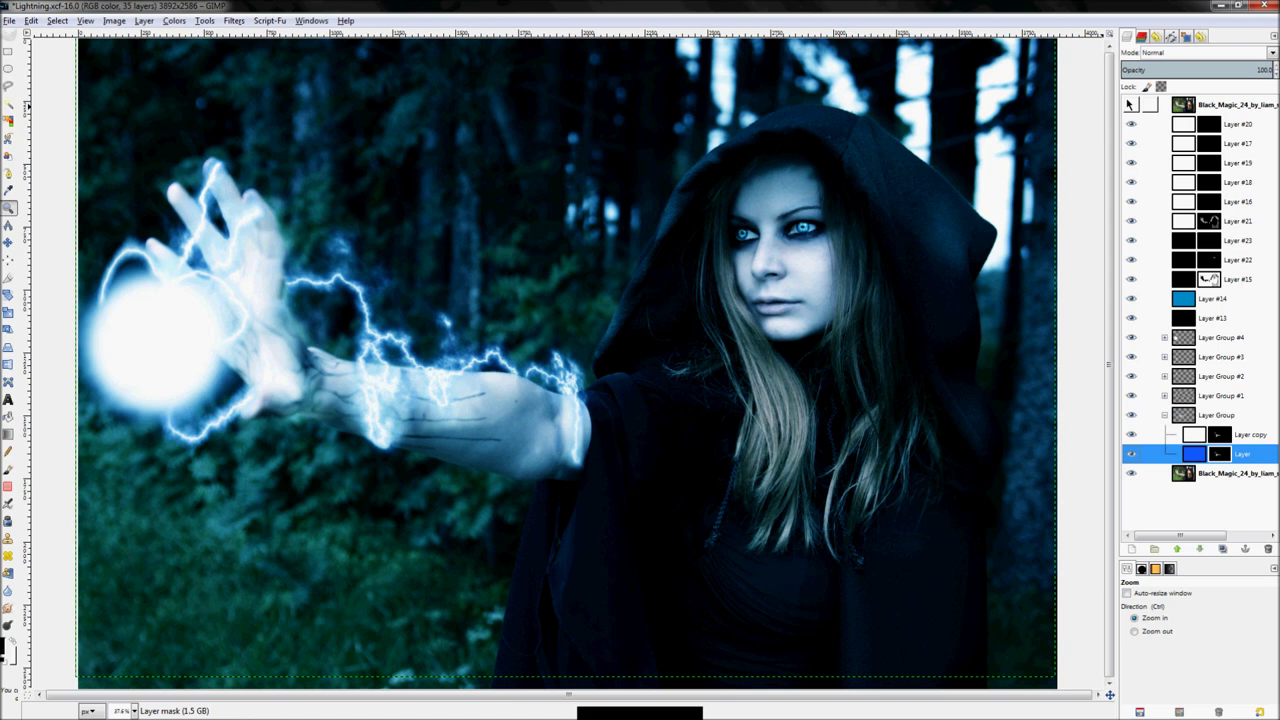
Compare the lightning composite with the original photo by briefly showing the top photo layer, and collapse the lowest layer group
left_click(1131, 104)
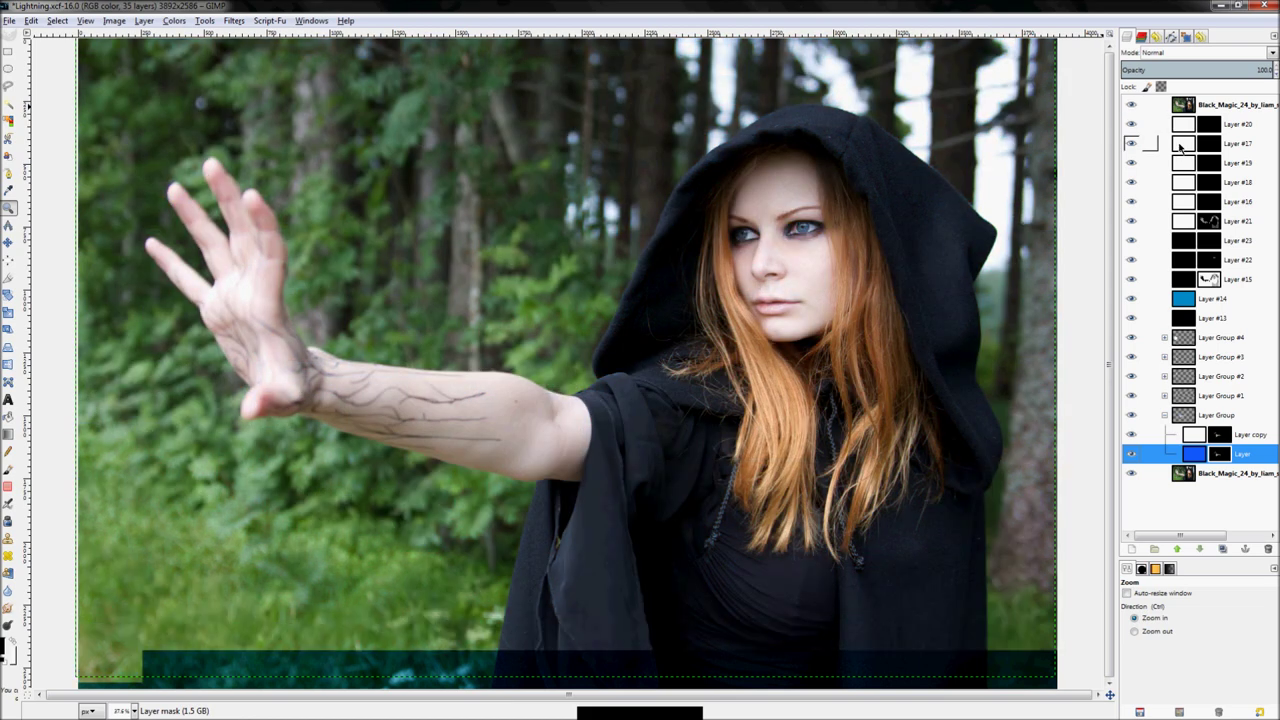
left_click(1131, 105)
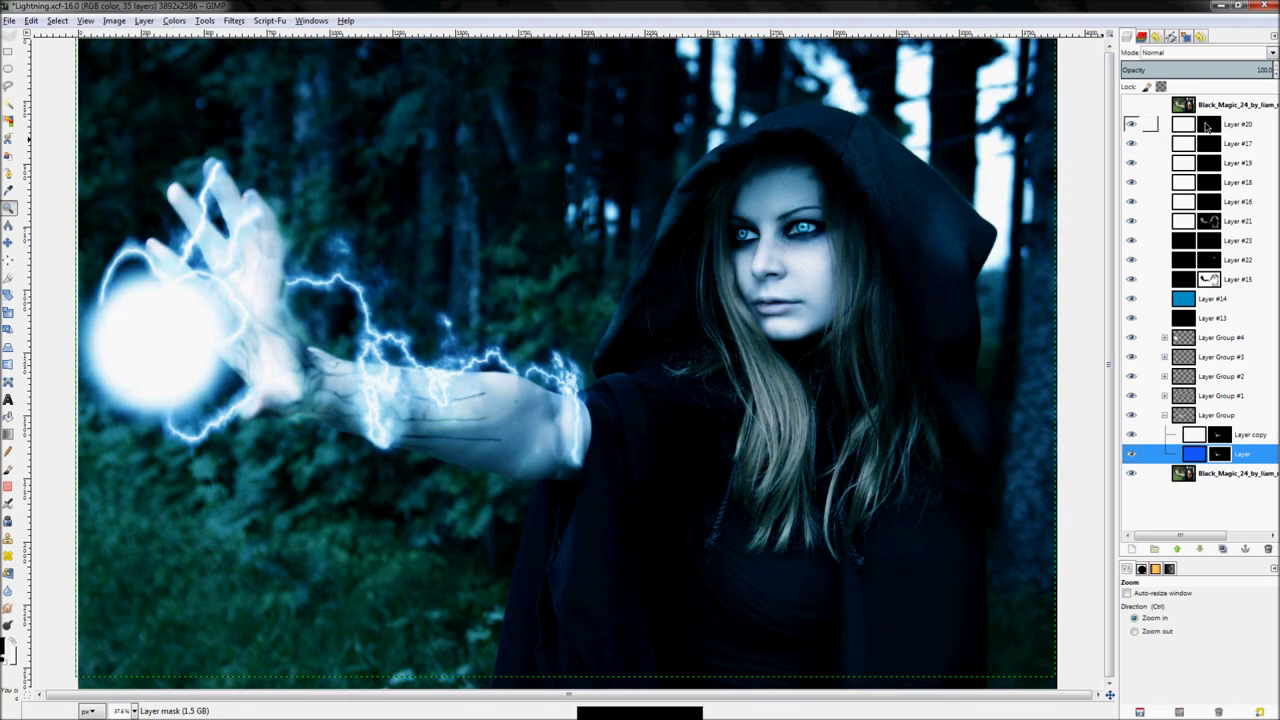
left_click(1164, 415)
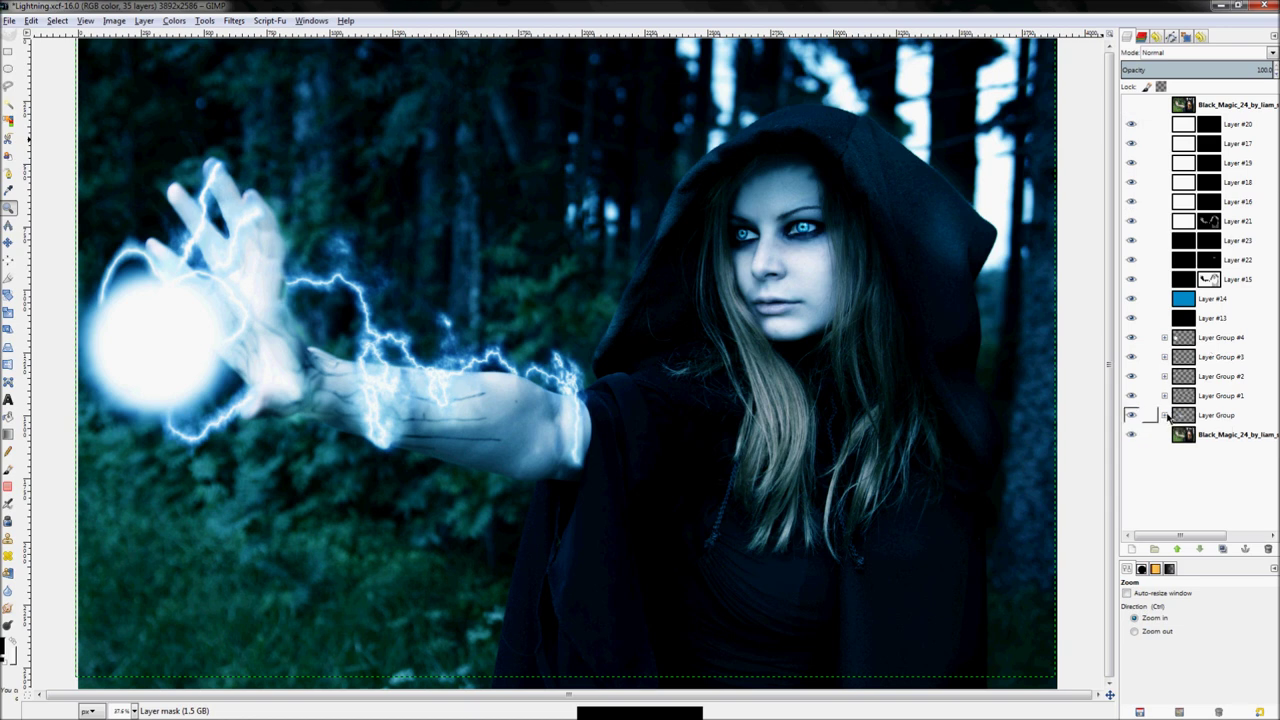
Hide Layer #20, Layer #17, Layer #19, Layer #18 and Layer #16 one at a time
left_click(1131, 124)
left_click(1132, 124)
left_click(1132, 143)
left_click(1132, 124)
left_click(1132, 163)
left_click(1133, 185)
left_click(1133, 201)
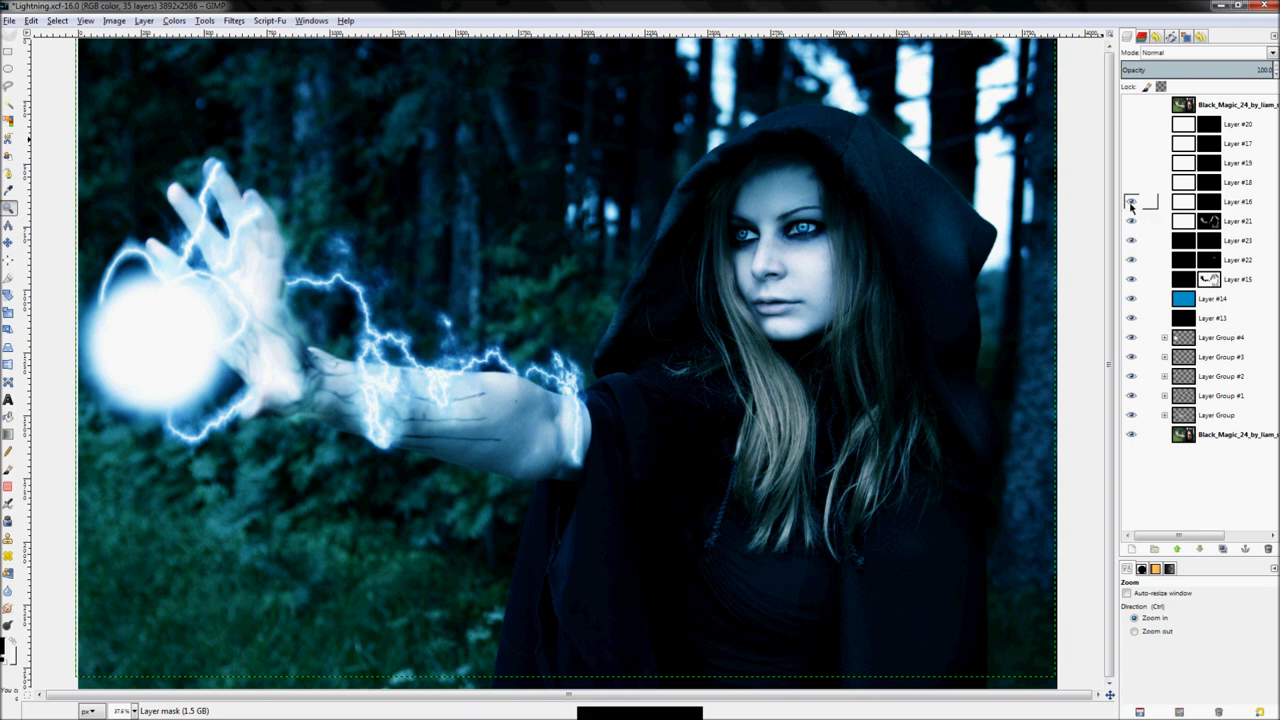
Compare the image with and without Layer #21 and Layer #22, and leave Layers #21, #23 and #22 hidden
left_click(1133, 221)
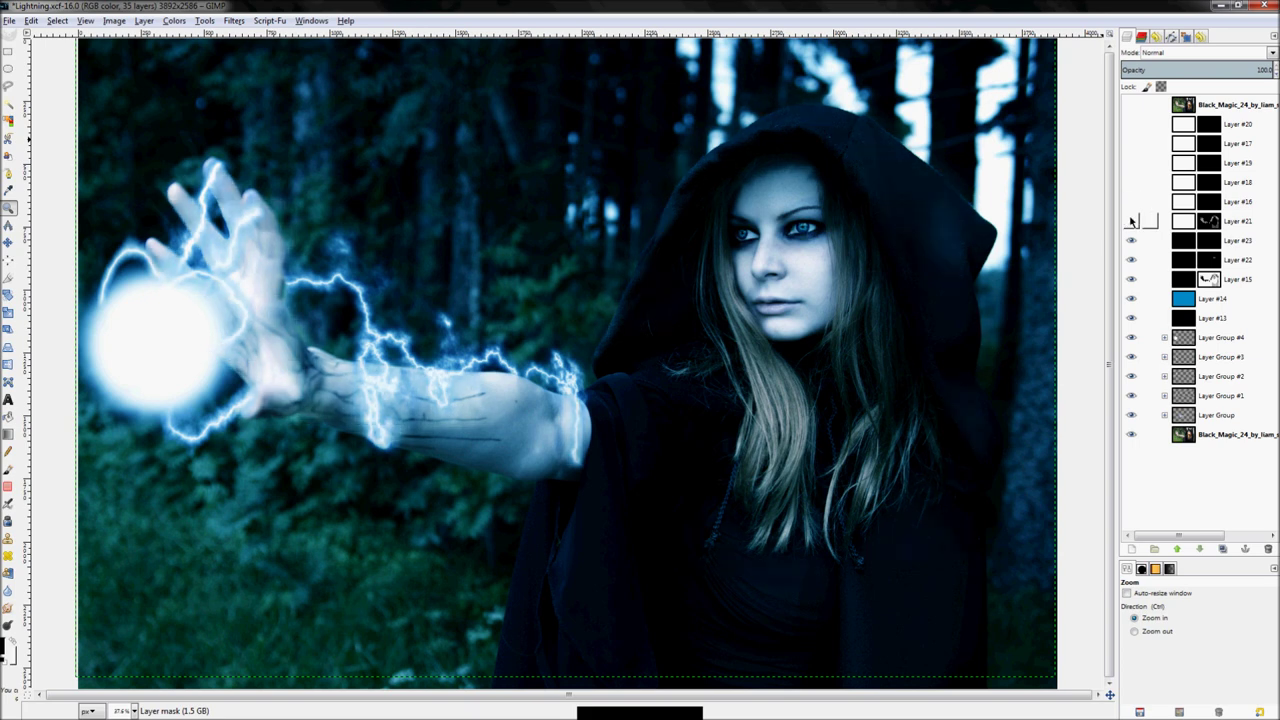
left_click(1133, 221)
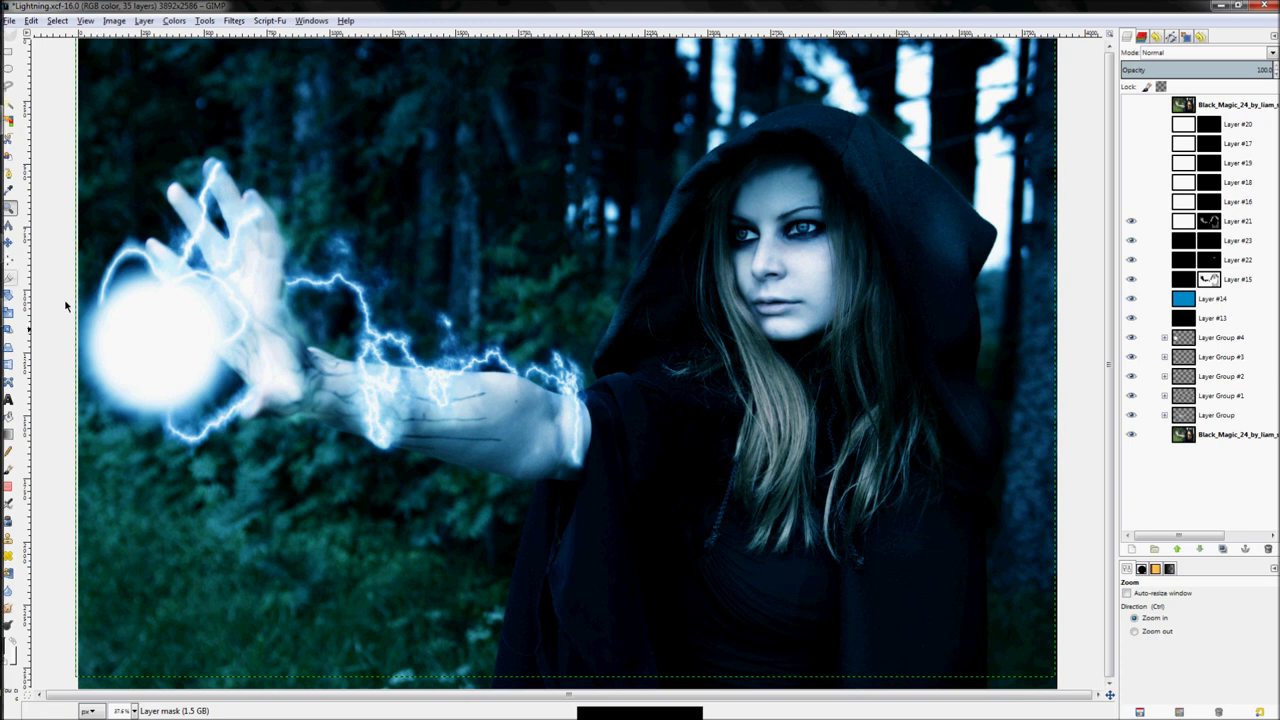
left_click(1133, 221)
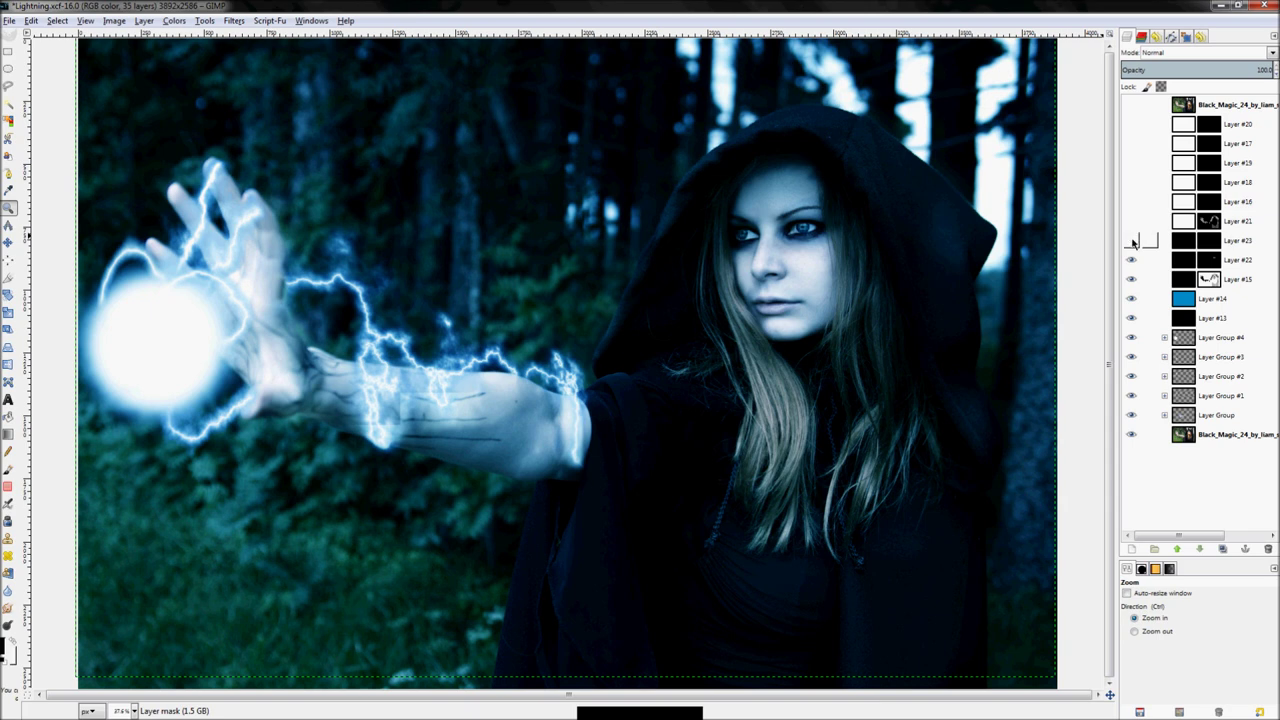
left_click(1131, 260)
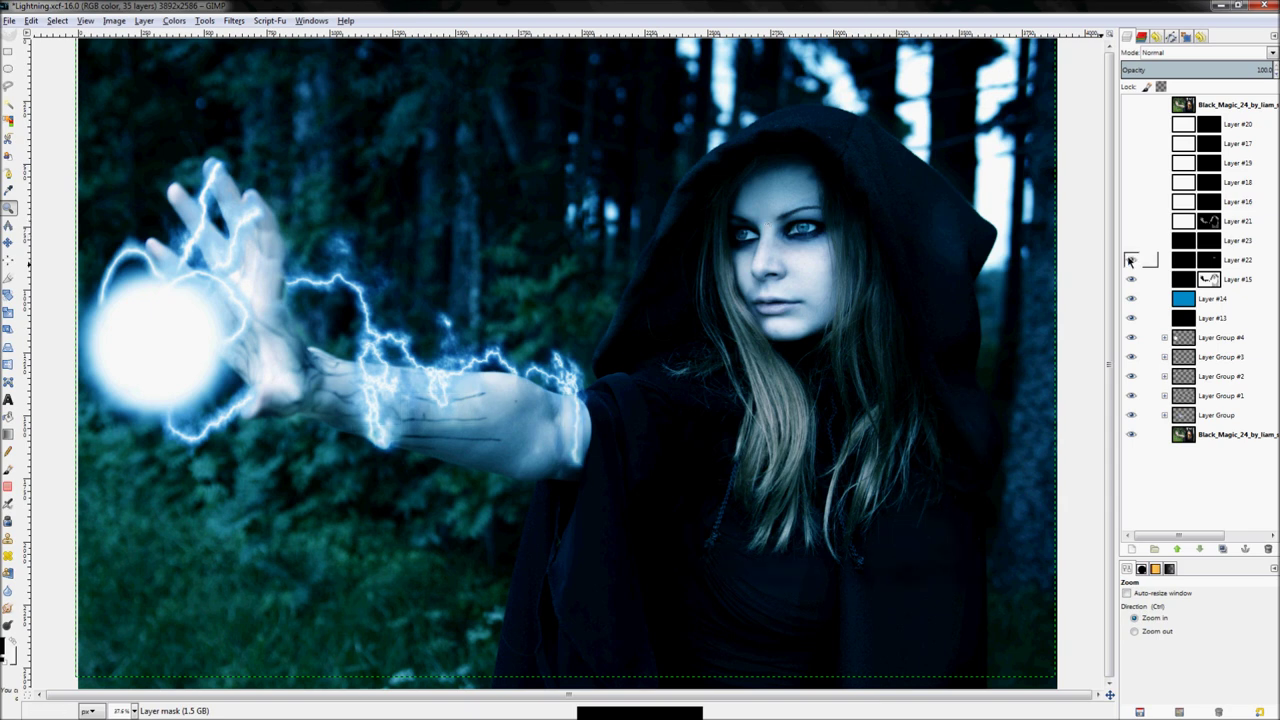
left_click(1131, 260)
left_click(1131, 260)
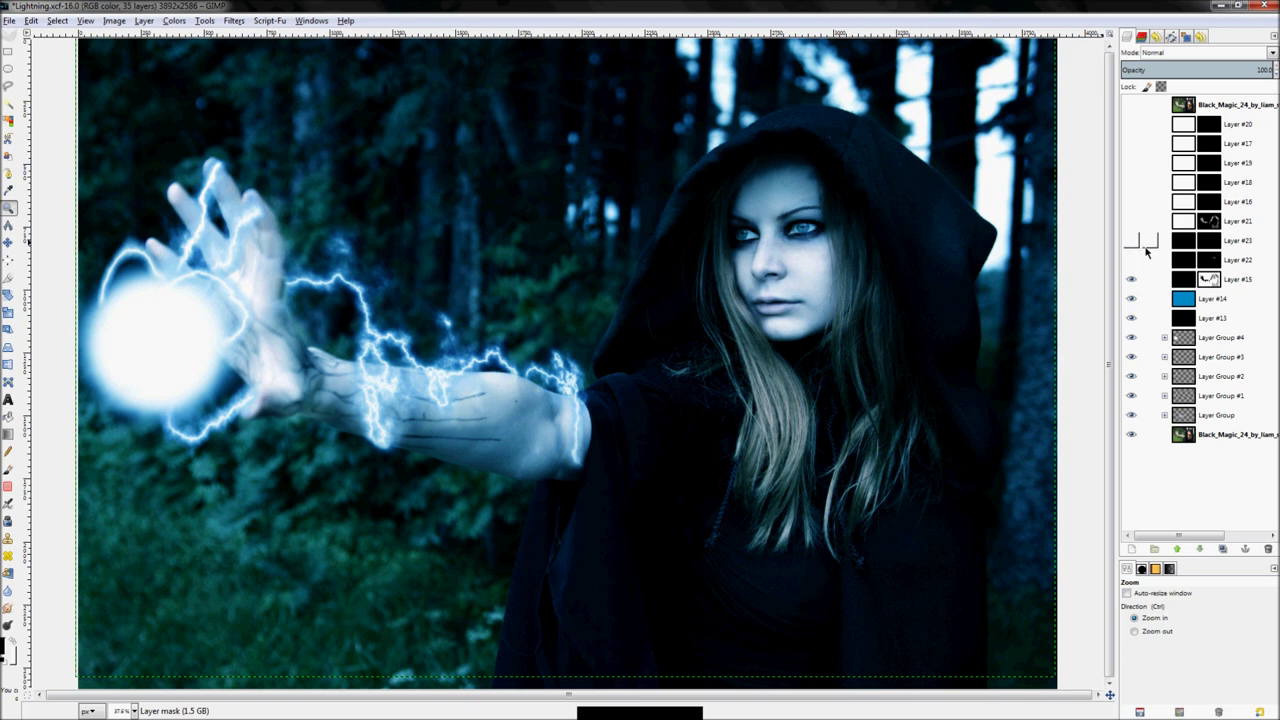
Compare the image with and without Layer #15 by switching its visibility off and on
left_click(1131, 280)
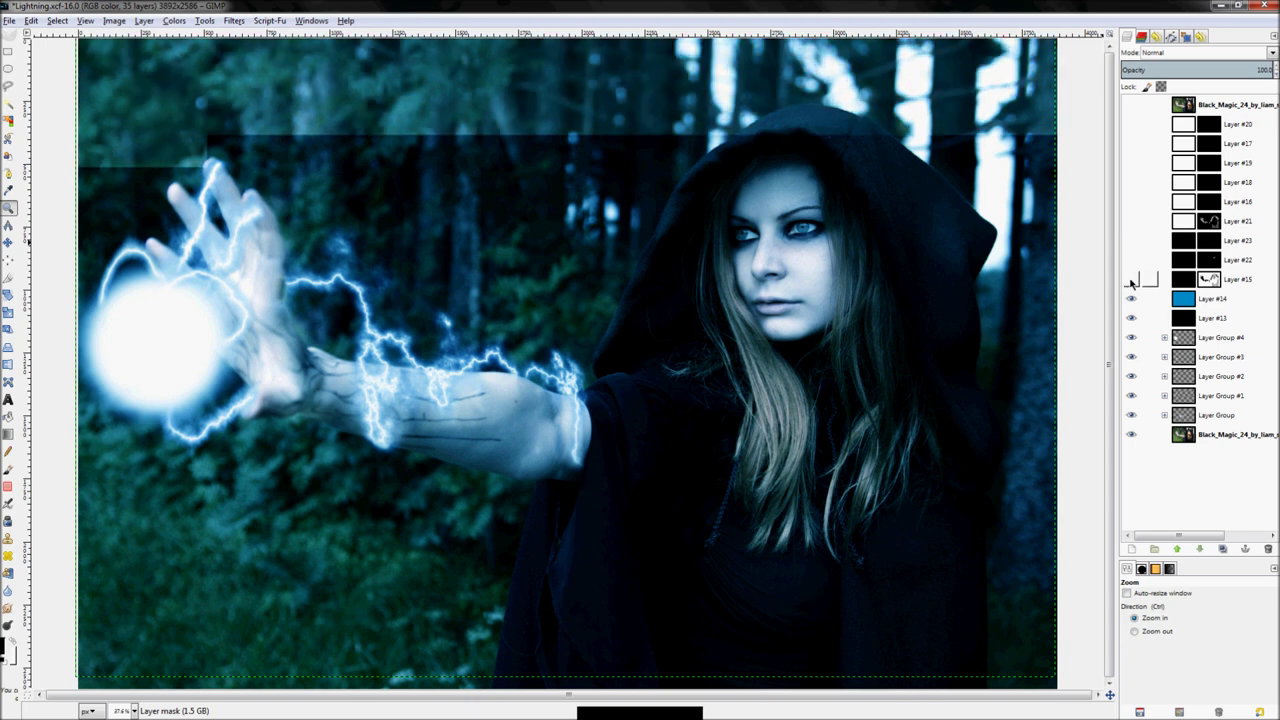
left_click(1131, 280)
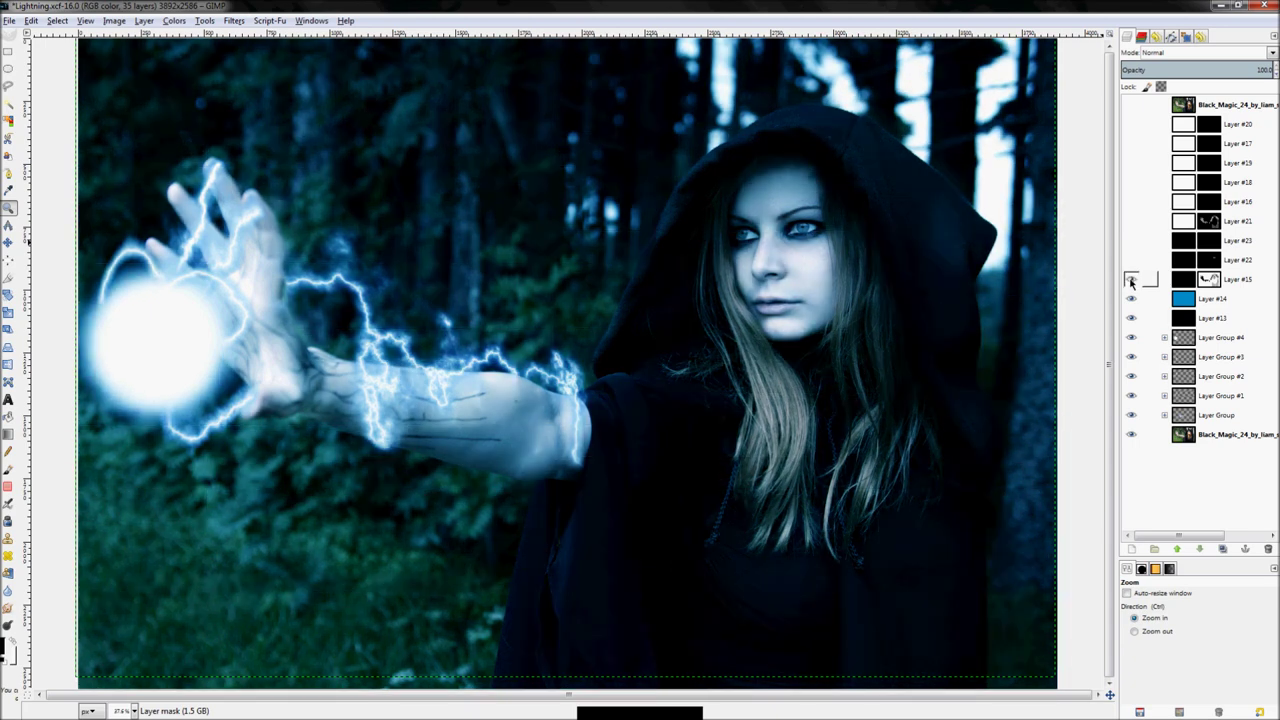
left_click(1131, 280)
left_click(1131, 280)
Check the blend modes of Layer #21 and Layer #15, and hide Layer #15
left_click(1129, 222)
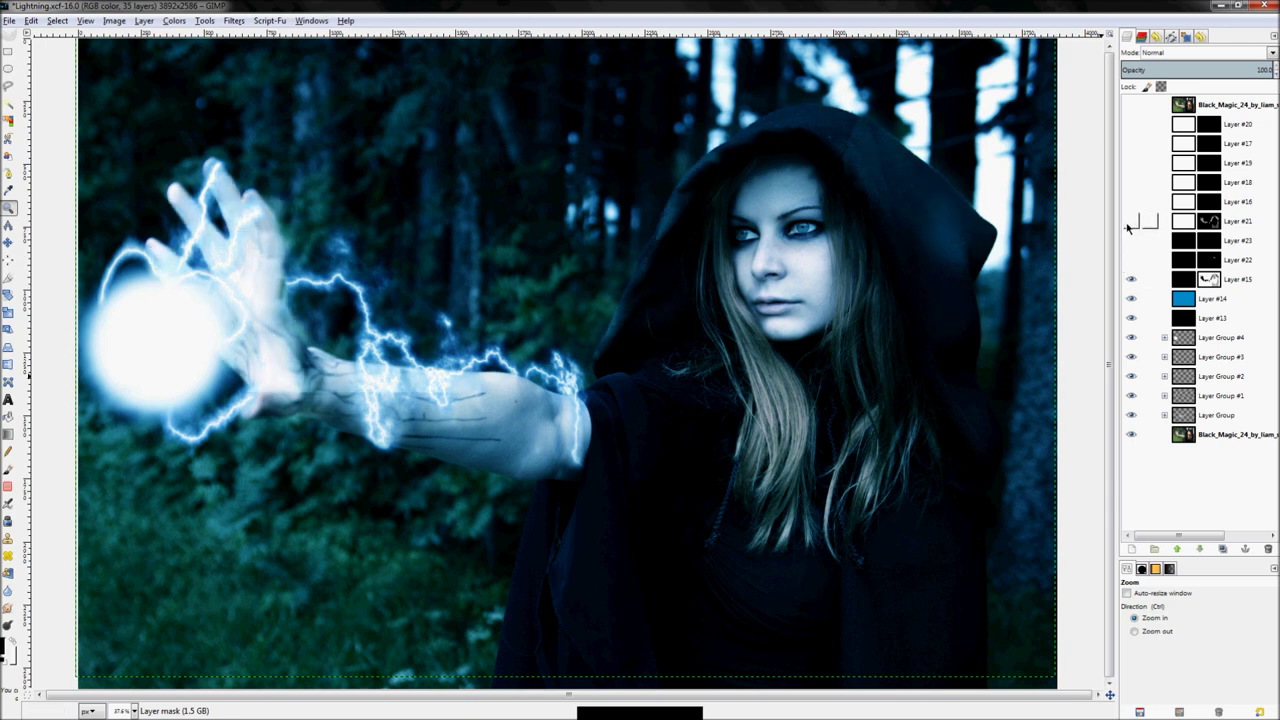
left_click(1240, 226)
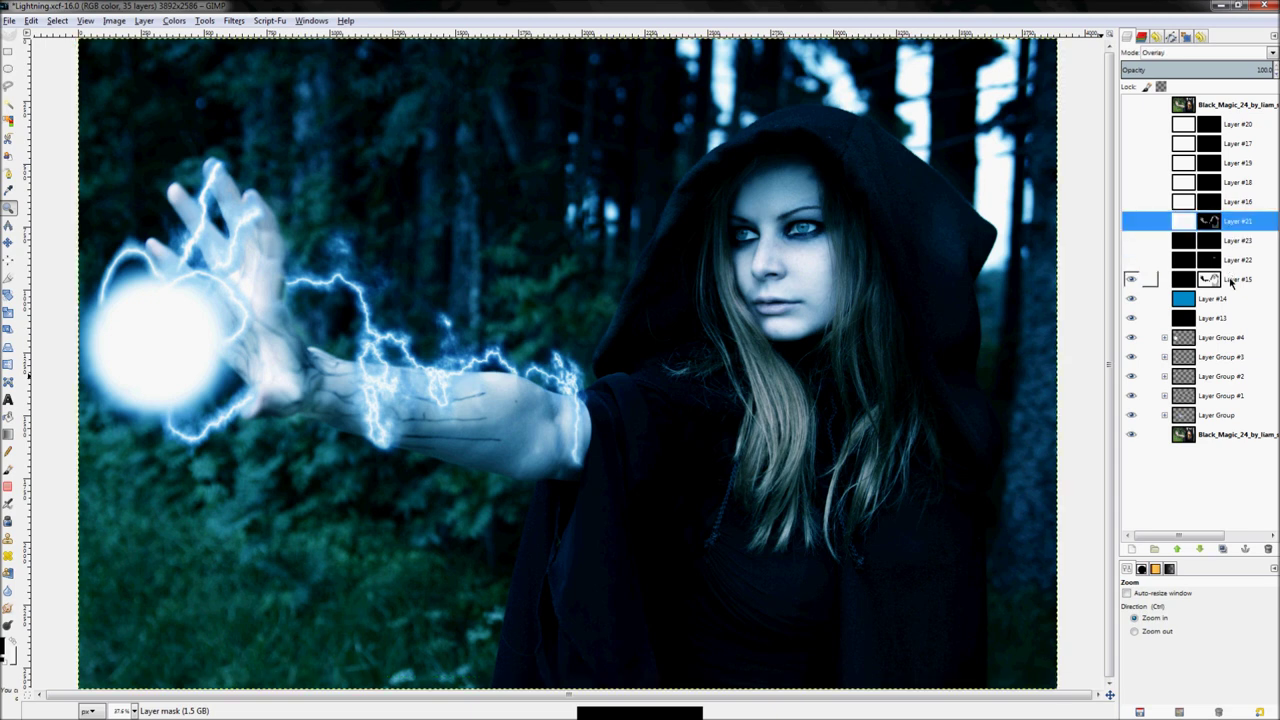
left_click(1230, 280)
left_click(1131, 285)
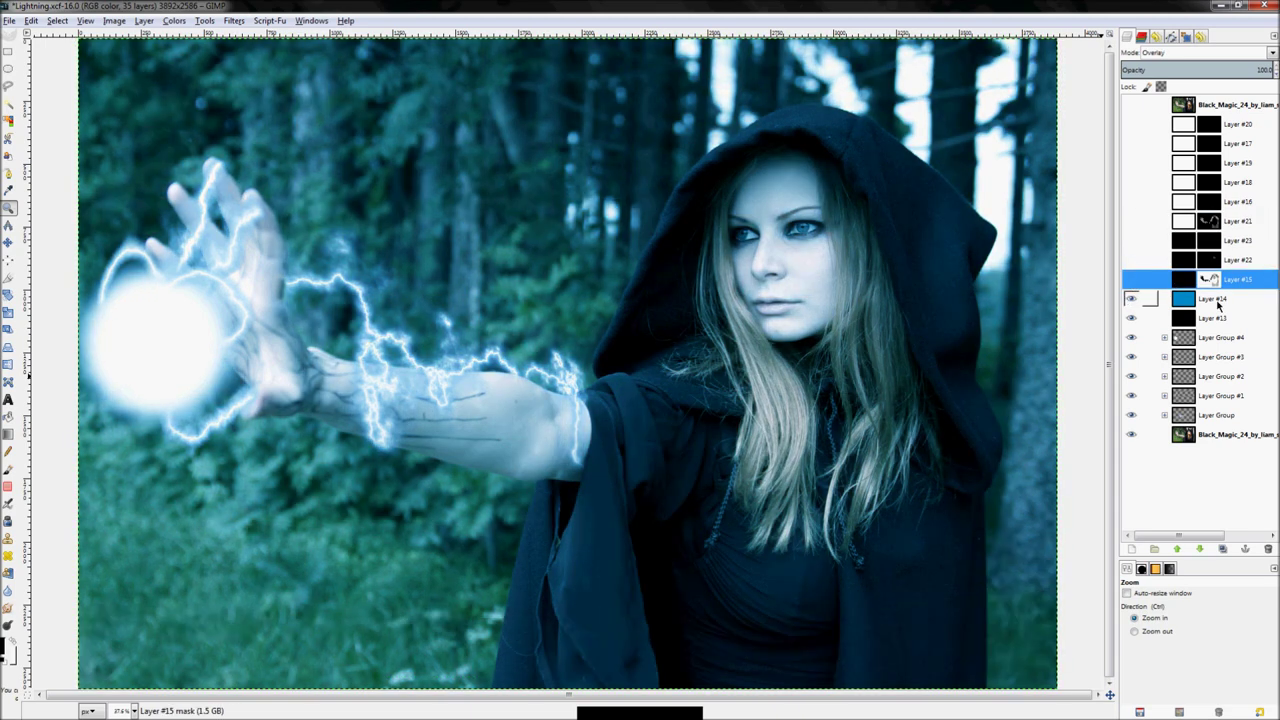
Compare the image with and without the blue Layer #14 by switching its visibility
left_click(1132, 300)
left_click(1131, 300)
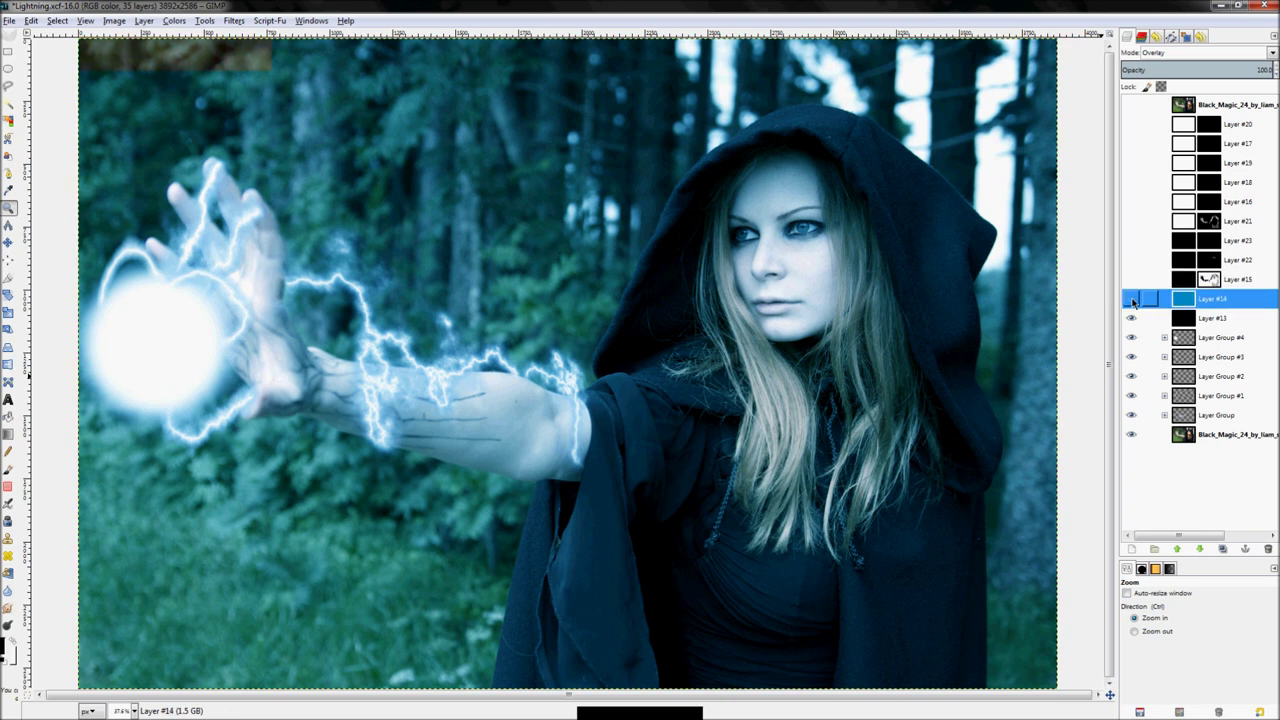
left_click(1131, 300)
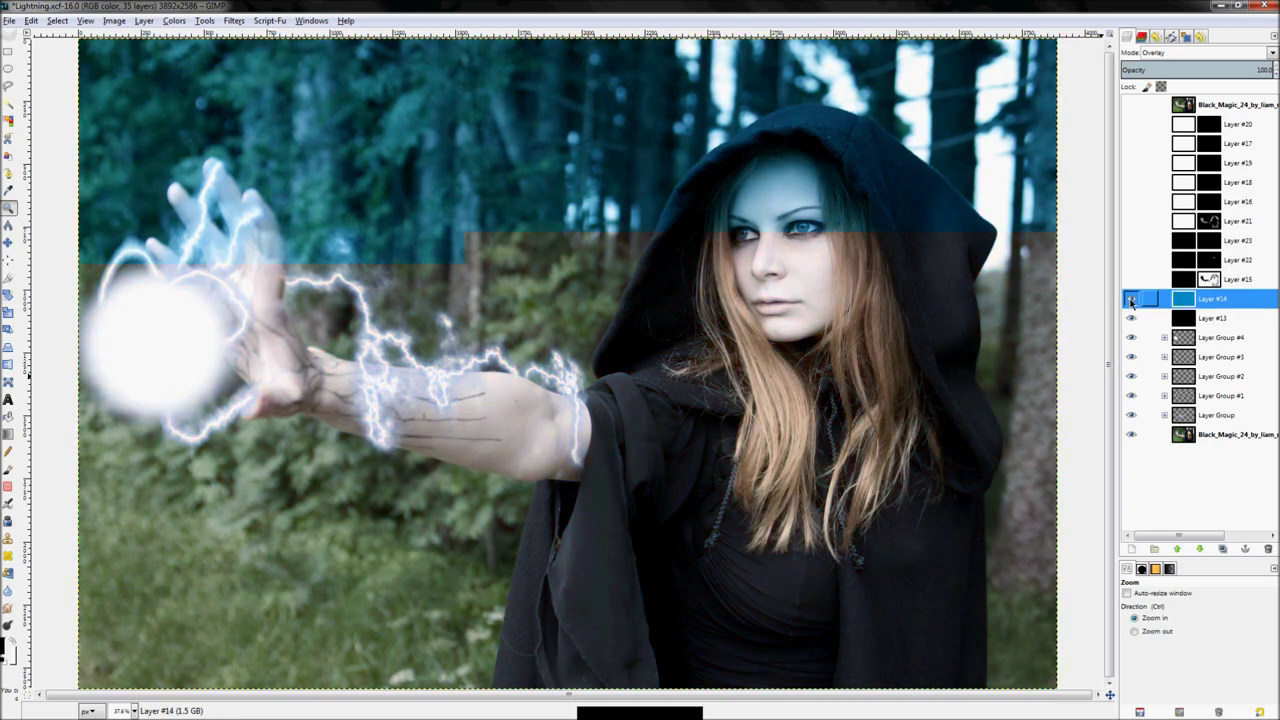
left_click(1131, 300)
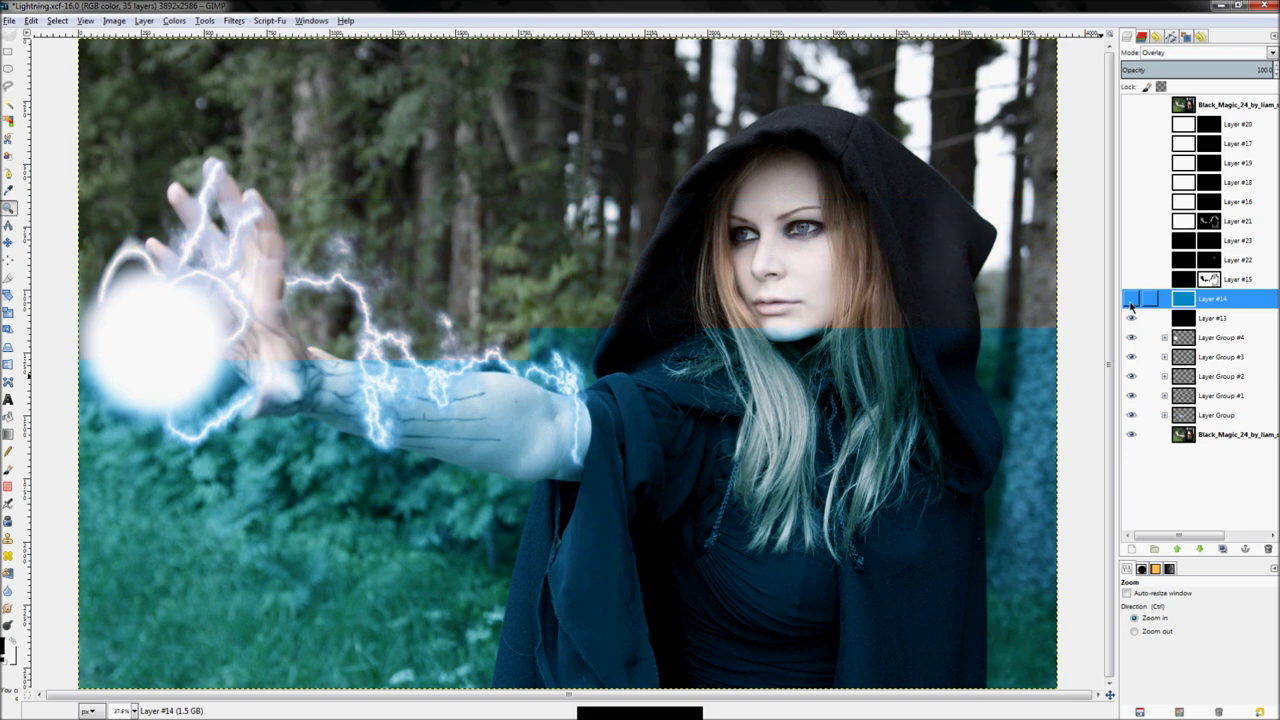
Check the mode and opacity of the black Layer #13, and view the image with Layers #14 and #13 hidden
left_click(1136, 318)
left_click(1131, 318)
left_click(1131, 300)
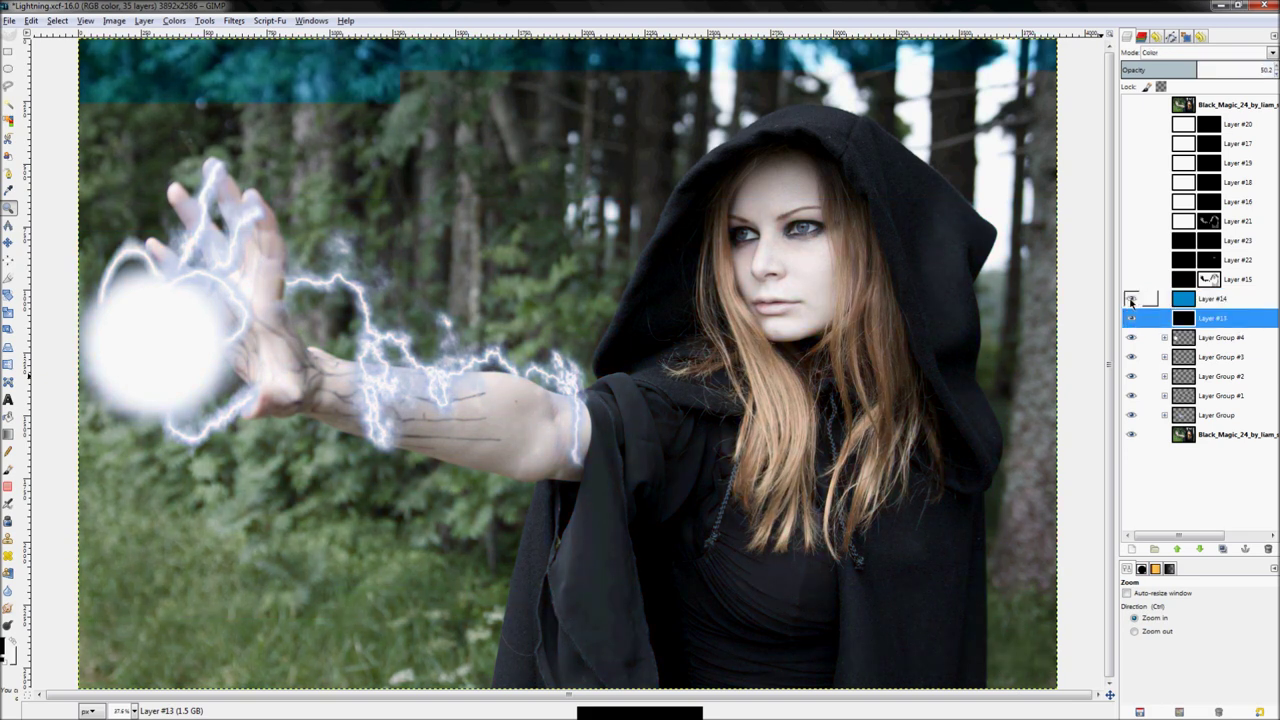
left_click(1131, 300)
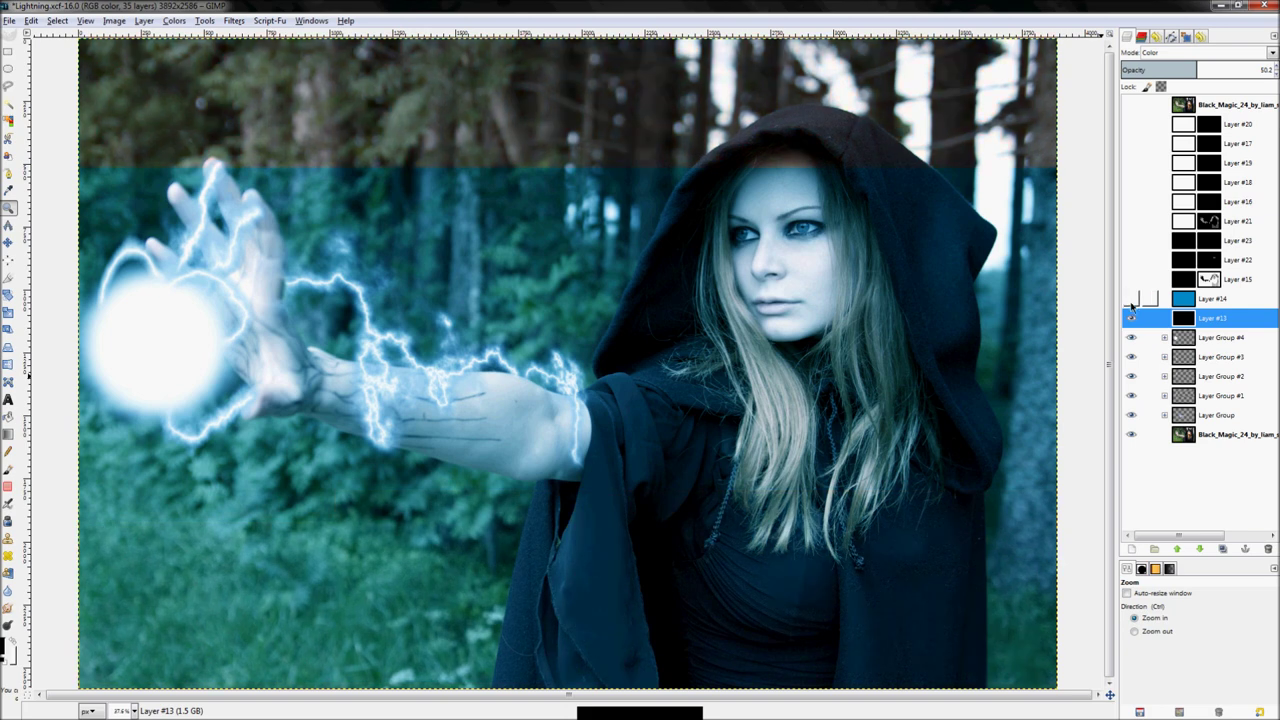
left_click(1131, 318)
Go through the five lightning layer groups from Layer Group #4 down to Layer Group, selecting each one
left_click(1225, 338)
left_click(1238, 360)
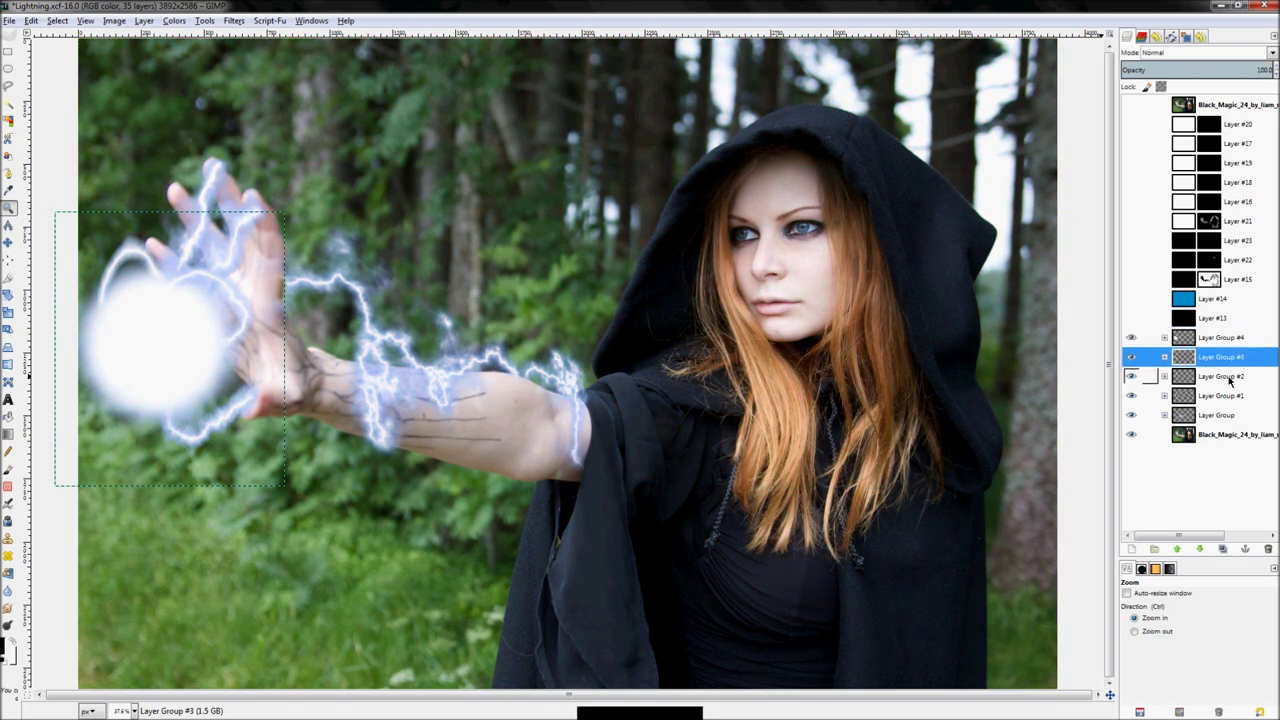
left_click(1230, 377)
left_click(1227, 396)
left_click(1226, 415)
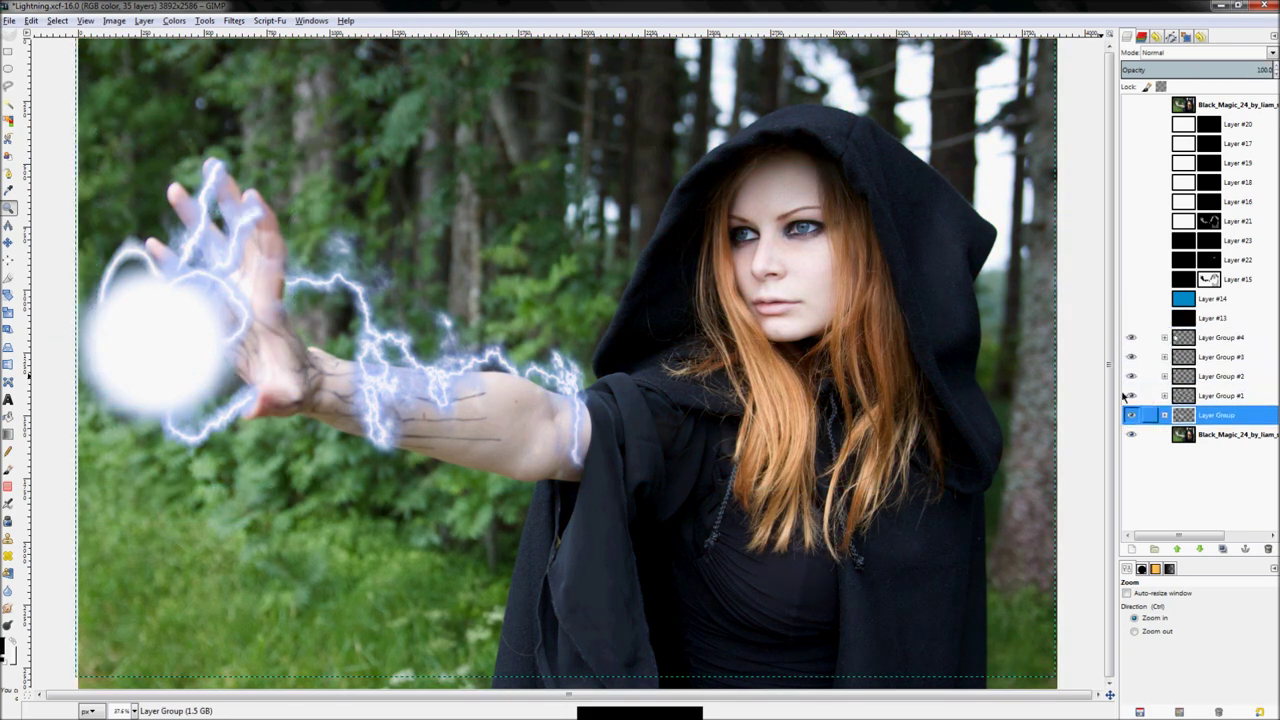
Compare the image with and without Layer Group #4, the energy ball in front of the hand
left_click(1131, 338)
left_click(1131, 338)
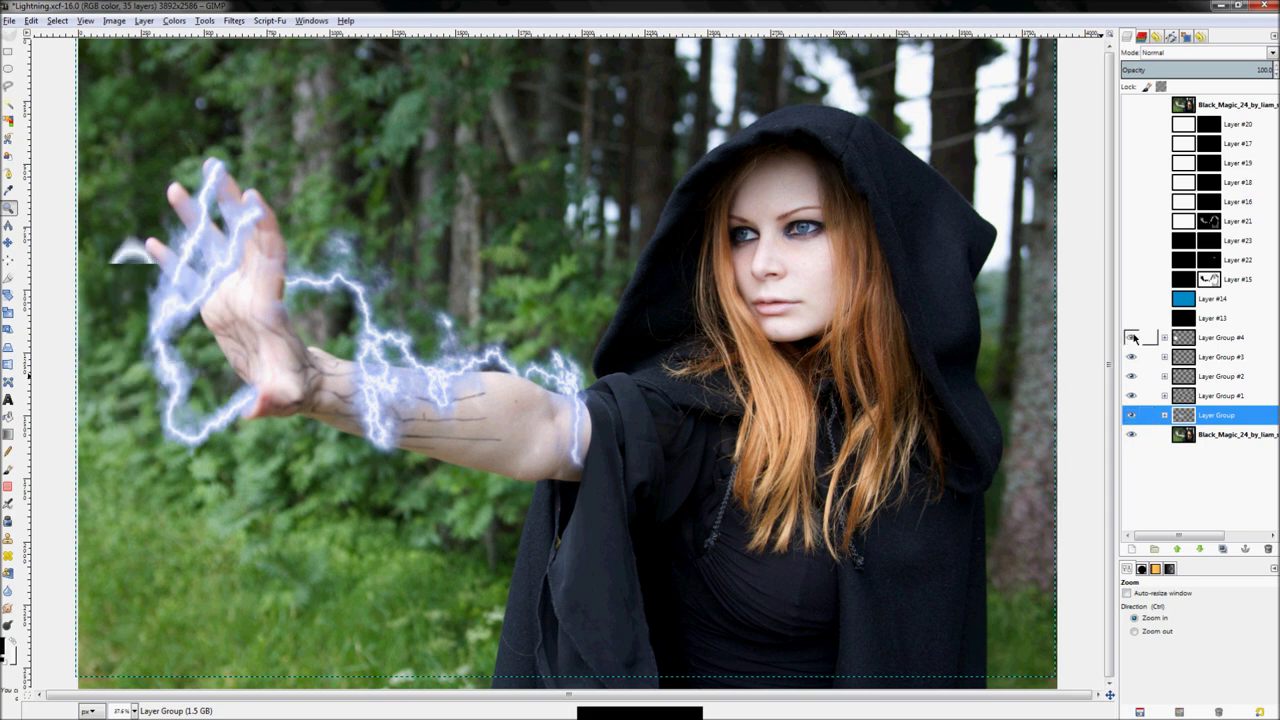
left_click(1190, 340)
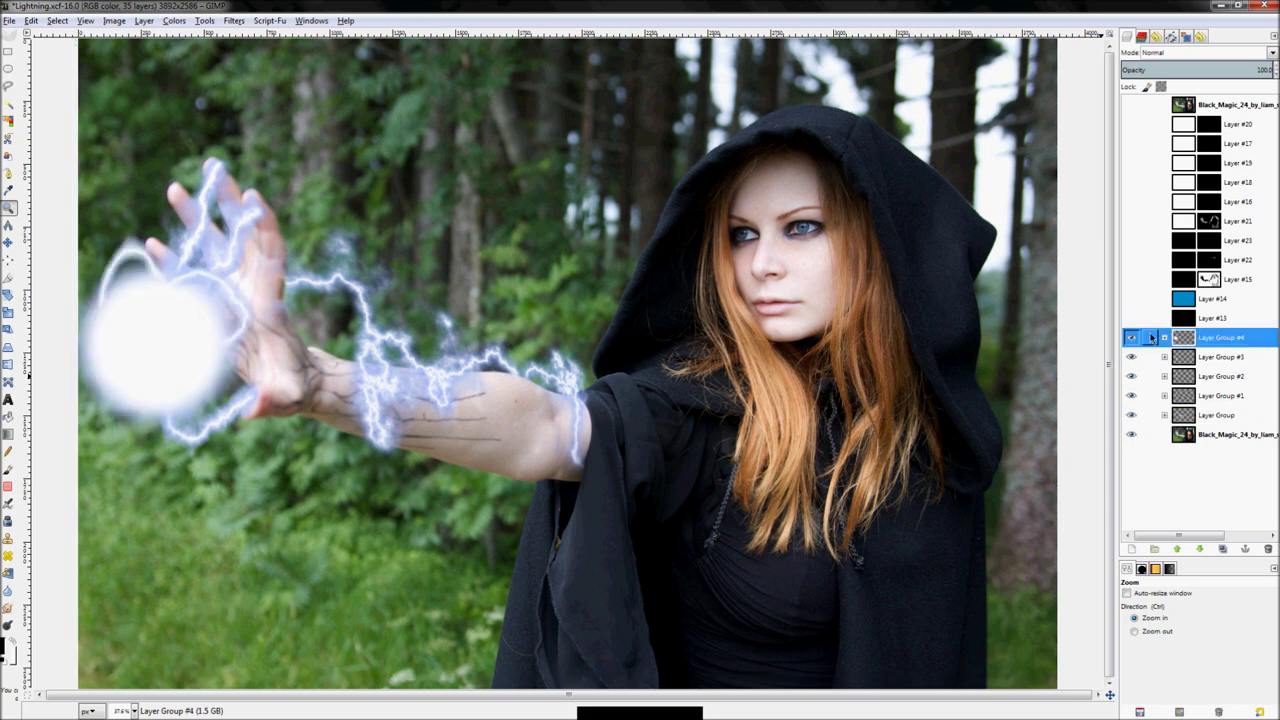
left_click(1131, 338)
left_click(1131, 338)
Expand Layer Group #4, switch each of its three nested groups off and on, and collapse it again
left_click(1164, 338)
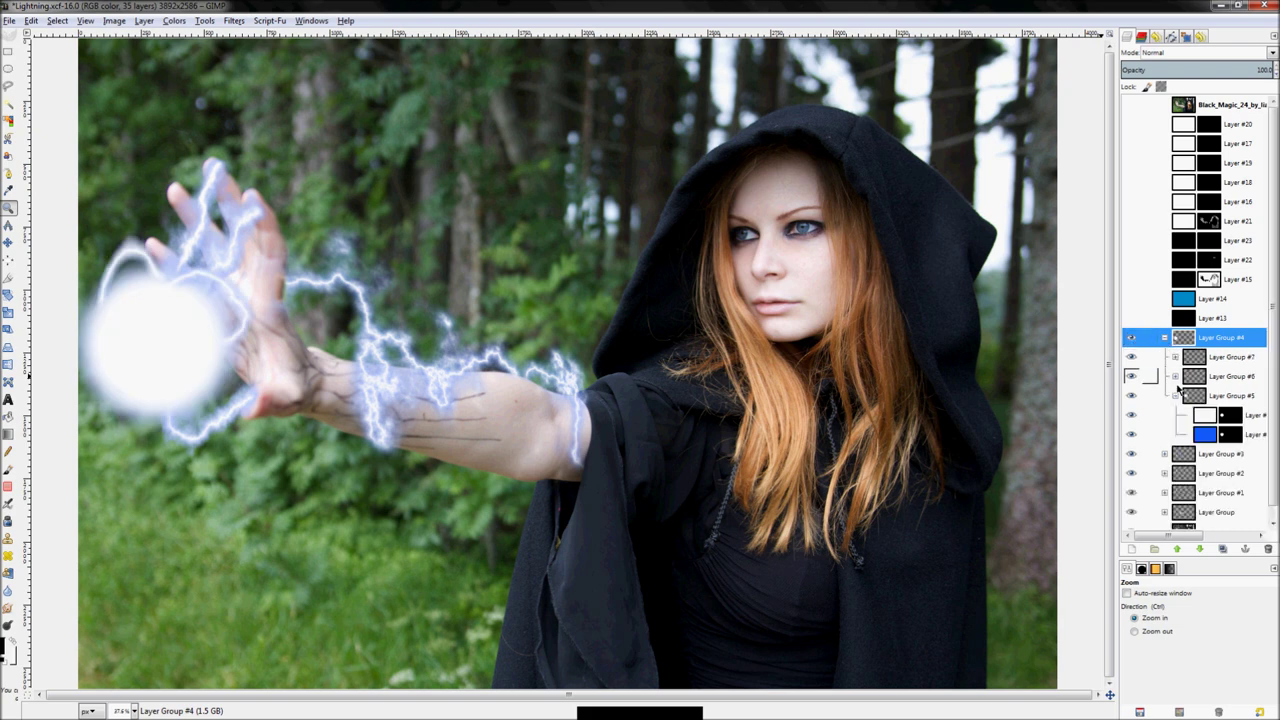
left_click(1176, 396)
left_click(1131, 357)
left_click(1131, 357)
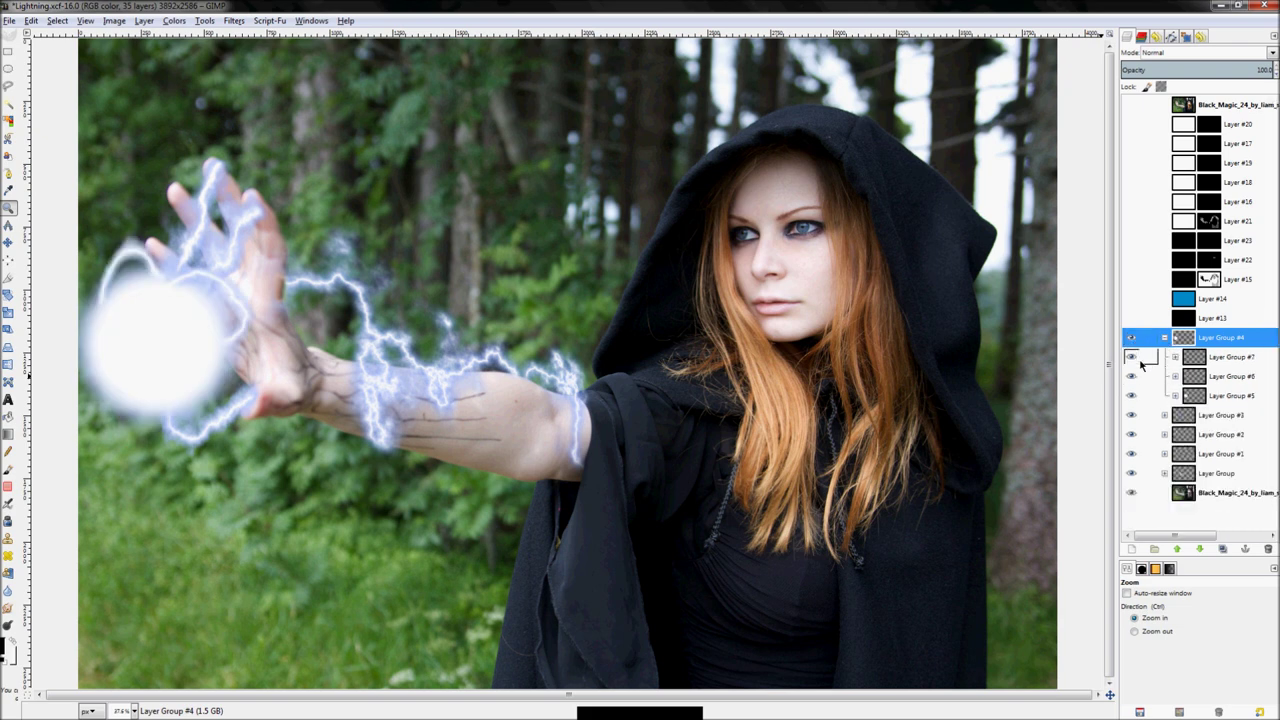
left_click(1131, 376)
left_click(1131, 376)
left_click(1133, 397)
left_click(1133, 397)
left_click(1160, 338)
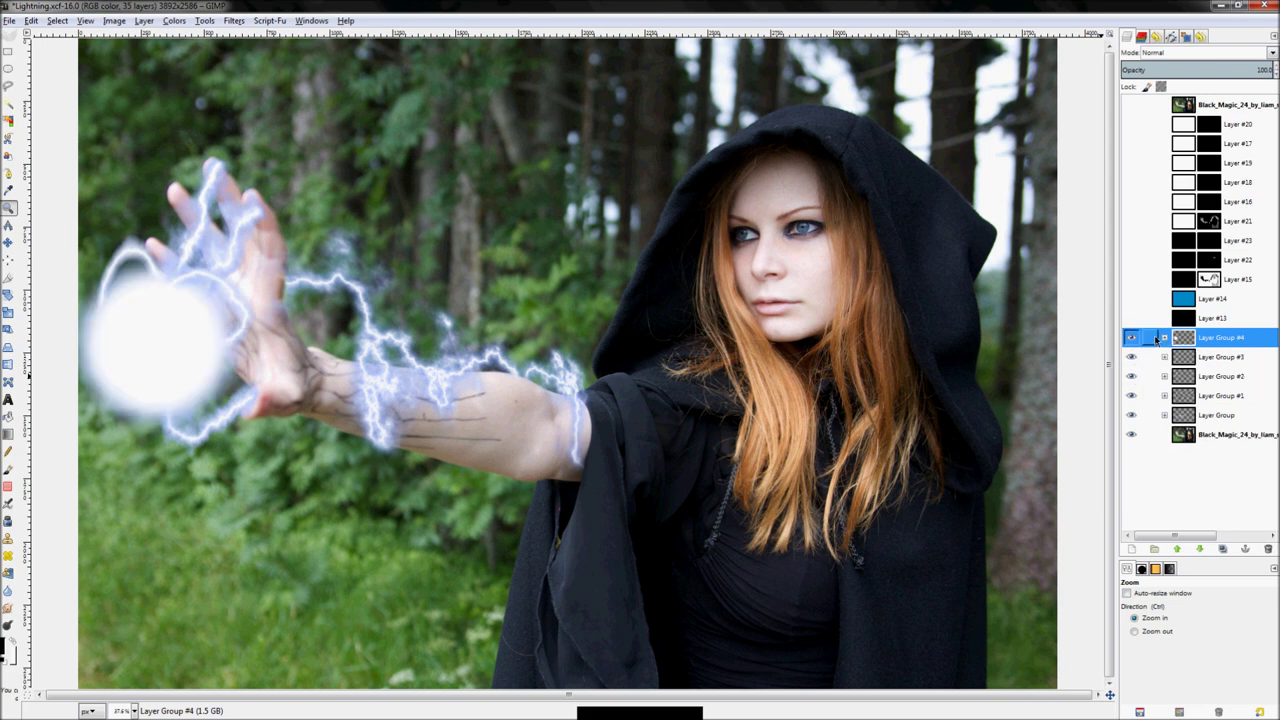
Hide Layer Group #4 and examine the contents and visible effect of Layer Group #3
left_click(1134, 338)
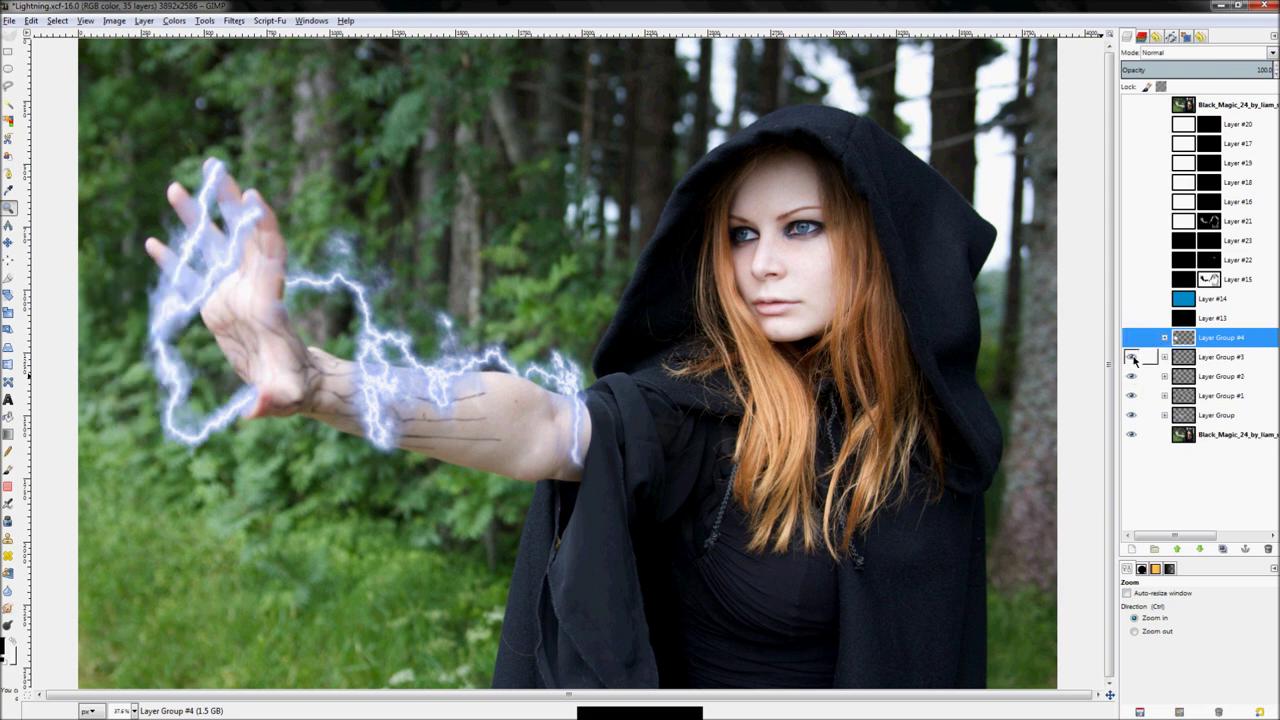
left_click(1164, 357)
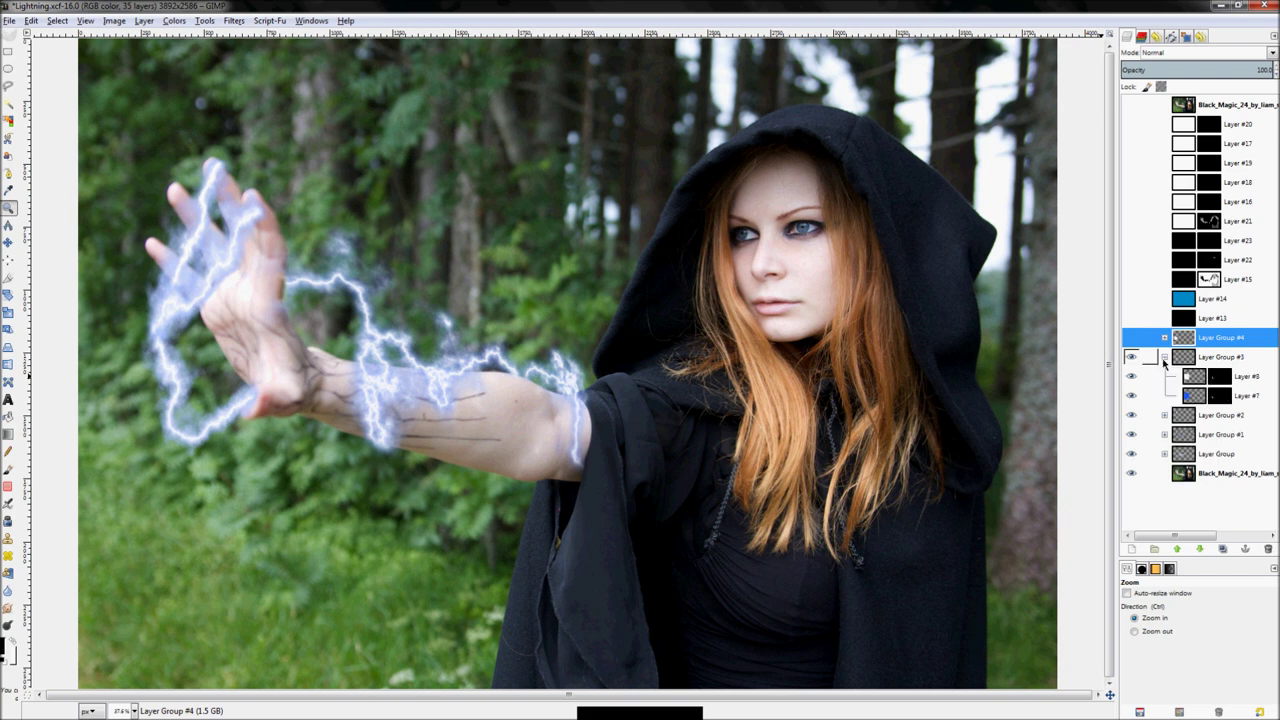
left_click(1131, 357)
left_click(1131, 357)
left_click(1174, 360)
left_click(1164, 357)
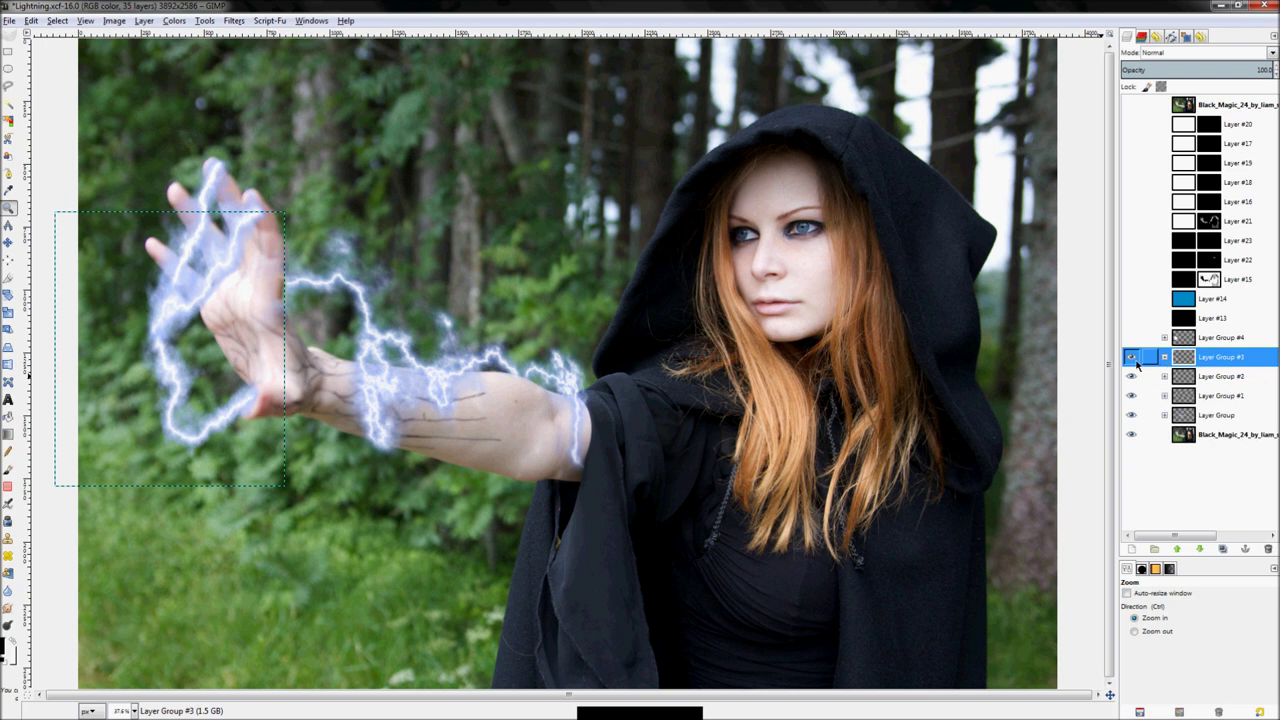
Hide Layer Group #3, Layer Group #2, Layer Group #1 and Layer Group to view only the base photo
left_click(1131, 357)
left_click(1131, 377)
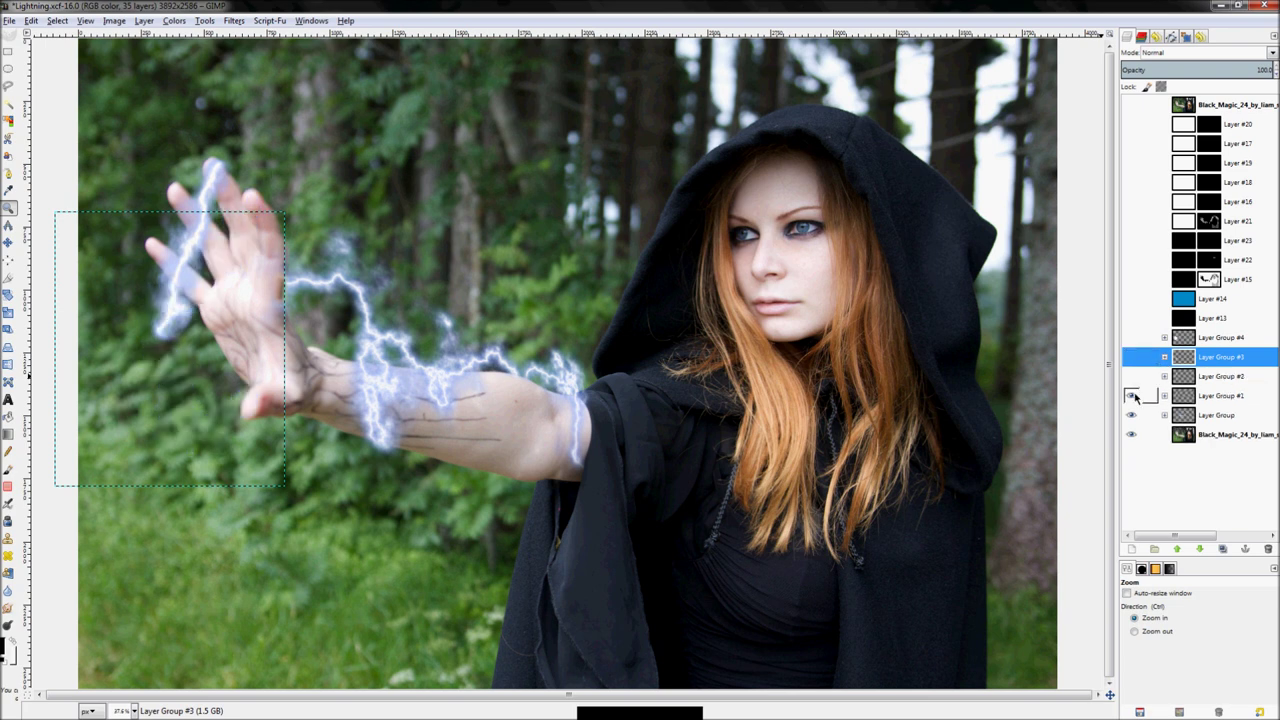
left_click(1133, 396)
left_click(1131, 415)
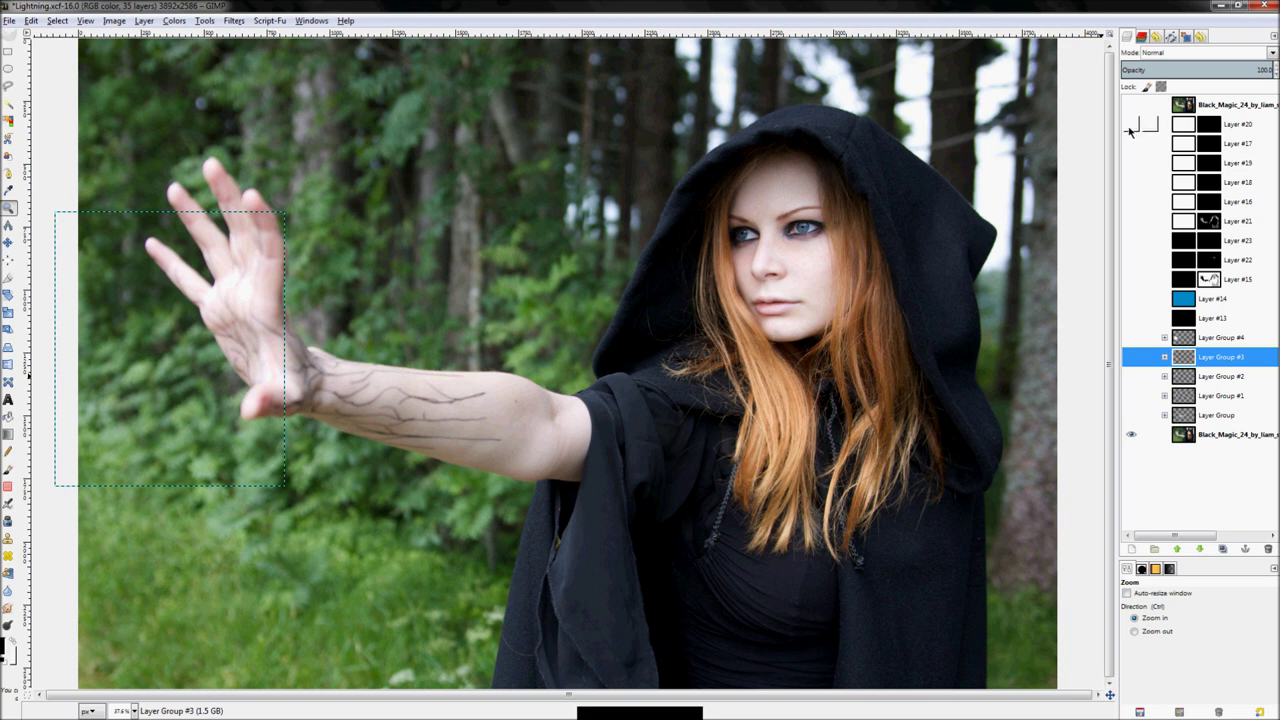
Show Layer Group, Layer Group #1, Layer Group #2, Layer Group #3 and Layer Group #4 again over the base photo
left_click(1131, 415)
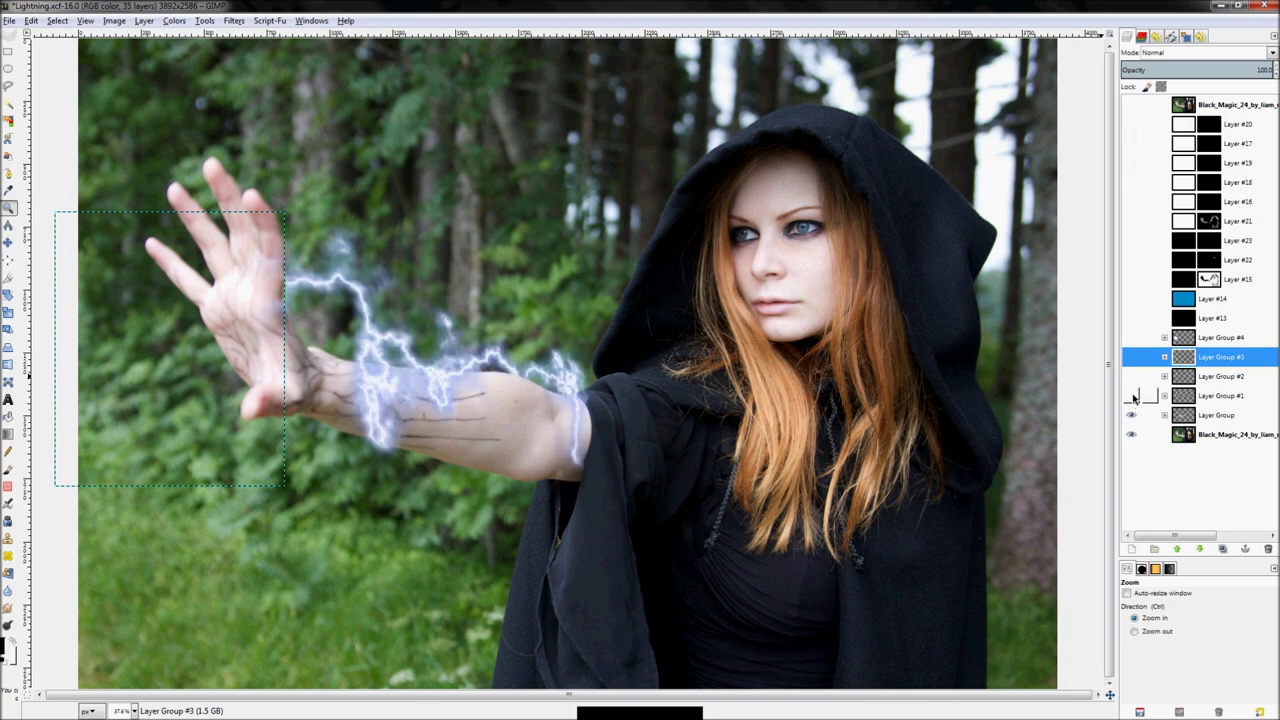
left_click(1131, 396)
left_click(1131, 377)
left_click(1131, 357)
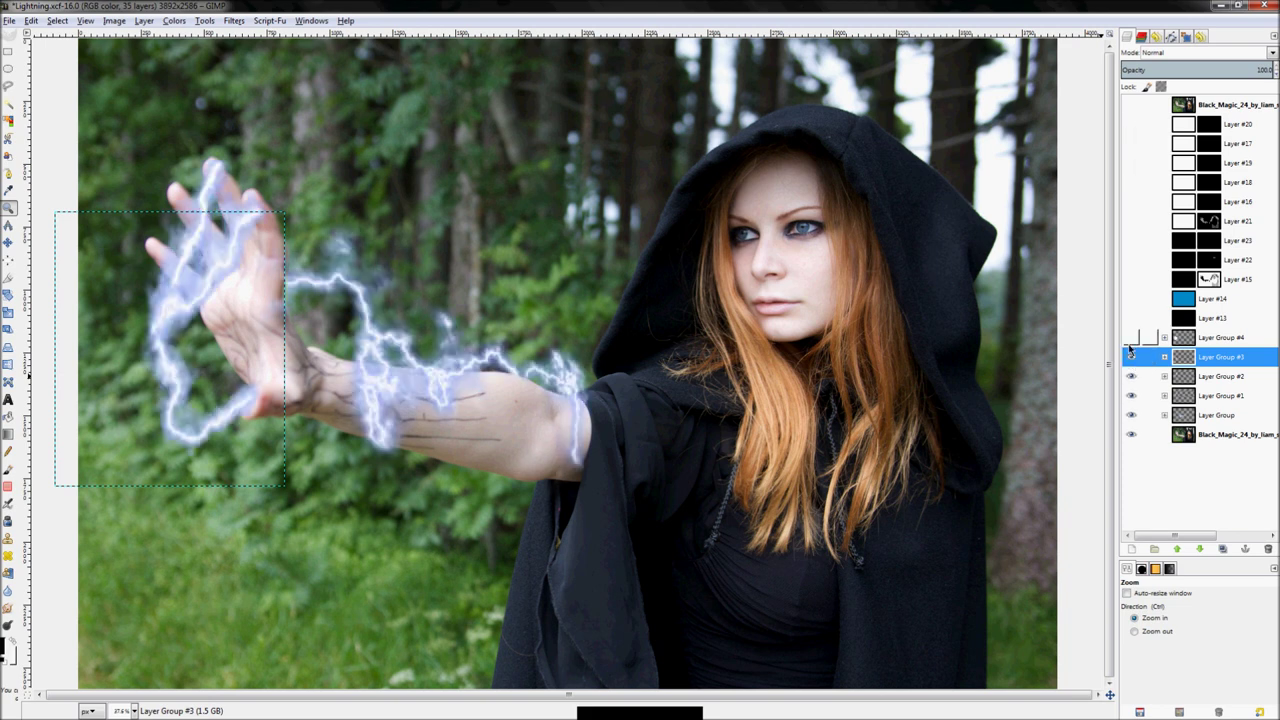
left_click(1131, 337)
Show Layer #13, Layer #14, Layer #15, Layer #22, Layer #23 and Layer #21 again
left_click(1131, 318)
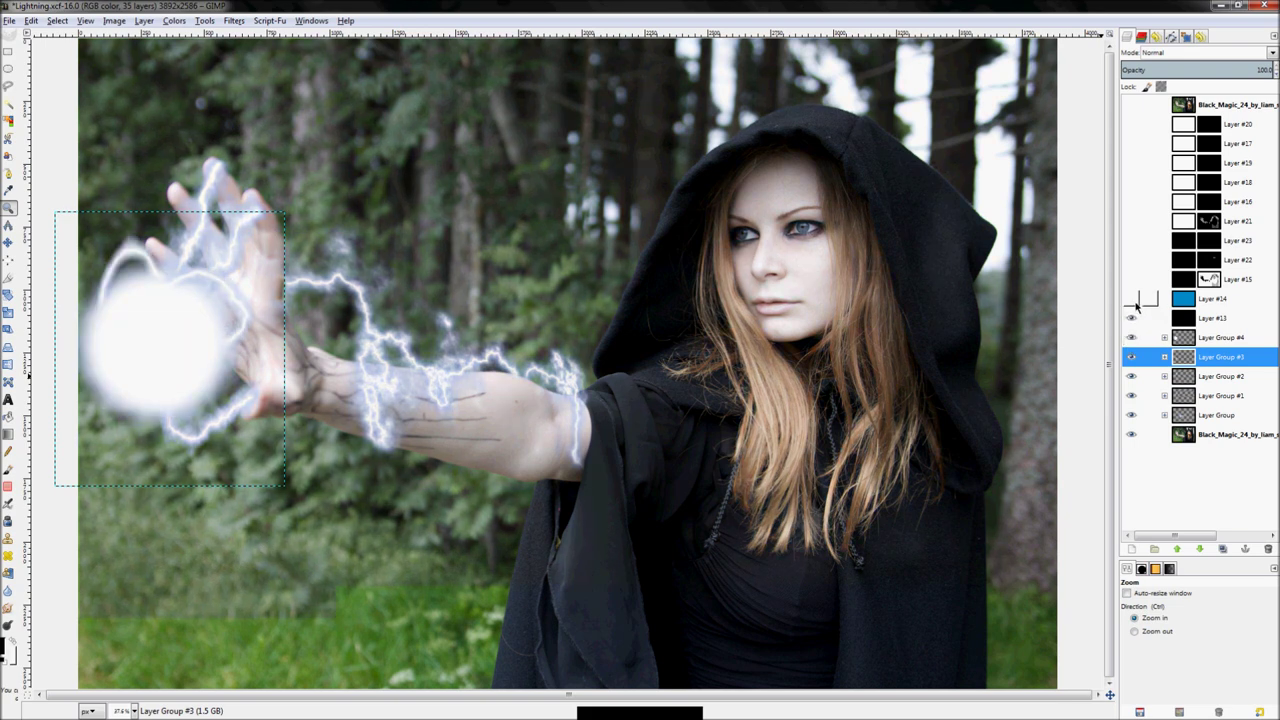
left_click(1131, 299)
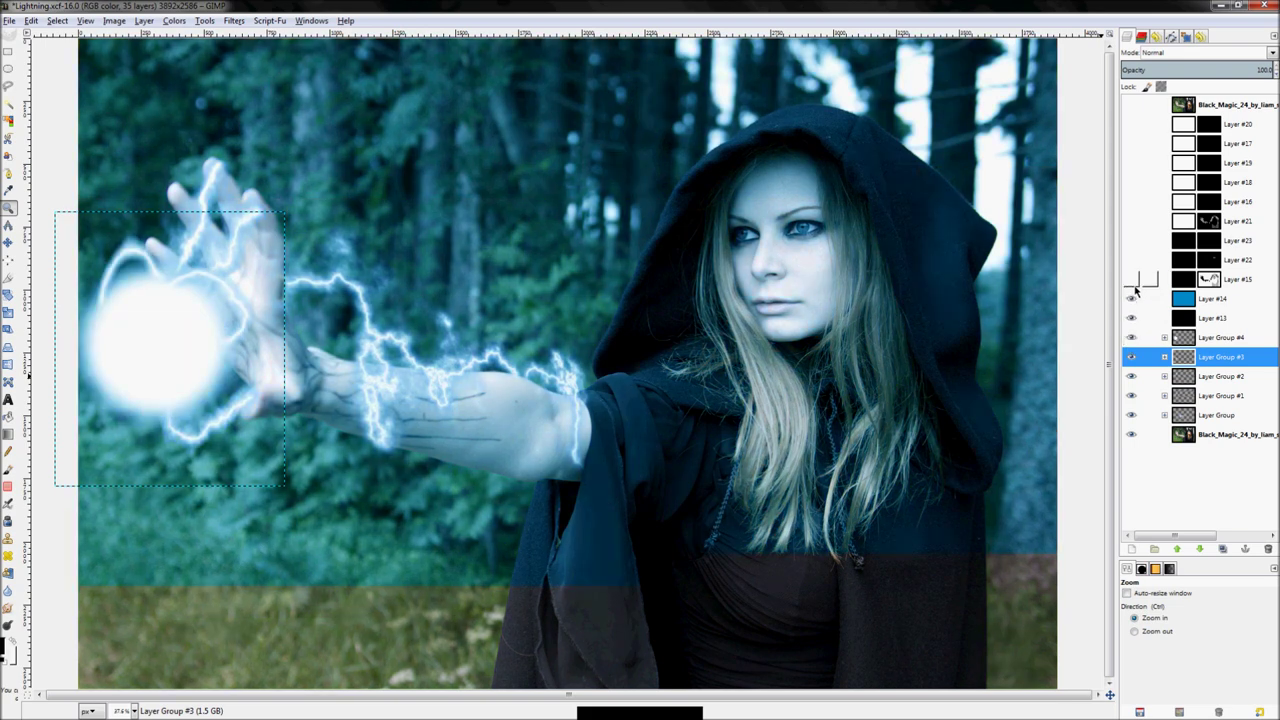
left_click(1131, 281)
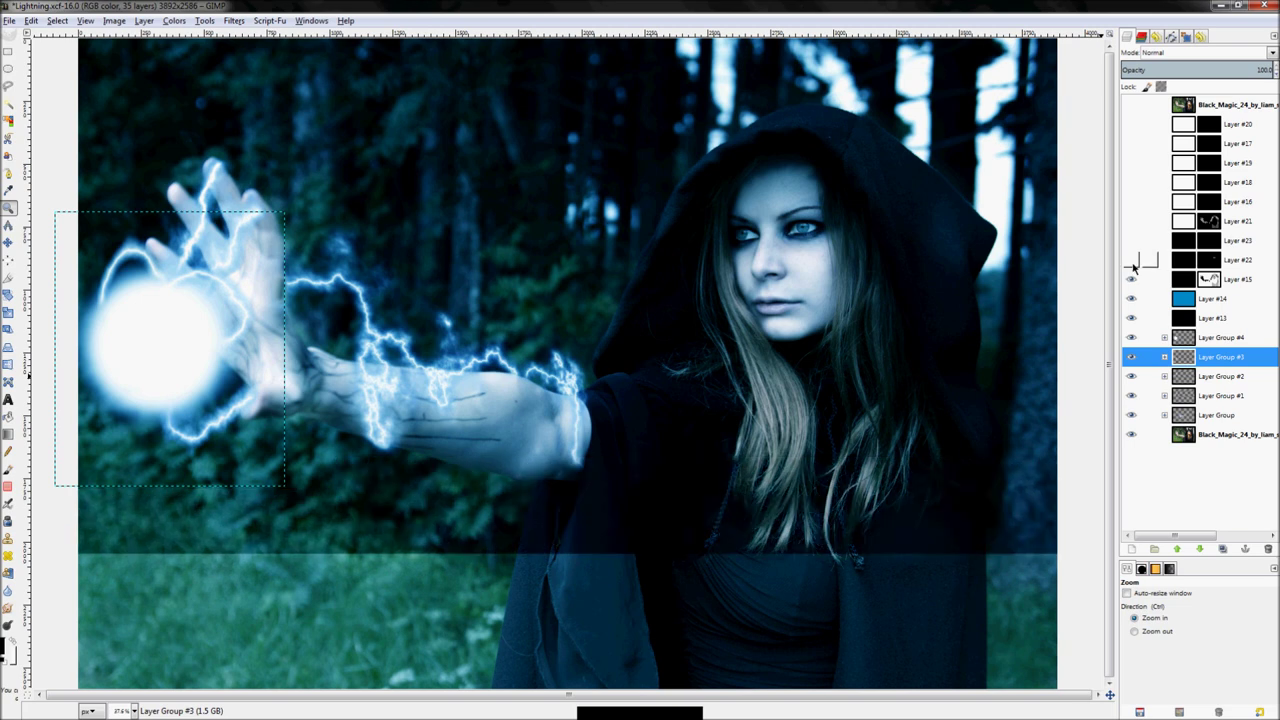
left_click(1131, 260)
left_click(1131, 240)
left_click(1131, 221)
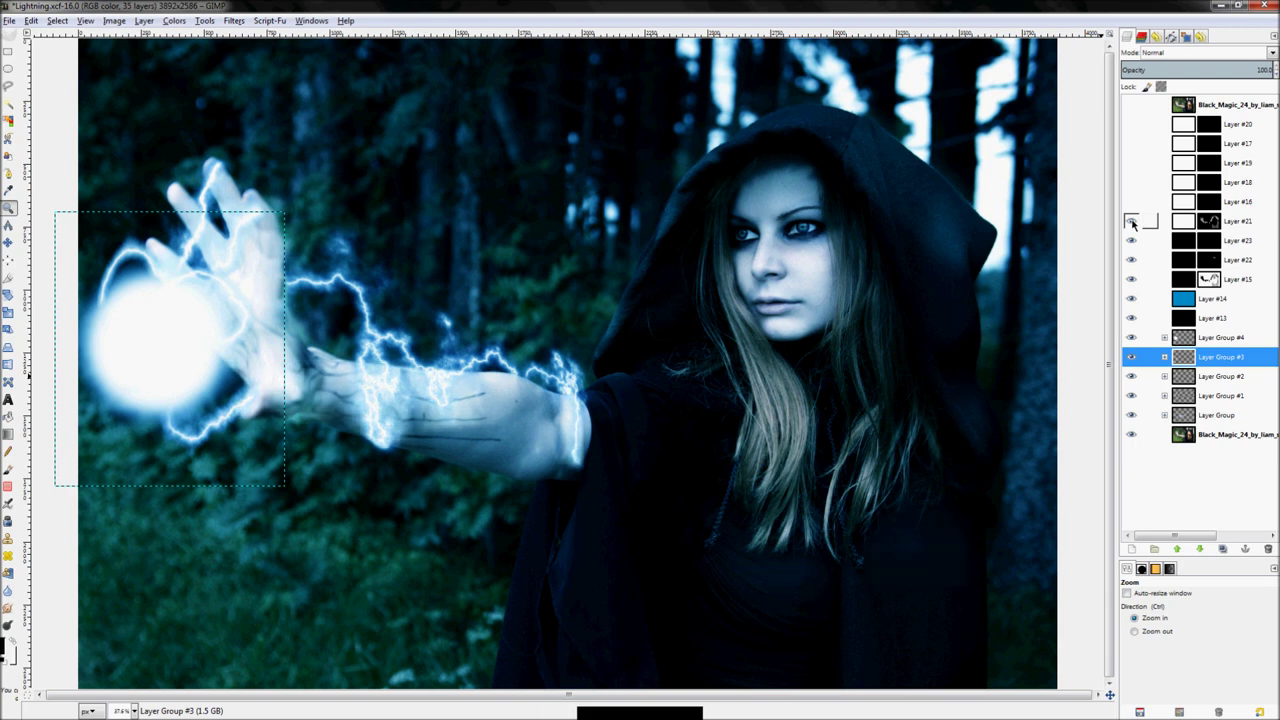
Show Layer #16, Layer #18, Layer #19, Layer #17 and Layer #20 again
left_click(1133, 201)
left_click(1131, 182)
left_click(1131, 162)
left_click(1133, 144)
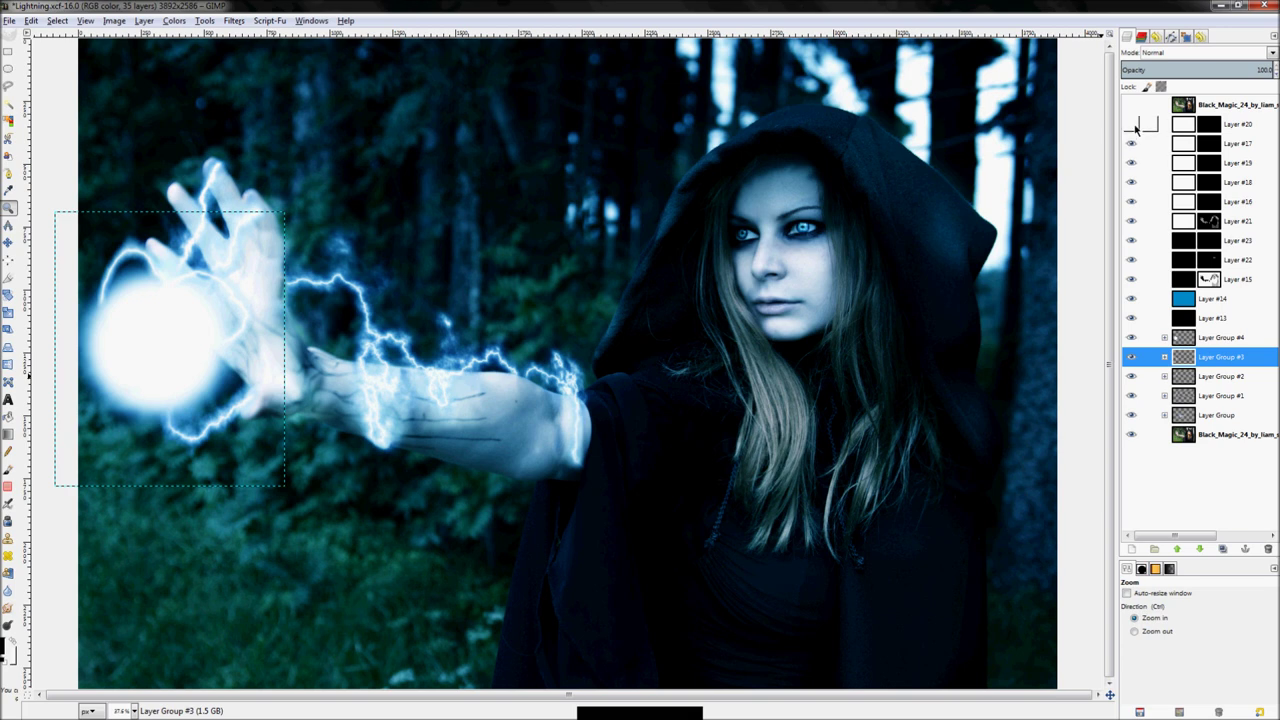
left_click(1133, 125)
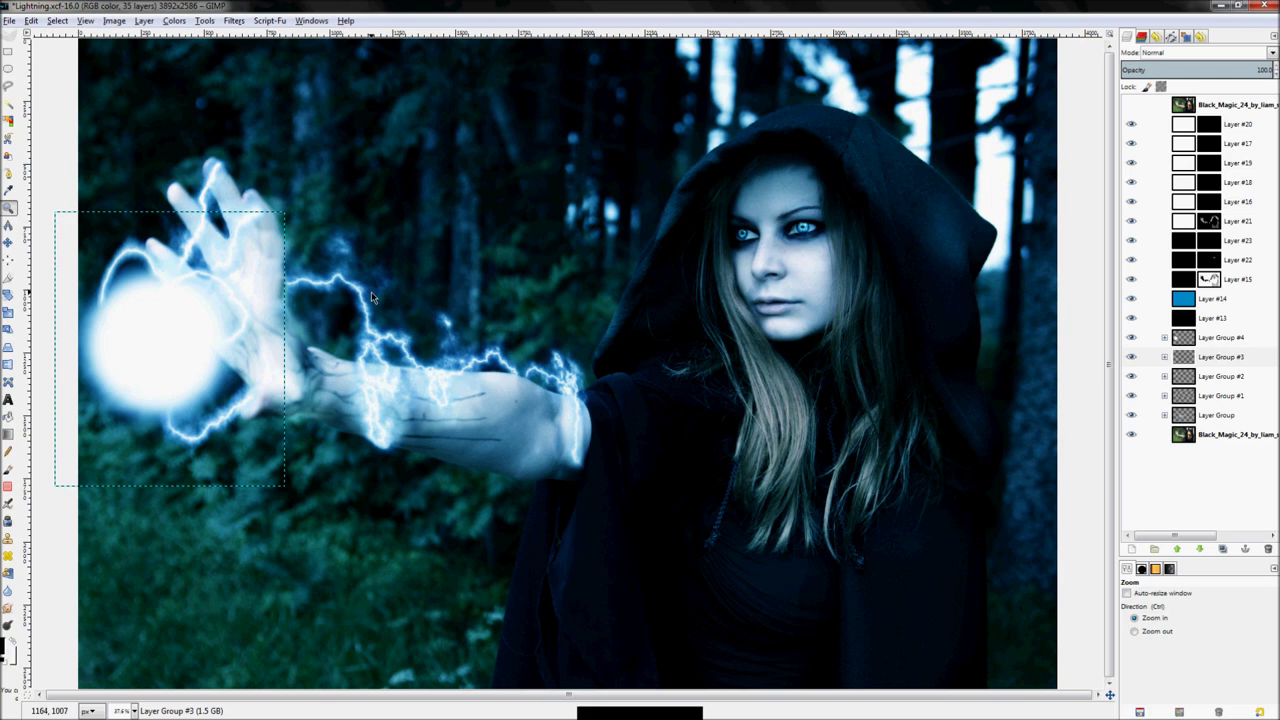
Switch to Firefox and copy the download link address of the Black Magic 24 stock photo on deviantART
mouse_move(10, 148)
left_click(13, 88)
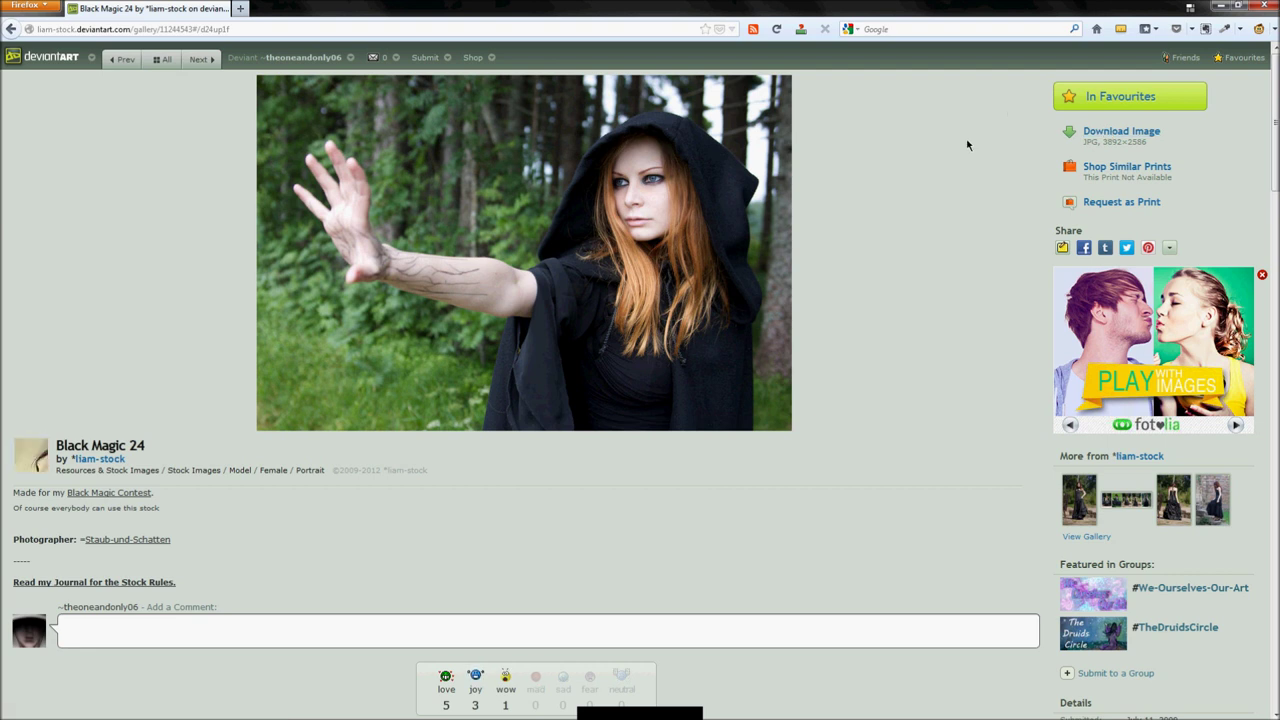
right_click(1140, 129)
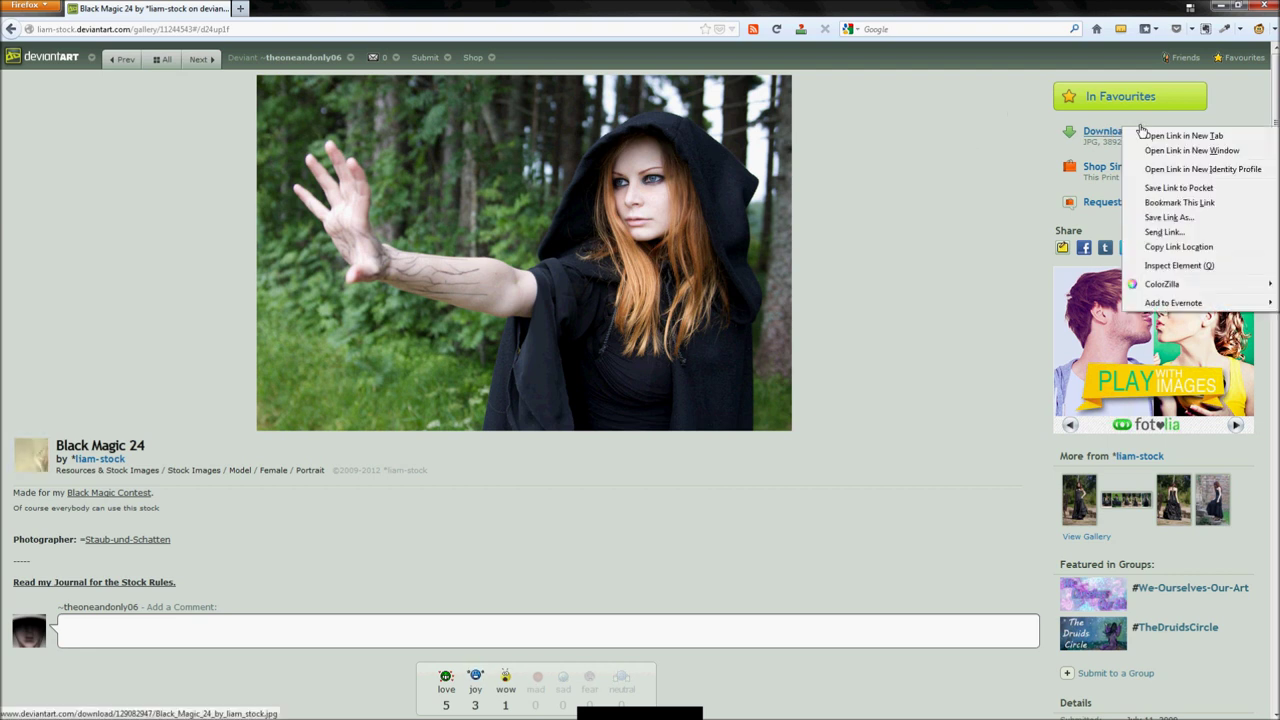
left_click(900, 150)
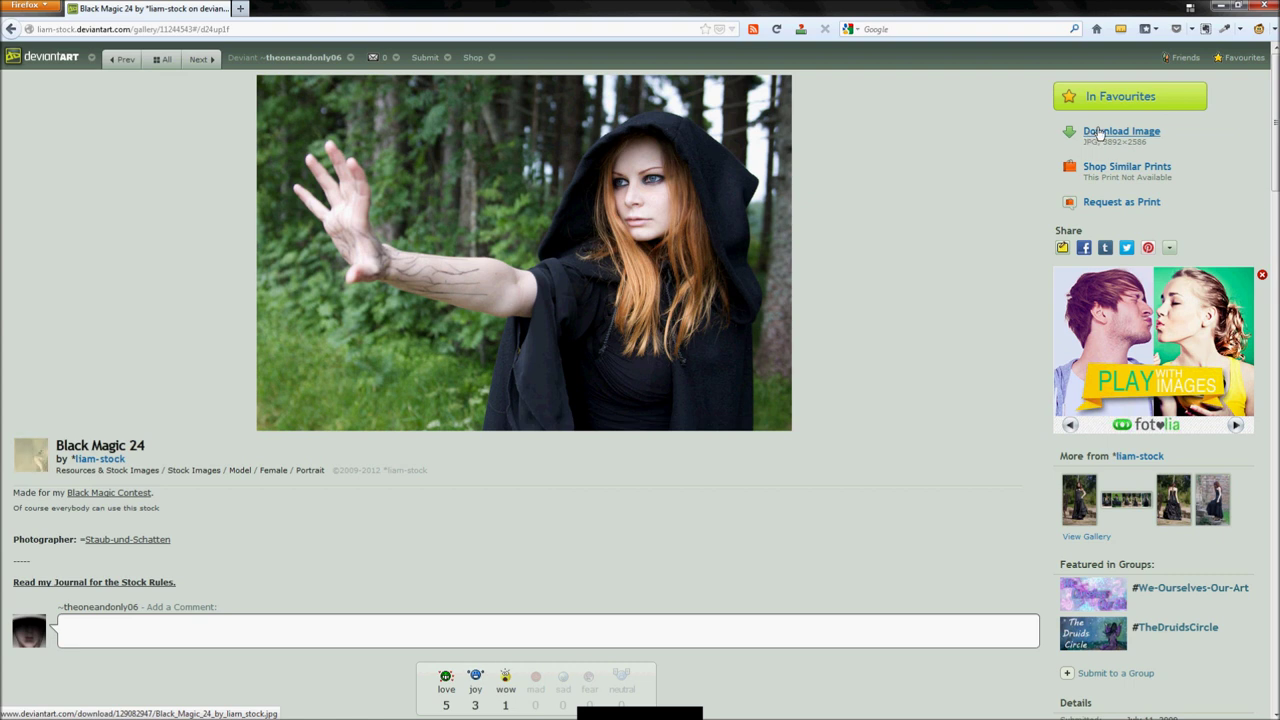
right_click(1099, 134)
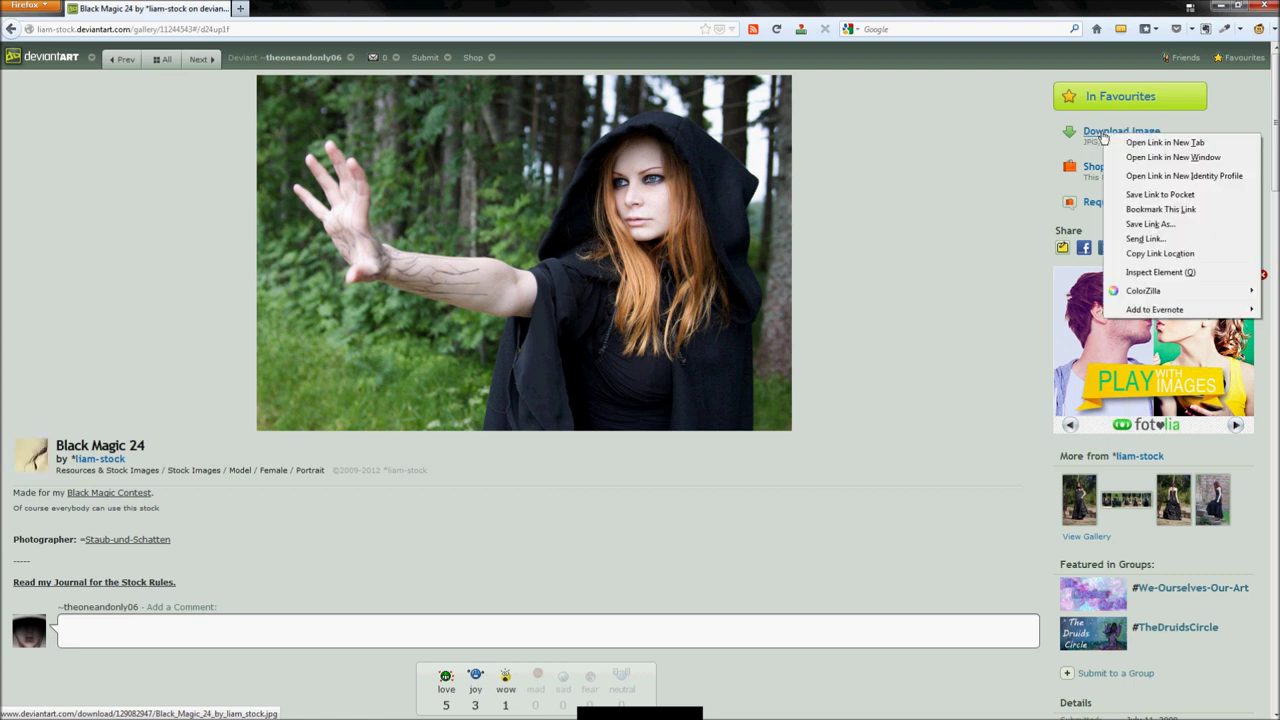
left_click(1160, 254)
Switch back to GIMP and open the stock photo from the copied link address
mouse_move(8, 205)
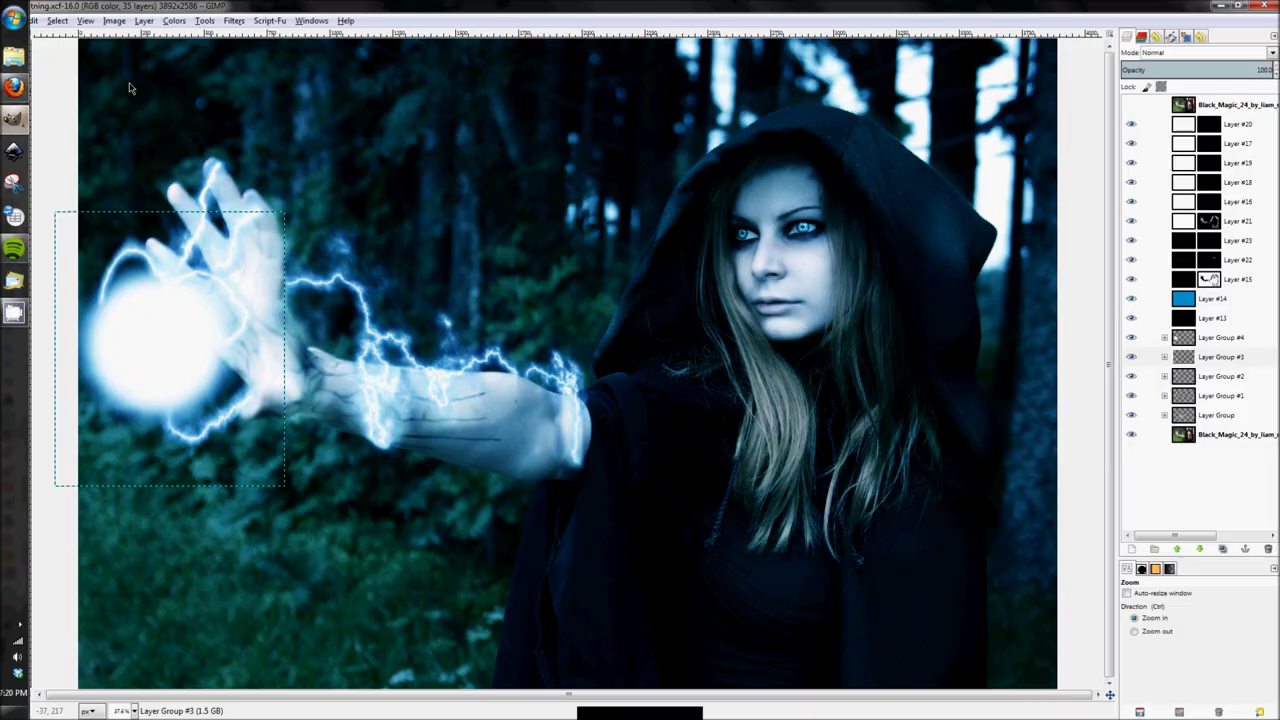
left_click(13, 118)
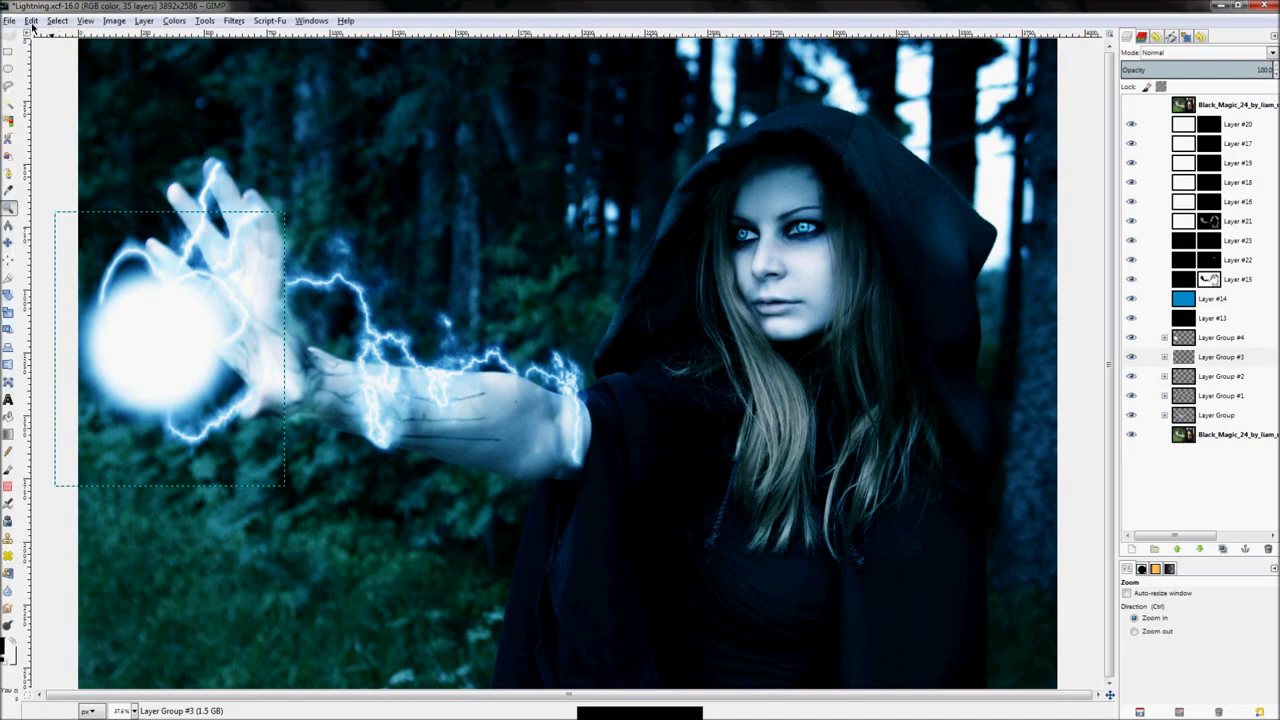
left_click(10, 21)
left_click(28, 89)
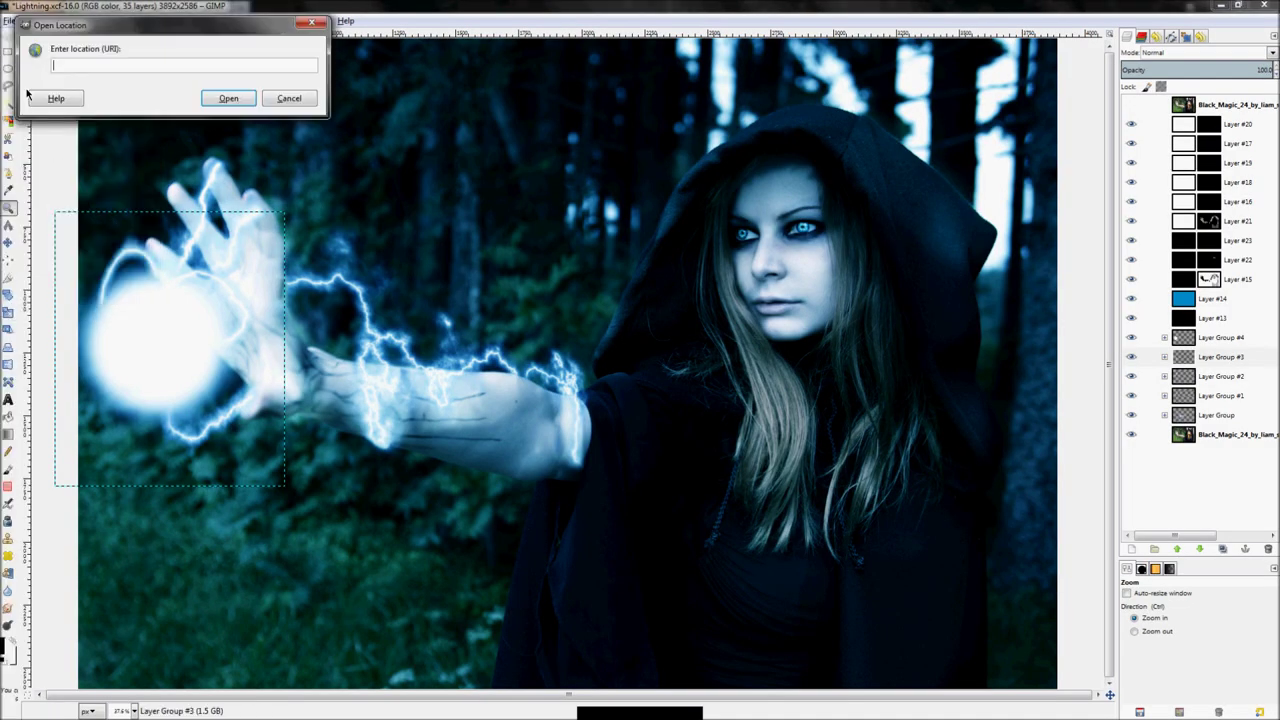
right_click(70, 66)
left_click(88, 100)
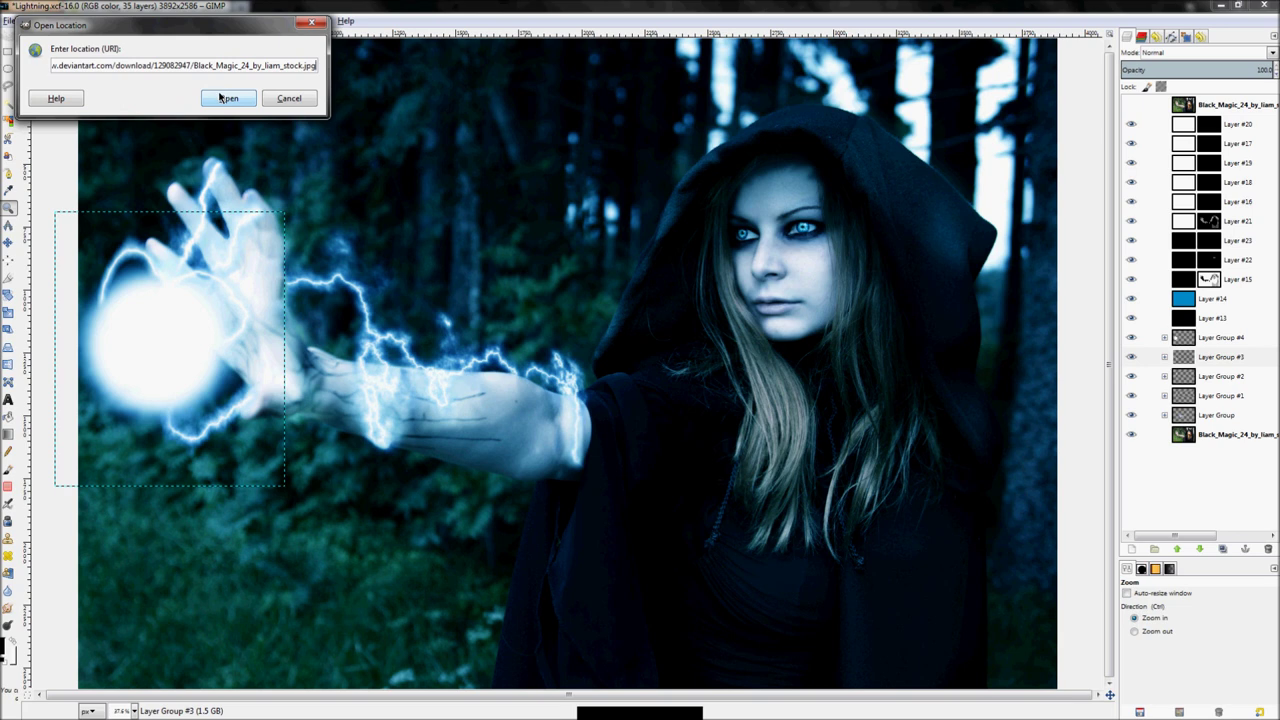
left_click(222, 97)
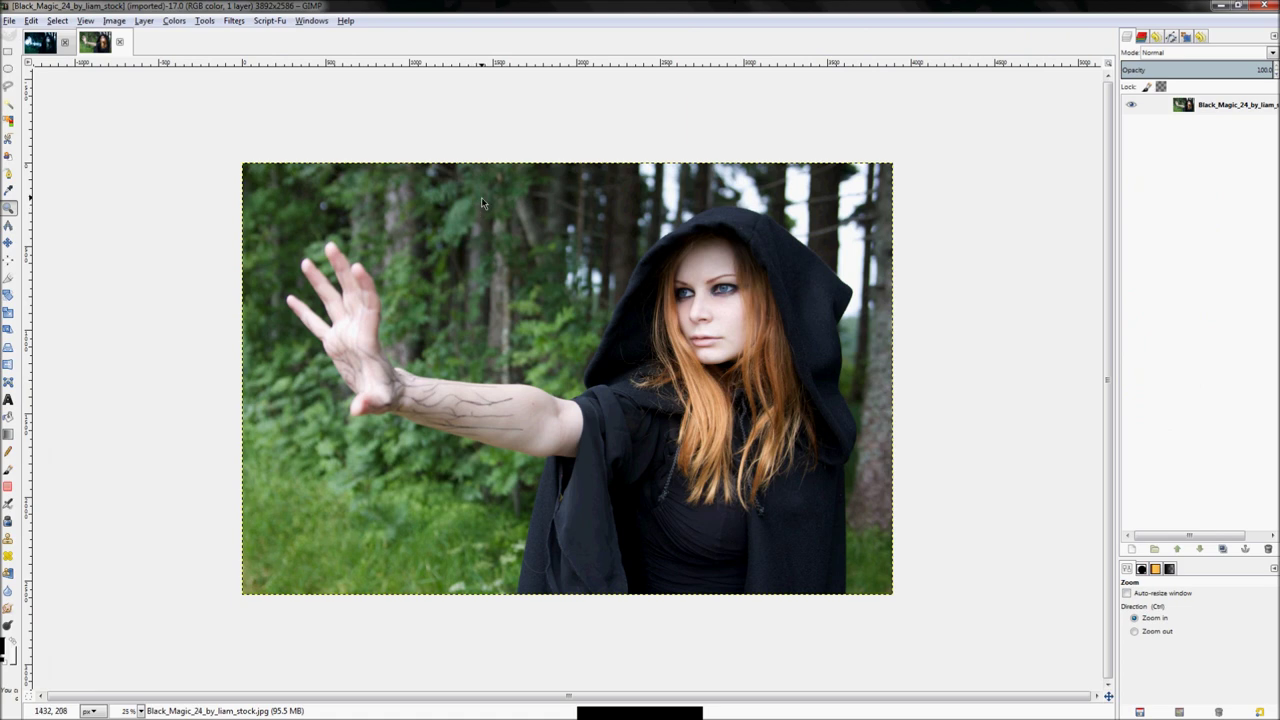
Examine the stock photo's face and eye up close and the whole picture, and compare it with the finished lightning image
left_click(483, 194)
left_click_drag(651, 131, 914, 386)
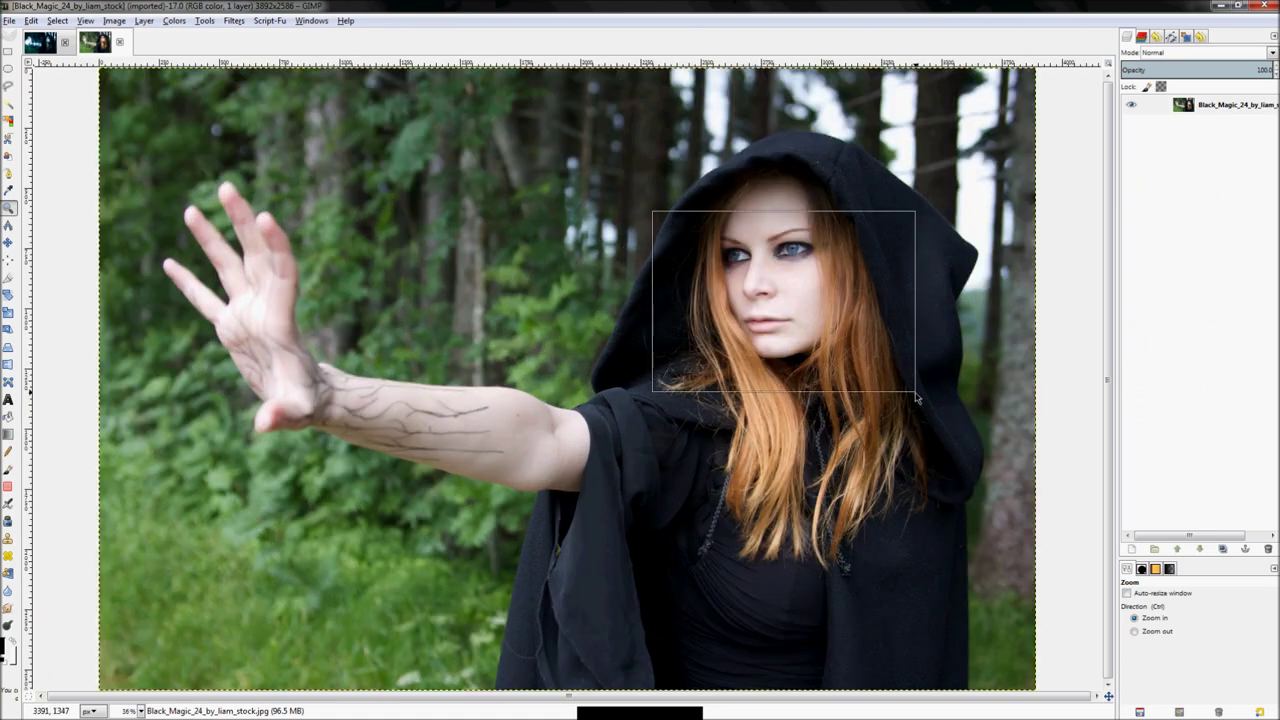
left_click_drag(504, 205, 675, 240)
left_click_drag(640, 180, 846, 289)
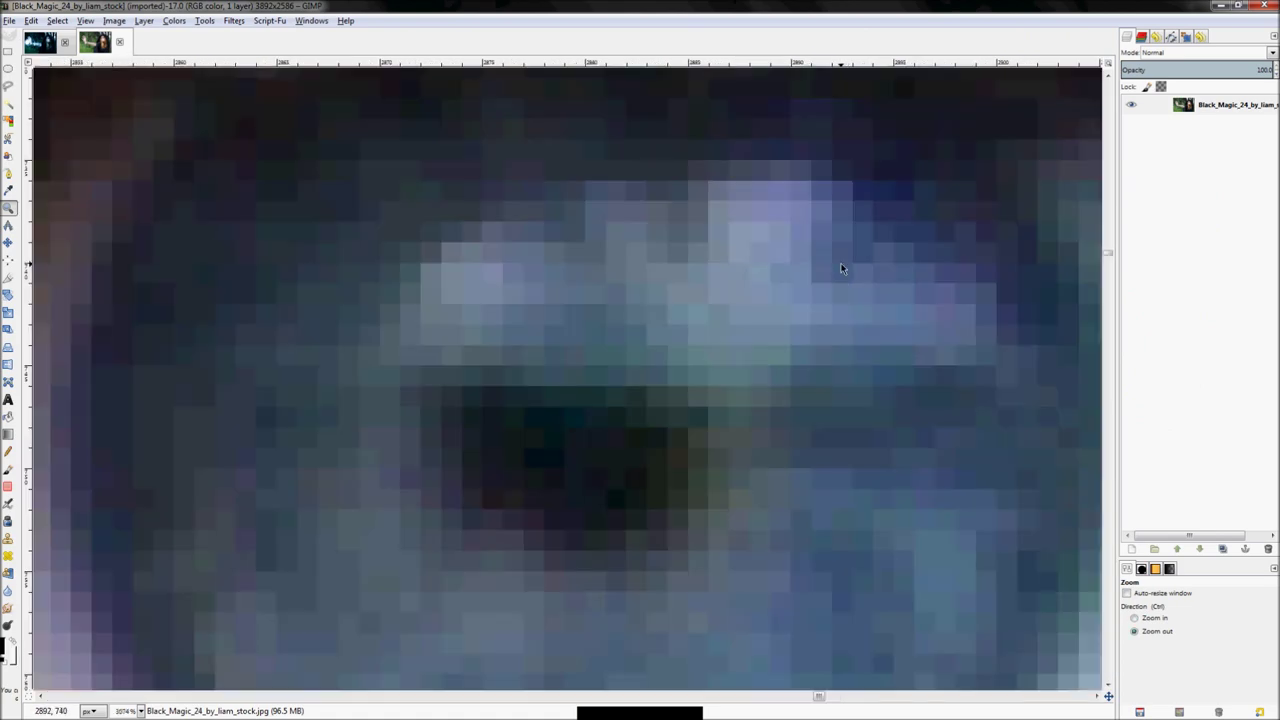
key("shift+ctrl+j")
left_click_drag(616, 250, 793, 388)
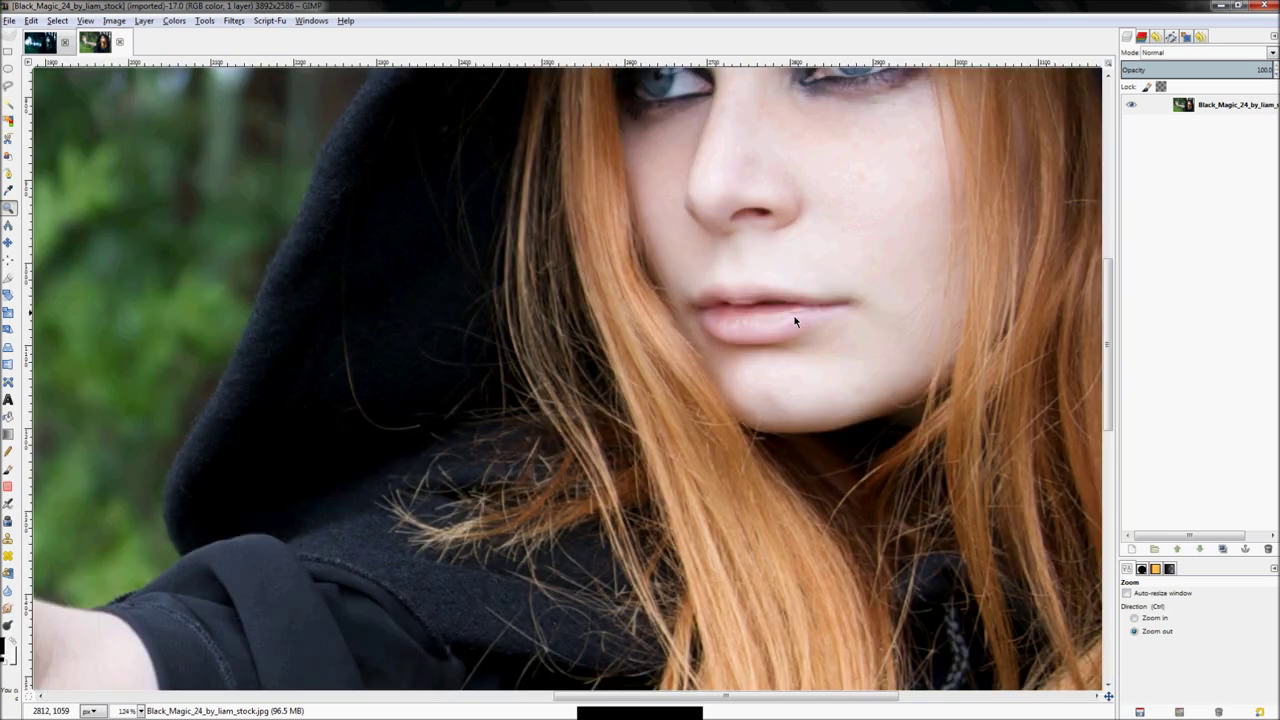
left_click(795, 320)
key("shift+ctrl+j")
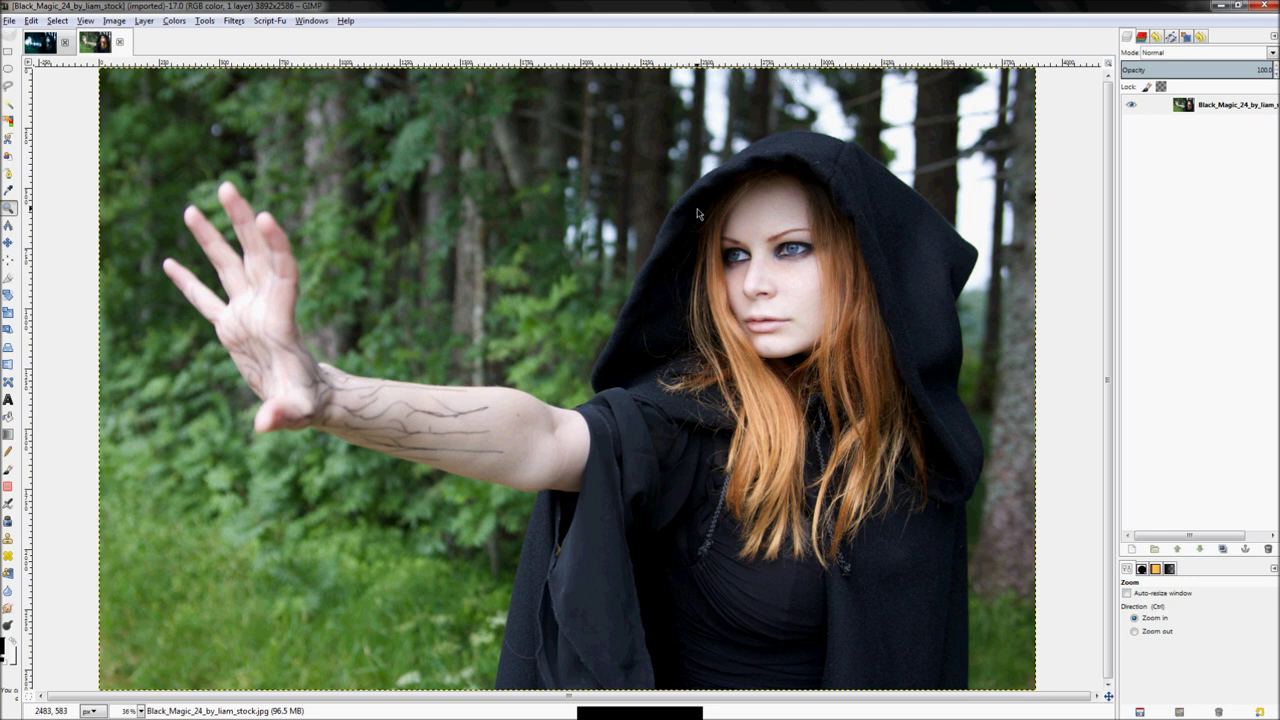
left_click(42, 43)
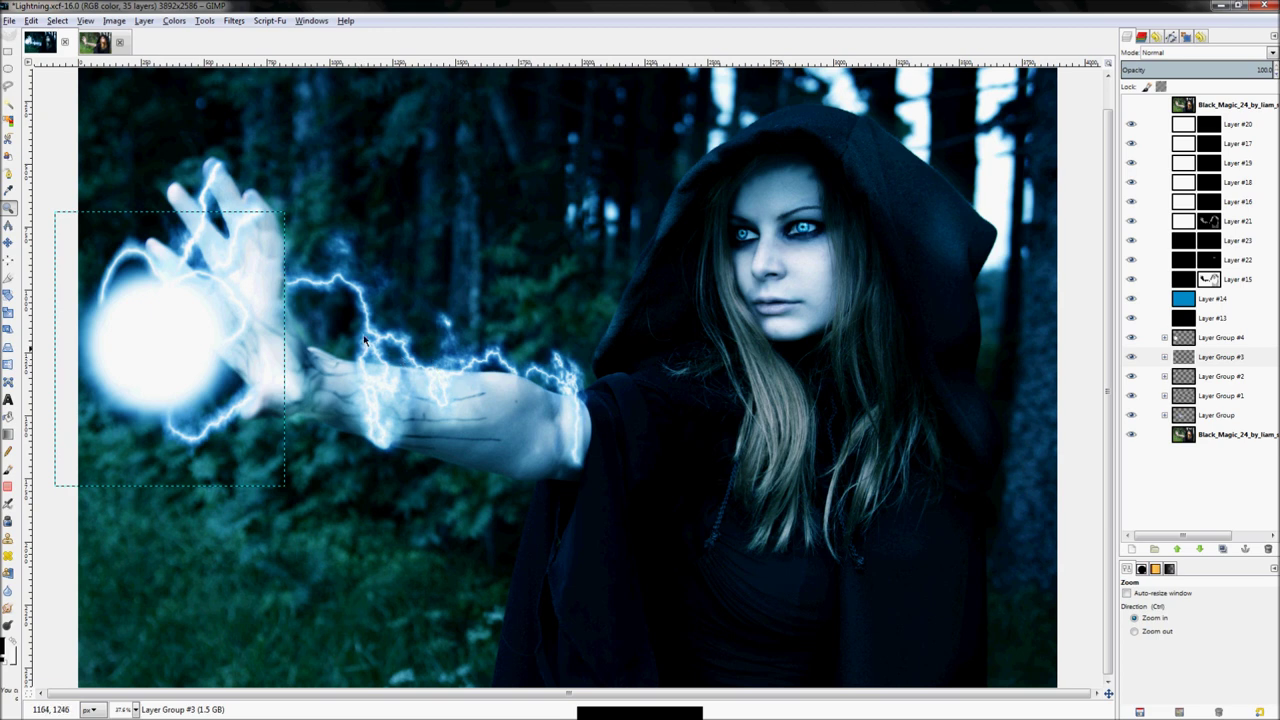
left_click(95, 42)
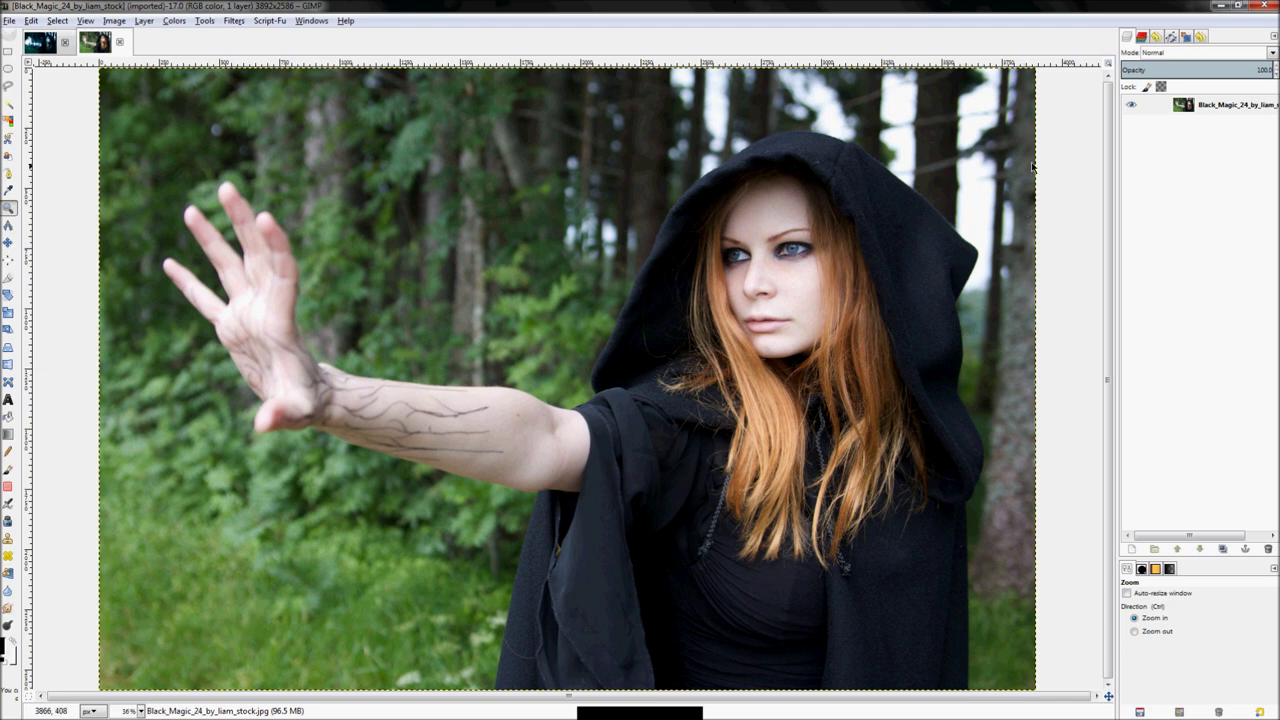
Add a new transparent layer of 3892 × 2586 px above the stock photo
right_click(1185, 104)
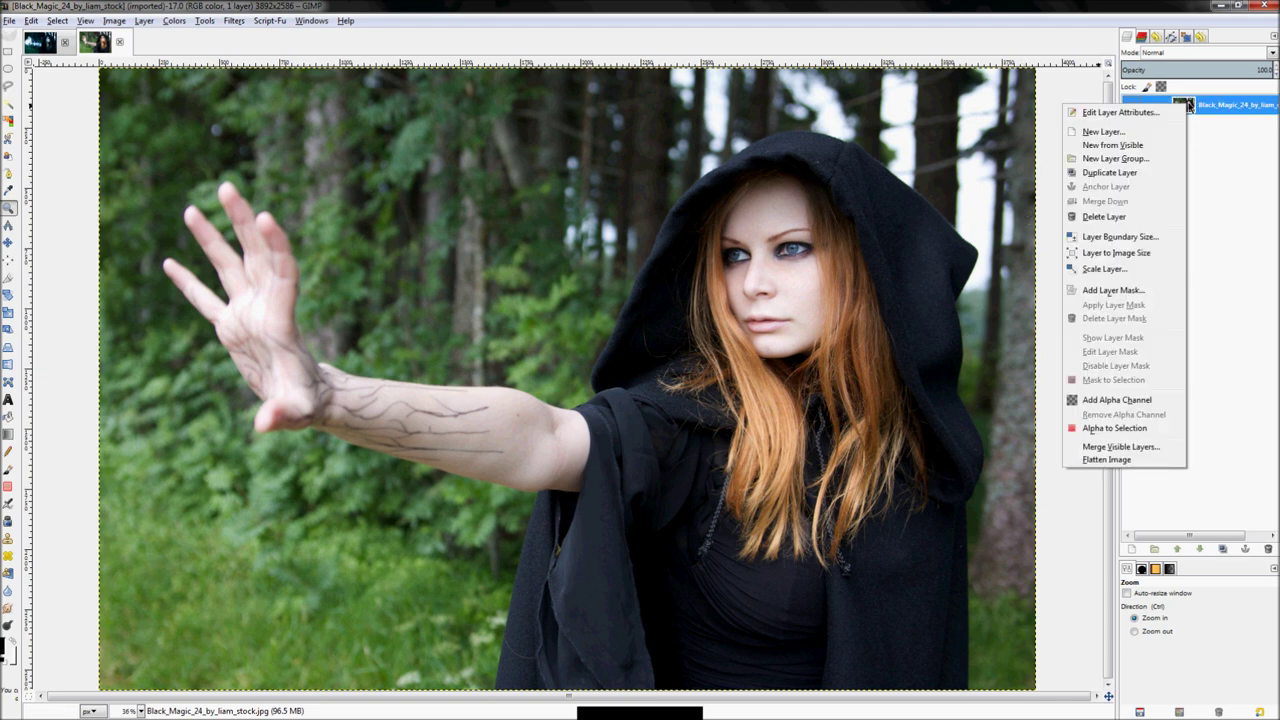
left_click(1140, 134)
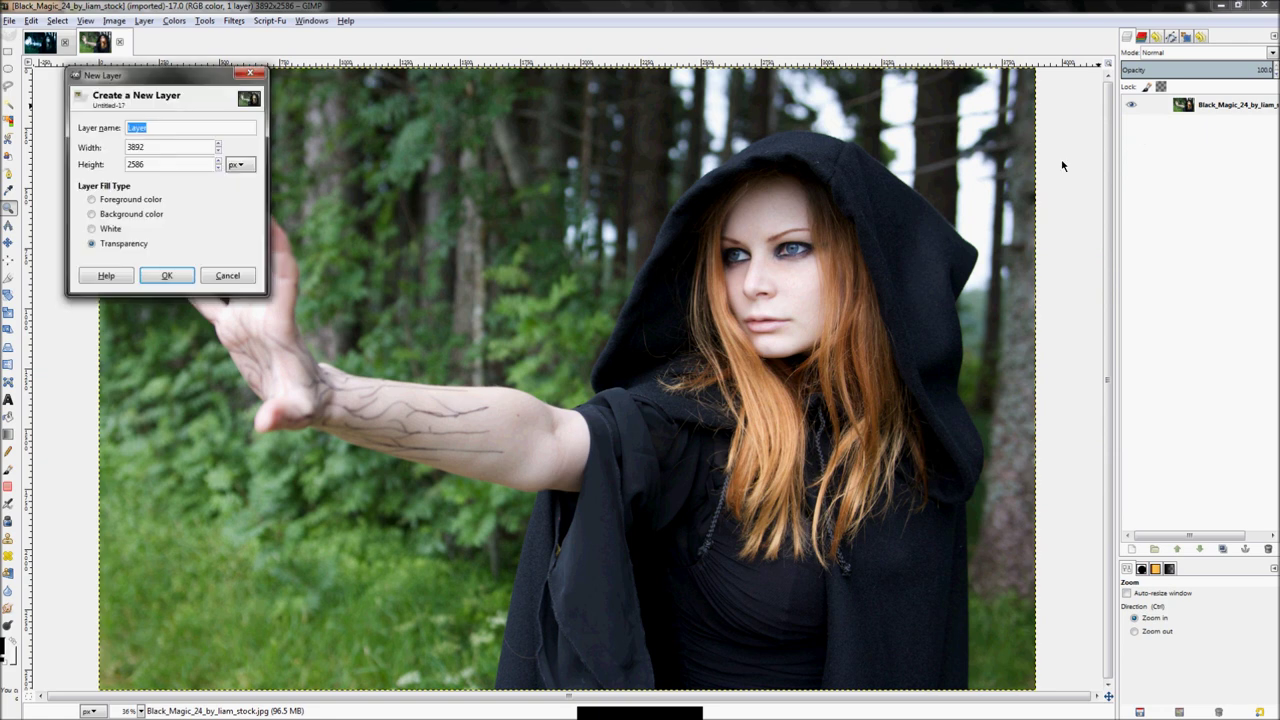
left_click(155, 282)
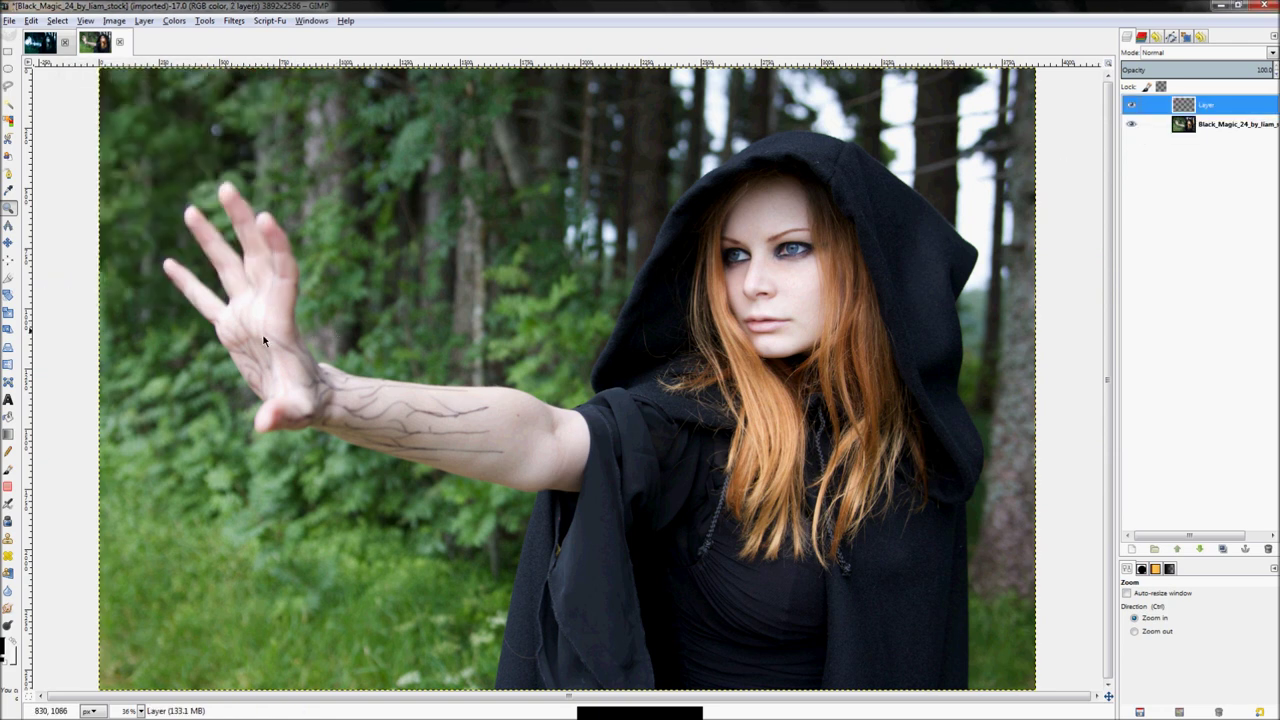
Set the Blend tool to the FG to BG (HSV clockwise) gradient and swap the foreground and background colours
left_click(11, 437)
left_click(1141, 637)
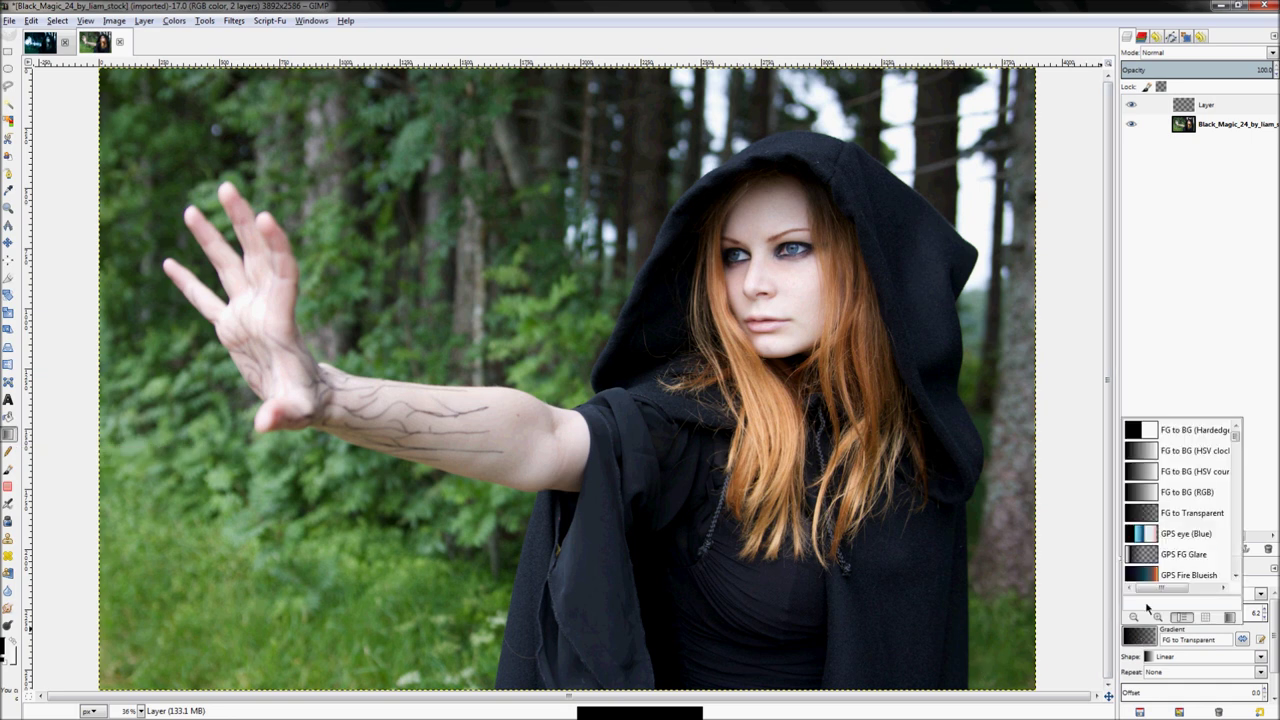
left_click(1144, 452)
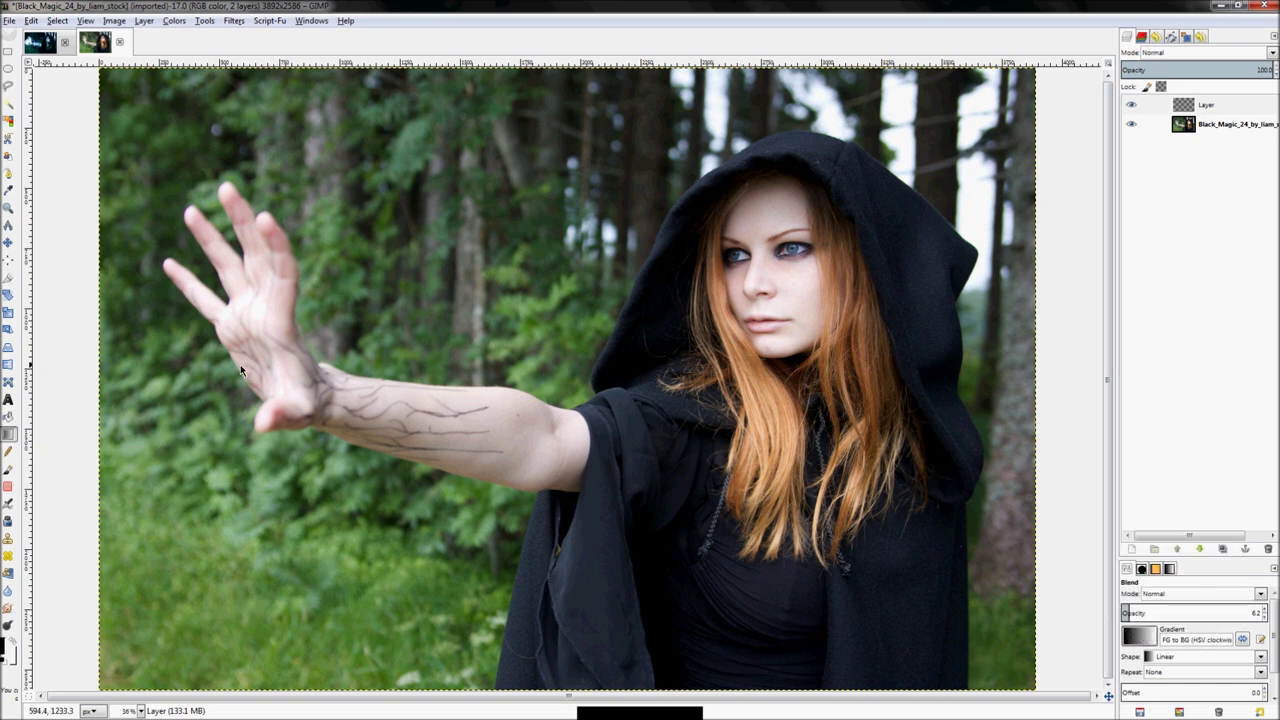
left_click(10, 652)
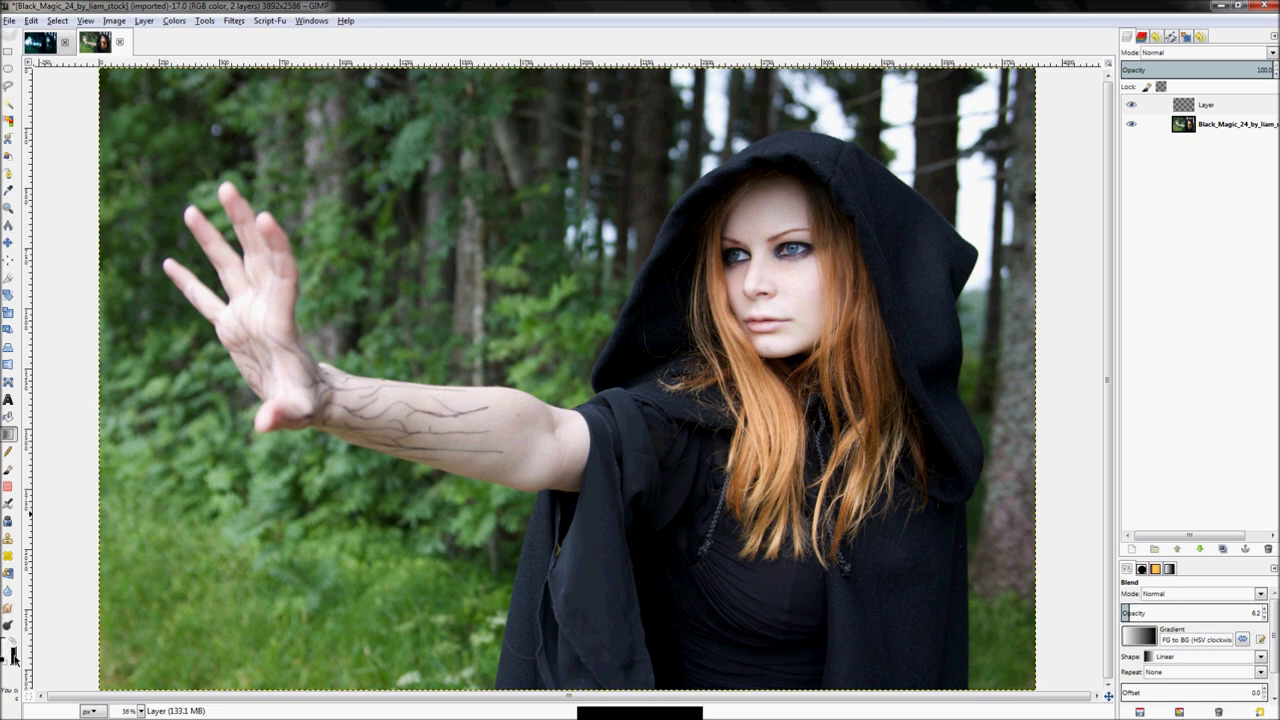
Raise the Blend tool's opacity to 100 and fill the new layer with a straight horizontal white-to-black gradient across its full width
left_click_drag(100, 397, 1034, 462)
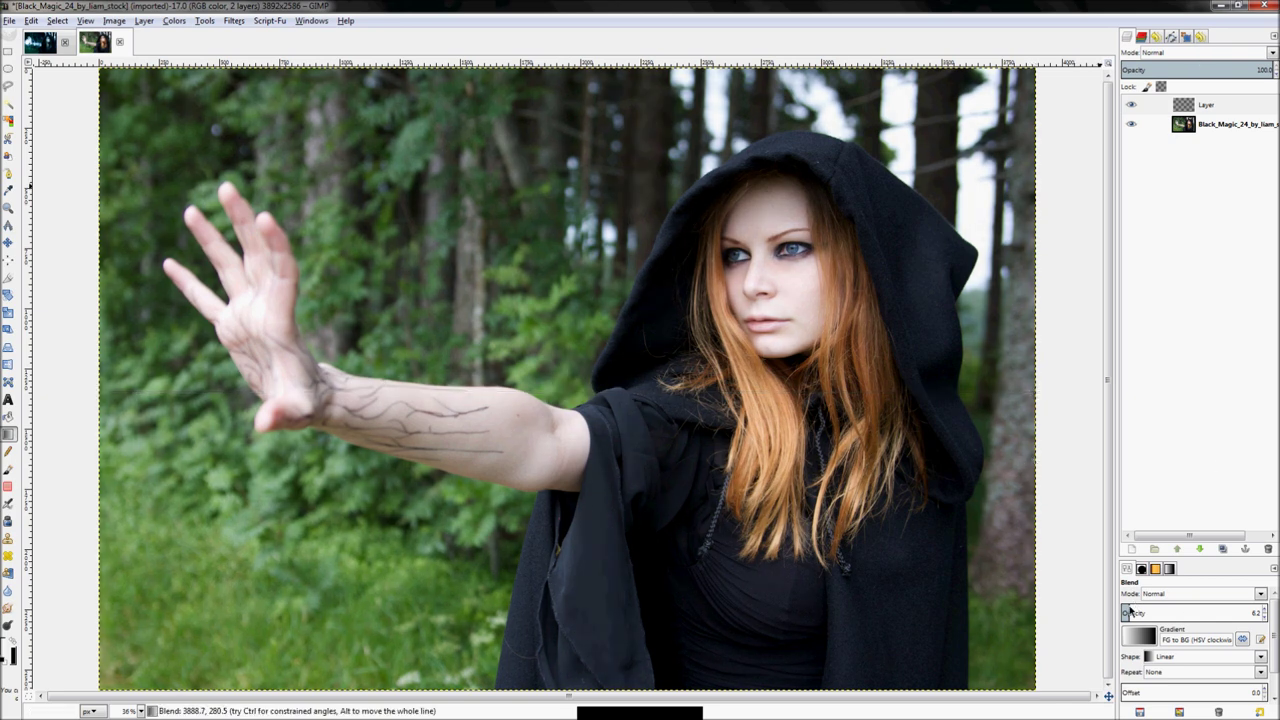
left_click_drag(1160, 607, 1266, 608)
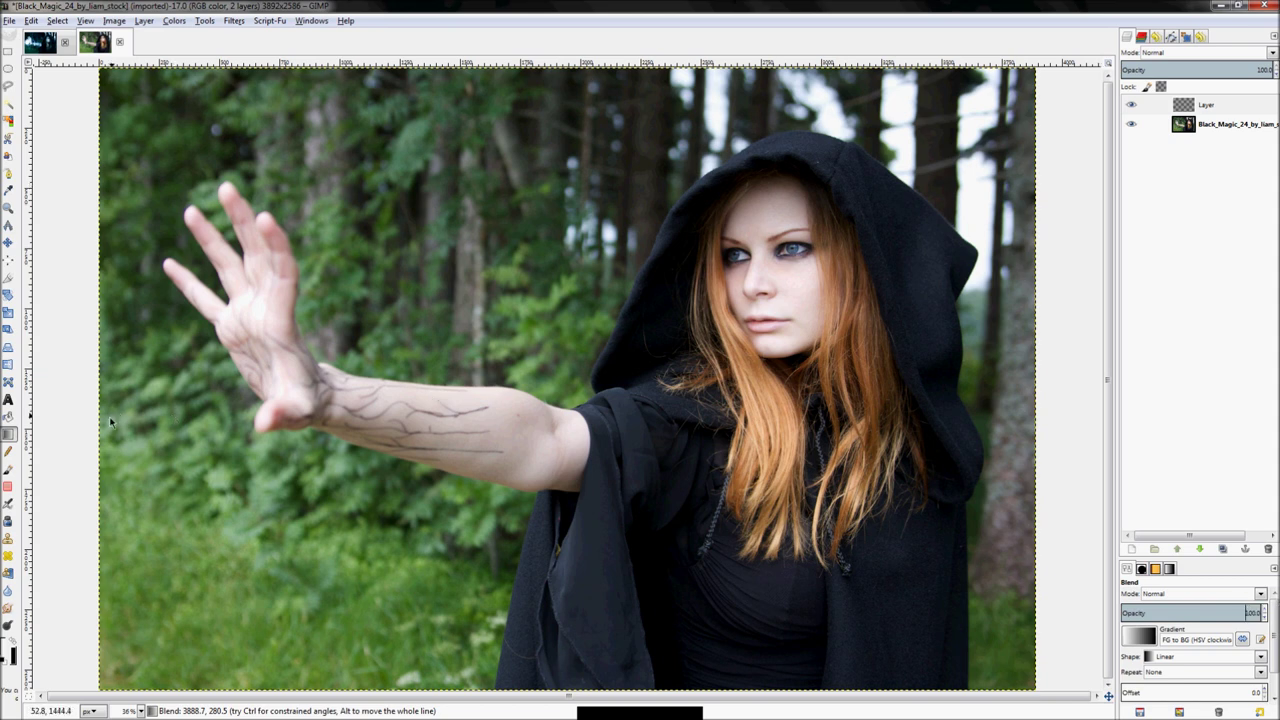
left_click_drag(100, 421, 1035, 487, "ctrl")
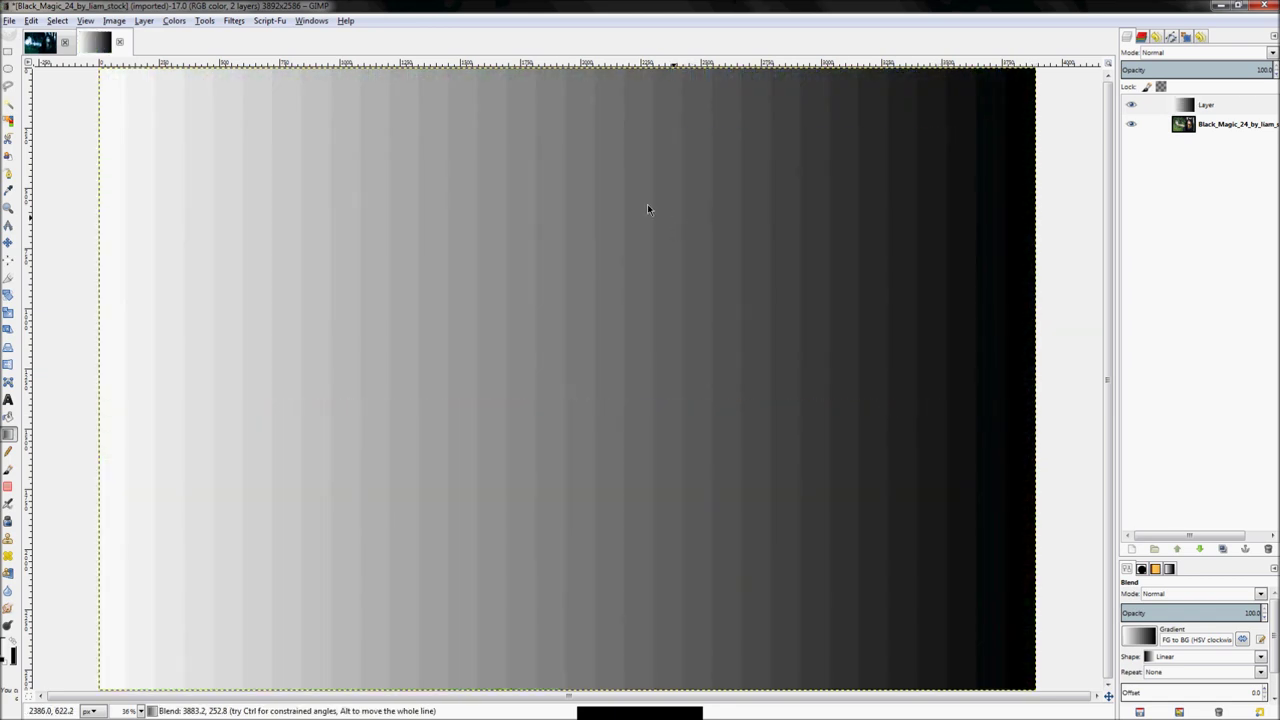
Render Difference Clouds over the gradient layer with a raised Solid Noise detail level
left_click(234, 21)
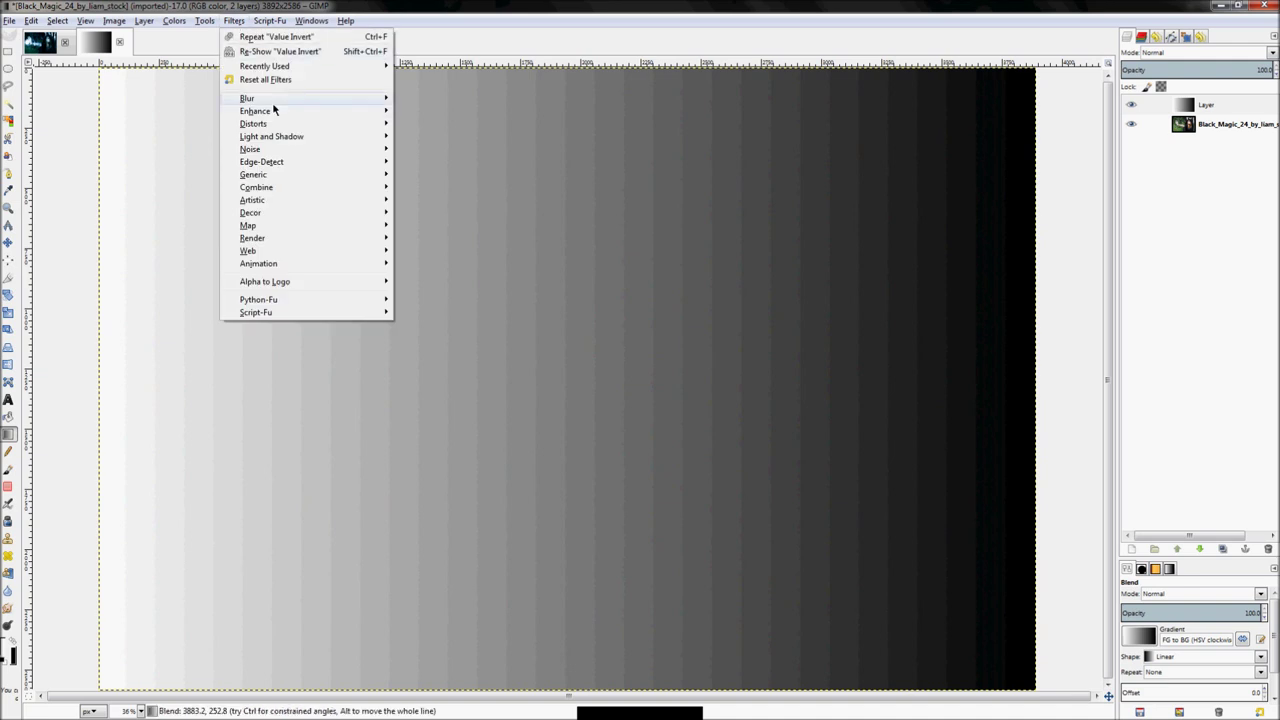
mouse_move(306, 242)
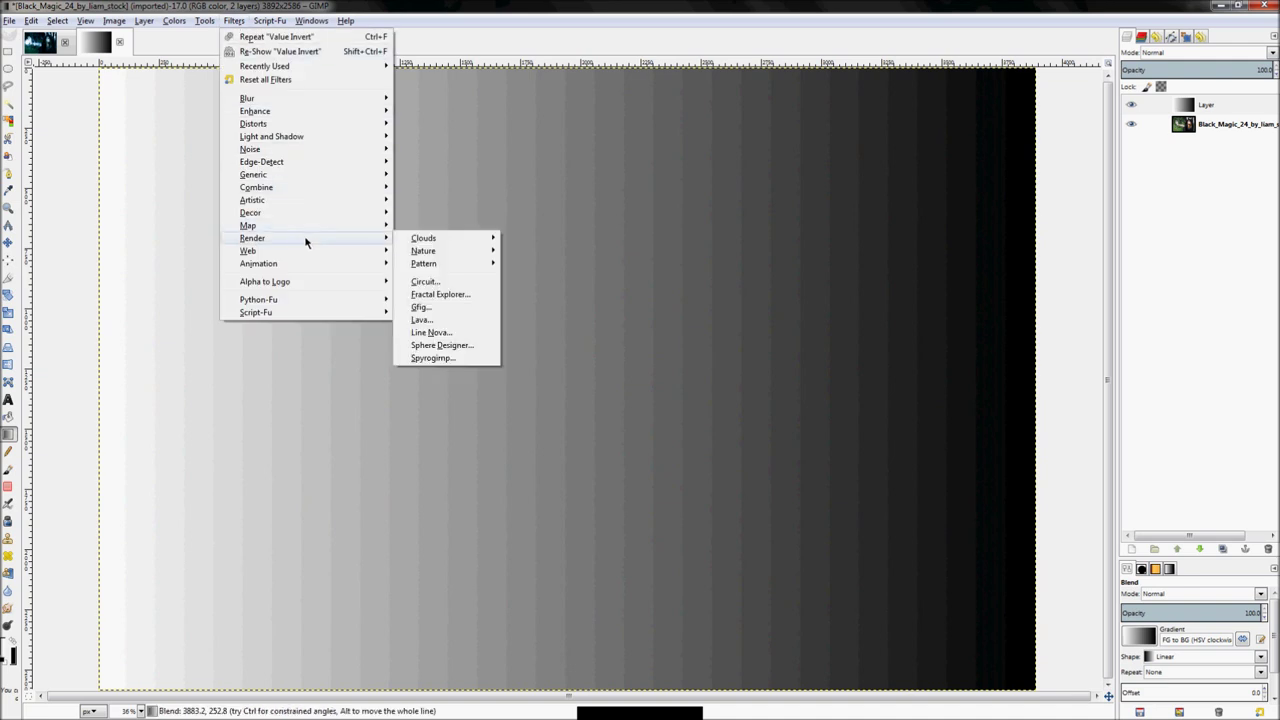
mouse_move(420, 240)
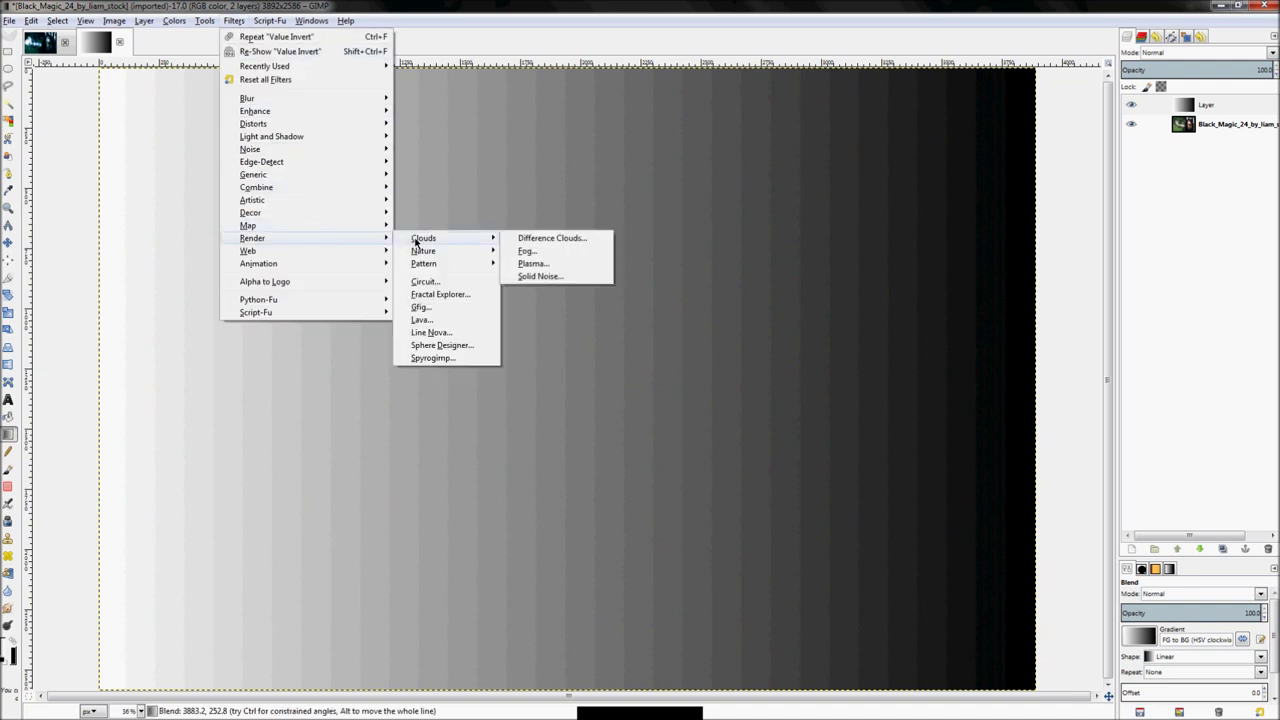
left_click(593, 238)
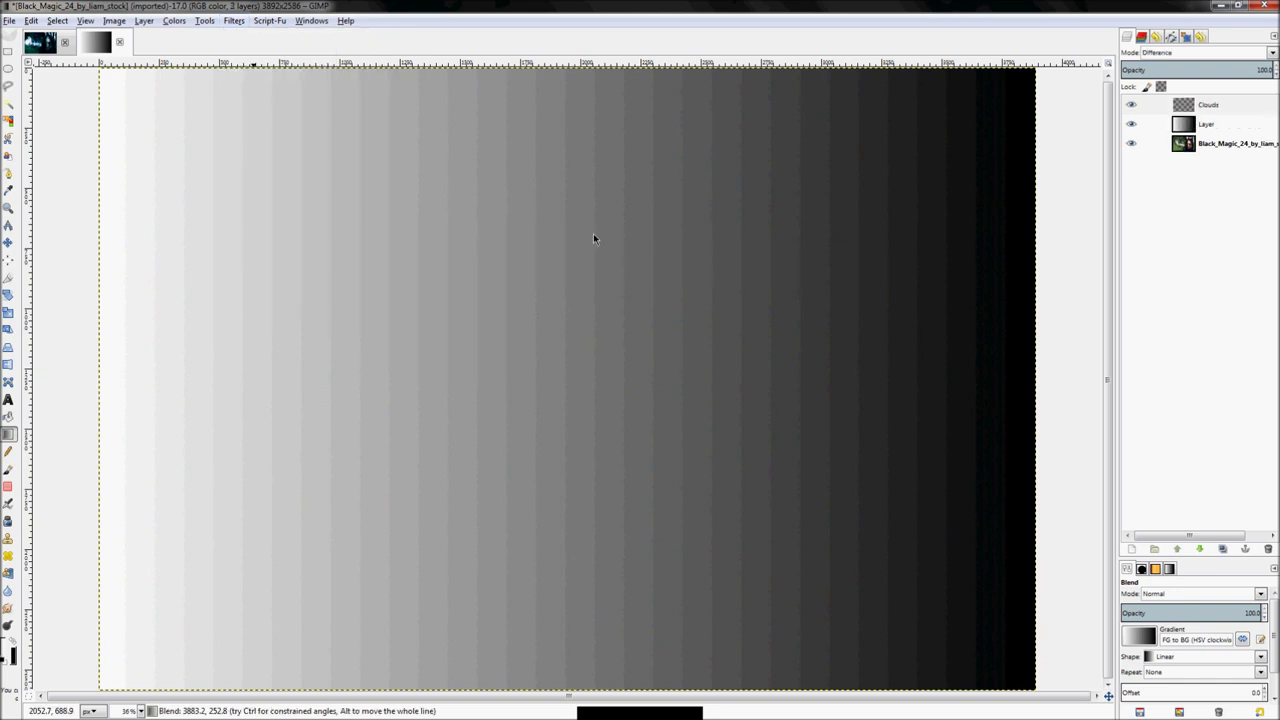
left_click_drag(266, 100, 545, 204)
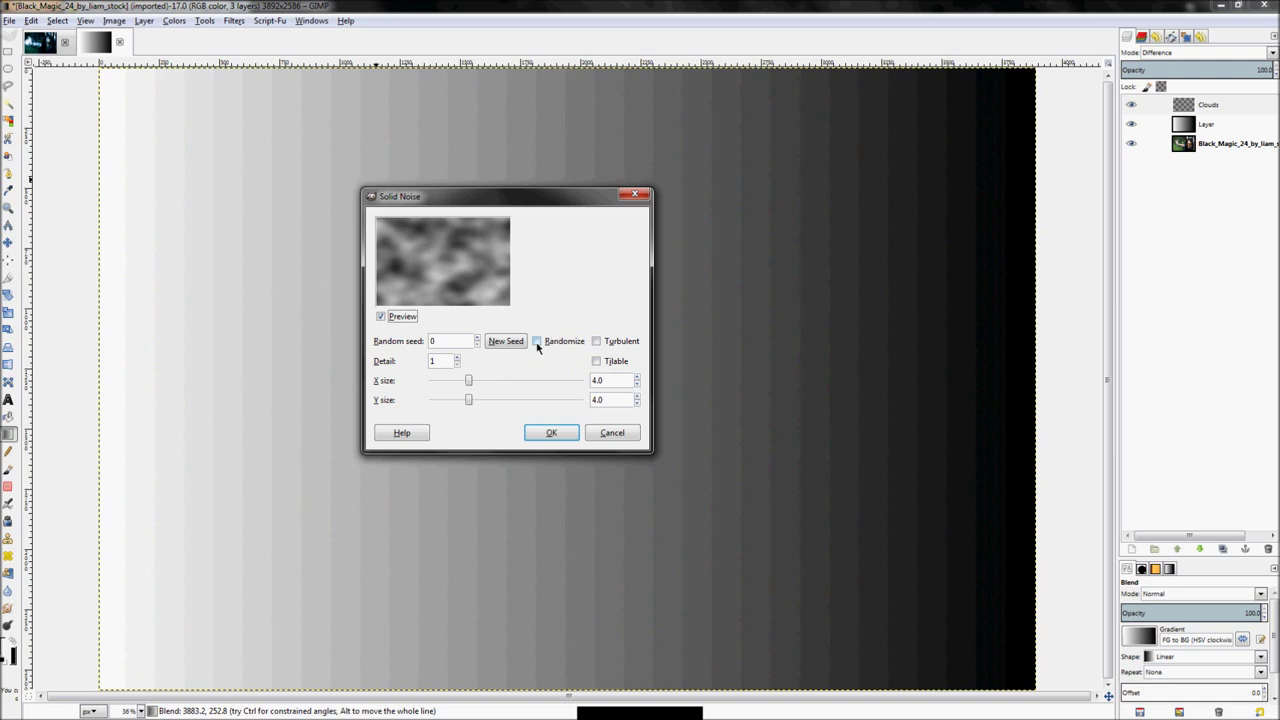
left_click(457, 357)
left_click(553, 432)
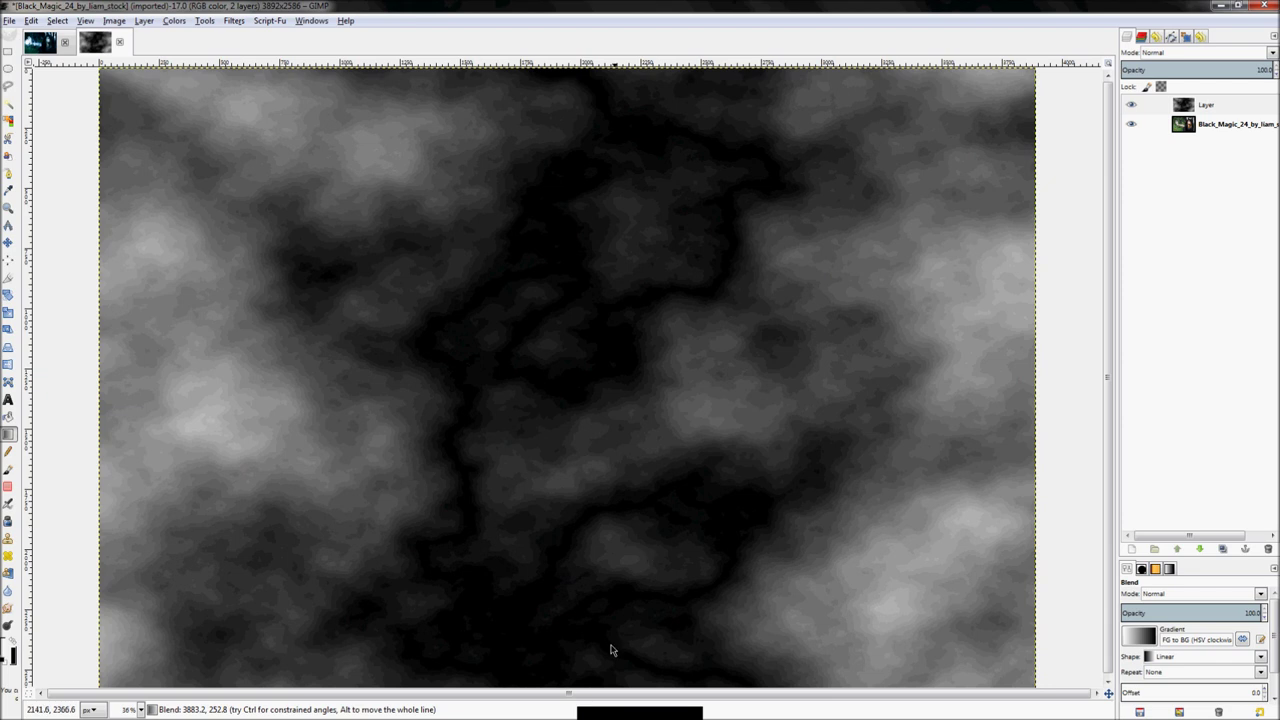
Invert the cloud layer and raise its black input level to 227 with Levels, isolating the lightning bolts on black
left_click(174, 20)
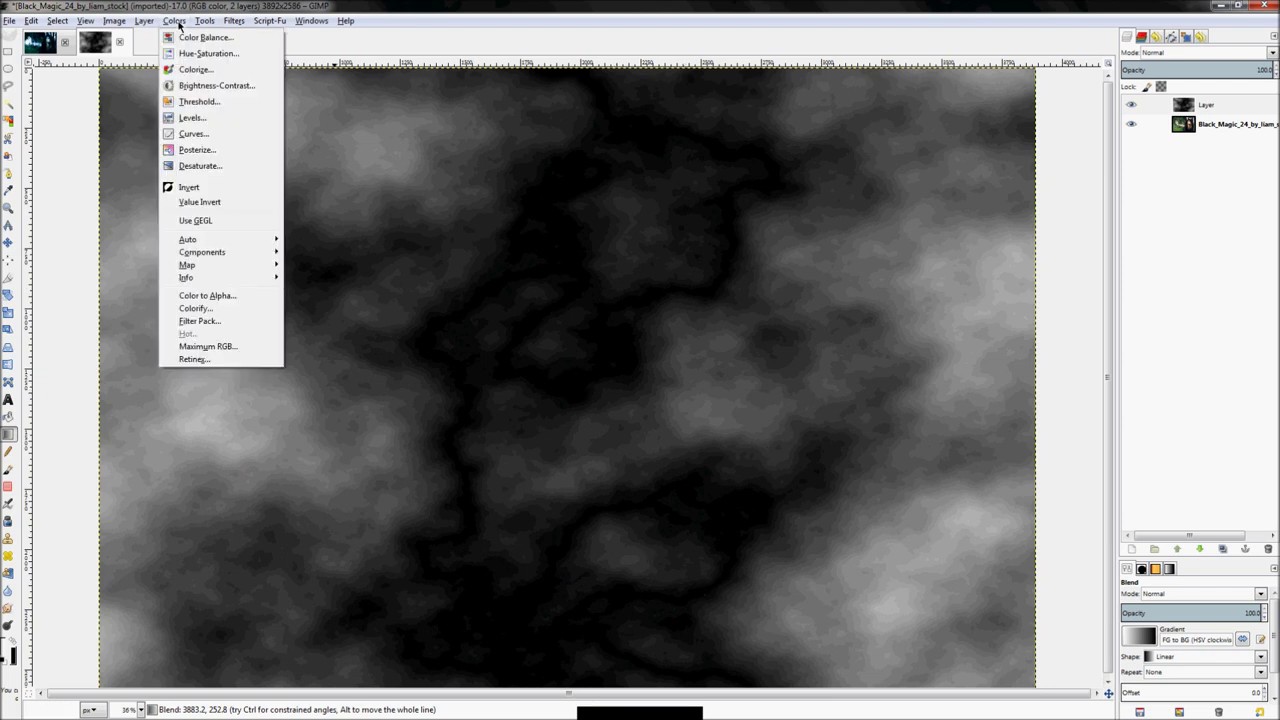
left_click(207, 195)
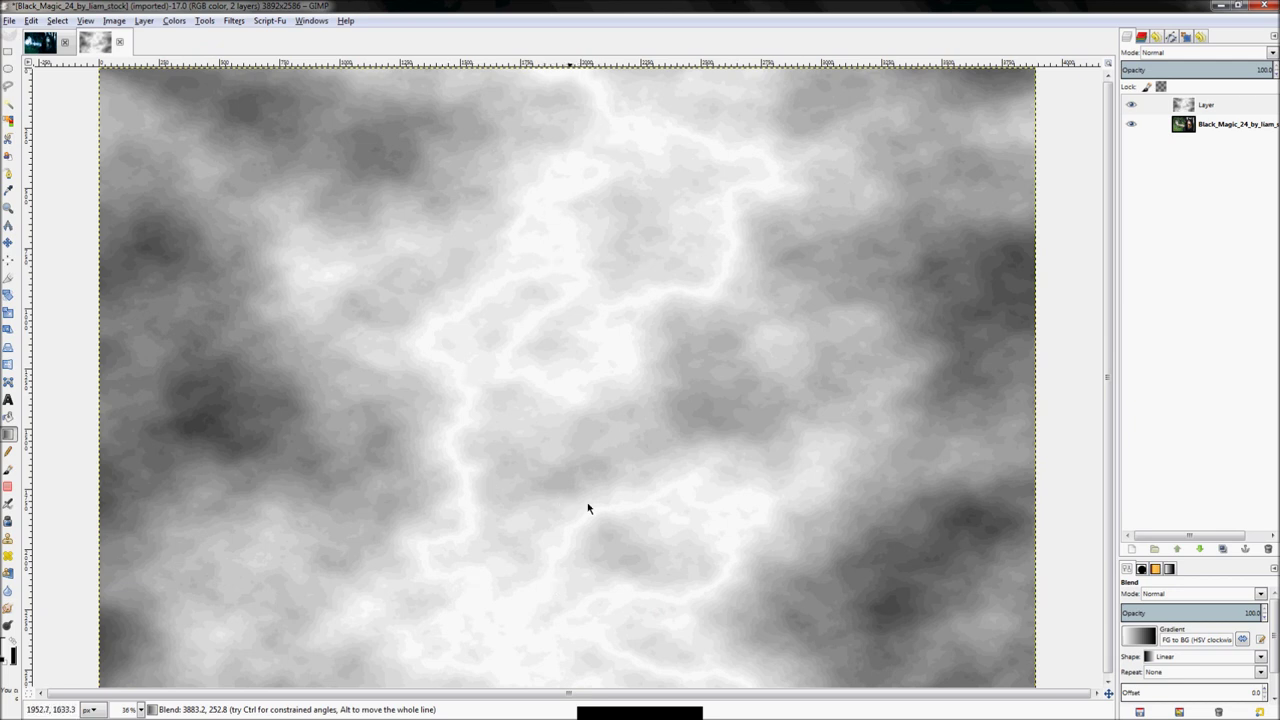
left_click(175, 21)
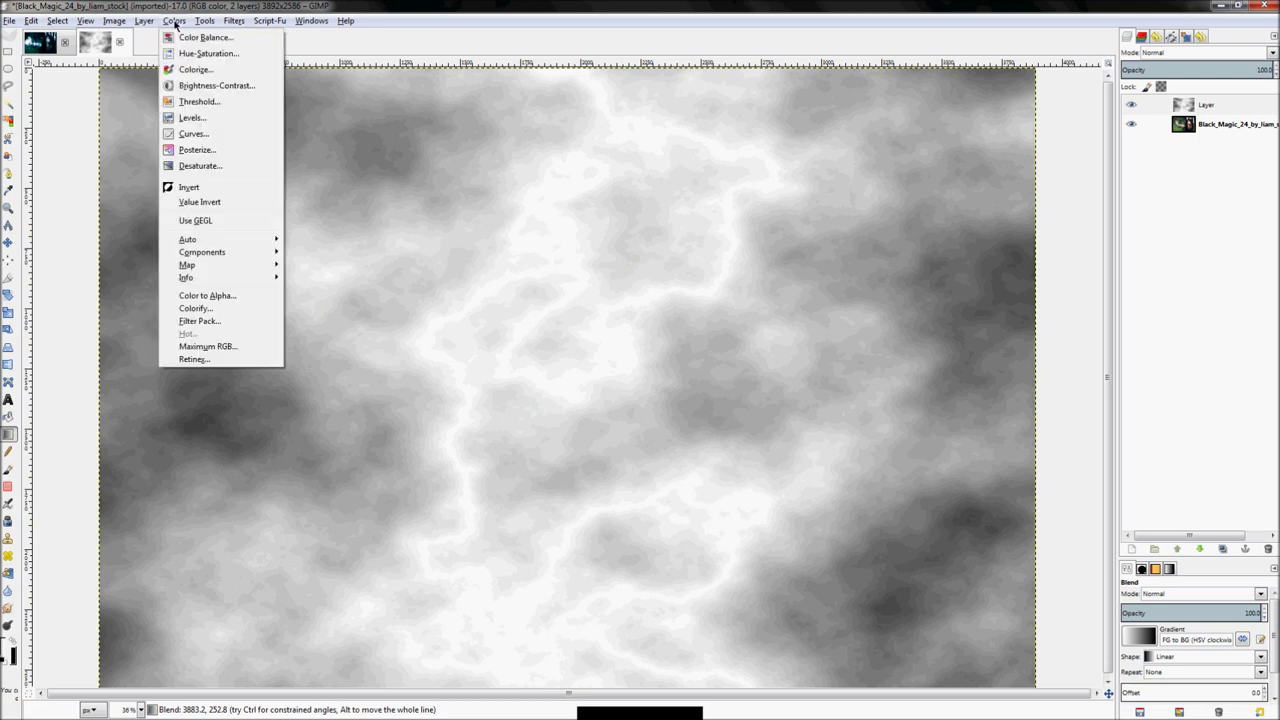
left_click(198, 128)
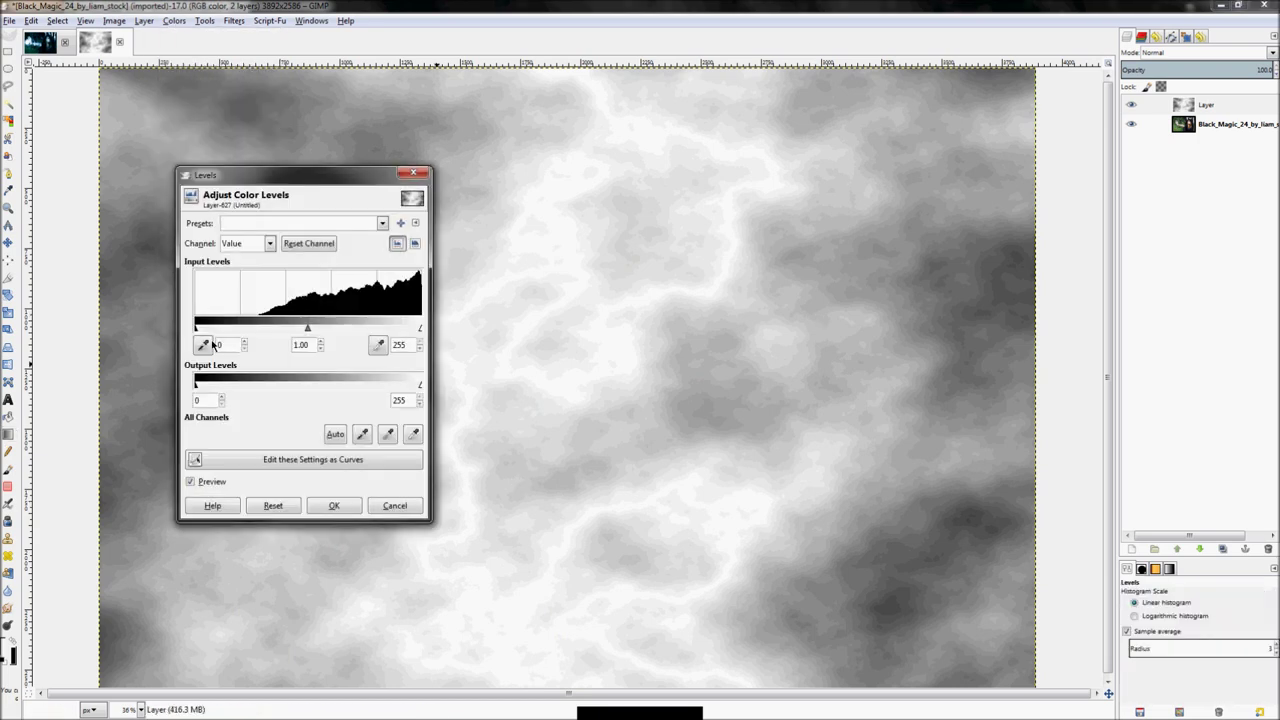
left_click_drag(197, 330, 354, 334)
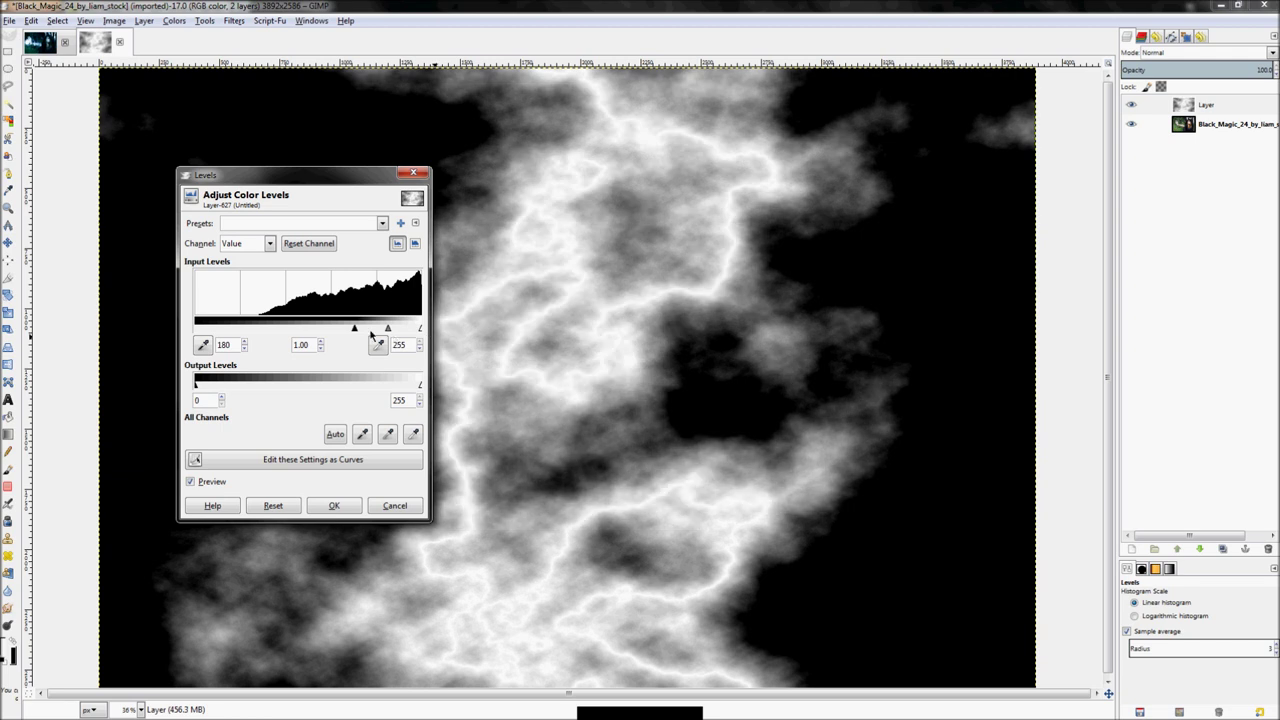
left_click_drag(354, 334, 381, 340)
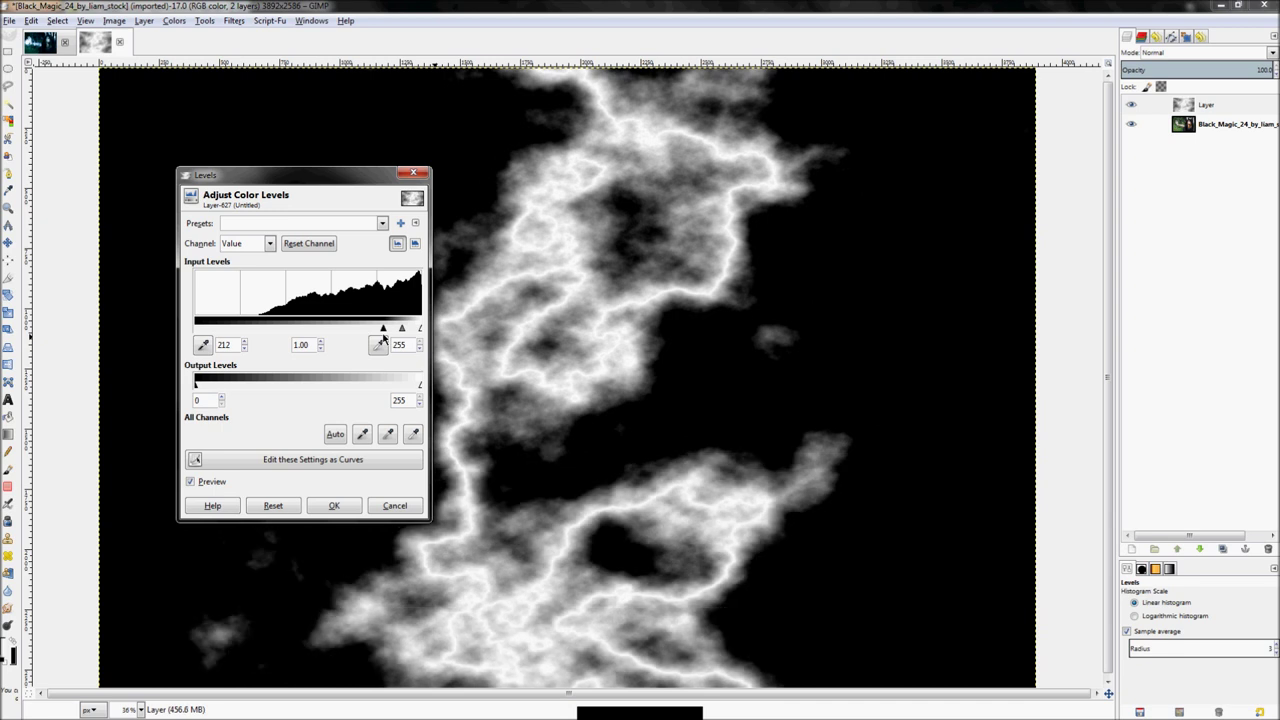
left_click_drag(381, 340, 392, 342)
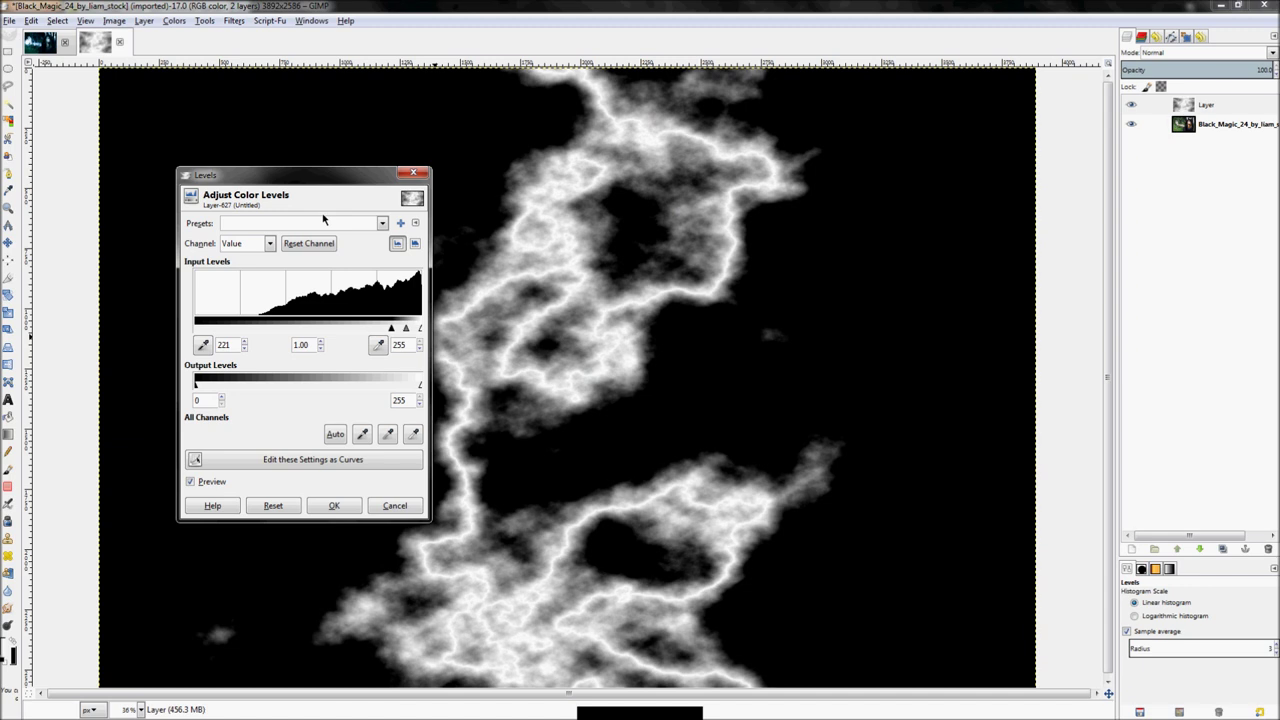
left_click_drag(322, 181, 1103, 169)
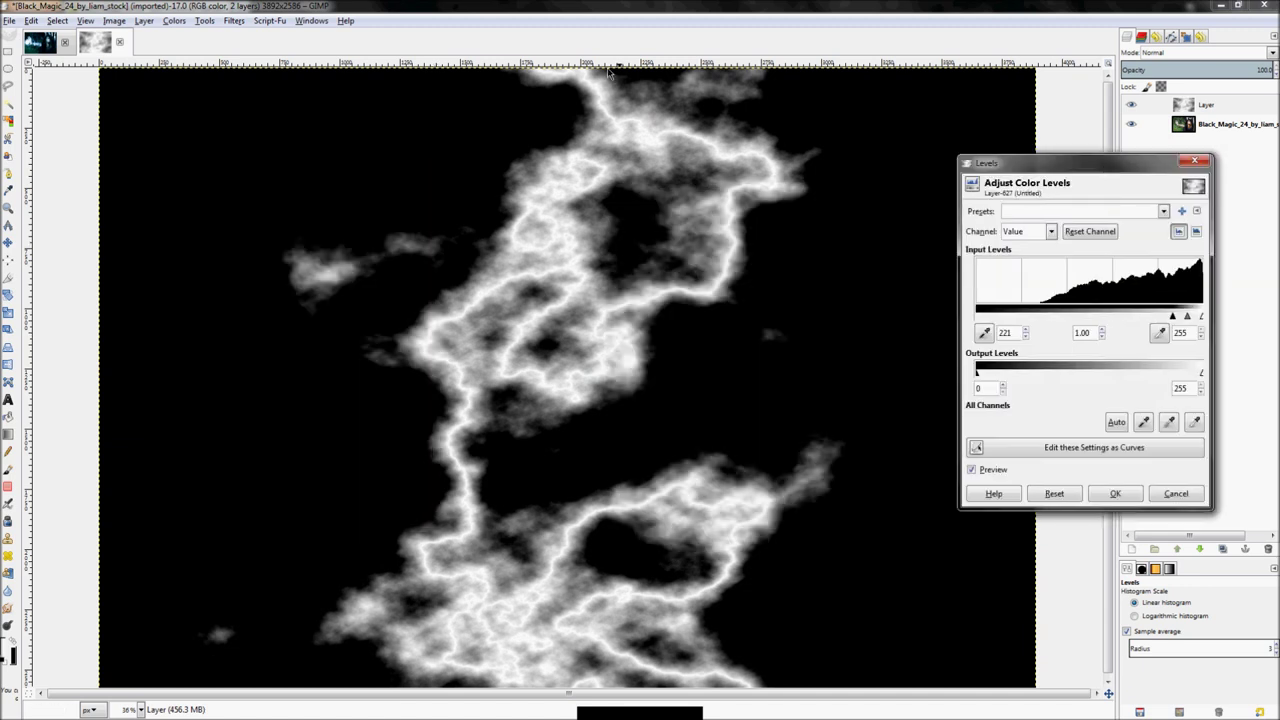
left_click_drag(1170, 325, 1177, 320)
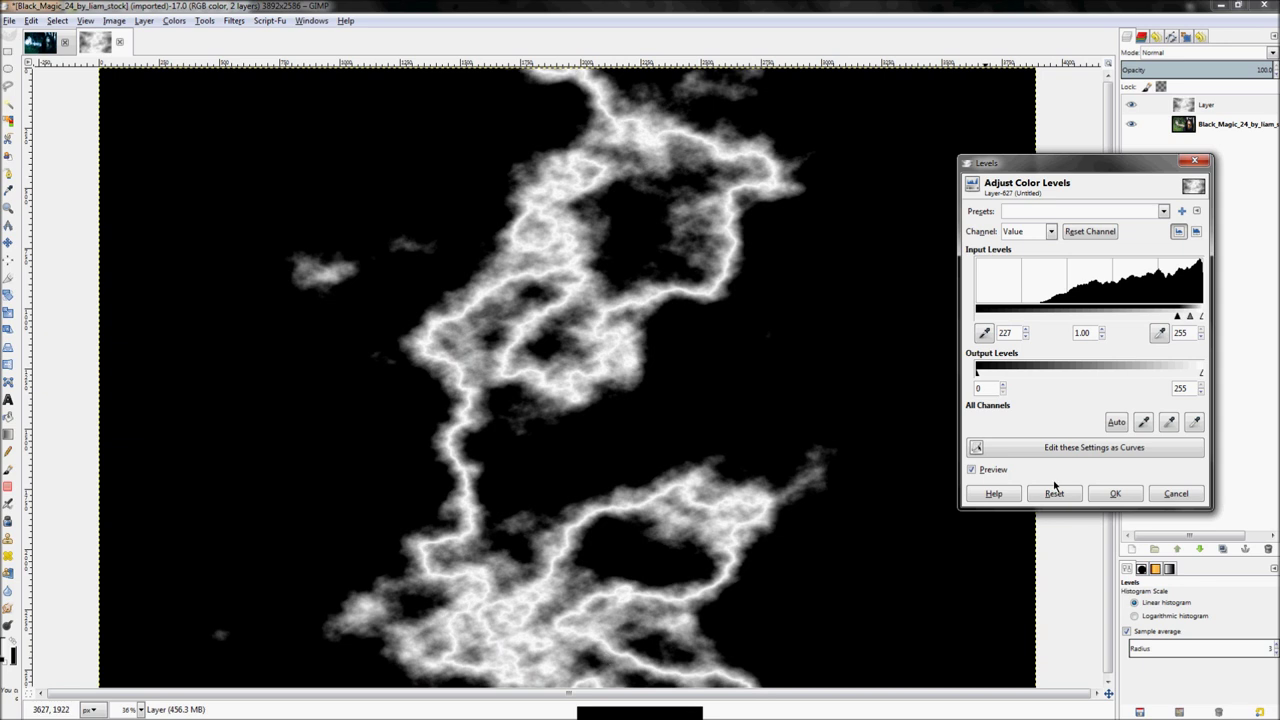
left_click(1116, 495)
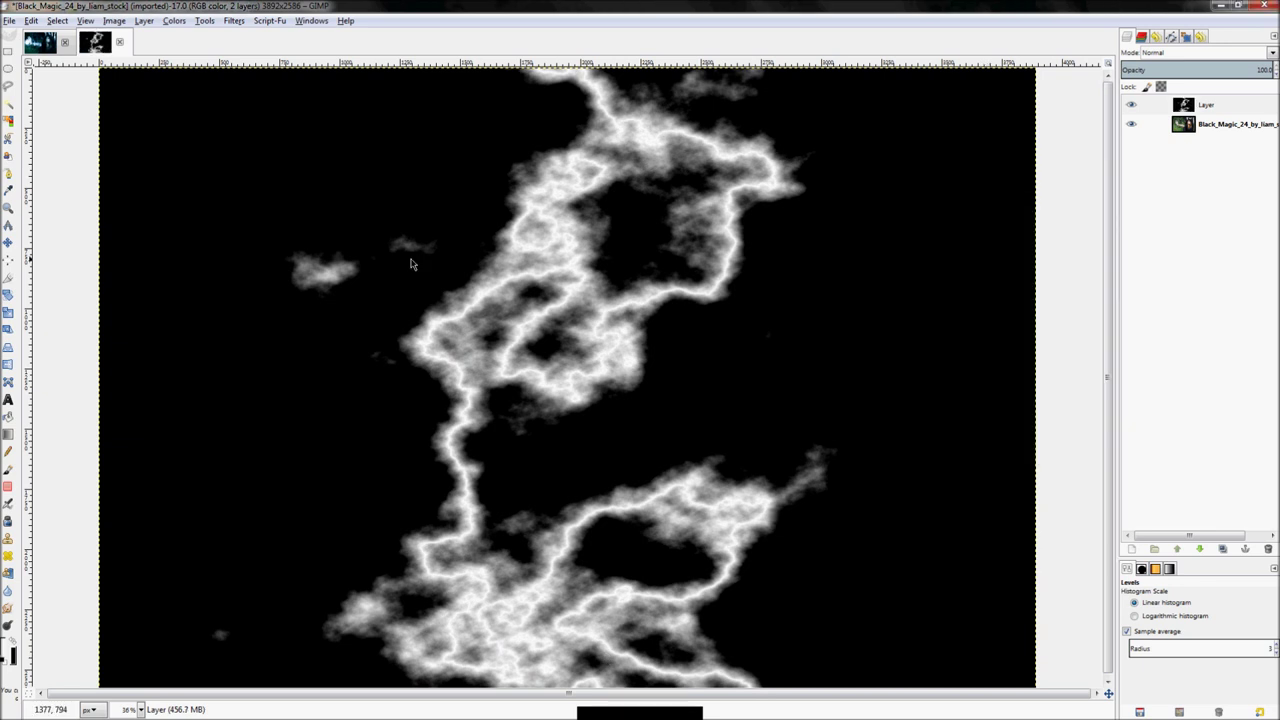
Add a layer mask to the lightning layer, initialized from a grayscale copy of the layer
right_click(1193, 105)
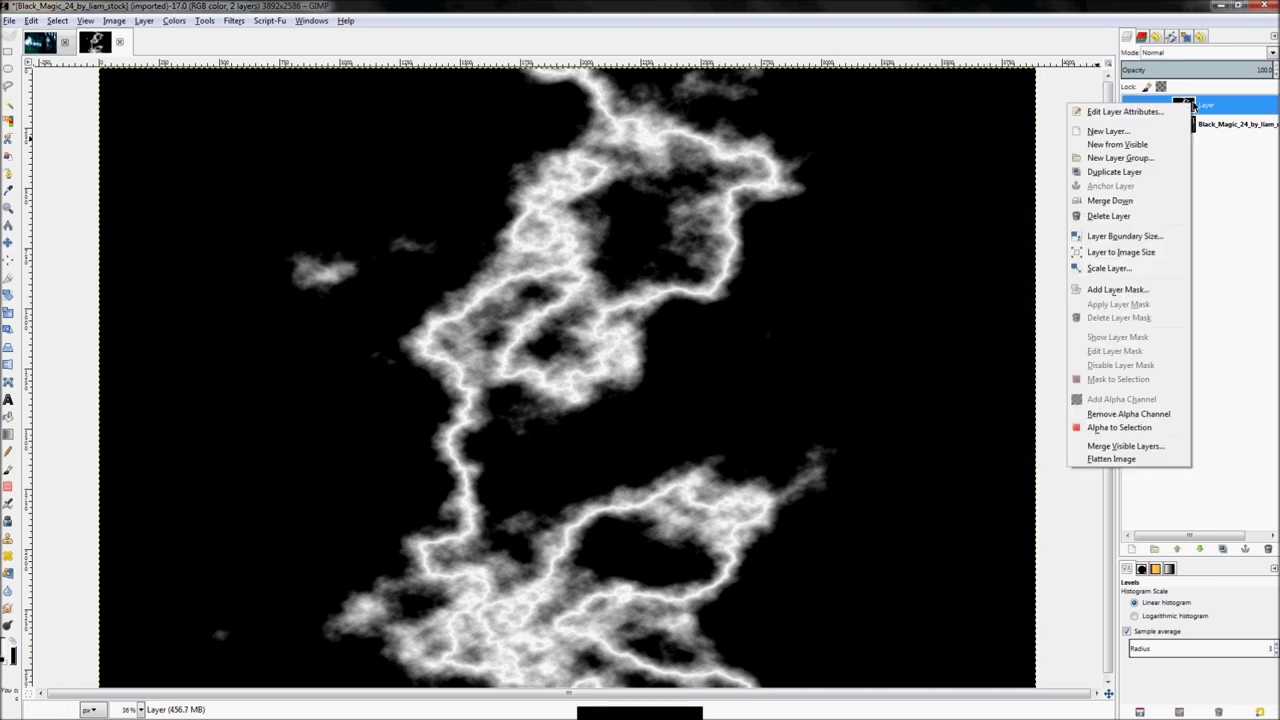
left_click(1156, 290)
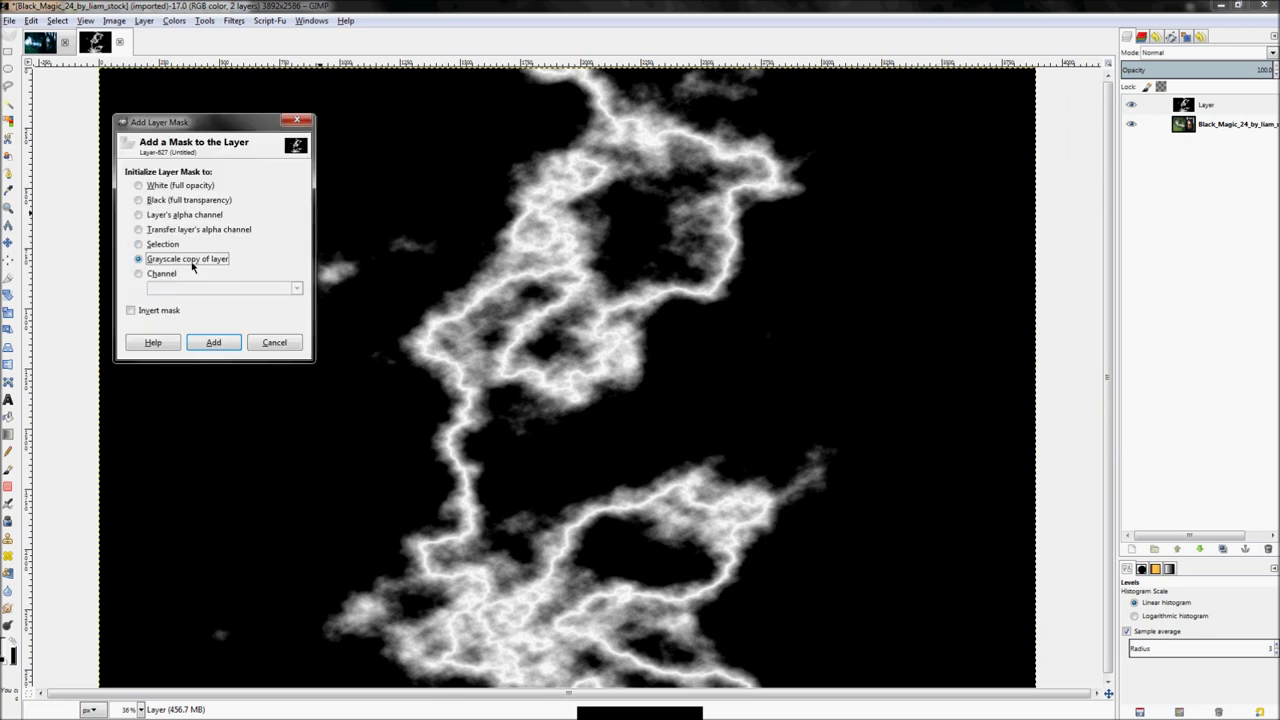
left_click(214, 343)
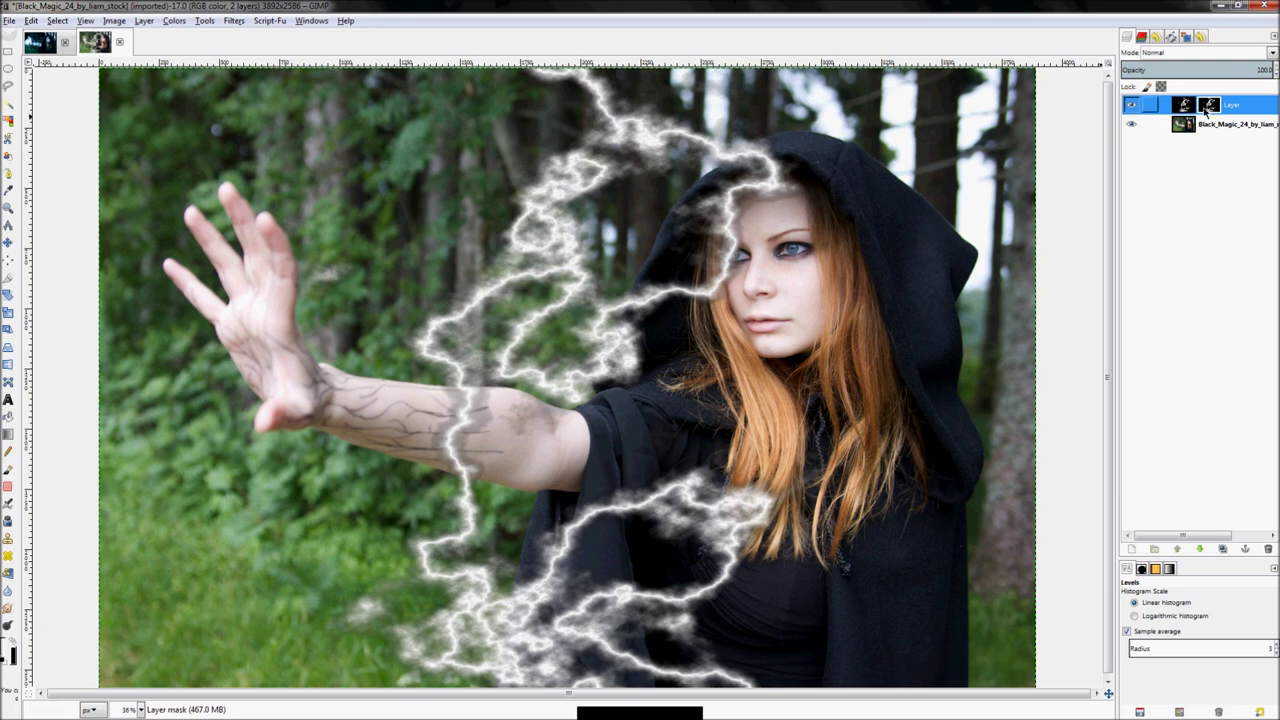
right_click(1213, 104)
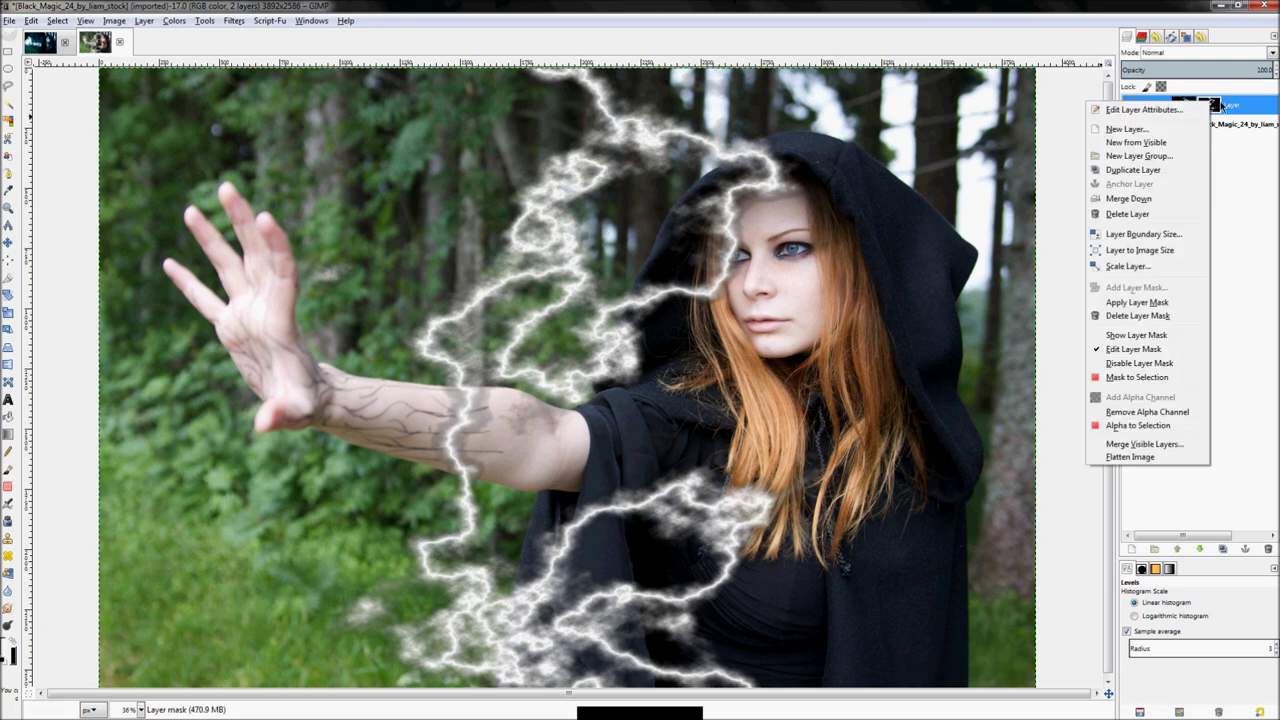
left_click(1213, 104)
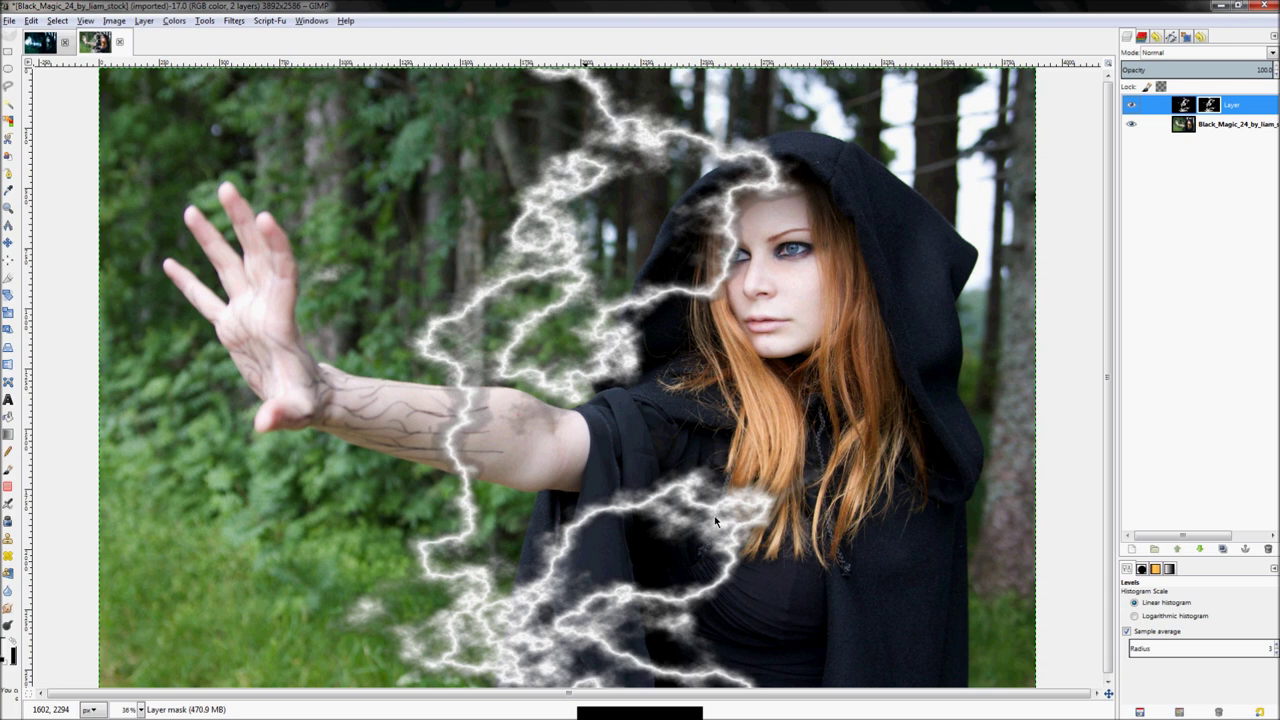
Bucket-fill the lightning layer itself, not its mask, with the blue foreground colour 0078ff
left_click(1182, 106)
left_click(1210, 108)
left_click(1182, 106)
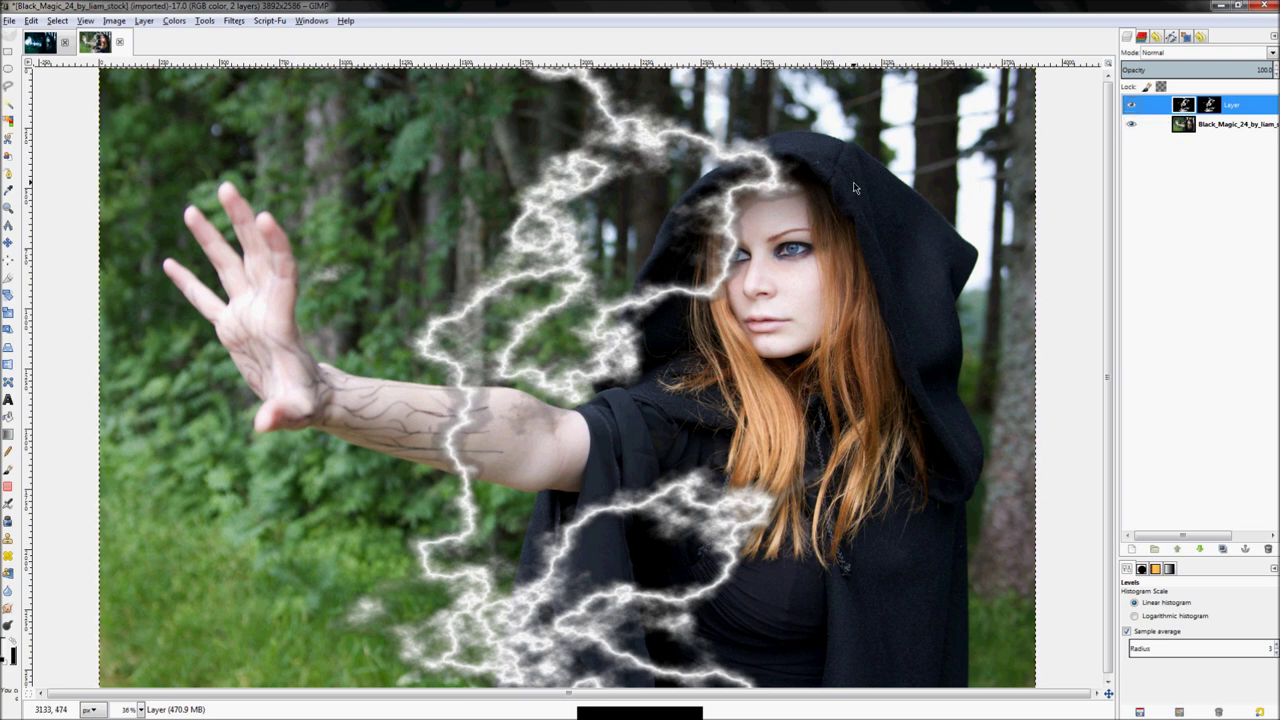
key("shift+b")
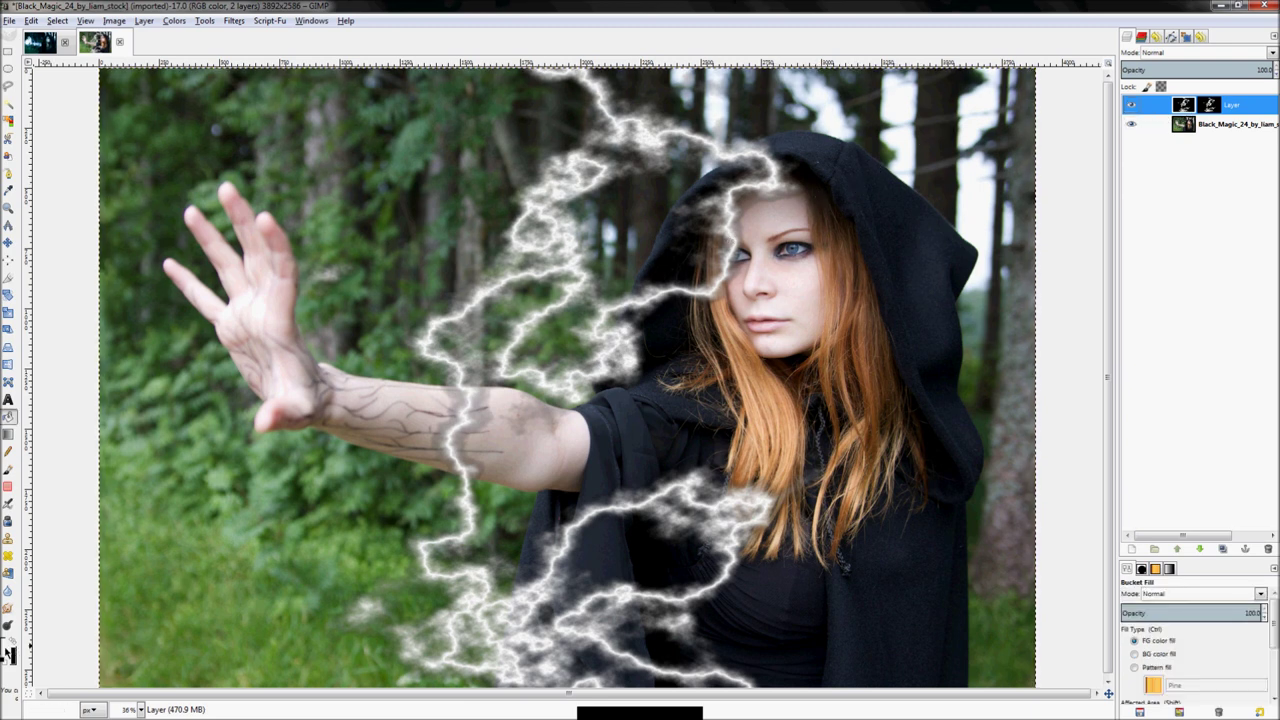
left_click(9, 648)
left_click(343, 297)
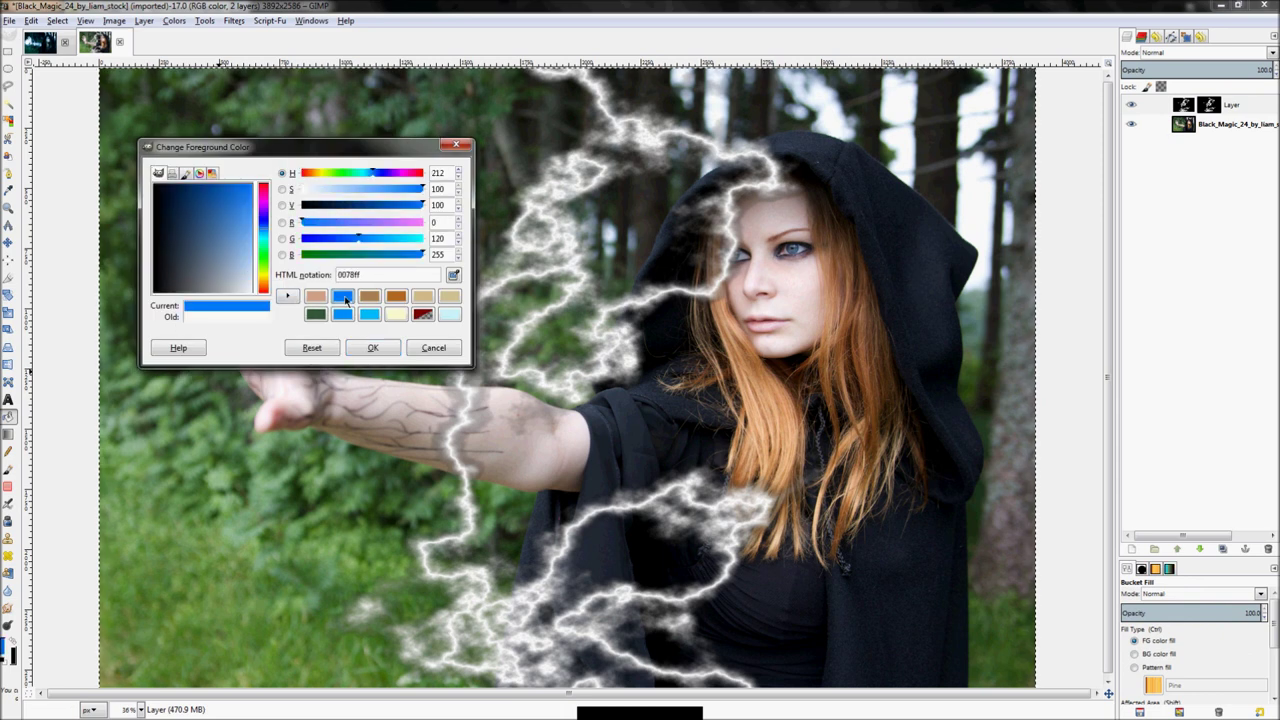
left_click(368, 345)
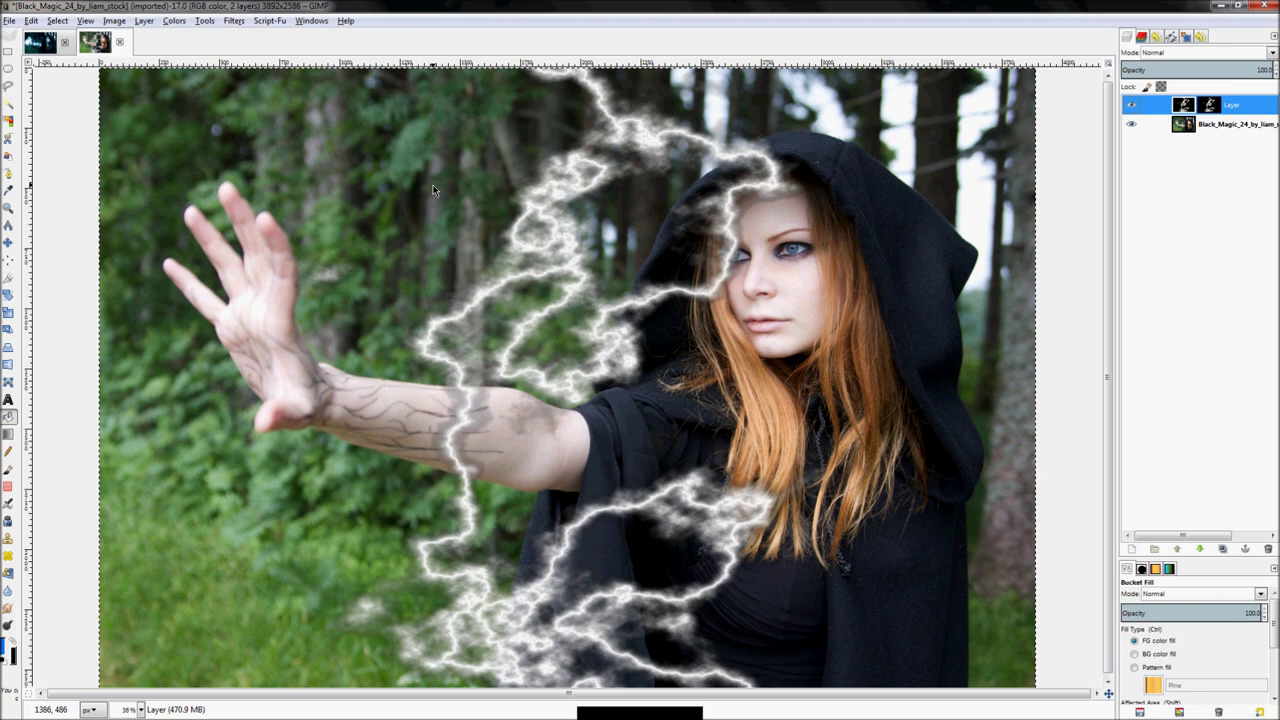
left_click(843, 225)
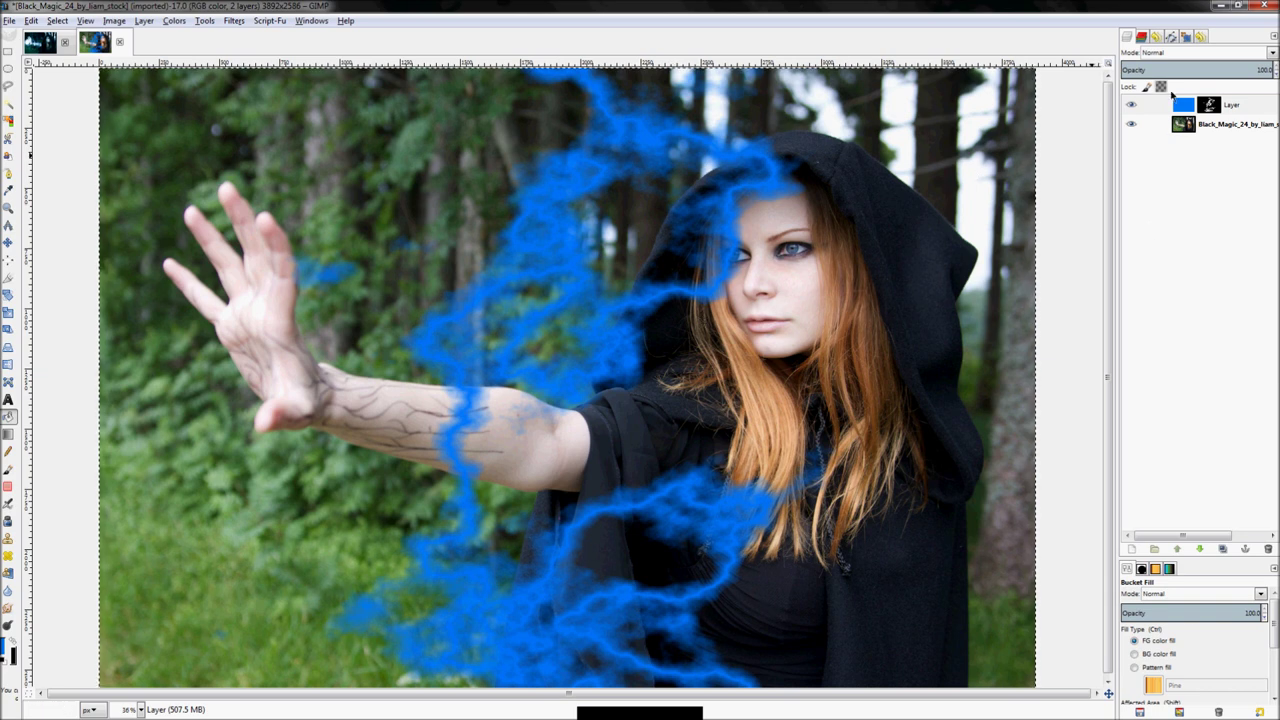
Paint out the stray lightning patch beside the raised hand on the layer mask with a 227.95 Paintbrush
left_click(1207, 106)
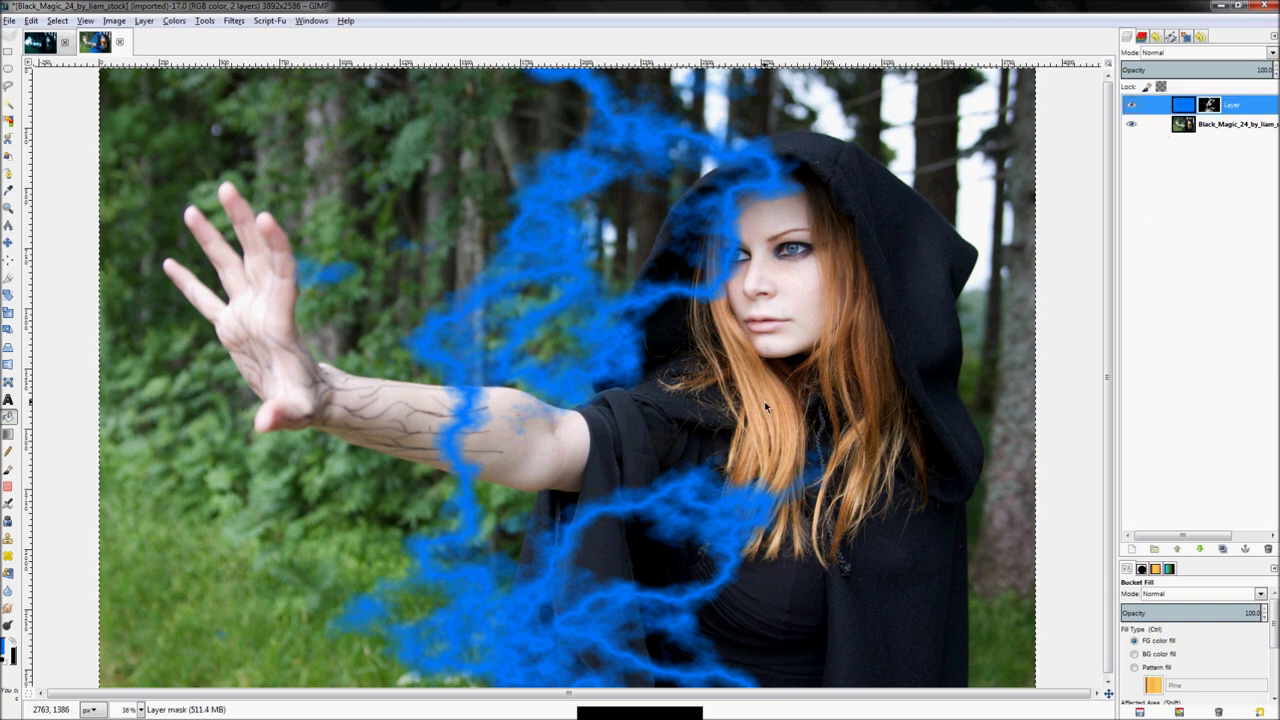
key("p")
key("bracketright")
key("bracketright")
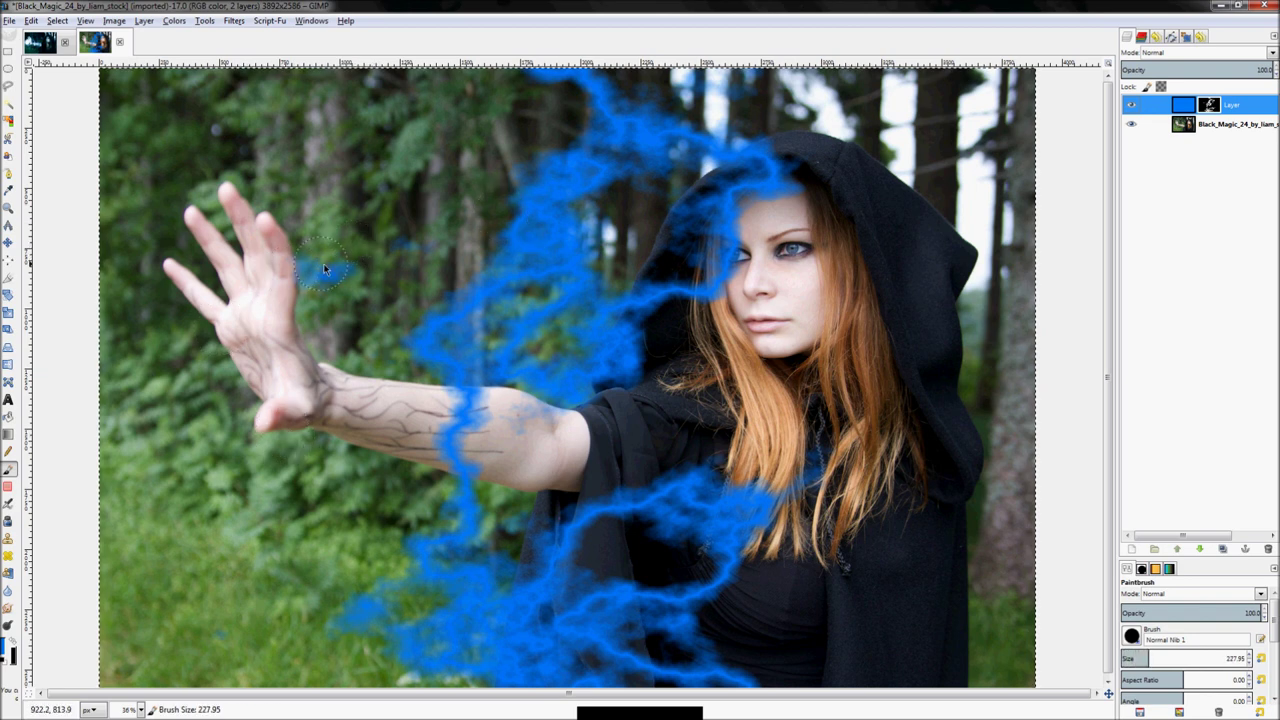
left_click_drag(343, 262, 284, 283)
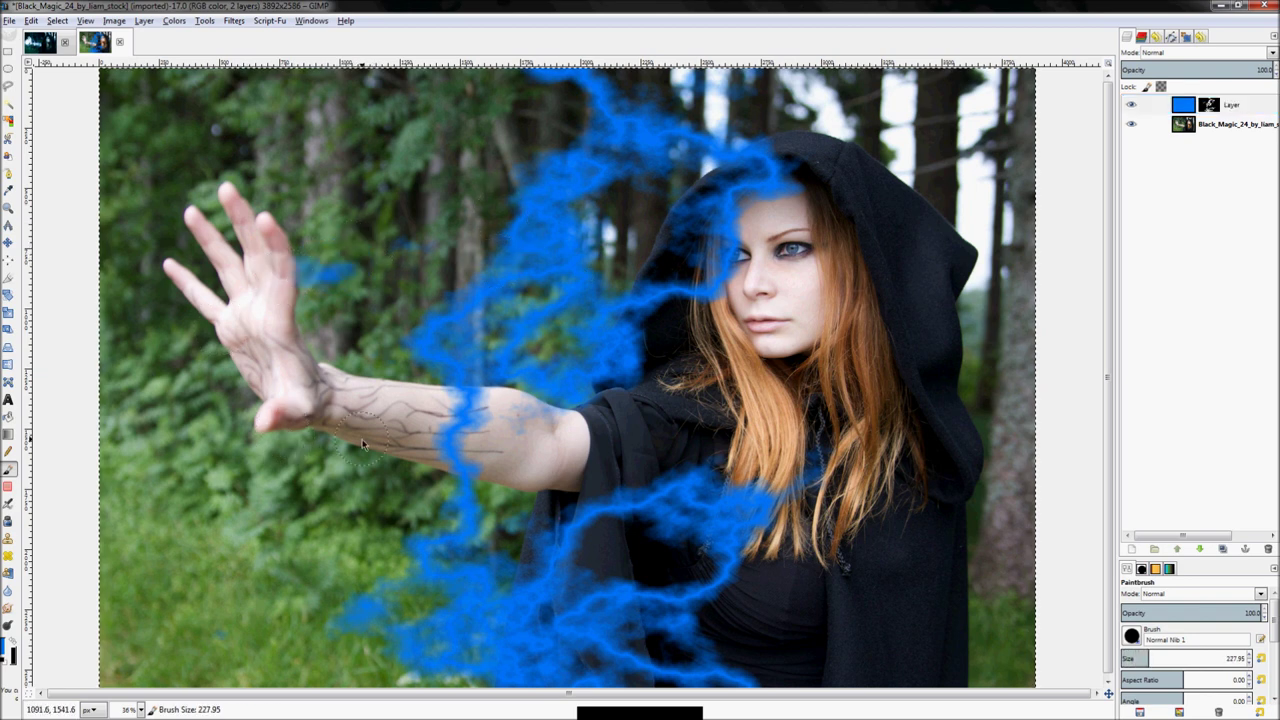
left_click(1235, 105)
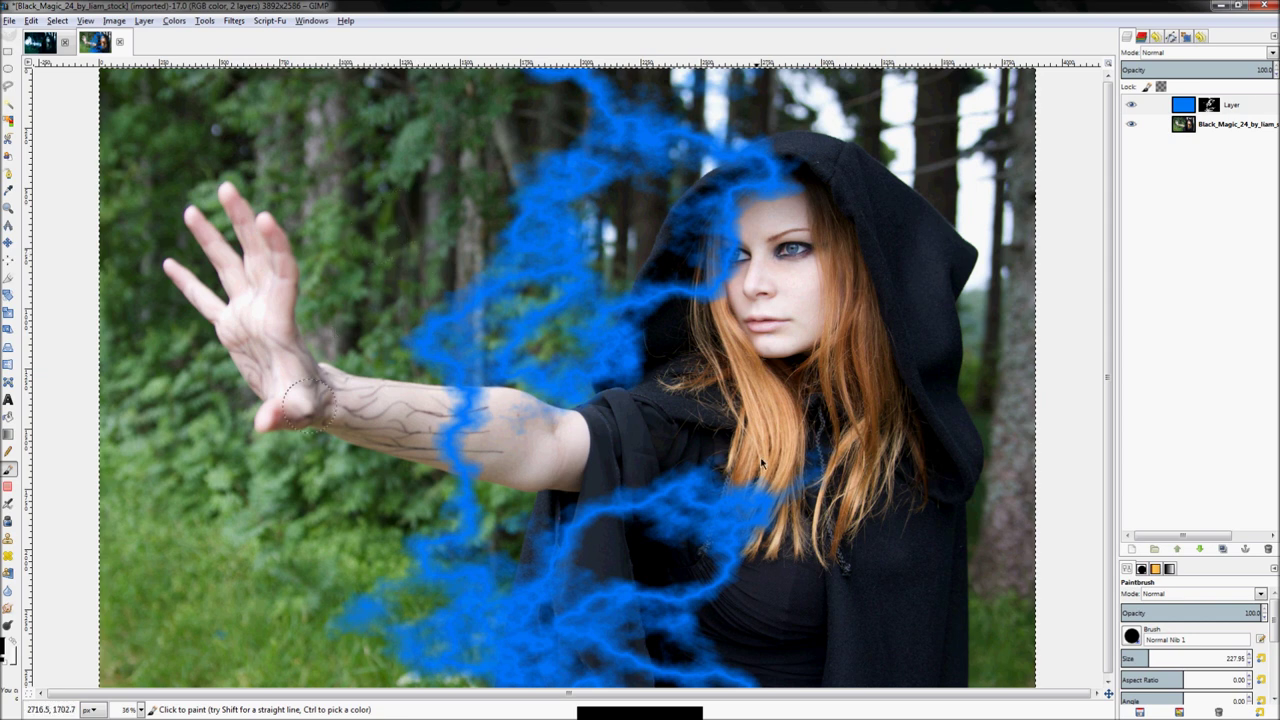
Show the lightning layer's mask on the canvas and examine the bolts up close, especially the dense lower cluster
right_click(1208, 110)
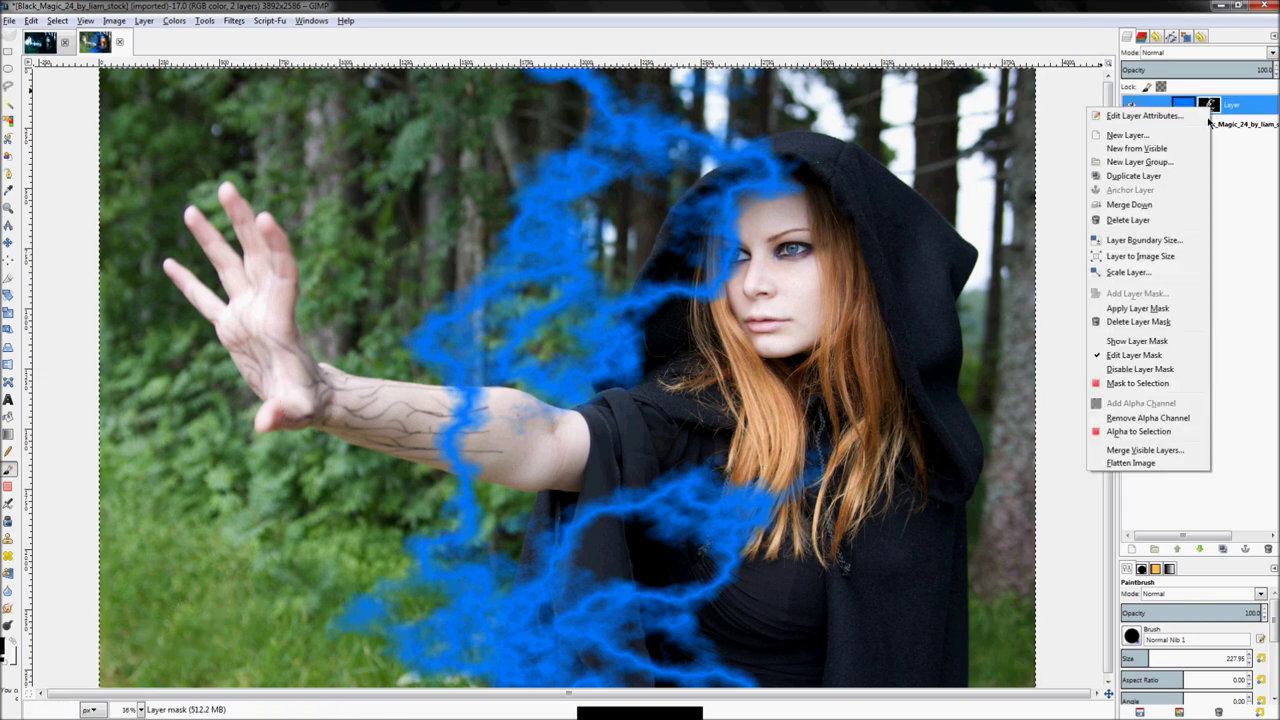
left_click(1137, 341)
scroll(823, 325, "up", 3)
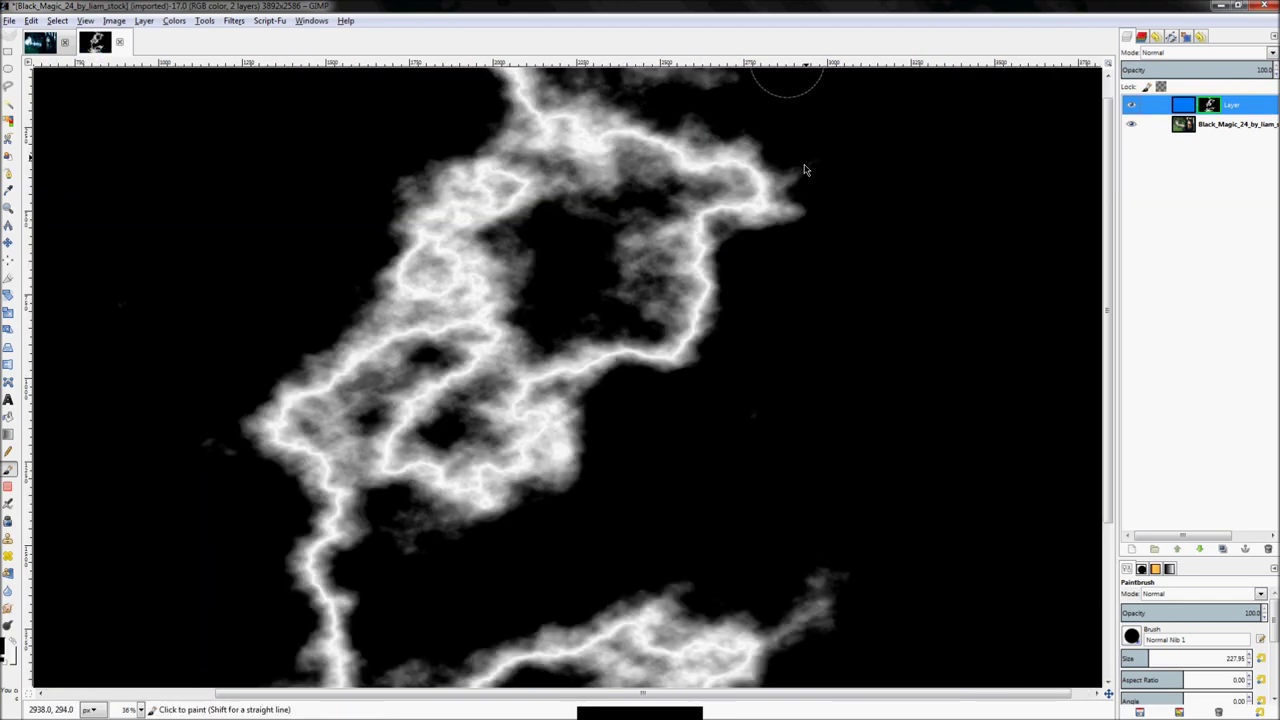
scroll(860, 420, "down", 3)
scroll(737, 449, "up", 1)
scroll(686, 434, "down", 1)
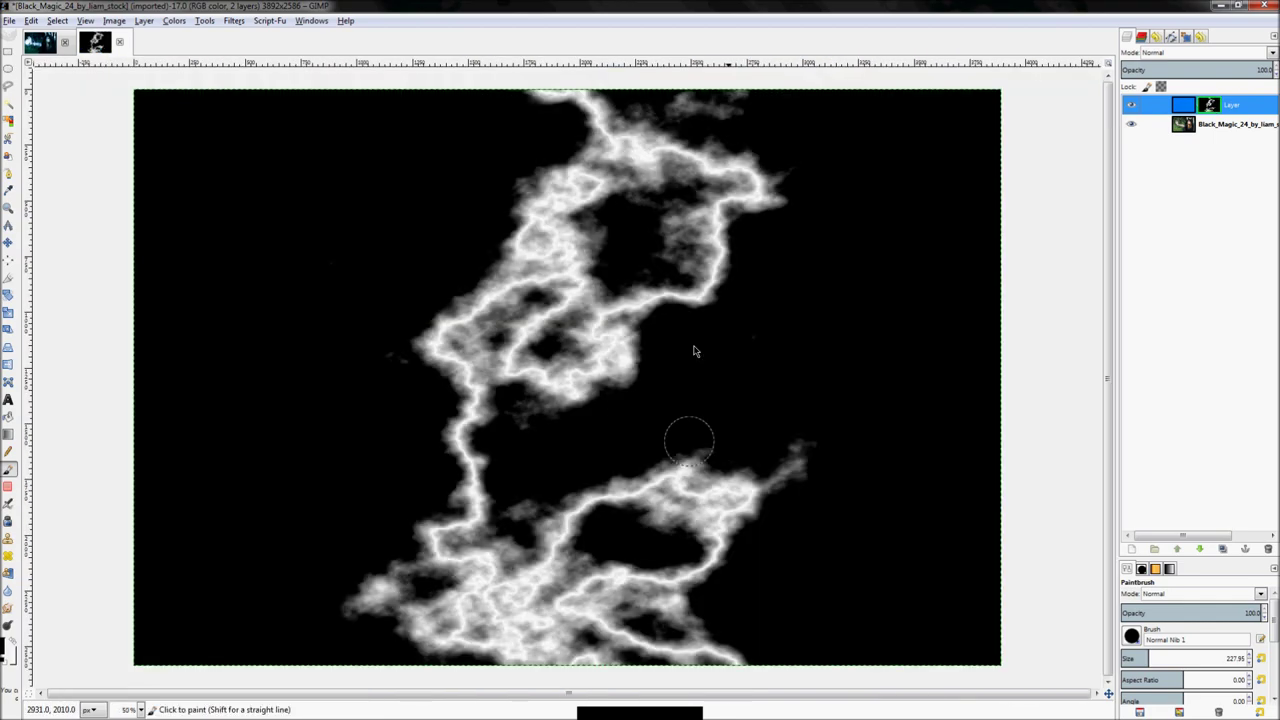
scroll(820, 520, "up", 2)
scroll(851, 306, "down", 2)
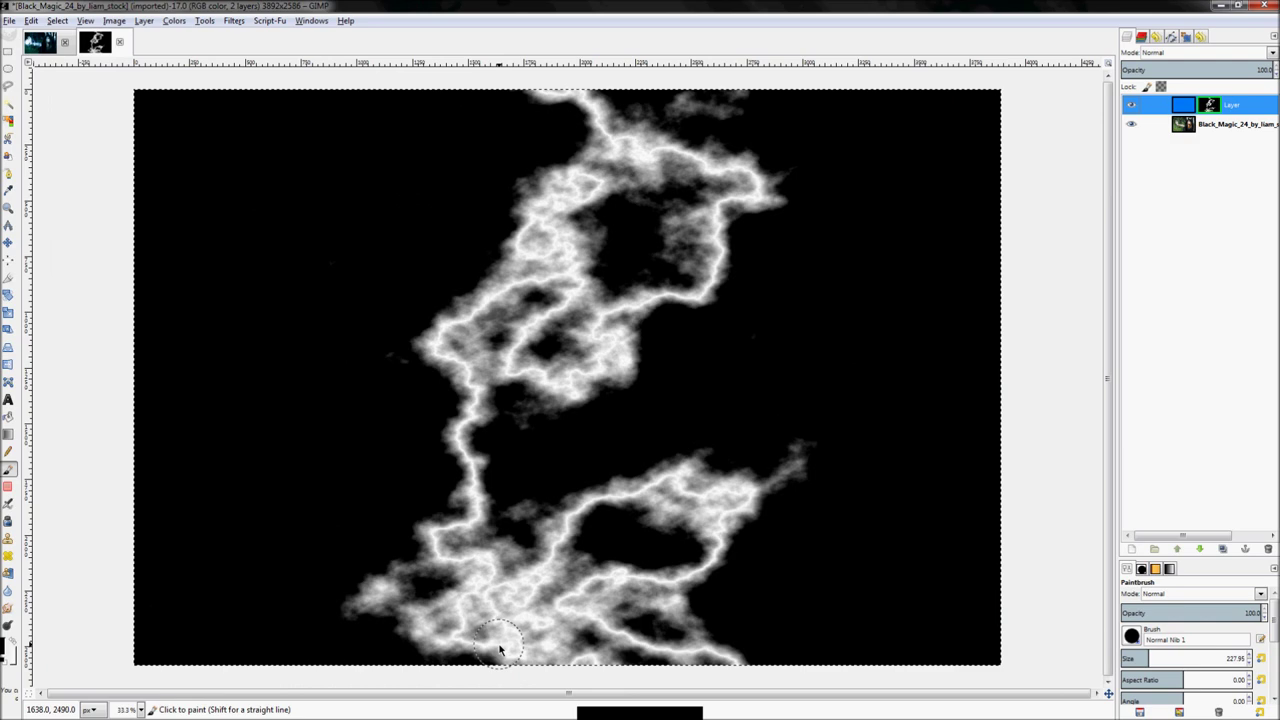
scroll(482, 626, "up", 2)
scroll(481, 627, "up", 2)
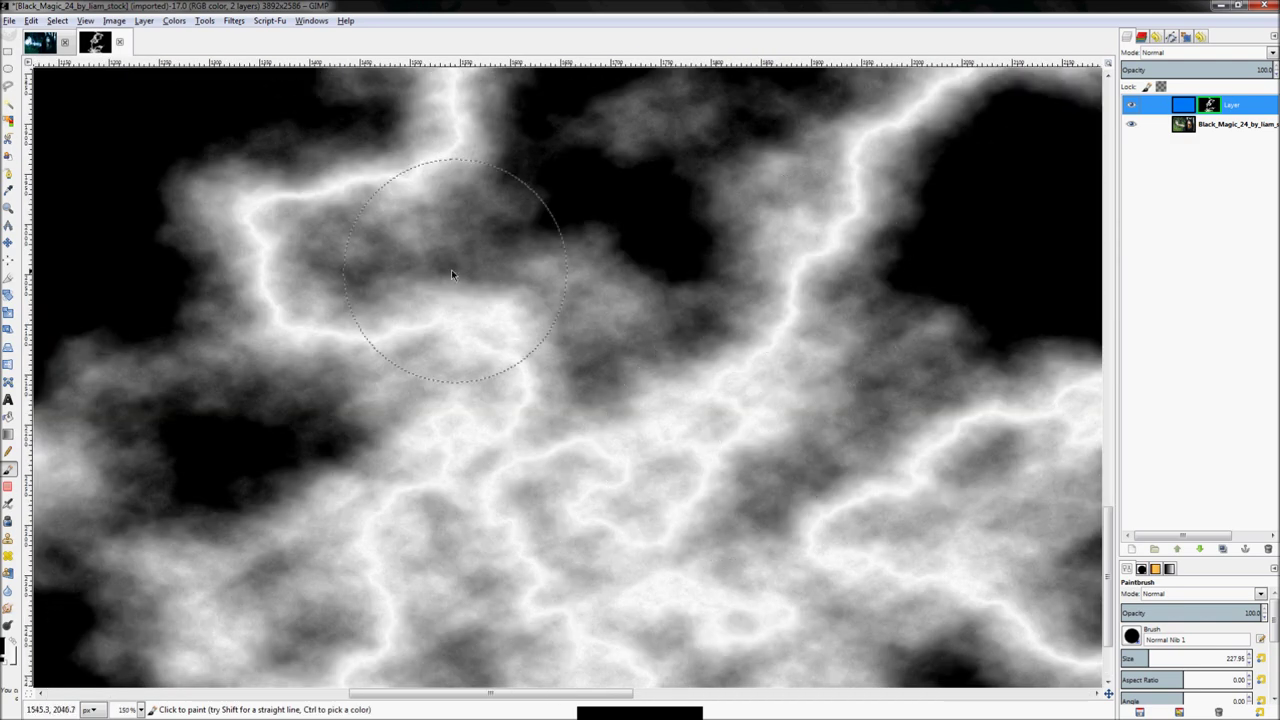
Choose the soft brush Round middle soft 010 for the Paintbrush and set its size to 177.95
key("bracketleft")
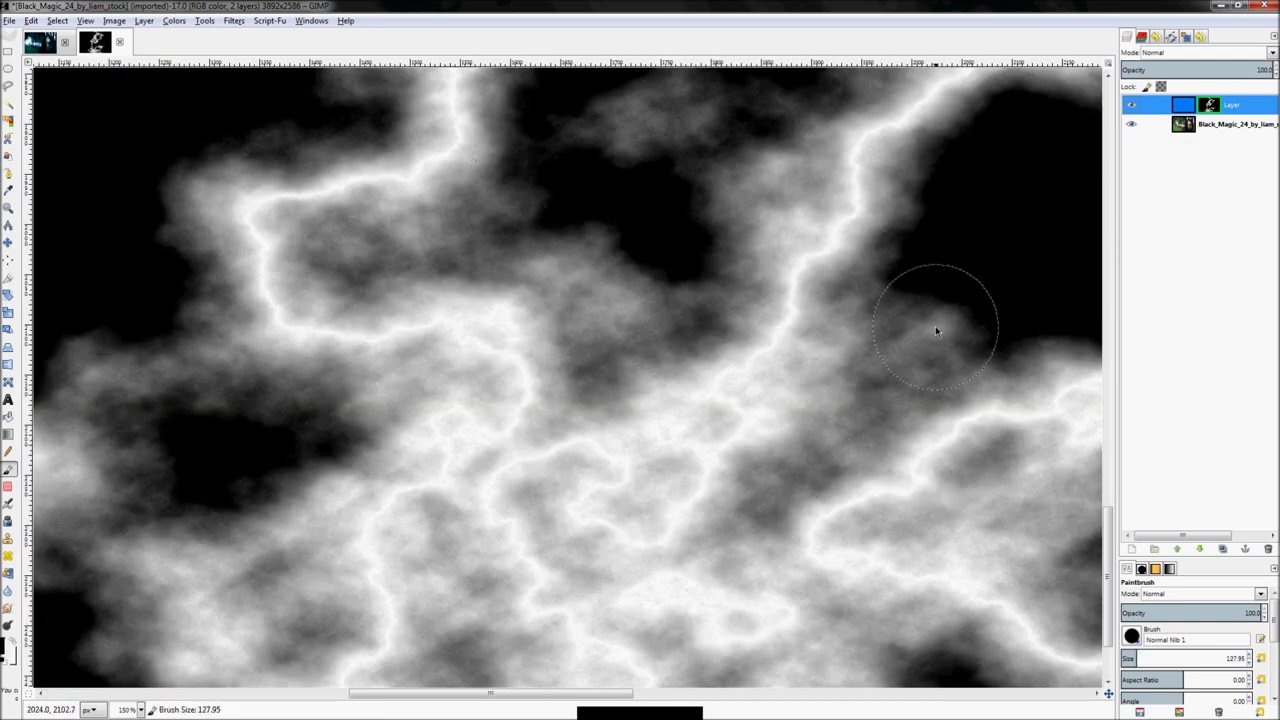
scroll(670, 370, "down", 1)
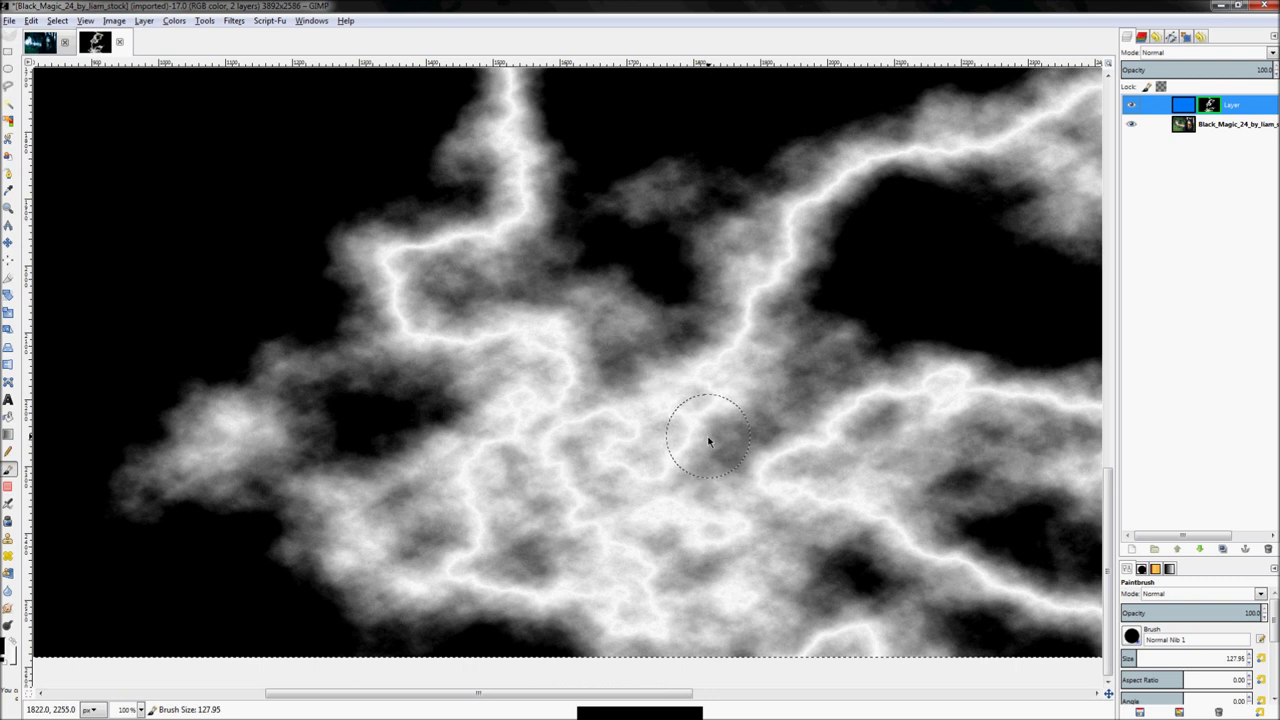
key("bracketright")
left_click(1131, 636)
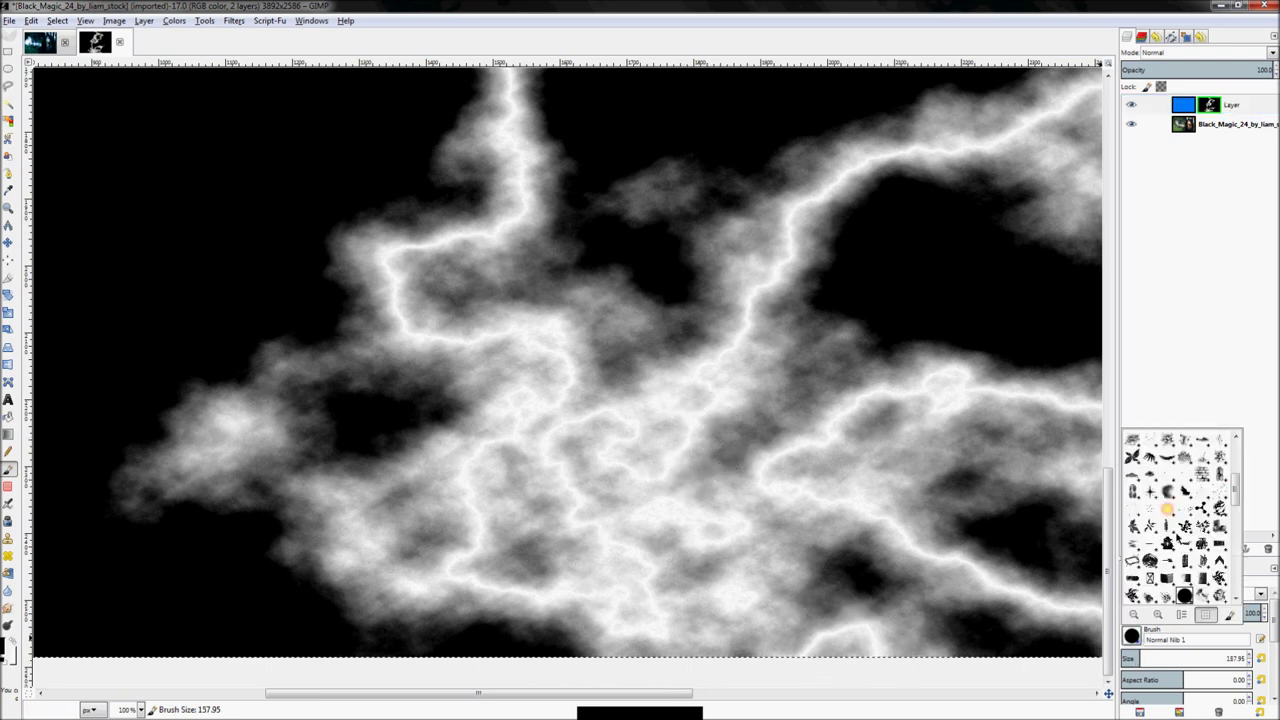
scroll(1181, 562, "down", 3)
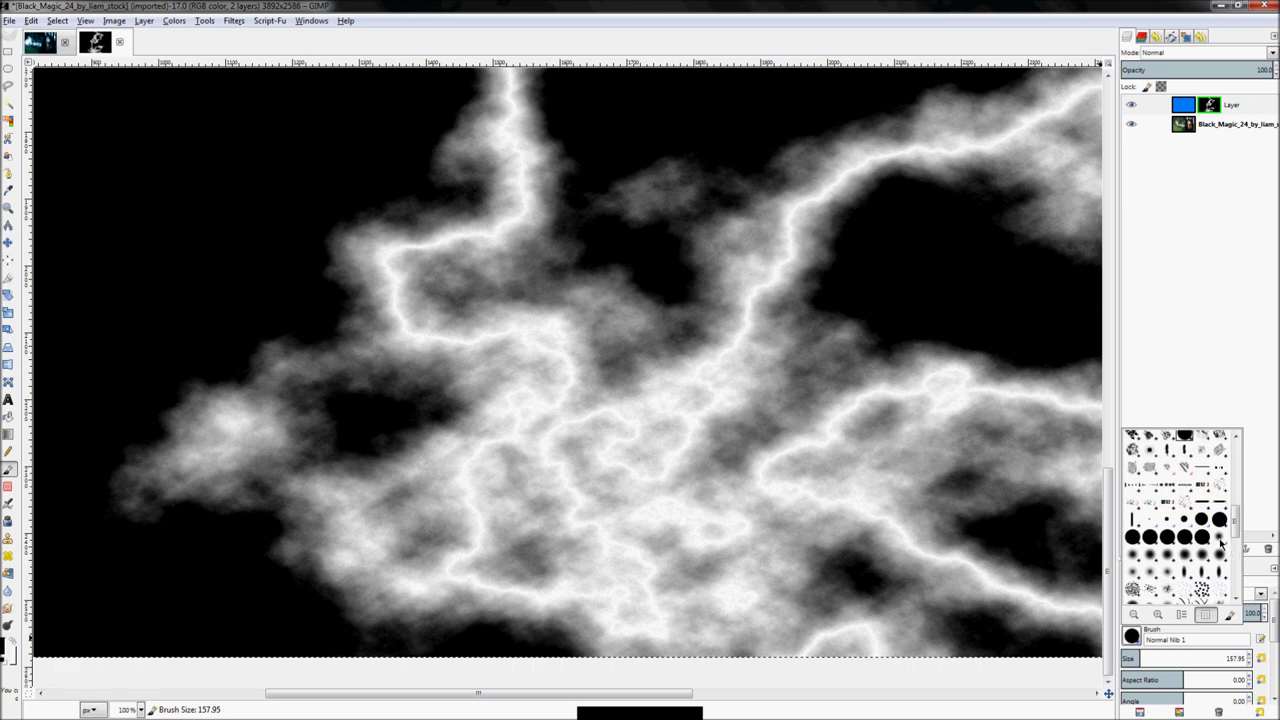
double_click(1181, 562)
key("bracketright")
key("bracketright")
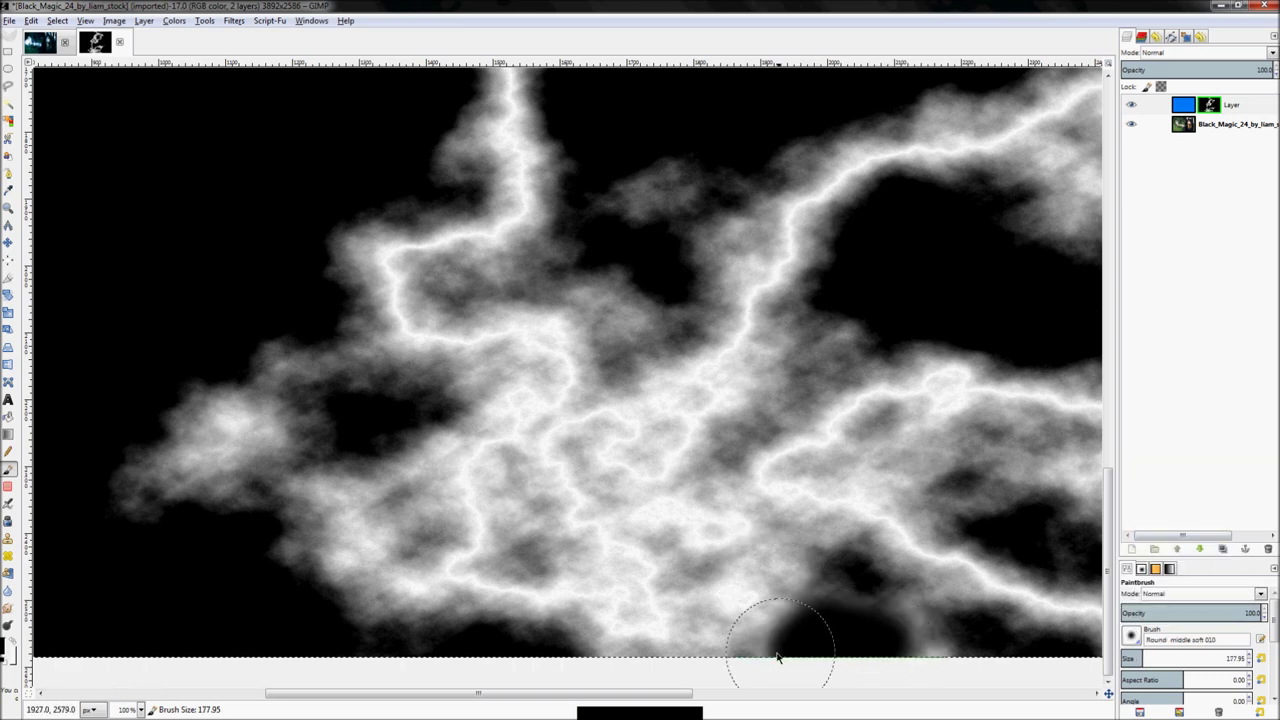
Paint out the clouds along the lower and lower-left edges of the dense bolt cluster, enlarging the brush to 217.95
left_click_drag(790, 640, 655, 585)
mouse_move(842, 663)
left_mouse_down()
mouse_move(943, 678)
mouse_move(601, 648)
mouse_move(730, 659)
mouse_move(573, 630)
mouse_move(618, 618)
mouse_move(571, 616)
mouse_move(482, 536)
mouse_move(489, 584)
mouse_move(456, 472)
mouse_move(398, 591)
left_mouse_up()
key("bracketright")
key("bracketright")
key("bracketright")
key("bracketright")
key("ctrl+z")
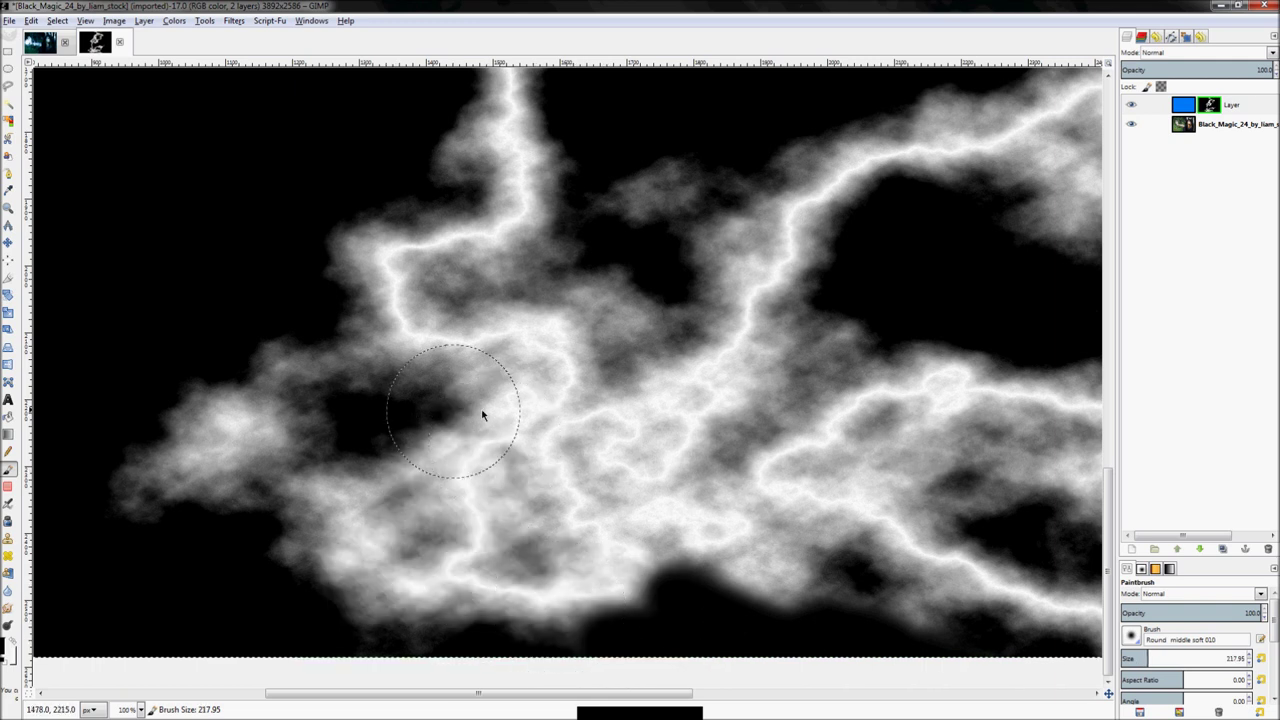
mouse_move(659, 624)
left_mouse_down()
mouse_move(610, 577)
mouse_move(539, 563)
mouse_move(580, 596)
mouse_move(564, 623)
mouse_move(313, 570)
mouse_move(351, 578)
mouse_move(417, 660)
mouse_move(307, 602)
mouse_move(332, 579)
mouse_move(343, 529)
mouse_move(249, 483)
mouse_move(244, 446)
mouse_move(157, 401)
mouse_move(103, 466)
left_mouse_up()
Reduce the brush to 157.95 and paint out the leftover haze along the lower cluster's left side and underside
key("bracketleft")
key("bracketleft")
key("bracketleft")
key("bracketleft")
key("bracketleft")
key("bracketleft")
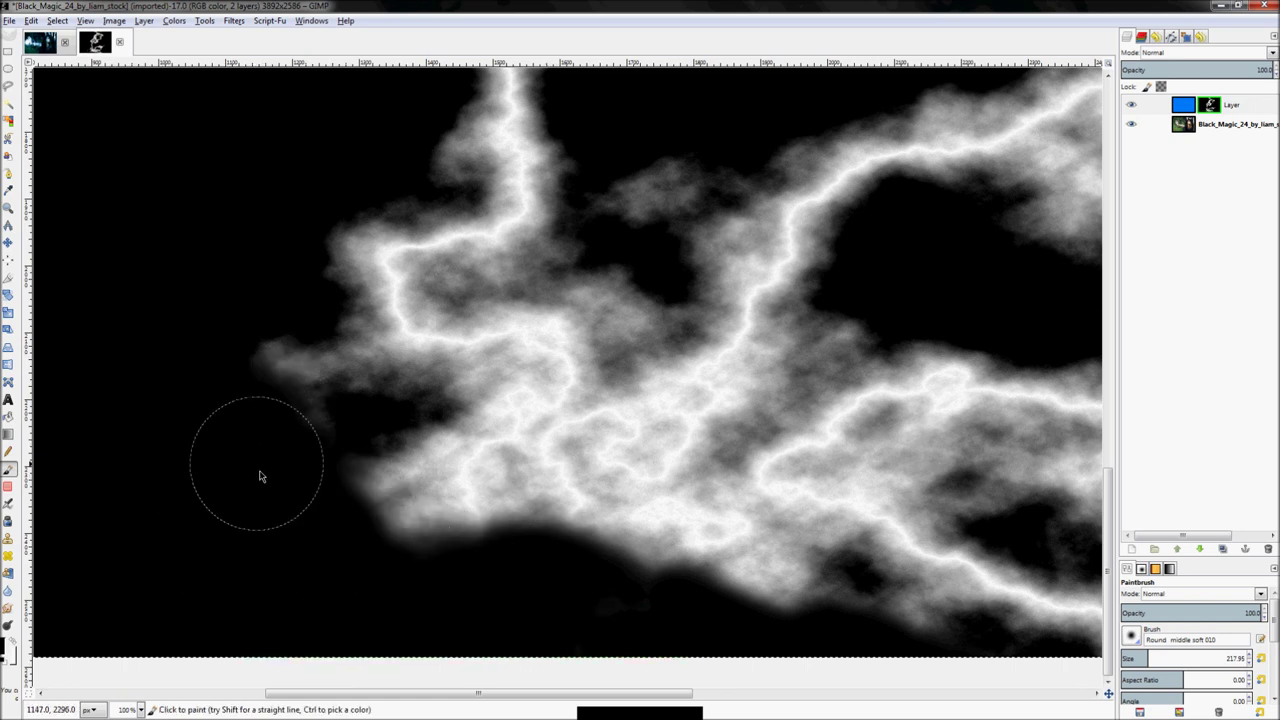
mouse_move(320, 432)
left_mouse_down()
mouse_move(209, 371)
mouse_move(229, 474)
mouse_move(335, 476)
mouse_move(446, 571)
mouse_move(777, 629)
mouse_move(886, 614)
mouse_move(880, 626)
left_mouse_up()
Paint out the cloudy patch between the two lower-right bolt branches on the mask, softening the remaining edge
scroll(666, 549, "down", 1)
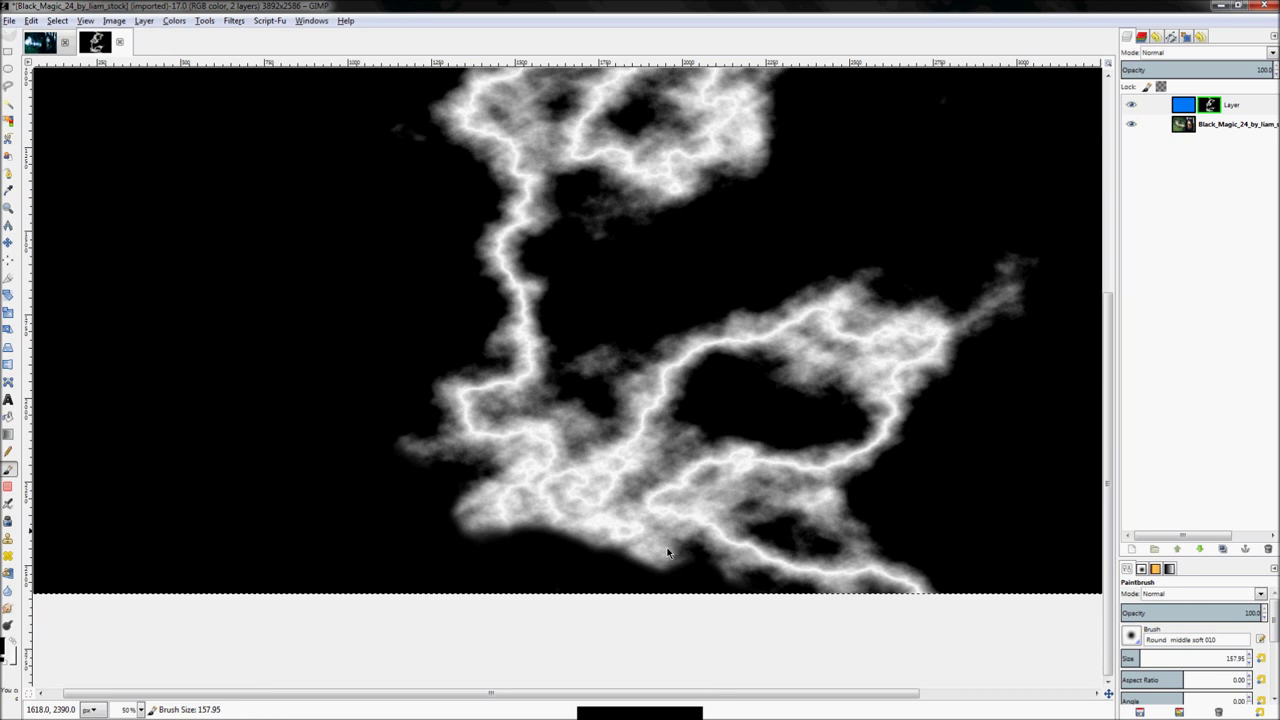
scroll(922, 606, "up", 1)
scroll(826, 514, "down", 2)
scroll(877, 491, "up", 3)
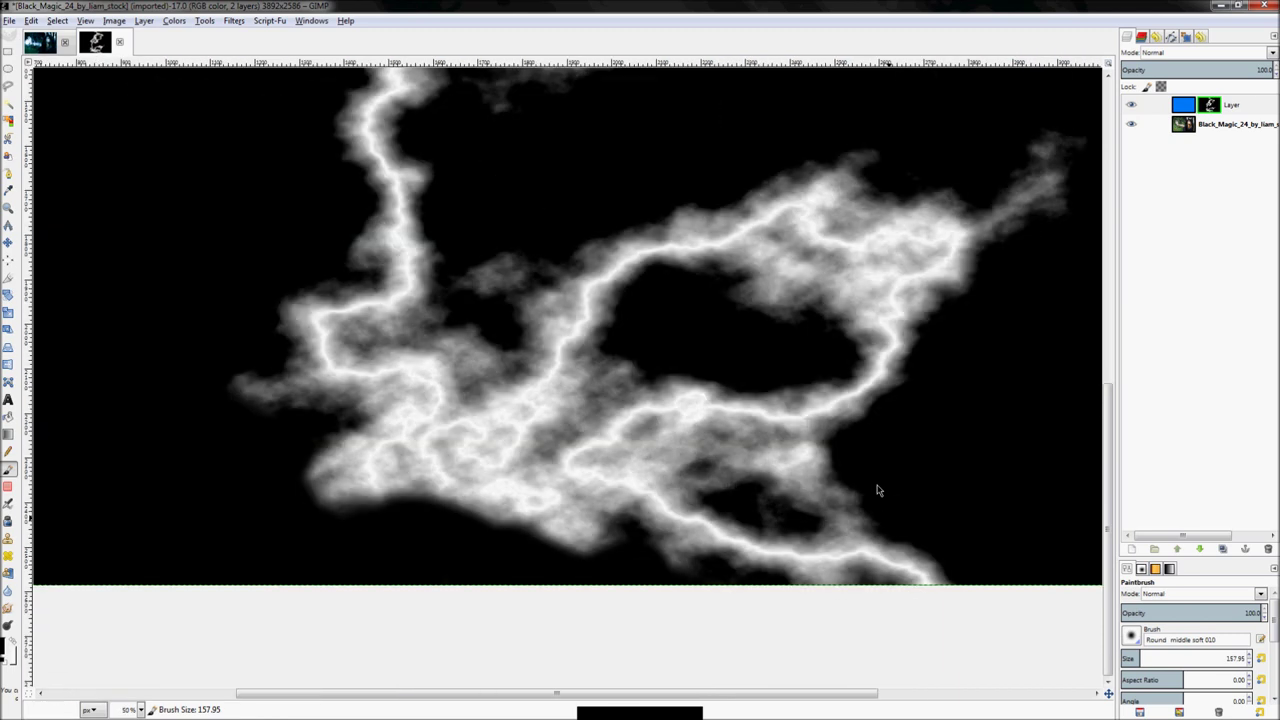
mouse_move(641, 478)
left_mouse_down()
mouse_move(728, 464)
mouse_move(610, 473)
mouse_move(853, 515)
mouse_move(677, 510)
mouse_move(877, 526)
left_mouse_up()
key("z")
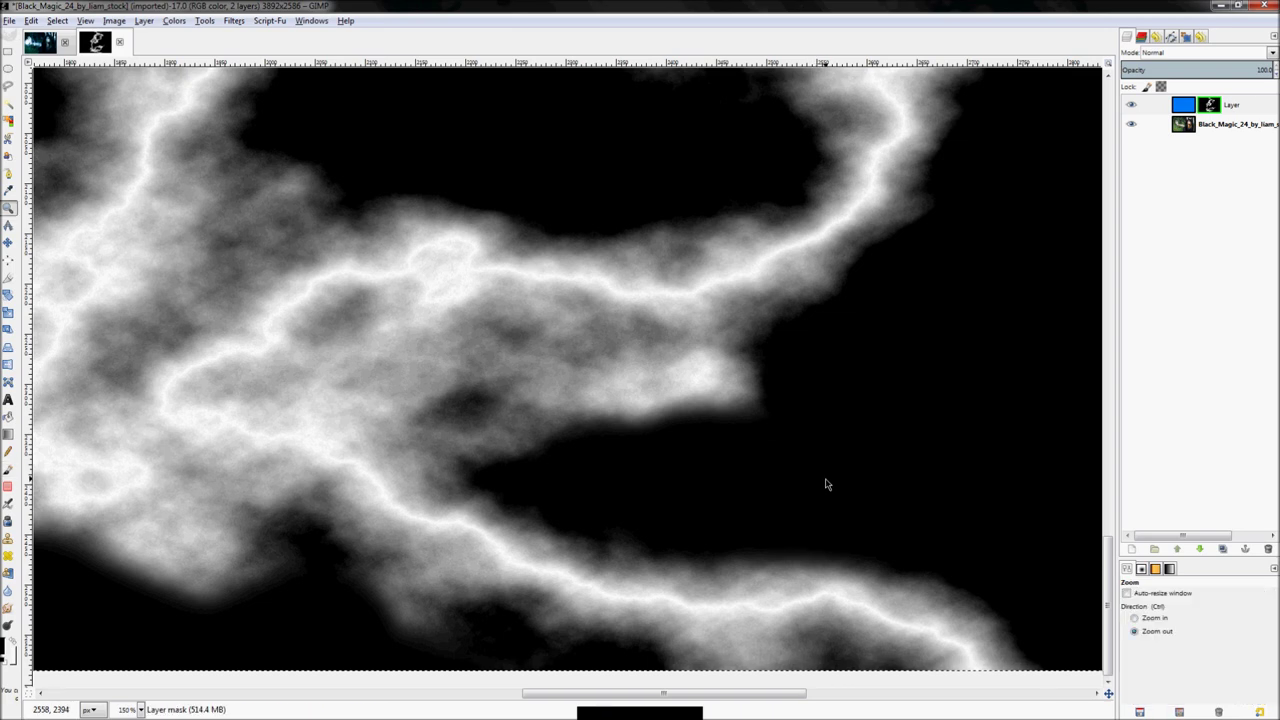
key("p")
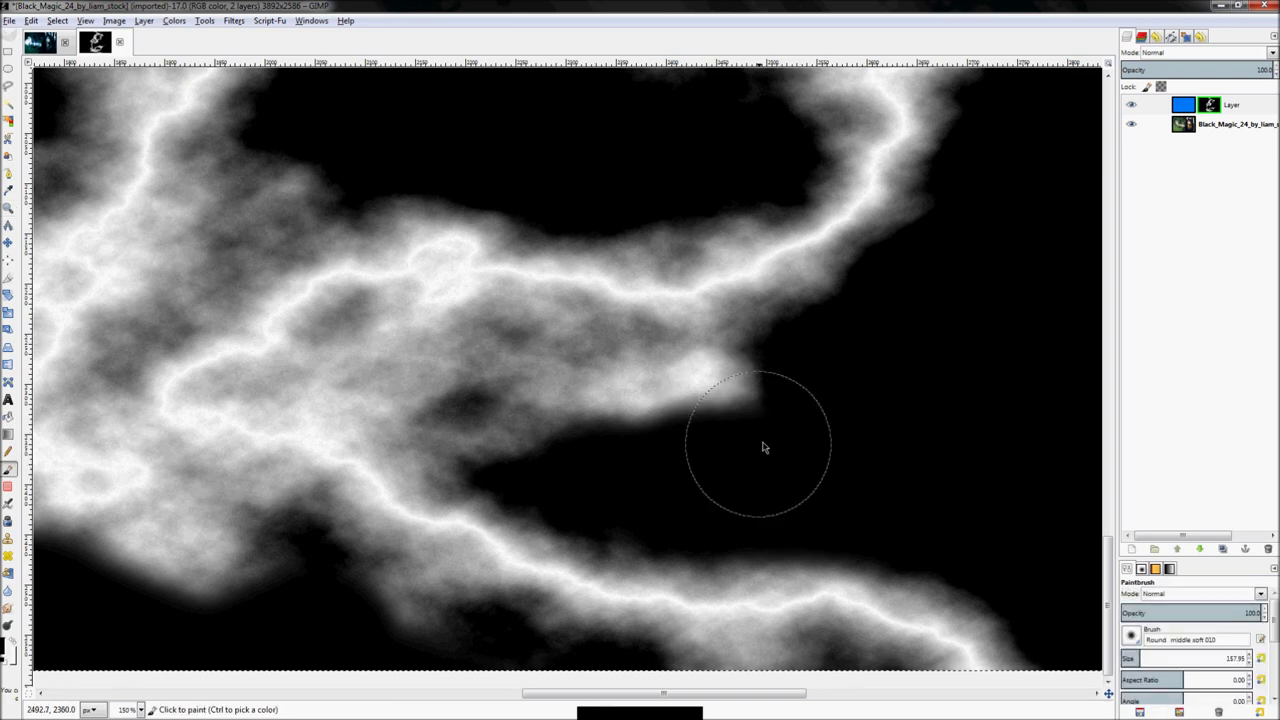
key("z")
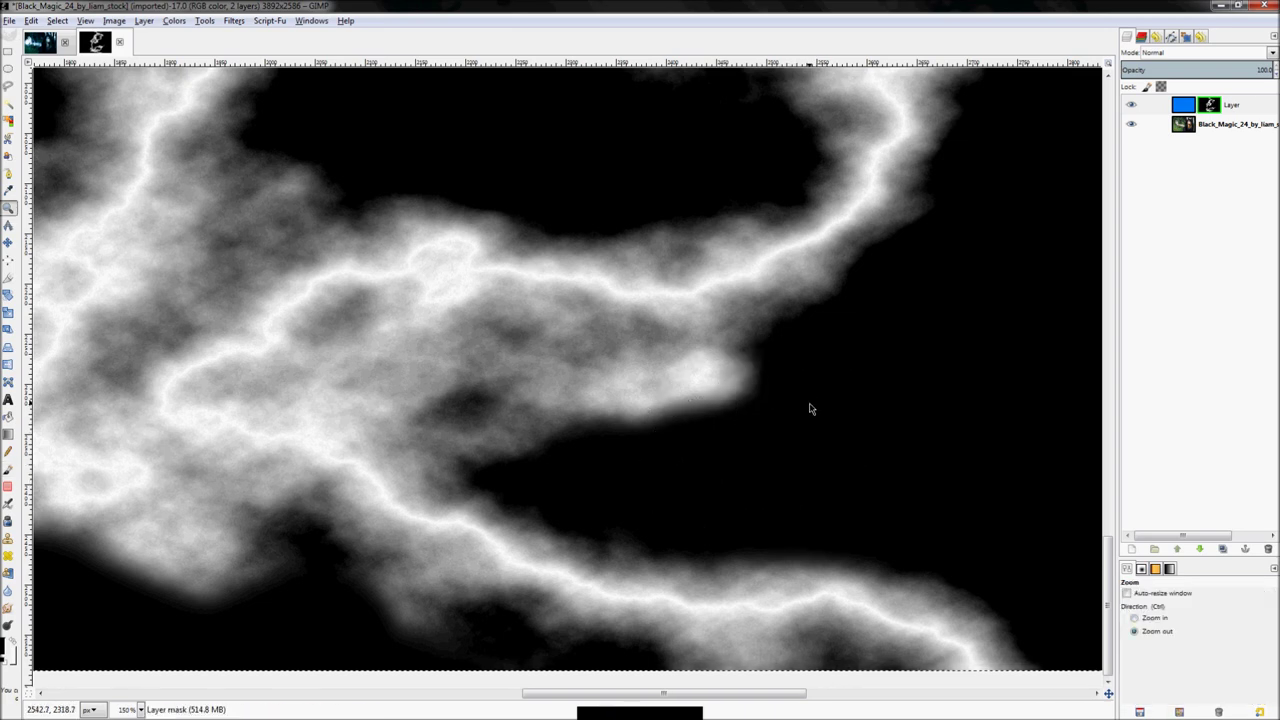
key("shift+ctrl+j")
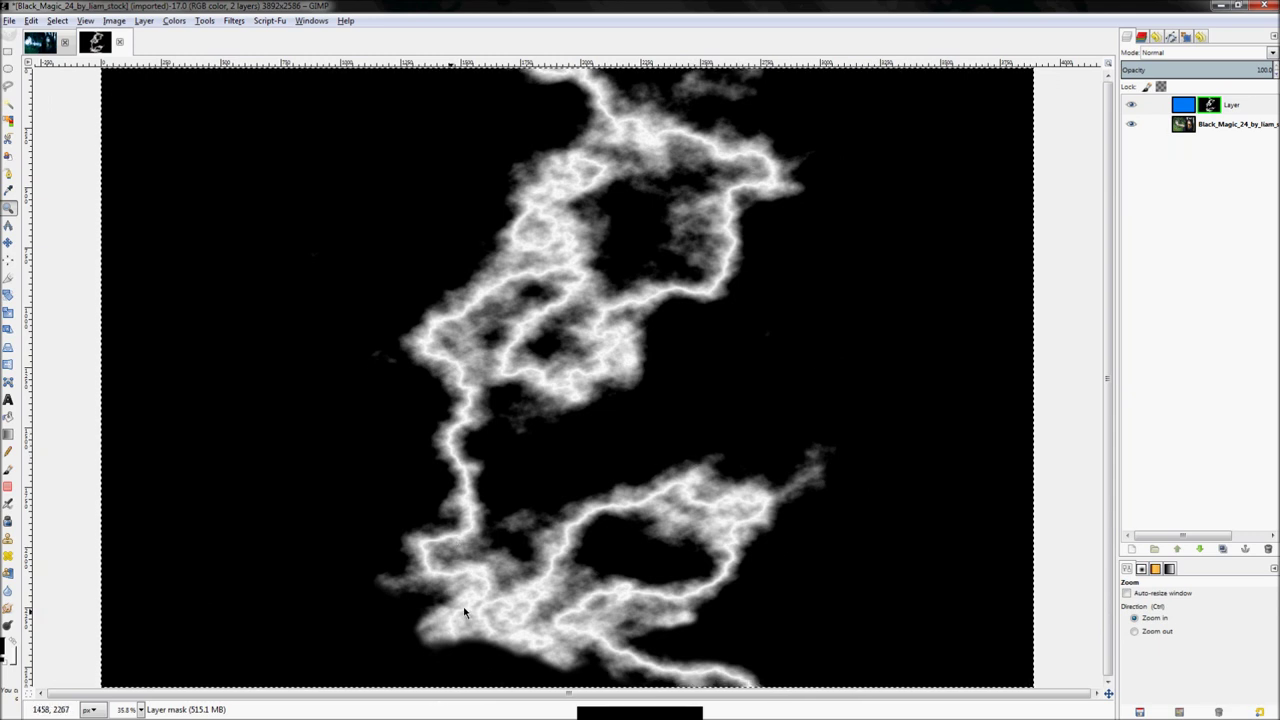
Enlarge the Paintbrush to 207.95 and paint out the stray specks beside the bolts and the wisp right of the lower loop
key("p")
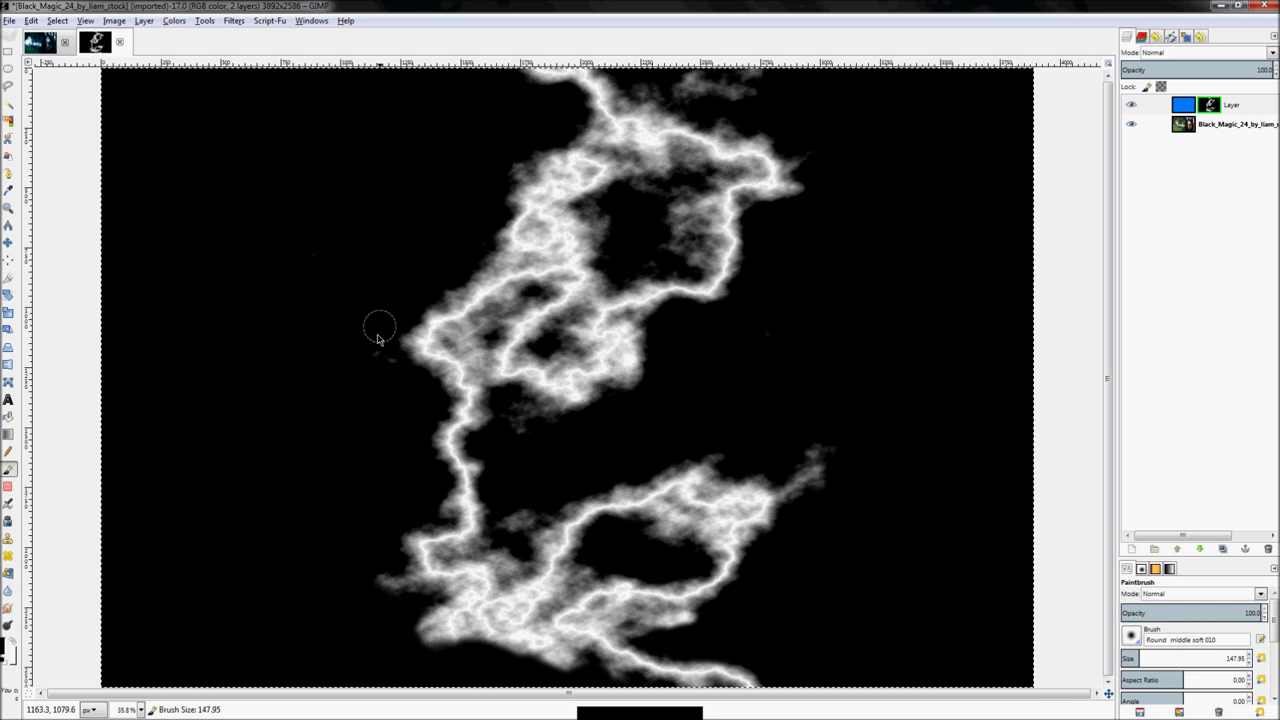
key("bracketright")
key("bracketright")
key("bracketright")
key("bracketright")
key("bracketright")
key("bracketright")
key("bracketright")
key("bracketright")
key("bracketright")
mouse_move(829, 423)
left_mouse_down()
mouse_move(837, 453)
mouse_move(801, 414)
mouse_move(812, 478)
left_mouse_up()
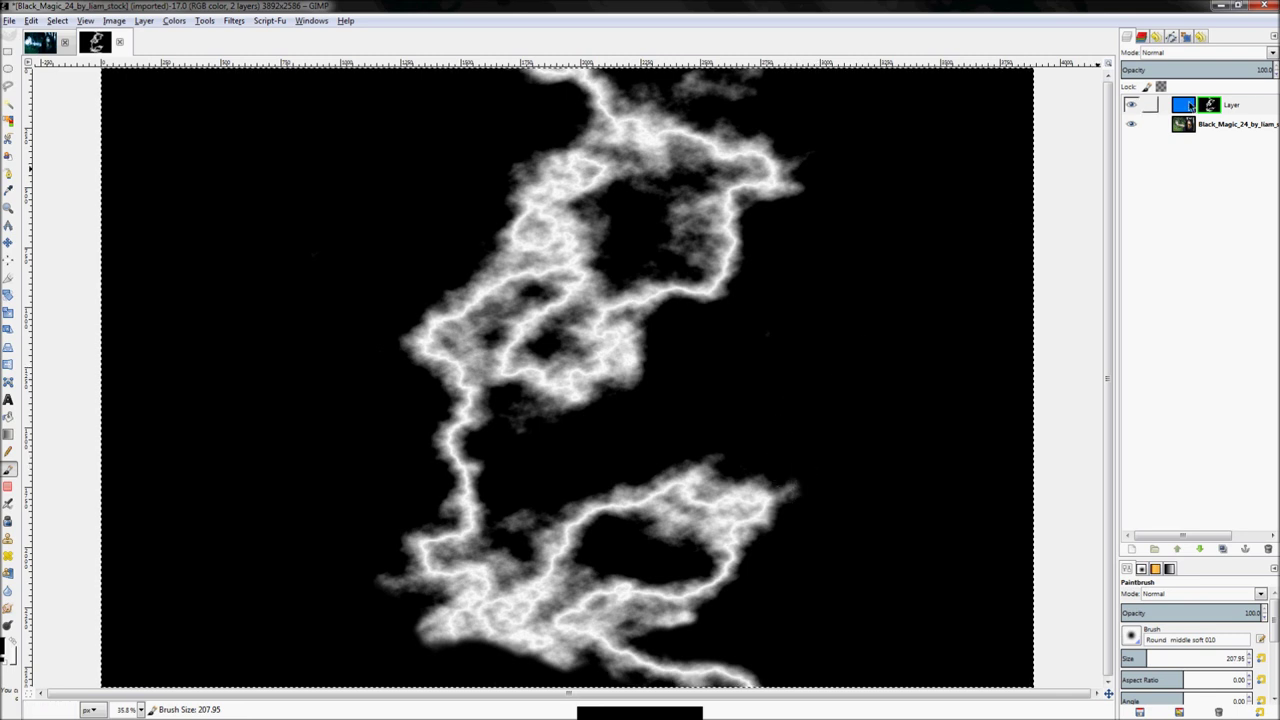
Hide the layer mask view to check the blue lightning over the photo, and show the mask on the canvas again
right_click(1210, 104)
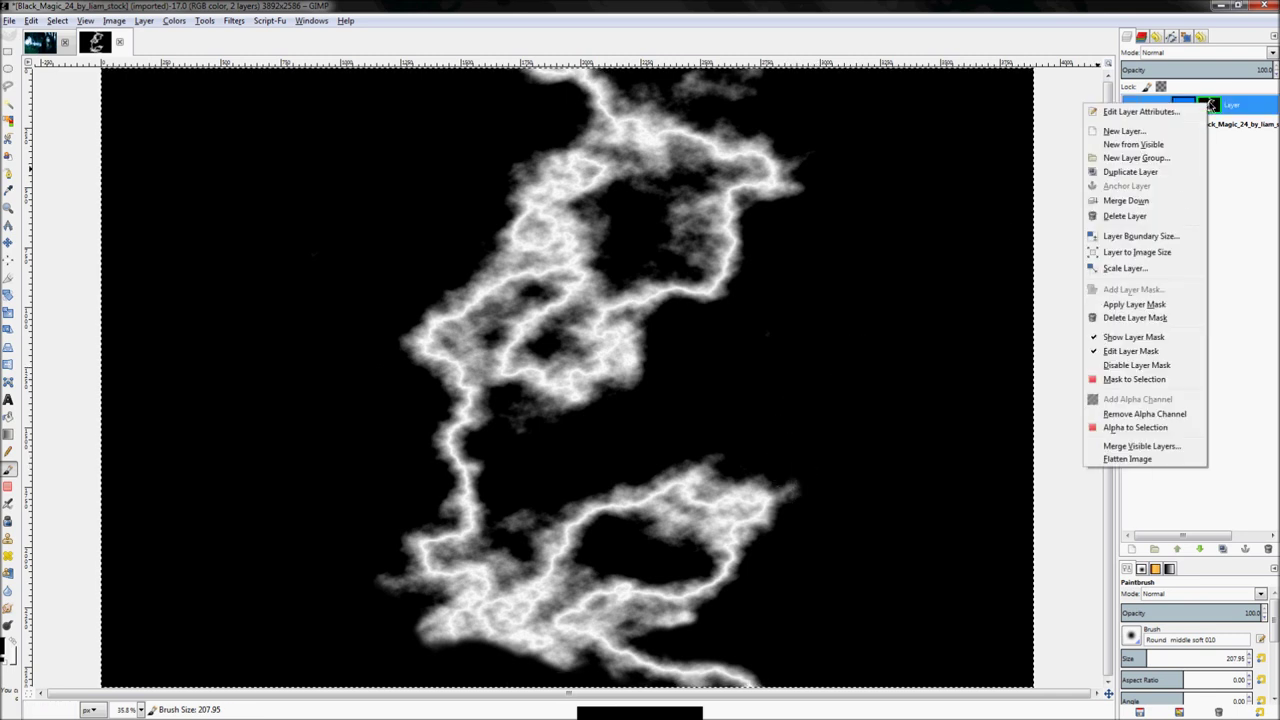
left_click(1133, 337)
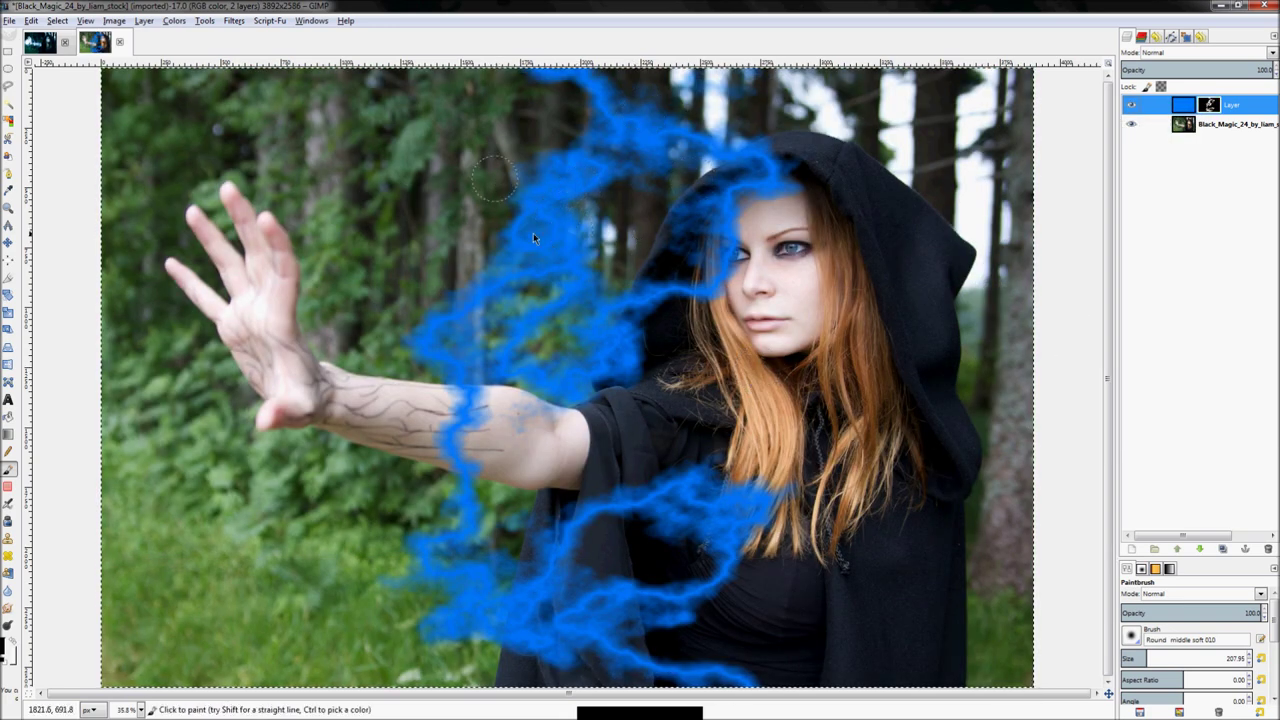
right_click(1198, 106)
left_click(1112, 344)
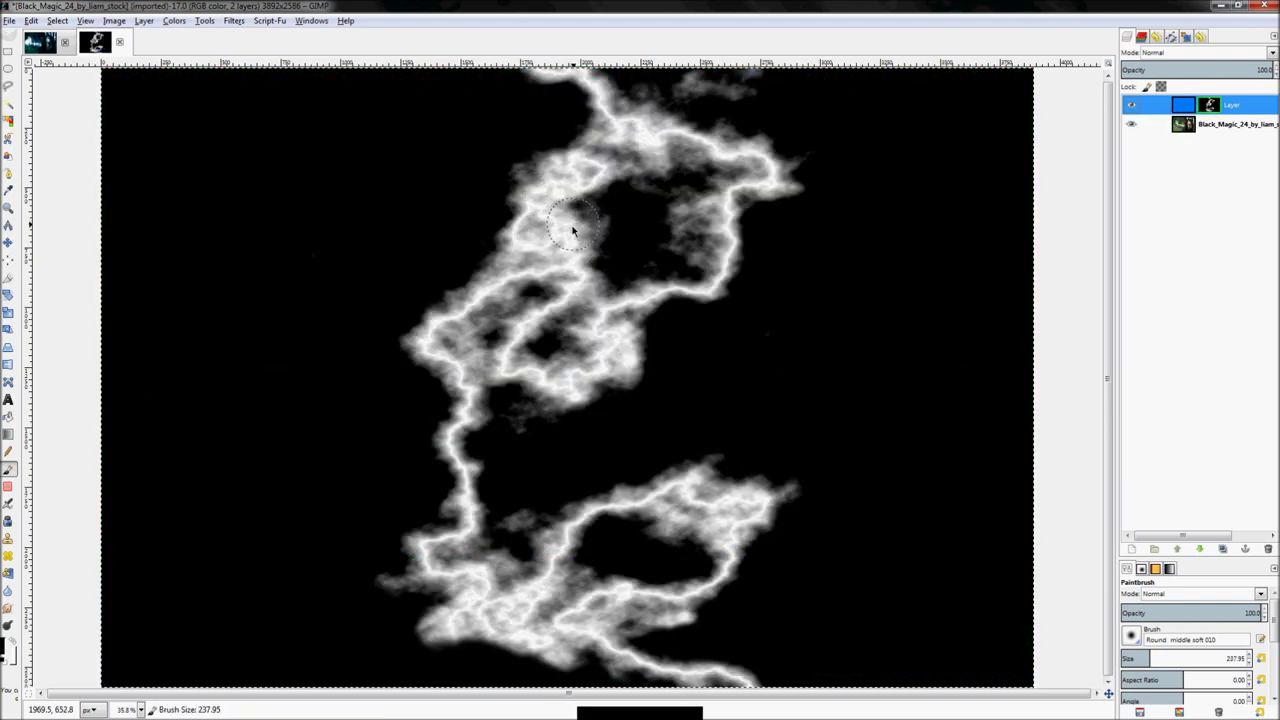
Paint out the bolt section linking the upper lightning to the middle loop, using soft brush sizes from 227.95 to 287.95
left_click_drag(600, 224, 563, 236)
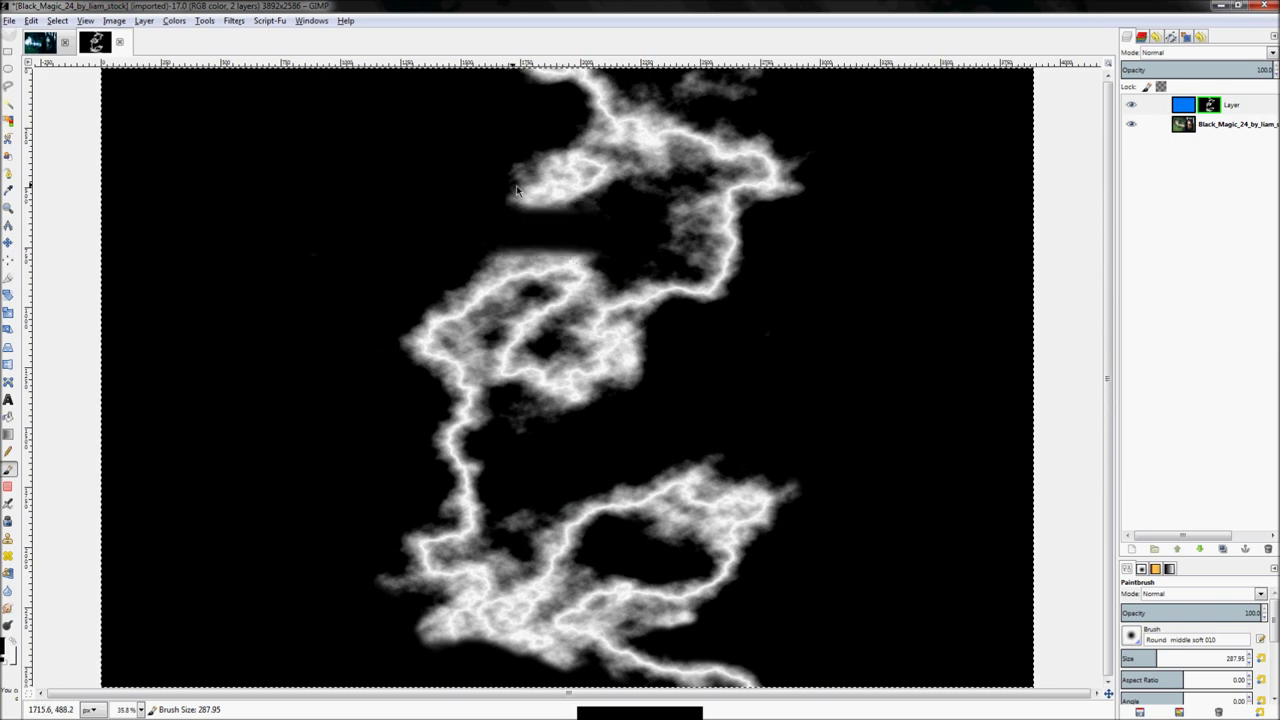
key("1")
scroll(791, 129, "up", 2)
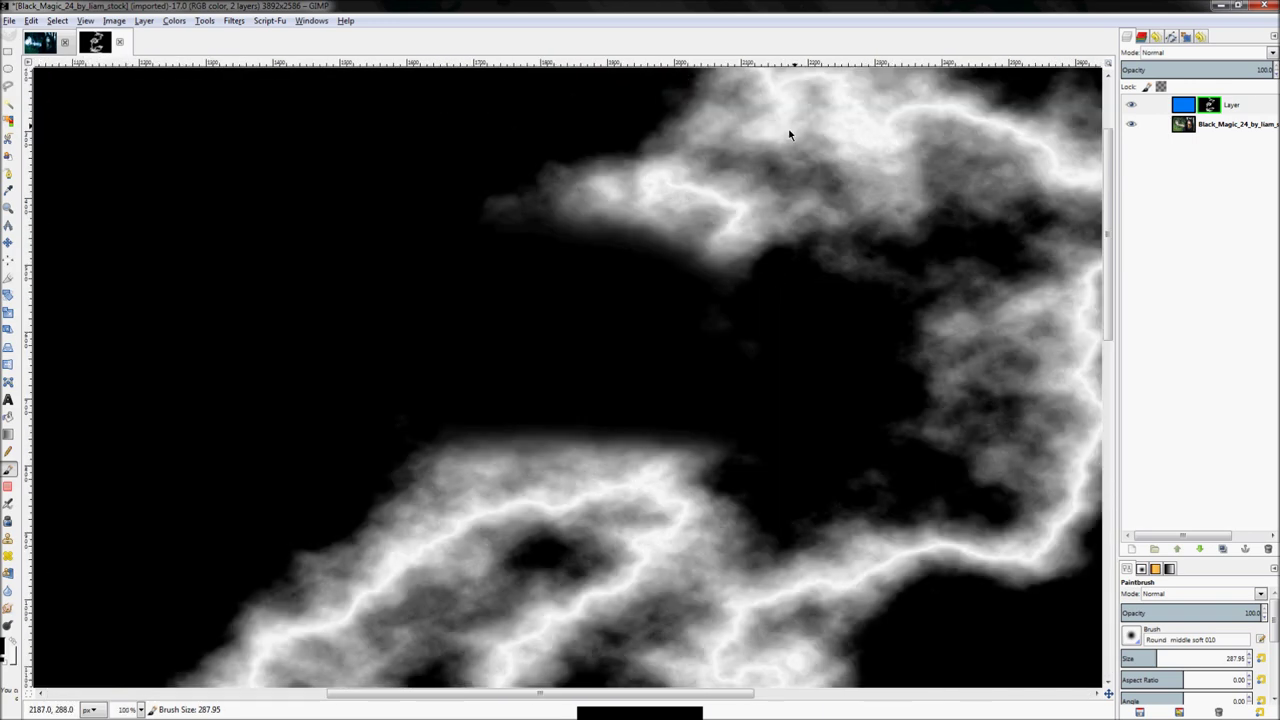
key("plus")
mouse_move(717, 349)
left_mouse_down()
mouse_move(505, 237)
mouse_move(733, 309)
mouse_move(445, 260)
left_mouse_up()
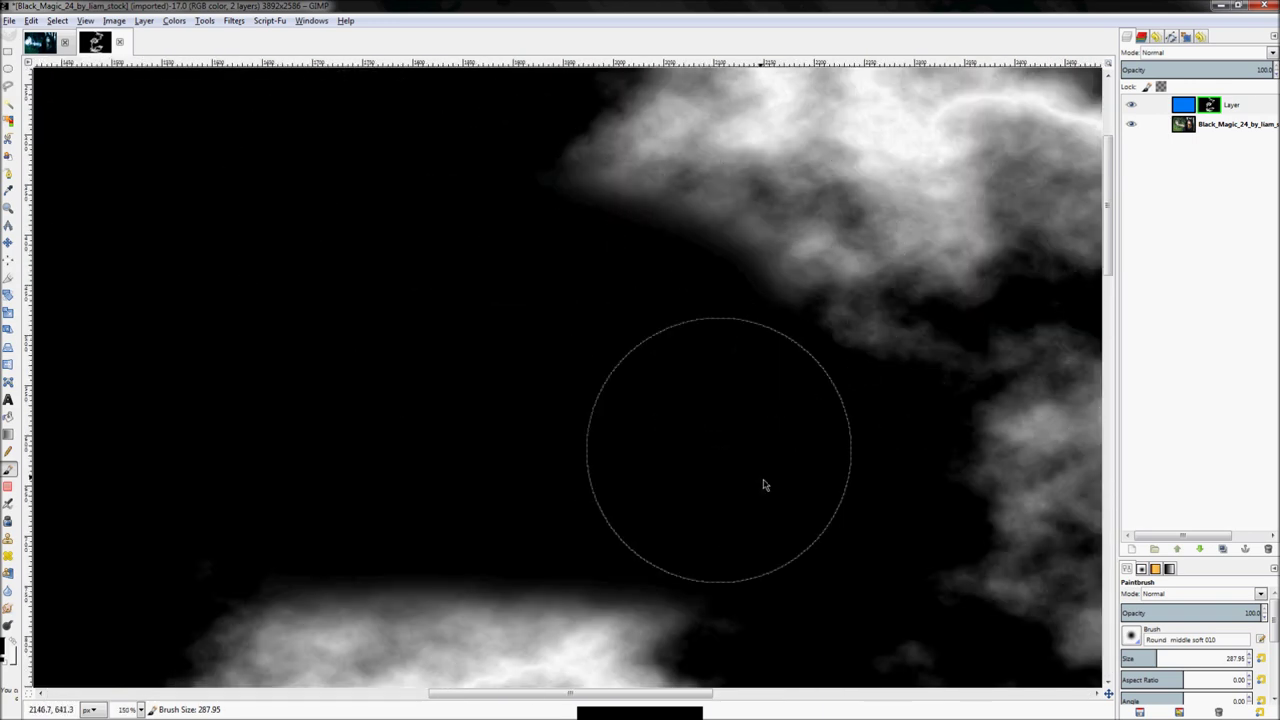
key("1")
mouse_move(894, 486)
left_mouse_down()
mouse_move(847, 450)
mouse_move(657, 342)
mouse_move(655, 298)
mouse_move(660, 349)
left_mouse_up()
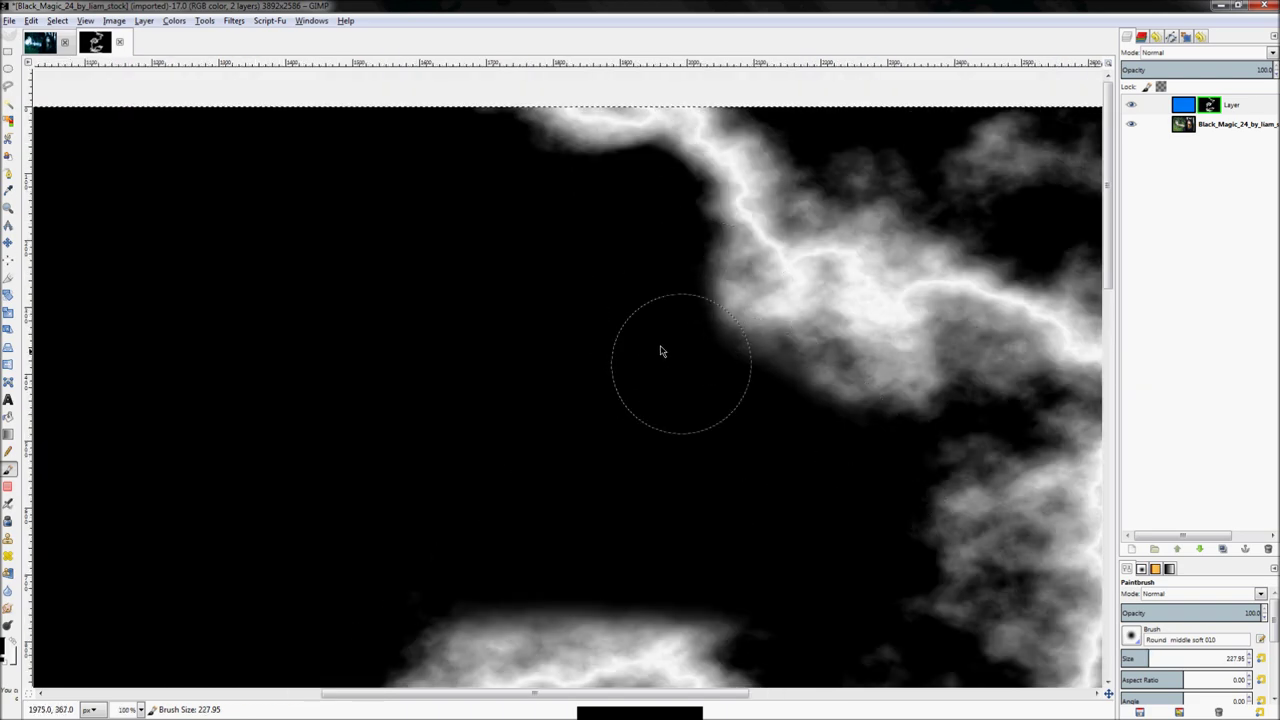
Reduce the brush to 97.95 and paint out the faint remnants between the upper bolt and the middle loop
scroll(583, 231, "up", 2)
scroll(689, 466, "down", 1)
key("plus")
key("bracketleft")
key("bracketleft")
mouse_move(714, 549)
left_mouse_down()
mouse_move(686, 571)
mouse_move(726, 580)
left_mouse_up()
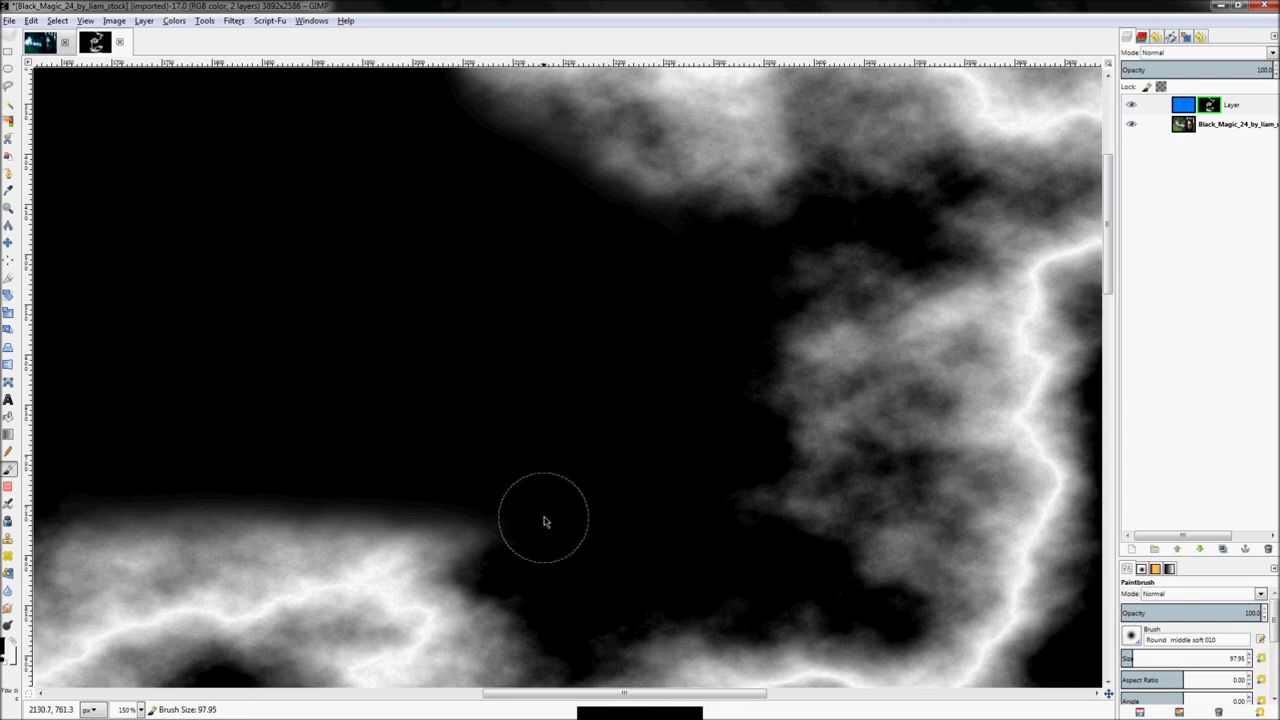
key("minus")
key("minus")
key("minus")
key("minus")
key("minus")
key("z")
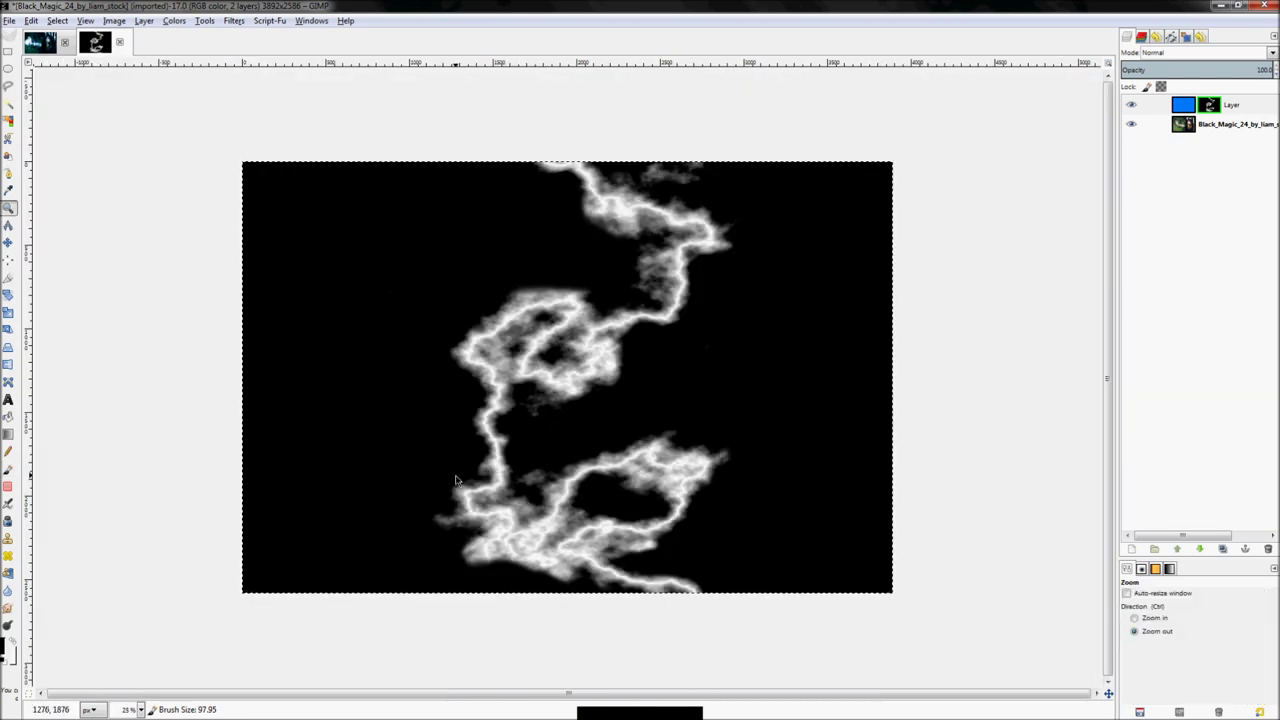
key("shift+ctrl+j")
Turn off the layer mask view so the canvas shows the blue lightning over the photo
right_click(1207, 107)
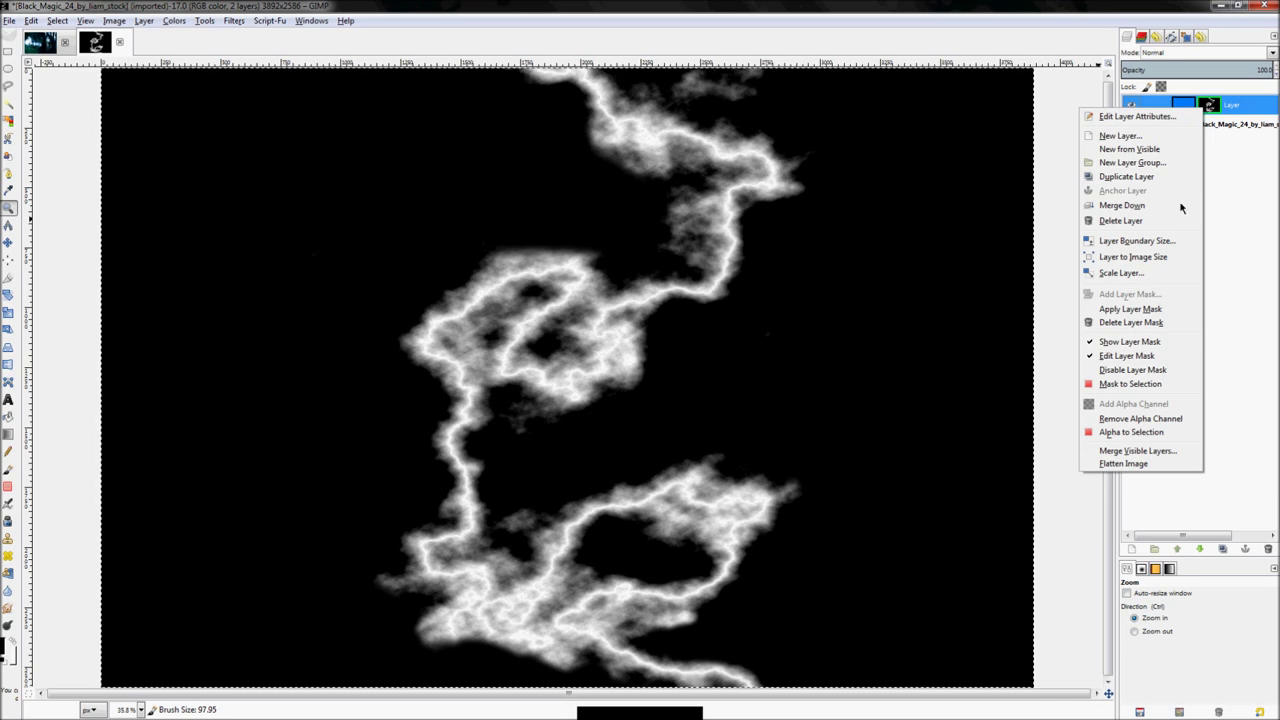
left_click(1129, 341)
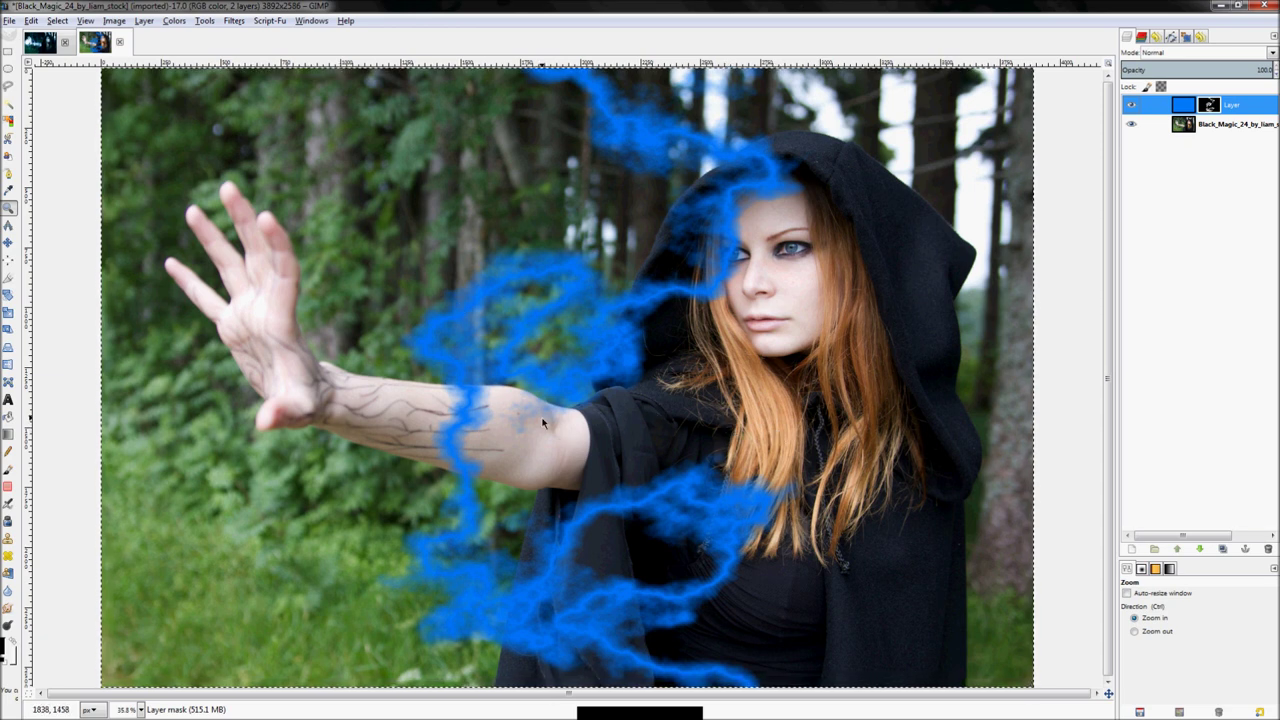
key("p")
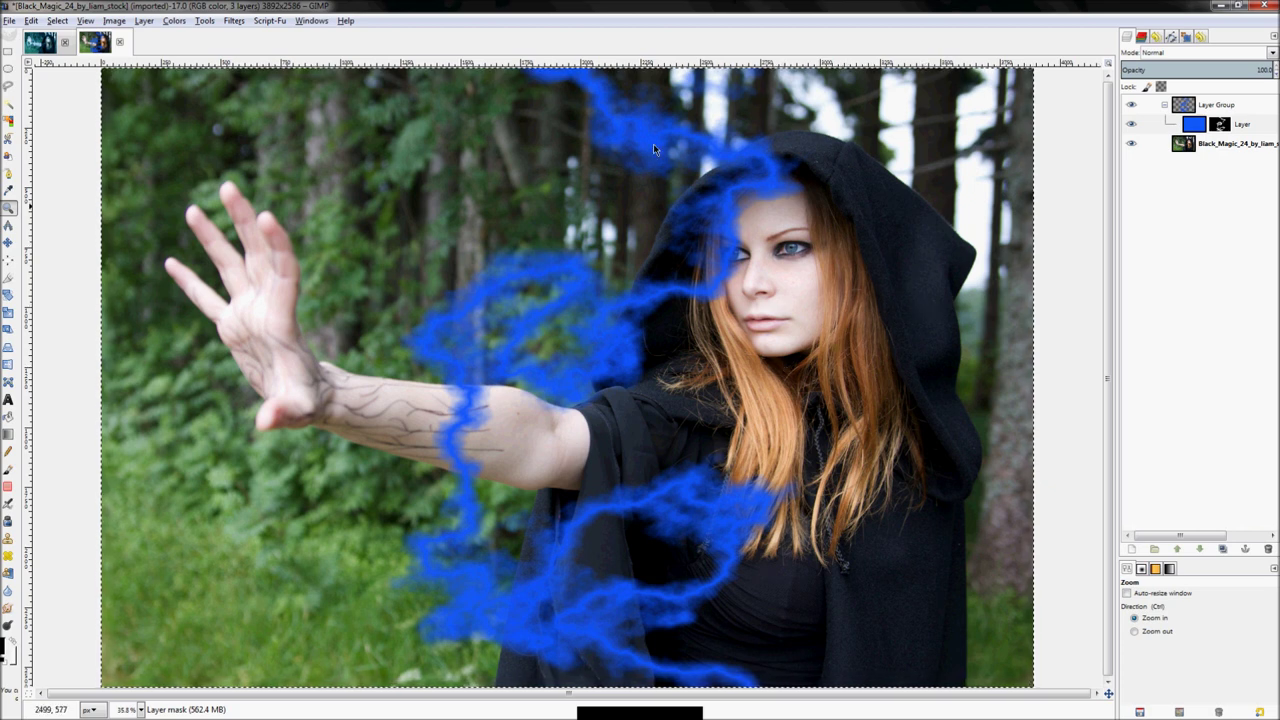
Invert the selection and try the Rotate tool on the blue lightning layer inside the layer group
left_click(1150, 124)
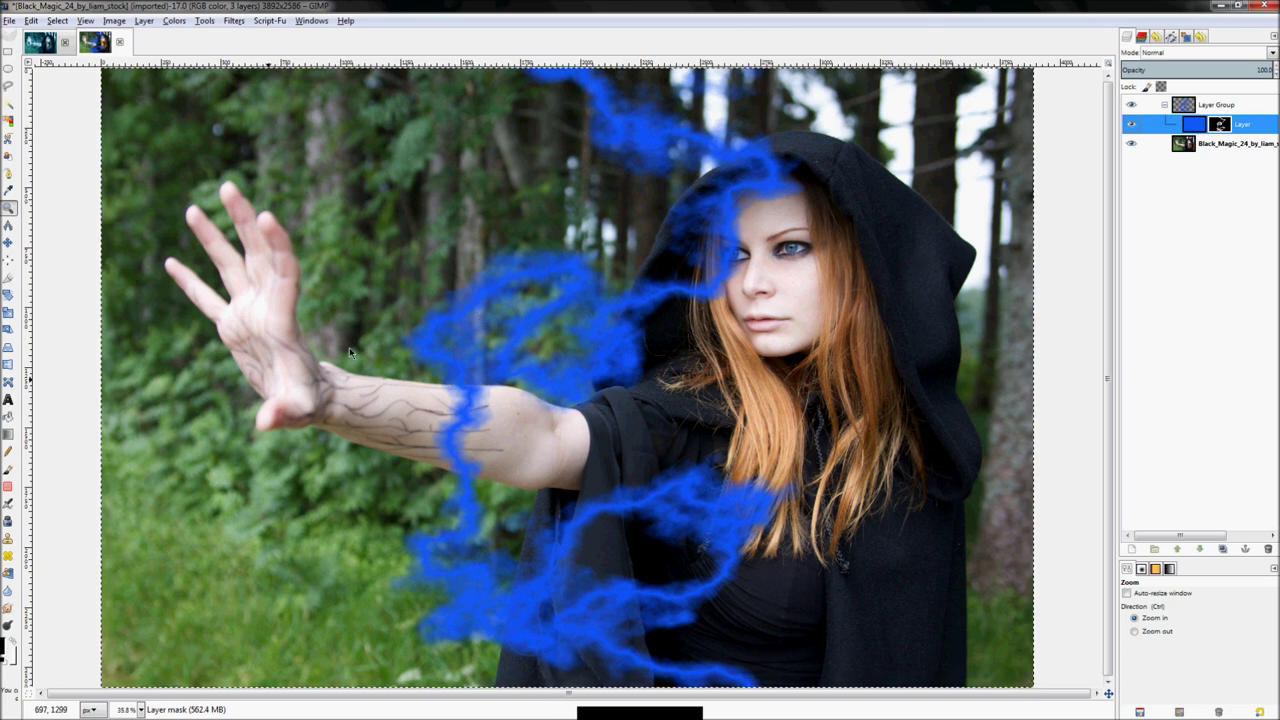
left_click(1193, 124)
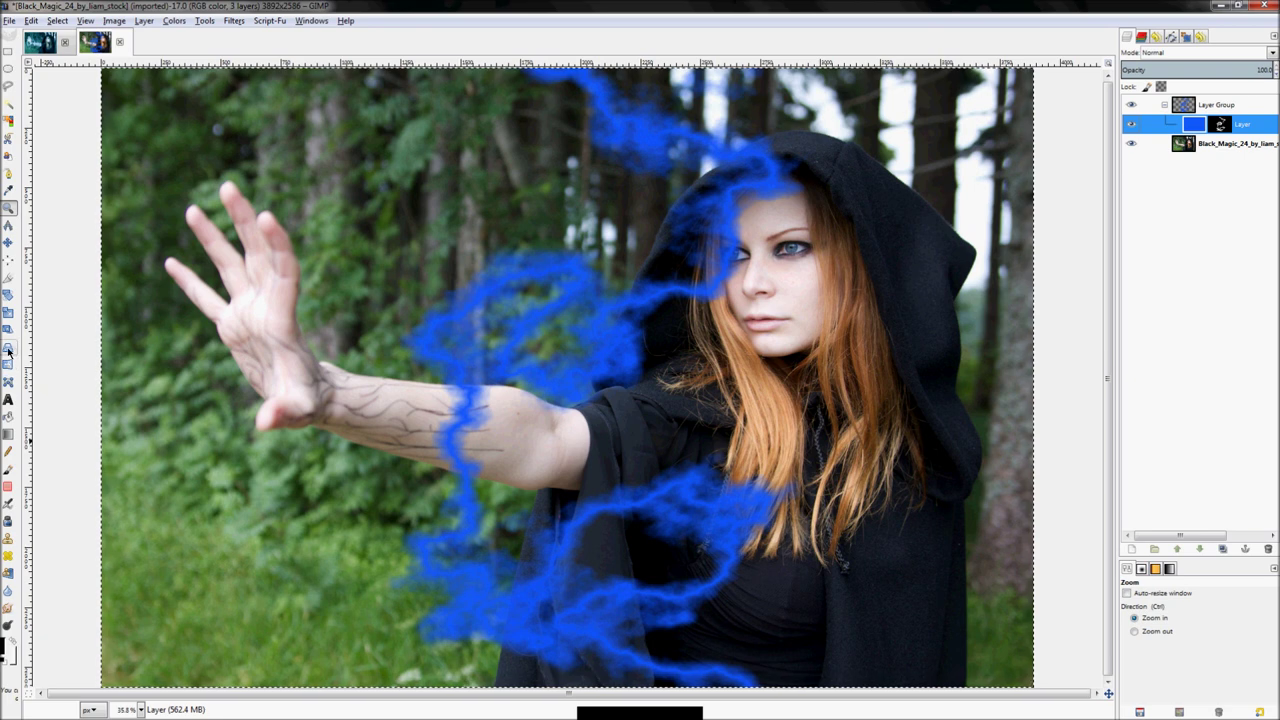
left_click(10, 300)
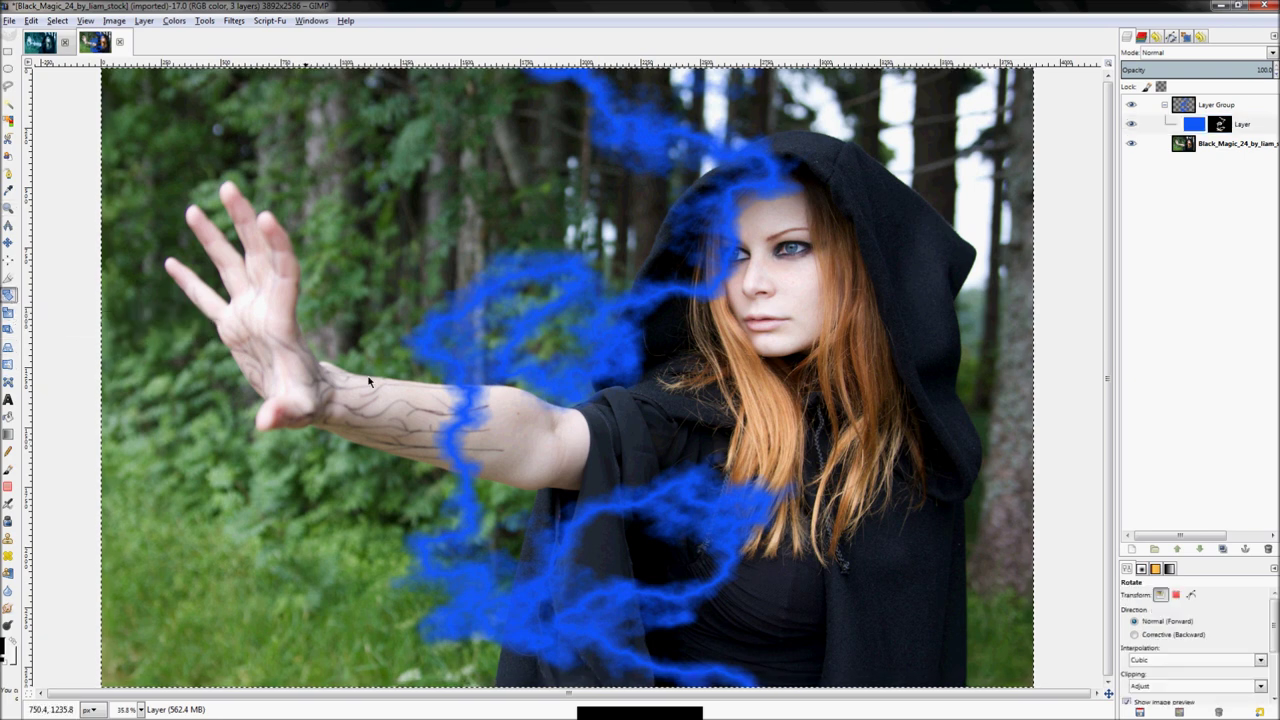
left_click(57, 20)
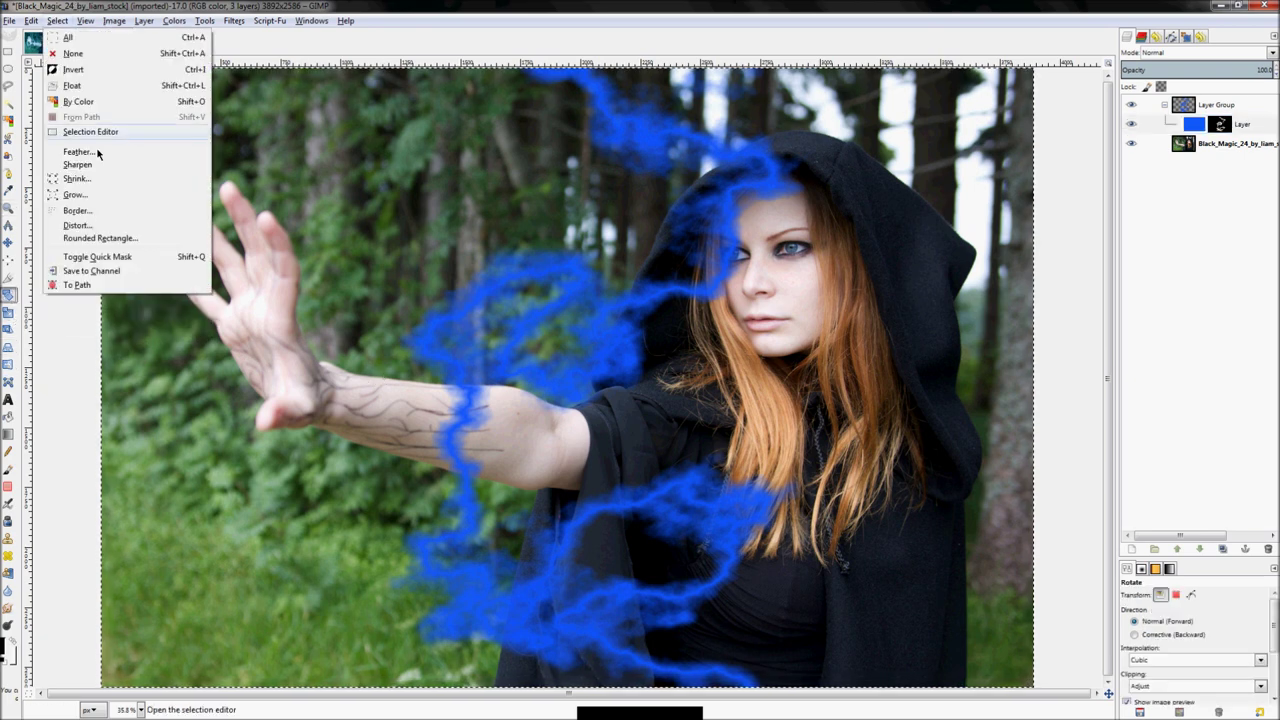
left_click(89, 70)
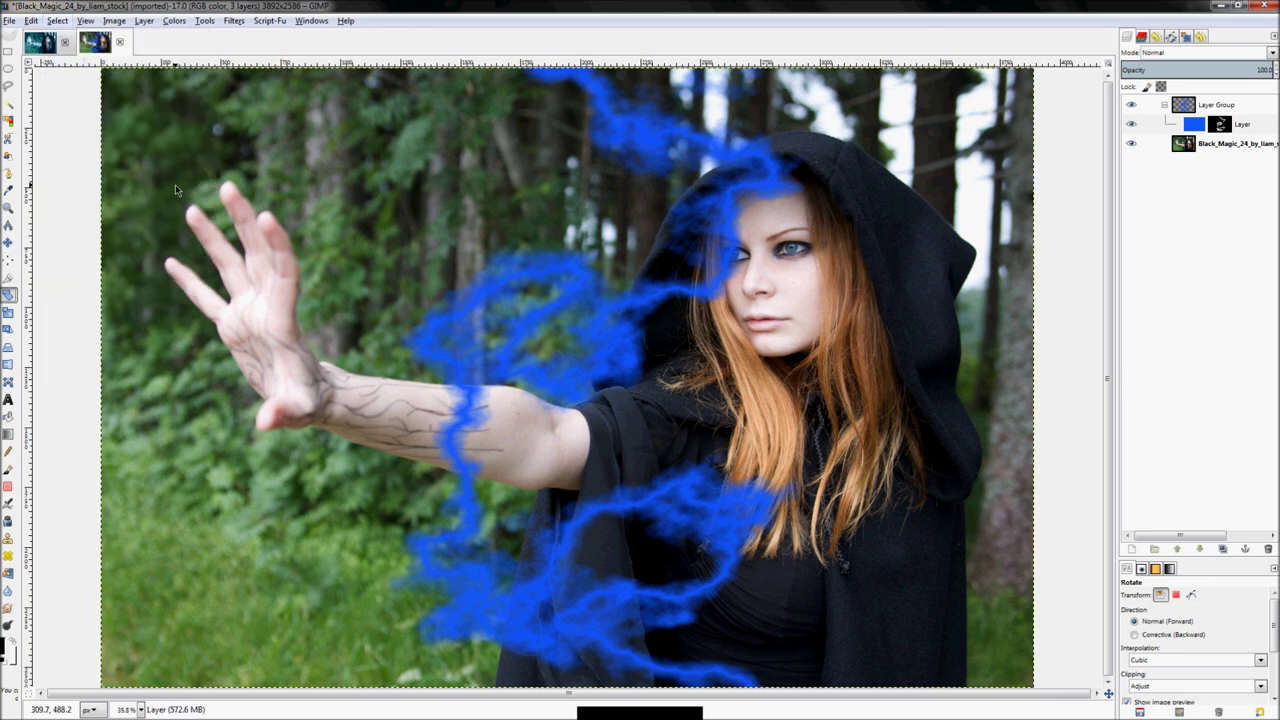
left_click(617, 358)
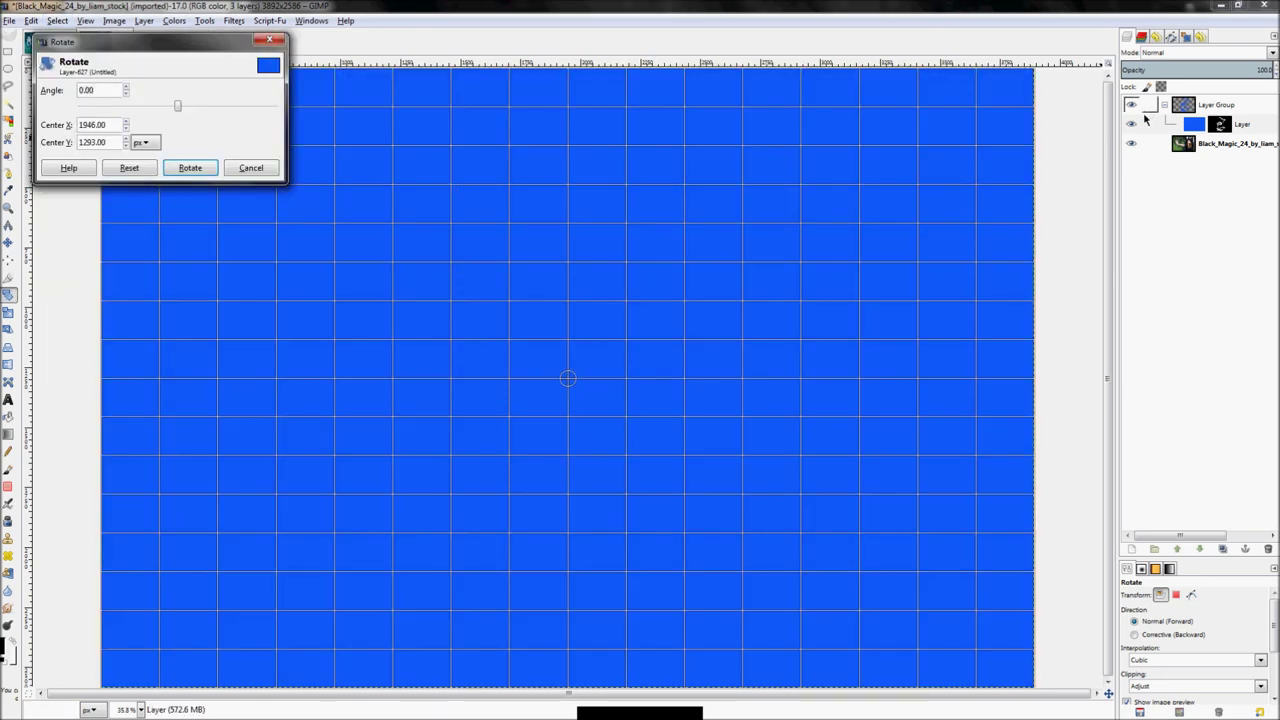
Rotate the whole layer group by 96.91 degrees about its center, hiding the group while lining up the preview
left_click(1193, 105)
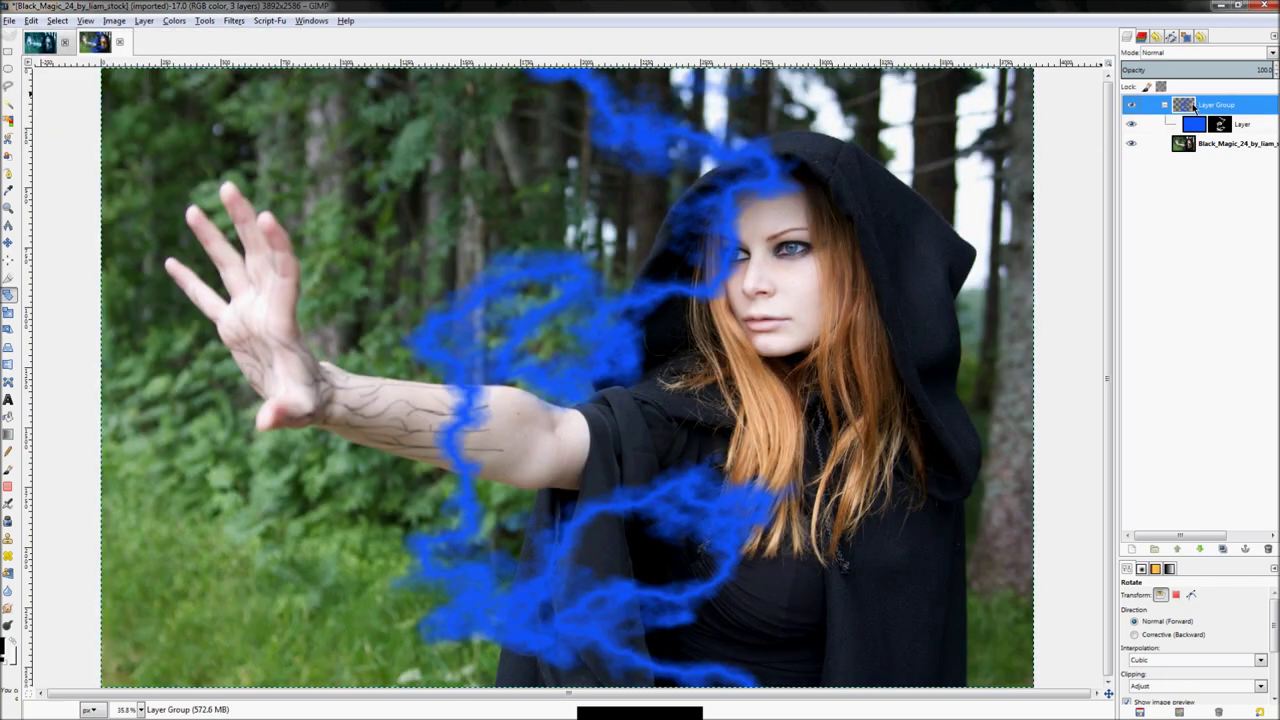
left_click(423, 324)
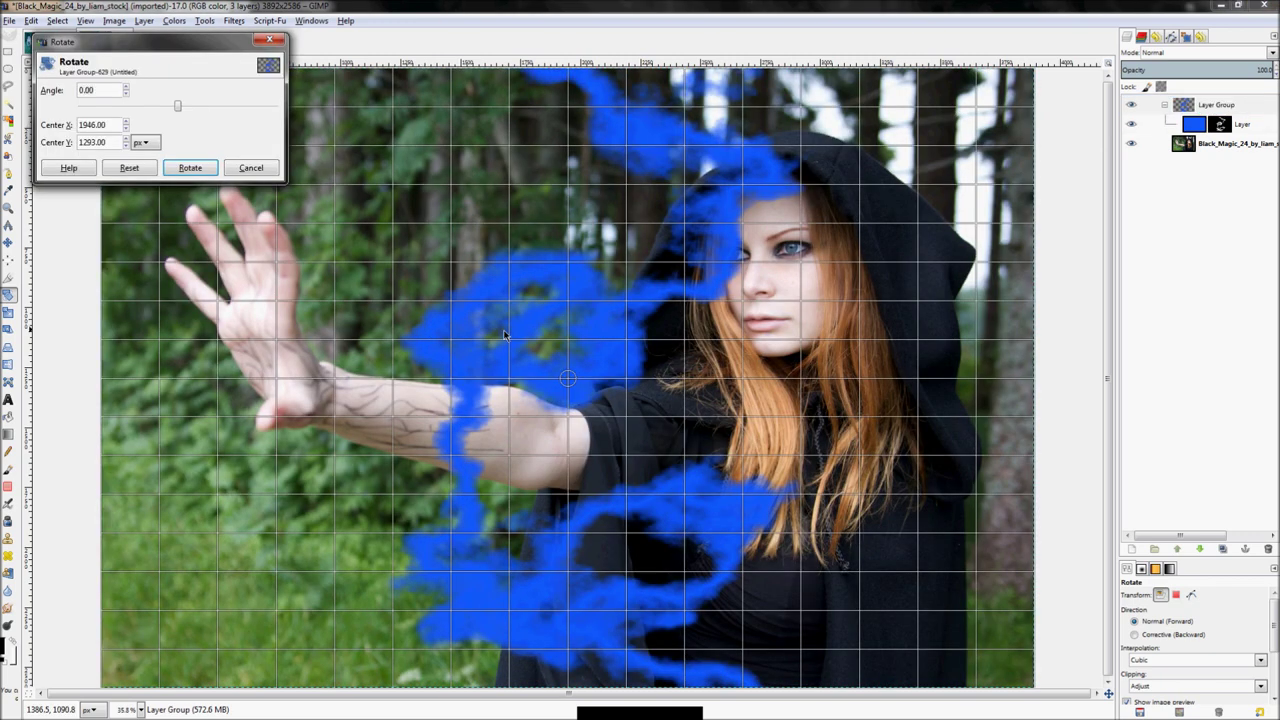
left_click_drag(768, 220, 790, 602)
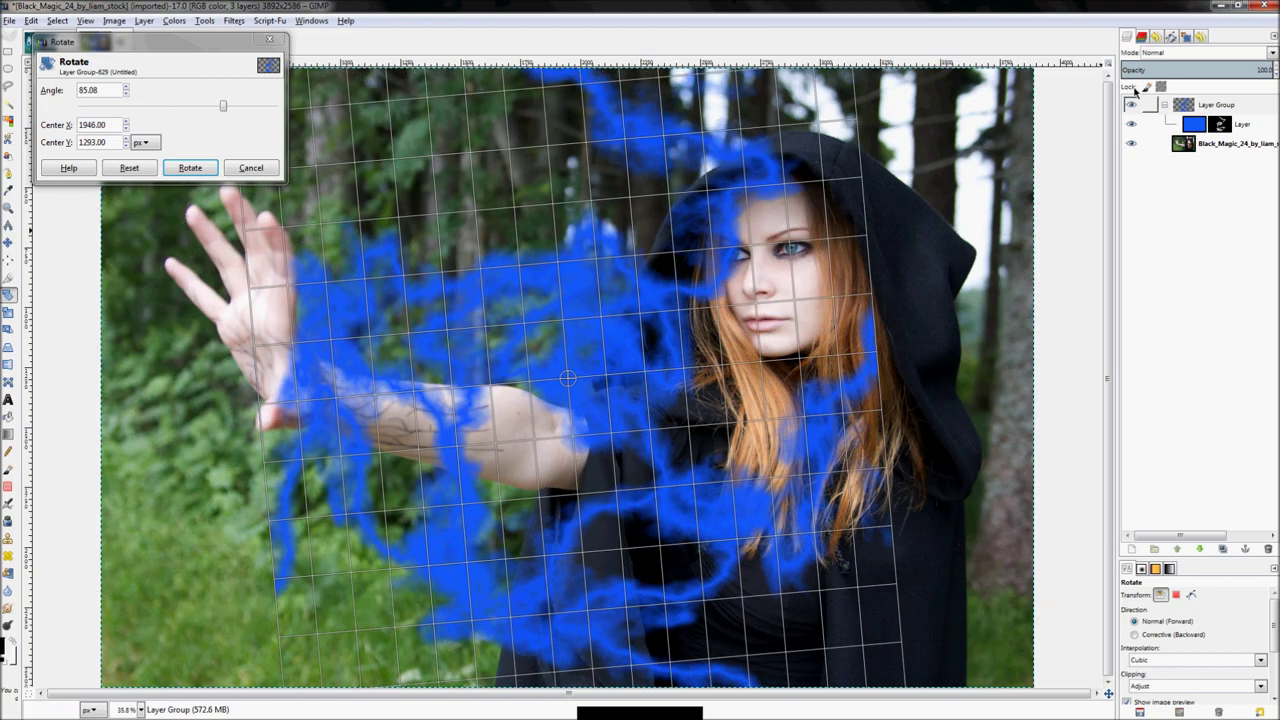
left_click_drag(800, 330, 828, 361)
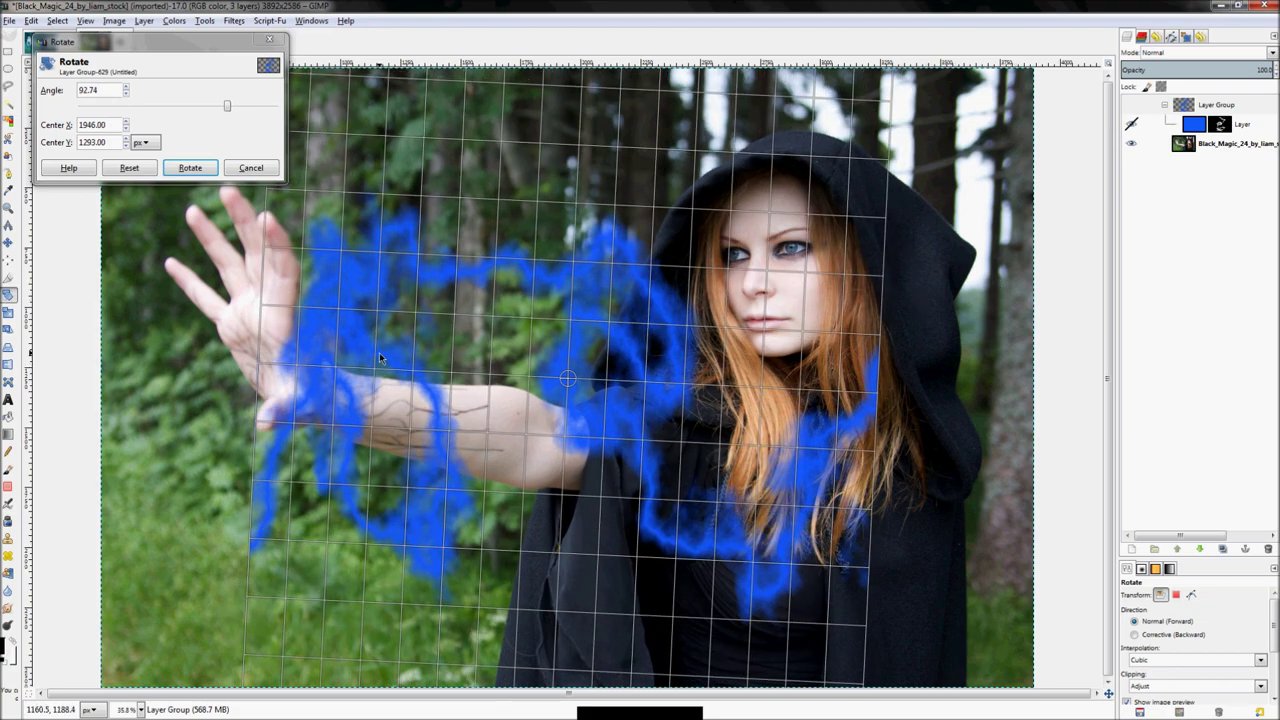
mouse_move(292, 429)
left_mouse_down()
mouse_move(280, 400)
mouse_move(288, 412)
left_mouse_up()
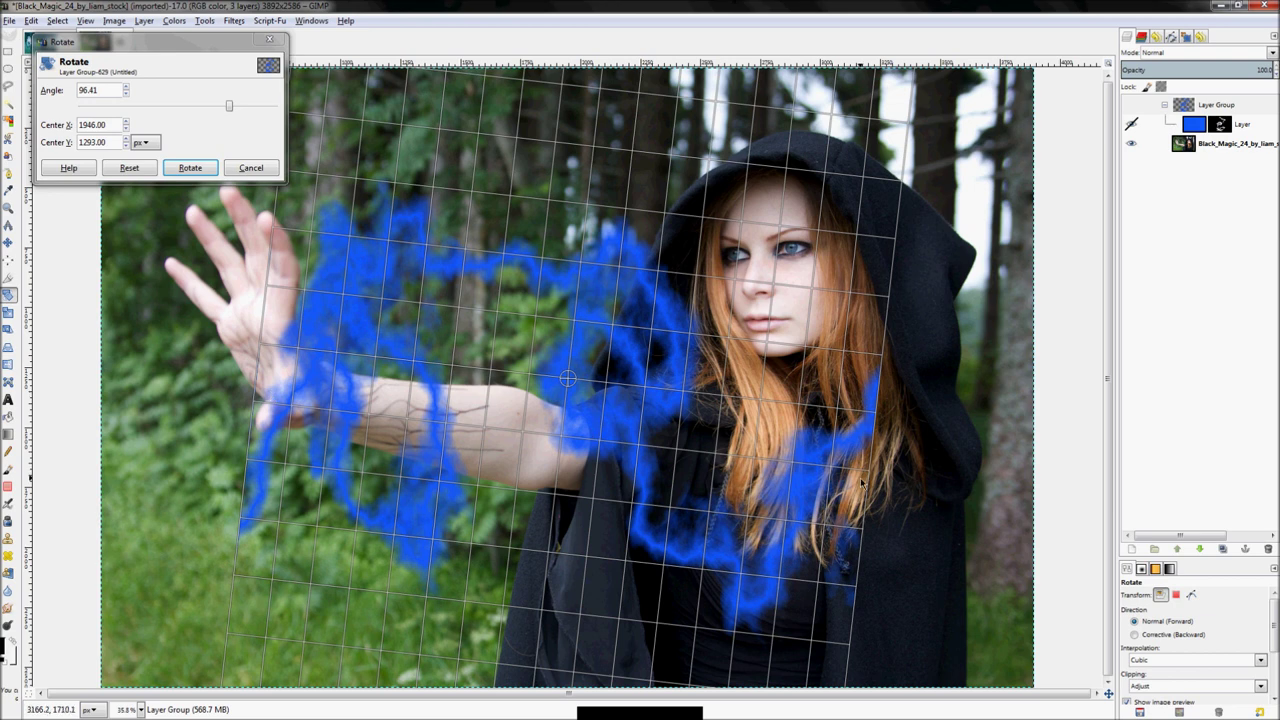
left_click_drag(858, 484, 861, 484)
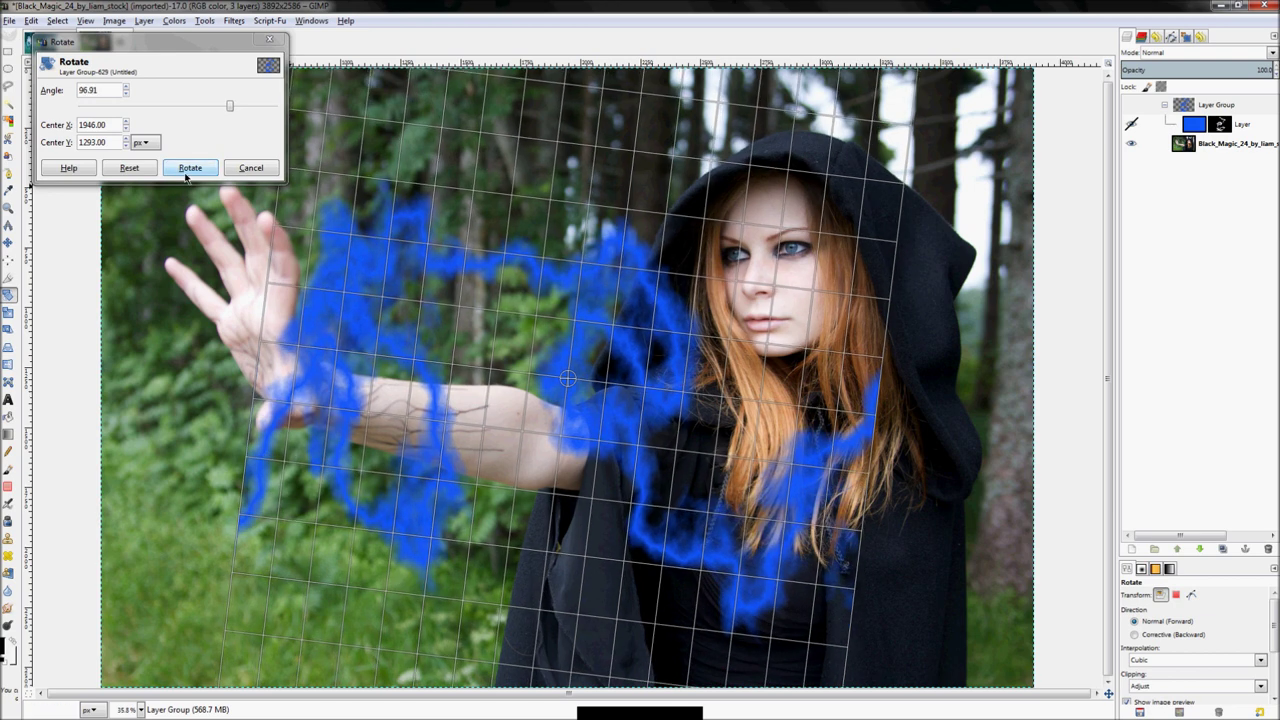
left_click(189, 168)
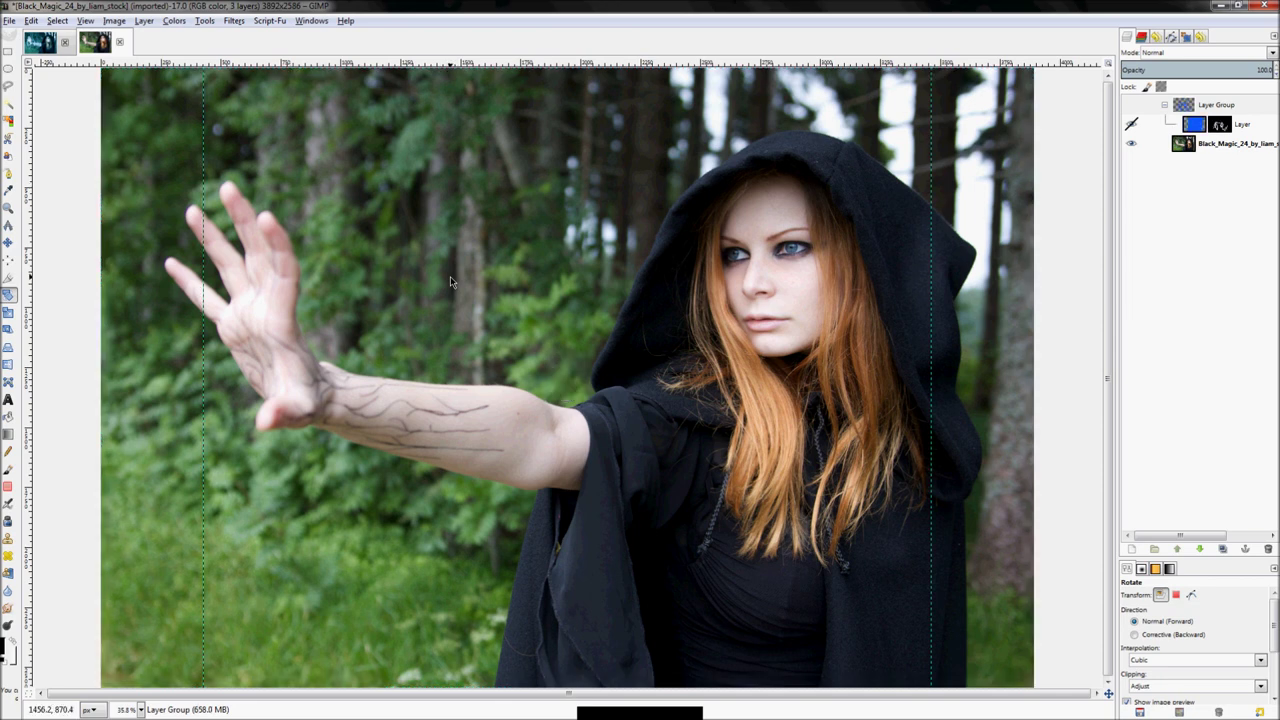
Show the rotated layer group again and move it left so the lightning overlaps the outstretched hand
left_click(1132, 106)
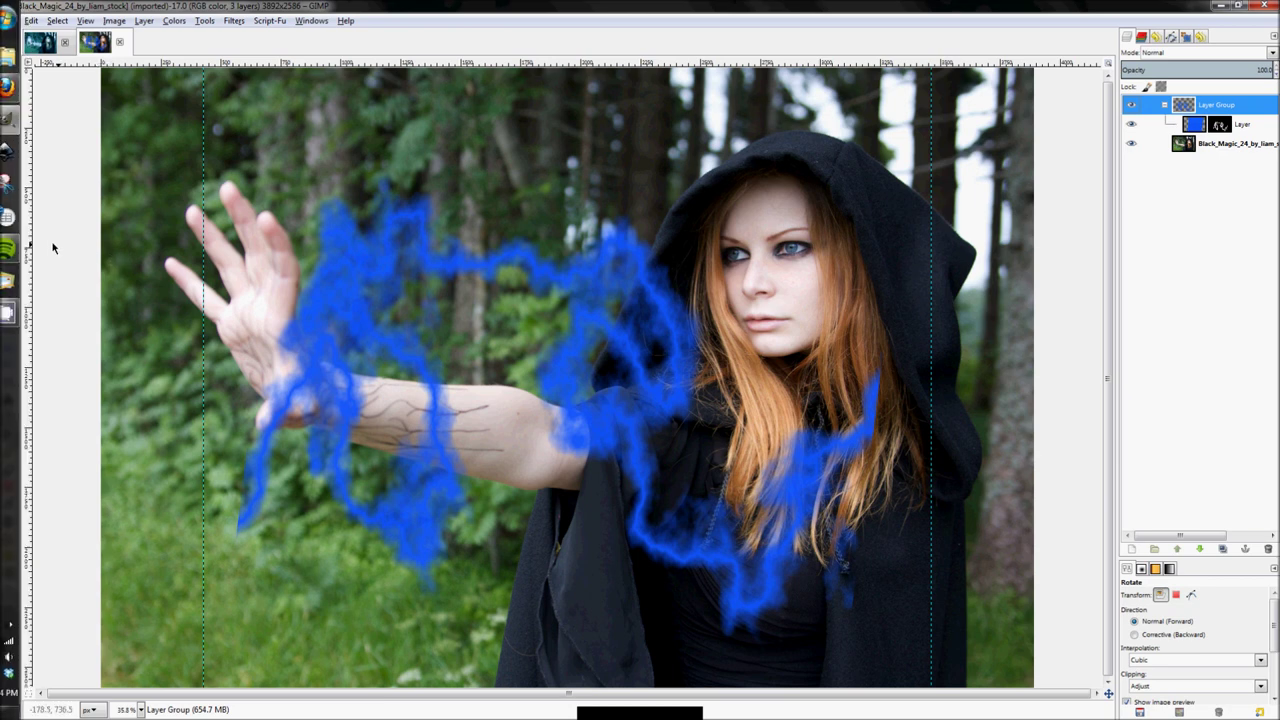
left_click(8, 242)
left_click_drag(826, 470, 745, 458)
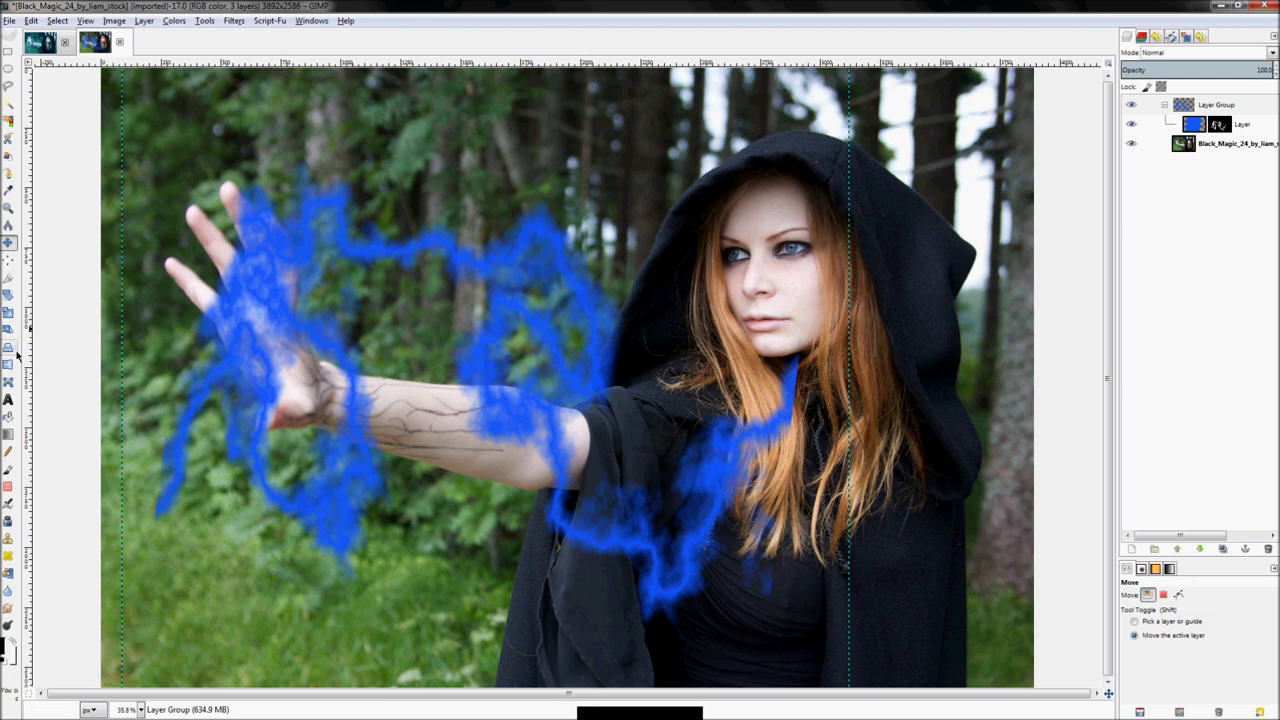
Start a Perspective transform on the layer group, hide the original, and pull the corners inward so the lightning narrows around the forearm
left_click(14, 352)
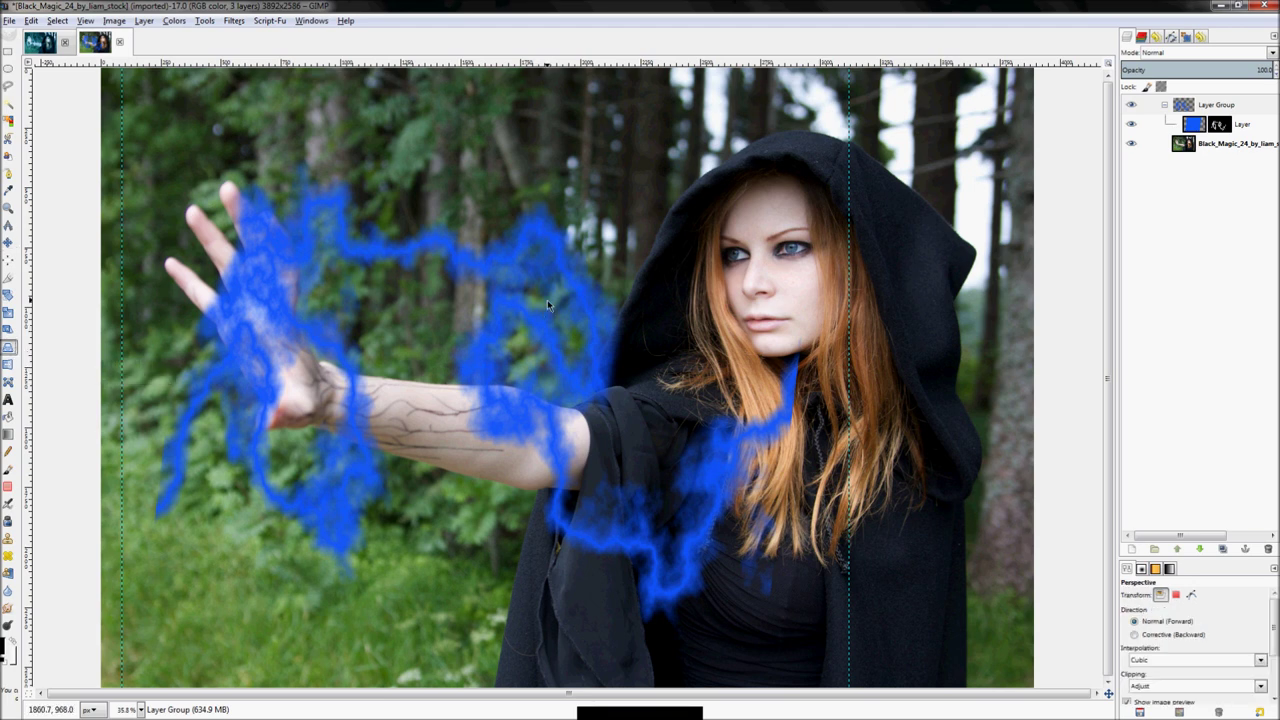
left_click(1210, 104)
left_click(492, 317)
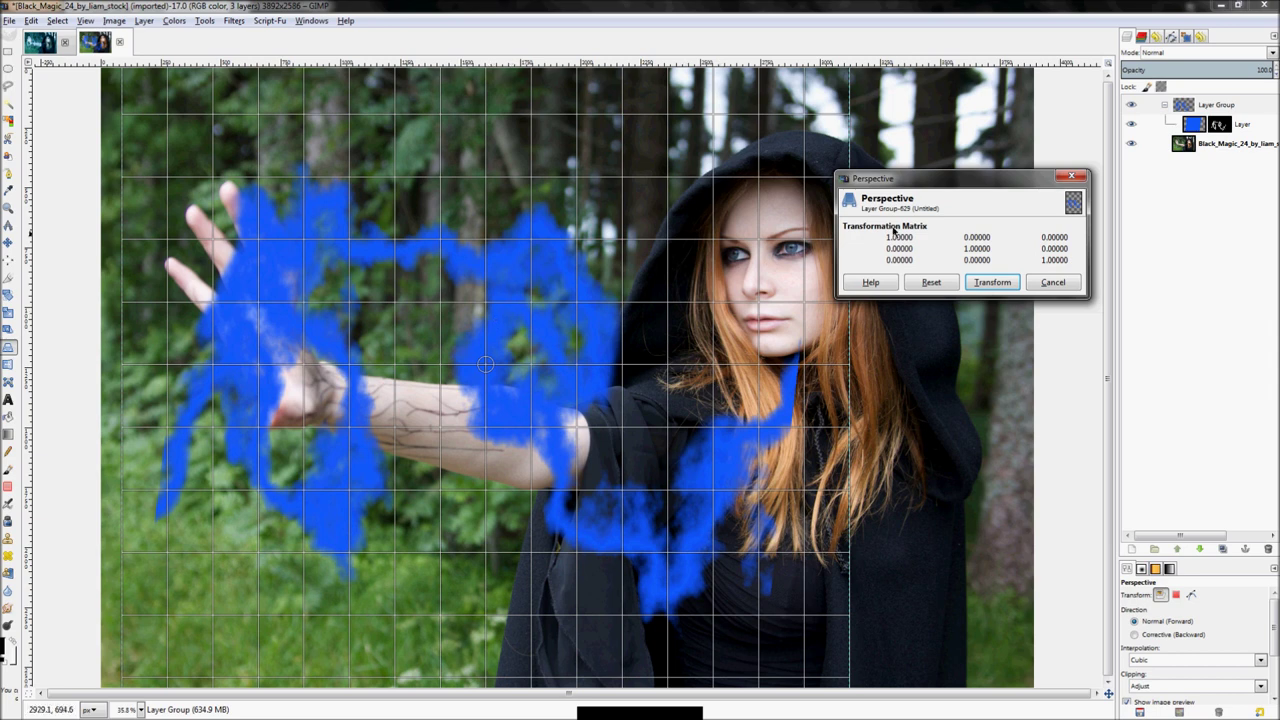
left_click(1130, 105)
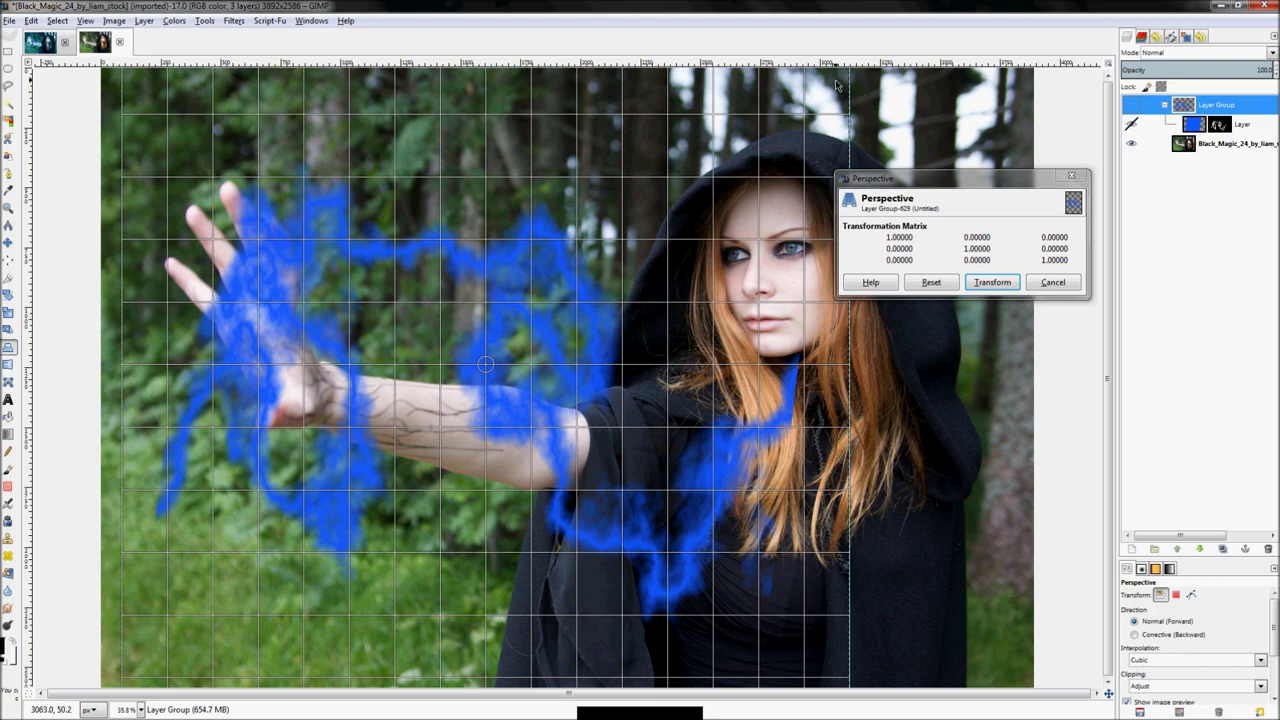
left_click_drag(836, 85, 530, 433)
left_click_drag(189, 89, 272, 561)
left_click_drag(254, 670, 290, 686)
left_click_drag(533, 137, 563, 287)
left_click_drag(668, 589, 600, 618)
left_click_drag(556, 286, 607, 237)
left_click_drag(260, 84, 215, 117)
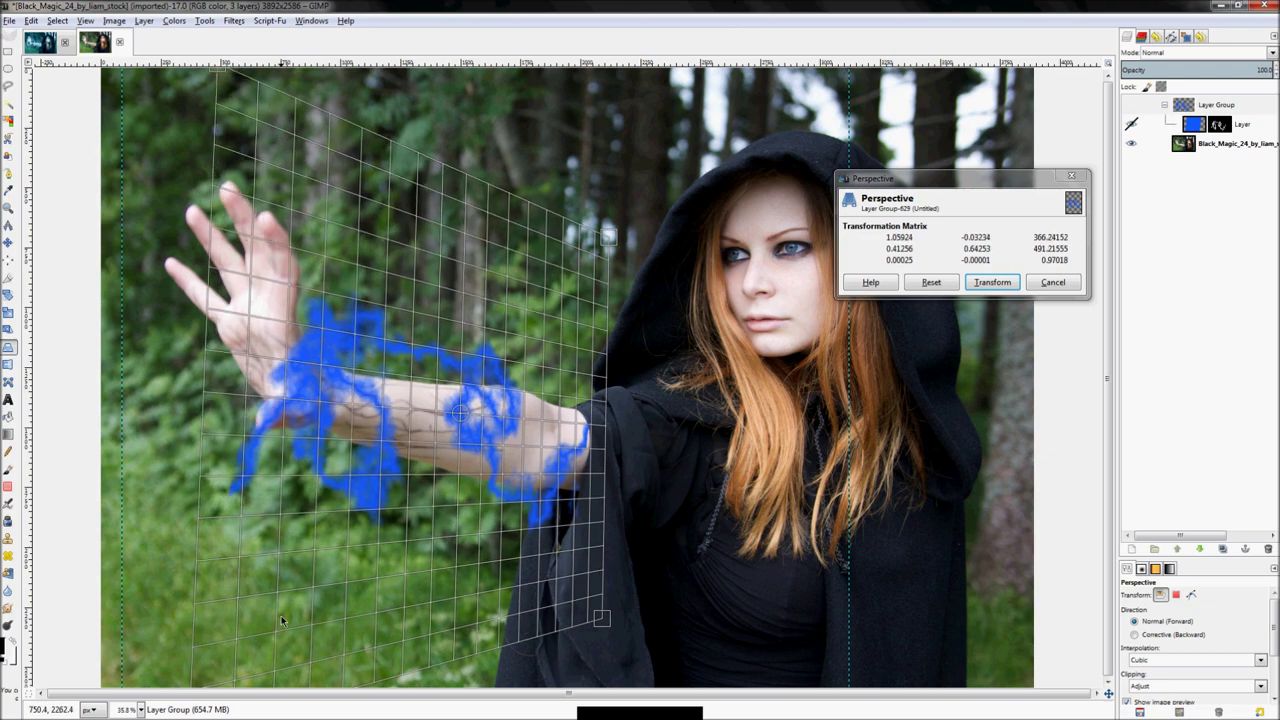
Fine-tune the perspective corners to fit the lightning from wrist to elbow, apply the transform, and show the layer group again
left_click_drag(235, 583, 269, 597)
left_click_drag(250, 106, 265, 103)
left_click_drag(246, 582, 246, 569)
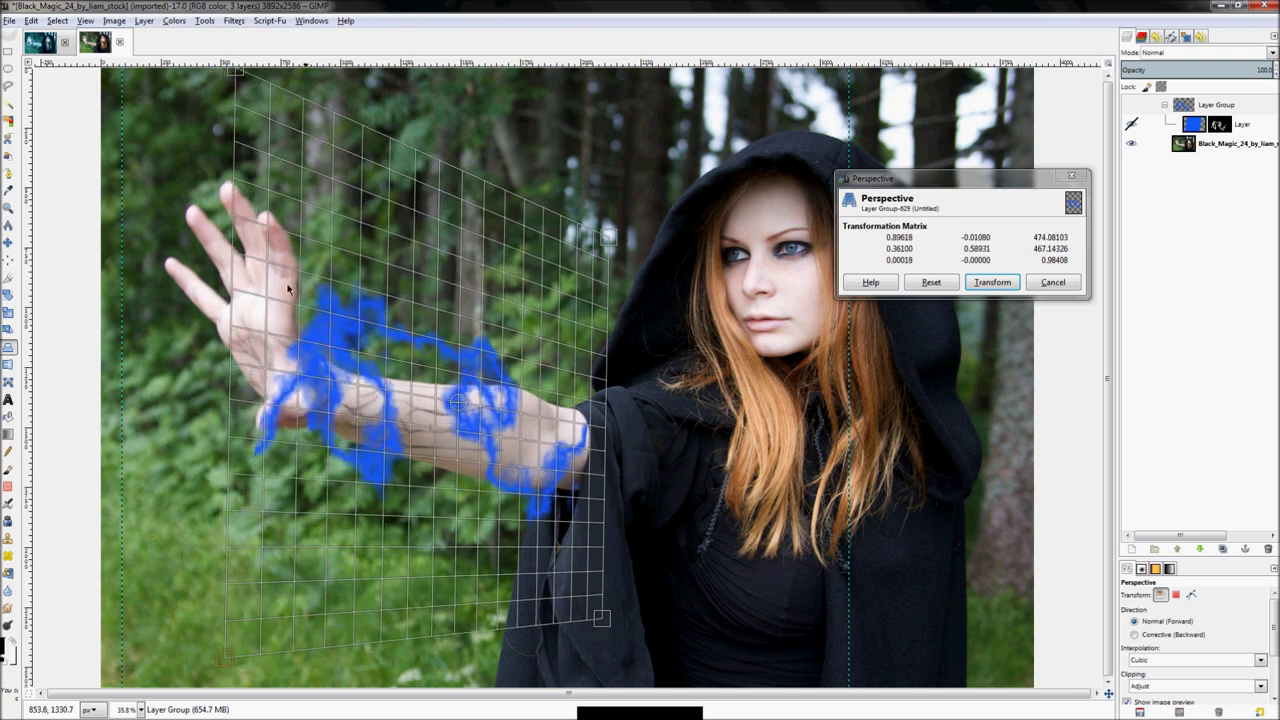
left_click_drag(591, 609, 606, 625)
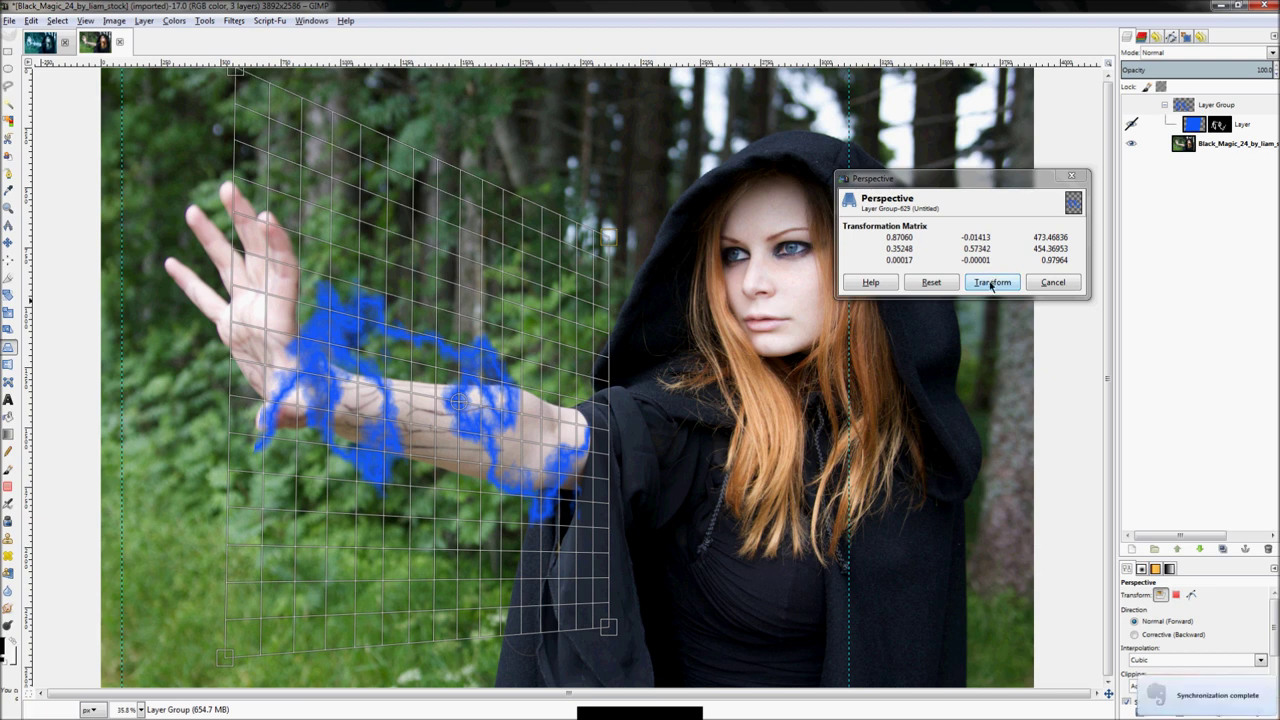
left_click(991, 283)
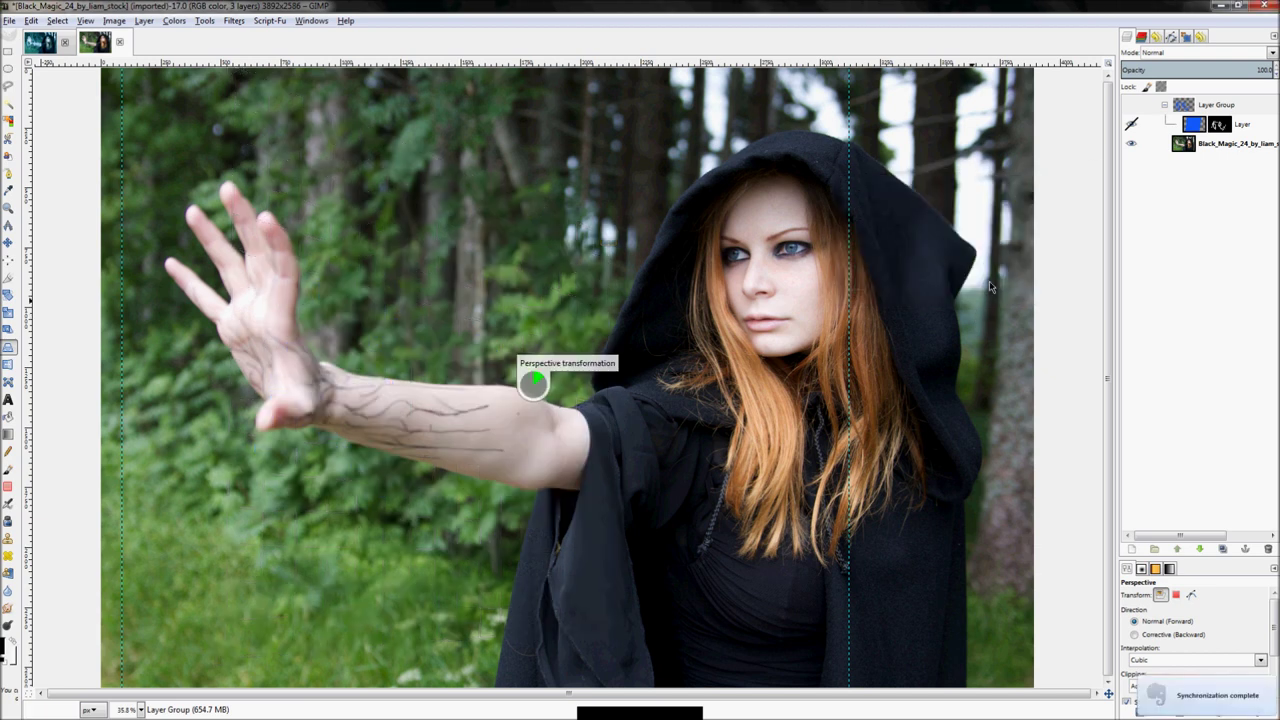
left_click(1133, 104)
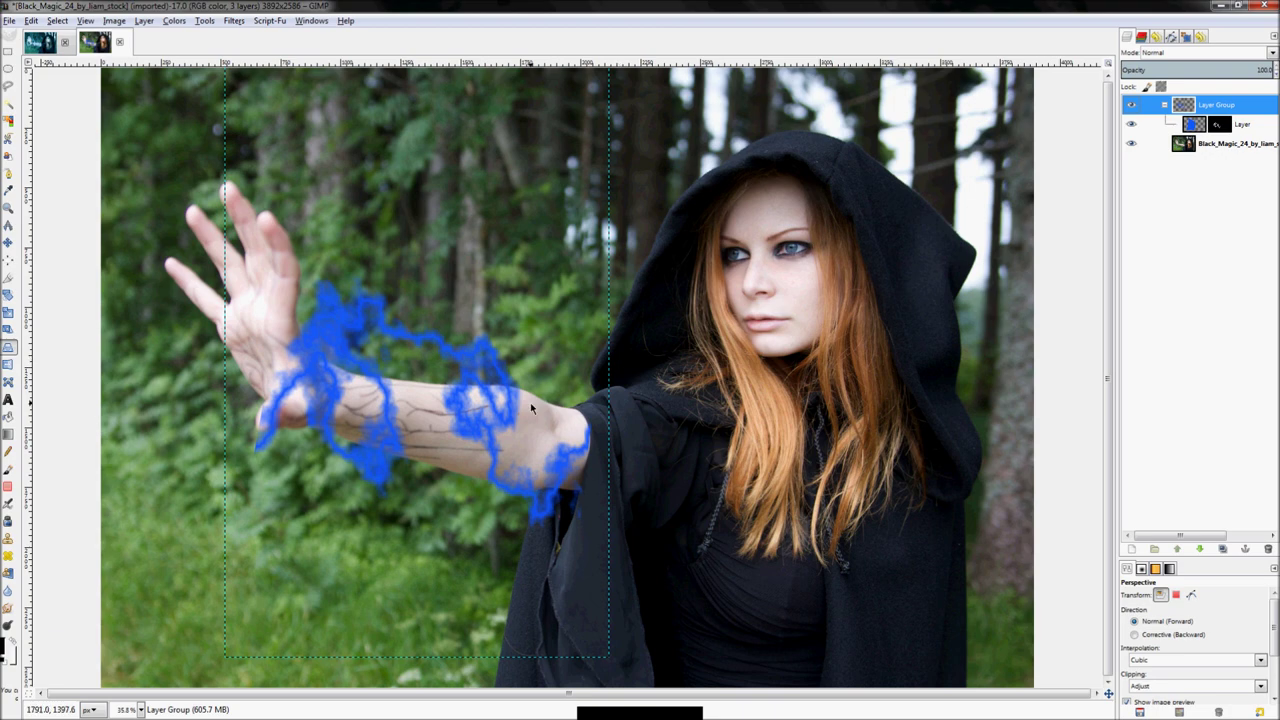
Select the lightning layer's mask and set the Paintbrush size to 97.95
scroll(520, 400, "up", 2)
scroll(399, 428, "up", 1)
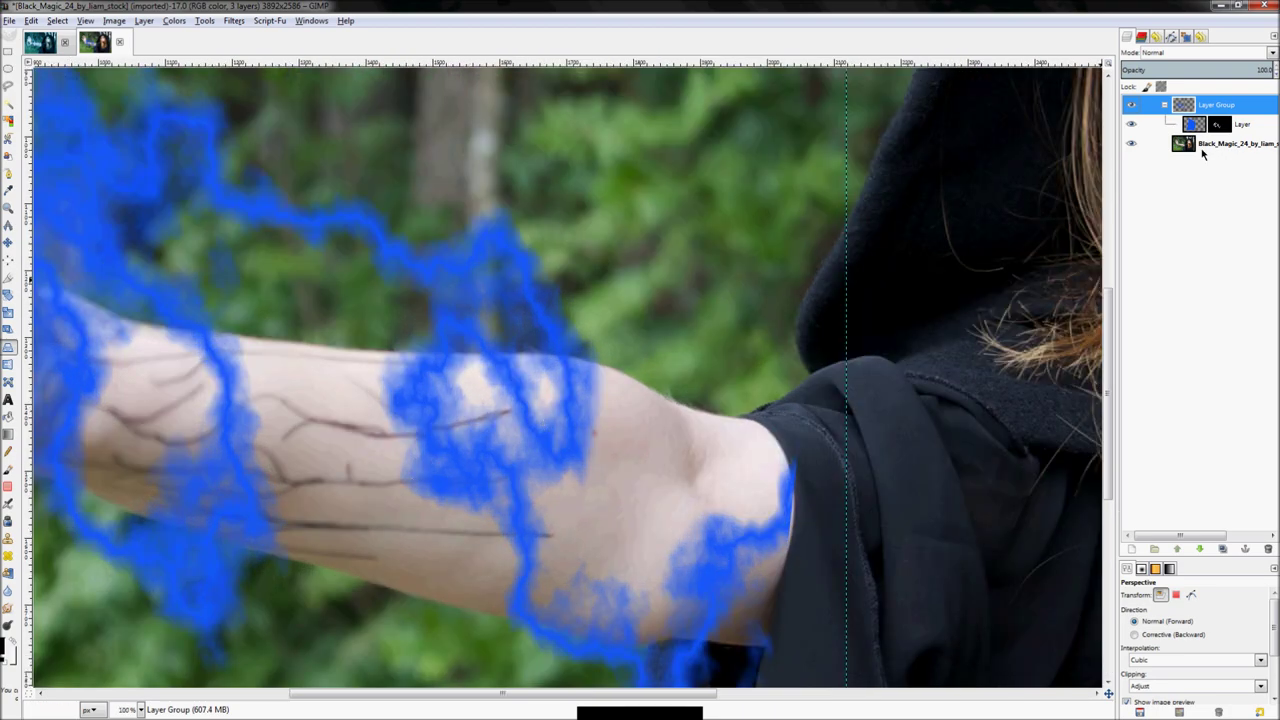
left_click(1218, 123)
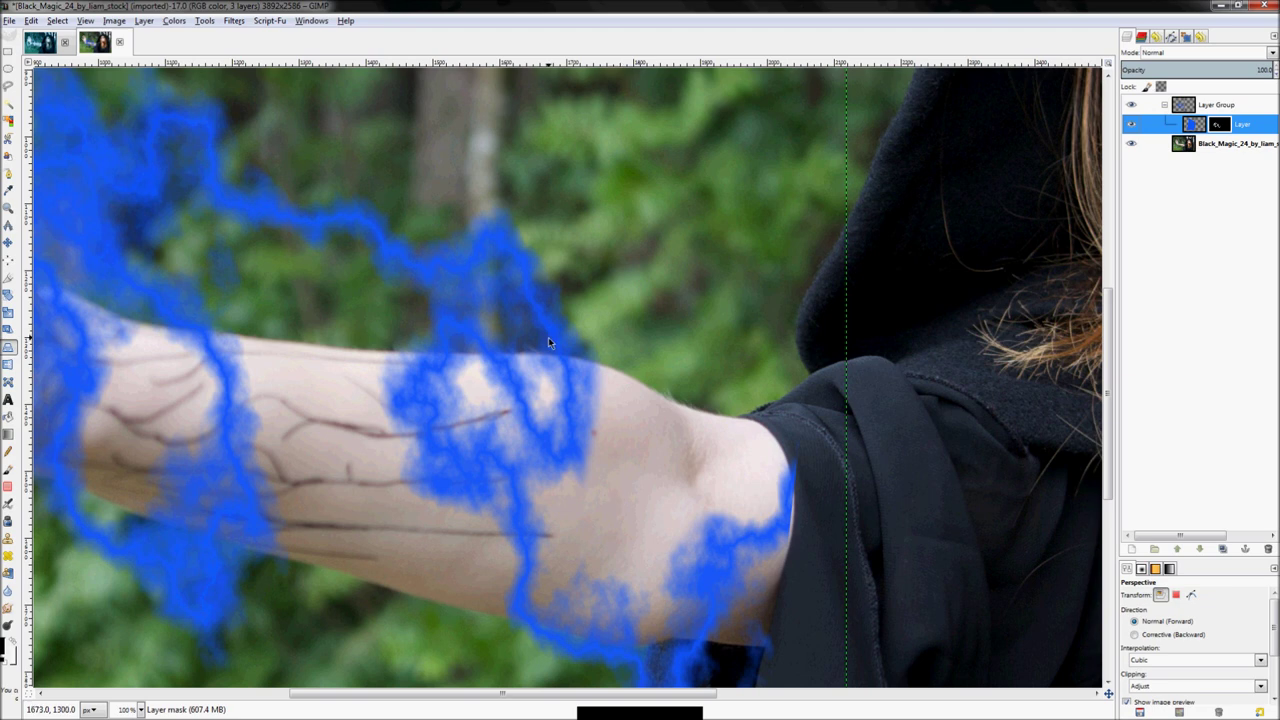
key("p")
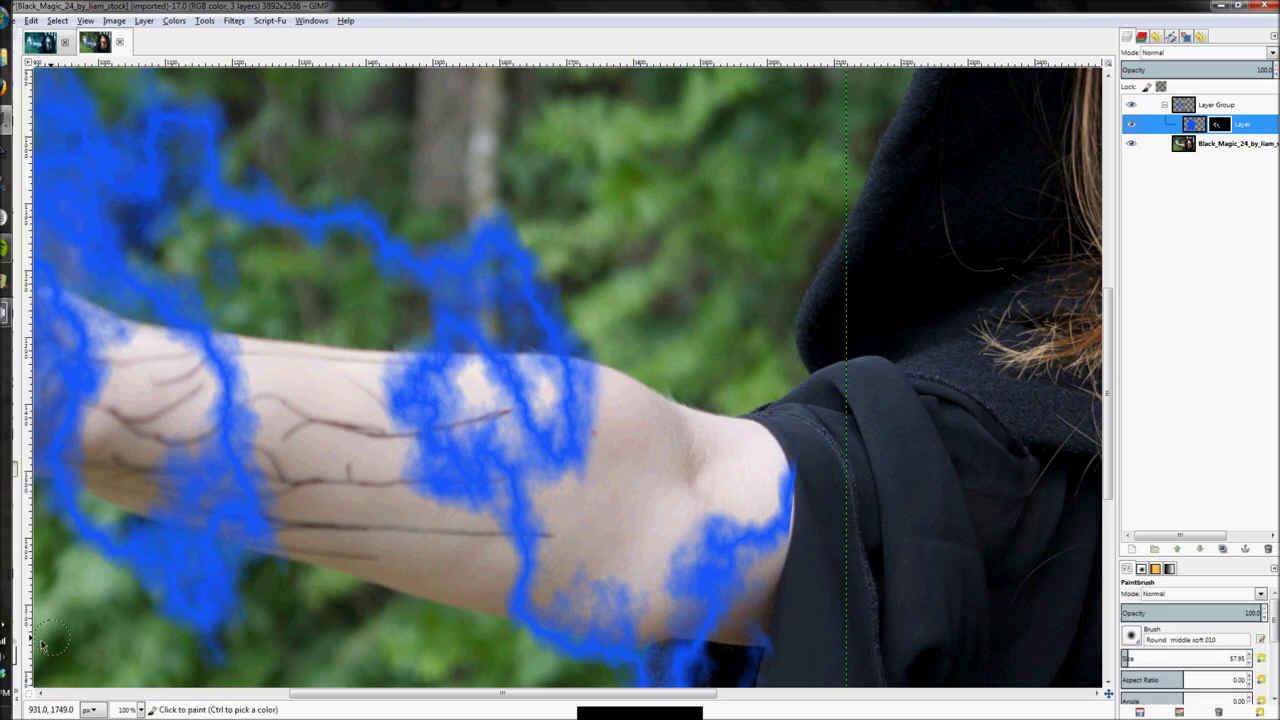
key("bracketright")
key("bracketright")
key("bracketright")
key("bracketright")
key("bracketright")
key("bracketright")
key("bracketright")
key("bracketright")
key("bracketright")
key("bracketright")
key("bracketright")
key("bracketright")
key("bracketright")
key("bracketright")
key("bracketright")
key("bracketright")
key("bracketright")
key("bracketright")
key("bracketright")
key("bracketright")
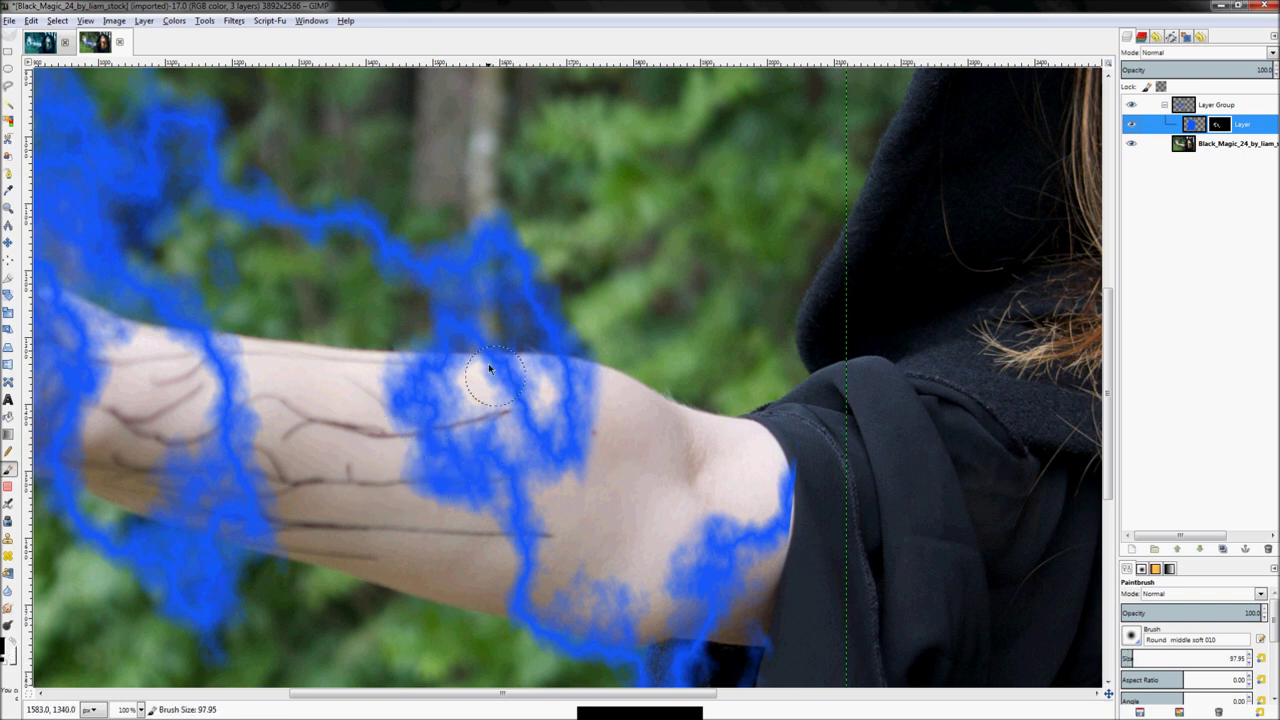
scroll(300, 320, "up", 4)
scroll(281, 361, "down", 6)
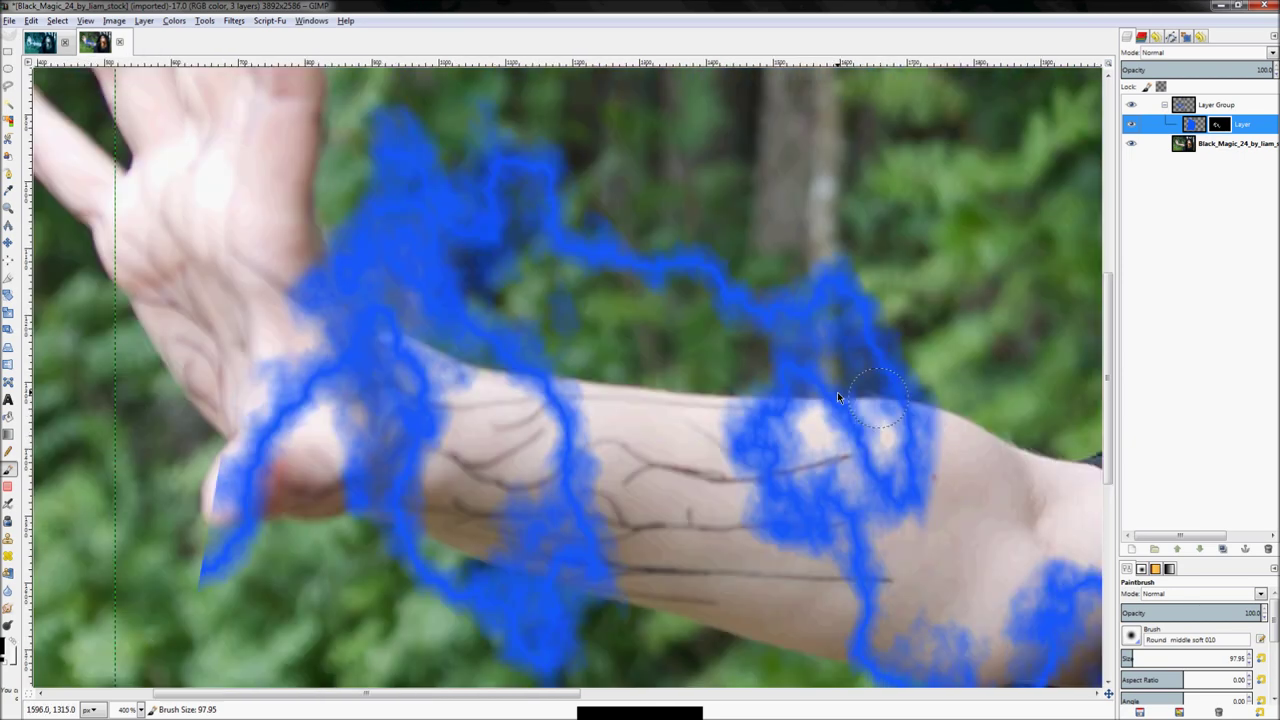
scroll(505, 135, "up", 4)
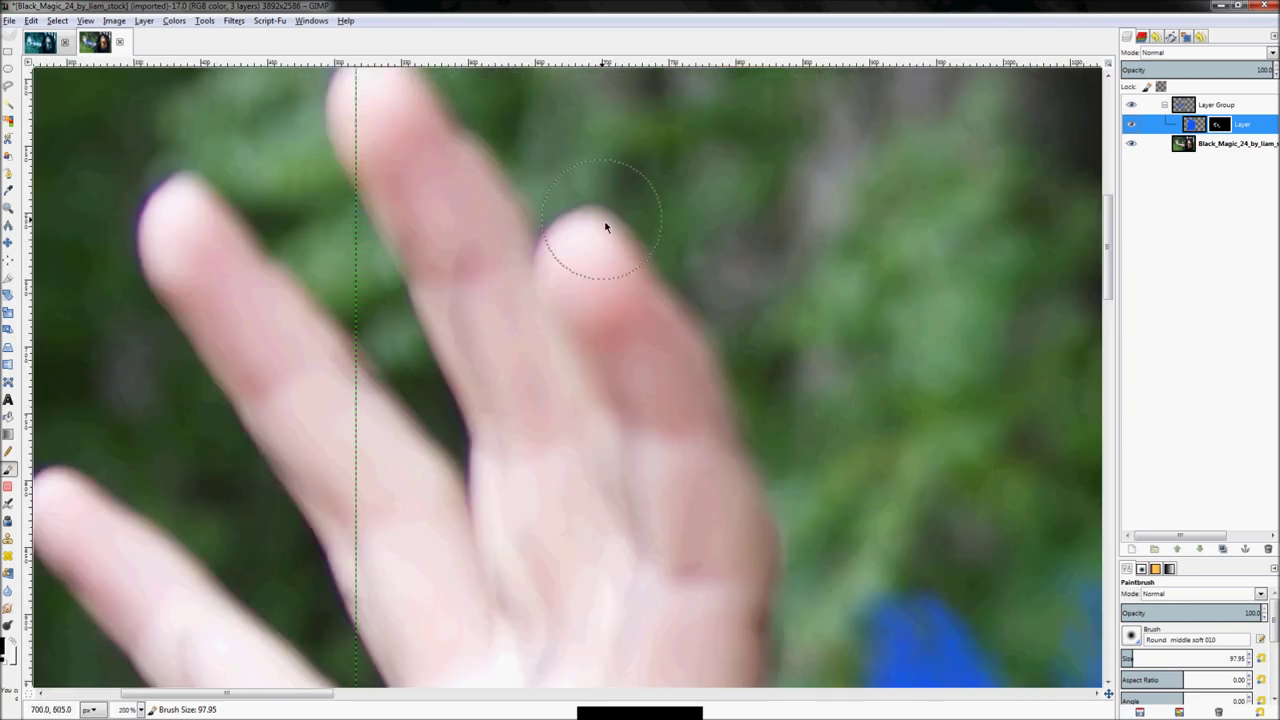
scroll(321, 269, "down", 4)
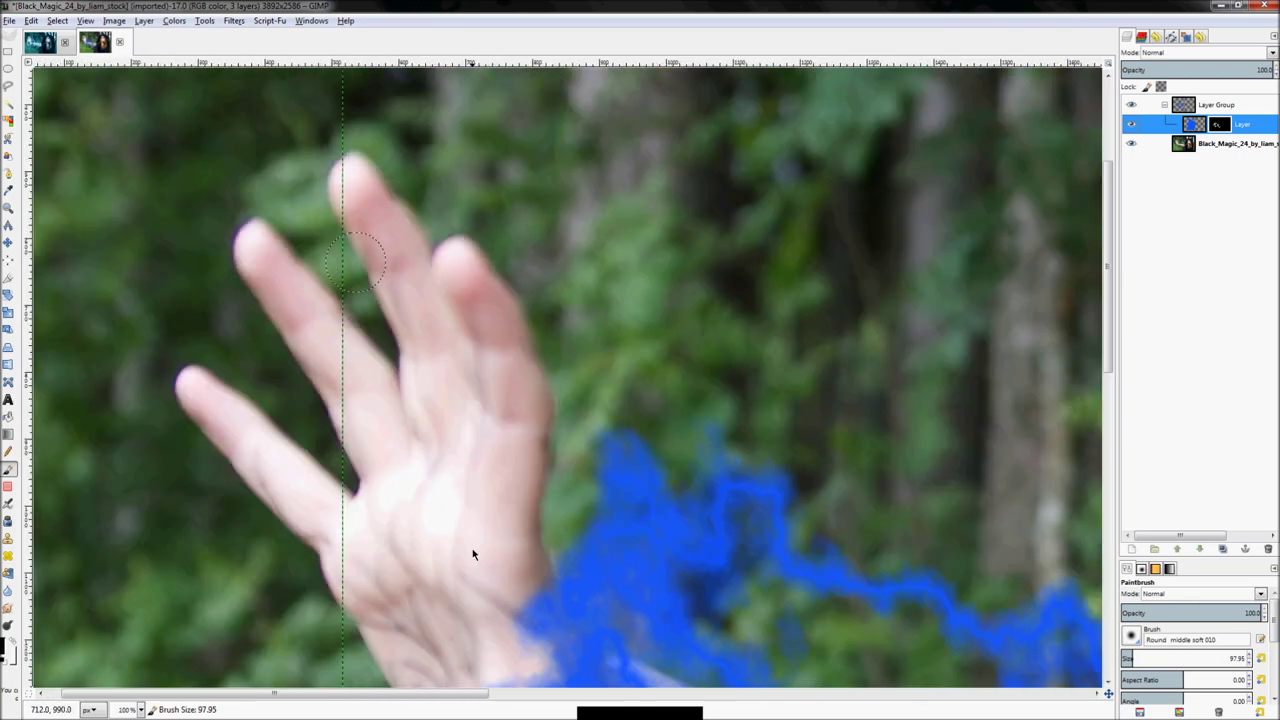
scroll(965, 685, "up", 3)
scroll(958, 681, "down", 4)
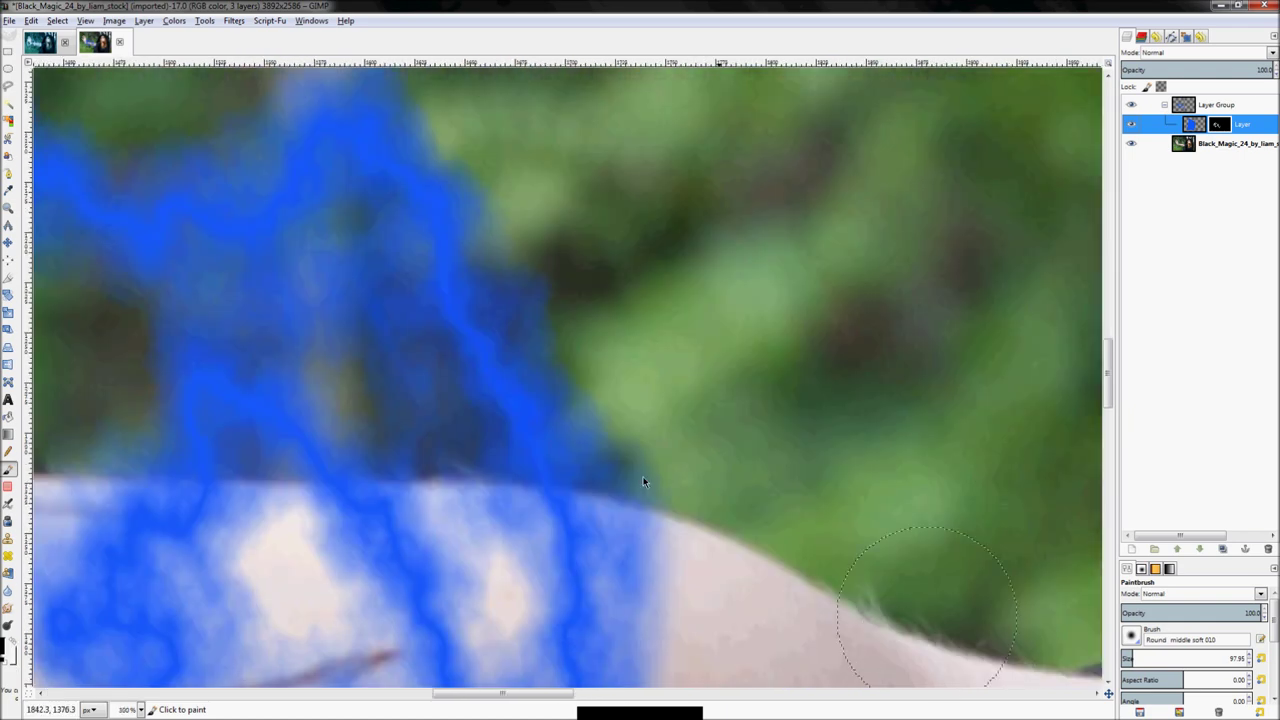
Set the brush size to 107.95 and mask out the middle lightning loop where it crosses the front of the forearm
key("z")
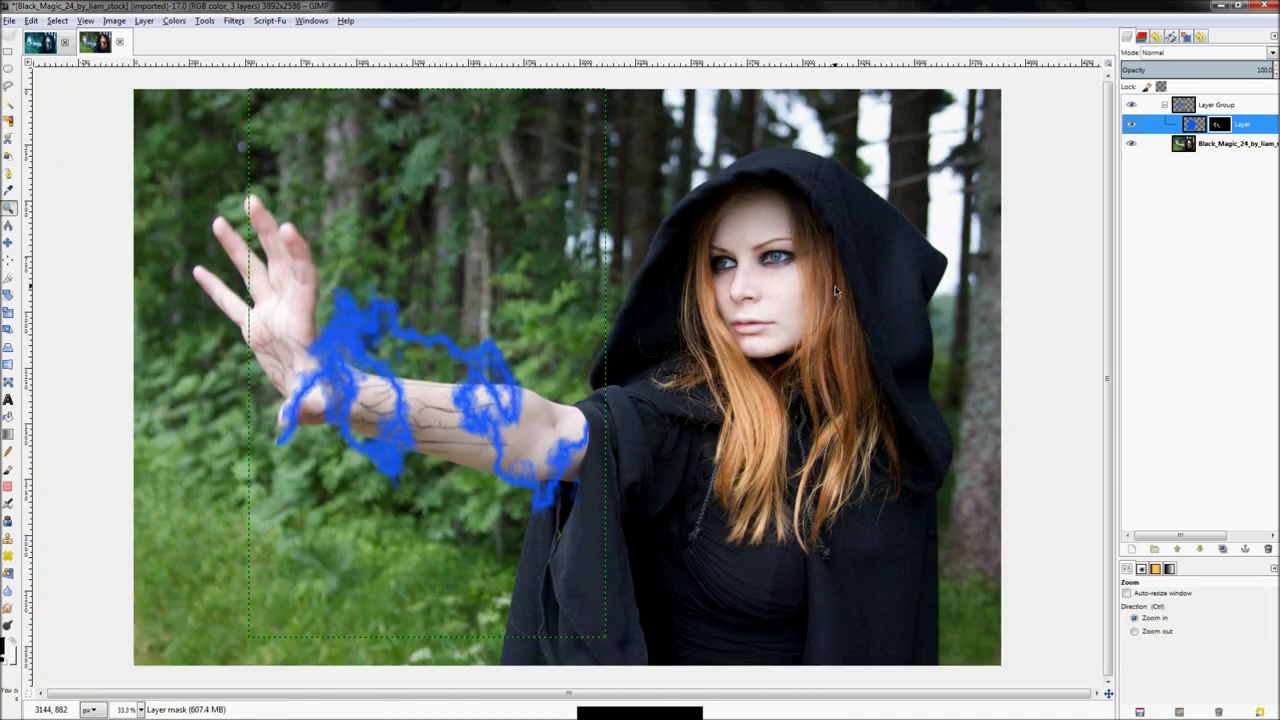
scroll(836, 291, "up", 1)
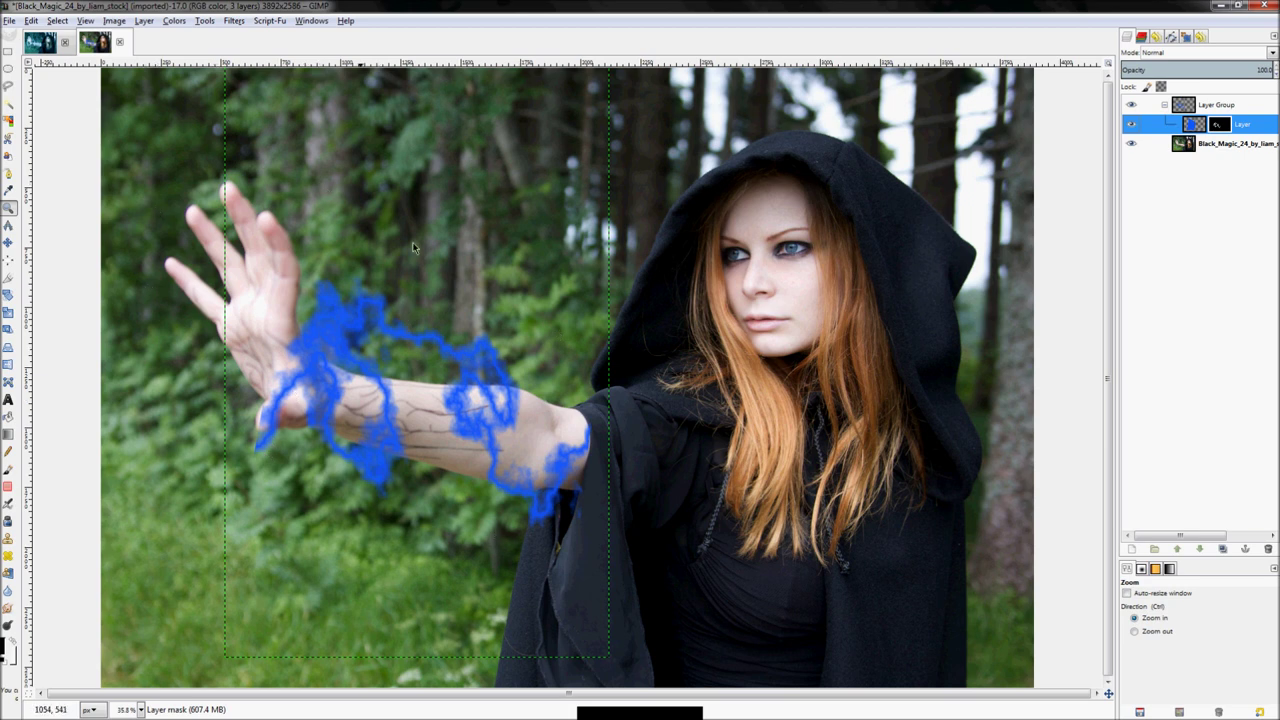
mouse_move(371, 320)
left_mouse_down()
mouse_move(575, 525)
mouse_move(583, 514)
left_mouse_up()
key("p")
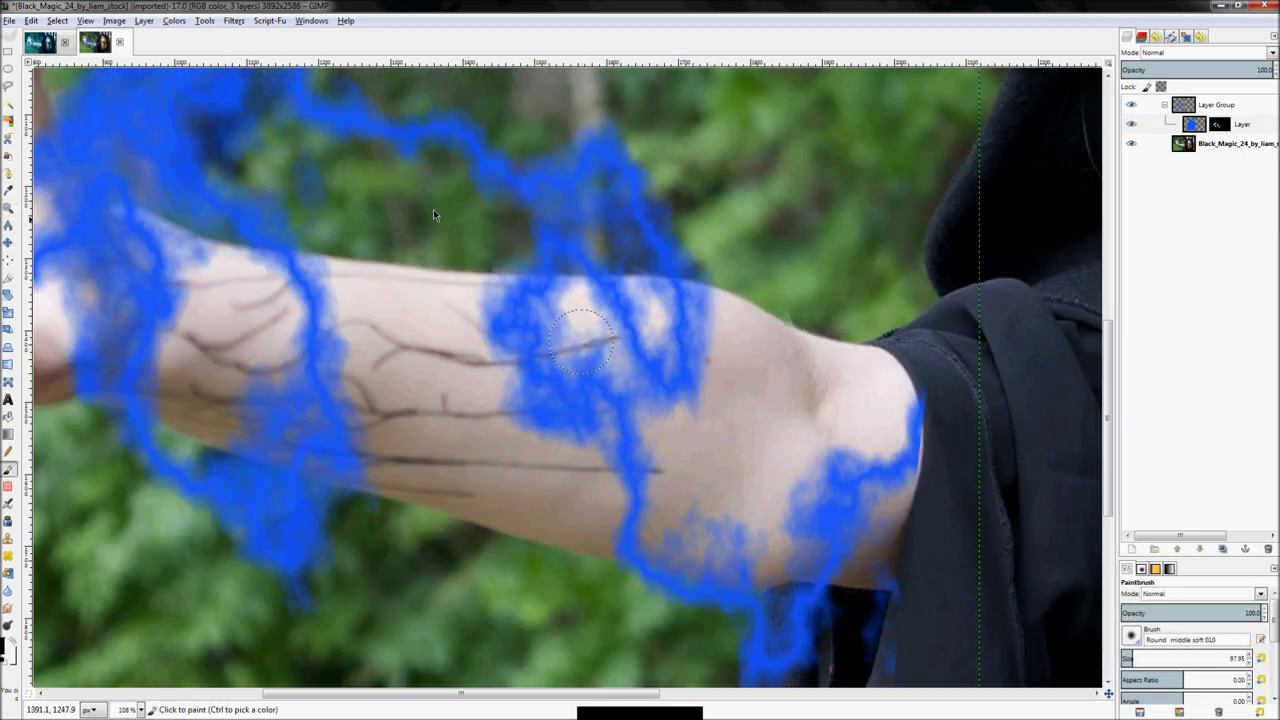
scroll(528, 354, "up", 2)
key("bracketright")
mouse_move(631, 506)
left_mouse_down()
mouse_move(598, 508)
mouse_move(643, 546)
mouse_move(712, 551)
mouse_move(876, 439)
mouse_move(795, 406)
mouse_move(744, 429)
mouse_move(884, 501)
mouse_move(690, 395)
mouse_move(595, 372)
mouse_move(468, 429)
mouse_move(593, 430)
mouse_move(481, 385)
mouse_move(509, 335)
mouse_move(482, 326)
mouse_move(530, 319)
mouse_move(486, 322)
mouse_move(617, 329)
mouse_move(590, 316)
mouse_move(604, 316)
mouse_move(836, 344)
mouse_move(735, 364)
mouse_move(872, 376)
mouse_move(907, 372)
mouse_move(909, 357)
mouse_move(870, 331)
mouse_move(909, 337)
mouse_move(815, 331)
mouse_move(912, 348)
mouse_move(839, 309)
mouse_move(900, 327)
mouse_move(520, 309)
left_mouse_up()
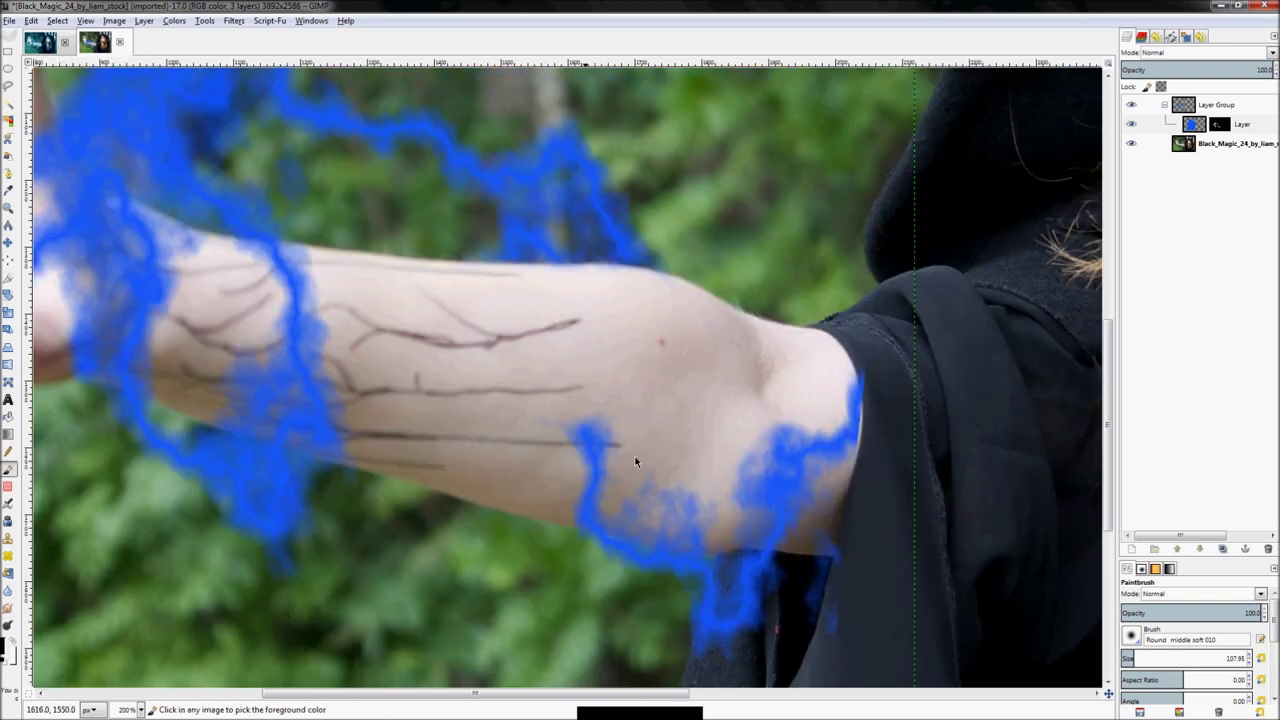
Mask out the remaining bolt and wisps running down the forearm toward its lower edge near the elbow
scroll(635, 462, "up", 2)
mouse_move(576, 382)
left_mouse_down()
mouse_move(491, 369)
mouse_move(515, 440)
mouse_move(669, 498)
left_mouse_up()
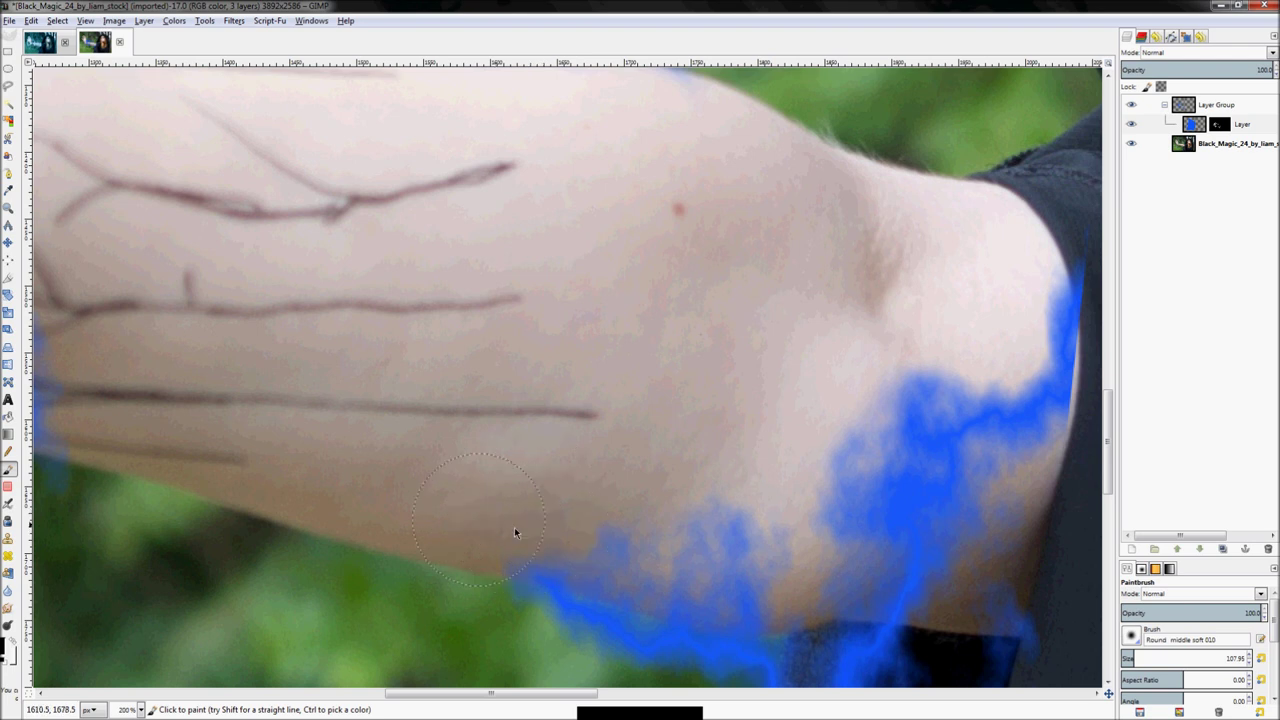
mouse_move(670, 570)
left_mouse_down()
mouse_move(716, 591)
mouse_move(665, 585)
mouse_move(758, 603)
mouse_move(722, 519)
mouse_move(734, 585)
mouse_move(656, 513)
left_mouse_up()
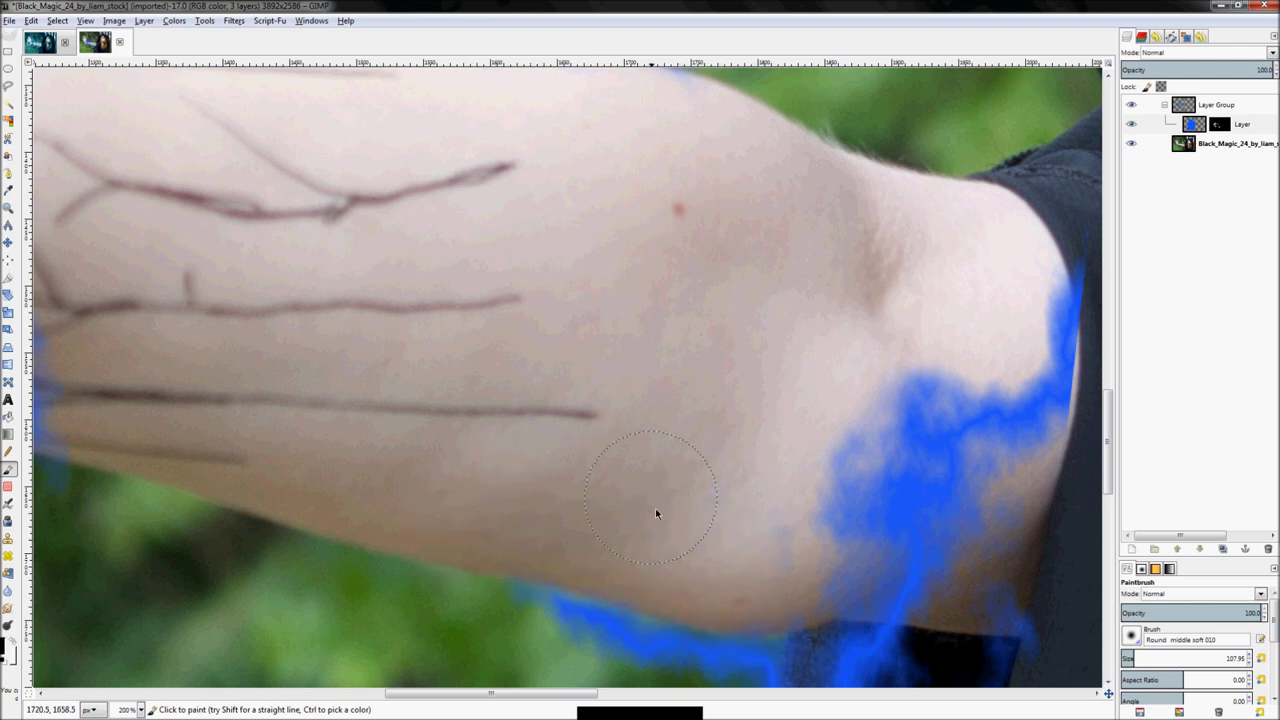
Reduce the brush to 67.95 and mask out the bolt tip and wisps above the forearm's lower edge, keeping the bolt beneath the arm
key("z")
key("1")
key("shift+ctrl+j")
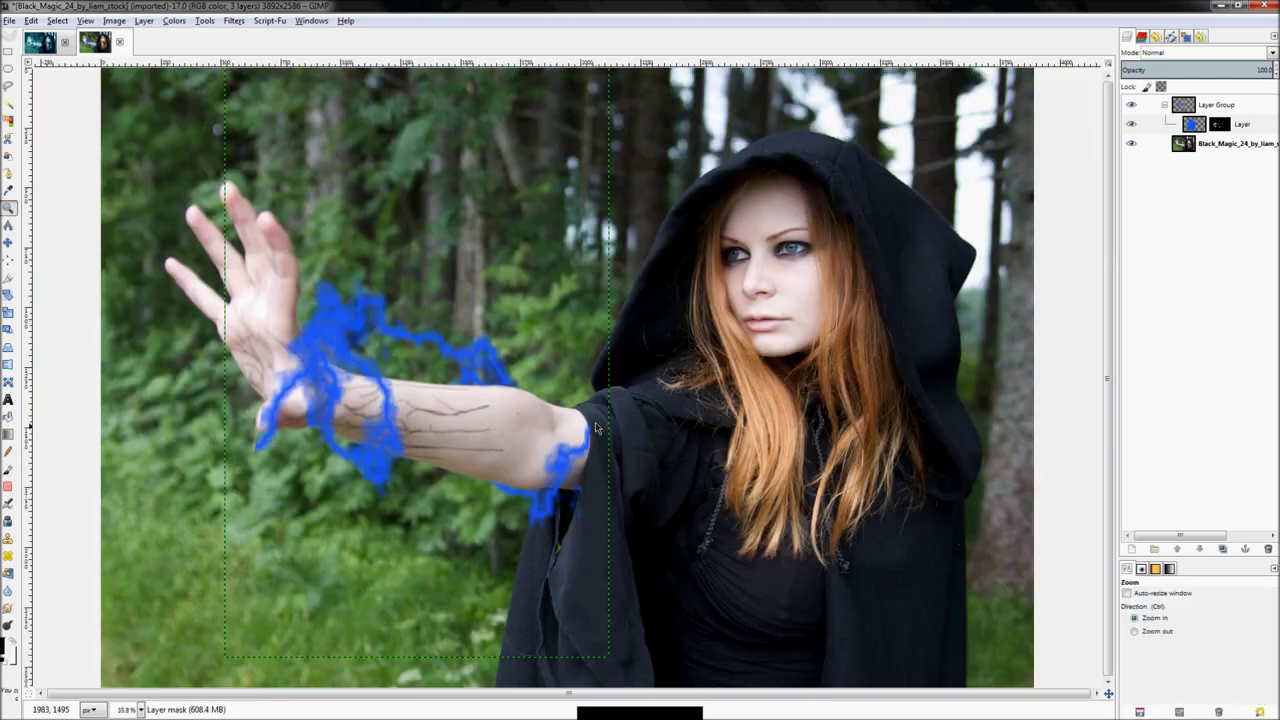
left_click(527, 477)
left_click(552, 391)
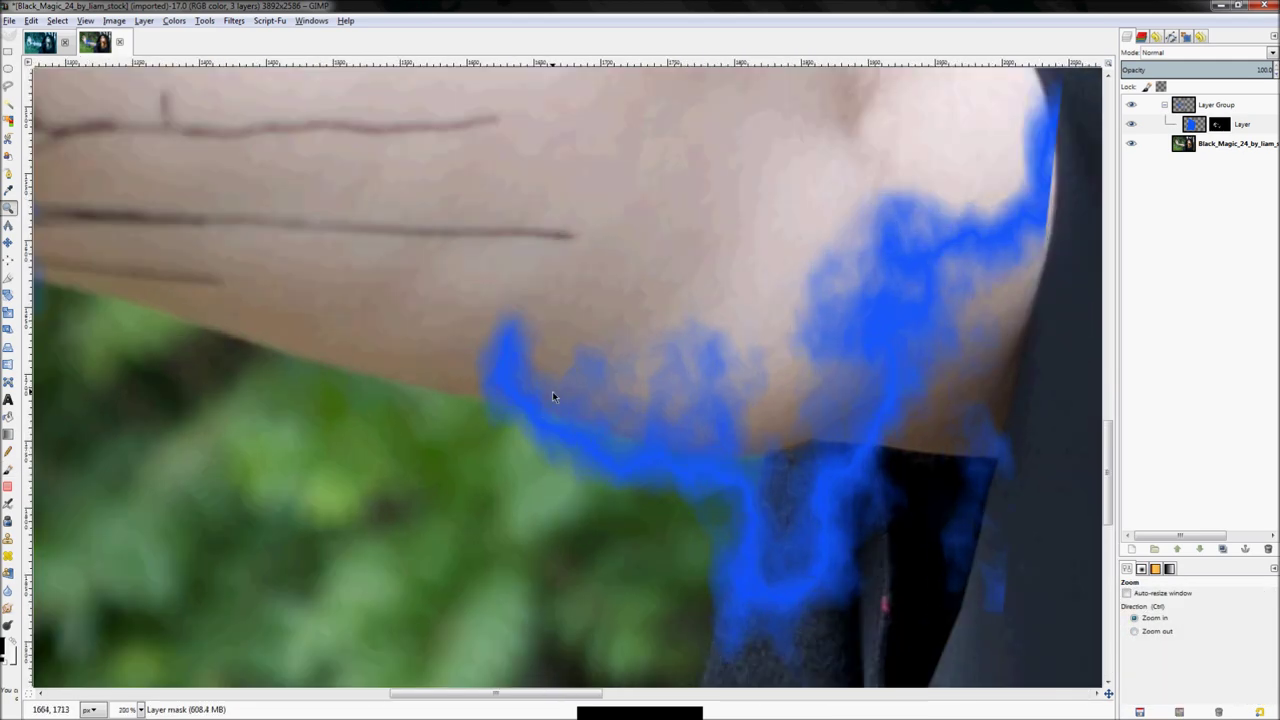
key("p")
key("bracketleft")
mouse_move(647, 343)
left_mouse_down()
mouse_move(714, 347)
mouse_move(663, 314)
mouse_move(751, 366)
mouse_move(677, 404)
mouse_move(584, 373)
mouse_move(700, 379)
mouse_move(492, 368)
left_mouse_up()
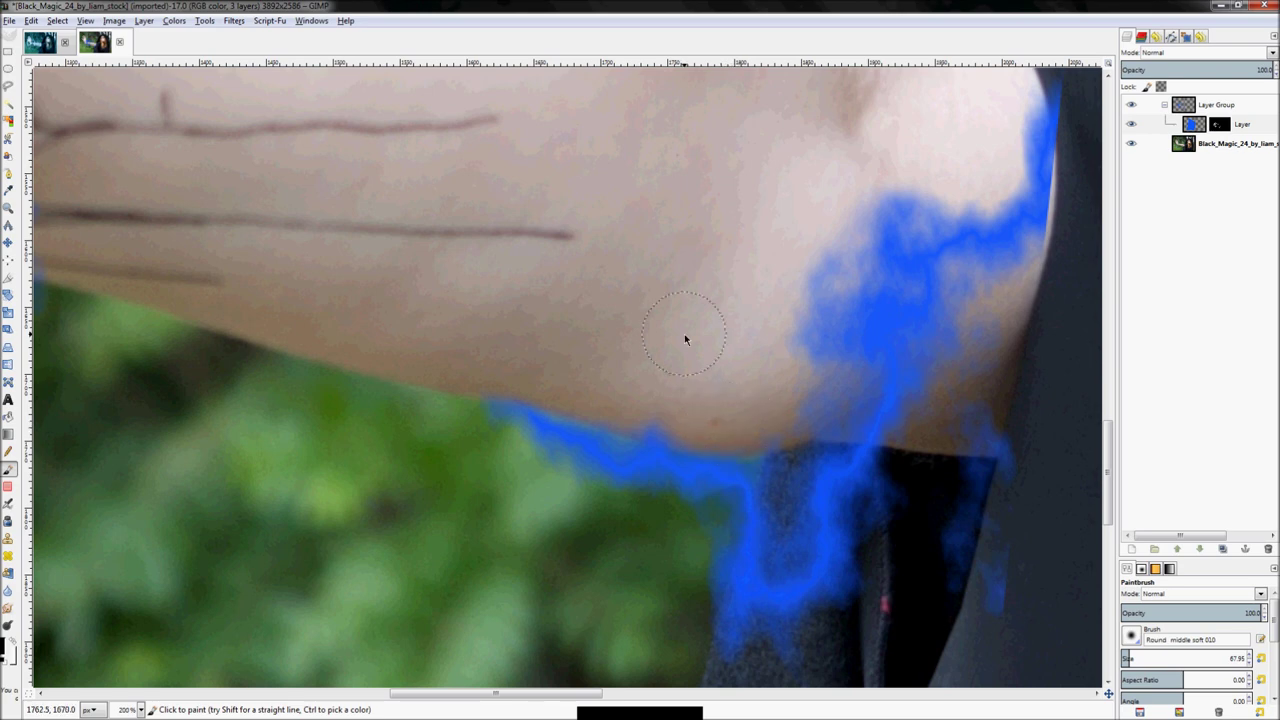
key("z")
key("ctrl+shift+j")
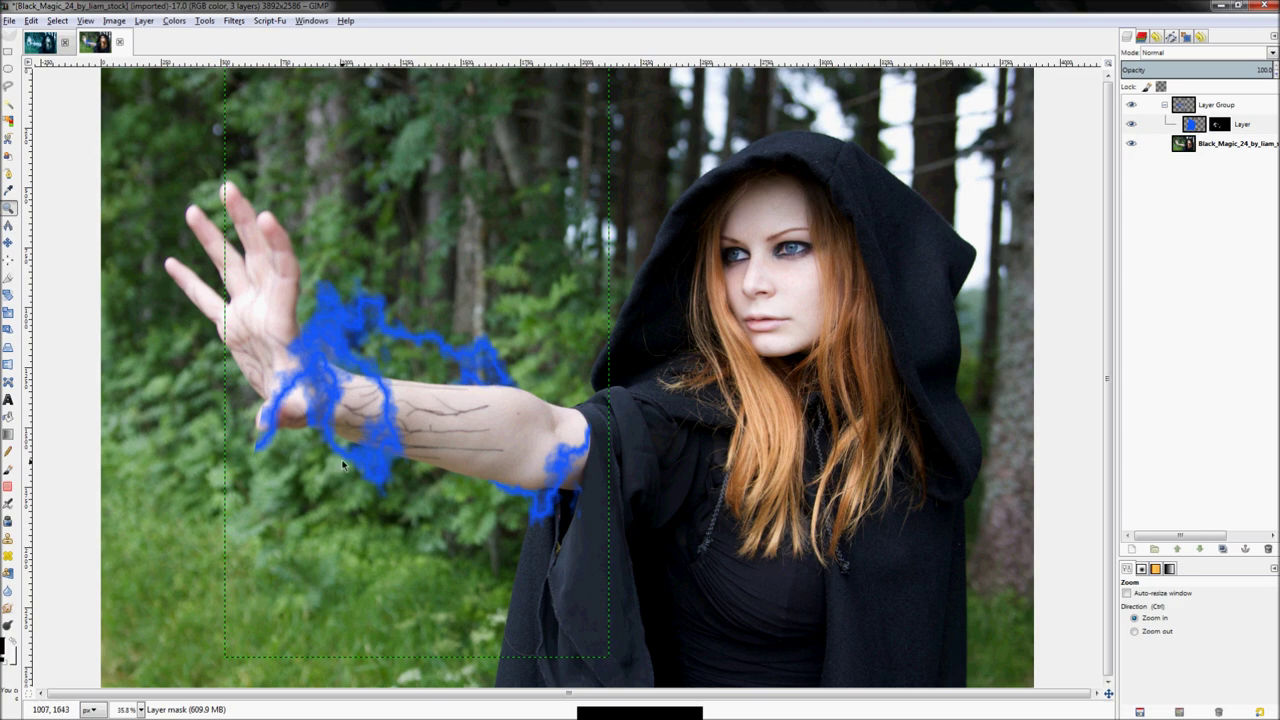
Mask out the lightning branch crossing the front of the wrist beside the thumb base, enlarging the brush from 67.95 to 97.95
scroll(311, 442, "up", 4, "ctrl")
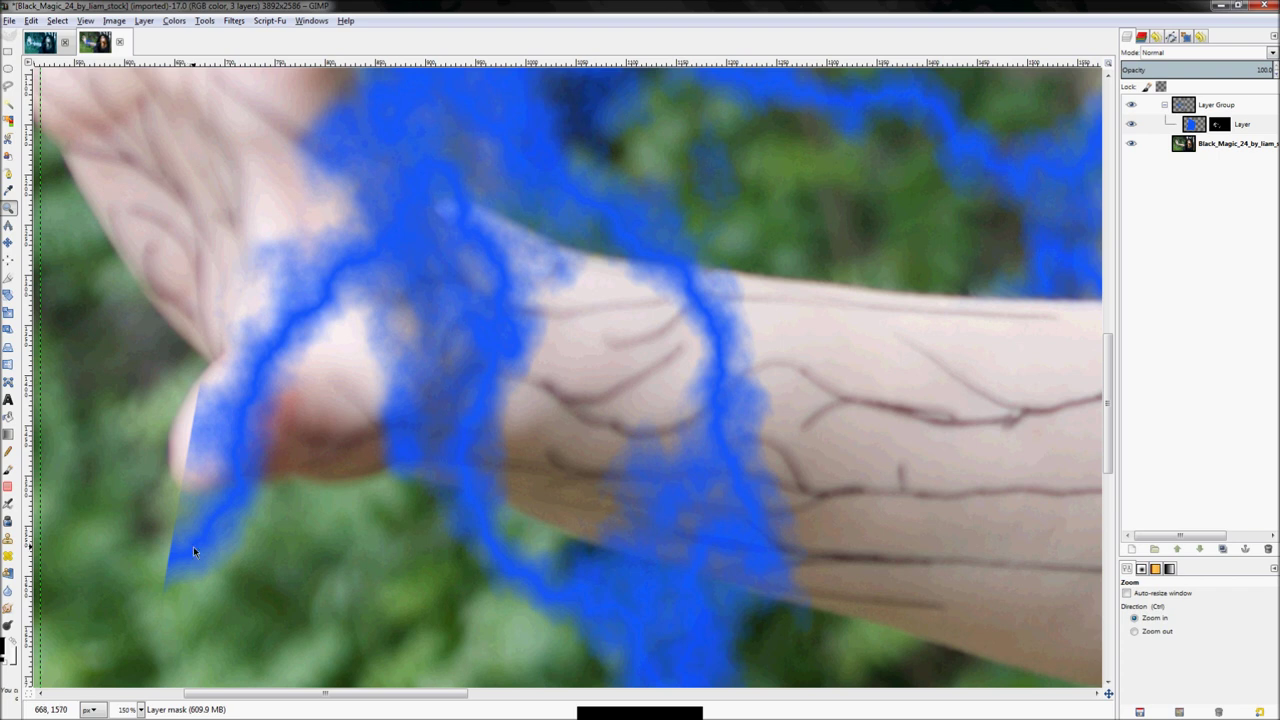
key("p")
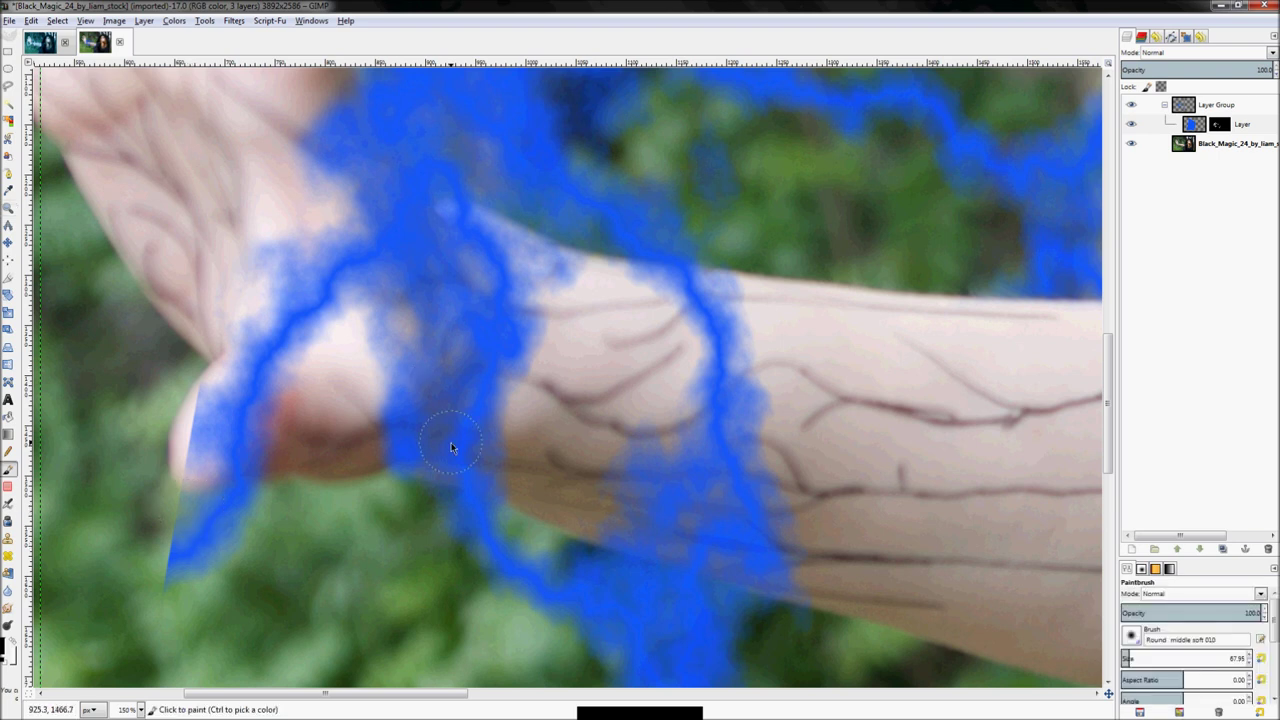
mouse_move(501, 463)
left_mouse_down()
mouse_move(458, 459)
mouse_move(507, 488)
mouse_move(376, 435)
mouse_move(473, 455)
mouse_move(406, 378)
mouse_move(469, 400)
left_mouse_up()
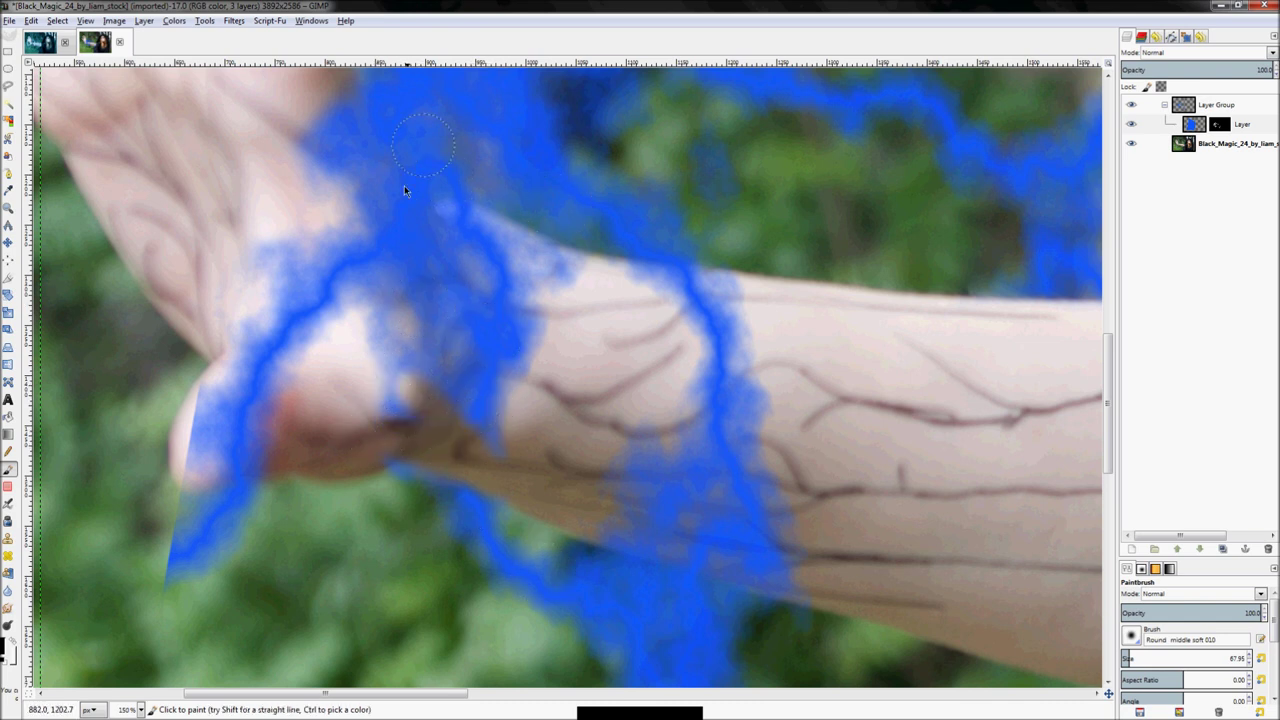
left_click_drag(498, 390, 508, 329)
key("bracketright")
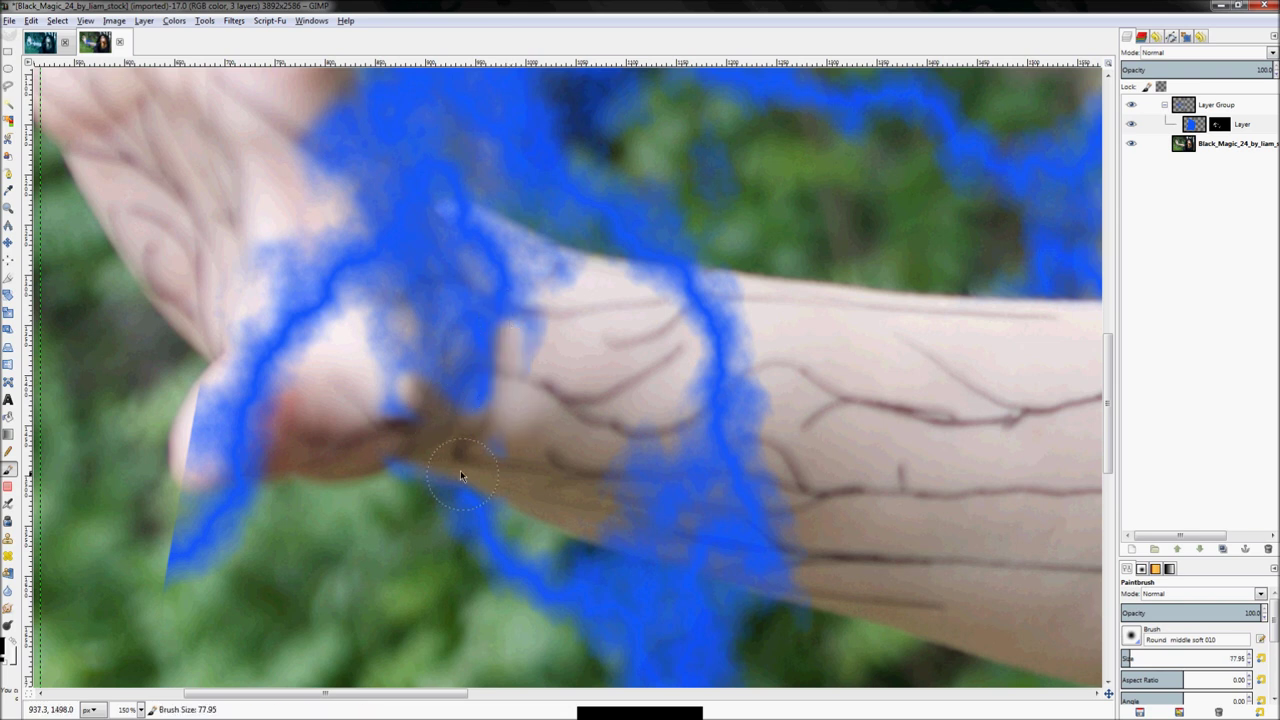
mouse_move(455, 420)
left_mouse_down()
mouse_move(415, 401)
mouse_move(397, 333)
mouse_move(393, 368)
mouse_move(390, 426)
mouse_move(471, 366)
mouse_move(470, 345)
mouse_move(484, 397)
mouse_move(523, 339)
mouse_move(468, 246)
left_mouse_up()
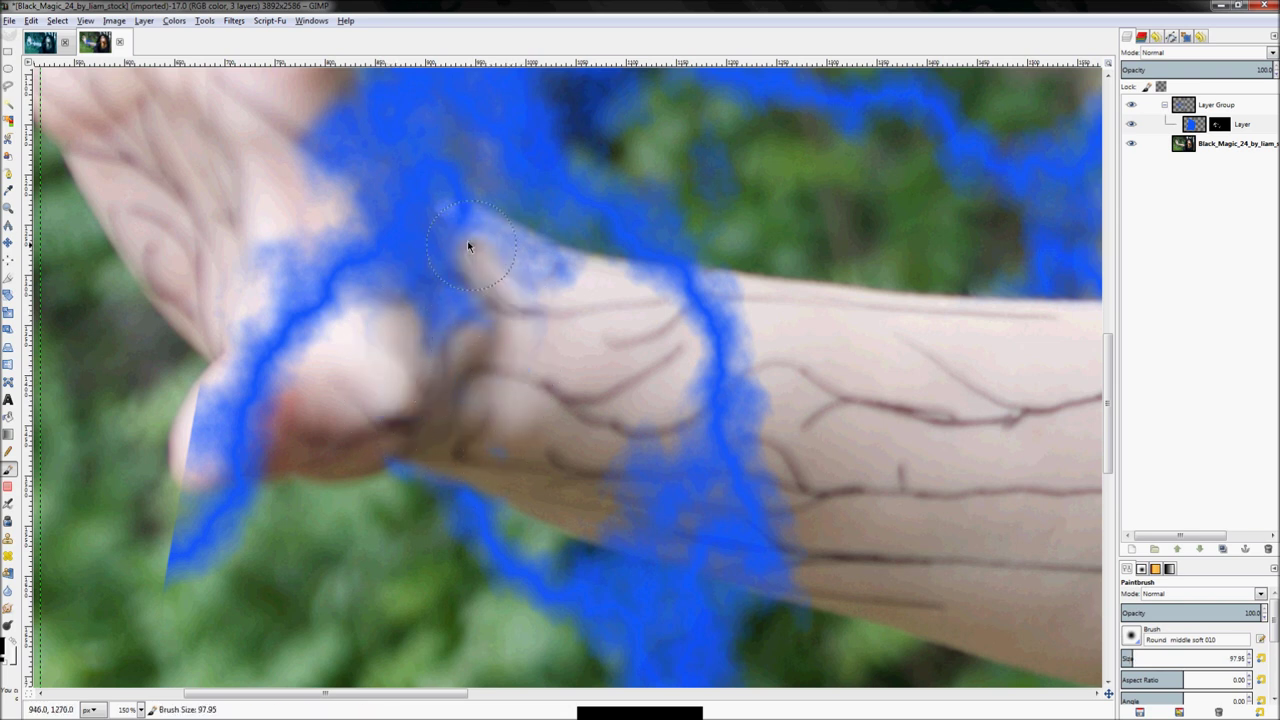
Reduce the brush to 47.95 and mask out the lightning along the wrist's upper edge
key("bracketleft")
key("bracketleft")
key("bracketleft")
scroll(464, 234, "up", 2)
key("bracketleft")
key("bracketleft")
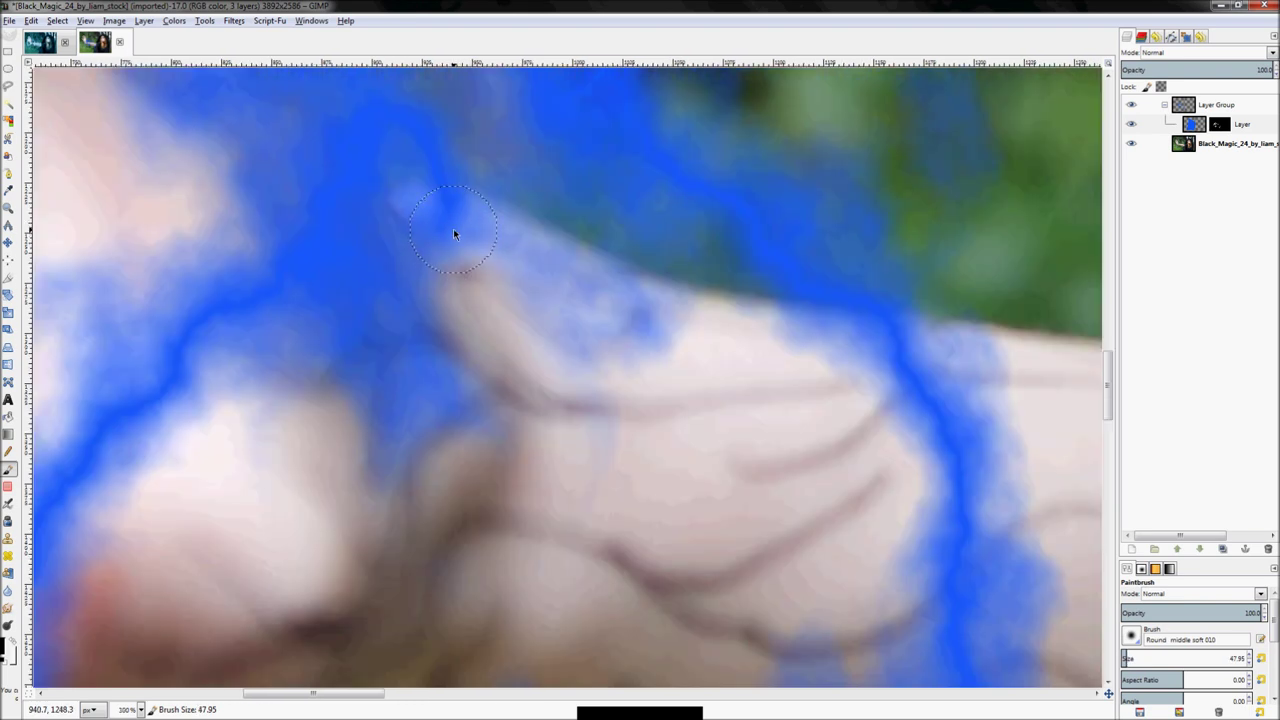
mouse_move(466, 229)
left_mouse_down()
mouse_move(529, 285)
mouse_move(472, 258)
mouse_move(613, 353)
mouse_move(584, 354)
mouse_move(620, 414)
mouse_move(594, 477)
mouse_move(670, 361)
mouse_move(621, 308)
mouse_move(695, 336)
mouse_move(570, 298)
mouse_move(446, 233)
left_mouse_up()
Enlarge the brush to 87.95 and mask out the remaining glow on the inner wrist above the thumb base
key("bracketright")
mouse_move(500, 365)
left_mouse_down()
mouse_move(461, 428)
mouse_move(383, 486)
mouse_move(452, 373)
mouse_move(385, 458)
mouse_move(461, 347)
mouse_move(379, 423)
mouse_move(366, 334)
left_mouse_up()
key("bracketright")
key("bracketright")
key("bracketright")
left_click_drag(437, 309, 388, 400)
scroll(387, 396, "down", 4)
key("z")
key("ctrl+shift+j")
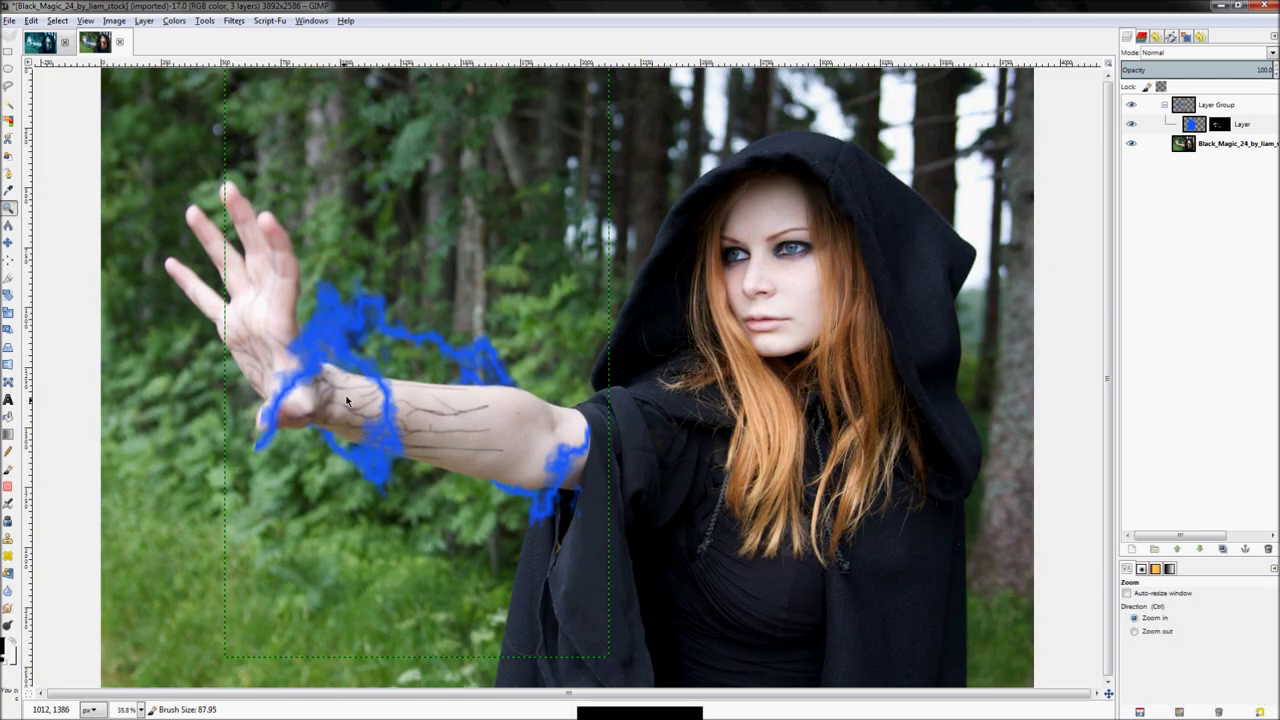
Display the lightning layer's mask to check it for leftover gray patches, and restore the normal image view
key("1")
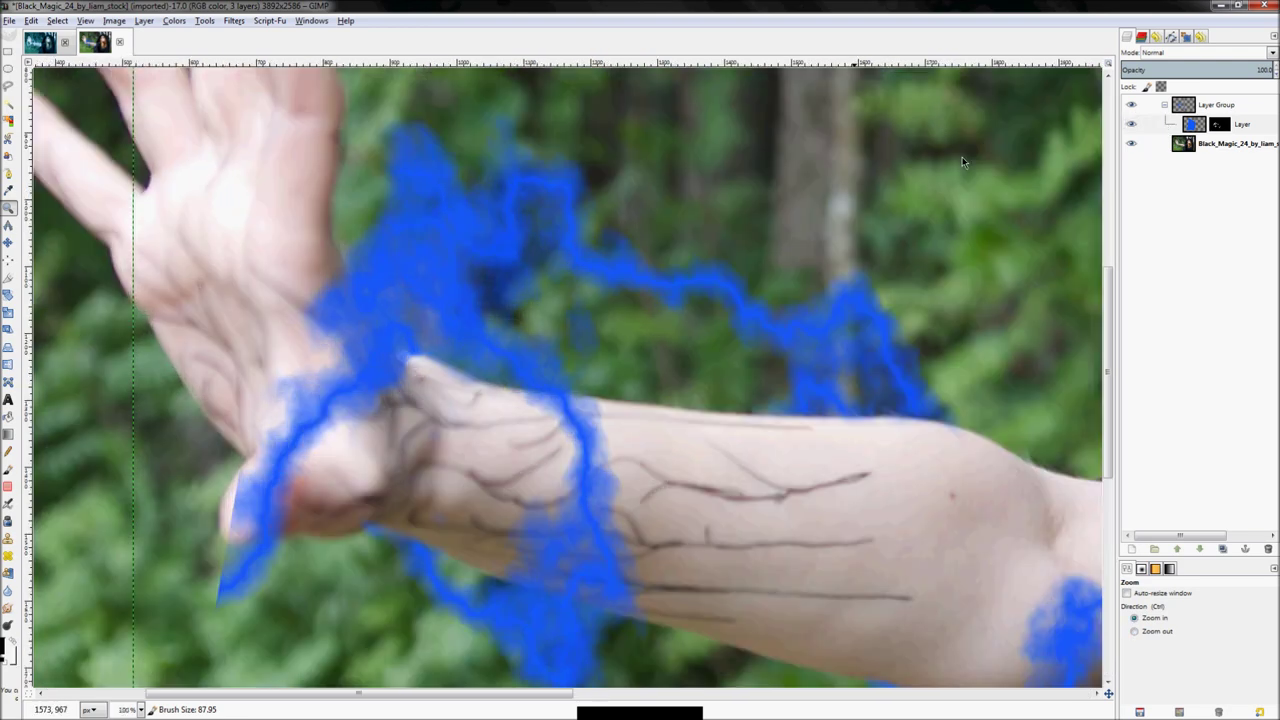
right_click(1219, 124)
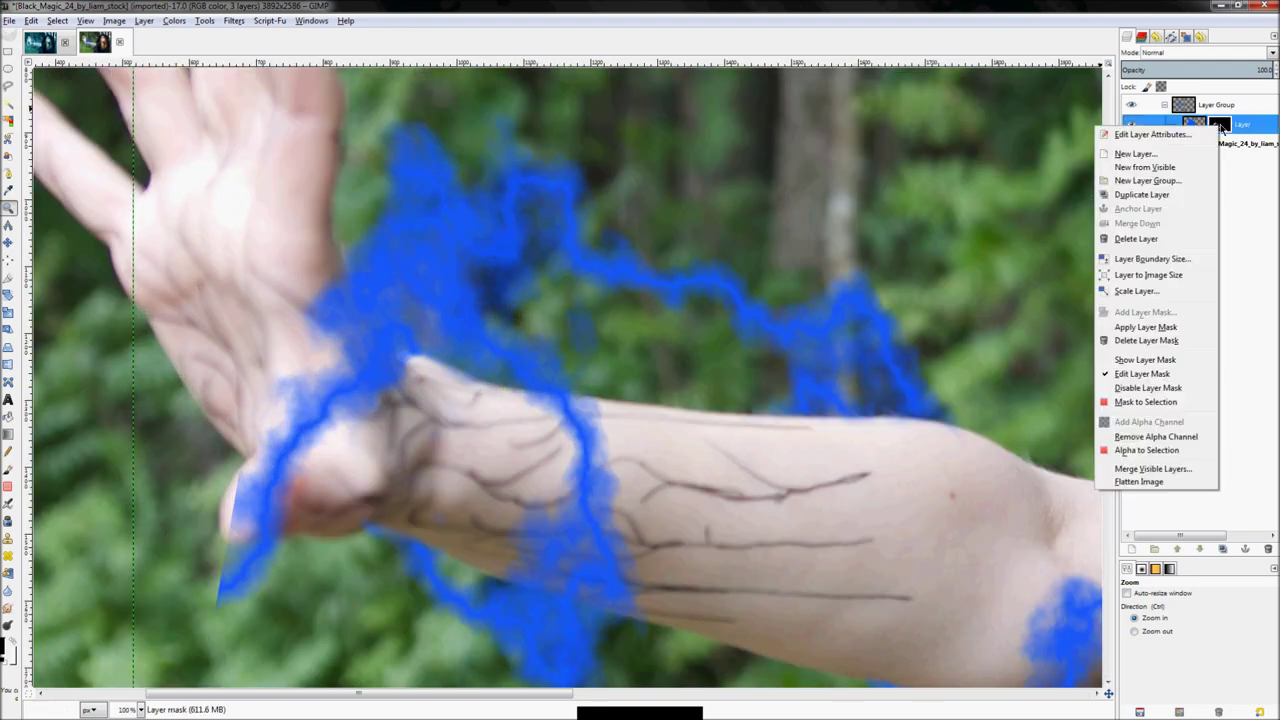
left_click(1150, 359)
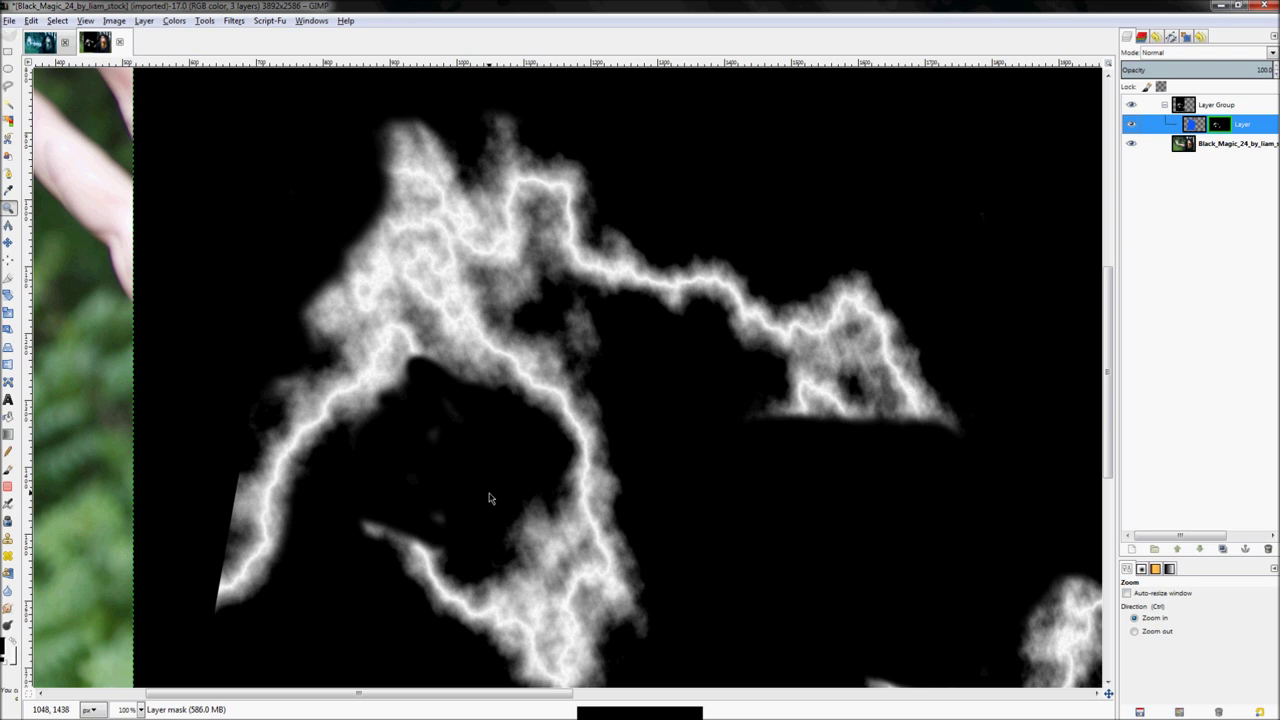
key("shift+2")
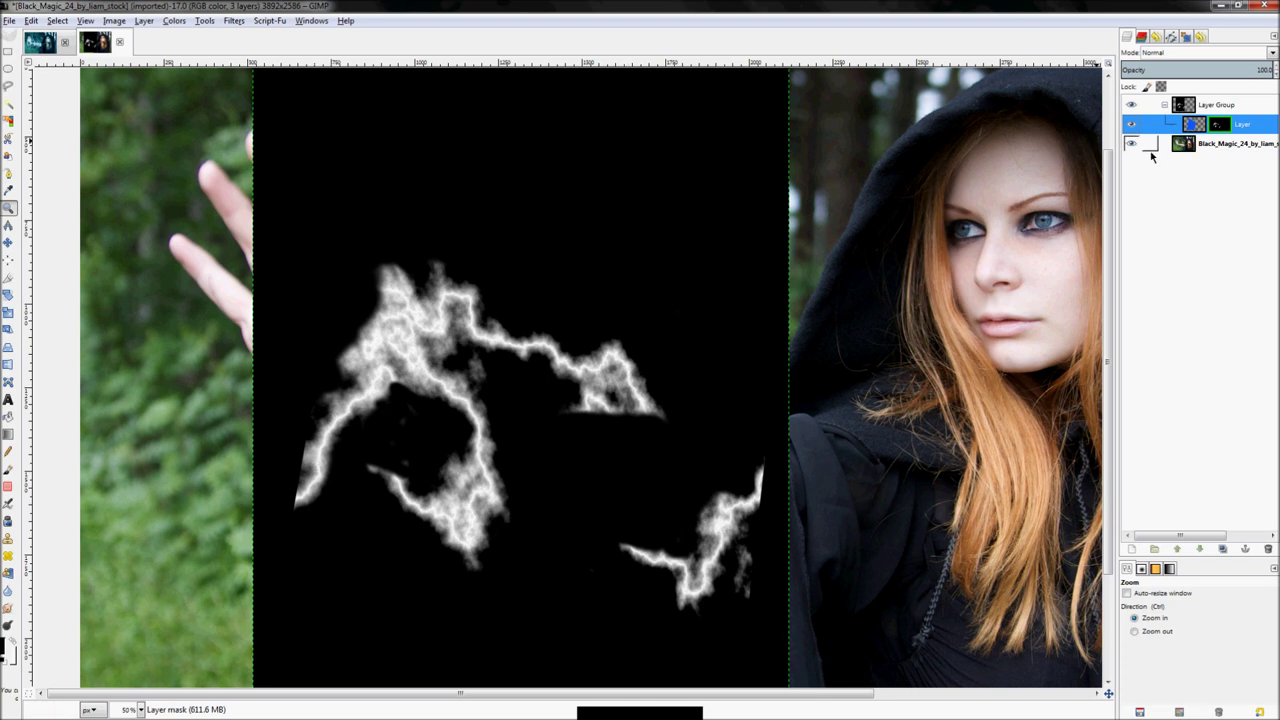
right_click(1222, 125)
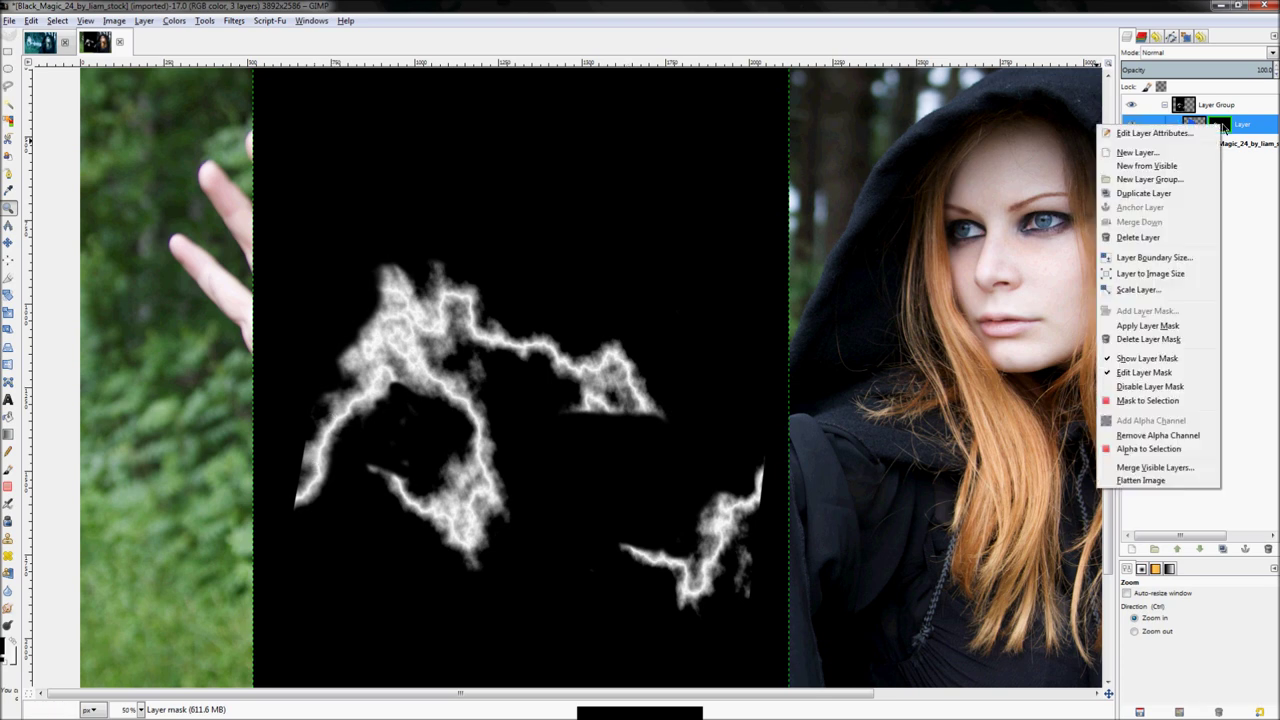
left_click(1130, 359)
Mask out the faint leftover lightning specks on the inner wrist
left_click(370, 461)
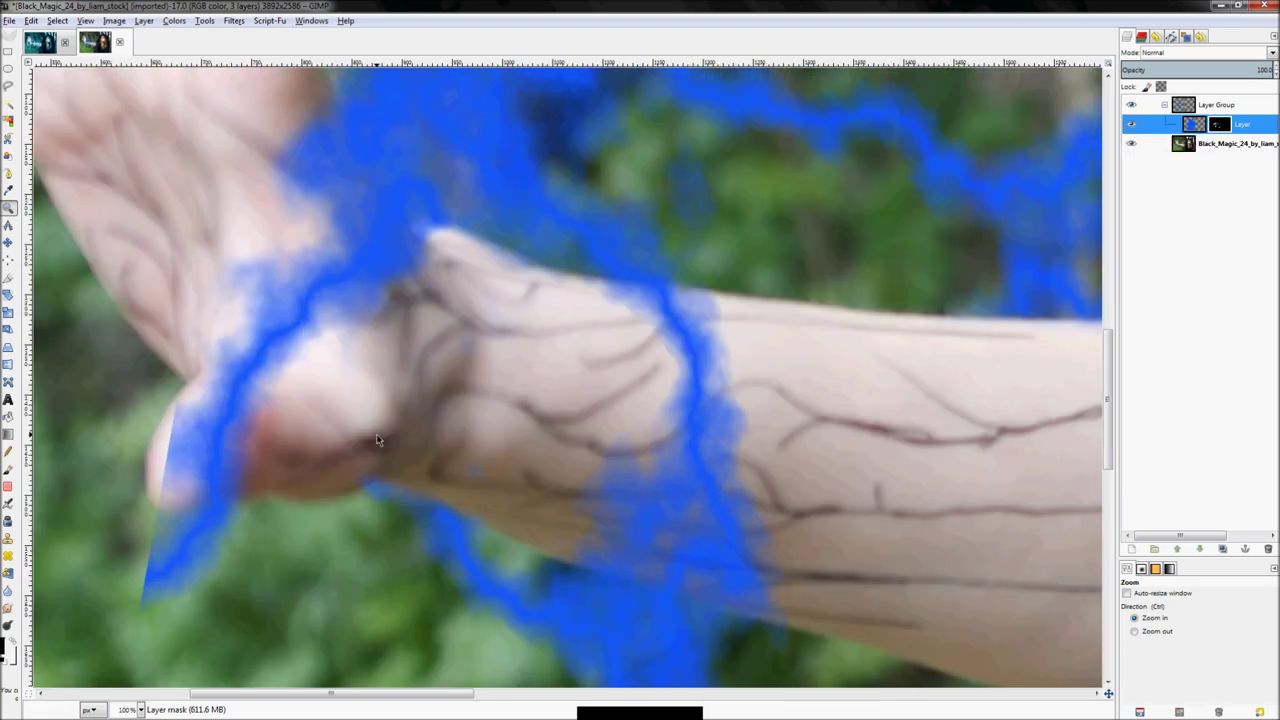
left_click(378, 440)
key("p")
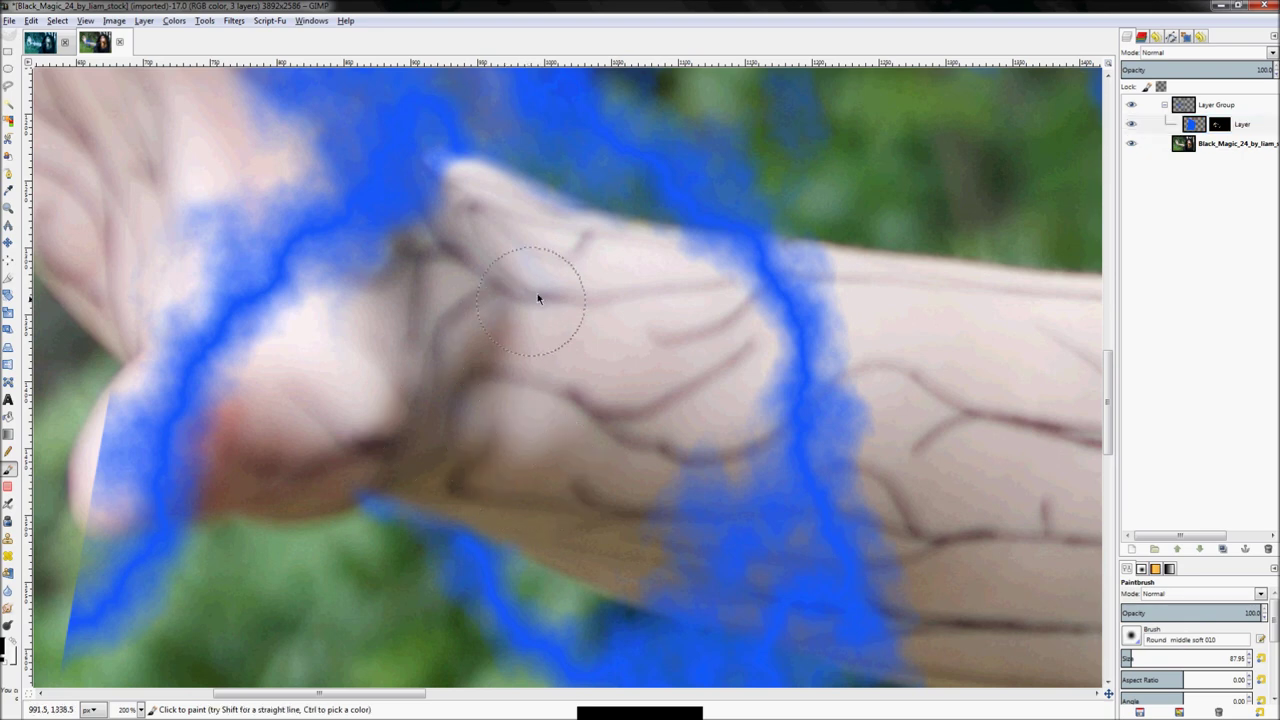
key("z")
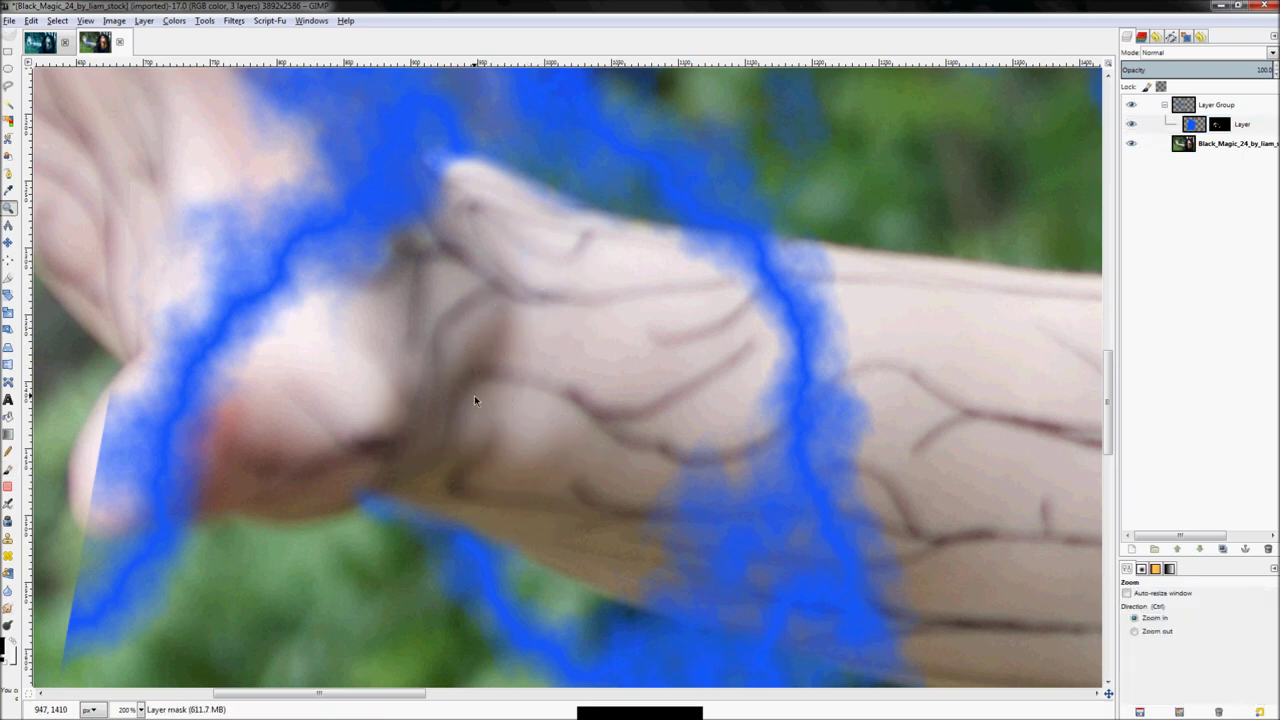
key("shift+ctrl+j")
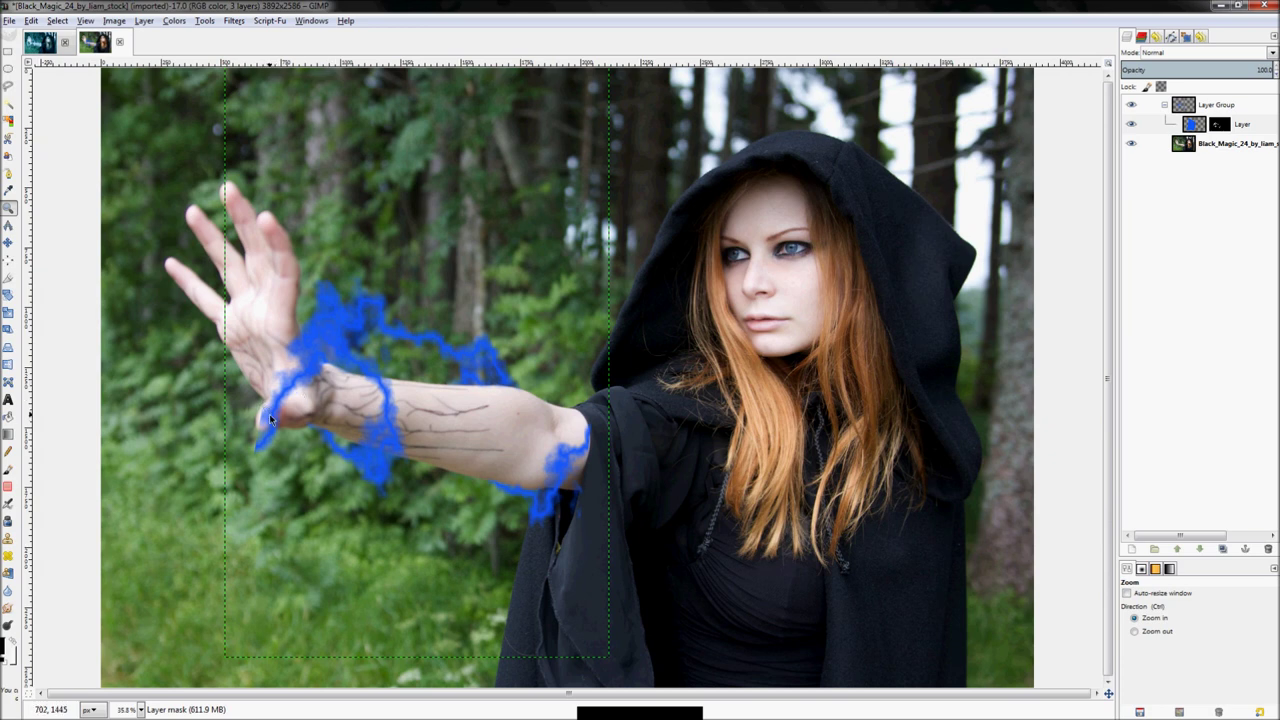
Mask out the bolt where it crosses the front of the thumb, keeping the piece below the thumb
left_click(185, 423)
left_click(186, 423)
left_click(203, 440)
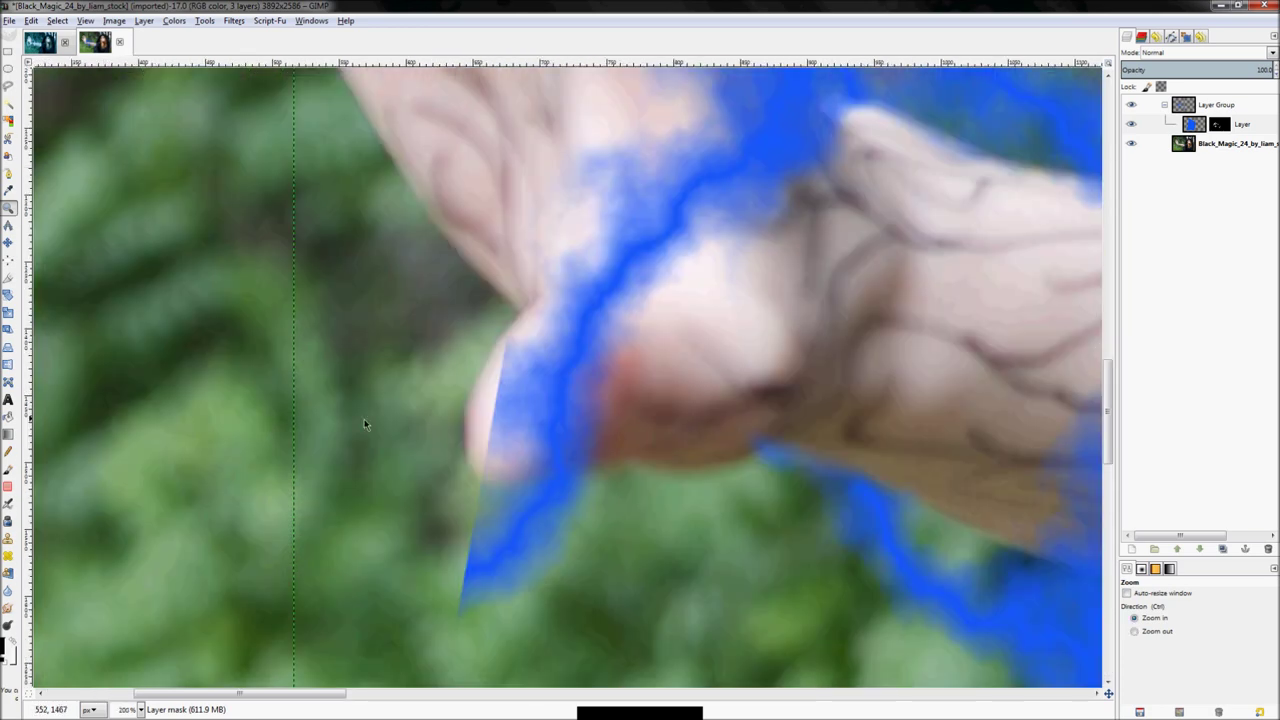
key("p")
mouse_move(582, 329)
left_mouse_down()
mouse_move(551, 336)
mouse_move(557, 322)
mouse_move(640, 327)
mouse_move(556, 334)
mouse_move(682, 300)
mouse_move(638, 286)
mouse_move(554, 319)
mouse_move(630, 264)
mouse_move(478, 292)
mouse_move(656, 263)
mouse_move(661, 358)
mouse_move(634, 343)
mouse_move(619, 286)
mouse_move(553, 329)
mouse_move(631, 289)
mouse_move(669, 288)
mouse_move(502, 414)
mouse_move(530, 346)
mouse_move(479, 456)
mouse_move(540, 443)
mouse_move(462, 460)
mouse_move(603, 394)
mouse_move(527, 446)
left_mouse_up()
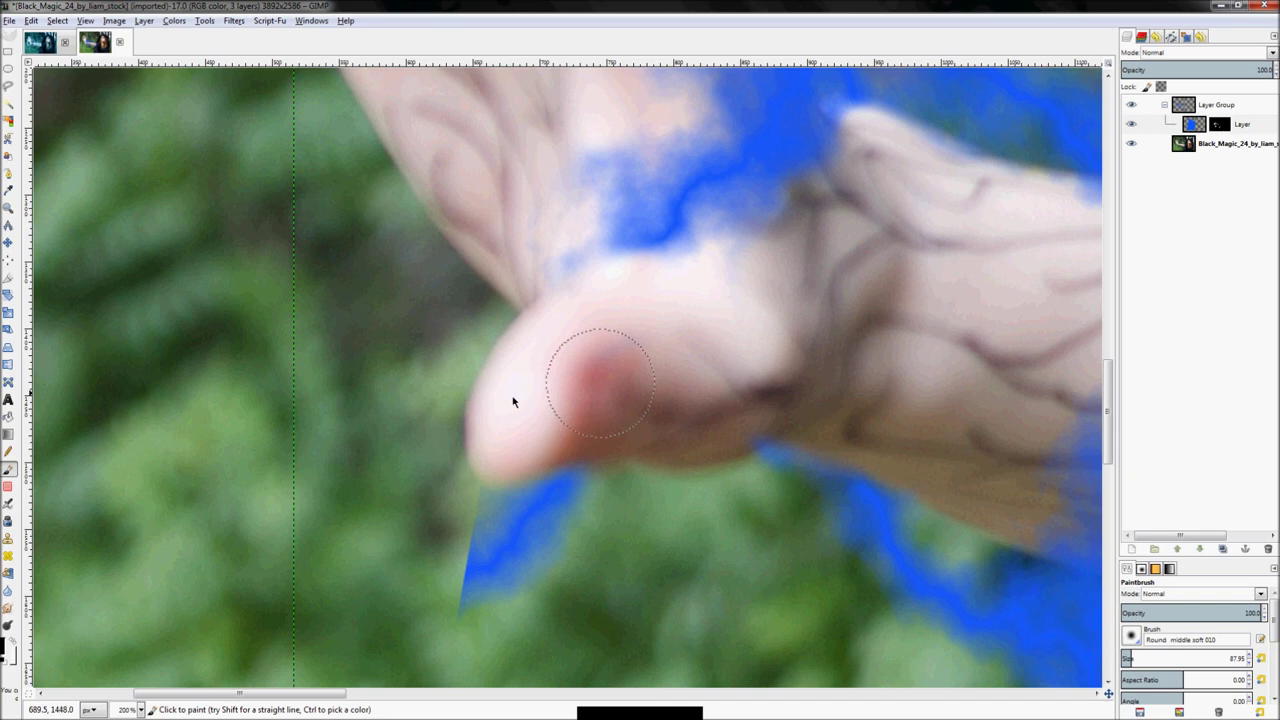
key("z")
key("shift+ctrl+j")
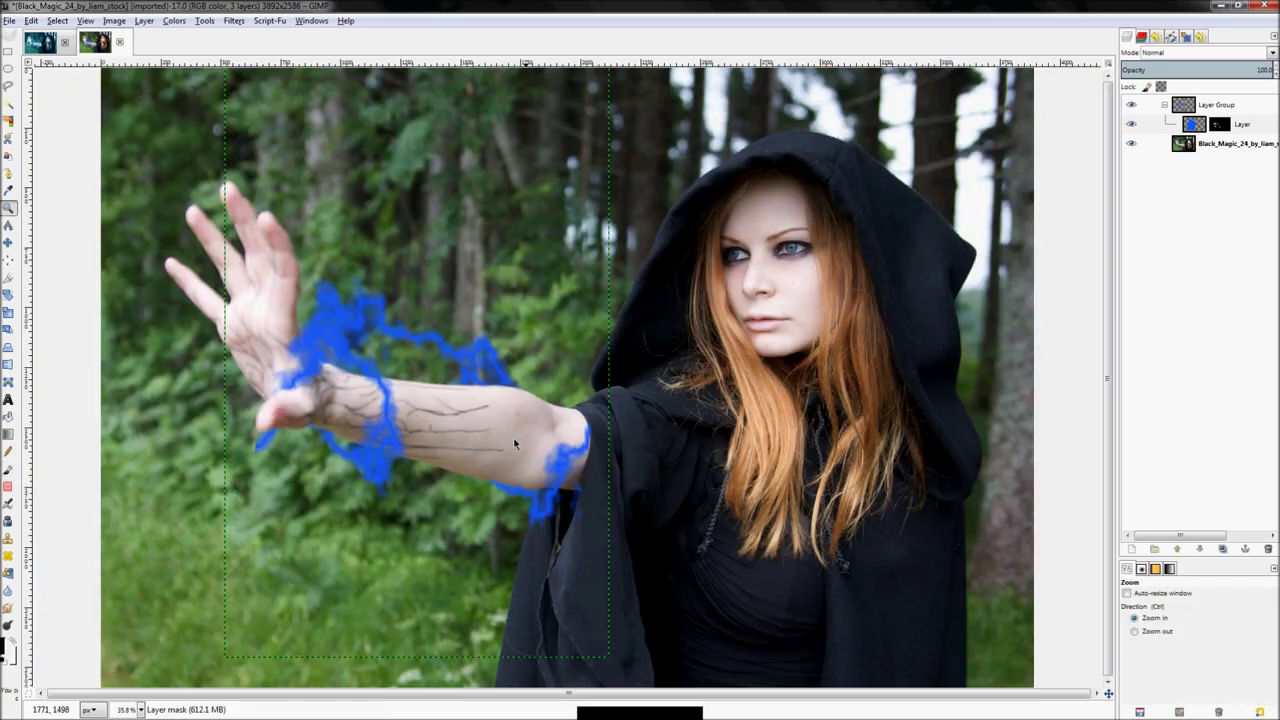
Mask out the straight cut edge of the bolt below the thumb so that its tip ends softly
left_click(187, 452)
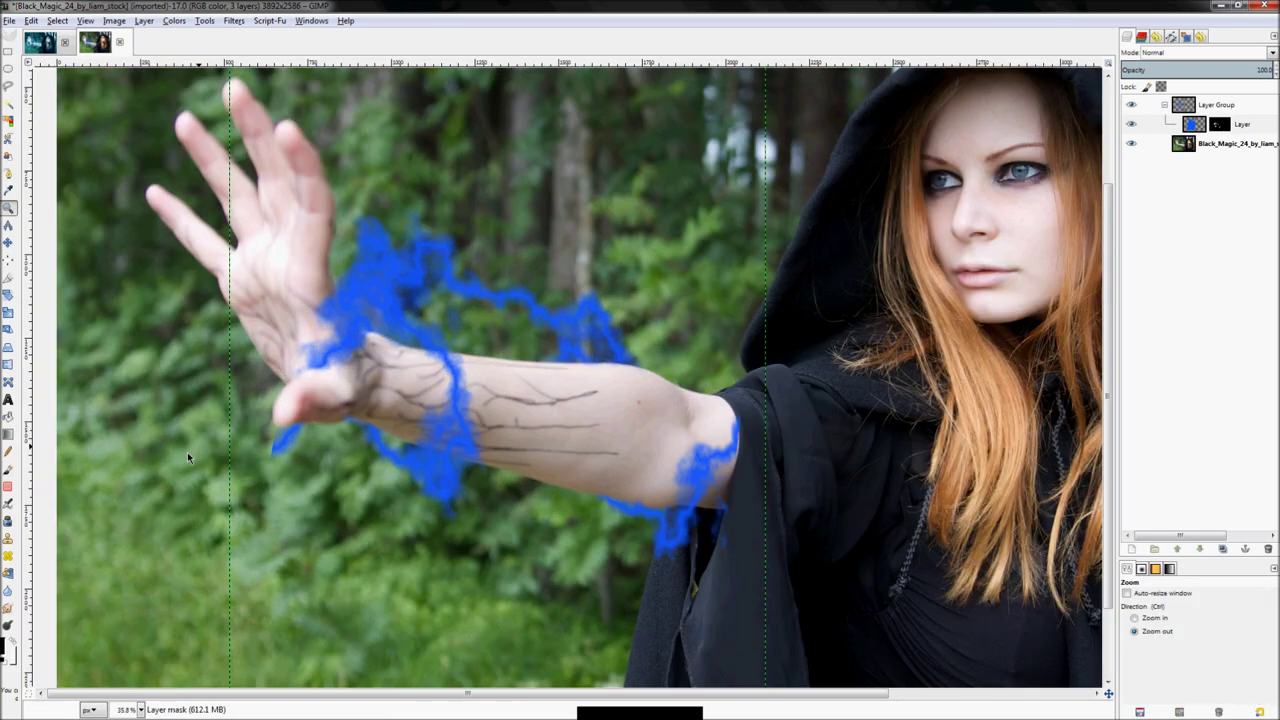
left_click(406, 429)
left_click(459, 362)
key("p")
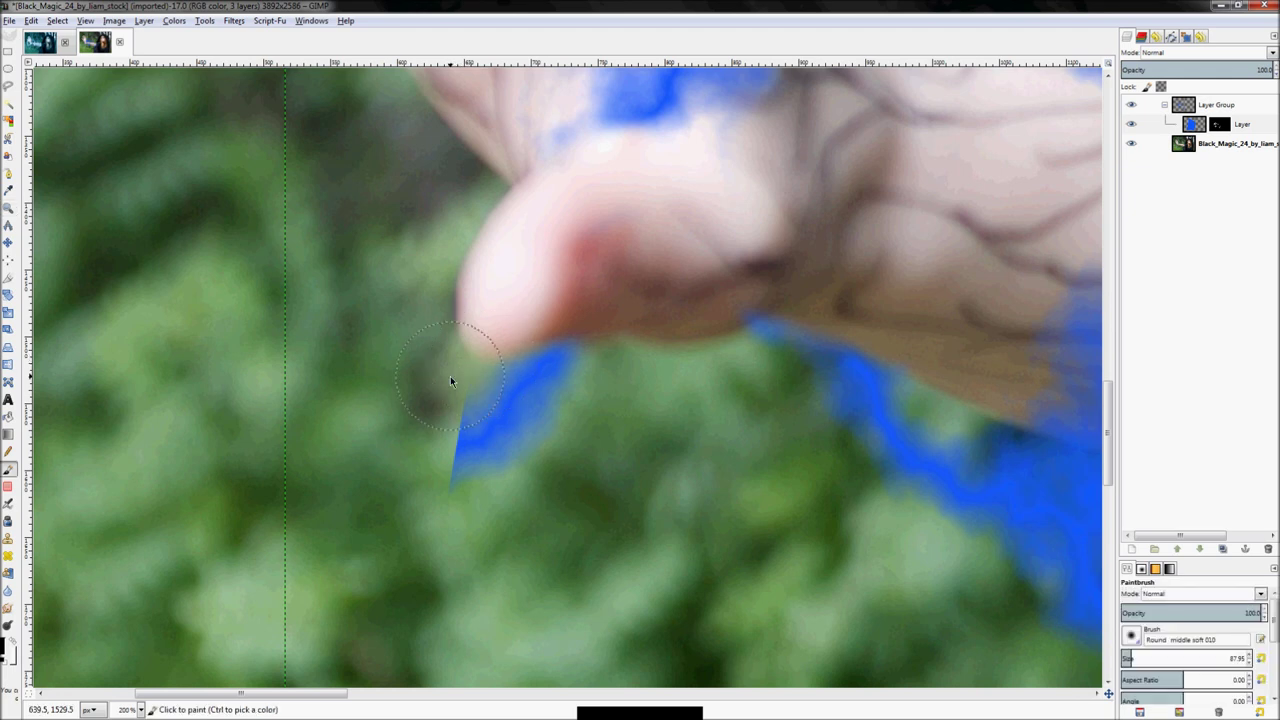
mouse_move(462, 364)
left_mouse_down()
mouse_move(425, 433)
mouse_move(434, 506)
left_mouse_up()
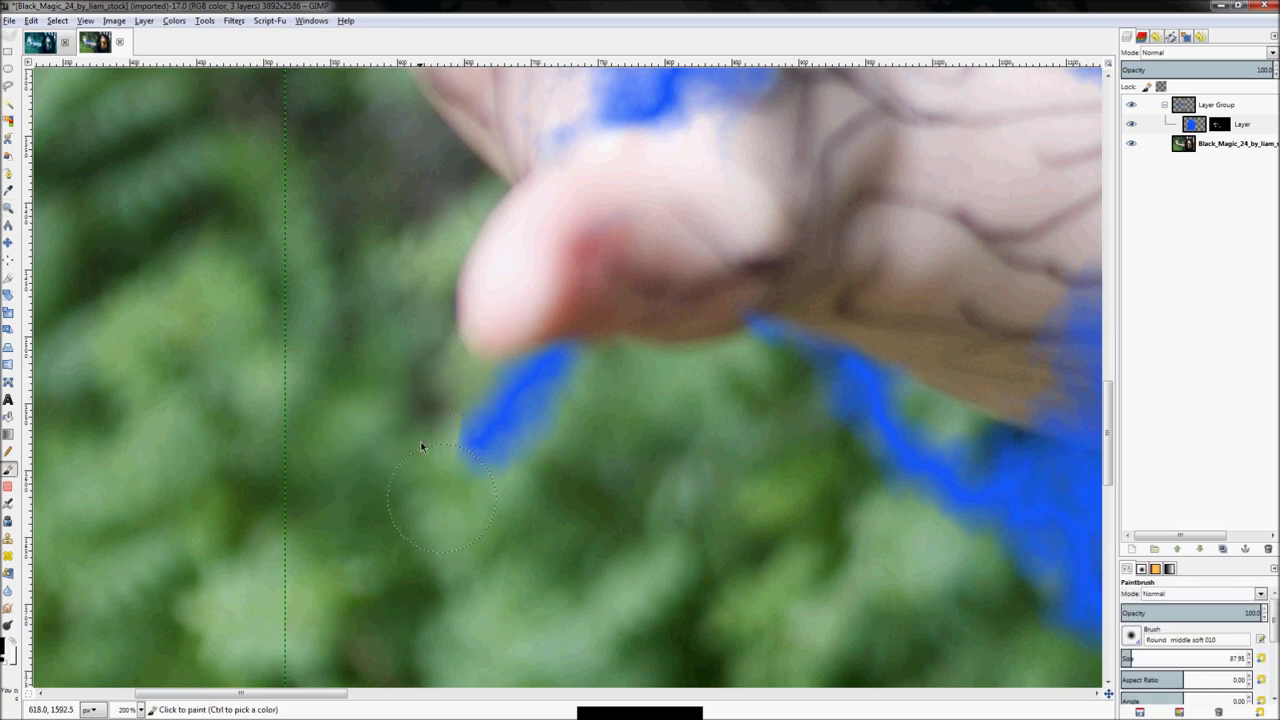
key("minus")
key("z")
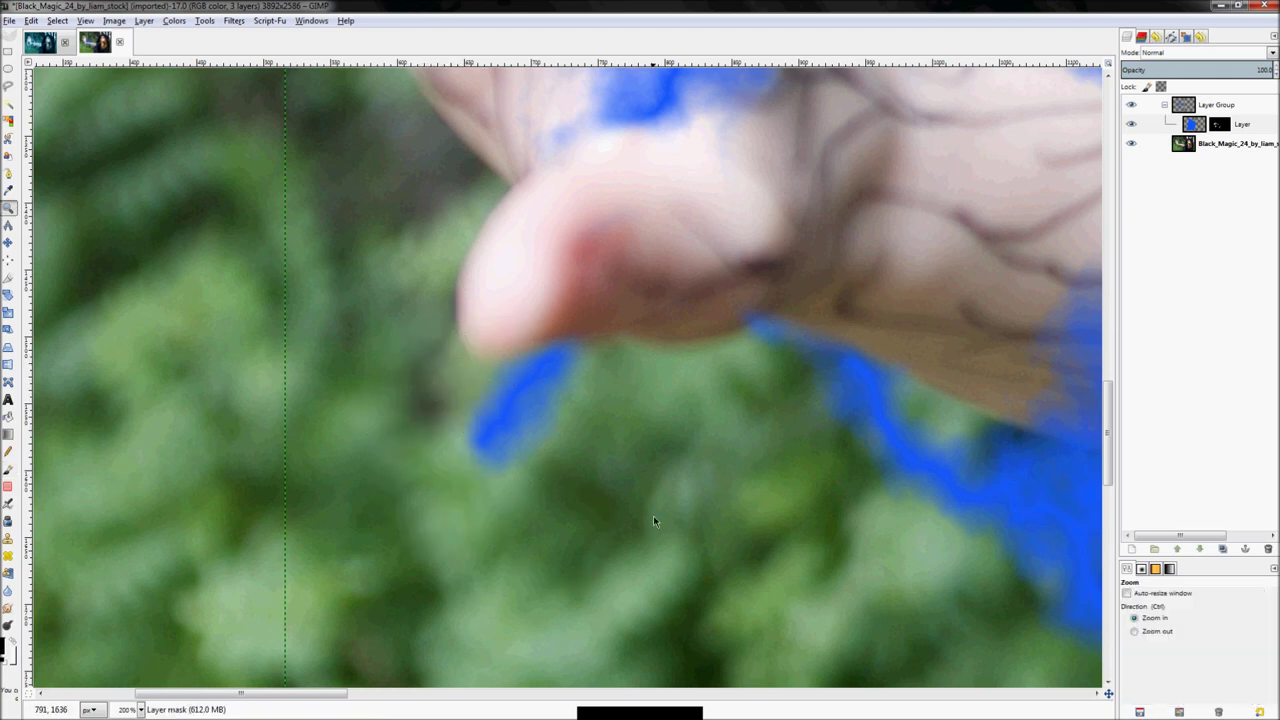
key("shift+ctrl+j")
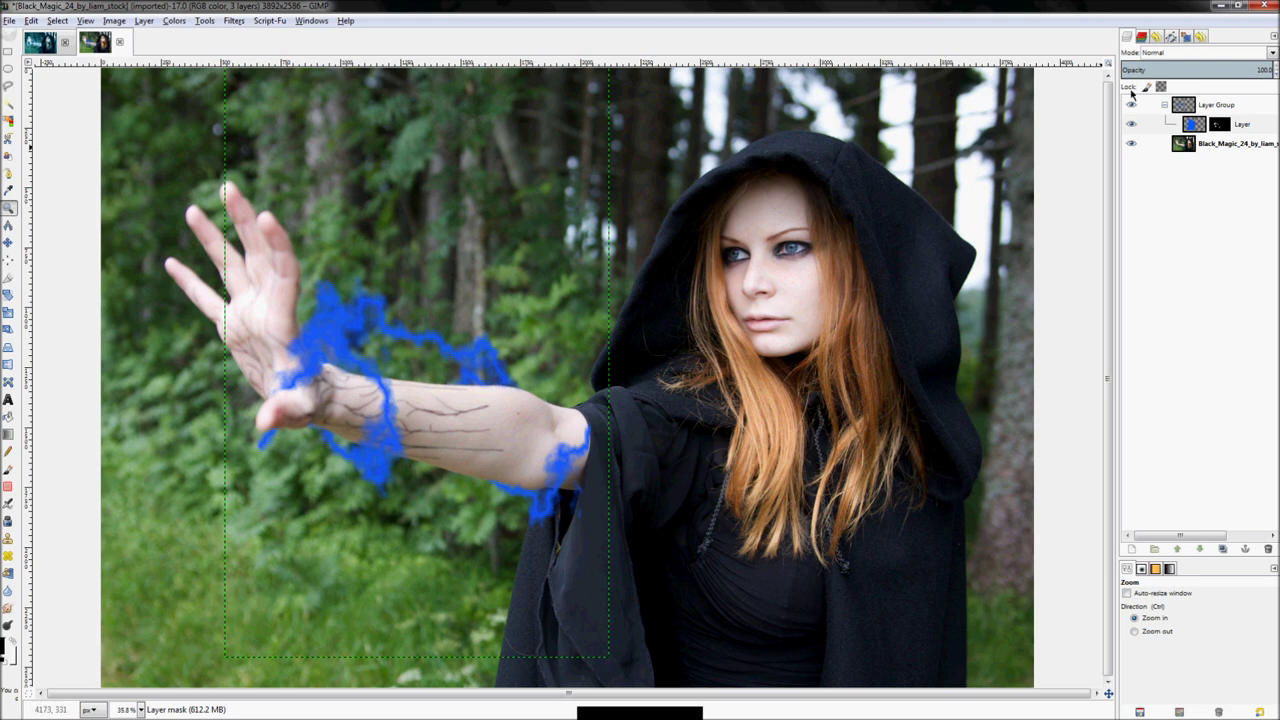
Duplicate the masked blue lightning layer and make the copy's image content active instead of its mask
right_click(1226, 125)
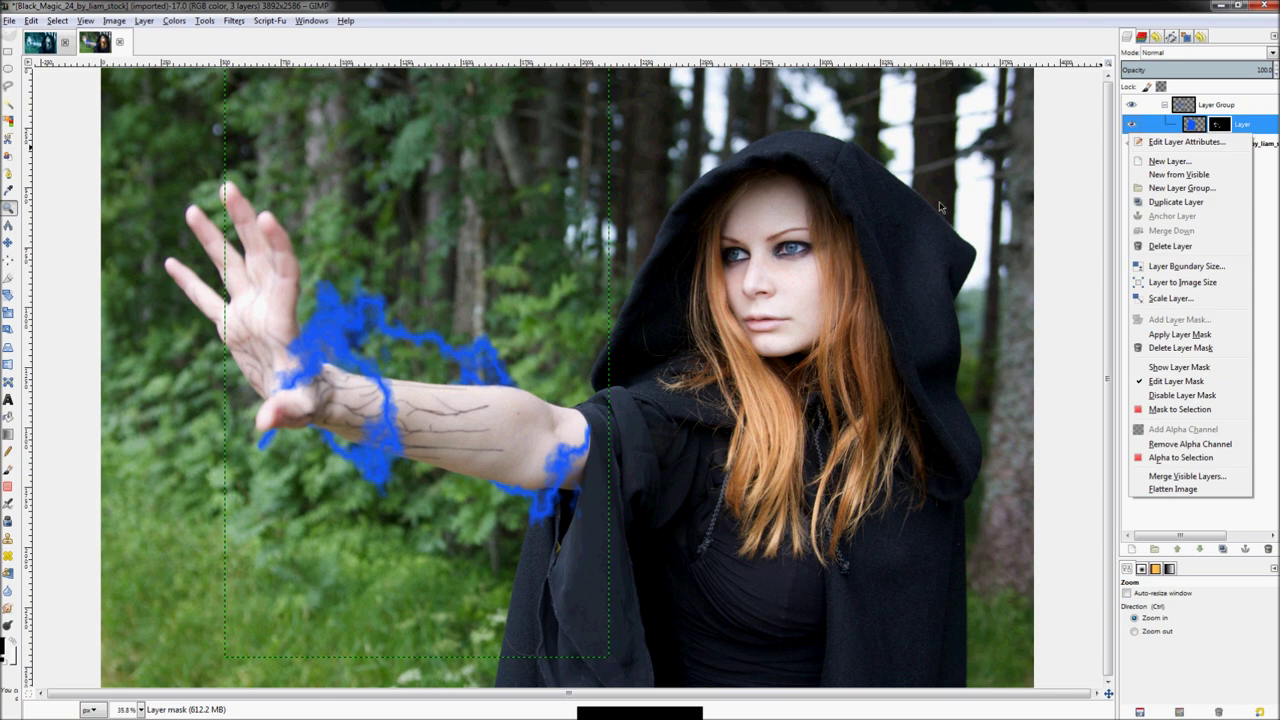
left_click(1180, 204)
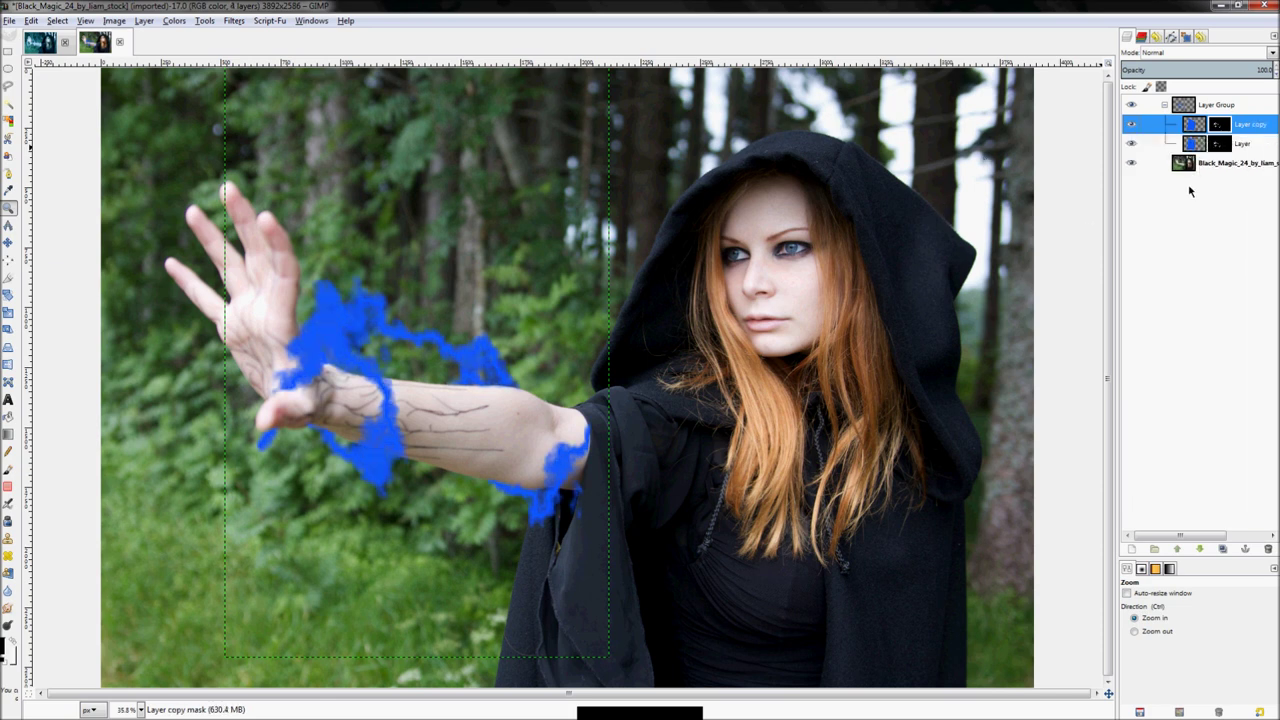
left_click(1193, 128)
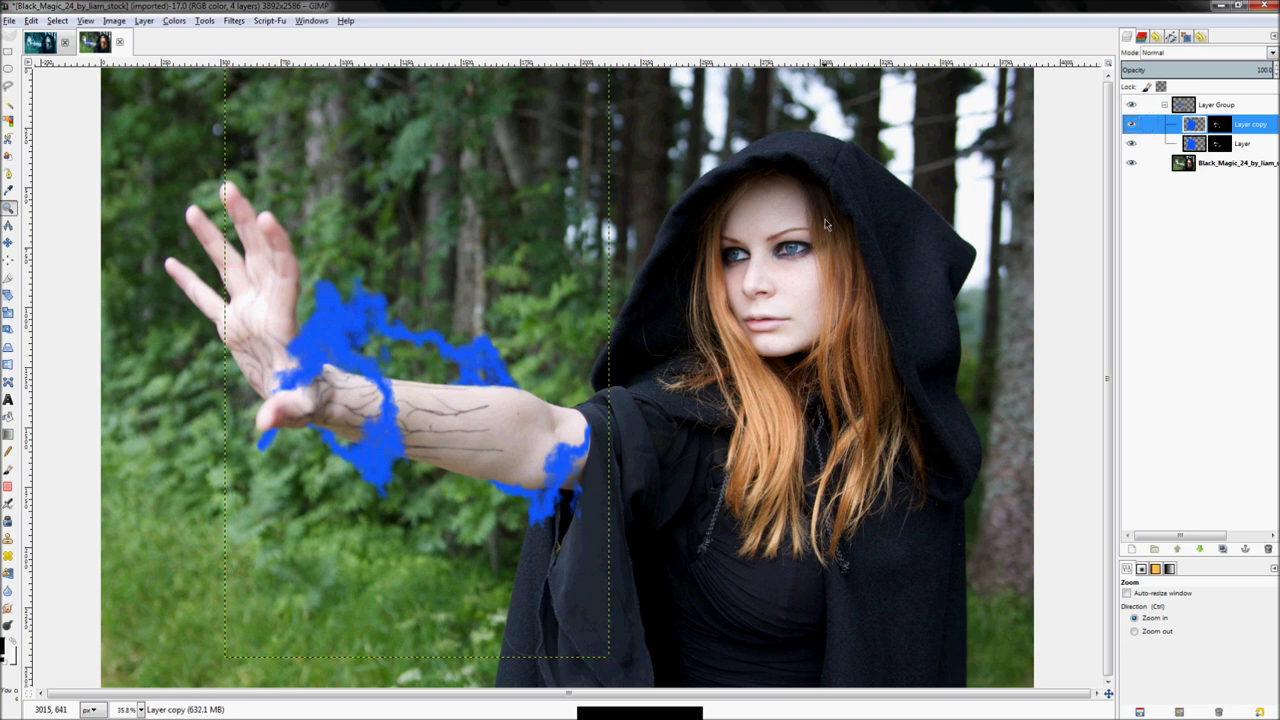
Bucket-fill the layer copy with white, using the Fill whole selection option
key("shift+b")
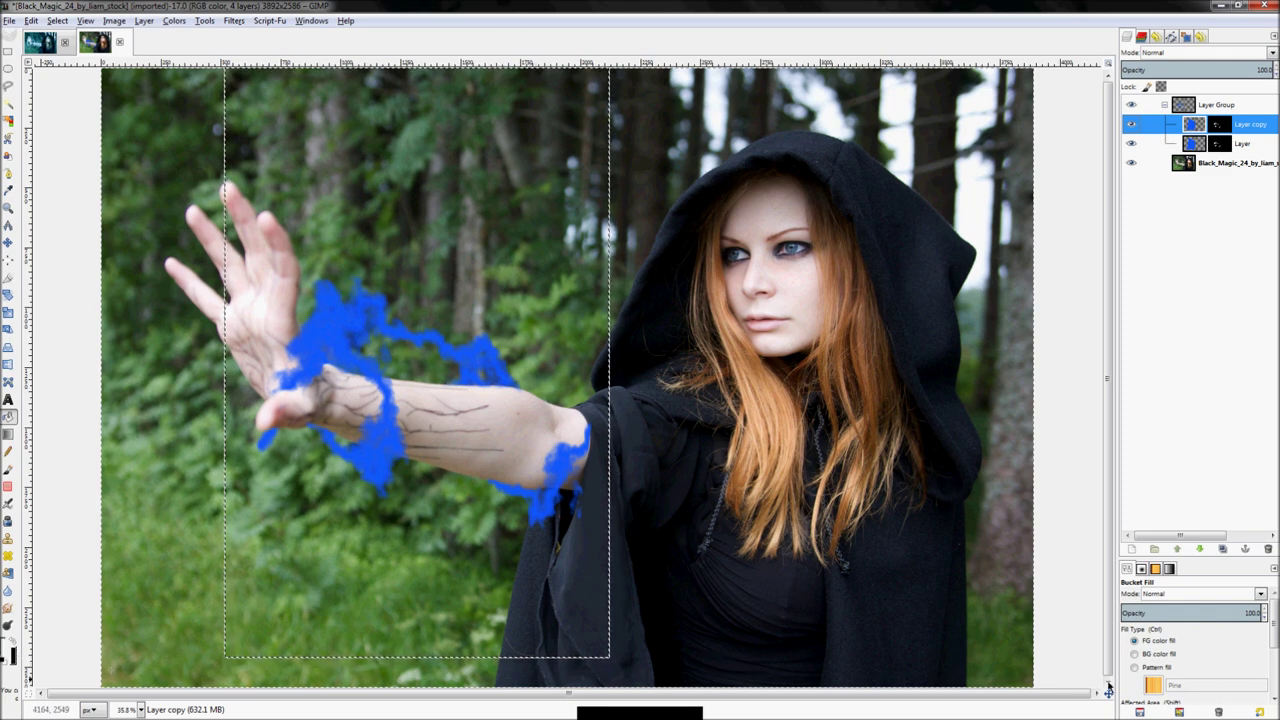
scroll(1273, 628, "down", 3)
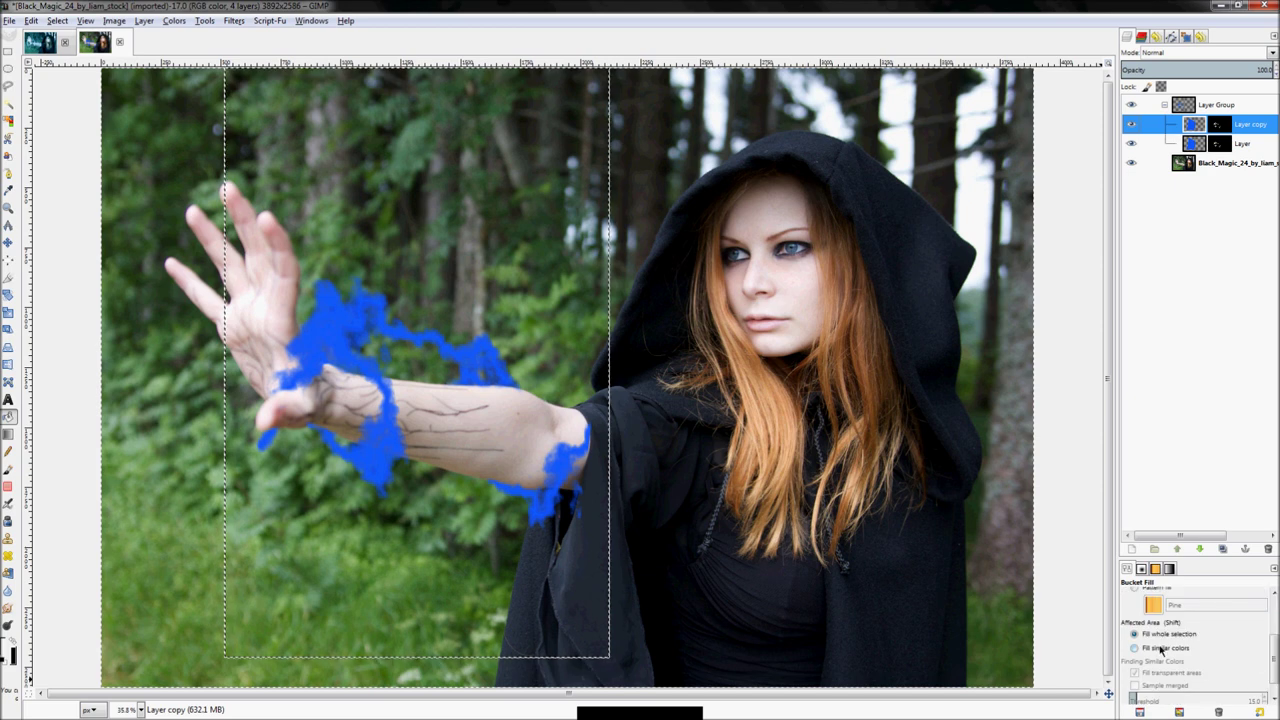
left_click(1176, 635)
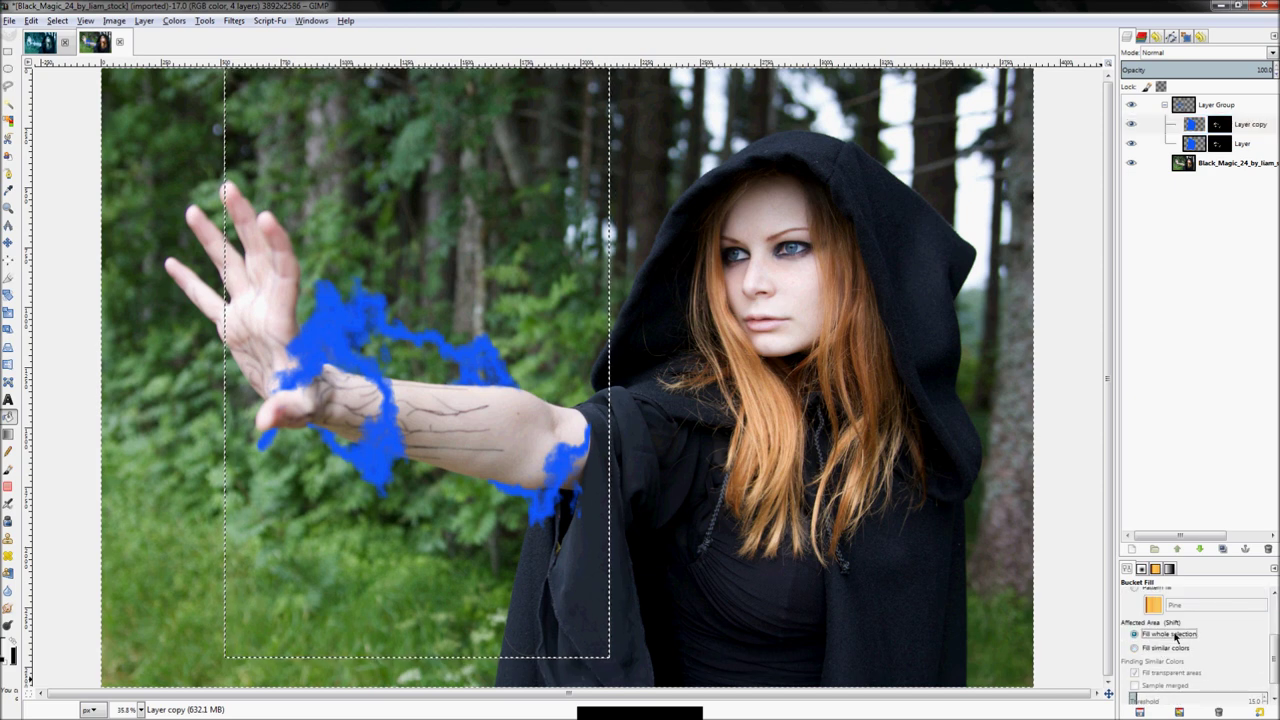
left_click(473, 276)
key("shift")
left_click(478, 281, "shift")
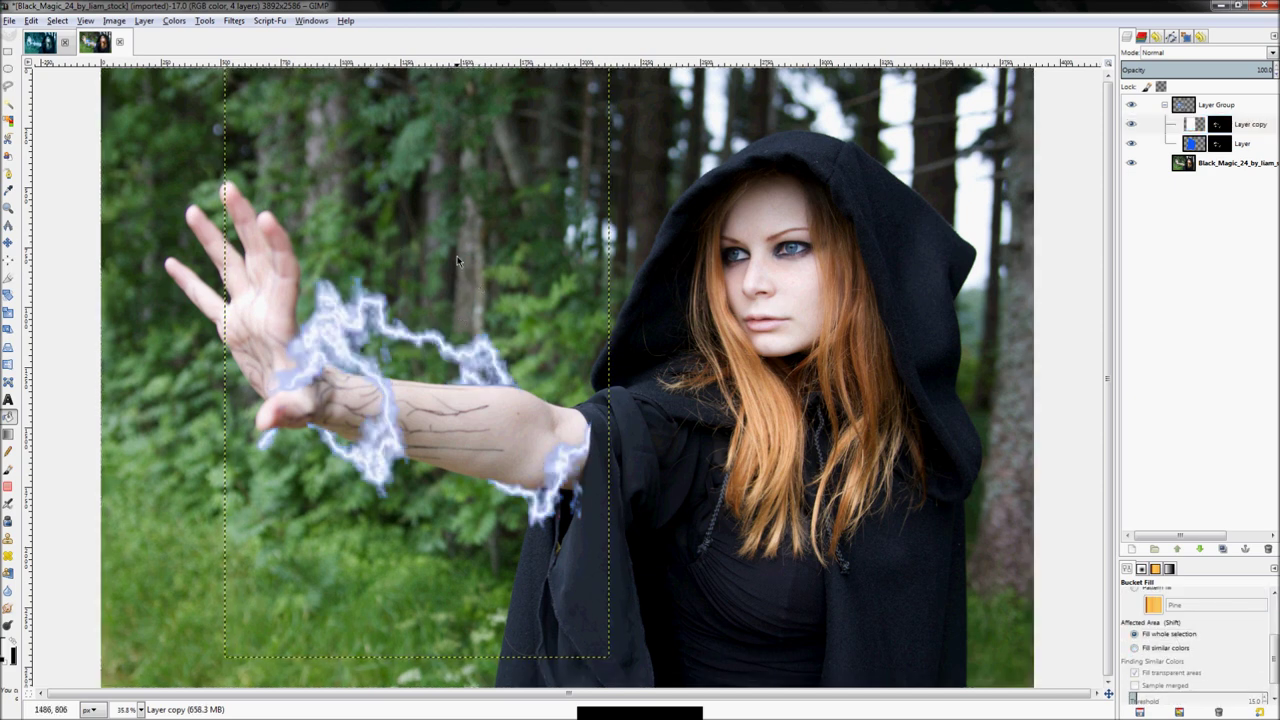
Examine the white lightning core and blue glow above the forearm, keeping the layer copy selected
scroll(367, 318, "up", 4)
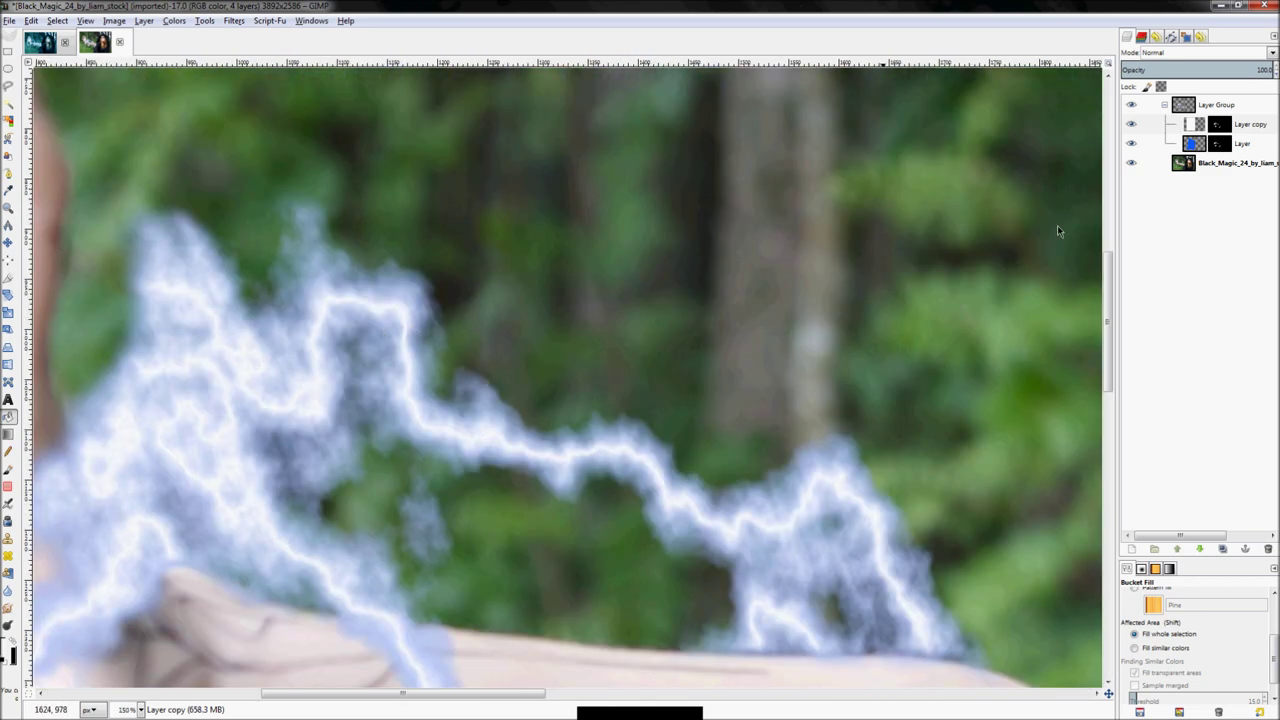
left_click(1185, 145)
left_click(1152, 124)
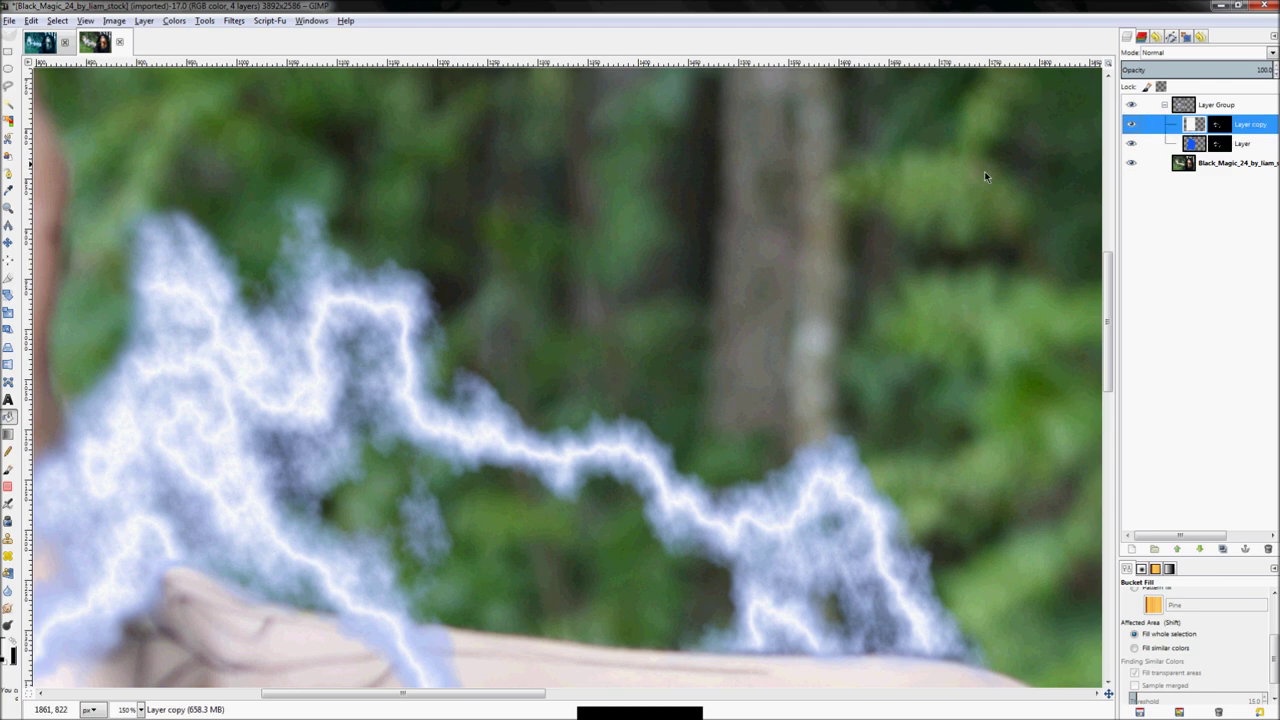
key("z")
key("shift+ctrl+j")
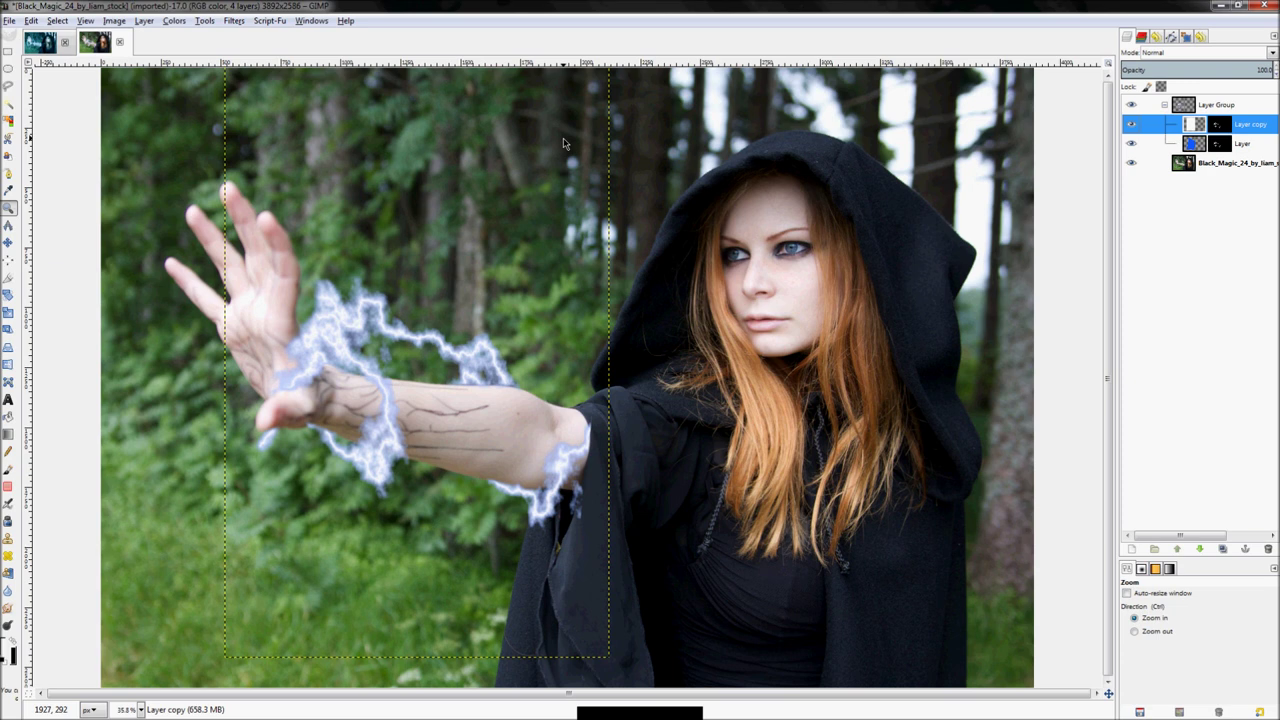
Mask out the white core's cut tip where it overlaps the sleeve edge by painting black on the layer copy's mask
left_click(578, 434)
left_click(580, 434)
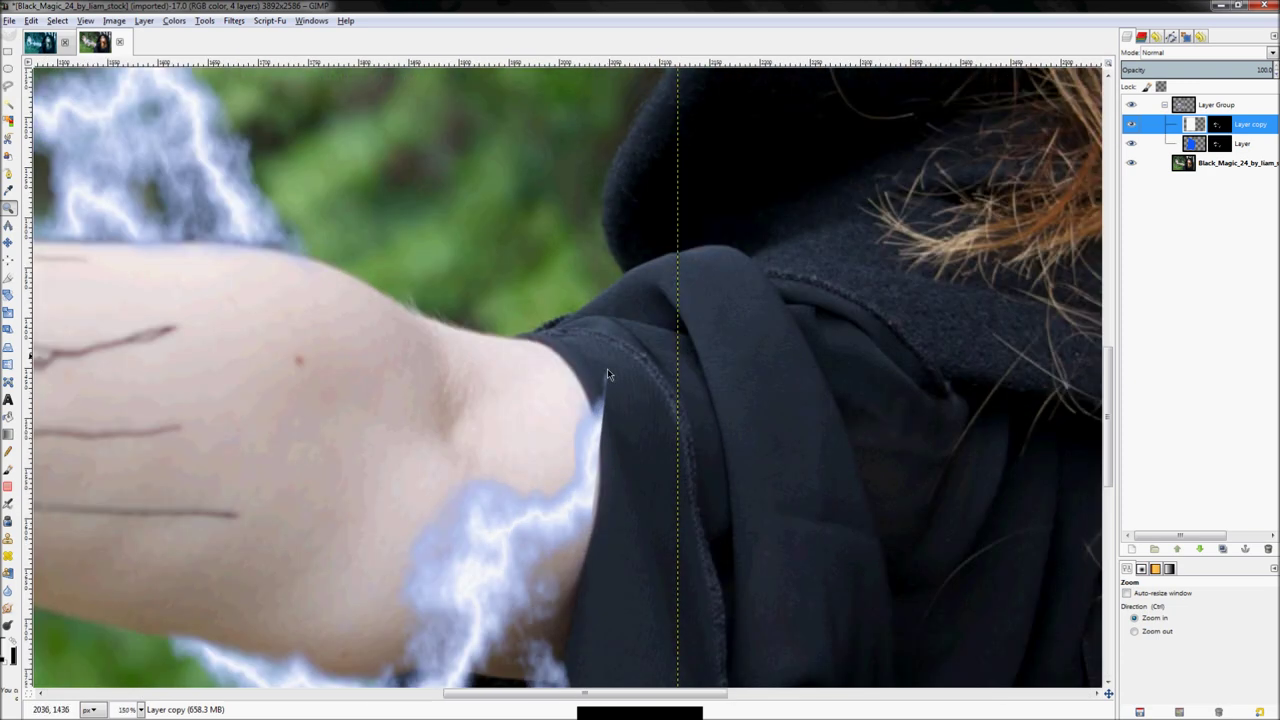
key("p")
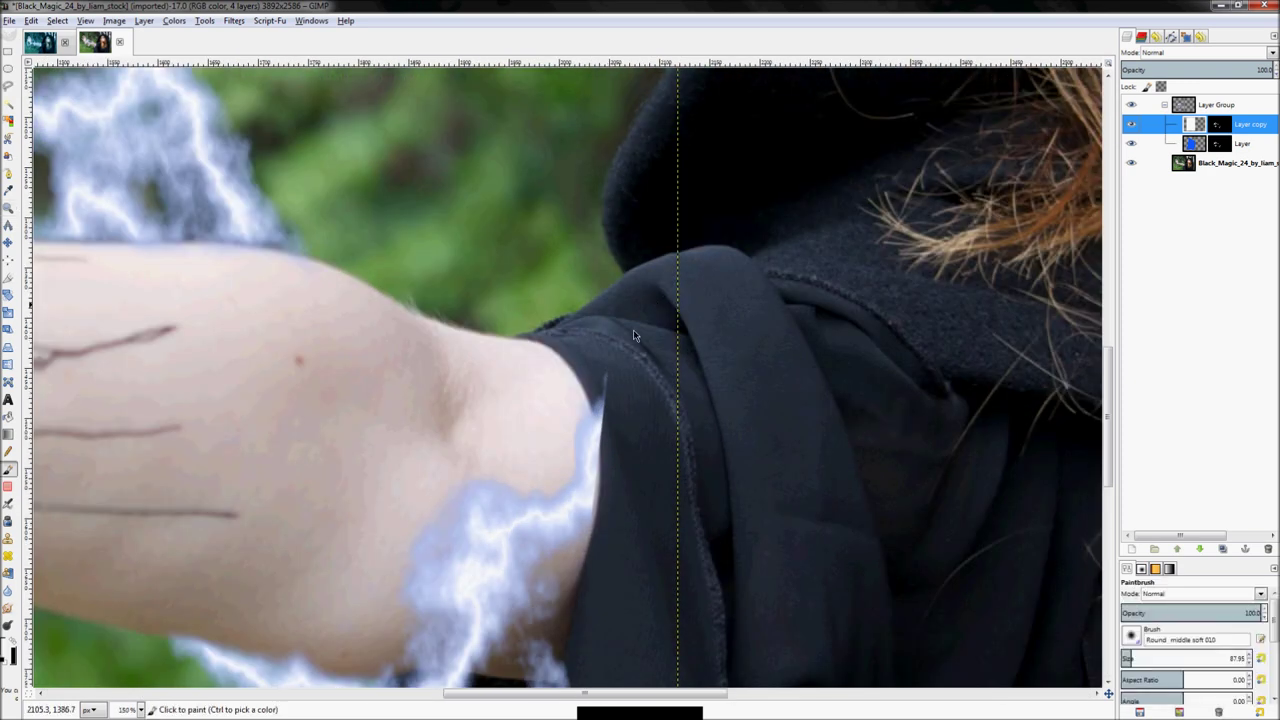
left_click(1218, 124)
left_click(621, 378)
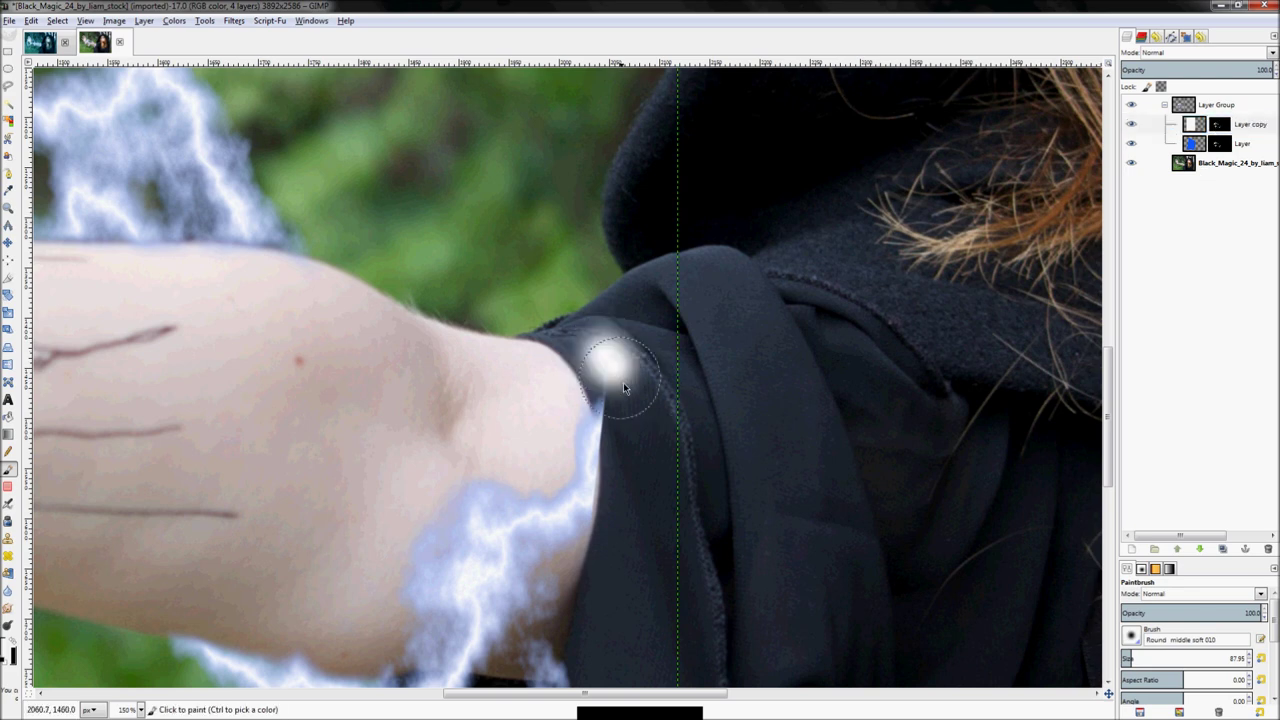
key("ctrl+z")
left_click(622, 425)
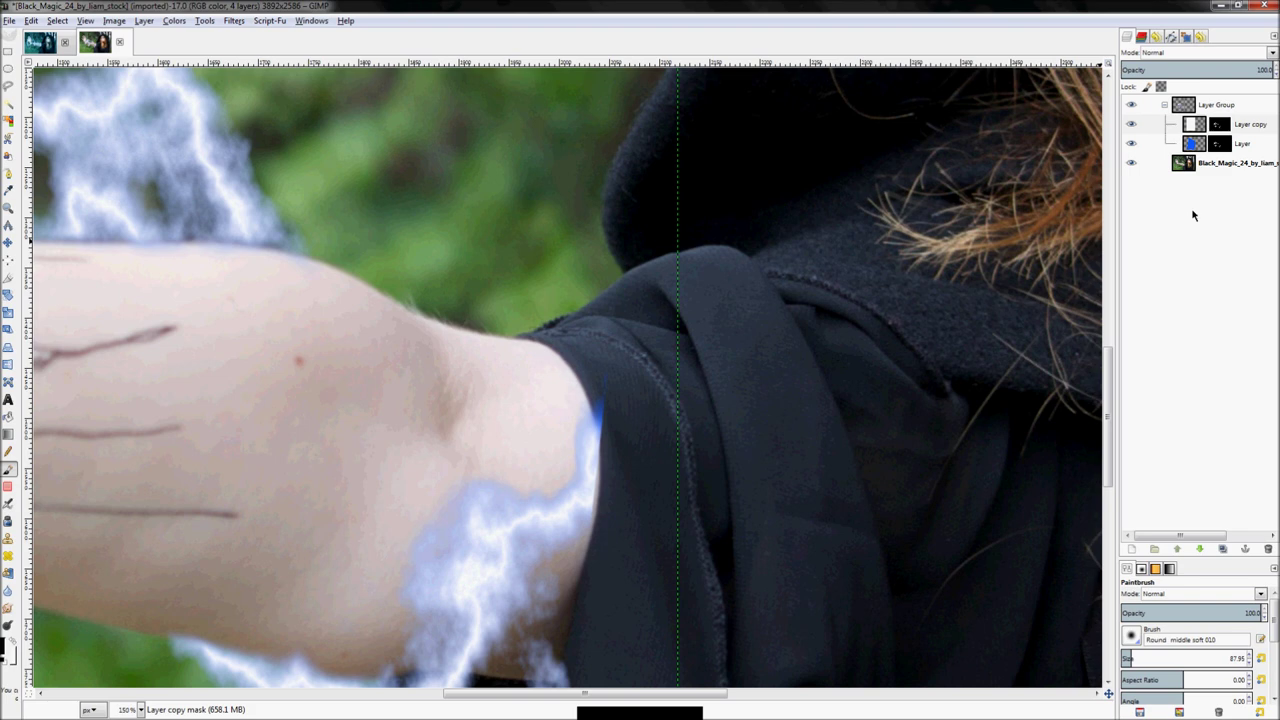
Try to mask out the blue glow's tip at the sleeve edge on the lower lightning layer's mask
left_click(1195, 143)
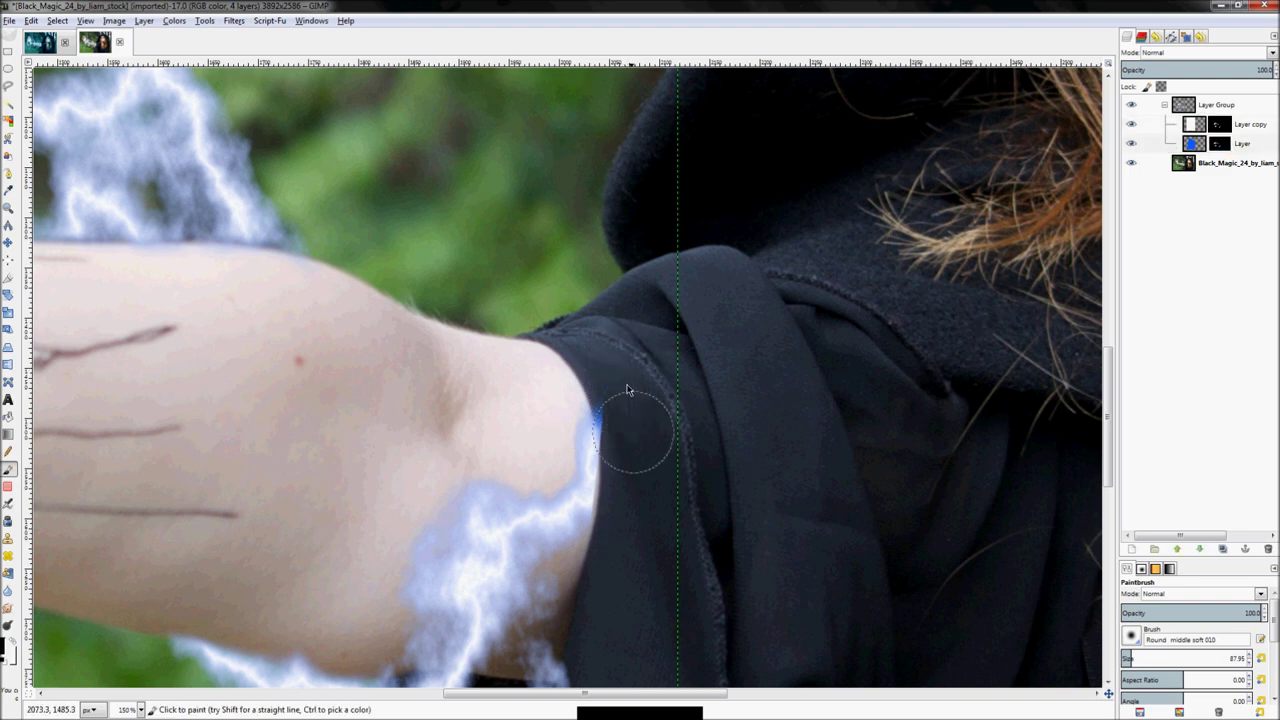
left_click(621, 447)
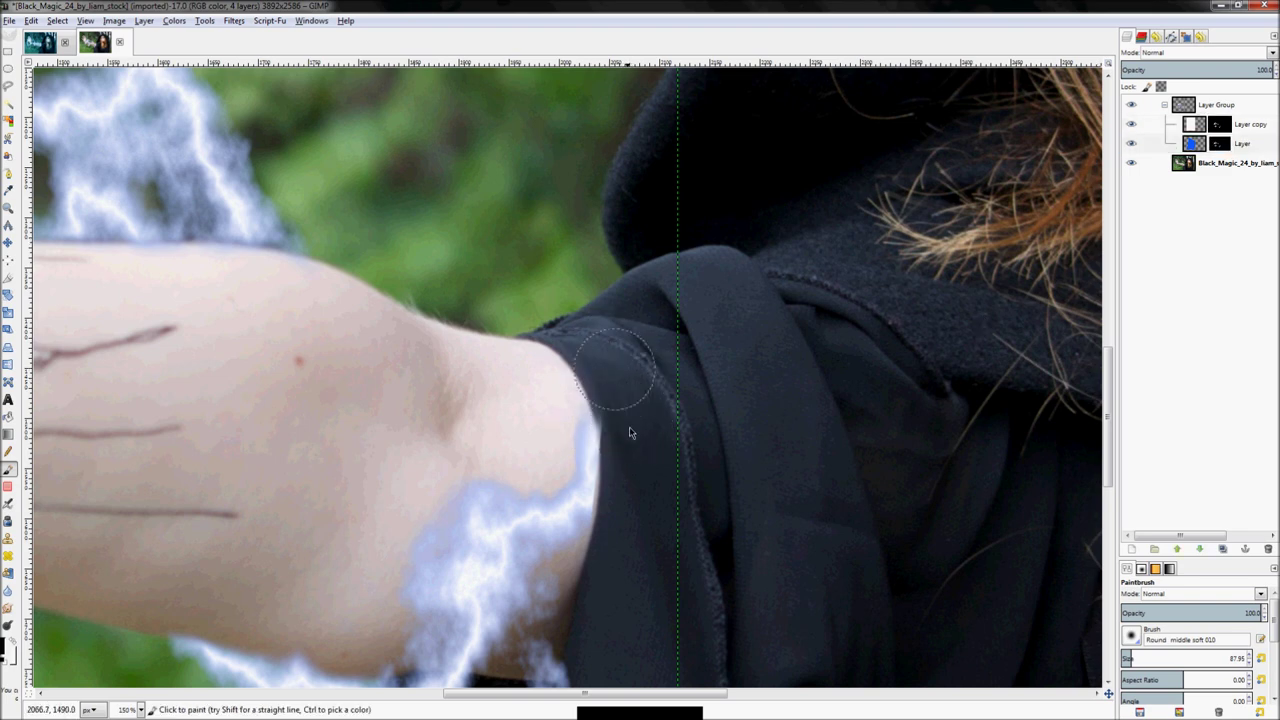
key("ctrl+z")
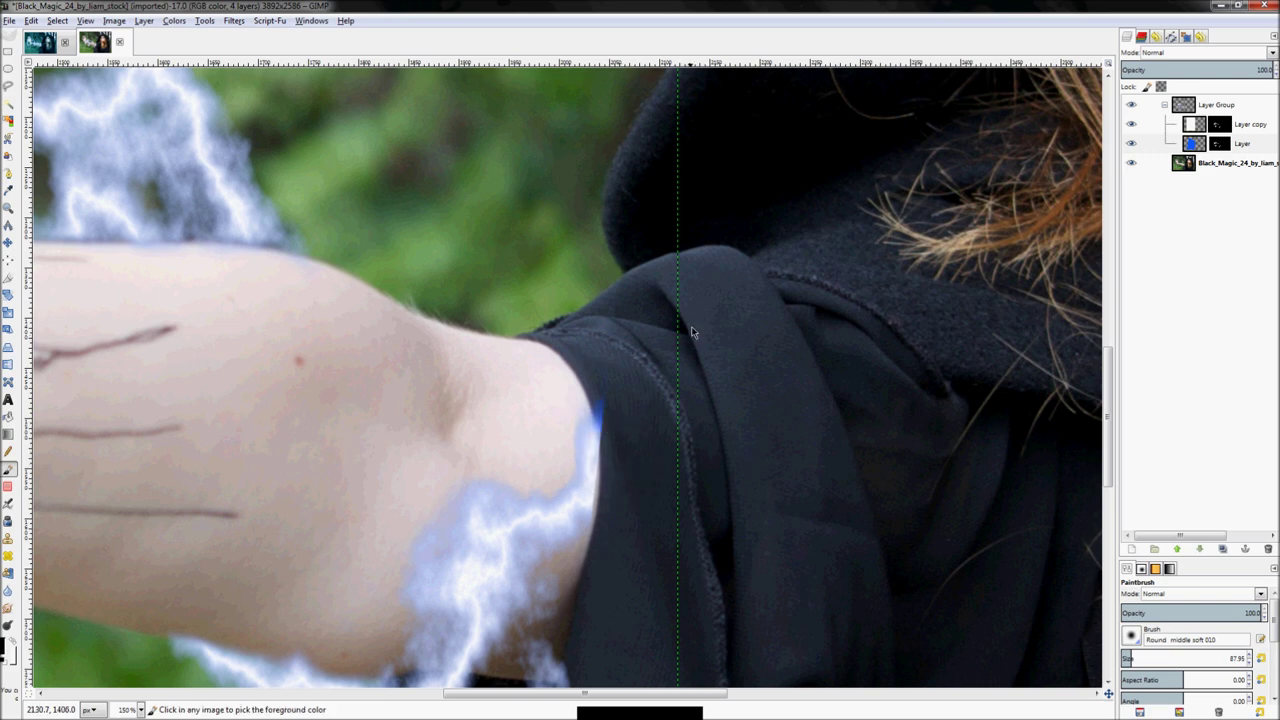
key("z")
key("shift+ctrl+j")
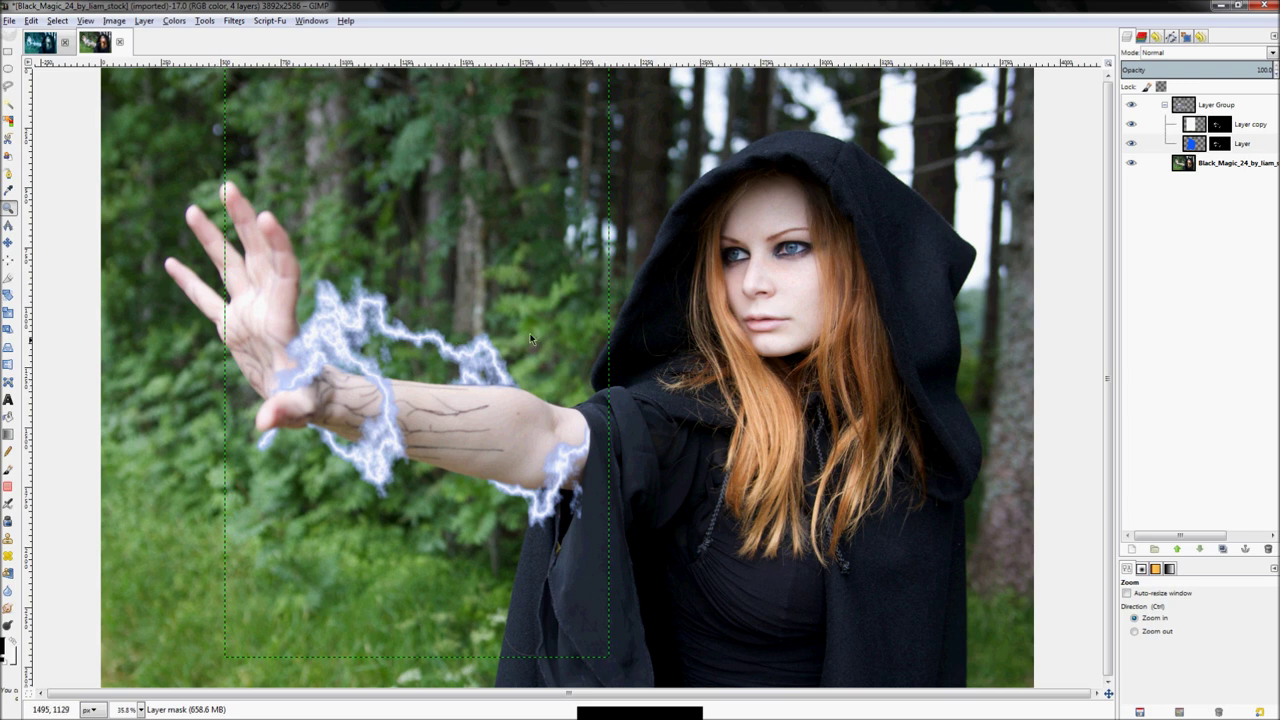
In the finished Lightning.xcf image, make Layer Group #4 and all hidden layers from Layer #15 up to Layer #20 visible
right_click(1145, 124)
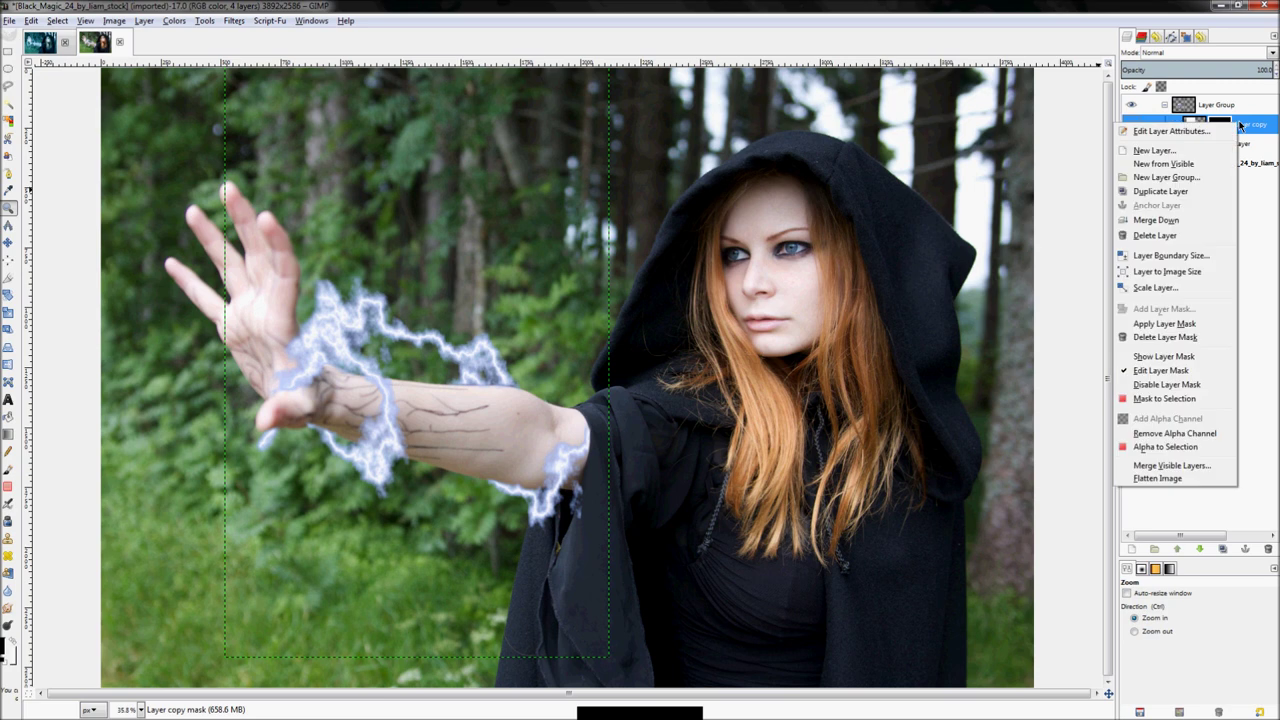
left_click(1245, 141)
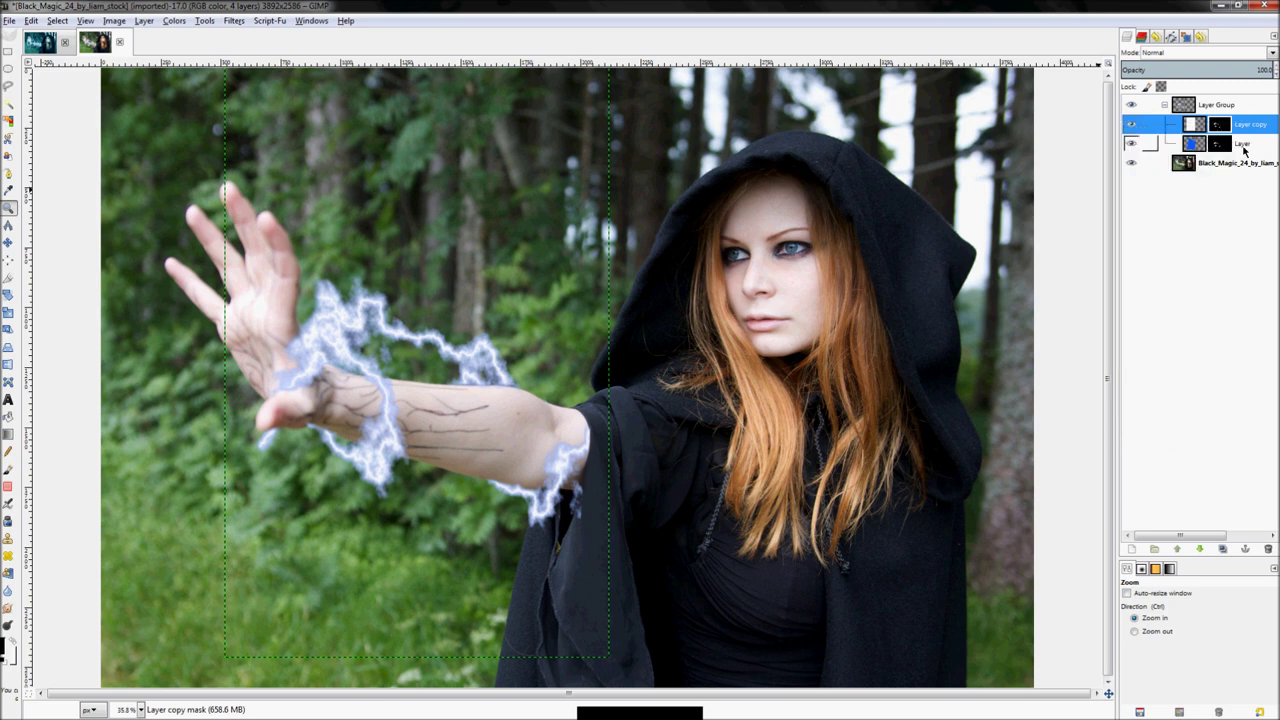
left_click(1245, 148)
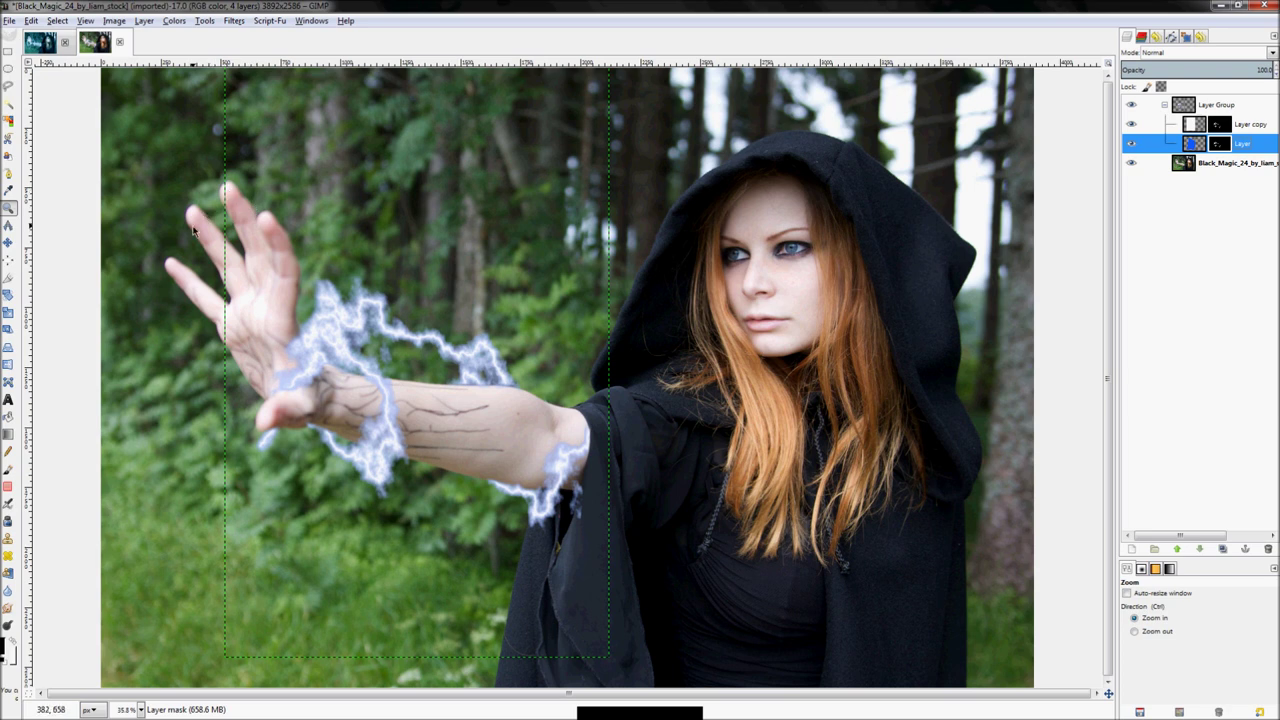
left_click(40, 50)
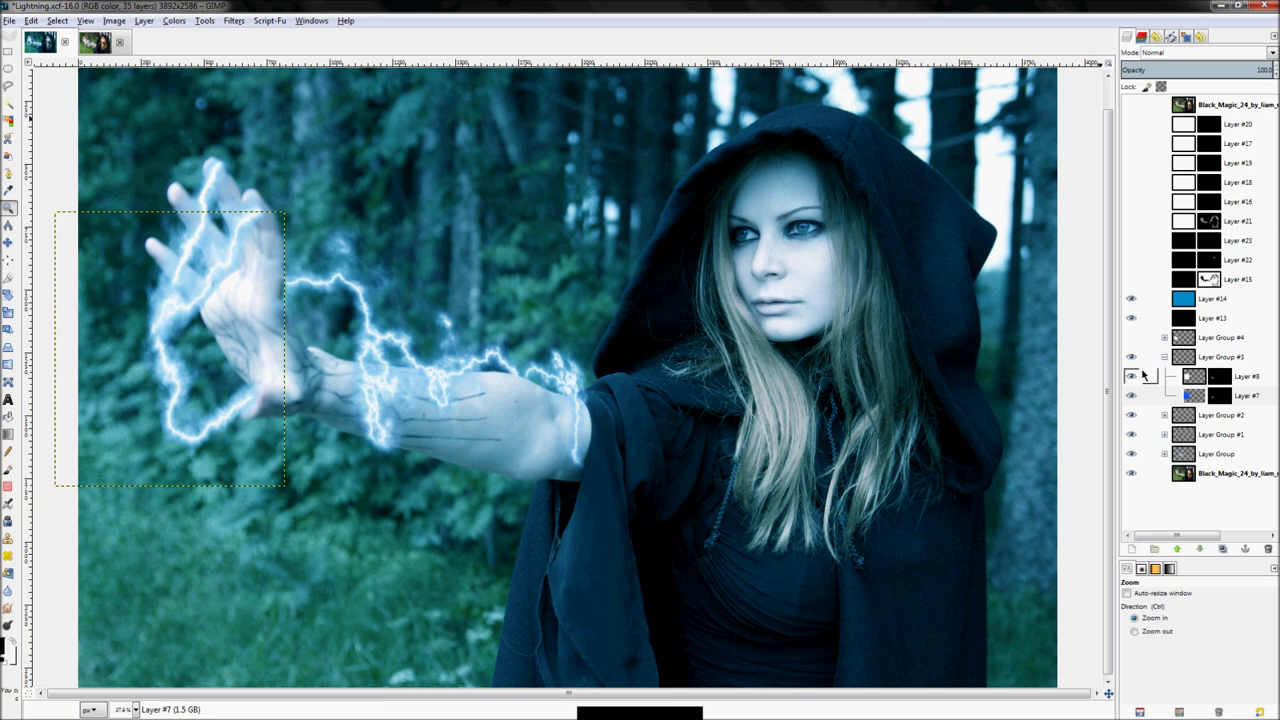
left_click(1131, 337)
left_click_drag(1131, 280, 1131, 124)
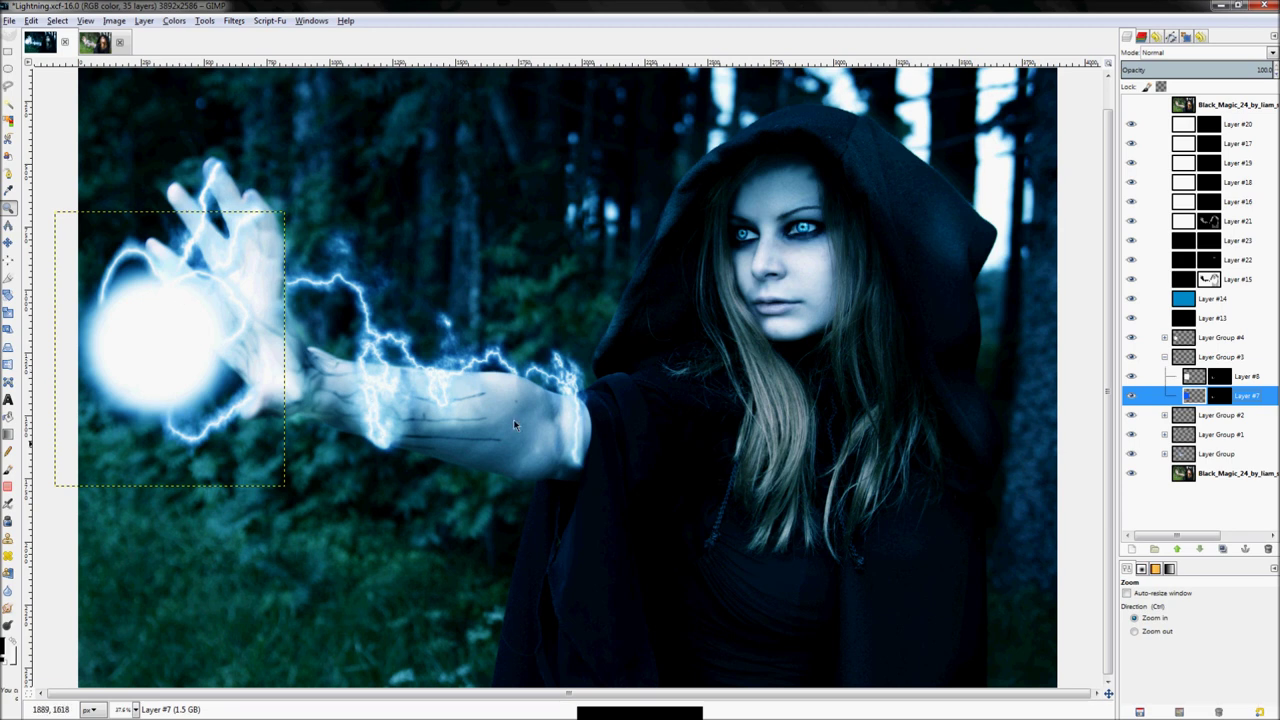
Compare the Black Magic 24 image with the finished Lightning.xcf, and add a new layer group above the arm lightning's group
left_click(96, 44)
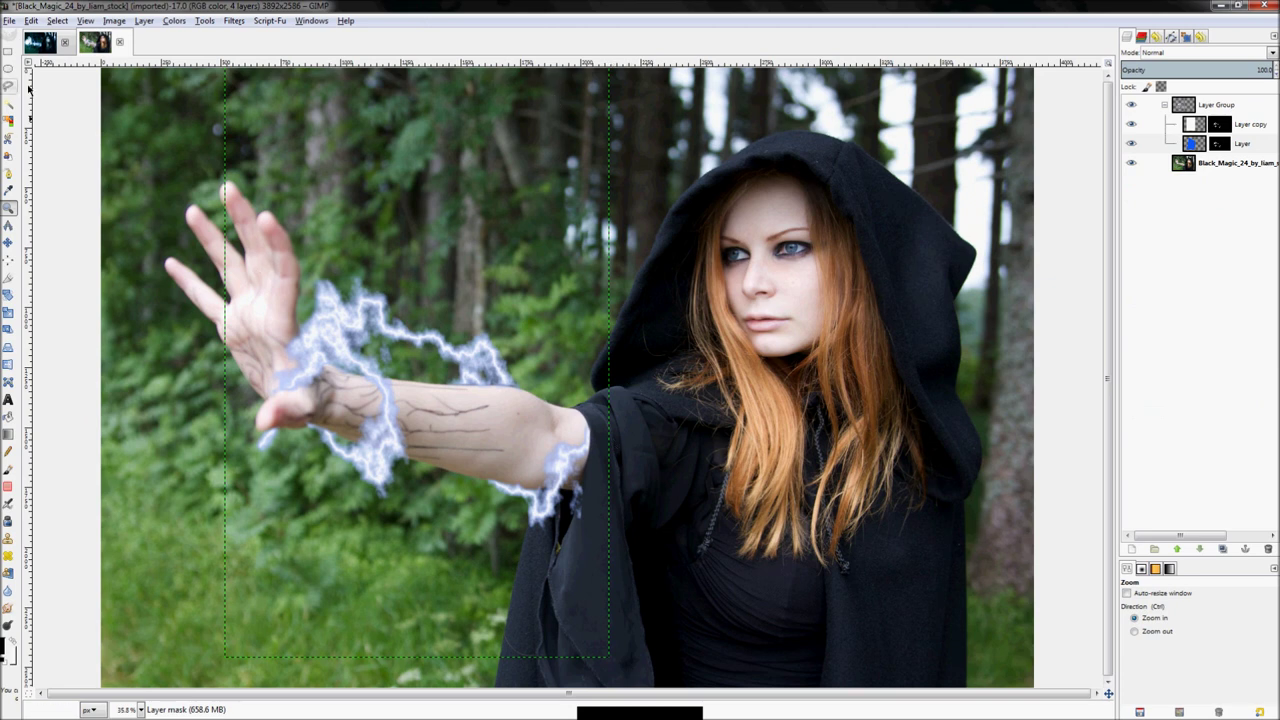
left_click(41, 45)
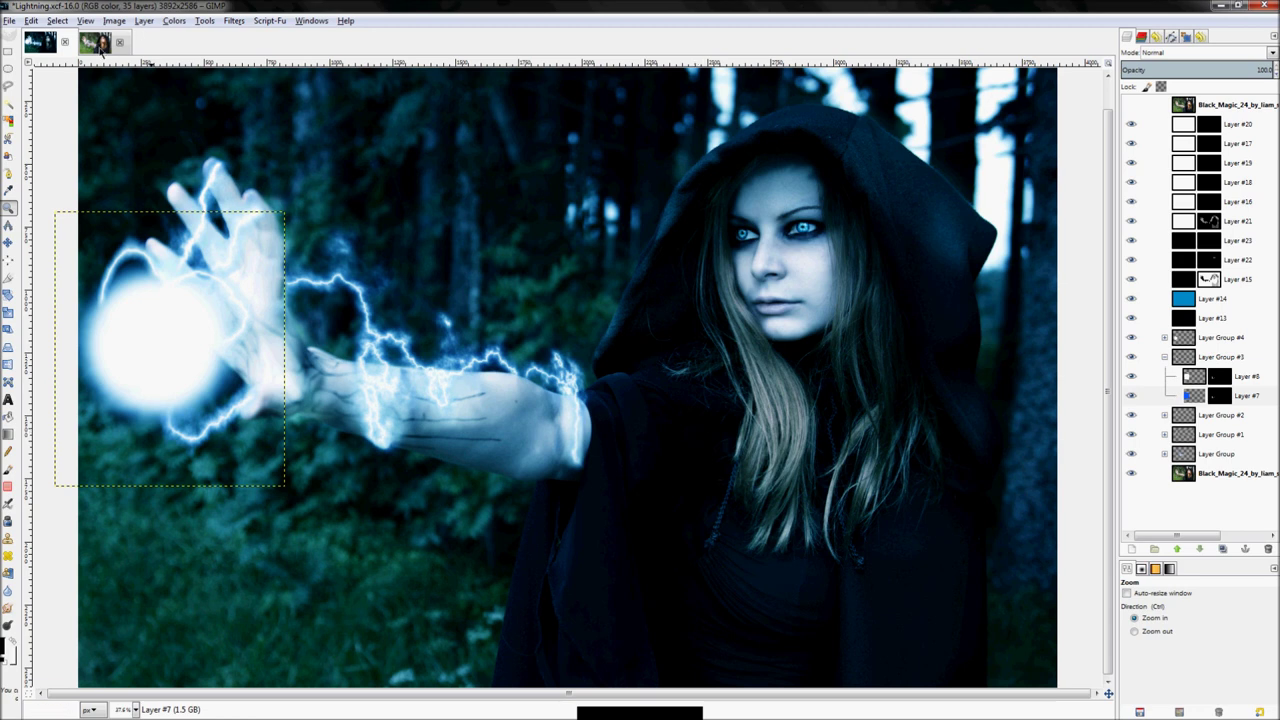
left_click(97, 43)
mouse_move(89, 478)
left_mouse_down()
mouse_move(18, 540)
mouse_move(433, 541)
mouse_move(504, 251)
left_mouse_up()
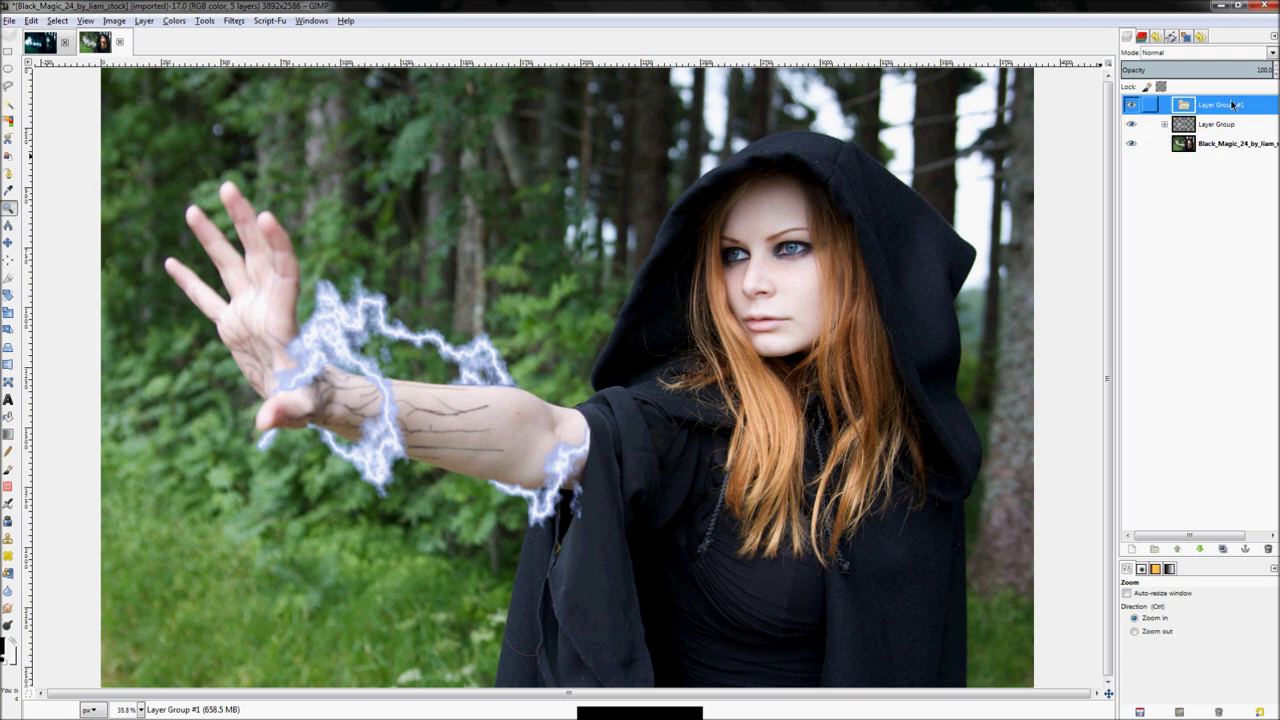
Rename the group holding the forearm's blue and white lightning layers as Arm Lightning, and collapse it
left_click(1165, 124)
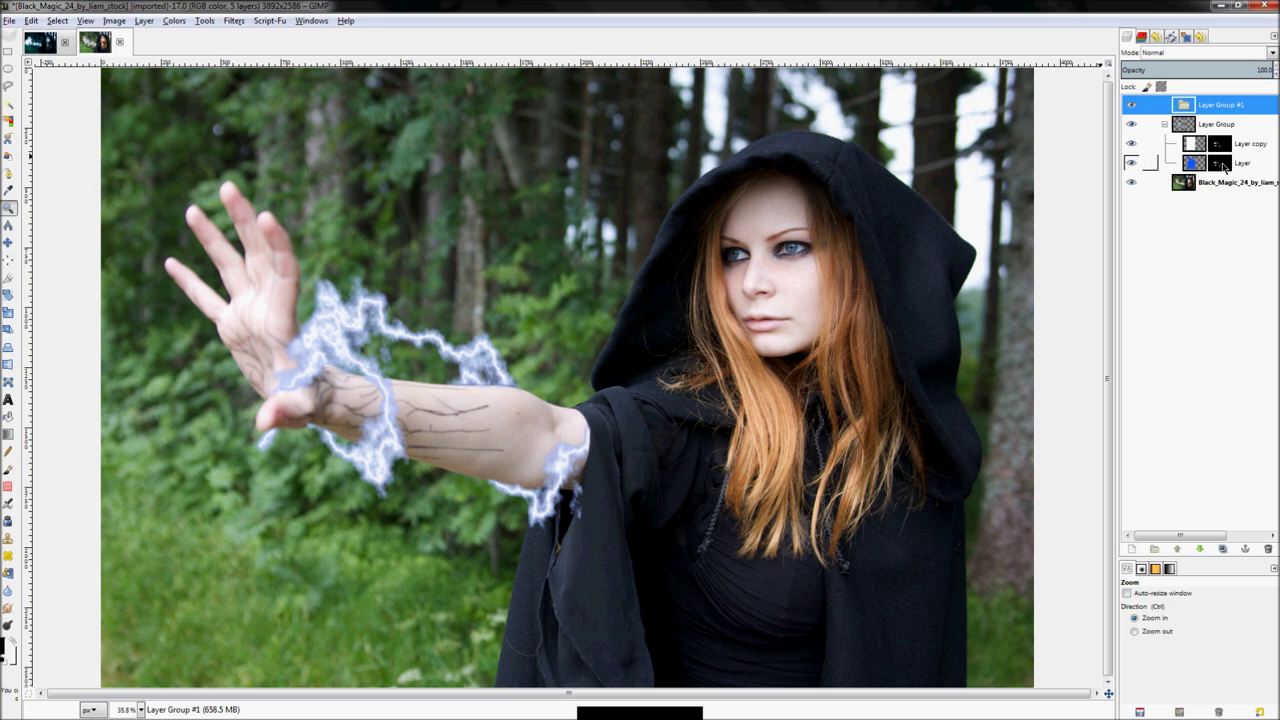
left_click(1221, 137)
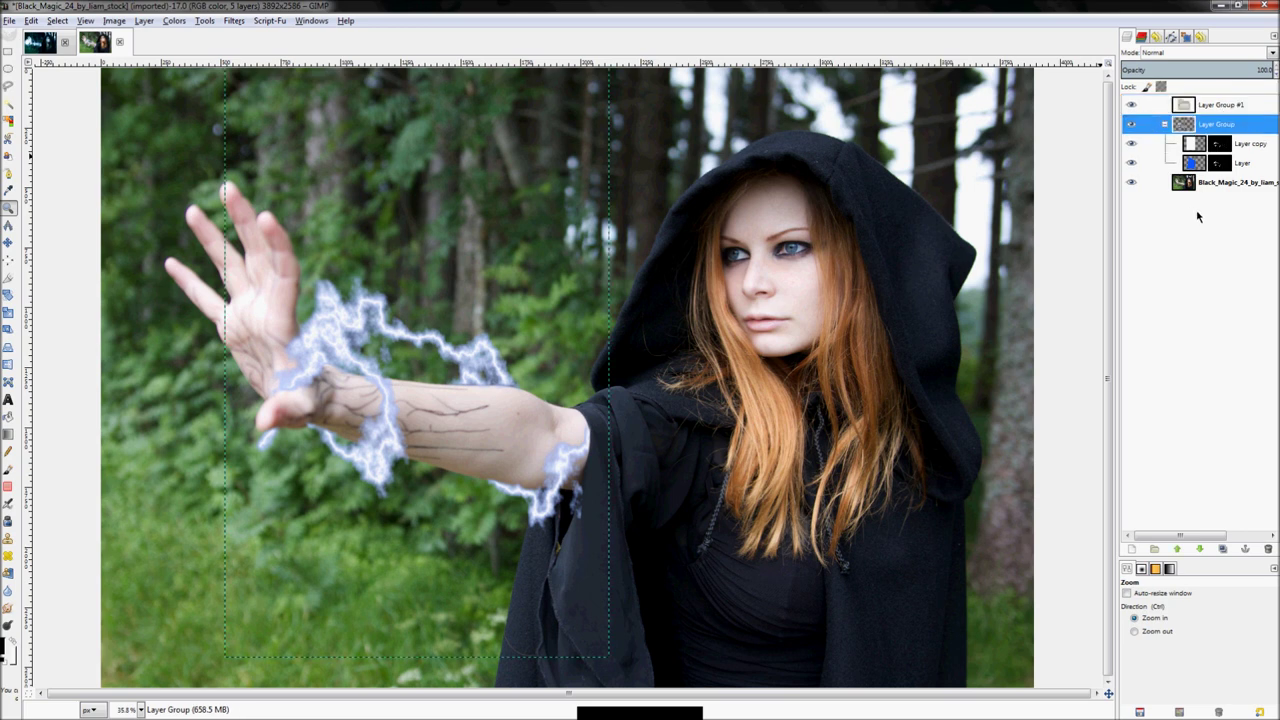
key("Return")
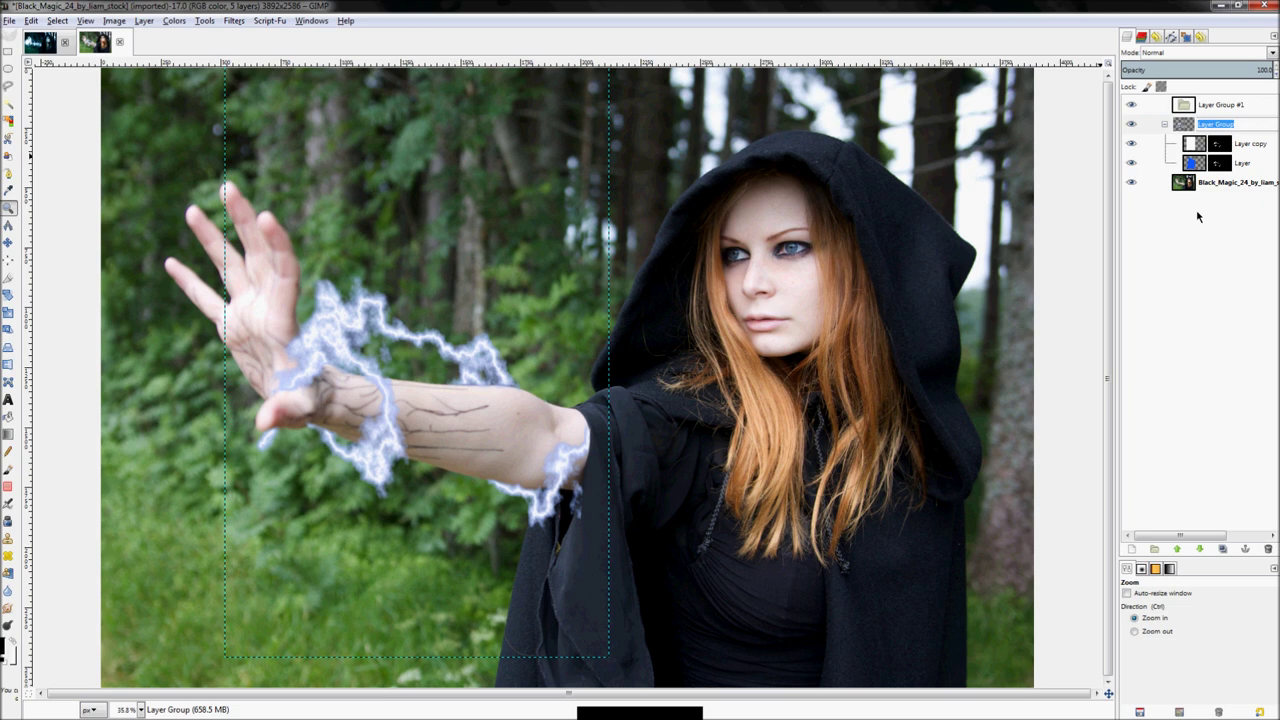
type("A")
key("Escape")
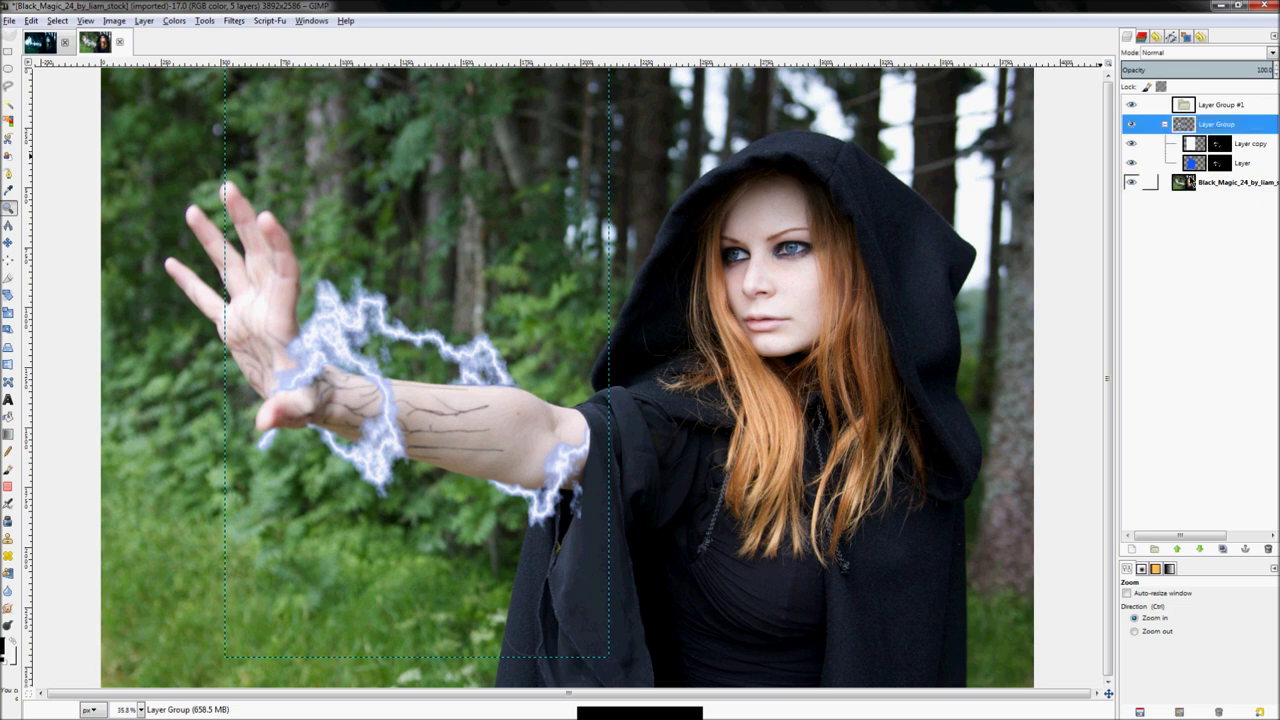
double_click(1212, 126)
type("Arm Ligh")
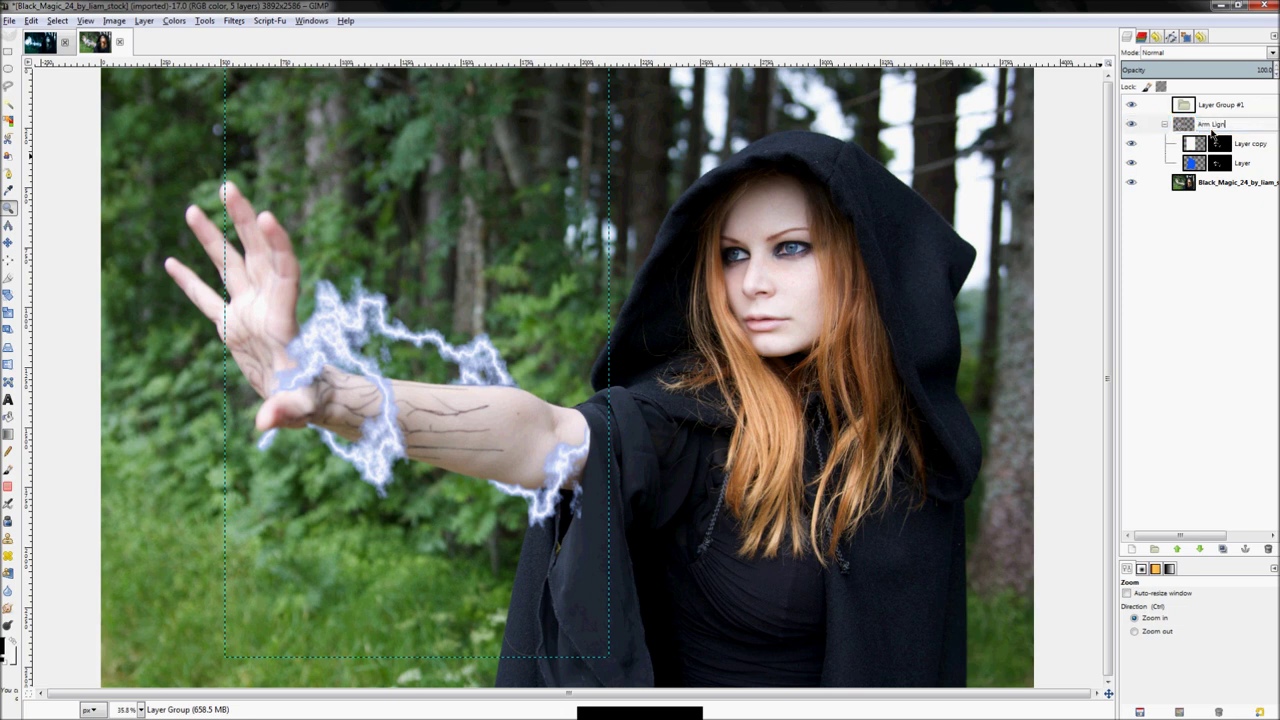
type("tning")
key("Return")
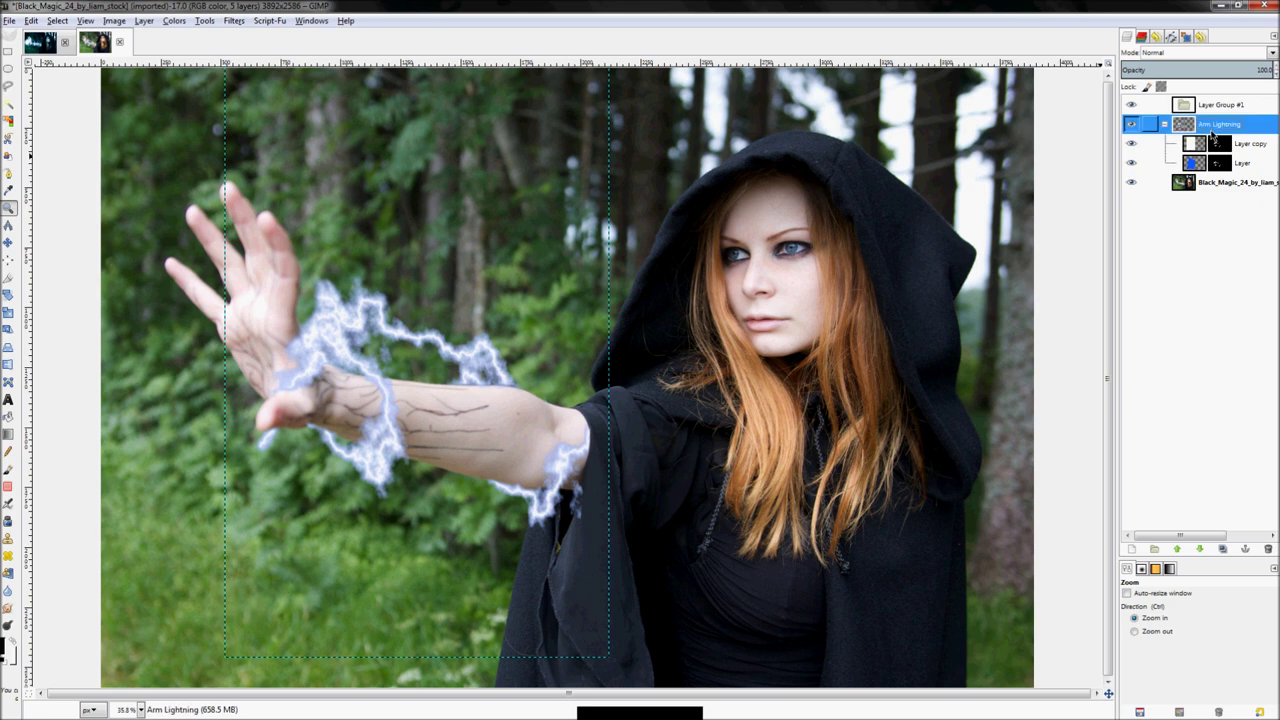
left_click(1164, 124)
Rename the new empty layer group as Middle Finger Lightning
left_click(1215, 106)
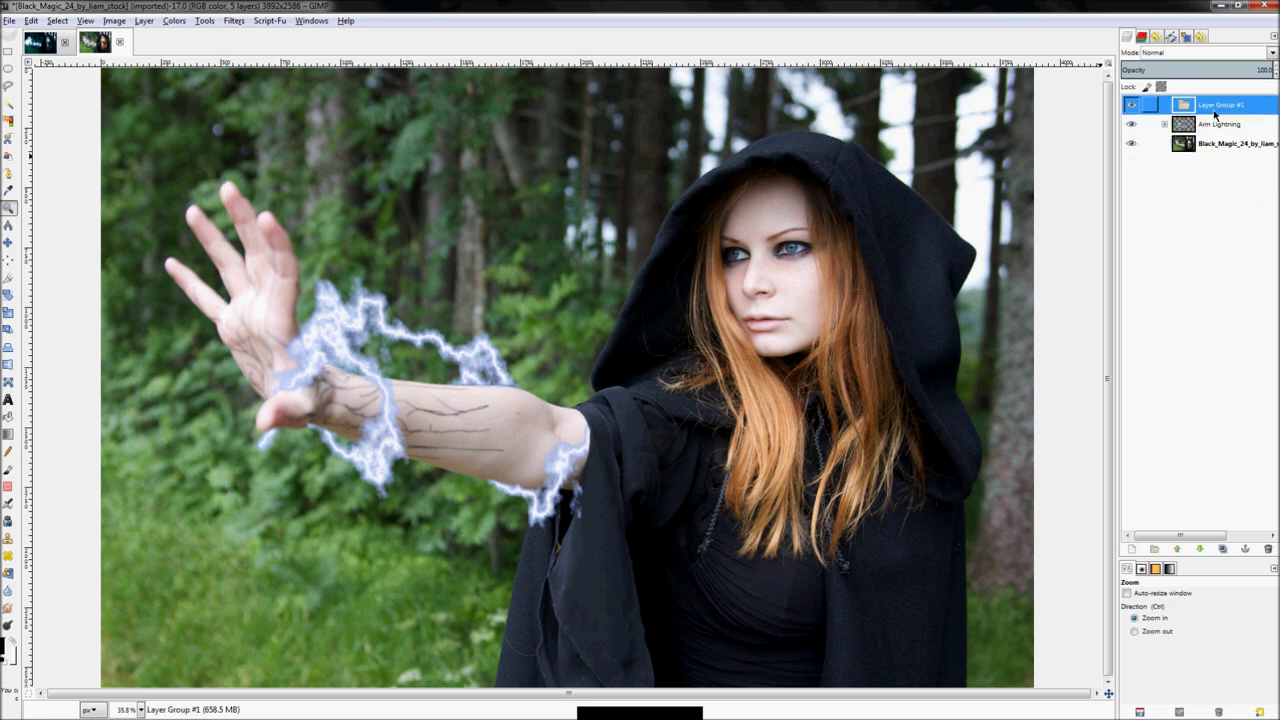
double_click(1216, 113)
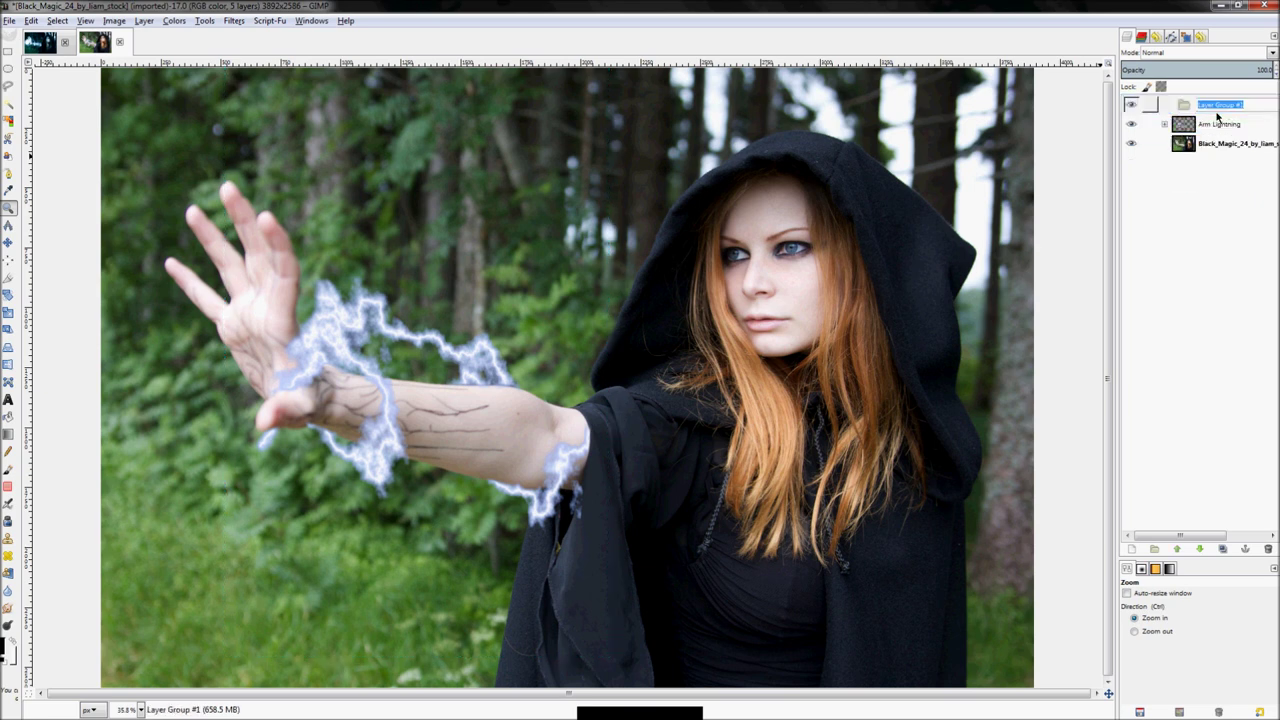
type("M")
type("iddle Finger Lightning")
key("Return")
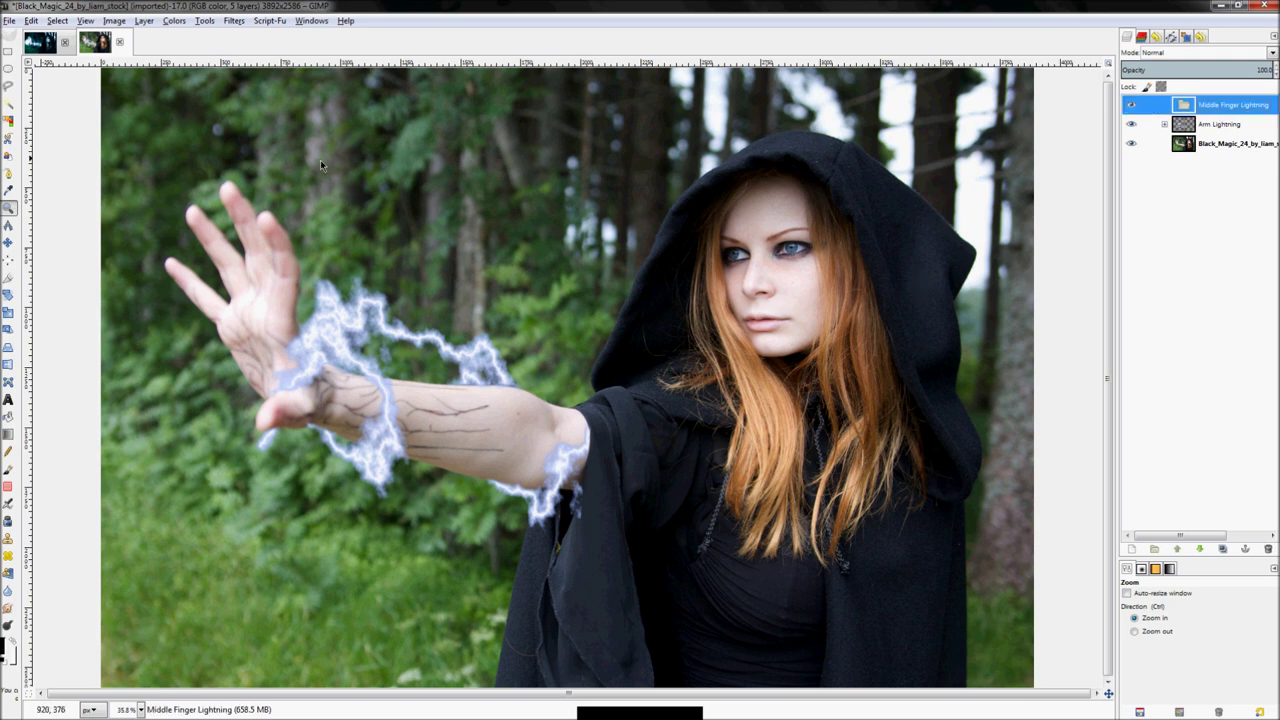
Try a rectangular selection that frames the raised hand and reaches past the wrist
left_click(199, 222)
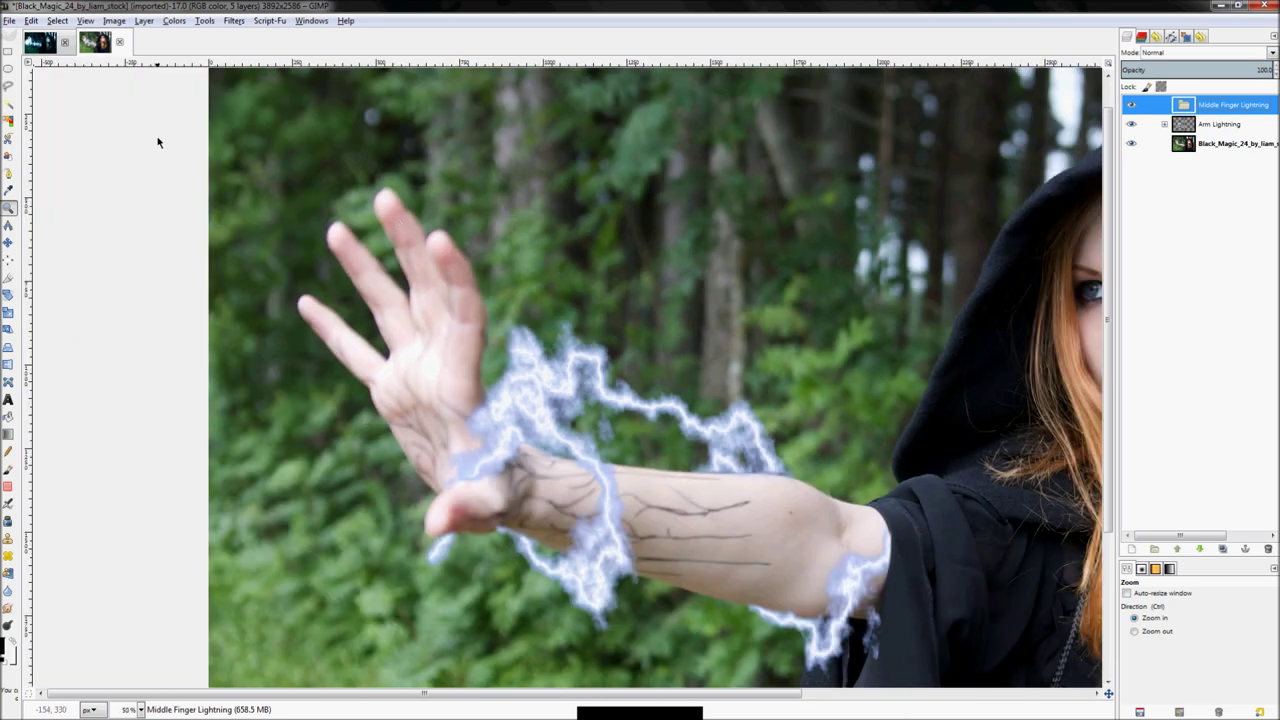
left_click(8, 52)
left_click_drag(342, 128, 457, 484)
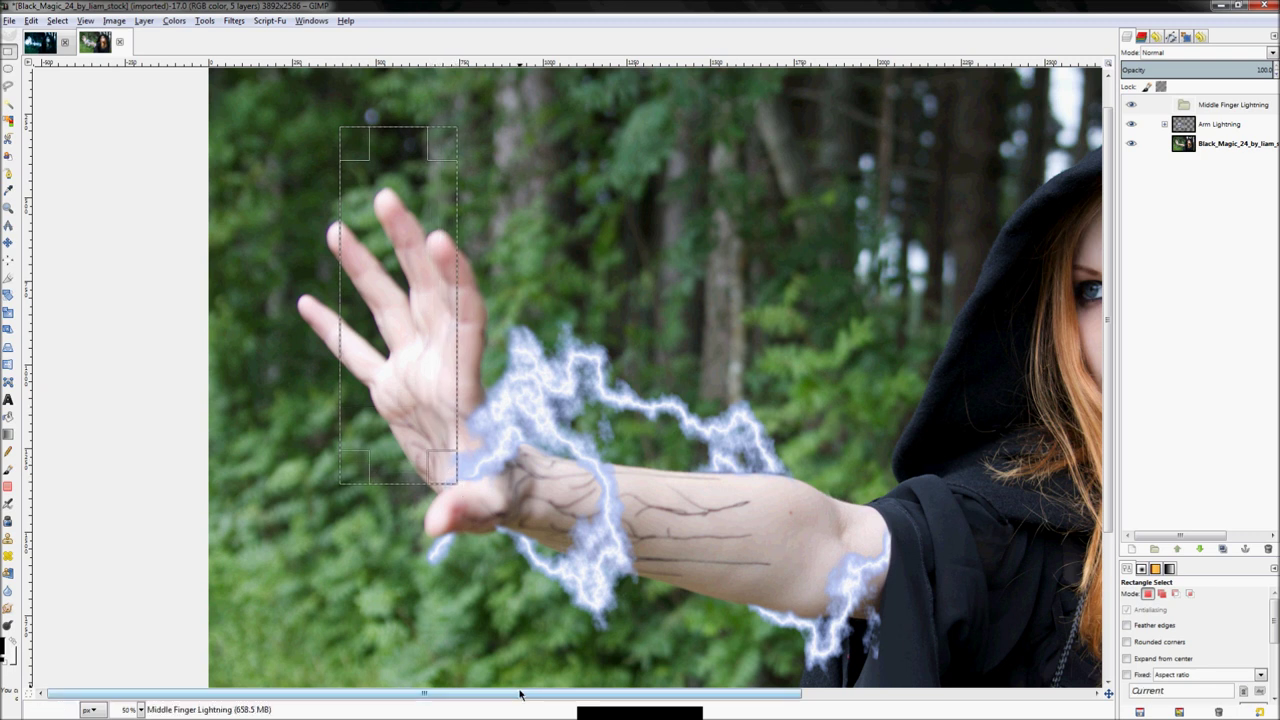
left_click_drag(350, 438, 262, 430)
left_click_drag(442, 466, 465, 412)
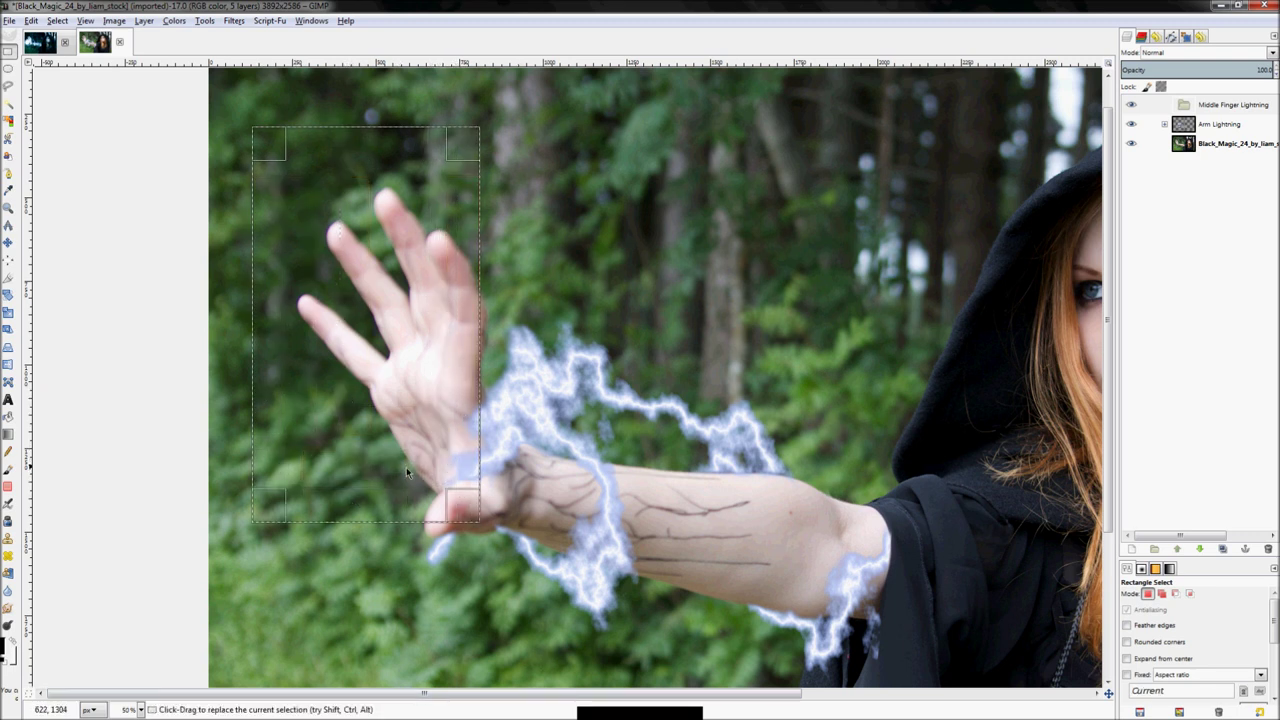
left_click_drag(468, 506, 522, 556)
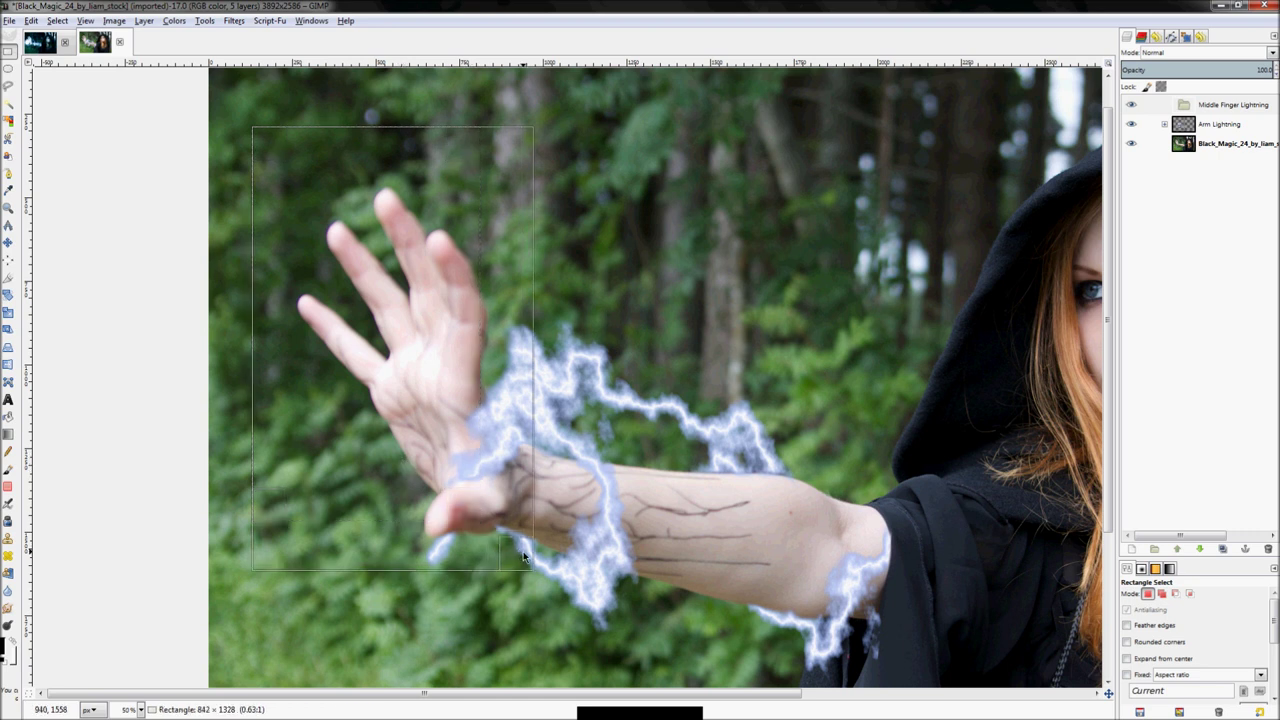
left_click(102, 67)
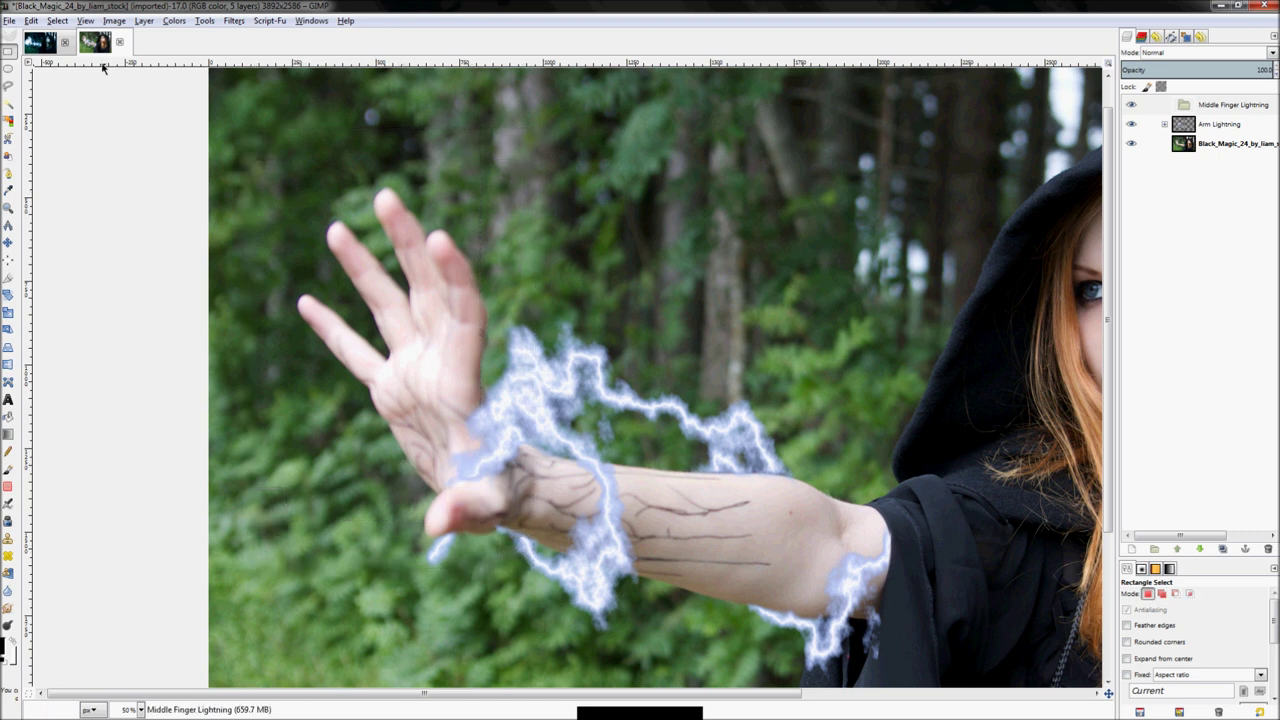
Frame the raised hand with a trial rectangular selection and compare the area with the finger lightning in Lightning.xcf
left_click_drag(258, 155, 564, 580)
left_click_drag(256, 348, 290, 348)
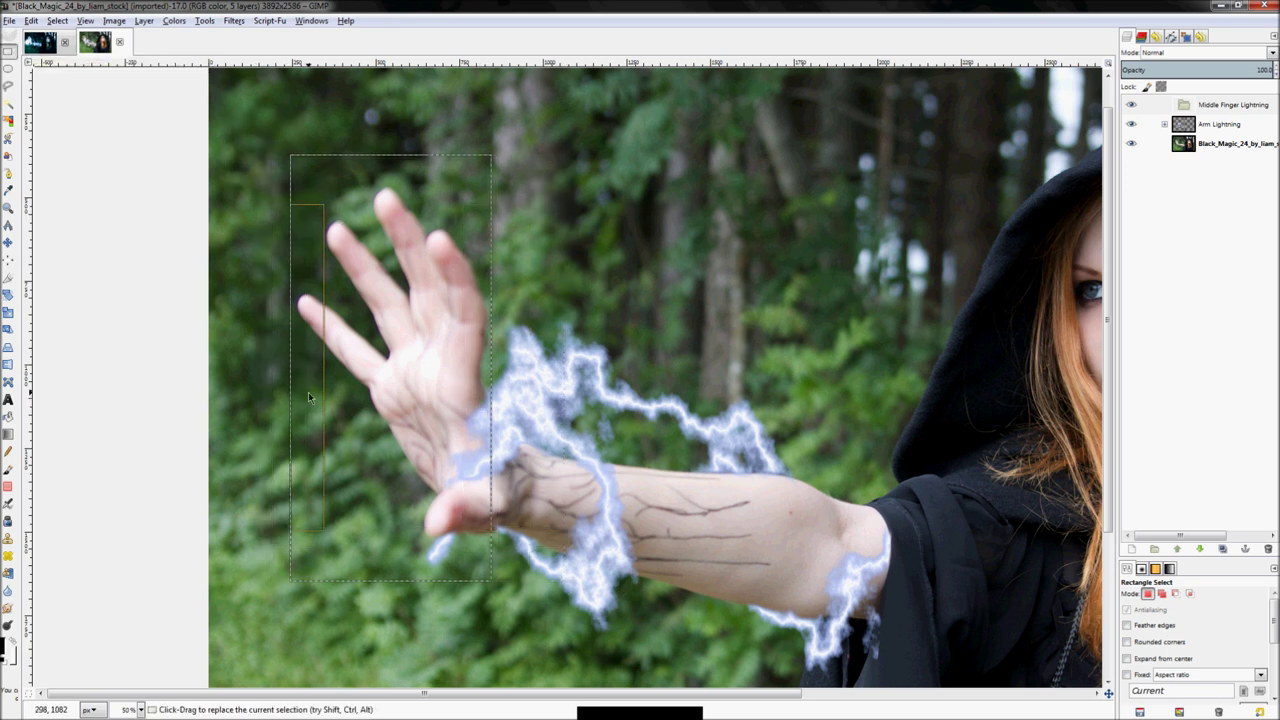
left_click_drag(309, 397, 290, 394)
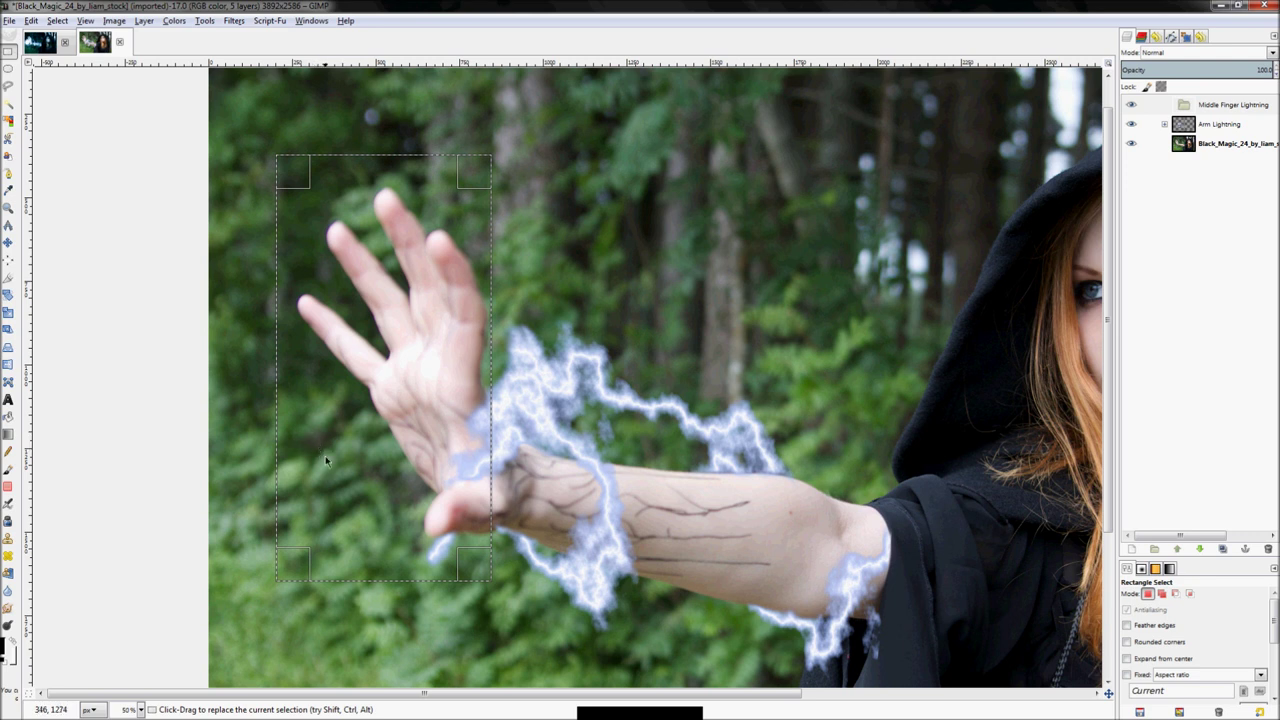
left_click(40, 42)
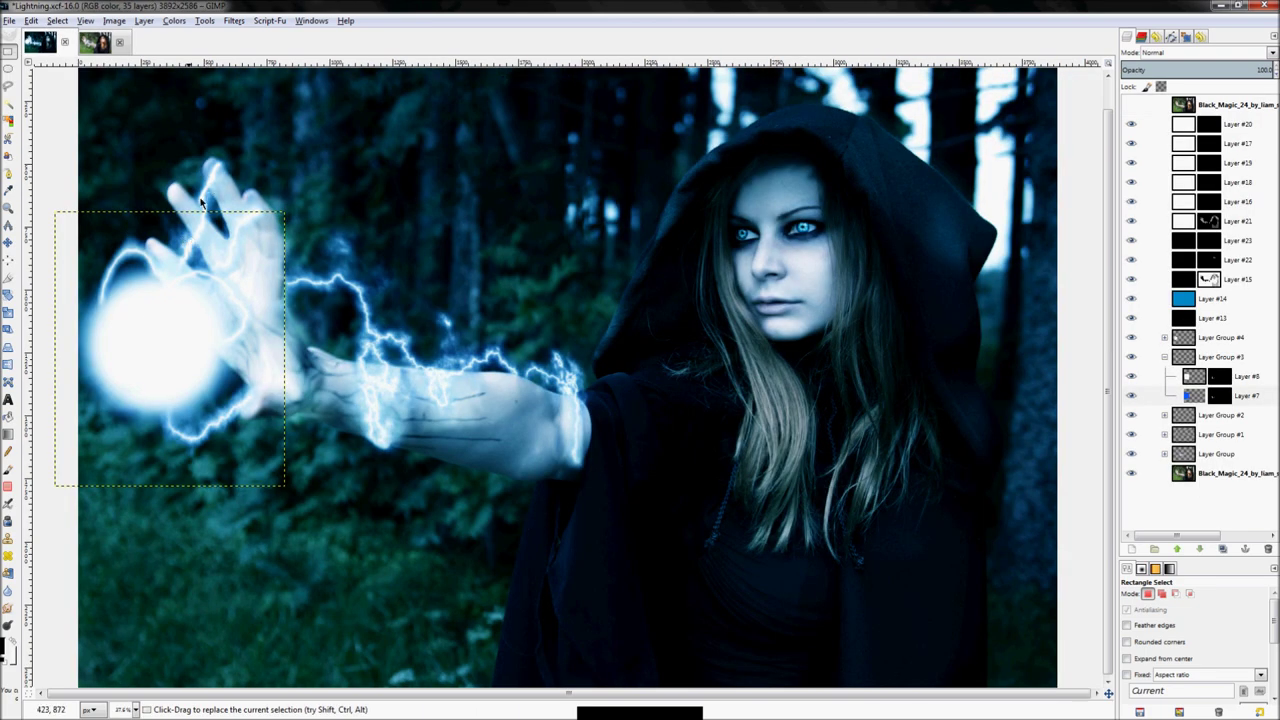
left_click(95, 42)
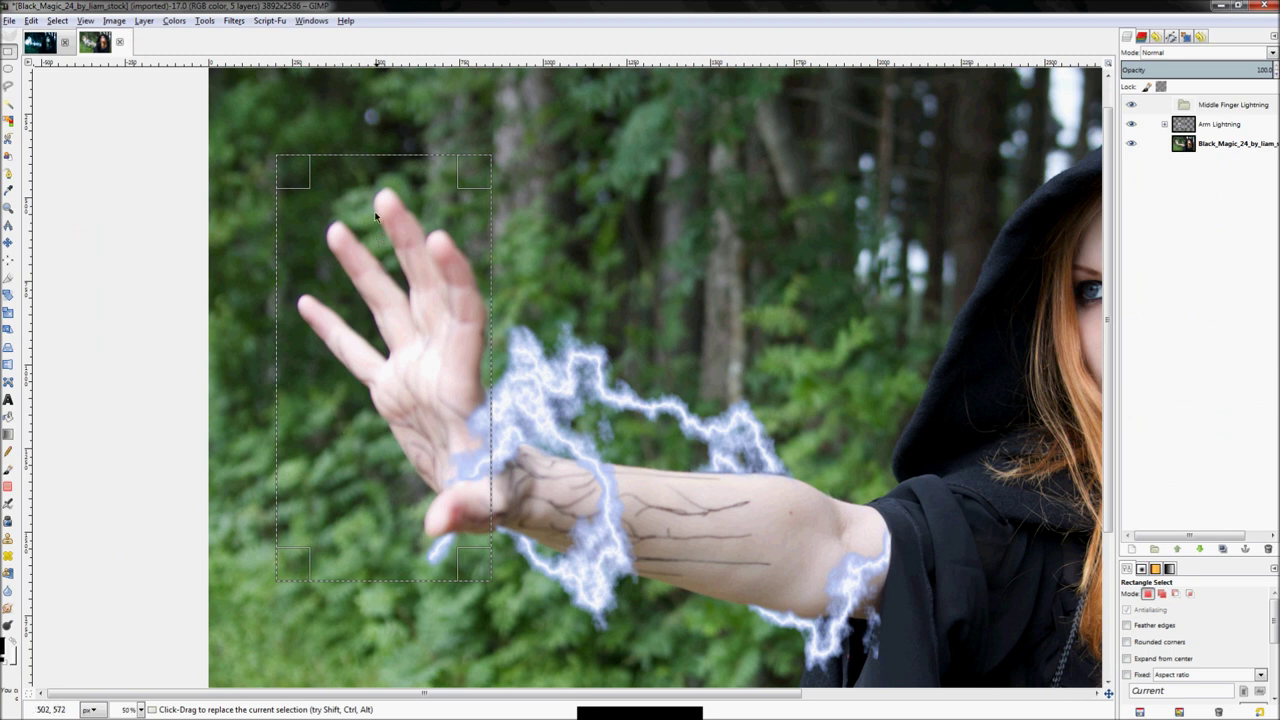
Tighten the trial selection to about 656 × 1104 px around the hand to gauge the layer size, and clear the selection
mouse_move(411, 193)
left_mouse_down()
mouse_move(405, 205)
mouse_move(410, 182)
left_mouse_up()
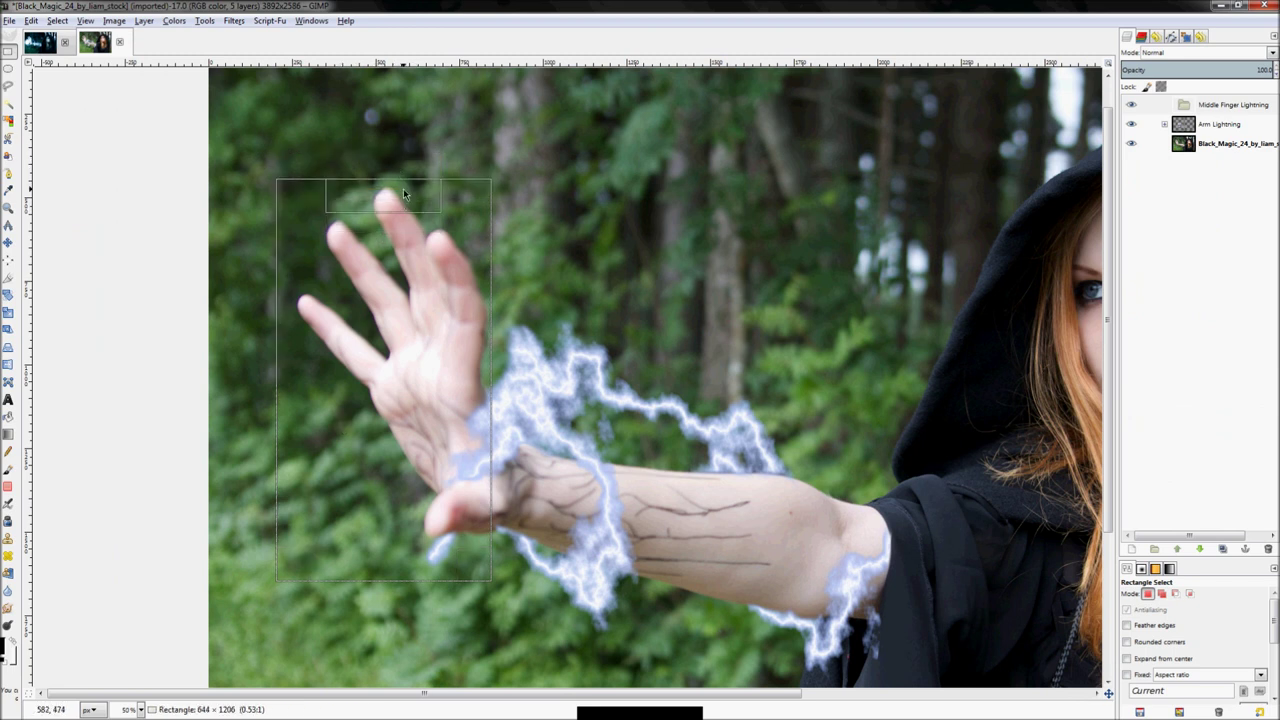
left_click_drag(416, 566, 406, 511)
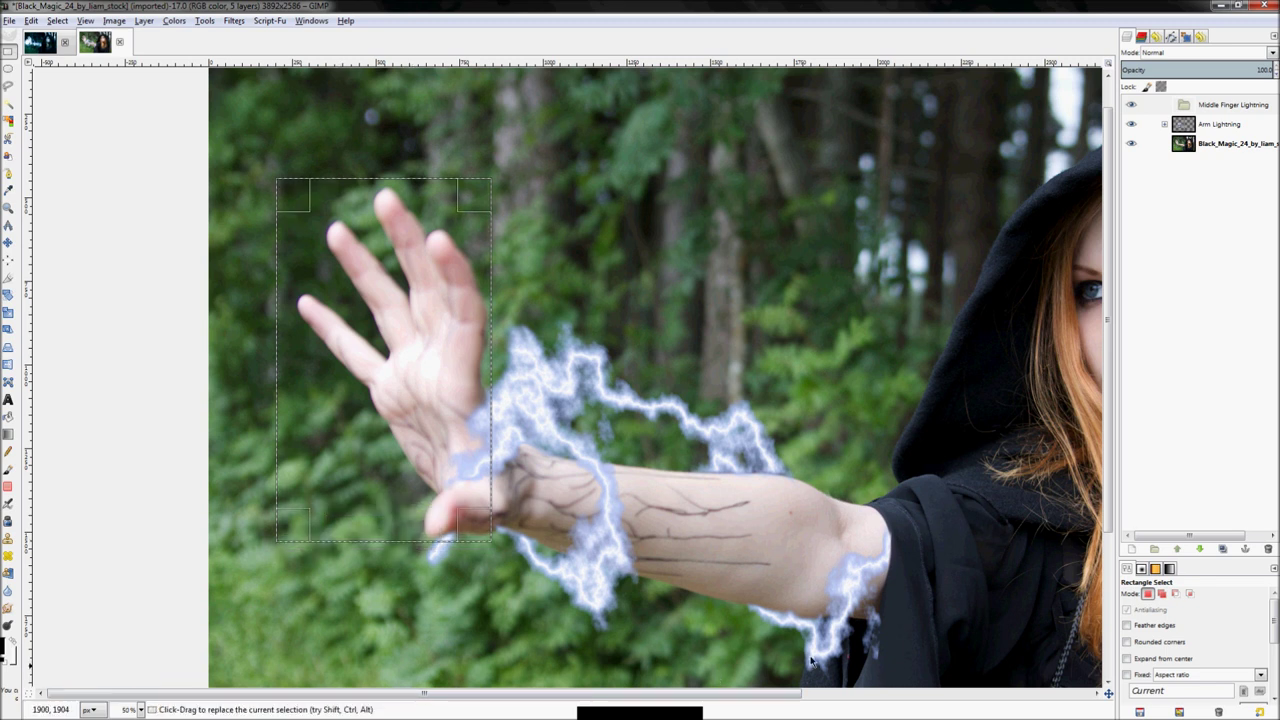
left_click_drag(479, 514, 481, 520)
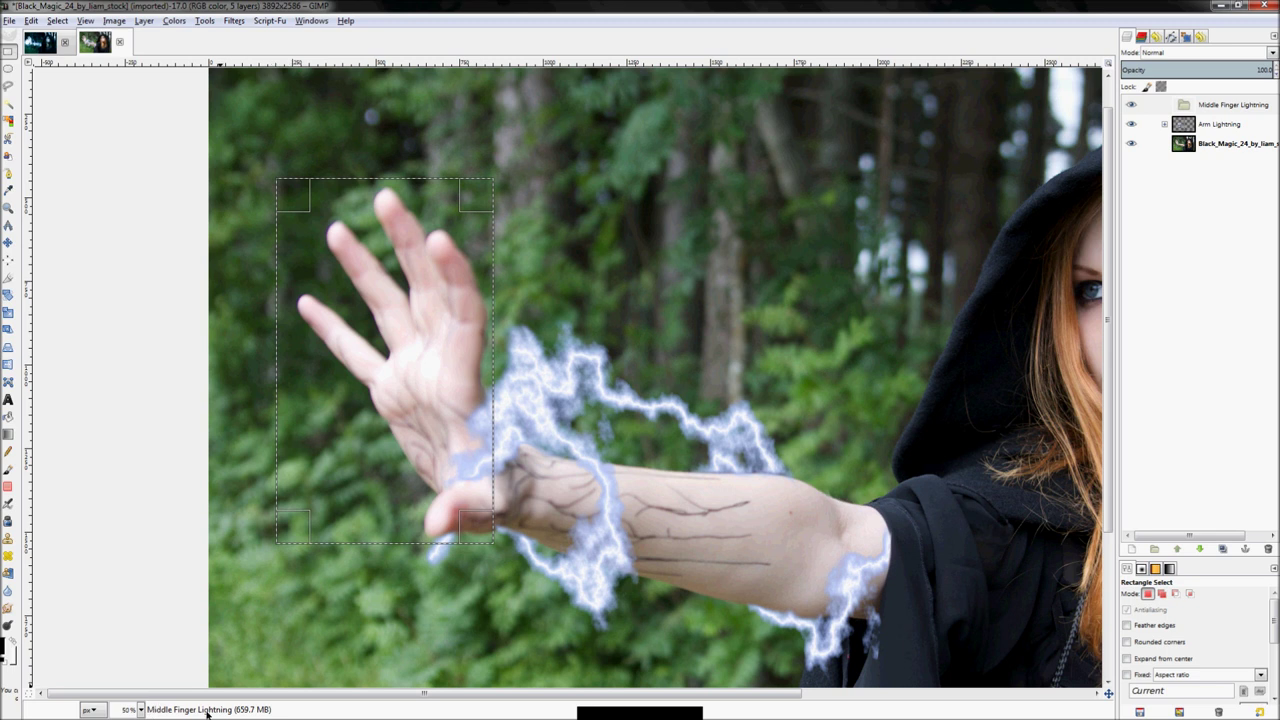
left_click_drag(485, 512, 481, 532)
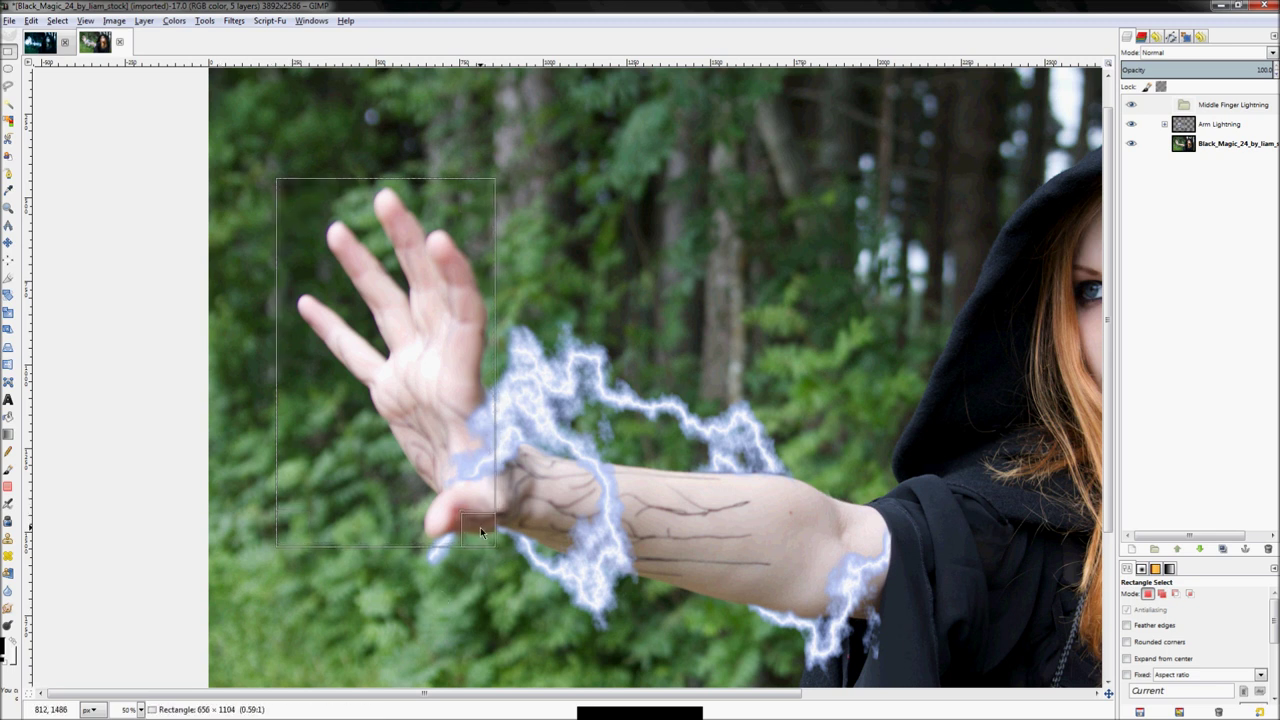
left_click_drag(481, 532, 479, 528)
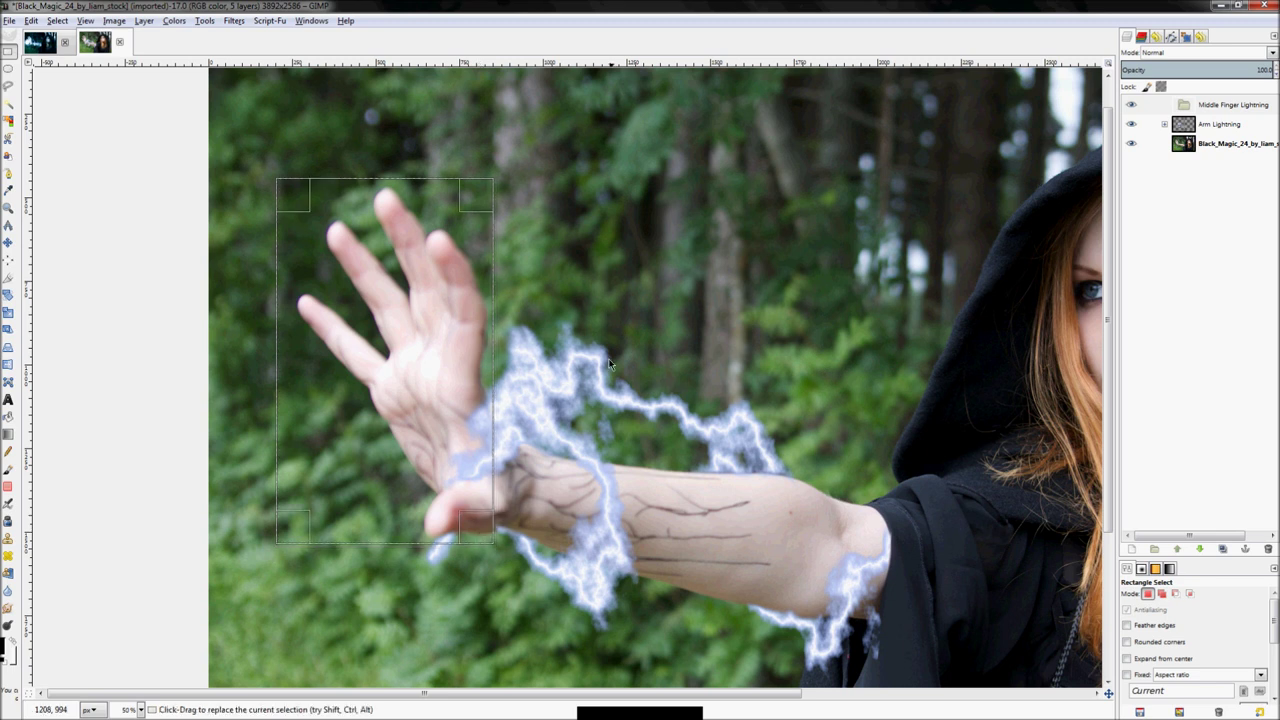
key("ctrl+shift+a")
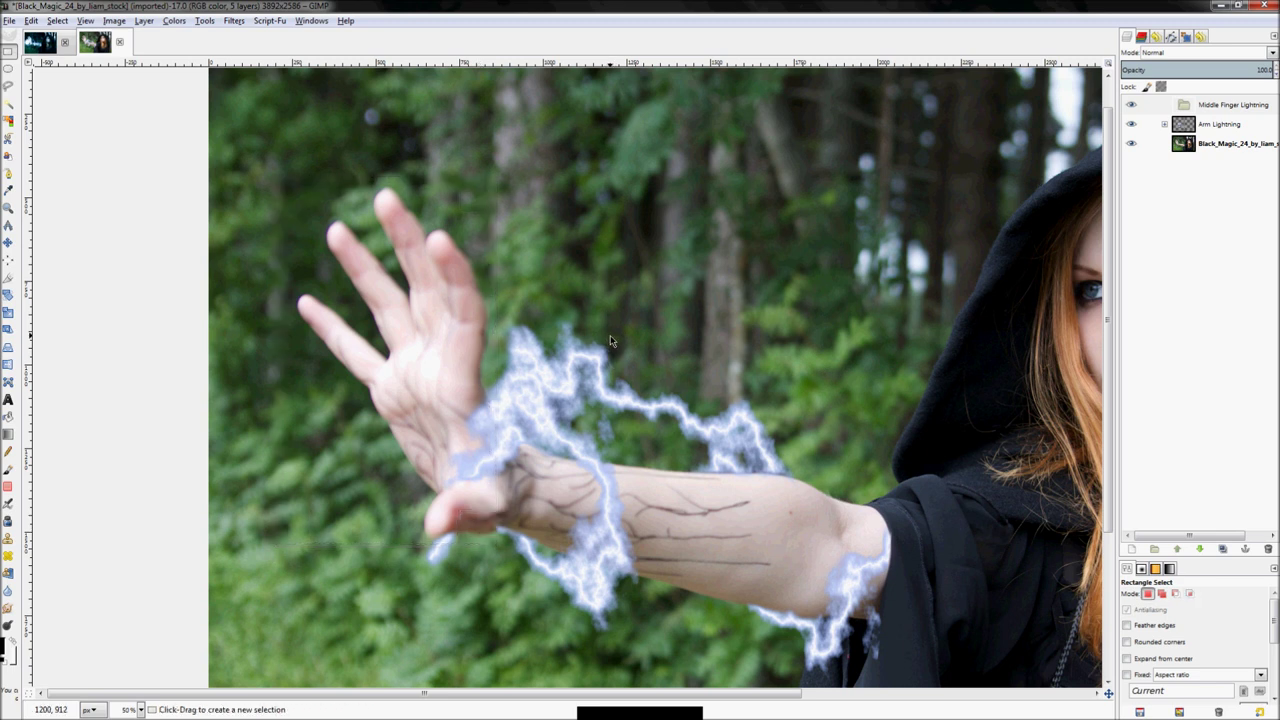
Add a transparent 656 × 1104 px layer inside the Middle Finger Lightning group, and activate the Move tool
right_click(1190, 105)
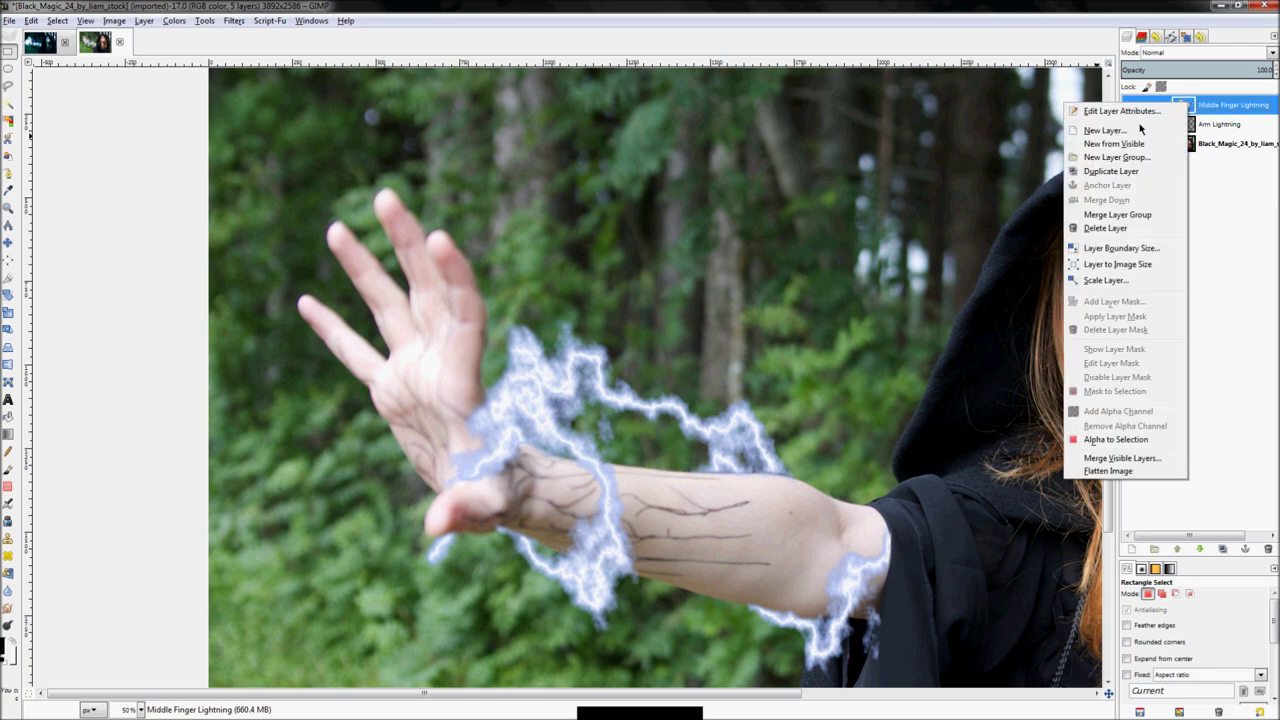
left_click(1137, 130)
key("Tab")
key("Tab")
key("shift+Tab")
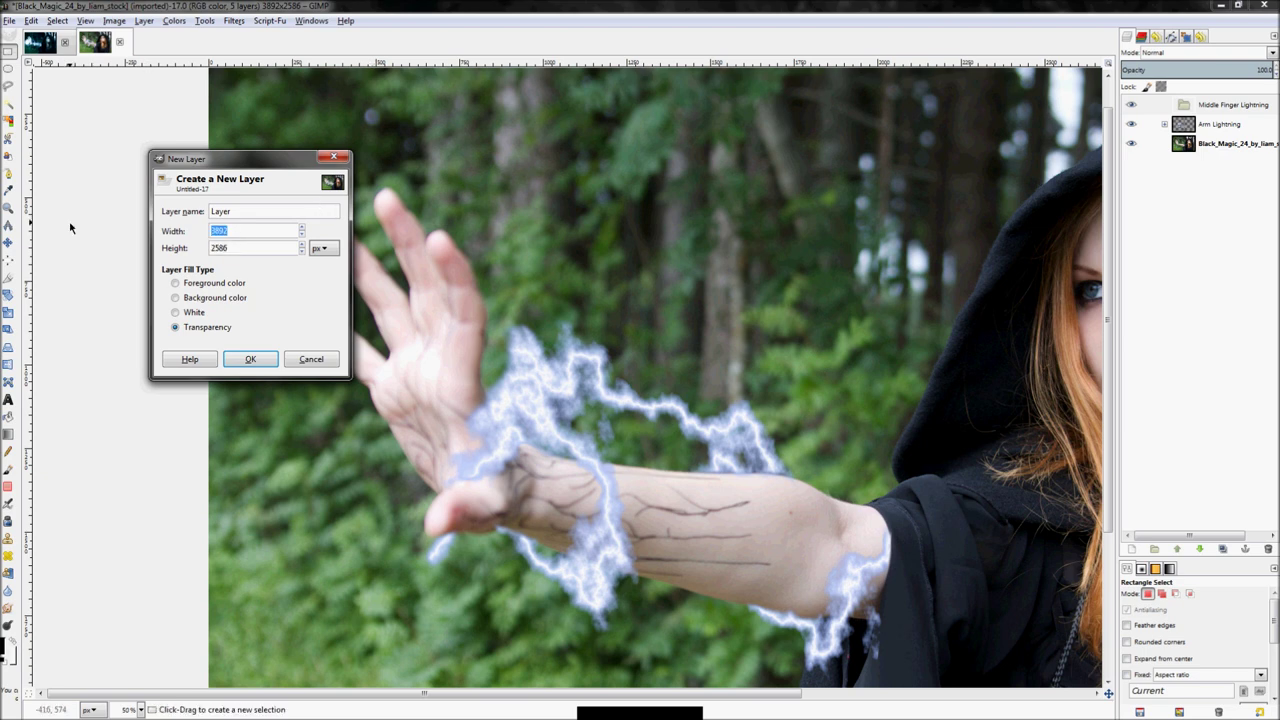
key("End")
key("ctrl+a")
type("656")
key("Tab")
type("1104")
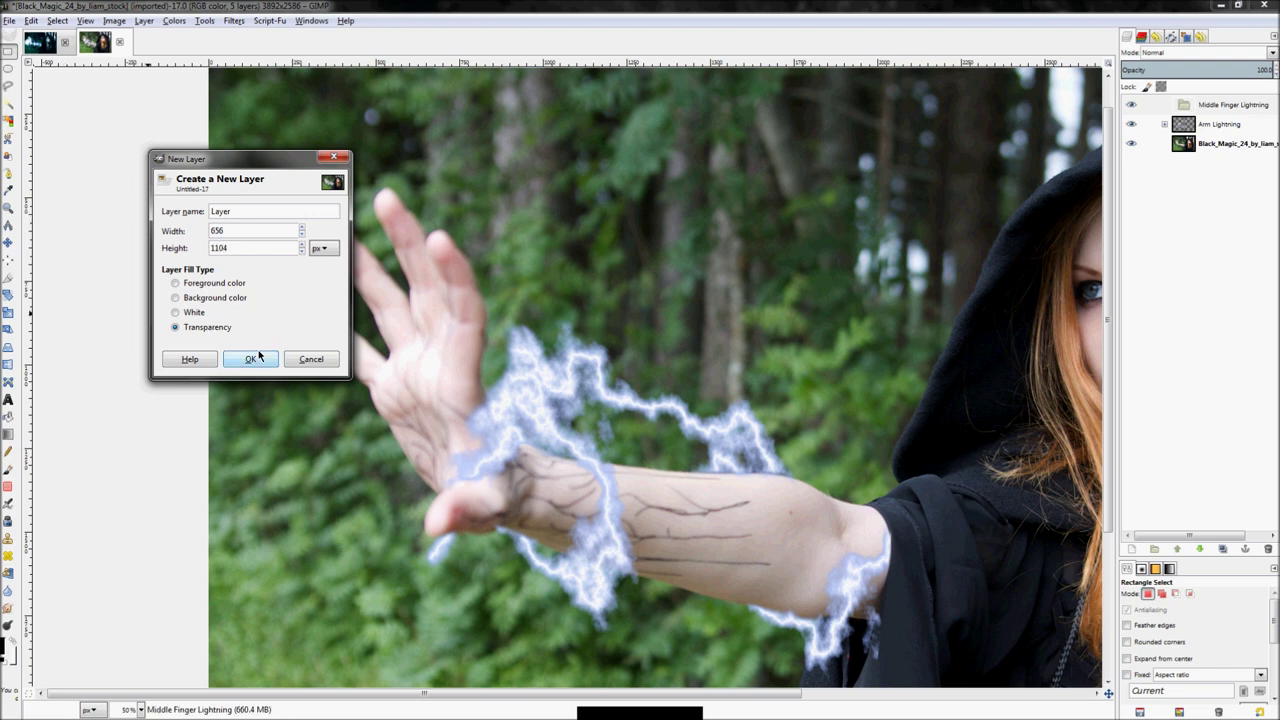
left_click(251, 360)
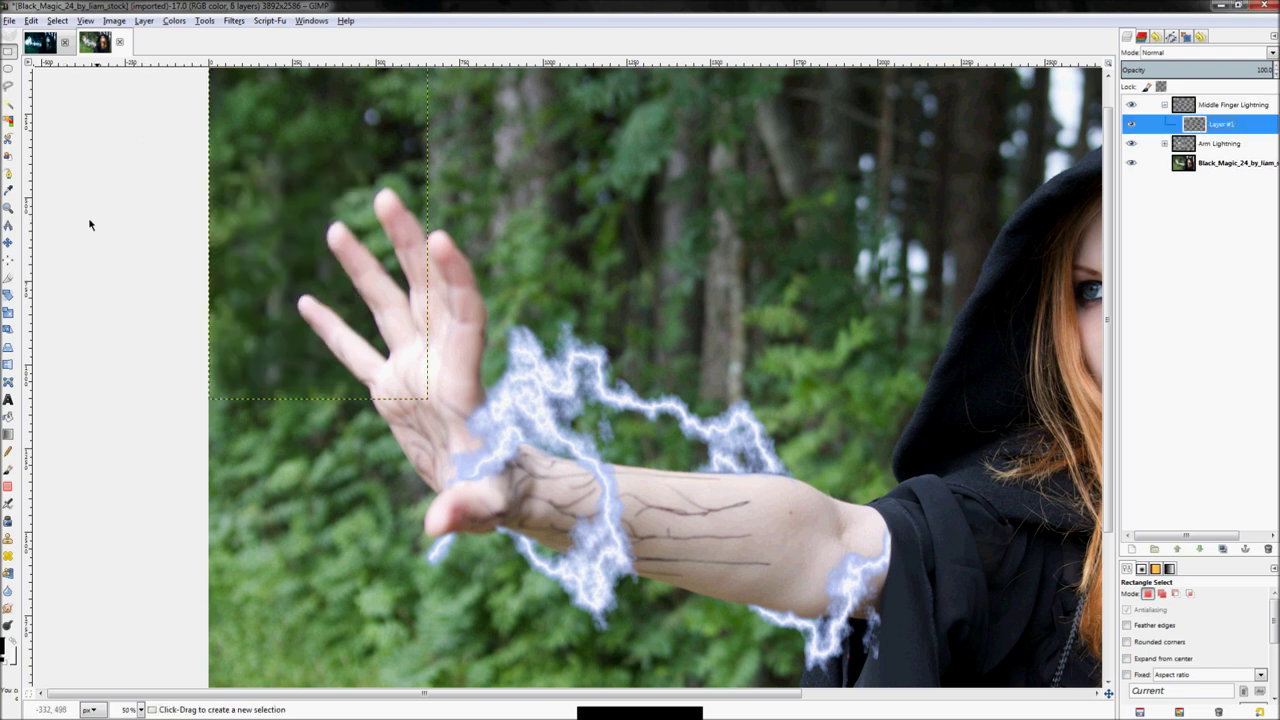
left_click(10, 244)
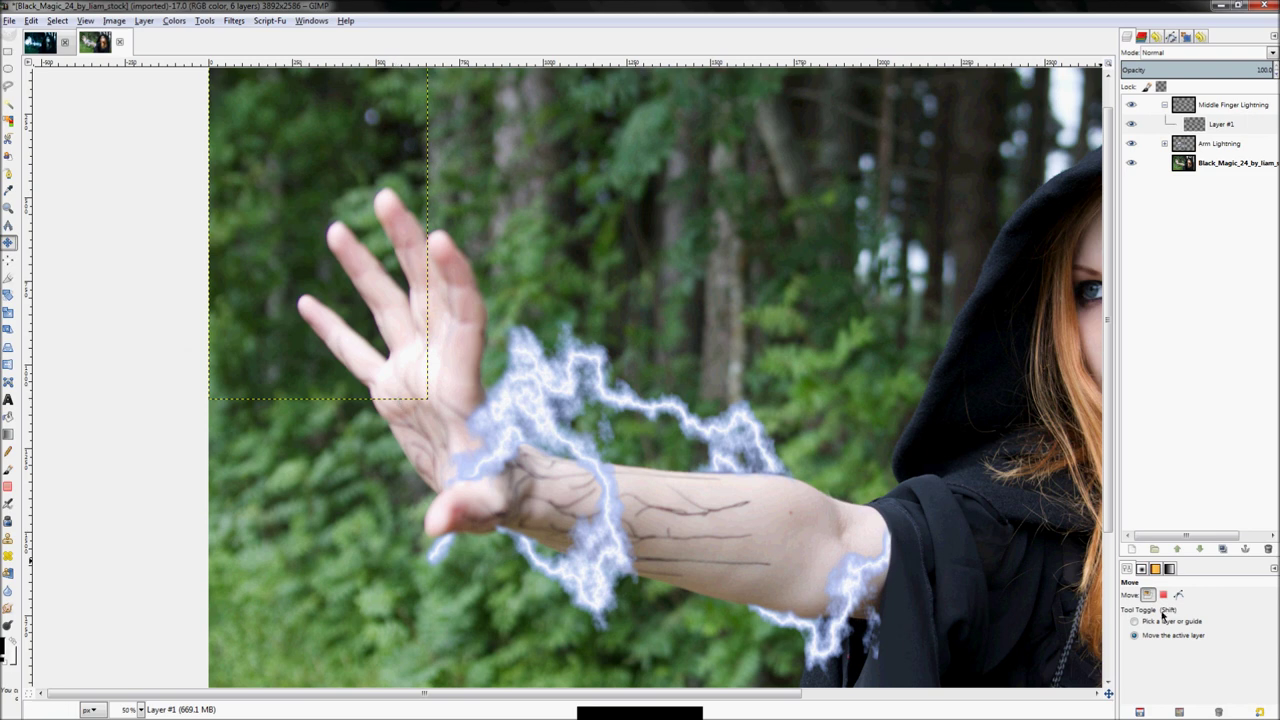
left_click(1160, 622)
left_click_drag(343, 307, 408, 387)
key("ctrl+z")
left_click(1218, 123)
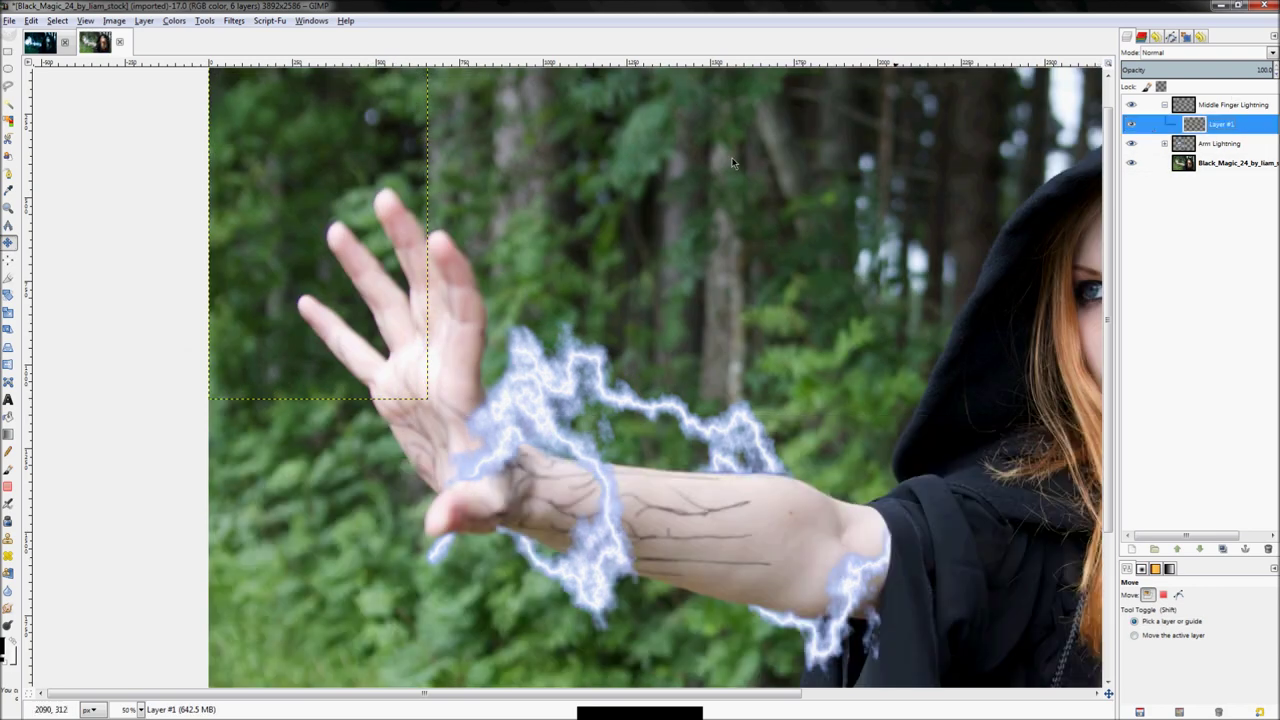
Move the new active layer over the raised hand so it spans from the middle fingertip to just below the thumb
left_click(1160, 637)
left_click_drag(376, 410, 449, 562)
left_click_drag(505, 365, 502, 374)
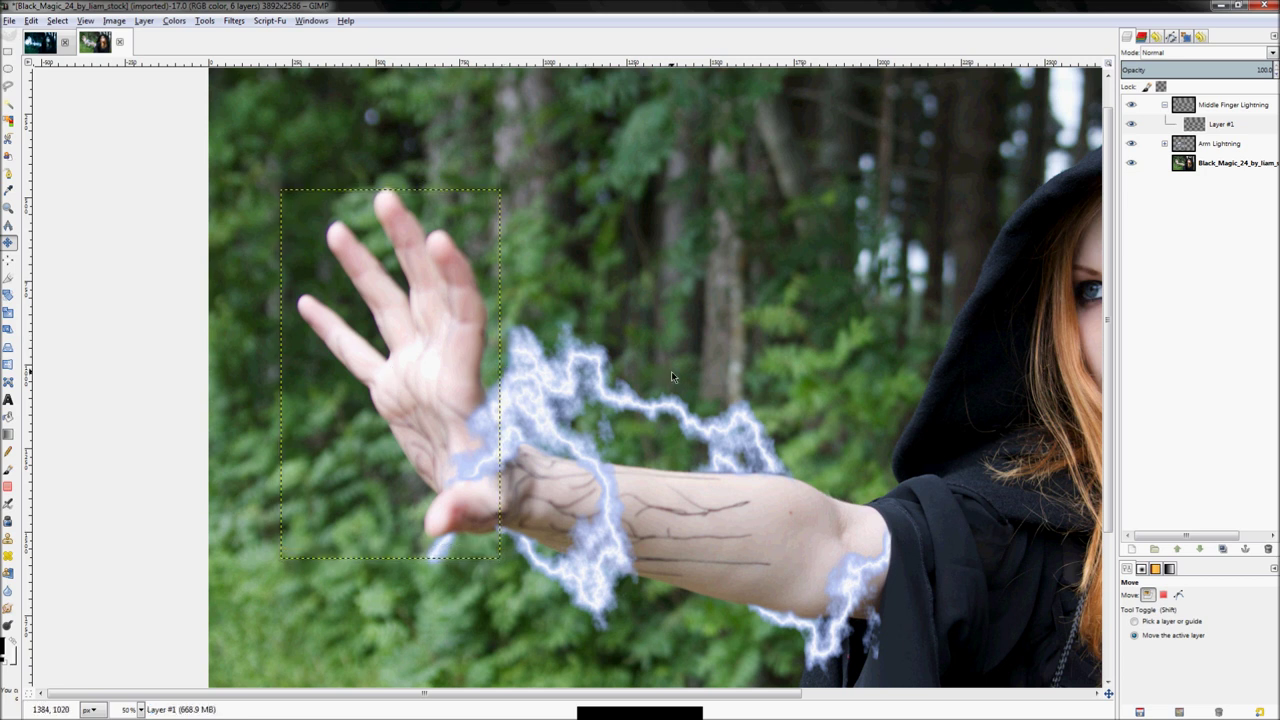
left_click(1214, 124)
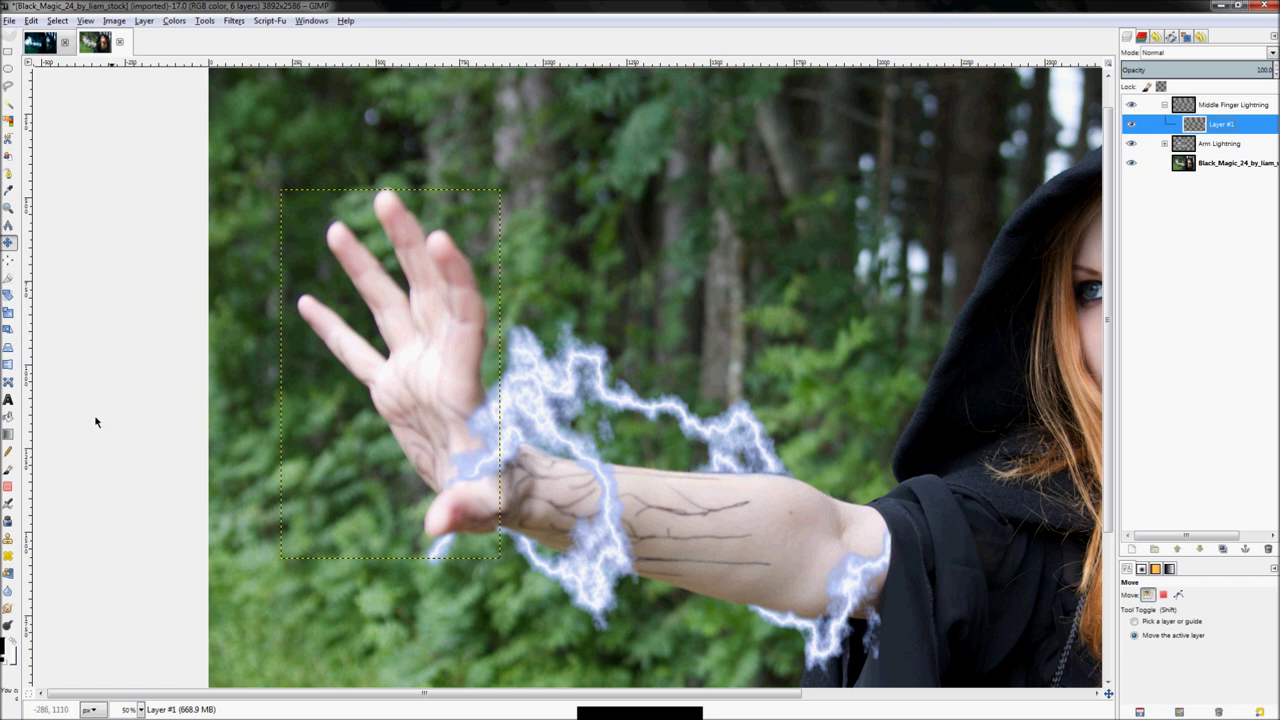
Blend a black-to-white linear gradient across the new layer, aligned from the middle fingertip at reduced layer opacity, and restore the opacity to 100
left_click(9, 434)
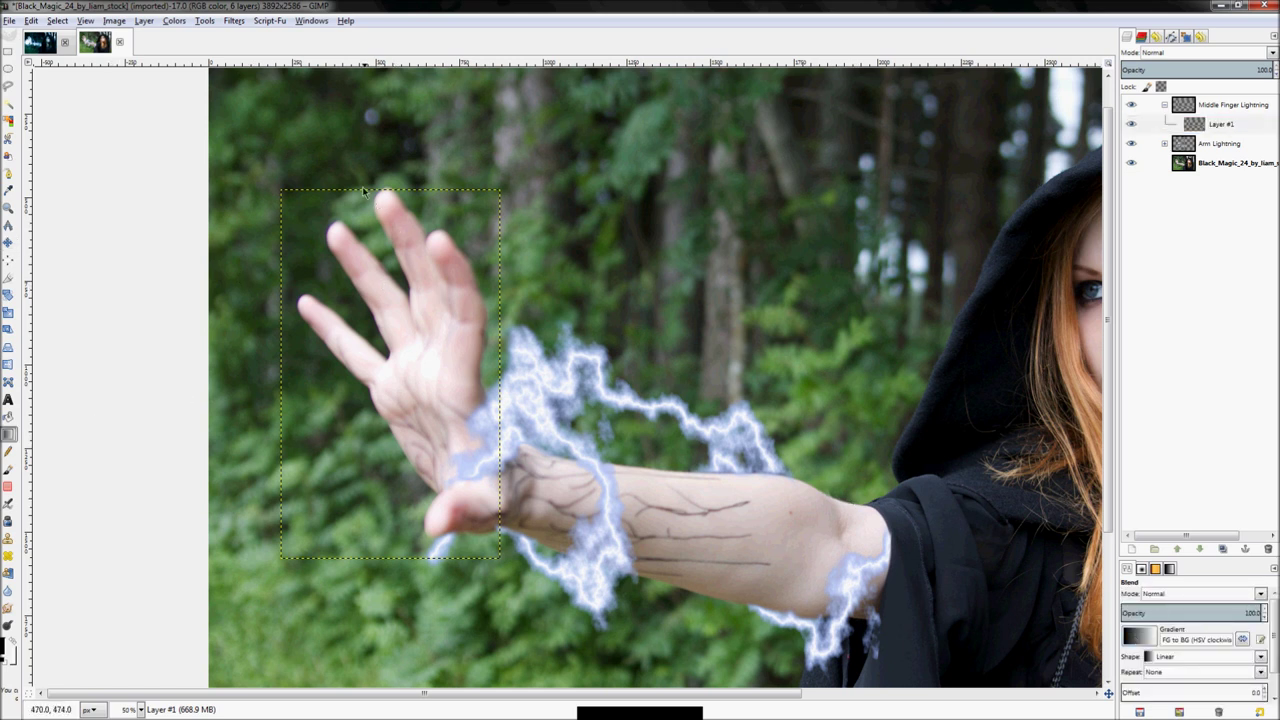
mouse_move(368, 198)
left_mouse_down()
mouse_move(420, 229)
mouse_move(429, 217)
left_mouse_up()
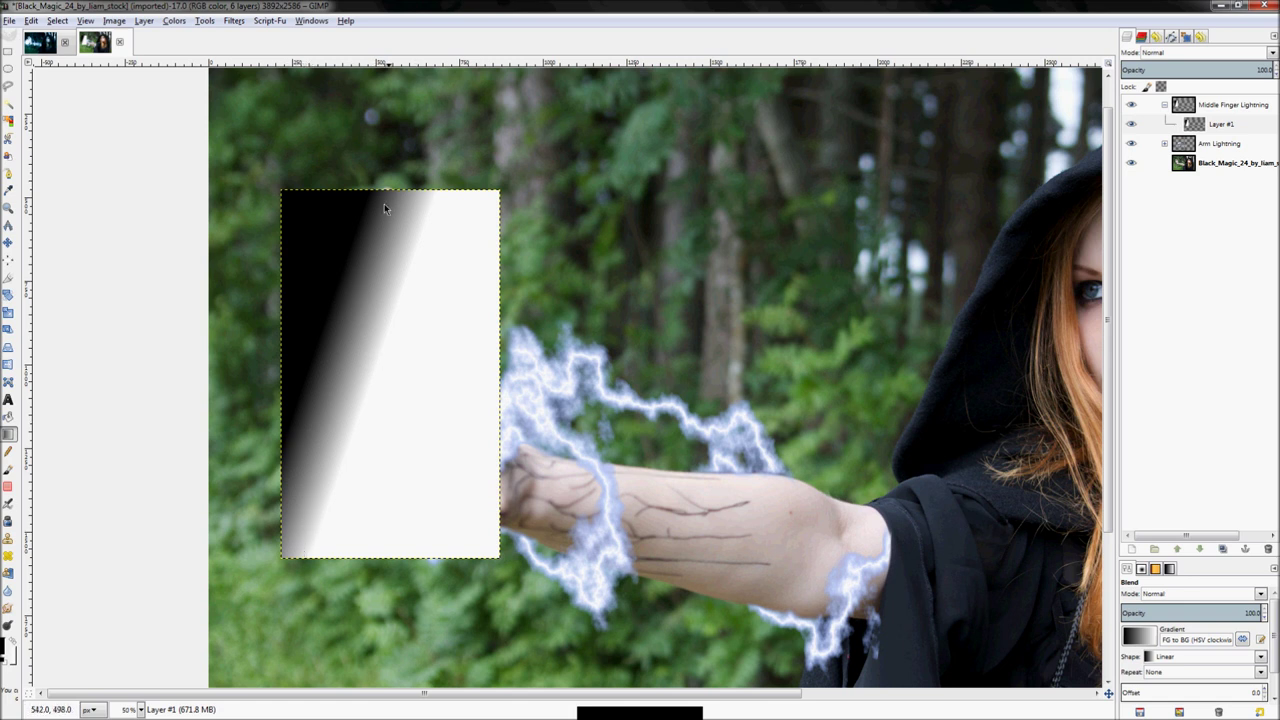
left_click_drag(362, 195, 421, 236)
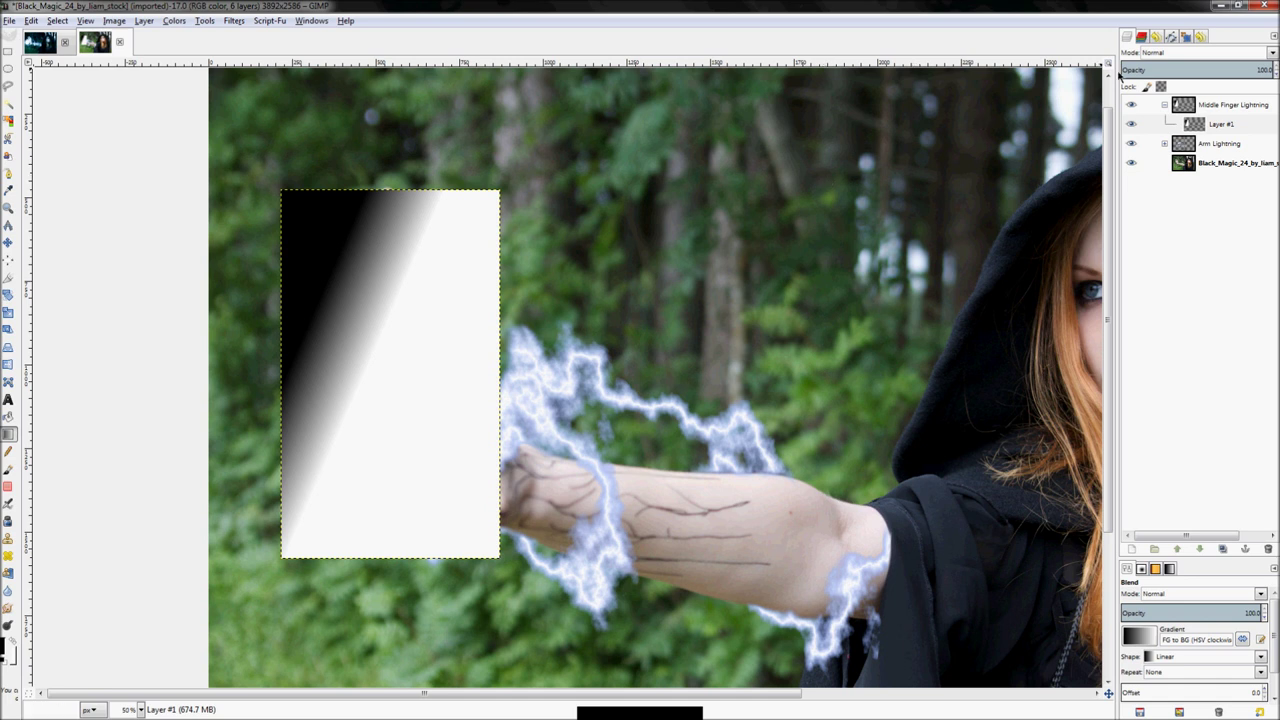
mouse_move(1240, 70)
left_mouse_down()
mouse_move(1192, 72)
mouse_move(1228, 82)
left_mouse_up()
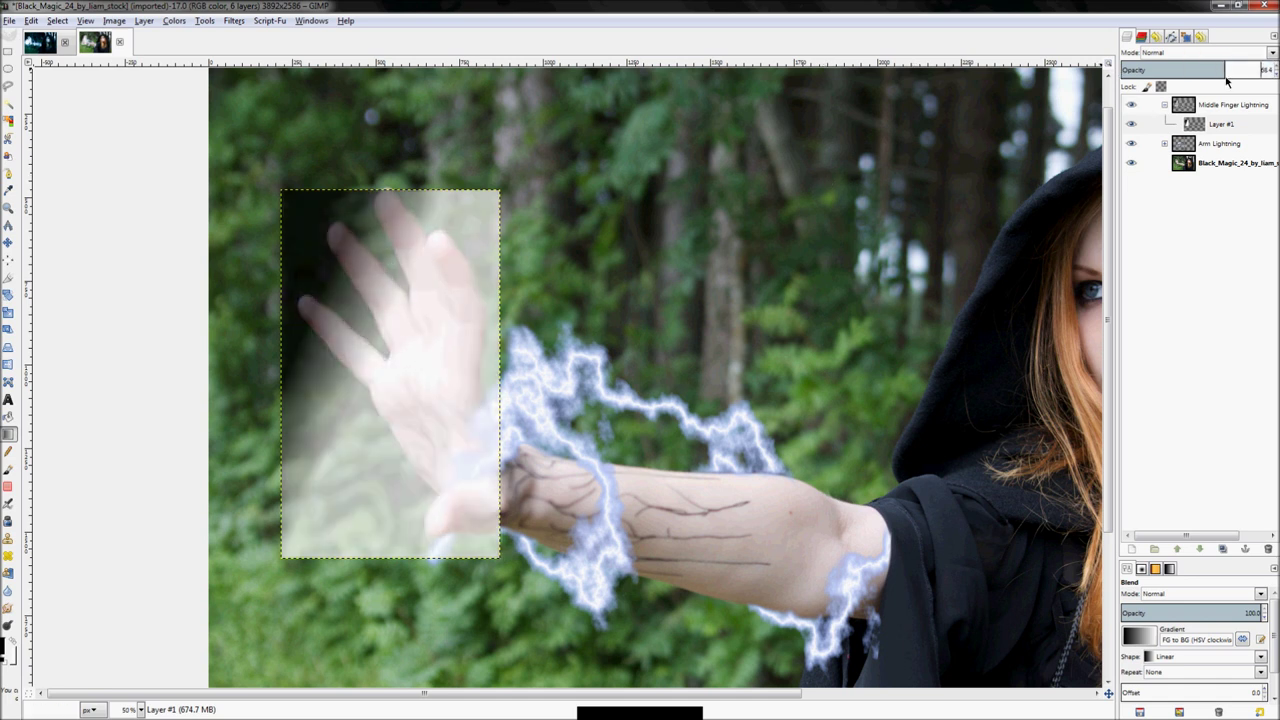
left_click_drag(360, 202, 426, 220)
left_click_drag(345, 195, 418, 210)
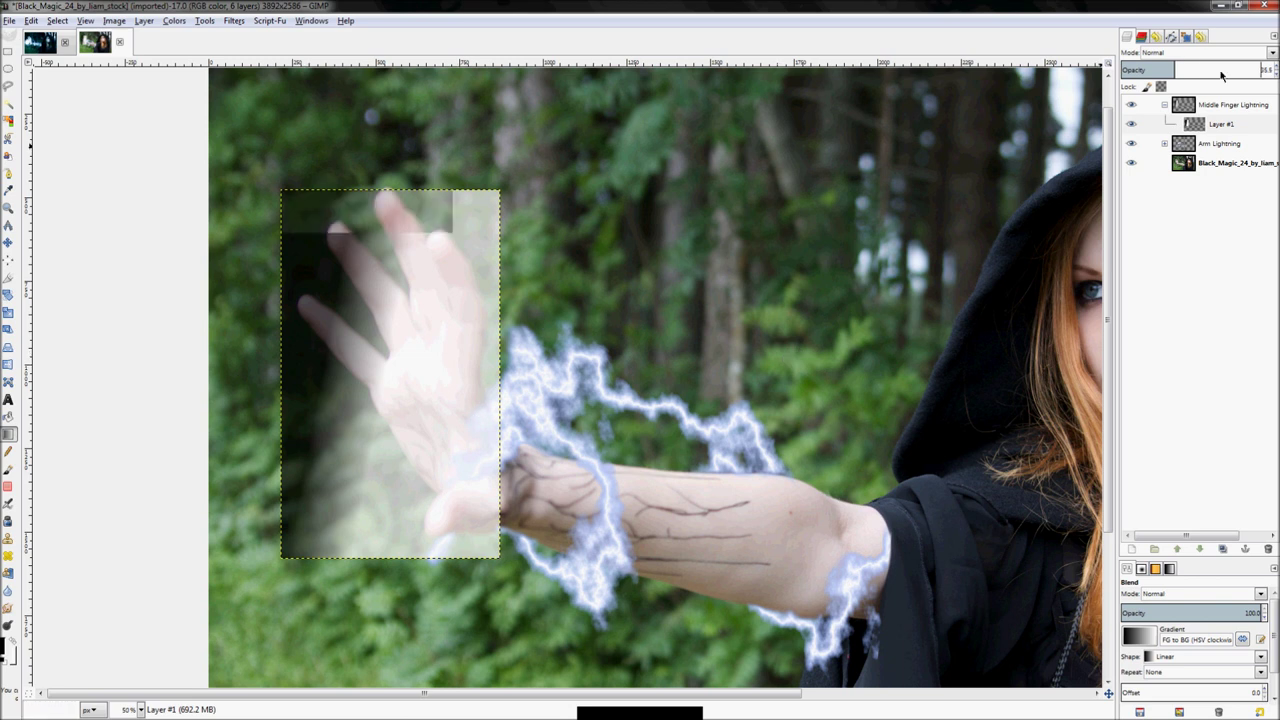
left_click(1258, 70)
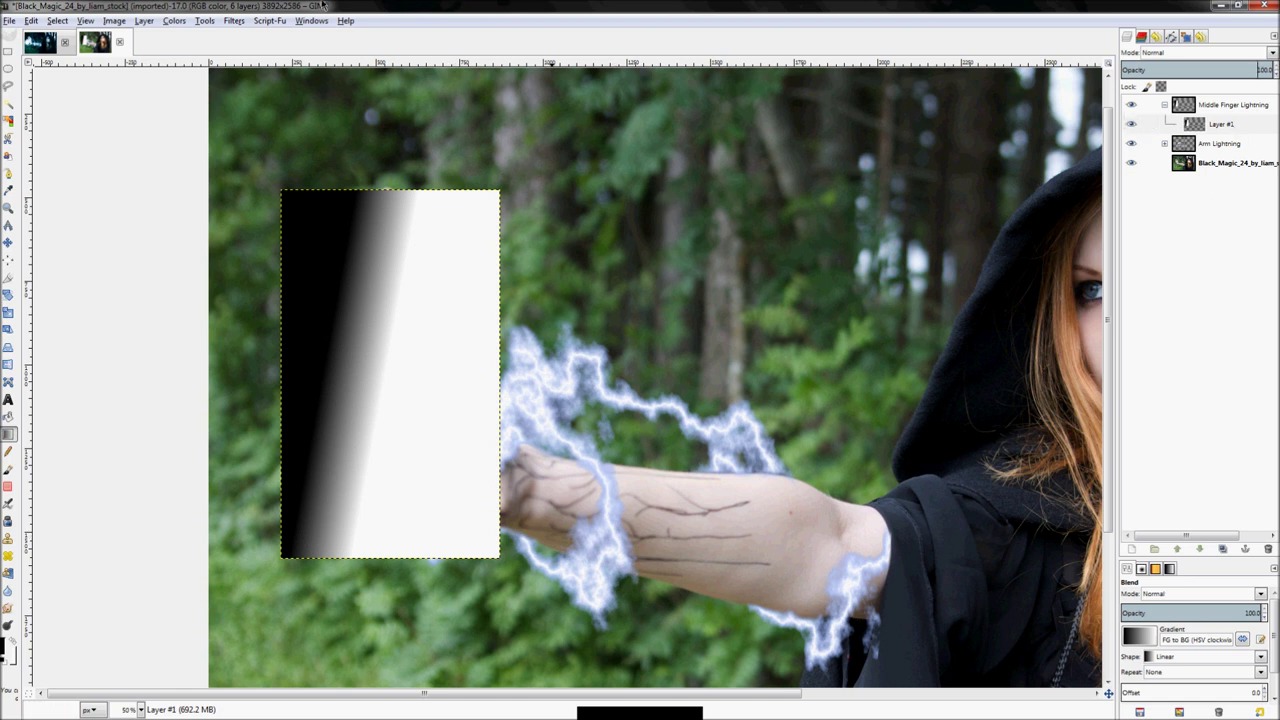
Render Difference Clouds on the gradient layer over the hand, and invert its colours
left_click(233, 21)
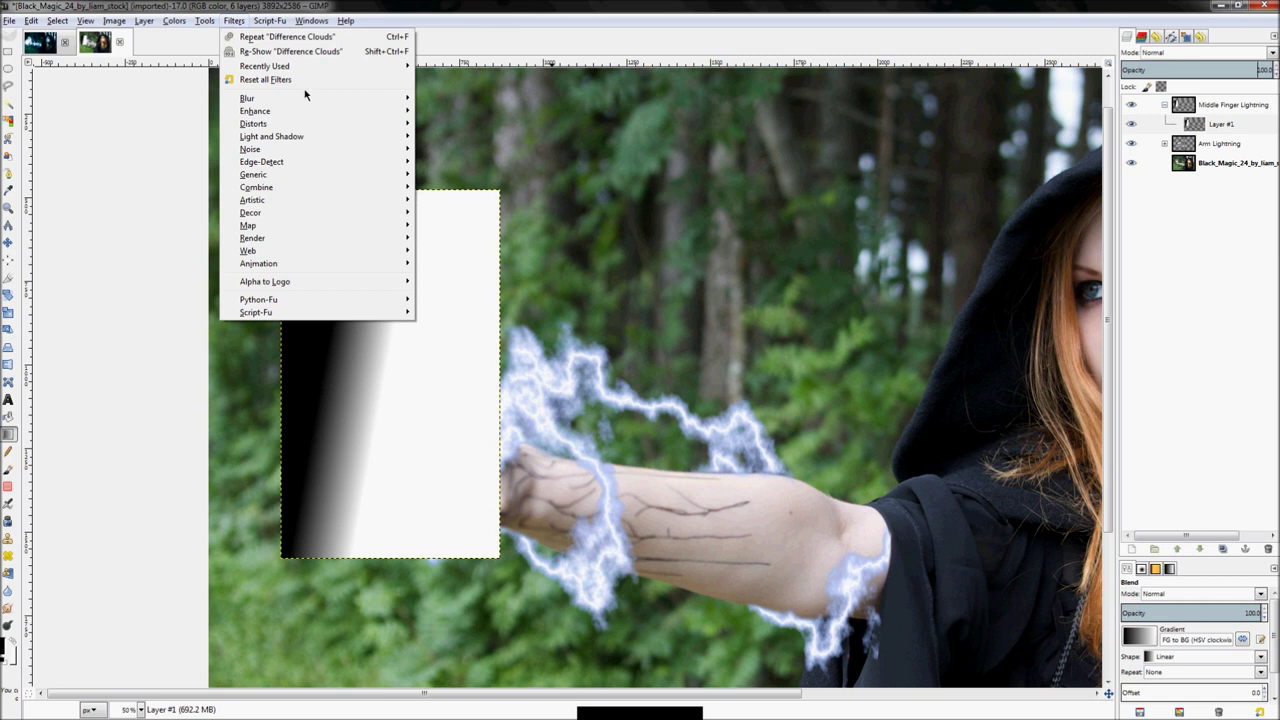
left_click(288, 36)
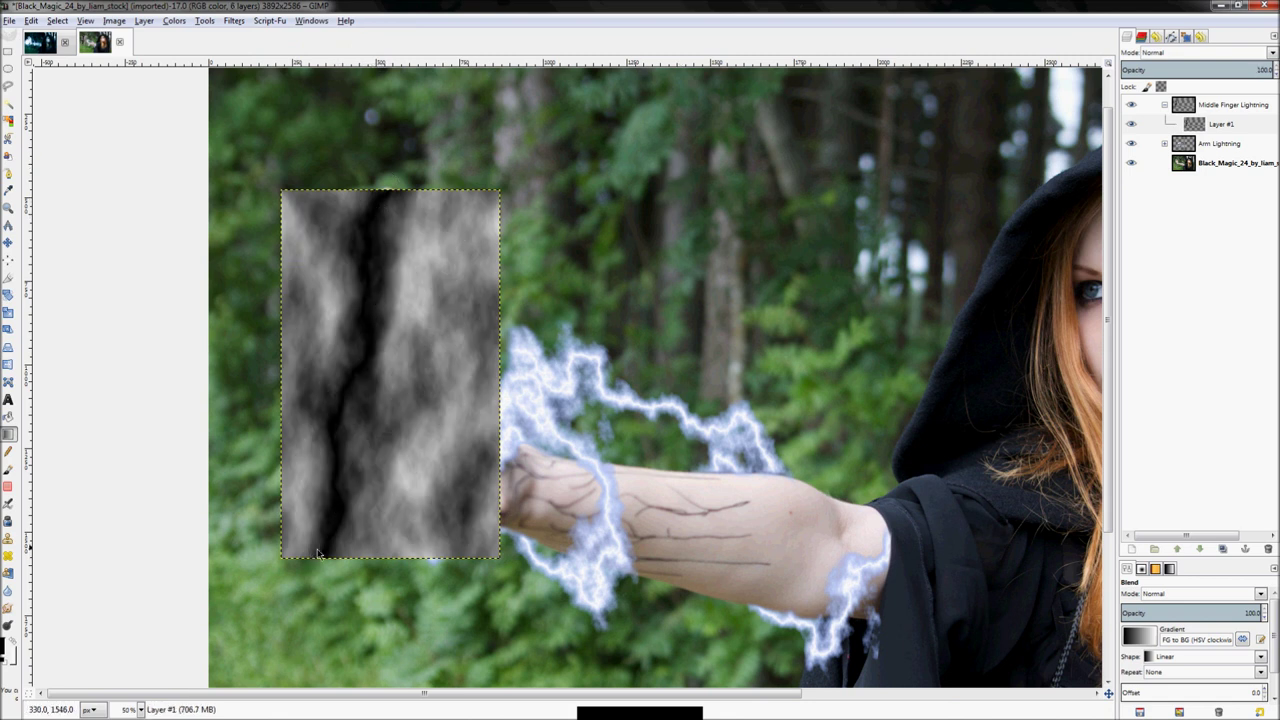
left_click(181, 22)
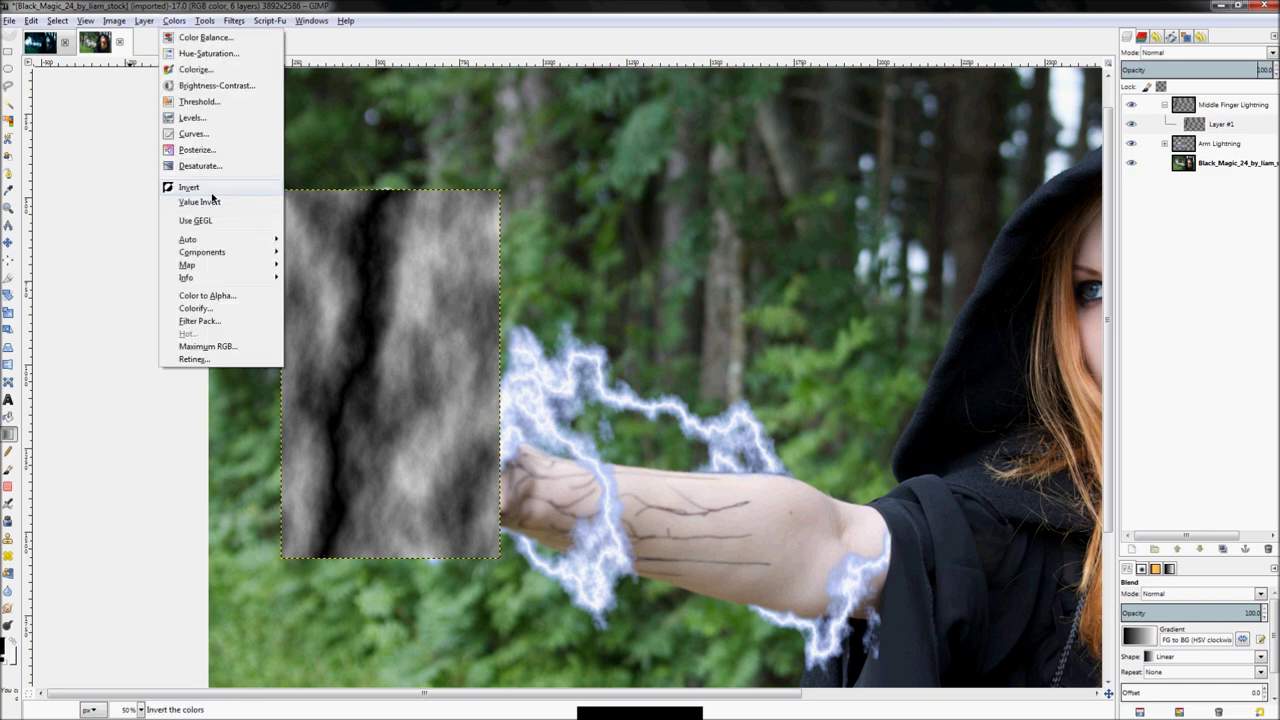
left_click(205, 178)
Raise the black input level to about 174 in Levels to isolate the bright bolt against black
left_click(174, 21)
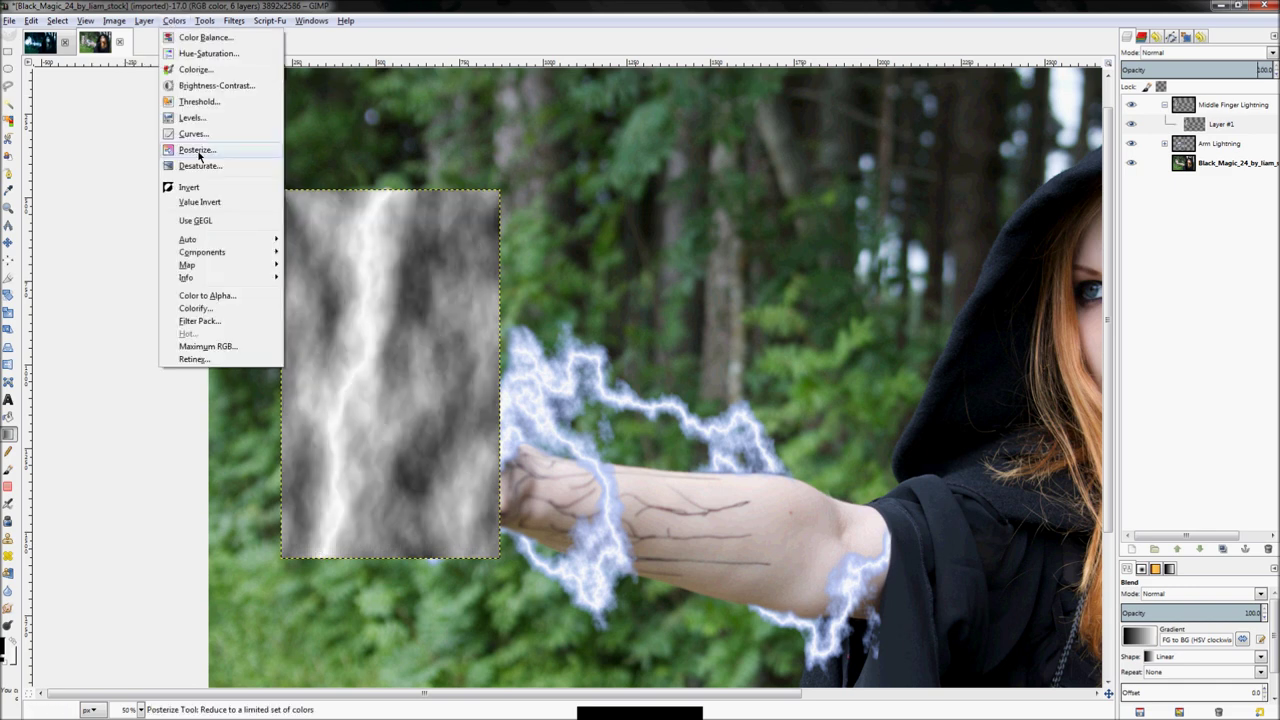
left_click(200, 118)
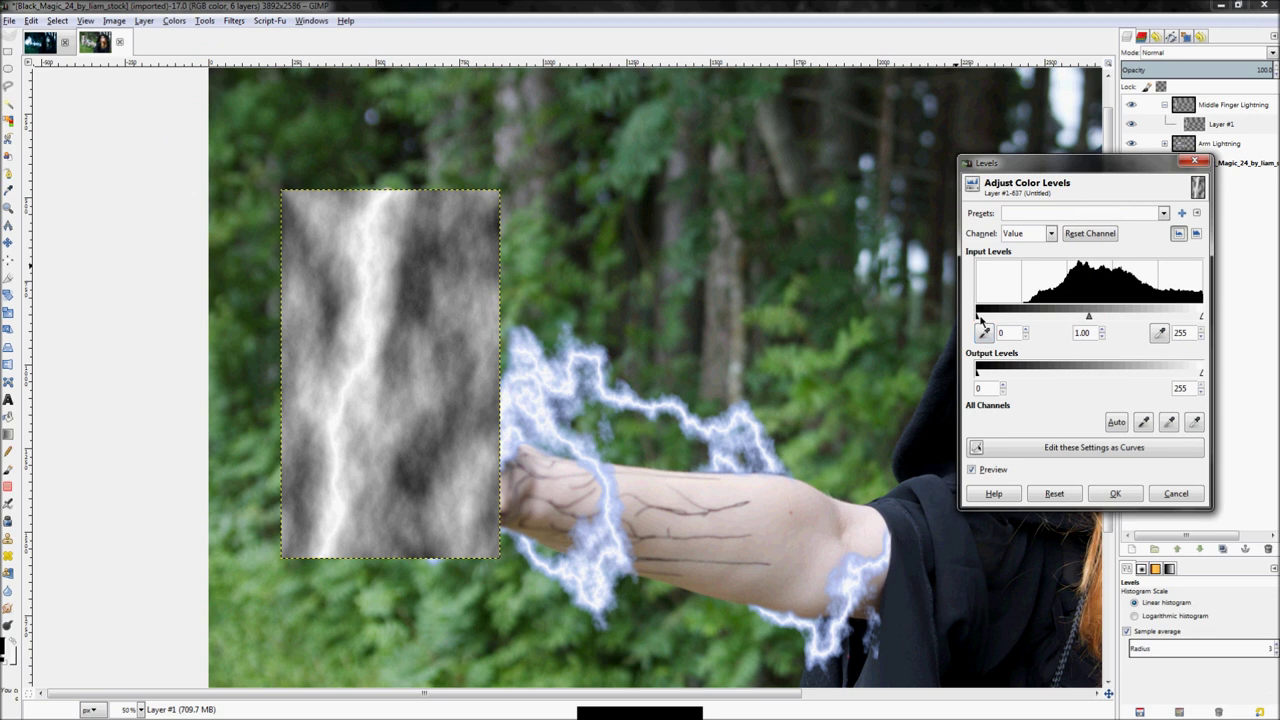
left_click_drag(981, 320, 1131, 326)
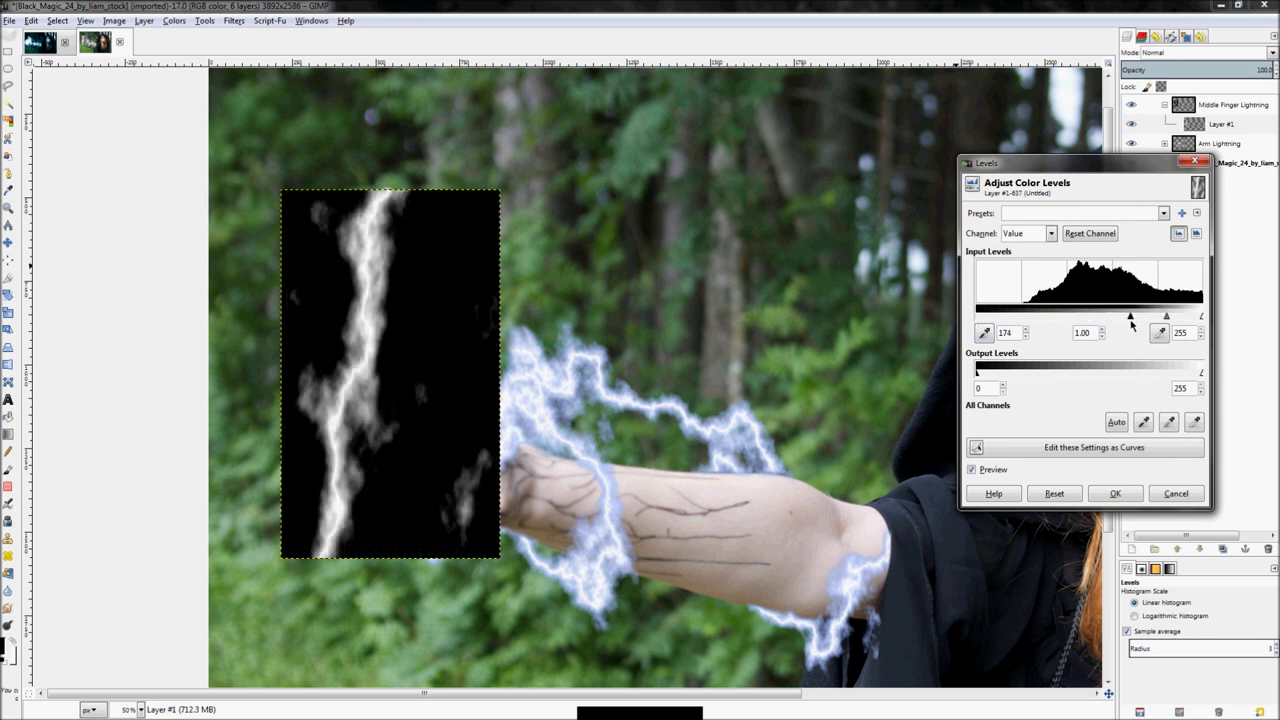
left_click_drag(1131, 322, 1134, 324)
left_click(1114, 494)
Add a layer mask to the finger bolt's layer, initialised from a grayscale copy of the layer
left_click(1196, 122)
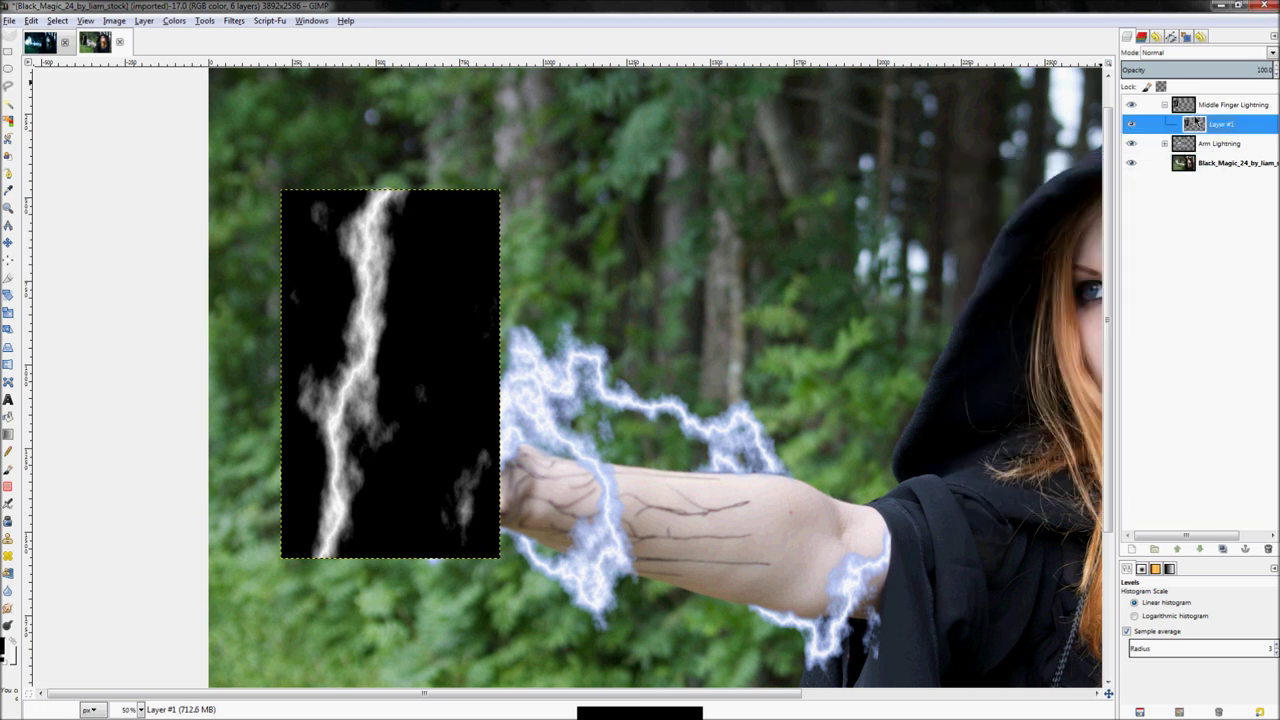
right_click(1196, 122)
left_click(1120, 306)
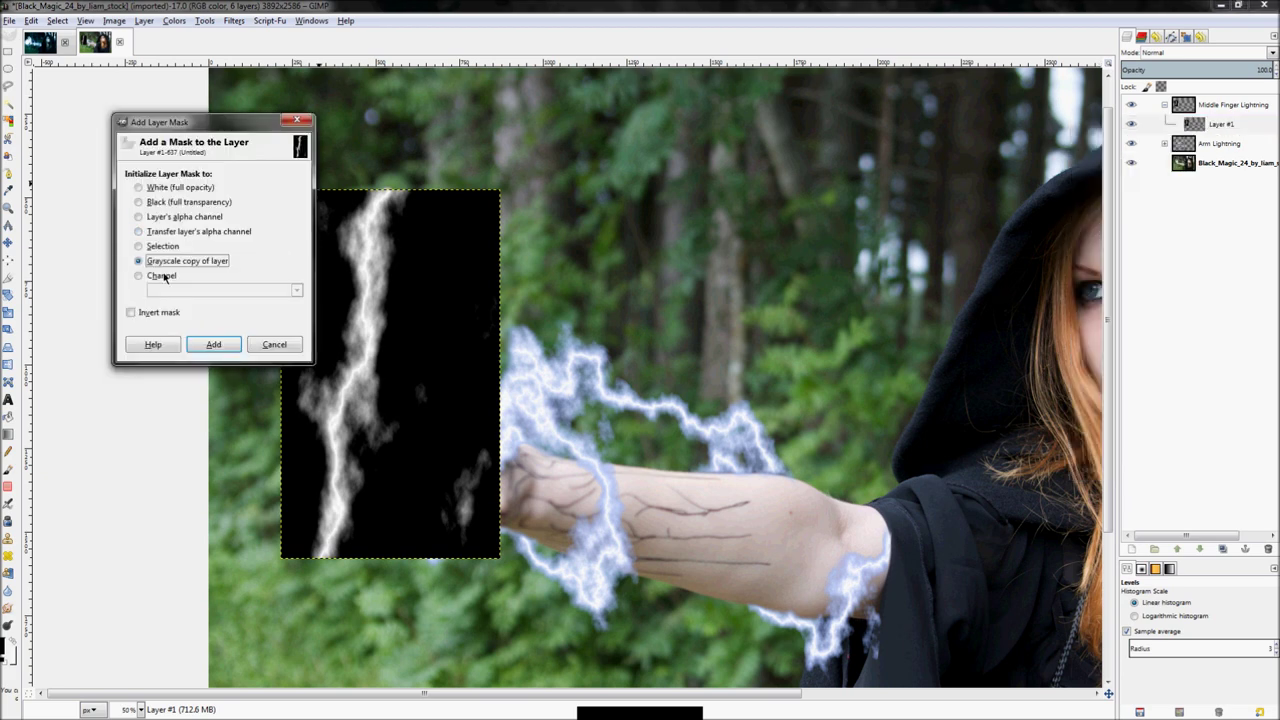
left_click(216, 344)
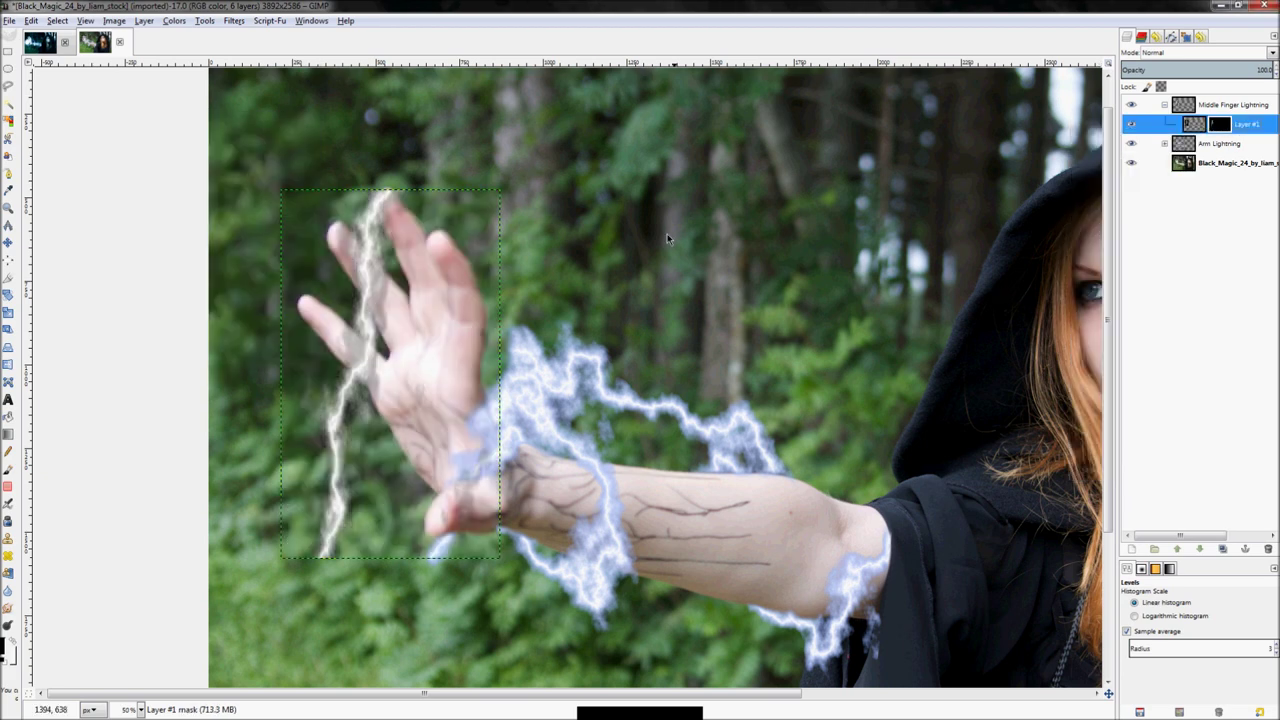
Bucket-fill the finger bolt's layer itself, not its mask, with blue 0078ff across the whole selection
left_click(1194, 123)
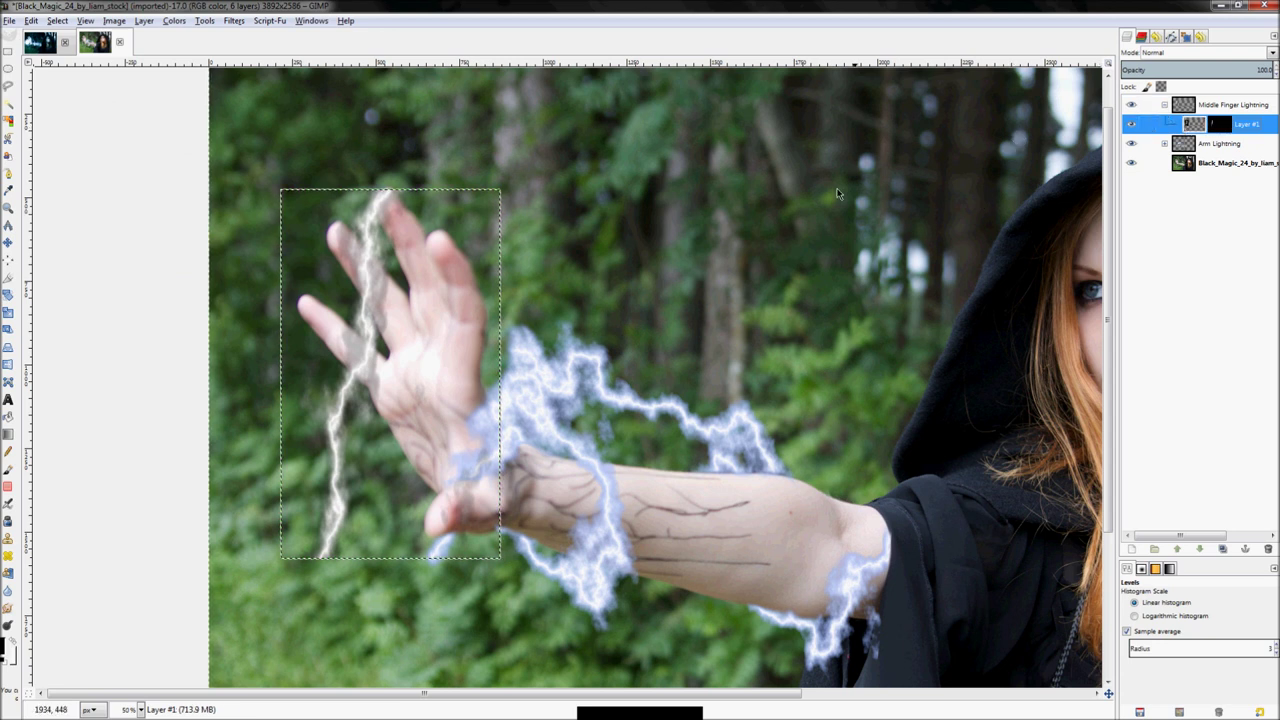
key("shift+b")
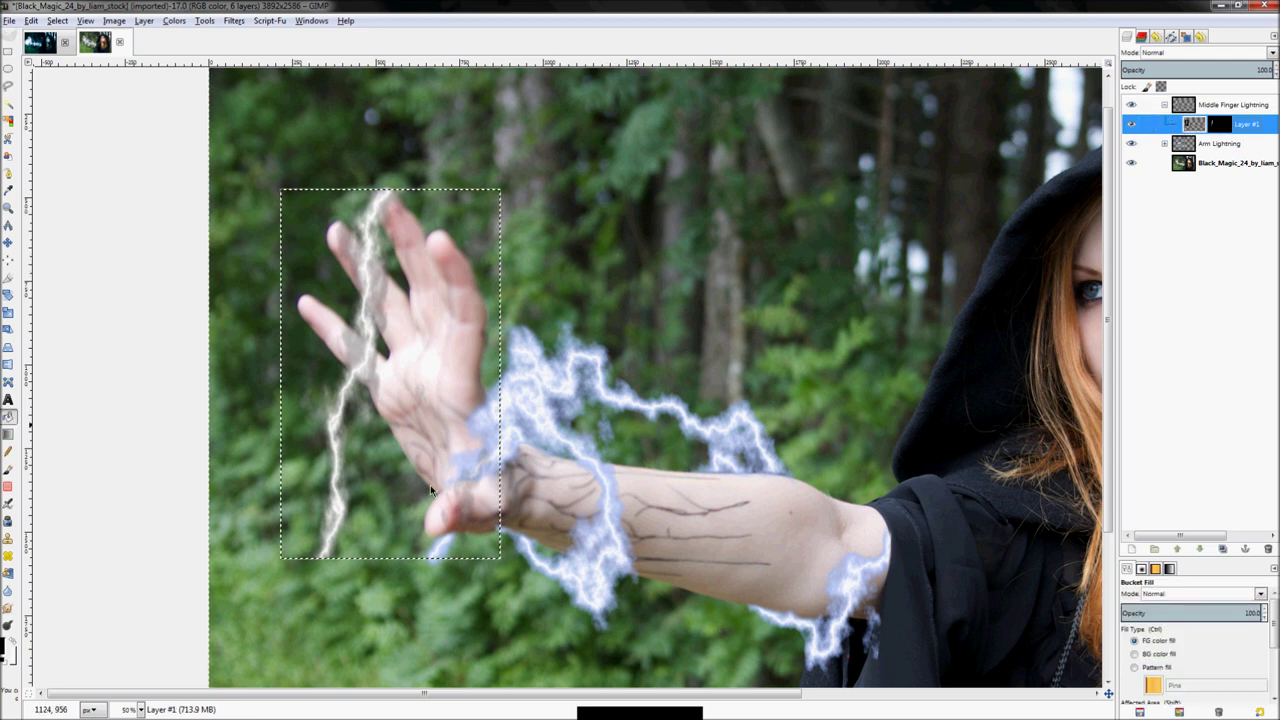
left_click(5, 648)
left_click(315, 295)
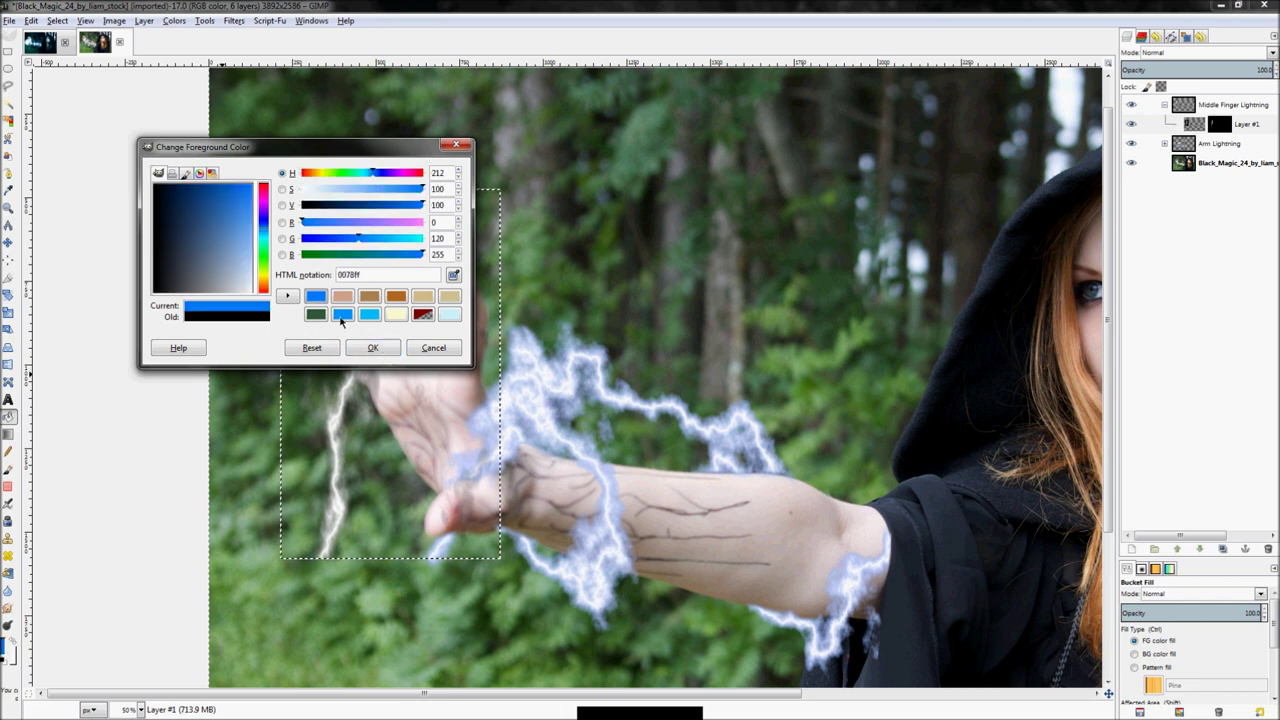
left_click(370, 346)
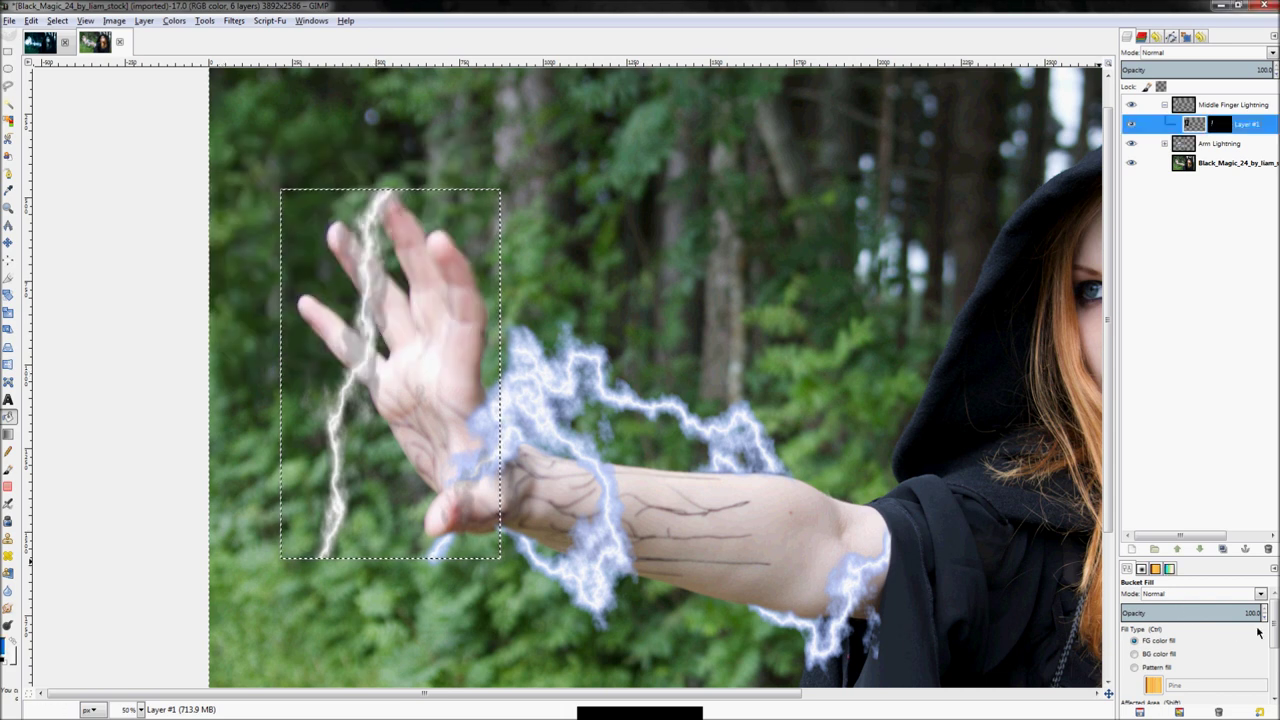
scroll(1274, 634, "down", 2)
left_click(1186, 659)
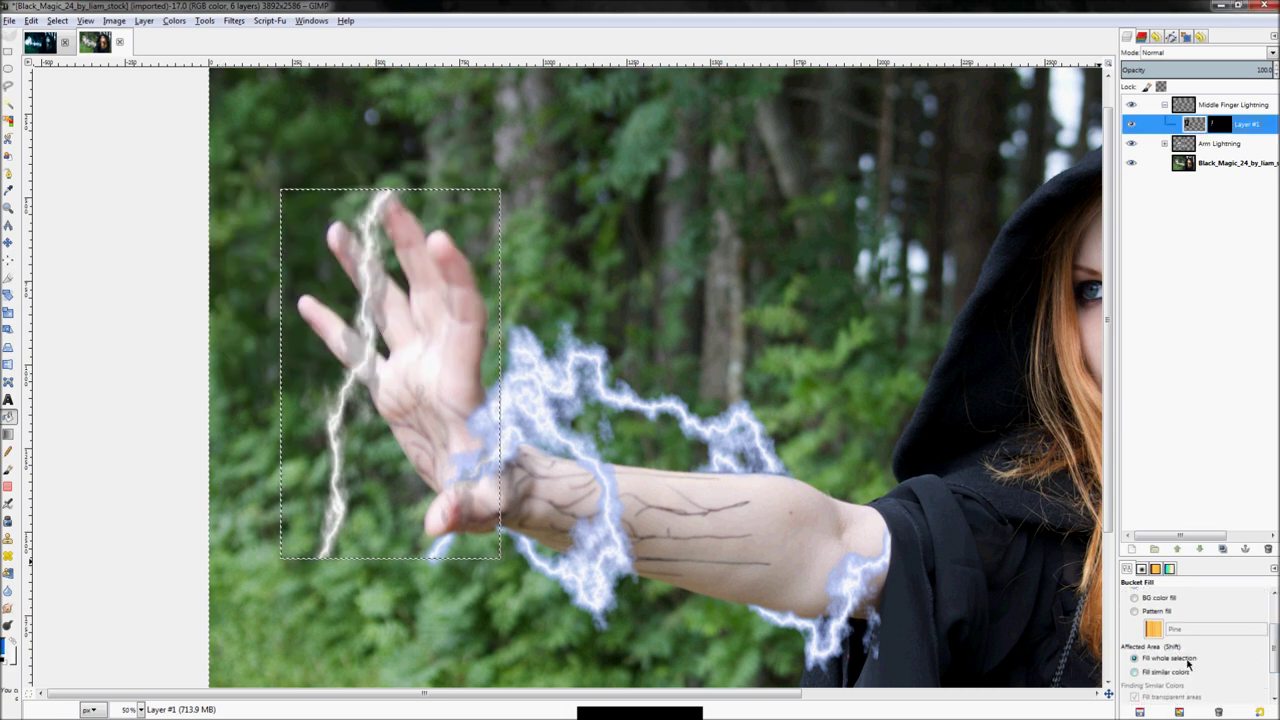
left_click(370, 338, "shift")
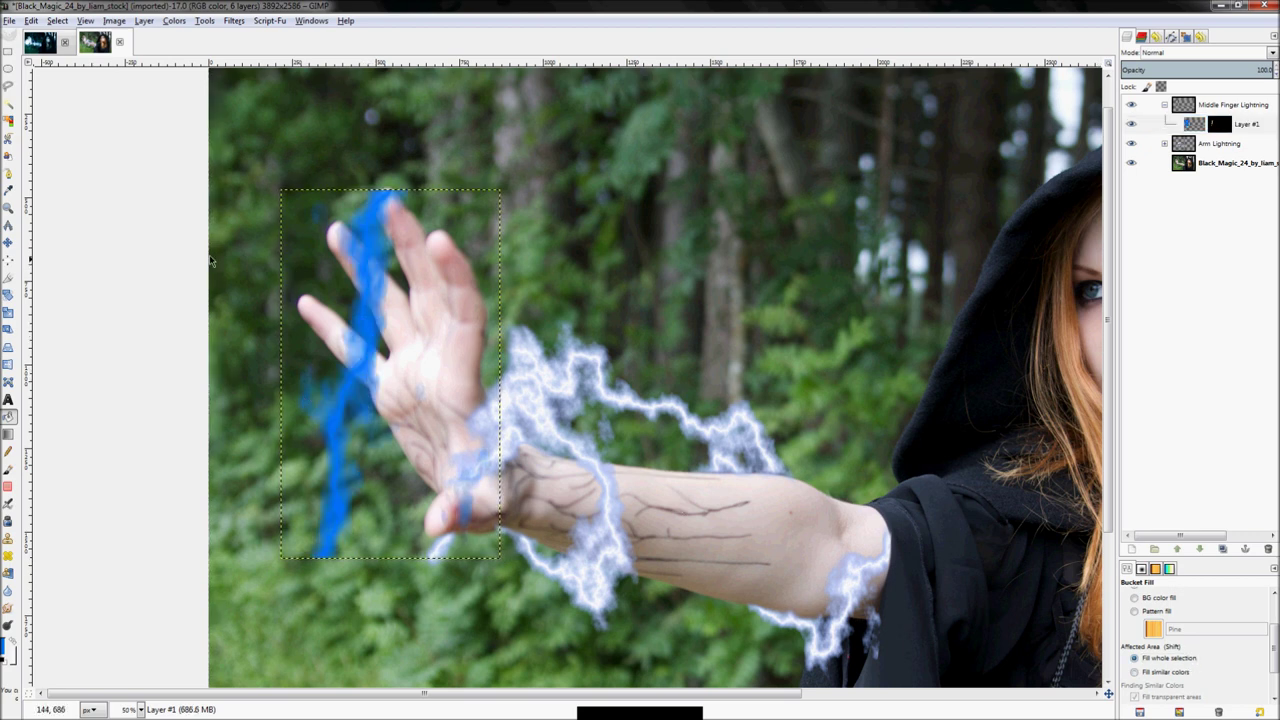
Move the Middle Finger Lightning group so the upper end of the bolt sits on the middle finger
left_click(8, 242)
left_click_drag(372, 319, 380, 325)
key("ctrl+z")
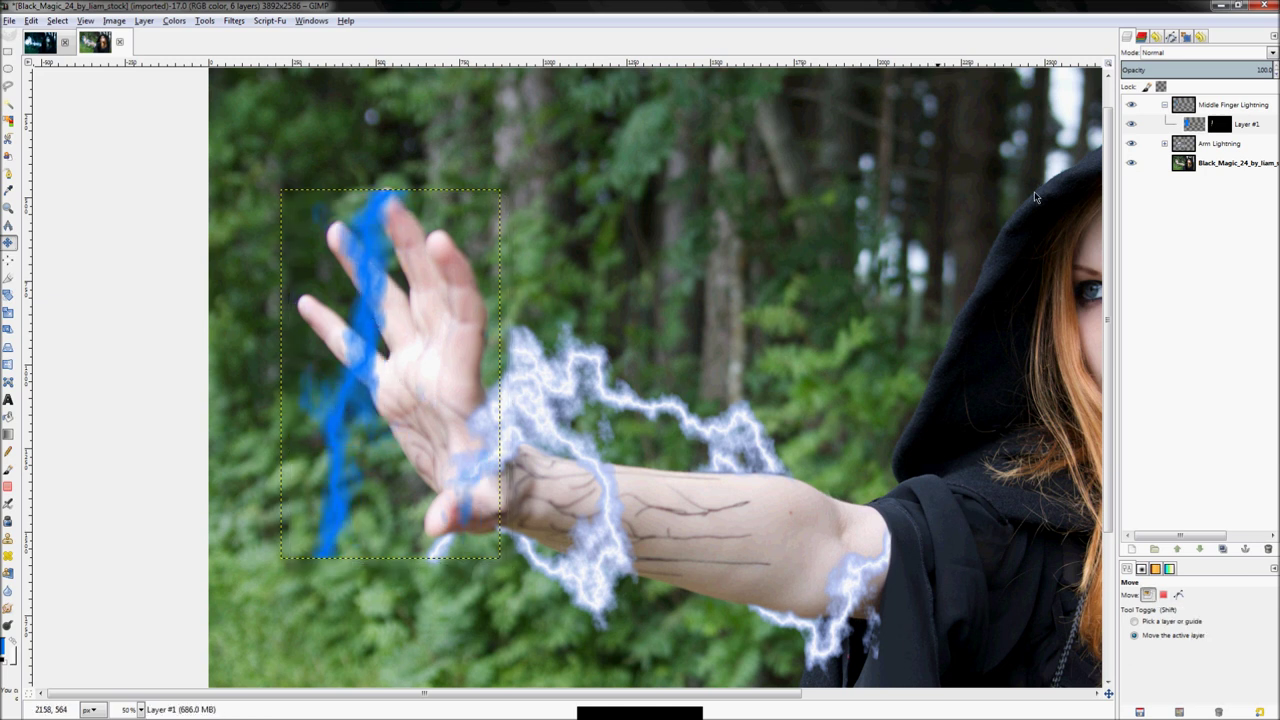
left_click(1225, 104)
left_click_drag(363, 289, 369, 296)
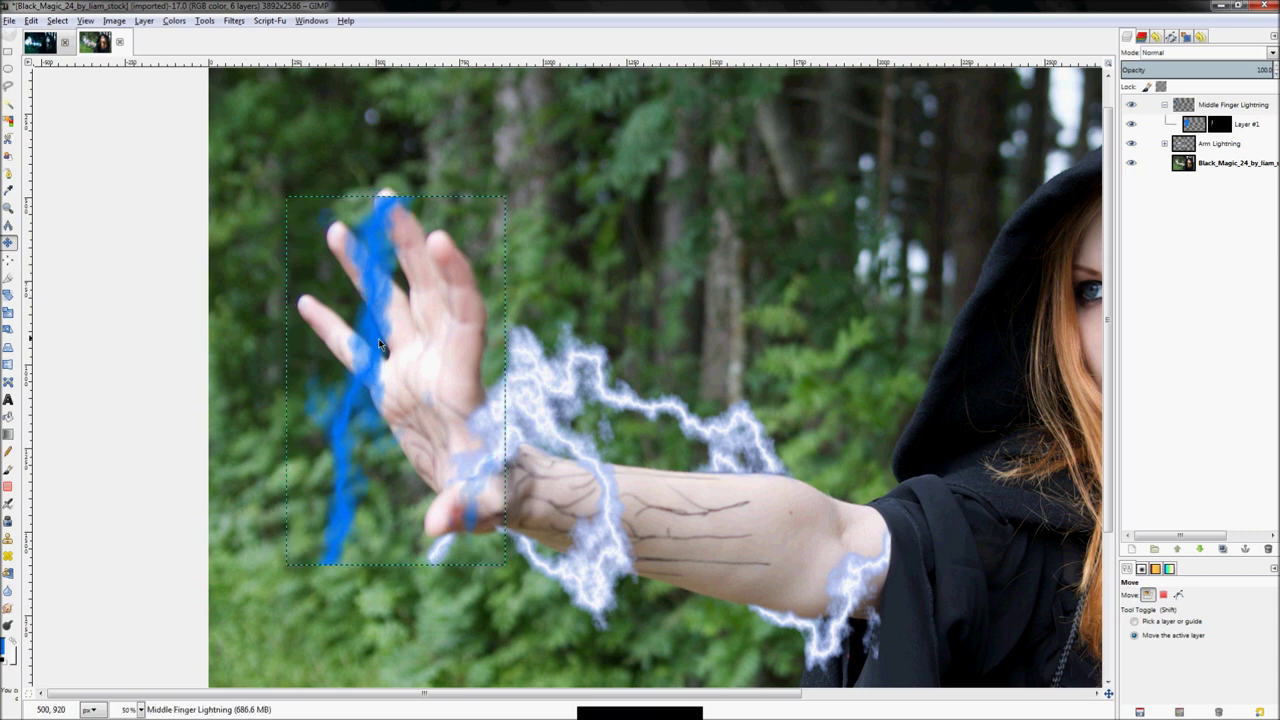
left_click_drag(388, 230, 361, 271)
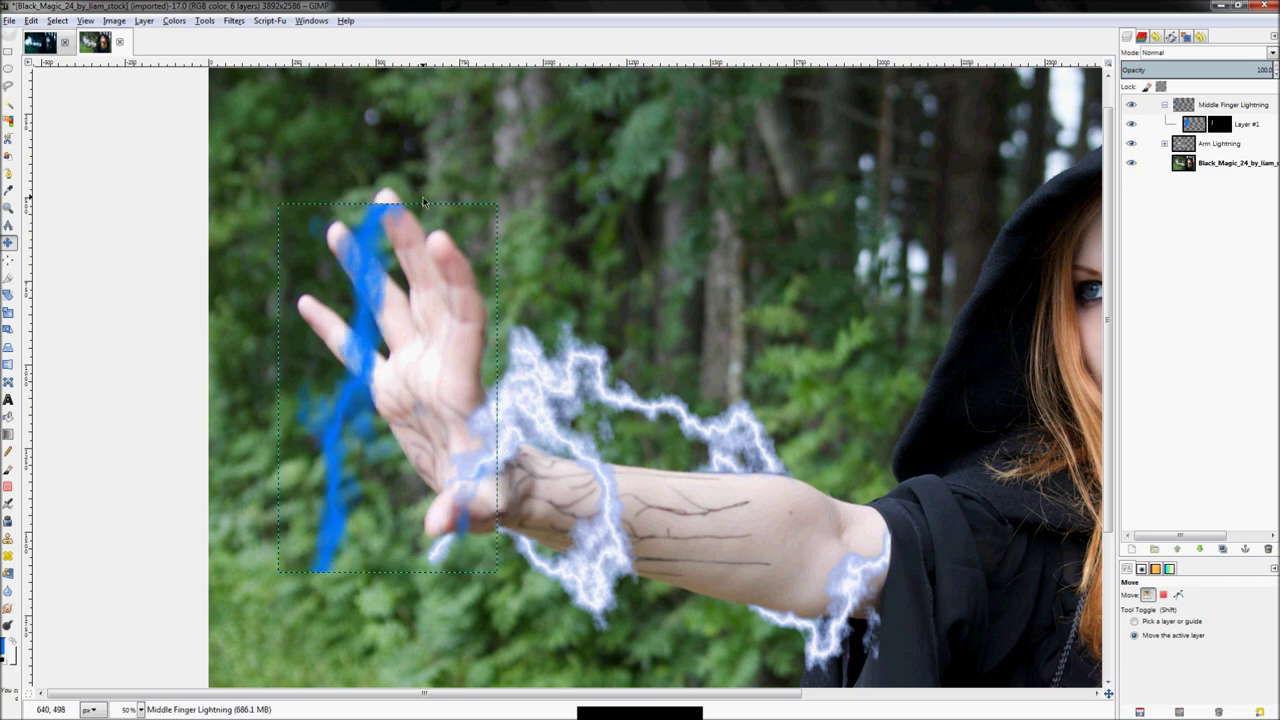
Rotate the Middle Finger Lightning group slightly clockwise, with the rotation centre placed at the bolt's upper end
left_click(9, 294)
left_click(332, 425)
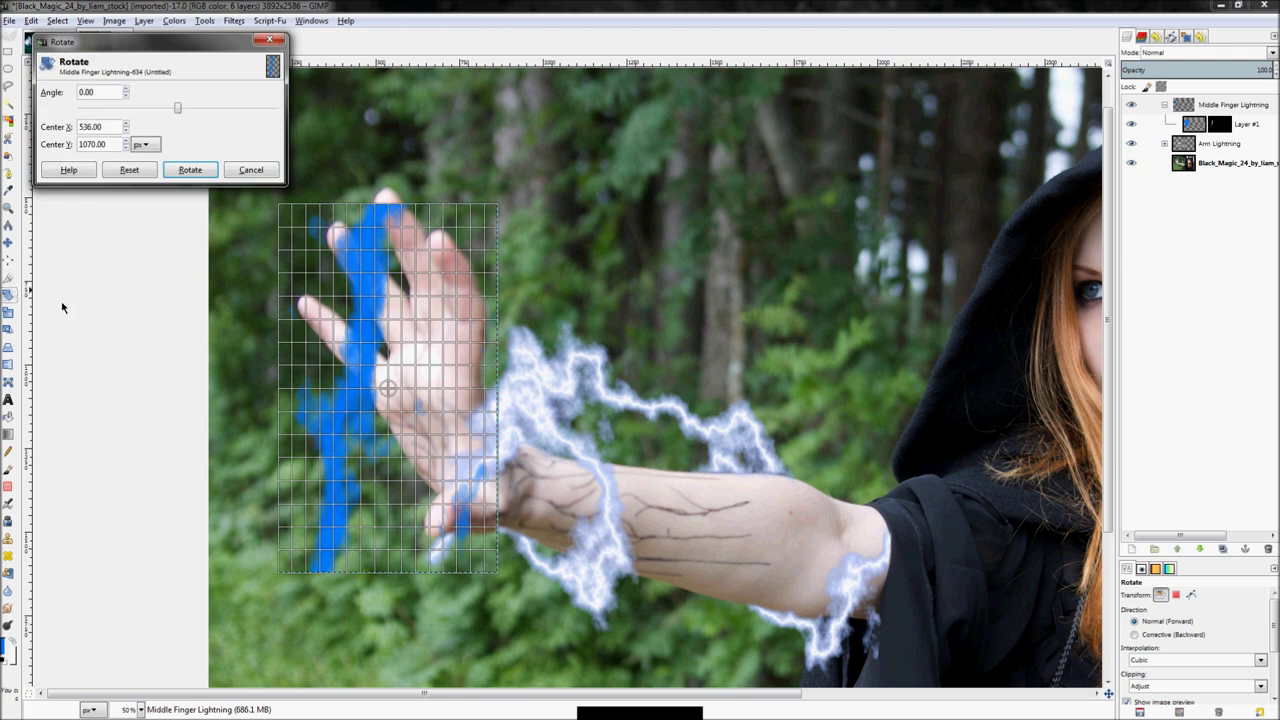
left_click_drag(387, 388, 390, 210)
left_click_drag(361, 522, 308, 560)
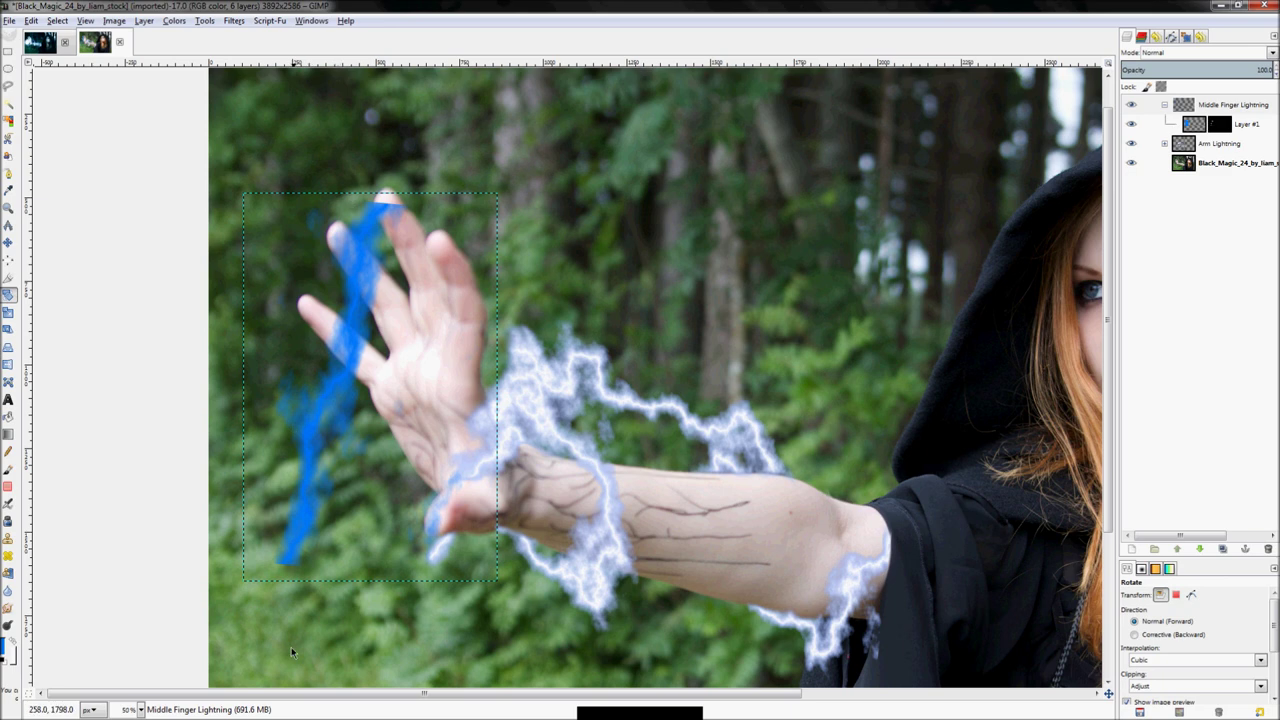
Paint black on the bolt's layer mask to erase the stray blue patches over the thumb, with a brush about 158 px
left_click(1219, 123)
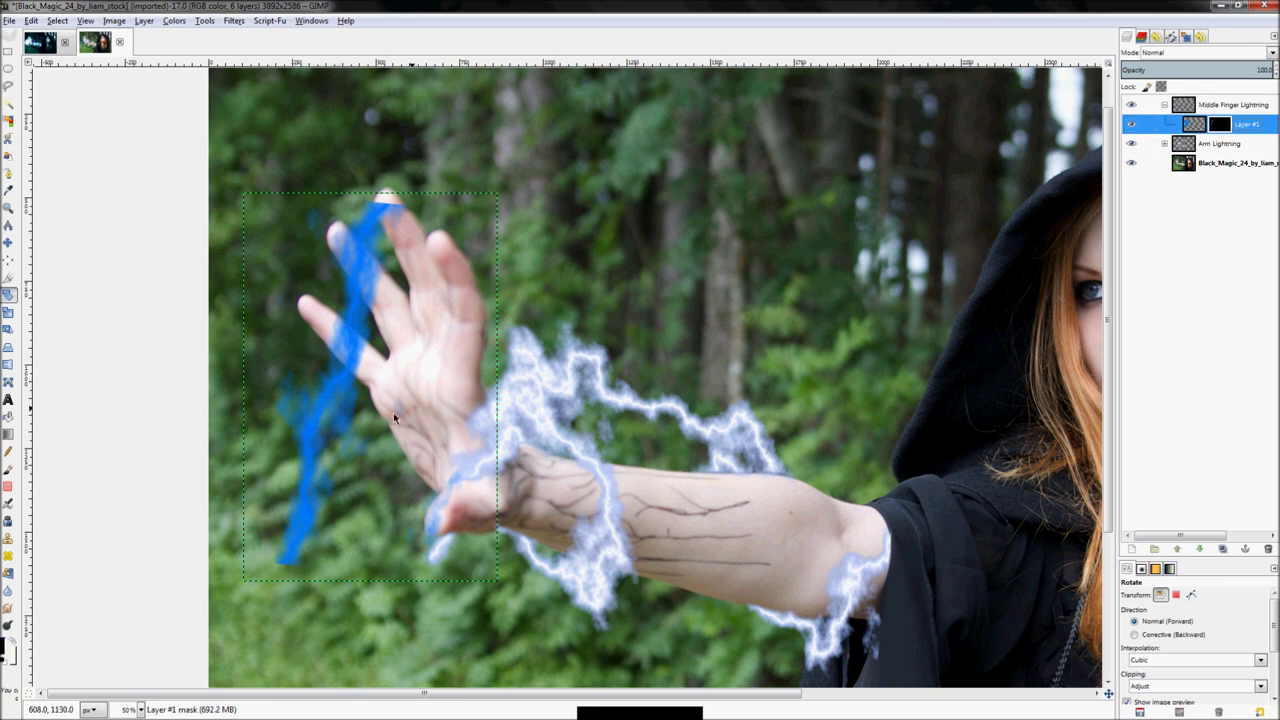
key("p")
scroll(345, 555, "up", 4, "ctrl")
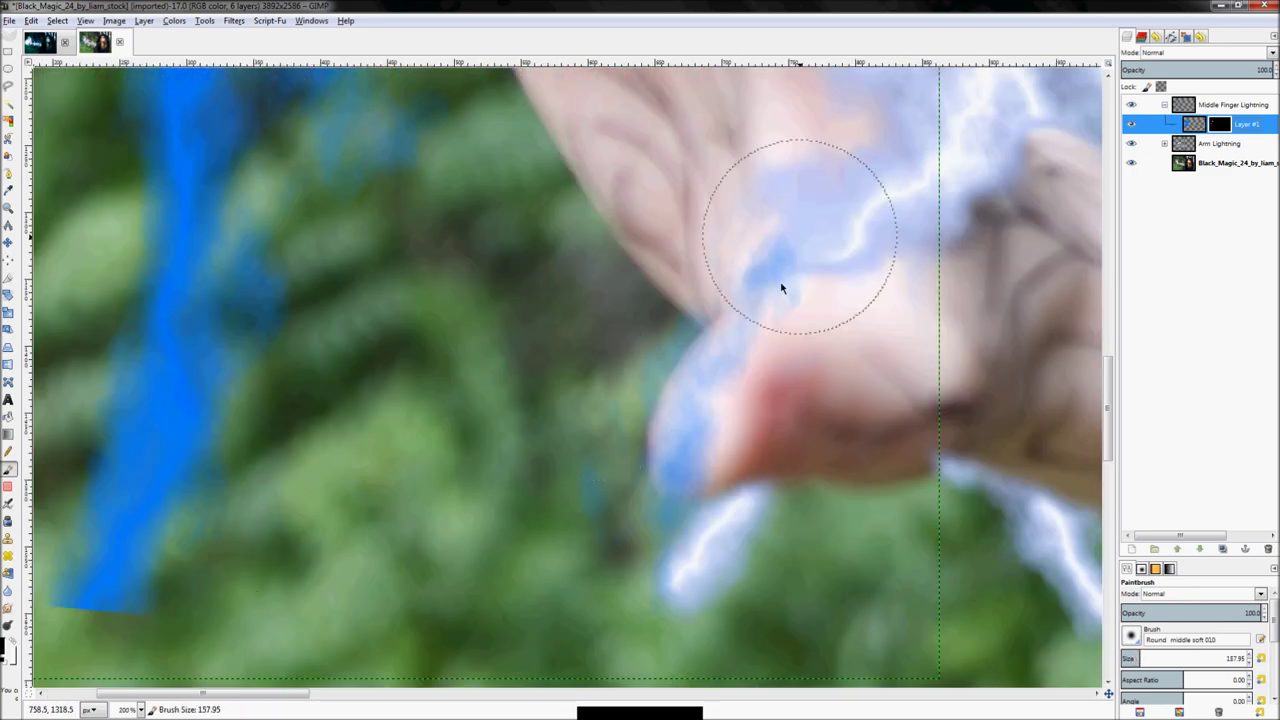
mouse_move(752, 264)
left_mouse_down()
mouse_move(782, 288)
mouse_move(700, 391)
left_mouse_up()
Show the layer mask on the canvas and paint out its remaining stray grey wisps with a smaller black brush
right_click(1221, 124)
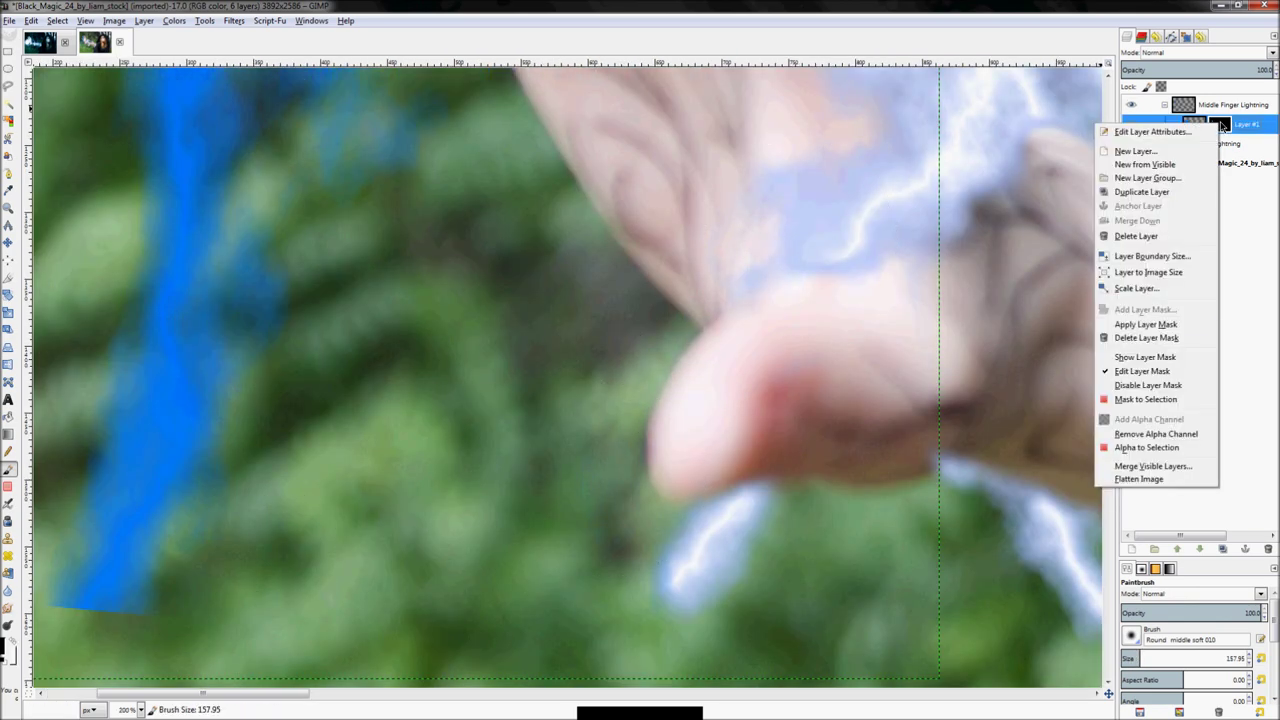
left_click(1145, 357)
scroll(666, 371, "down", 2, "ctrl")
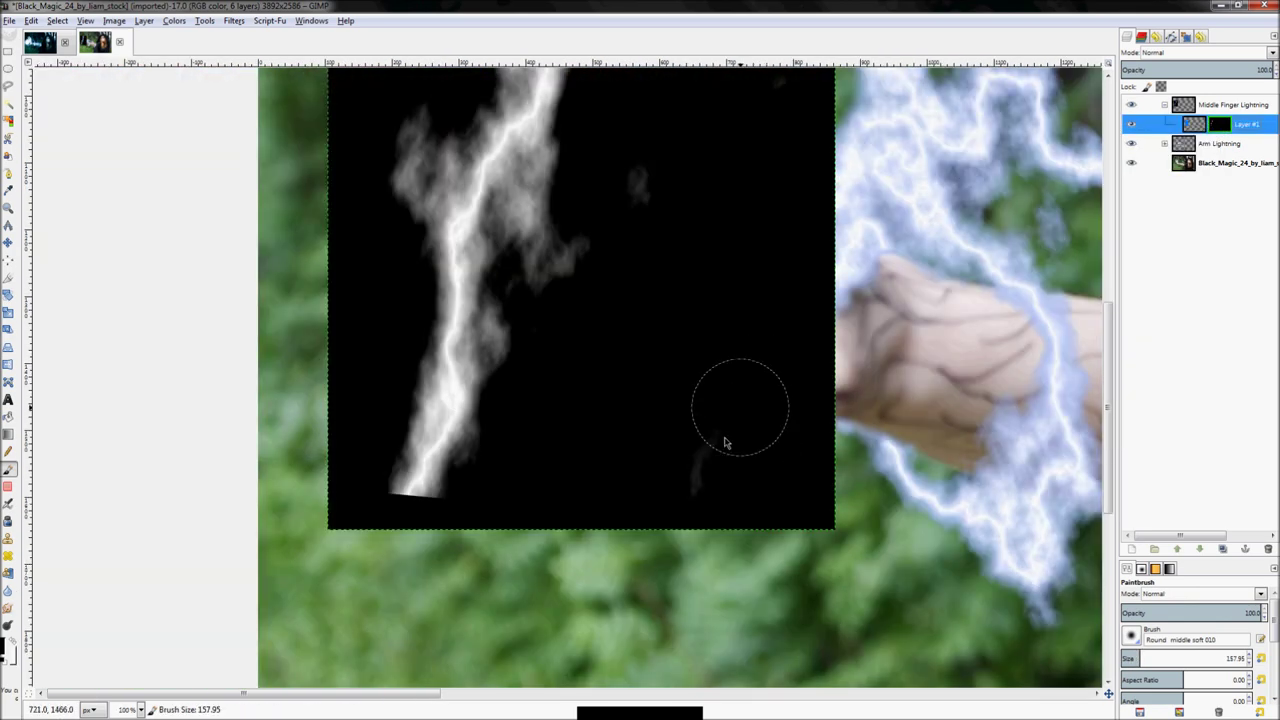
scroll(726, 443, "down", 2, "ctrl")
scroll(750, 445, "up", 3, "ctrl")
key("bracketleft")
scroll(623, 237, "down", 2, "ctrl")
scroll(680, 346, "up", 3, "ctrl")
key("bracketleft")
key("bracketleft")
key("bracketleft")
key("bracketleft")
key("bracketleft")
key("bracketleft")
key("bracketleft")
scroll(766, 223, "up", 2)
scroll(766, 223, "right", 2)
scroll(626, 159, "up", 1, "ctrl")
mouse_move(600, 197)
left_mouse_down()
mouse_move(600, 290)
mouse_move(560, 300)
left_mouse_up()
scroll(520, 258, "down", 3, "ctrl")
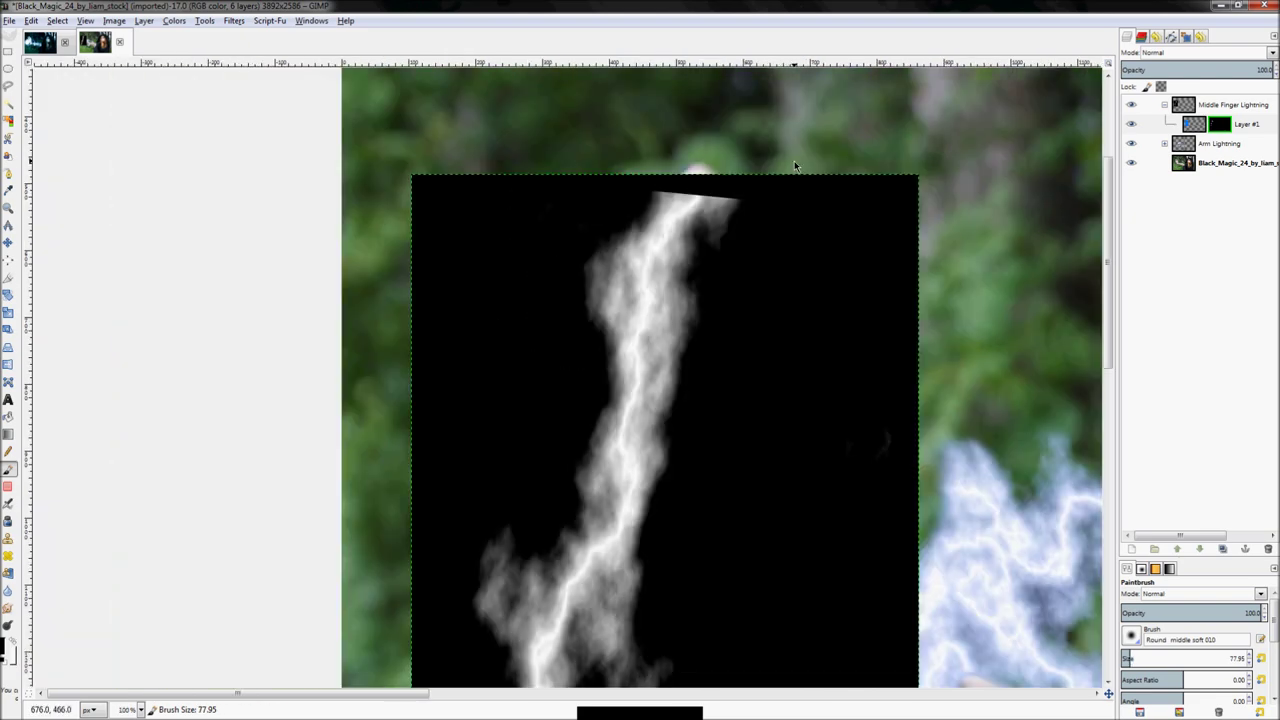
Soften the bolt's hard upper edge on the mask with a black brush enlarged to about 218 px
scroll(790, 163, "up", 2, "ctrl")
key("bracketright")
key("bracketright")
key("bracketright")
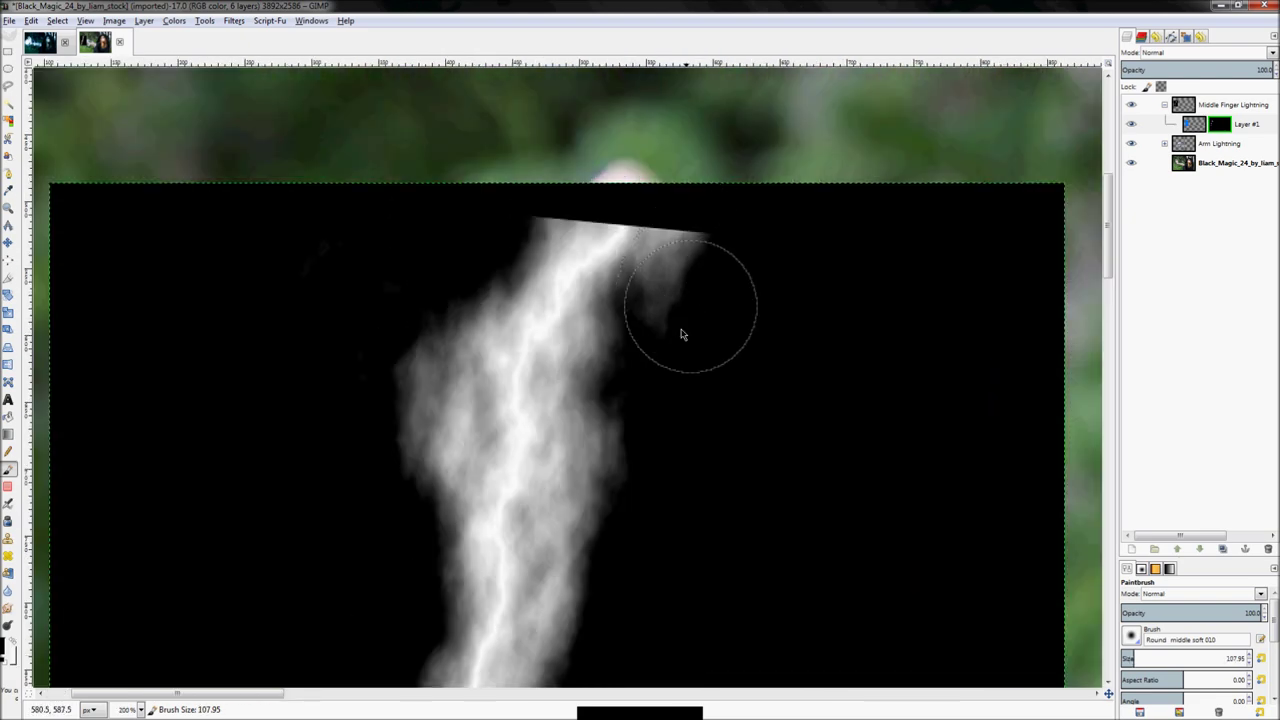
mouse_move(691, 214)
left_mouse_down()
mouse_move(685, 327)
mouse_move(674, 262)
mouse_move(643, 229)
left_mouse_up()
key("bracketright")
key("bracketright")
key("bracketright")
key("bracketright")
key("bracketright")
key("bracketright")
key("bracketright")
key("bracketright")
key("bracketright")
key("bracketright")
key("bracketright")
mouse_move(569, 160)
left_mouse_down()
mouse_move(652, 173)
mouse_move(597, 150)
mouse_move(528, 161)
mouse_move(640, 158)
left_mouse_up()
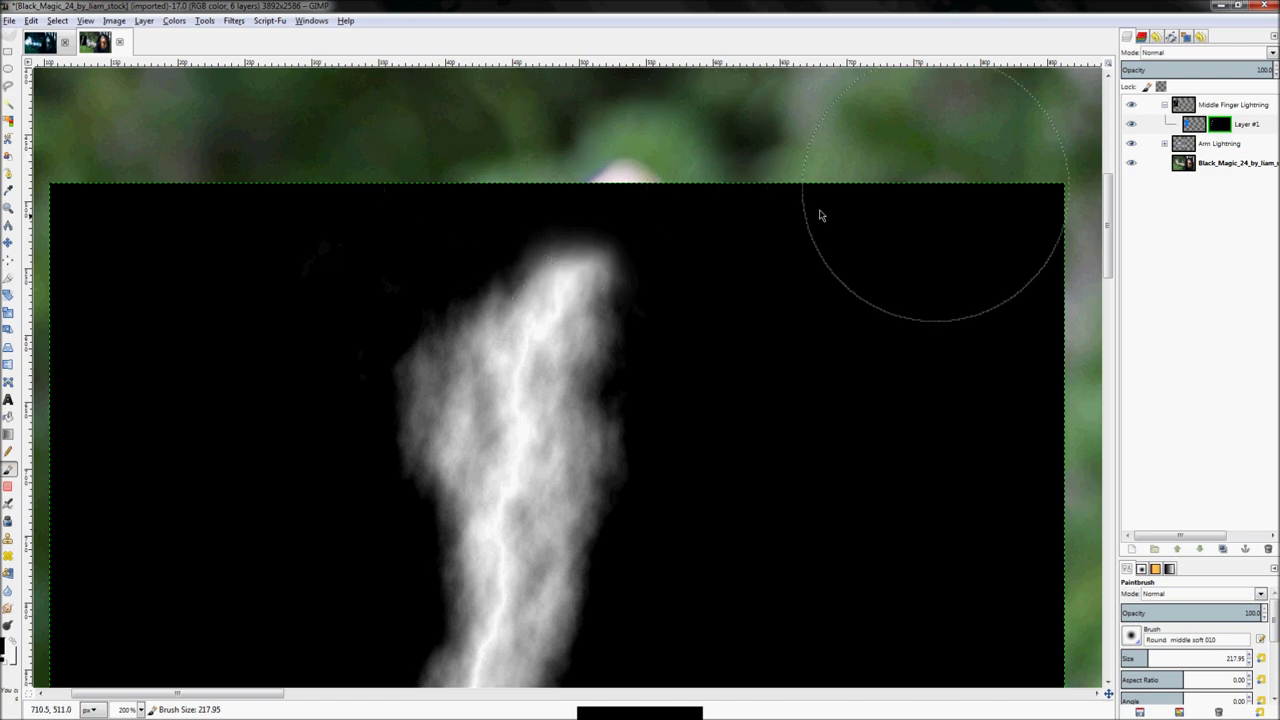
Soften the bolt's hard lower edge on the mask in black, and stop showing the mask with the whole image in view
scroll(820, 215, "down", 6)
scroll(395, 394, "up", 3)
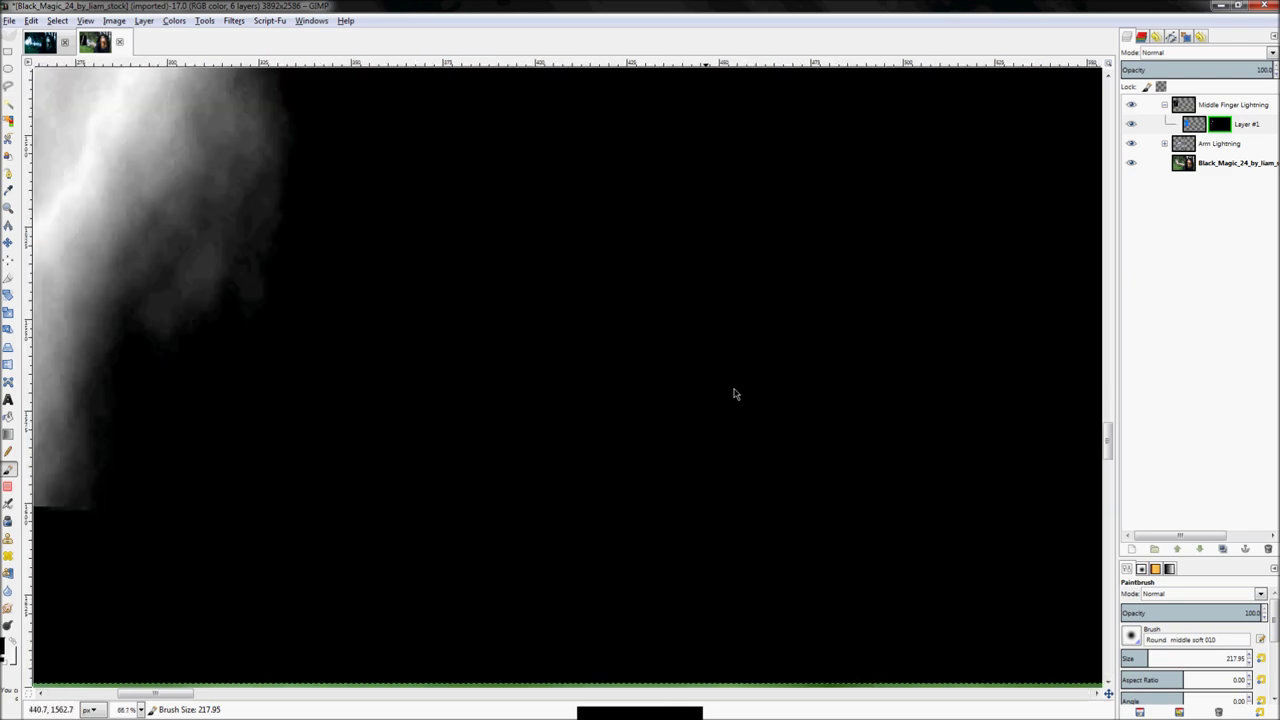
scroll(733, 394, "up", 5)
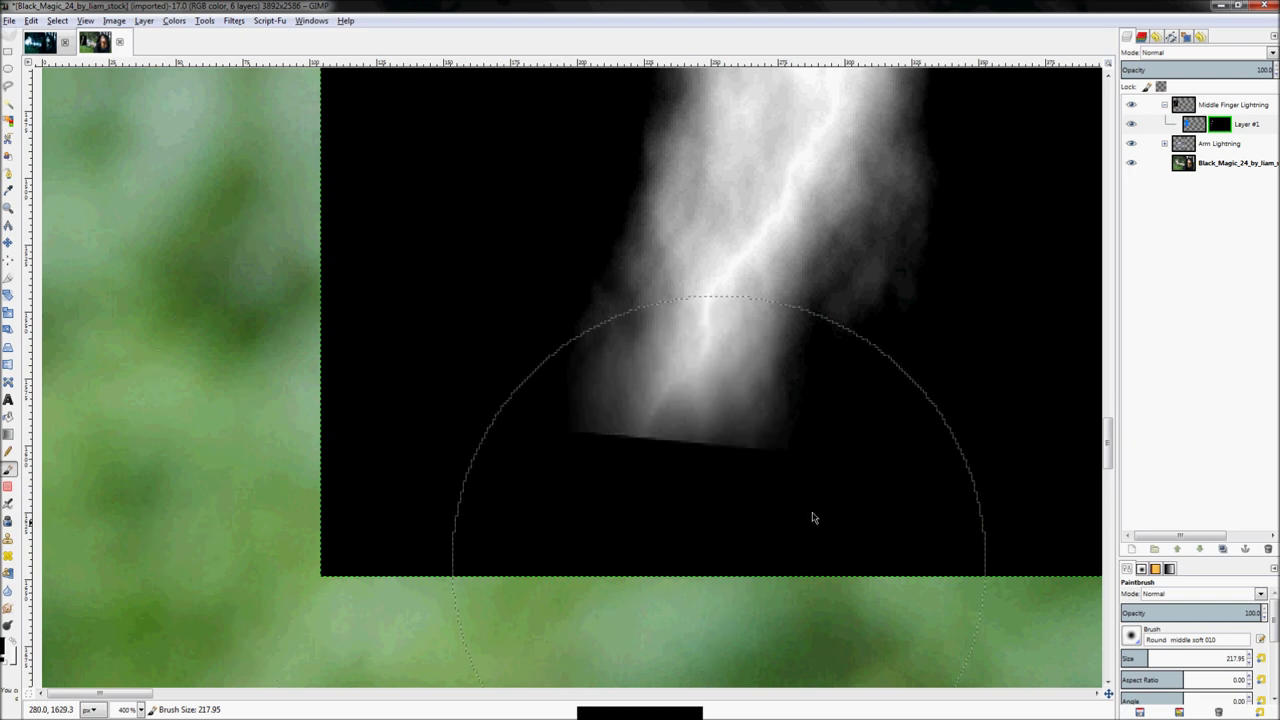
left_click(506, 423)
key("z")
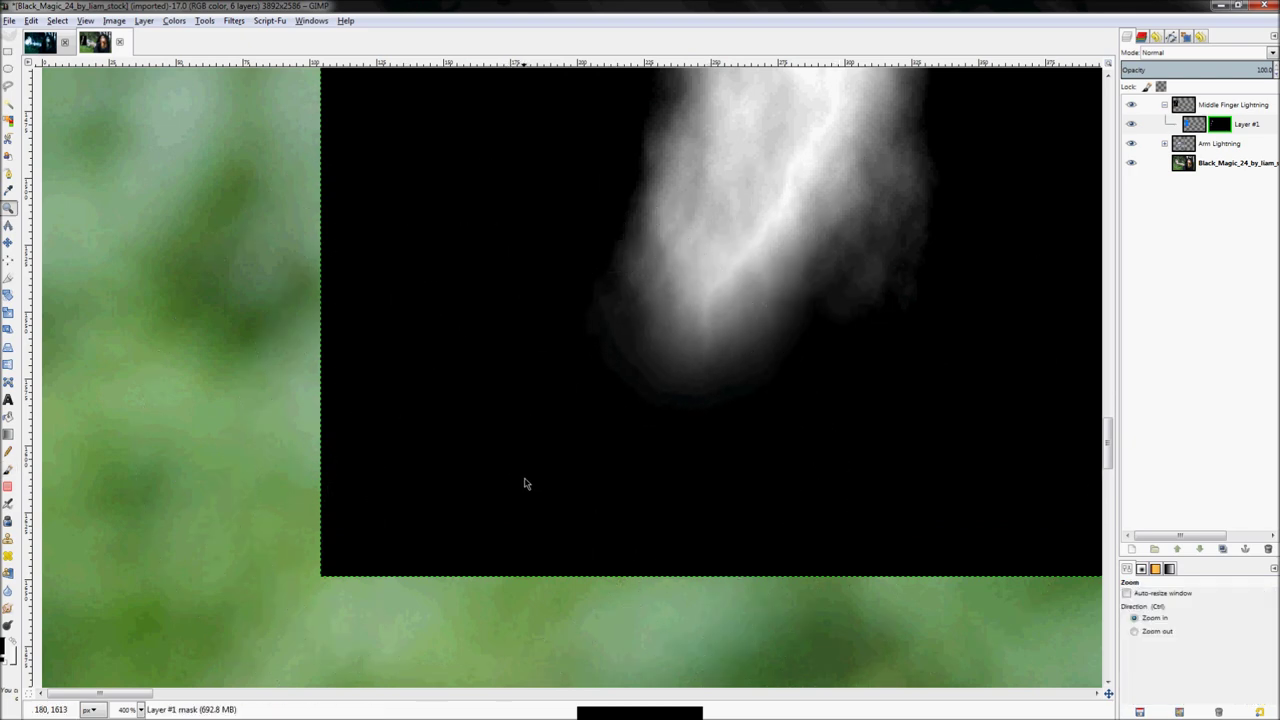
key("shift+ctrl+j")
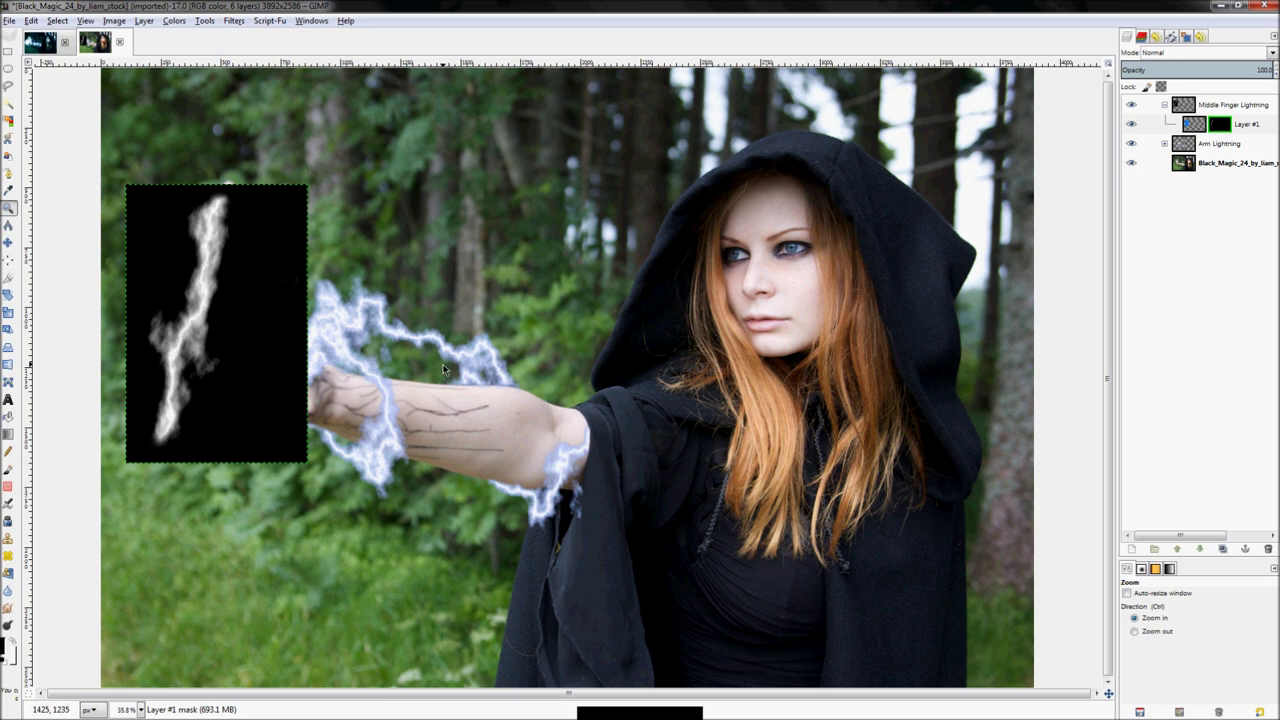
right_click(1228, 129)
left_click(1152, 367)
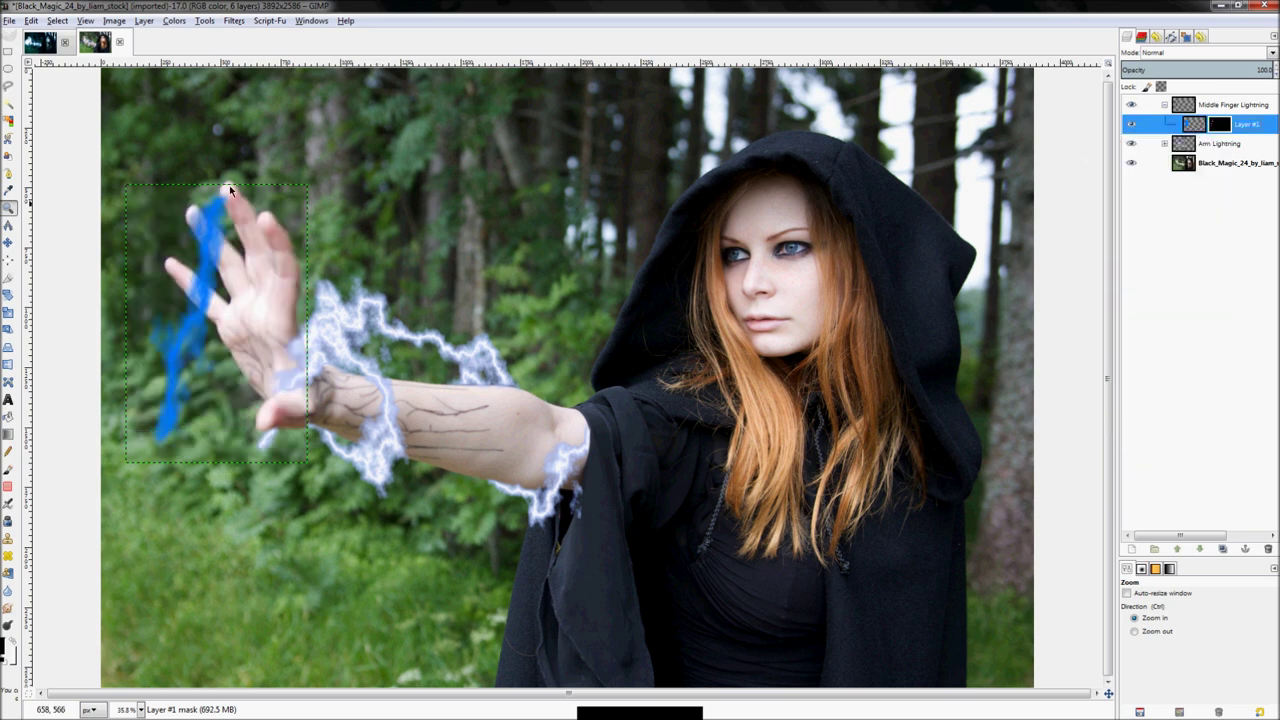
Nudge the whole Middle Finger Lightning group slightly up and to the right to meet the middle fingertip
left_click(8, 242)
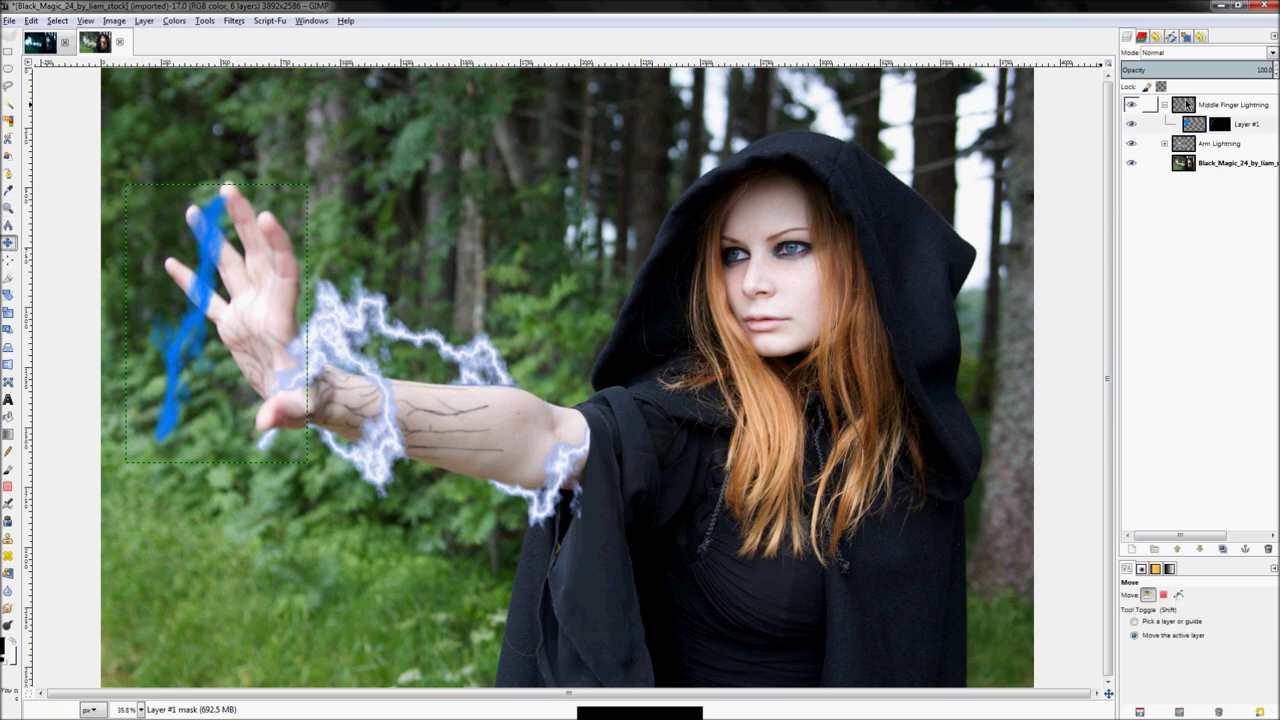
left_click(1188, 105)
left_click_drag(191, 306, 203, 303)
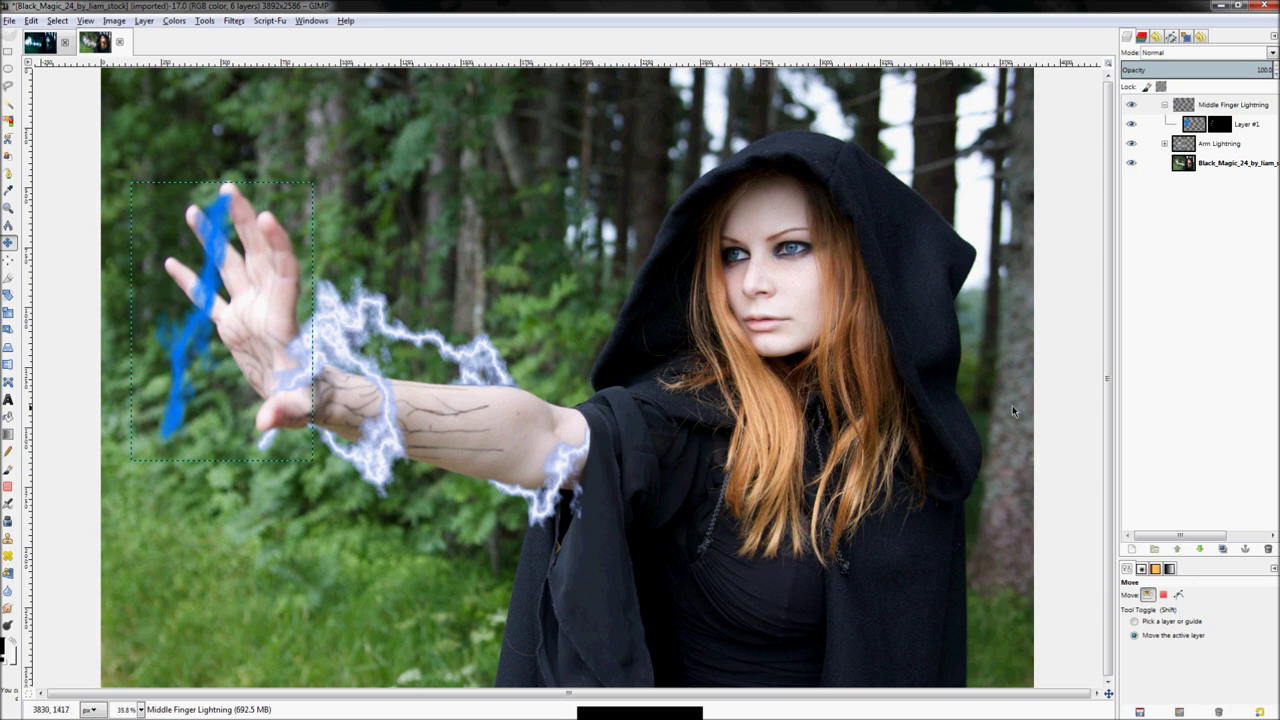
Duplicate the masked blue bolt layer inside the group, and bucket-fill the copy with white for a bright core
left_click(1250, 124)
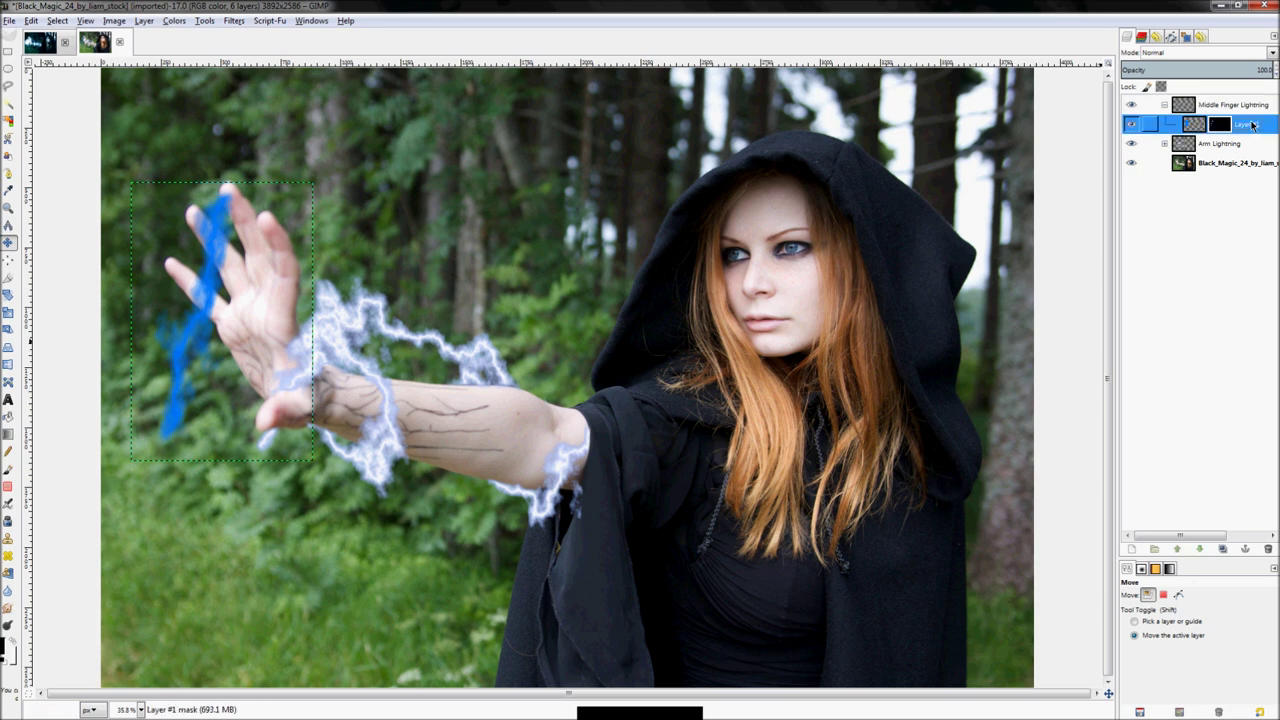
right_click(1250, 124)
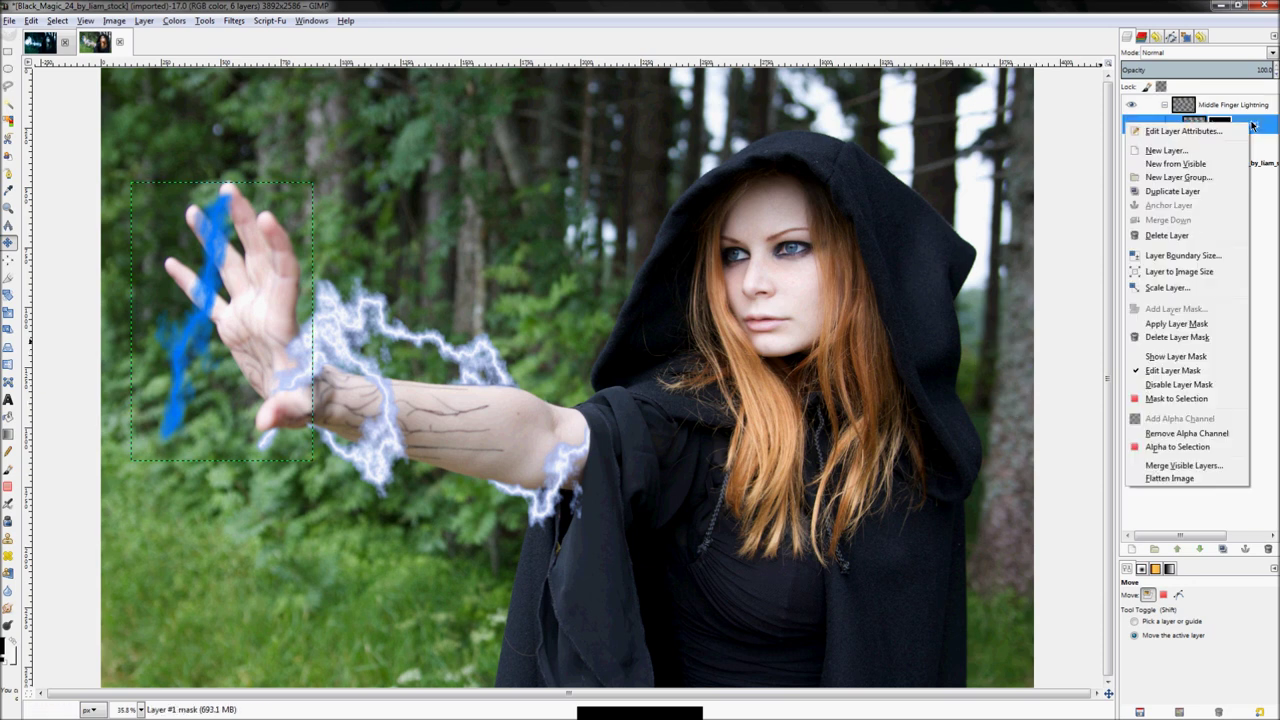
left_click(1172, 191)
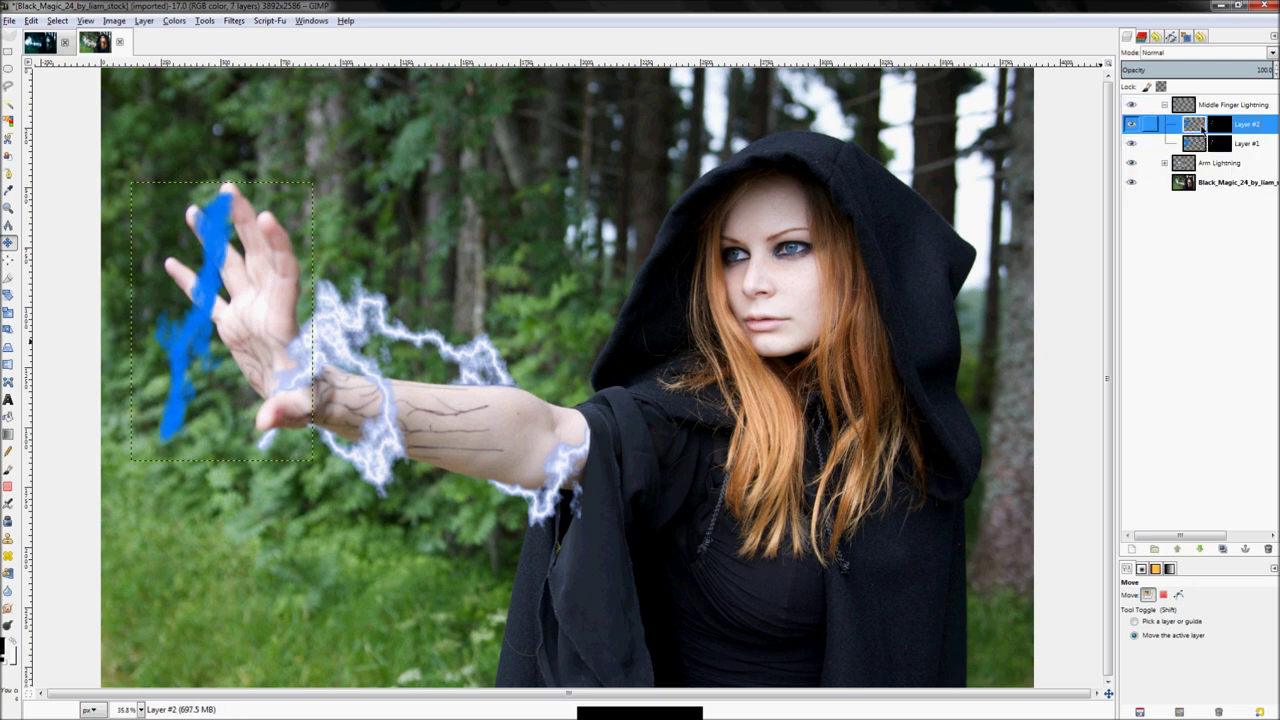
key("shift+b")
left_click(254, 313)
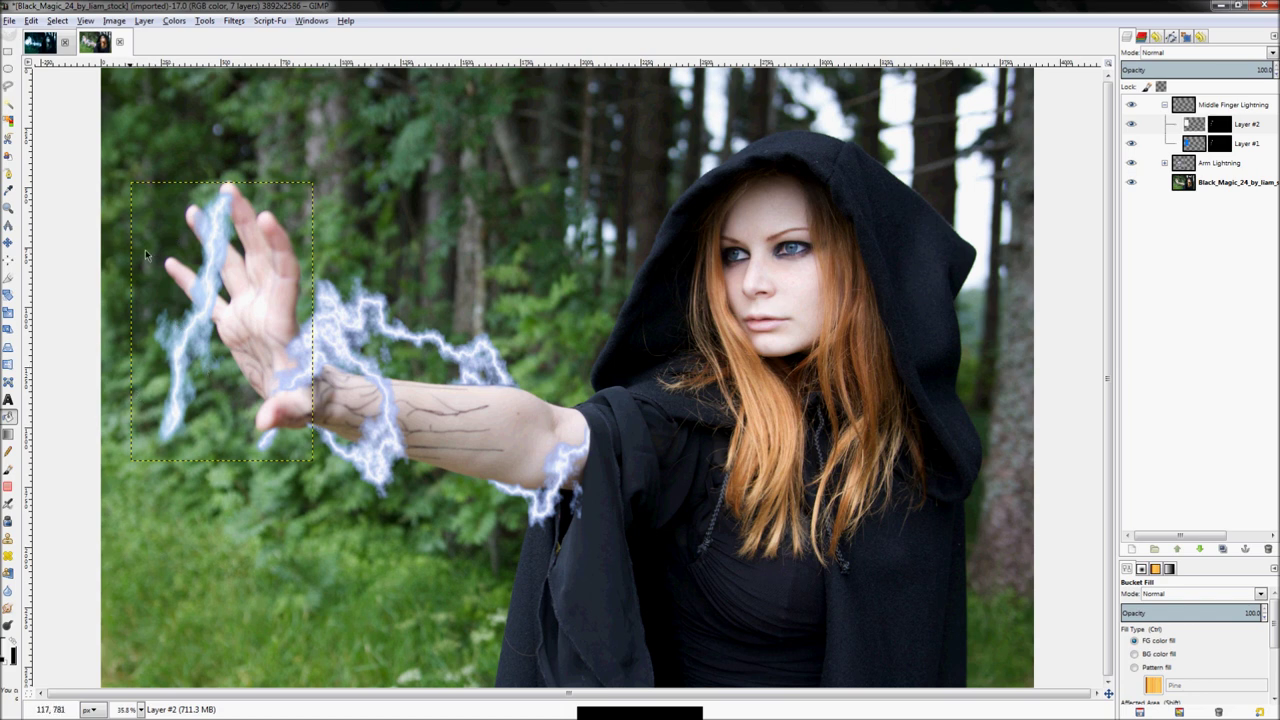
Examine the finger lightning in the finished reference image for comparison, and return to the stock photo
left_click(40, 42)
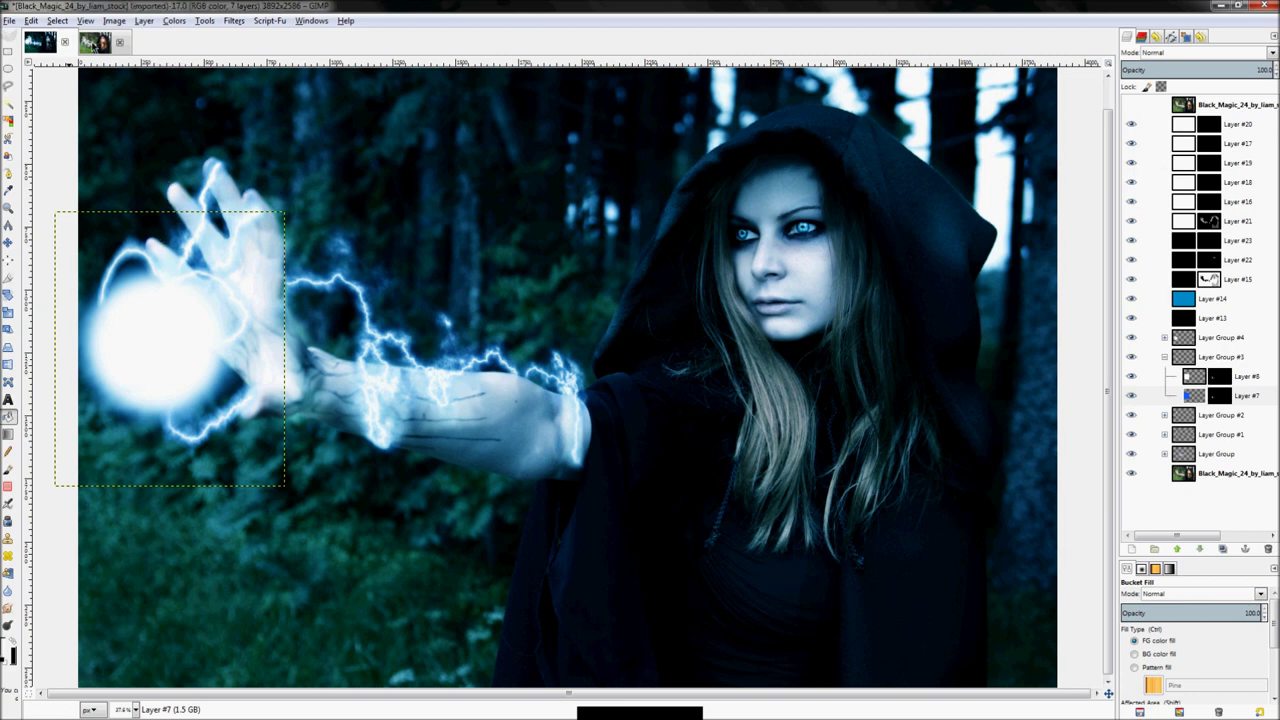
left_click(90, 43)
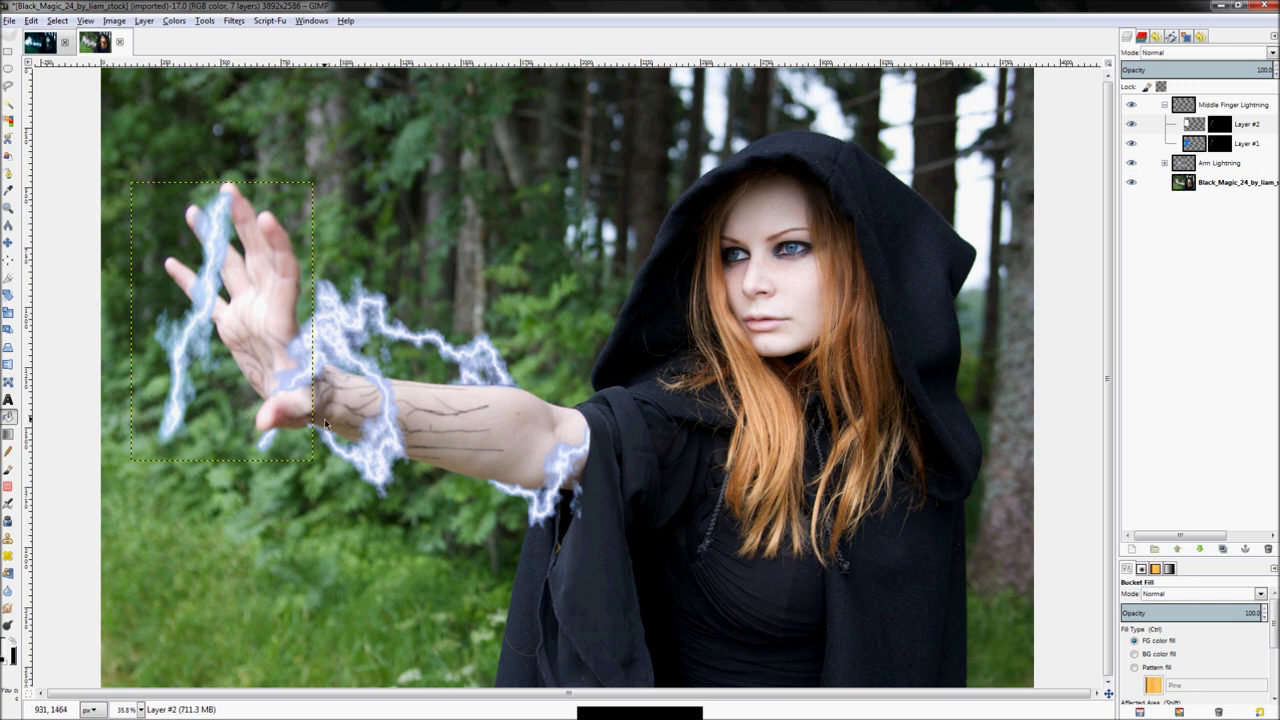
key("ctrl+z")
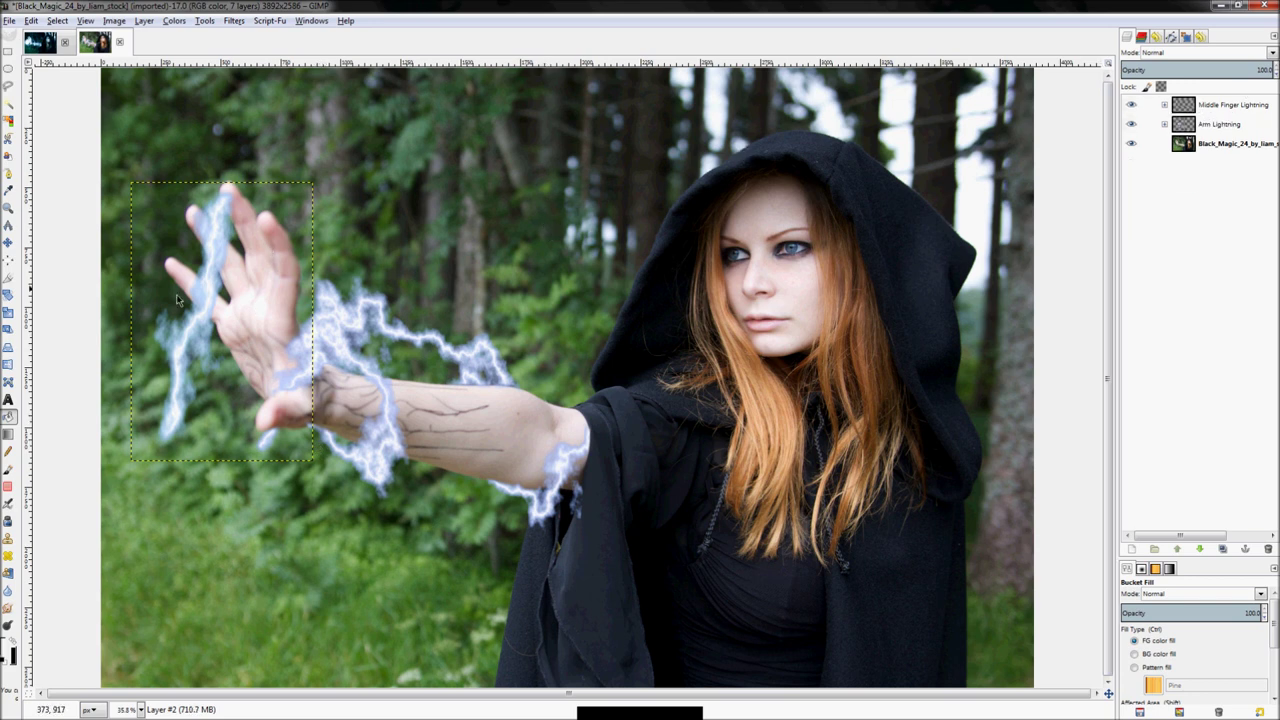
Duplicate the Middle Finger Lightning group and expand the copy to show its layers
right_click(1188, 105)
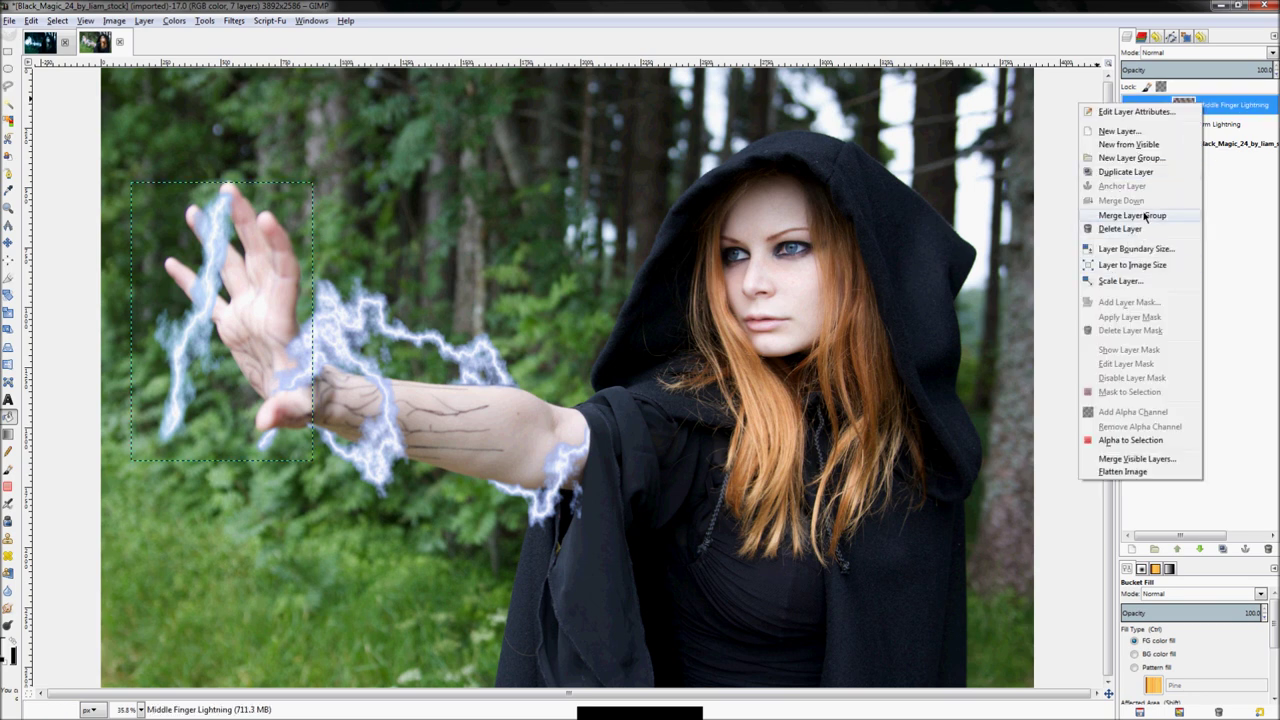
left_click(1135, 172)
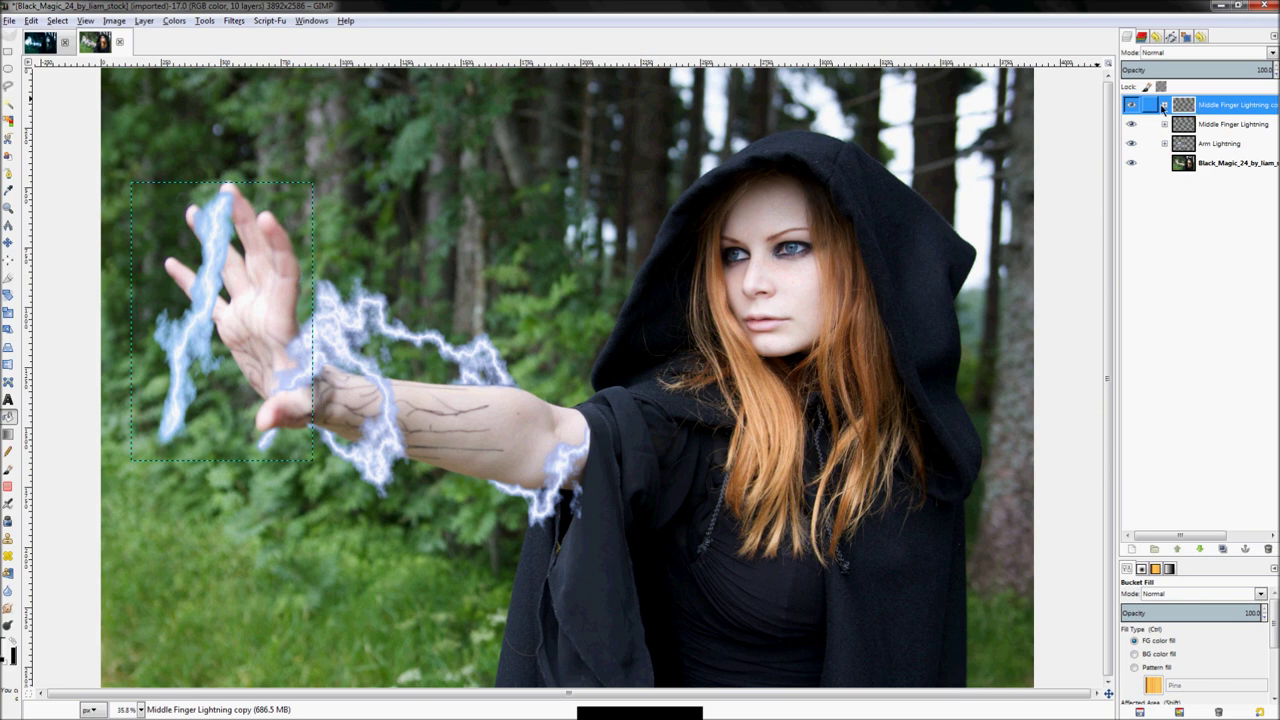
left_click(1165, 105)
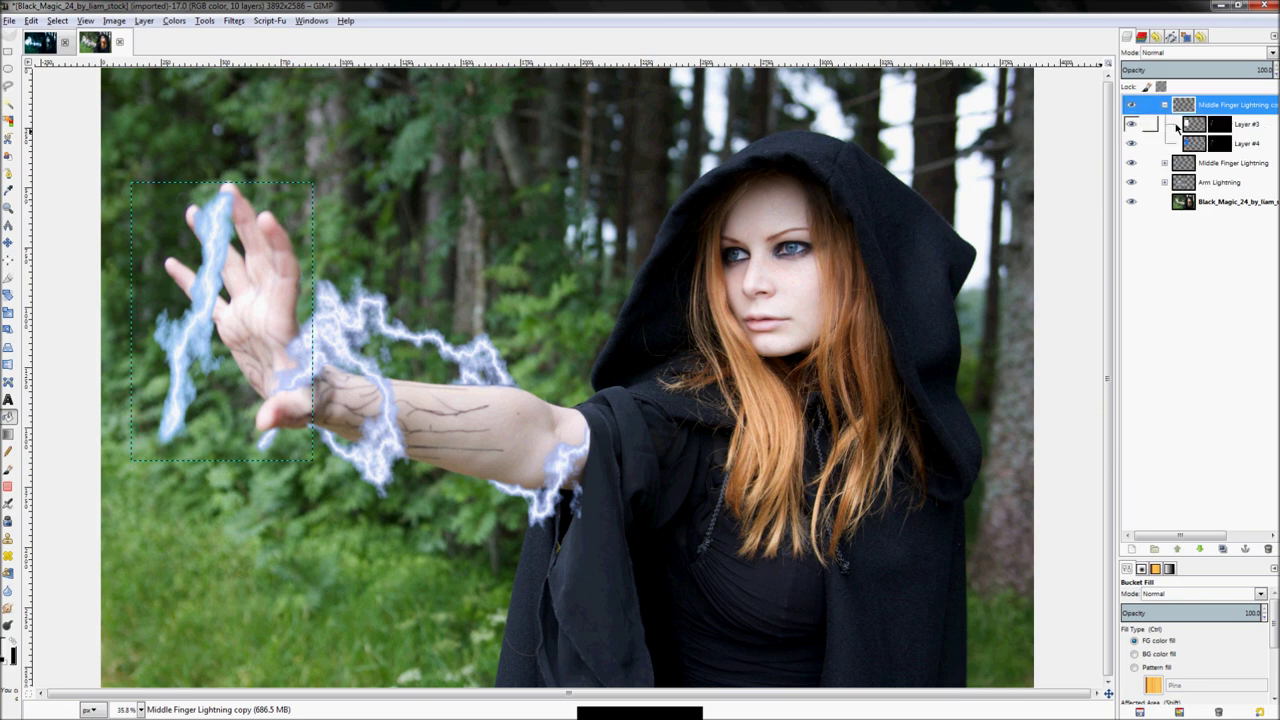
Delete the white bolt layer from the duplicated Middle Finger Lightning group
left_click(1244, 127)
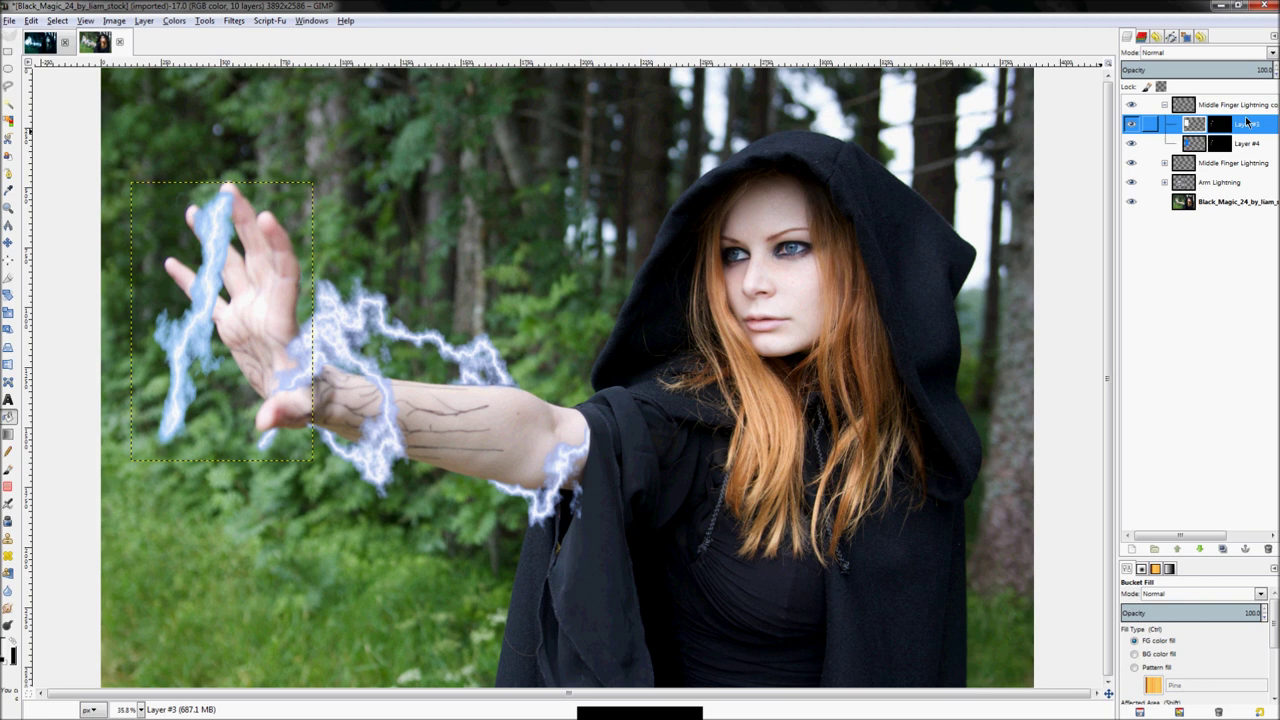
right_click(1244, 122)
left_click(1159, 240)
Delete the layer mask of the remaining blue layer in the duplicated group, and clear all of its blue fill
right_click(1245, 126)
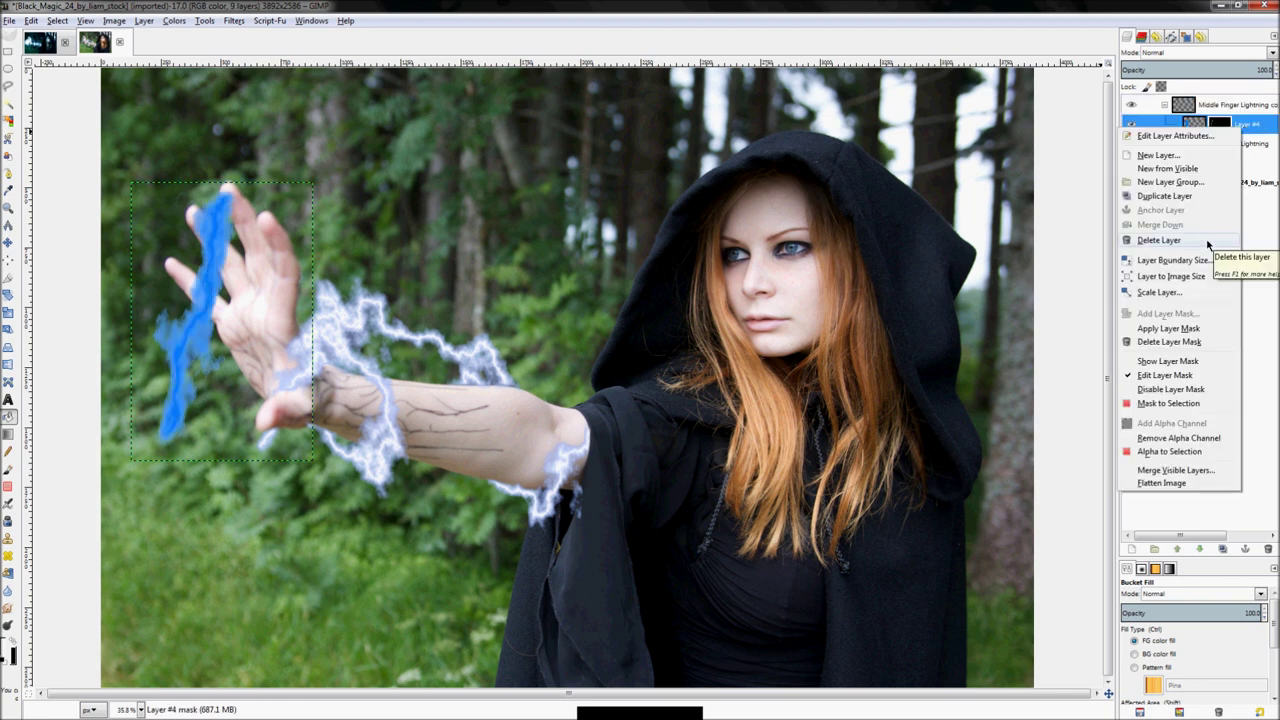
left_click(1222, 124)
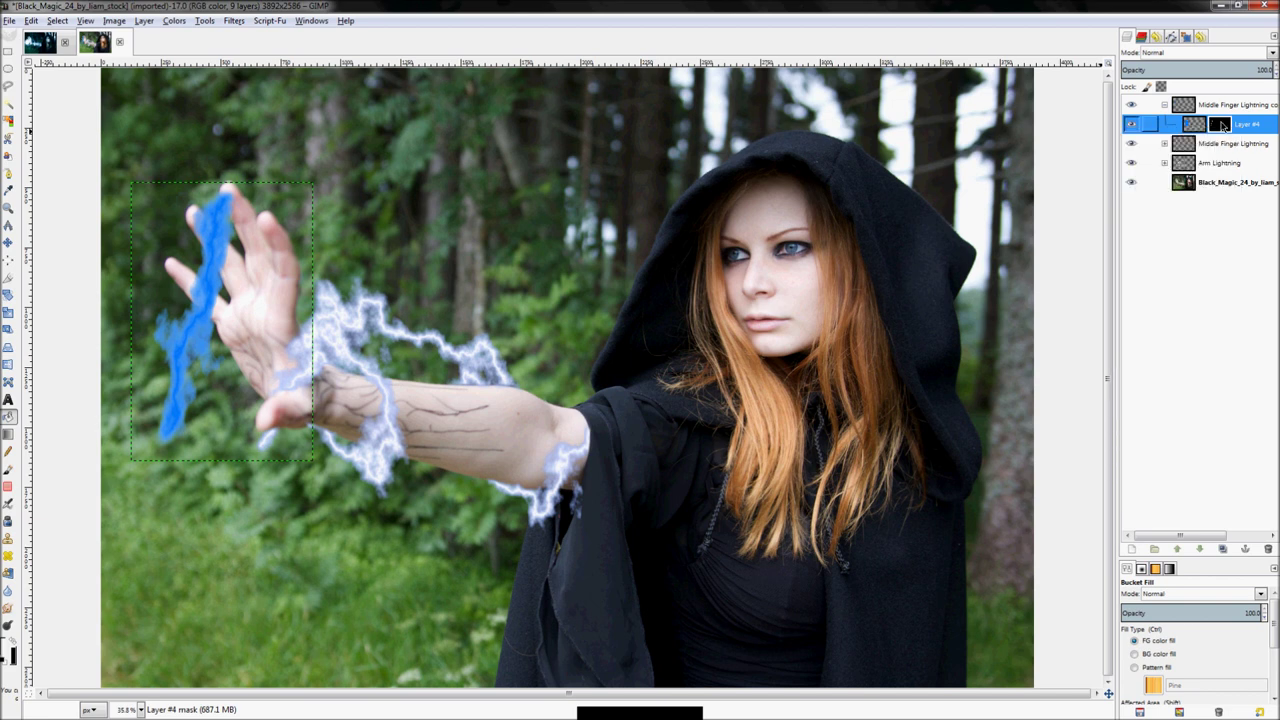
right_click(1219, 124)
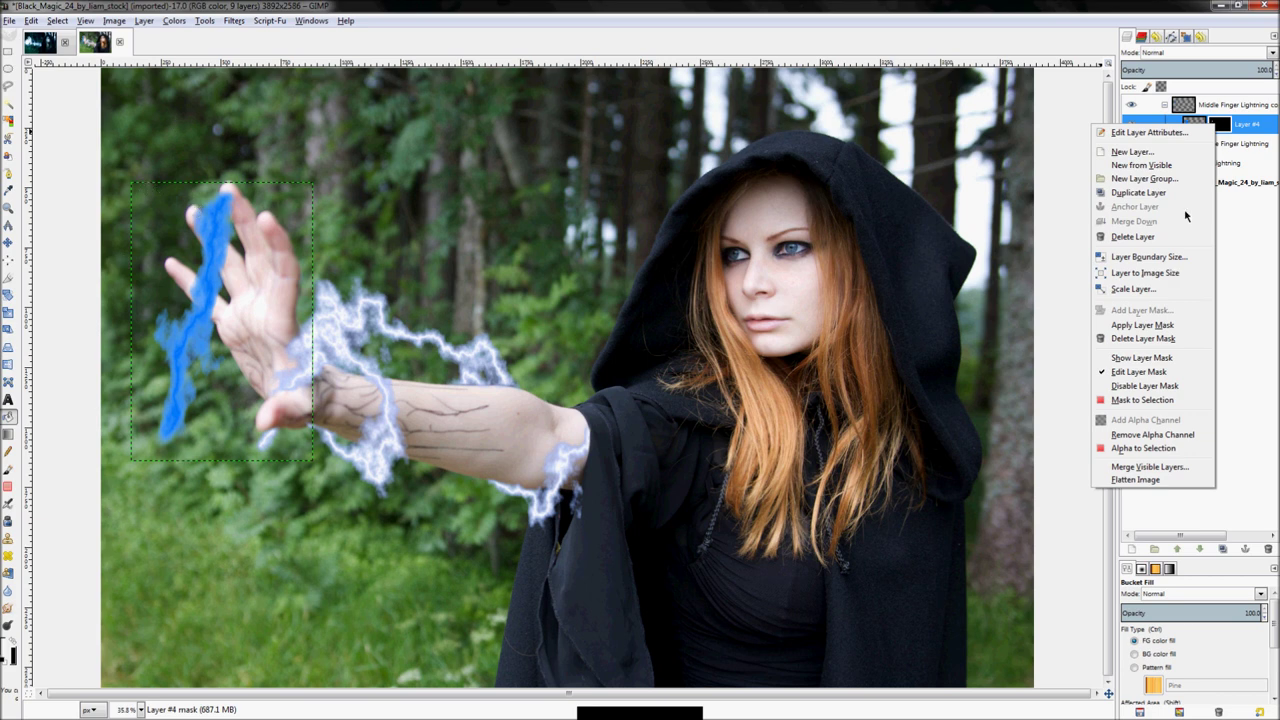
left_click(1225, 133)
left_click(1207, 127)
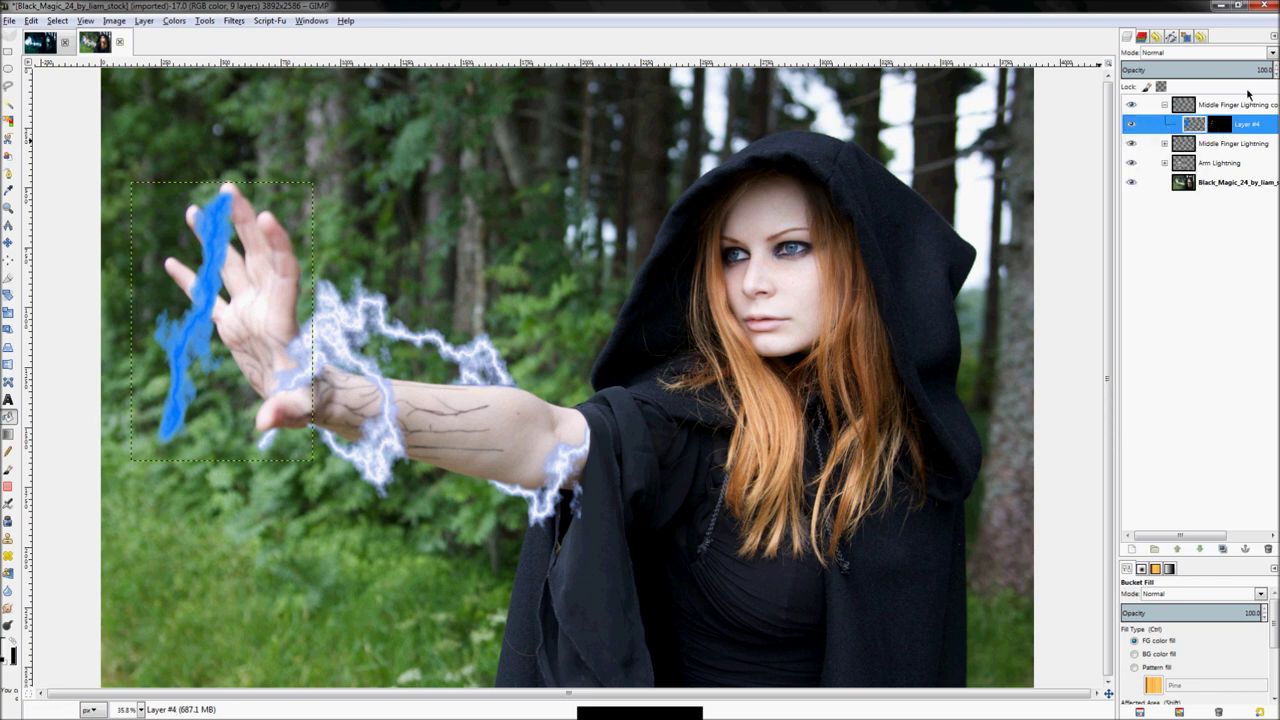
left_click(1217, 124)
right_click(1217, 124)
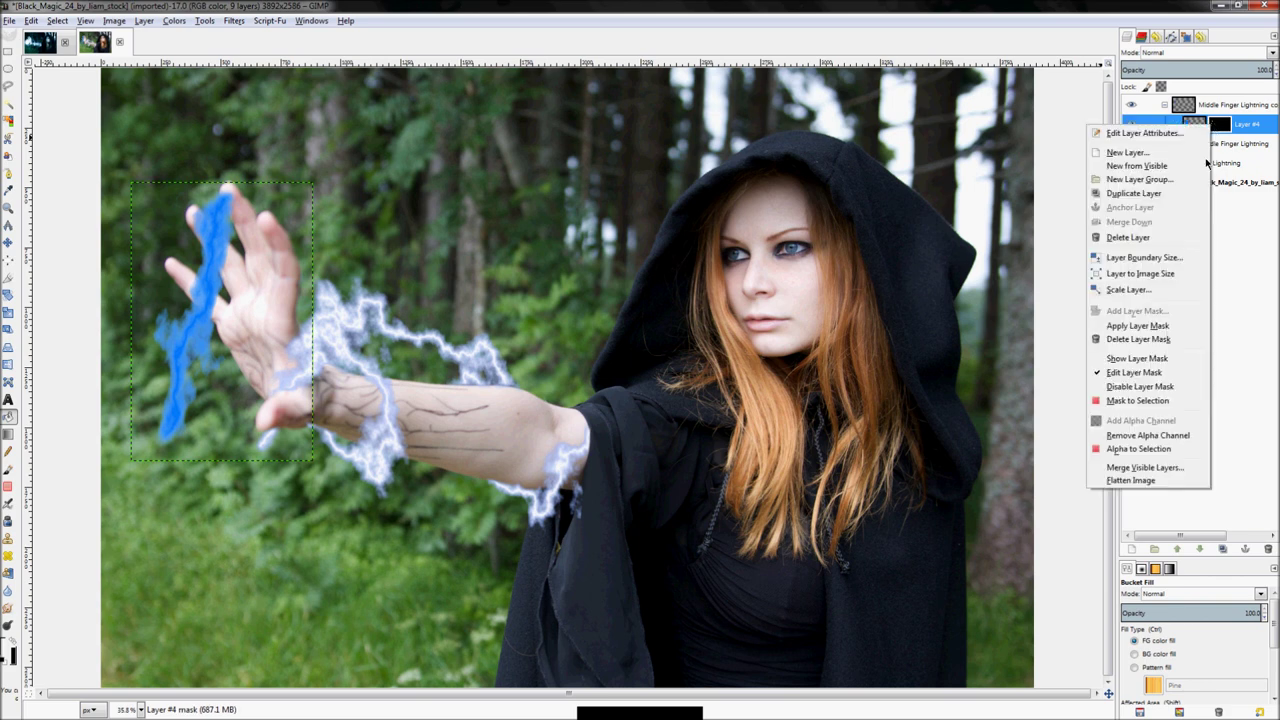
left_click(1149, 340)
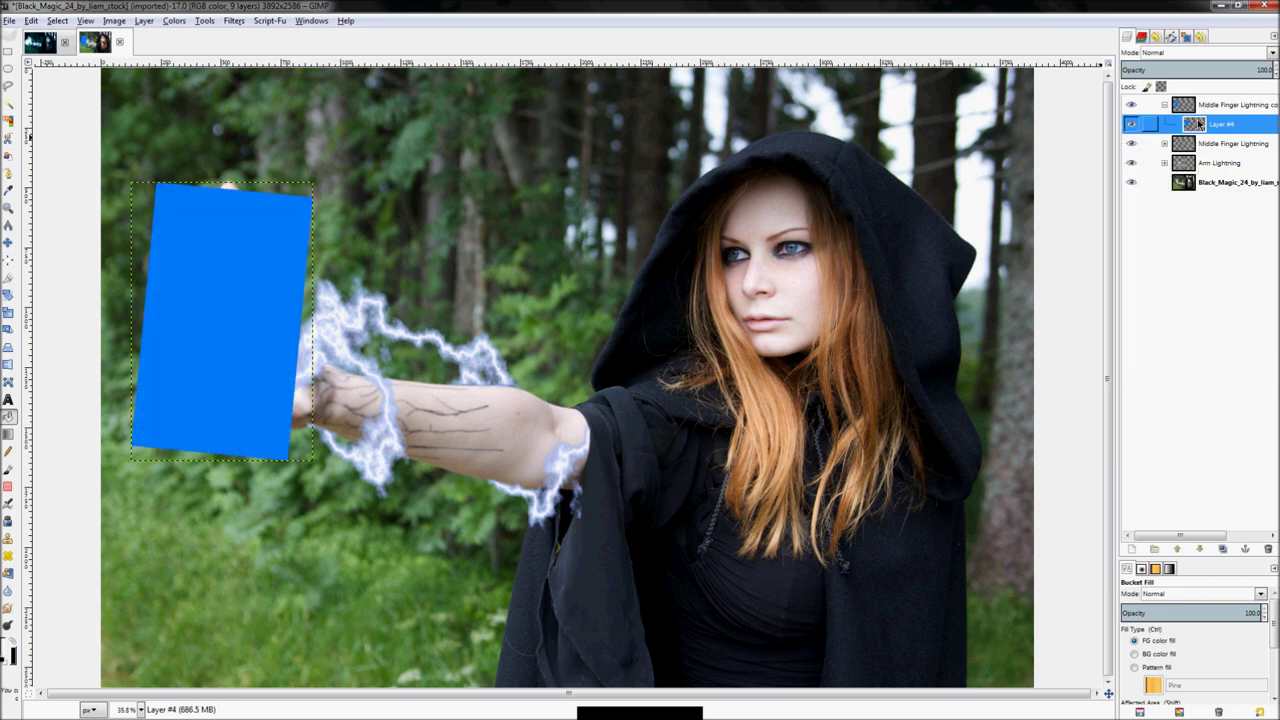
key("ctrl+a")
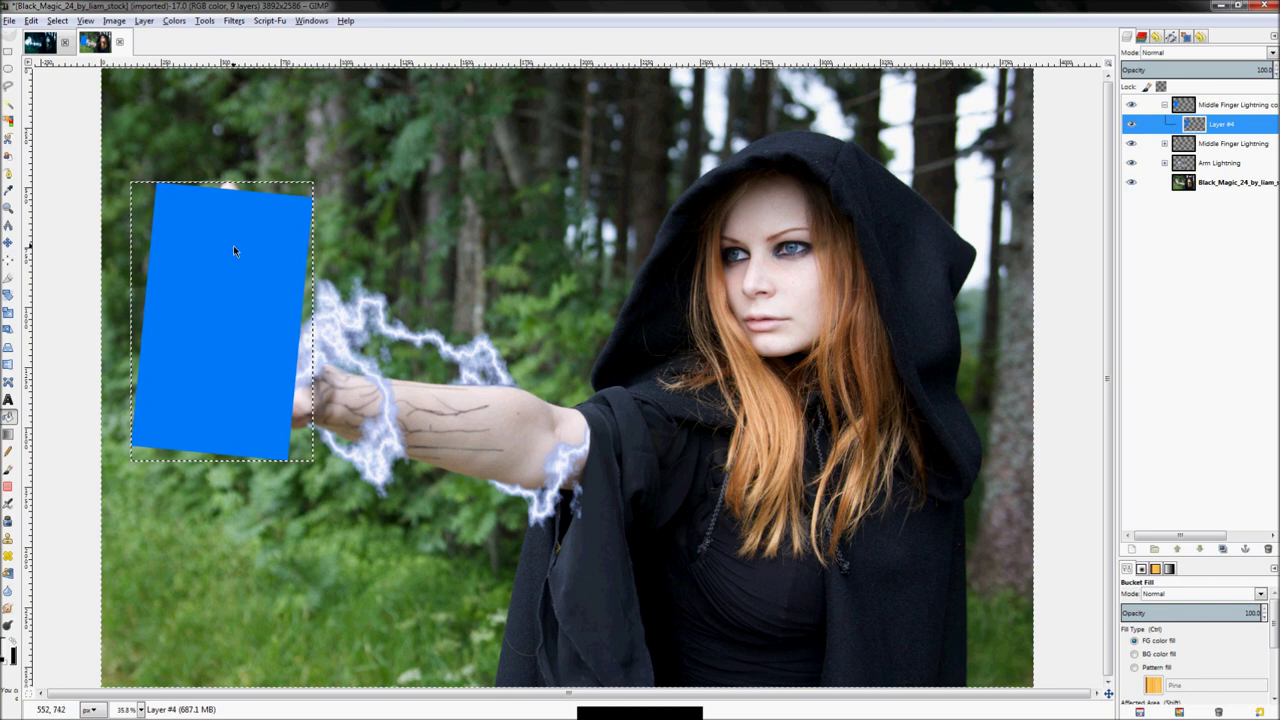
key("Delete")
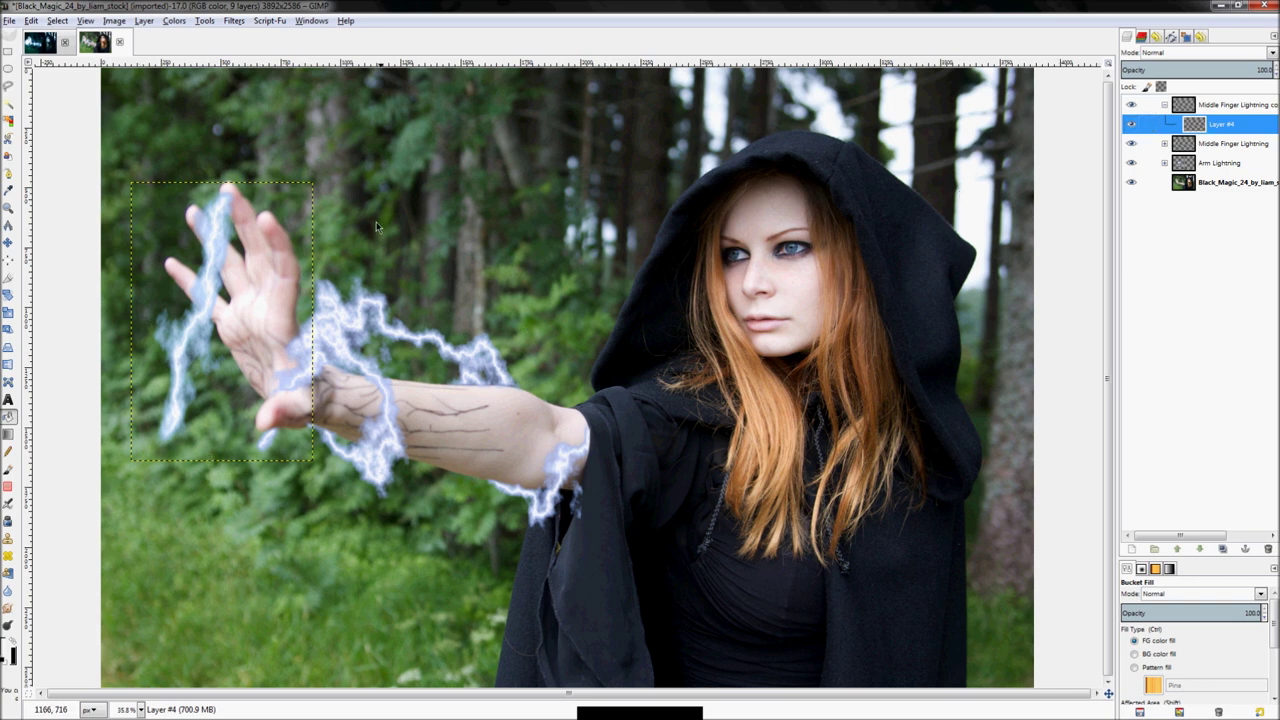
Rename the duplicated group as Index Finger Lightning
left_click(1210, 143)
left_click(1218, 106)
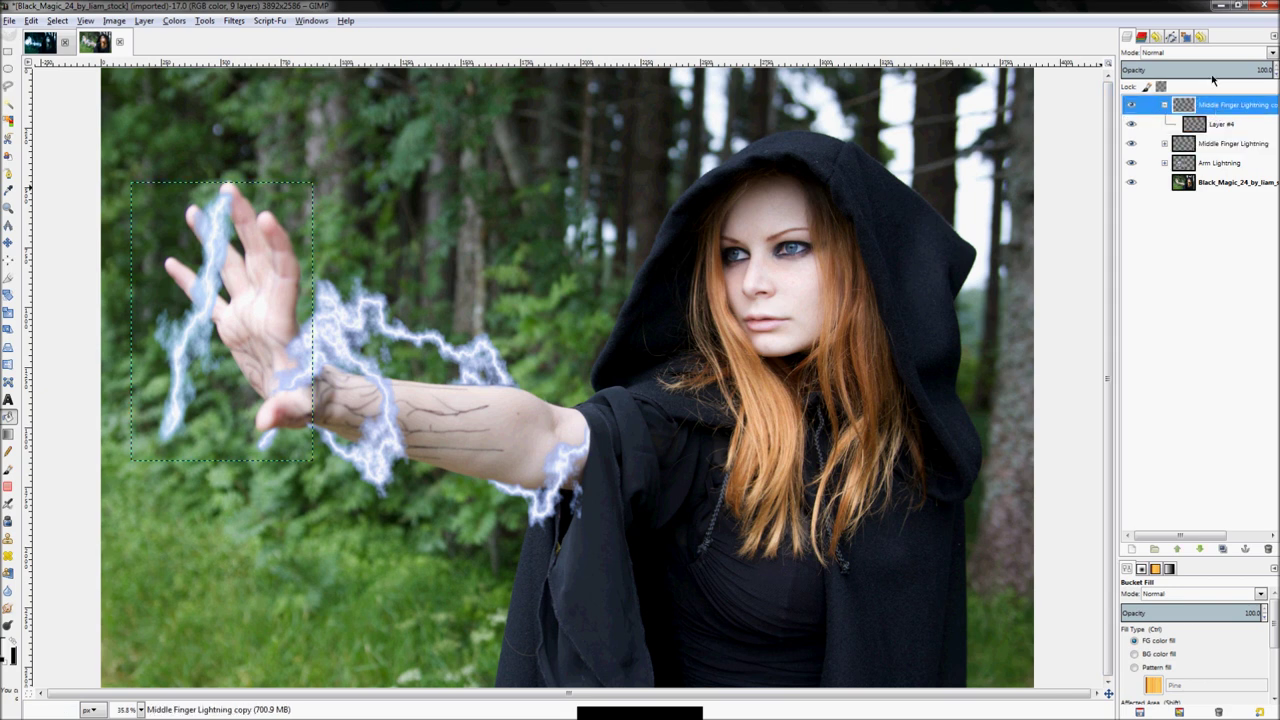
left_click(1215, 105)
double_click(1207, 105)
type("Index")
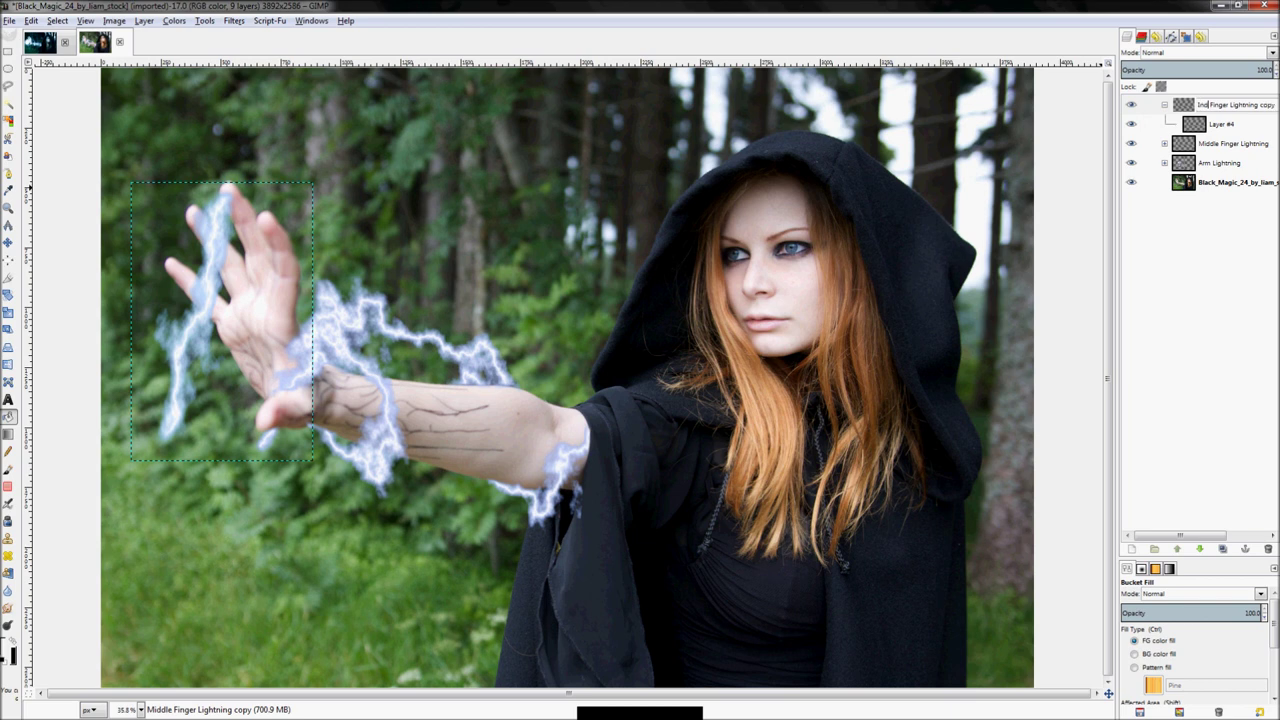
key("Return")
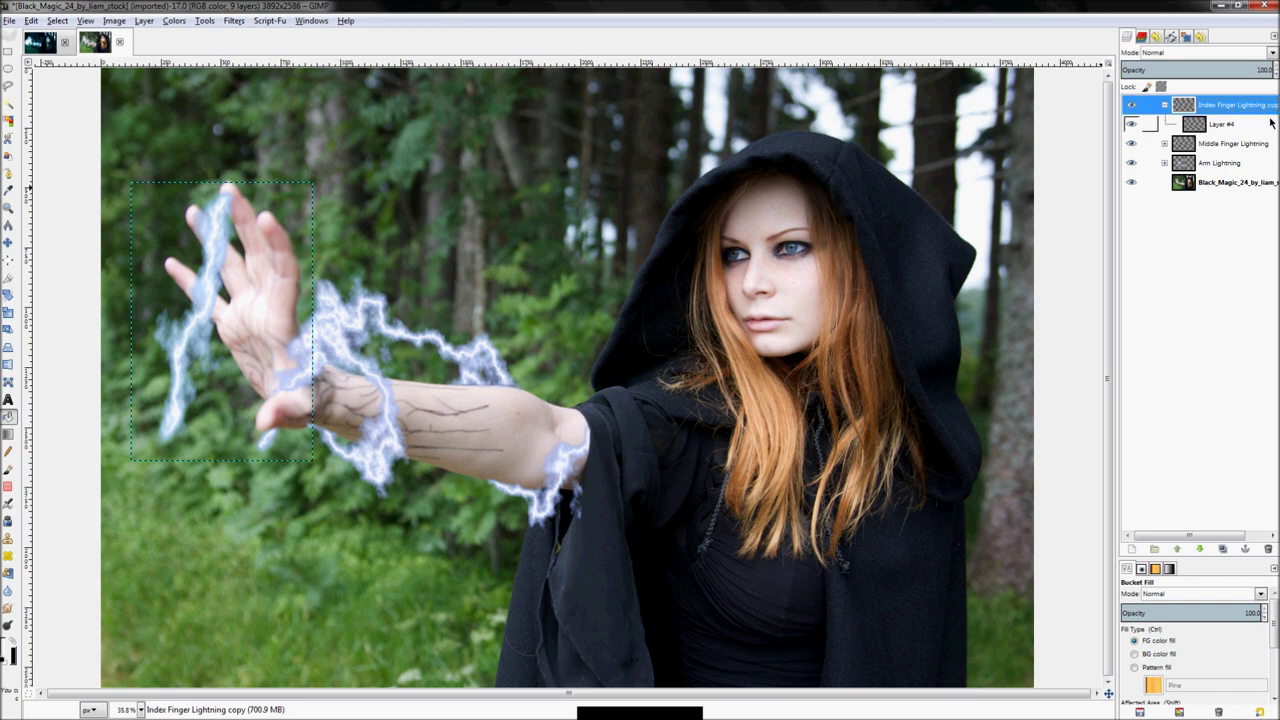
double_click(1270, 106)
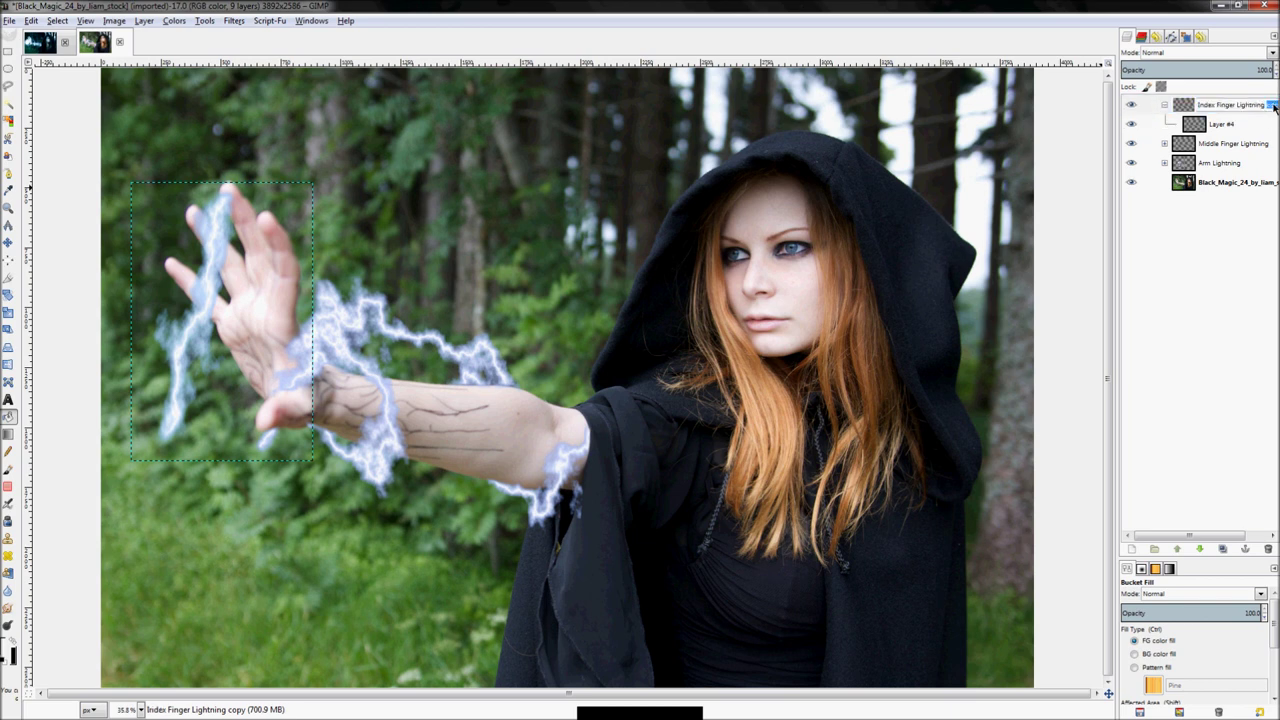
key("Return")
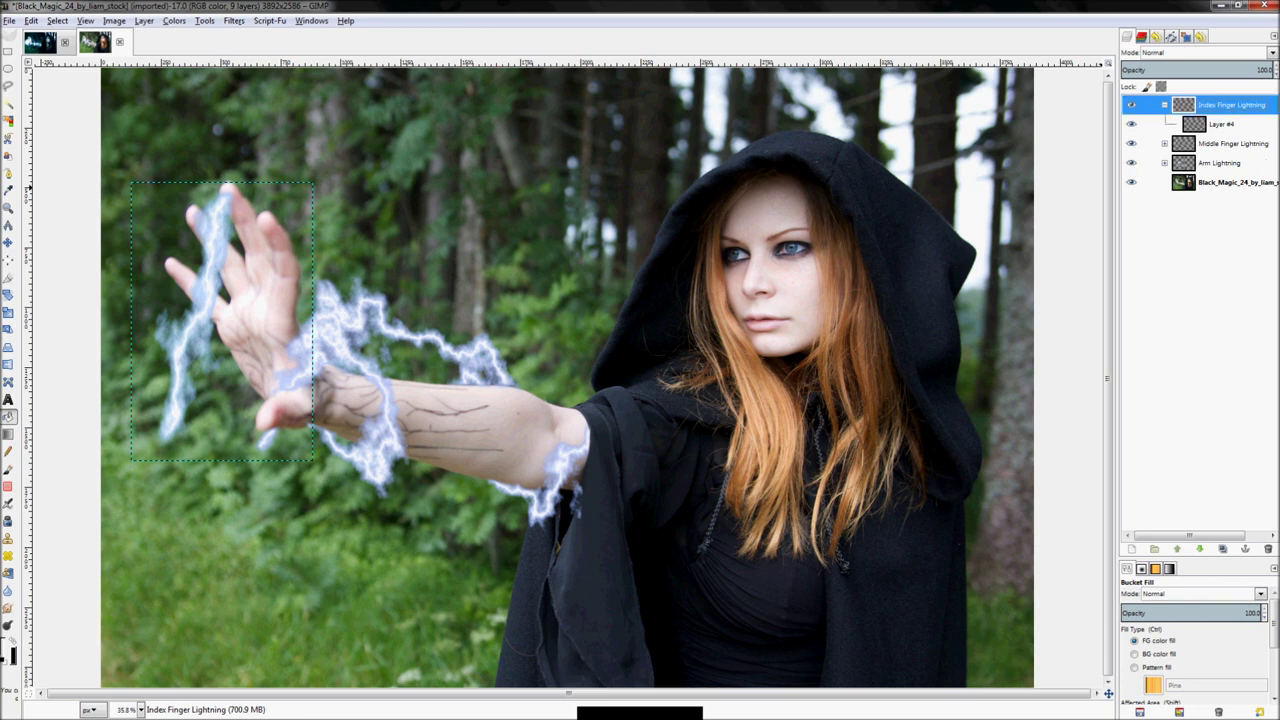
Blend a diagonal linear white-to-black gradient across the index finger on the cleared layer, undoing and redrawing it until the angle suits
left_click(1195, 126)
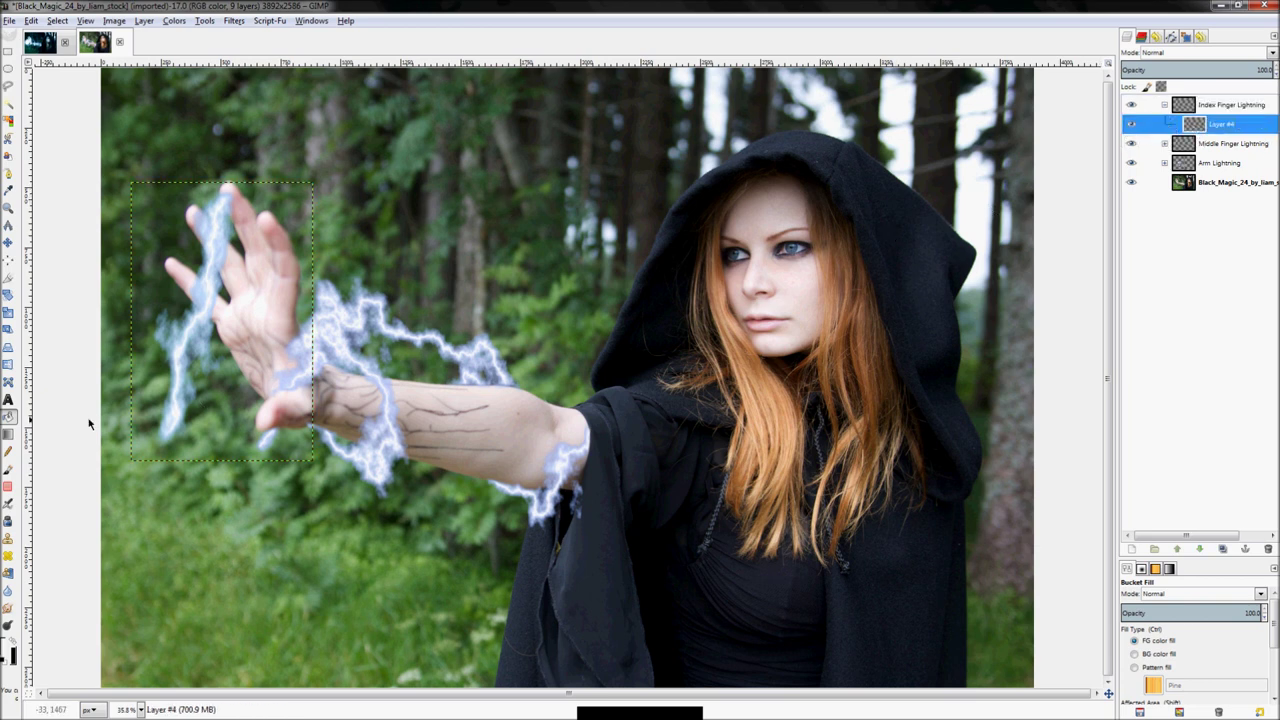
left_click(9, 434)
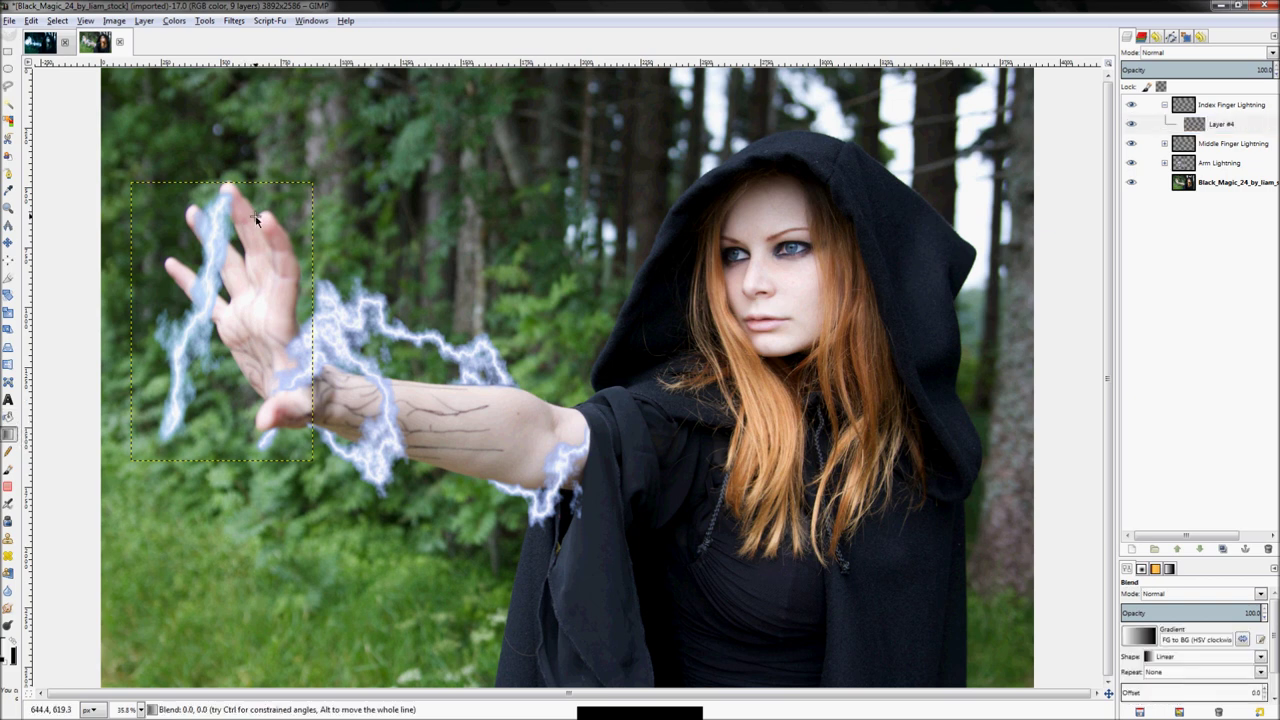
left_click_drag(275, 227, 296, 243)
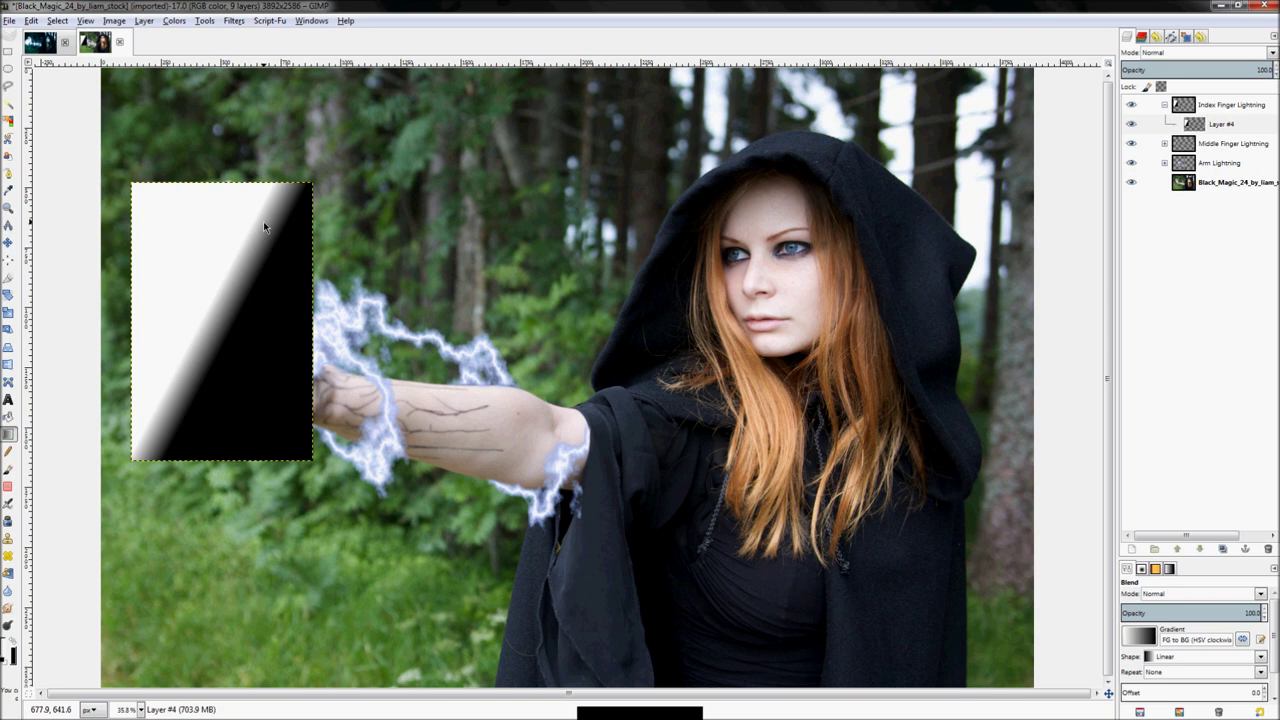
key("ctrl+z")
left_click_drag(272, 227, 288, 239)
key("z")
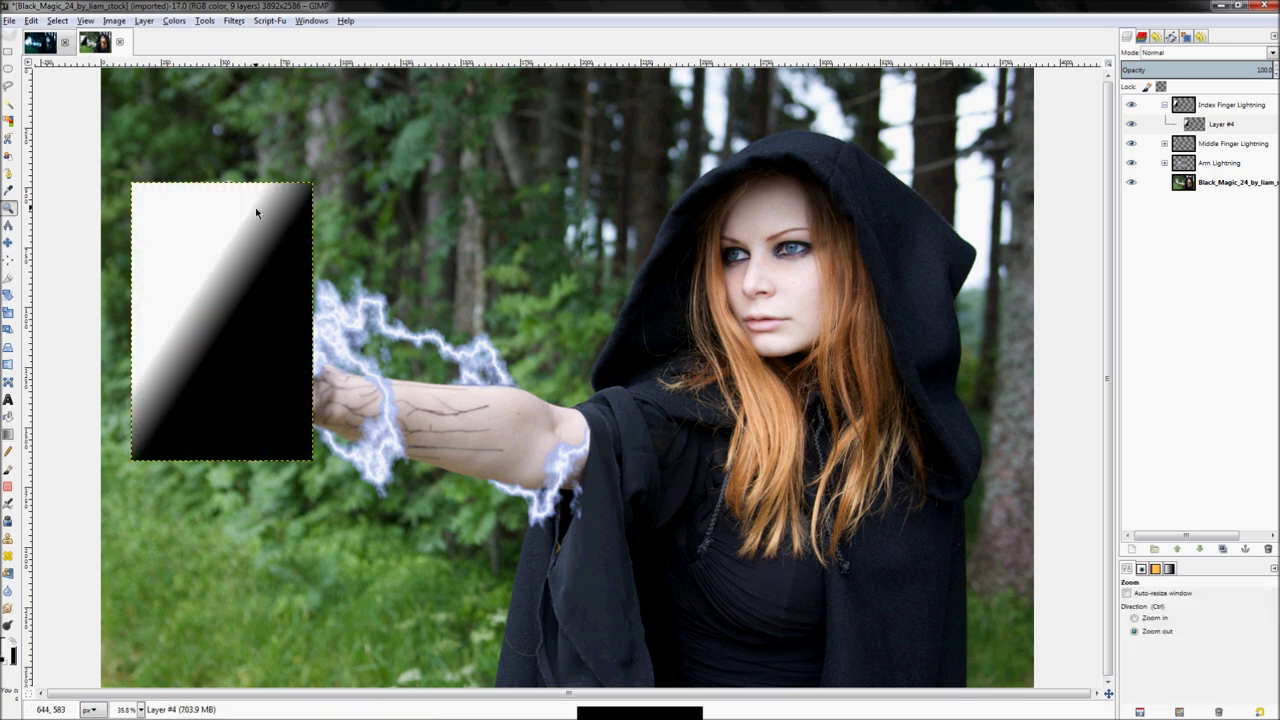
key("ctrl+z")
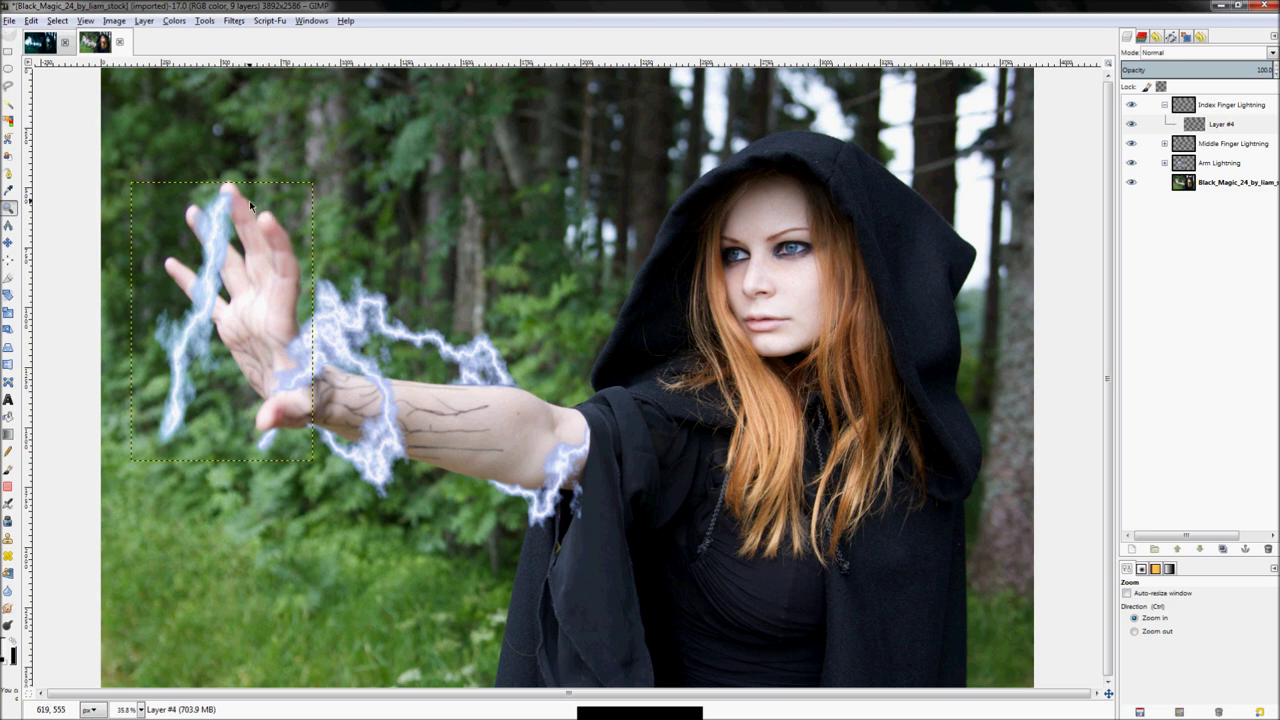
left_click(9, 434)
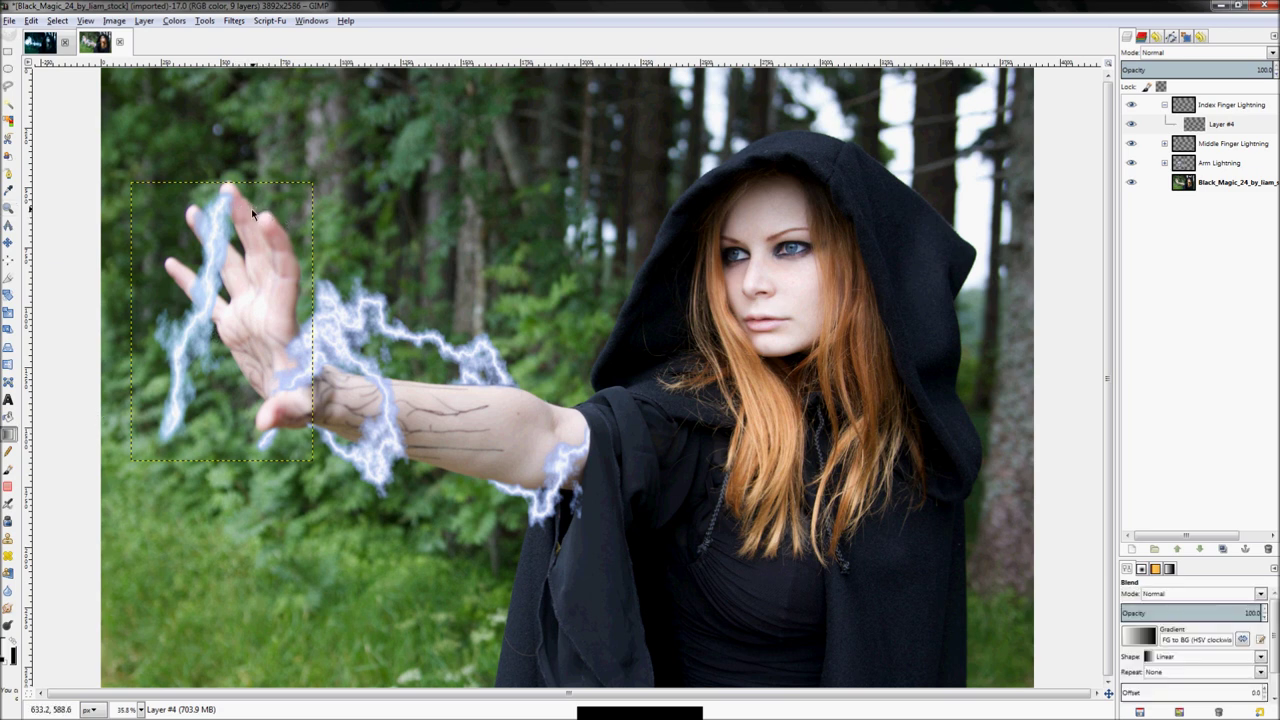
left_click_drag(244, 207, 293, 241)
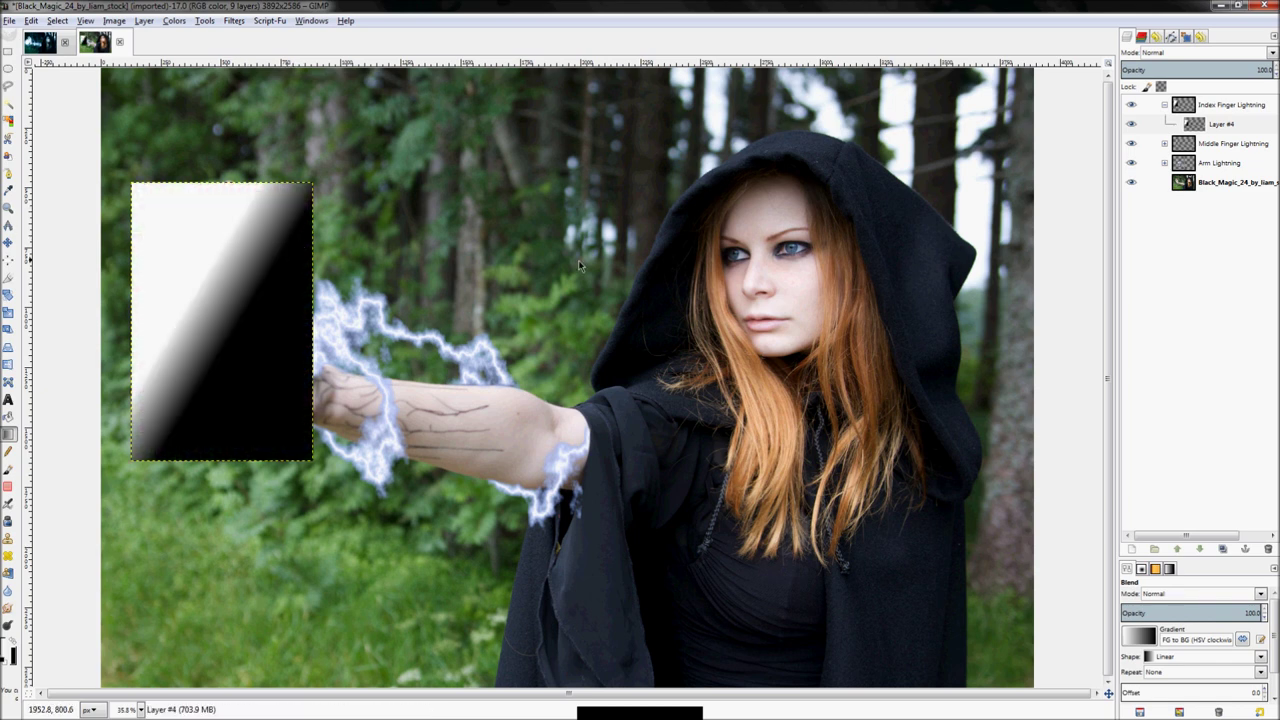
Lower the gradient layer's opacity to 55.7 to check its alignment with the hand, and restore it to 100
left_click(1186, 77)
type("55.7")
key("Return")
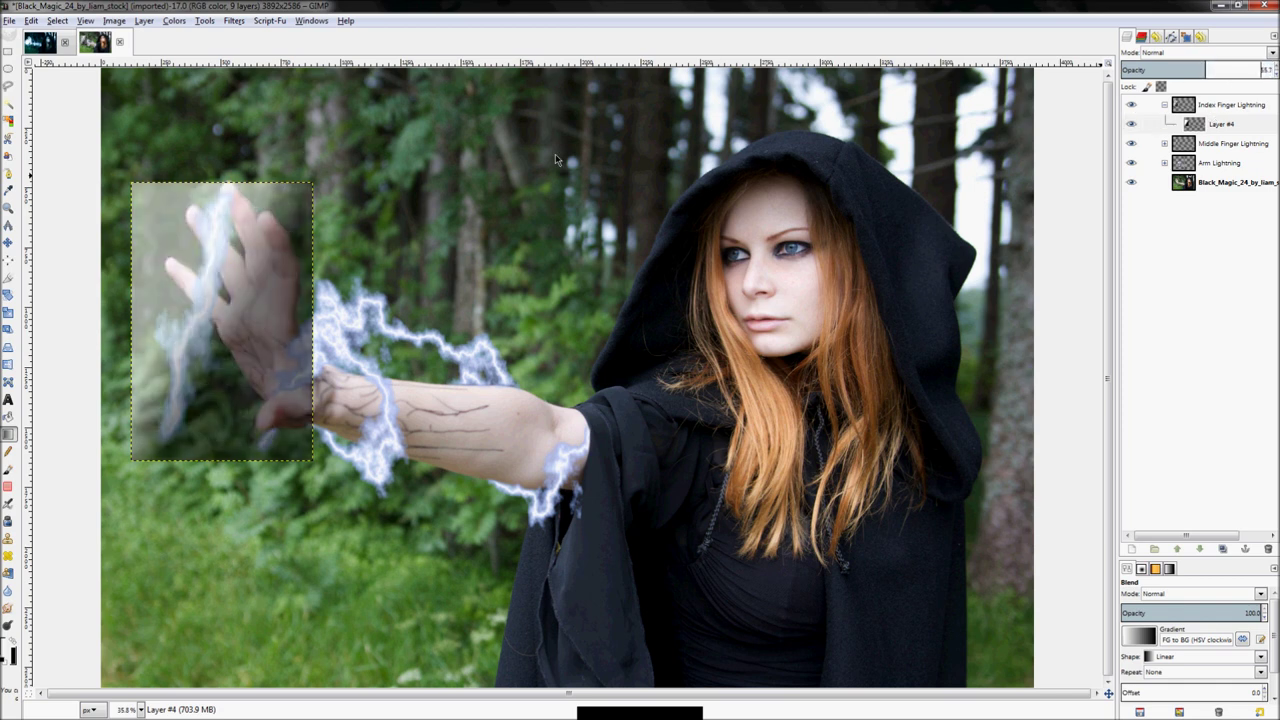
left_click(1262, 70)
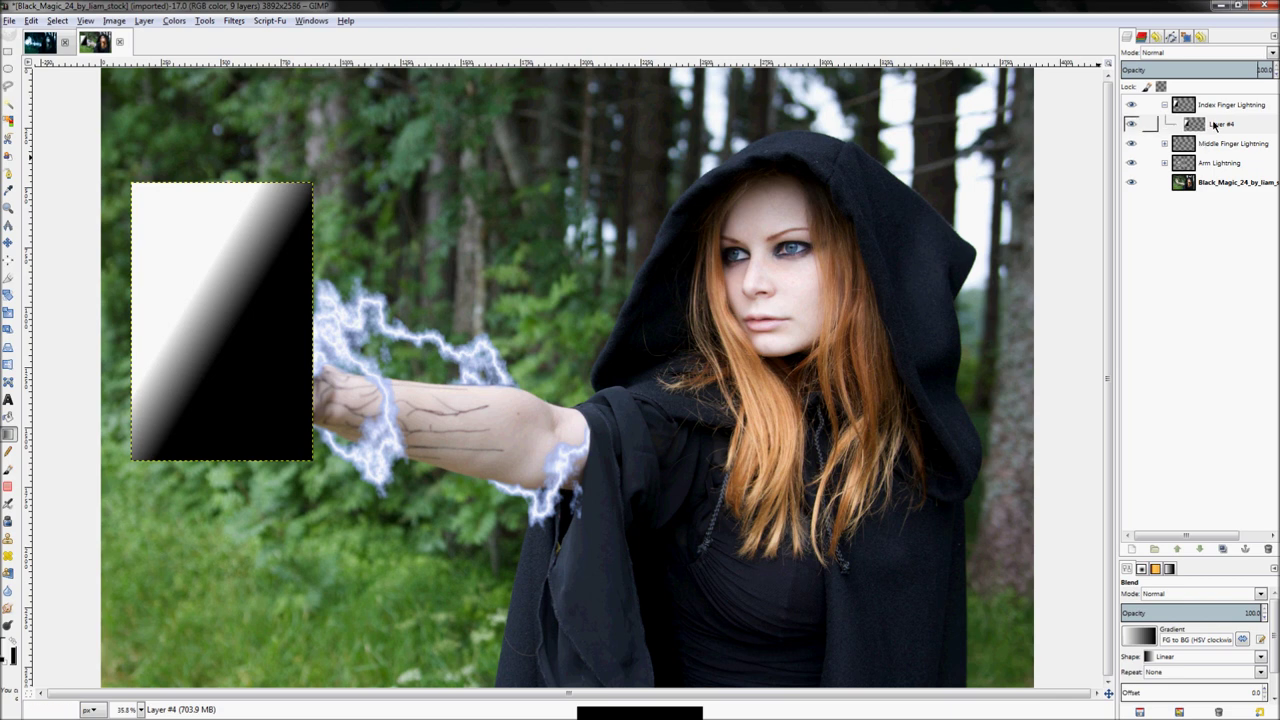
Apply Difference Clouds to the gradient layer and invert its colors to form a bright diagonal bolt
left_click(234, 20)
left_click(264, 37)
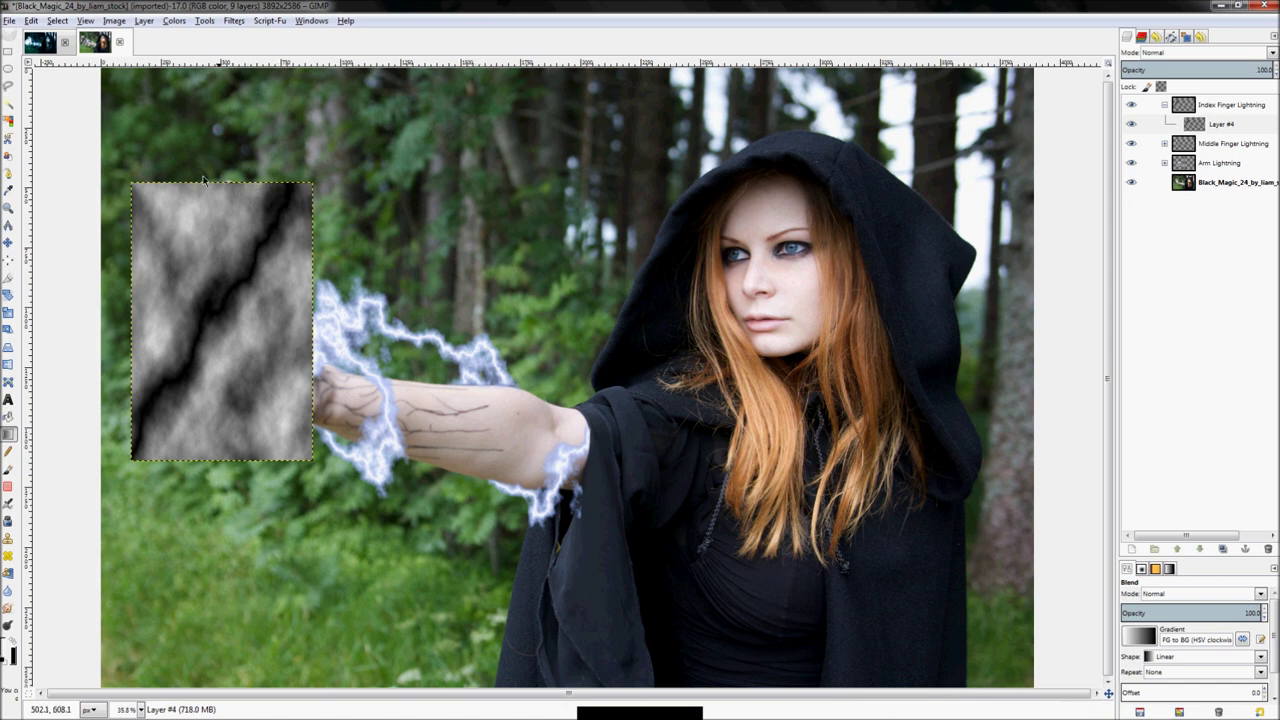
left_click(238, 22)
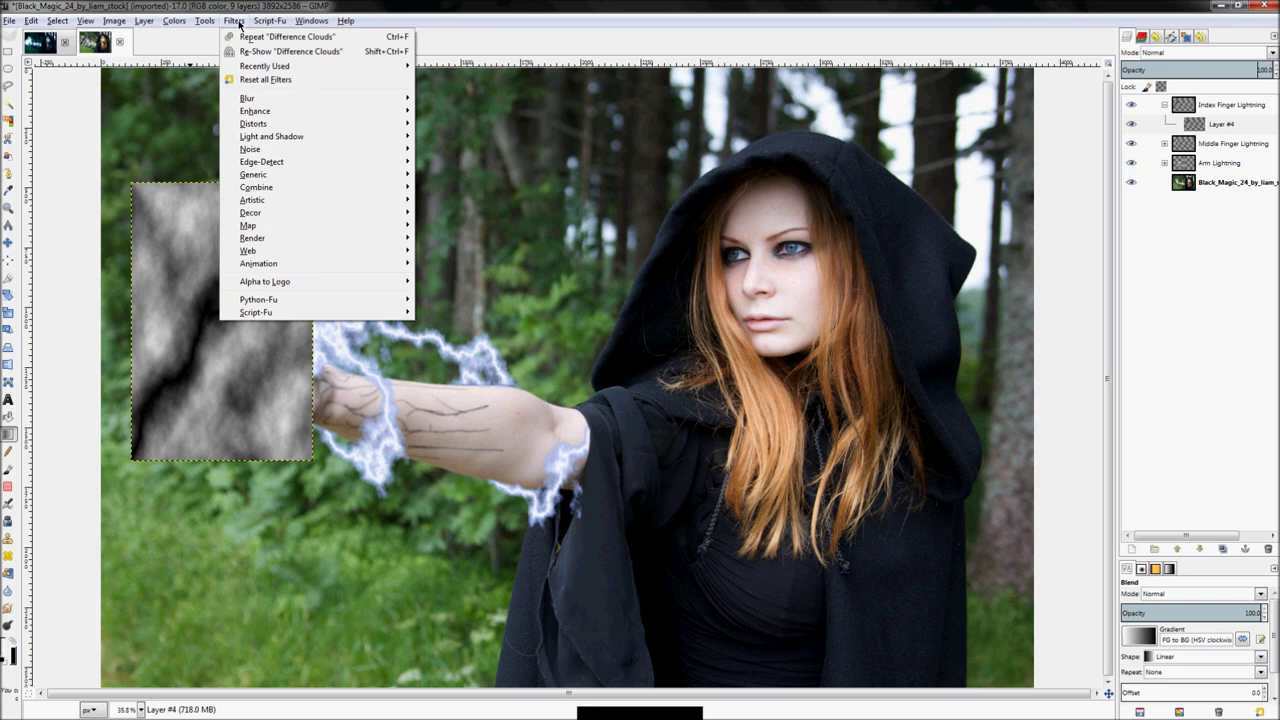
left_click(211, 25)
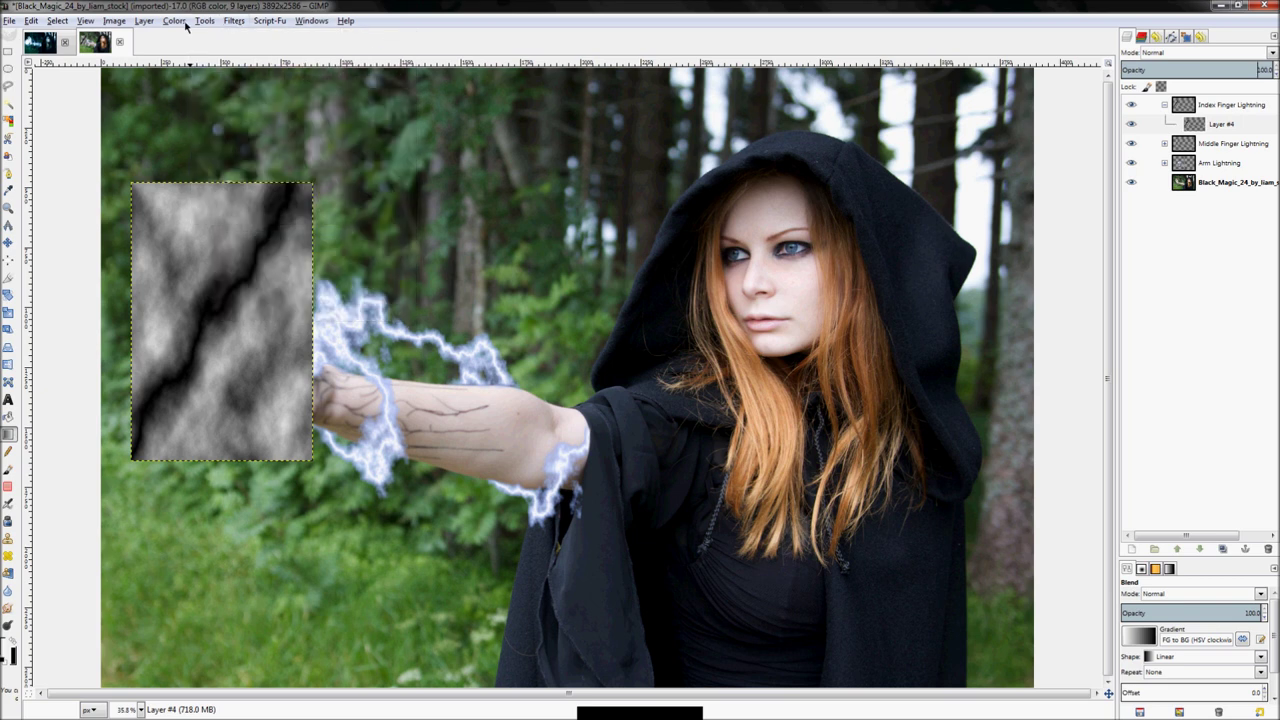
left_click(186, 26)
Adjust the bolt layer's levels from saved preset #4, setting the black input level to 165 to darken the clouds around it
left_click(174, 20)
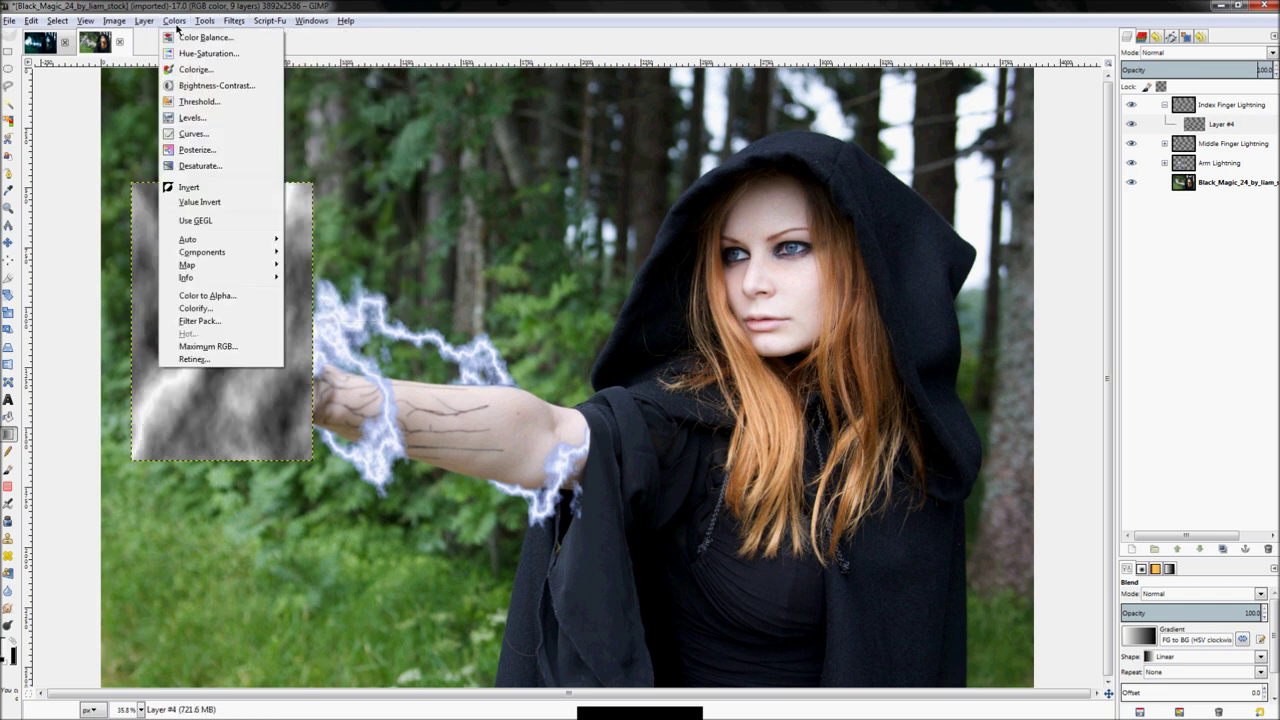
left_click(185, 121)
left_click(1060, 215)
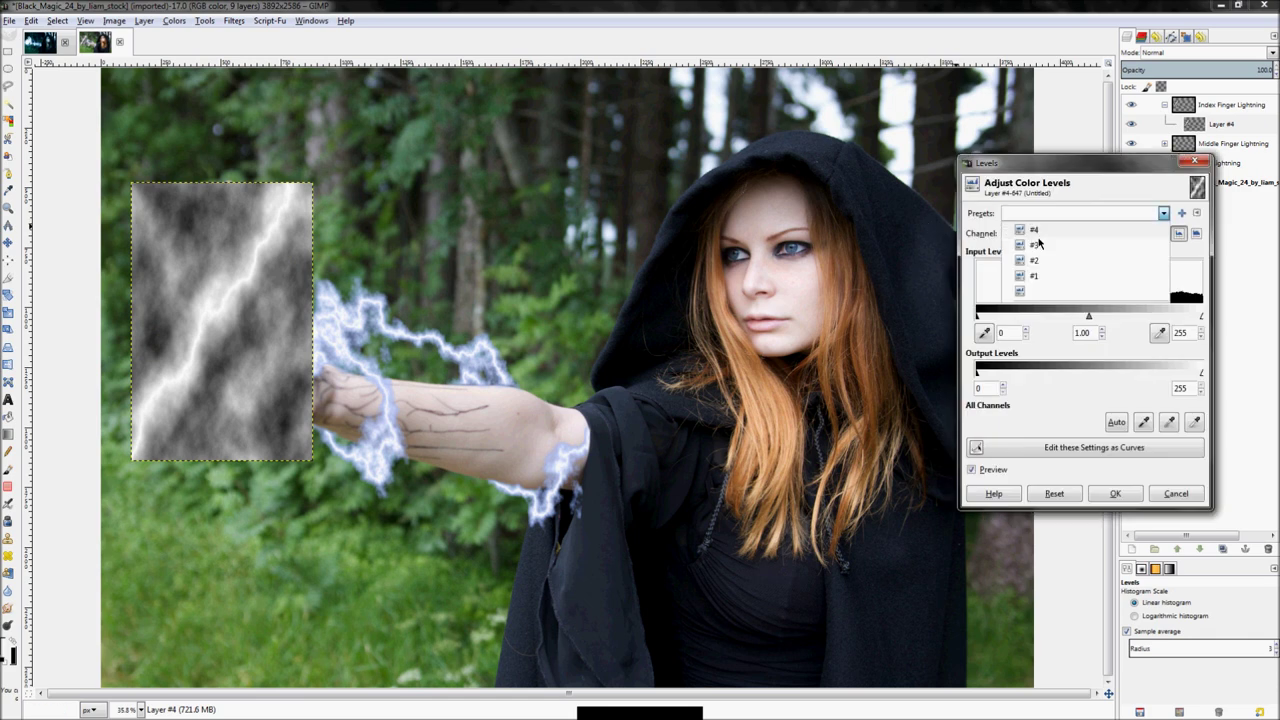
left_click(1046, 235)
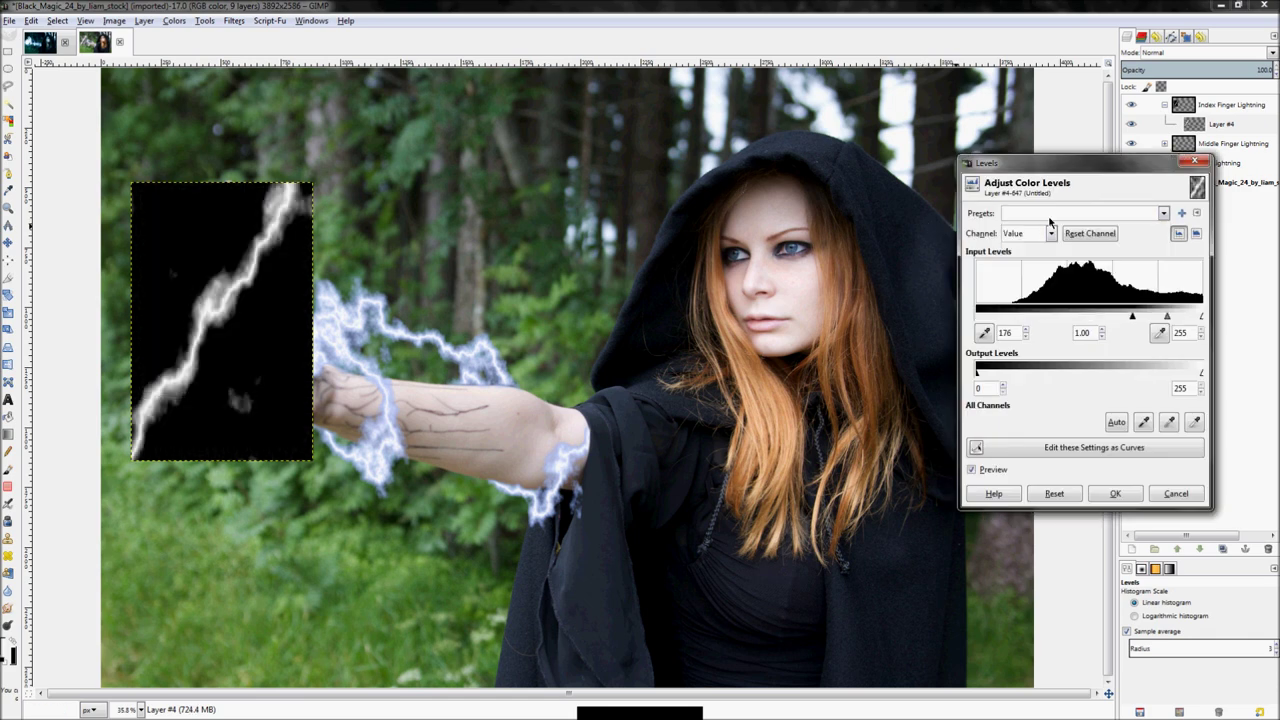
left_click(1054, 493)
left_click(1020, 215)
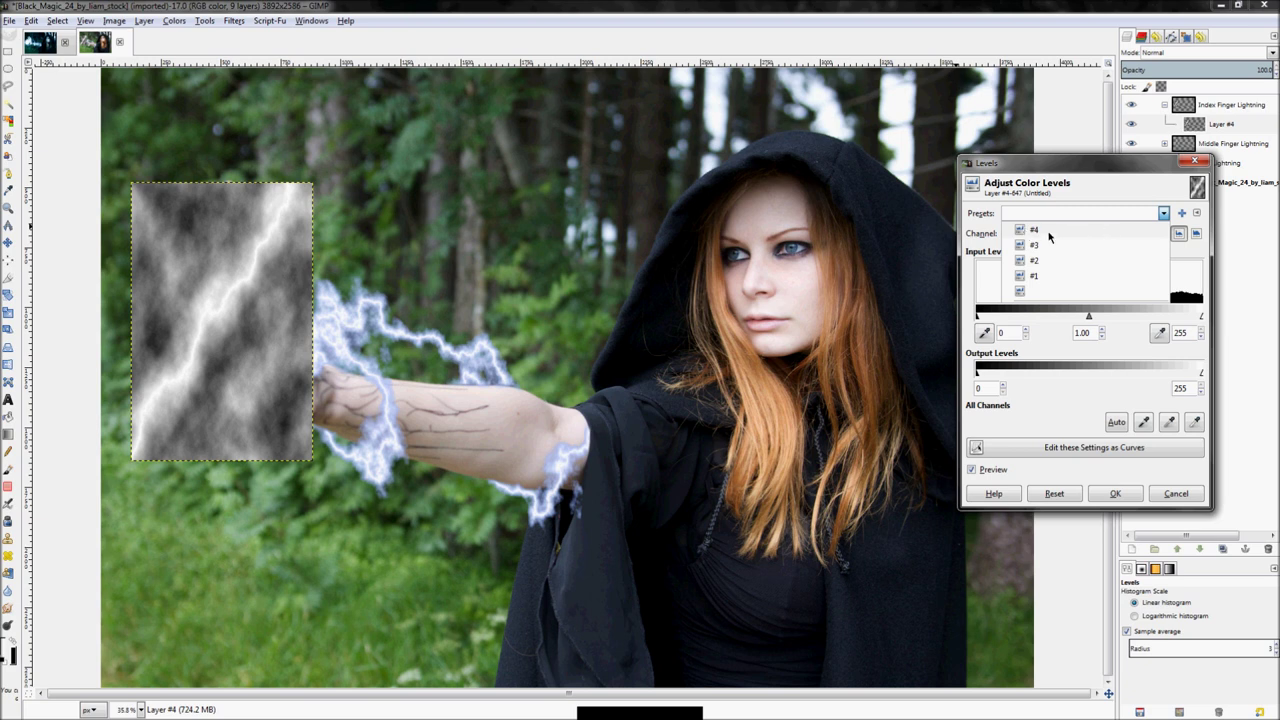
left_click(1052, 229)
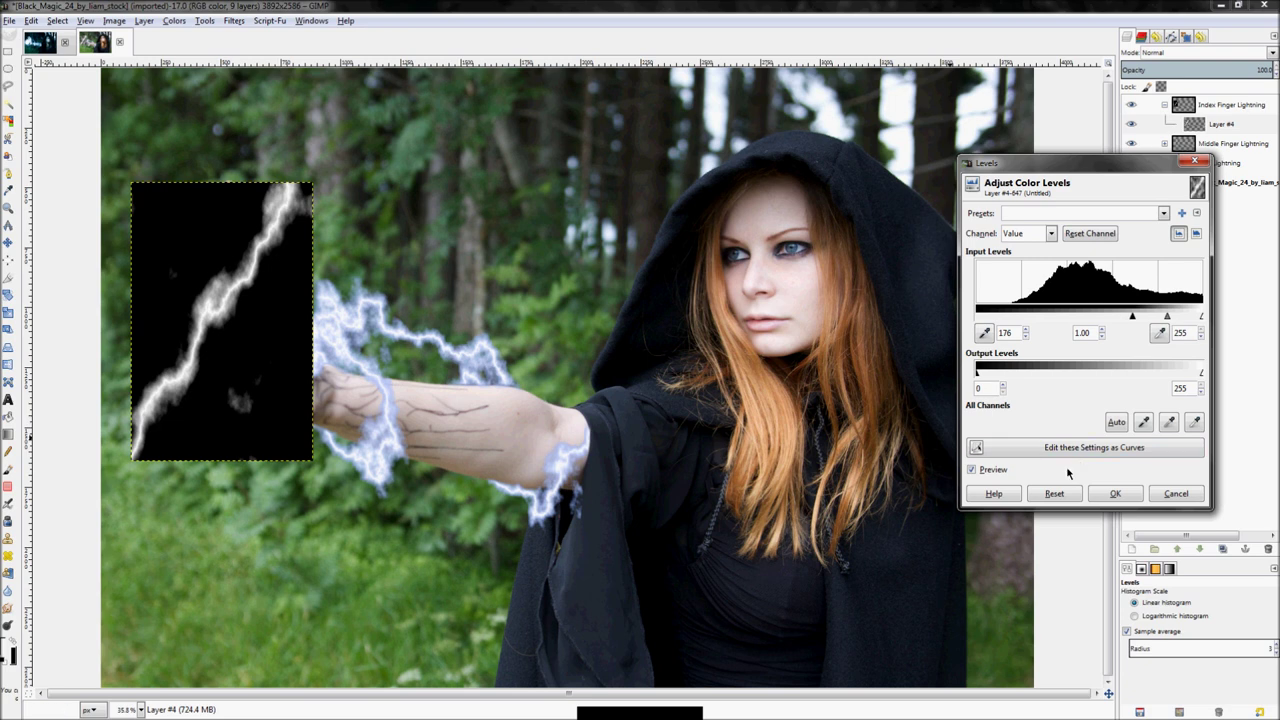
left_click_drag(1133, 319, 1124, 327)
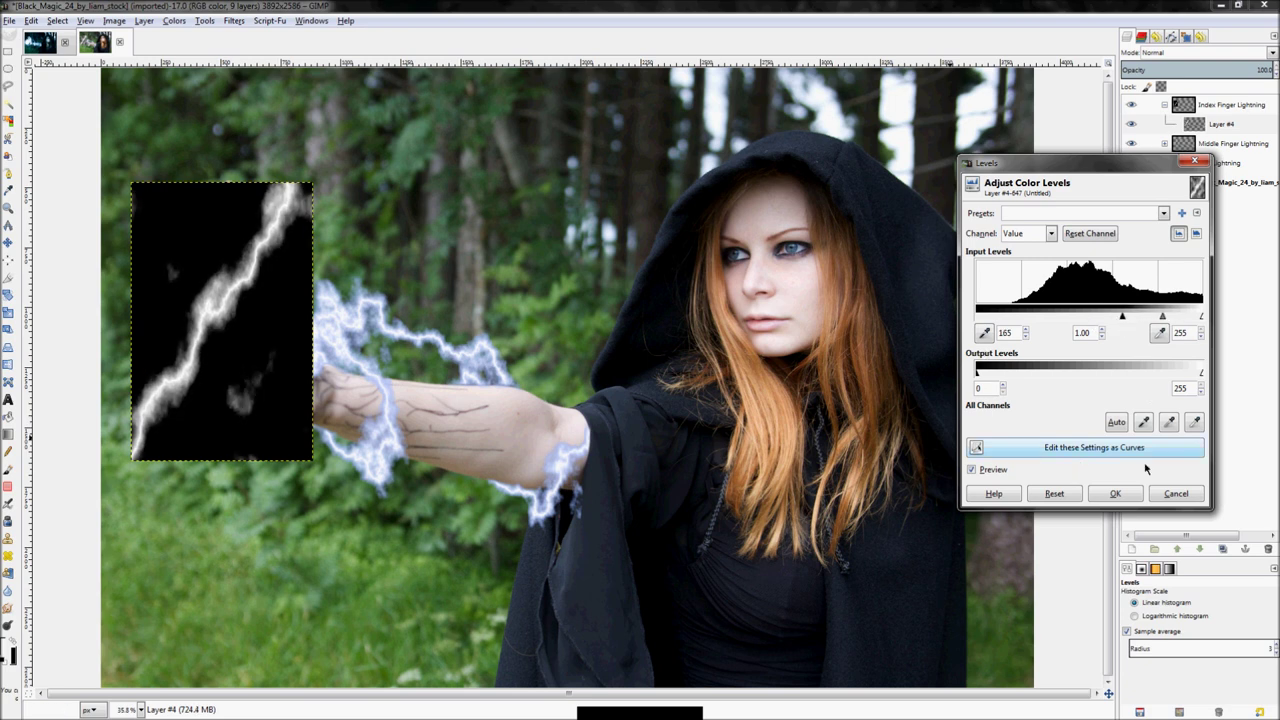
left_click(1115, 494)
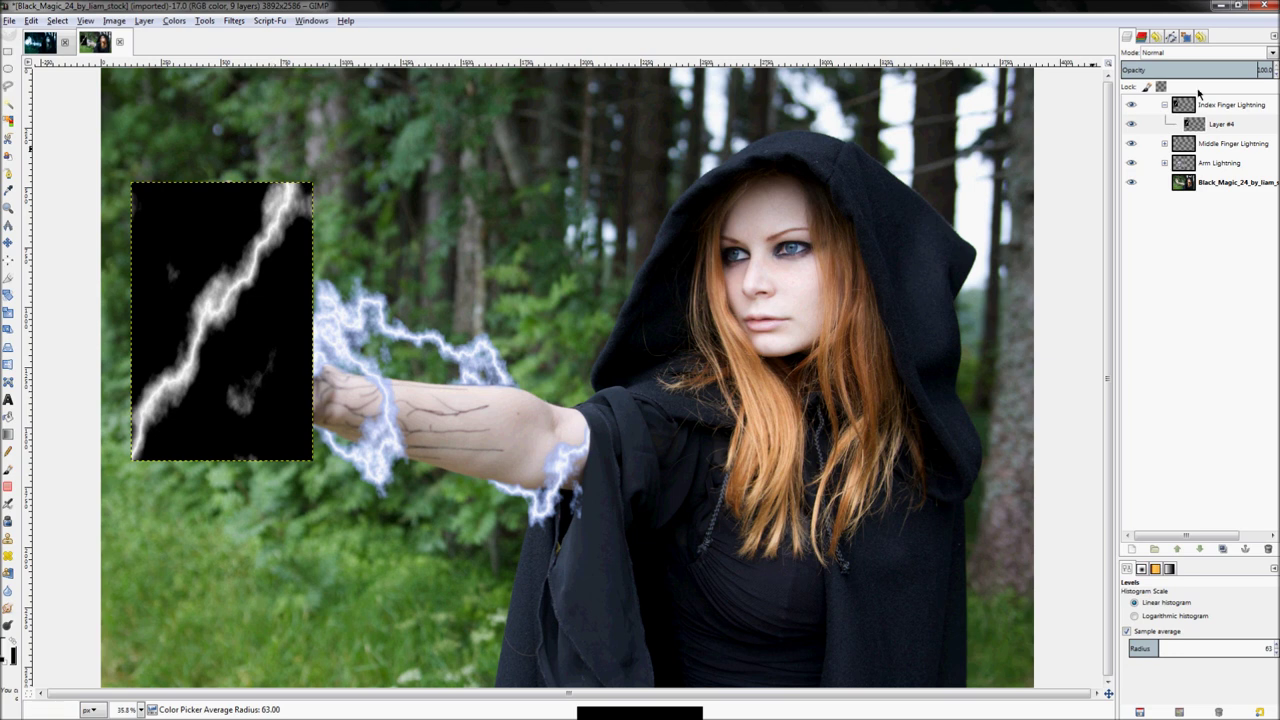
scroll(136, 424, "up", 3)
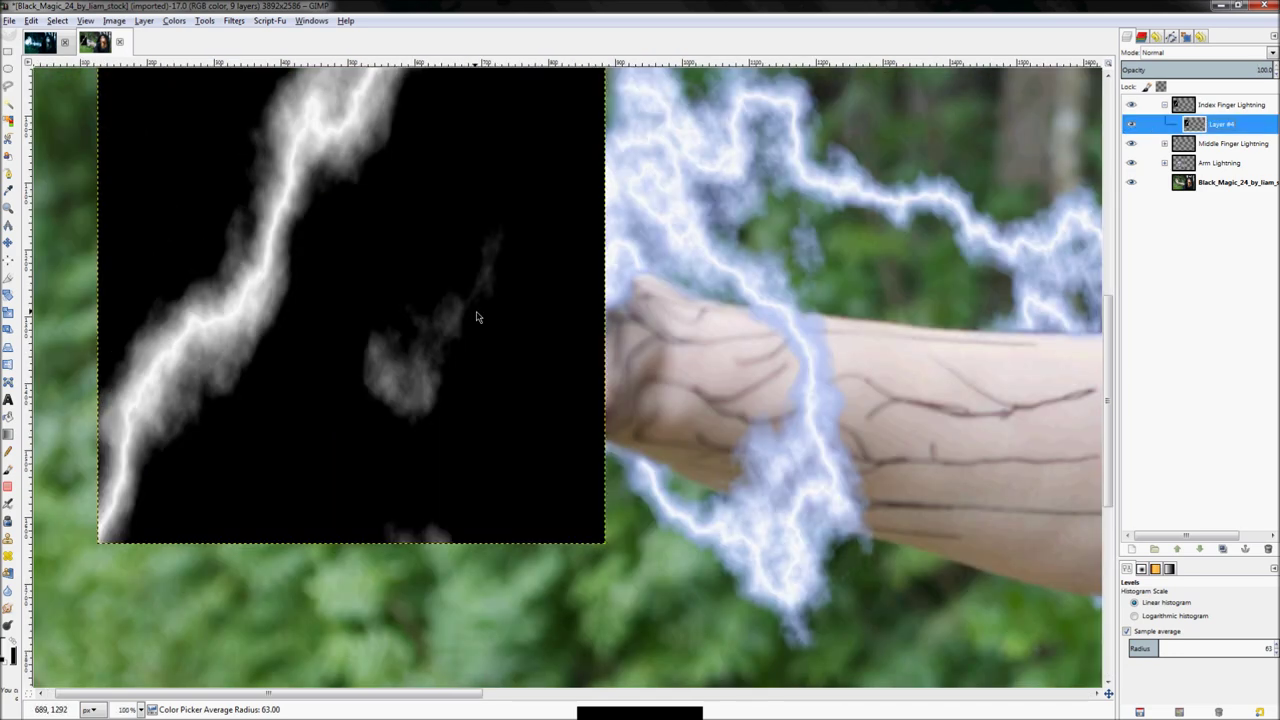
Add a layer mask to Layer #4 in the Index Finger Lightning group, initialized as a grayscale copy of the layer
key("p")
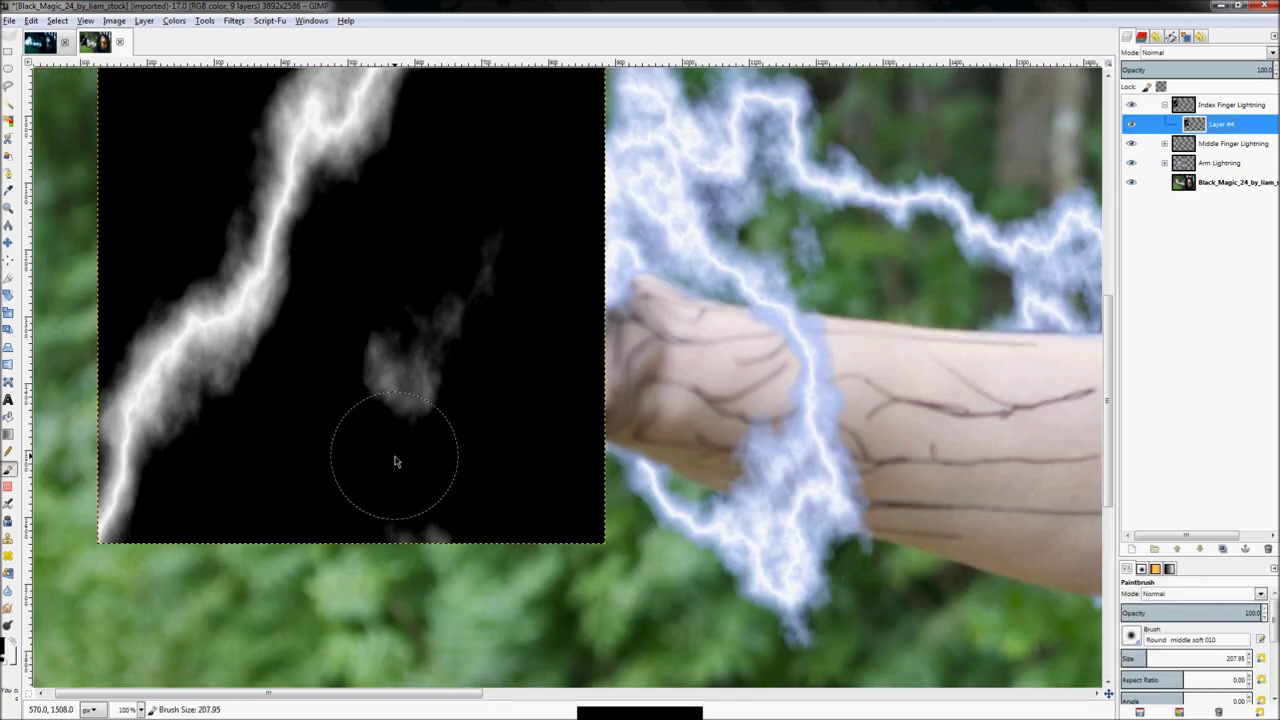
right_click(1220, 127)
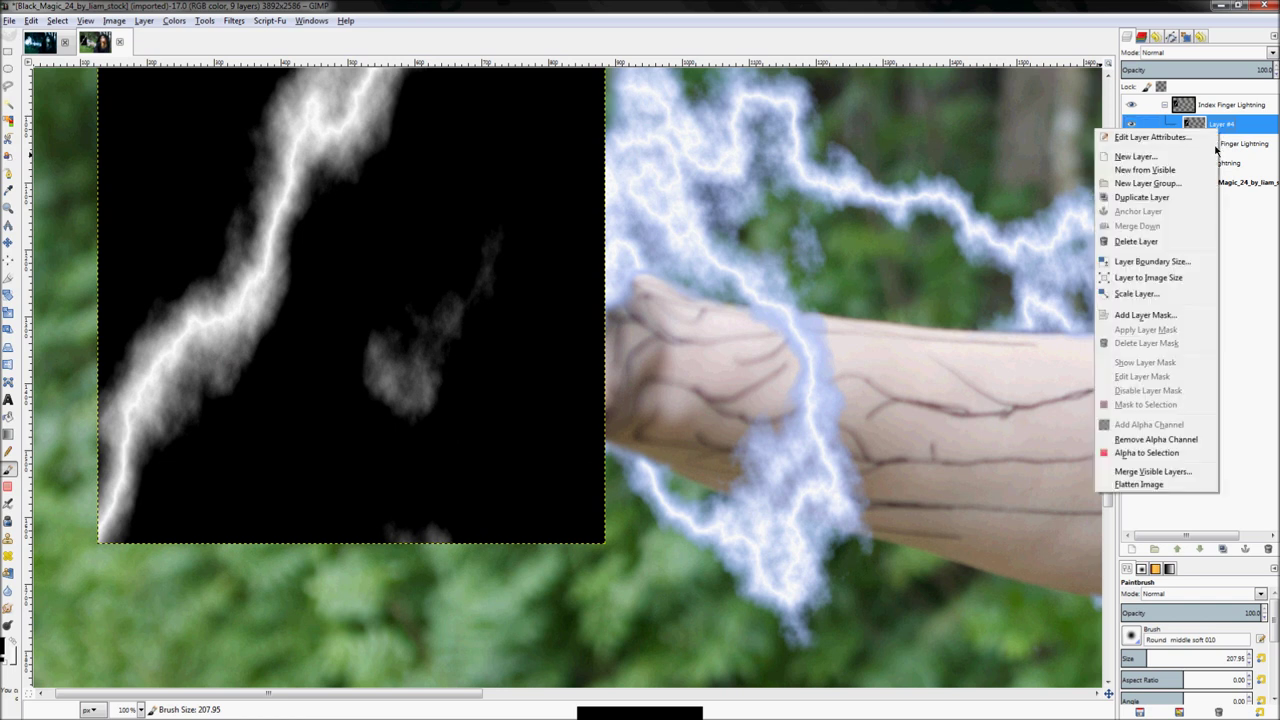
left_click(1128, 315)
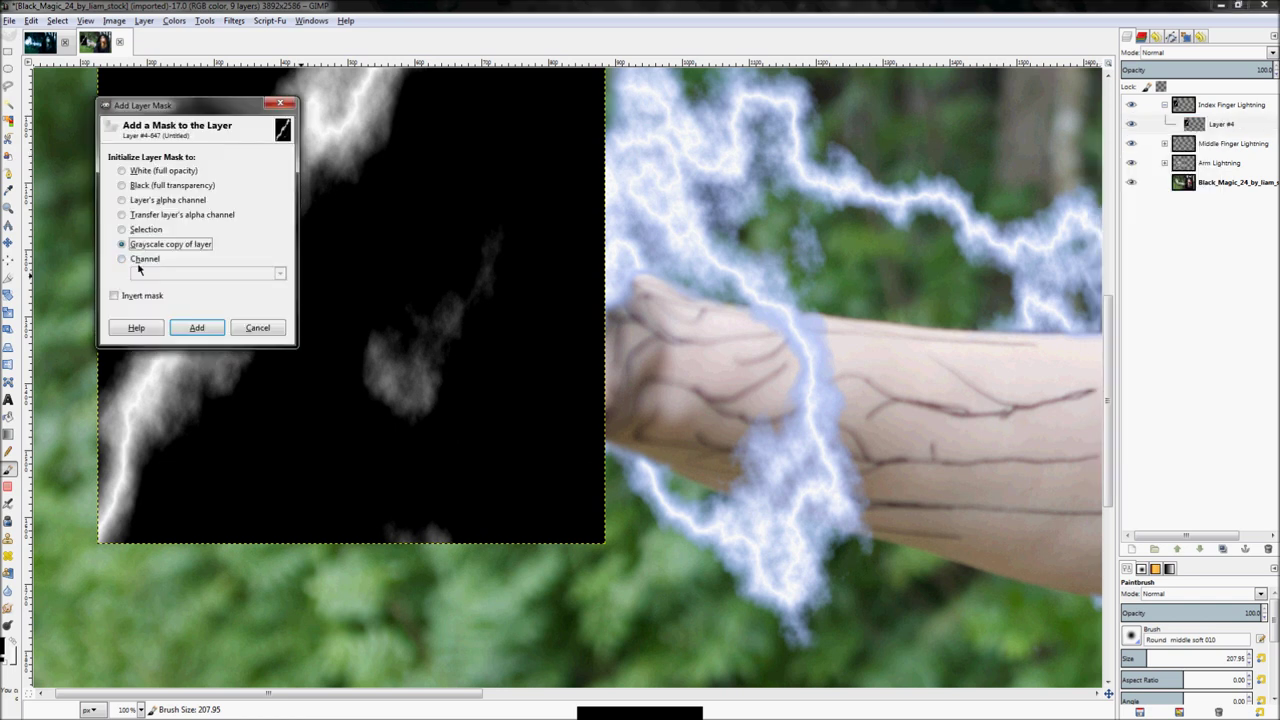
left_click(189, 329)
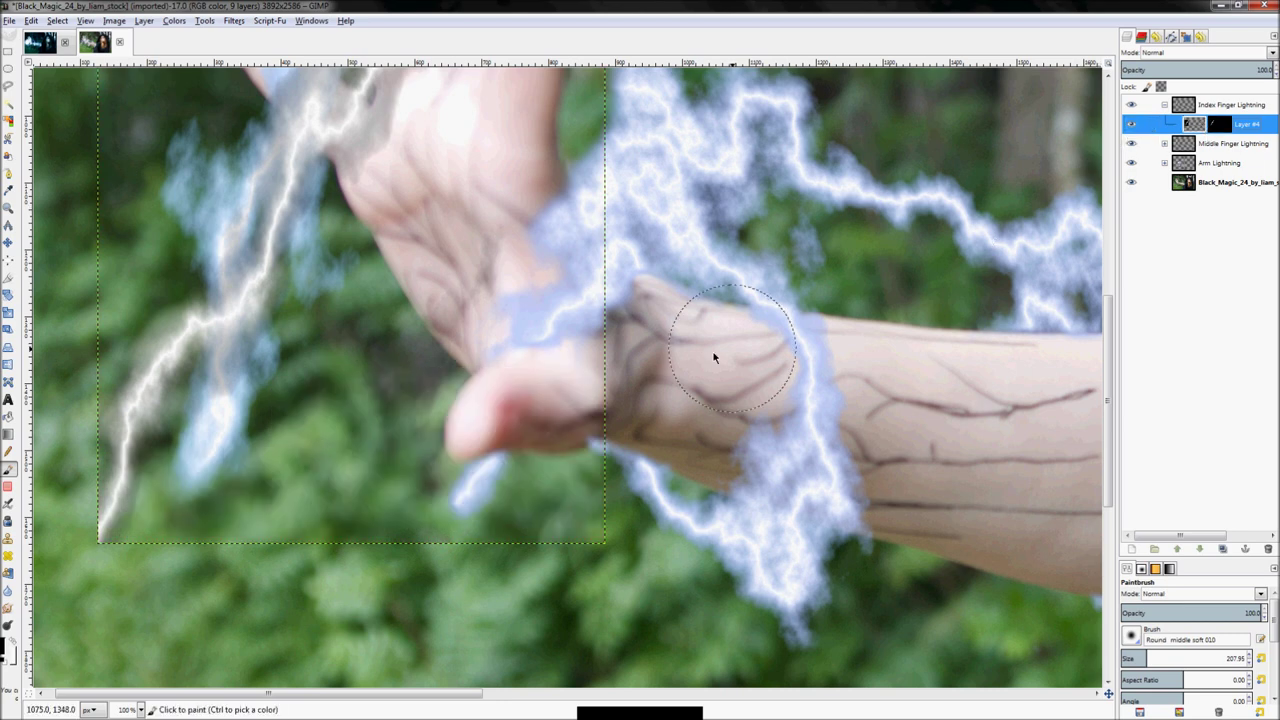
Set the foreground color to blue 0078ff and bucket-fill Layer #4 with it
scroll(700, 356, "down", 2, "ctrl")
scroll(651, 370, "down", 1, "ctrl")
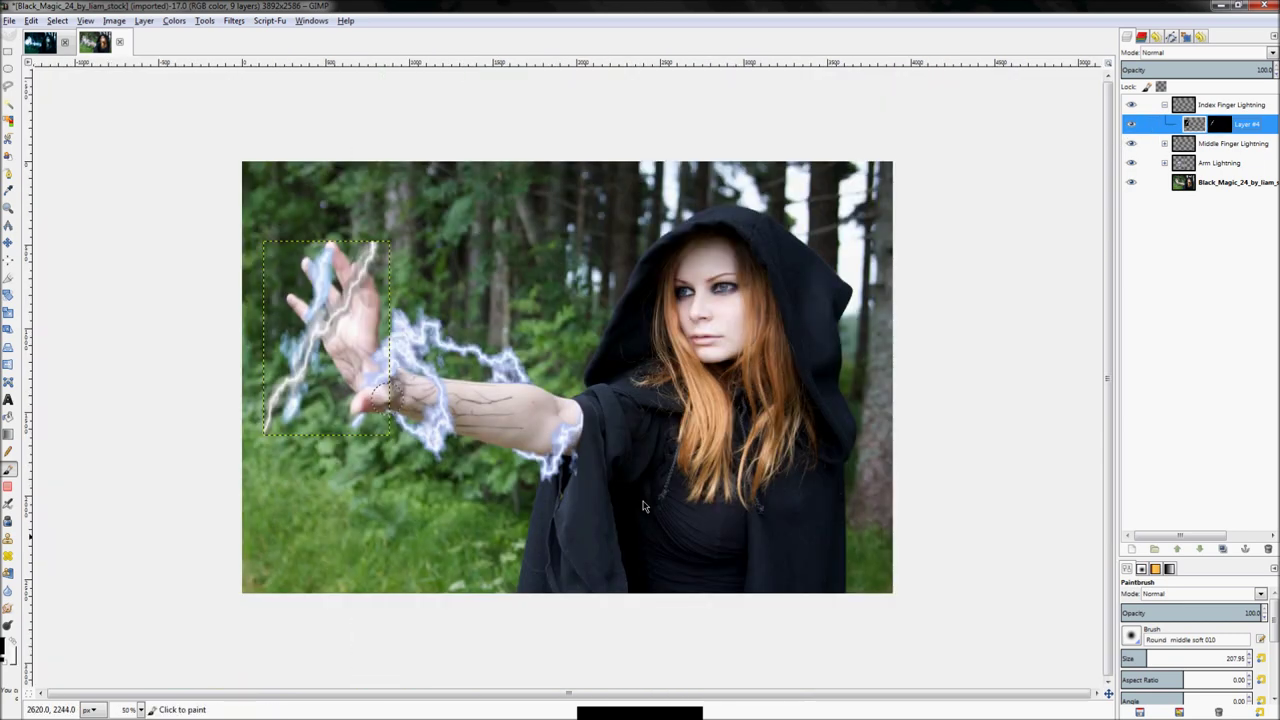
key("shift+b")
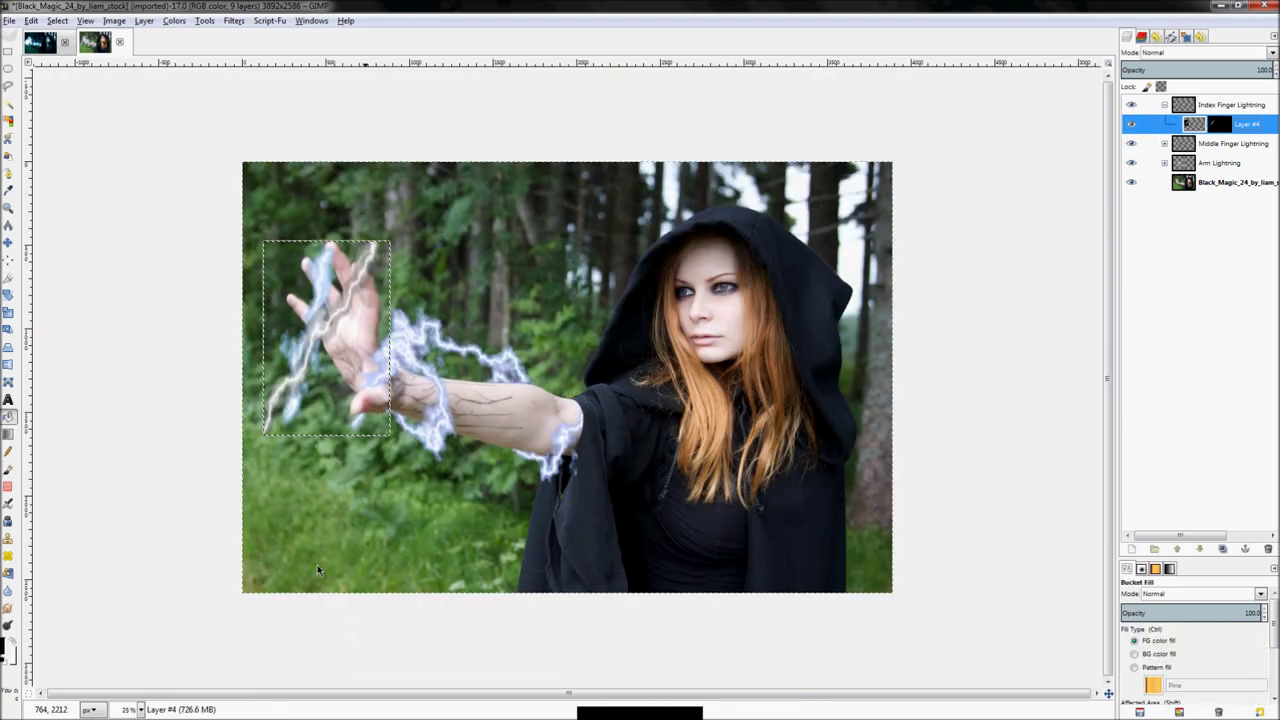
left_click(6, 651)
left_click(315, 296)
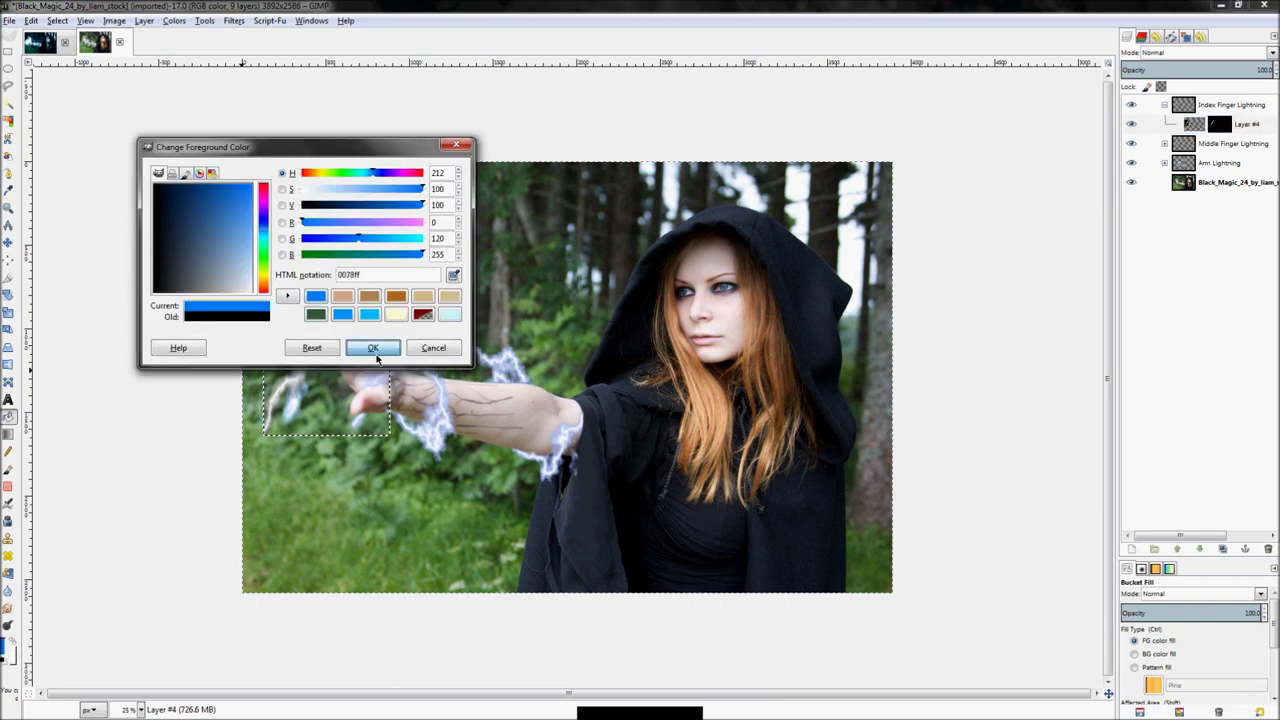
left_click(372, 347)
left_click(367, 352)
Hide the Middle Finger Lightning group and show Layer #4's mask on the canvas
scroll(313, 366, "up", 3, "ctrl")
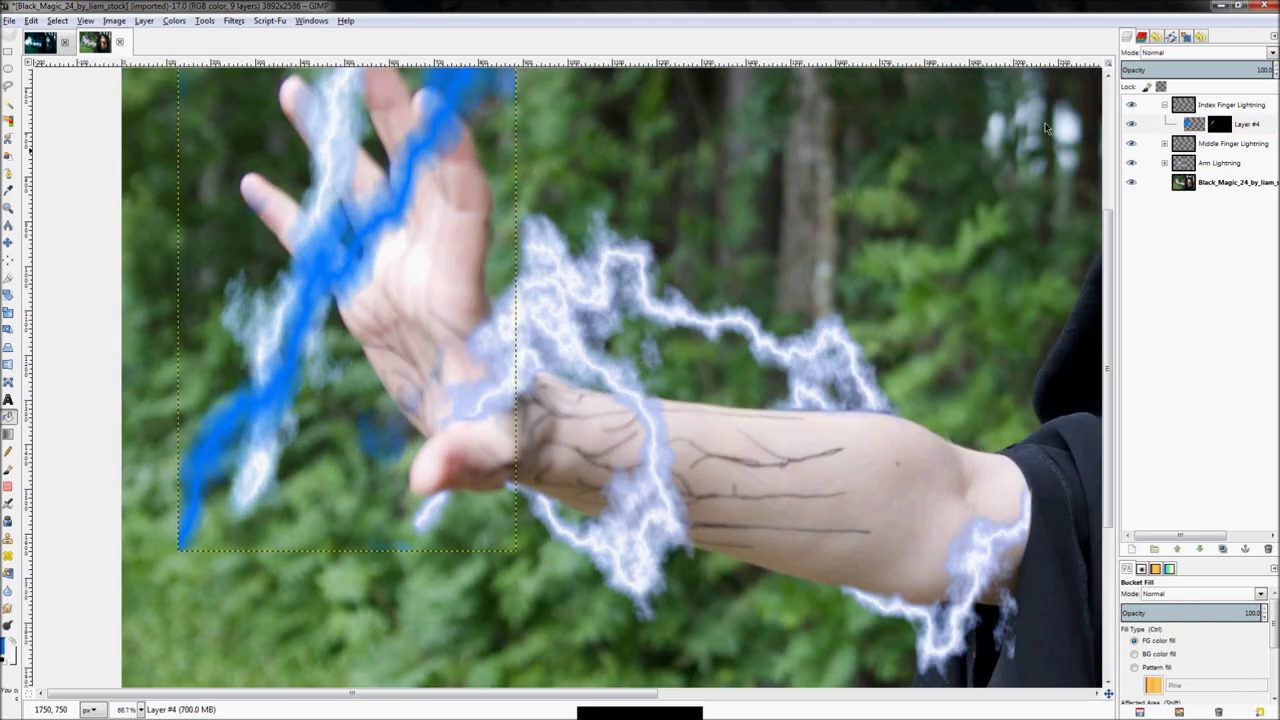
left_click(1132, 145)
left_click(1220, 124)
right_click(1221, 124)
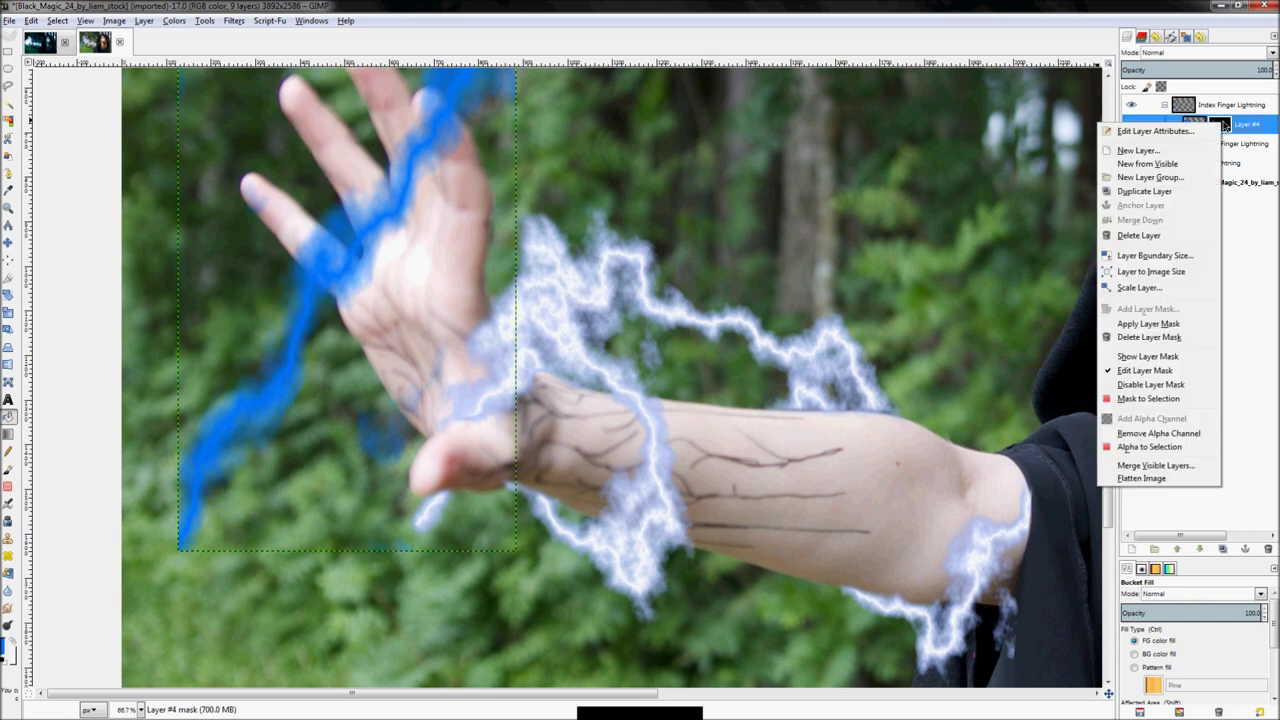
left_click(1147, 357)
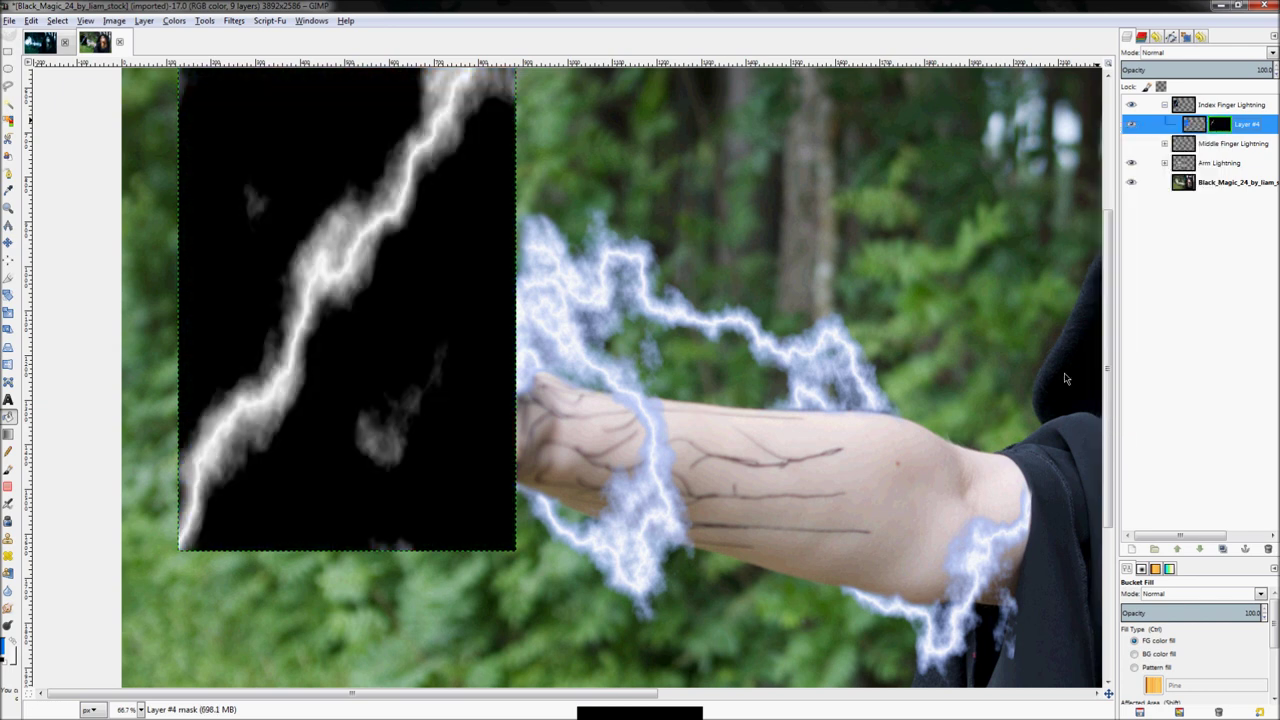
Paint black over the stray cloud patches around the bolt in Layer #4's mask, and stop showing the mask
key("p")
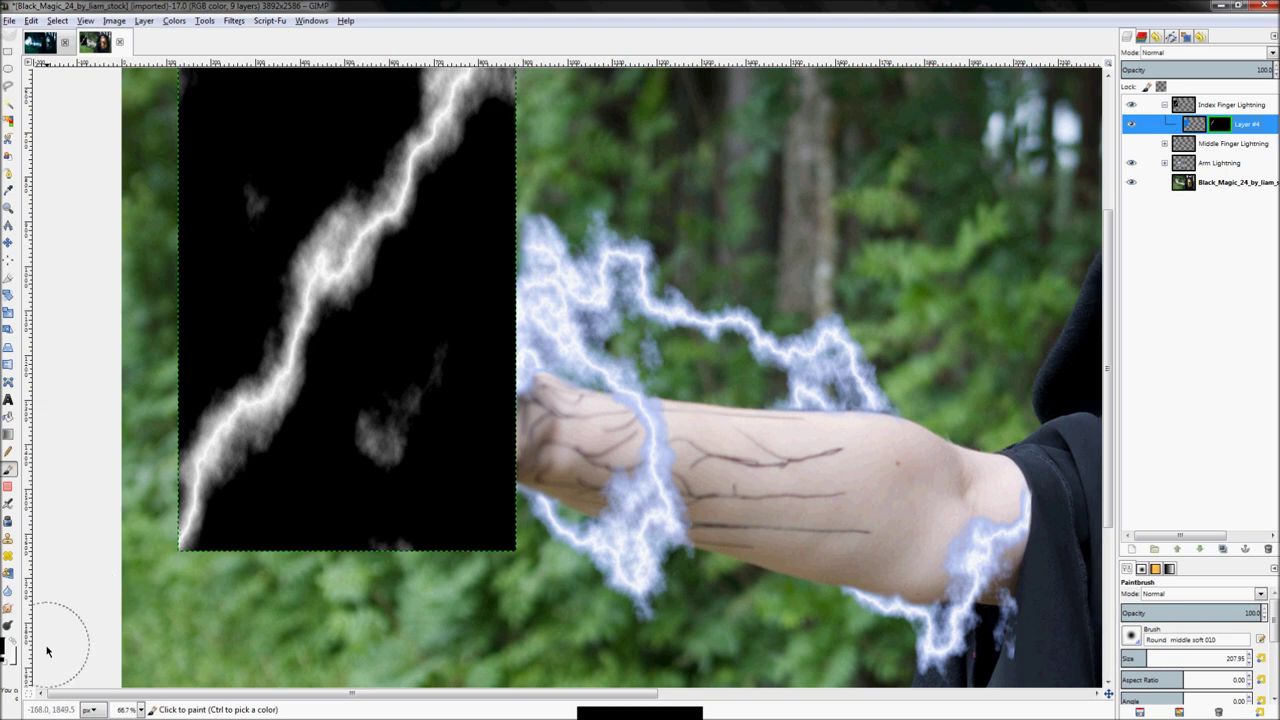
mouse_move(440, 355)
left_mouse_down()
mouse_move(390, 431)
mouse_move(366, 443)
mouse_move(396, 489)
mouse_move(392, 543)
left_mouse_up()
mouse_move(255, 195)
left_mouse_down()
mouse_move(225, 215)
mouse_move(240, 225)
left_mouse_up()
scroll(505, 190, "down", 1)
key("z")
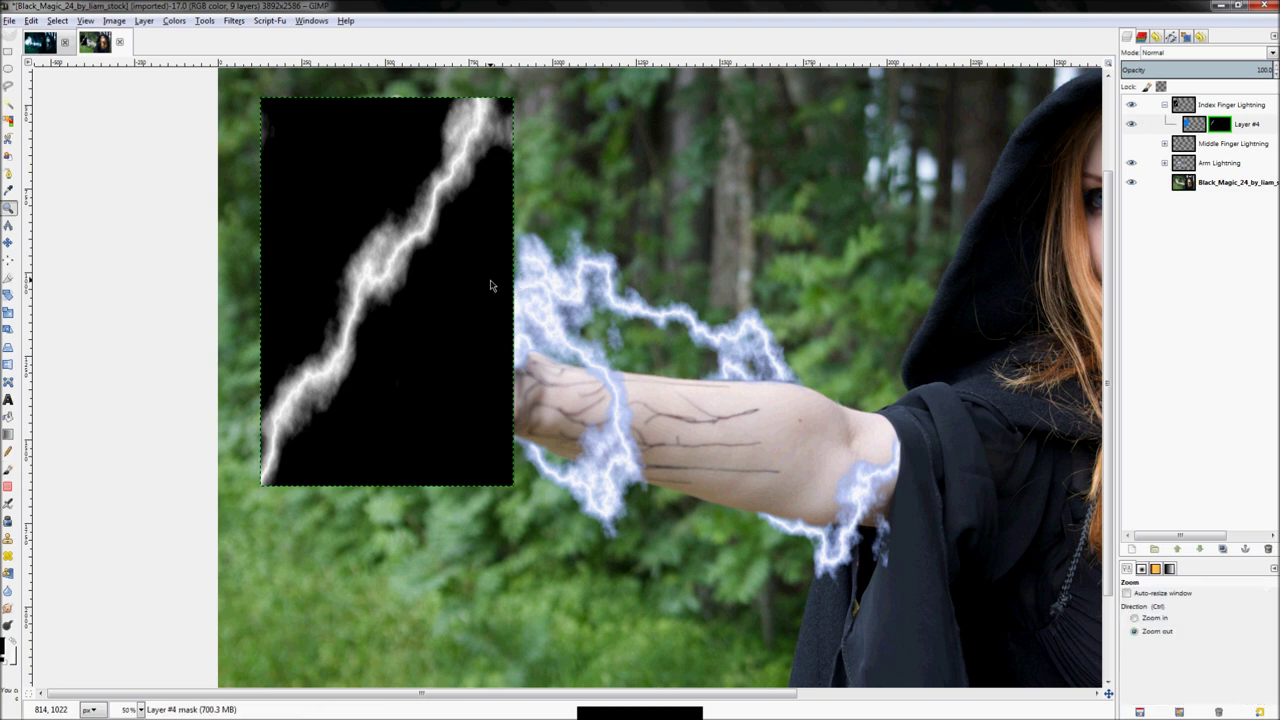
key("shift+ctrl+j")
right_click(1226, 124)
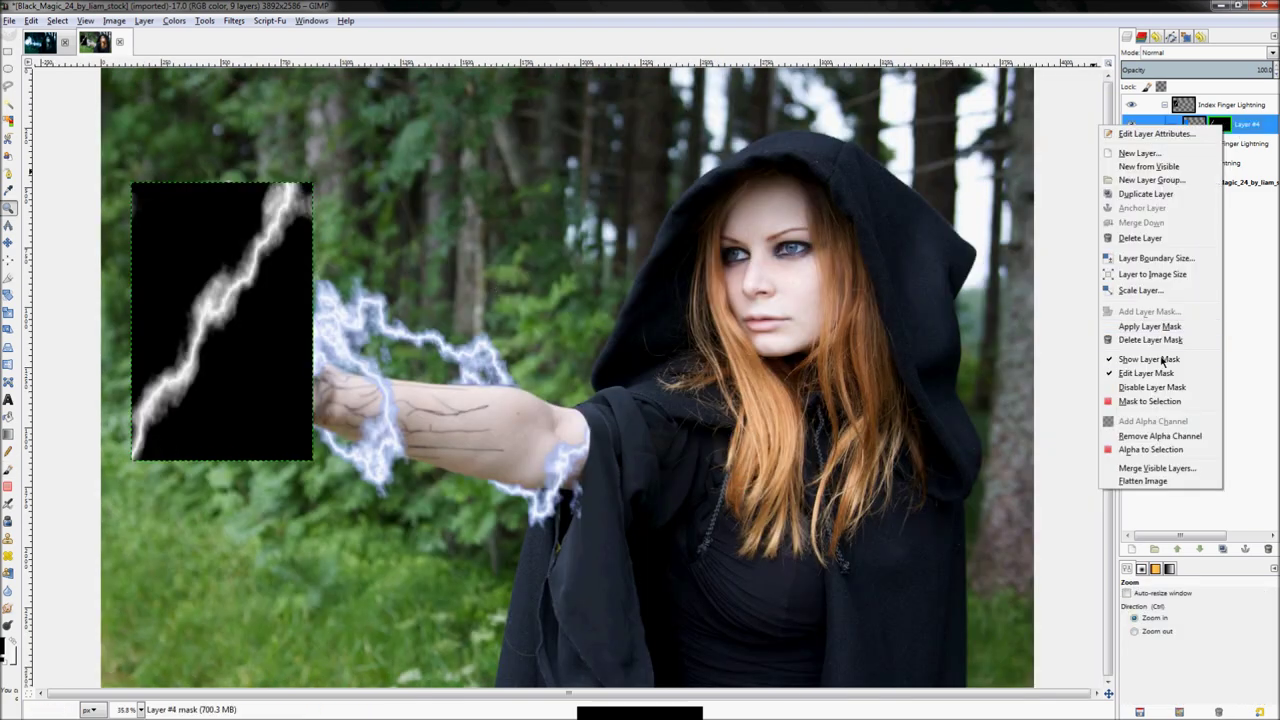
left_click(1130, 360)
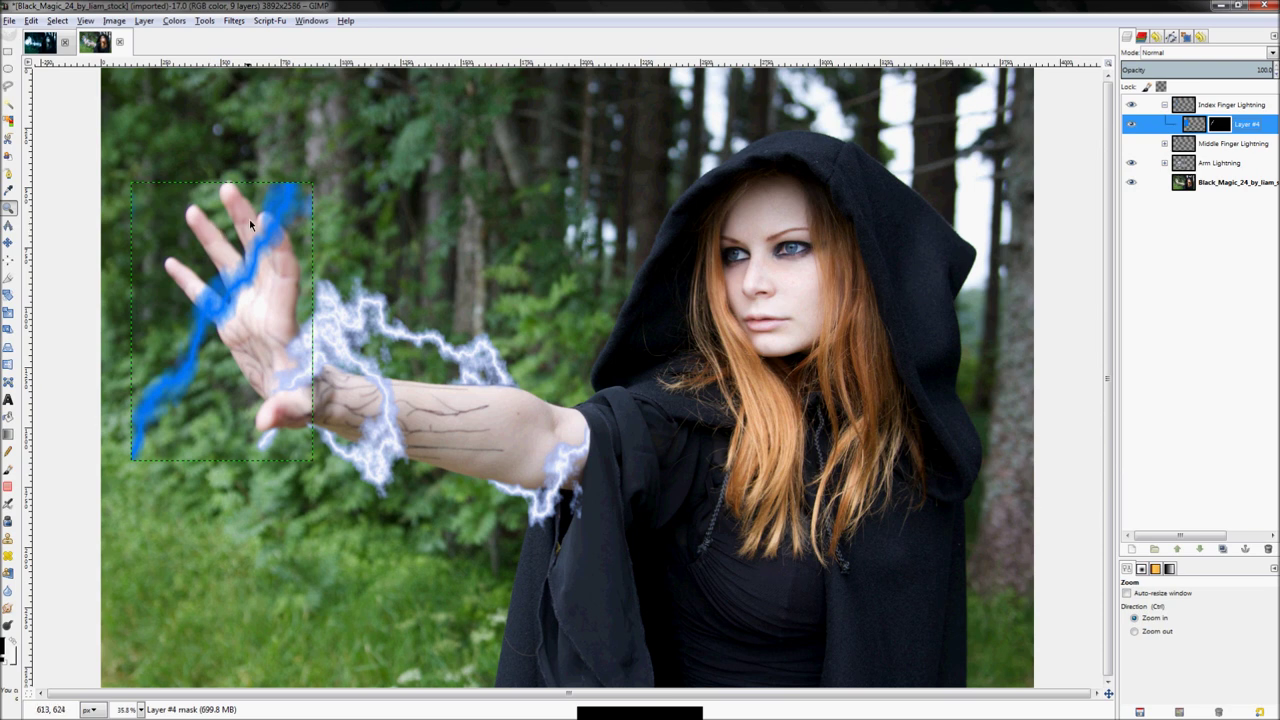
Move the Index Finger Lightning group slightly up to line the bolt up with the index fingertip, and show the Middle Finger Lightning group again
scroll(249, 219, "up", 2)
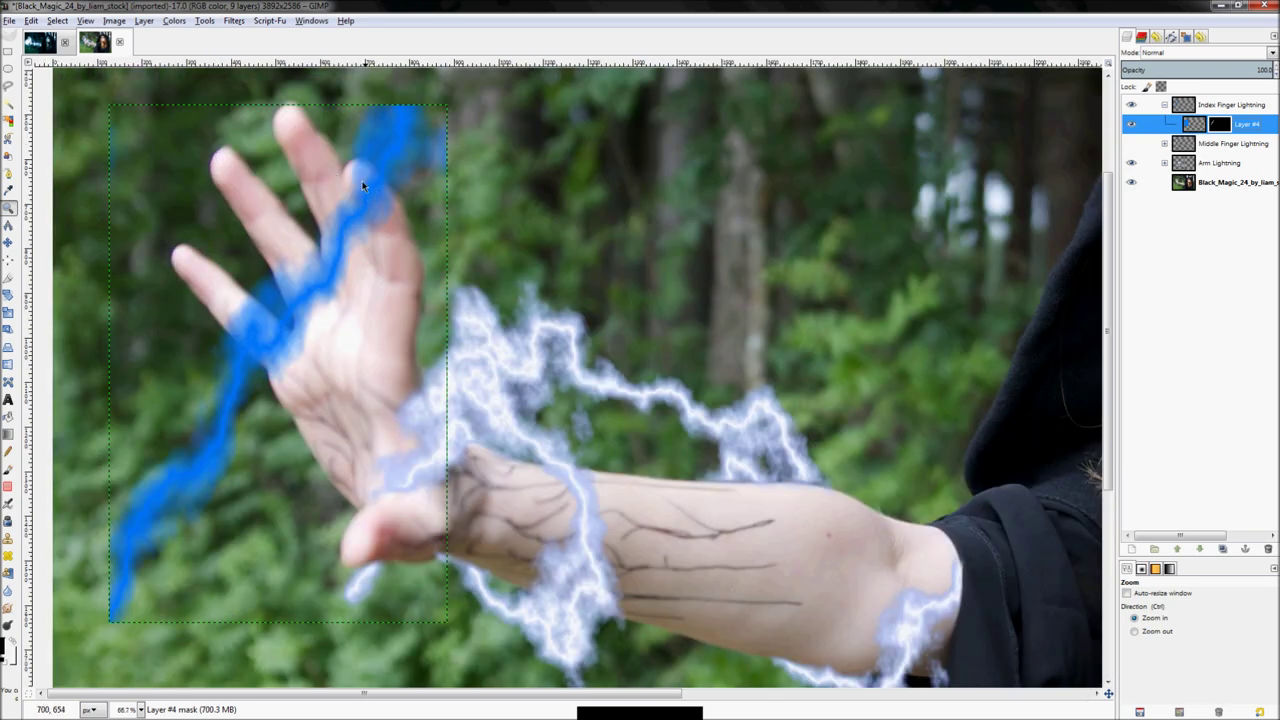
left_click(8, 242)
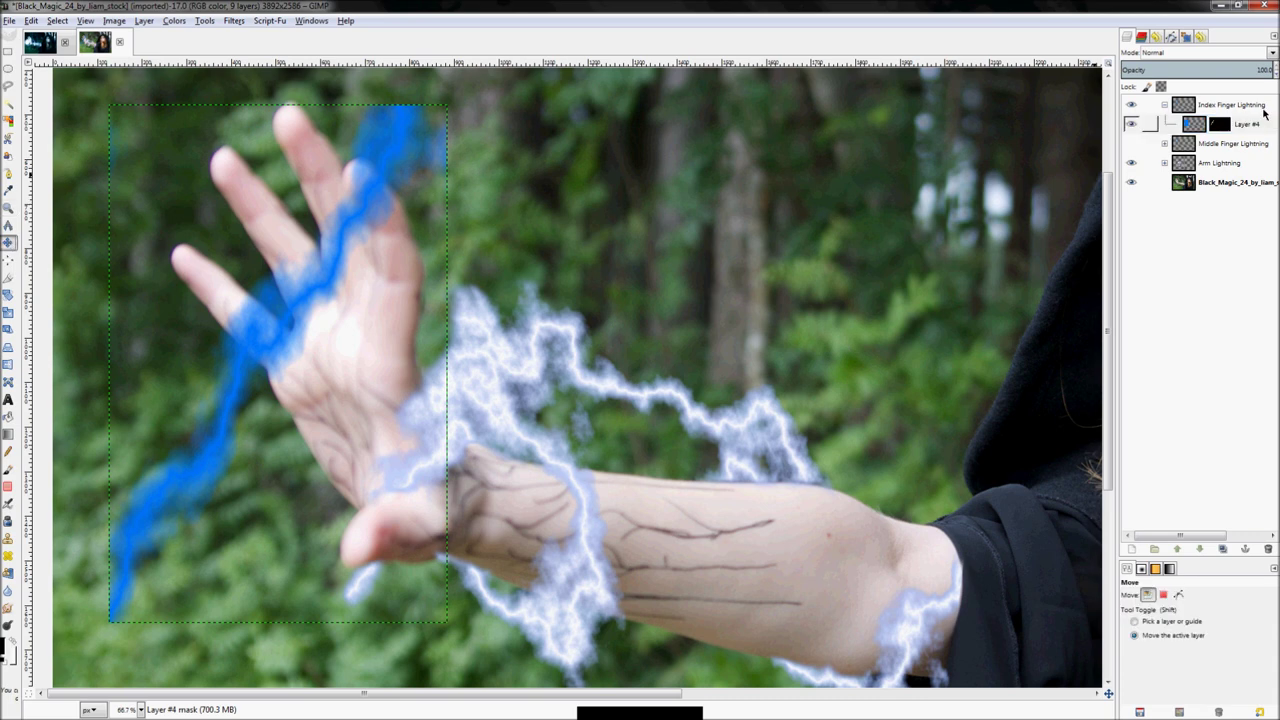
left_click(1263, 110)
left_click_drag(344, 243, 338, 216)
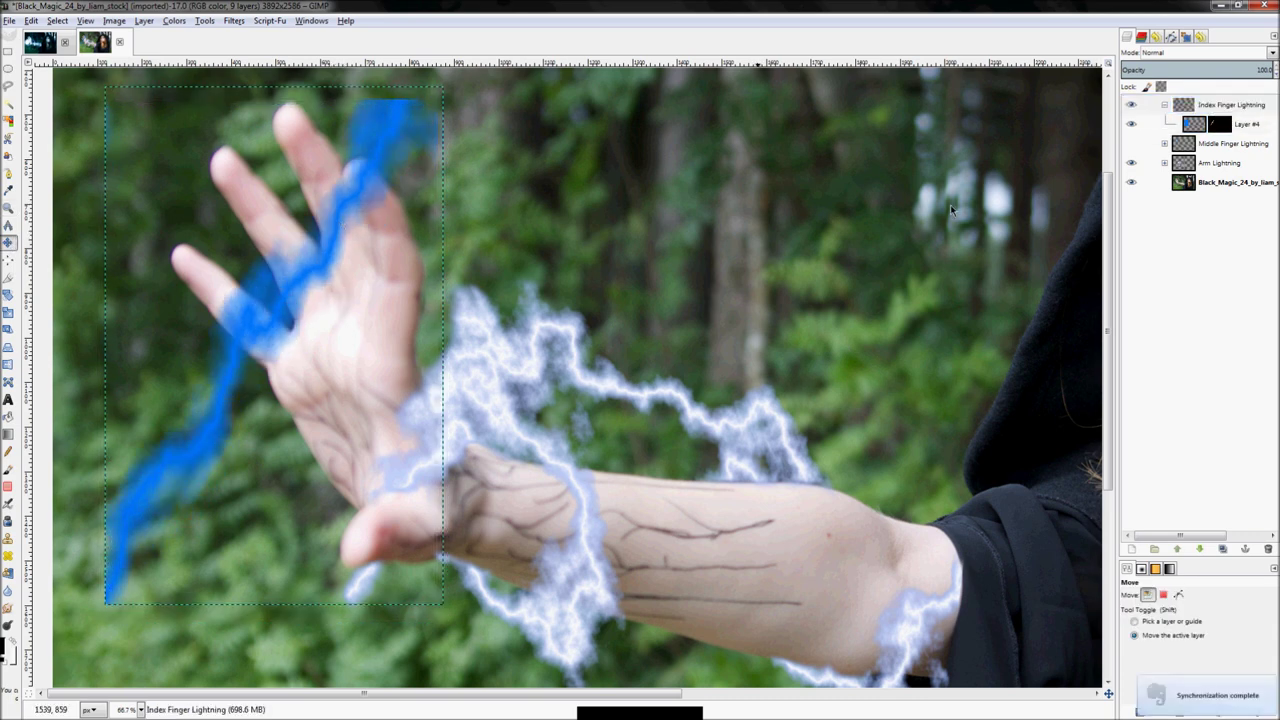
left_click(1131, 143)
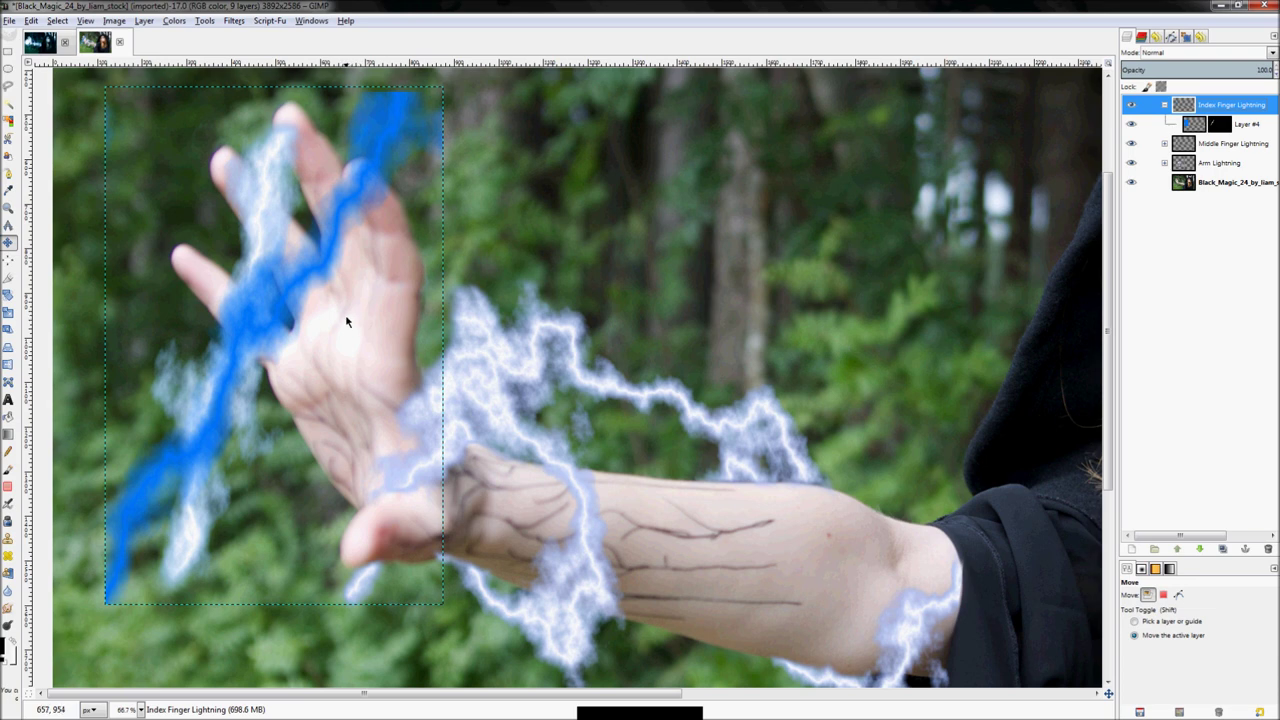
Paint black on Layer #4's mask to hide the bolt beyond the index fingertip and at its lower tail
key("p")
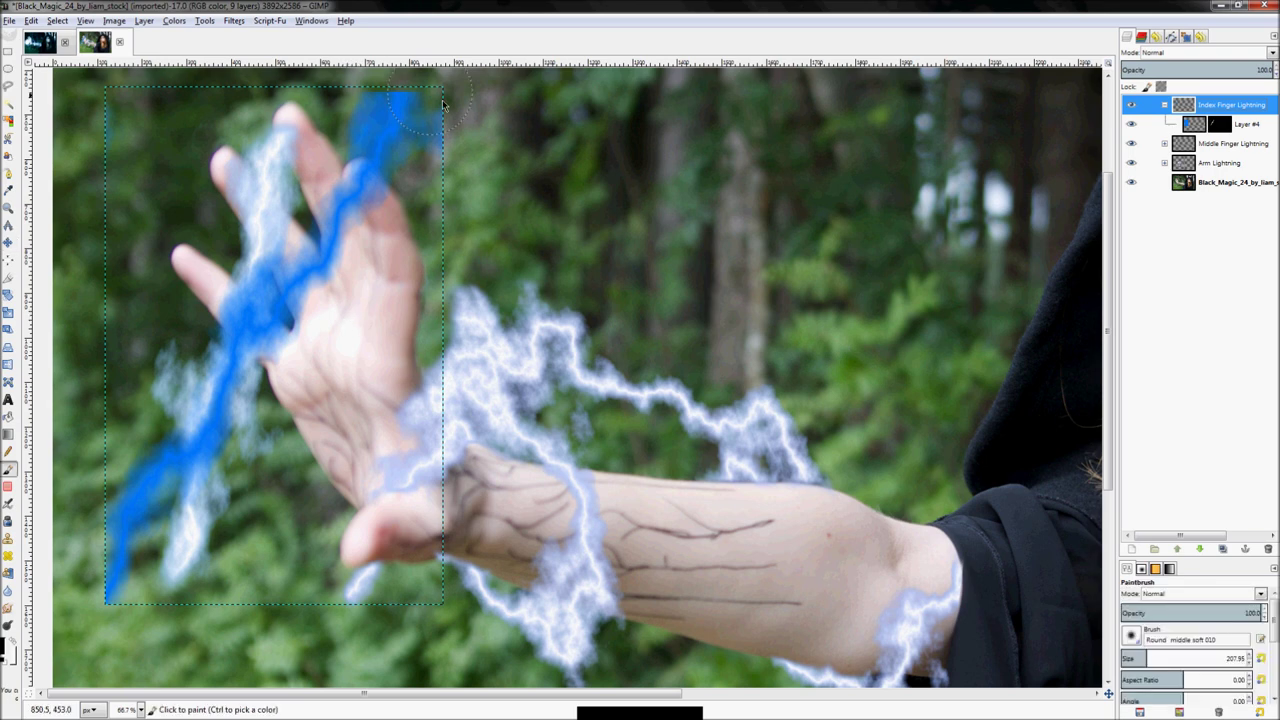
left_click(1246, 124)
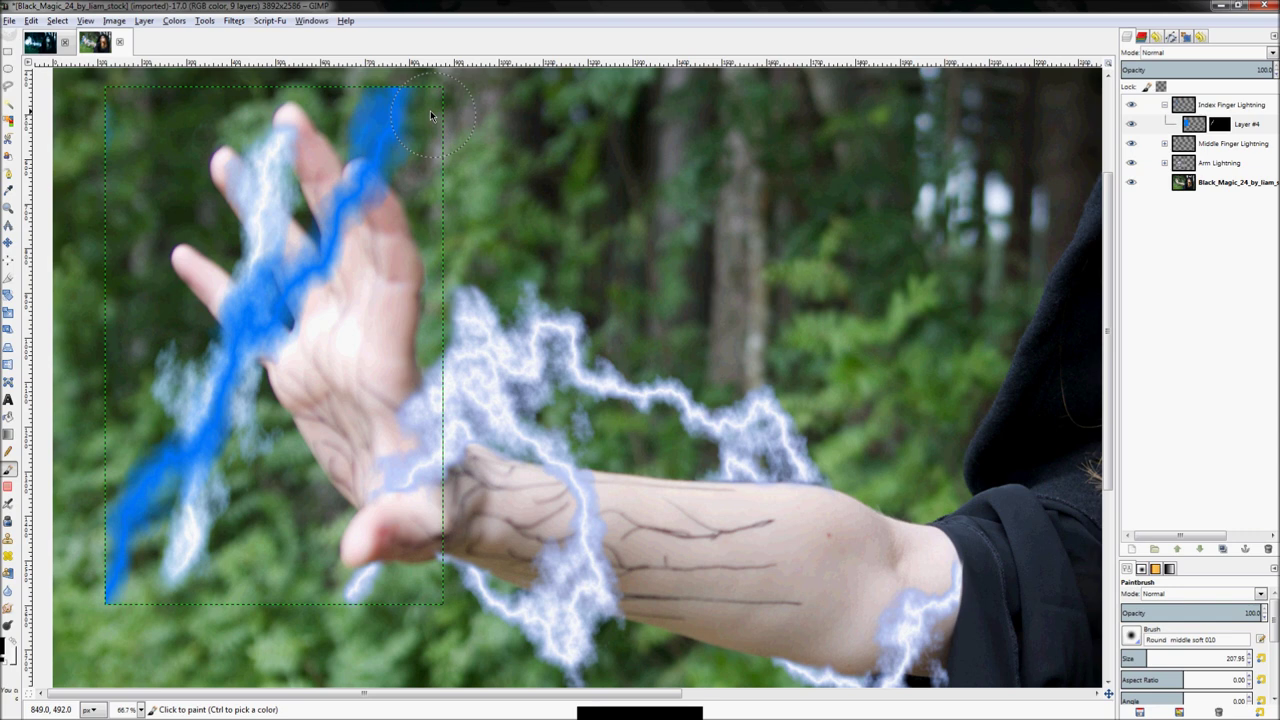
mouse_move(412, 158)
left_mouse_down()
mouse_move(399, 96)
mouse_move(328, 76)
mouse_move(381, 101)
left_mouse_up()
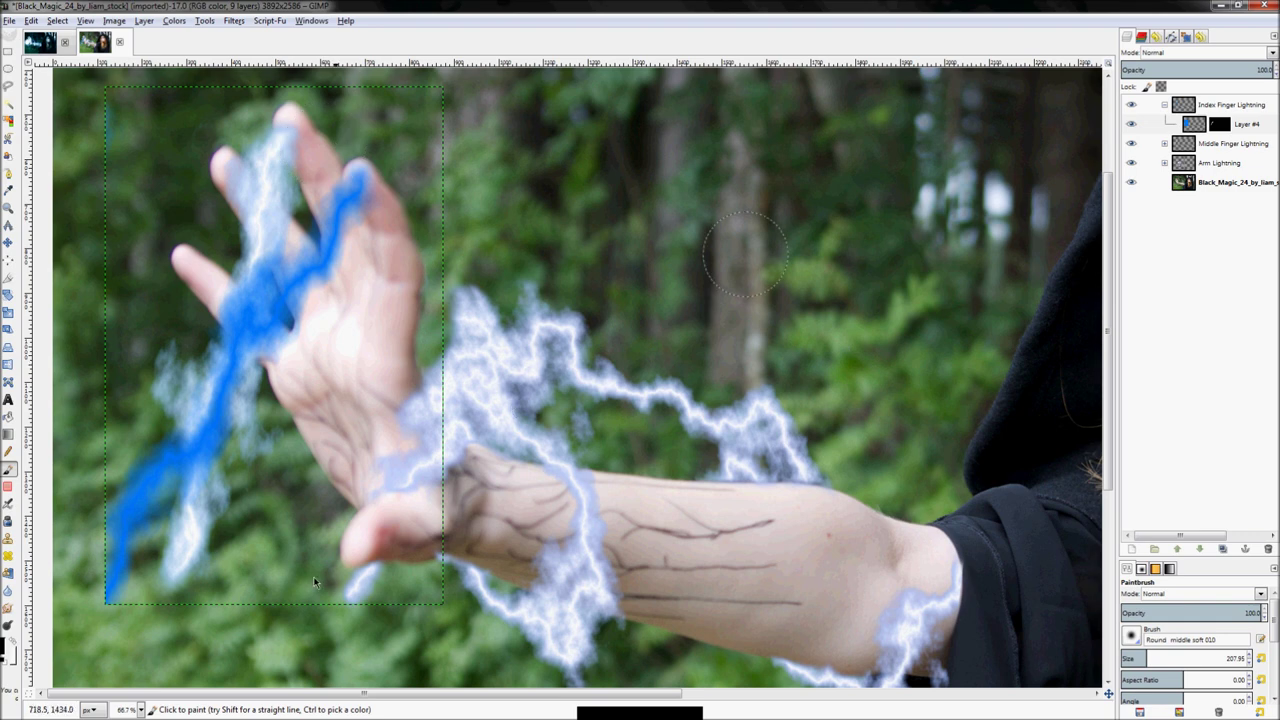
mouse_move(107, 612)
left_mouse_down()
mouse_move(112, 548)
mouse_move(90, 570)
left_mouse_up()
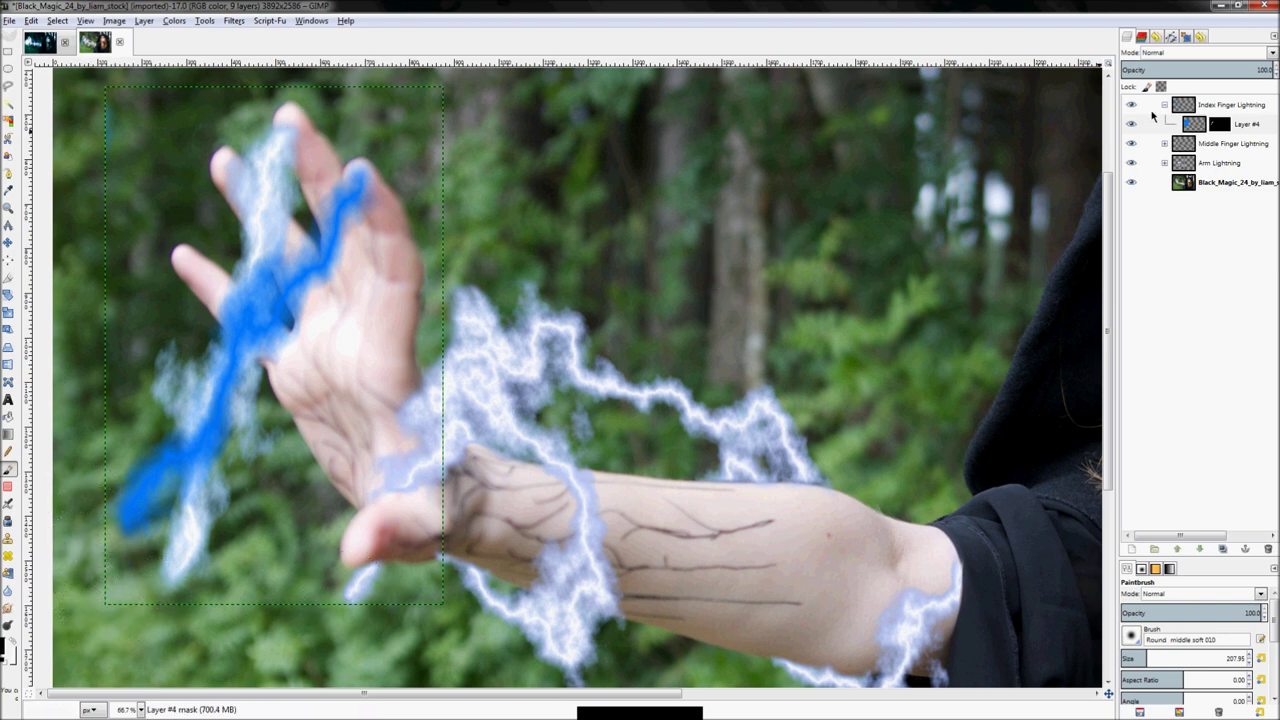
Duplicate Layer #4 and fill the copy with the white background color
right_click(1253, 131)
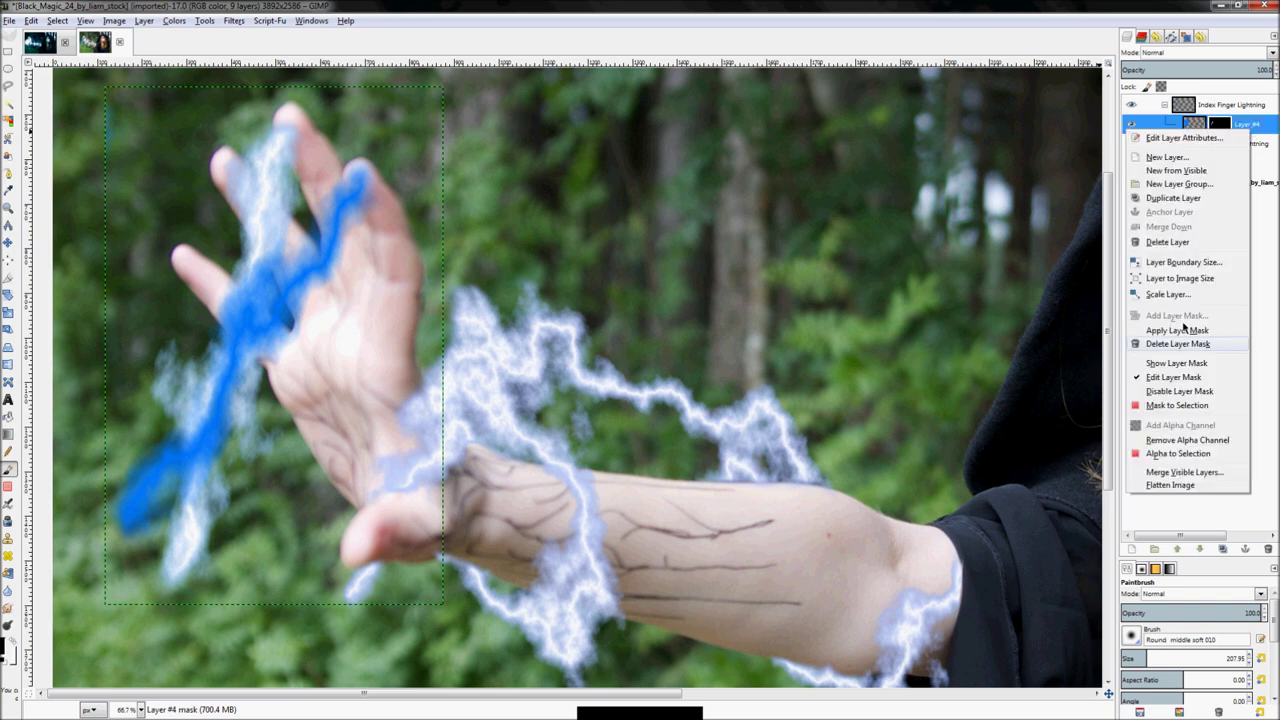
left_click(1180, 197)
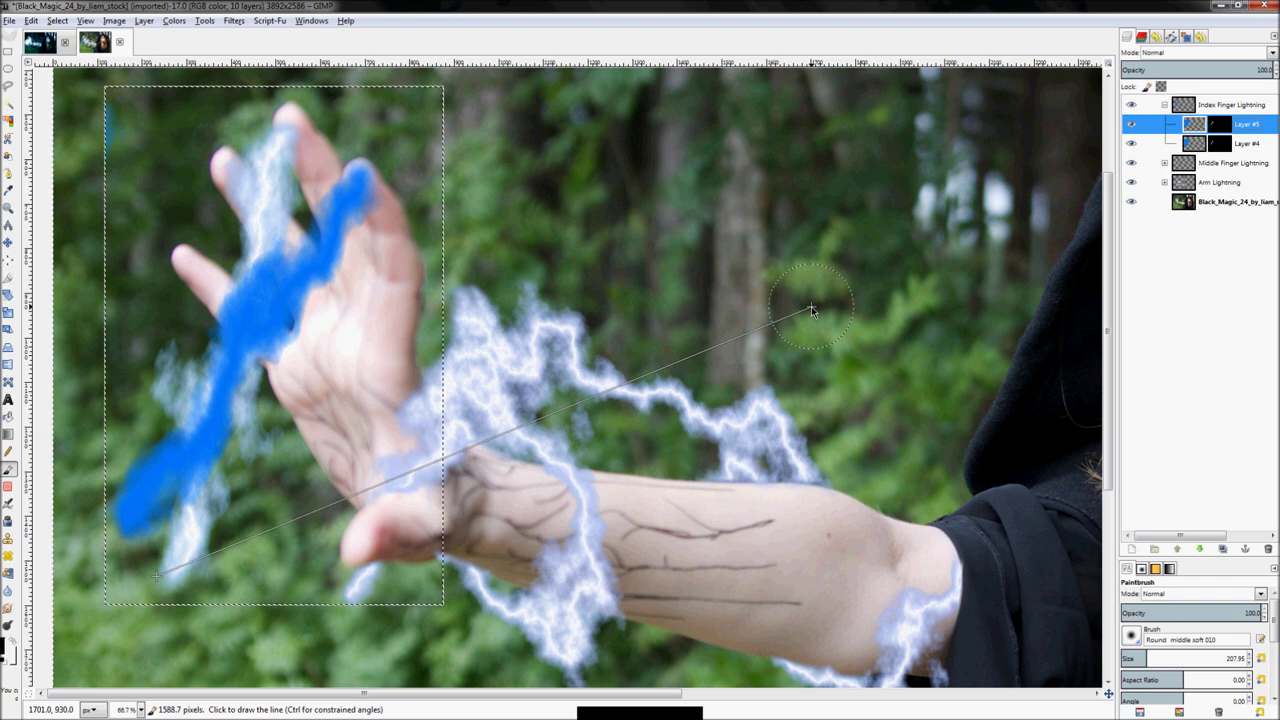
key("shift+b")
left_click(285, 255)
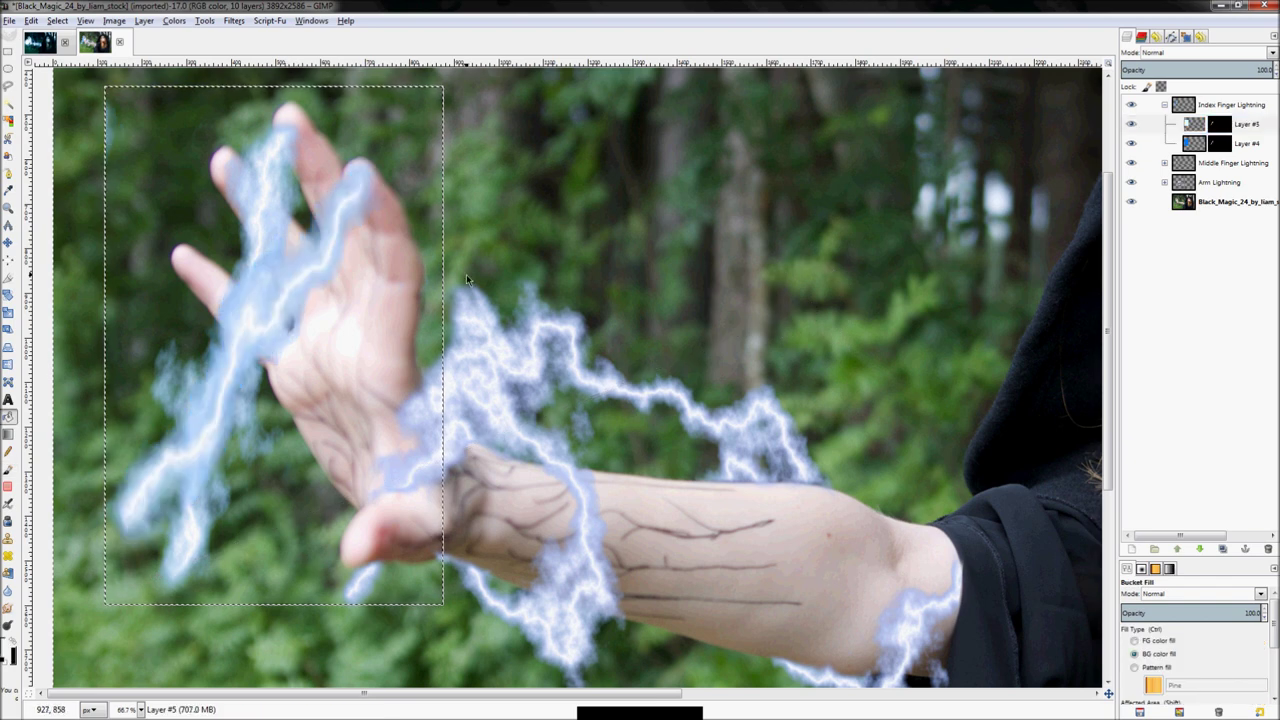
Paint out the faint leftover glow near the upper part of the hand on the Layer #5 and Layer #4 masks, and collapse the group
key("shift+ctrl+j")
key("p")
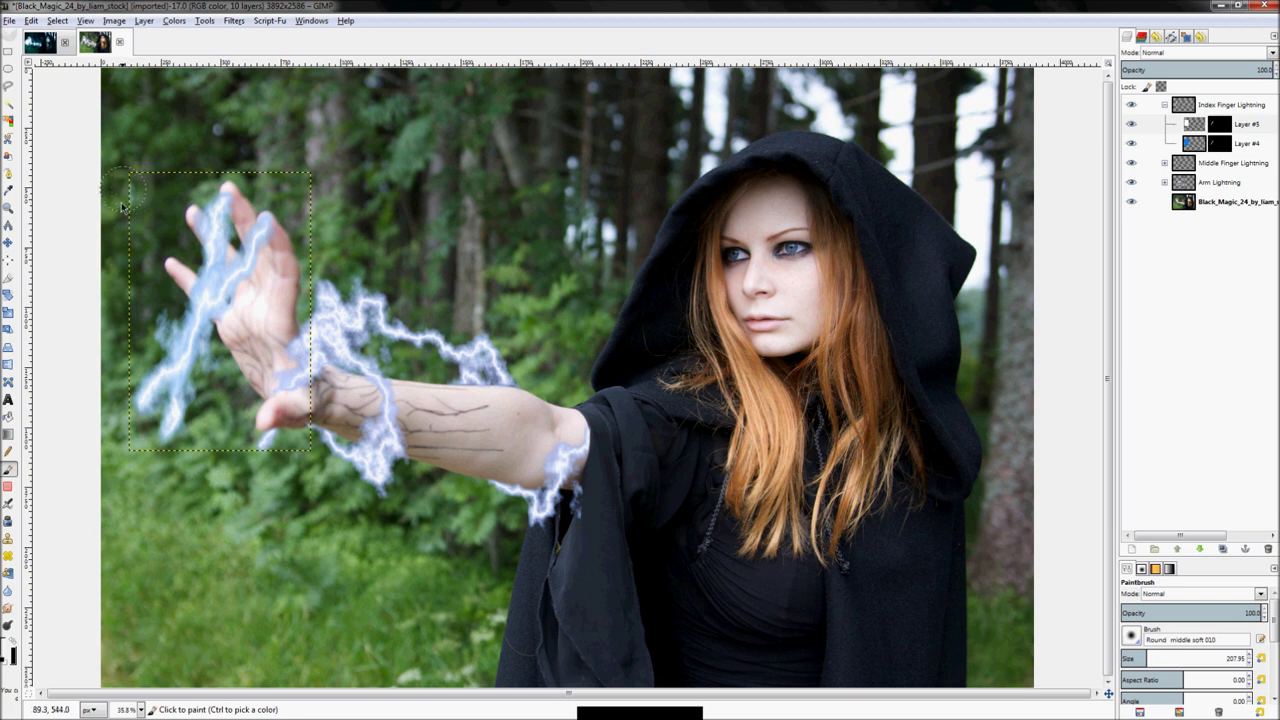
left_click(1197, 127)
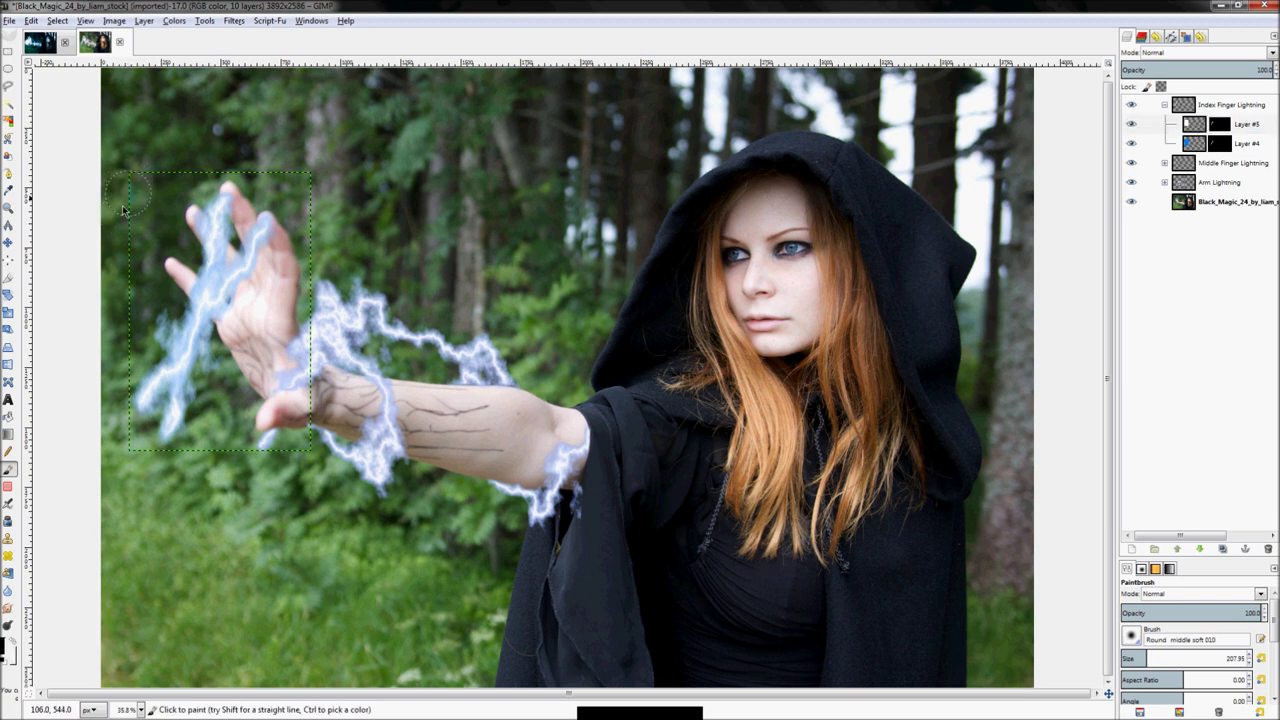
left_click(1219, 143)
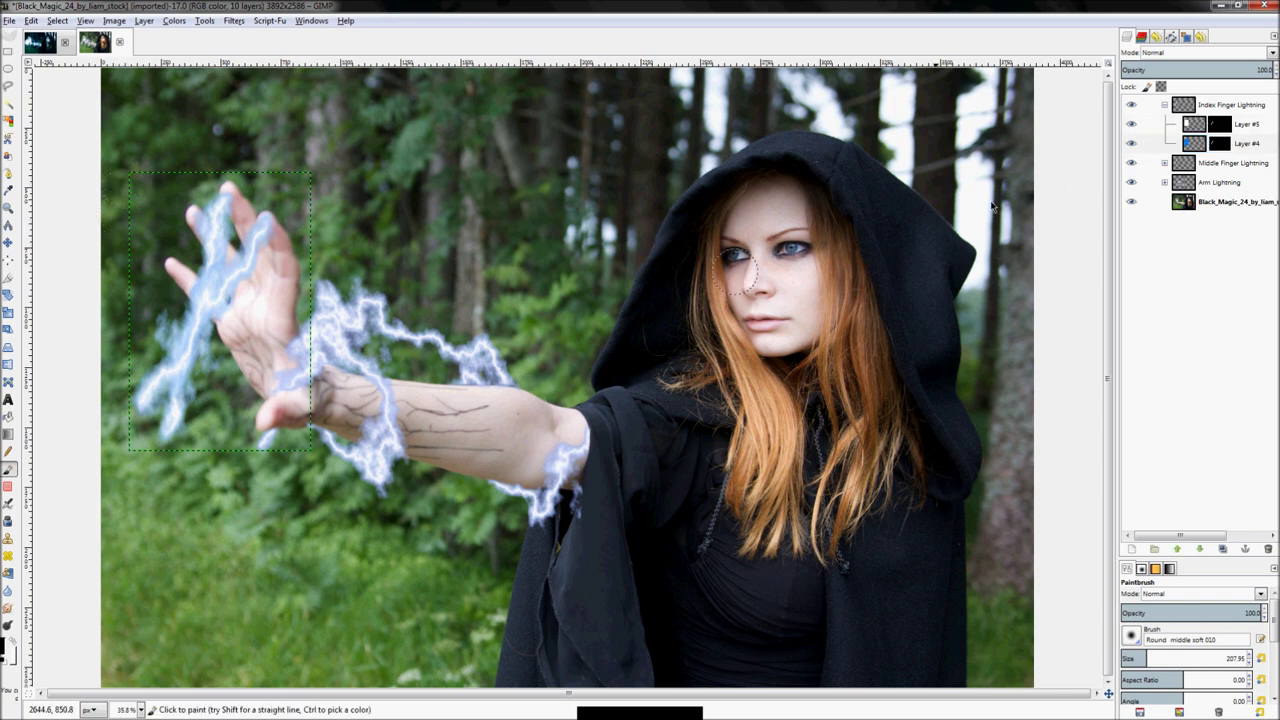
left_click(1164, 104)
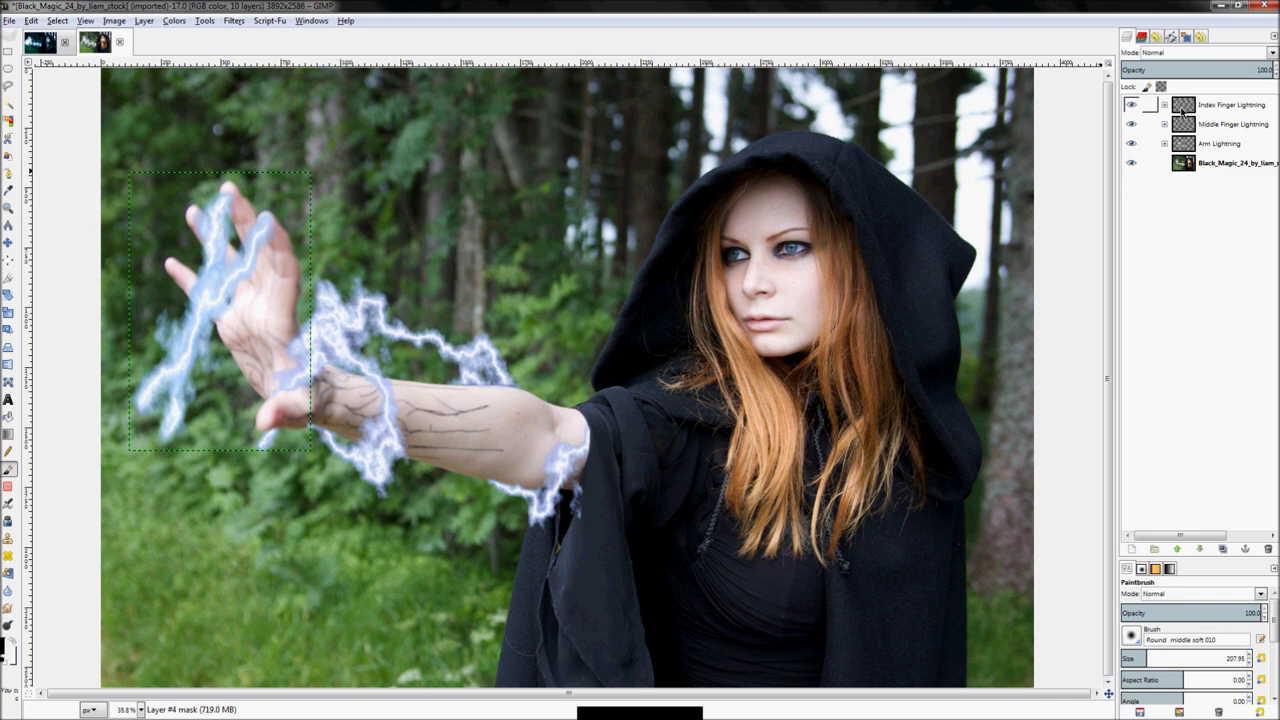
Toggle the visibility of each lightning group and the background photo to check what each one contributes
left_click(1131, 105)
left_click(1131, 105)
left_click(1131, 124)
left_click(1131, 124)
left_click(1131, 143)
left_click(1131, 143)
left_click(1131, 143)
left_click(1131, 143)
left_click(1131, 162)
left_click(1131, 162)
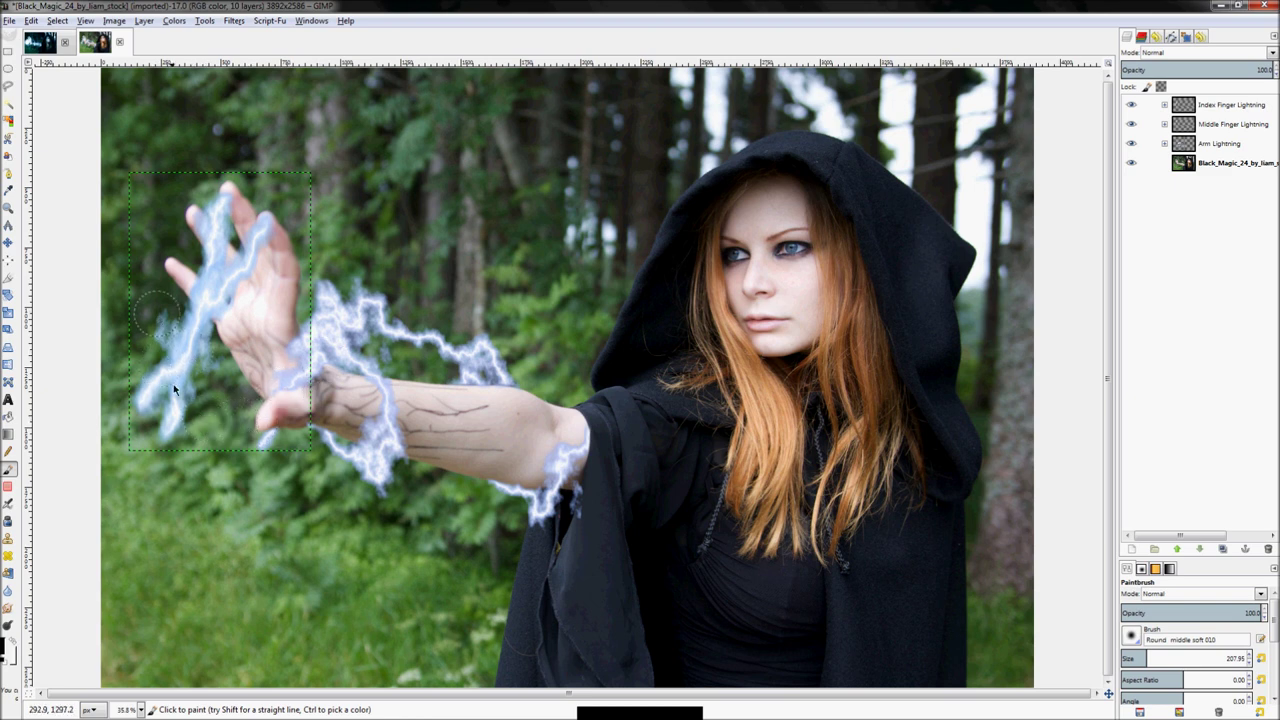
left_click_drag(265, 383, 284, 386)
Duplicate the Index Finger Lightning group and expand the copy to show its layers
right_click(1232, 105)
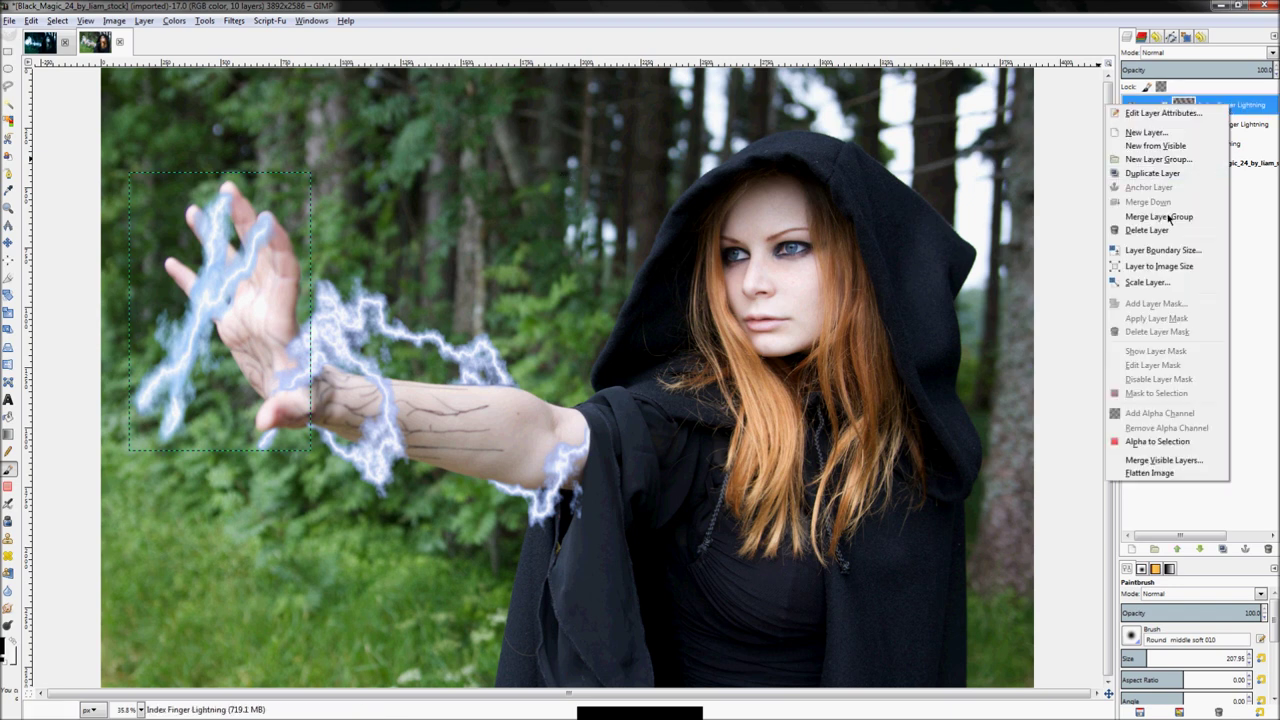
left_click(1158, 173)
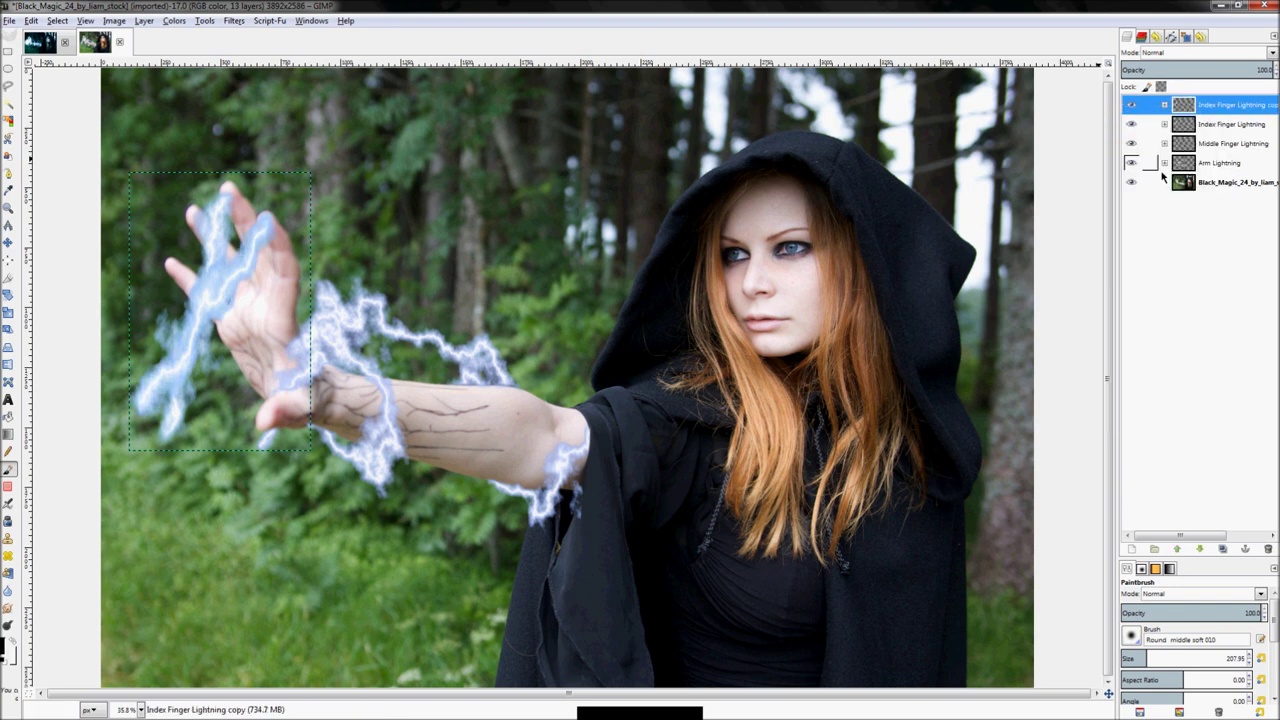
left_click(1165, 106)
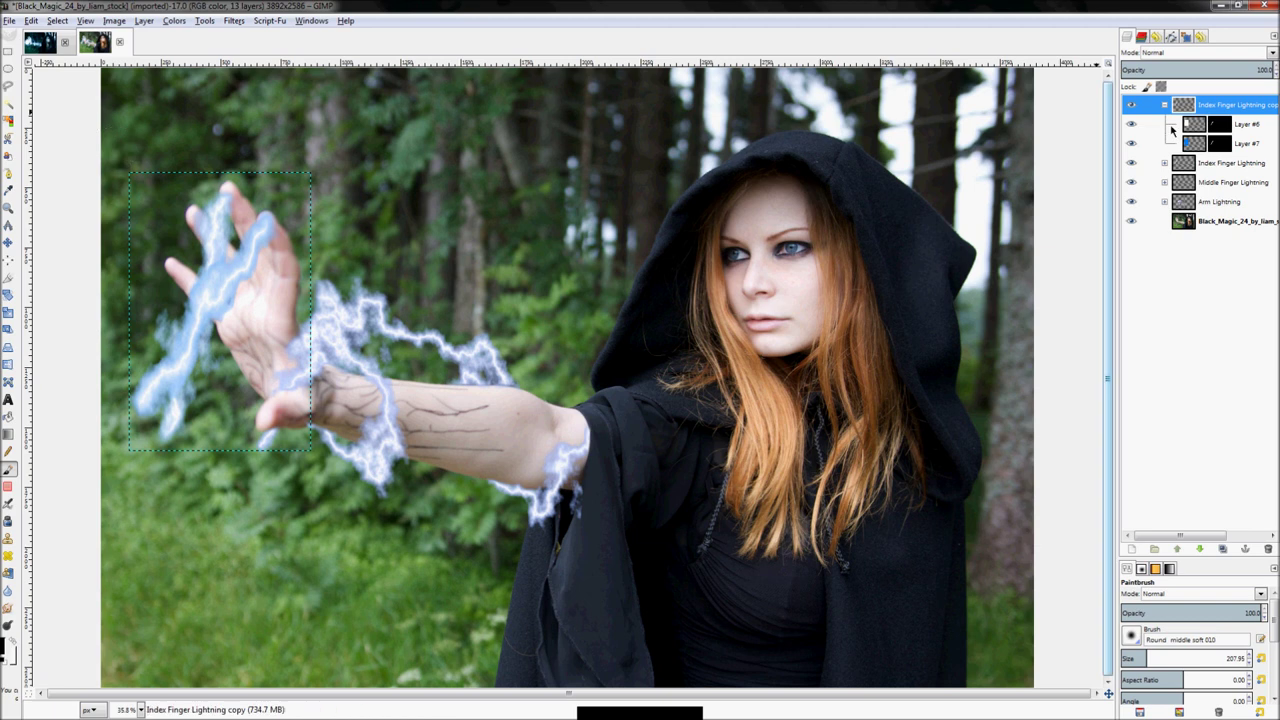
In the Index Finger Lightning copy group, delete Layer #6 and reduce Layer #7 to an empty layer without a mask
right_click(1174, 124)
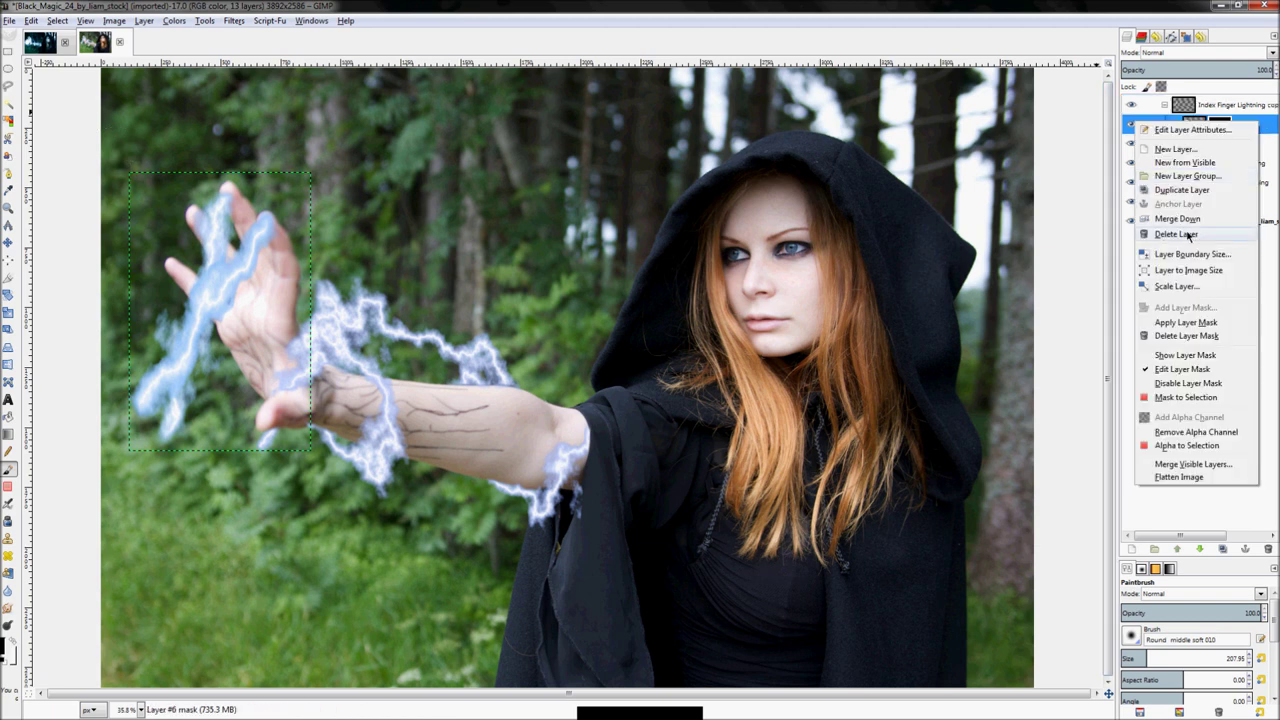
left_click(1176, 234)
right_click(1229, 121)
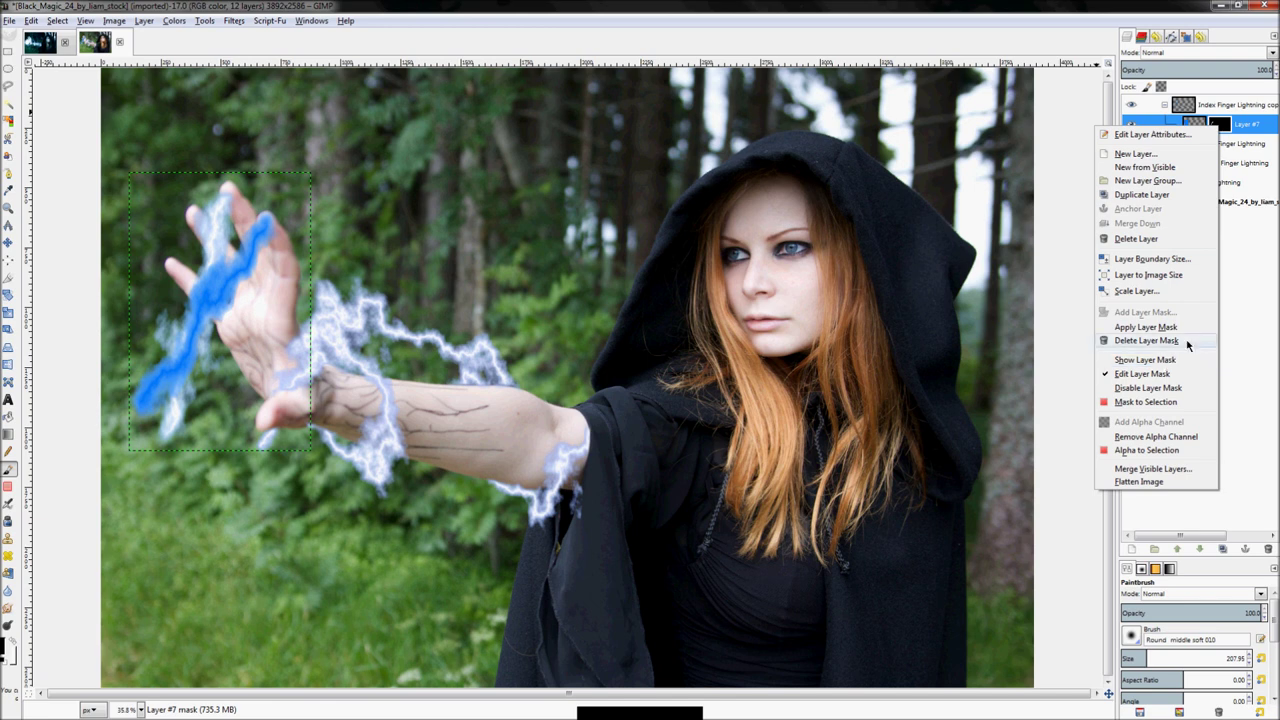
left_click(1146, 340)
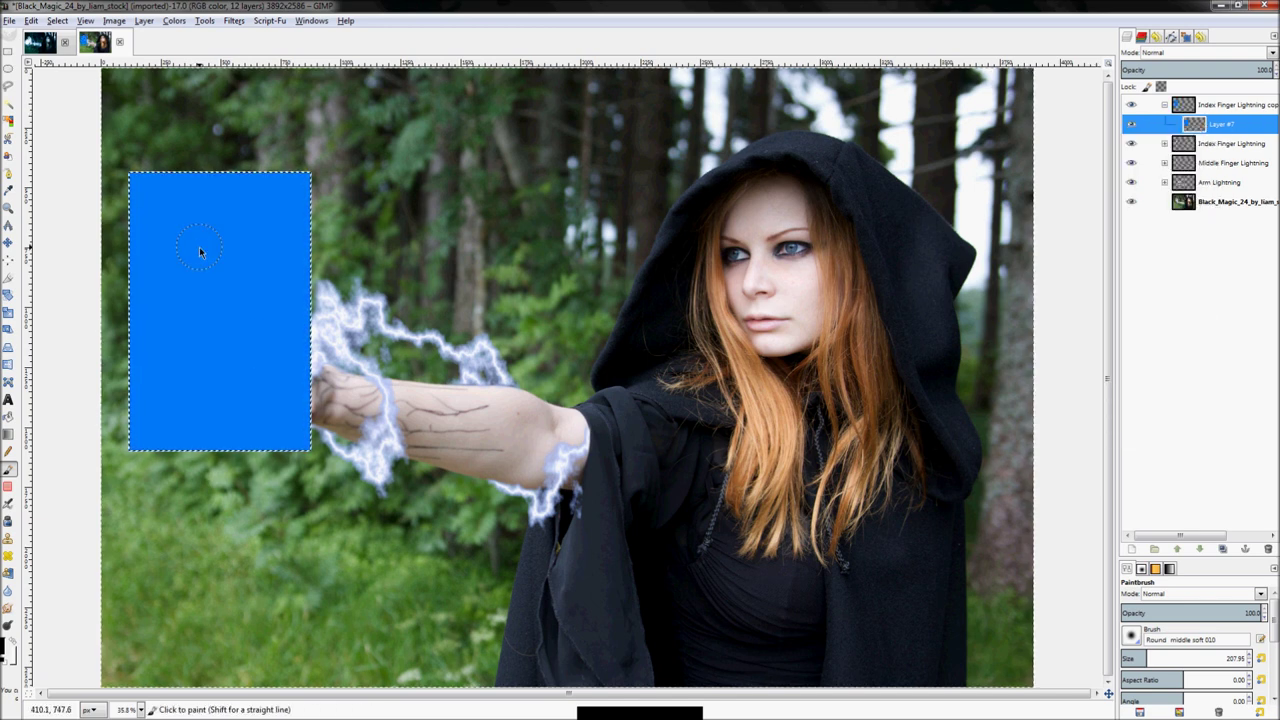
key("Delete")
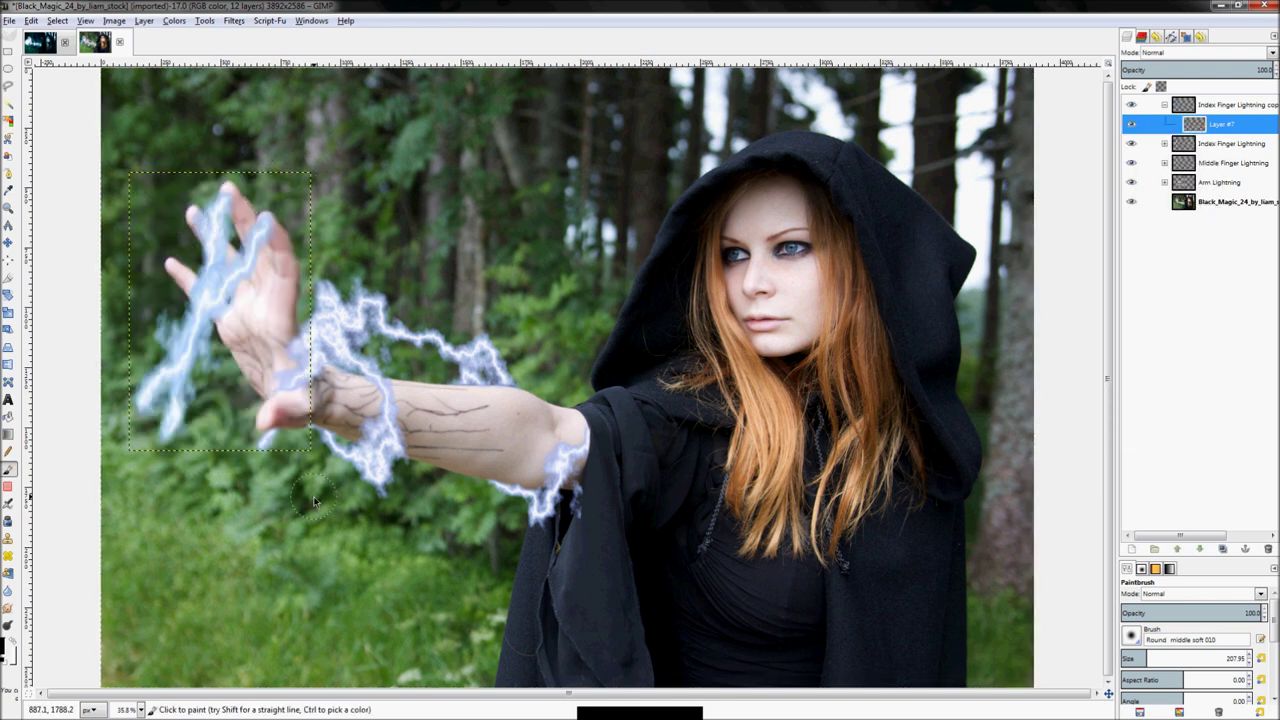
Rename the duplicated Index Finger Lightning copy group to Thumb Lightning
left_click(1222, 128)
left_click(1210, 108)
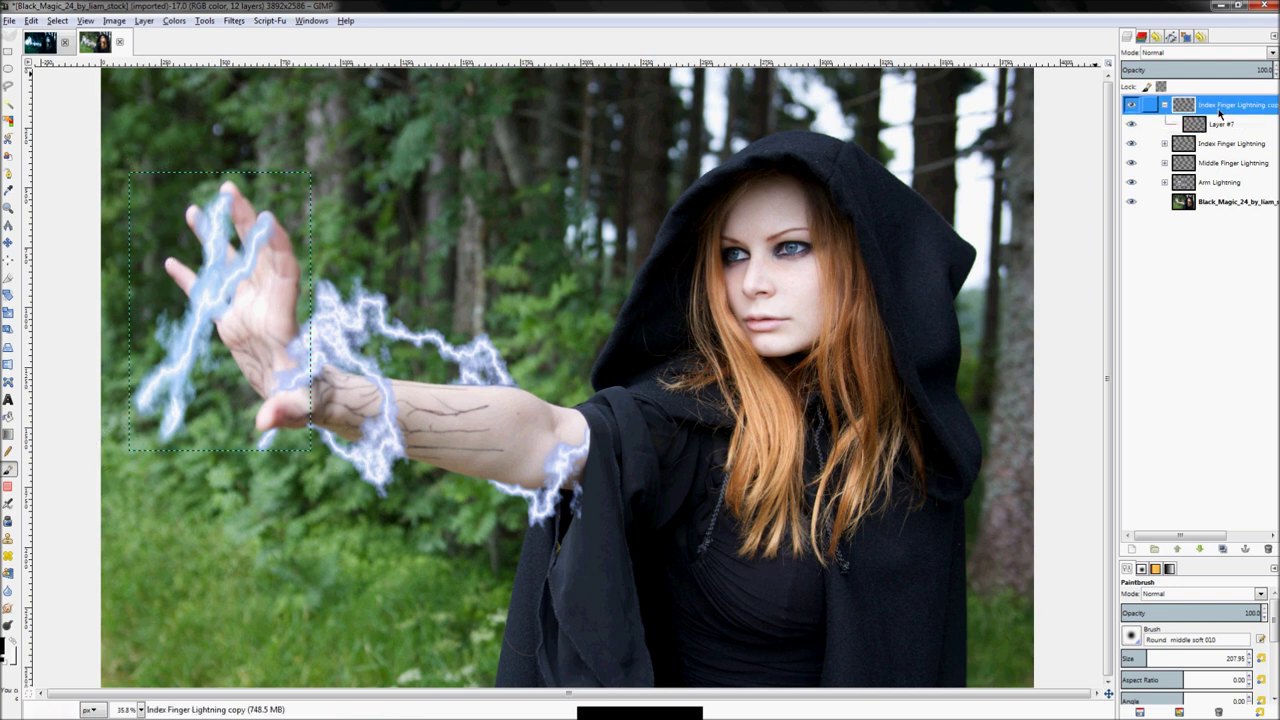
double_click(1208, 108)
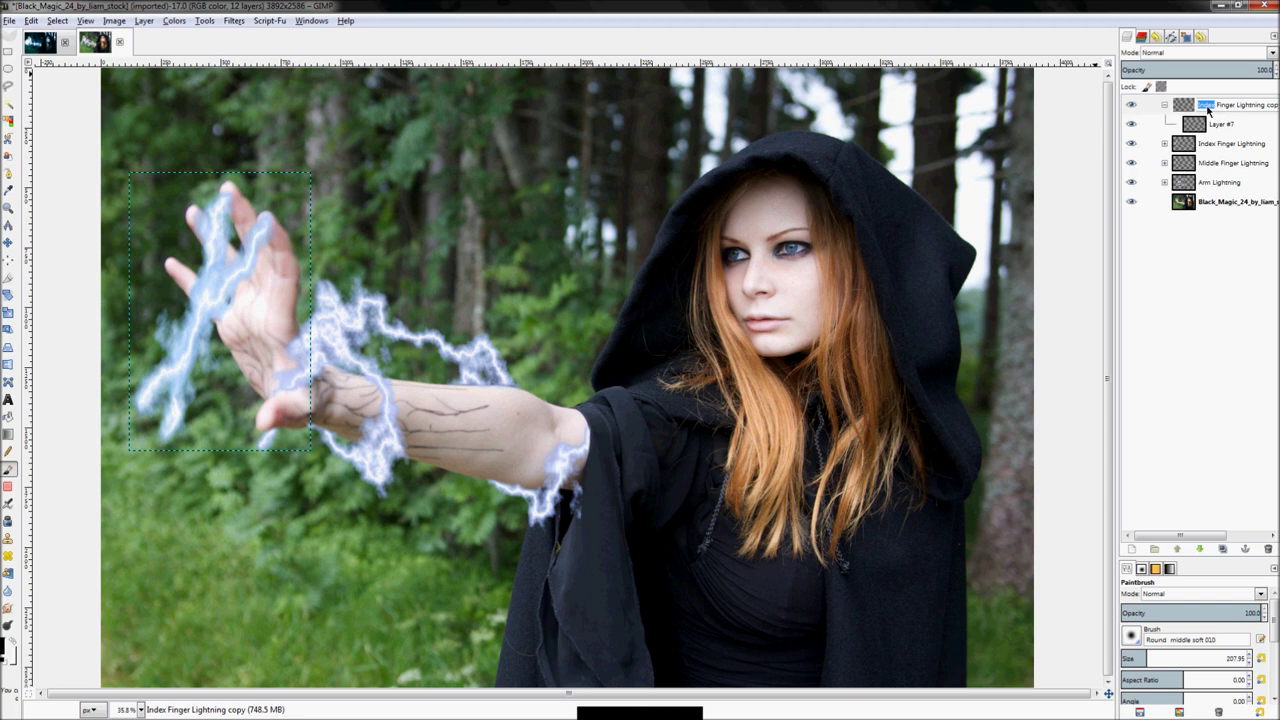
type("Thumb")
key("Delete")
key("Delete")
key("Delete")
key("Delete")
key("Delete")
key("Delete")
key("Delete")
key("Return")
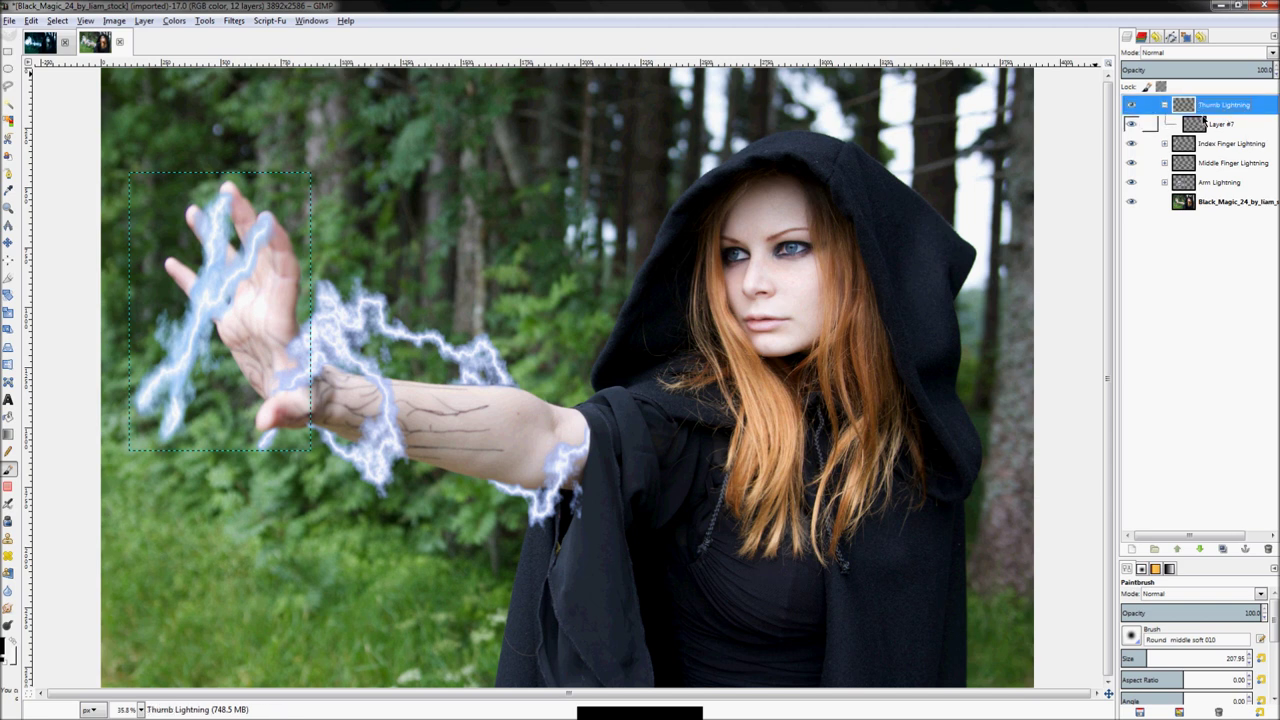
On Layer #7, try a linear black-to-white gradient with the Blend tool, undo it, and set the gradient shape to Radial
left_click(1208, 124)
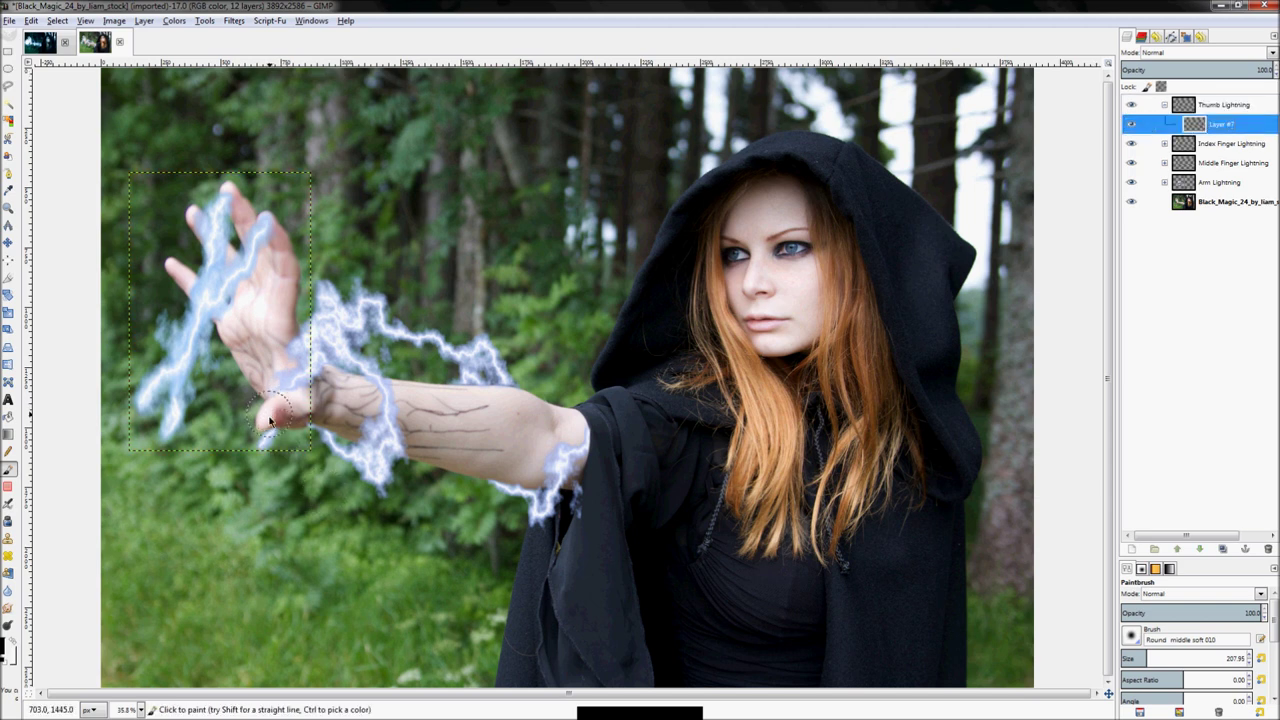
left_click(166, 398)
left_click(8, 434)
left_click_drag(241, 422, 282, 390)
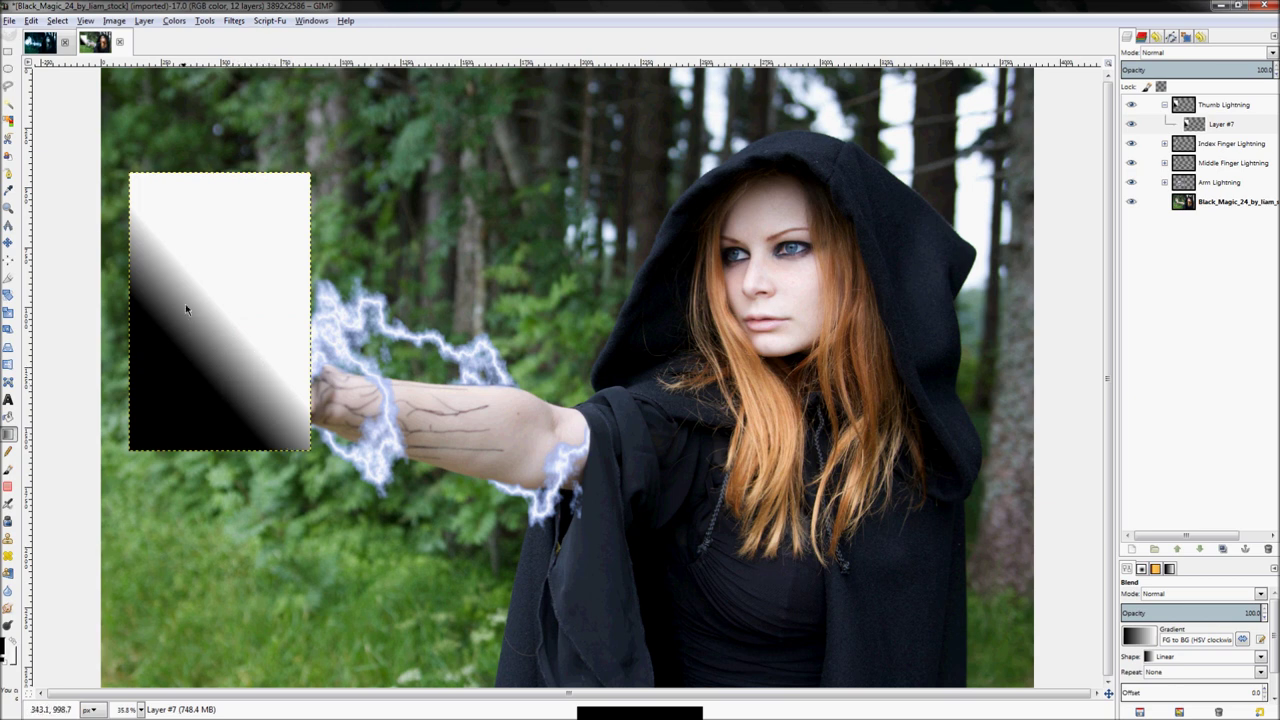
key("ctrl+z")
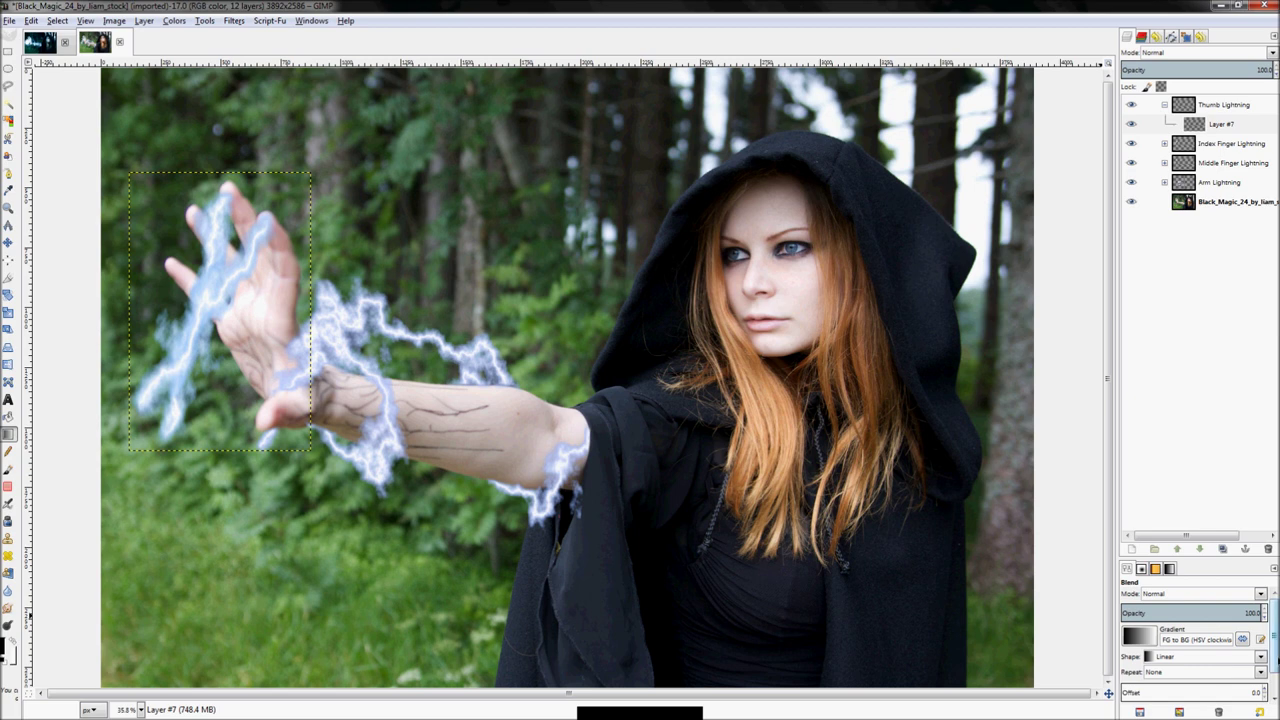
scroll(1225, 665, "down", 2)
left_click(1260, 646)
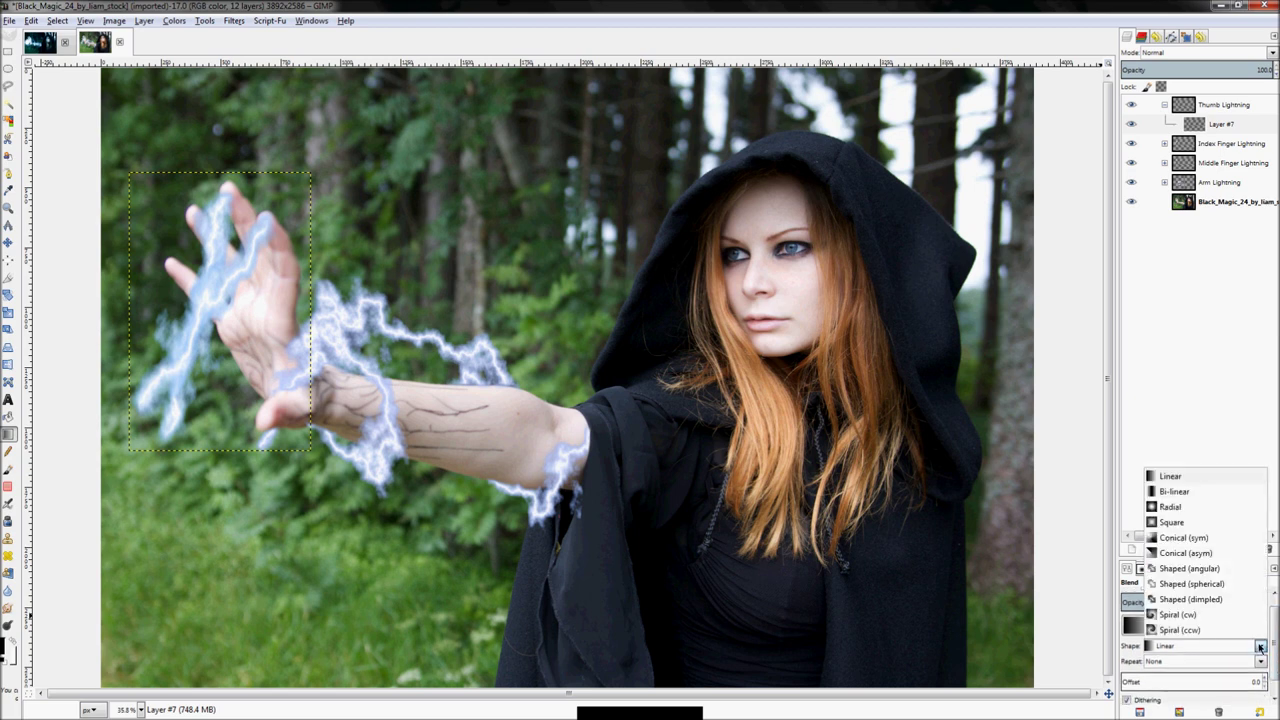
left_click(1186, 507)
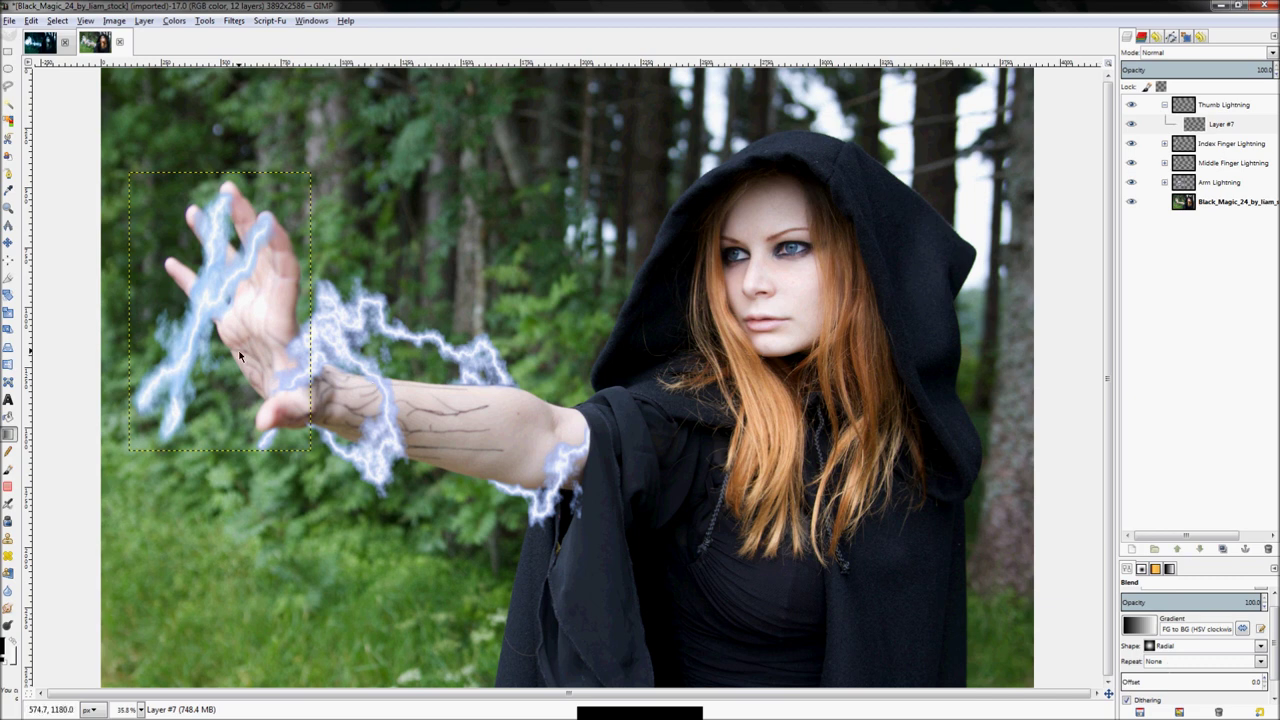
Try radial gradients over the hand on Layer #7, apply Difference Clouds to the last one, and undo the result
left_click_drag(239, 353, 265, 263)
key("ctrl+z")
left_click_drag(224, 370, 240, 262)
key("ctrl+z")
left_click(233, 21)
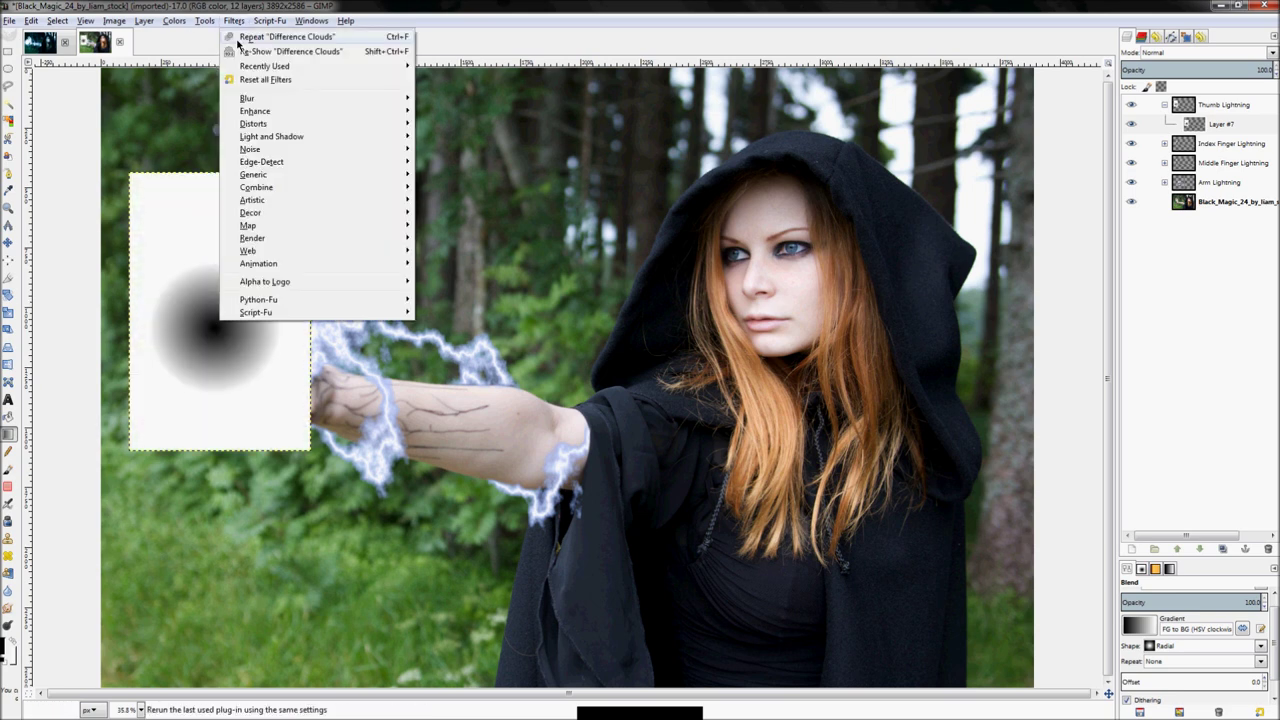
left_click(238, 37)
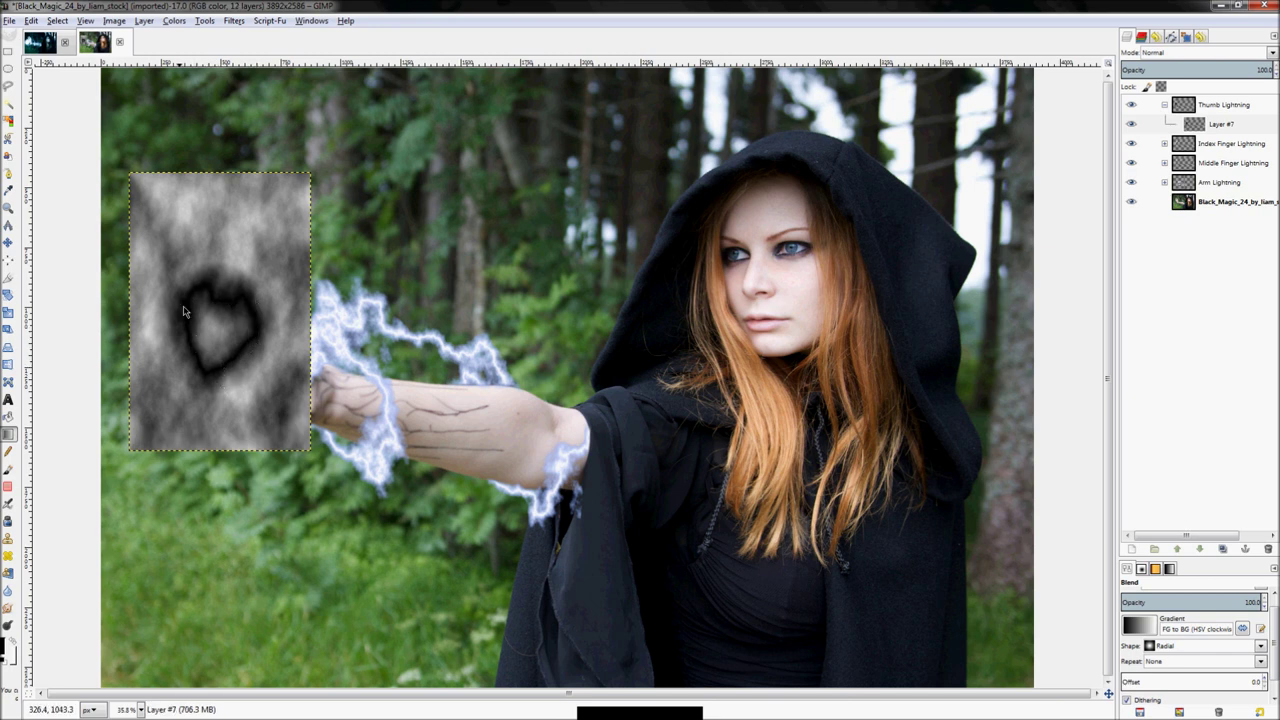
left_click_drag(213, 327, 265, 370)
key("Delete")
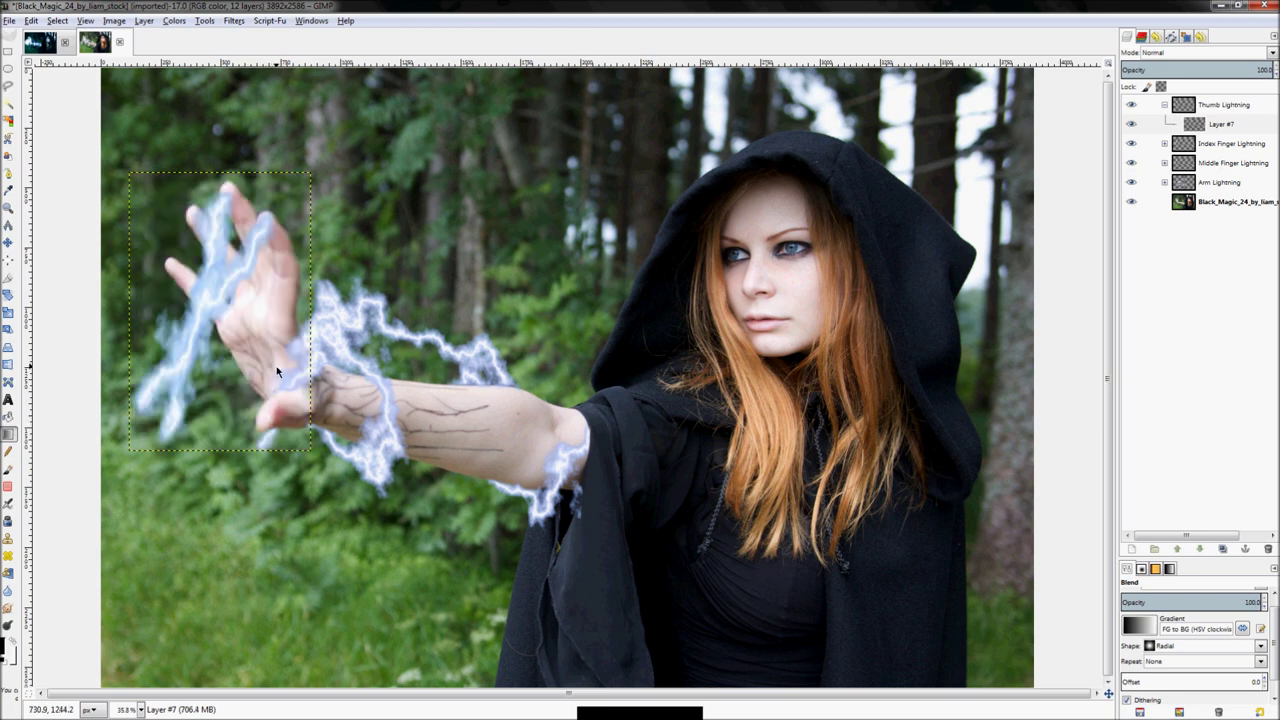
Try a radial gradient centred near the wrist on Layer #7, preview it at reduced opacity, and undo it
left_click_drag(277, 367, 298, 278)
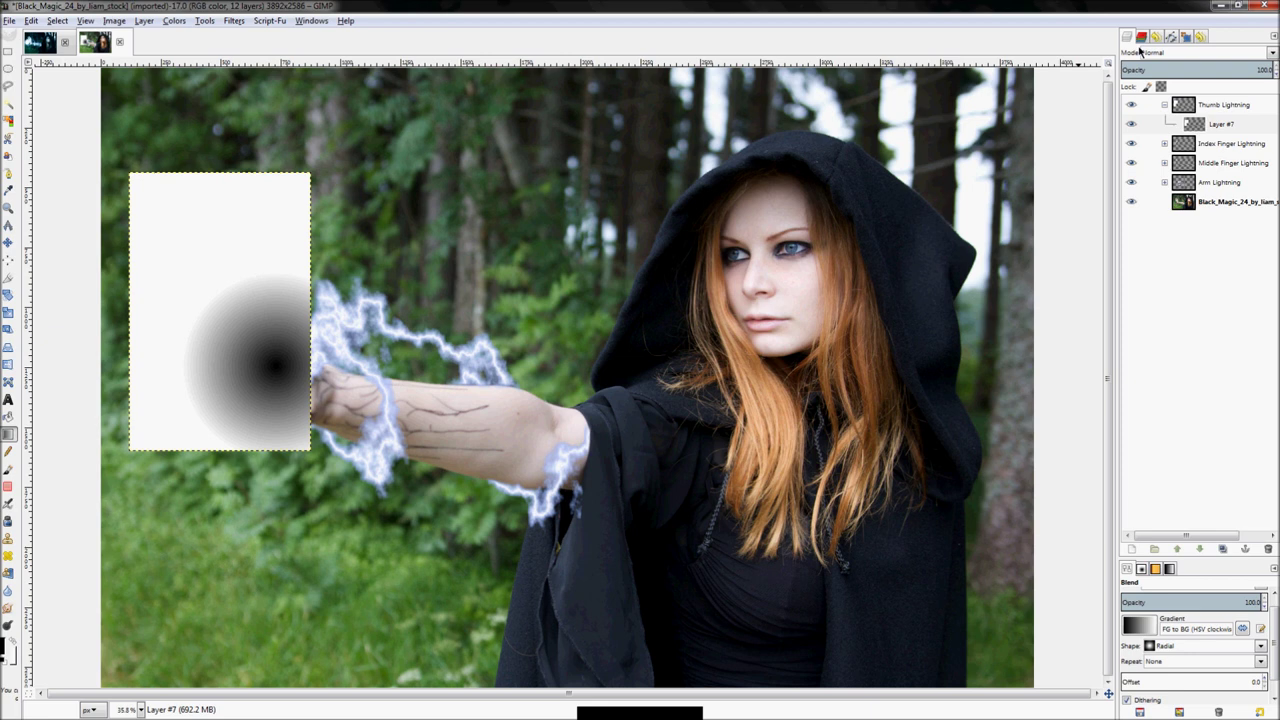
left_click_drag(1191, 70, 1276, 70)
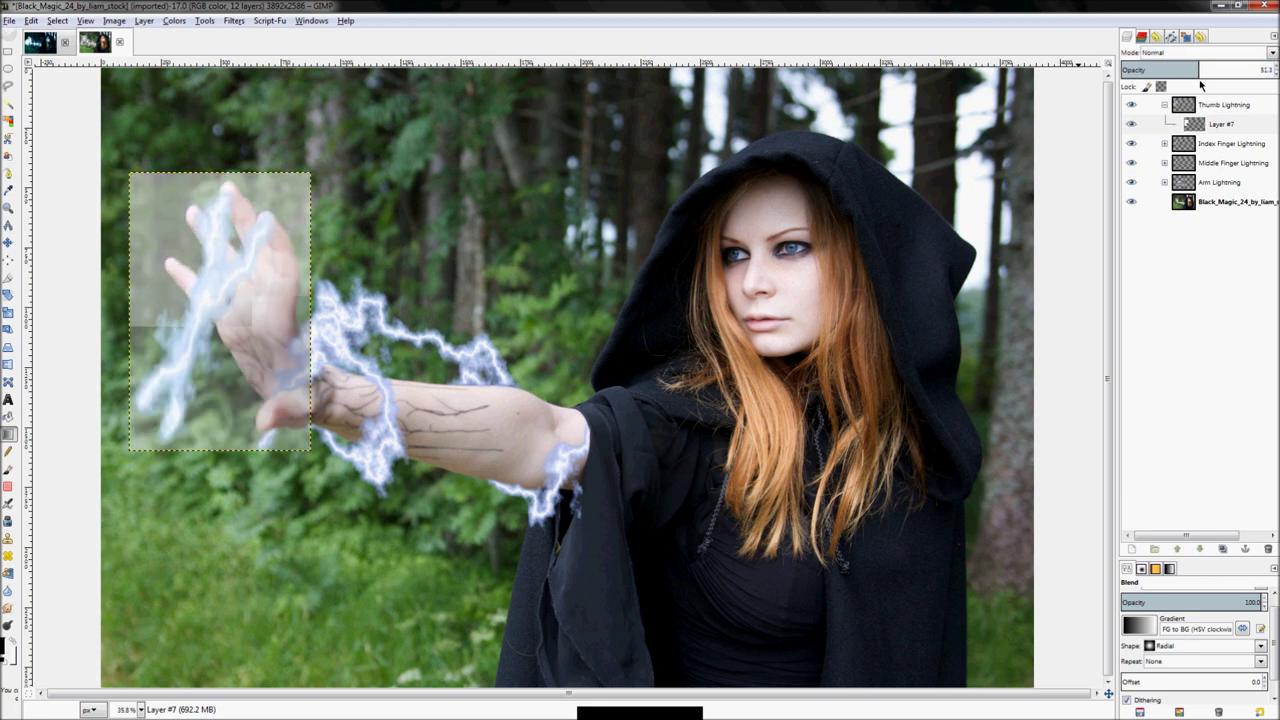
key("ctrl+z")
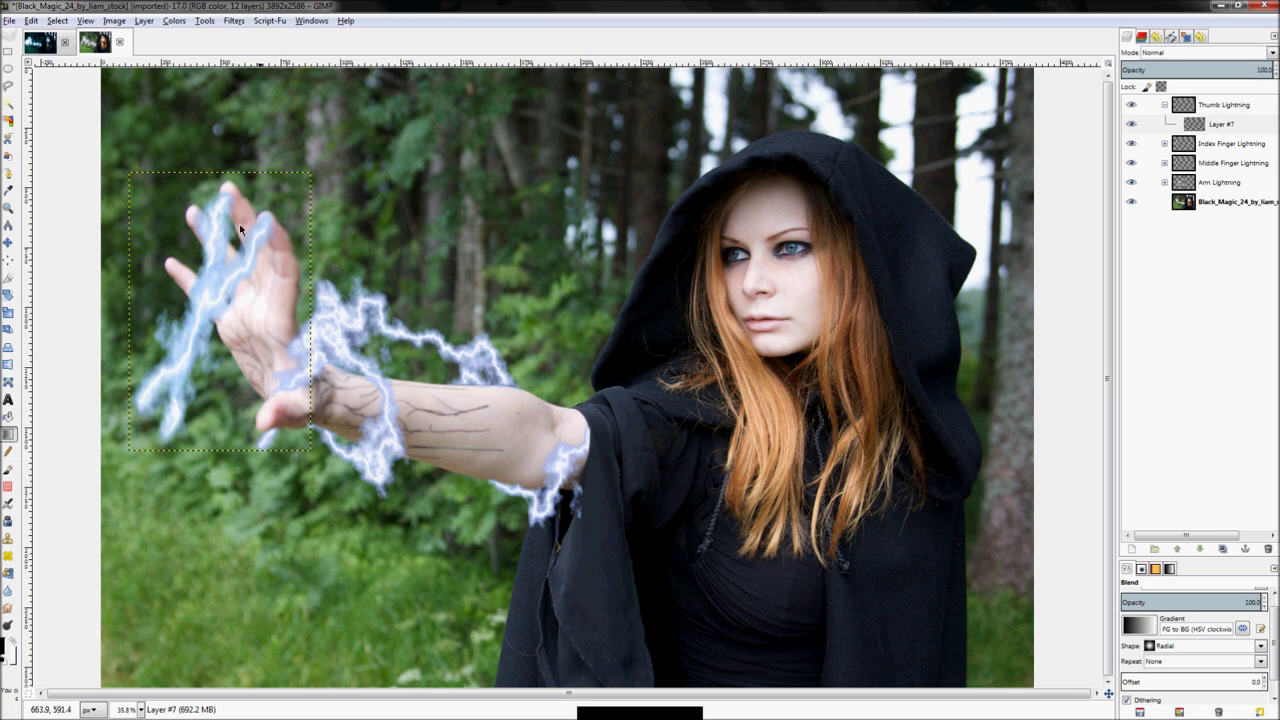
Try larger radial gradients starting beside the fingertips and from the palm on Layer #7, undoing each one
left_click_drag(292, 232, 221, 401)
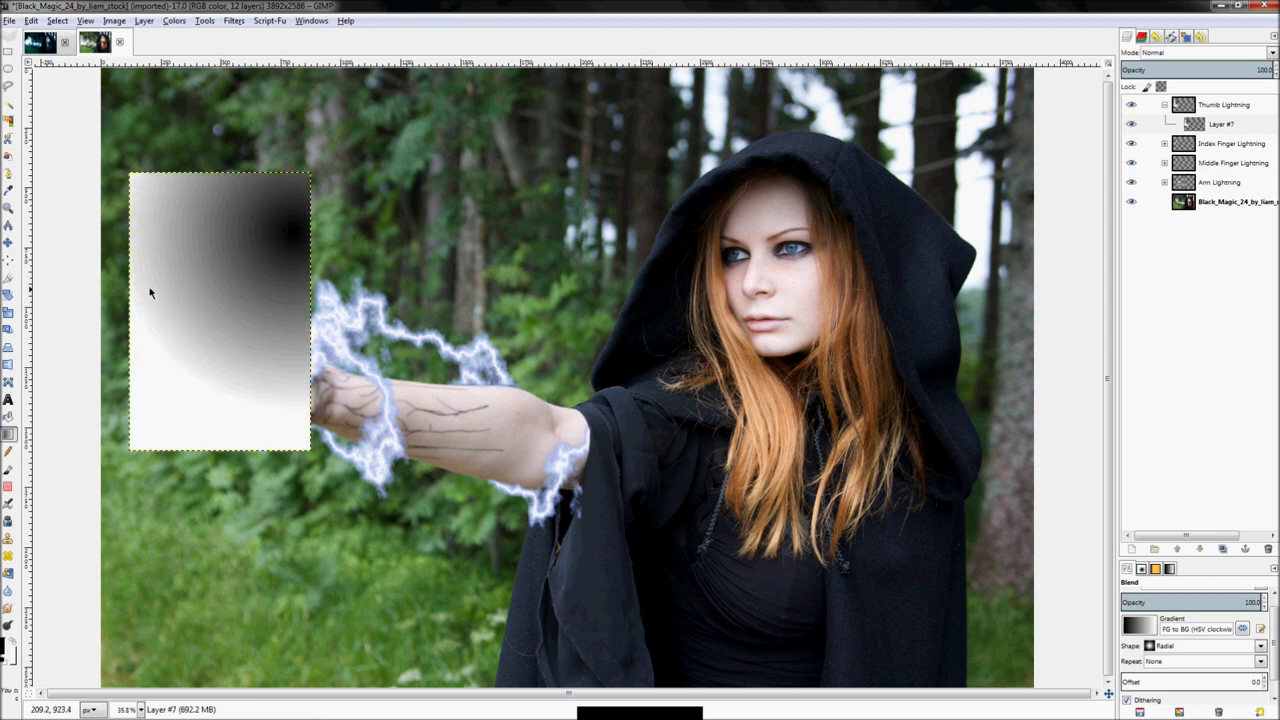
key("ctrl+z")
left_click_drag(268, 322, 175, 456)
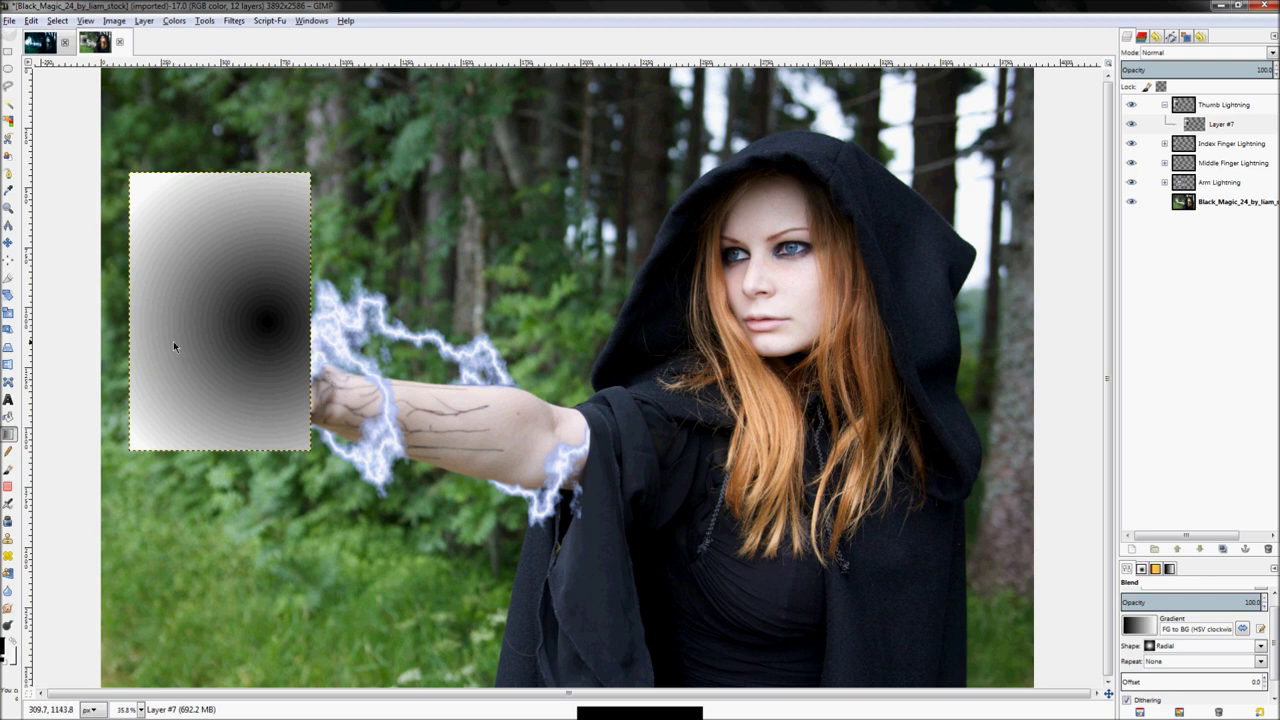
key("ctrl+z")
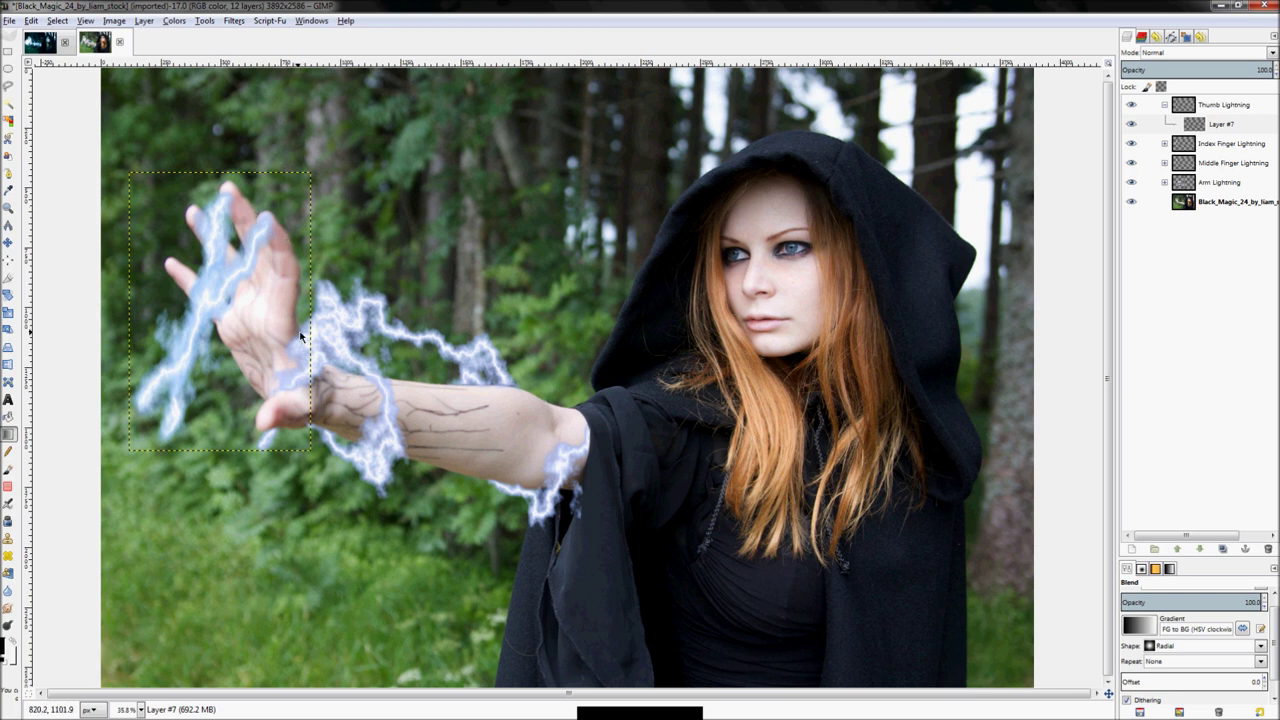
Fill Layer #7 with a radial gradient starting at the palm's edge near the wrist and apply Difference Clouds to it
left_click_drag(301, 333, 240, 449)
left_click_drag(278, 338, 245, 432)
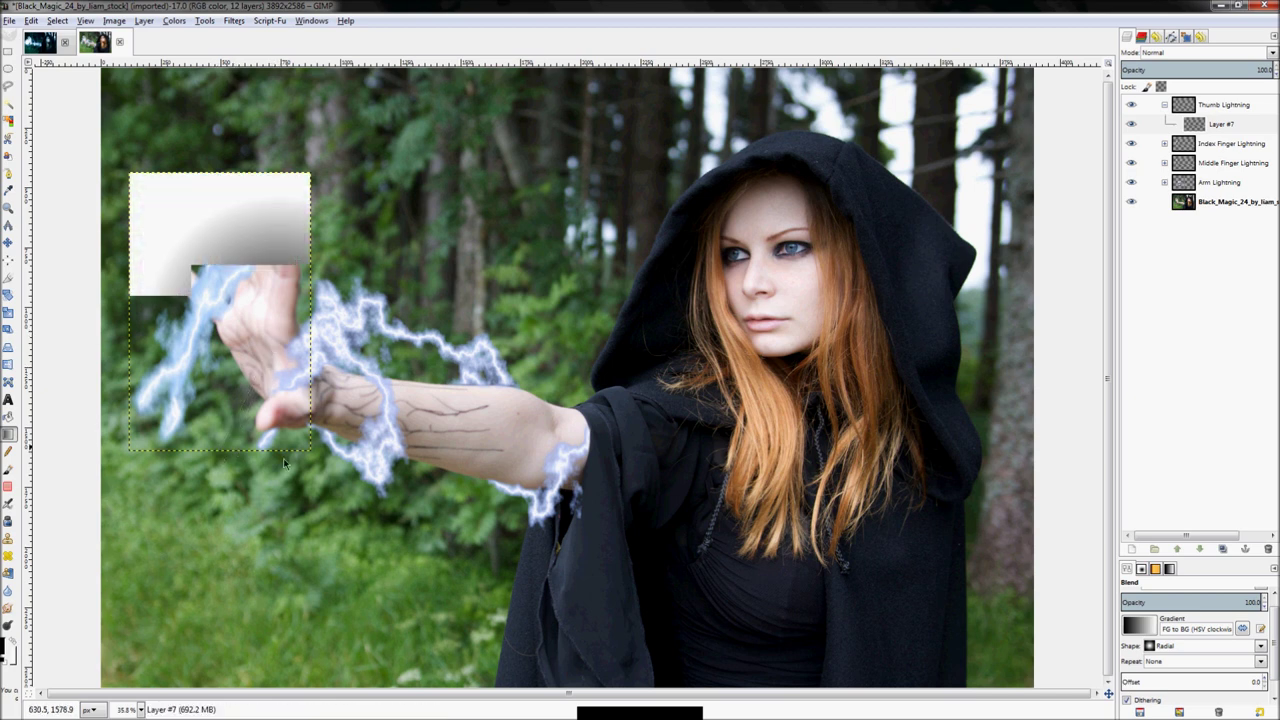
left_click(234, 21)
left_click(265, 37)
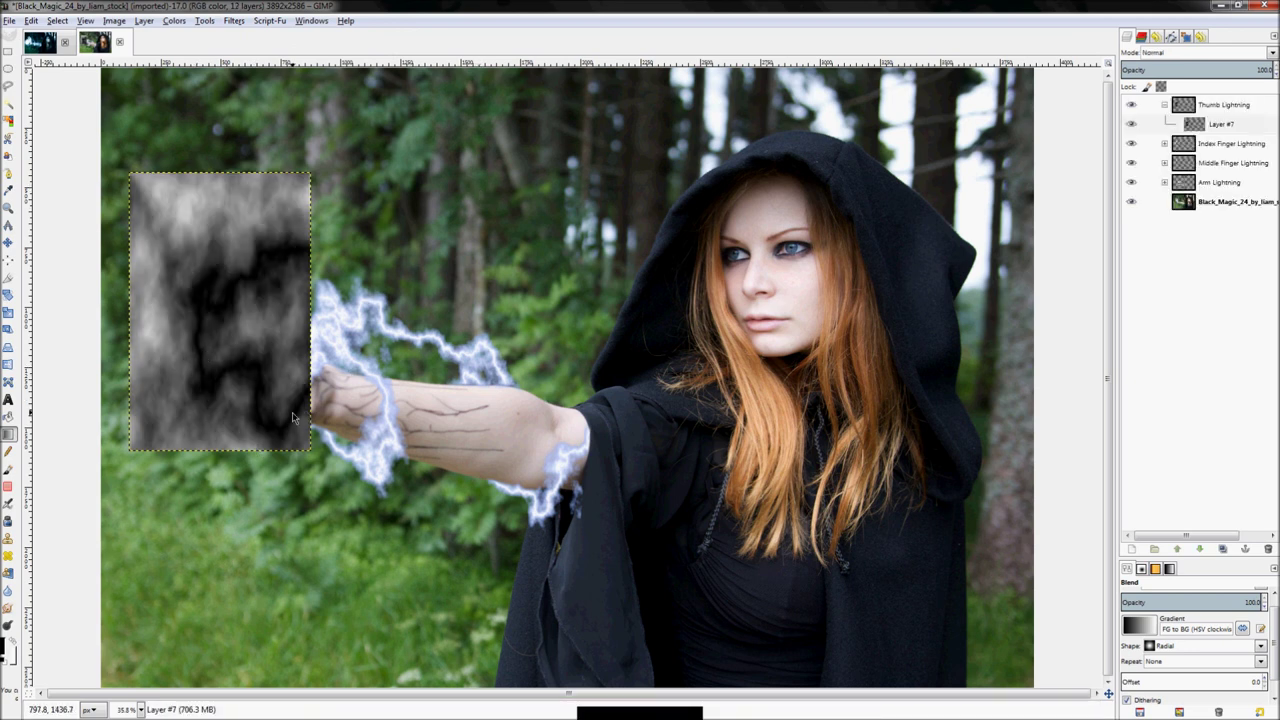
Lower Layer #7's opacity to compare the cloud pattern with the hand beneath, and restore it to 100
left_click_drag(1240, 69, 1208, 70)
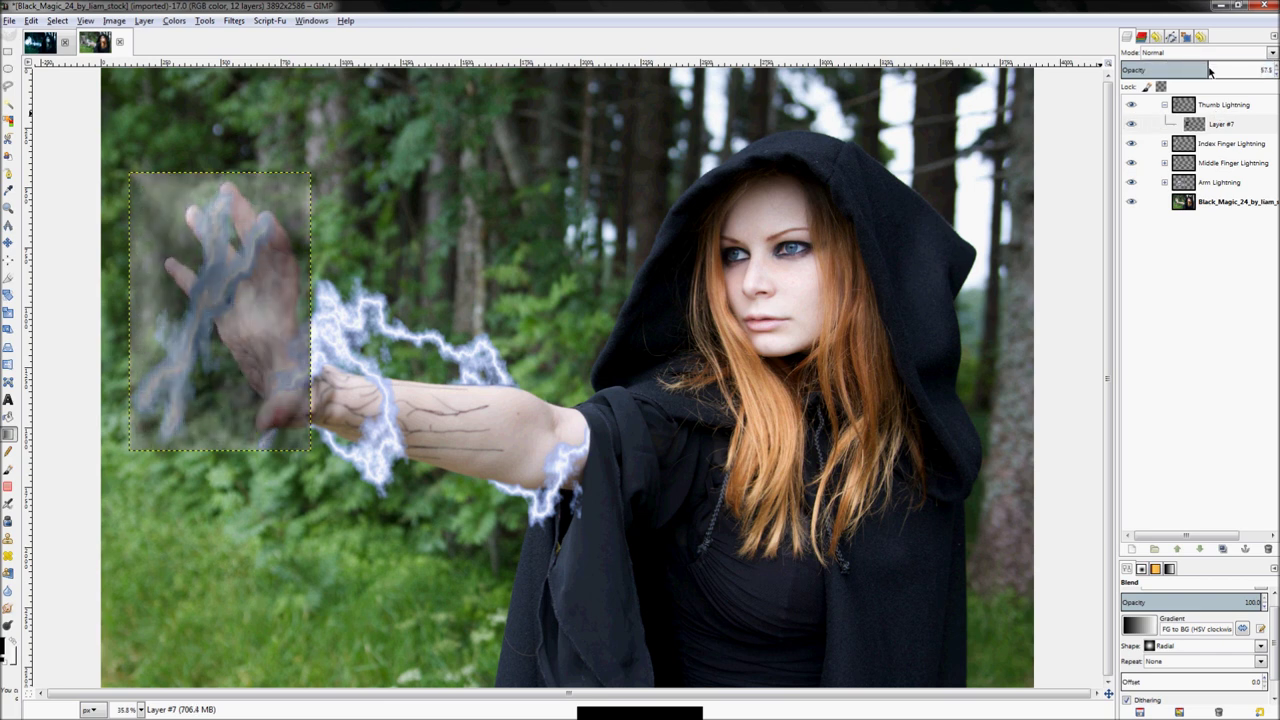
type("100")
key("Return")
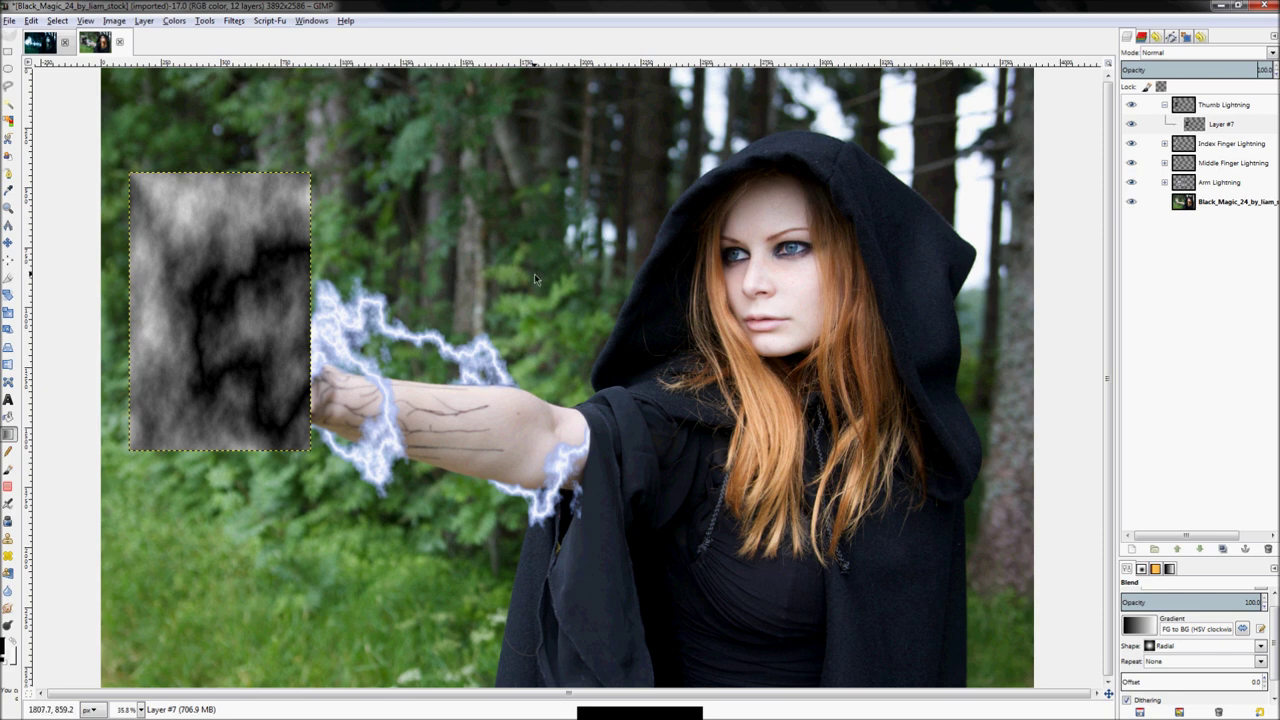
Redraw a wide radial gradient from the wrist side of Layer #7 and apply Difference Clouds with a new random seed
left_click_drag(275, 318, 209, 188)
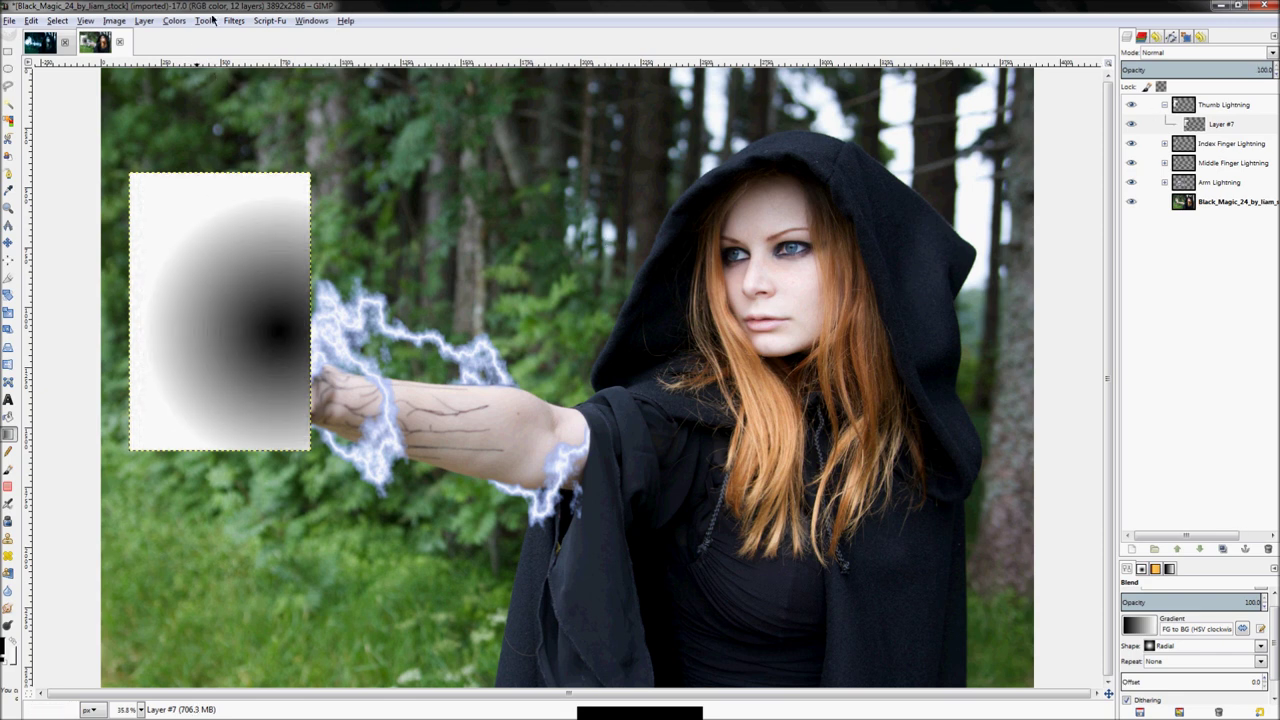
left_click(234, 21)
left_click(265, 47)
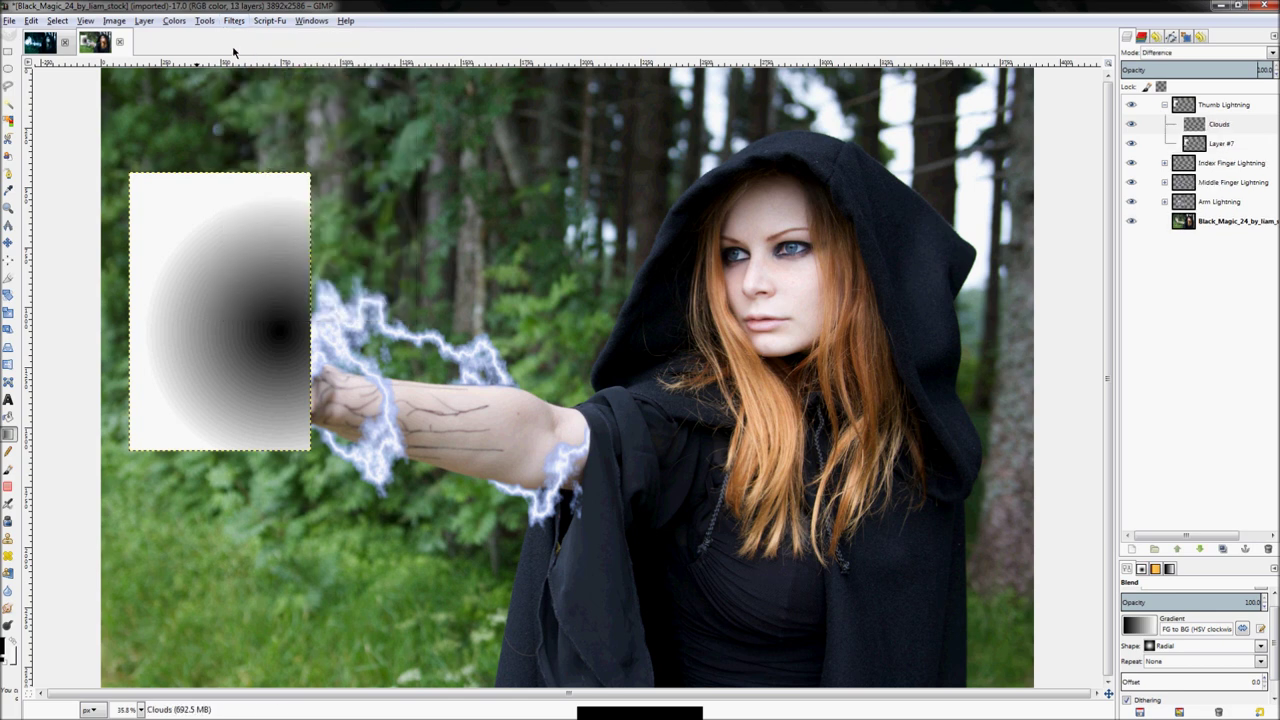
left_click(153, 216)
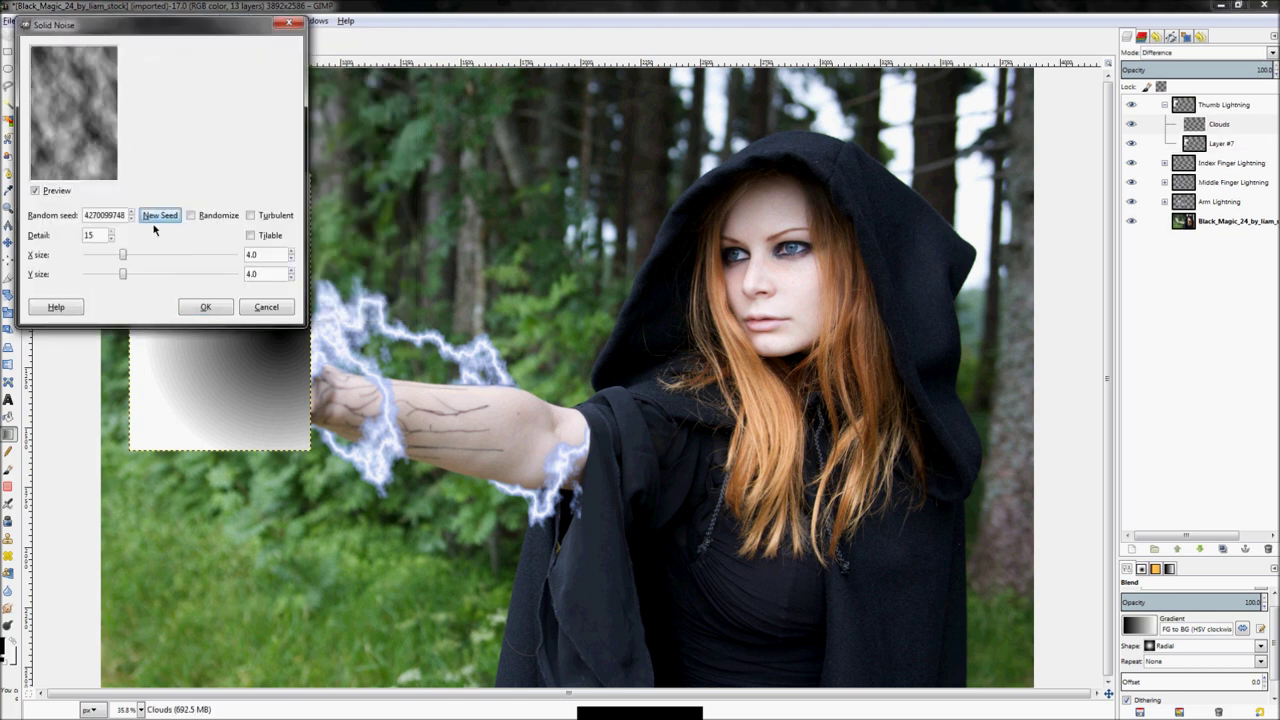
left_click(205, 307)
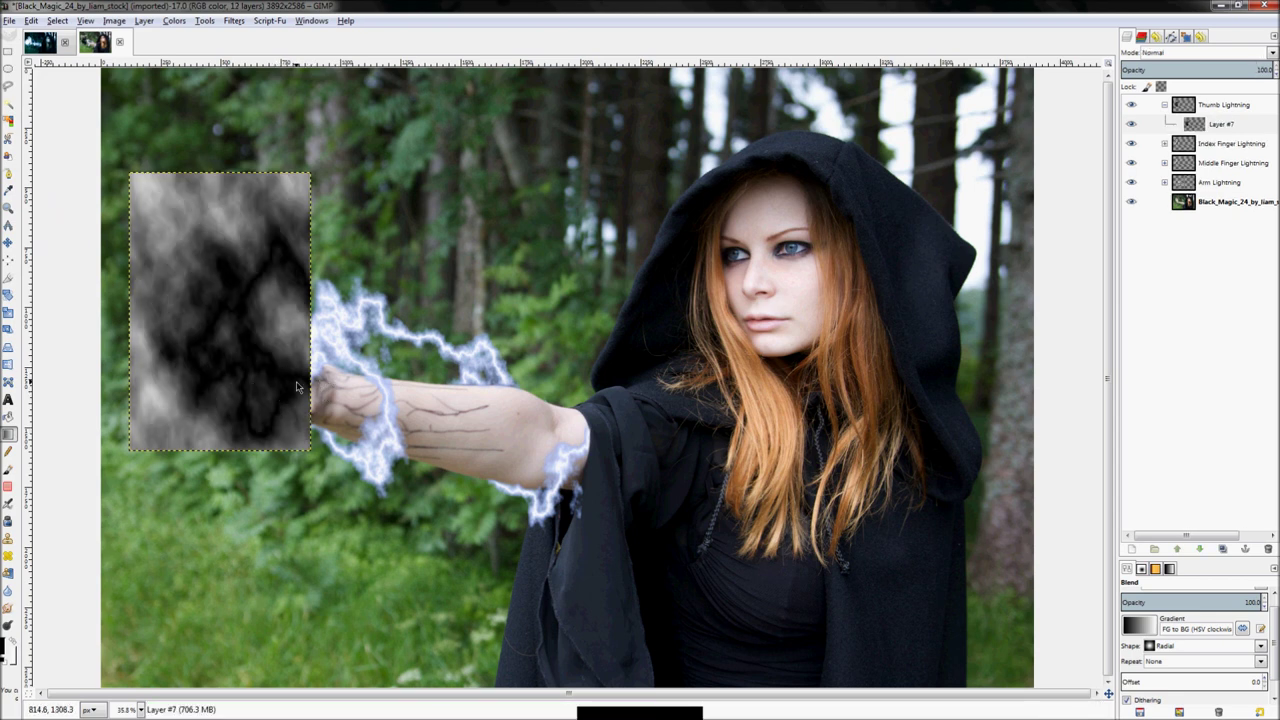
Reduce Layer #7's opacity to check where the new dark veins fall on the hand, and return it to 100
left_click(1222, 74)
type("10")
key("Return")
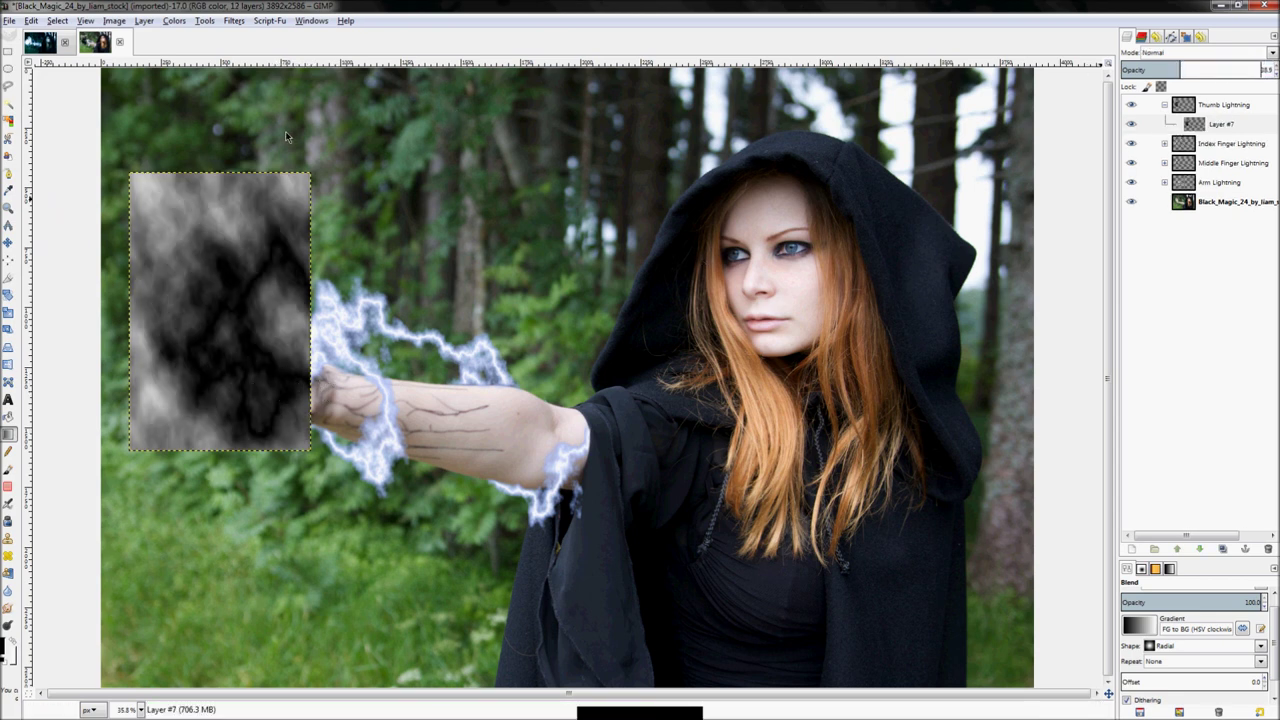
left_click(1268, 68)
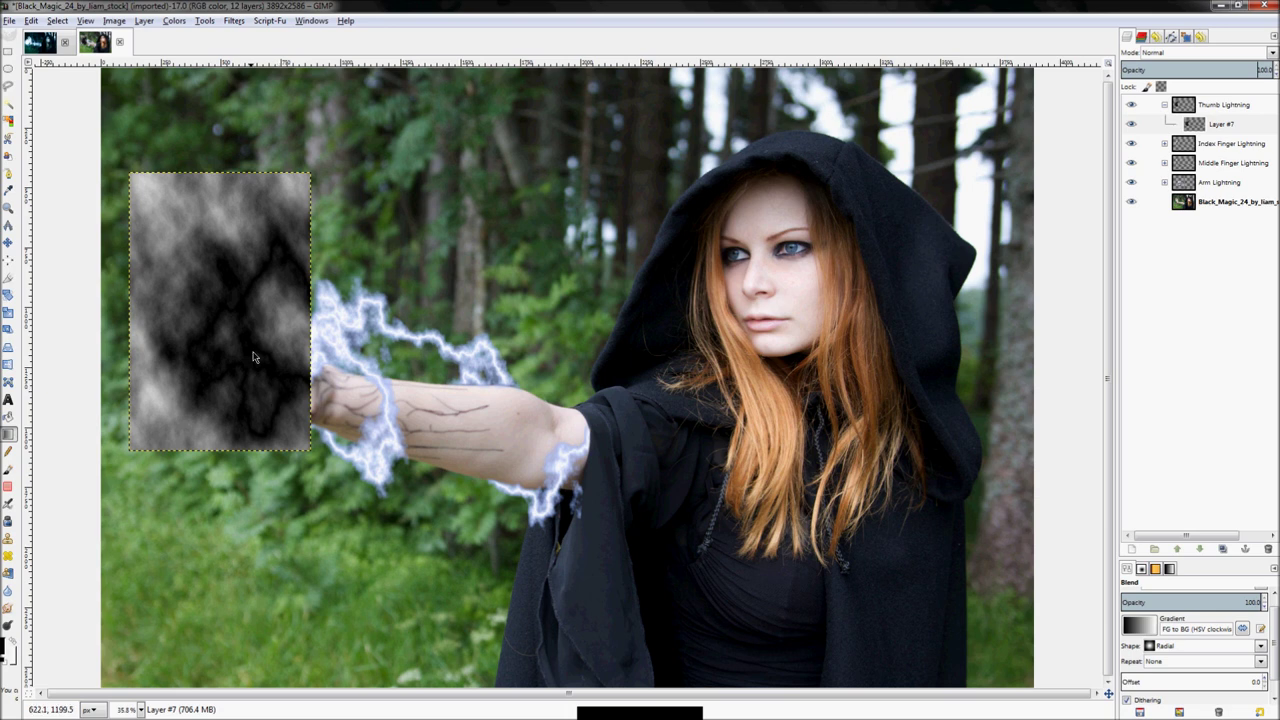
Undo the Difference Clouds and gradient on Layer #7, and try another radial gradient slightly lower before undoing it
key("ctrl+z")
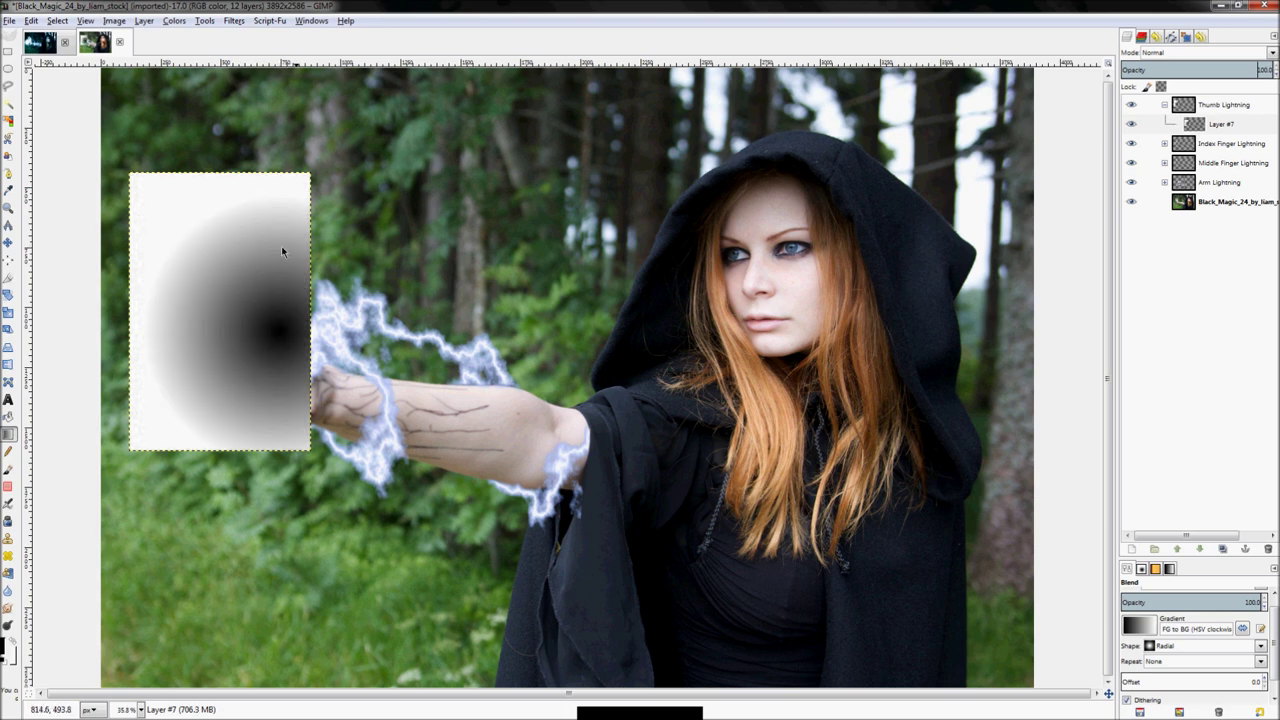
key("ctrl+z")
left_click_drag(283, 340, 201, 451)
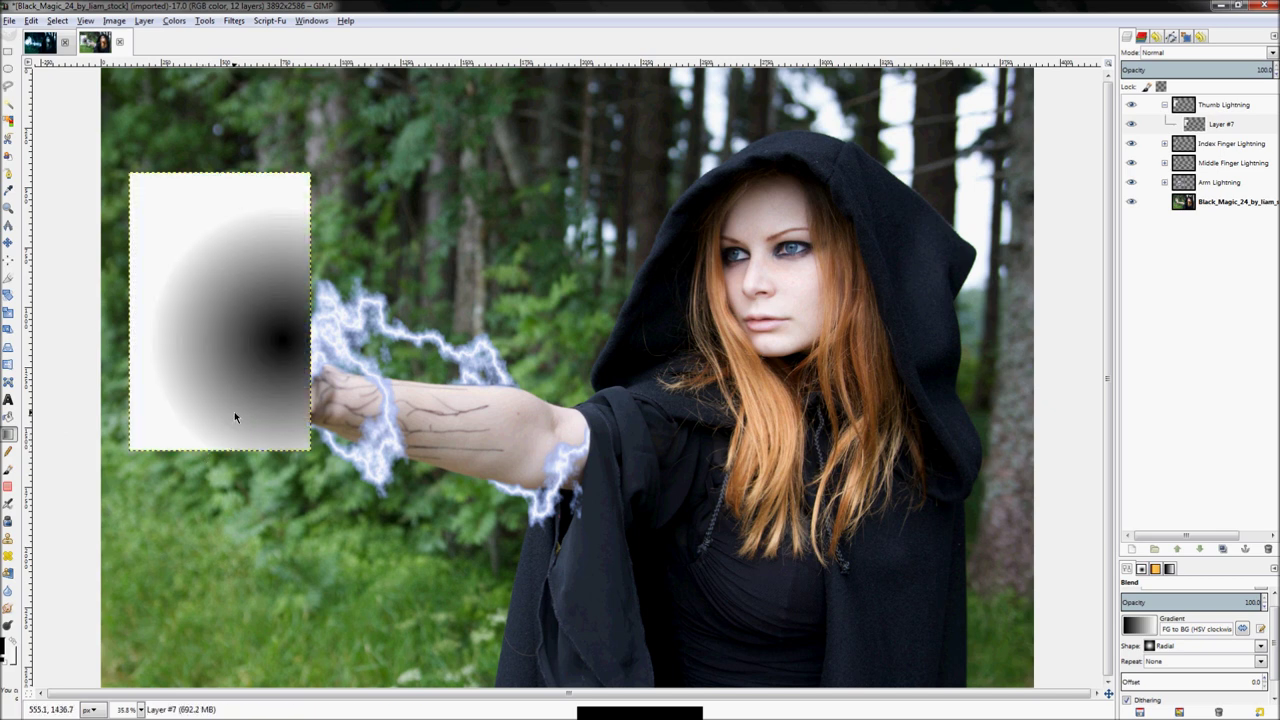
key("ctrl+z")
Try radial gradients from the wrist edge of Layer #7, one with Difference Clouds, and undo them all
left_click_drag(290, 367, 160, 430)
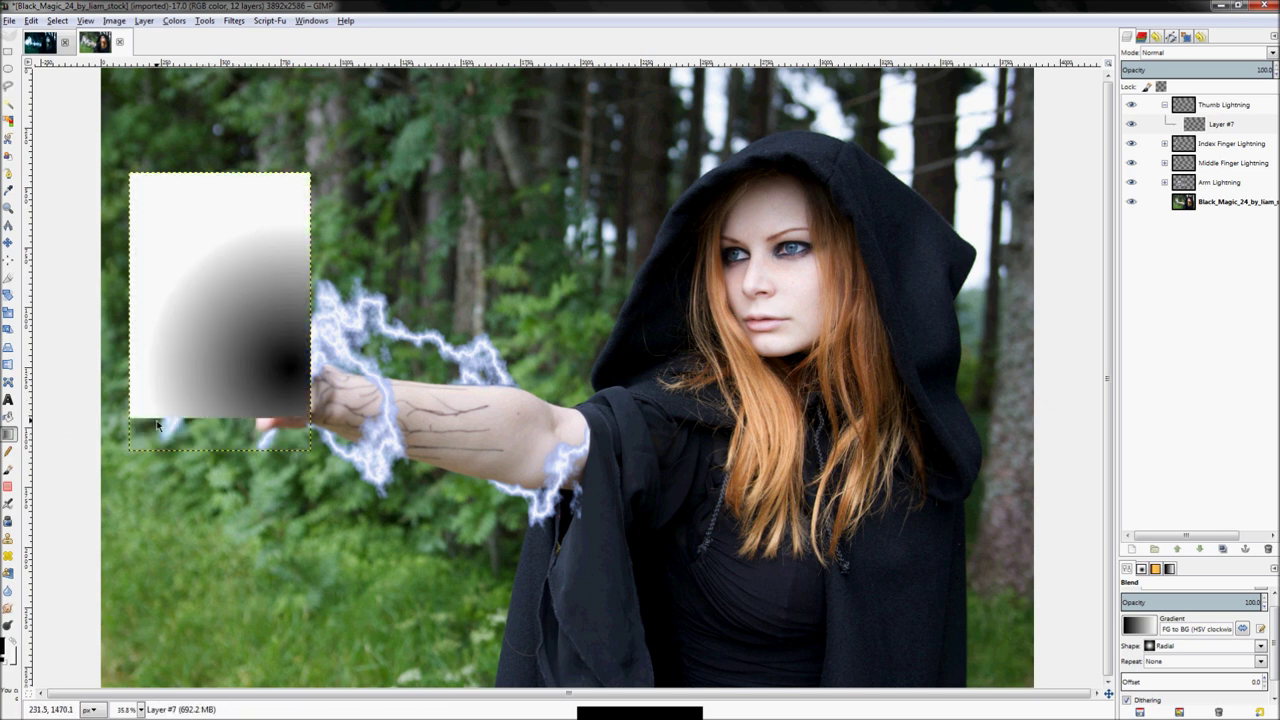
left_click(234, 20)
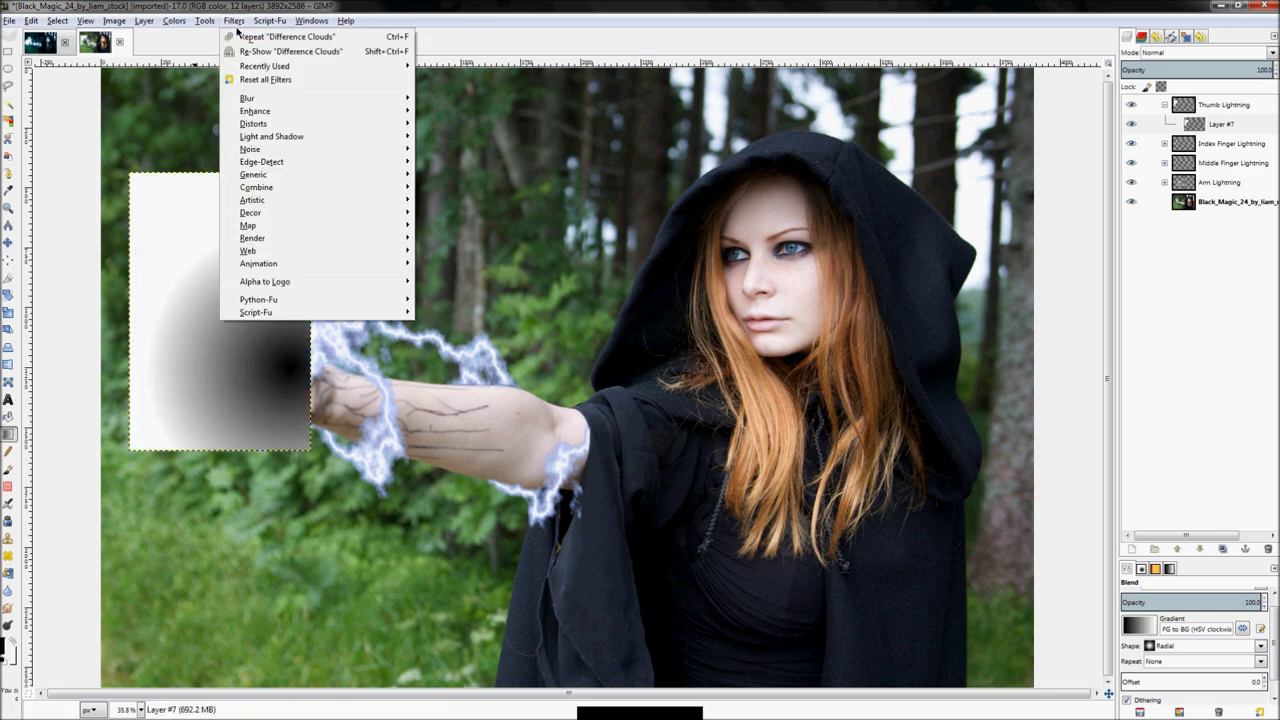
left_click(238, 34)
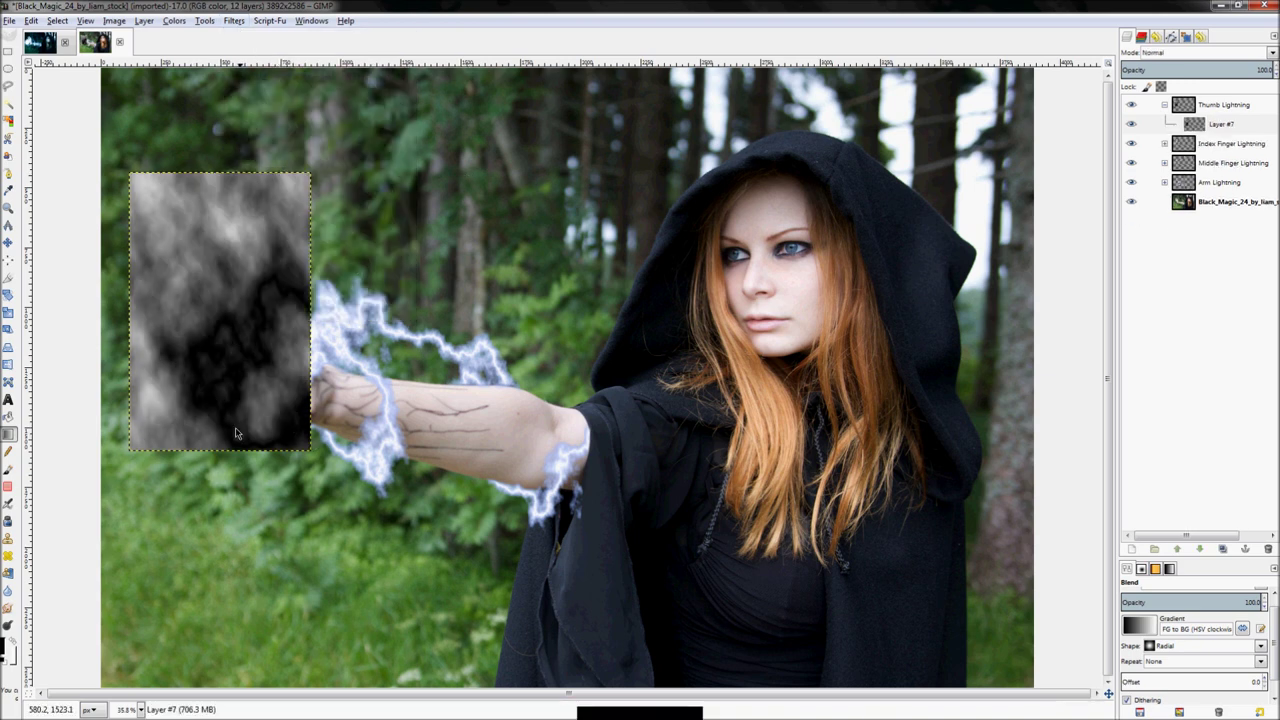
left_click_drag(298, 413, 293, 409)
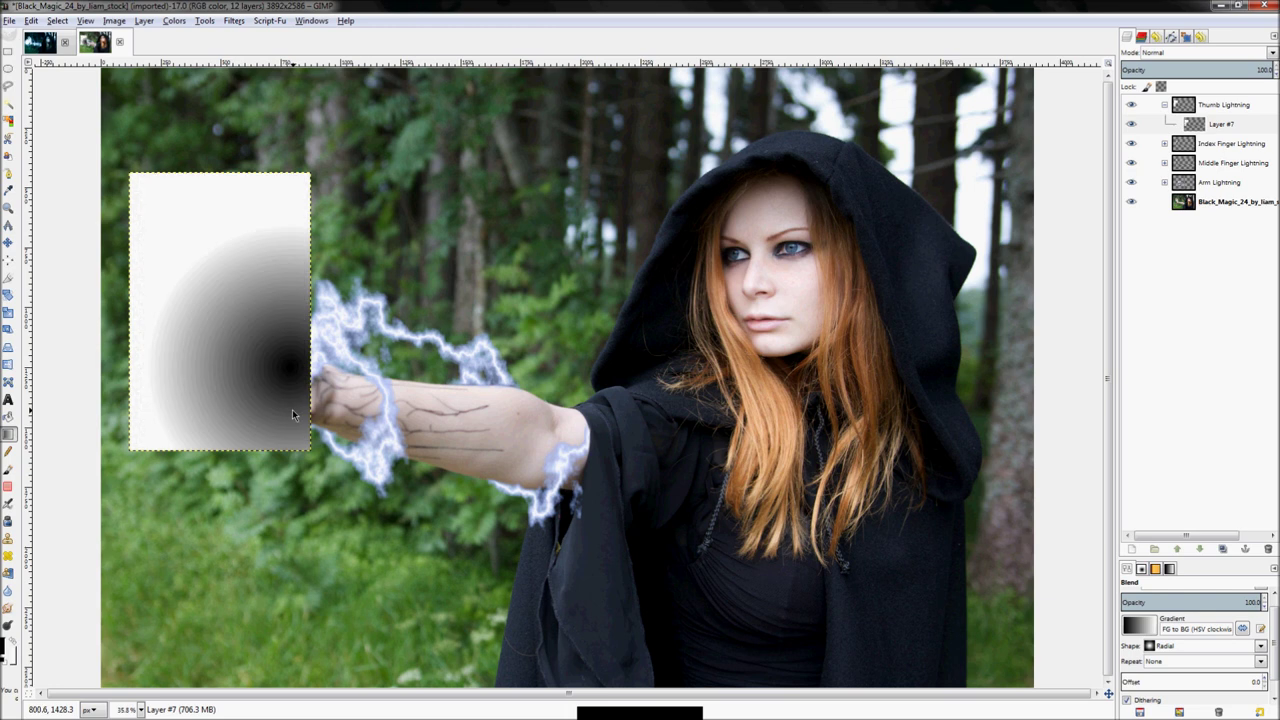
key("ctrl+z")
left_click_drag(298, 313, 233, 434)
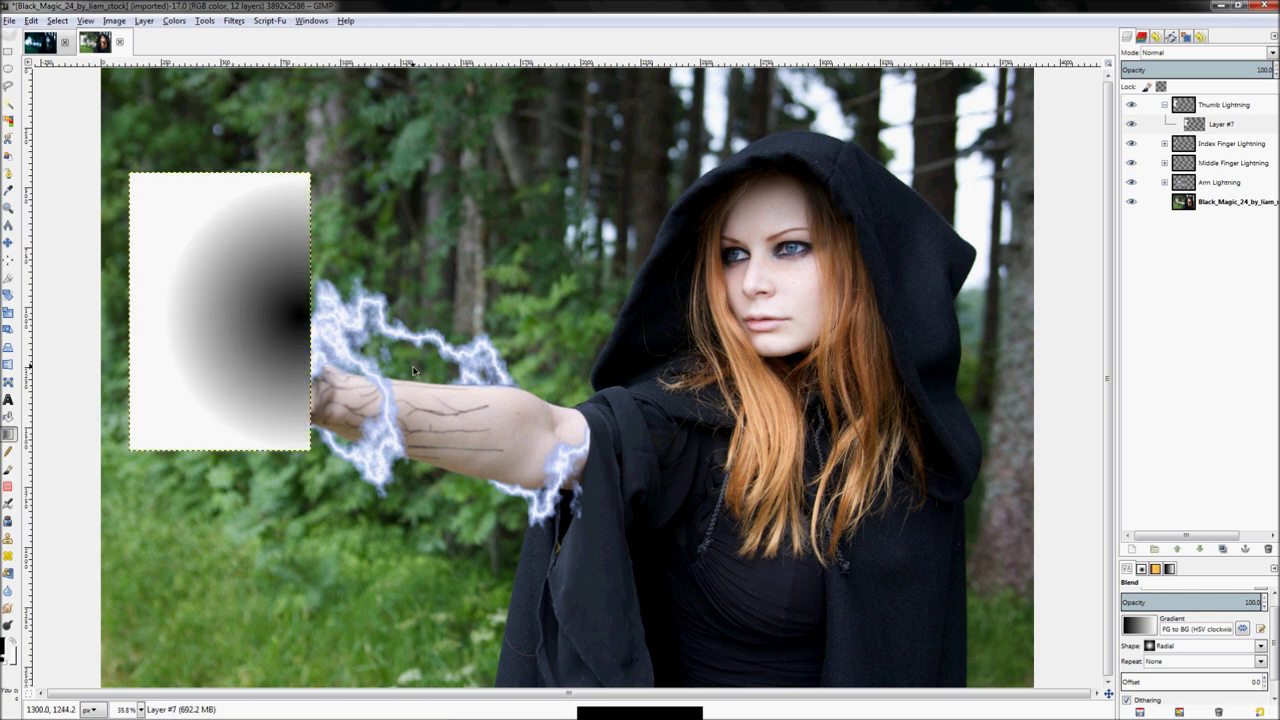
key("ctrl+z")
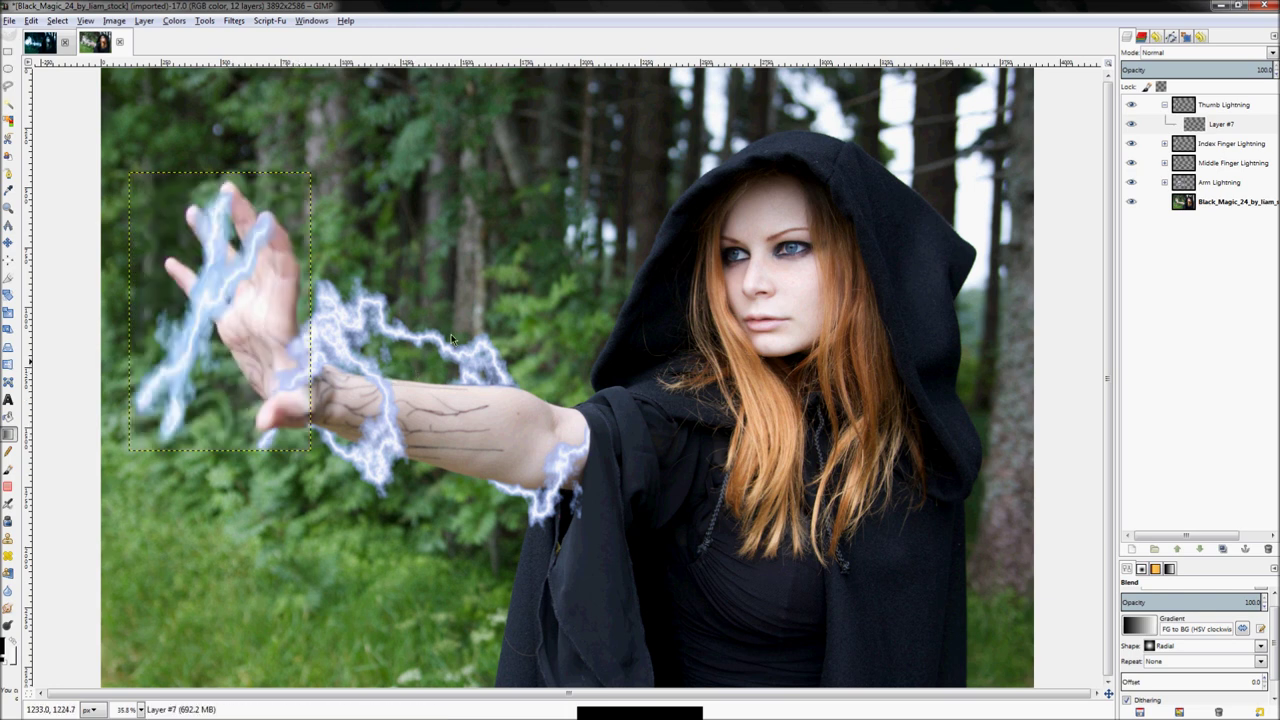
Enlarge Layer #7 to the full image size, try a radial gradient centered beside the wrist and undo it
right_click(1186, 126)
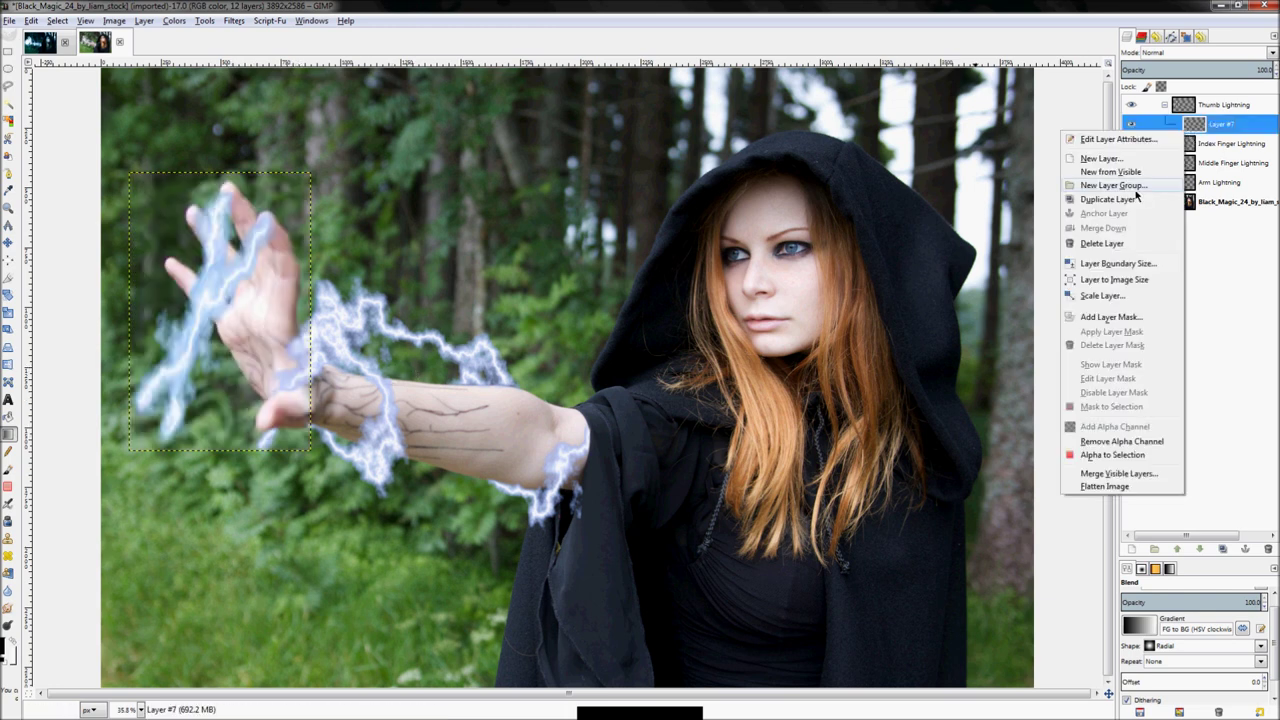
left_click(1128, 282)
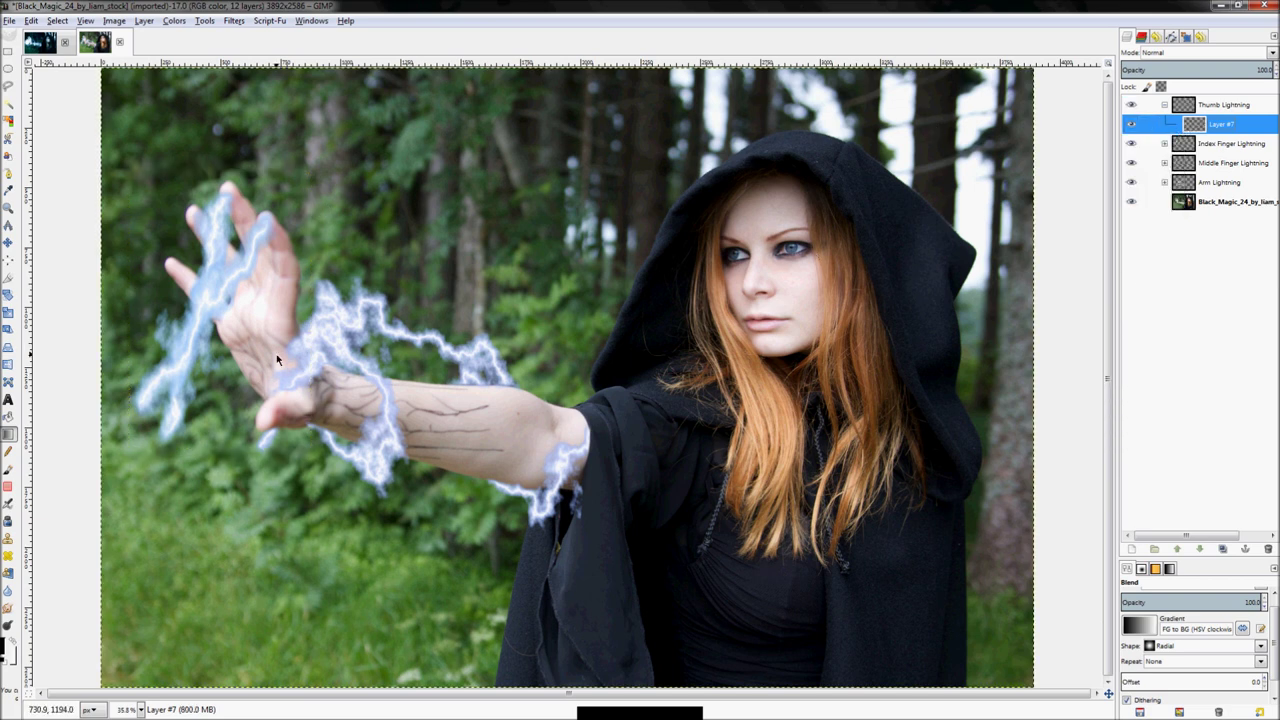
left_click_drag(311, 292, 245, 428)
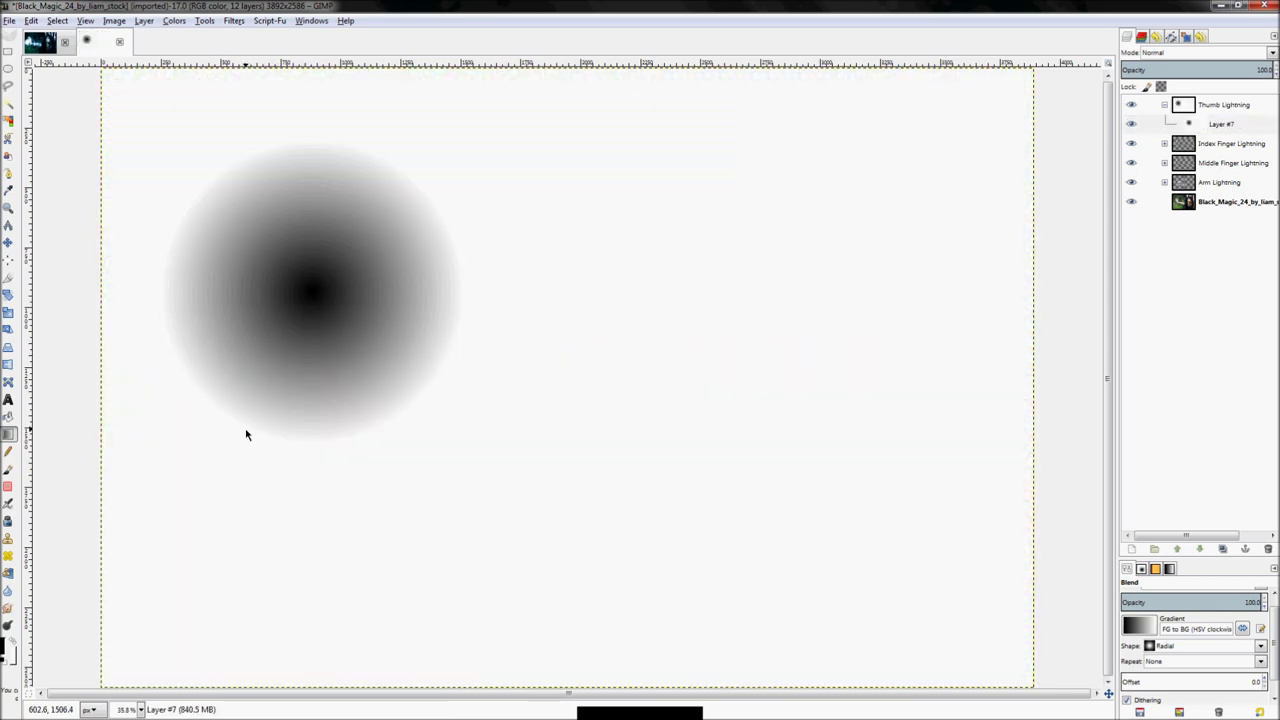
key("ctrl+z")
Draw a radial gradient centered over the lower palm on Layer #7 and repeat Difference Clouds on it
left_click_drag(278, 312, 245, 443)
left_click(222, 21)
left_click(300, 31)
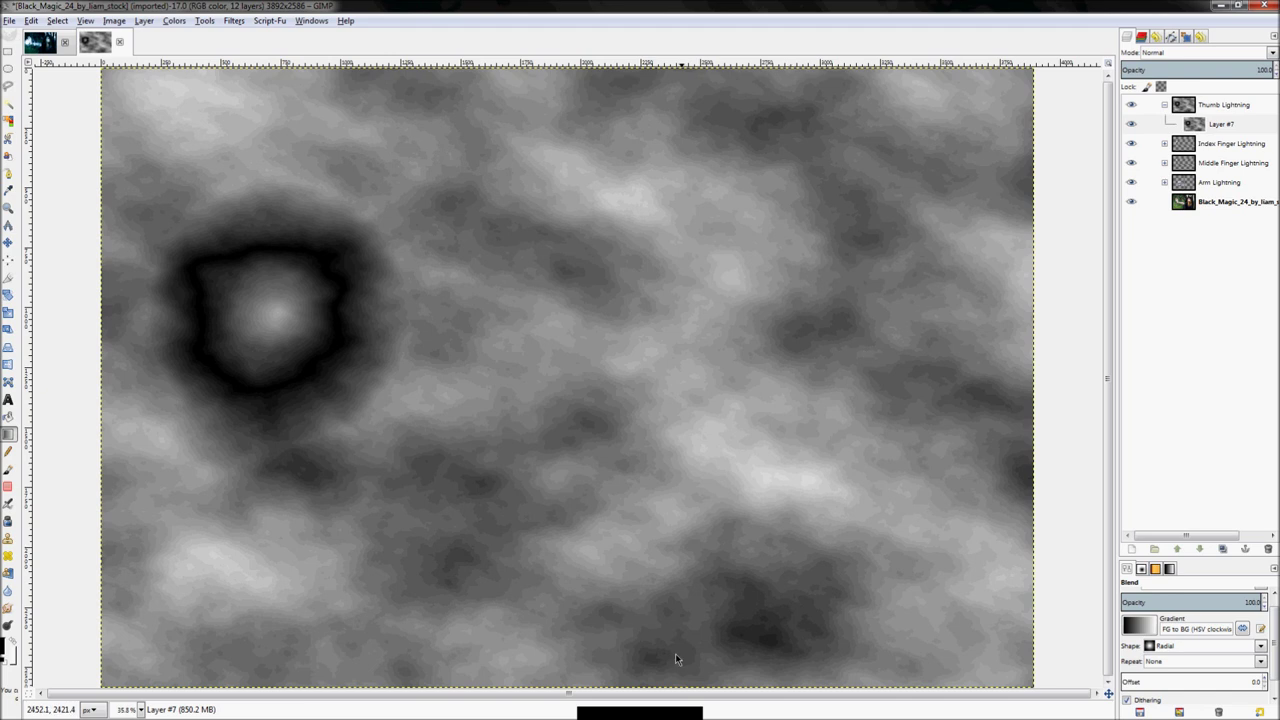
Invert the clouds on Layer #7 and use Levels with a black input level of 165
left_click(174, 21)
left_click(188, 182)
left_click(174, 21)
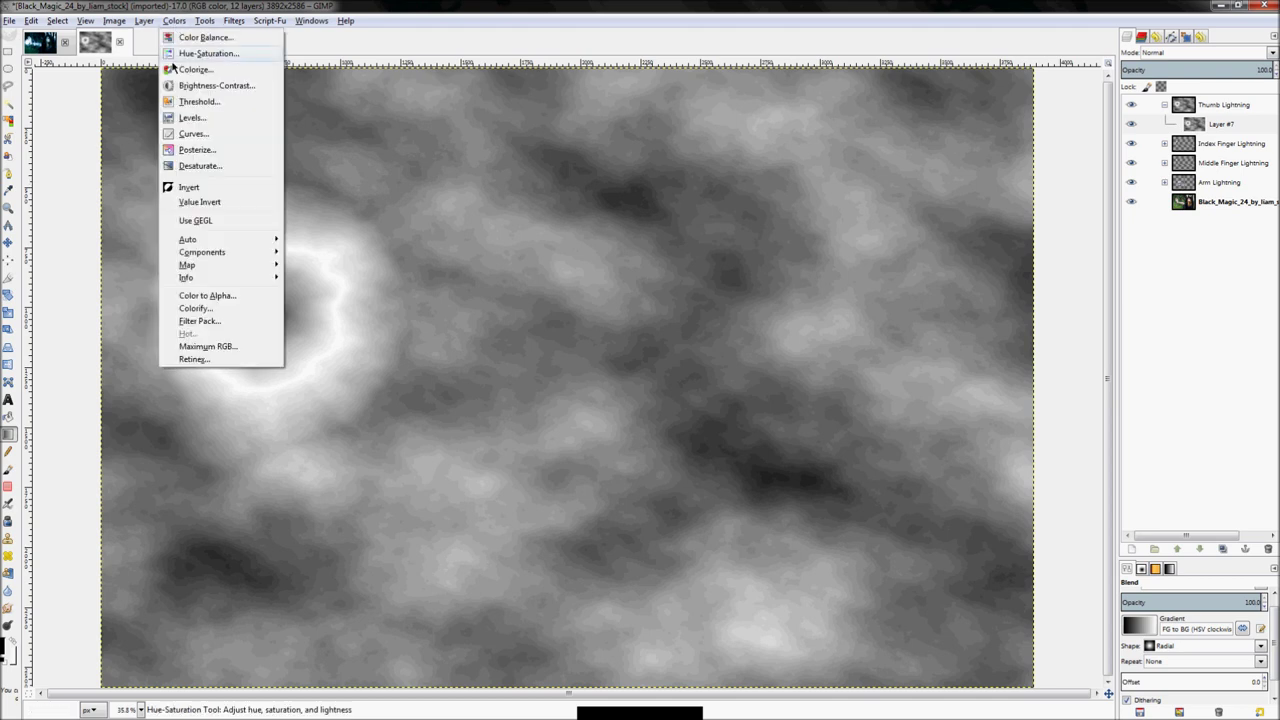
left_click(192, 117)
type("165")
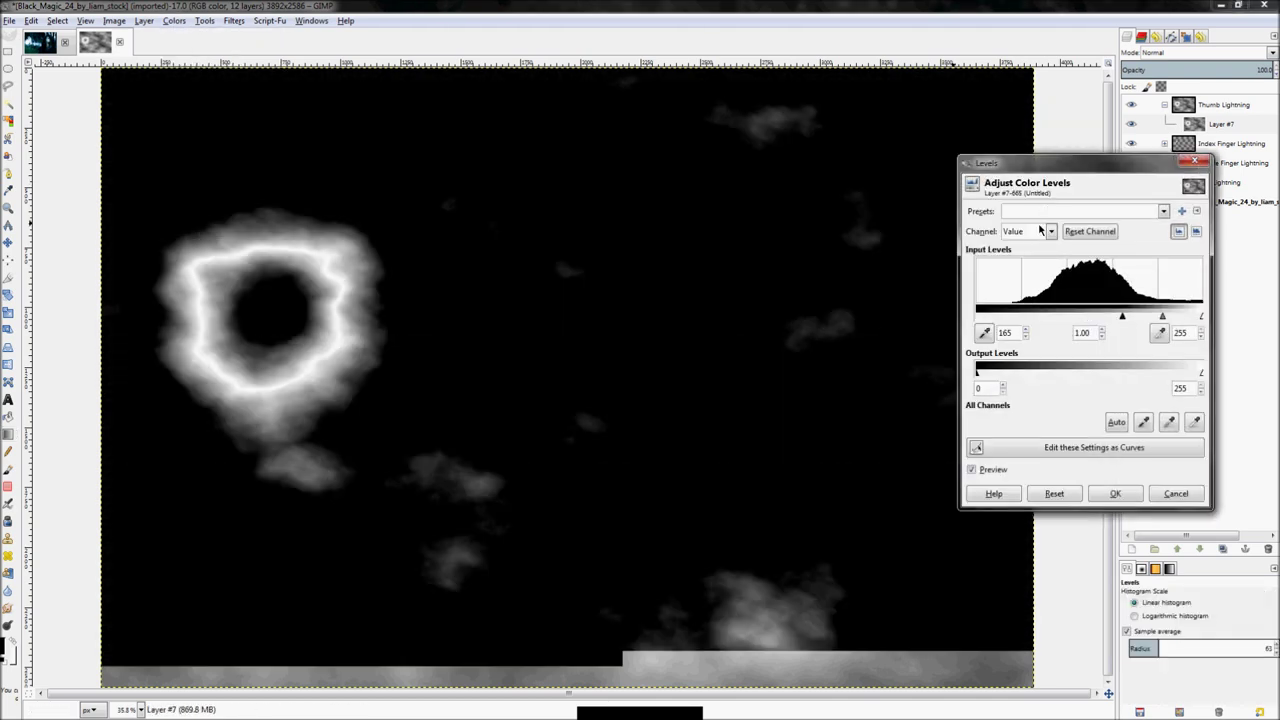
left_click(1117, 494)
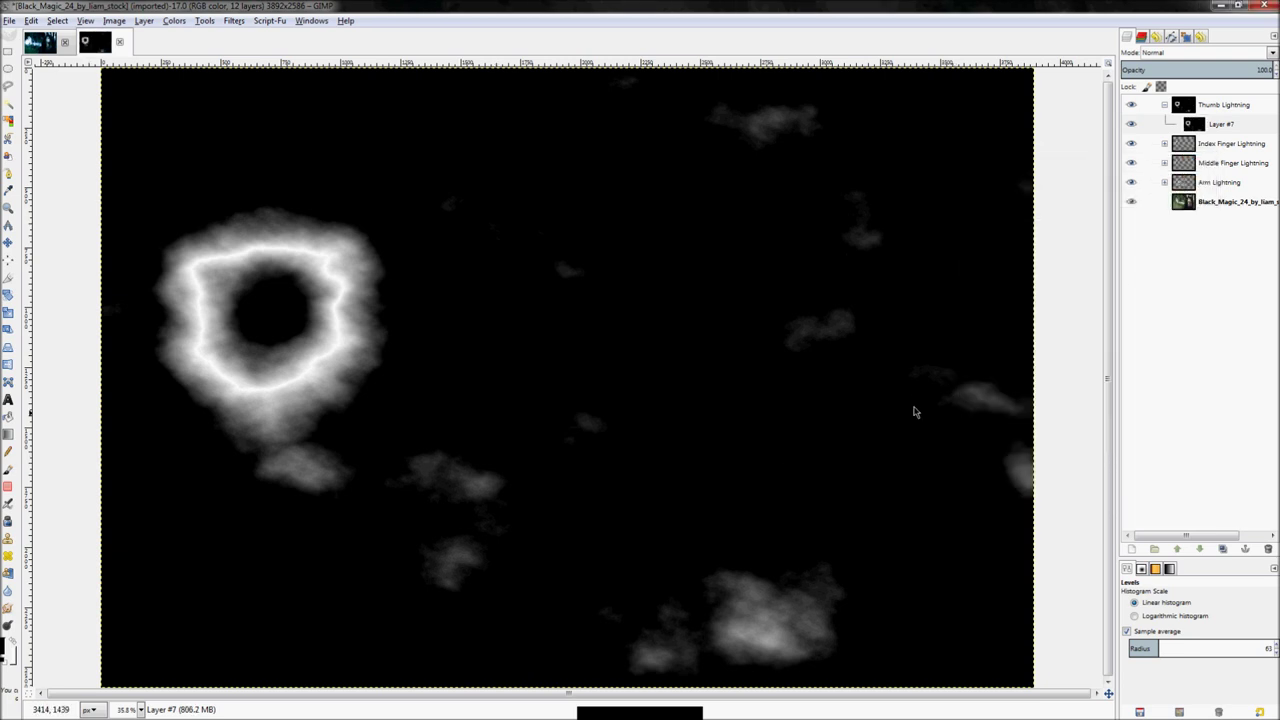
Paint over the gray cloud remnants in the middle and right of Layer #7 in black, enlarging the soft brush to about 768
key("p")
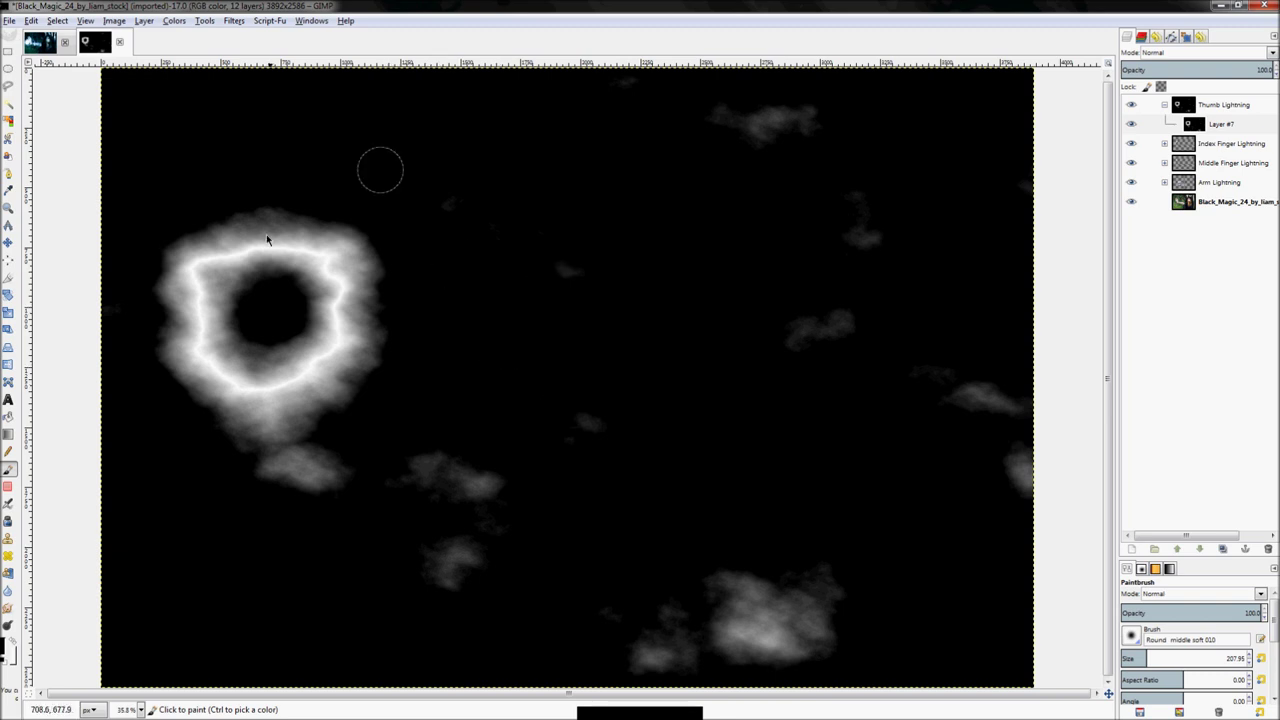
key("bracketright")
key("bracketright")
key("bracketright")
key("bracketright")
key("bracketright")
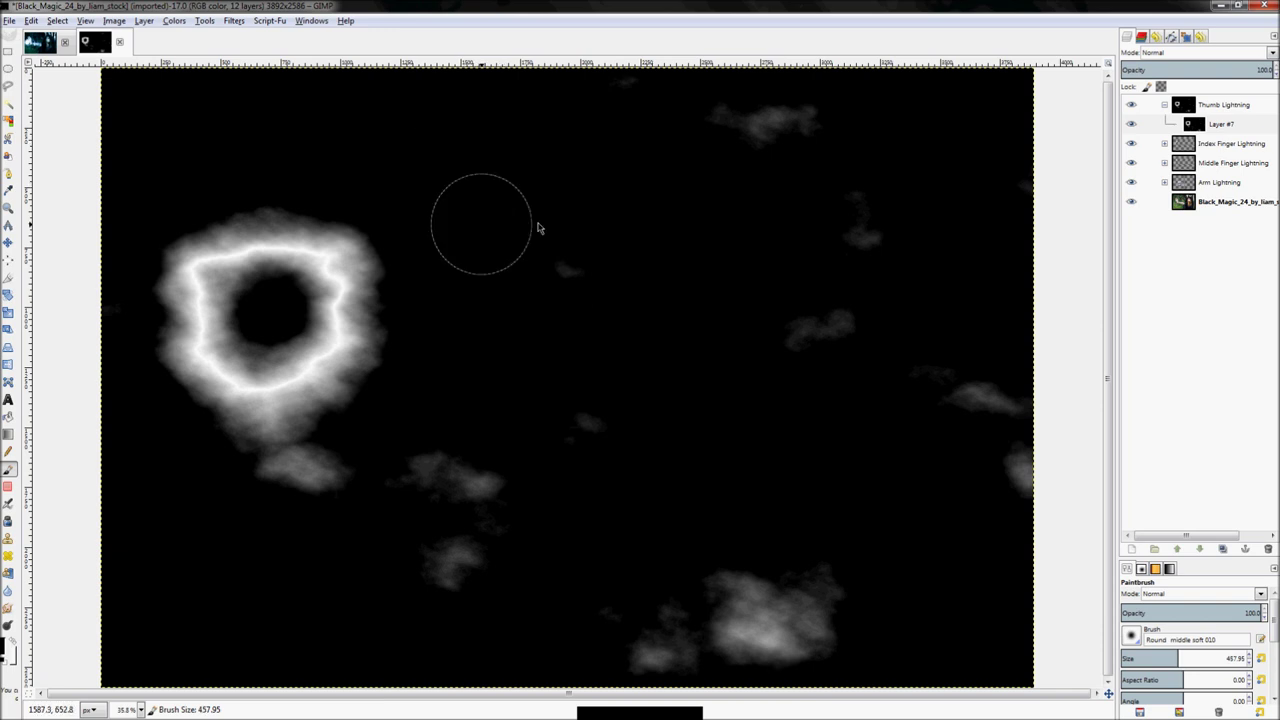
mouse_move(563, 337)
left_mouse_down()
mouse_move(616, 398)
mouse_move(578, 465)
mouse_move(603, 560)
mouse_move(678, 644)
mouse_move(705, 662)
mouse_move(813, 599)
mouse_move(723, 630)
mouse_move(813, 574)
mouse_move(729, 600)
left_mouse_up()
key("bracketright")
key("bracketright")
key("bracketright")
key("bracketright")
key("bracketright")
key("bracketright")
mouse_move(937, 522)
left_mouse_down()
mouse_move(962, 500)
mouse_move(1005, 392)
mouse_move(1020, 462)
mouse_move(882, 352)
mouse_move(806, 314)
mouse_move(727, 314)
mouse_move(877, 188)
left_mouse_up()
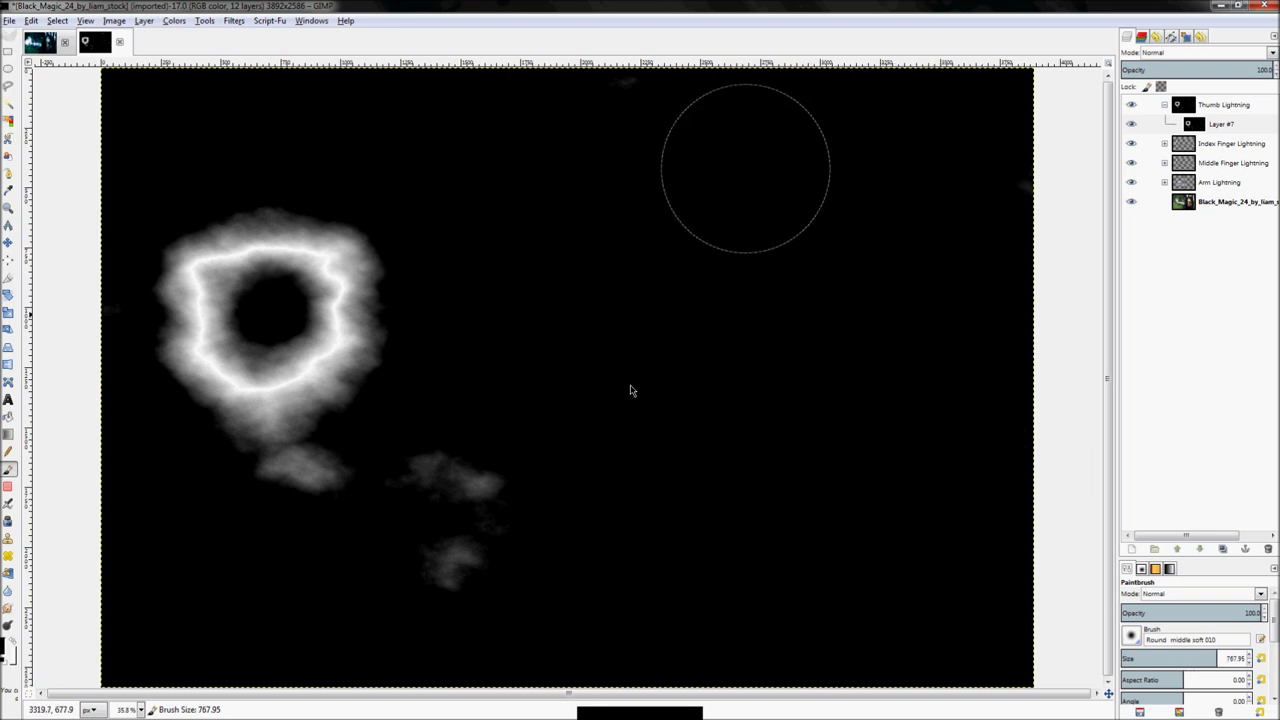
Paint out the remaining gray patches below the white ring in black, reducing the brush to about 248
left_click_drag(457, 560, 451, 591)
key("bracketleft")
key("bracketleft")
mouse_move(443, 480)
left_mouse_down()
mouse_move(393, 497)
mouse_move(504, 489)
mouse_move(305, 534)
mouse_move(371, 480)
mouse_move(313, 500)
left_mouse_up()
key("bracketleft")
key("bracketleft")
key("1")
key("bracketleft")
key("bracketleft")
key("bracketleft")
mouse_move(518, 487)
left_mouse_down()
mouse_move(474, 443)
mouse_move(489, 446)
mouse_move(281, 457)
left_mouse_up()
key("z")
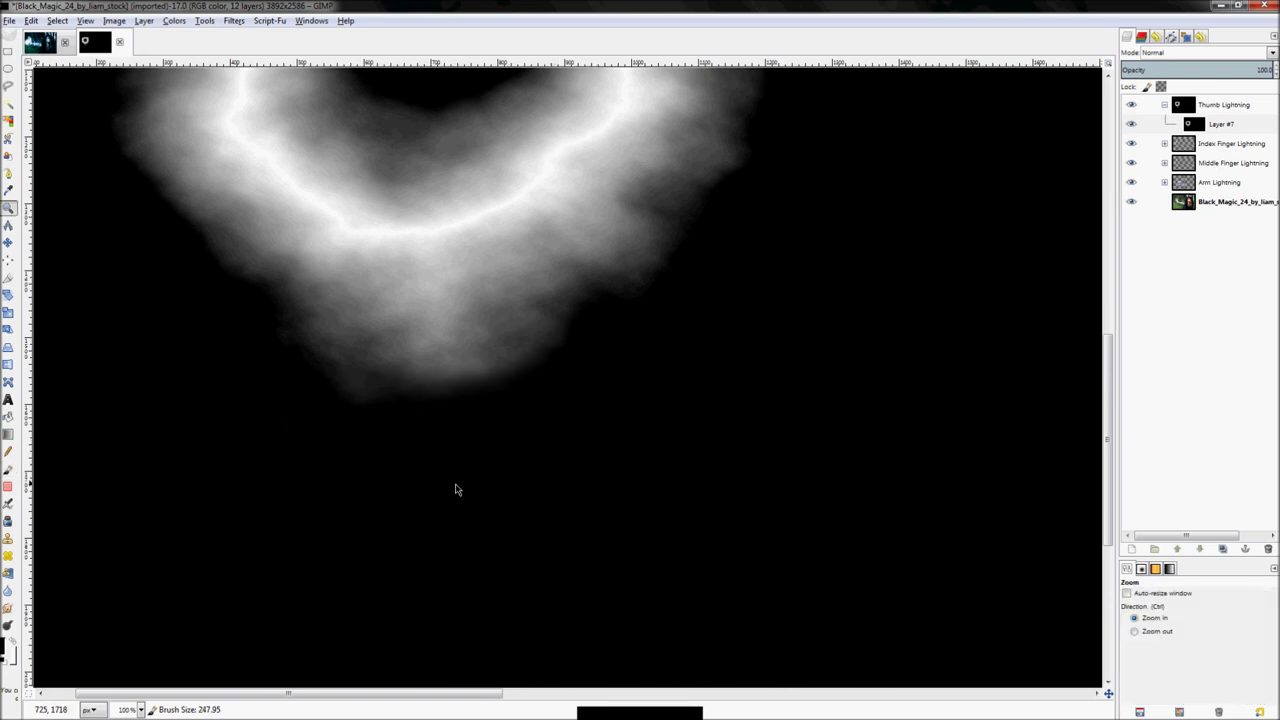
key("ctrl+shift+j")
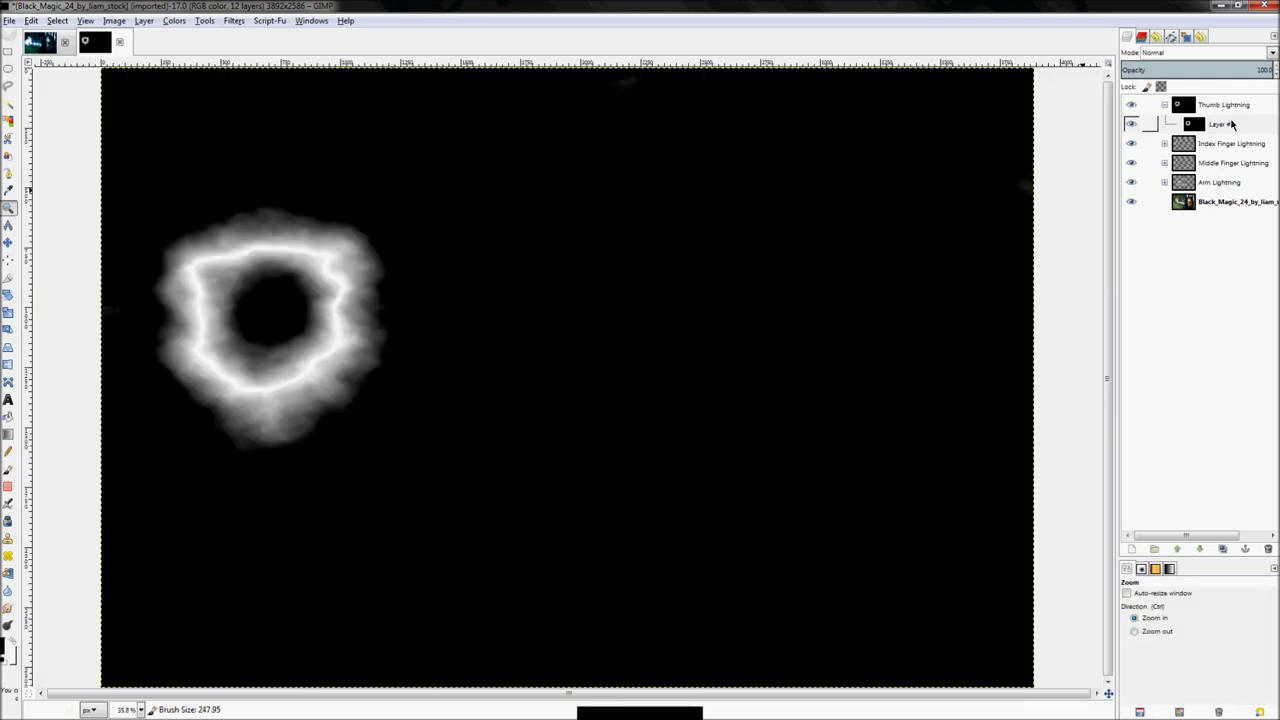
Add a layer mask to Layer #7 initialized from a grayscale copy of the layer
right_click(1225, 123)
left_click(1160, 307)
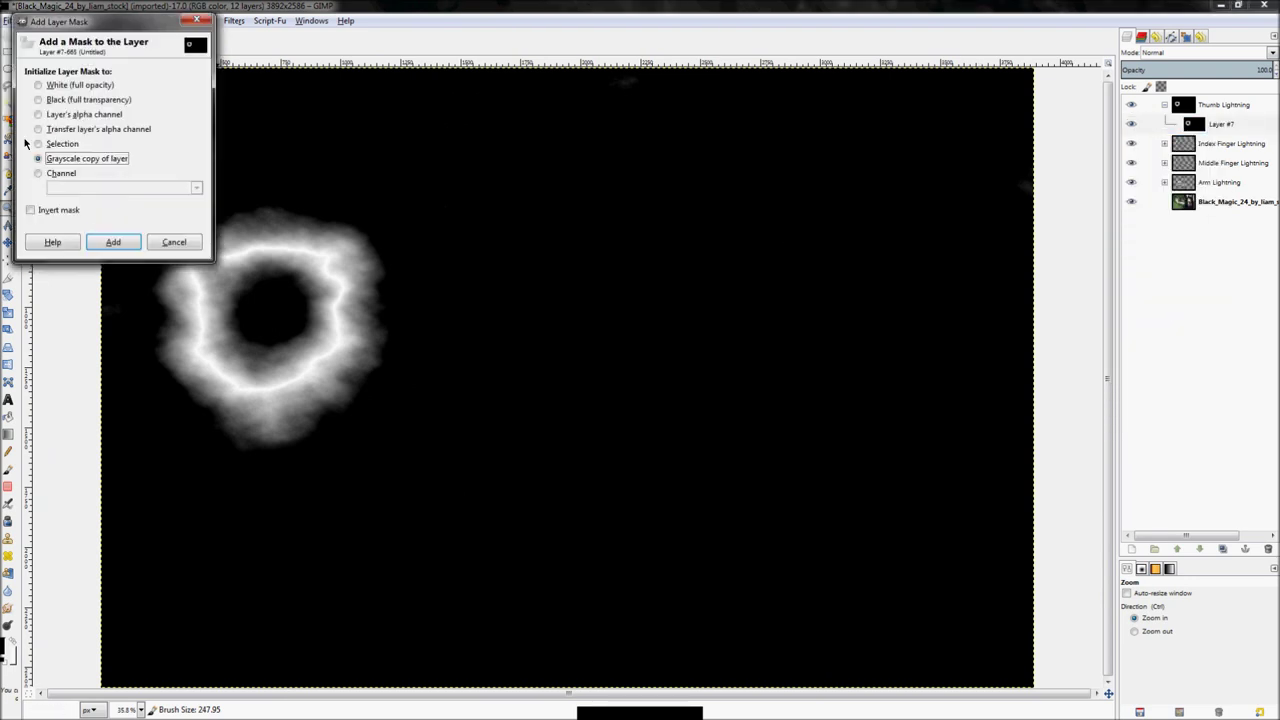
left_click(113, 242)
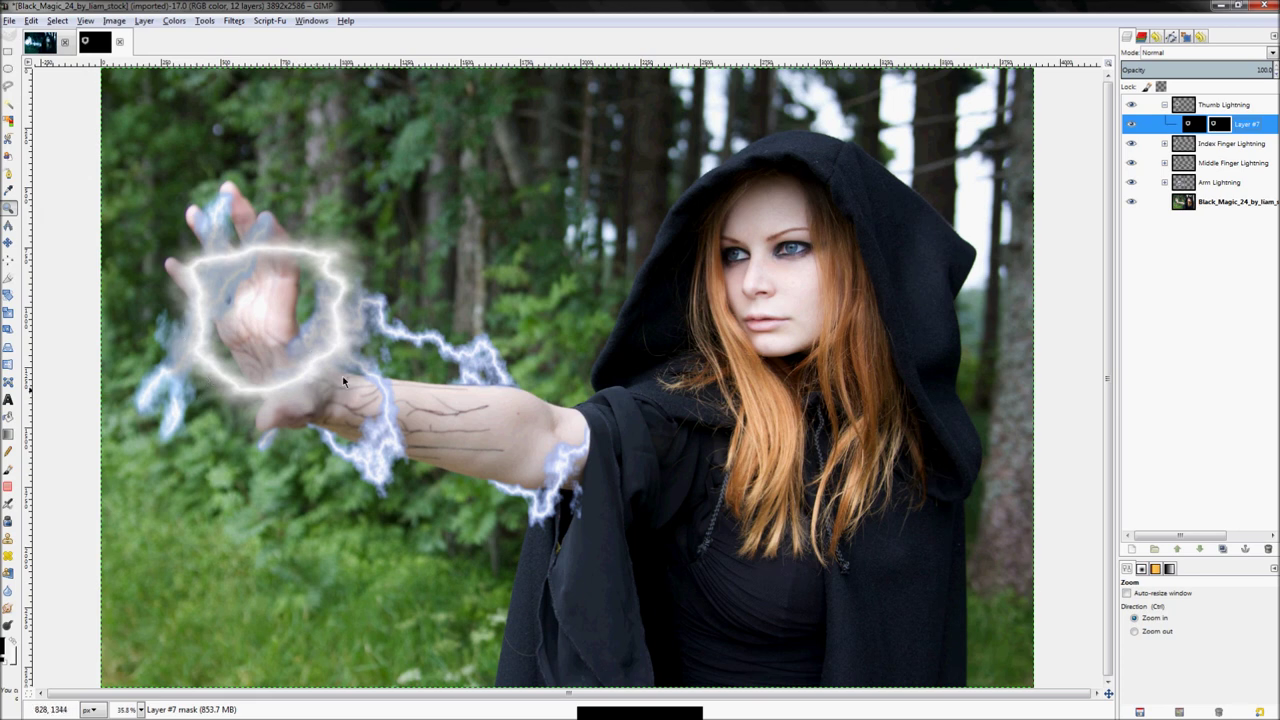
Set a bright blue foreground color and bucket-fill the content of Layer #7 with it, leaving the mask alone
left_click(9, 243)
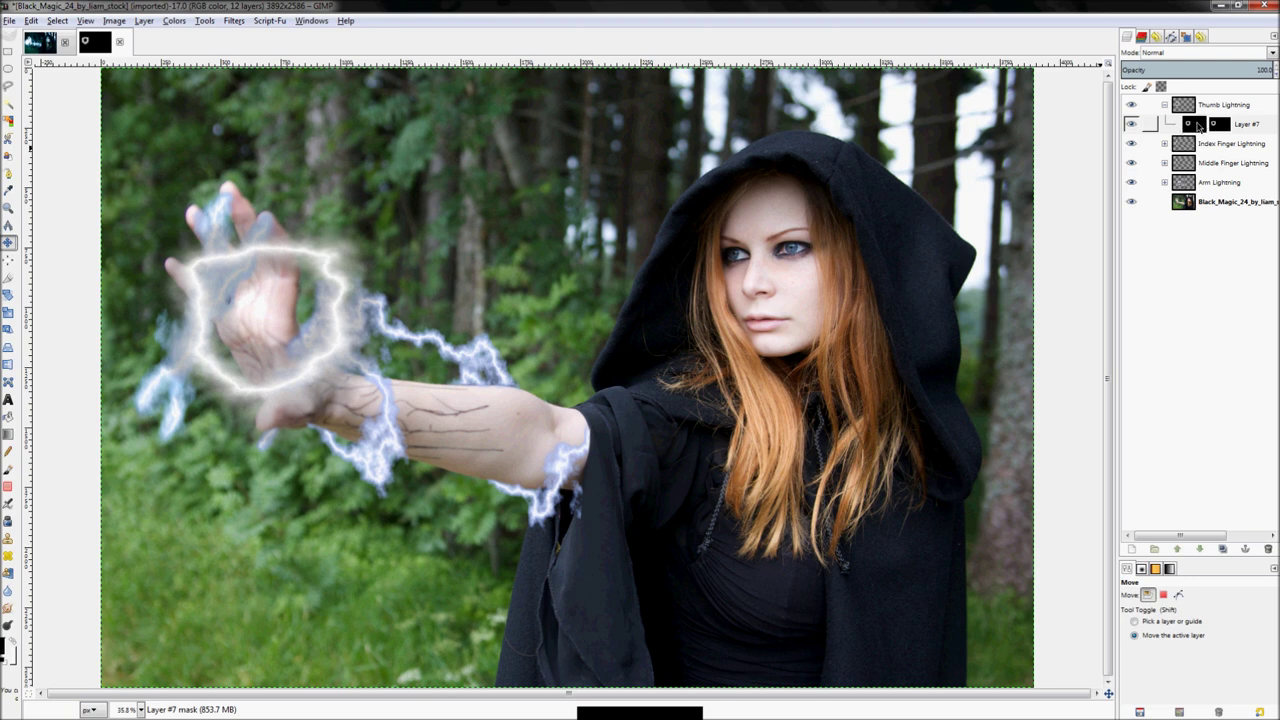
left_click(1197, 124)
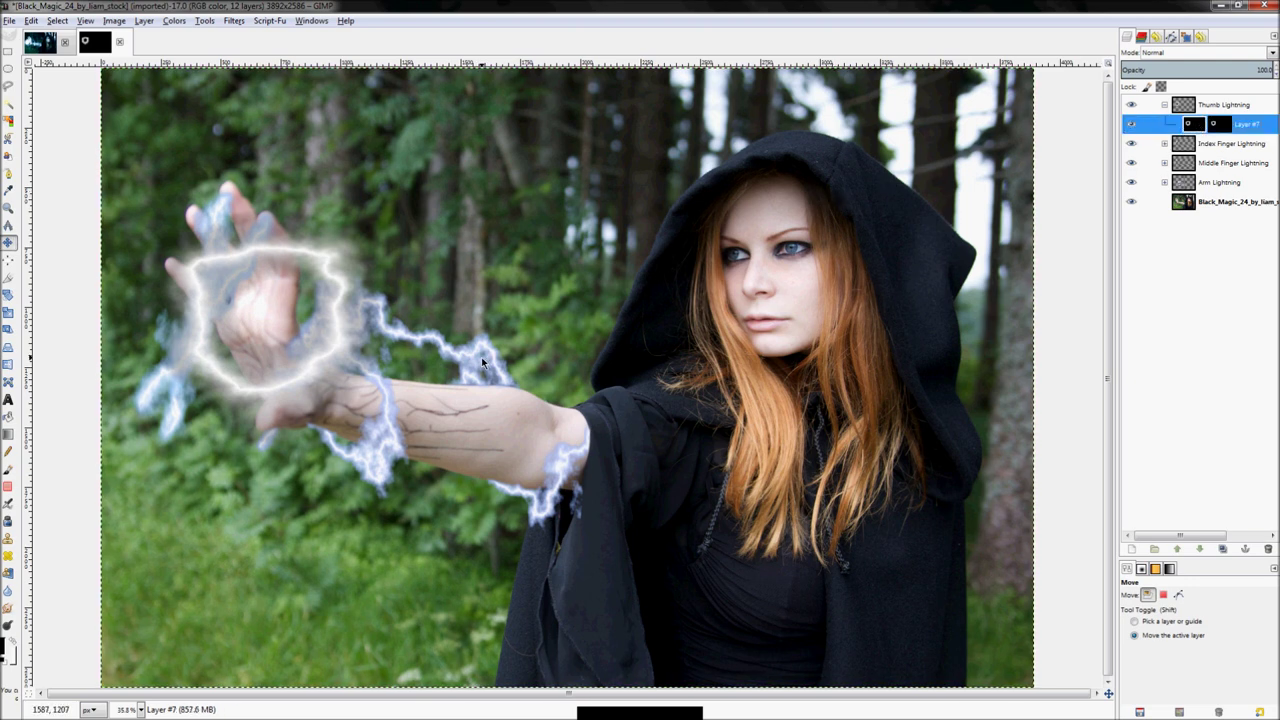
key("shift+b")
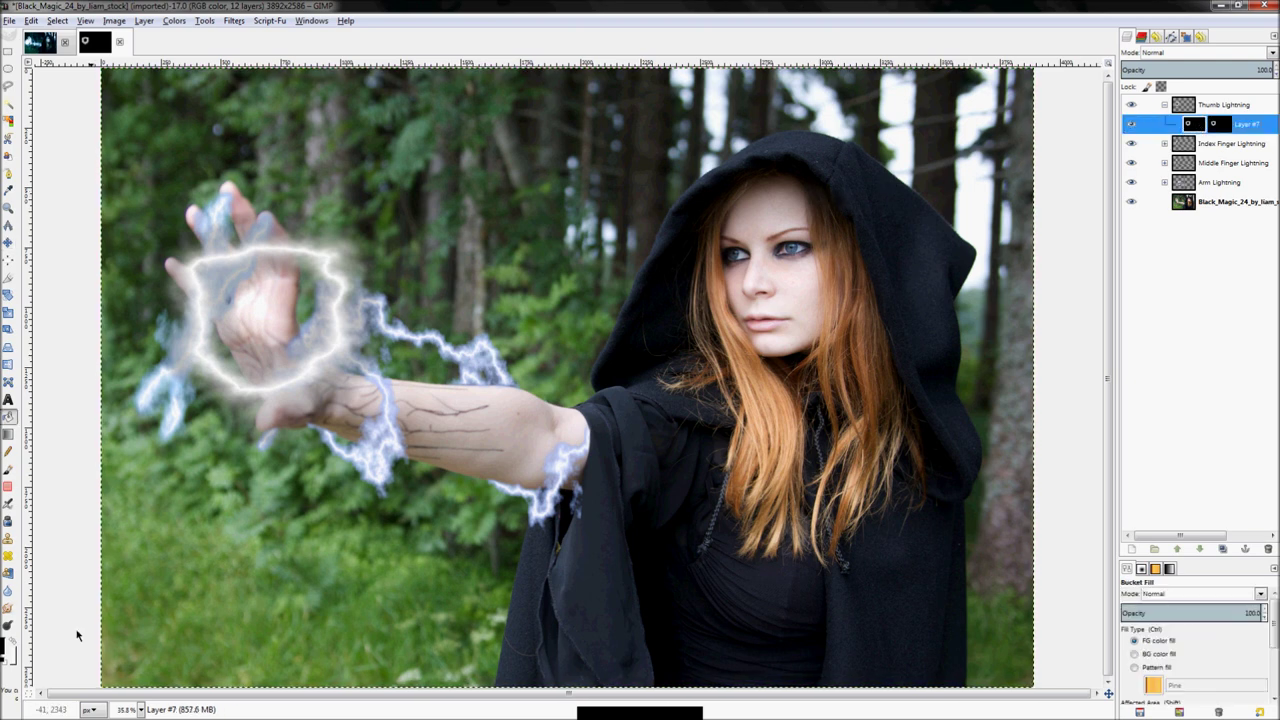
left_click(5, 647)
left_click(386, 336)
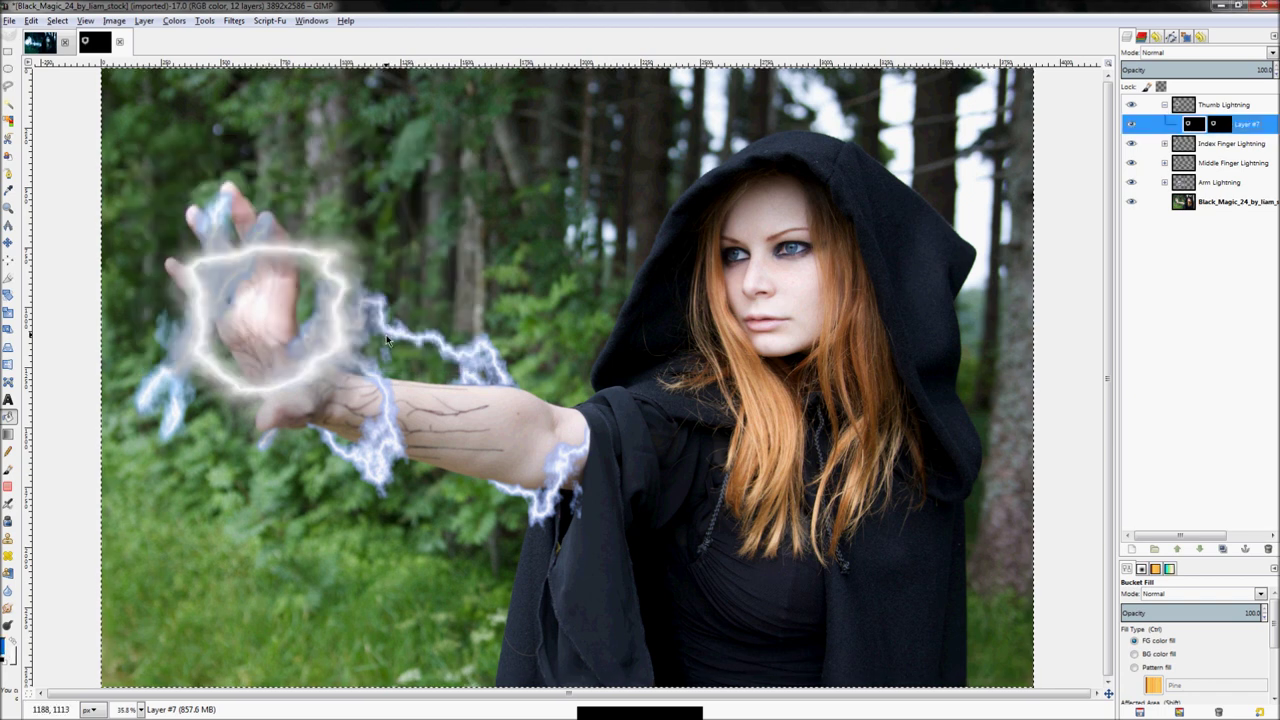
left_click(566, 375)
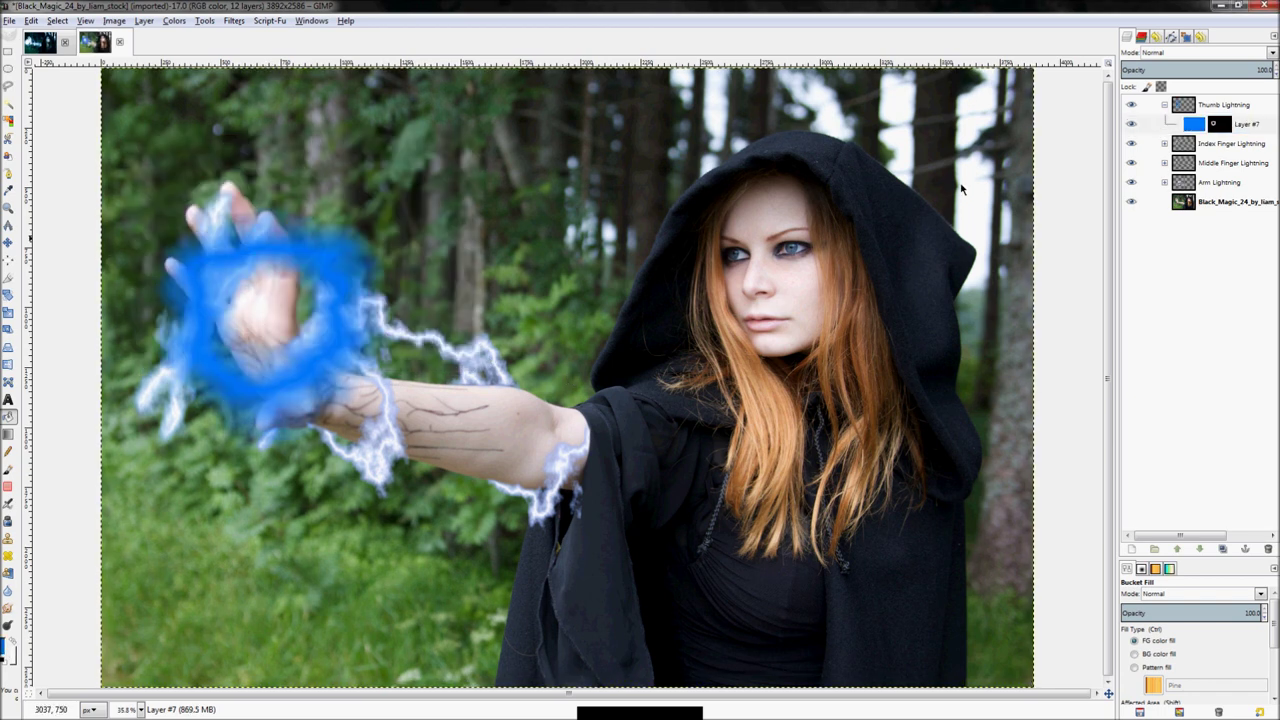
Move the Thumb Lightning group down and left so the blue ring runs across the palm and past the thumb
left_click(1201, 127)
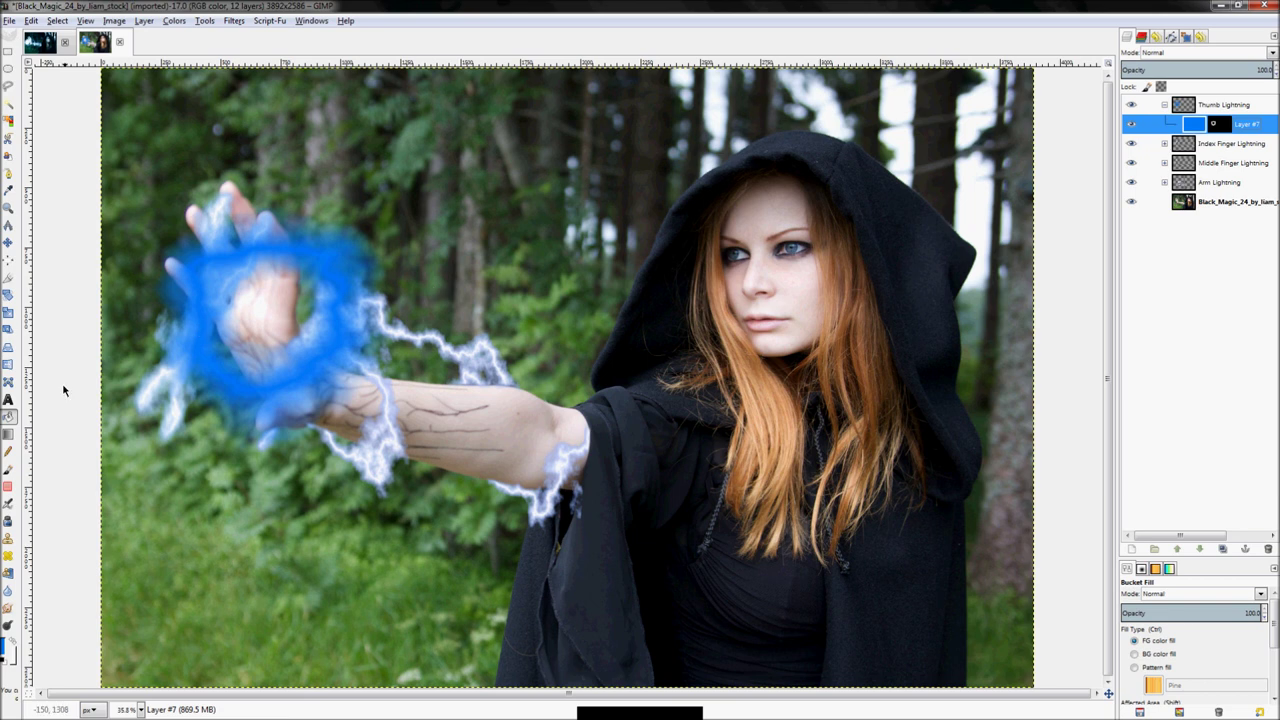
key("Page_Up")
left_click(8, 242)
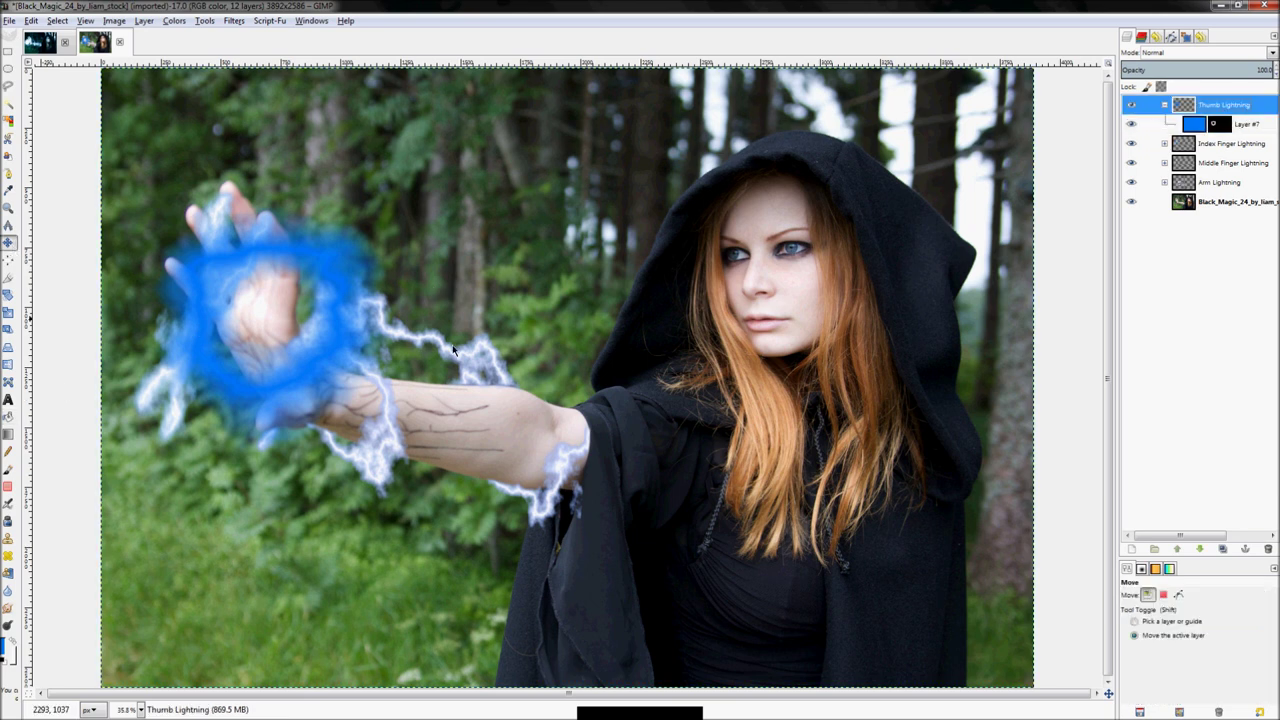
left_click_drag(299, 350, 287, 394)
left_click(299, 375)
left_click(299, 375)
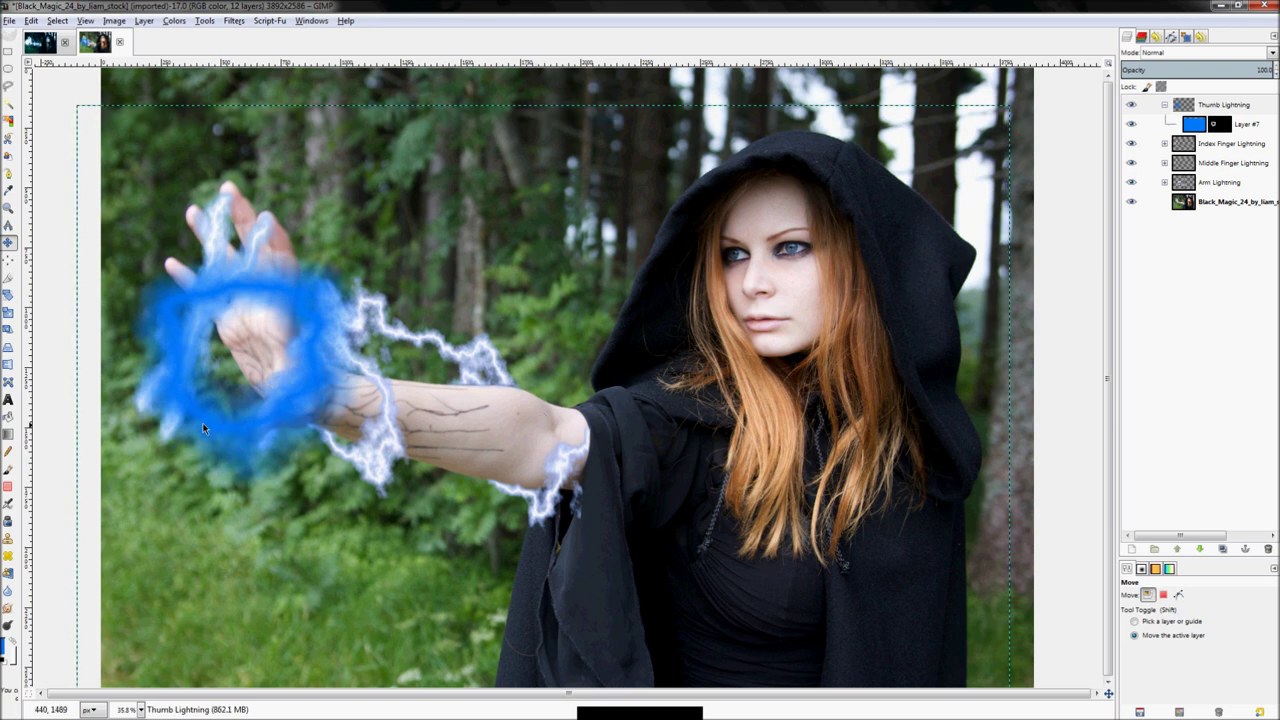
left_click_drag(197, 412, 200, 431)
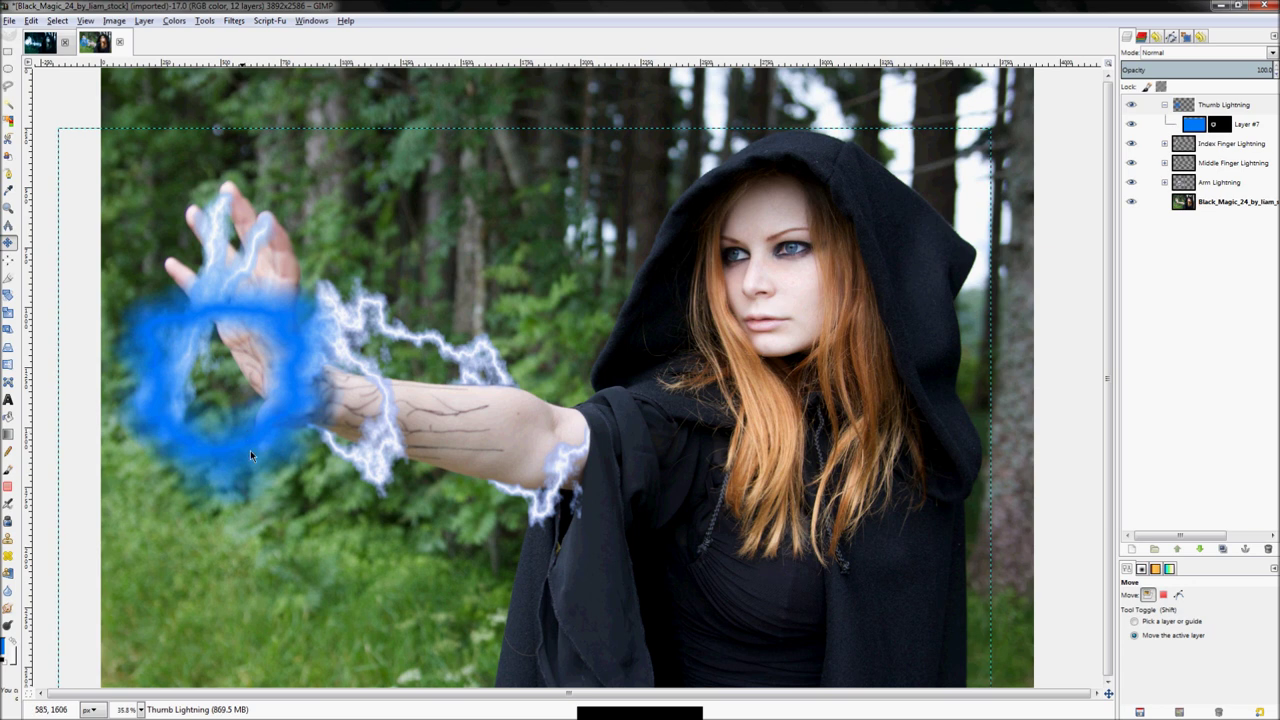
left_click_drag(196, 450, 233, 430)
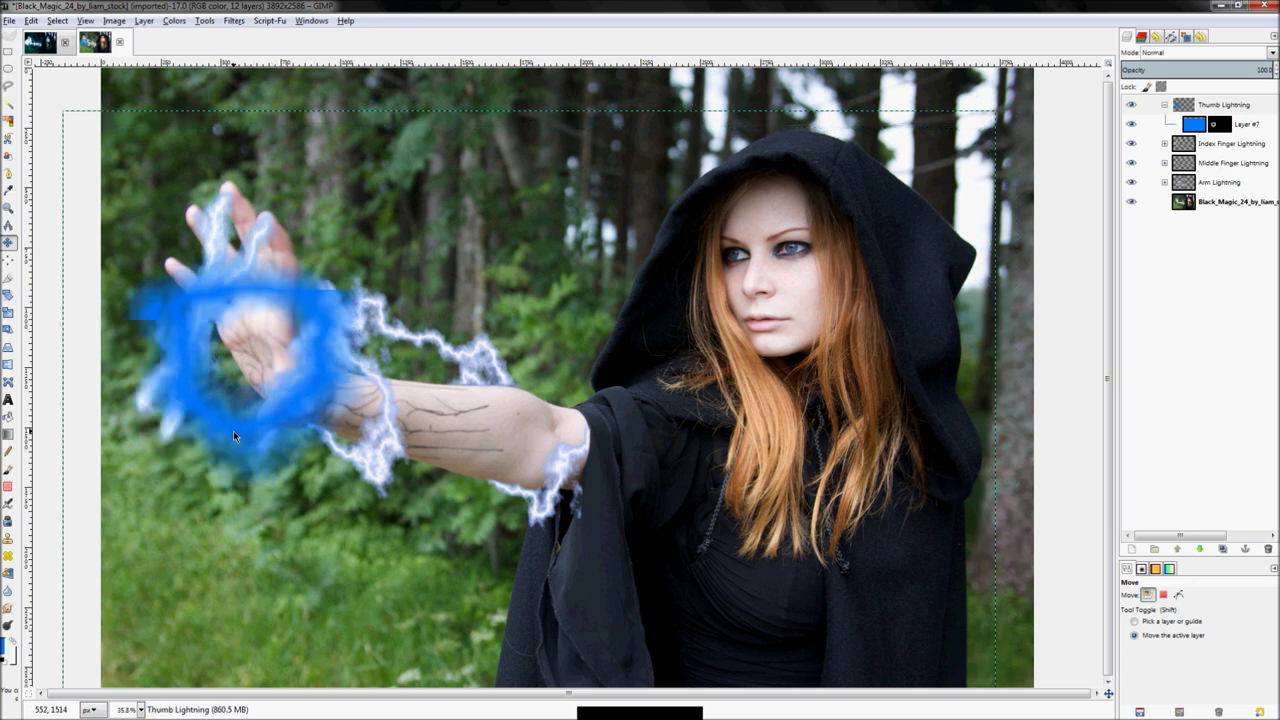
Select Layer #7's mask and try painting over the ring's upper arc with a brush size of about 358
left_click(1217, 124)
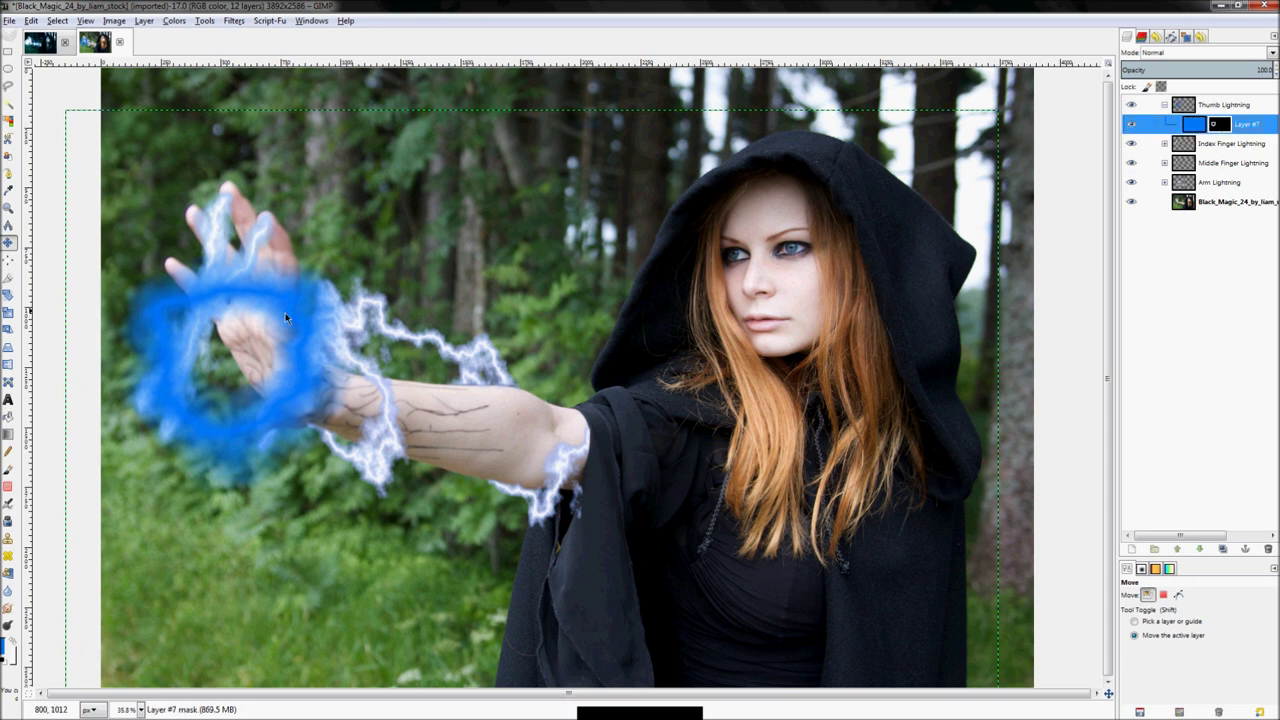
scroll(155, 366, "up", 2)
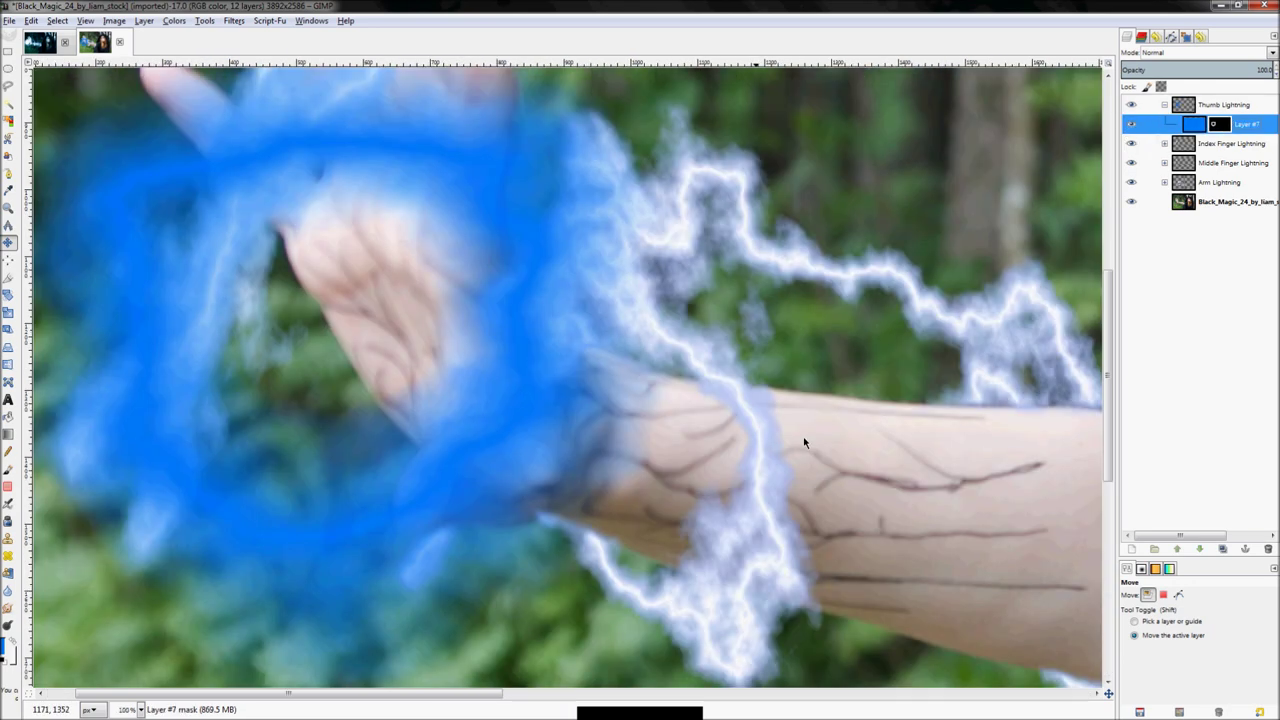
key("p")
key("bracketright")
key("bracketright")
key("bracketright")
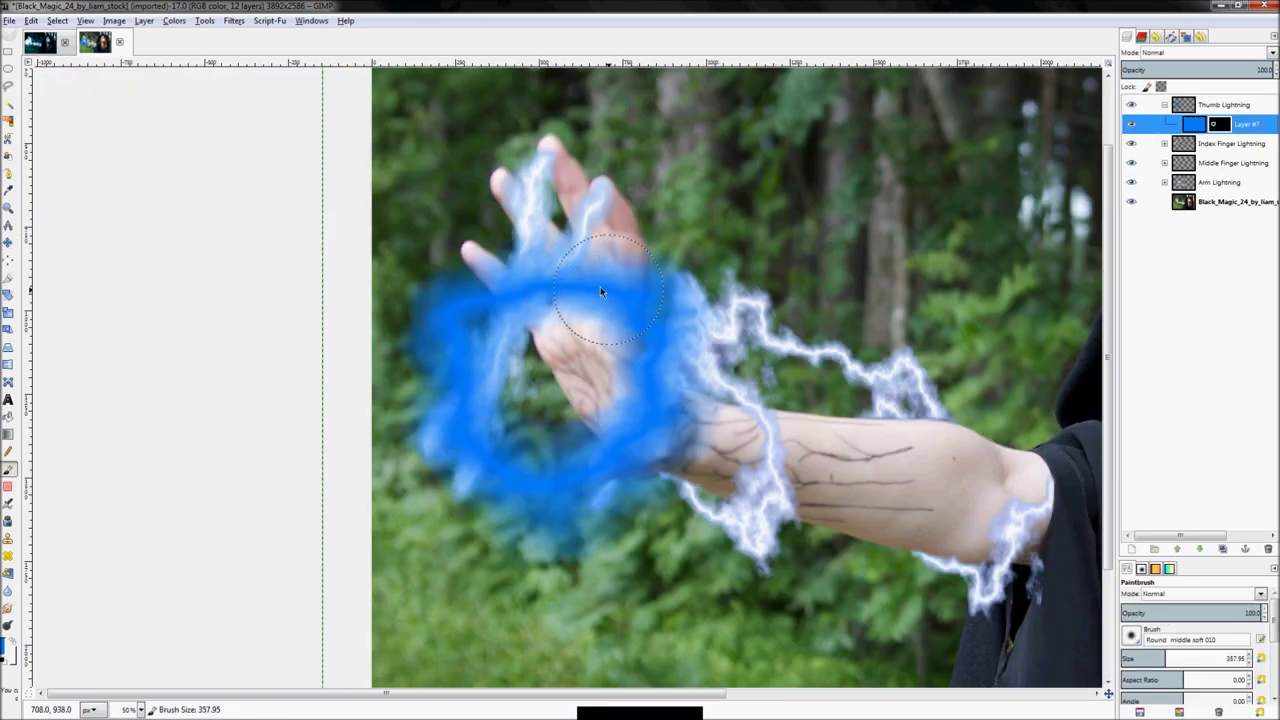
mouse_move(632, 284)
left_mouse_down()
mouse_move(614, 331)
mouse_move(639, 368)
mouse_move(685, 377)
mouse_move(593, 298)
left_mouse_up()
key("ctrl+z")
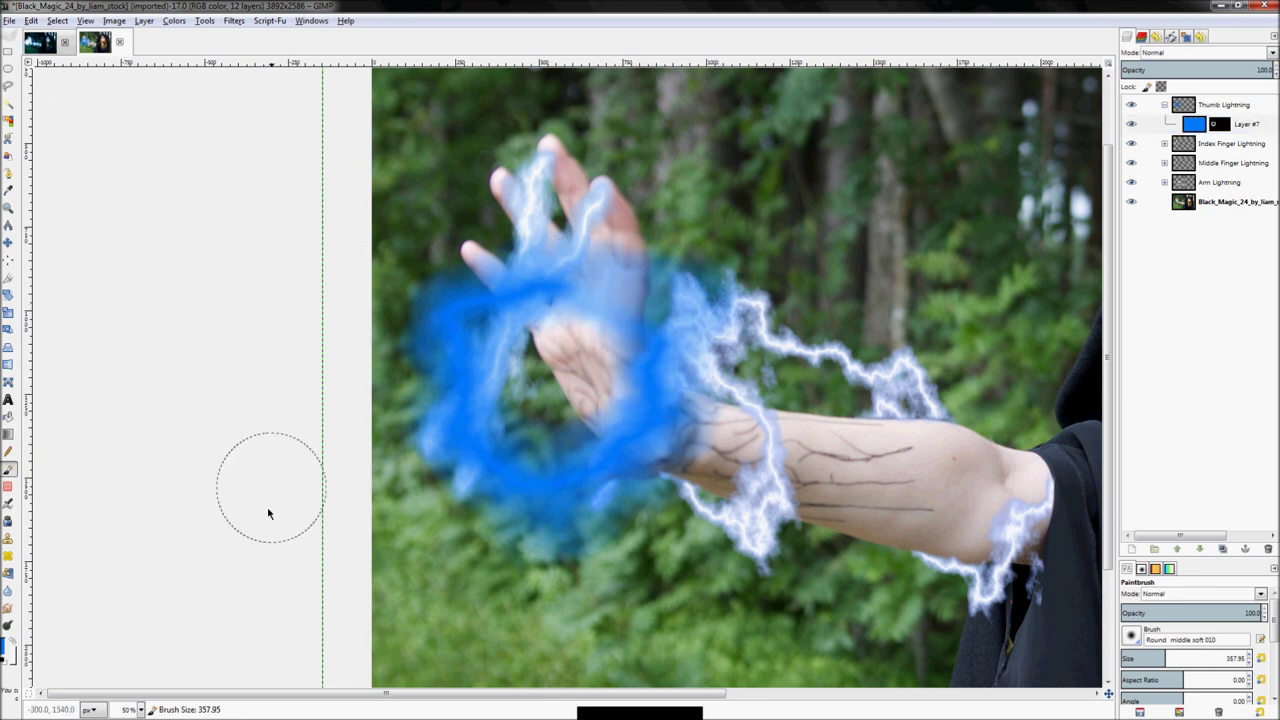
Display Layer #7's mask, paint out the upper part of the ring in black, and return to the normal view
right_click(1215, 123)
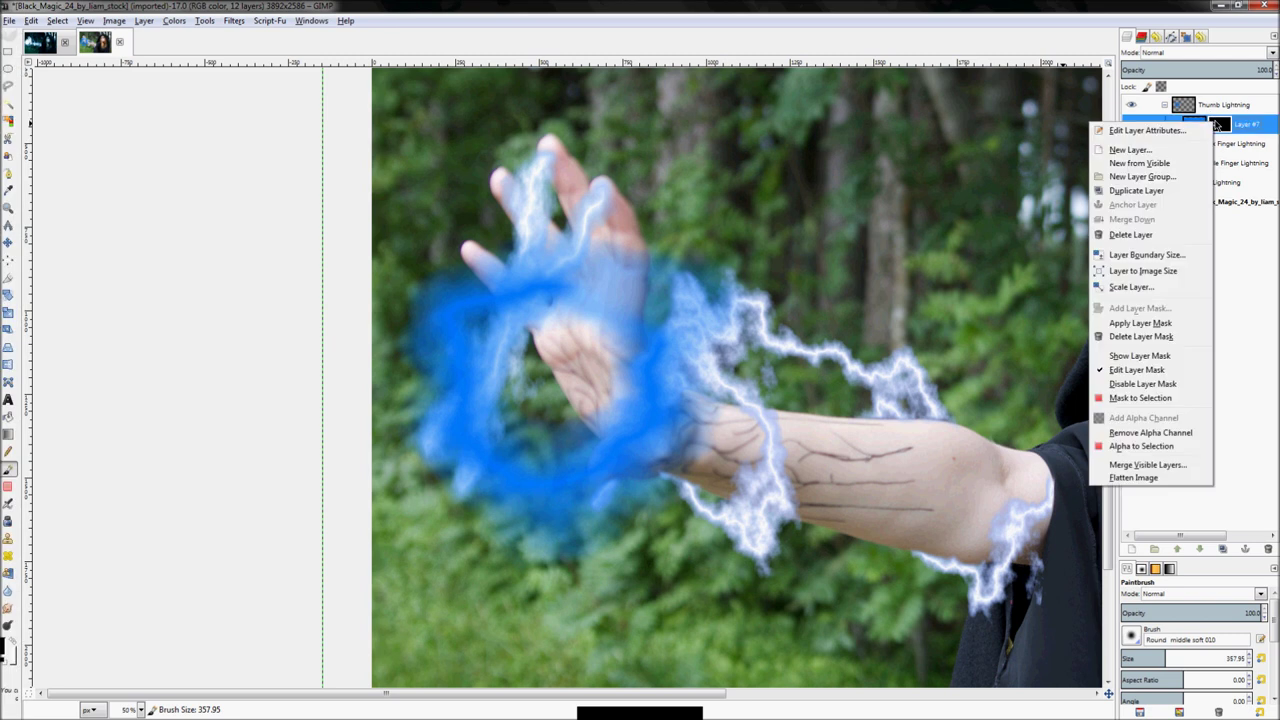
left_click(1138, 356)
mouse_move(822, 349)
left_mouse_down()
mouse_move(726, 280)
mouse_move(534, 249)
mouse_move(409, 246)
left_mouse_up()
left_click_drag(542, 299, 580, 305)
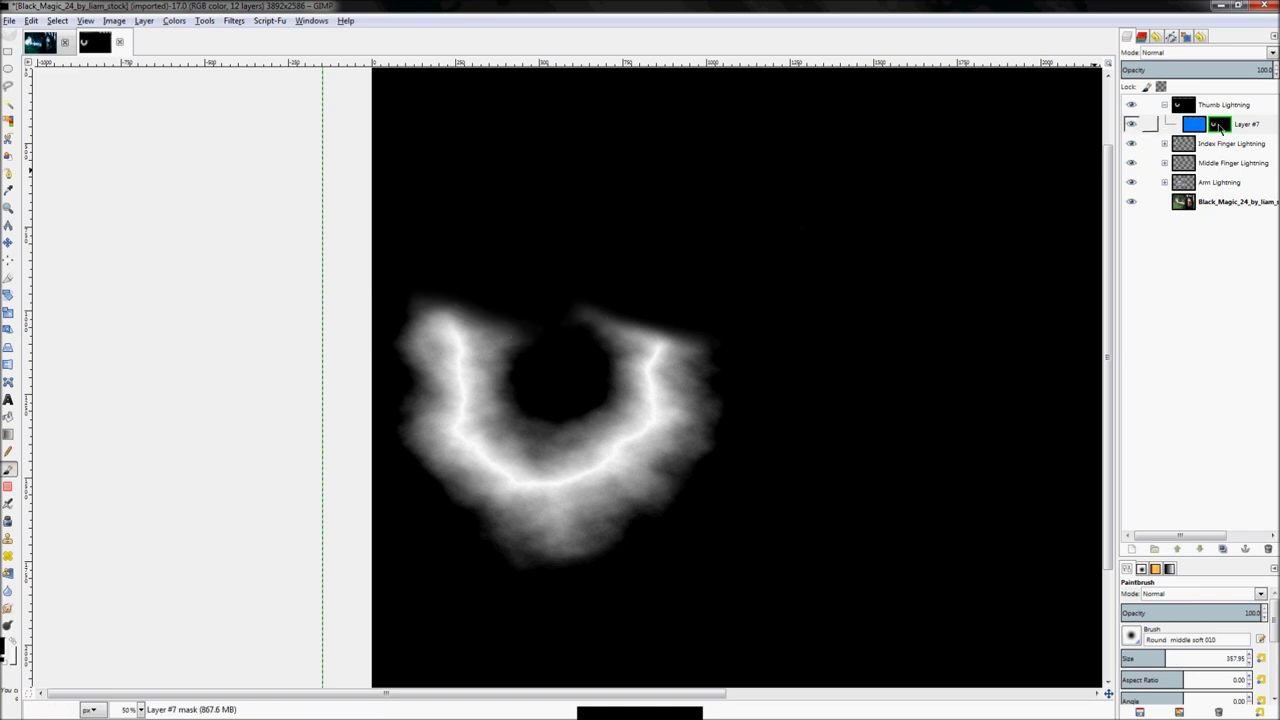
right_click(1215, 123)
left_click(1140, 362)
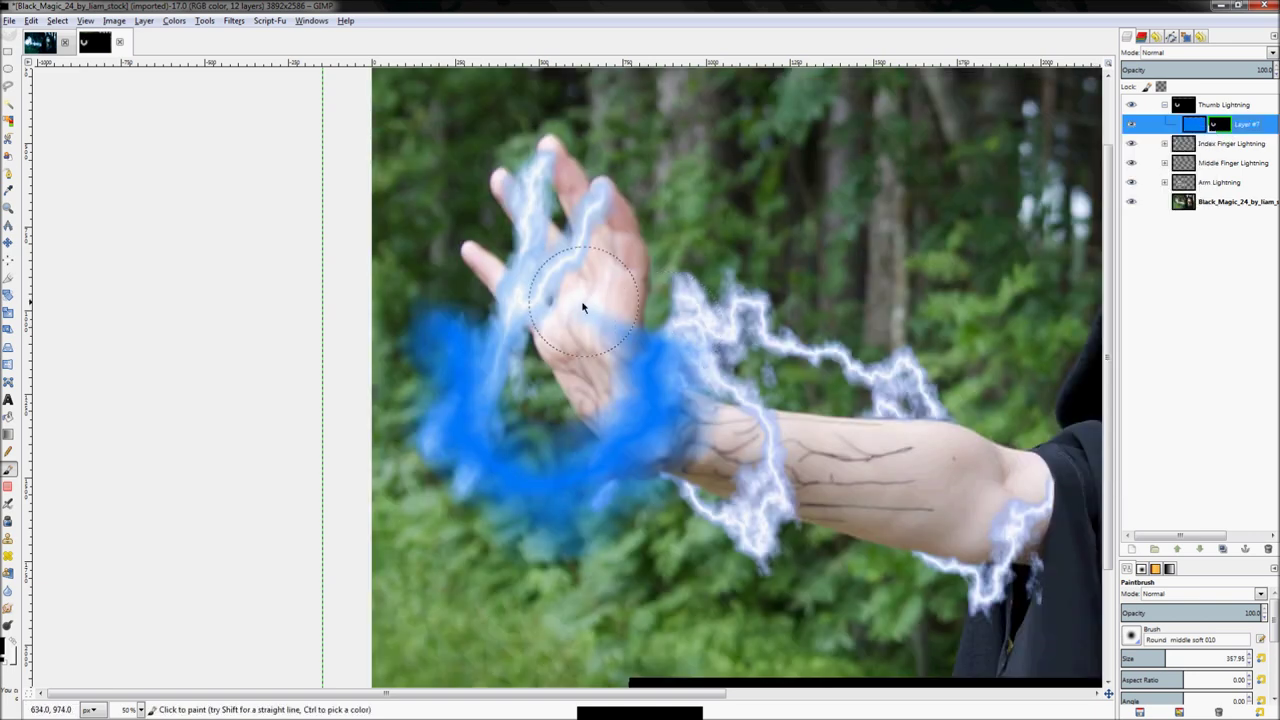
Paint out the ring's remaining sides on the mask beside the thumb and at the wrist, reducing the brush to about 198
left_click(660, 365)
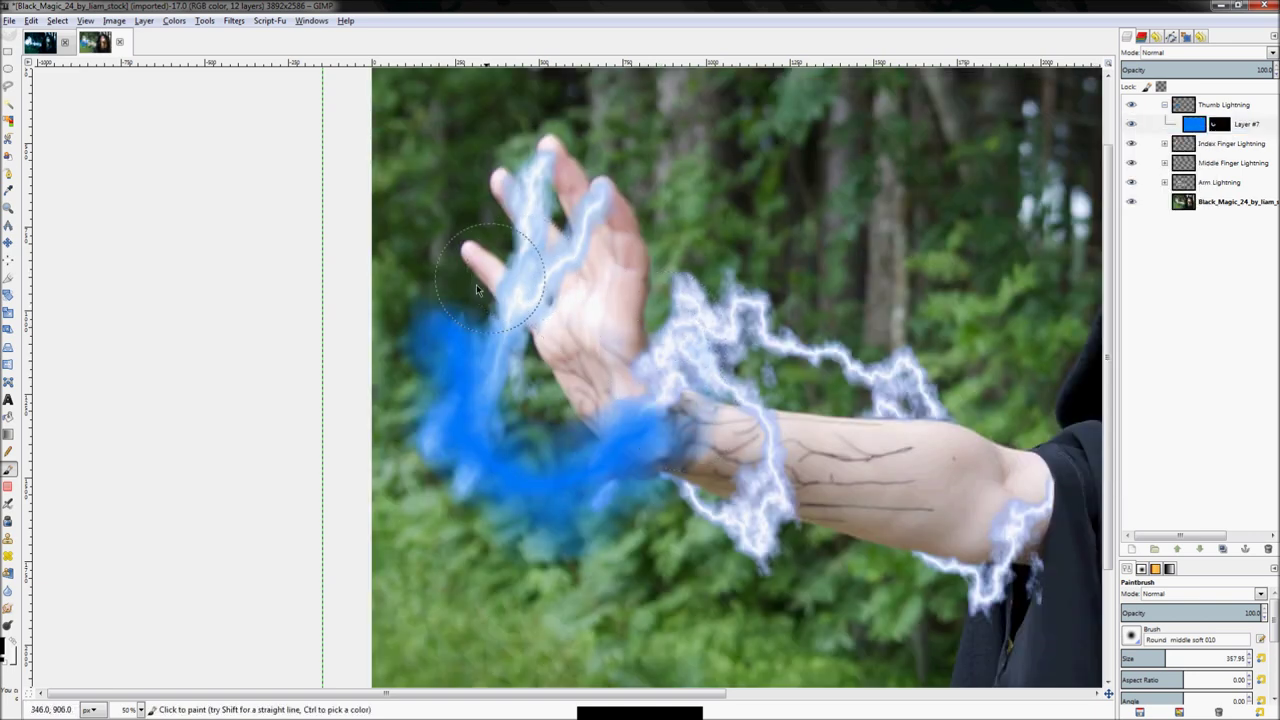
mouse_move(450, 356)
left_mouse_down()
mouse_move(426, 362)
mouse_move(462, 351)
left_mouse_up()
scroll(674, 354, "up", 3)
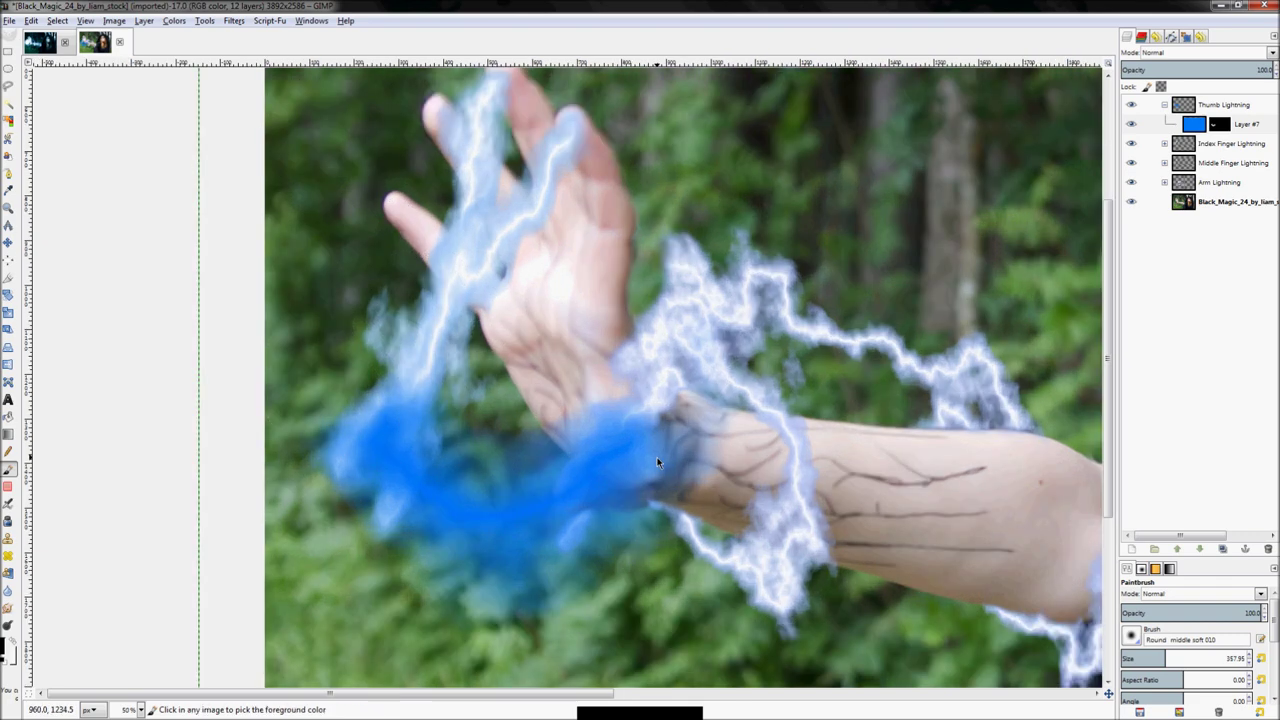
key("bracketleft")
mouse_move(643, 428)
left_mouse_down()
mouse_move(623, 390)
mouse_move(689, 444)
mouse_move(675, 501)
left_mouse_up()
mouse_move(660, 426)
left_mouse_down()
mouse_move(534, 380)
mouse_move(737, 403)
mouse_move(689, 349)
left_mouse_up()
key("z")
left_click(694, 342, "ctrl")
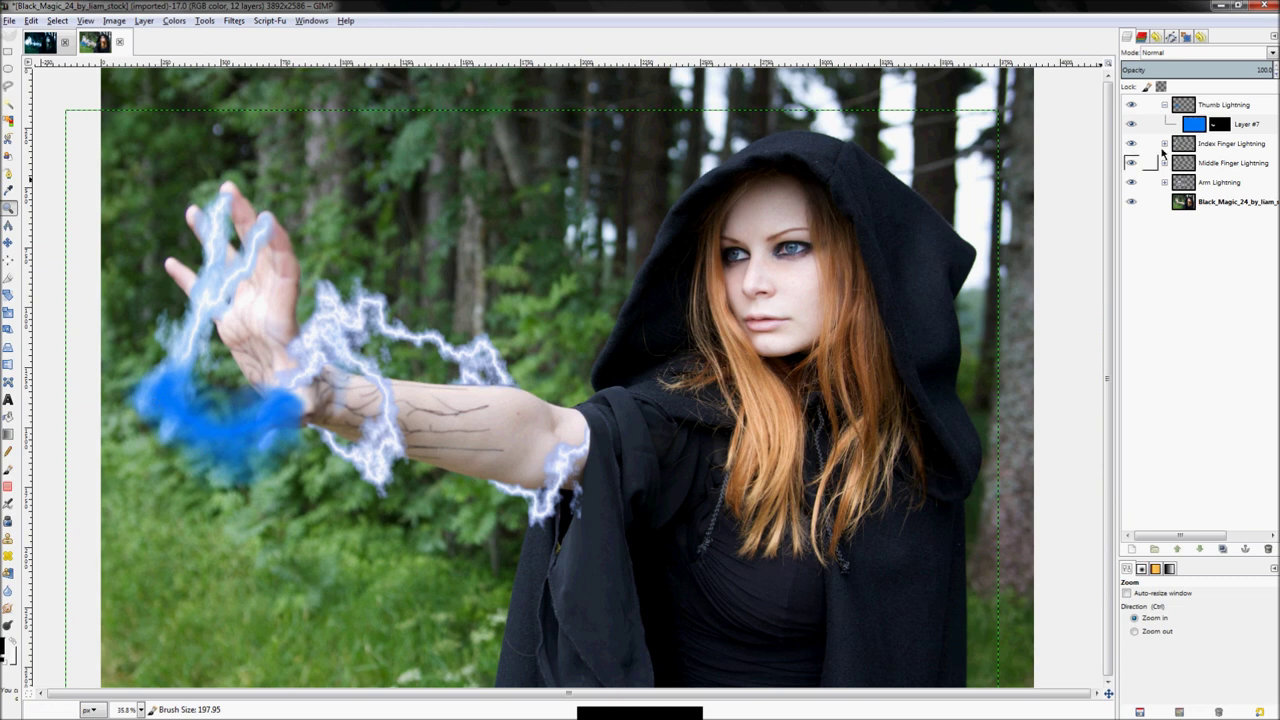
Duplicate Layer #7 and bucket-fill the copy's content with white
right_click(1122, 124)
left_click(1174, 193)
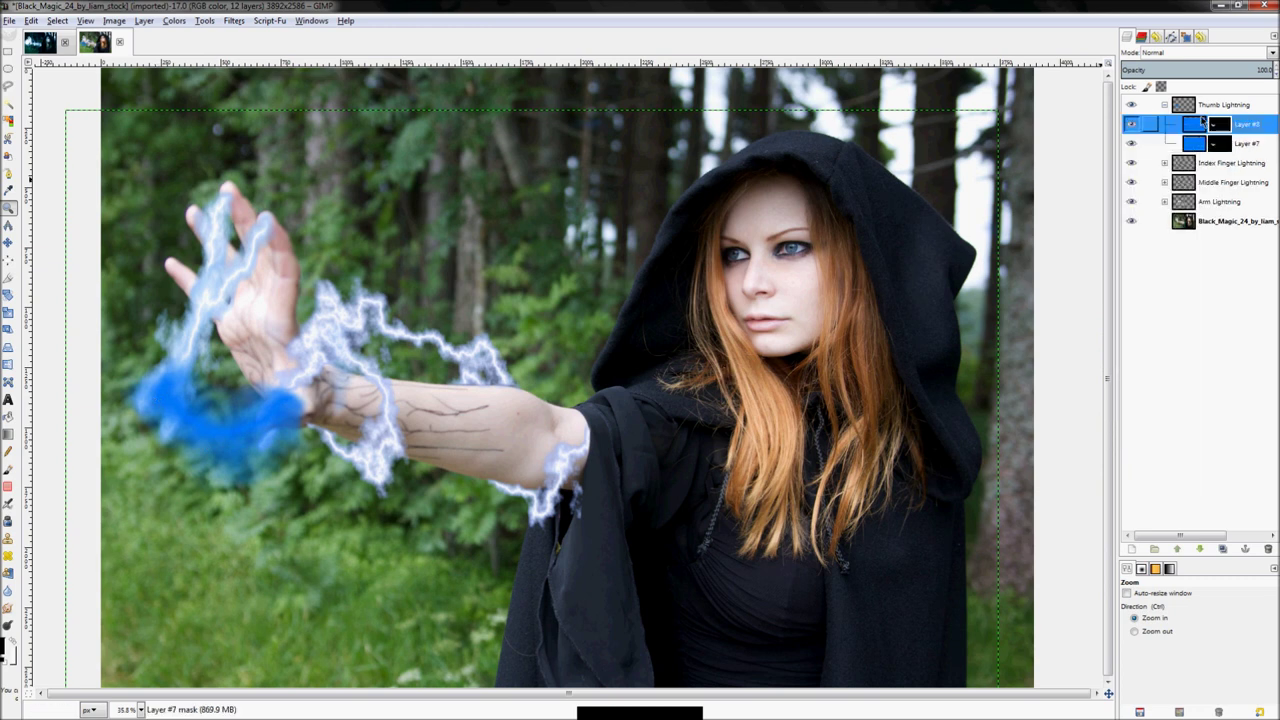
key("shift+b")
key("x")
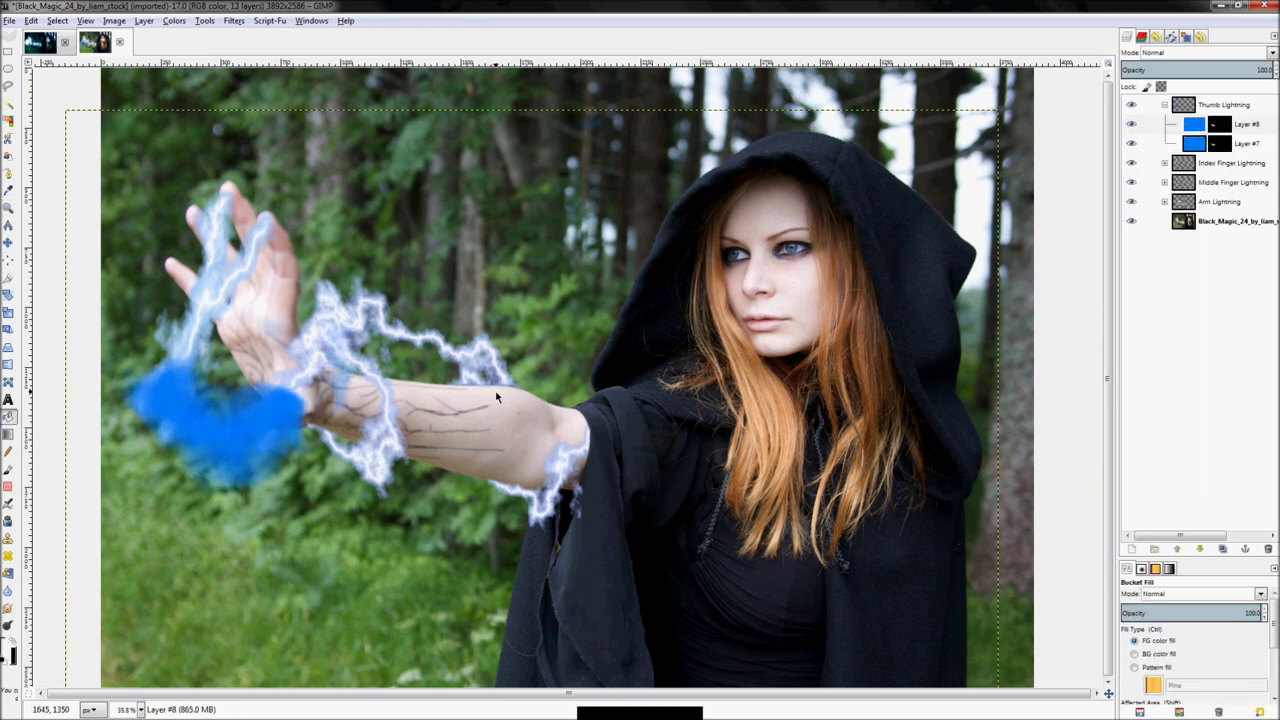
left_click(496, 397)
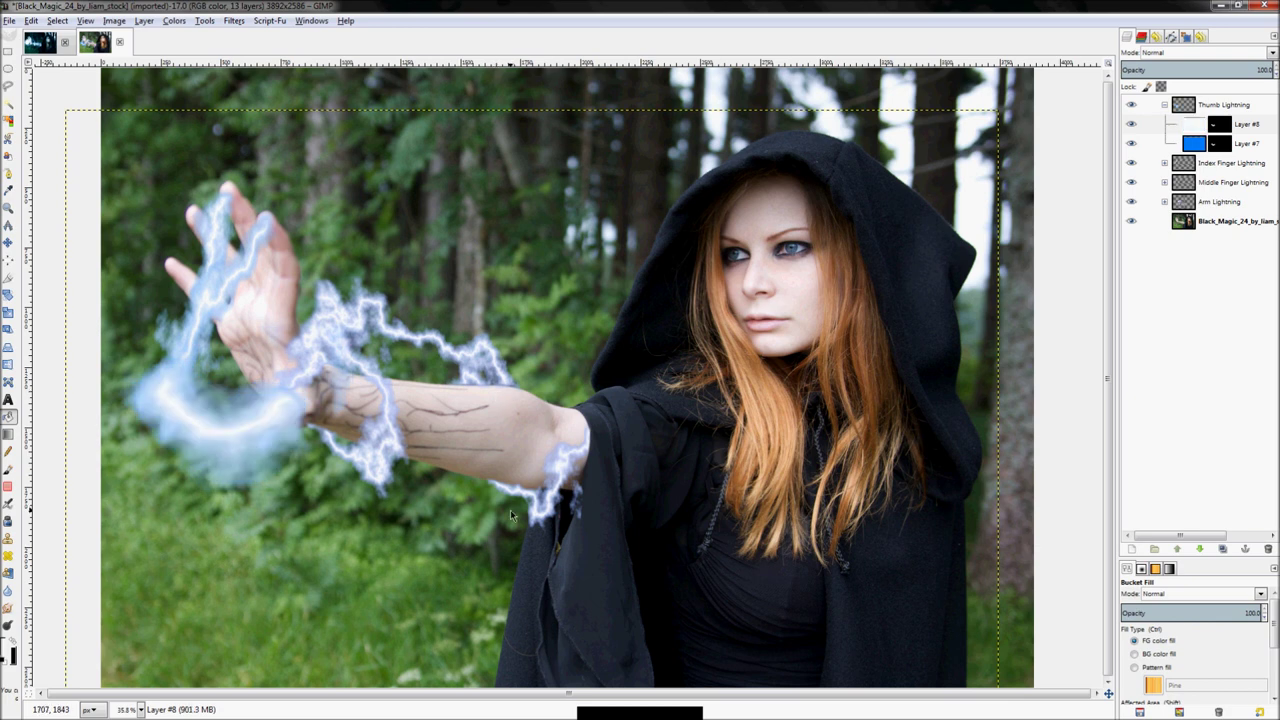
Undo the white fill and delete the duplicated layer
key("ctrl+z")
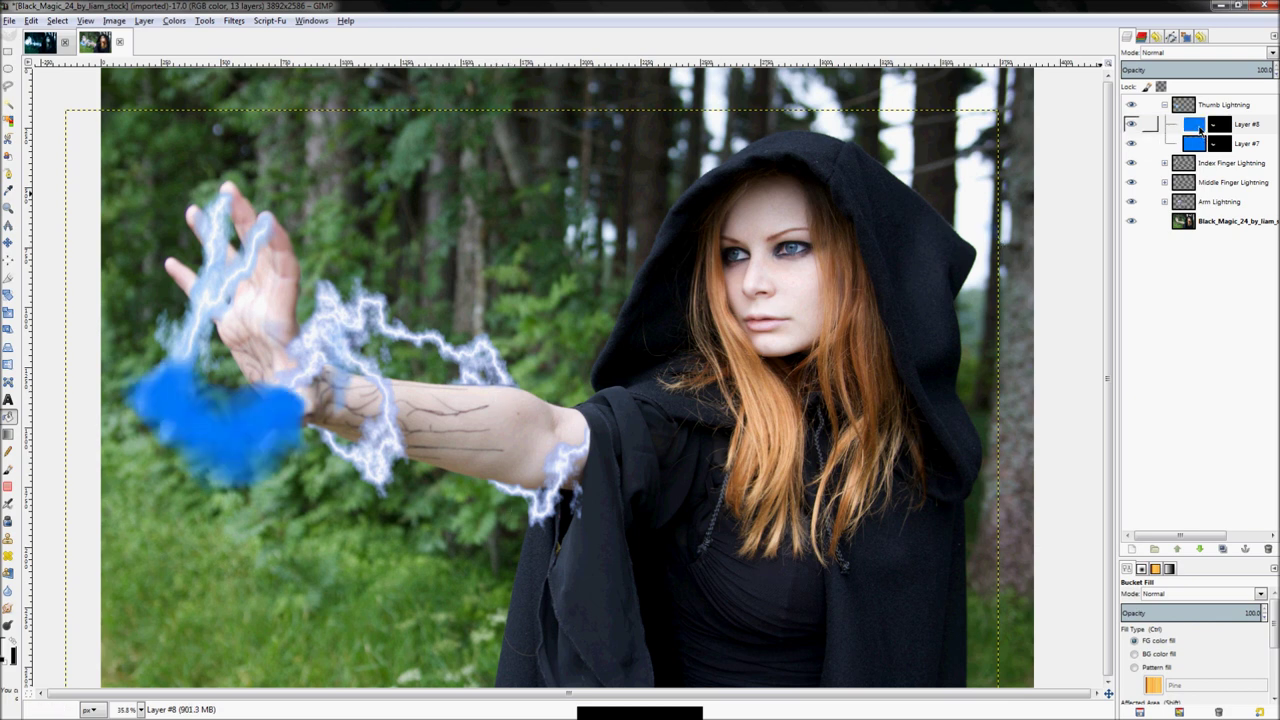
right_click(1130, 125)
left_click(1167, 225)
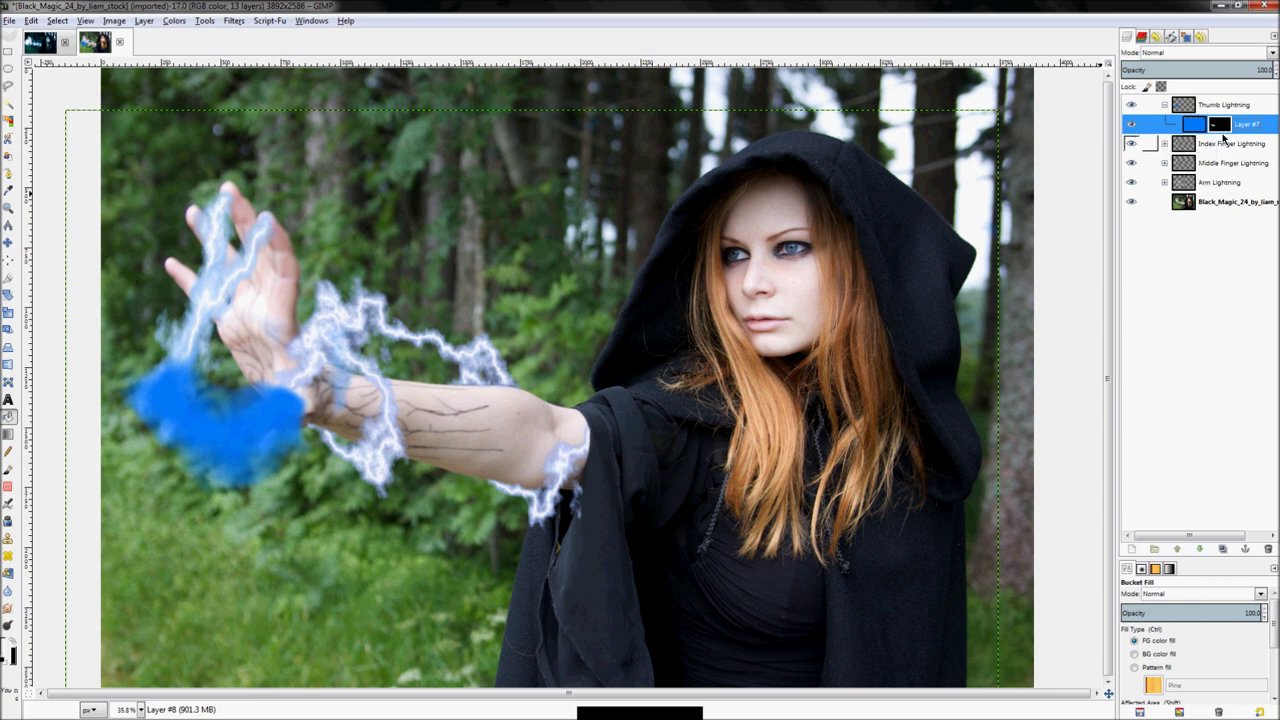
Display Layer #7's mask and paint out the faint gray patches beside the curved bolt in black
right_click(1098, 126)
left_click(1145, 361)
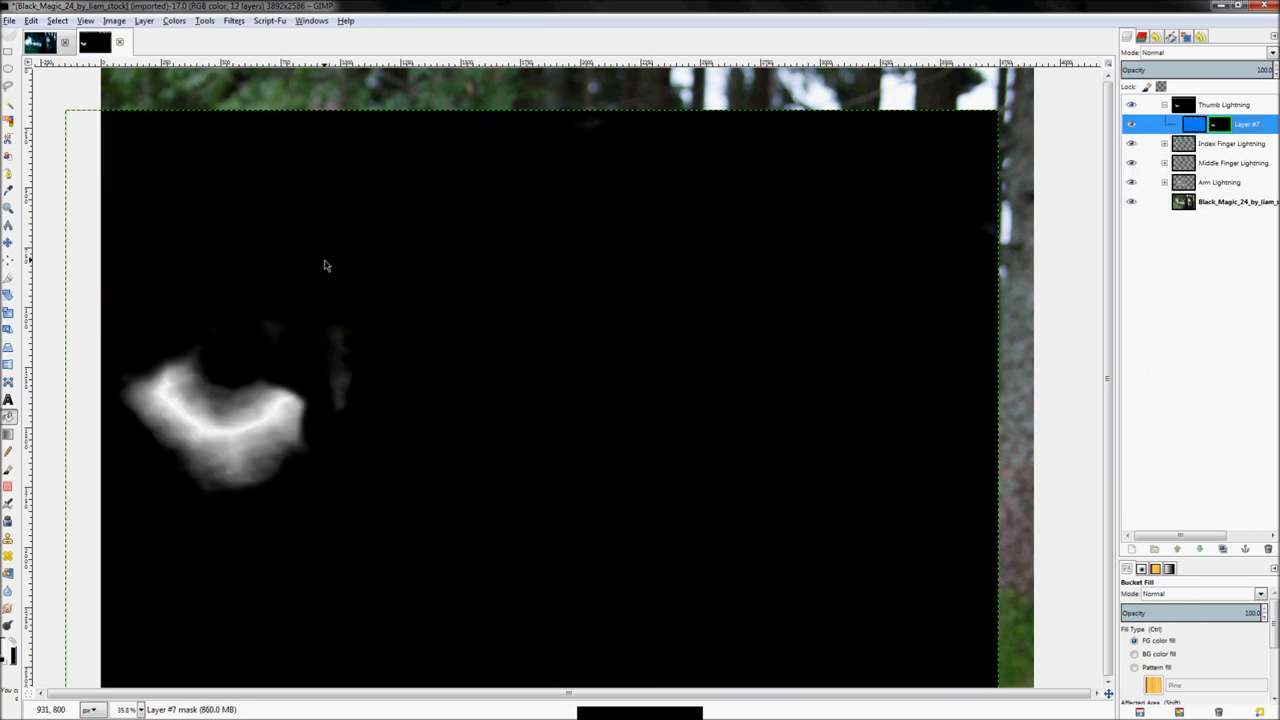
key("p")
mouse_move(336, 325)
left_mouse_down()
mouse_move(346, 410)
mouse_move(249, 328)
mouse_move(329, 375)
mouse_move(343, 432)
left_mouse_up()
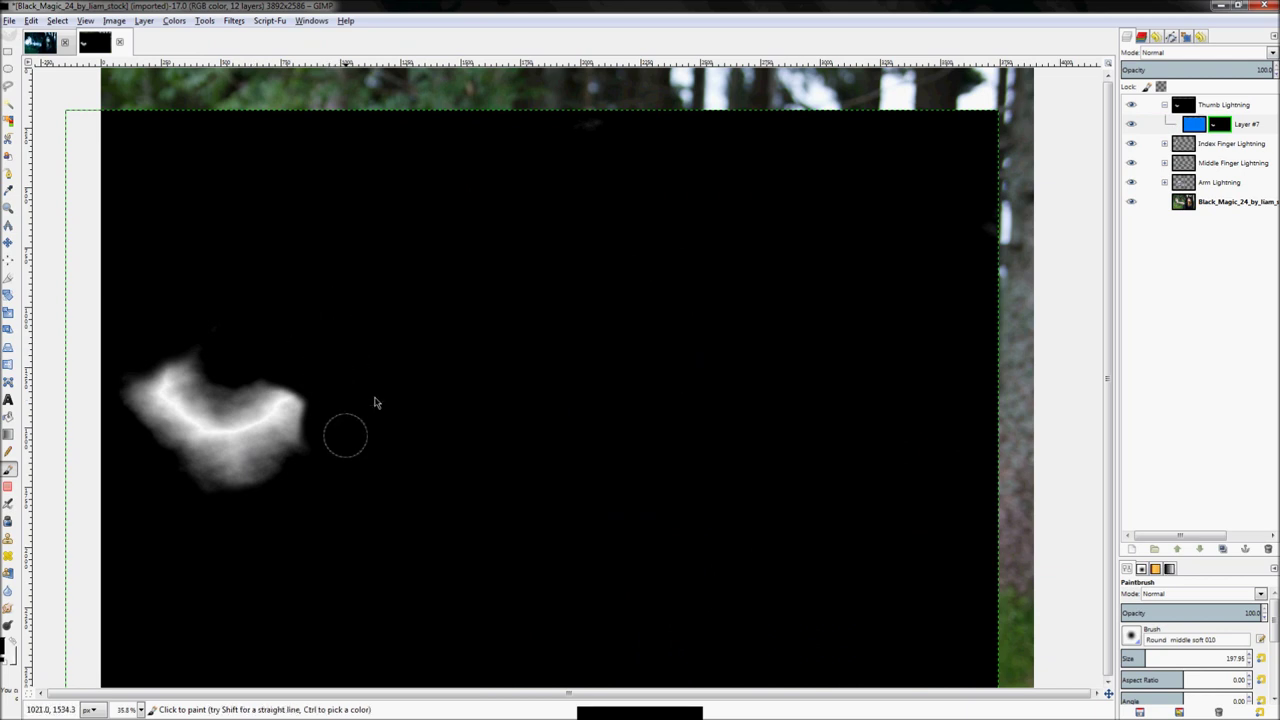
Tighten the glow on Layer #7's mask using Levels with a low input of 125, and return to the normal view
left_click(175, 20)
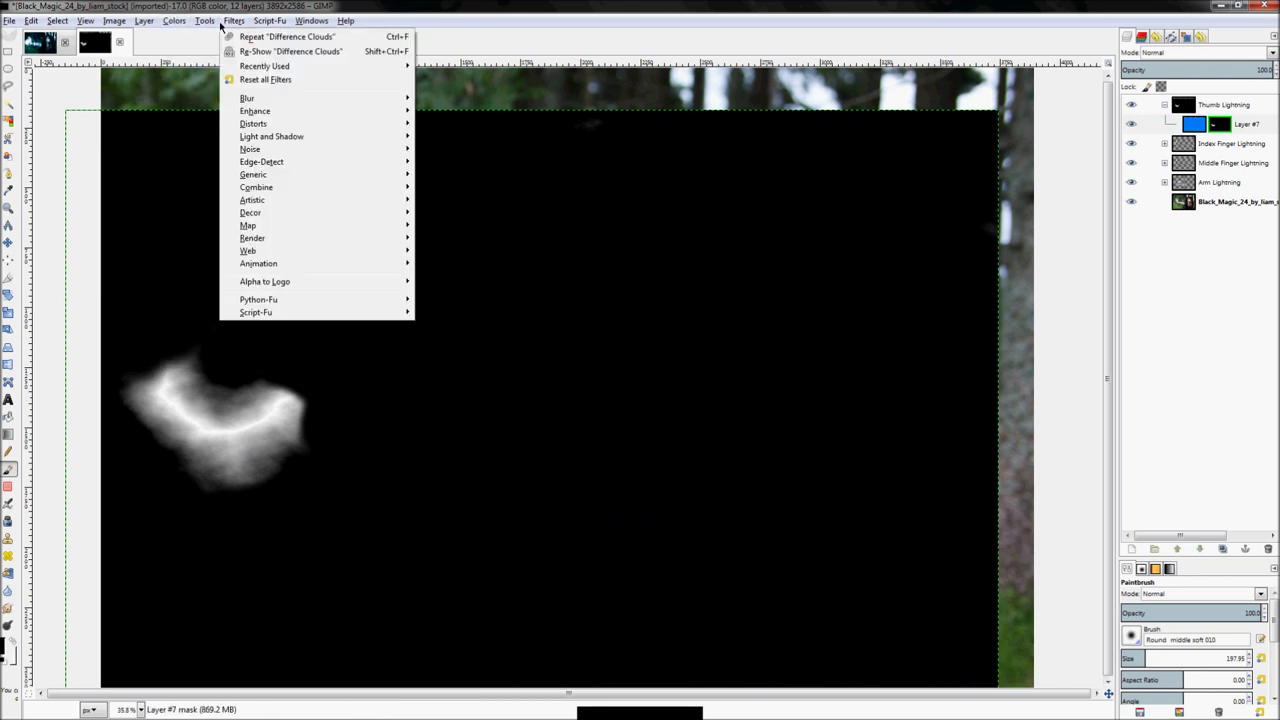
left_click(192, 117)
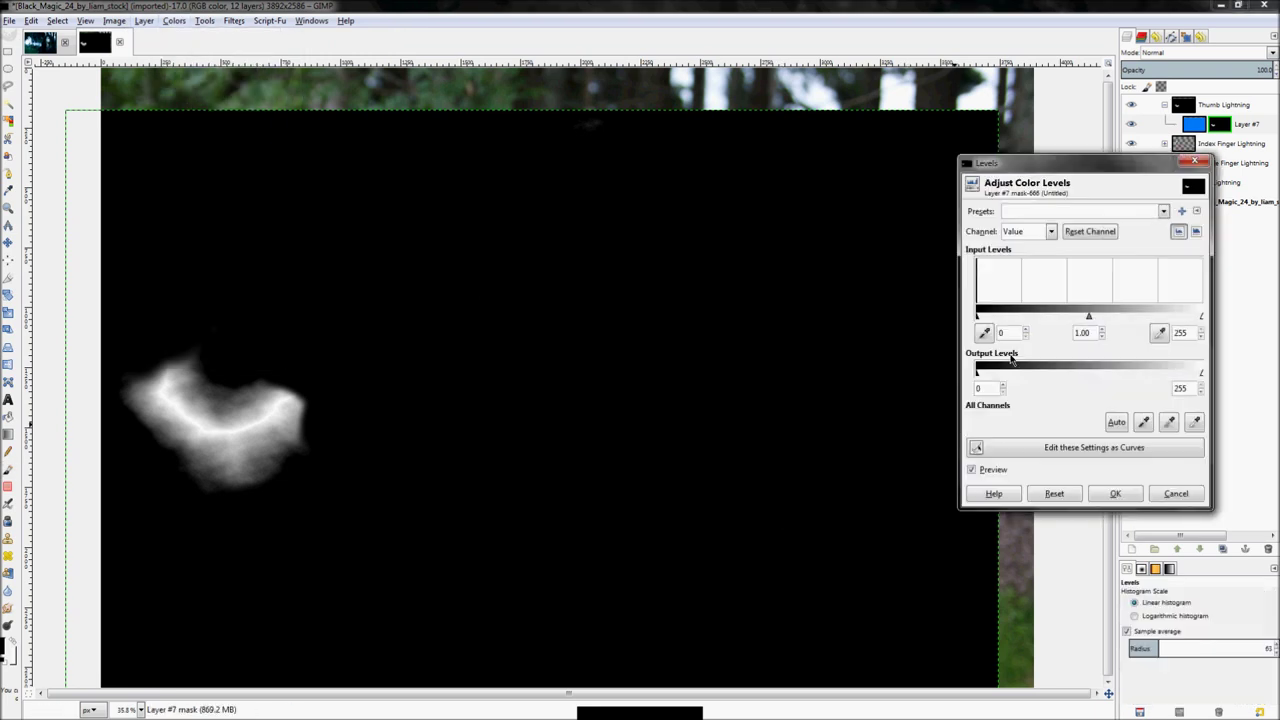
left_click_drag(980, 318, 1087, 320)
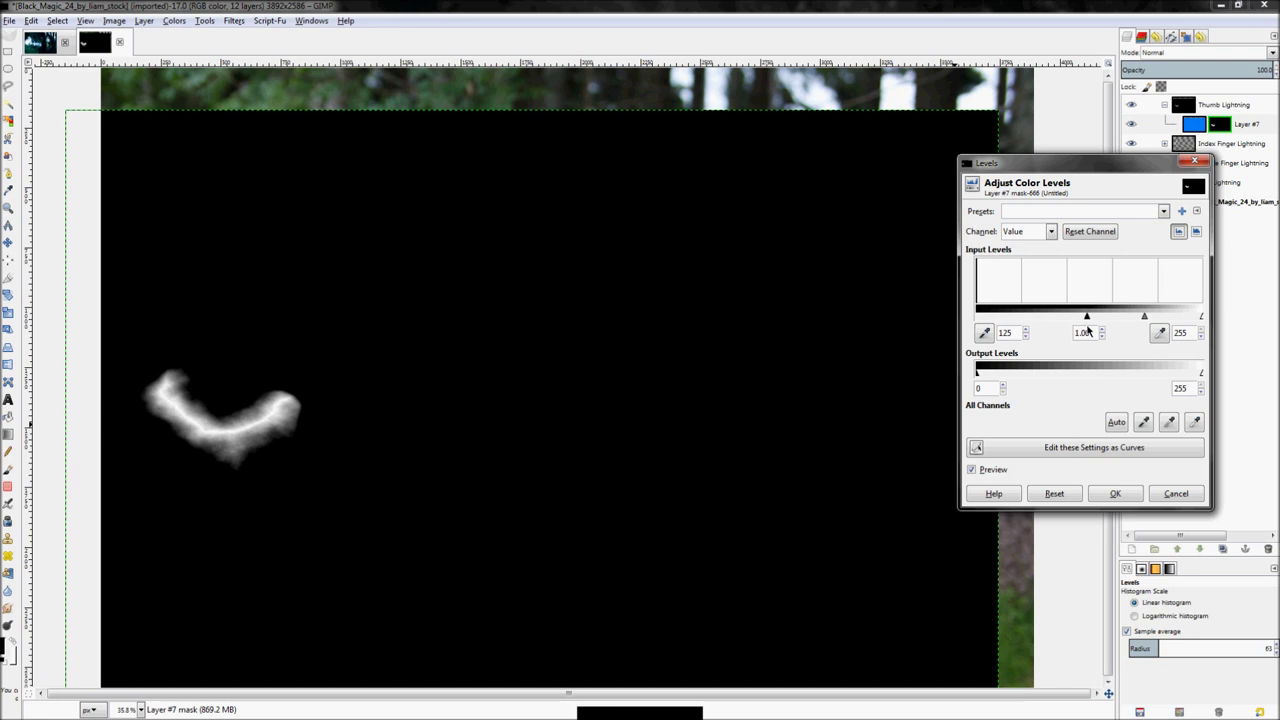
left_click(1113, 495)
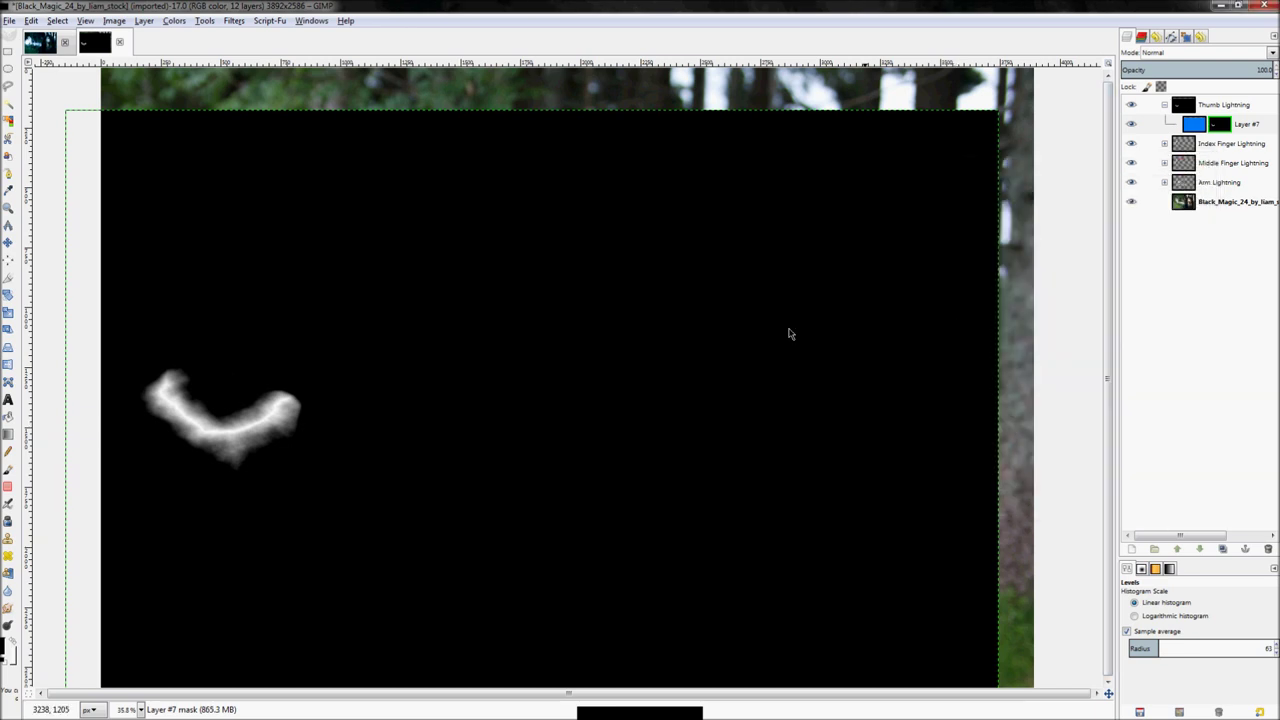
right_click(1150, 126)
left_click(1160, 368)
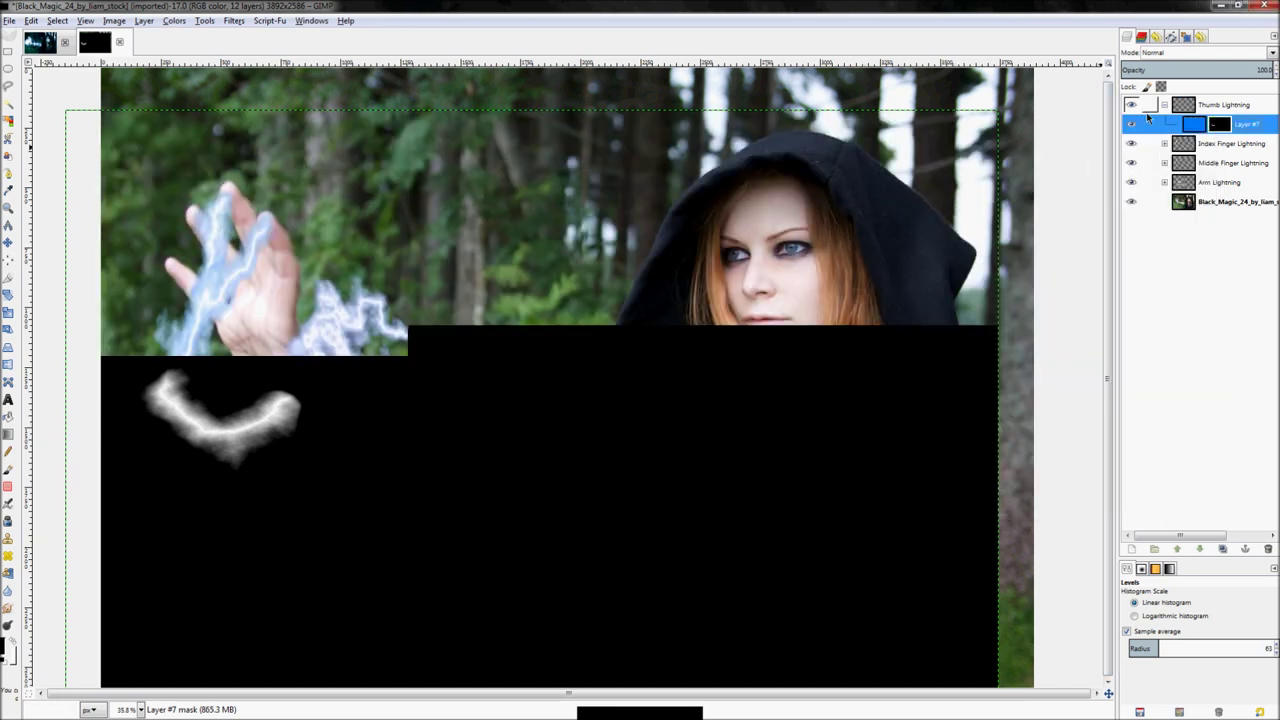
Paint out the blue bolt's end overlapping the base of the palm on Layer #7's mask, reducing the brush to about 158
scroll(192, 426, "up", 4)
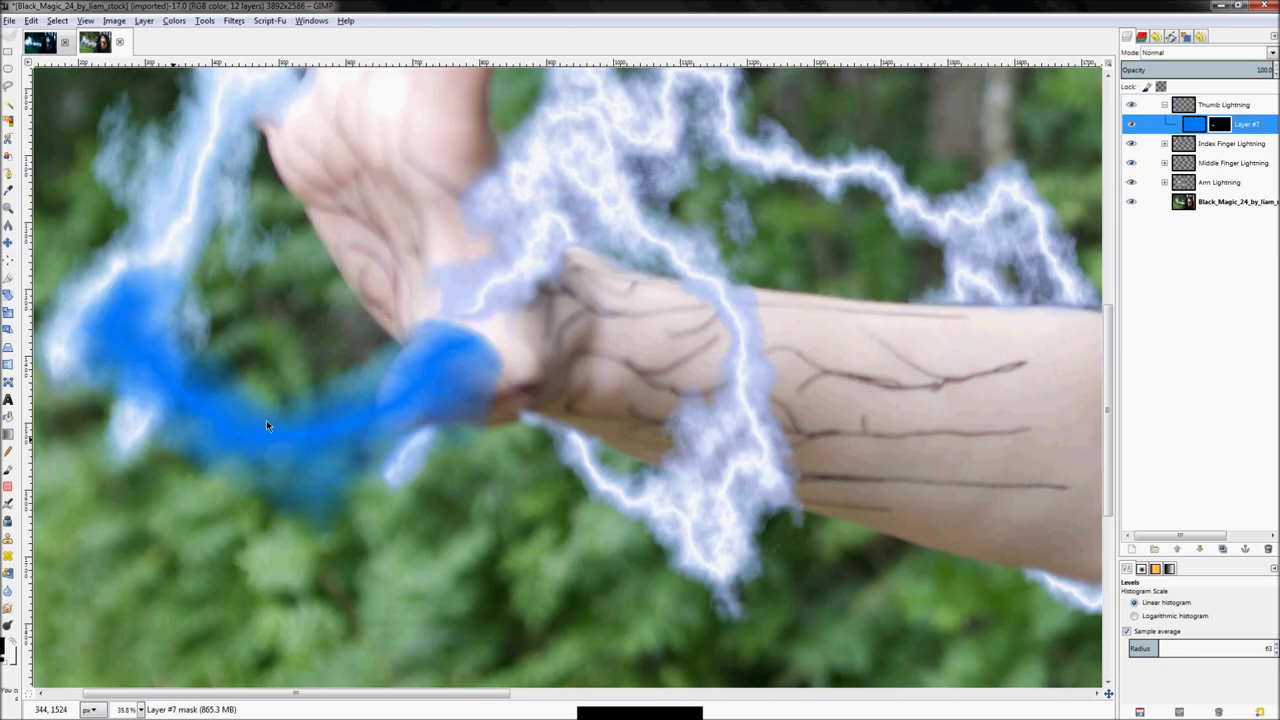
key("p")
mouse_move(759, 353)
left_mouse_down()
mouse_move(752, 326)
mouse_move(669, 257)
mouse_move(677, 346)
mouse_move(684, 322)
left_mouse_up()
key("bracketright")
key("bracketright")
key("bracketright")
key("bracketright")
key("bracketleft")
key("bracketleft")
key("bracketleft")
key("bracketleft")
key("bracketleft")
key("bracketleft")
key("bracketleft")
key("bracketleft")
key("bracketleft")
key("bracketleft")
key("bracketleft")
key("bracketleft")
key("bracketleft")
key("bracketleft")
key("bracketleft")
key("bracketleft")
key("bracketleft")
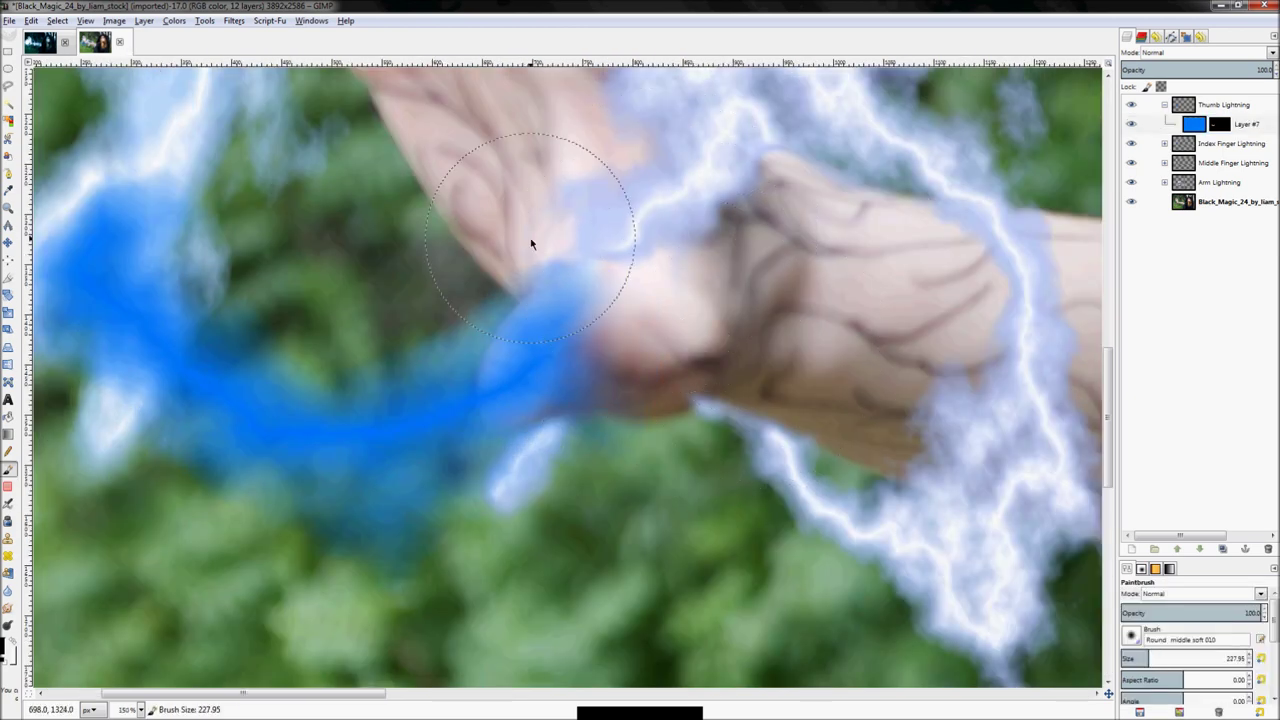
mouse_move(566, 277)
left_mouse_down()
mouse_move(624, 330)
mouse_move(642, 389)
left_mouse_up()
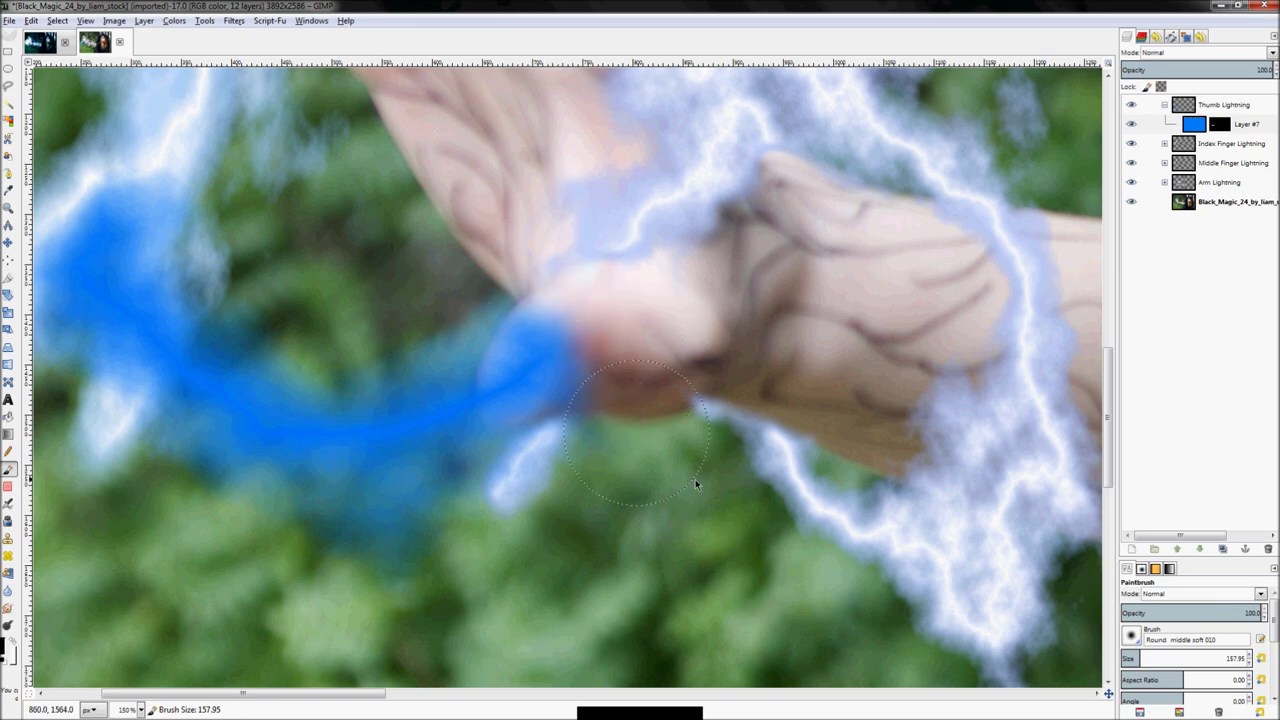
scroll(850, 517, "down", 3)
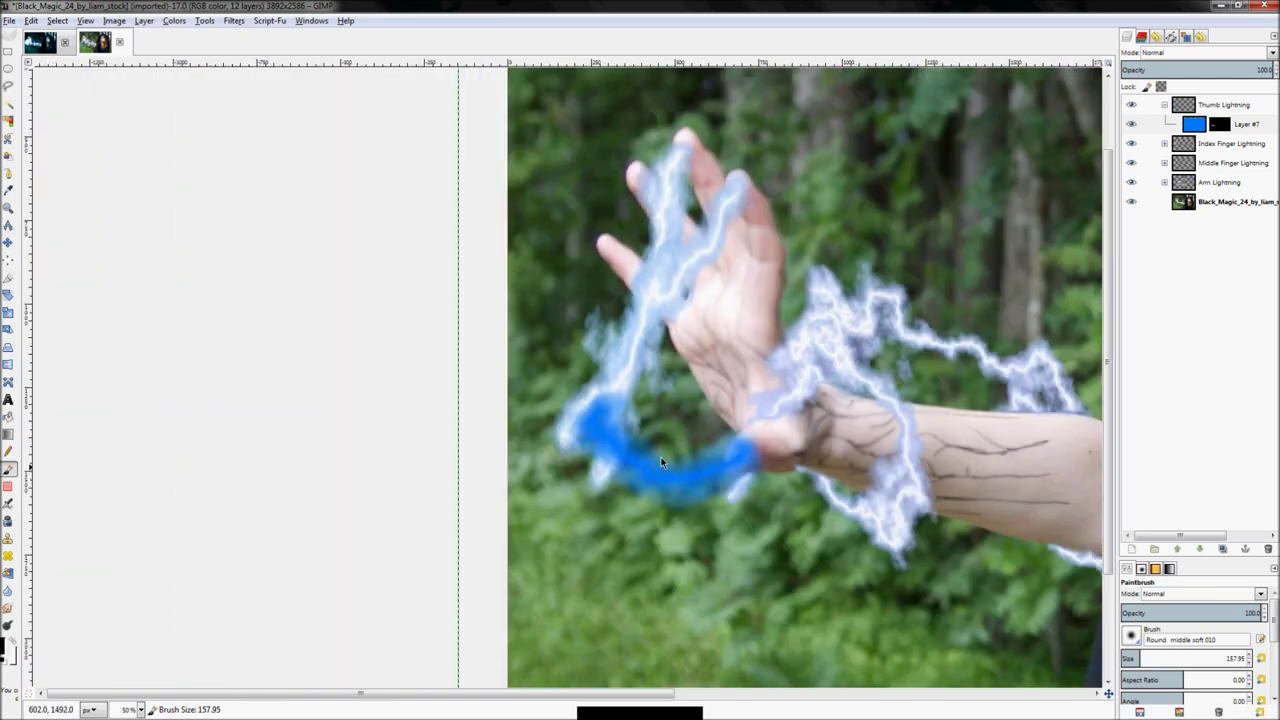
Duplicate Layer #7 in the Thumb Lightning group and bucket-fill the copy's content with white, leaving its mask alone
key("z")
left_click(486, 434, "ctrl")
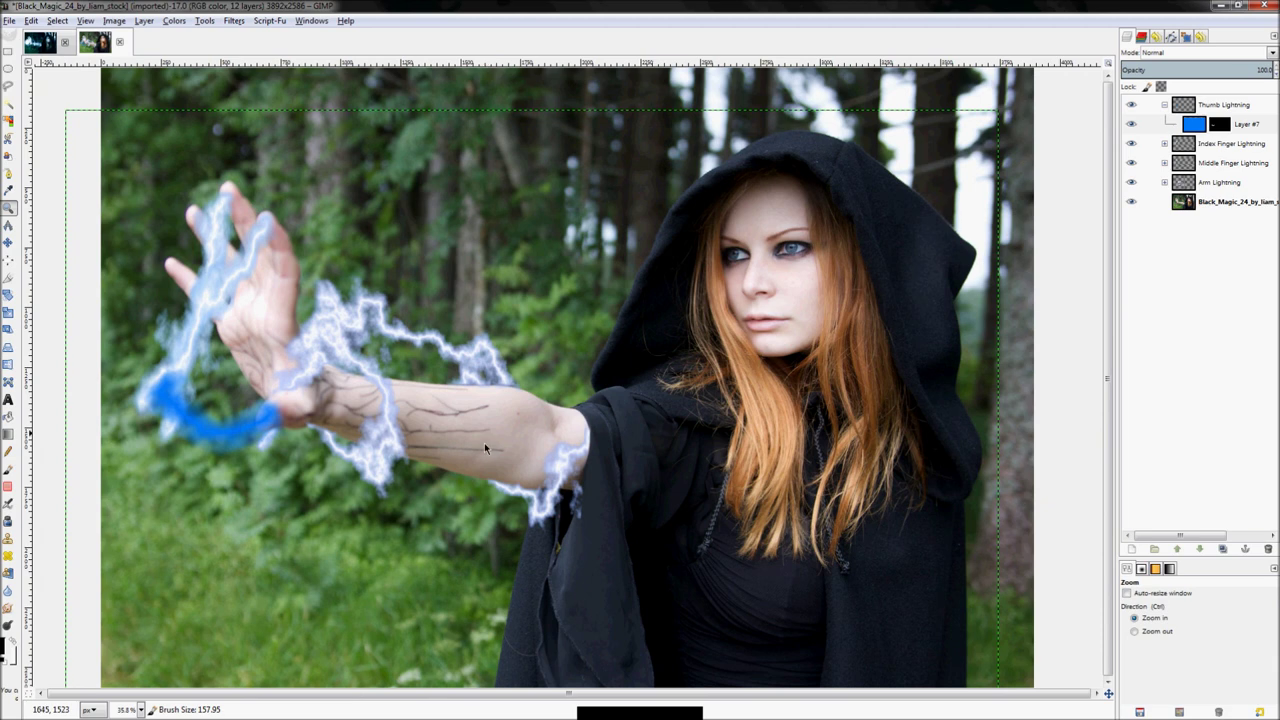
right_click(1252, 128)
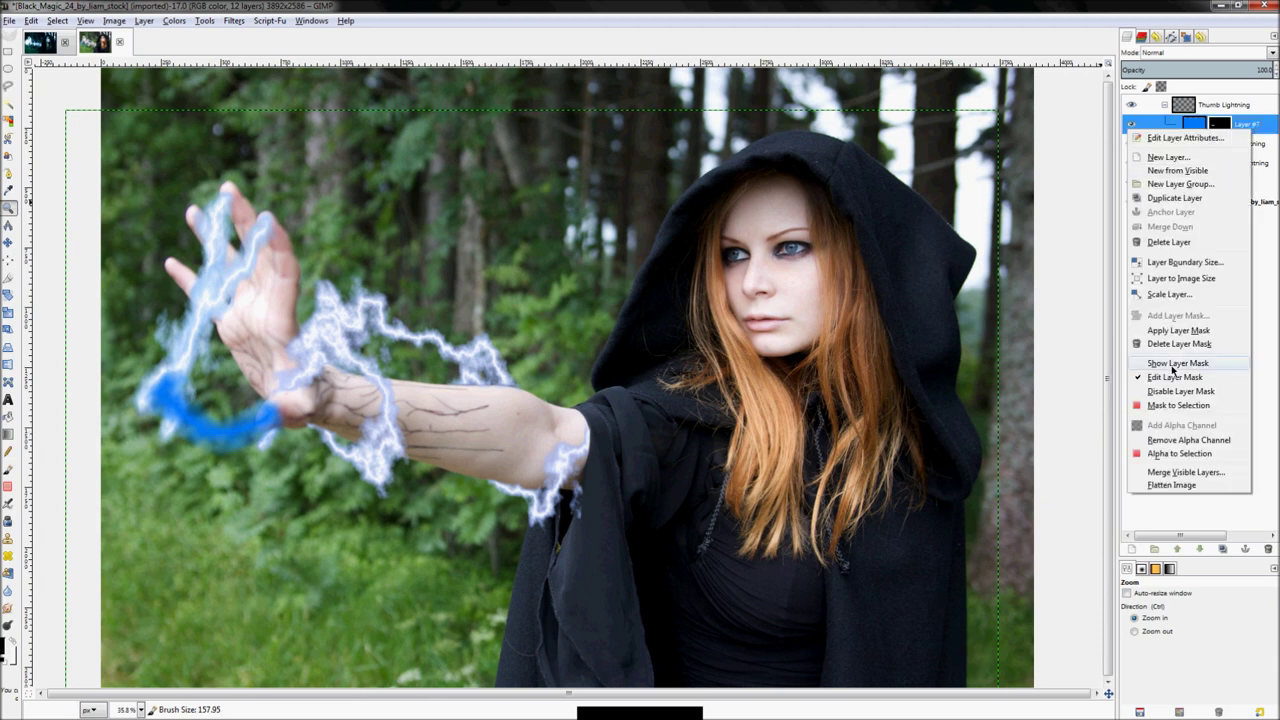
left_click(1175, 197)
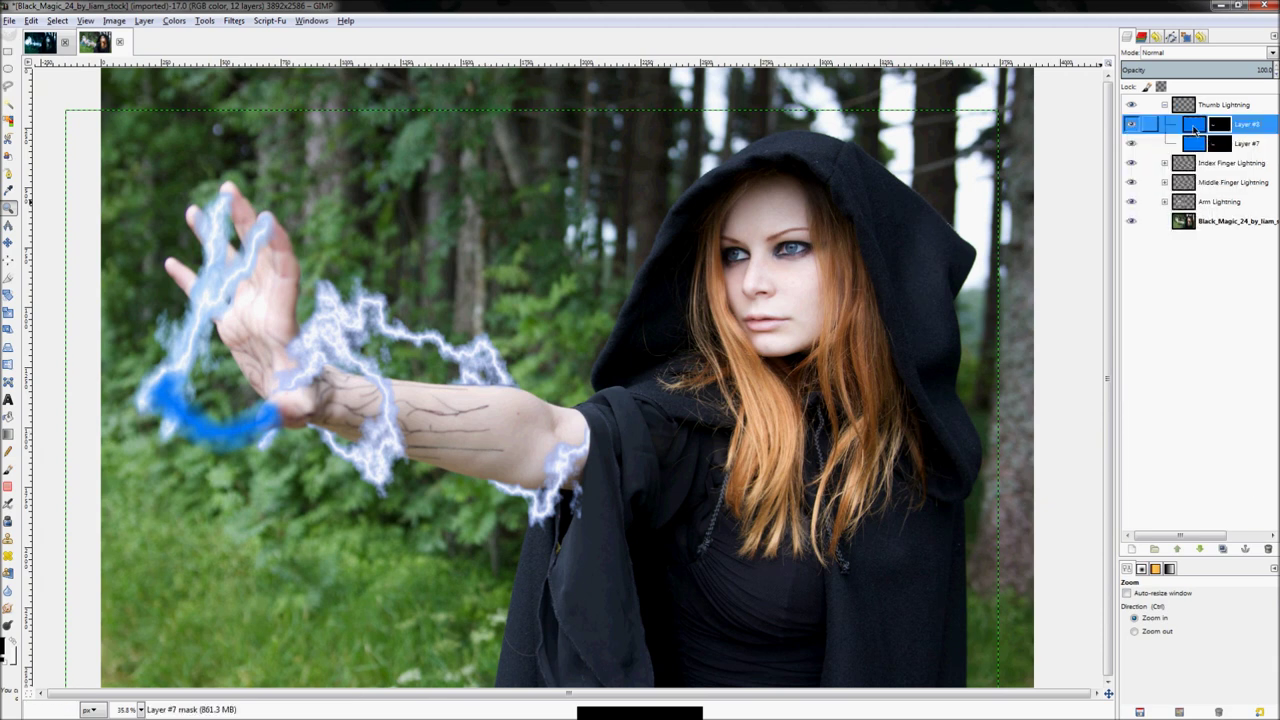
left_click(1195, 129)
key("shift+b")
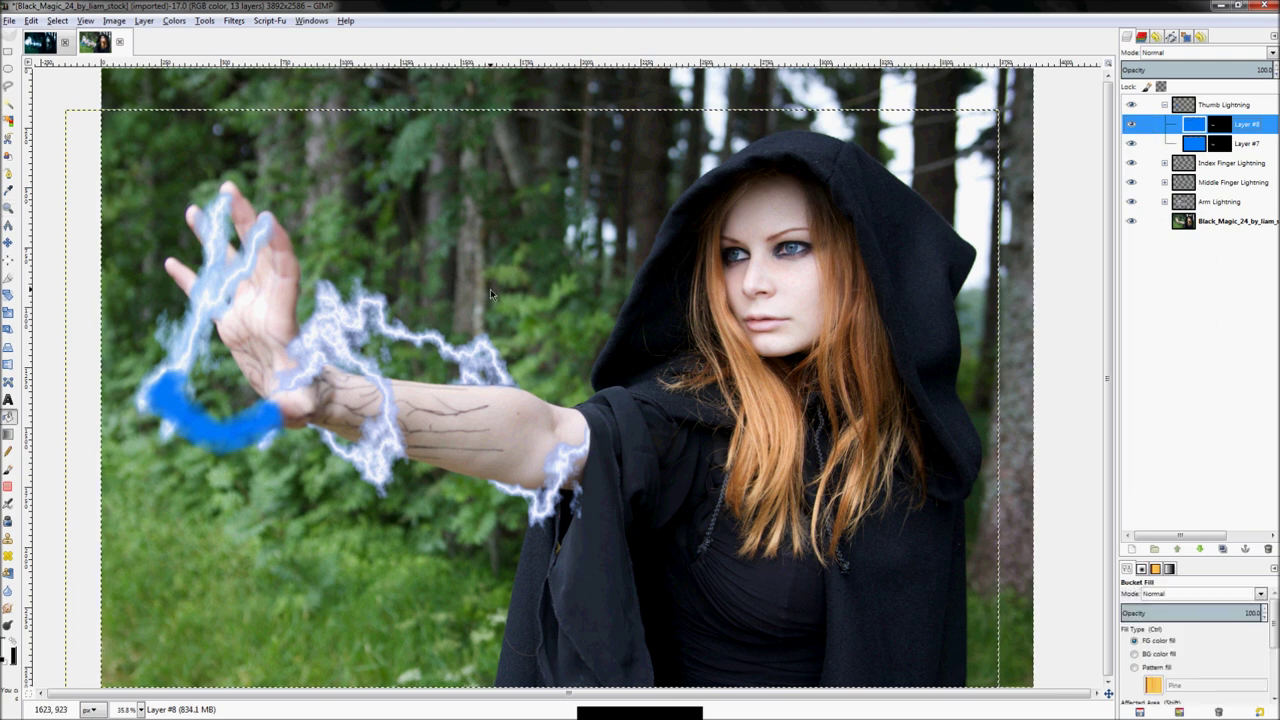
left_click(770, 301)
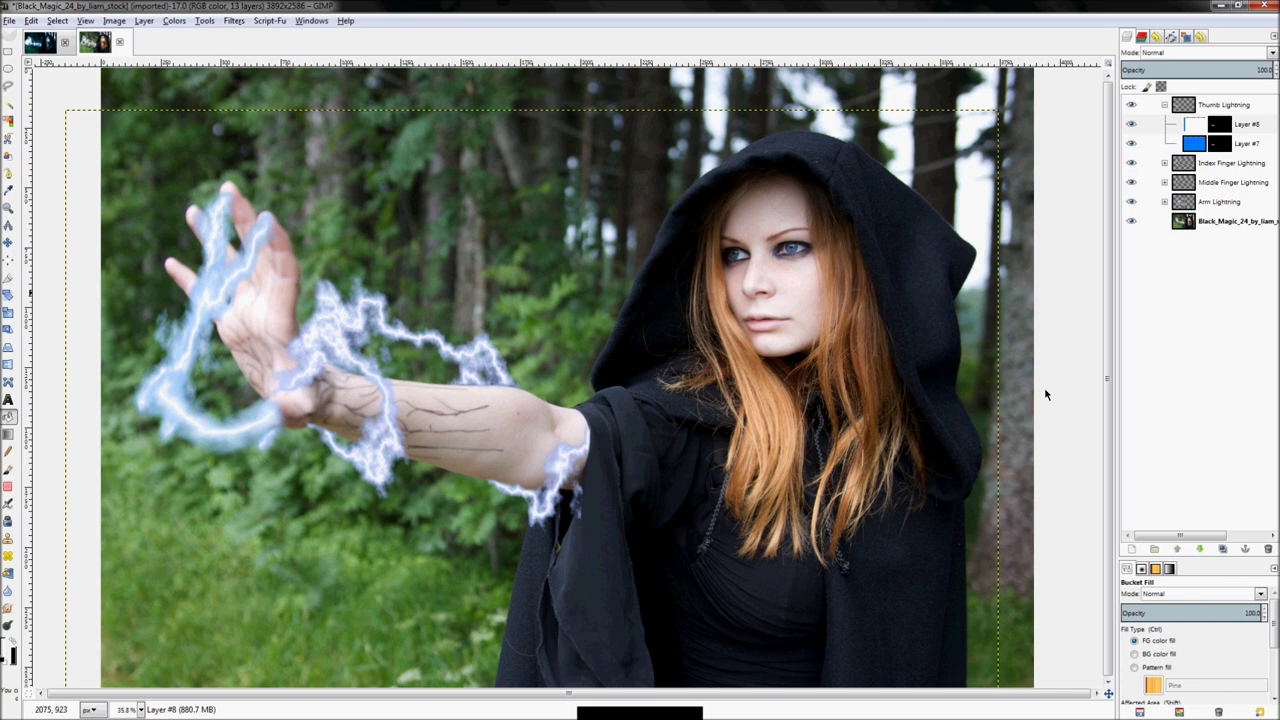
Inspect the thumb lightning up close and switch to the Lightning.xcf image to examine its hand and glowing orb
key("ctrl")
scroll(115, 418, "up", 3, "ctrl")
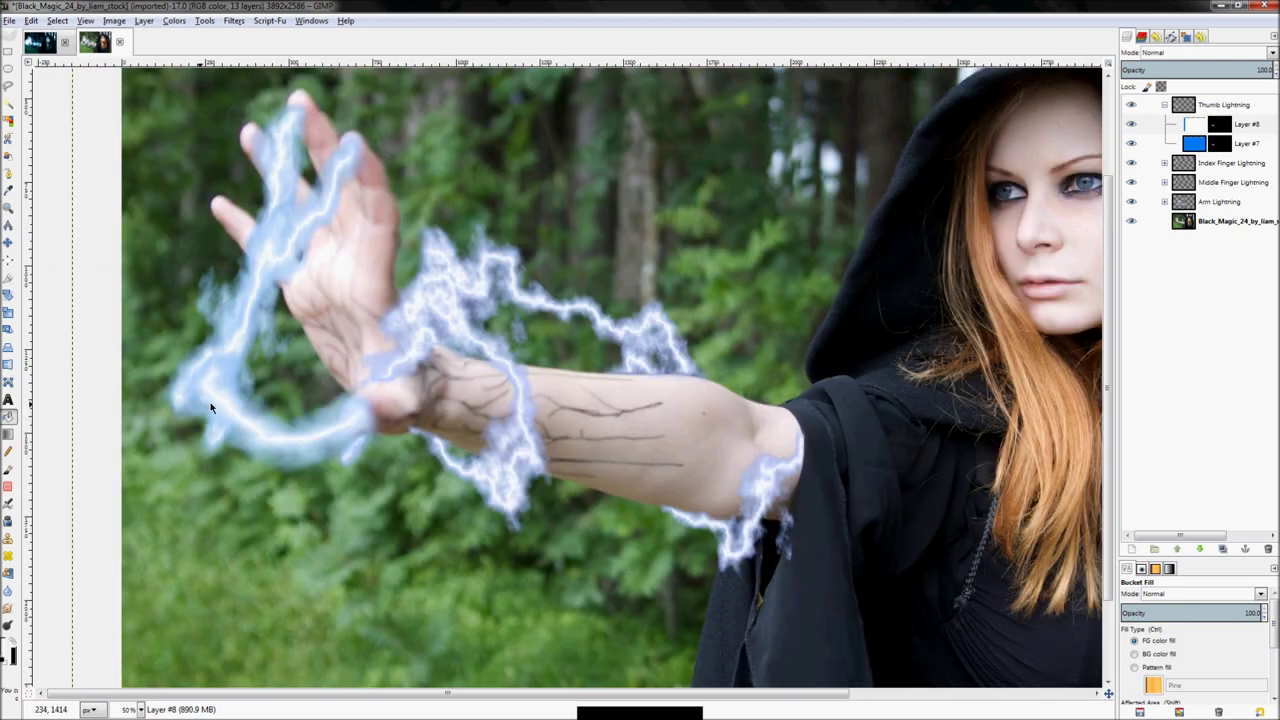
key("z")
key("shift+ctrl+j")
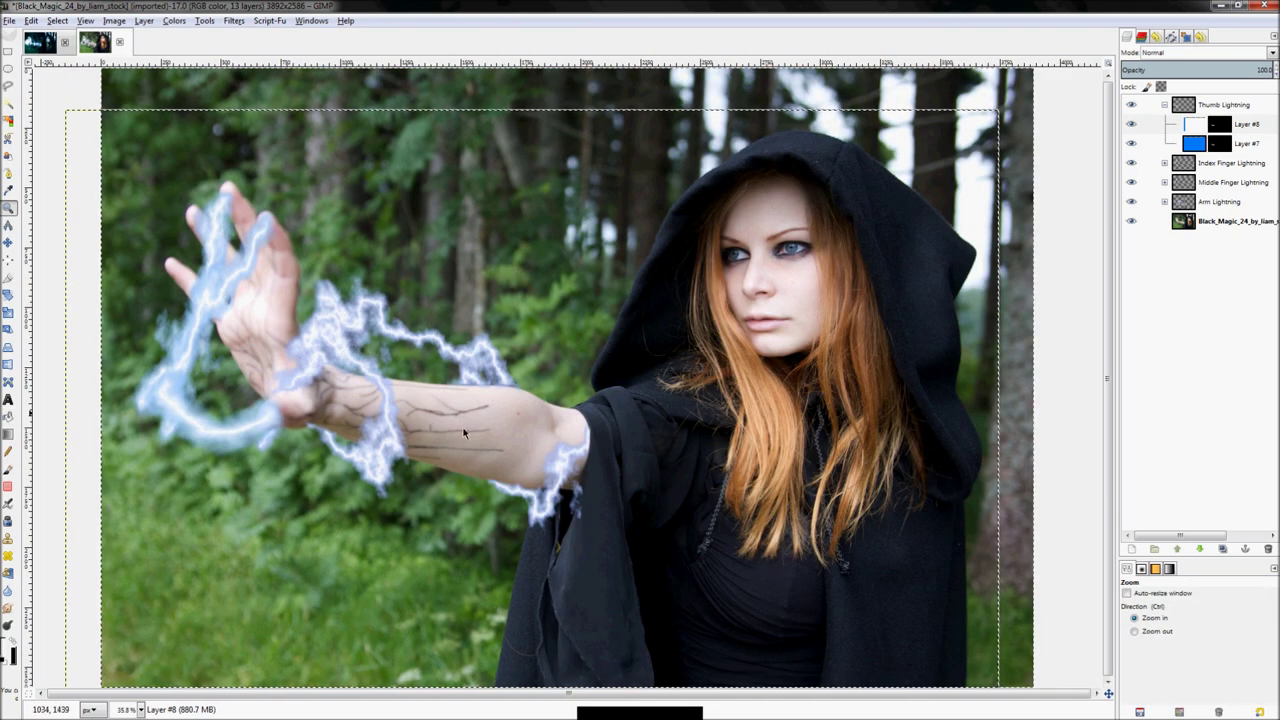
key("ctrl")
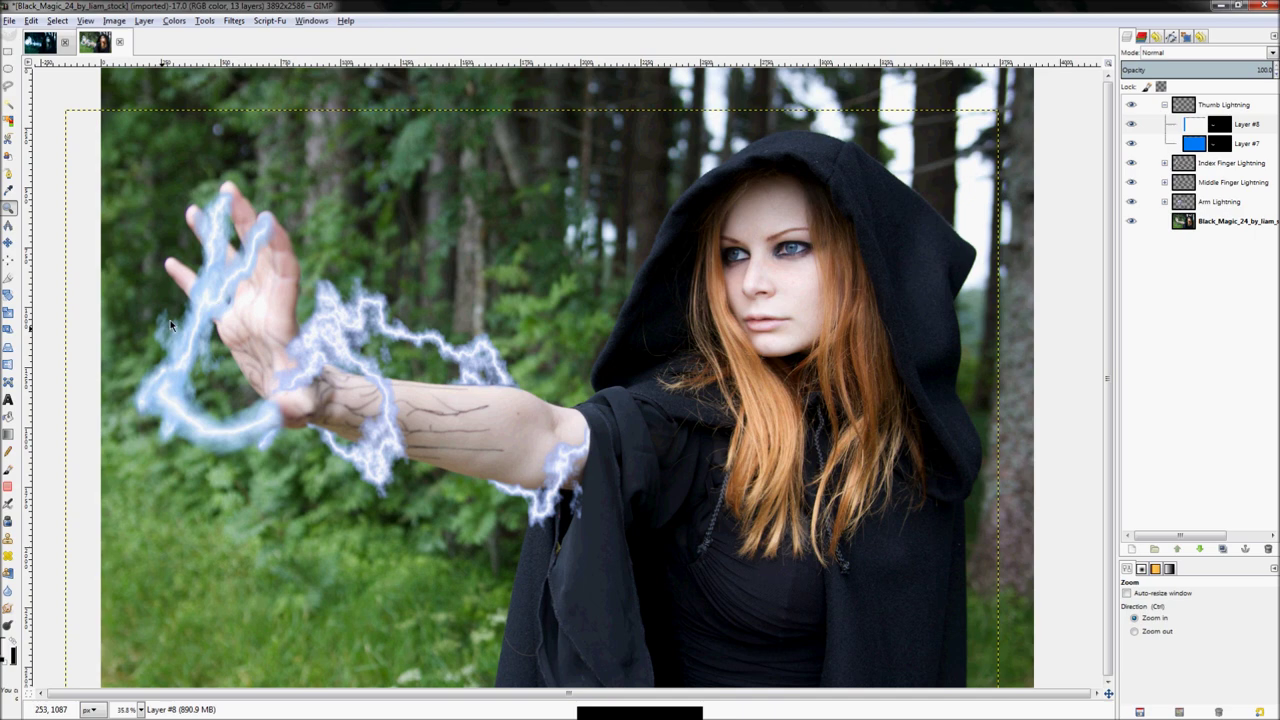
left_click(40, 42)
scroll(114, 309, "up", 4)
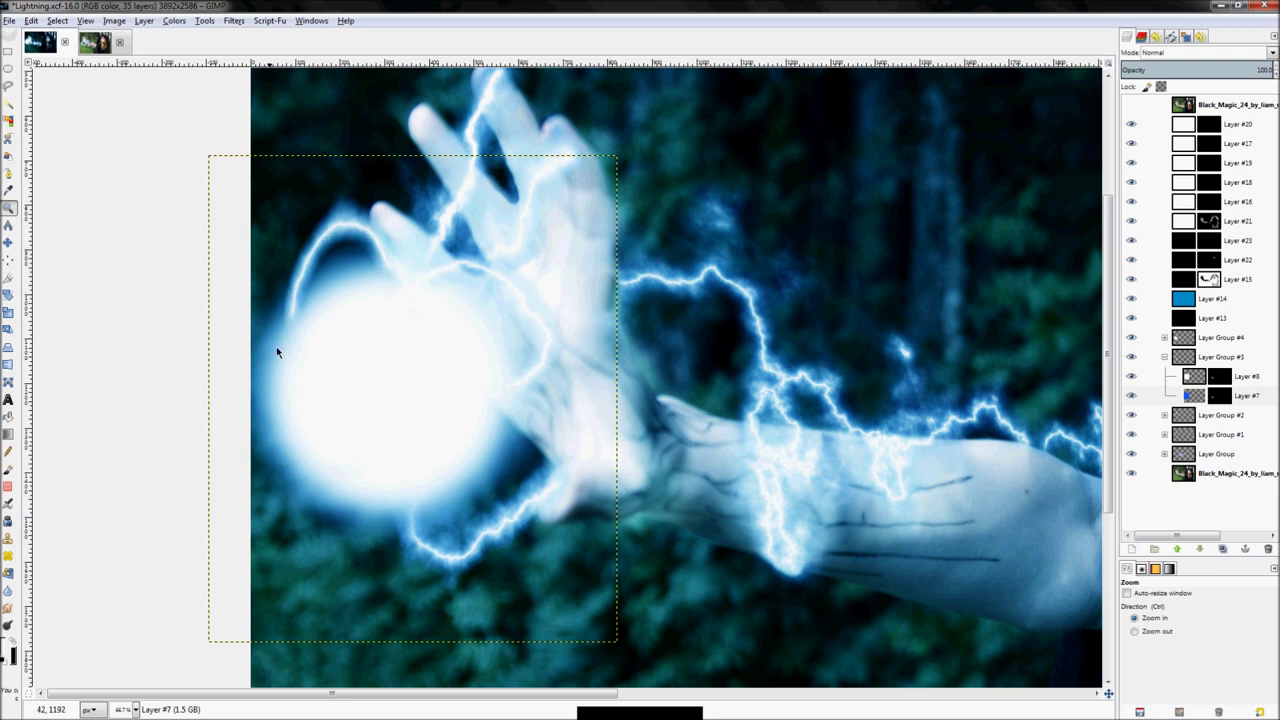
Switch back to the Black_Magic_24 working image and collapse the Thumb Lightning group
scroll(477, 416, "down", 2)
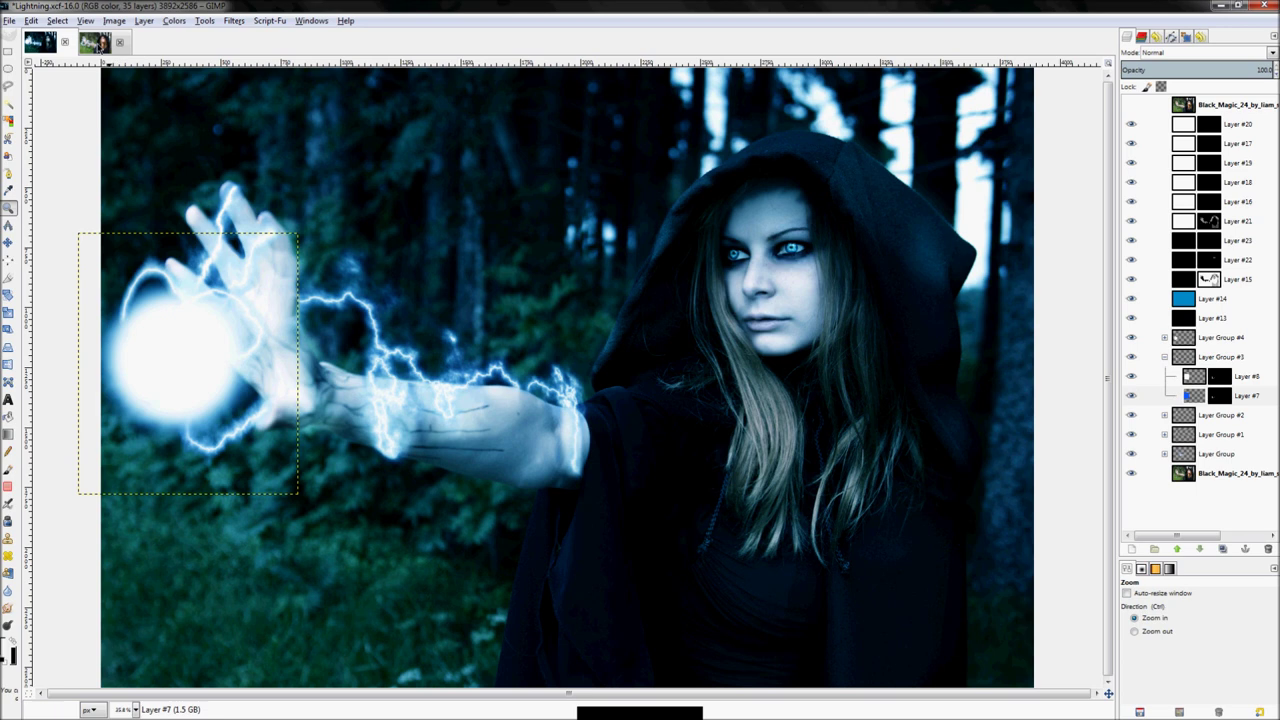
left_click(95, 42)
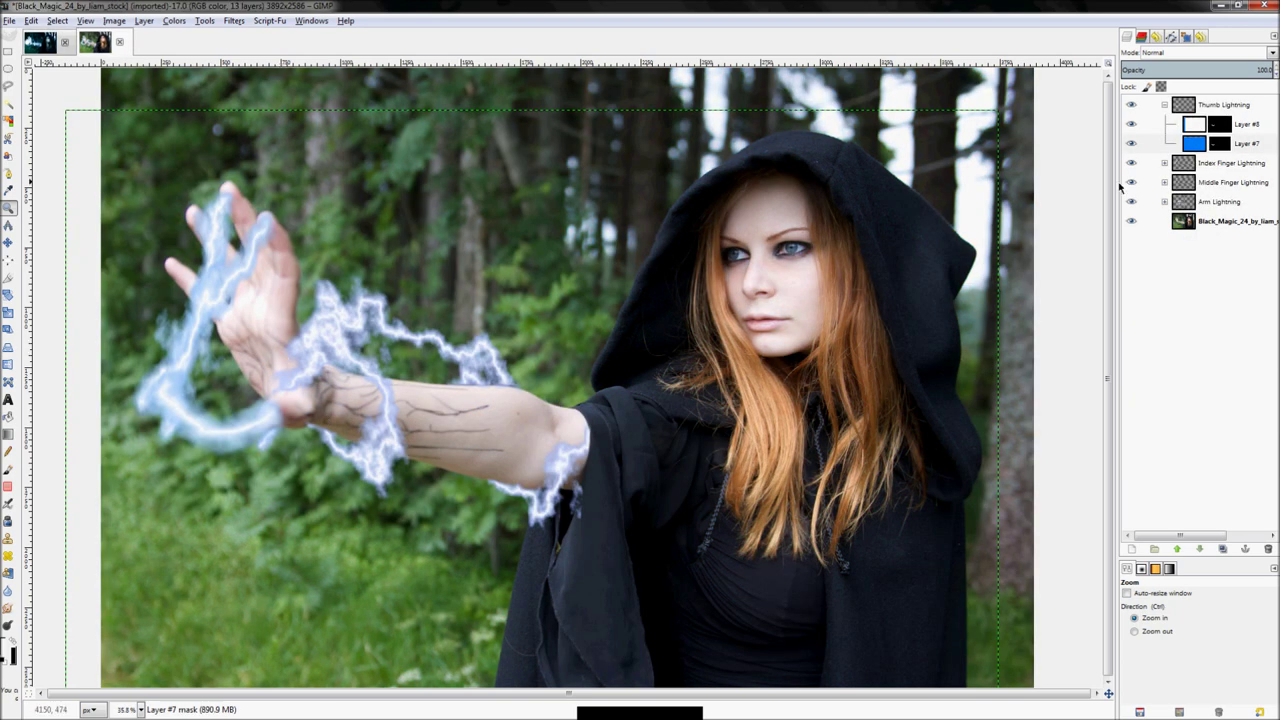
left_click(1164, 104)
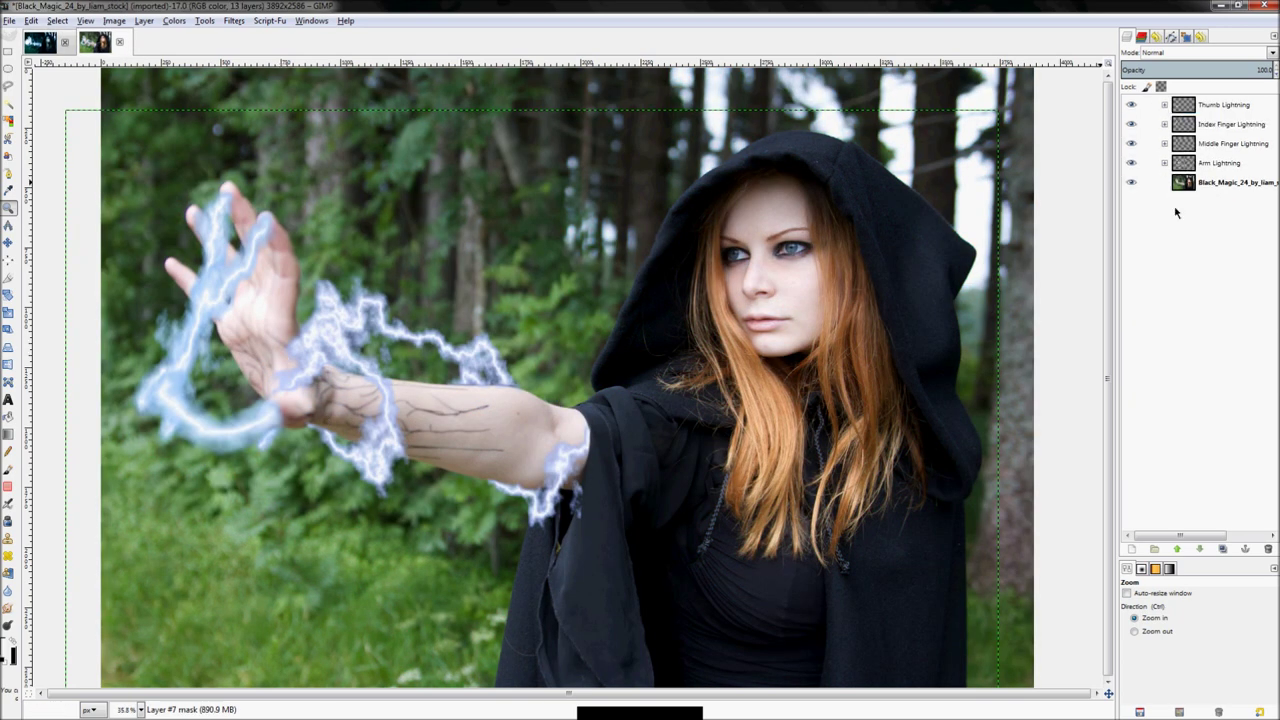
right_click(1228, 114)
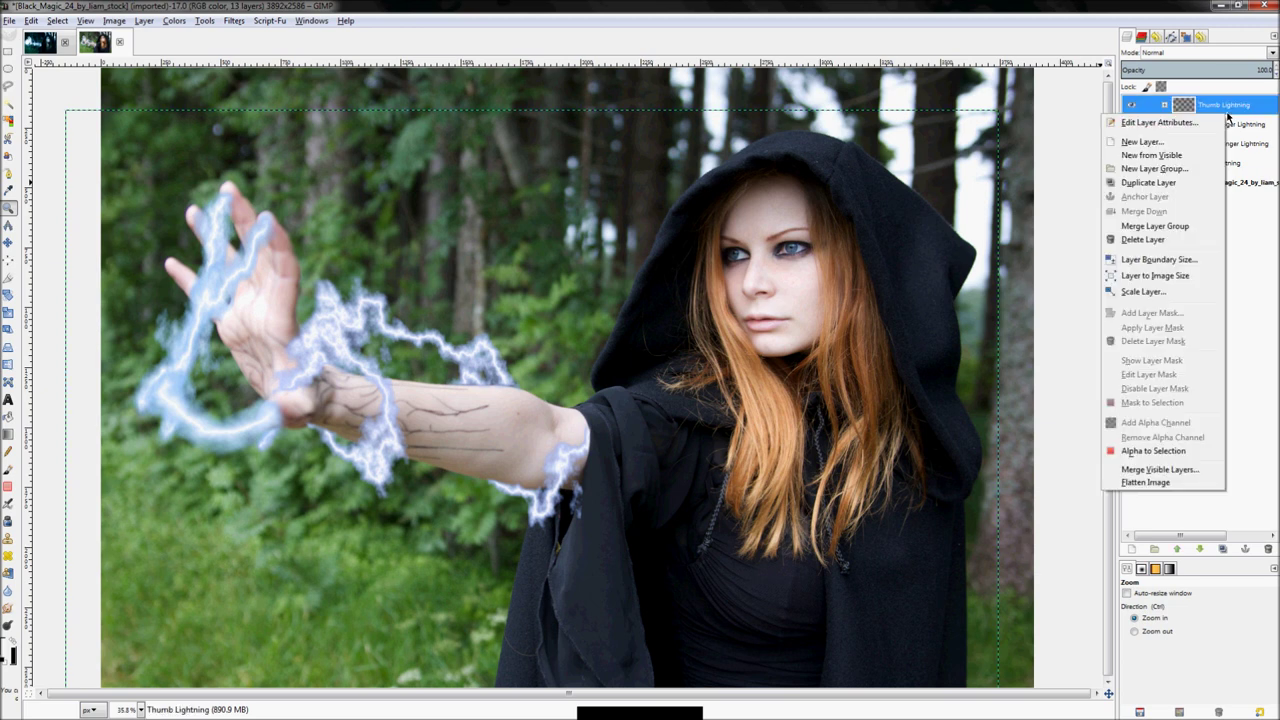
left_click(1240, 110)
right_click(1228, 104)
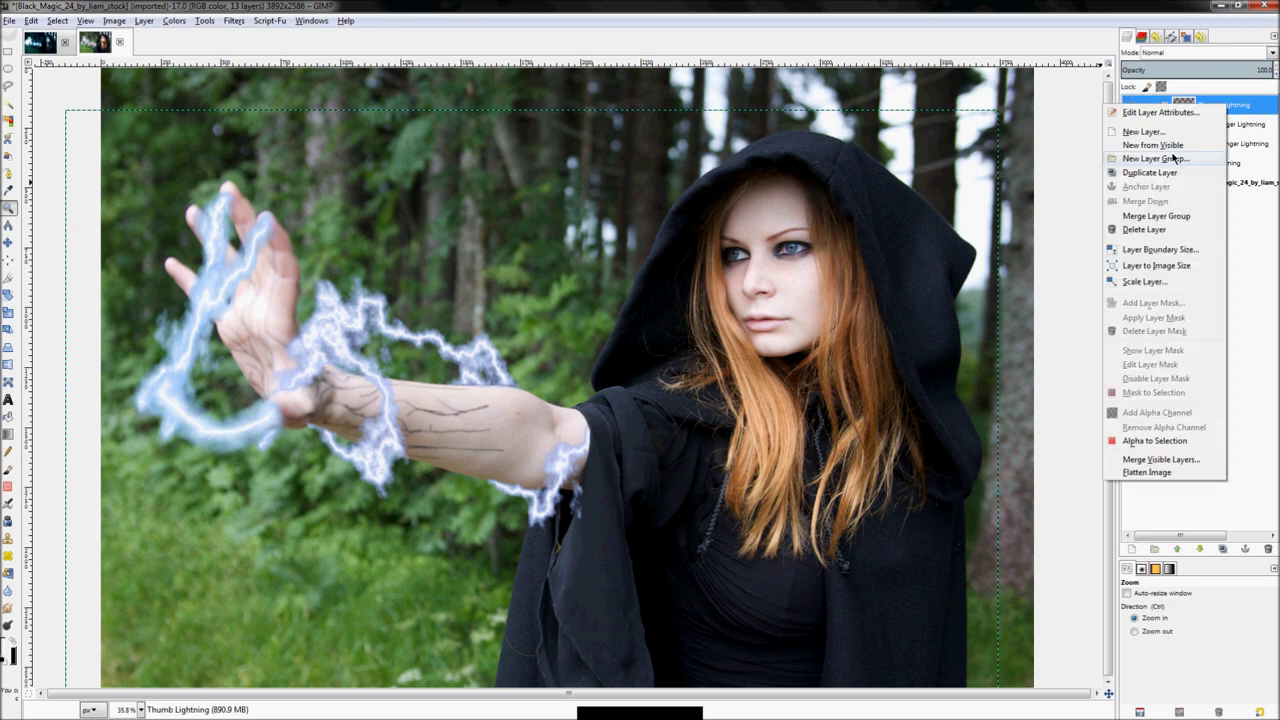
left_click(1175, 158)
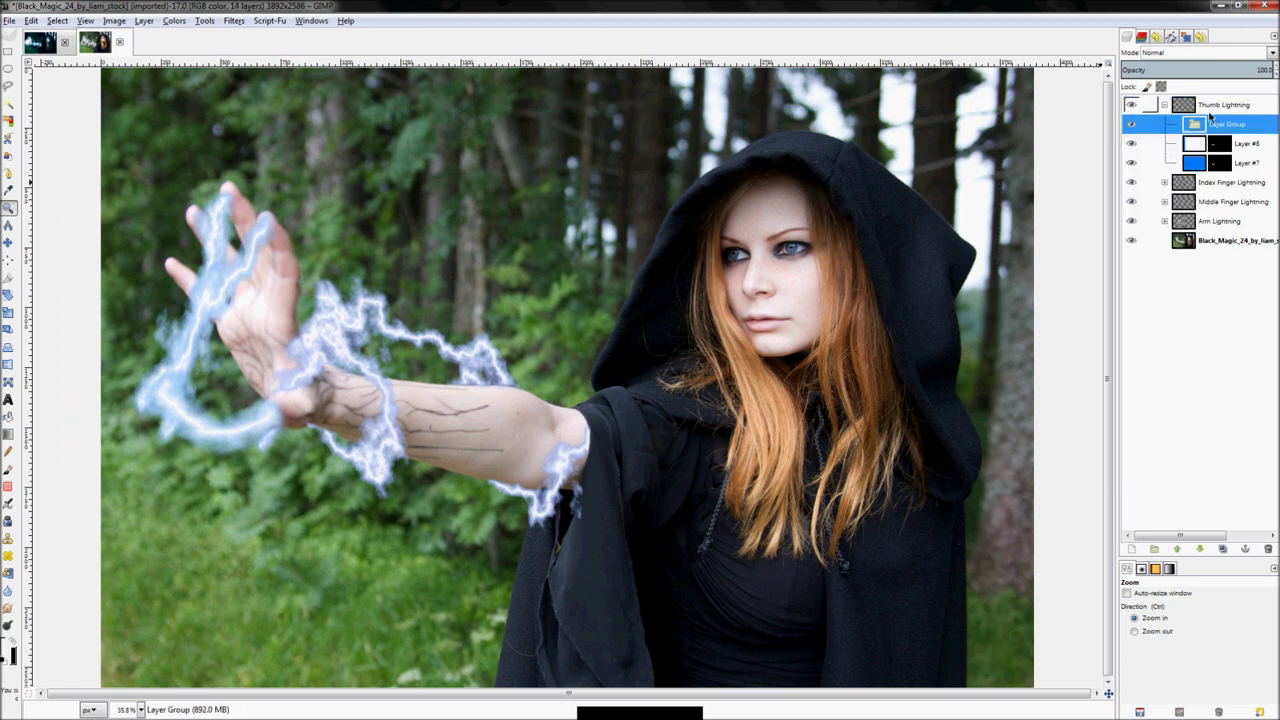
key("ctrl+z")
Create a new layer group above the background photo layer and raise it to the top of the layer stack
left_click(1198, 220)
right_click(1200, 214)
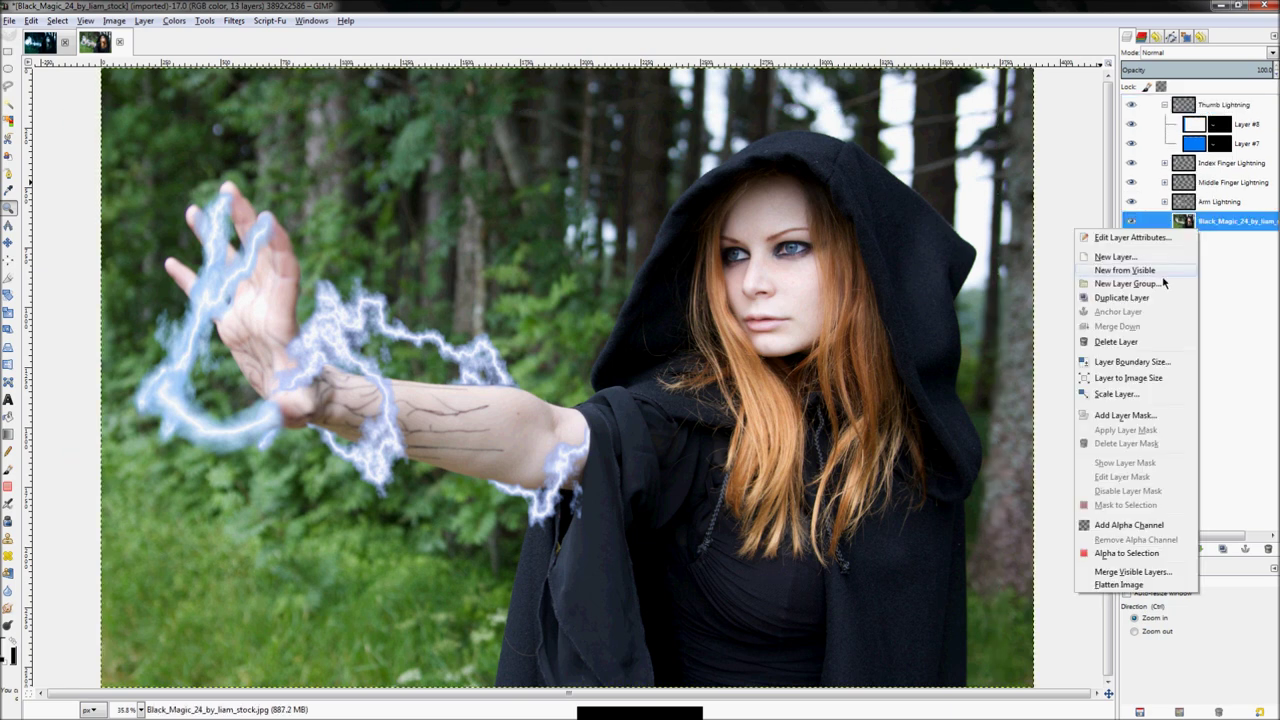
left_click(1163, 285)
left_click(1179, 552)
left_click(1179, 552)
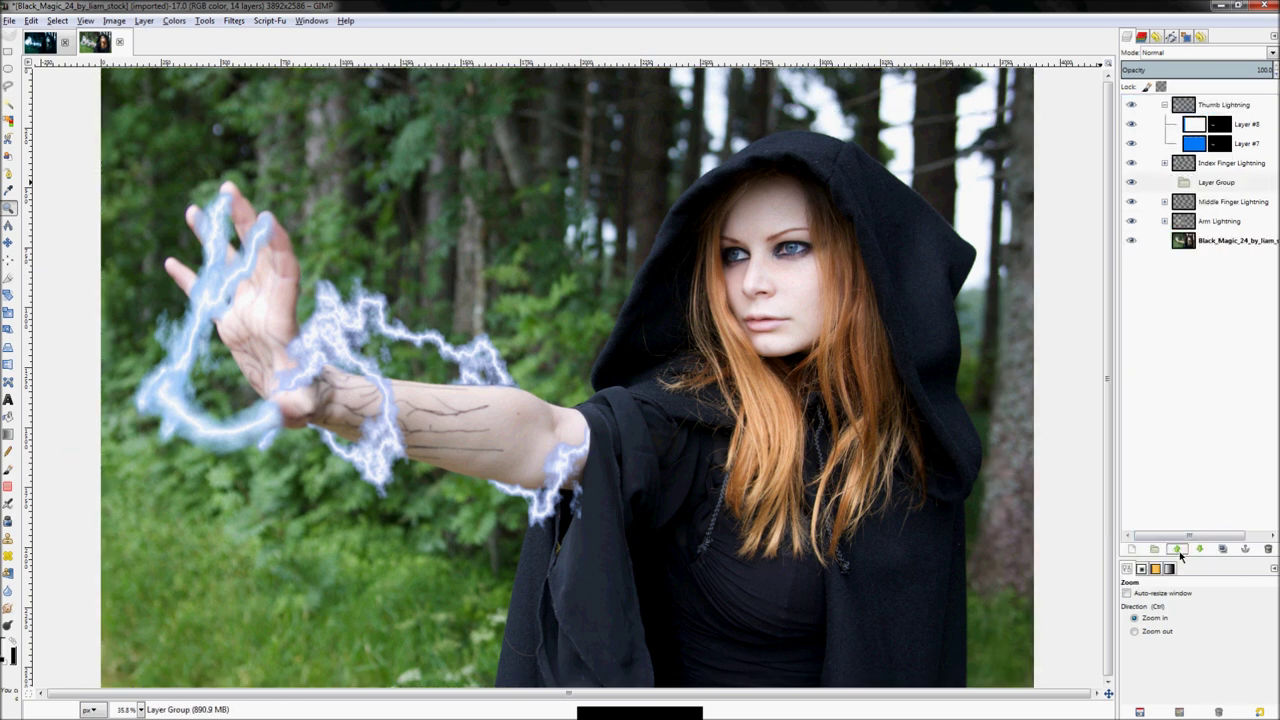
left_click(1179, 552)
left_click(1179, 552)
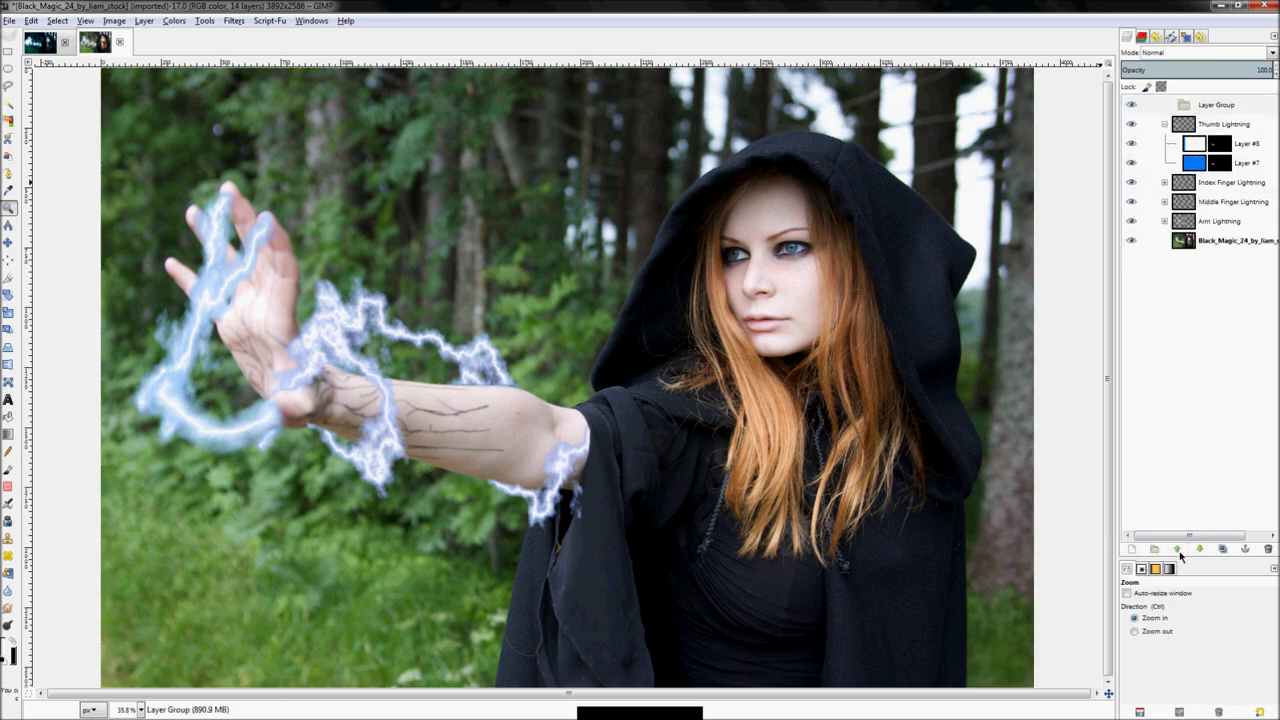
Collapse the Thumb Lightning group and rename the new topmost layer group as Lightning Ball
left_click(1165, 124)
left_click(1194, 110)
double_click(1194, 108)
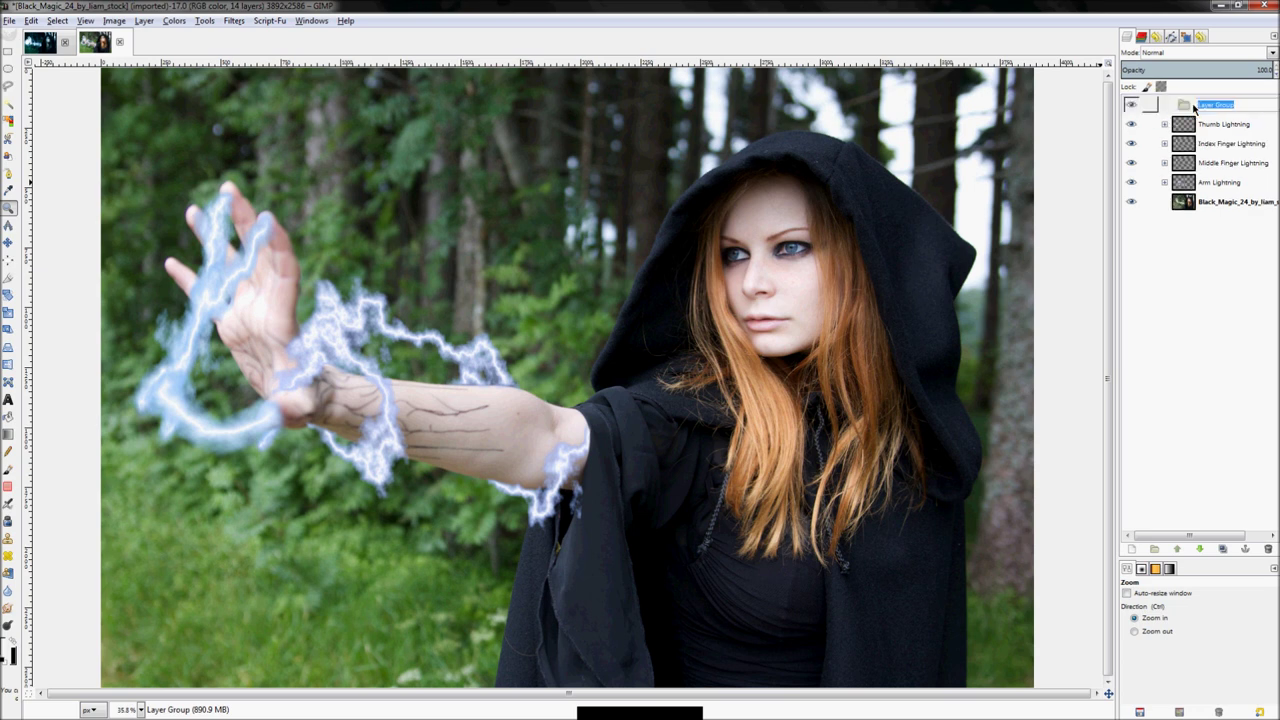
type("Lightning Ball")
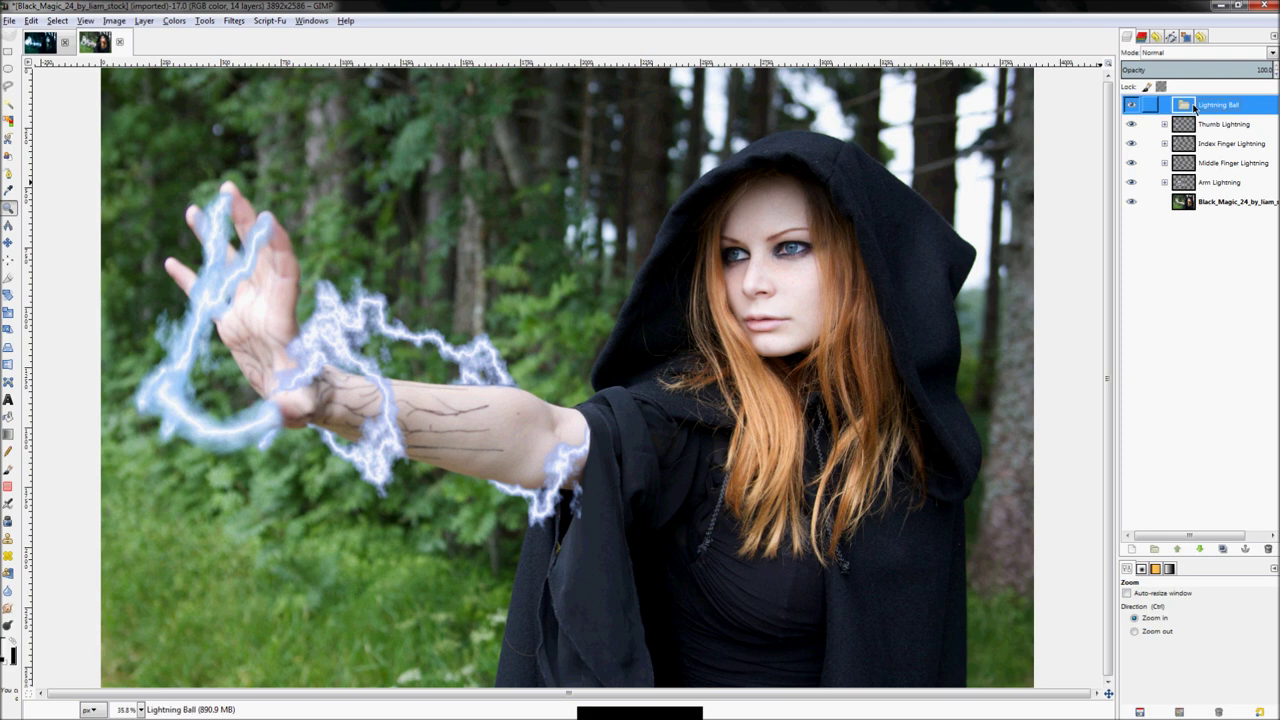
Add a nested layer group inside the Lightning Ball group
right_click(1193, 107)
left_click(1110, 135)
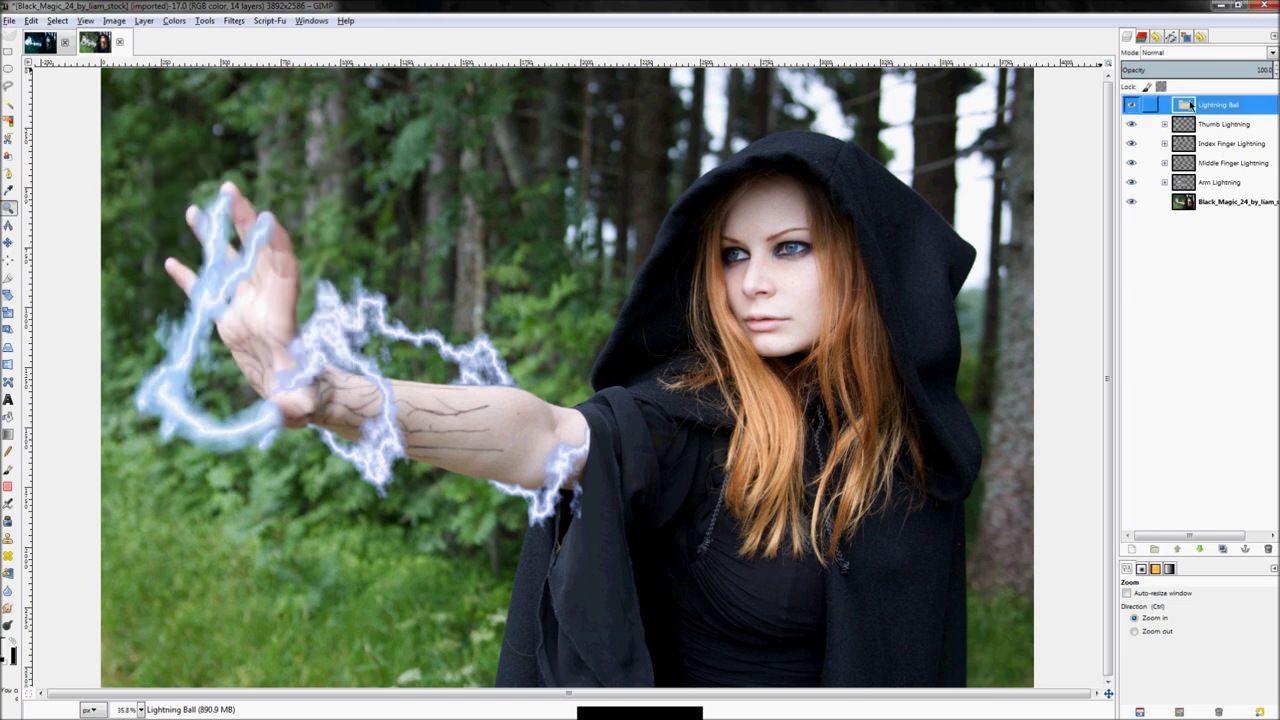
right_click(1190, 105)
left_click(1117, 157)
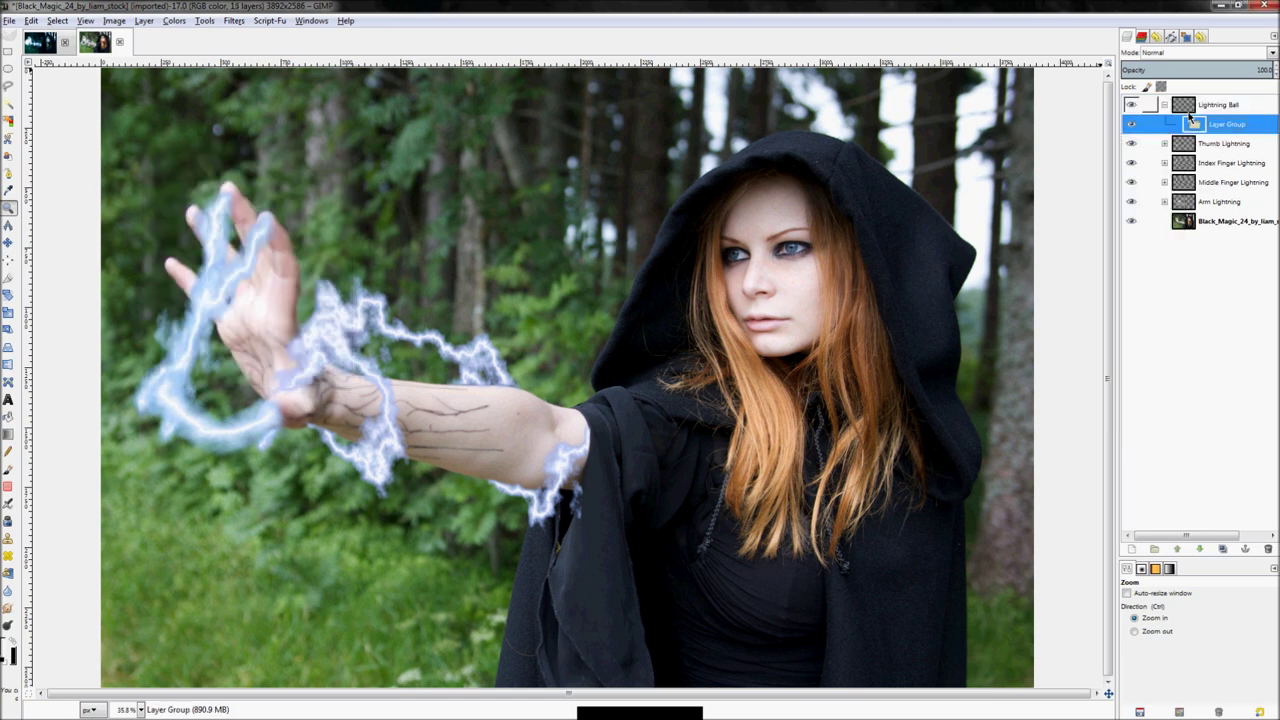
left_click(1197, 107)
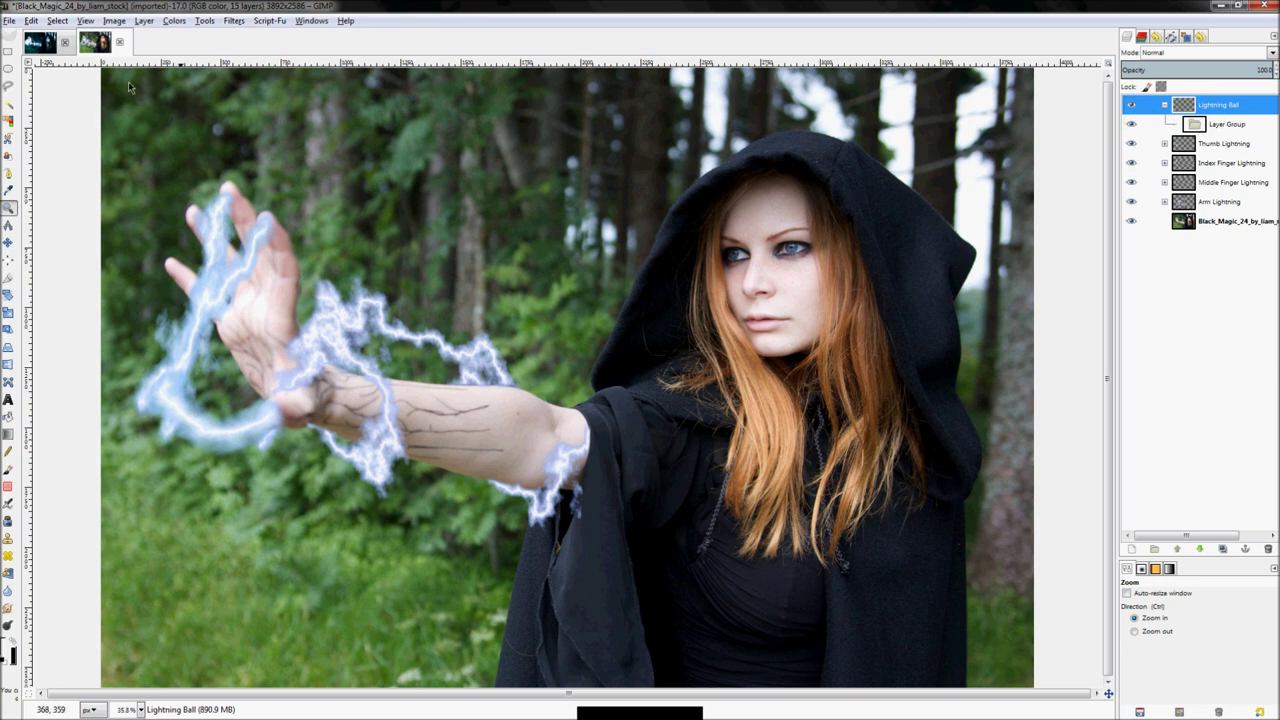
Switch to the Lightning.xcf image and examine the orb's Layer Group #4, toggling the visibility of its nested groups
left_click(40, 42)
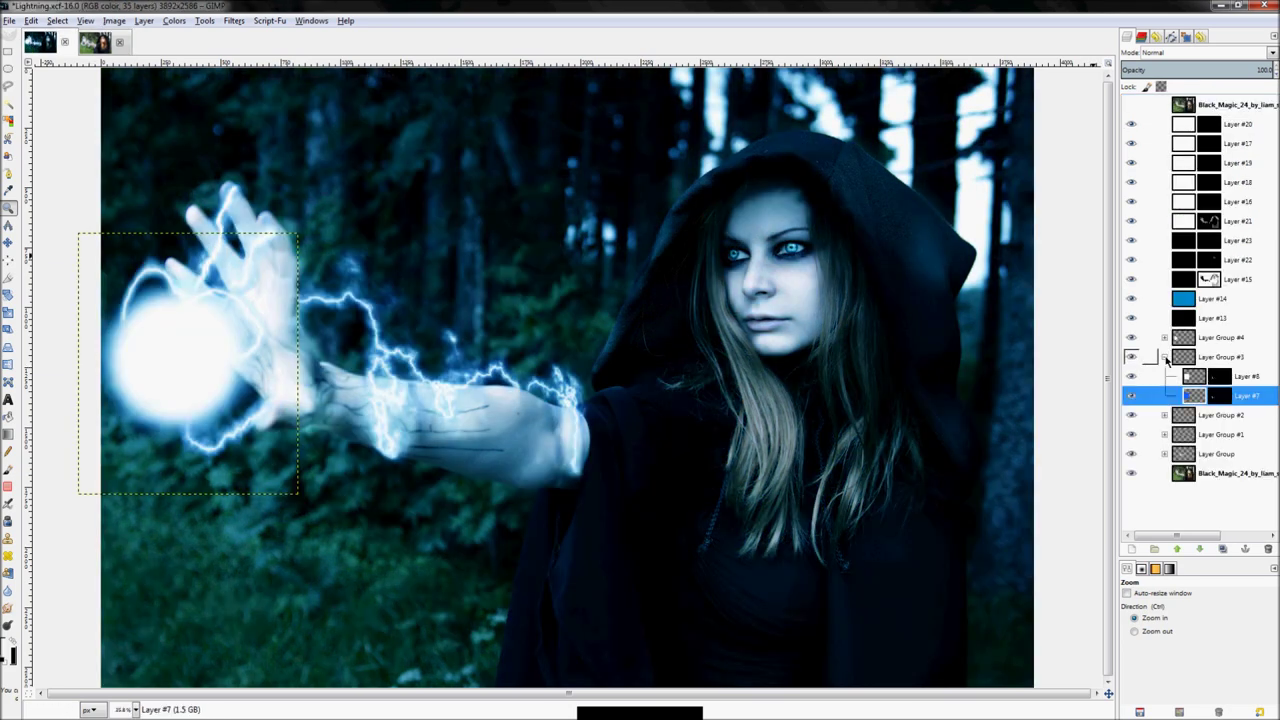
left_click(1164, 357)
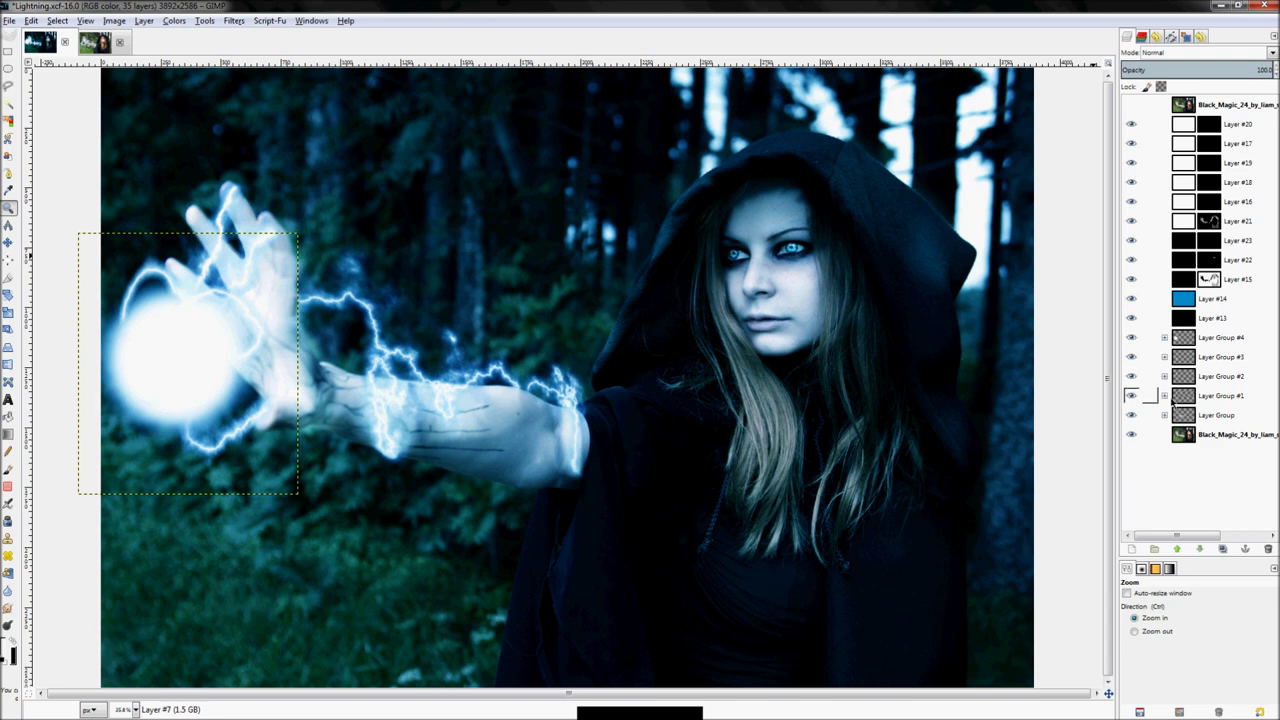
left_click(1165, 338)
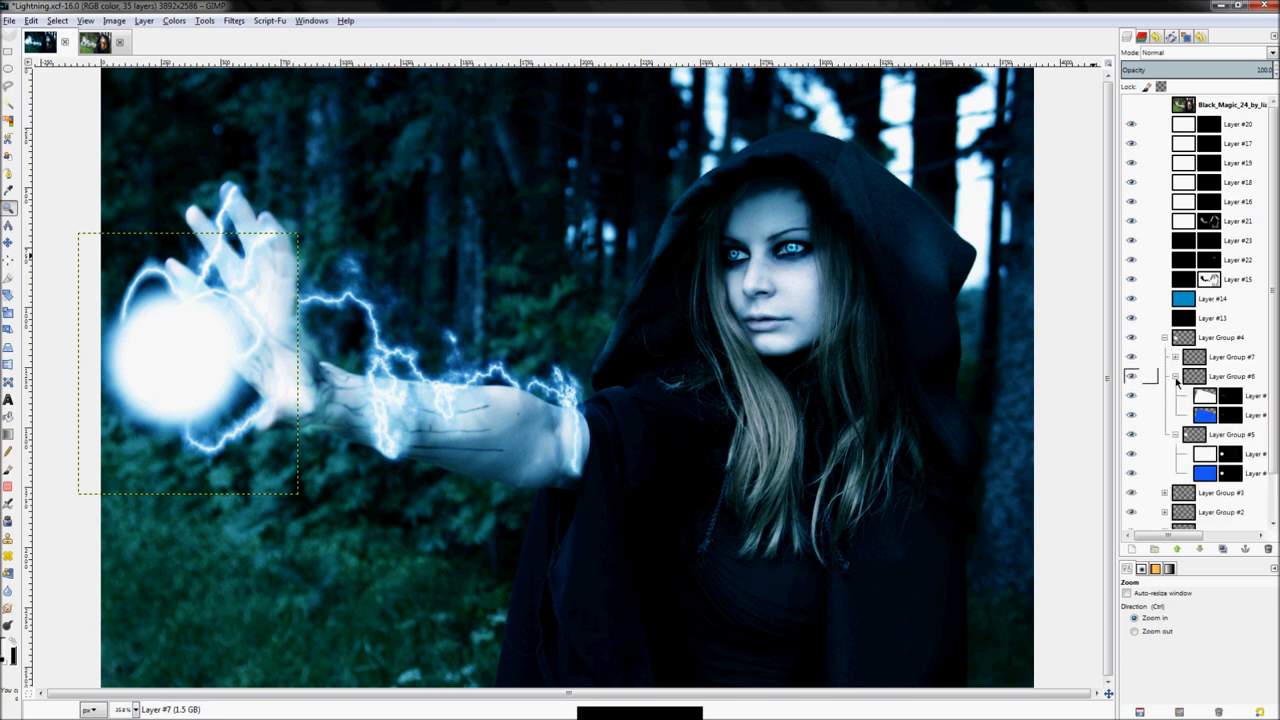
left_click(1175, 376)
left_click(1175, 395)
left_click(1193, 394)
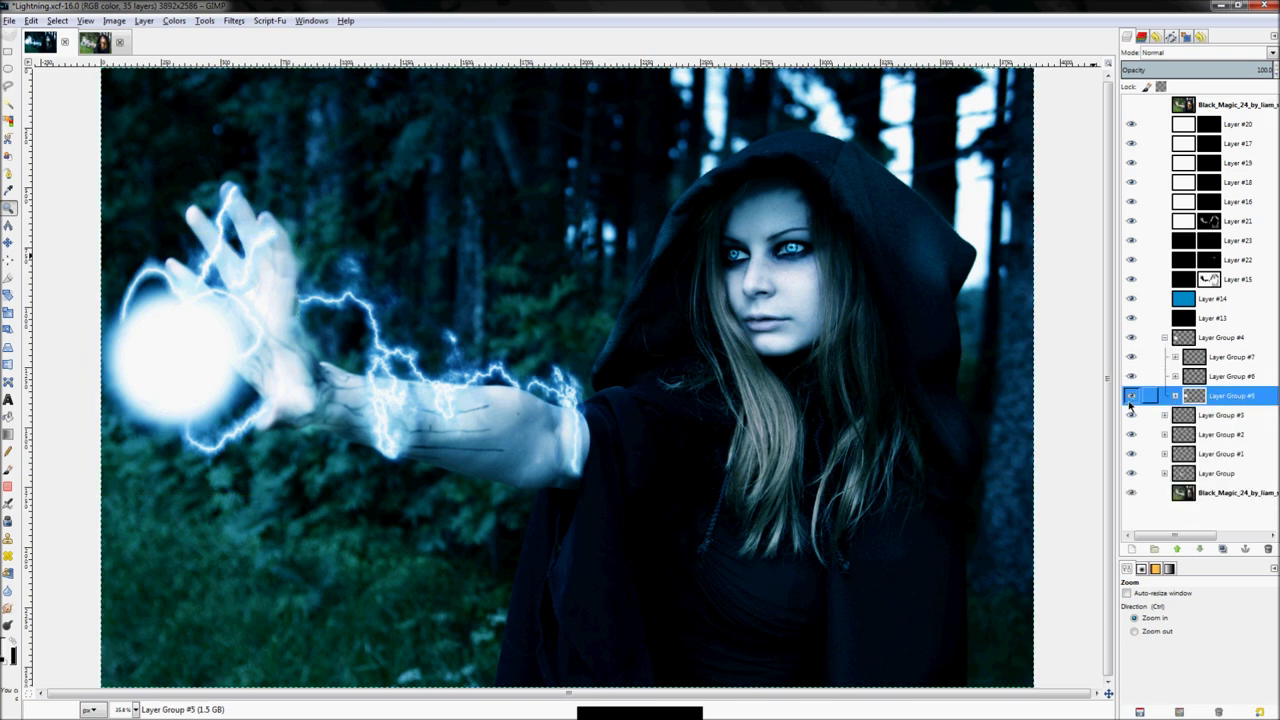
left_click(1132, 397)
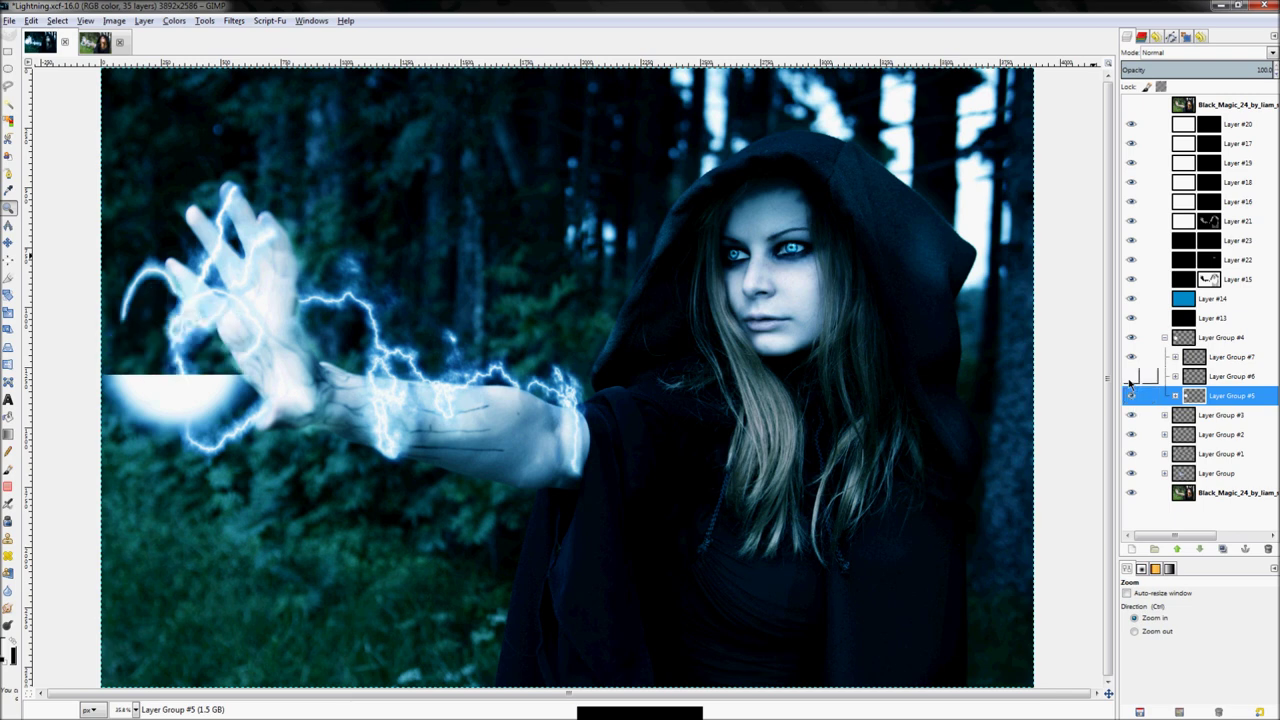
left_click(1130, 384)
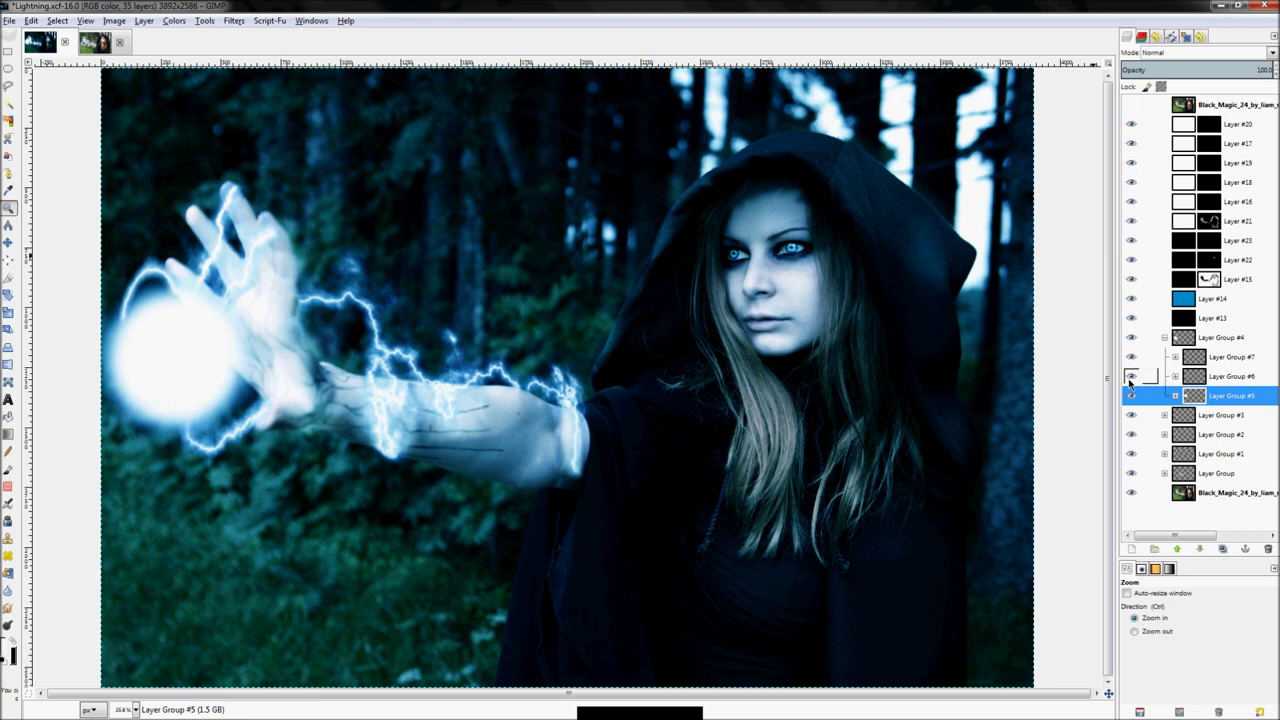
left_click(1131, 376)
left_click(1131, 357)
left_click(1131, 357)
left_click(1160, 338)
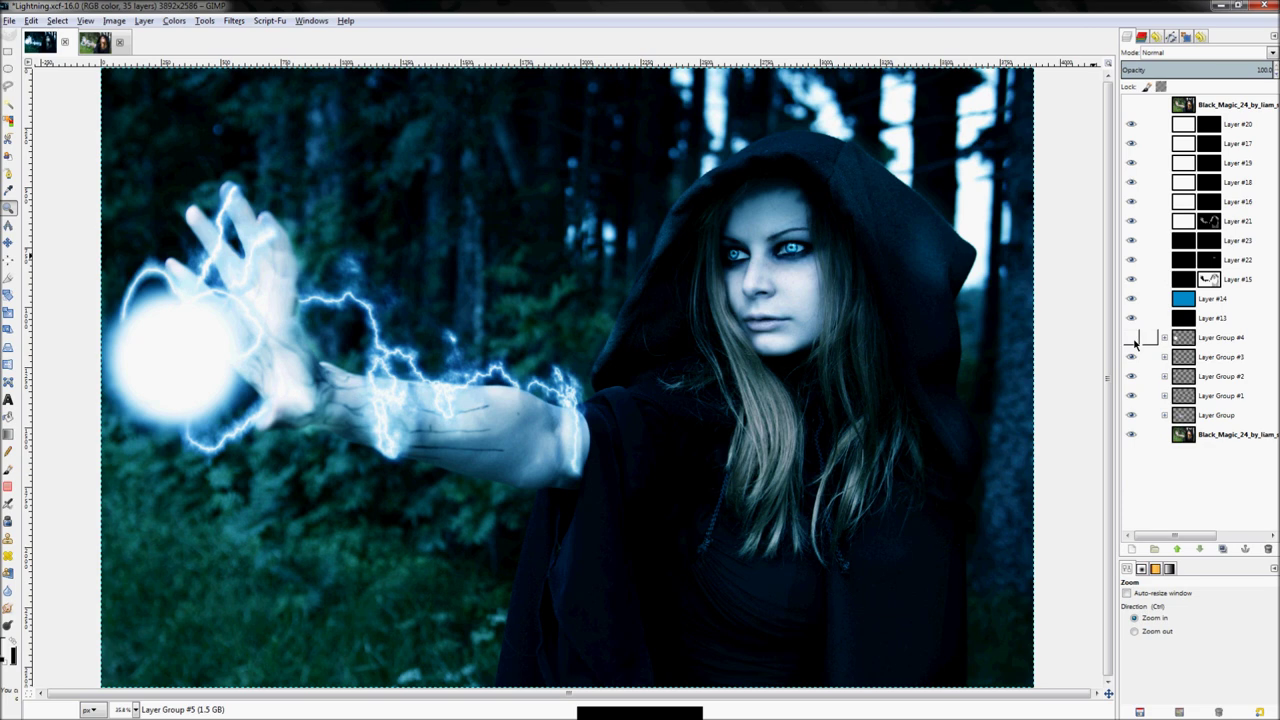
left_click(1131, 338)
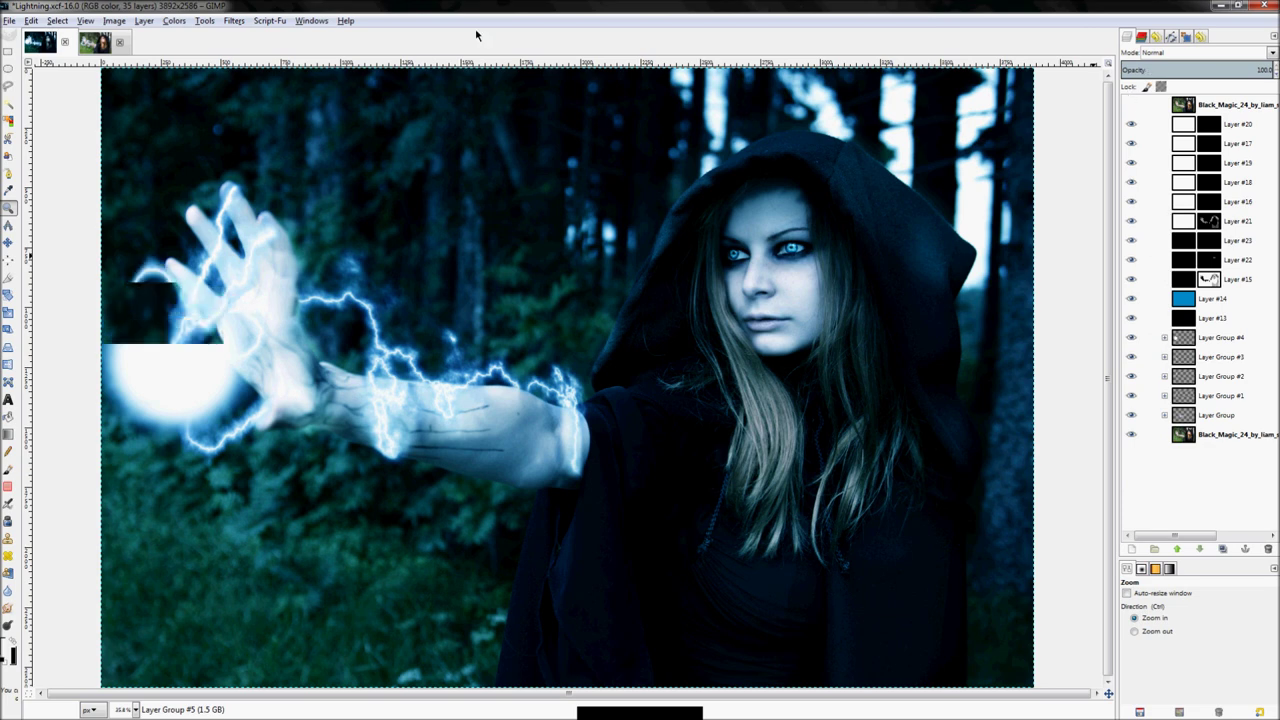
Return to the Black_Magic_24 image and rename the layer group nested in Lightning Ball as Ball
left_click(95, 41)
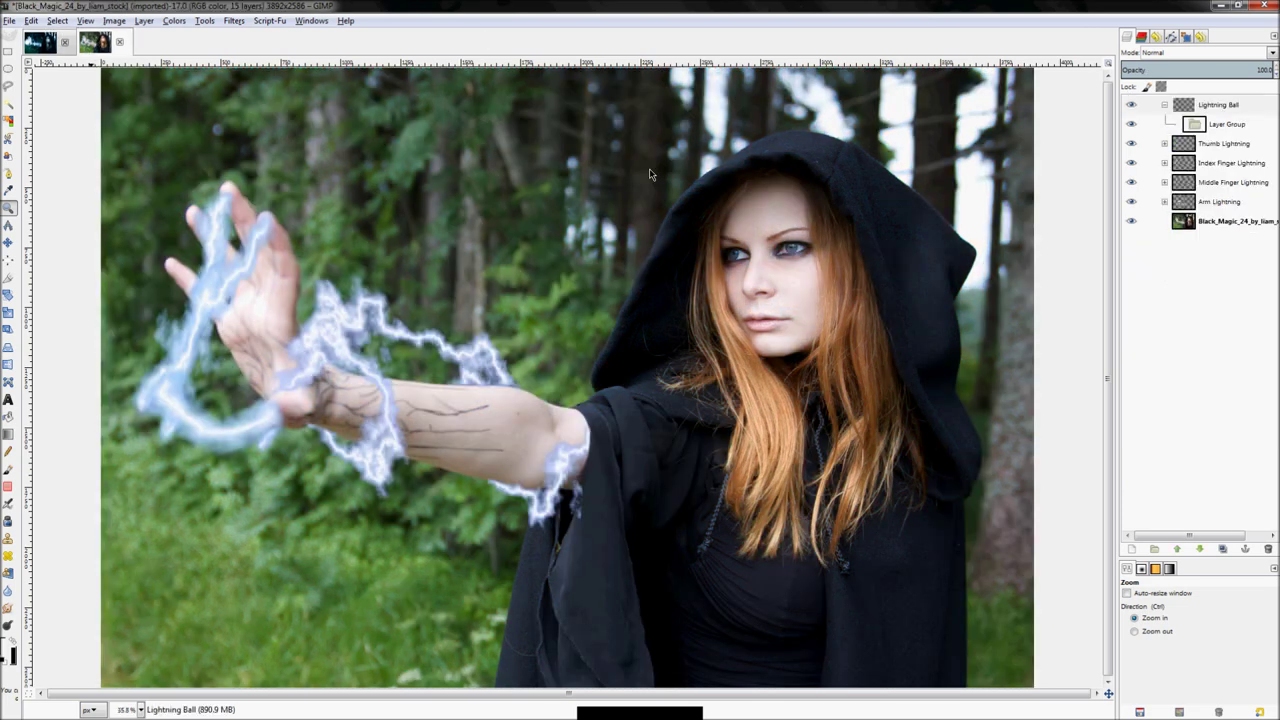
left_click(1172, 106)
left_click(1200, 123)
left_click(1217, 110)
left_click(1219, 126)
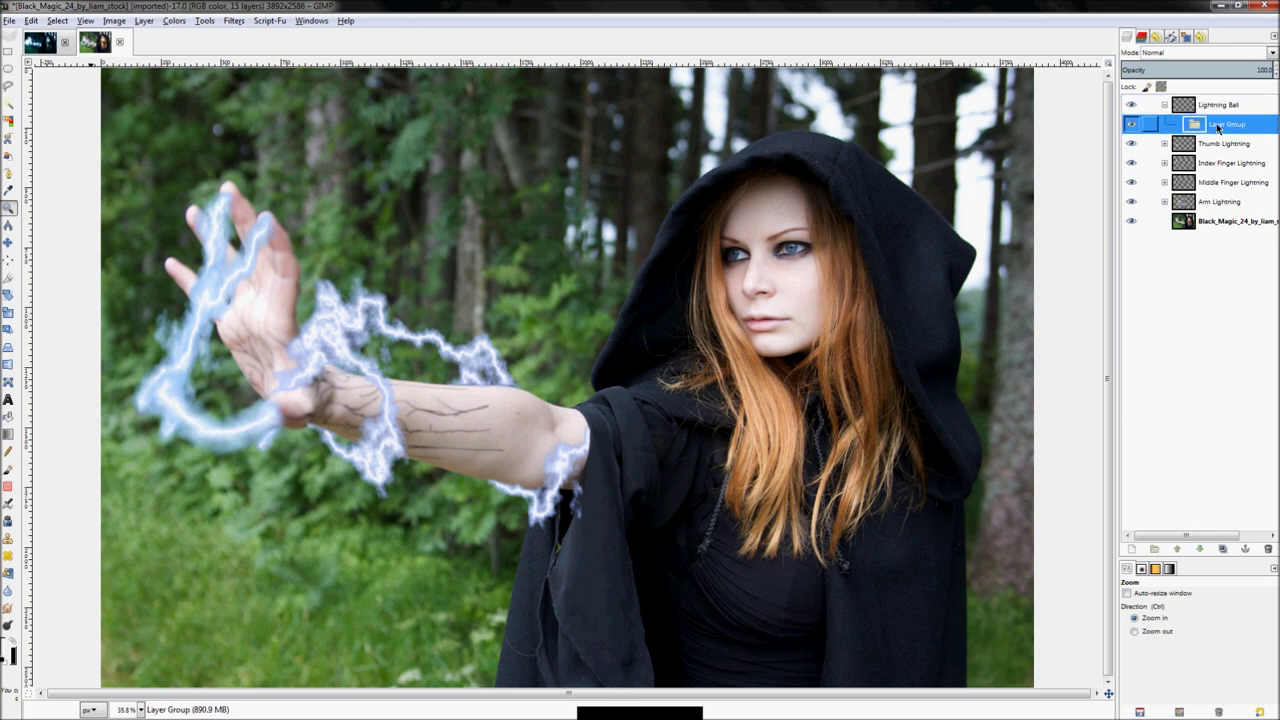
double_click(1217, 126)
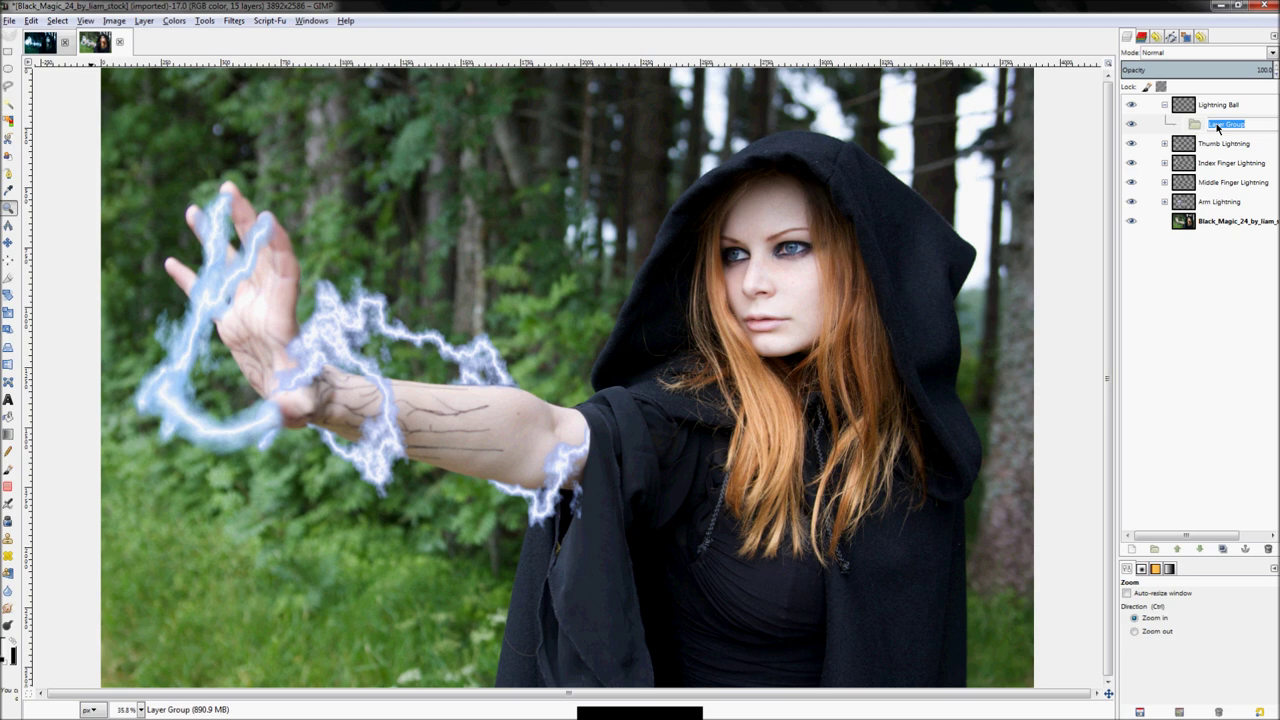
type("Ball")
key("Return")
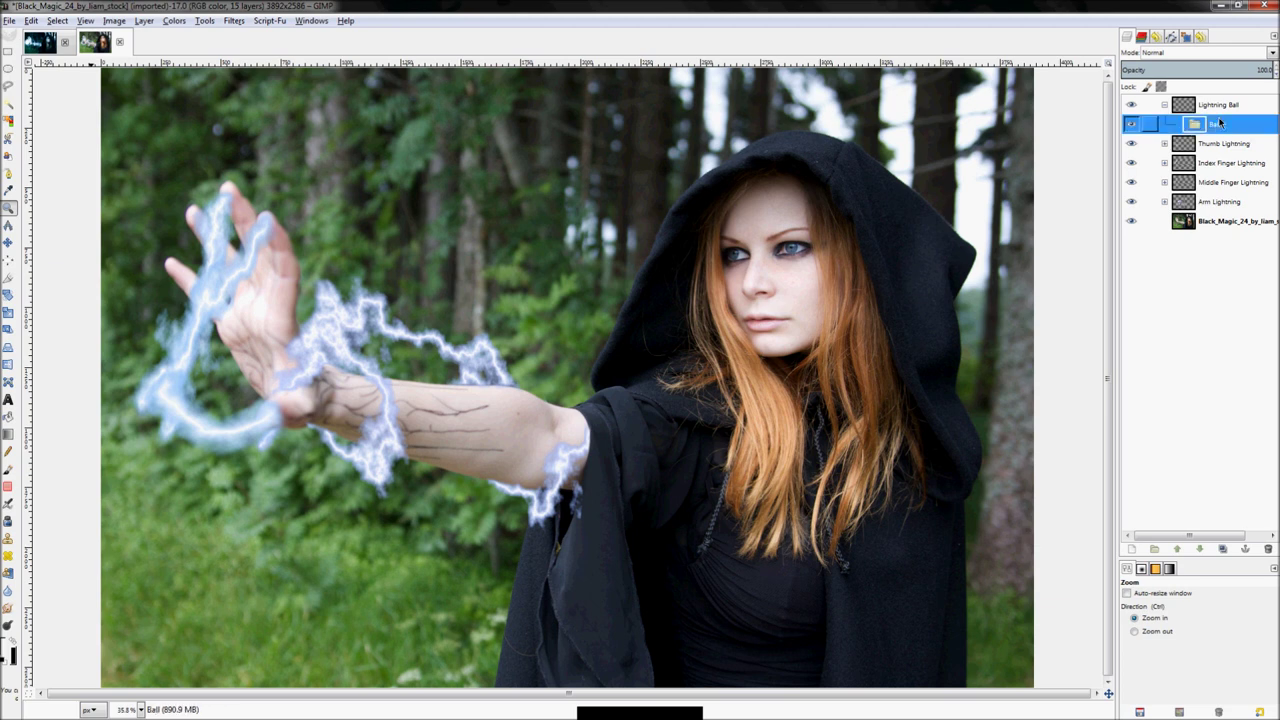
Add a new transparent 3892 x 2586 px layer inside the Ball group
right_click(1219, 122)
left_click(1140, 163)
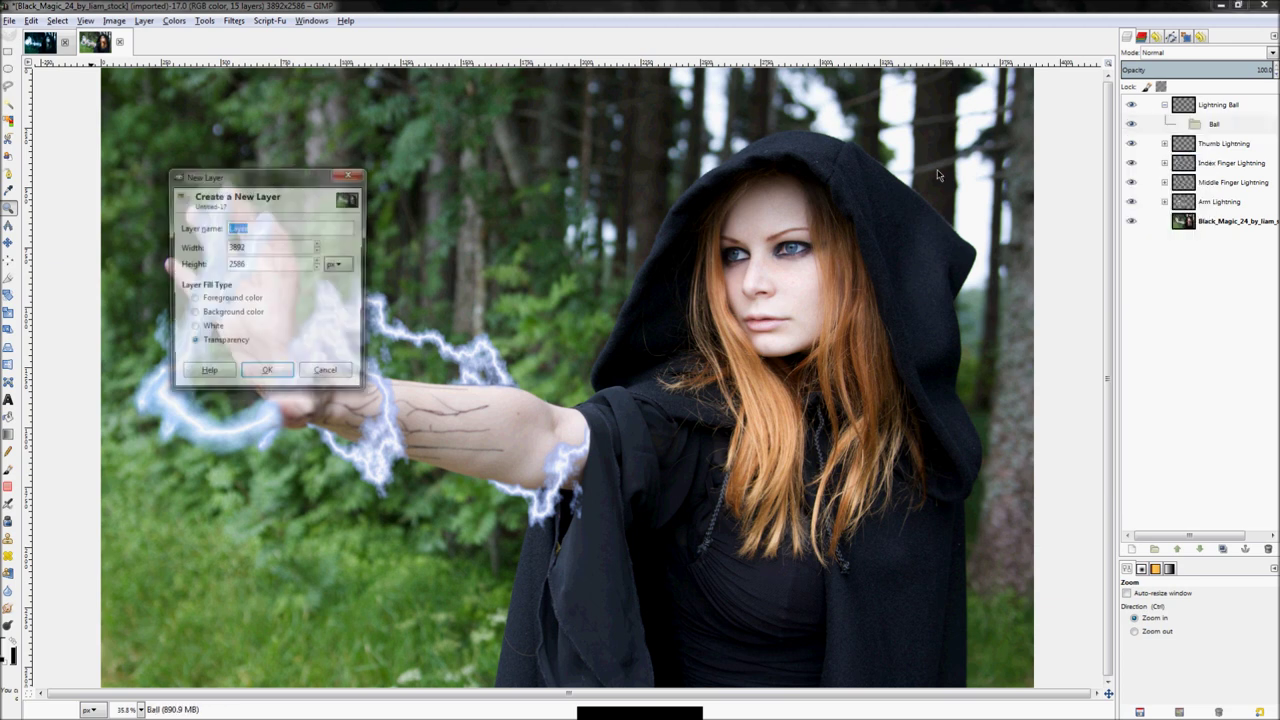
left_click(265, 383)
Draw an elliptical selection over the palm and the lightning beside it with the Ellipse Select tool
left_click(137, 317)
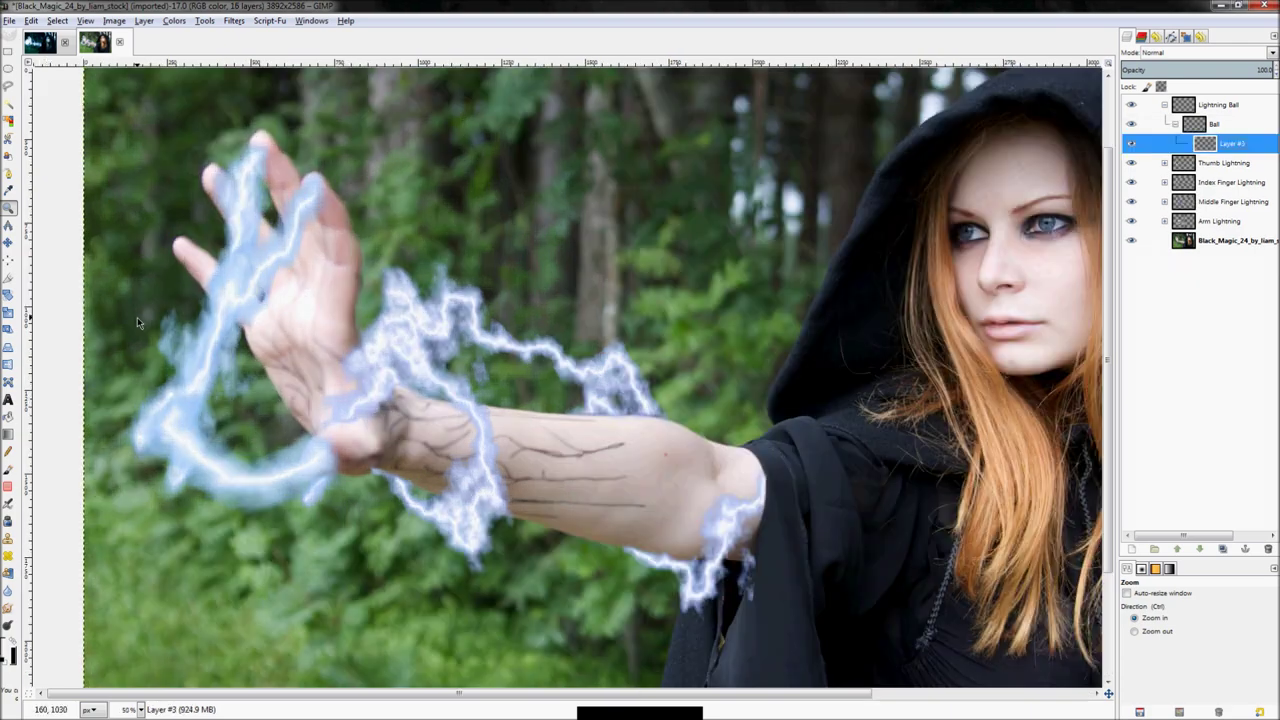
left_click(174, 323)
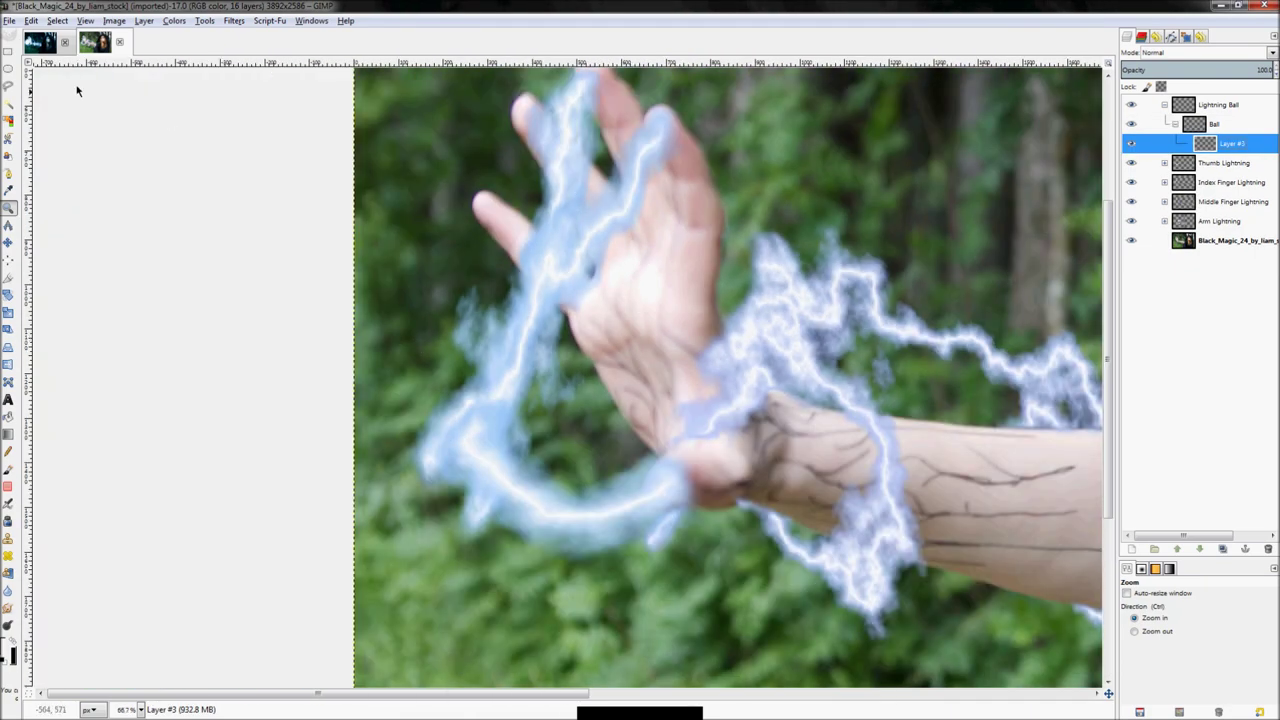
left_click(8, 70)
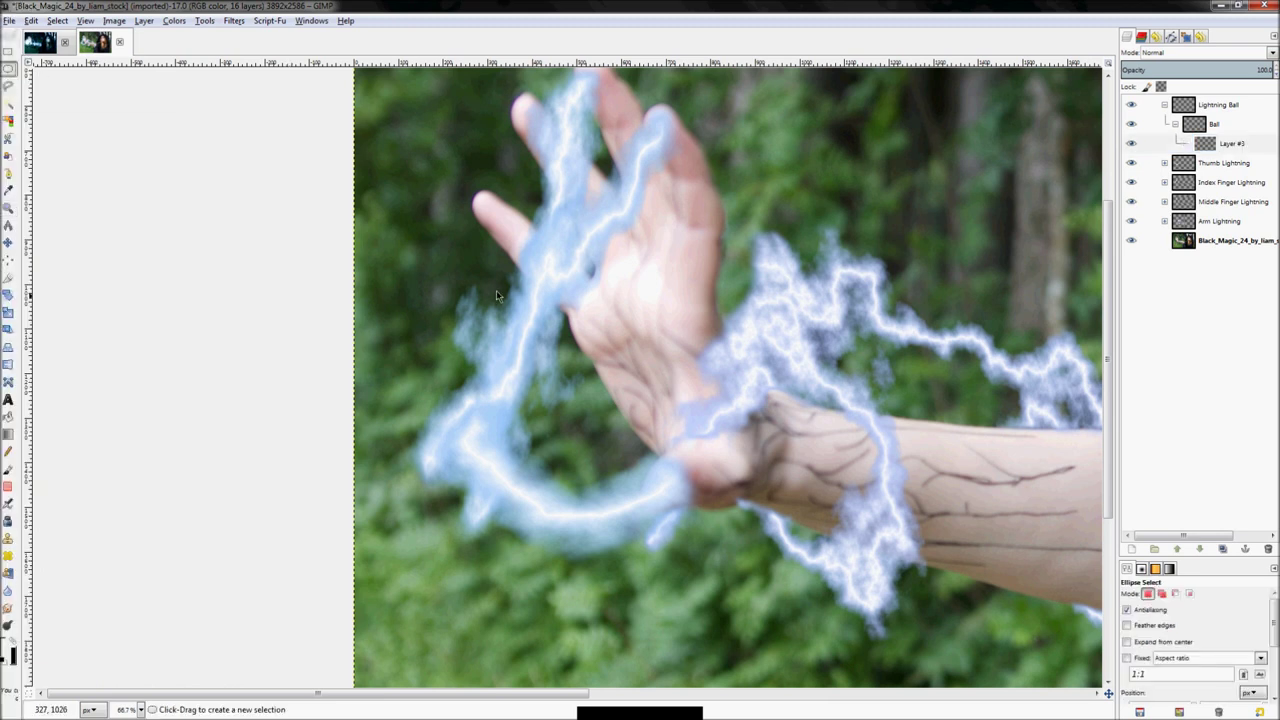
left_click_drag(484, 235, 772, 475)
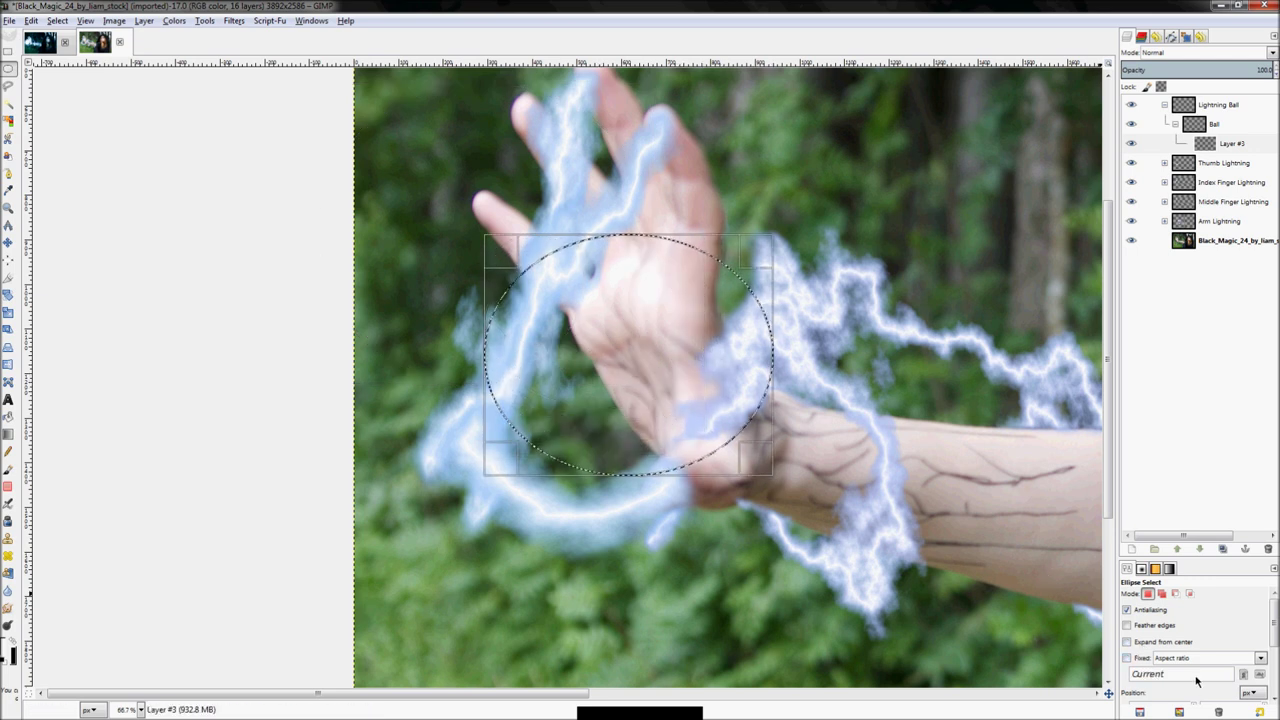
Turn on the fixed aspect ratio for Ellipse Select and set it to 1:1
left_click(1129, 659)
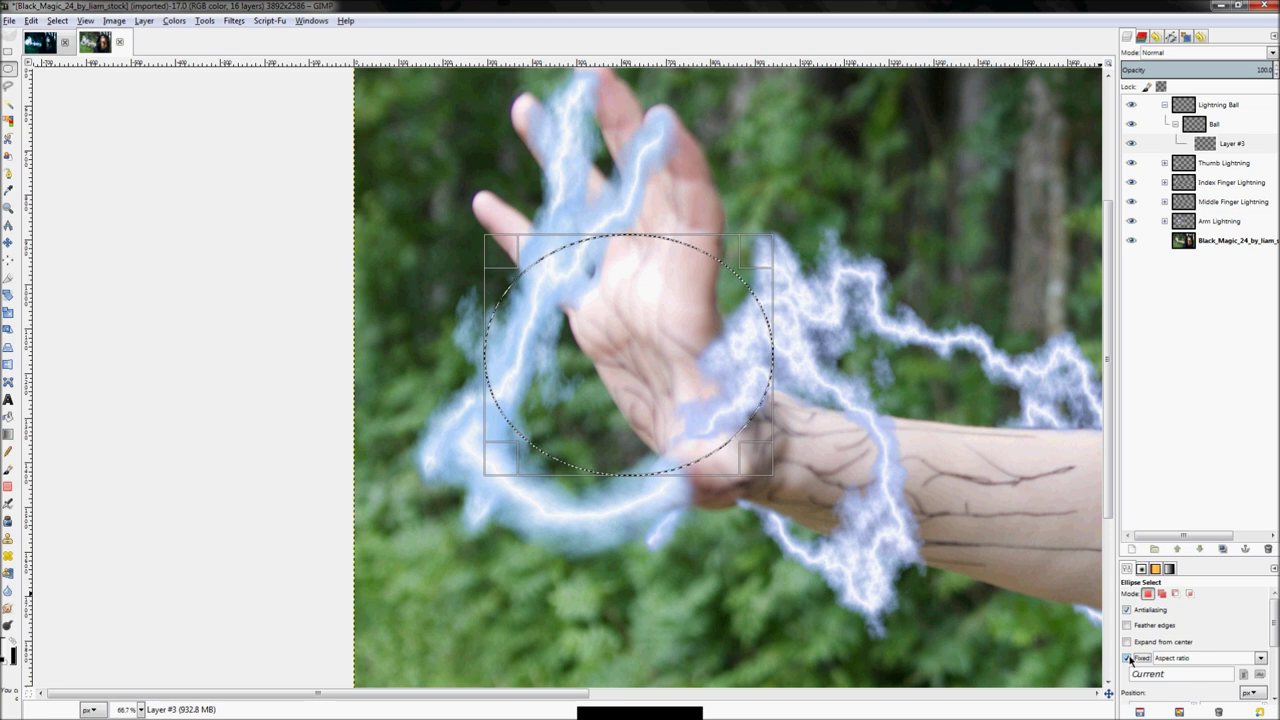
left_click(1163, 674)
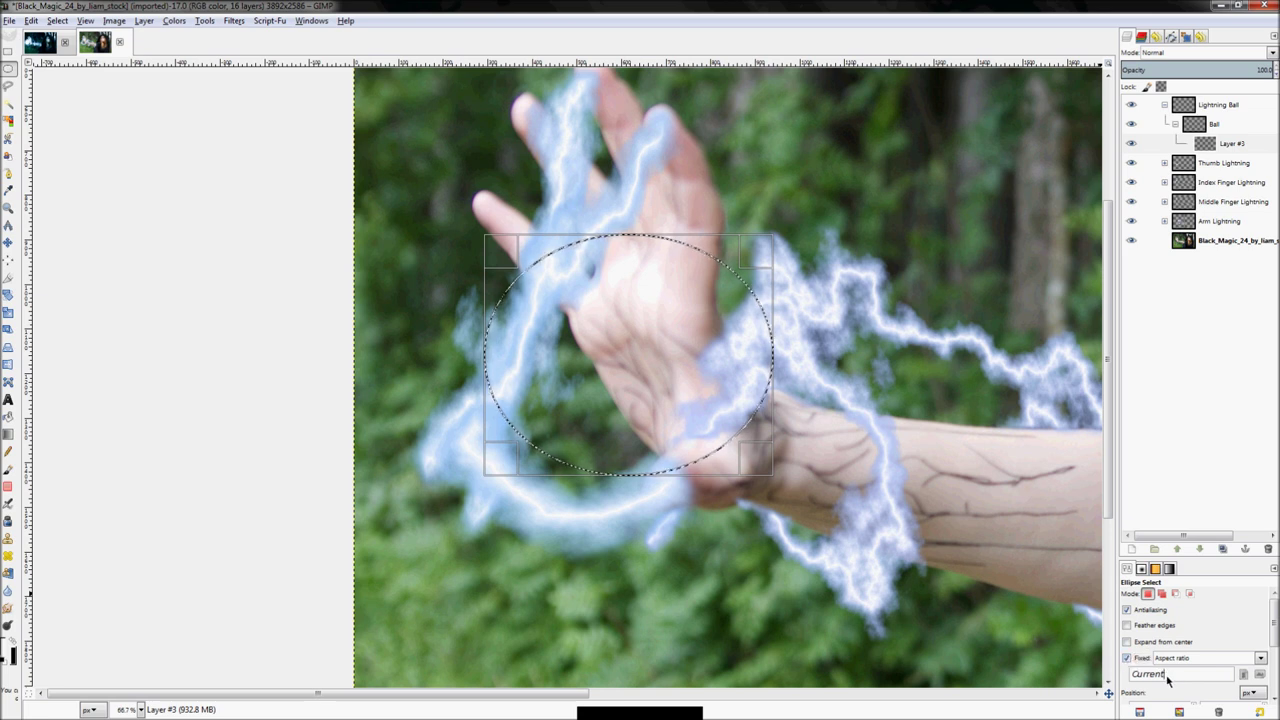
type("1")
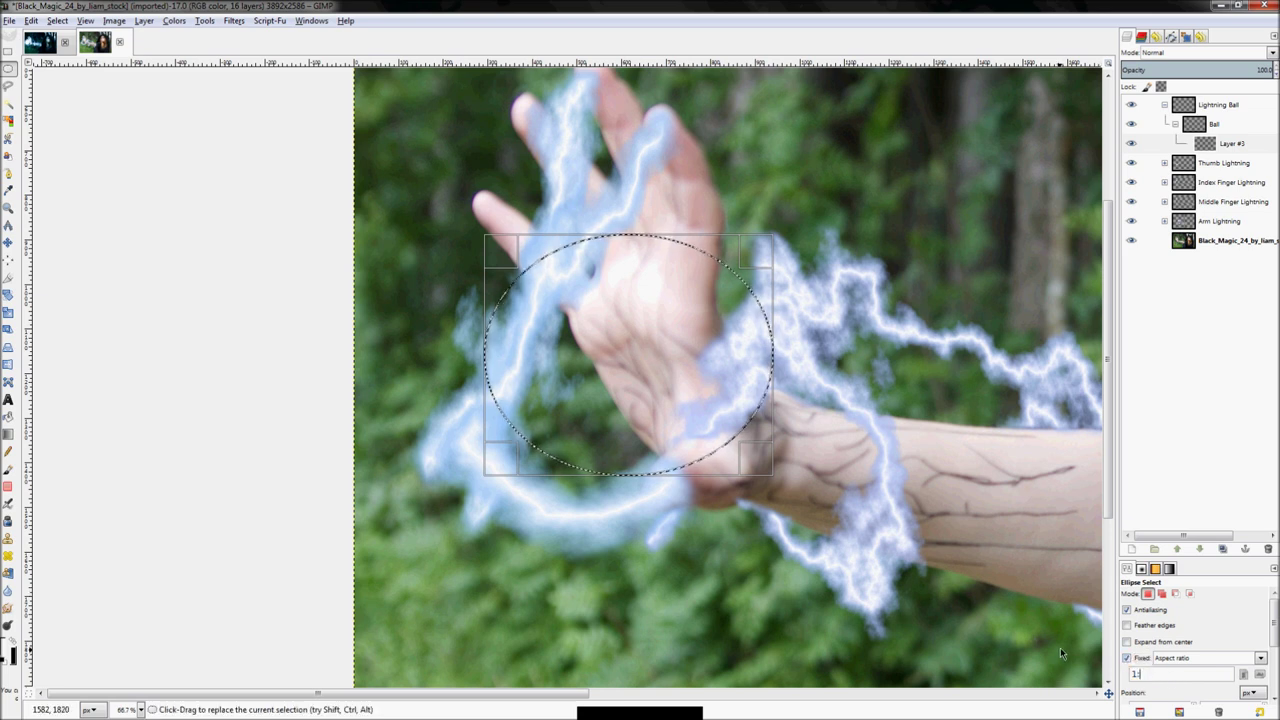
type(":1")
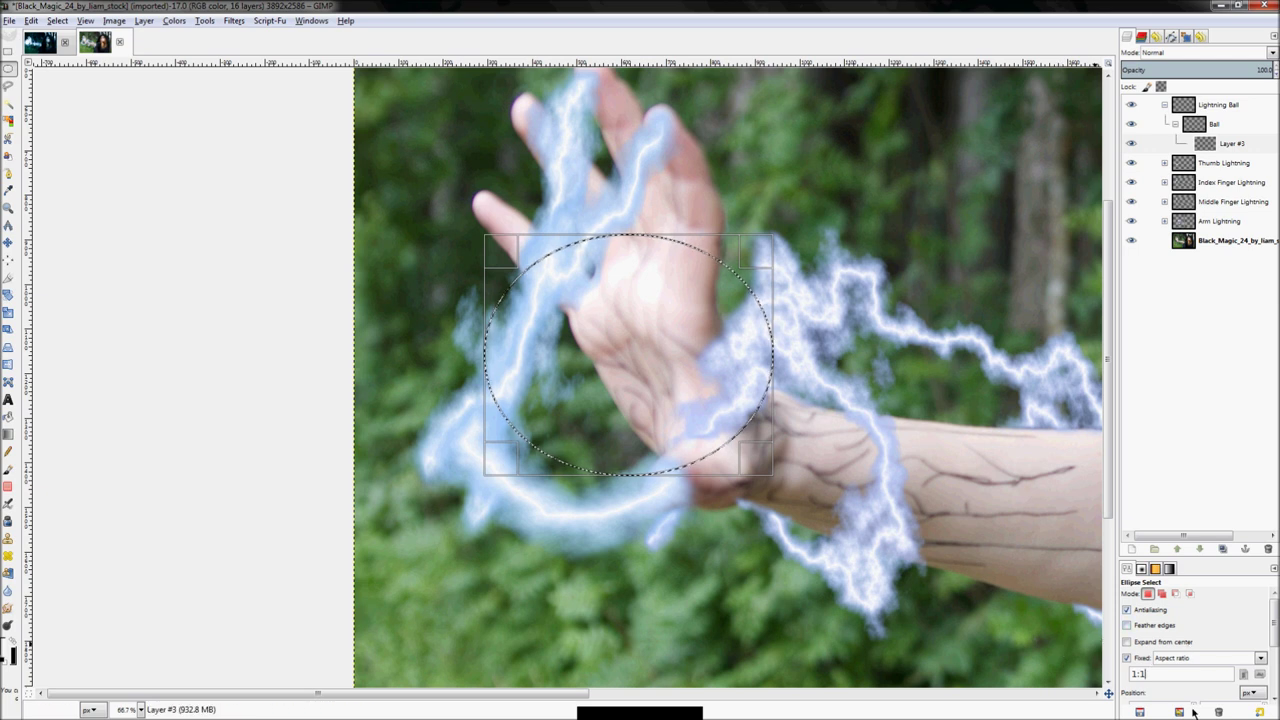
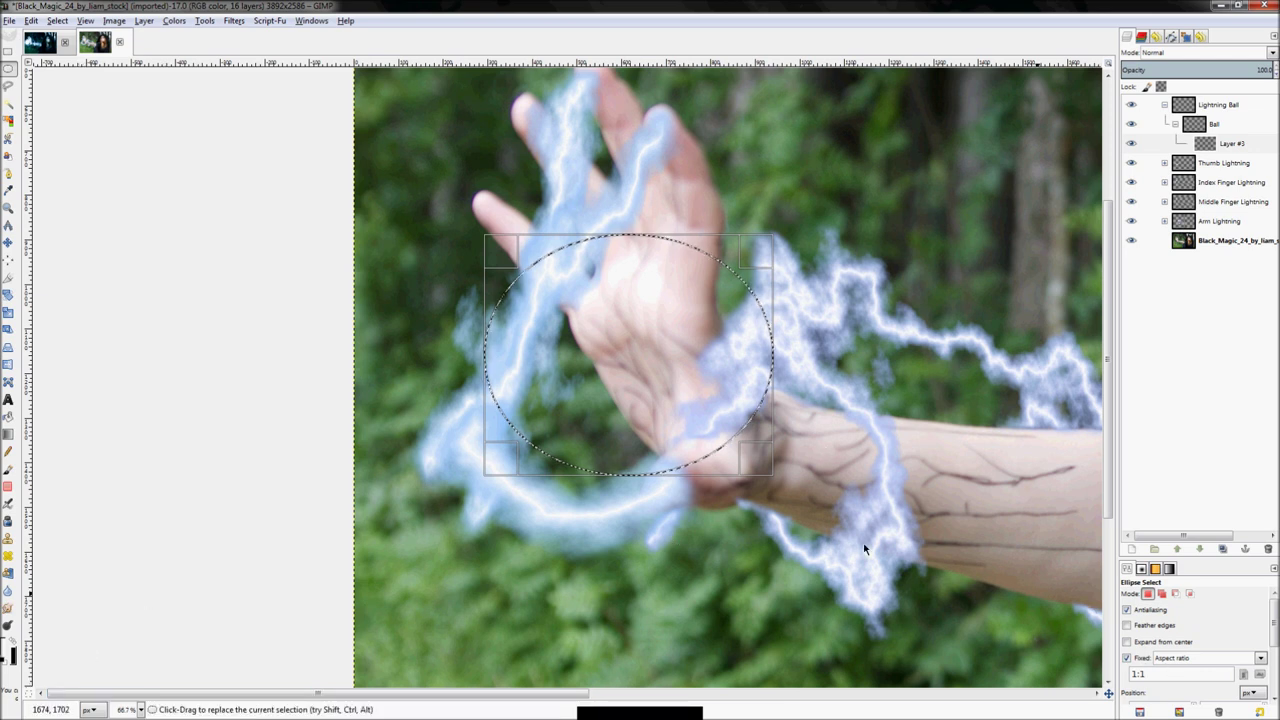
Resize and move the circular selection over the lightning and fingers beside the palm, comparing with the Lightning.xcf ball, and commit it
mouse_move(758, 462)
left_mouse_down()
mouse_move(634, 380)
mouse_move(789, 485)
mouse_move(743, 449)
left_mouse_up()
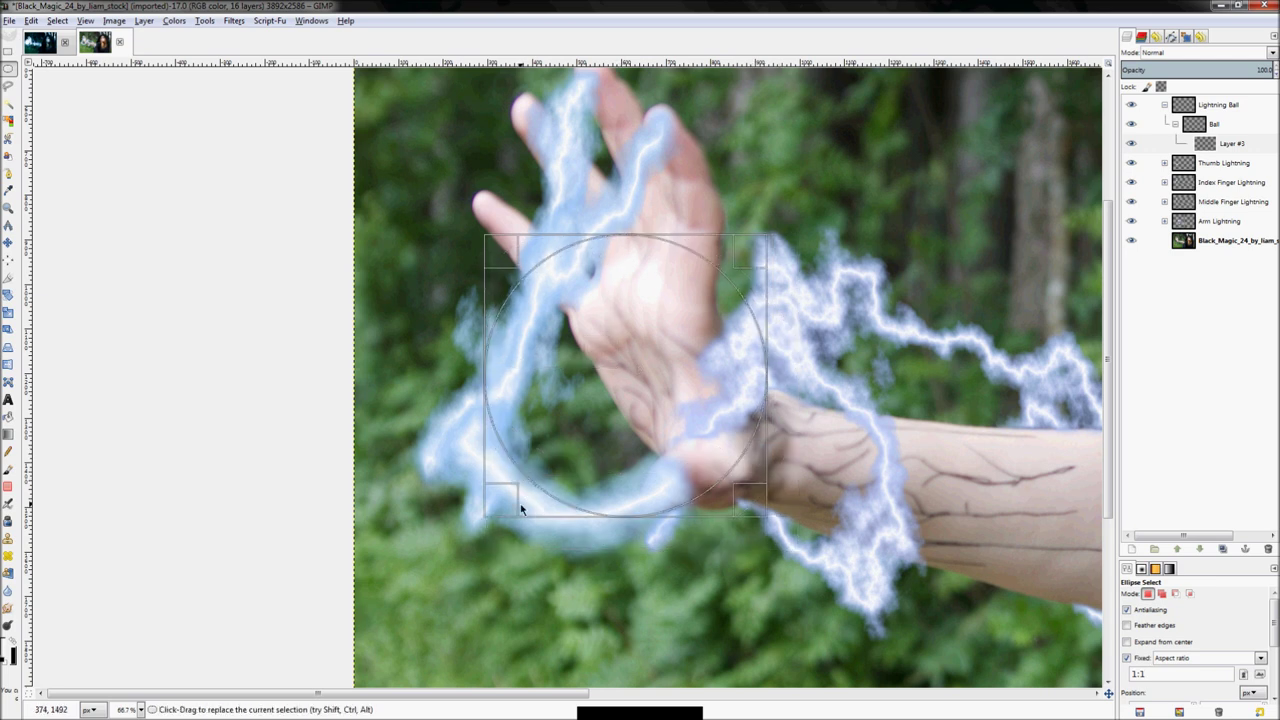
left_click_drag(498, 503, 418, 581)
left_click_drag(752, 250, 686, 316)
left_click_drag(390, 315, 366, 278)
mouse_move(613, 561)
left_mouse_down()
mouse_move(648, 560)
mouse_move(625, 545)
left_mouse_up()
left_click_drag(393, 545, 410, 530)
left_click_drag(526, 420, 514, 391)
left_click(52, 50)
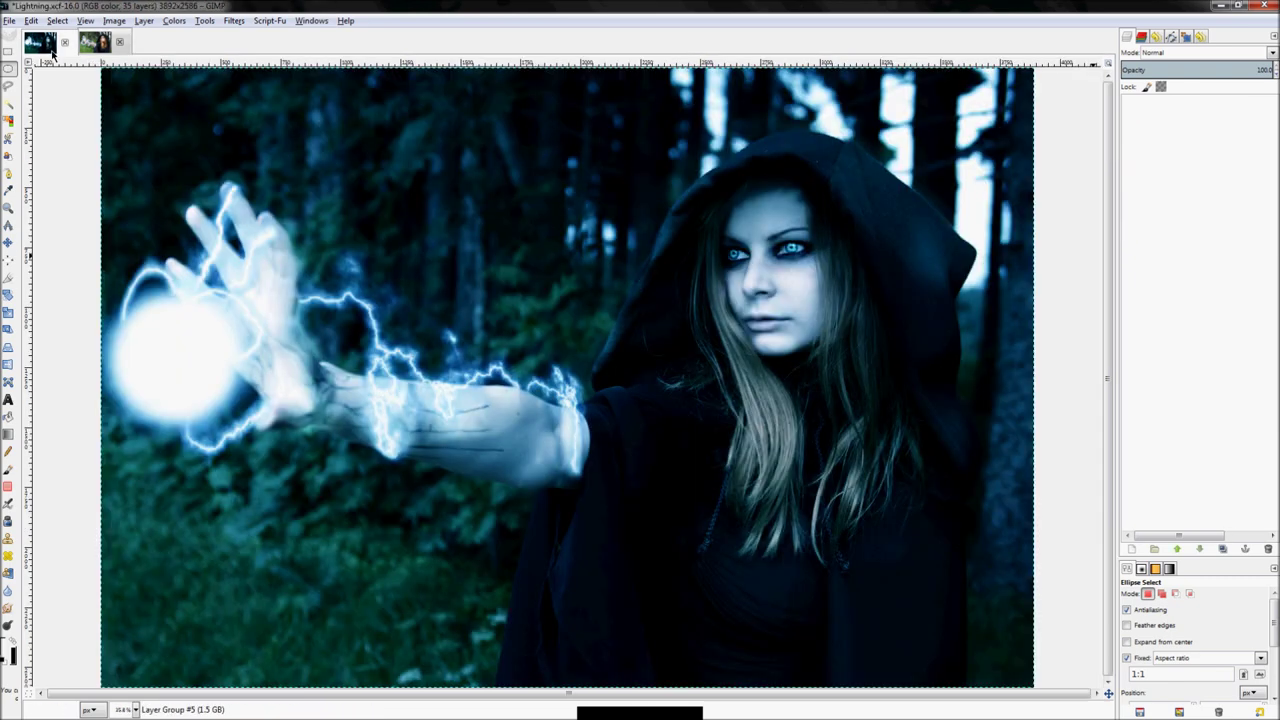
left_click(90, 44)
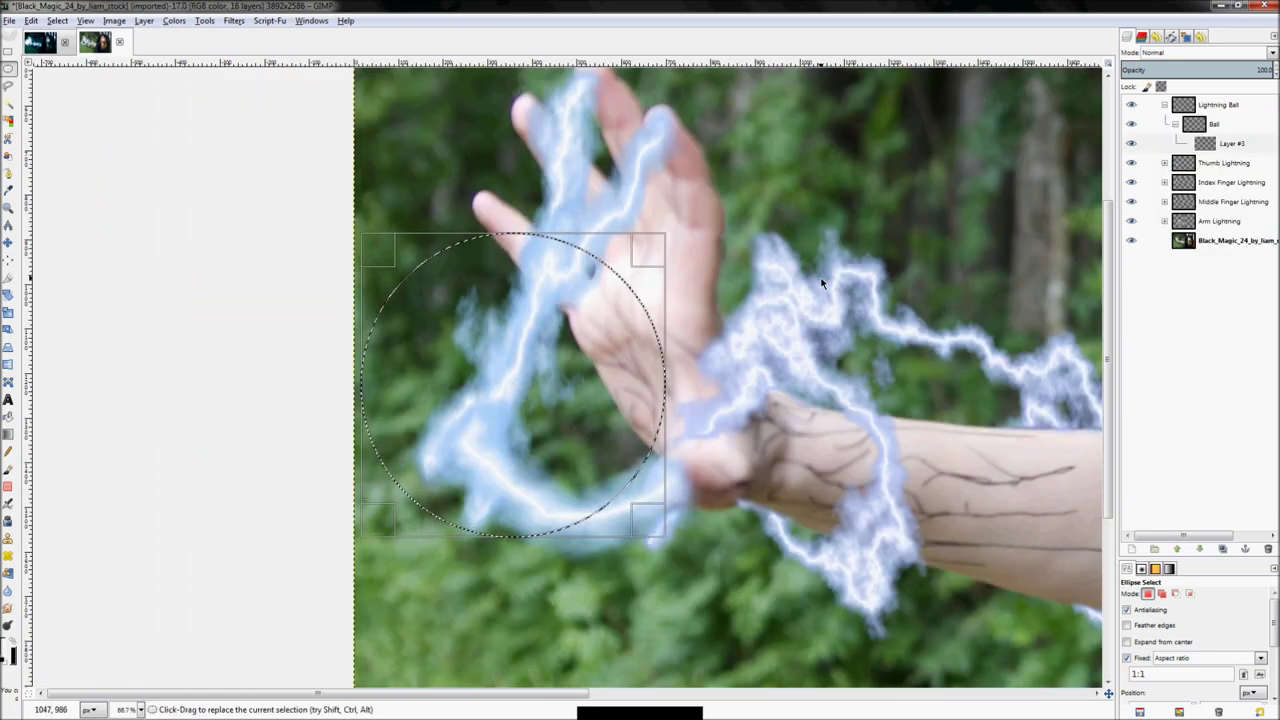
key("Return")
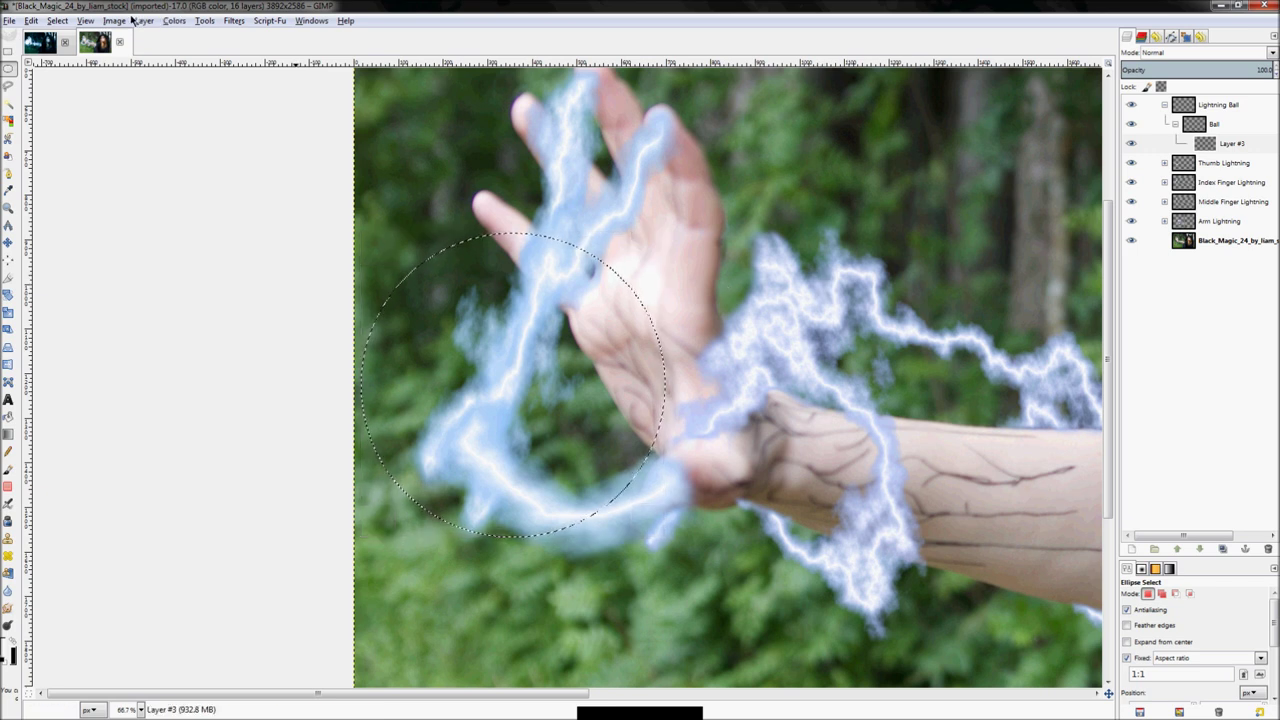
Add a layer mask to the new layer in the Ball group, initialized from the circular selection
key("shift+b")
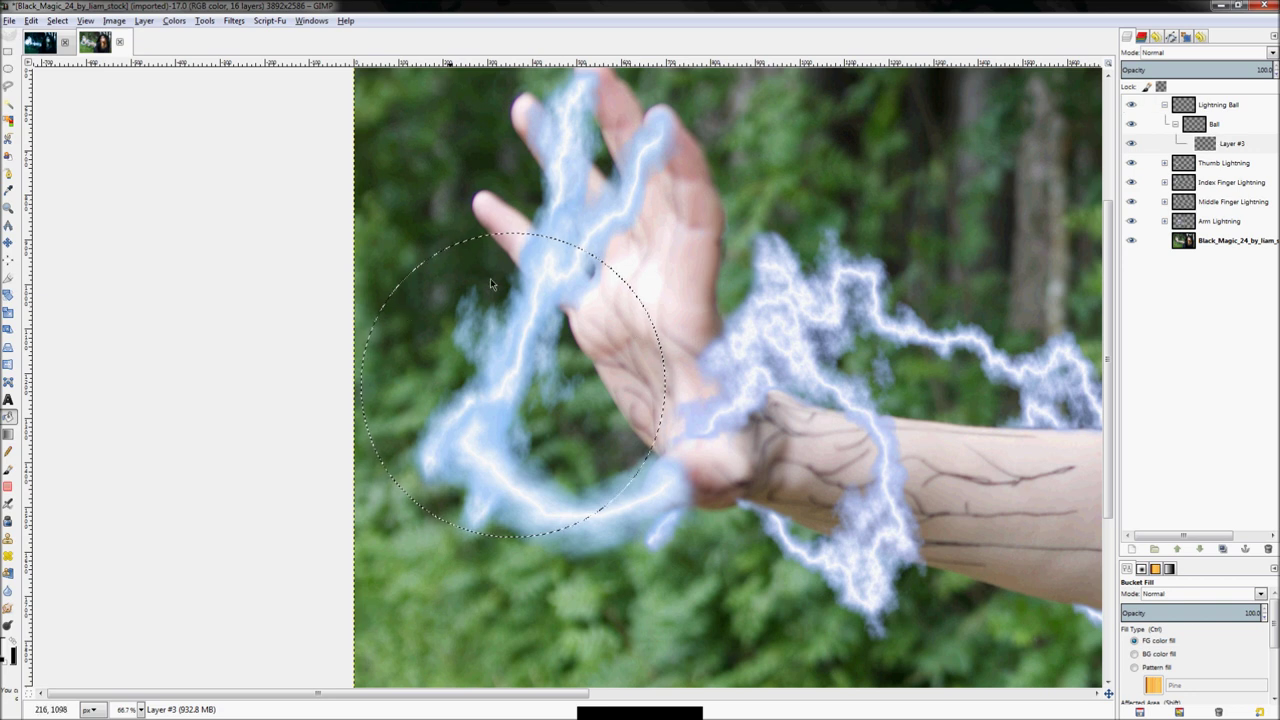
right_click(1228, 145)
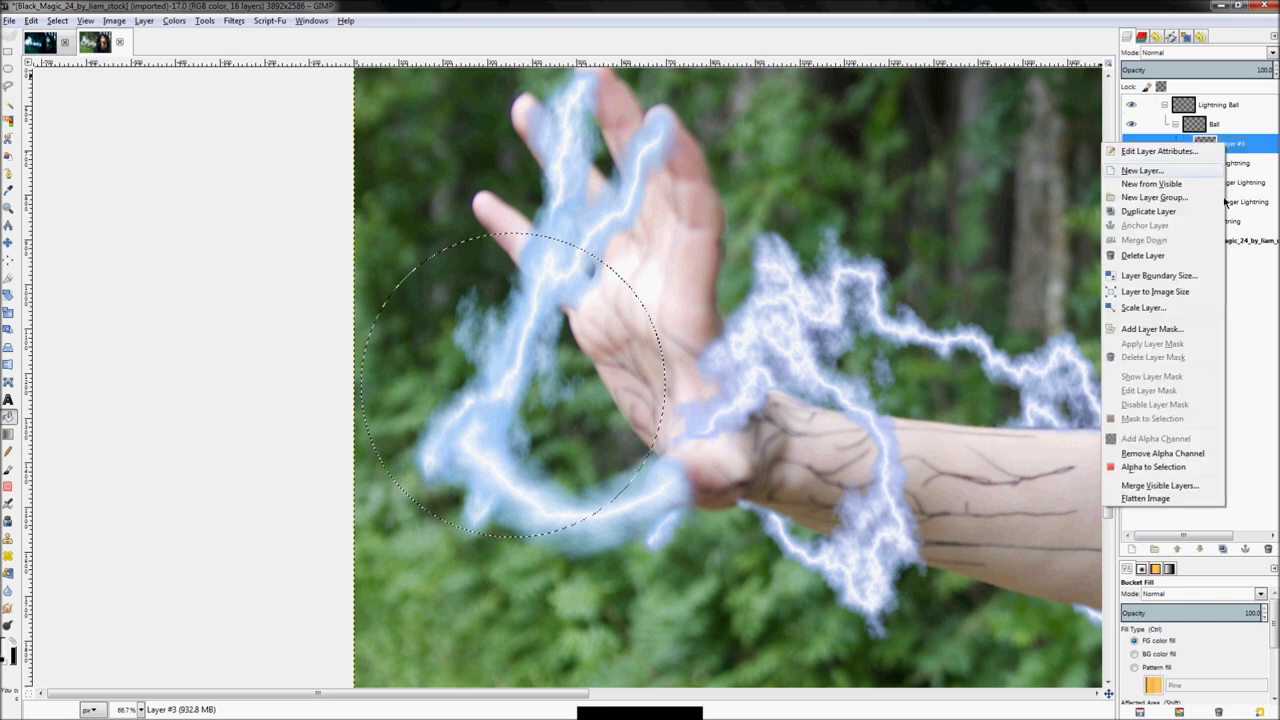
left_click(1164, 330)
left_click(52, 145)
left_click(113, 241)
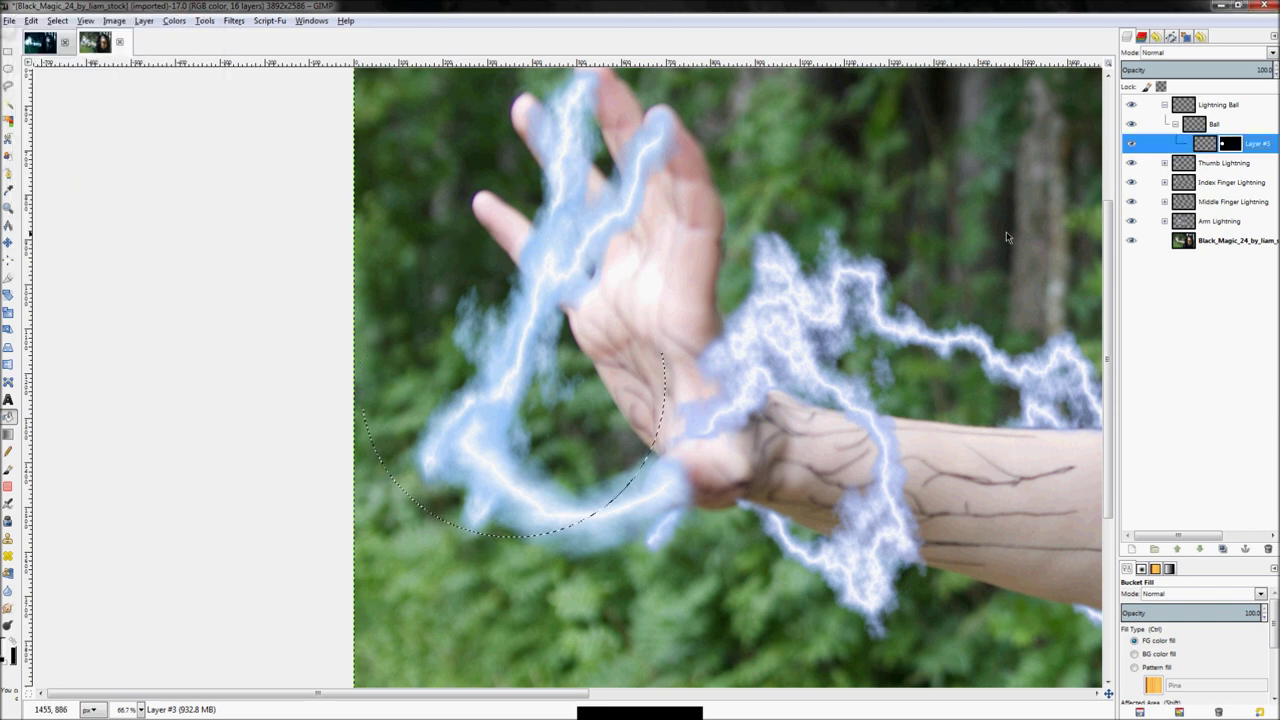
Show the ball layer's mask on the canvas to check it, and return to the normal image view
right_click(1227, 147)
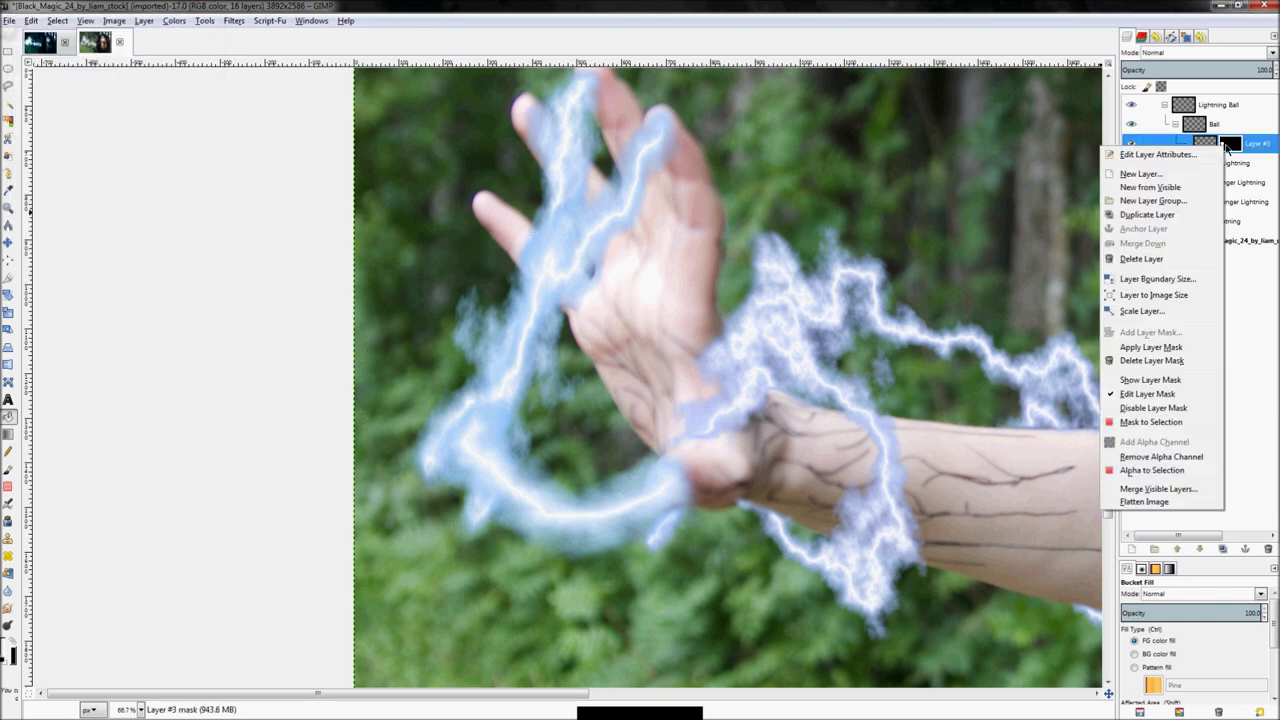
left_click(1150, 380)
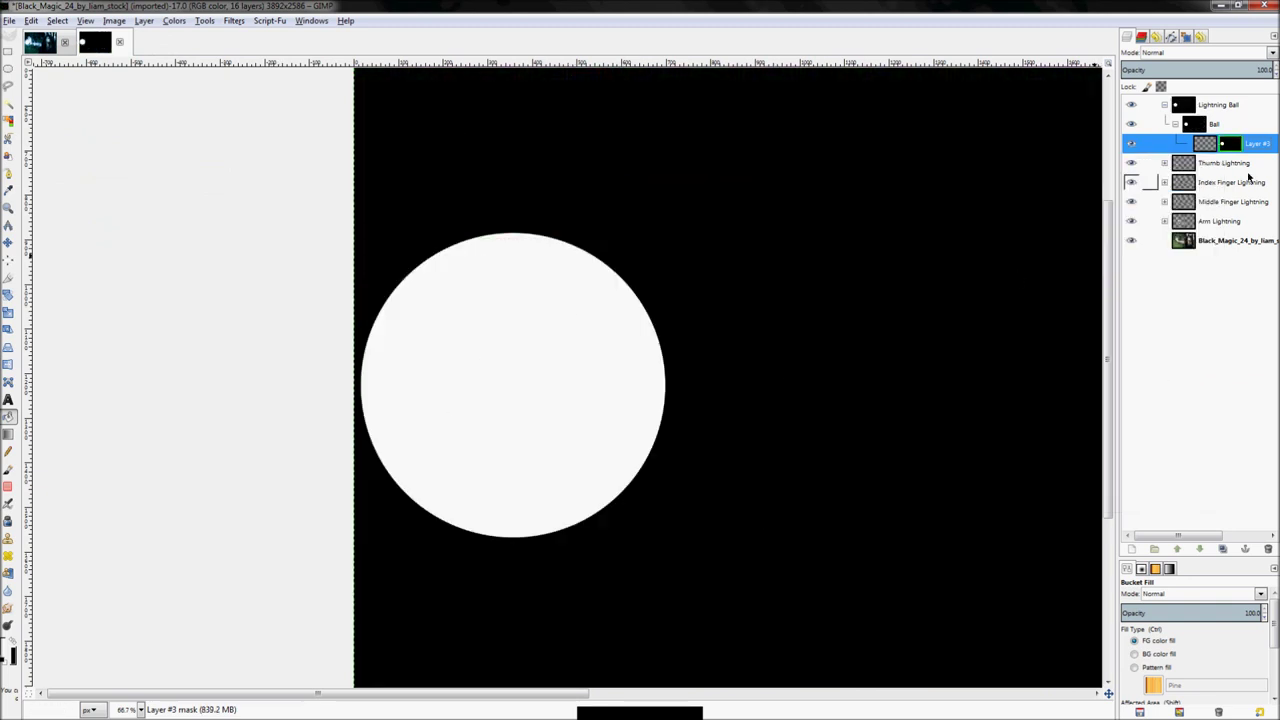
right_click(1226, 148)
left_click(1150, 385)
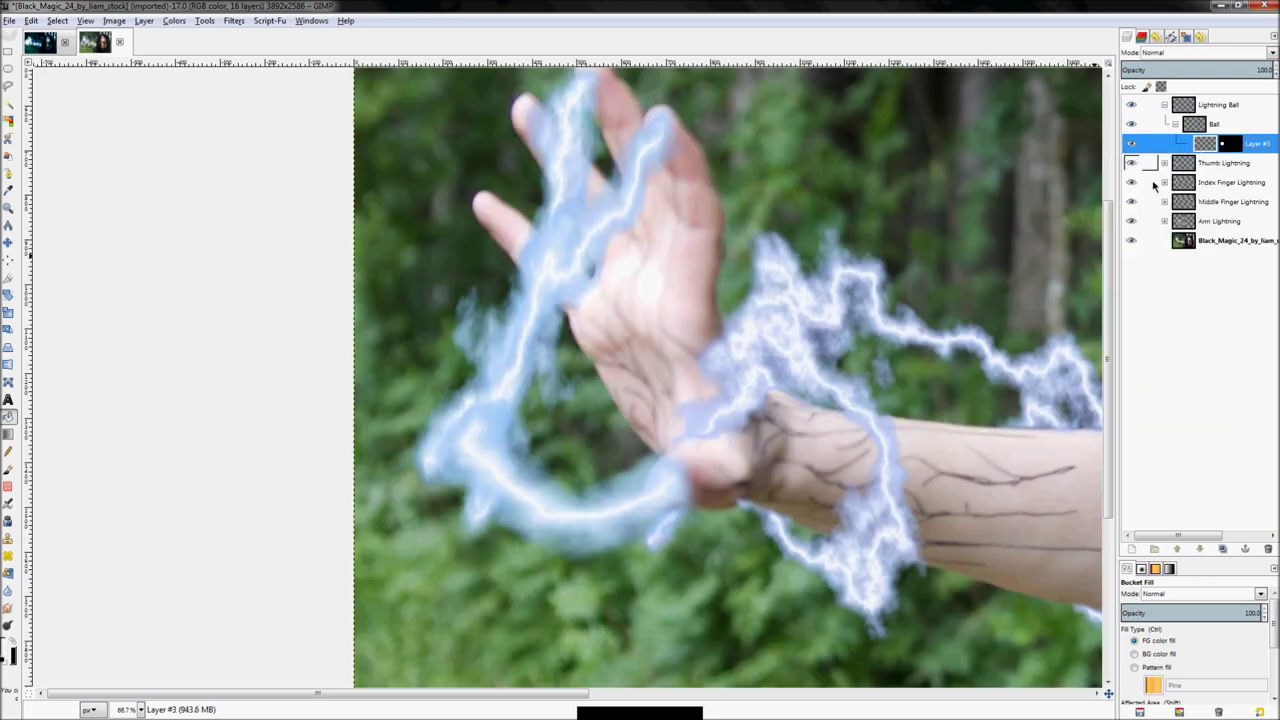
Choose a bright blue foreground color and bucket-fill the masked ball layer with it
left_click(8, 652)
left_click(318, 300)
left_click(368, 346)
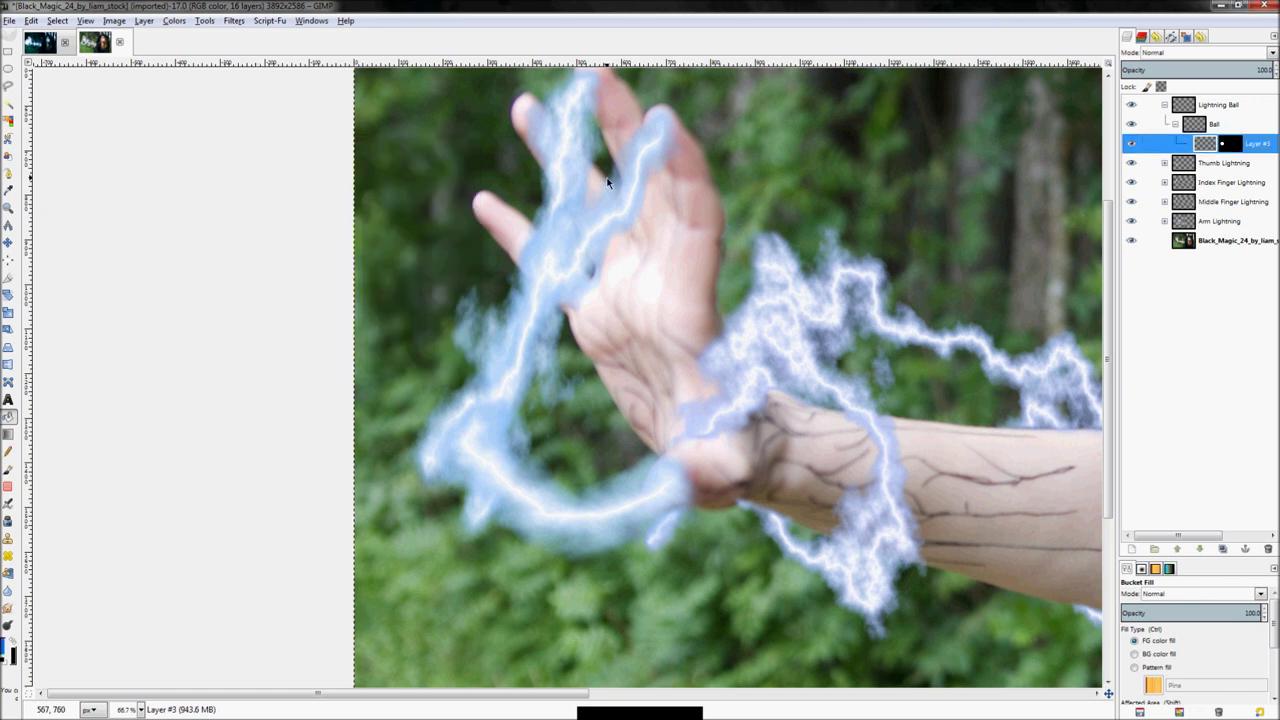
left_click(814, 246)
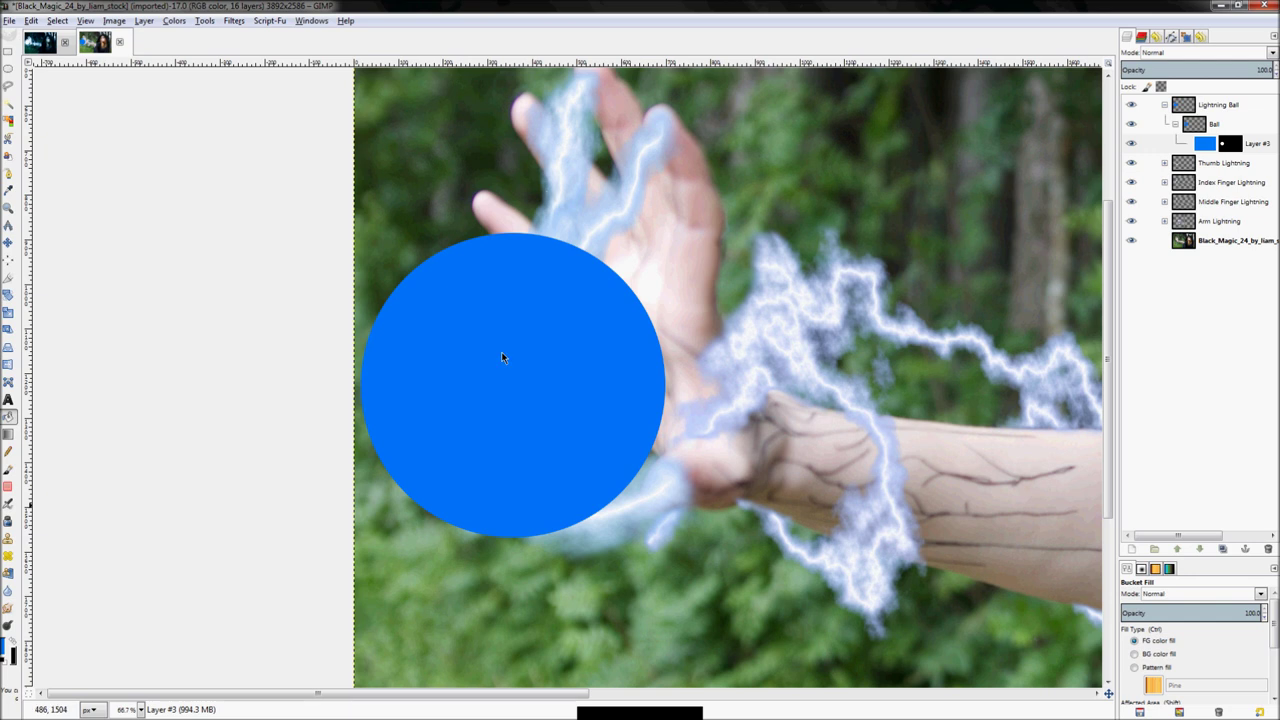
Try a circular selection over the lightning near the wrist feathered by 50 px, and discard it
left_click(1229, 144)
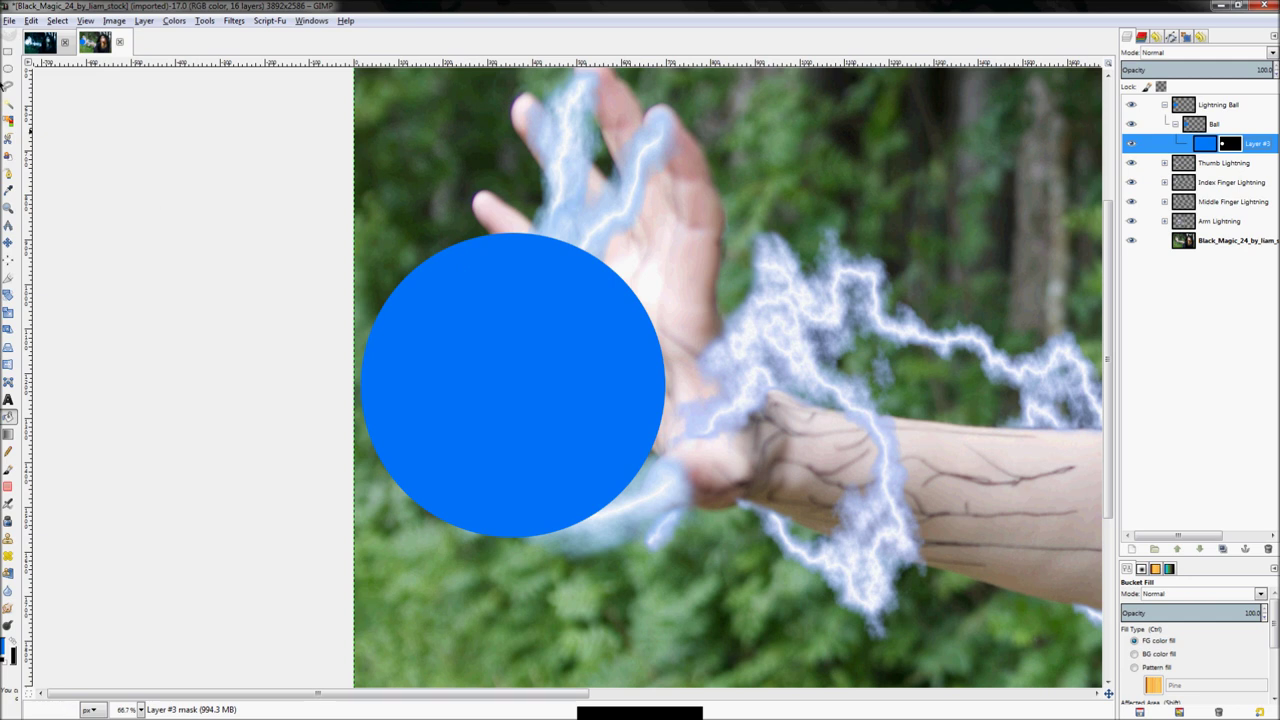
left_click(8, 68)
left_click_drag(650, 208, 880, 437)
left_click(57, 20)
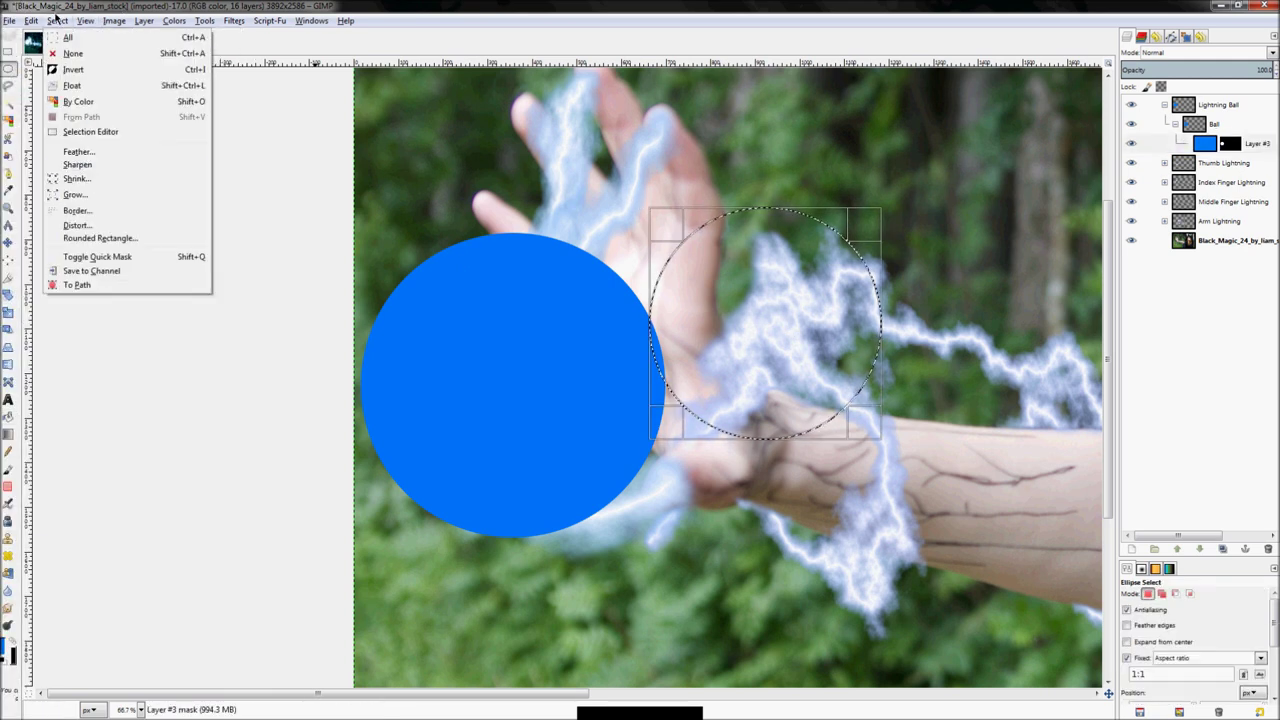
left_click(78, 151)
type("50")
key("Return")
left_click(640, 249)
Start a Gaussian Blur on the blue ball's layer mask and raise the blur radius to 86 px
scroll(555, 284, "up", 1)
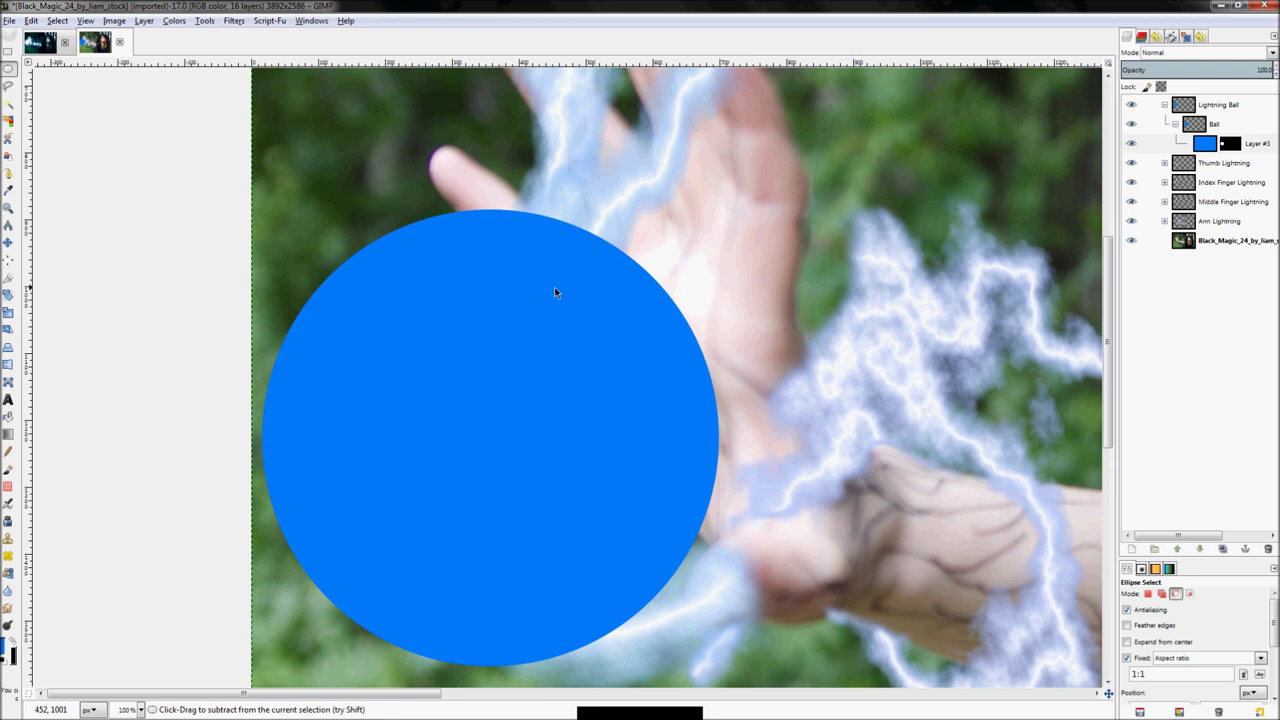
left_click(1136, 145)
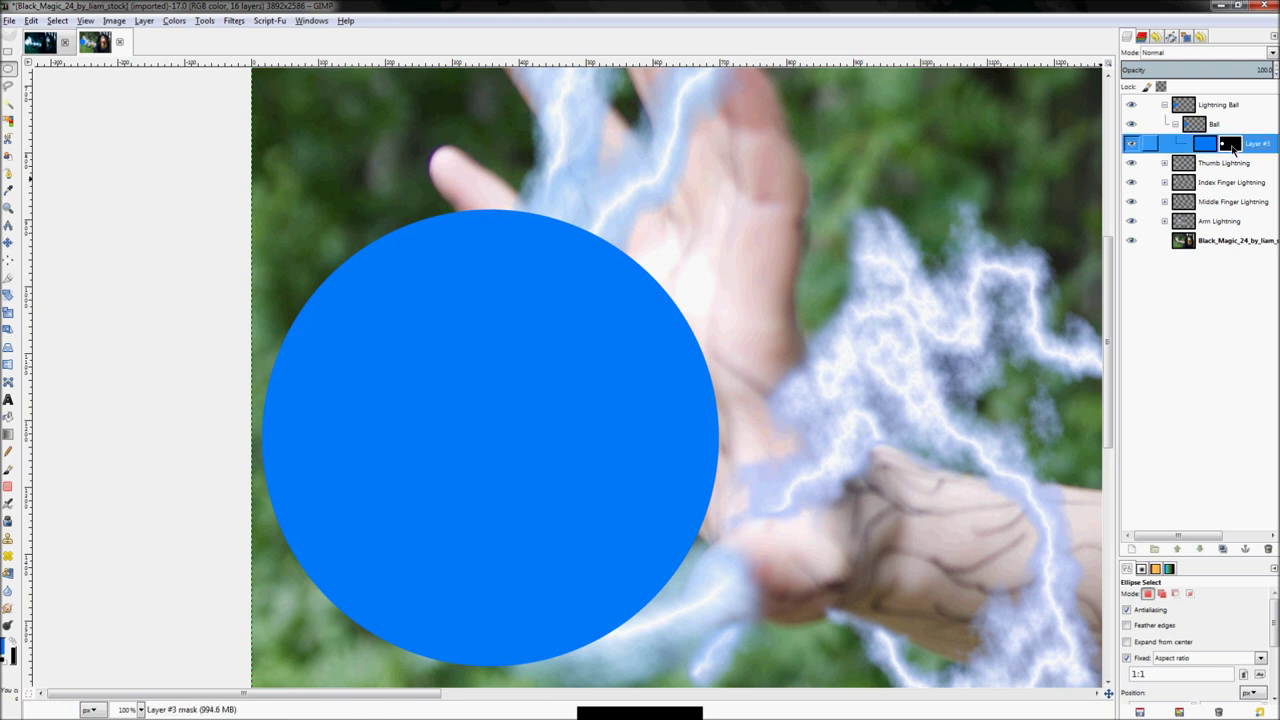
right_click(1136, 145)
left_click(1242, 145)
left_click(236, 22)
mouse_move(251, 97)
left_click(446, 114)
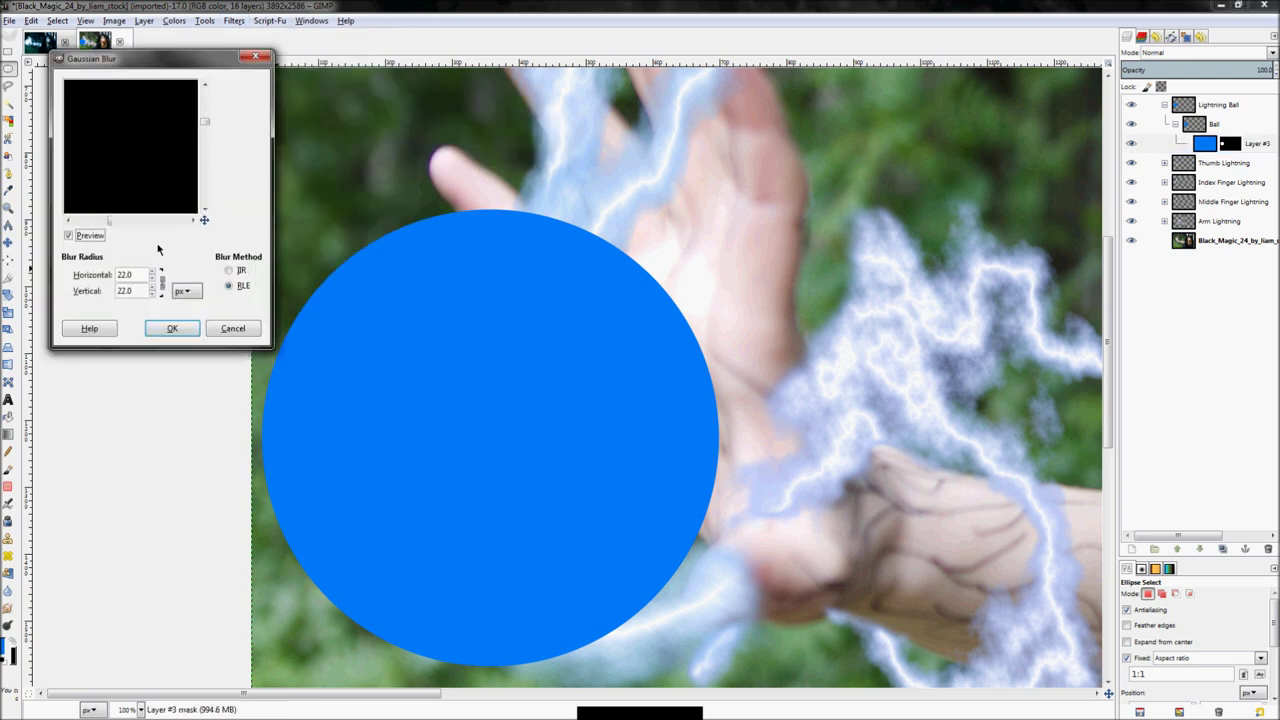
left_click_drag(201, 221, 190, 230)
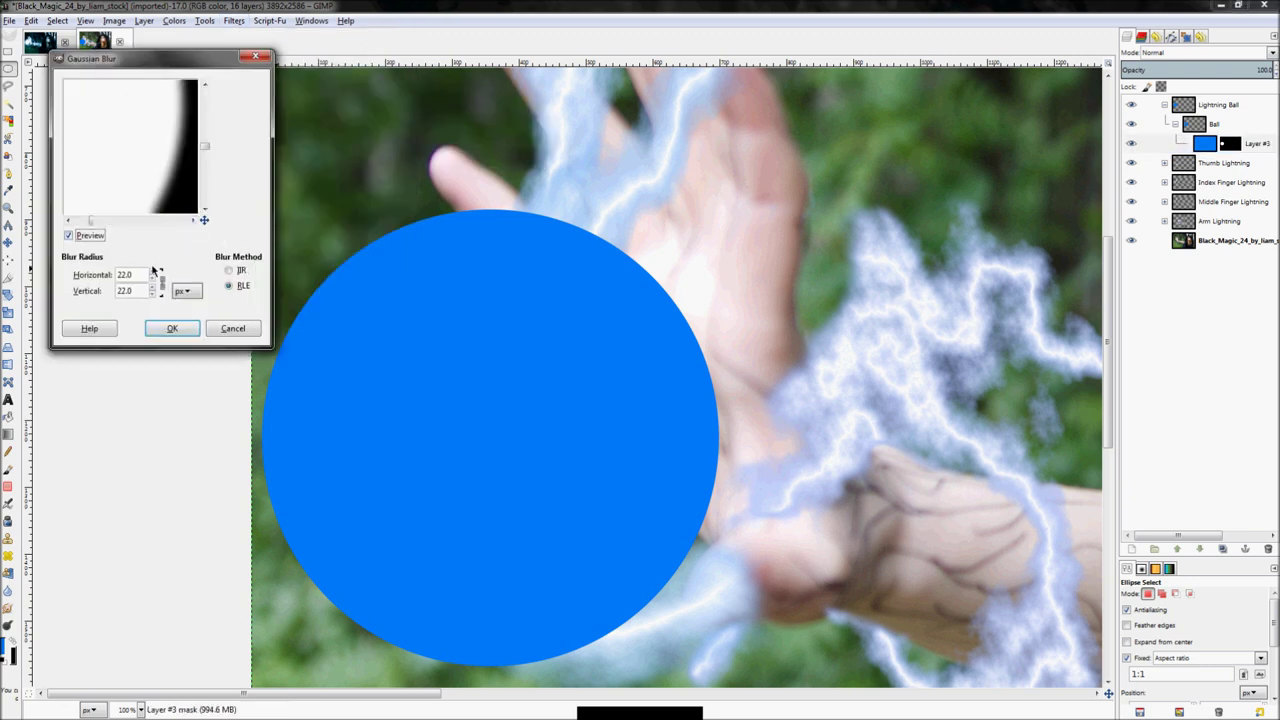
left_click(155, 272)
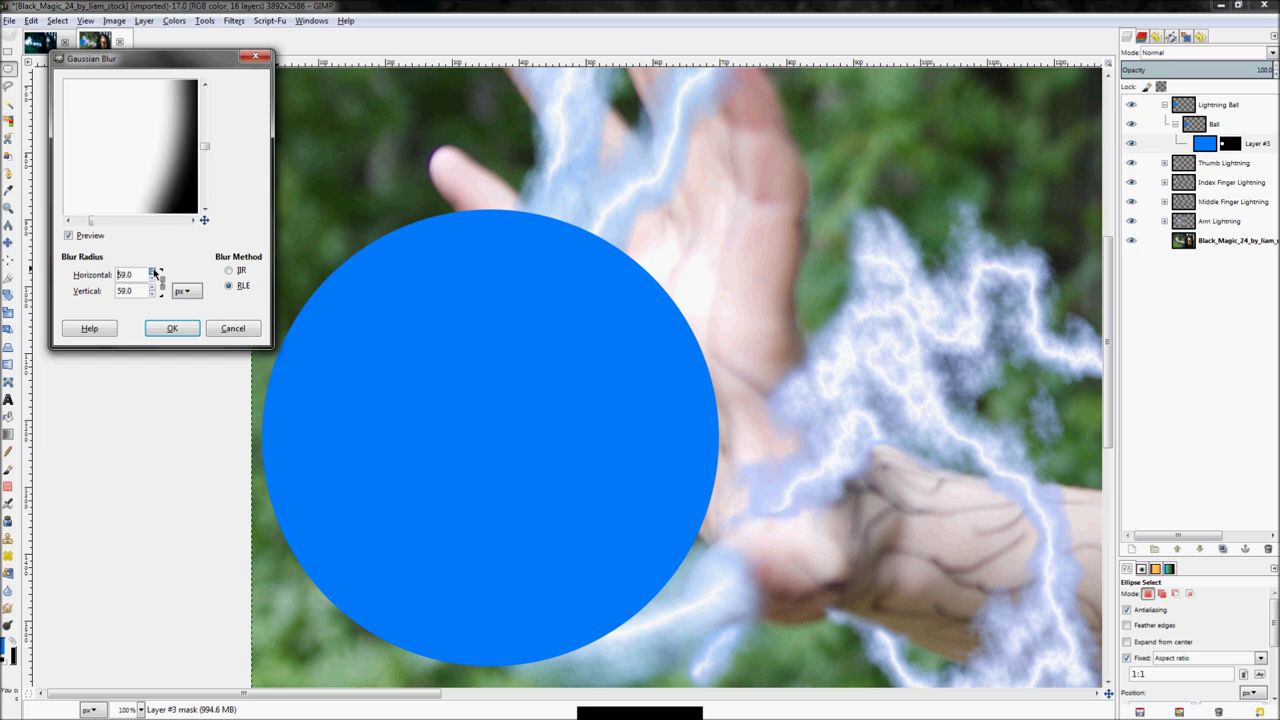
left_click(155, 272)
Enlarge the blur preview to show the whole circle, raise both blur radii to 133 px and apply the Gaussian Blur
double_click(220, 348)
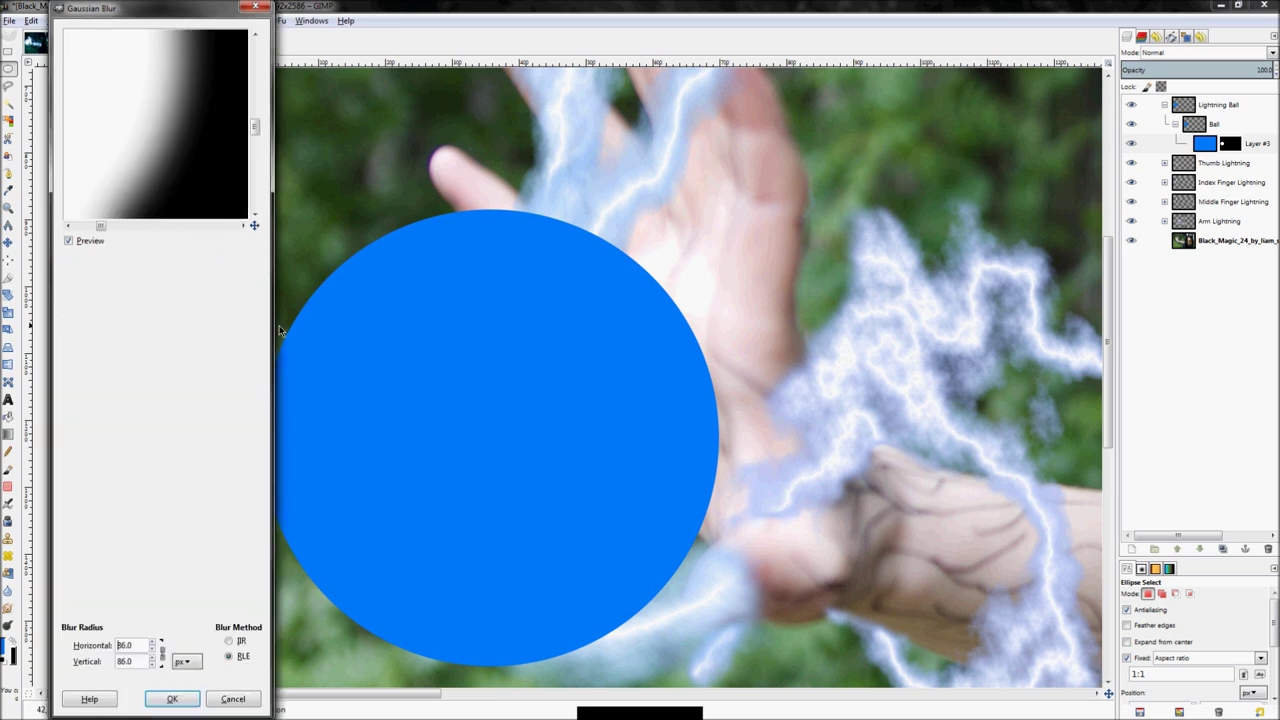
left_click_drag(276, 333, 614, 342)
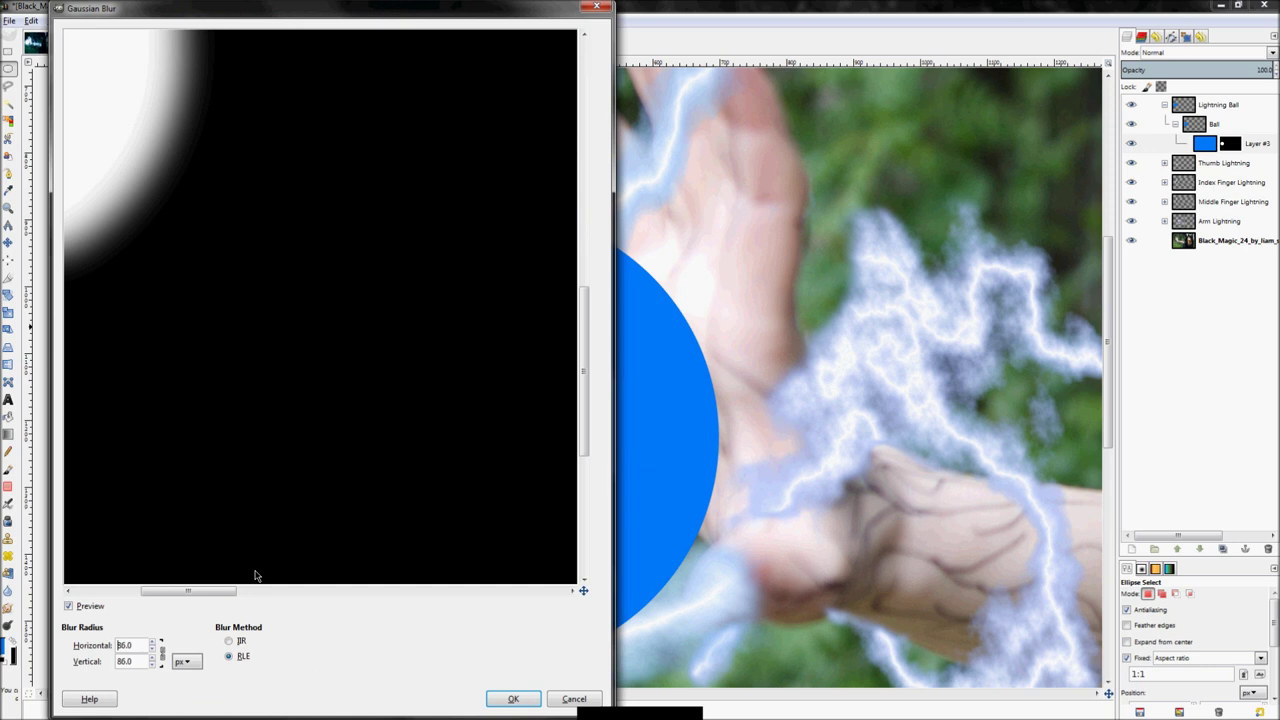
left_click_drag(191, 596, 123, 596)
left_click_drag(584, 308, 565, 230)
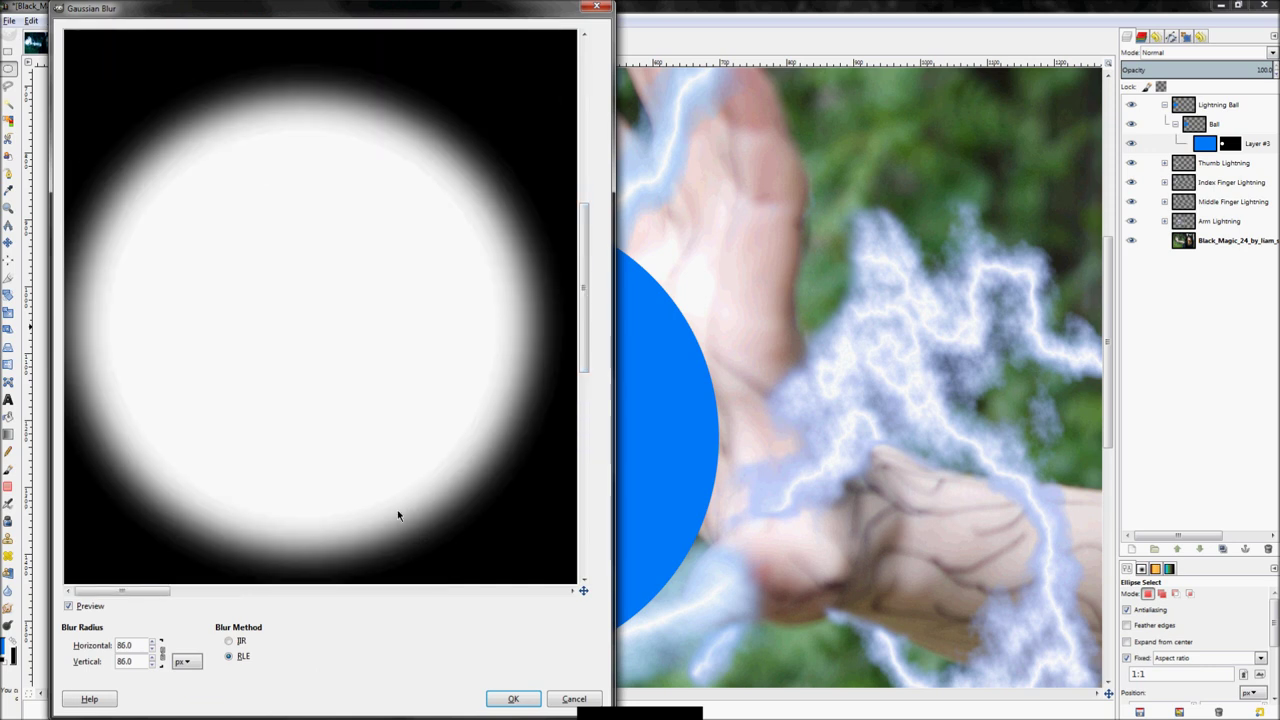
left_click(152, 641)
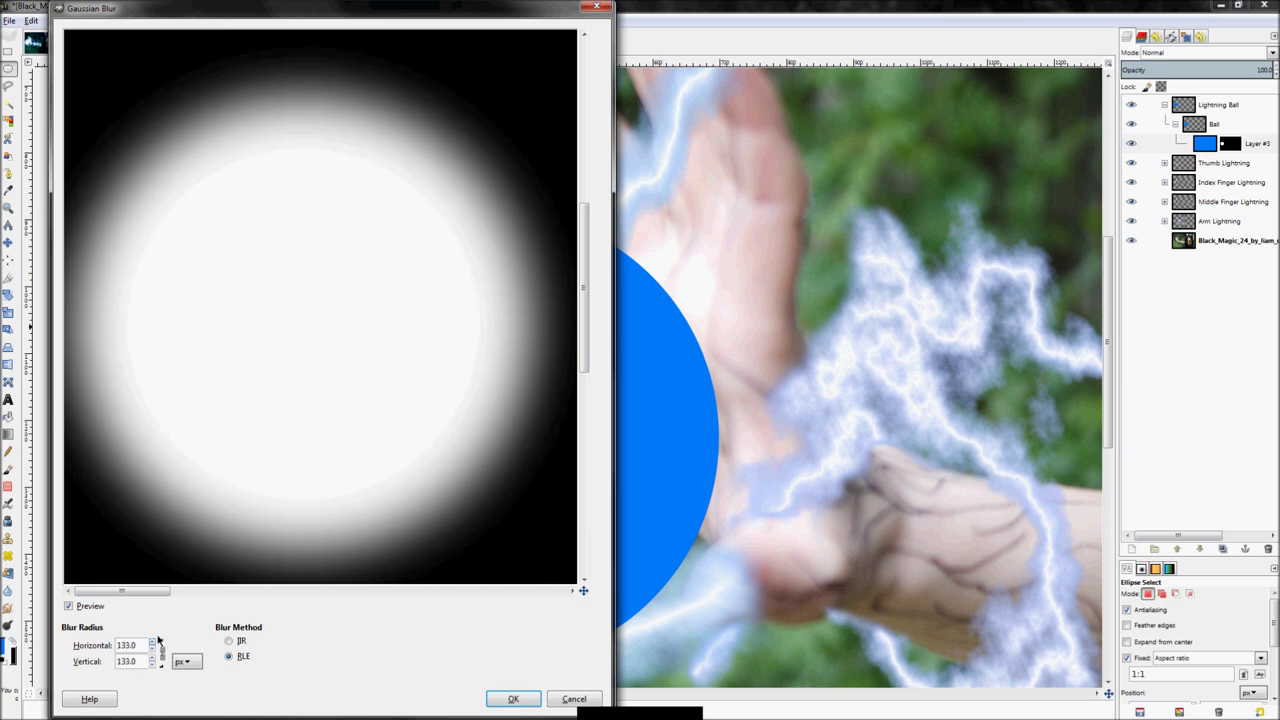
left_click(510, 699)
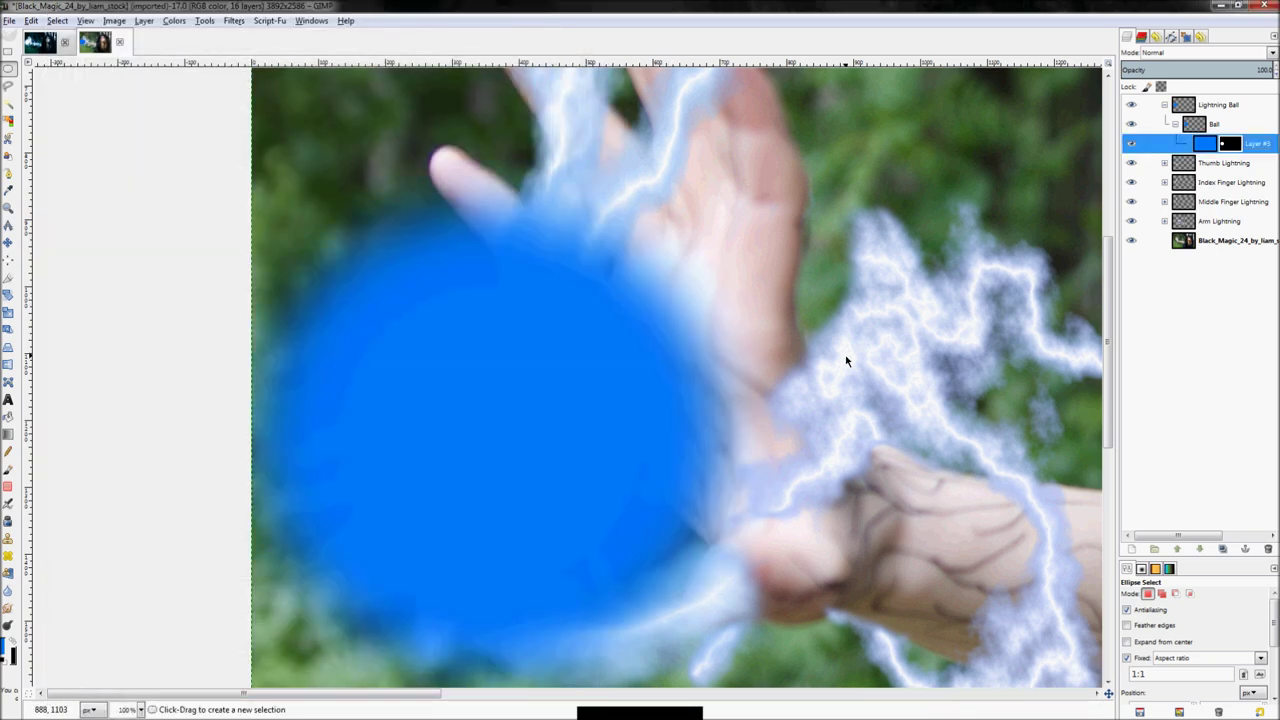
Duplicate the blurred blue ball layer and fill the upper copy with white
key("z")
key("shift+ctrl+j")
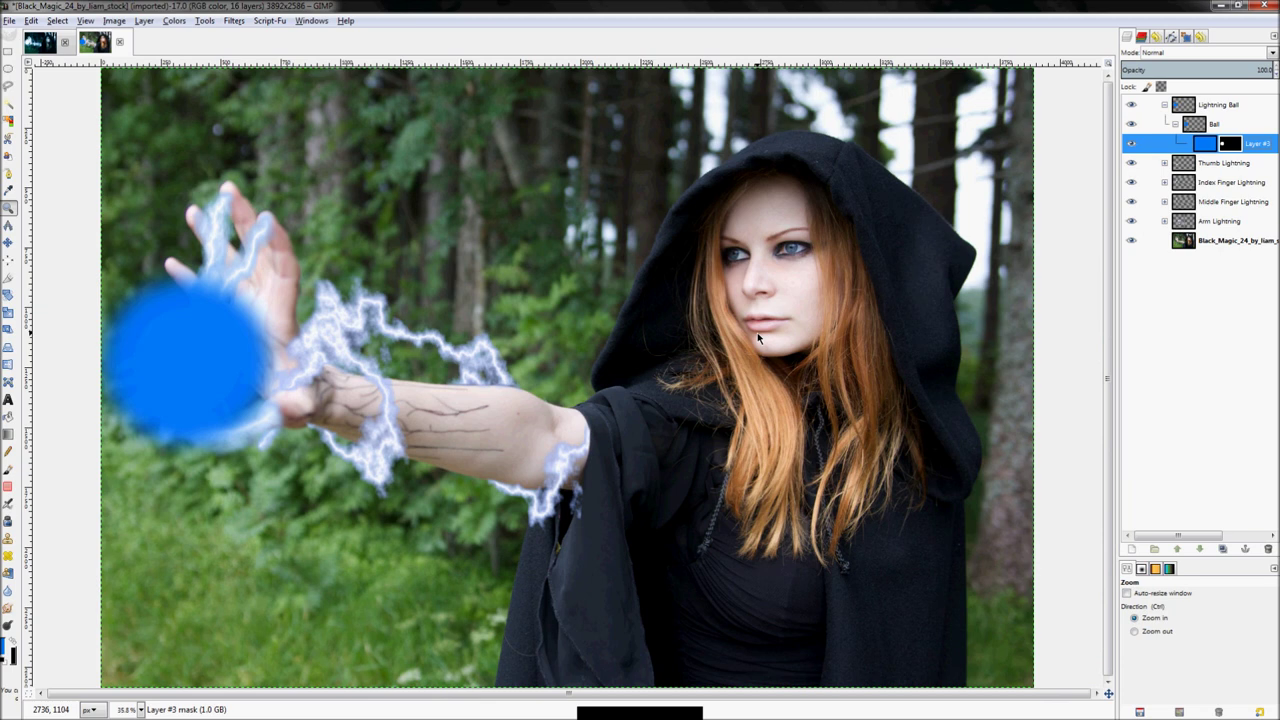
right_click(1140, 143)
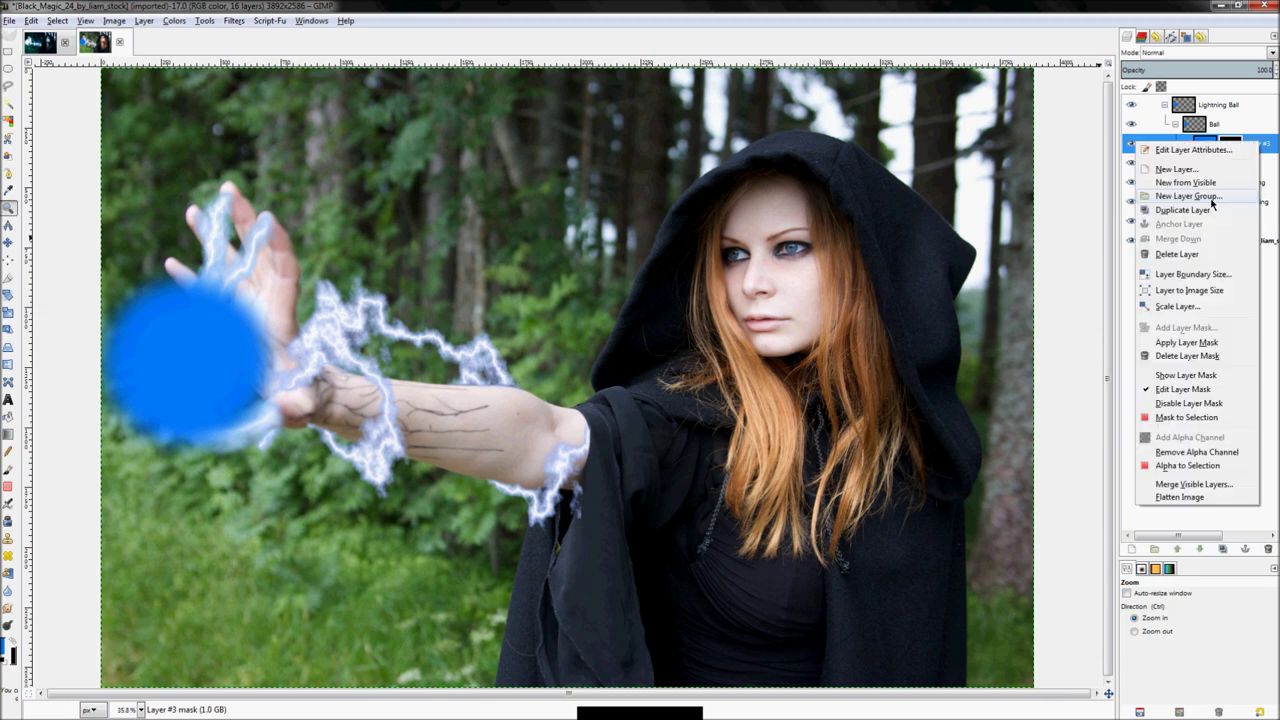
key("Escape")
key("shift+ctrl+d")
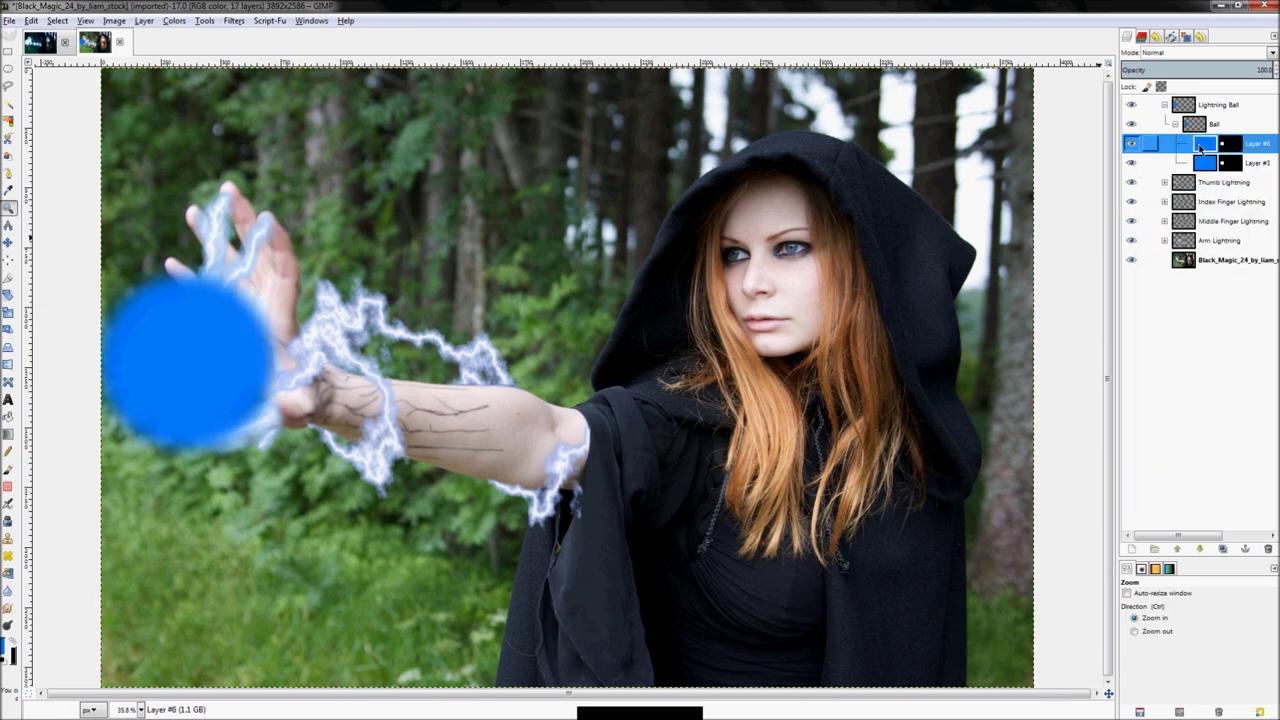
key("shift+b")
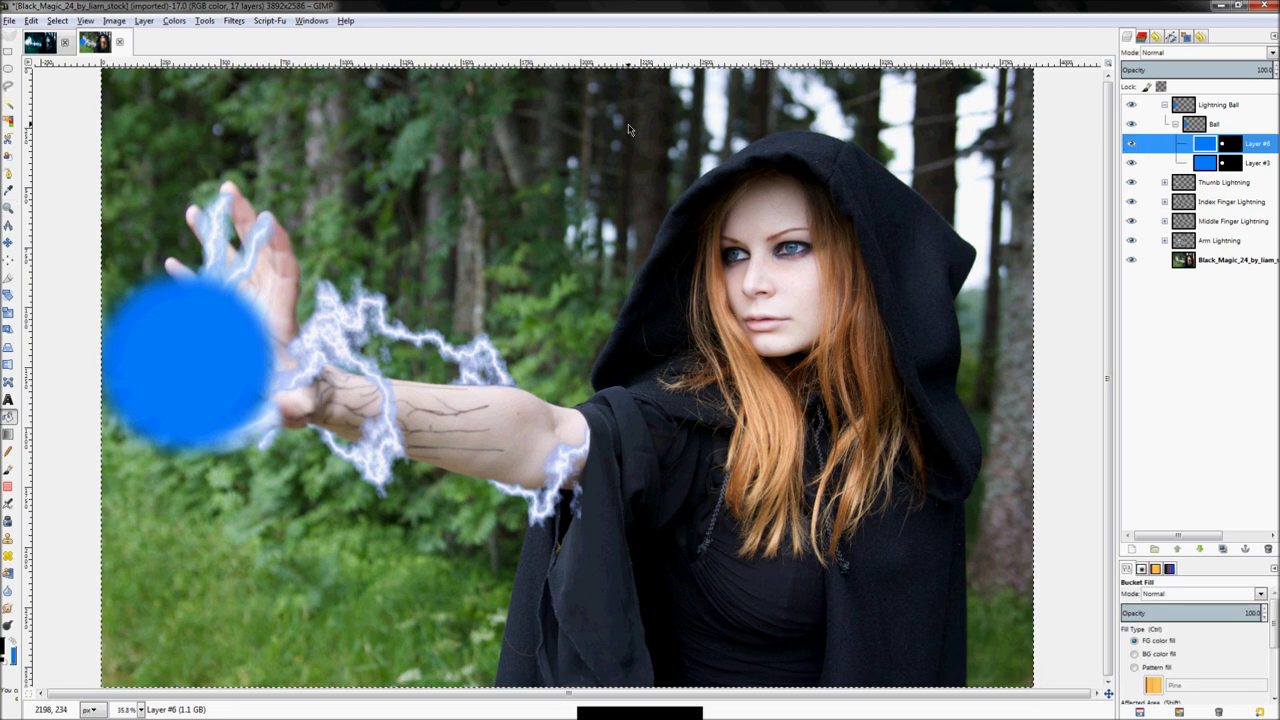
left_click(745, 305)
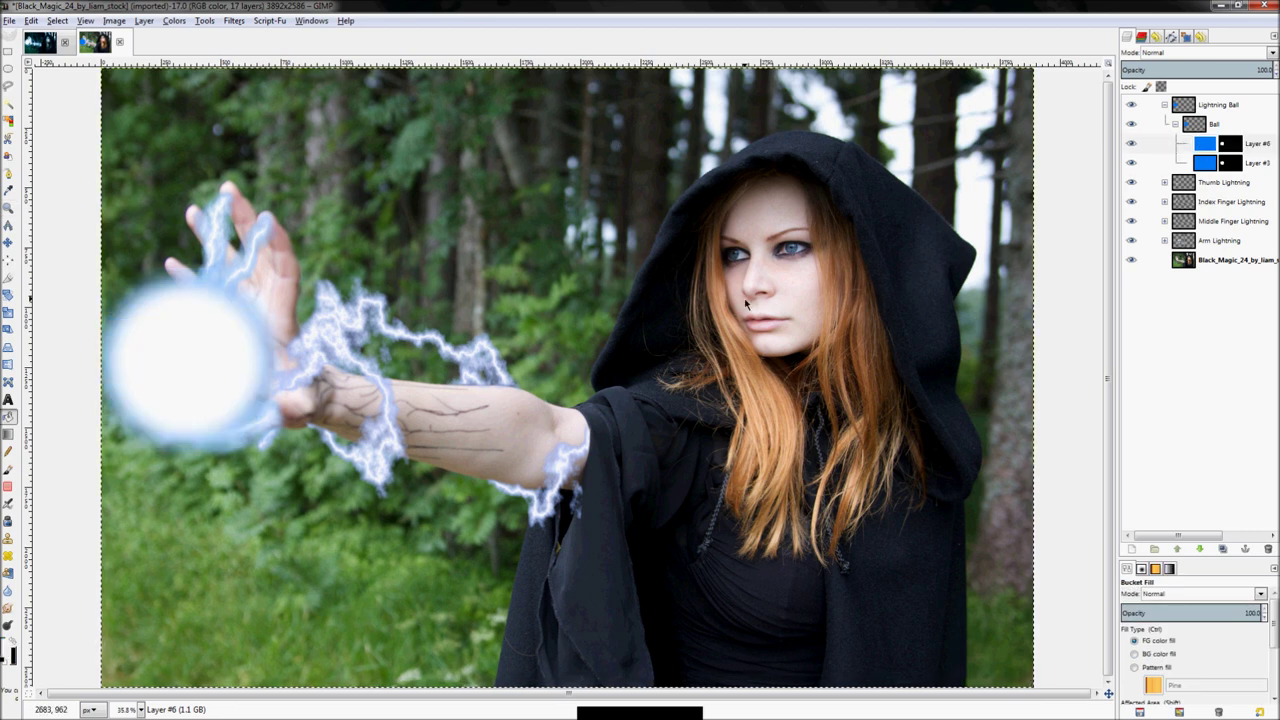
Compare the ball with the Lightning.xcf example, and collapse and select the Ball group in the Black_Magic_24 image
left_click(38, 44)
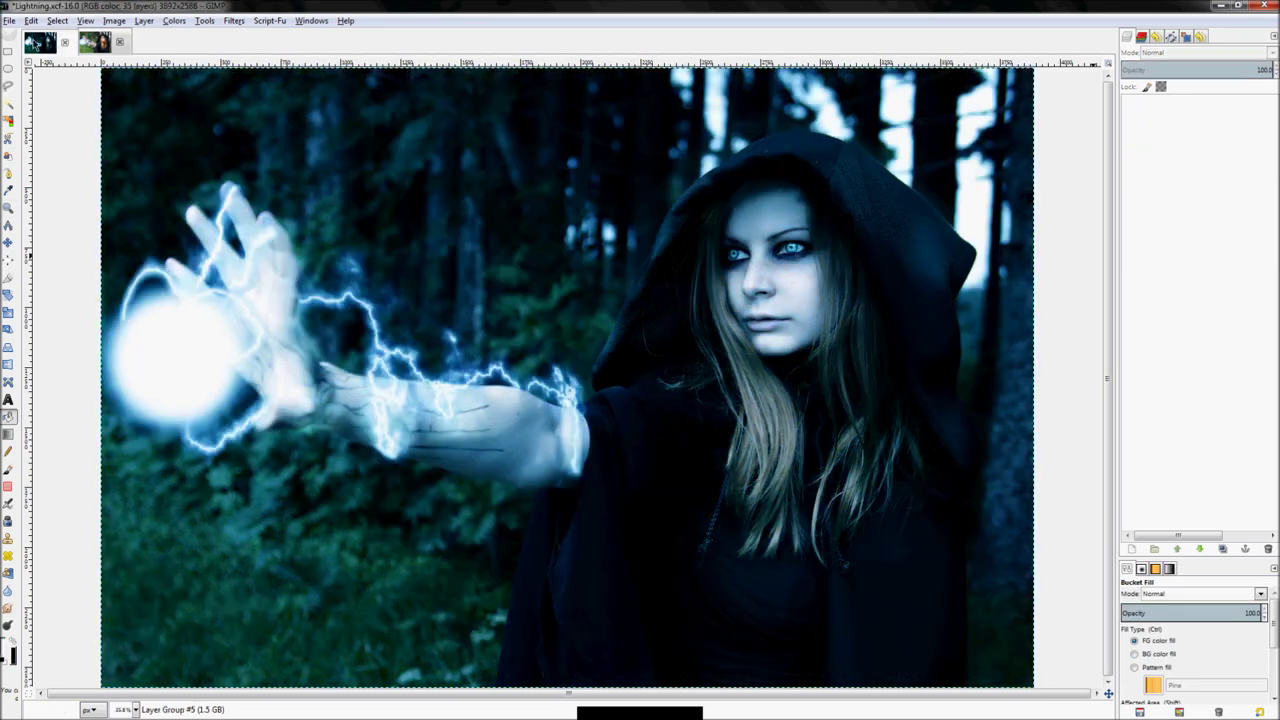
key("alt+2")
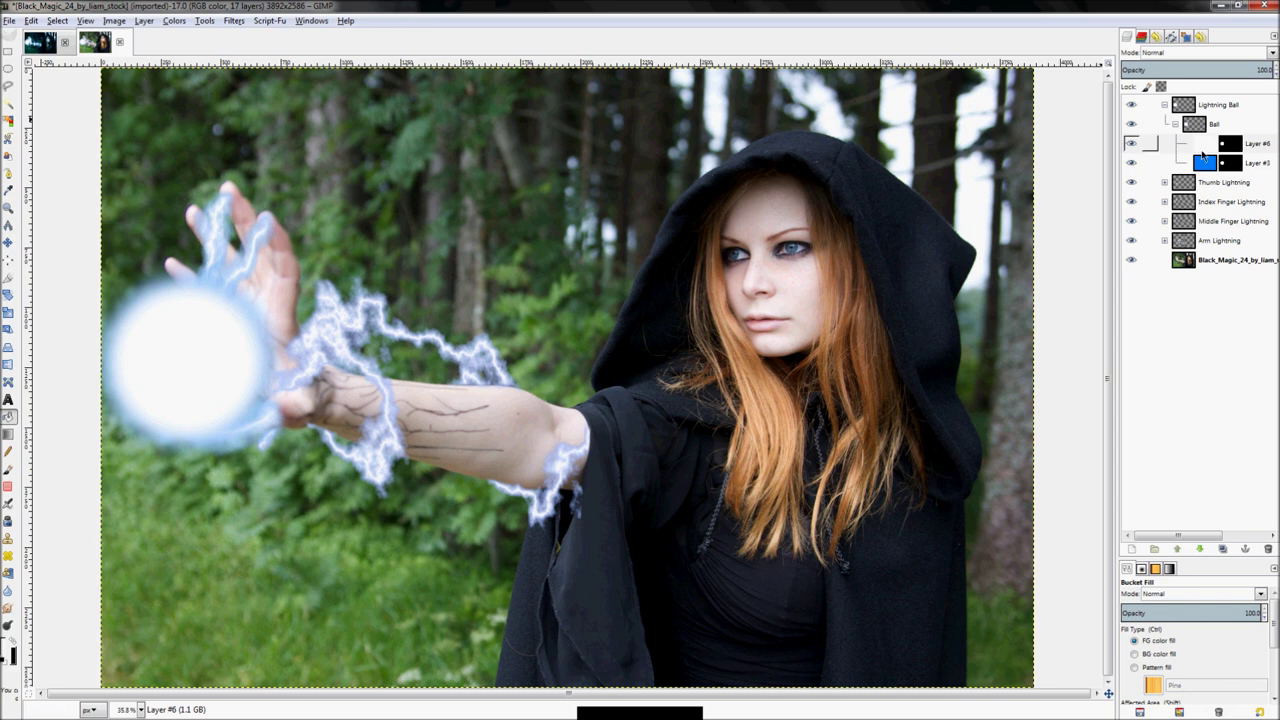
left_click(1177, 125)
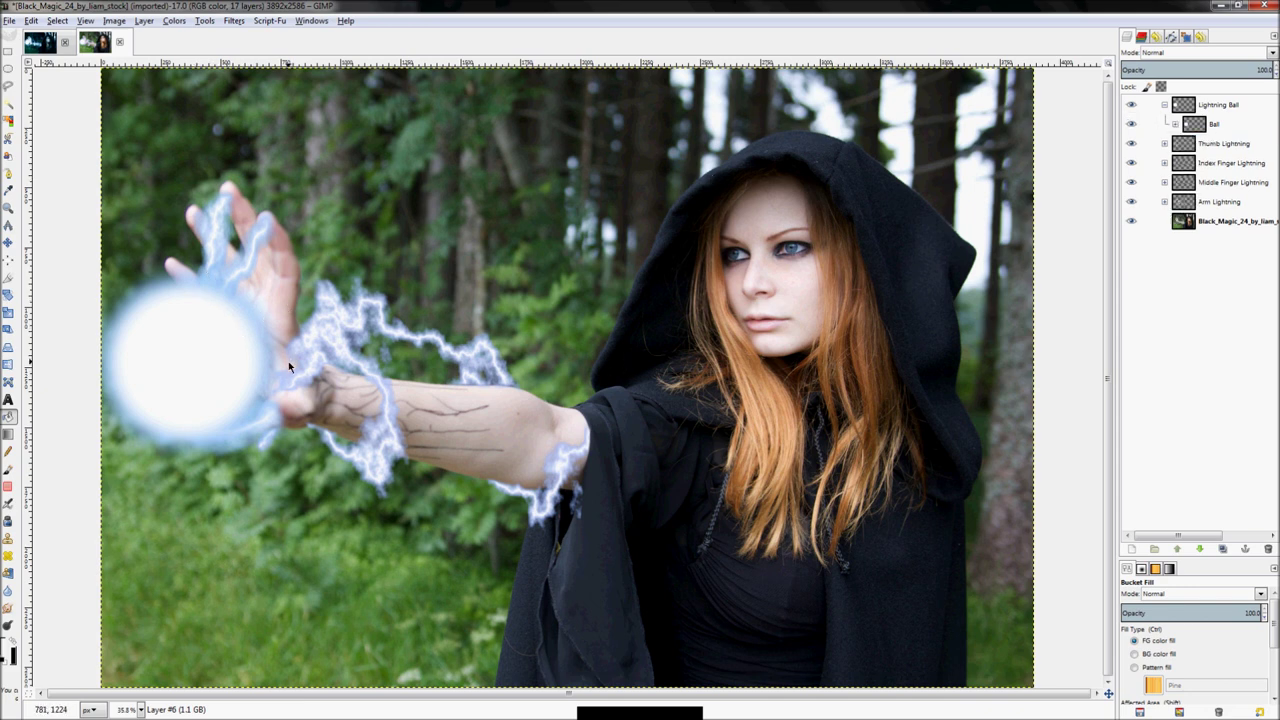
left_click(1208, 124)
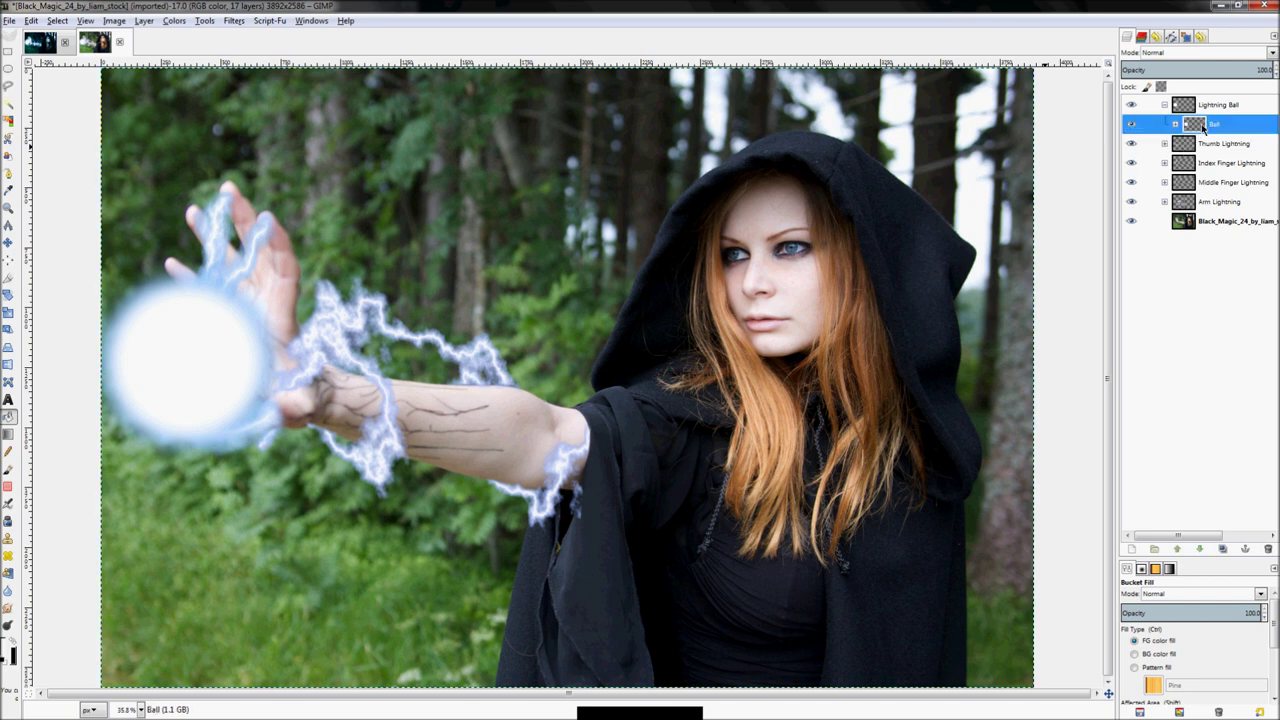
scroll(248, 430, "up", 1)
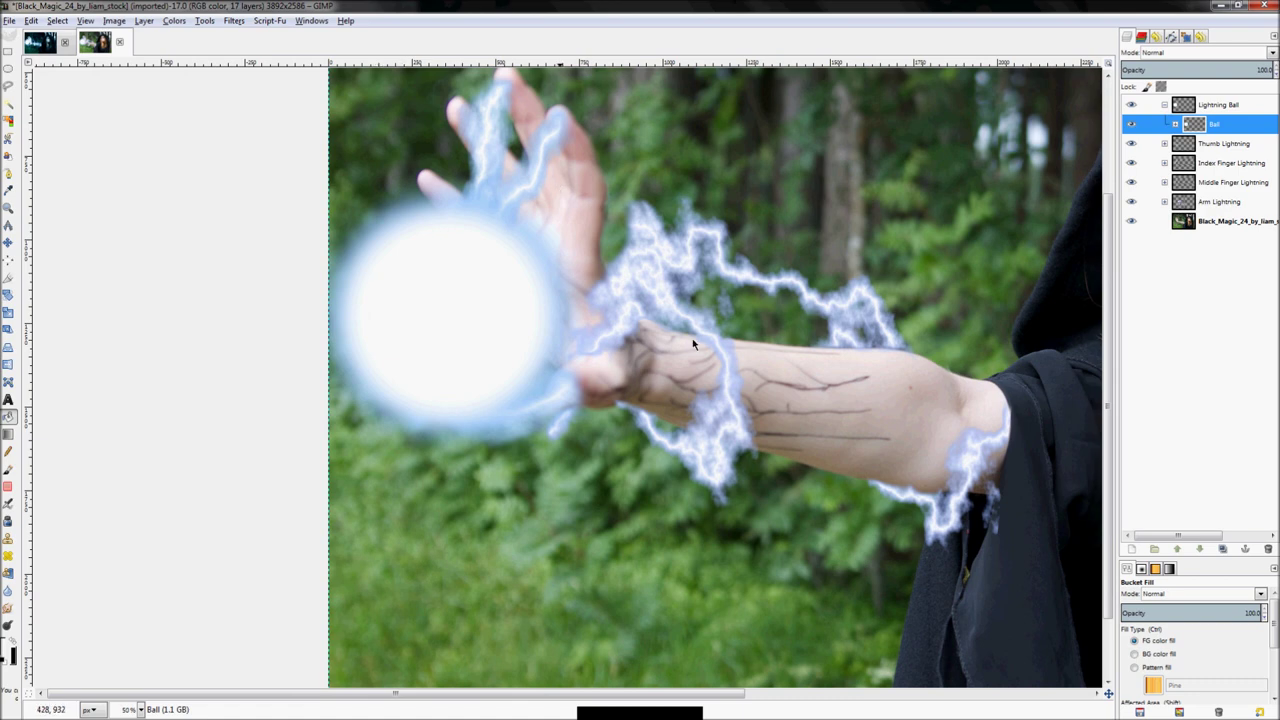
Scale the Ball group down proportionally to 2918 x 1939 px and place it over the lightning loop beside the palm
key("z")
left_click(485, 344, "ctrl")
key("shift+ctrl+j")
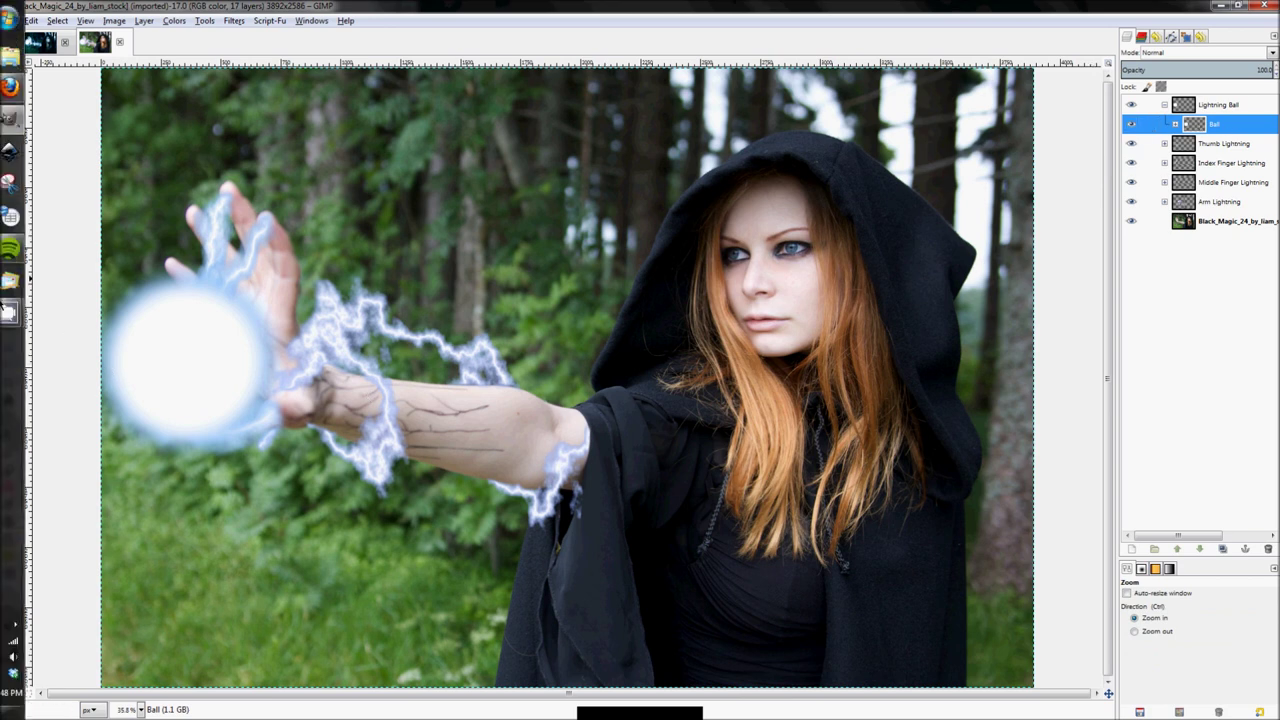
left_click(8, 316)
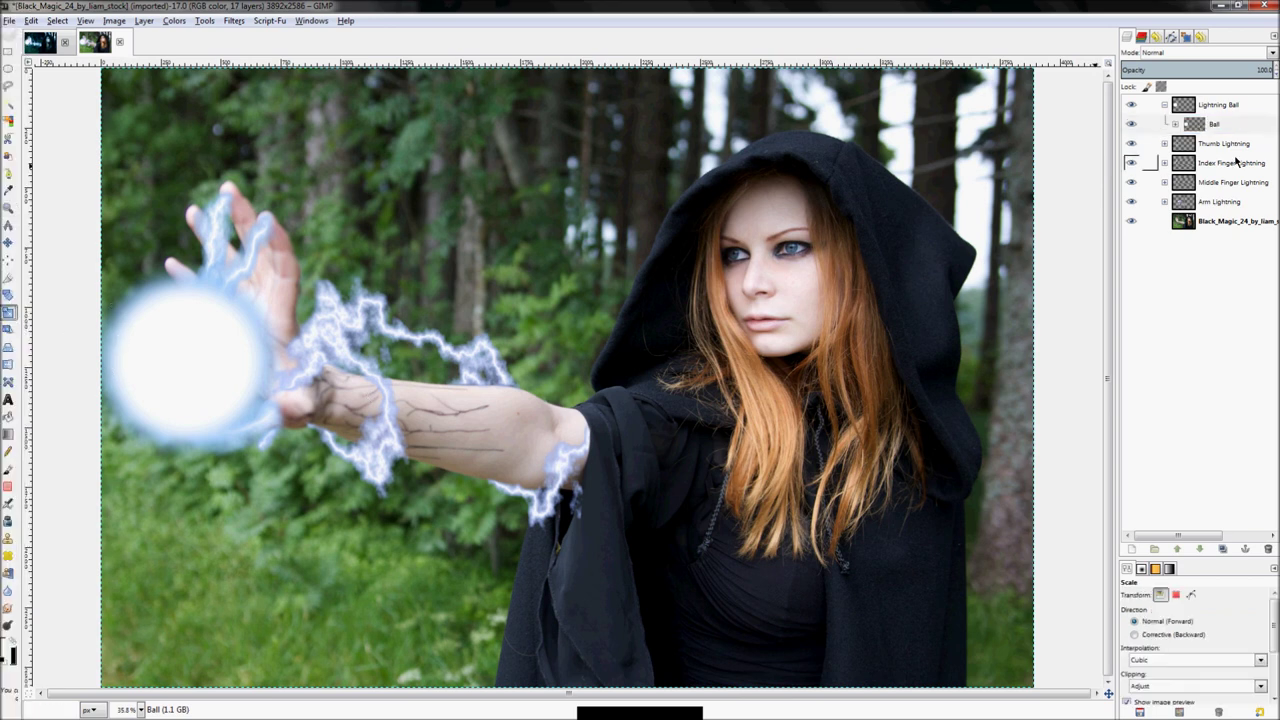
left_click(1233, 129)
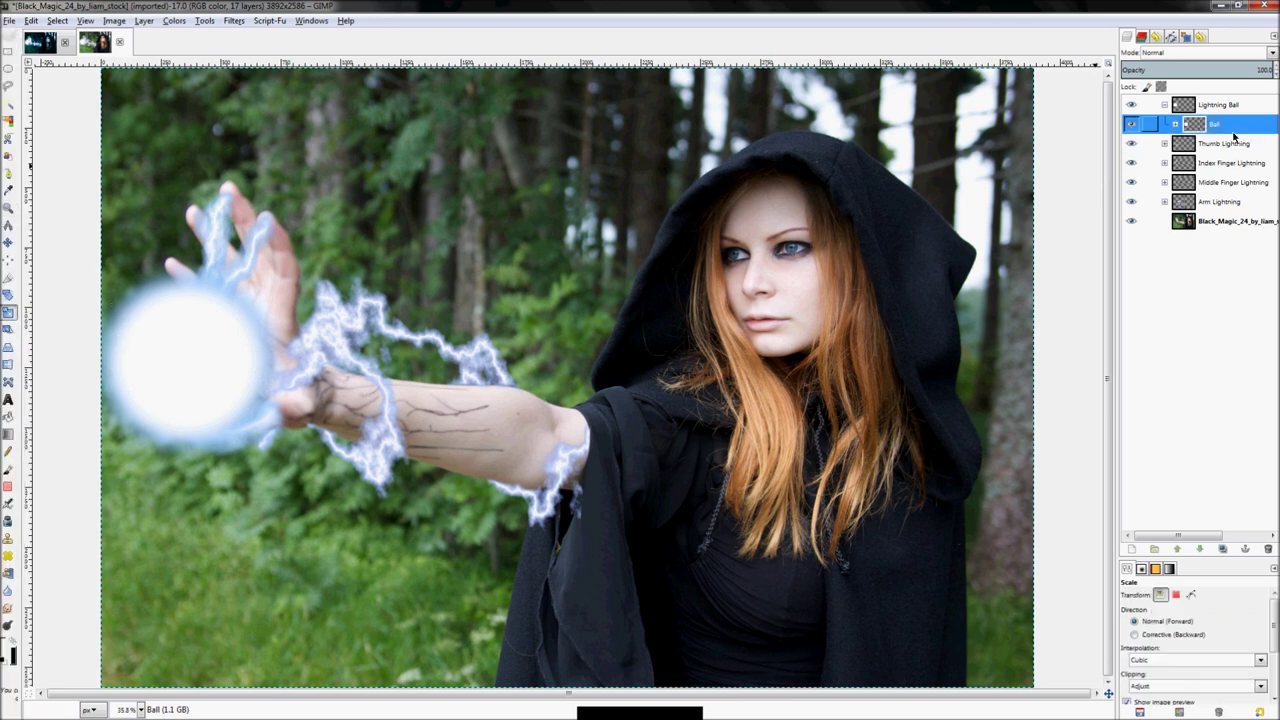
left_click(214, 429)
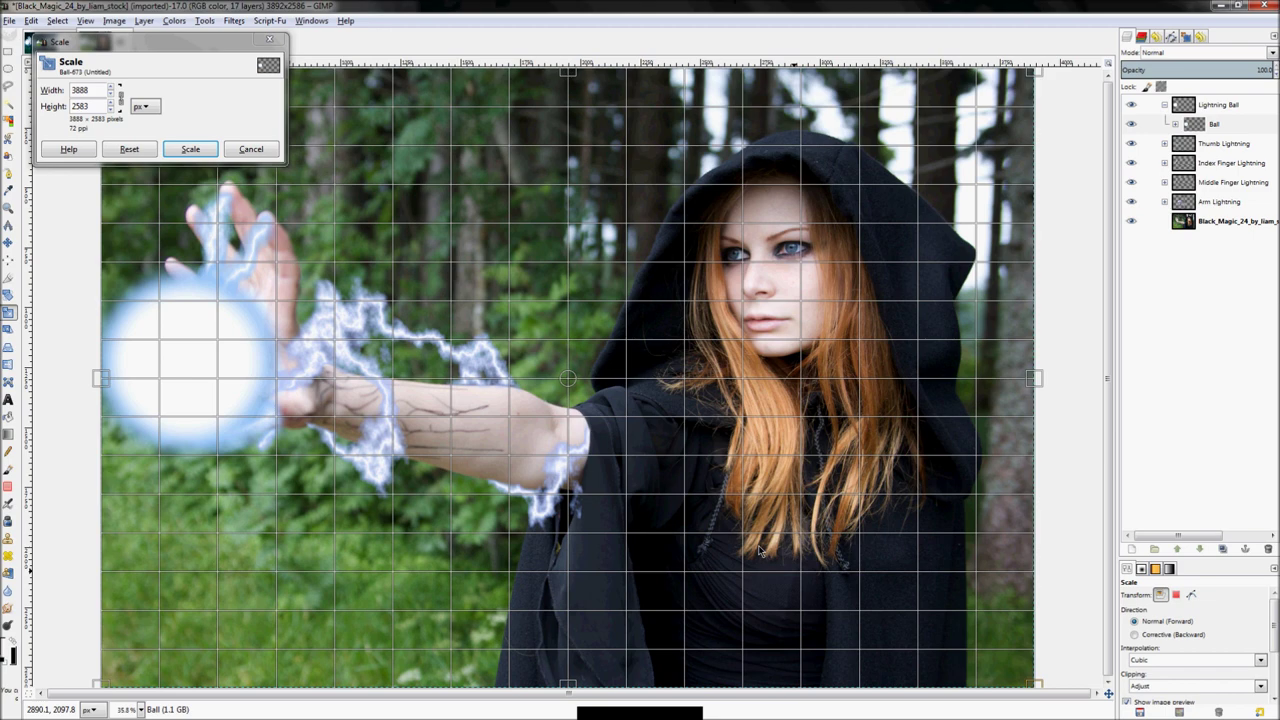
left_click_drag(797, 577, 222, 218)
left_click_drag(330, 273, 382, 307)
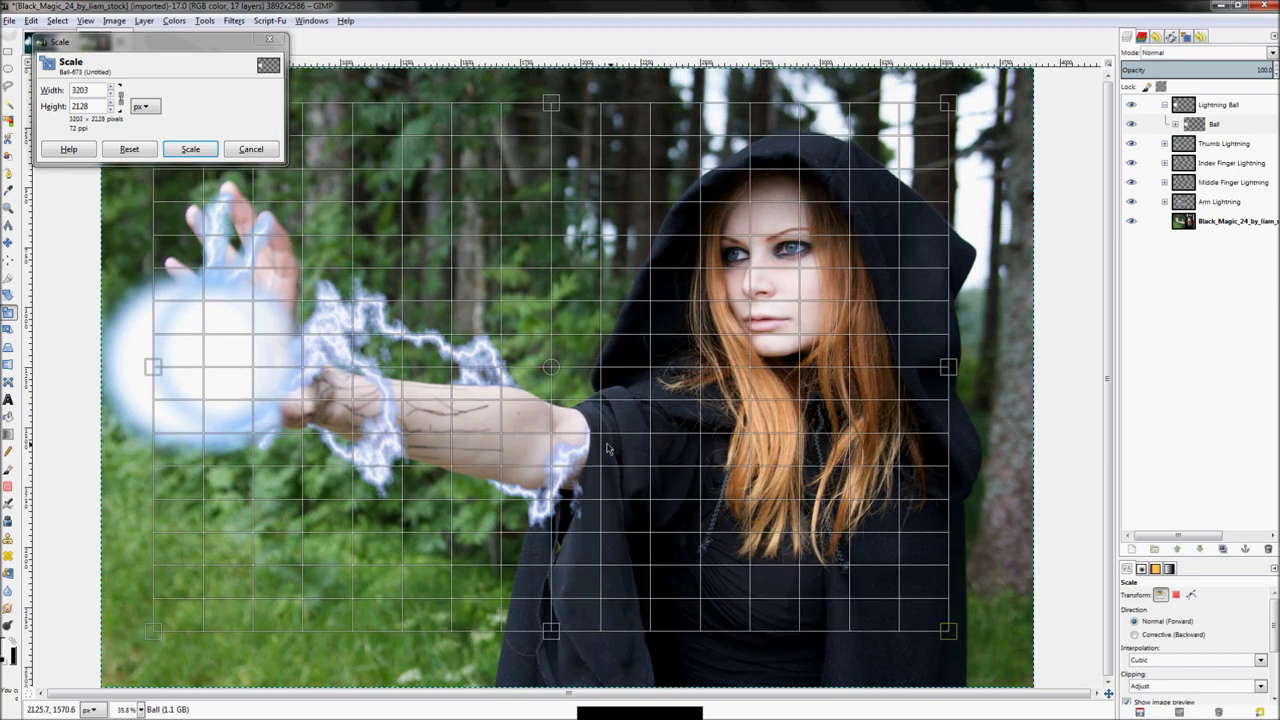
left_click_drag(607, 449, 580, 432)
left_click_drag(250, 561, 300, 535)
left_click_drag(784, 220, 670, 519)
left_click(1145, 124)
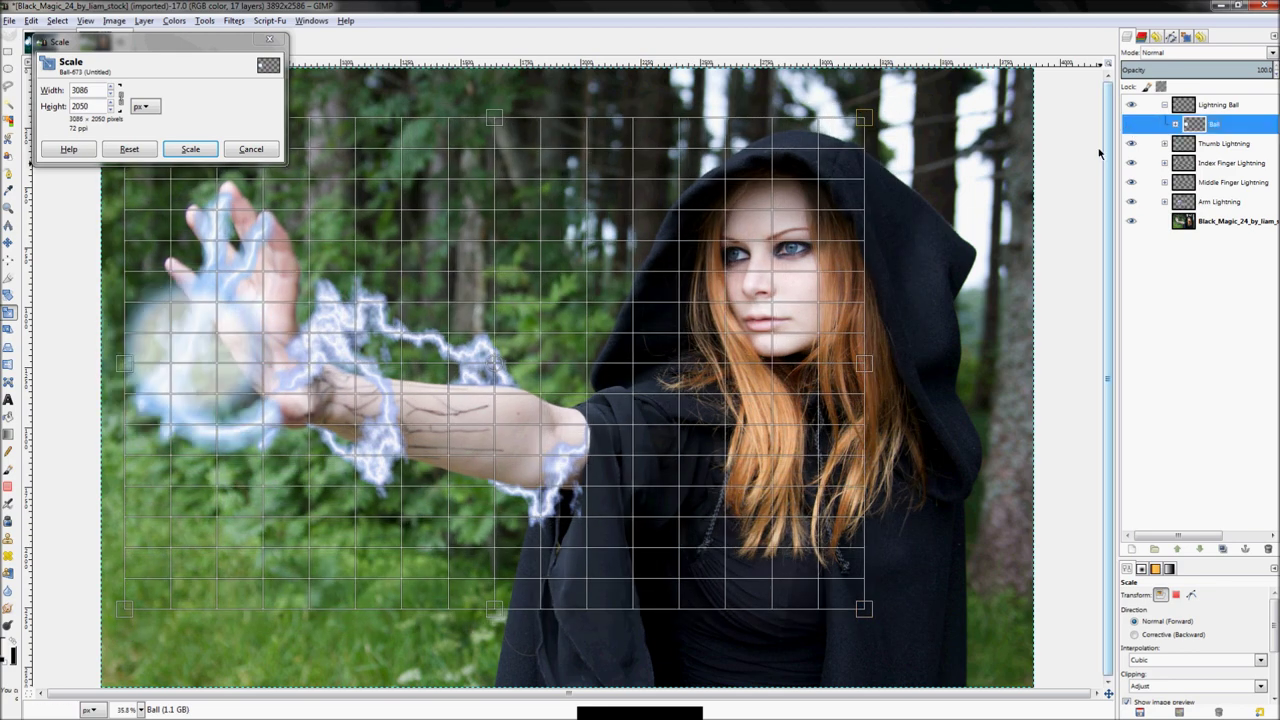
left_click_drag(713, 209, 292, 462)
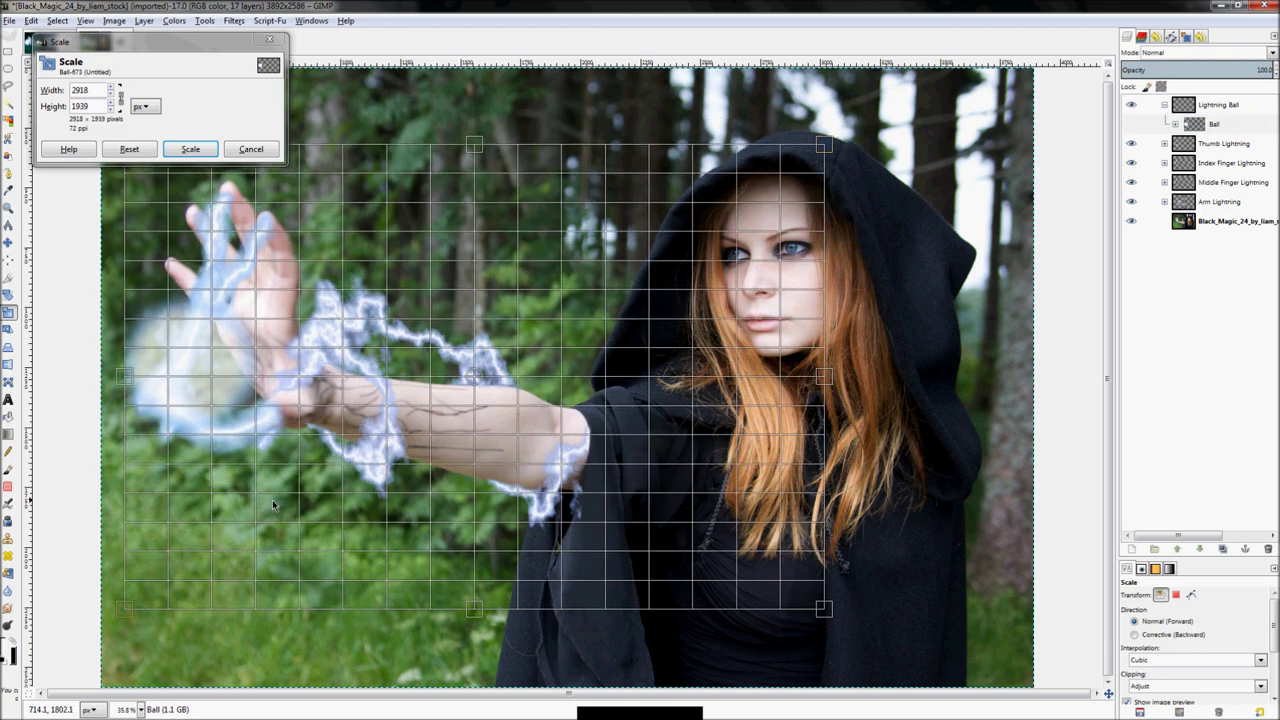
left_click(190, 152)
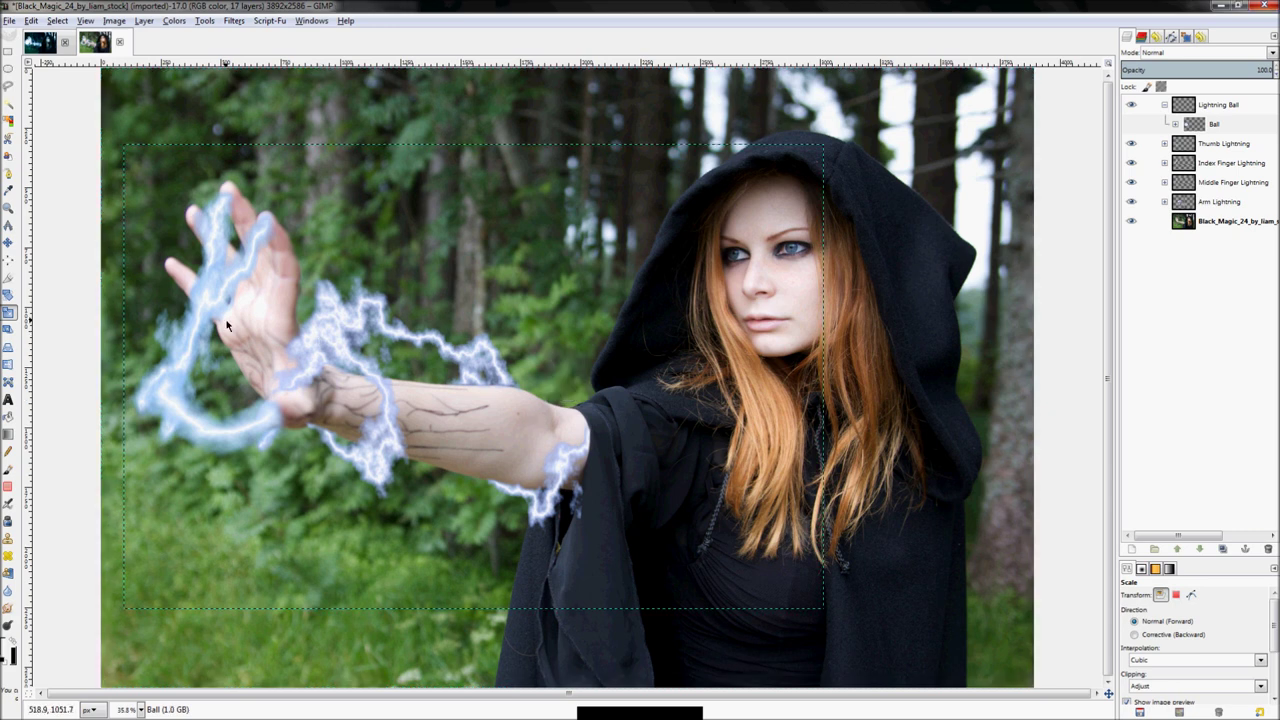
Make the Ball group visible and move it slightly down and left, onto the lightning loop below the fingers
left_click(1131, 123)
left_click(1214, 123)
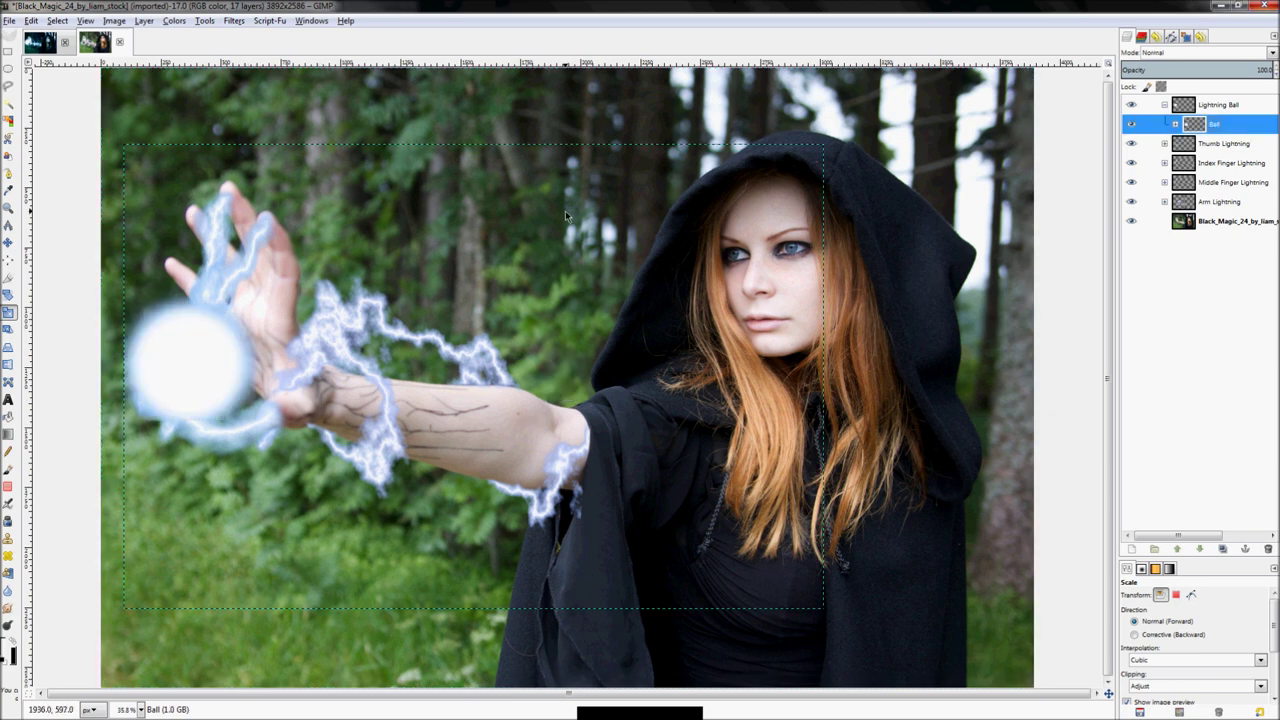
left_click(8, 242)
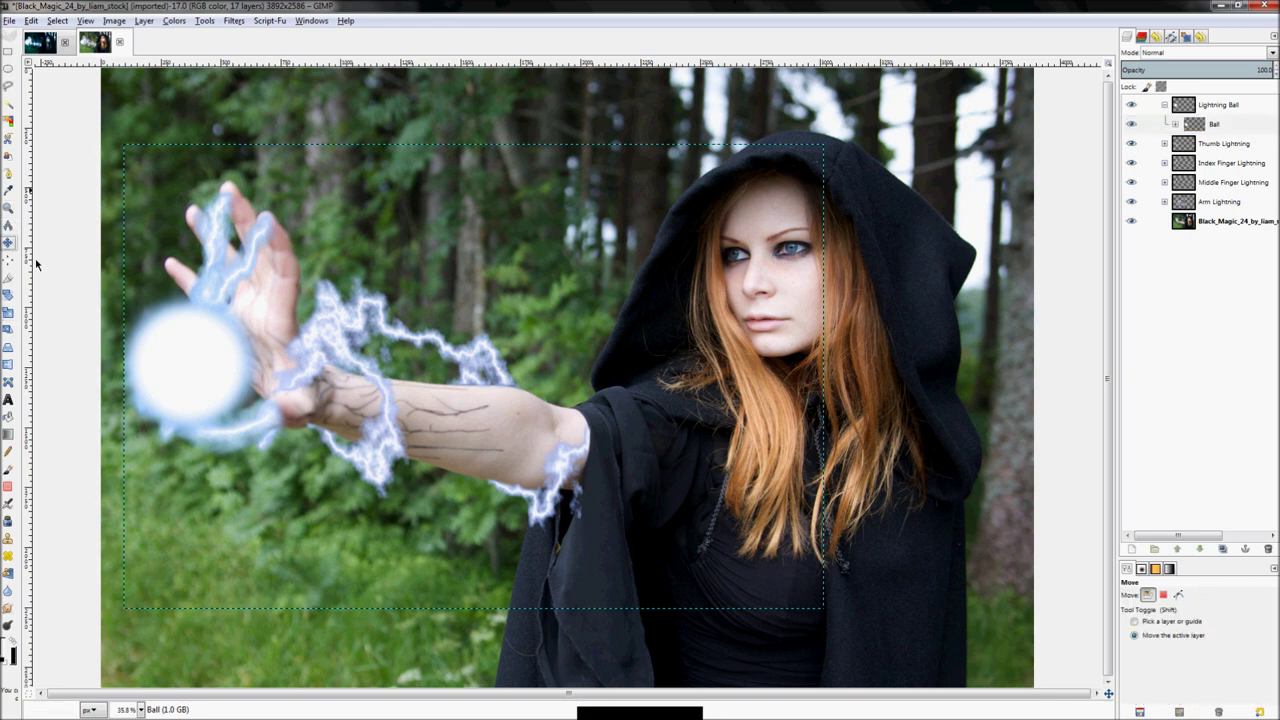
scroll(152, 365, "up", 1)
scroll(683, 336, "down", 2)
scroll(214, 357, "up", 4)
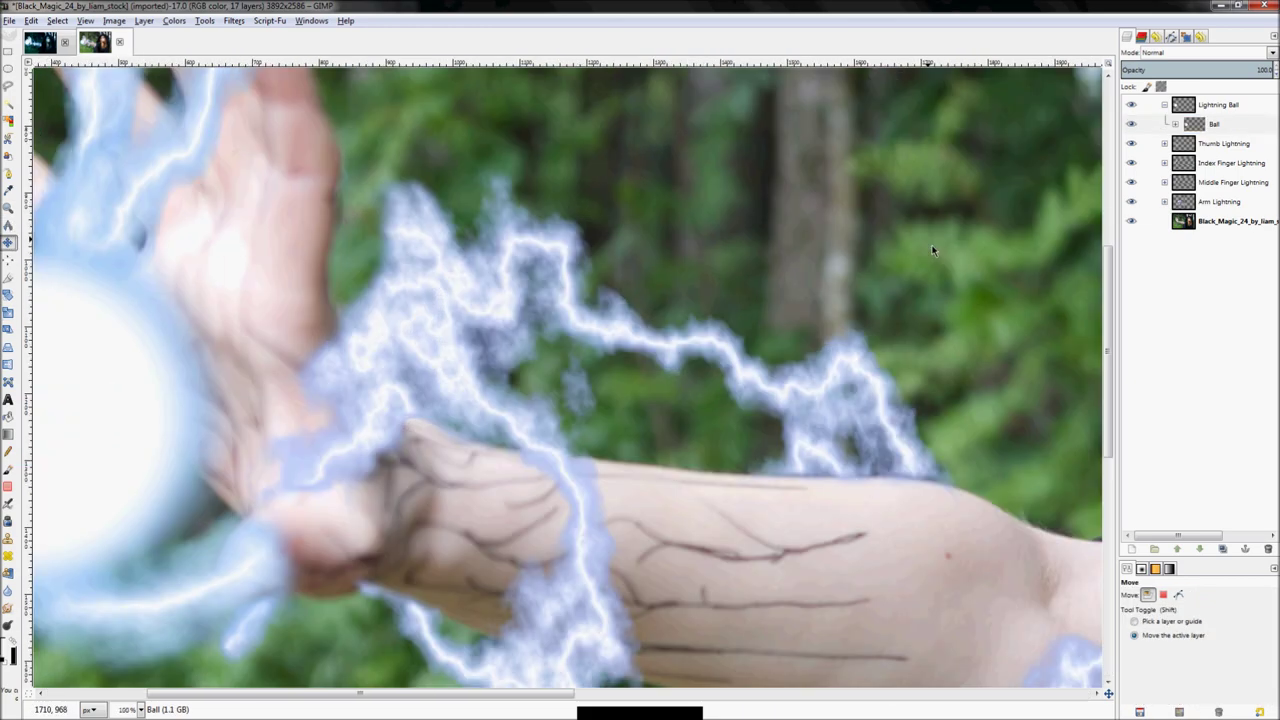
scroll(488, 364, "down", 2)
left_click_drag(488, 364, 456, 397)
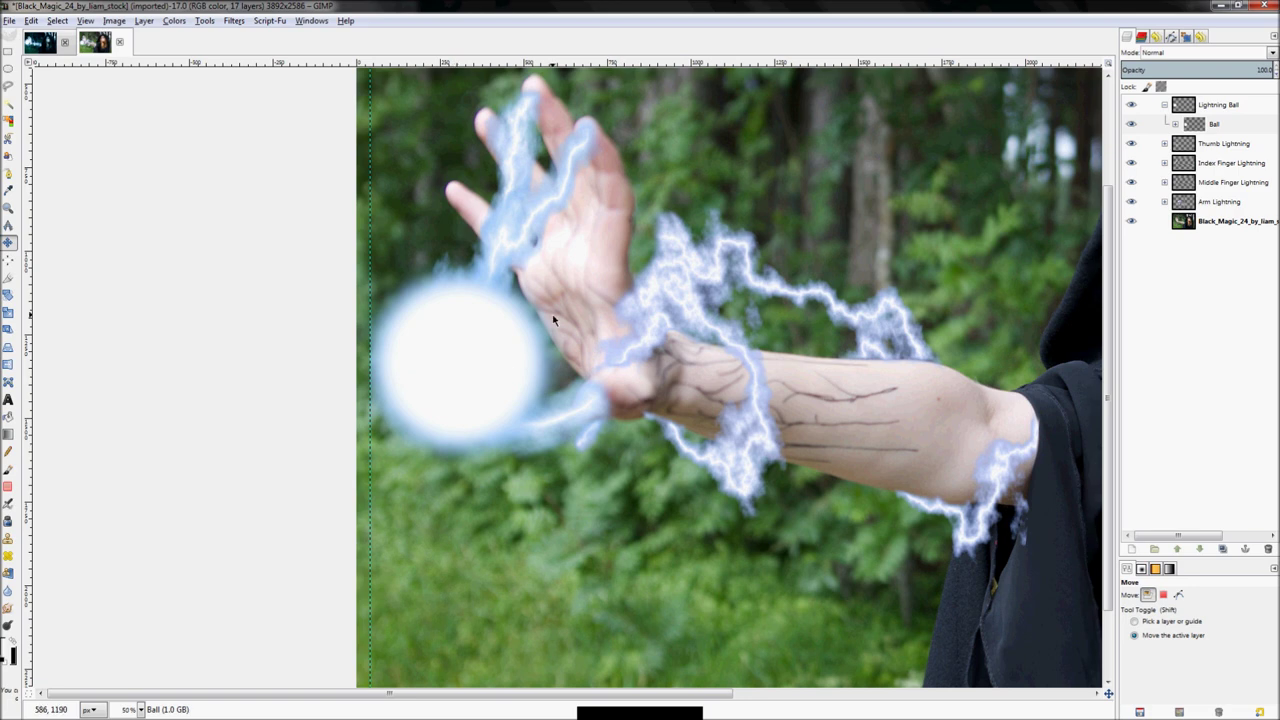
Compare the ball with the Lightning.xcf example and inspect its size and placement beside the hand in the Black_Magic_24 image
key("z")
key("shift+ctrl+j")
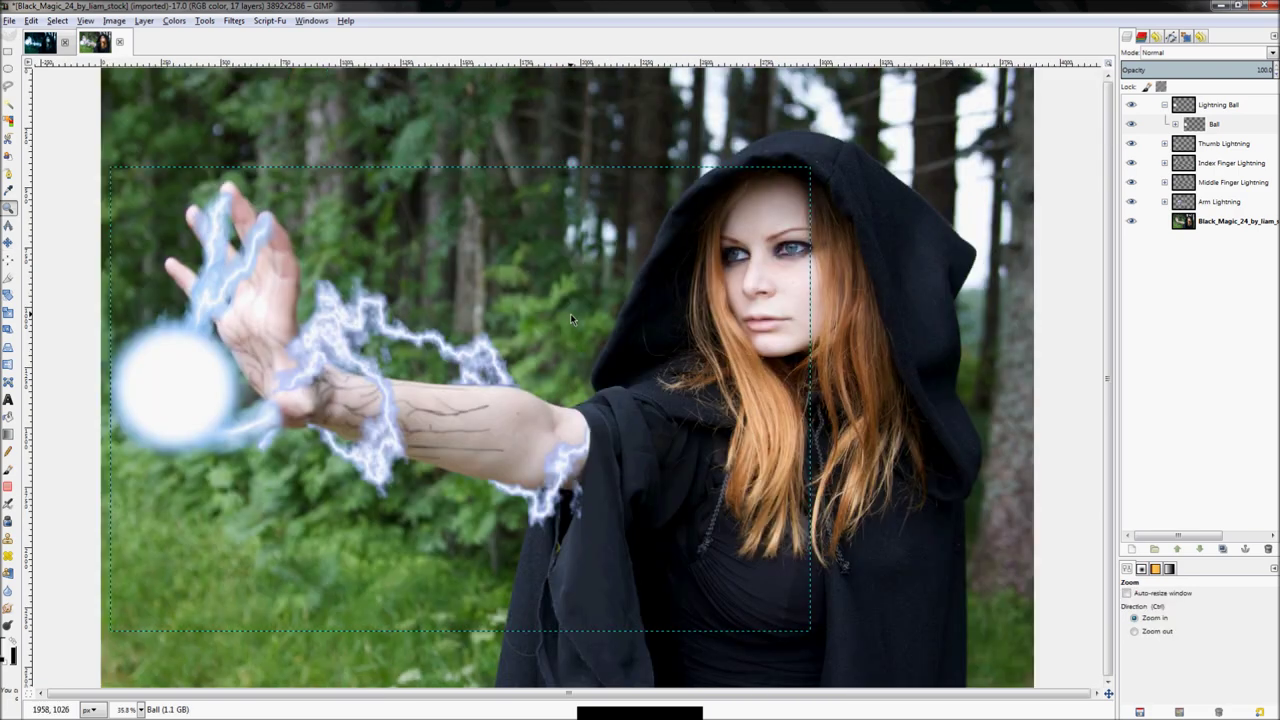
left_click(45, 42)
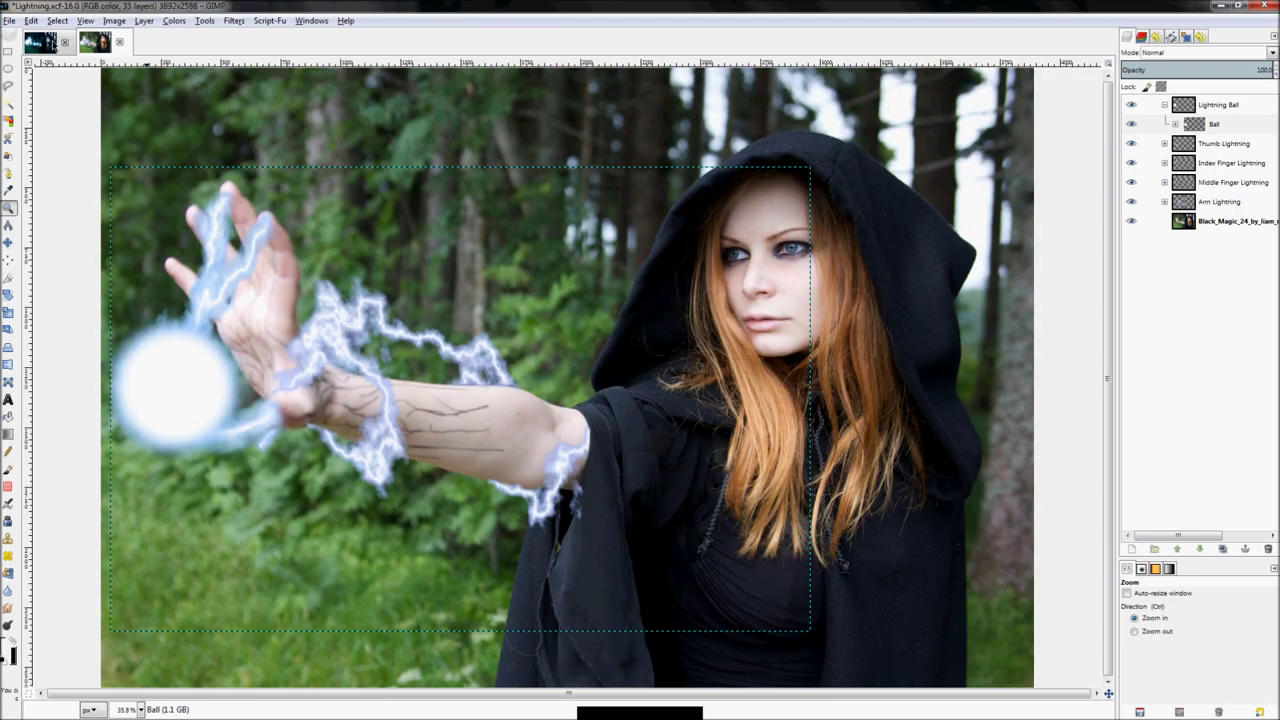
left_click(95, 42)
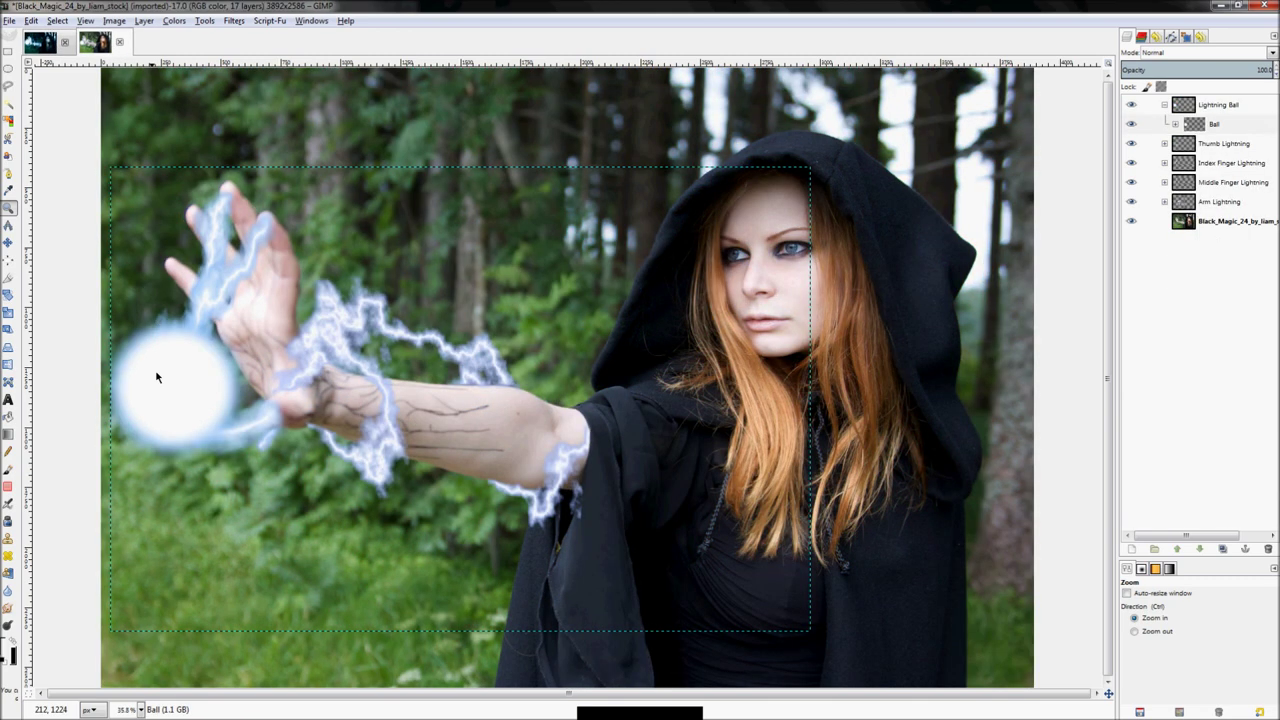
left_click(150, 375)
left_click(150, 432)
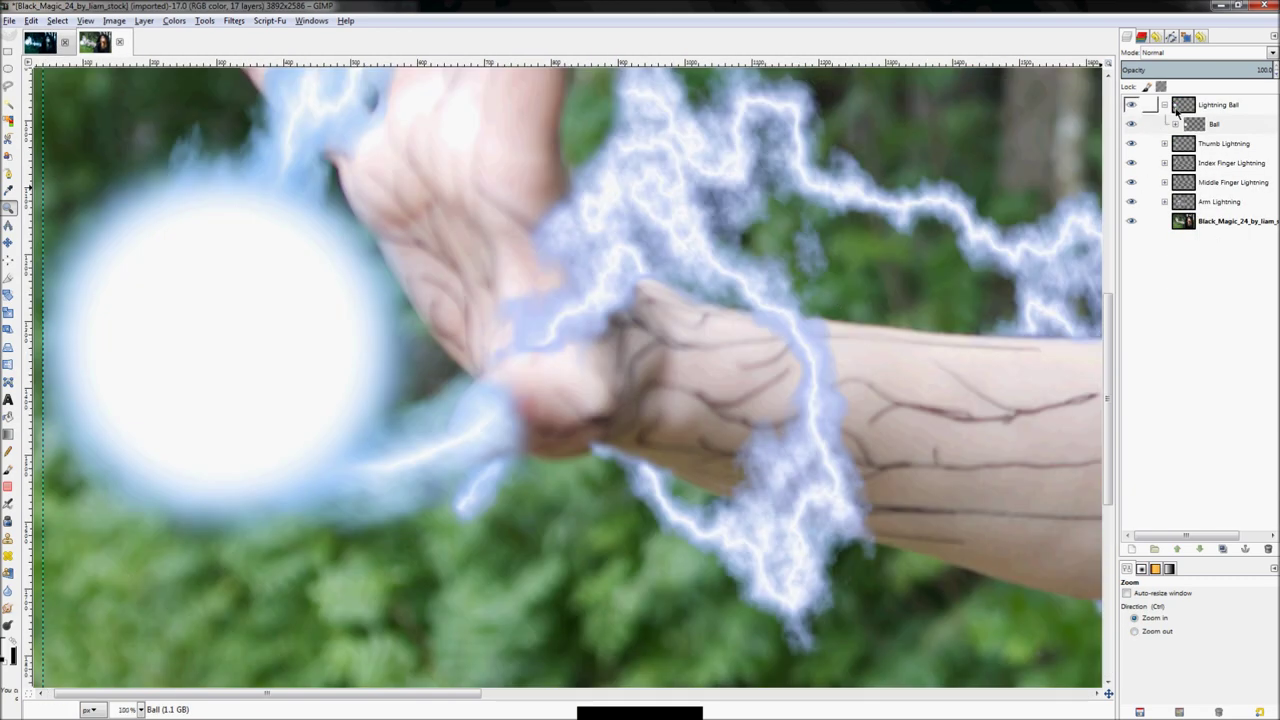
left_click(1206, 124)
left_click(690, 285, "ctrl")
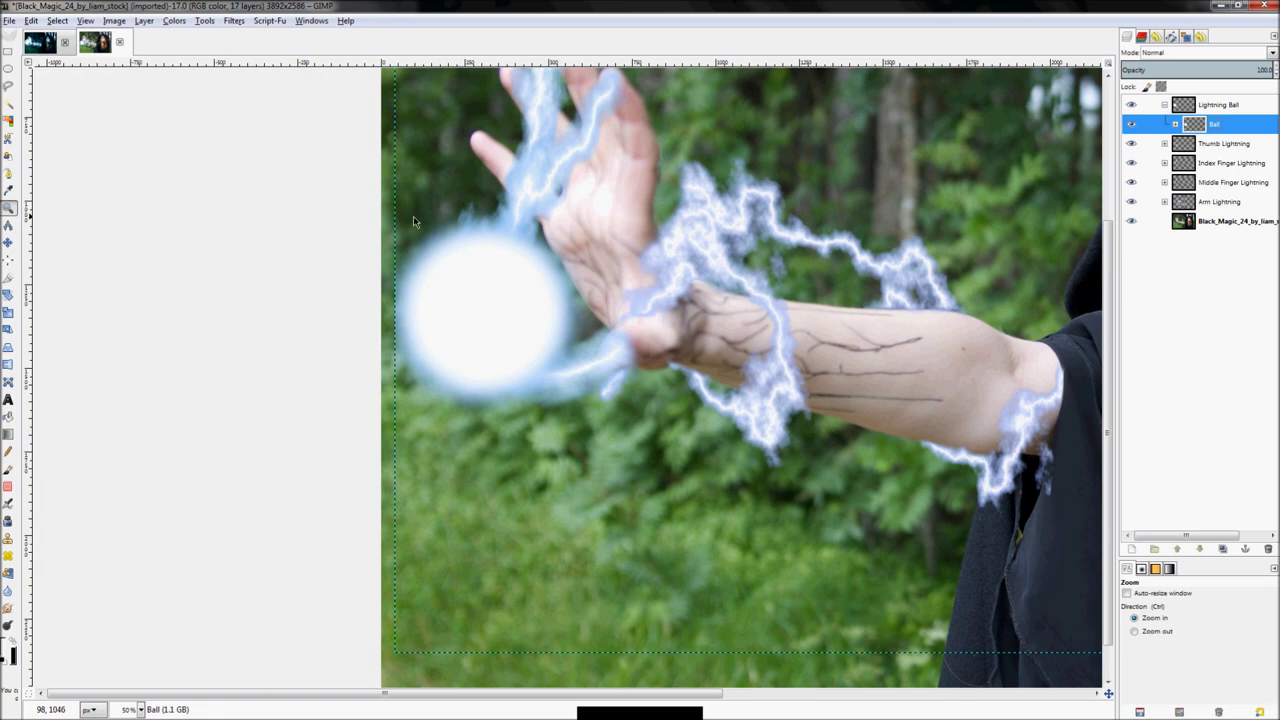
left_click(413, 216)
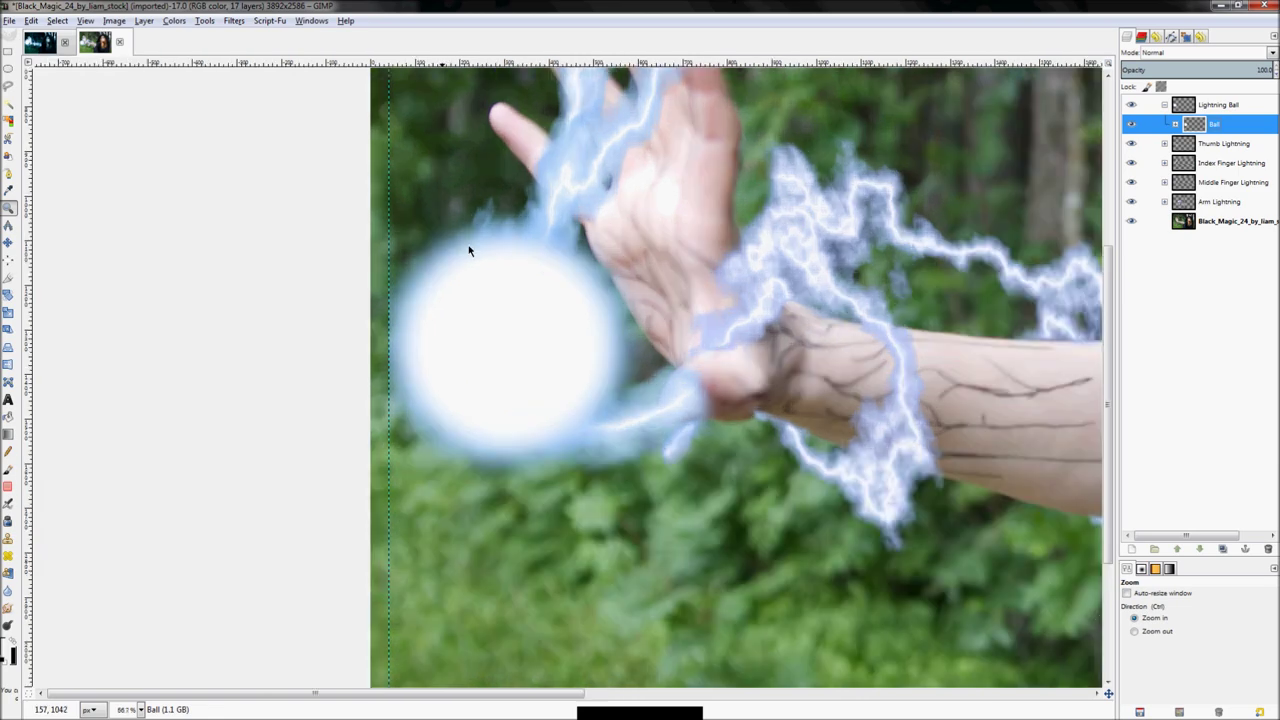
left_click(534, 257, "ctrl")
left_click(160, 382)
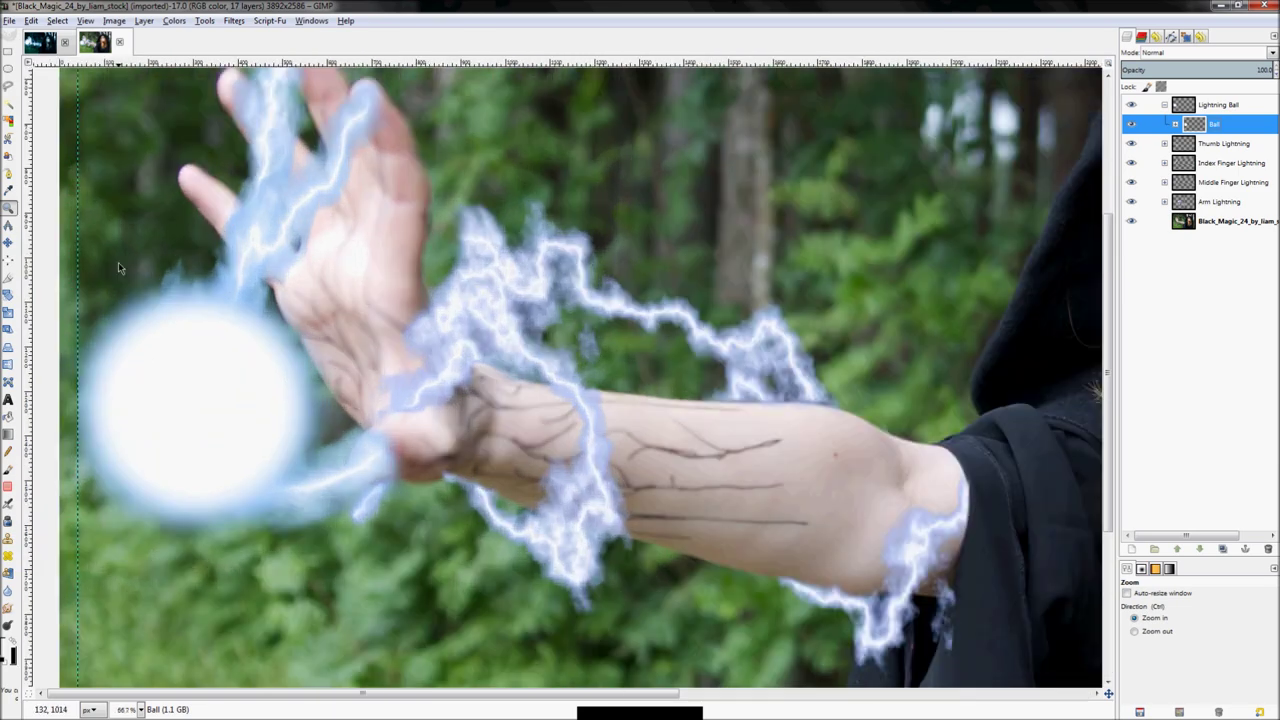
left_click(145, 259)
left_click(145, 259)
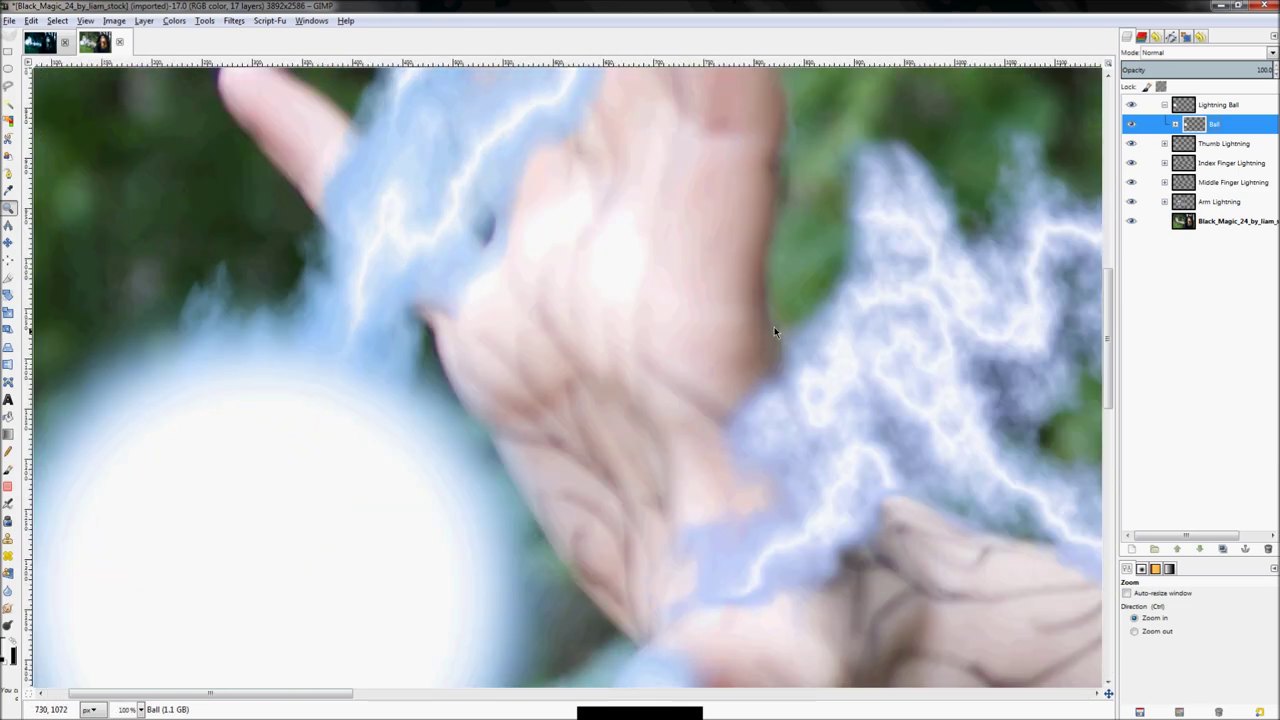
Create a new layer group named Arc 1 inside the Lightning Ball group
right_click(1232, 124)
left_click(1222, 108)
right_click(1222, 108)
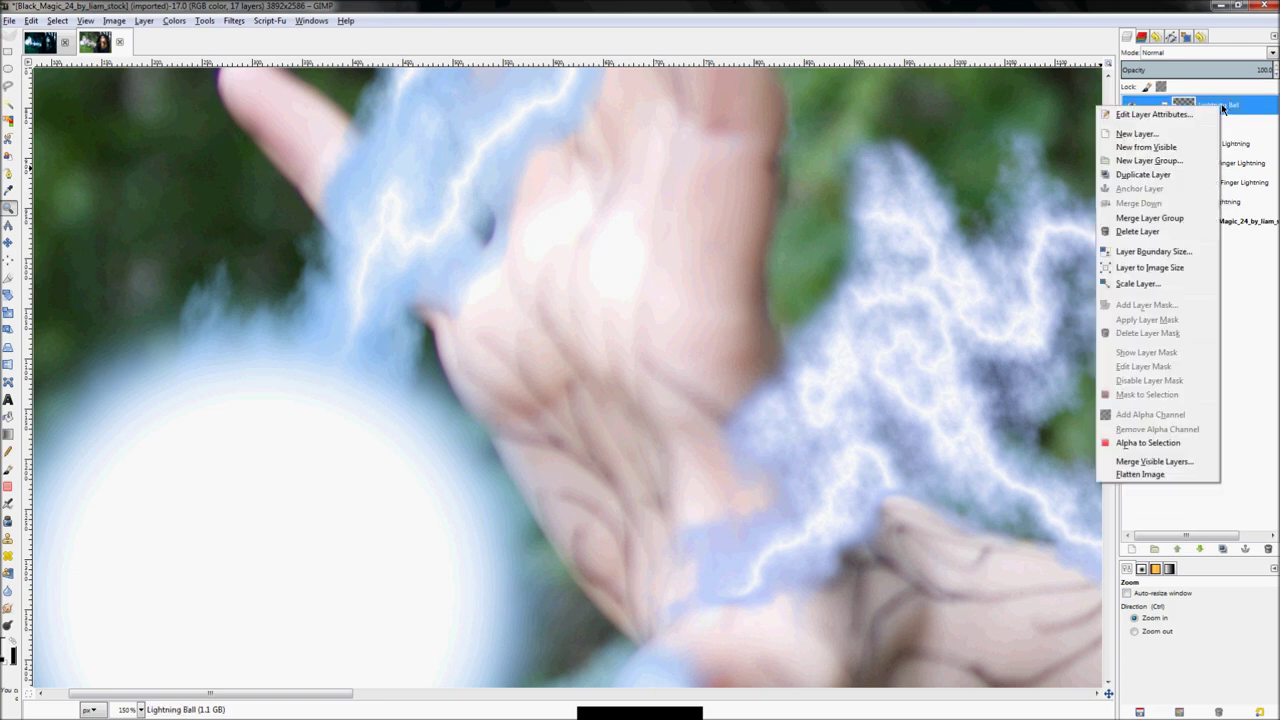
left_click(1176, 162)
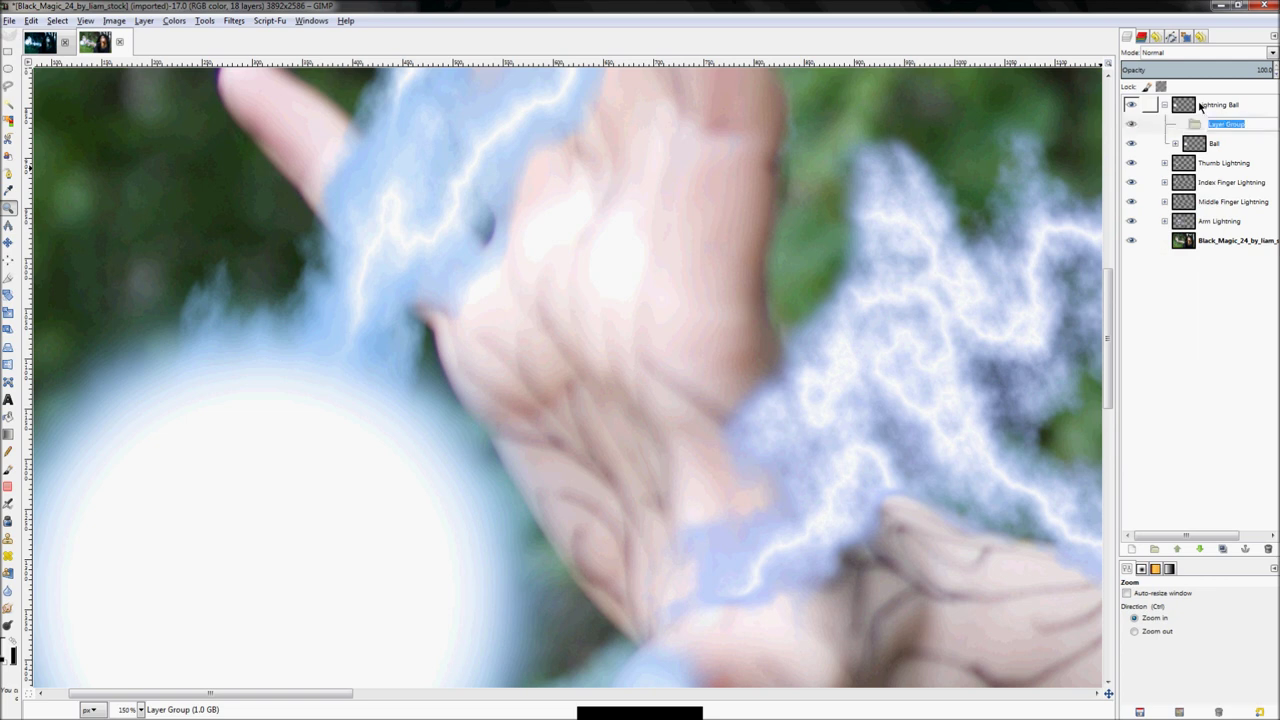
type("Arc 1")
key("Return")
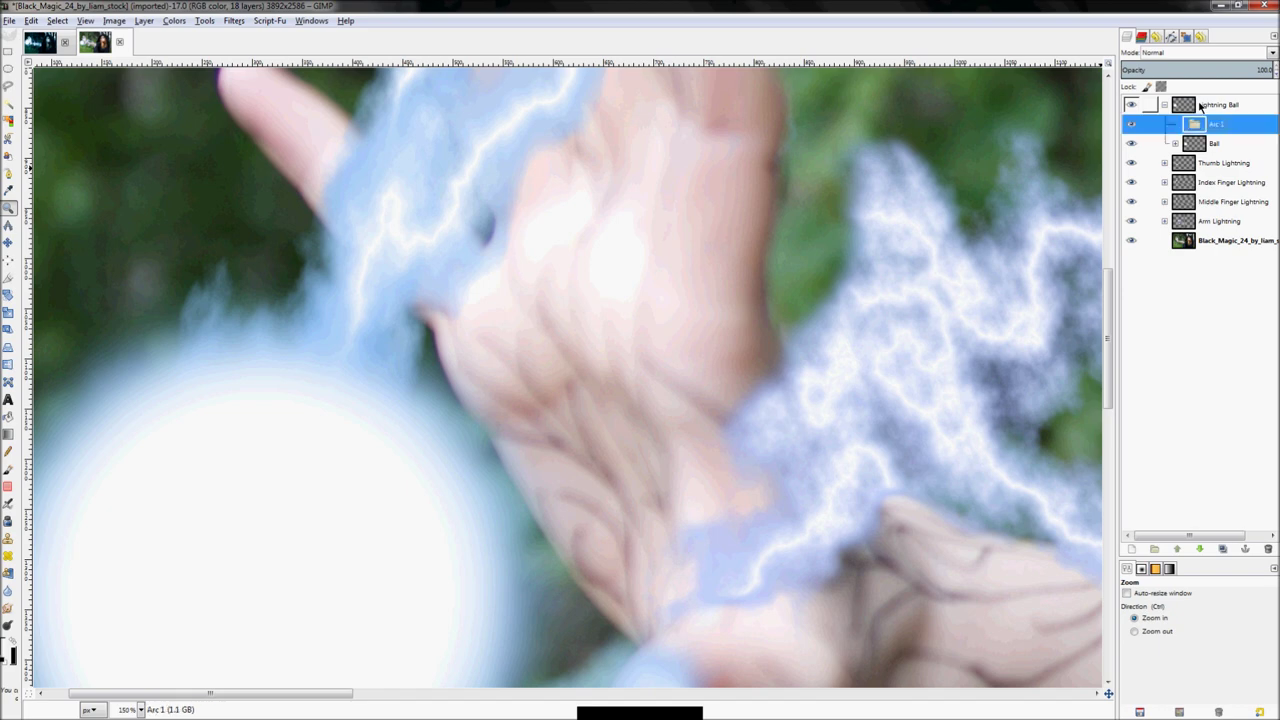
Add a transparent 3892 x 2586 px layer inside the Arc 1 group, with the Blend tool ready
left_click(766, 253, "ctrl")
left_click(766, 253, "ctrl")
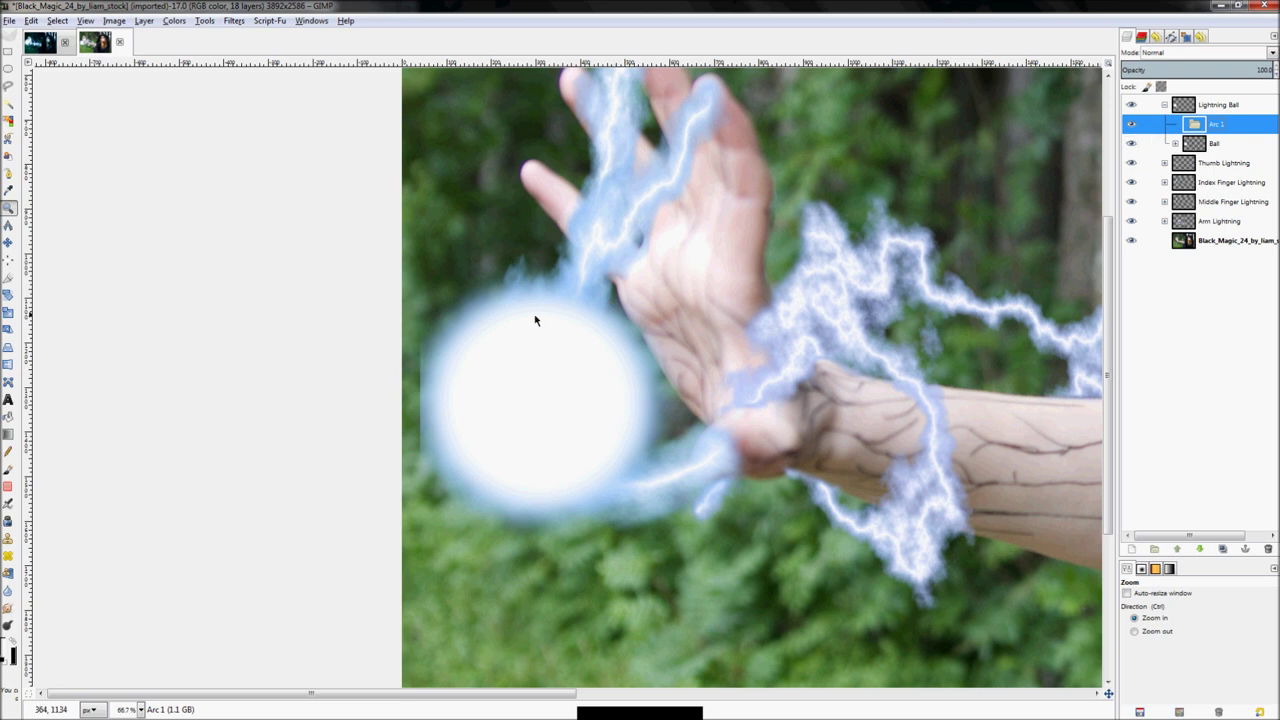
left_click(8, 434)
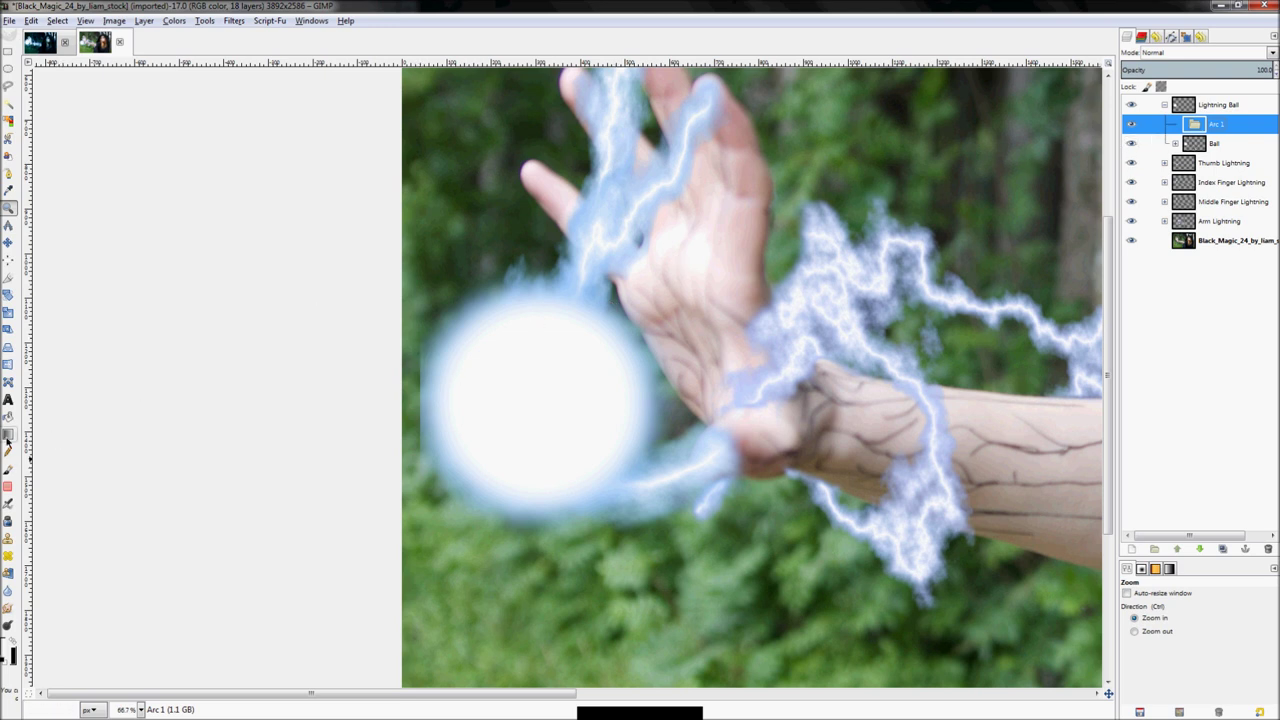
right_click(1212, 124)
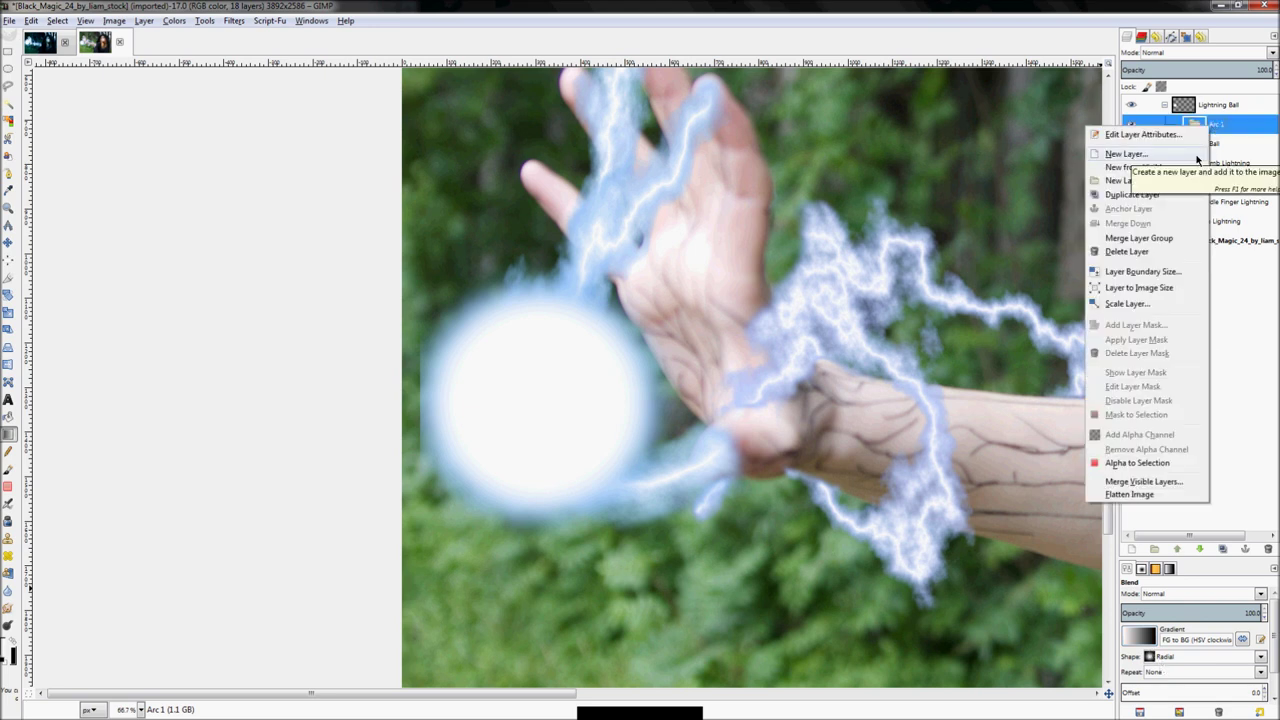
left_click(1196, 155)
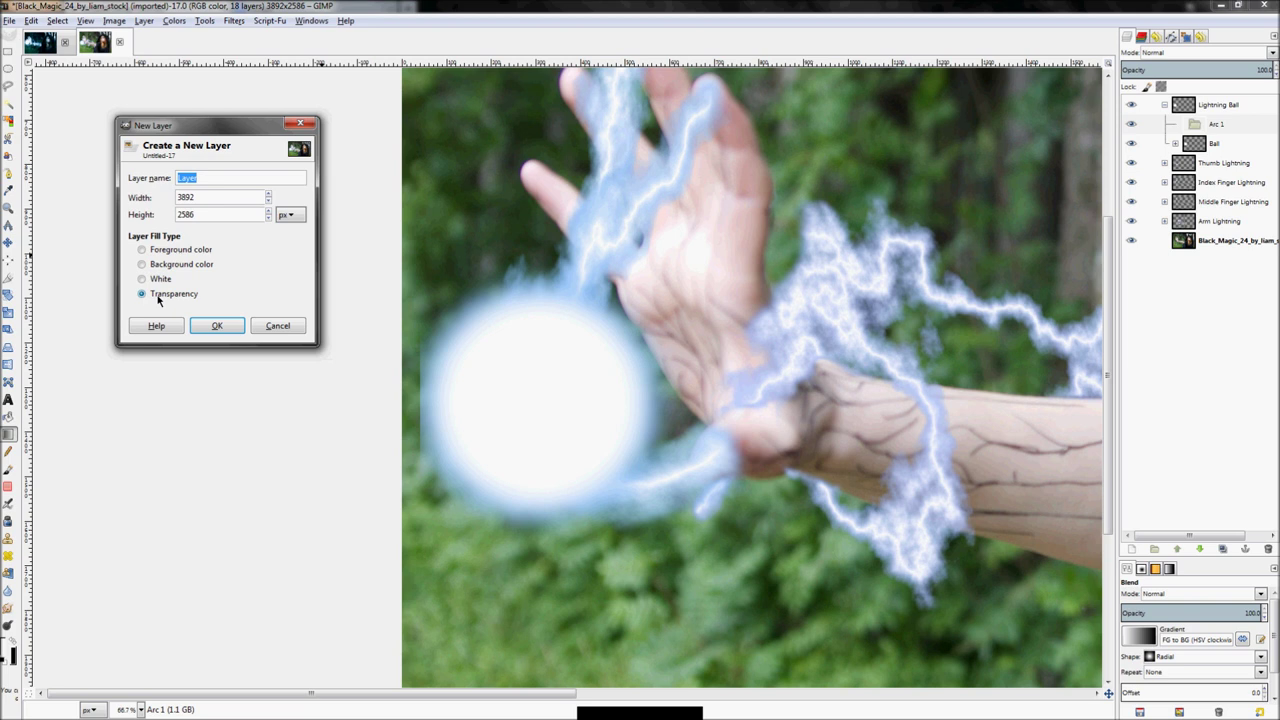
left_click(218, 325)
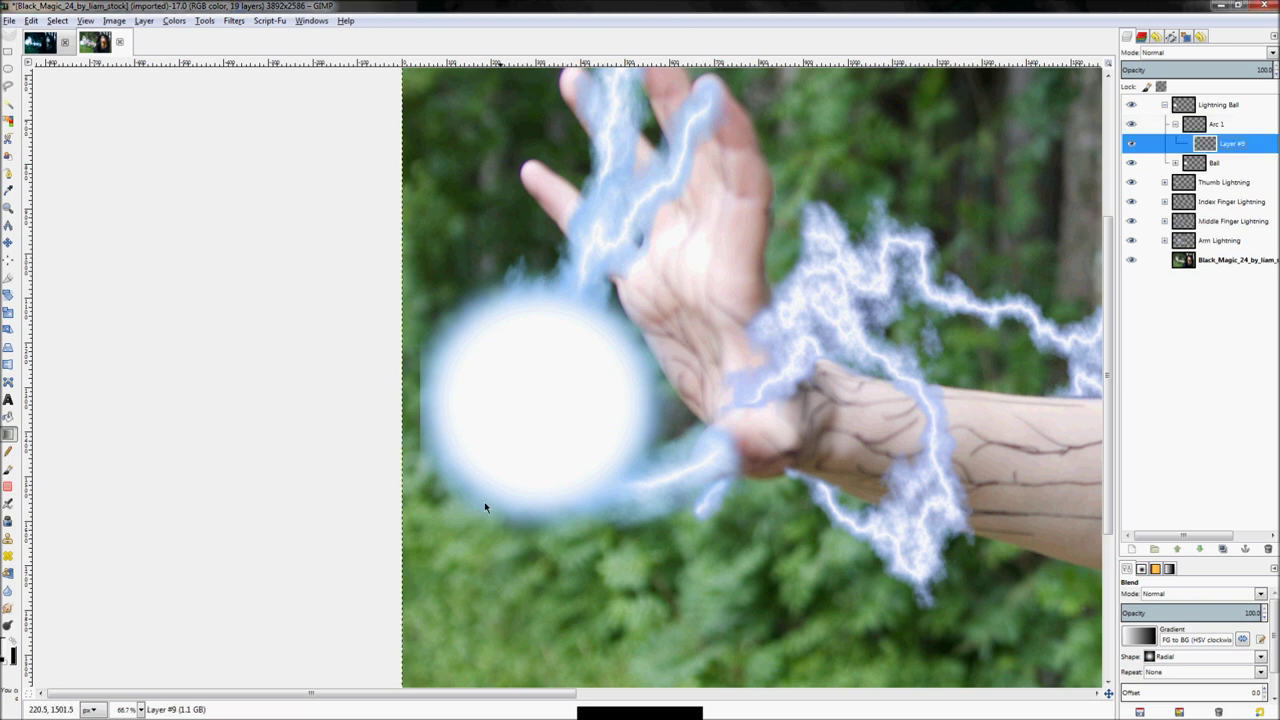
left_click_drag(331, 613, 619, 289)
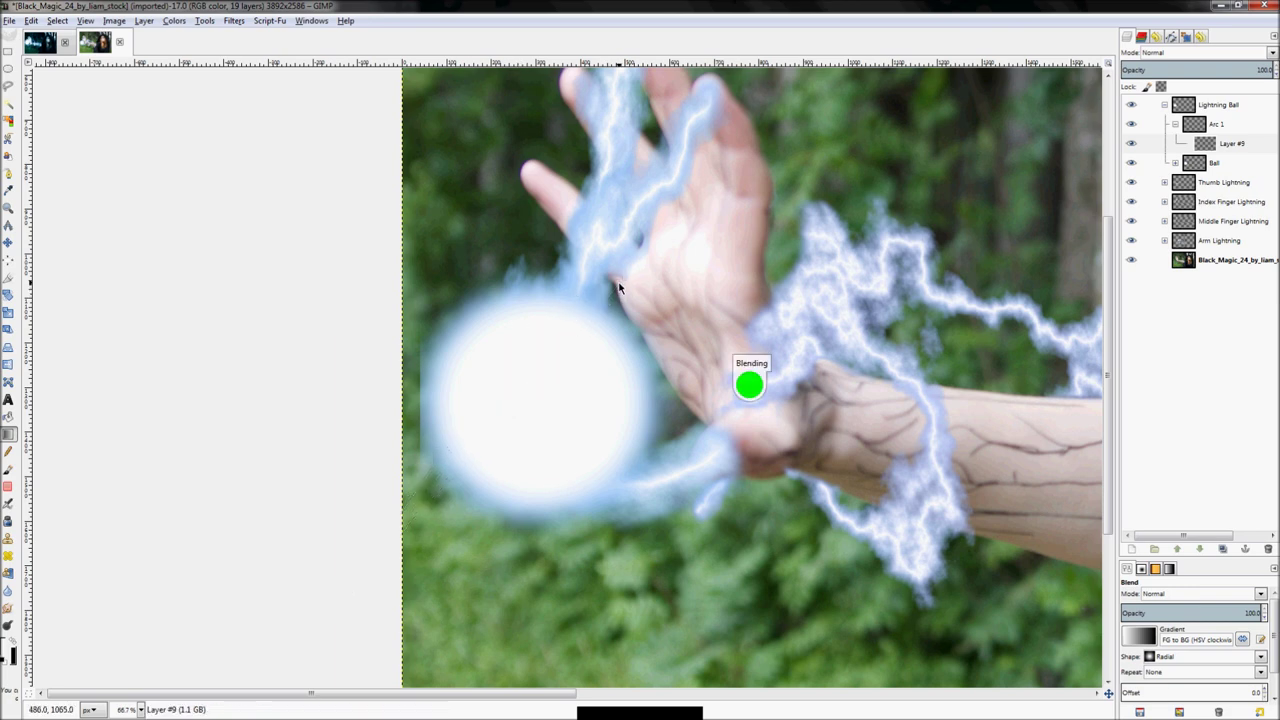
key("ctrl+z")
left_click_drag(558, 405, 663, 287)
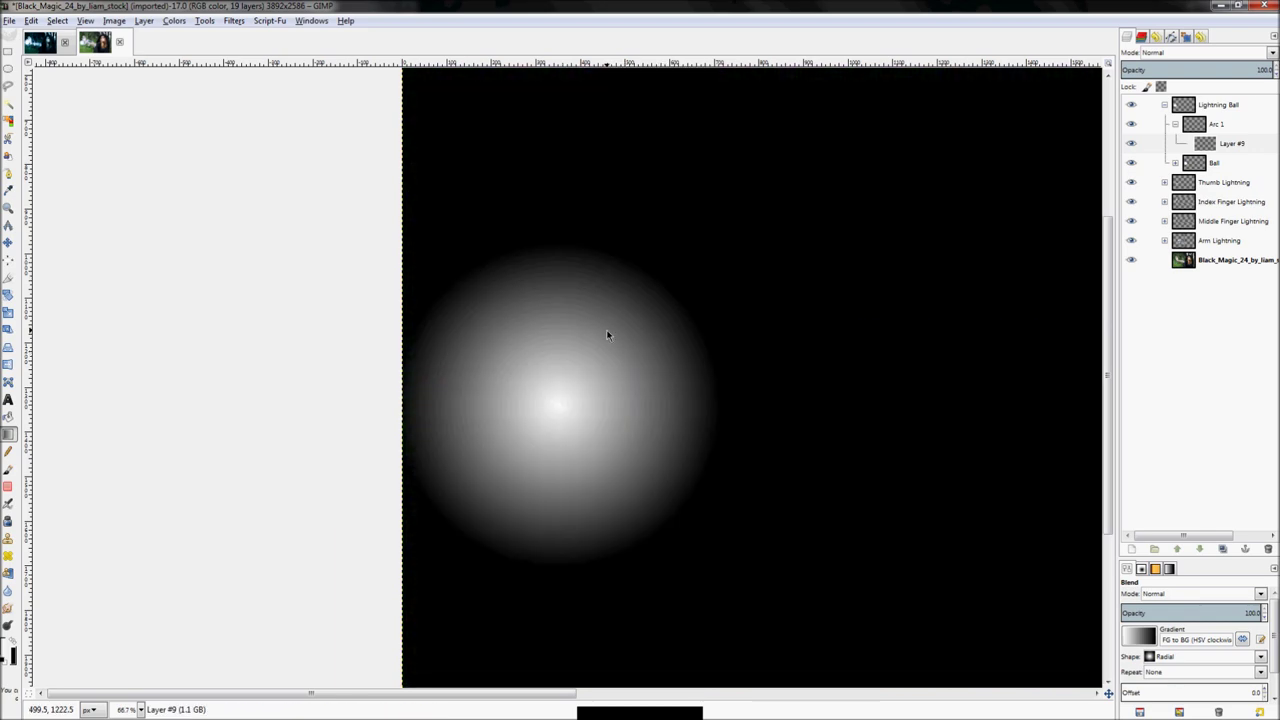
key("ctrl+z")
Draw a small radial white-to-black gradient over the ball's palm-side upper edge, check its placement at reduced layer opacity, and restore 100
left_click_drag(614, 333, 629, 271)
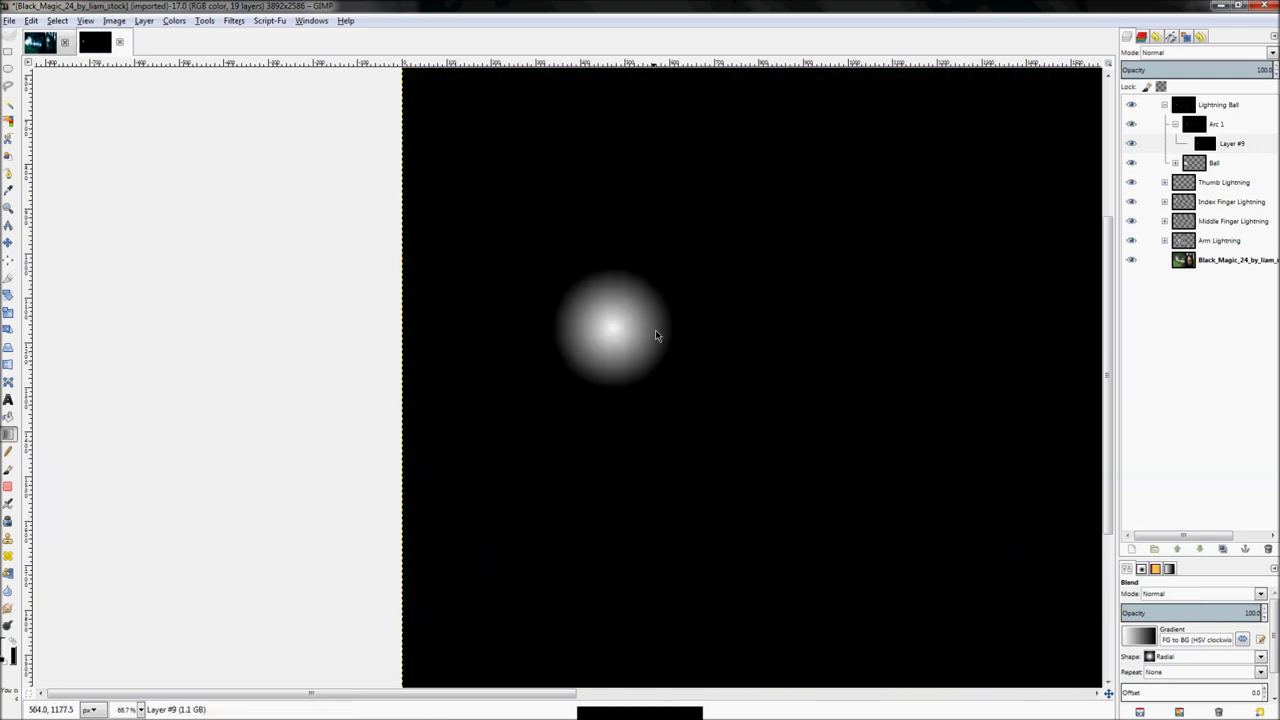
left_click(1217, 57)
left_click(1190, 214)
left_click(1208, 144)
left_click(1200, 53)
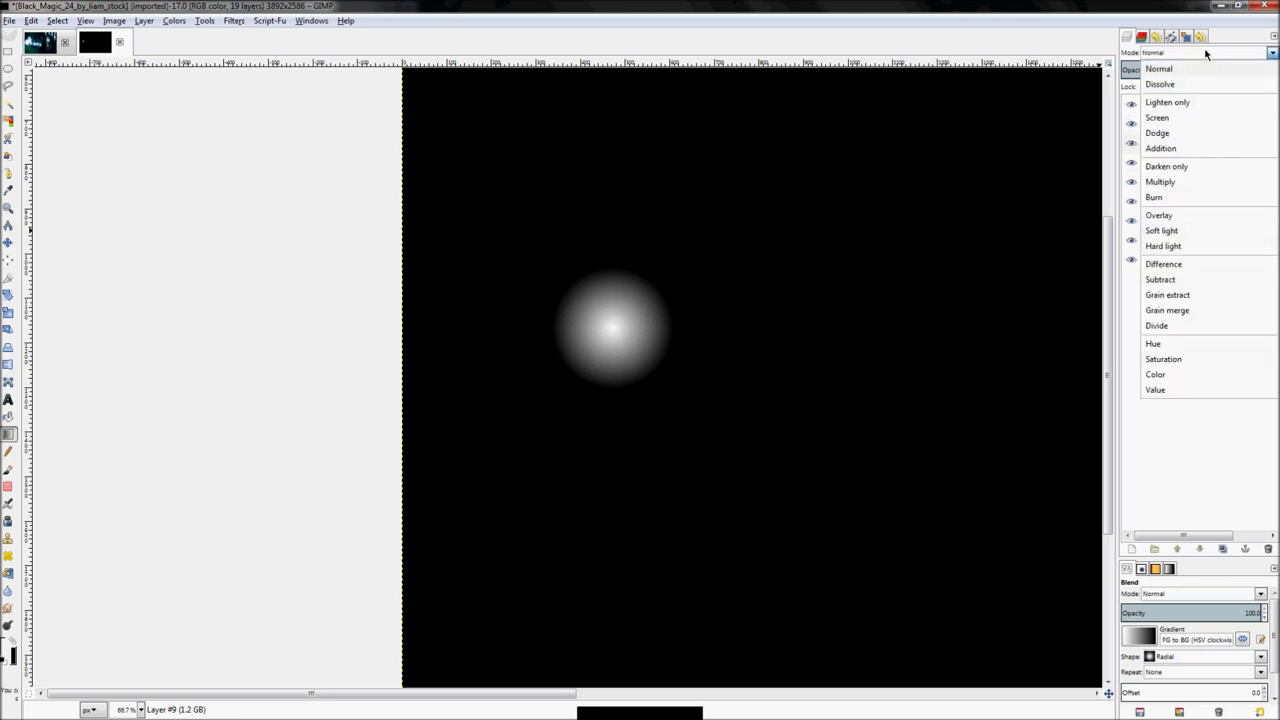
left_click(1159, 68)
left_click(1148, 71)
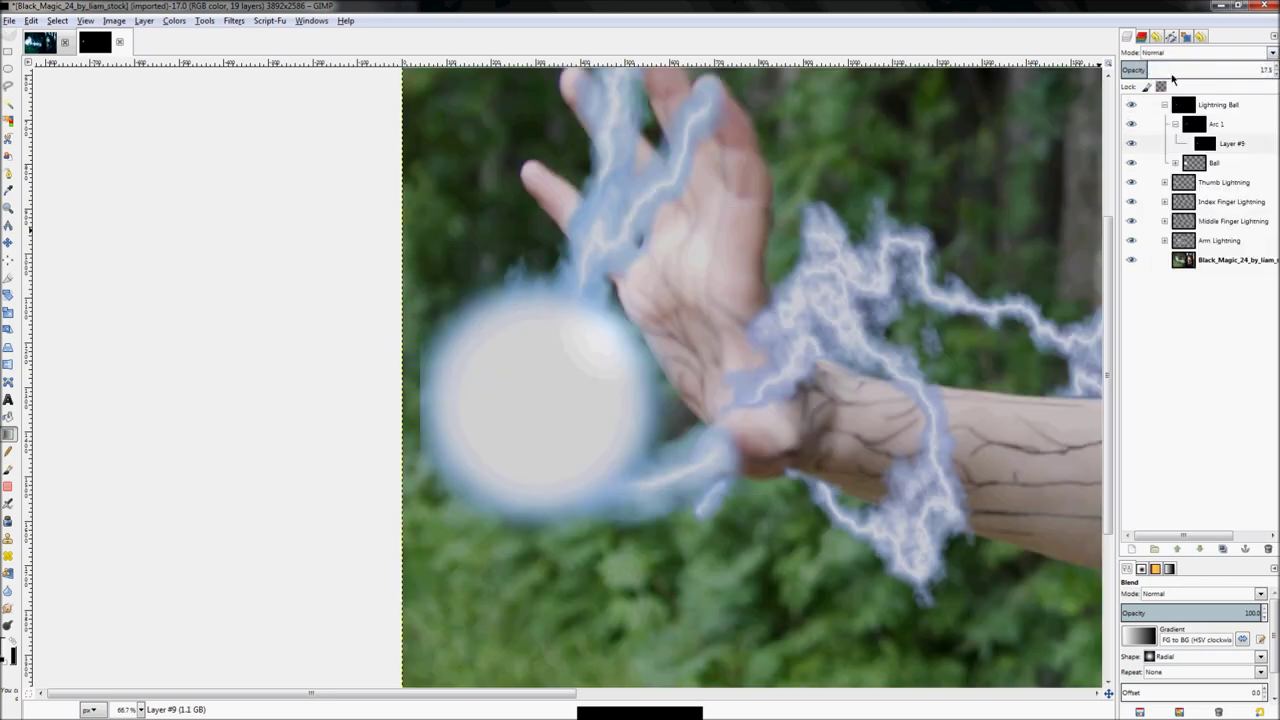
left_click(1203, 70)
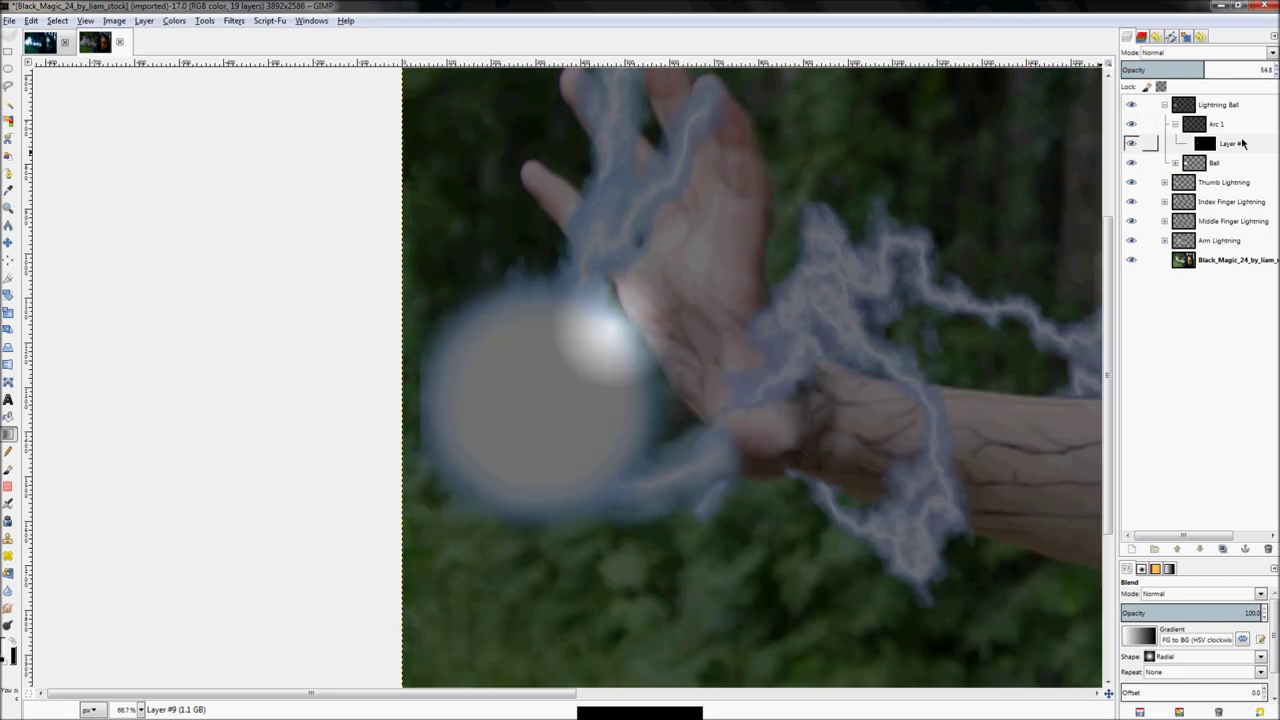
left_click_drag(1218, 69, 1264, 69)
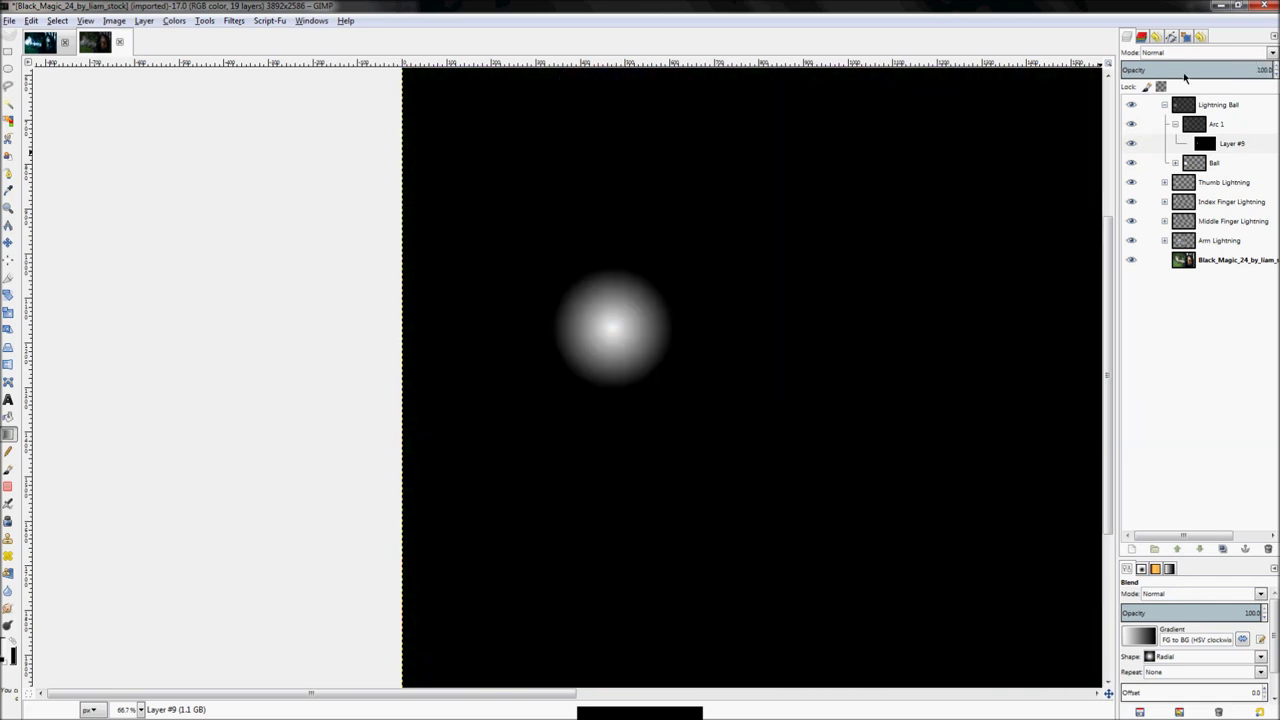
Render difference clouds over the radial gradient with random seed 0, detail 15 and X and Y size 4.0
left_click(234, 21)
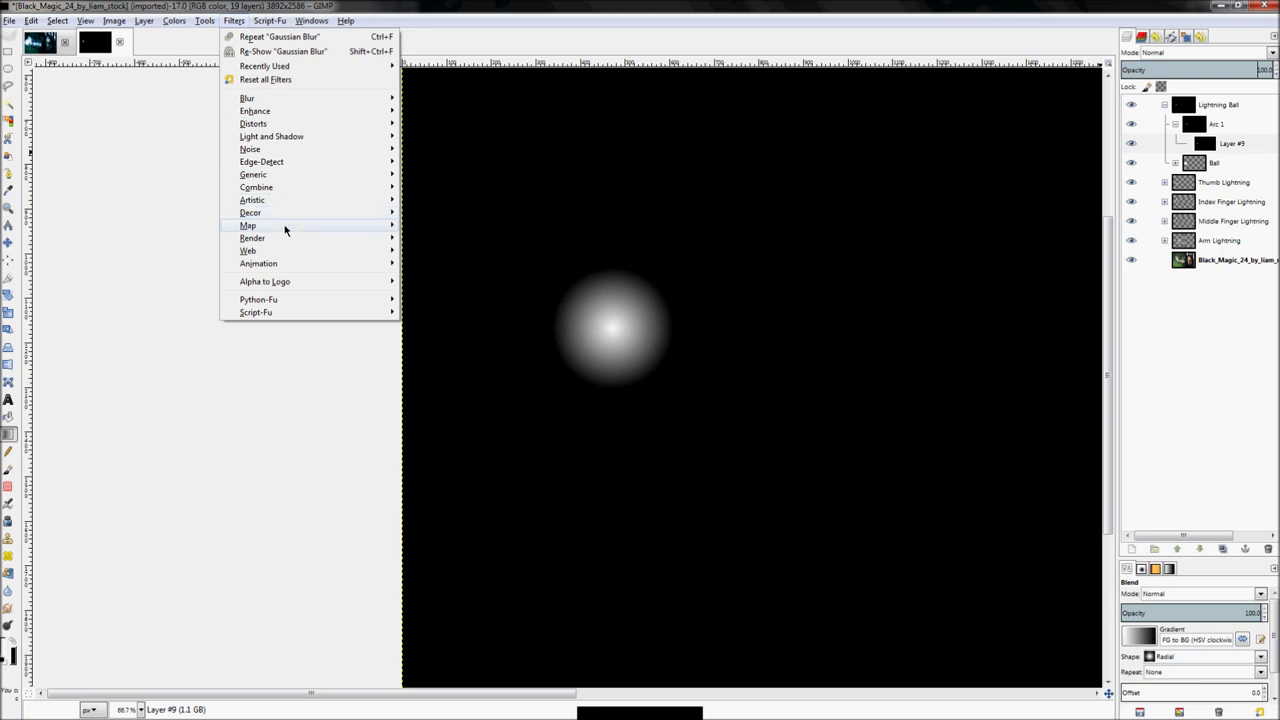
mouse_move(300, 238)
mouse_move(422, 238)
left_click(535, 244)
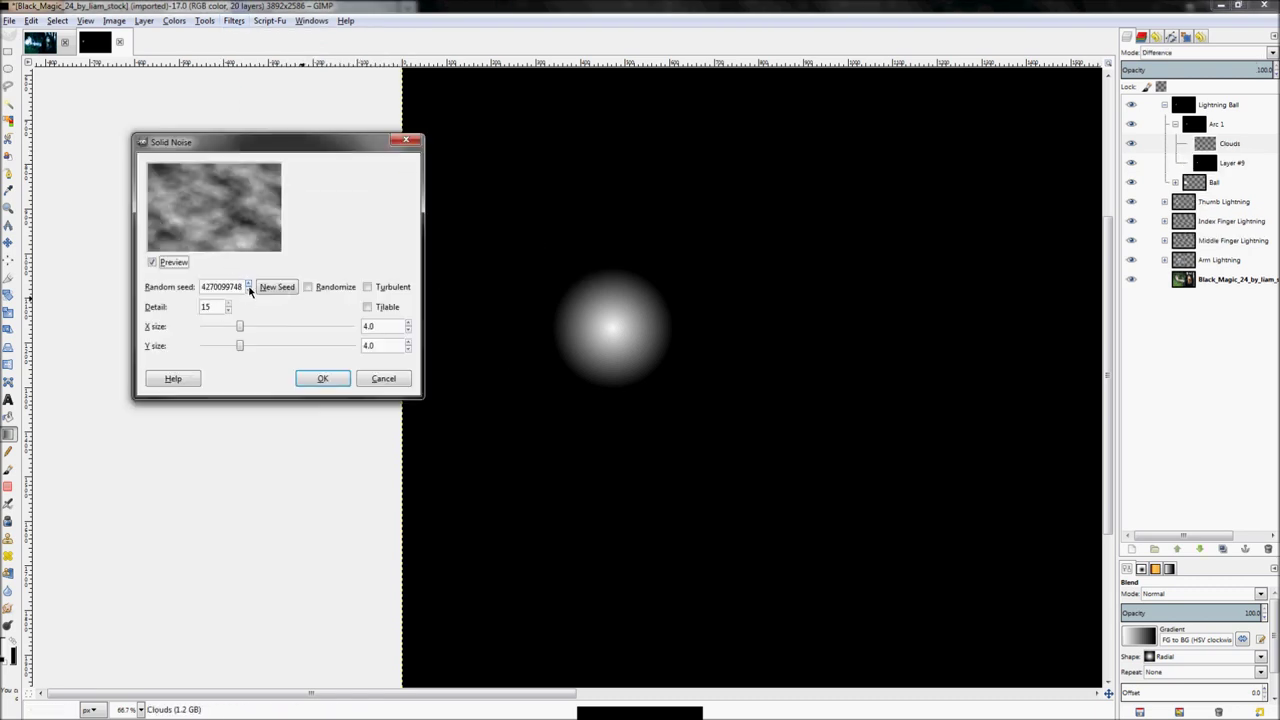
double_click(238, 287)
type("0")
key("Tab")
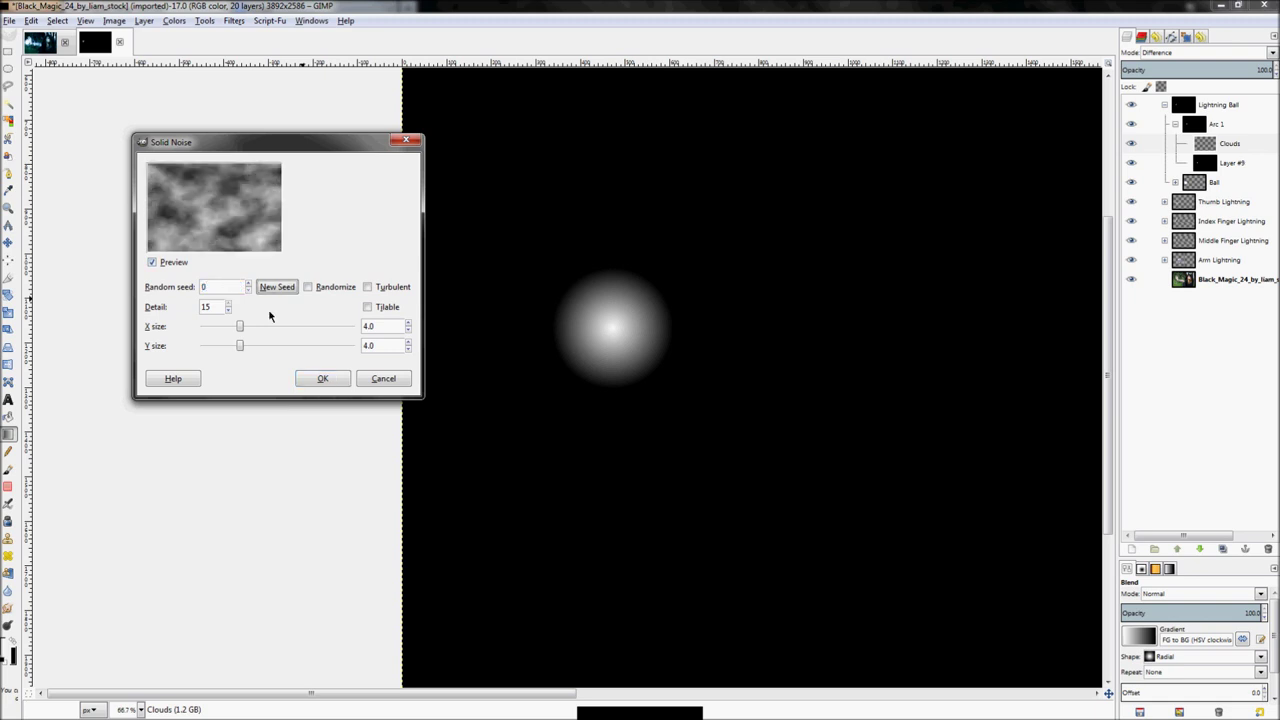
left_click(305, 376)
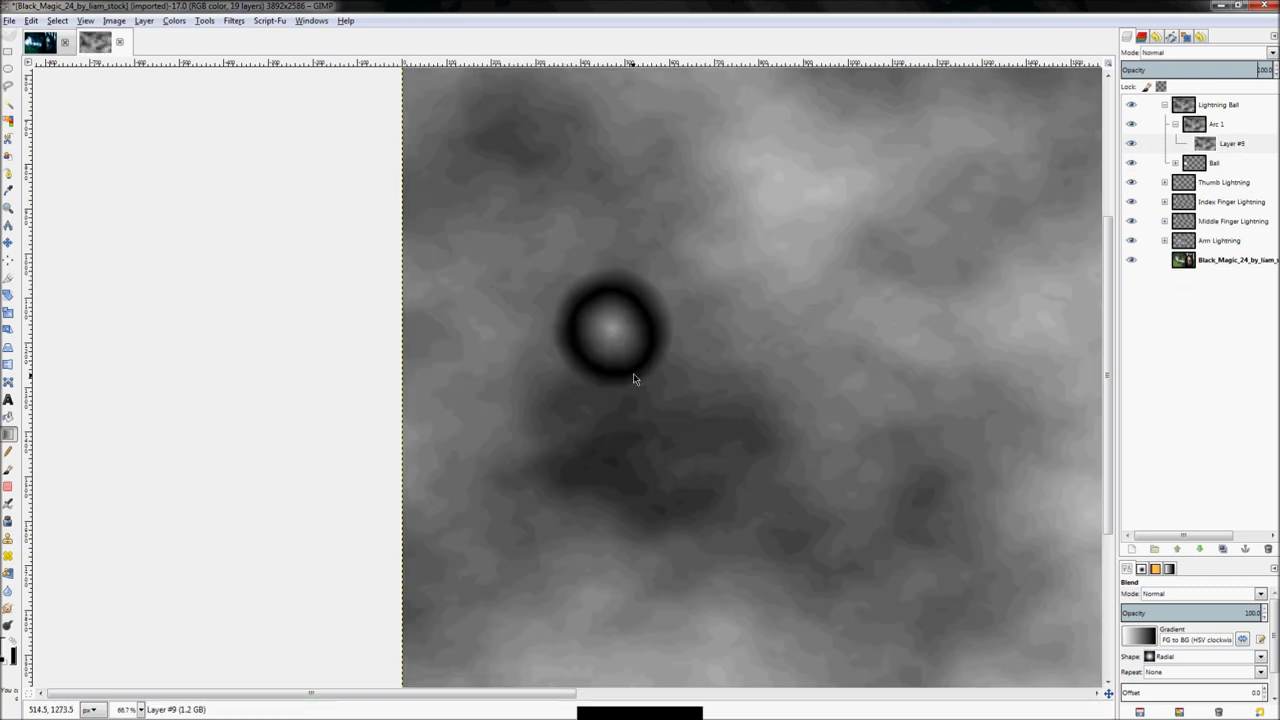
Undo the difference clouds to compare with a much smaller radial gradient, restore the clouds, and inspect the dark ring closely
key("ctrl+z")
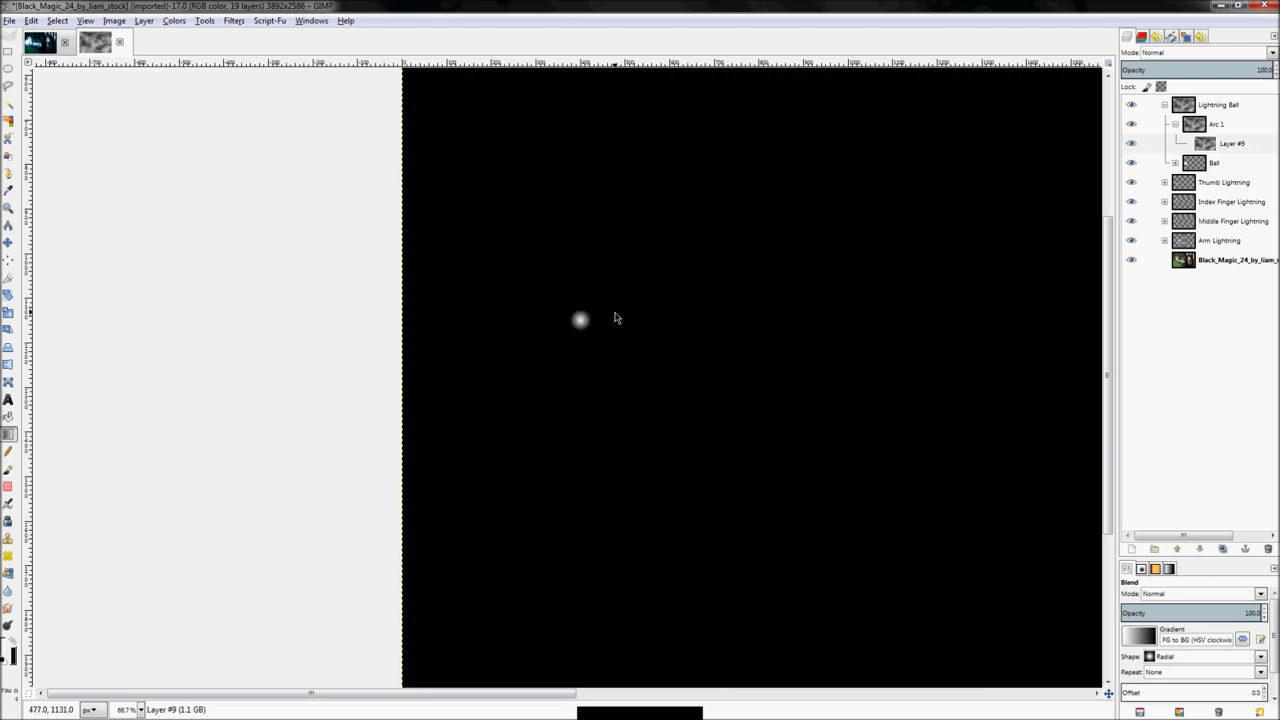
key("ctrl+y")
scroll(629, 340, "up", 4)
scroll(591, 432, "down", 3)
scroll(590, 457, "up", 2)
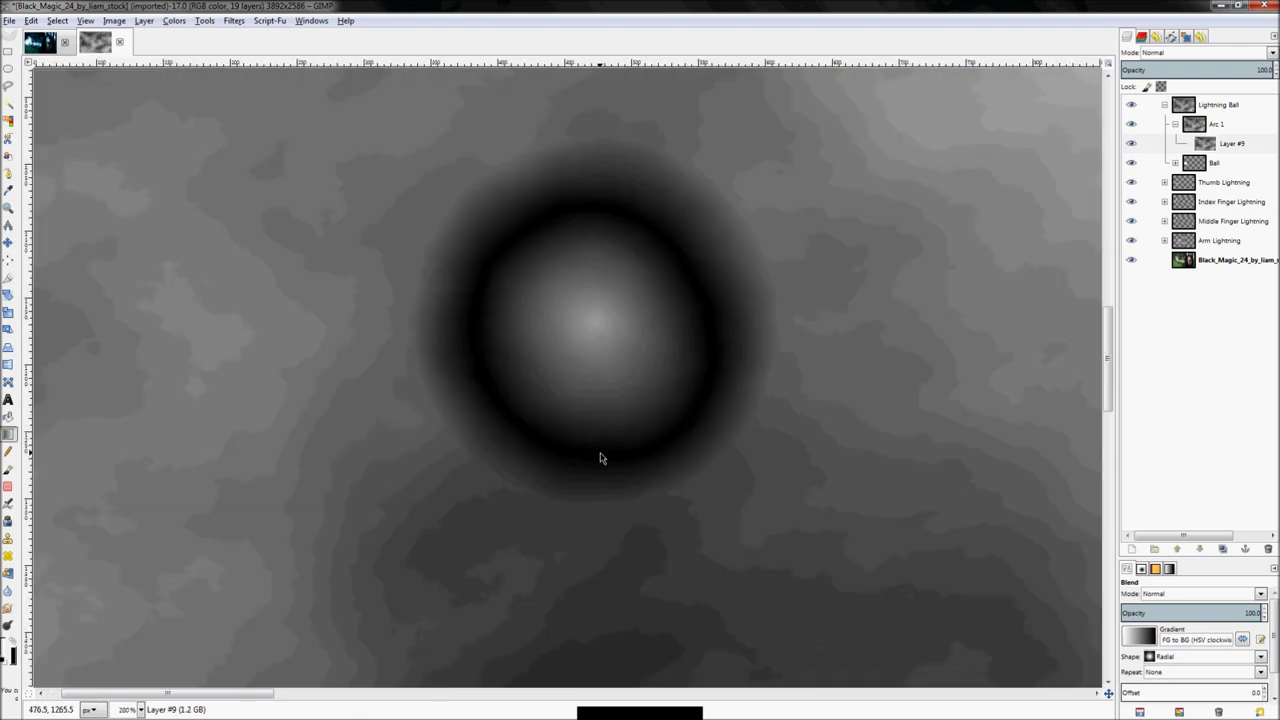
Invert the cloud layer's colours and raise its Levels input black point to 224, leaving only a bright ring
left_click(174, 20)
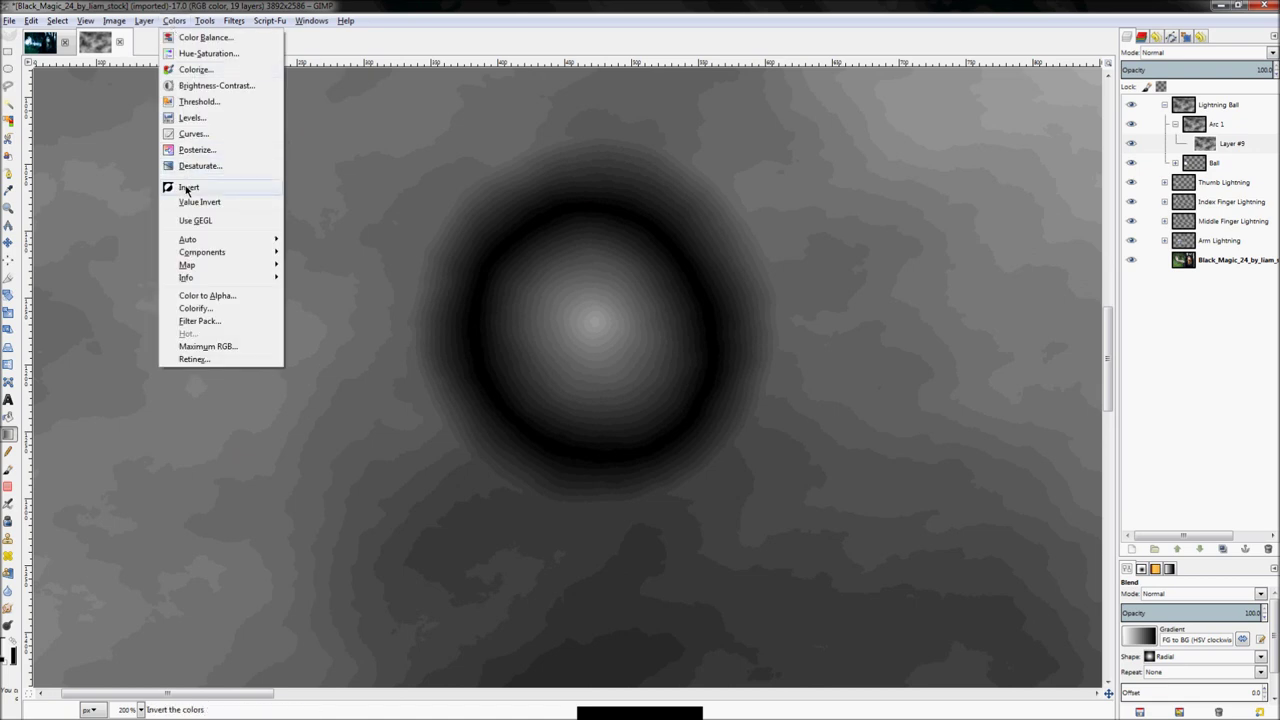
left_click(186, 187)
left_click(176, 20)
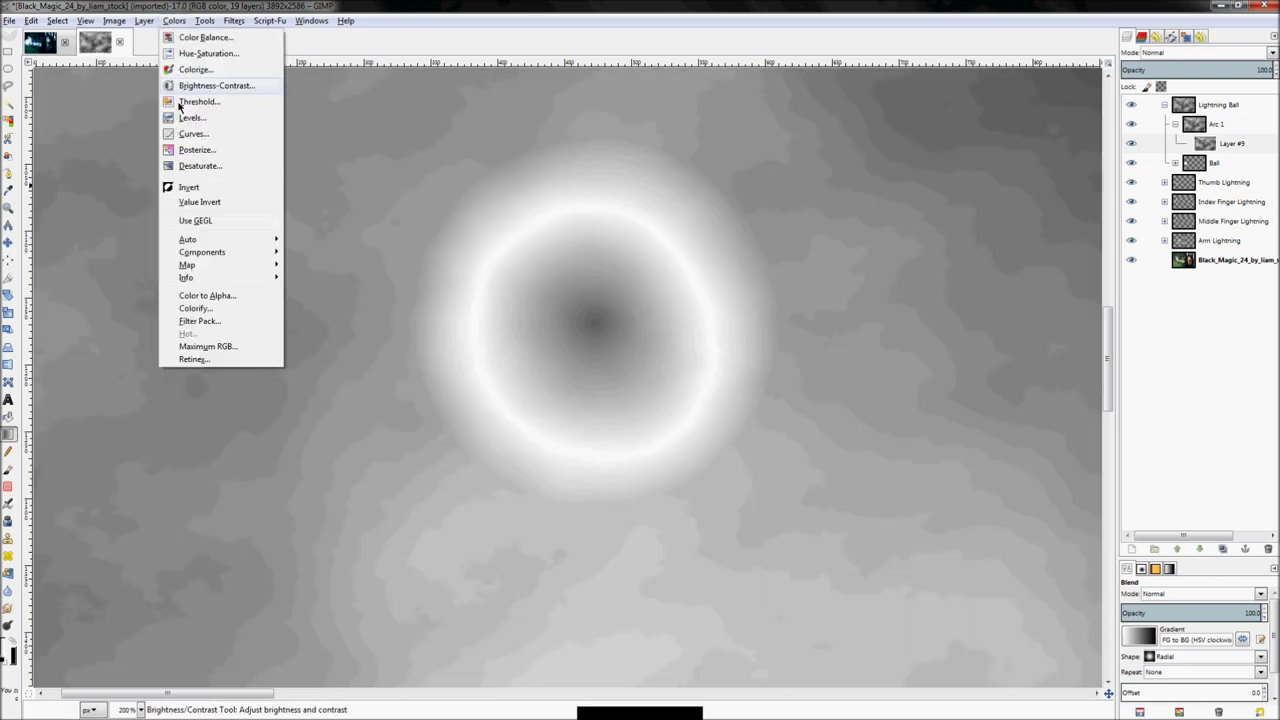
left_click(191, 117)
left_click_drag(978, 318, 1163, 333)
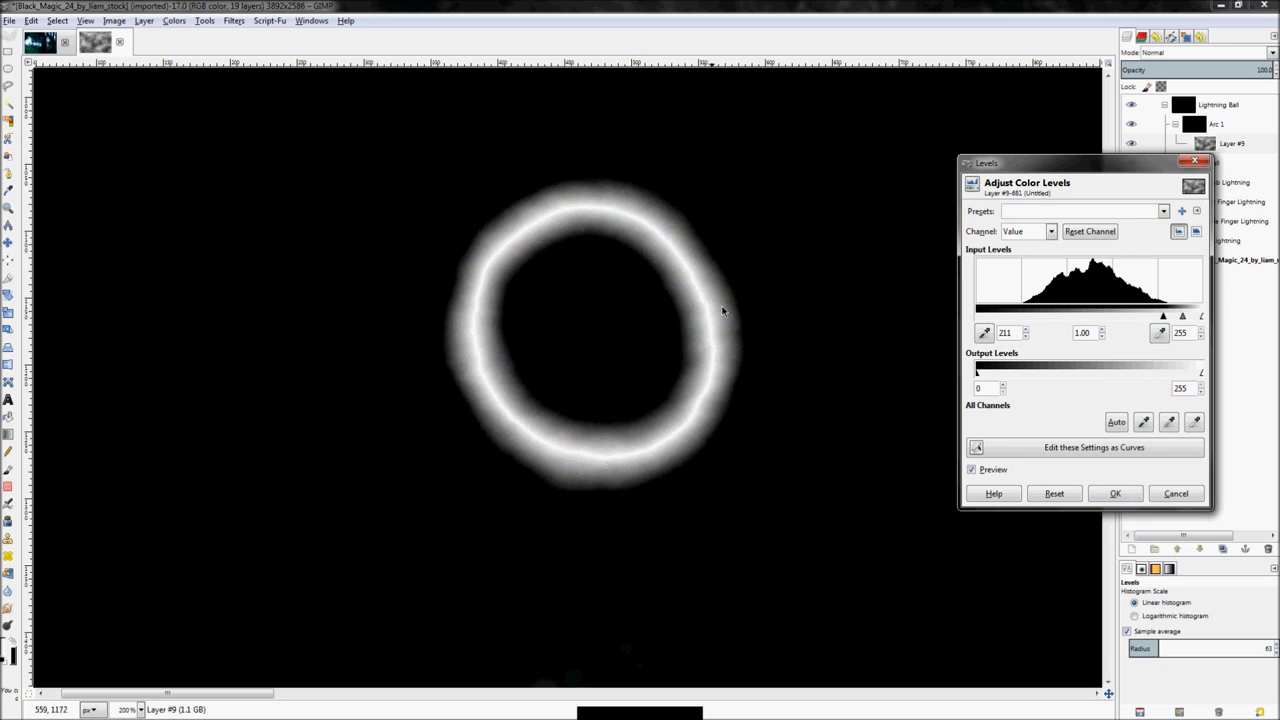
left_click_drag(1163, 320, 1176, 320)
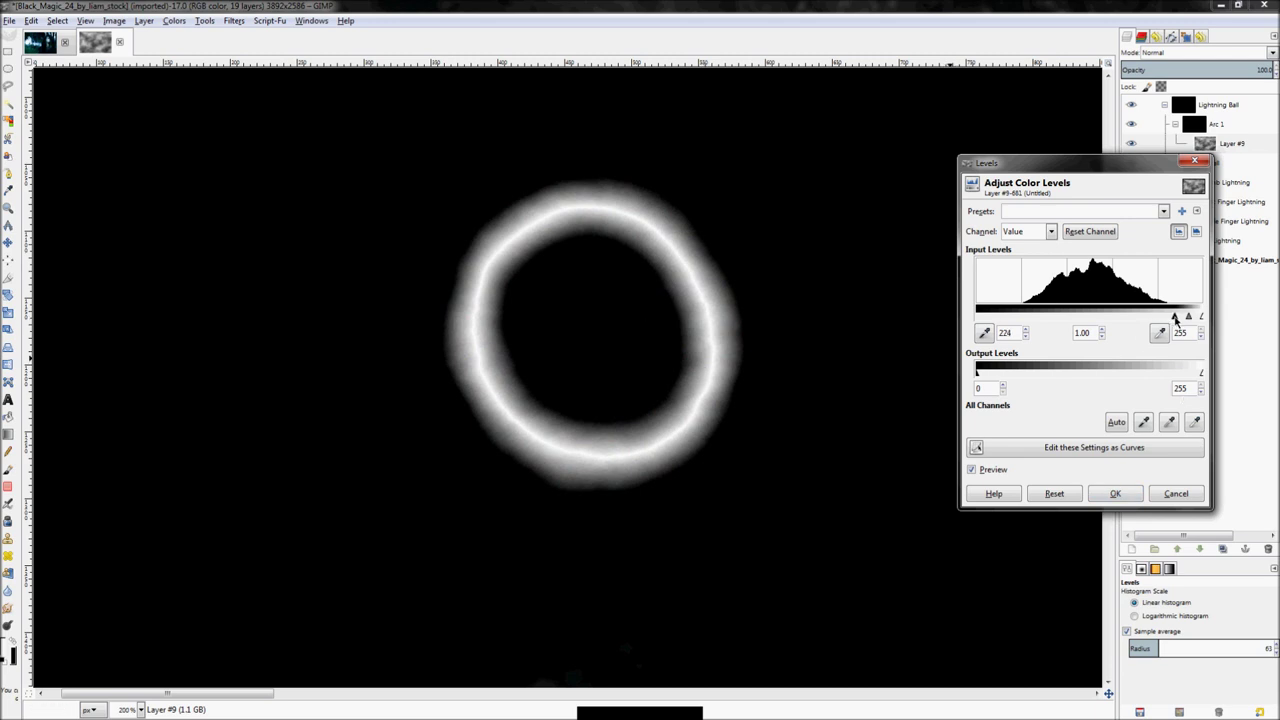
left_click(1115, 494)
key("1")
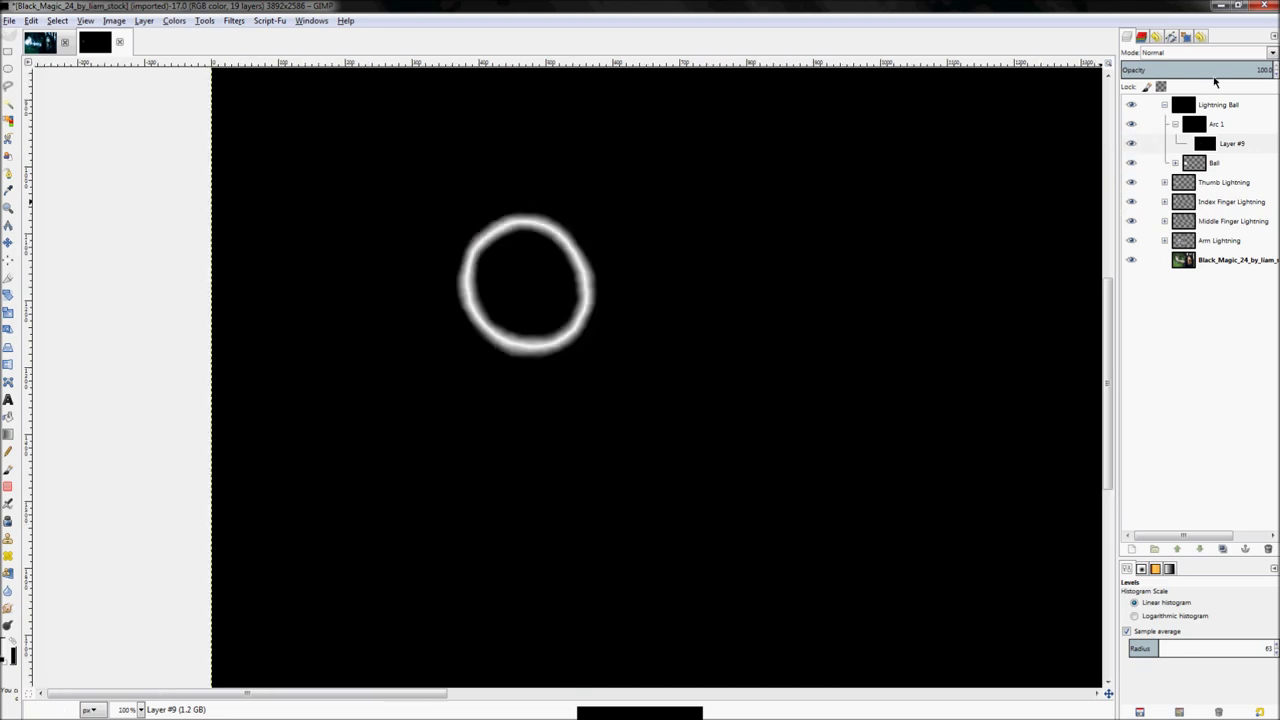
Add a layer mask to the ring layer, initialized from a grayscale copy of the layer
right_click(1221, 149)
left_click(1143, 337)
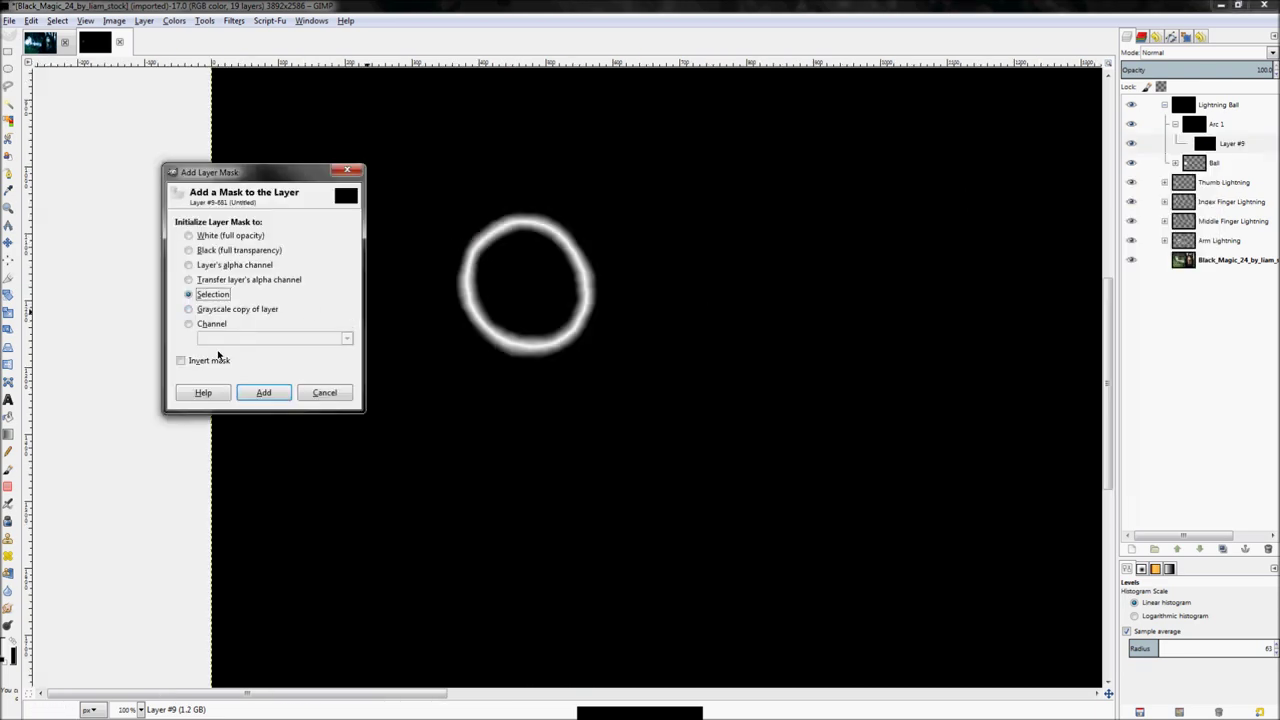
left_click(244, 309)
left_click(264, 392)
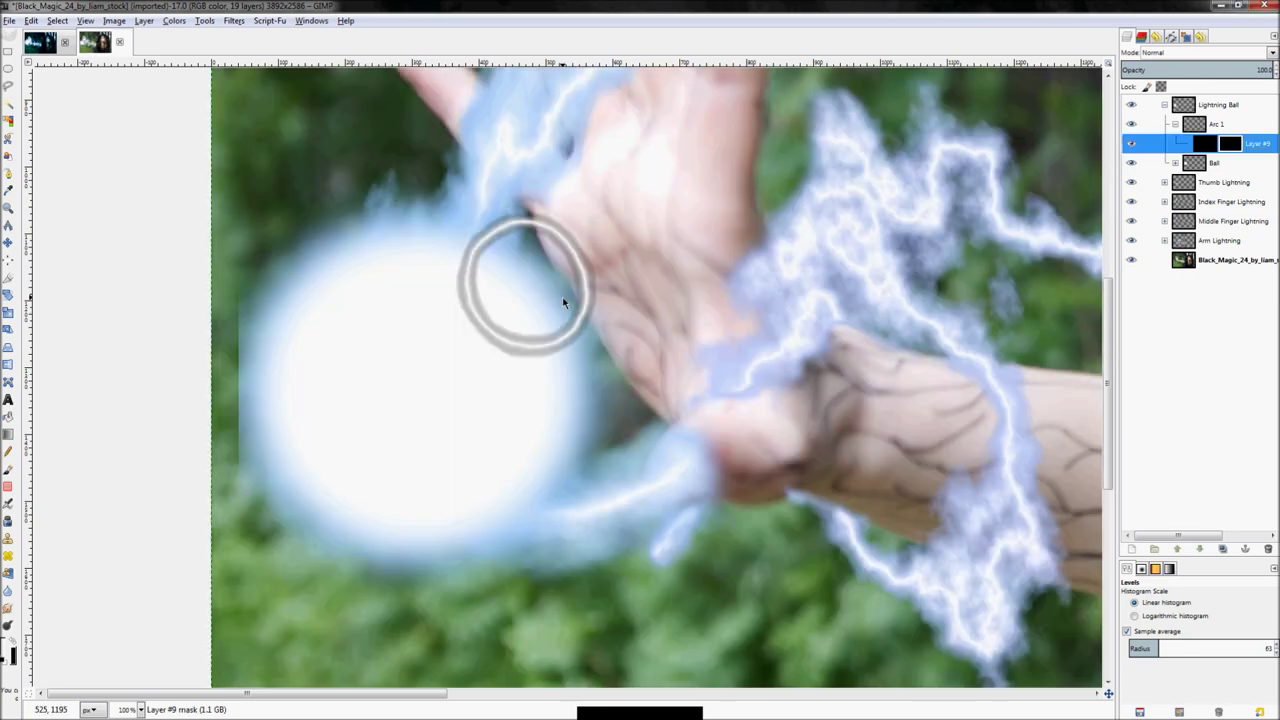
scroll(590, 320, "down", 1)
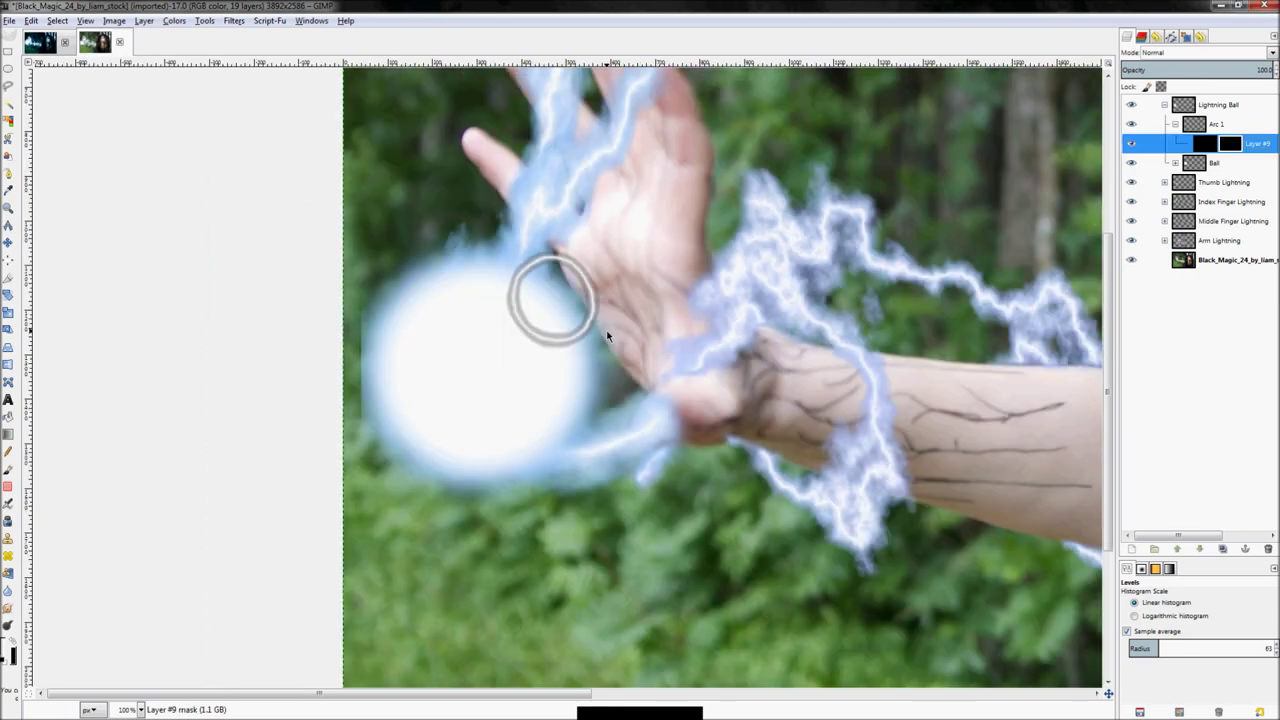
Fill the ring layer itself, not its mask, with a saved bright blue using Bucket Fill
left_click(1205, 143)
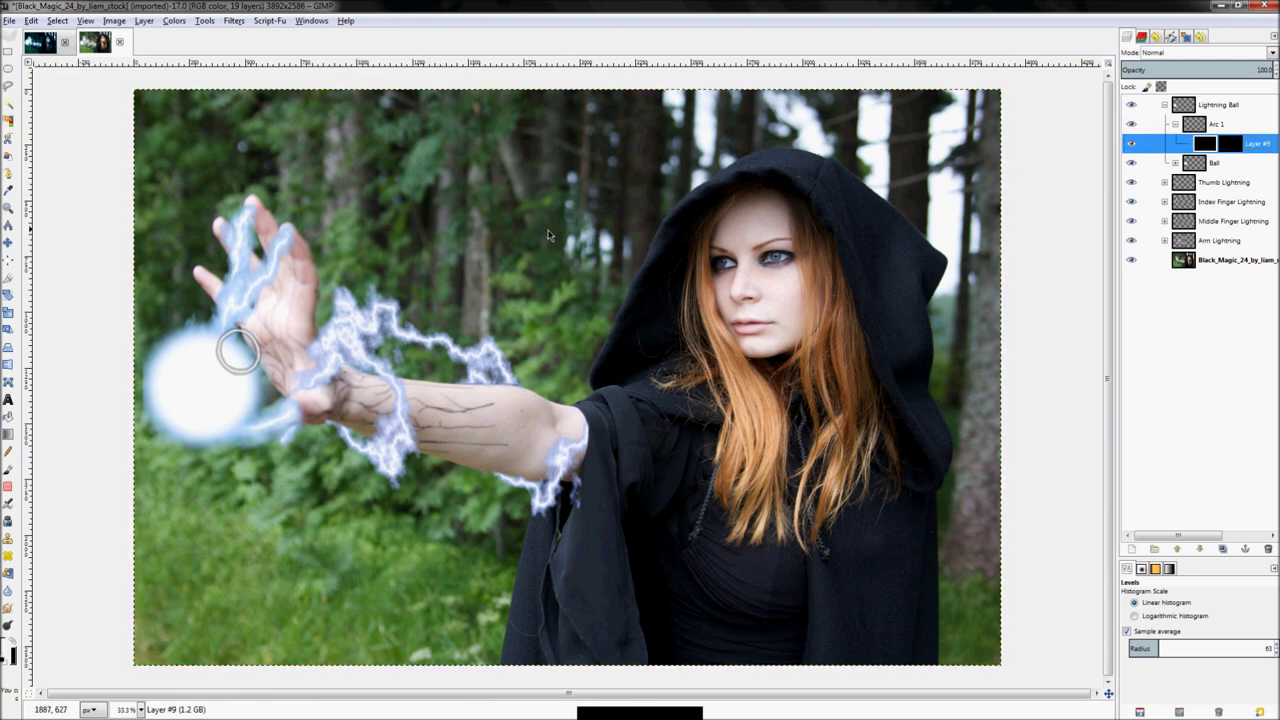
key("shift+b")
left_click(9, 652)
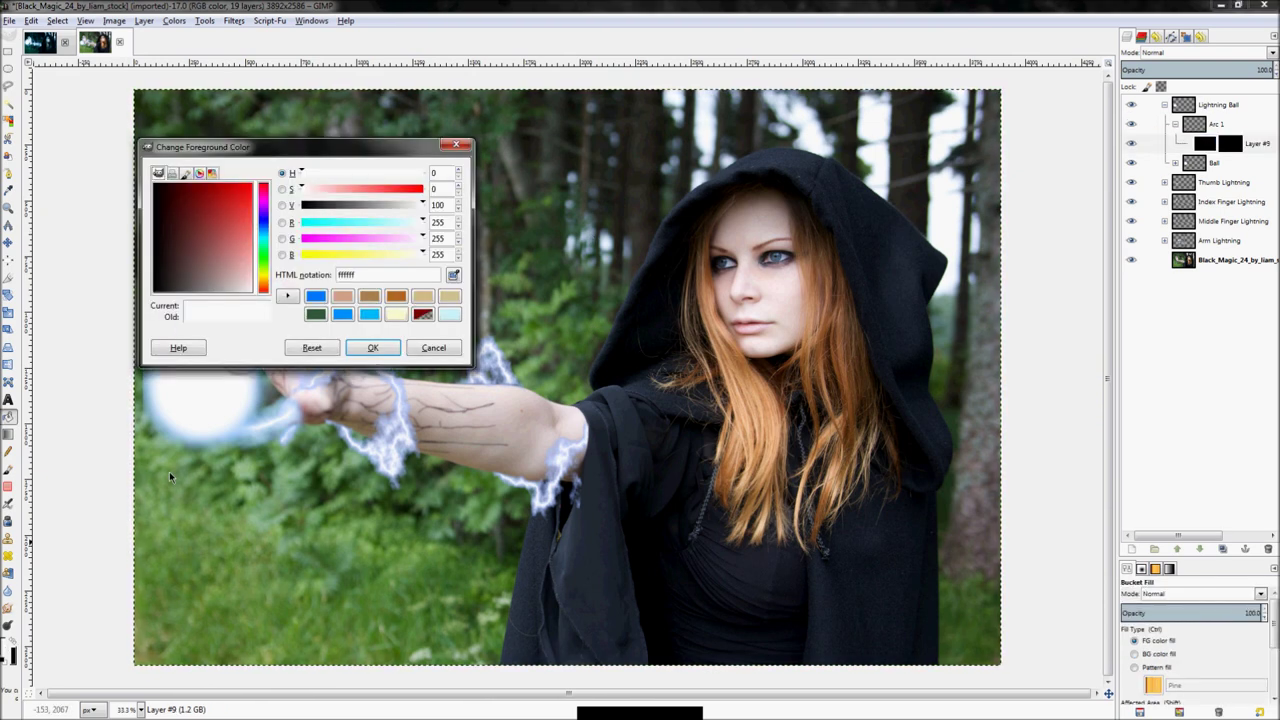
left_click(318, 298)
left_click(371, 346)
left_click(394, 335)
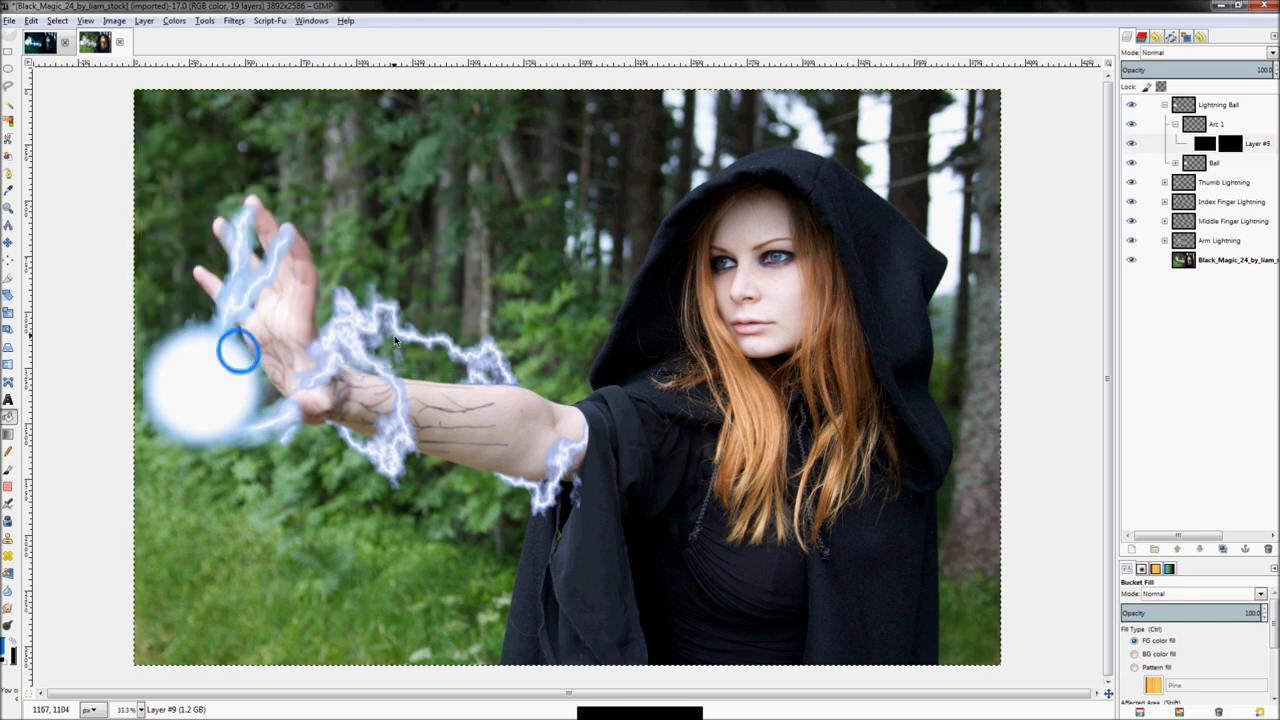
Paint black on the ring's mask with a soft brush to hide its ball-side part, leaving an arc toward the palm
scroll(166, 357, "up", 3, "ctrl")
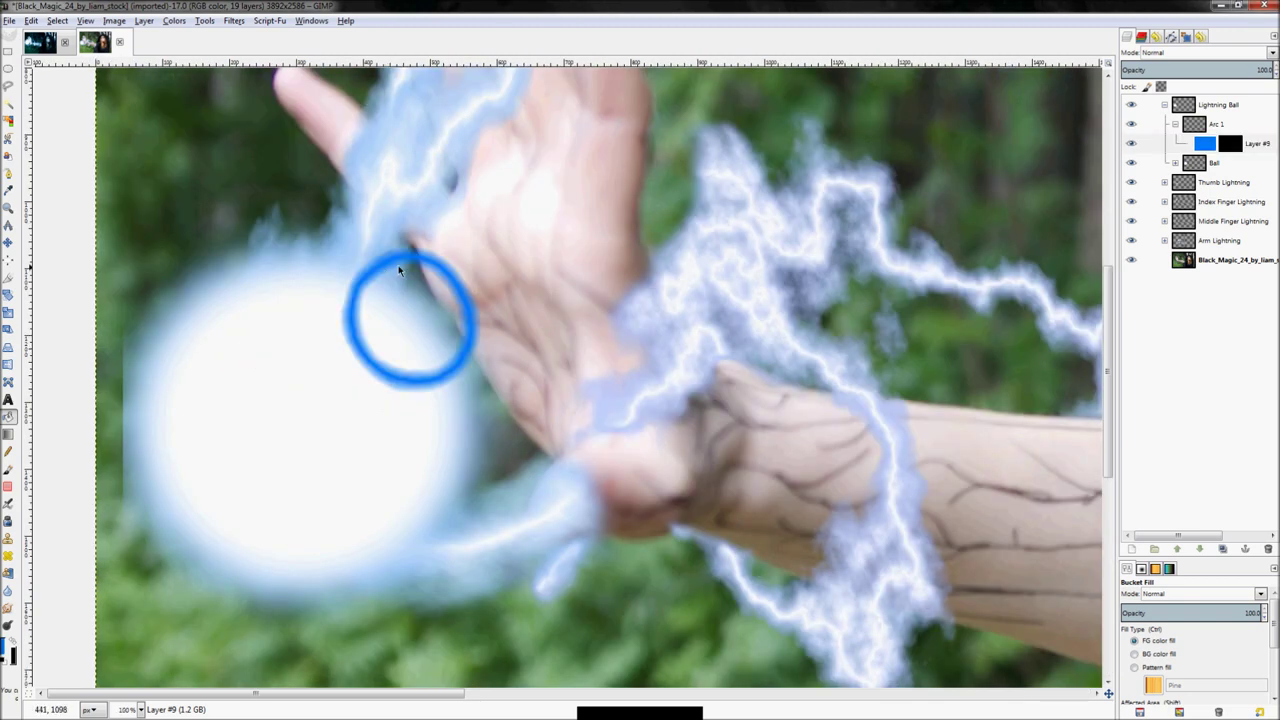
key("p")
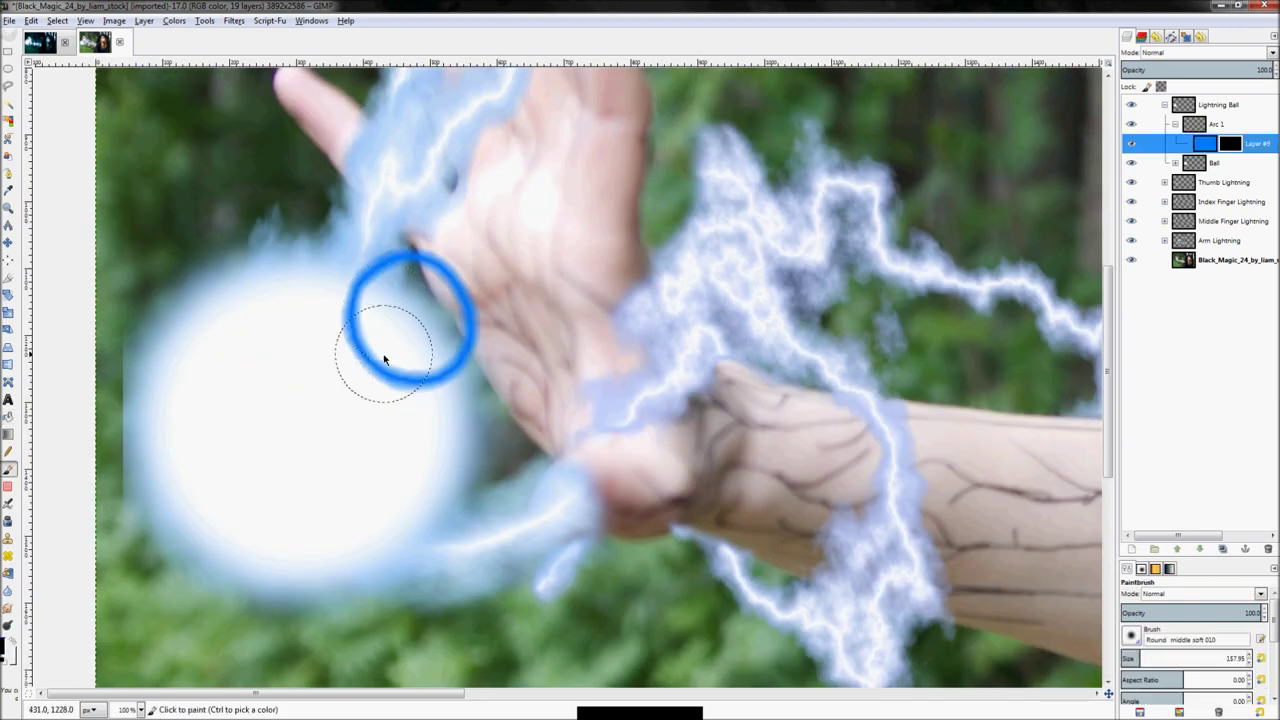
mouse_move(371, 337)
left_mouse_down()
mouse_move(379, 396)
mouse_move(435, 369)
mouse_move(436, 389)
mouse_move(432, 369)
mouse_move(447, 376)
mouse_move(425, 349)
mouse_move(334, 340)
left_mouse_up()
key("bracketleft")
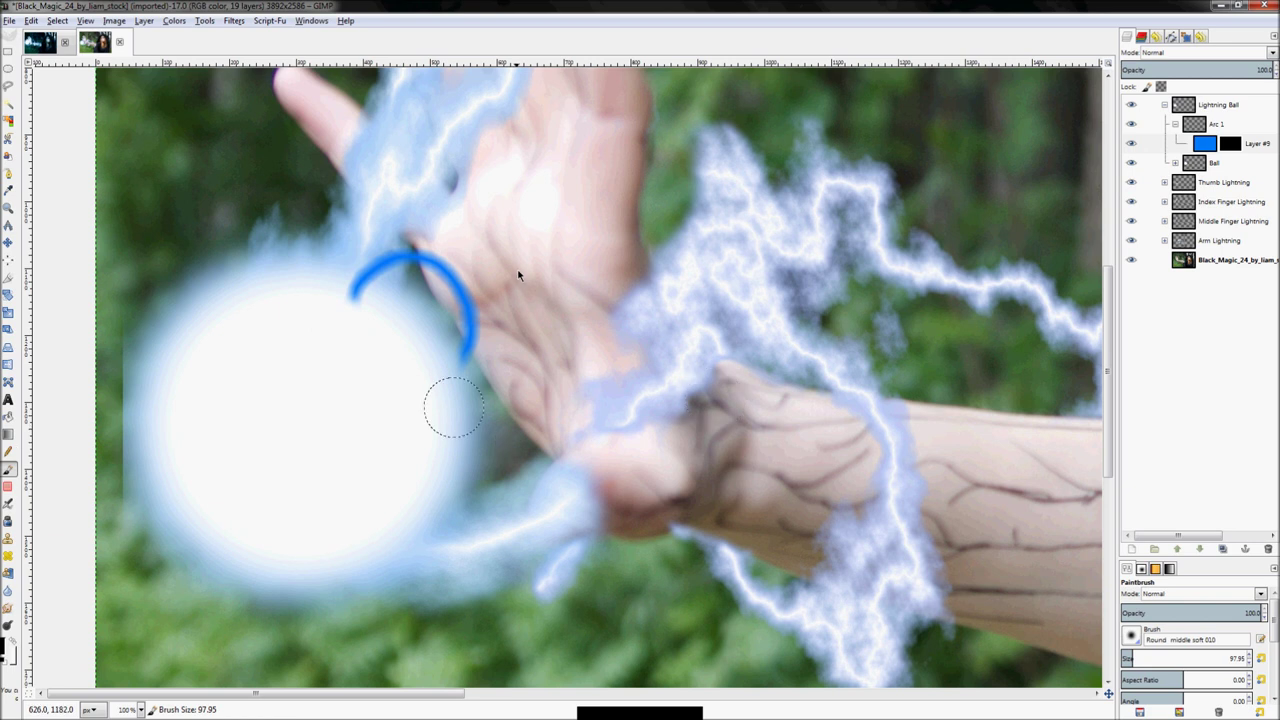
Duplicate the blue arc layer, fill the copy with white, and check the glowing arc against the whole image
right_click(1256, 145)
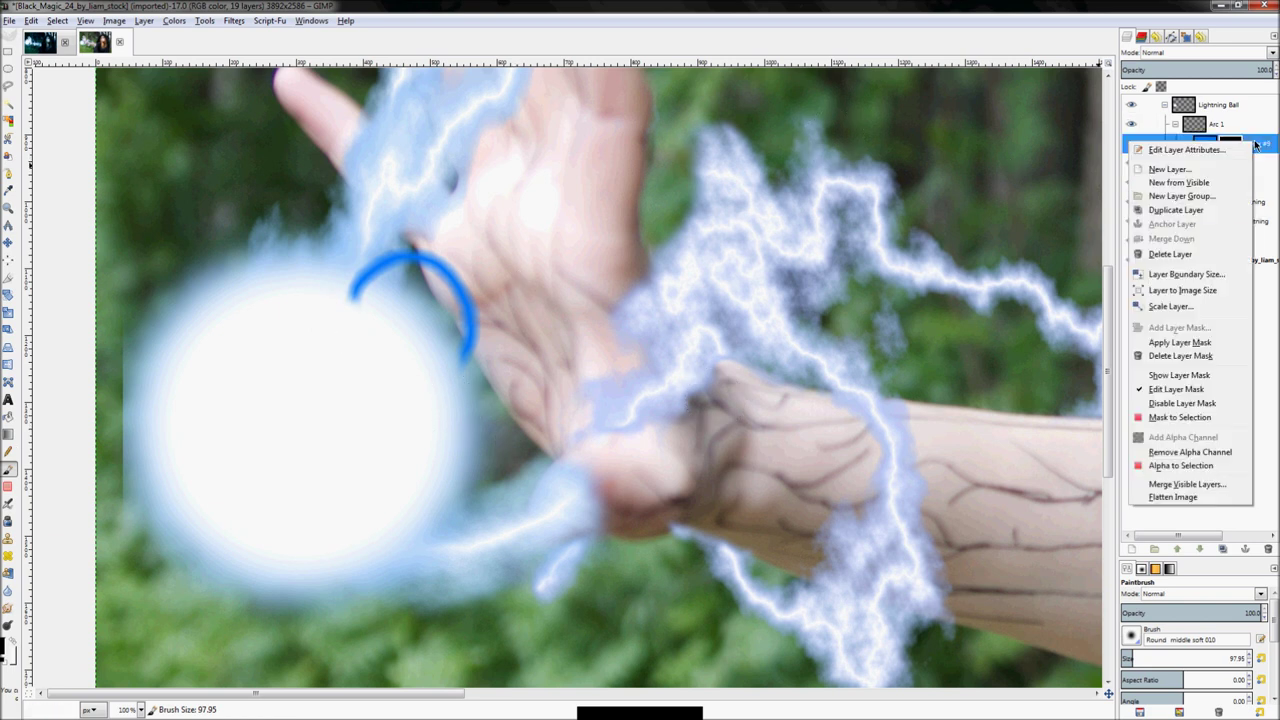
left_click(1193, 211)
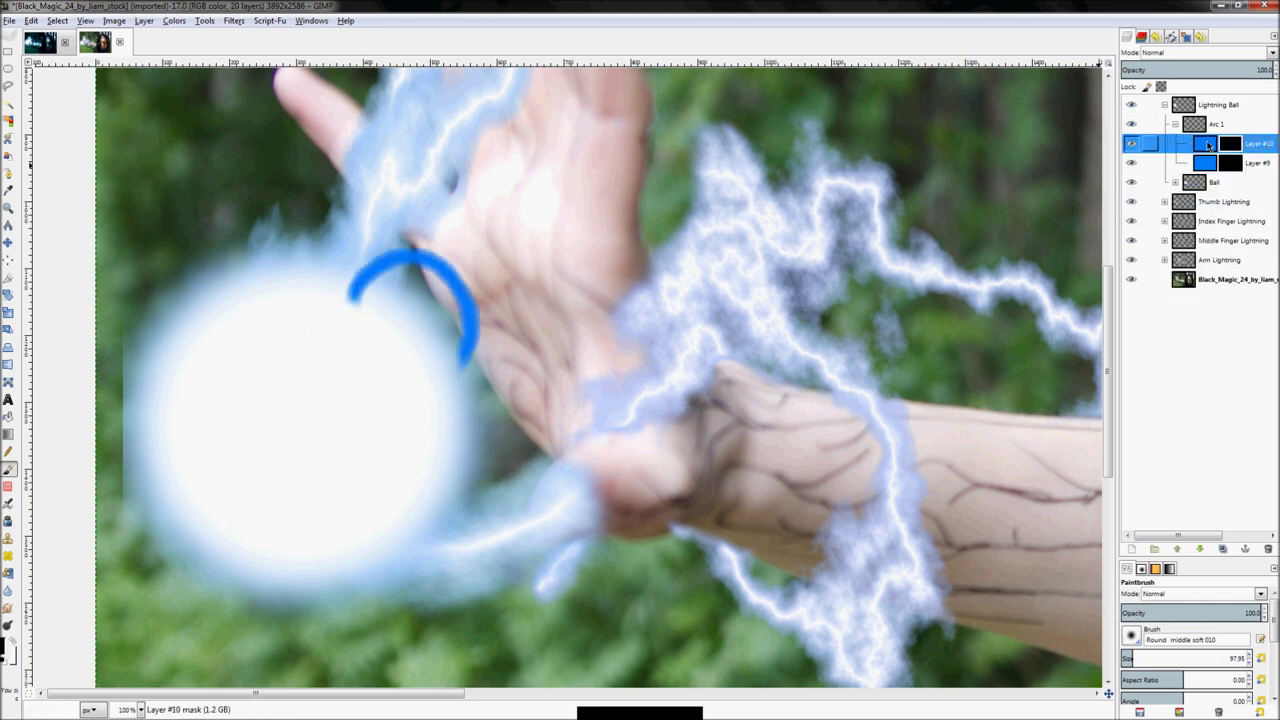
left_click(1205, 145)
key("shift+b")
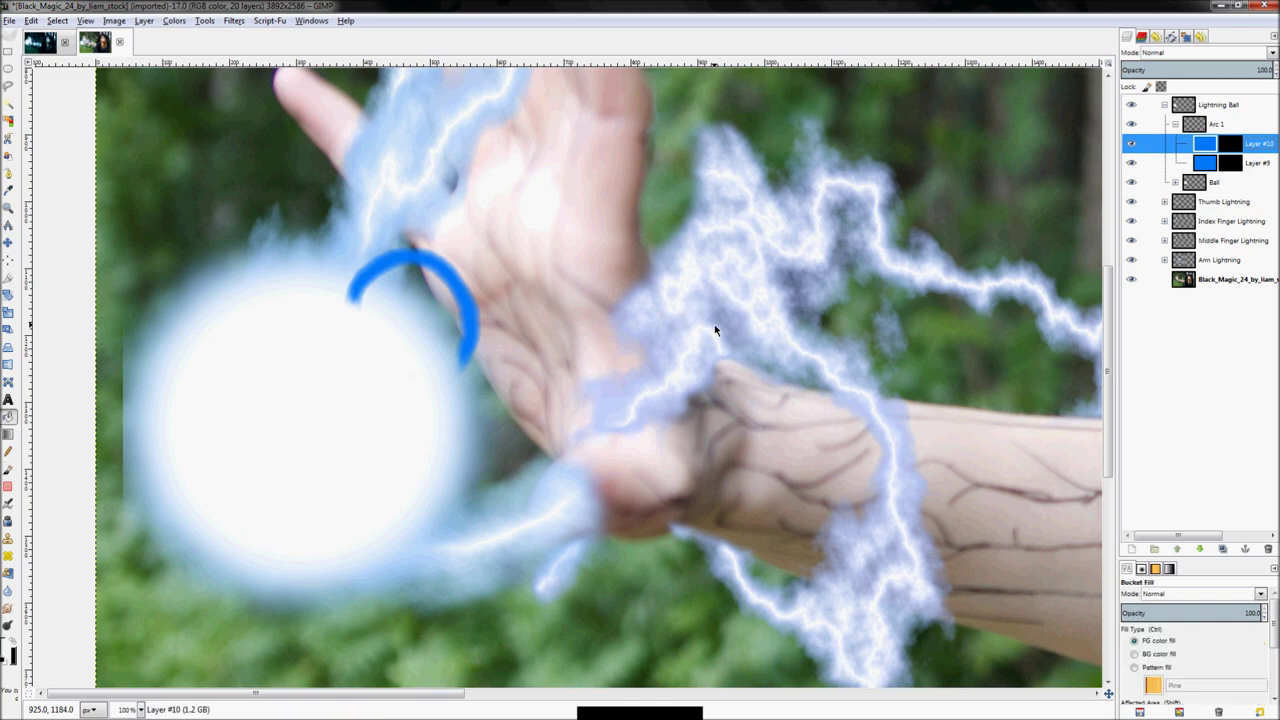
left_click(498, 402)
key("z")
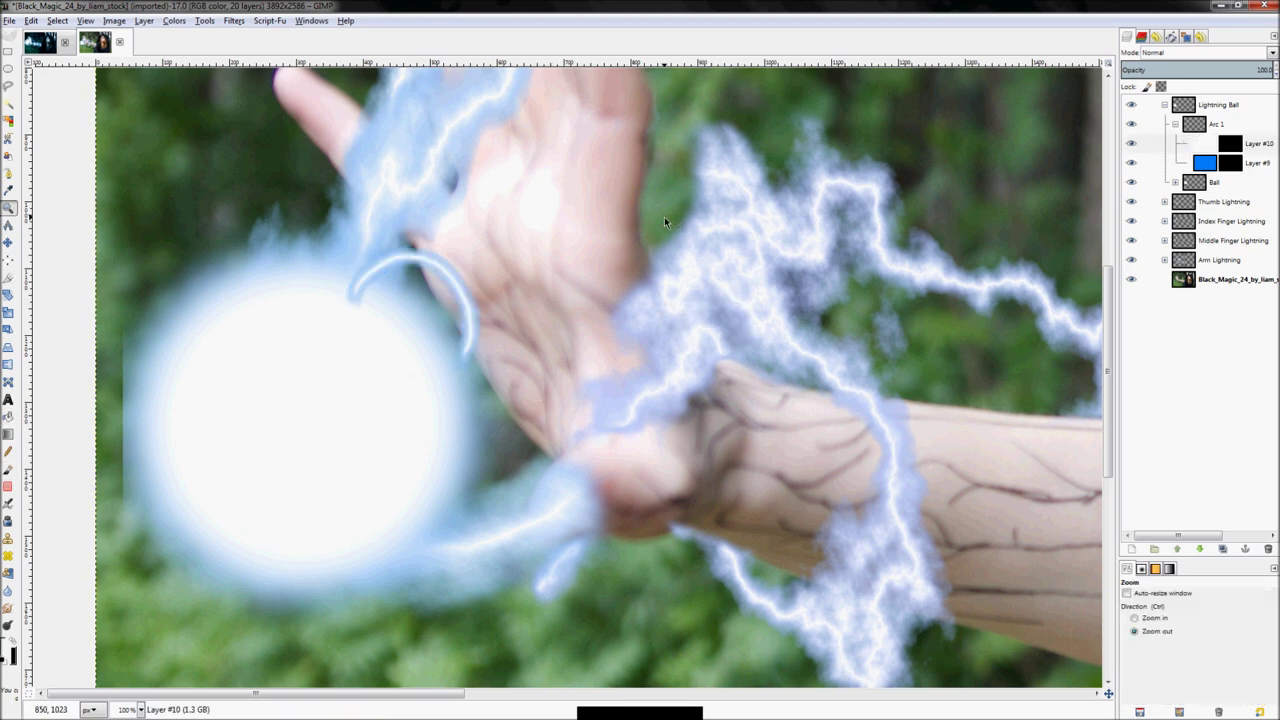
key("shift+ctrl+j")
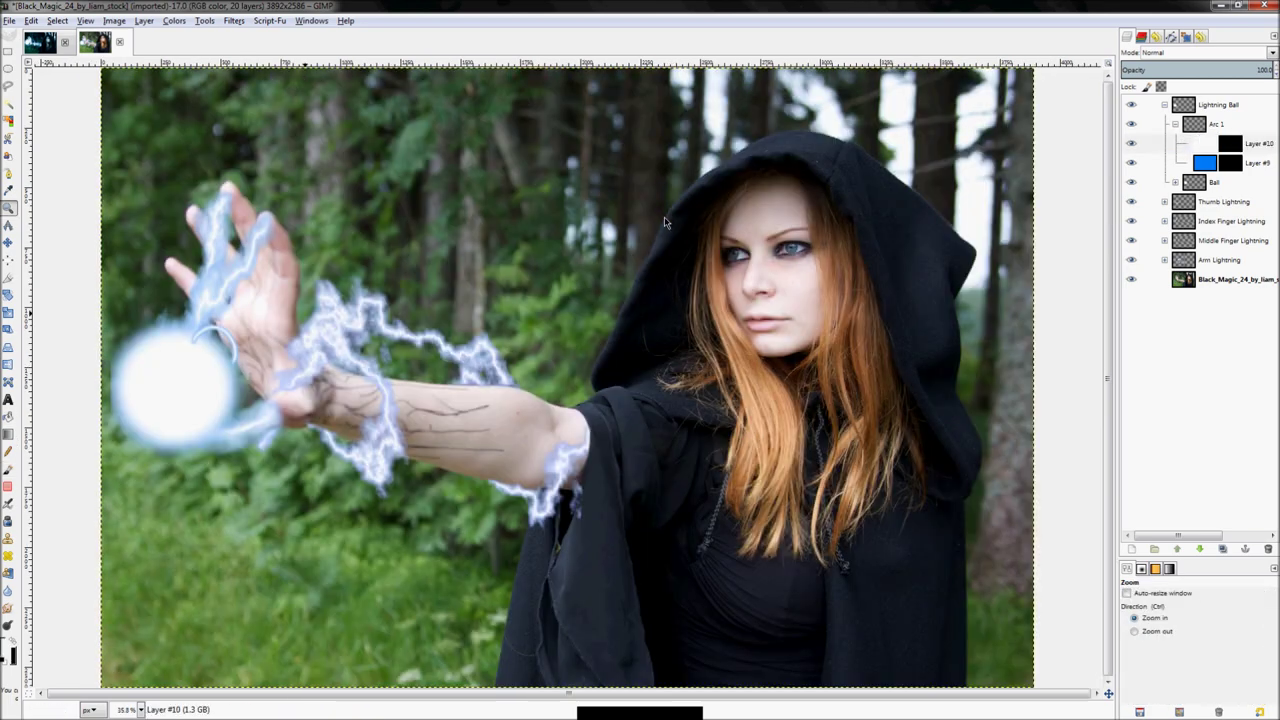
Delete both arc layers and remove the Arc 1 group from the Lightning Ball group
right_click(1256, 143)
left_click(1150, 257)
right_click(1256, 146)
left_click(1165, 261)
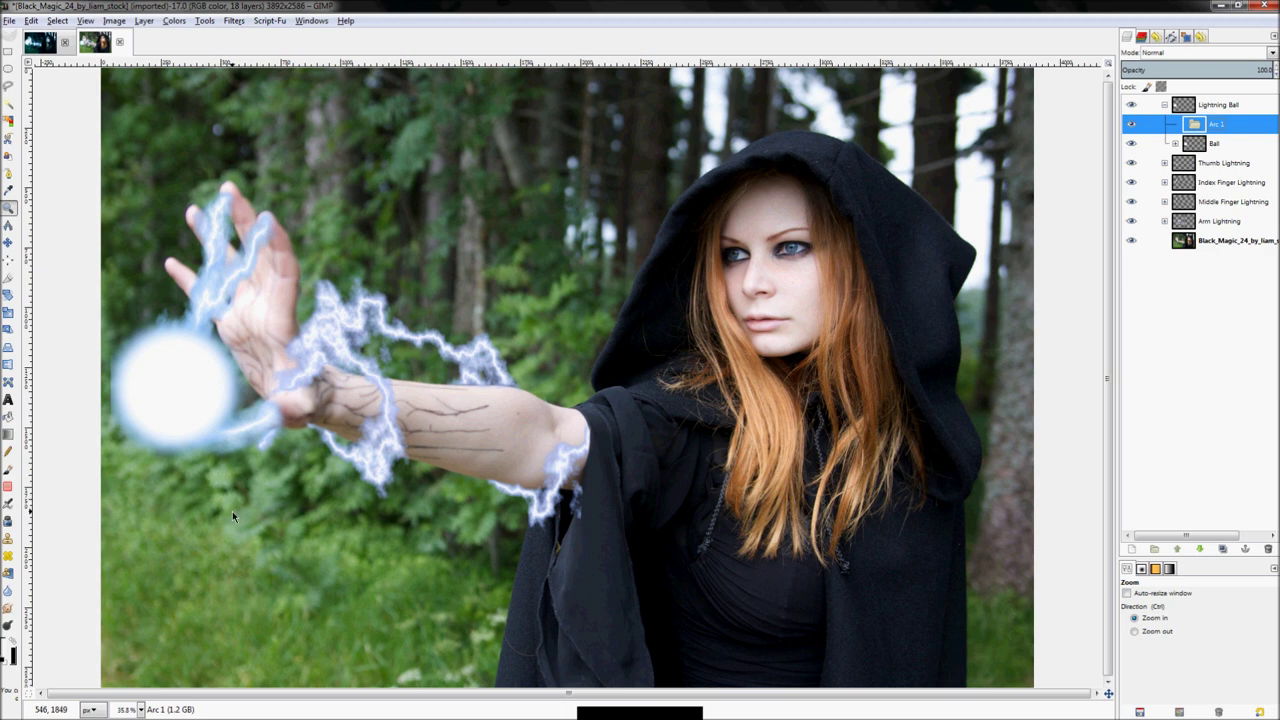
key("ctrl+z")
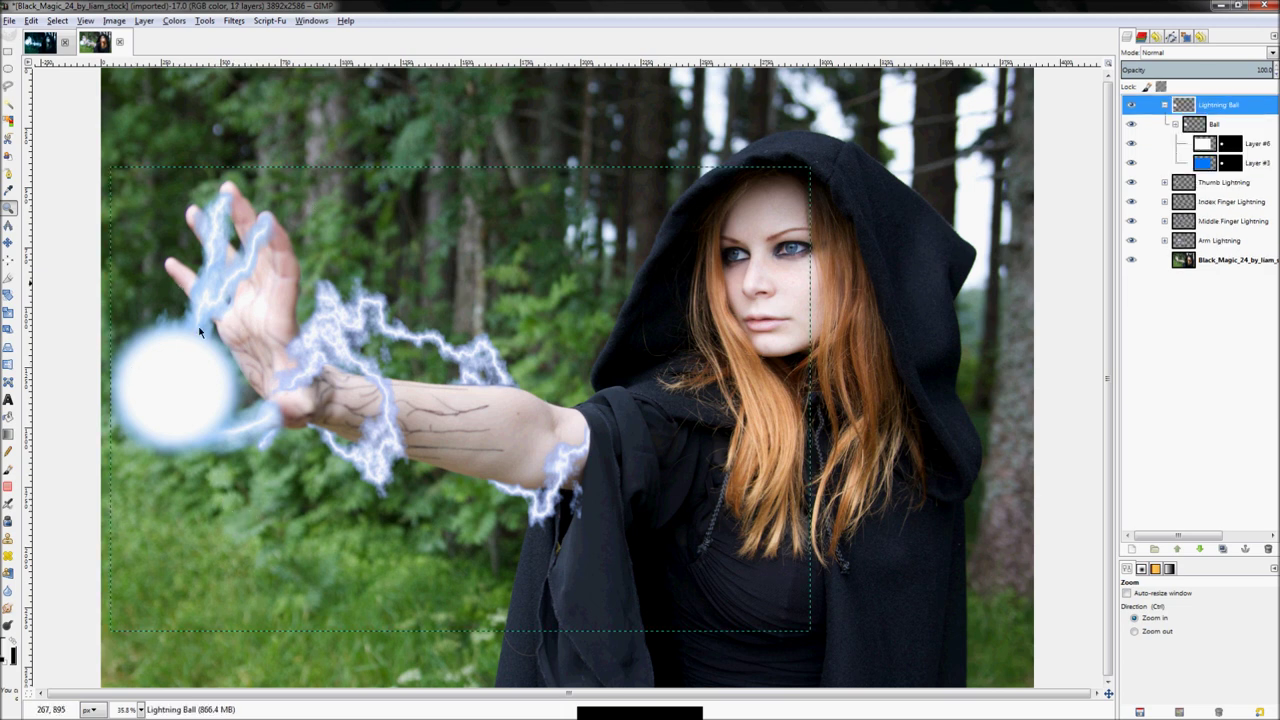
Create a new layer group named Lightning 1 inside the Lightning Ball group, directly above the Ball group
left_click(1175, 123)
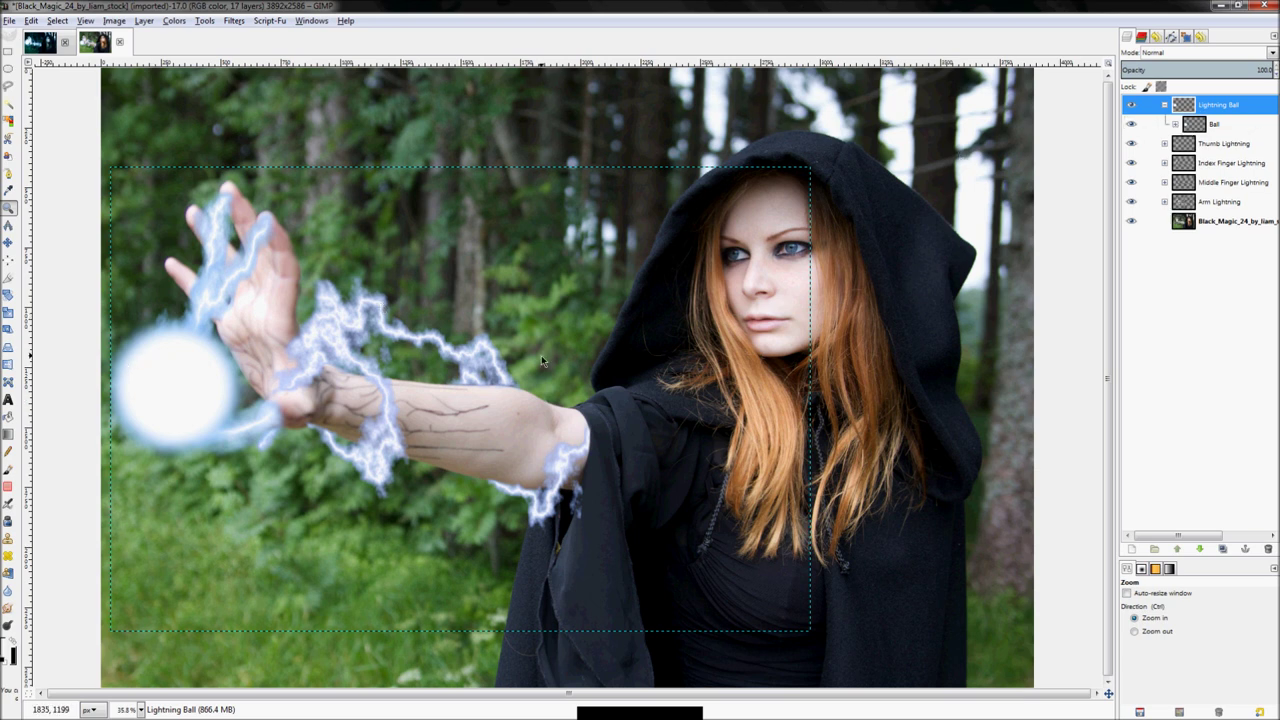
left_click(1215, 123)
right_click(1222, 126)
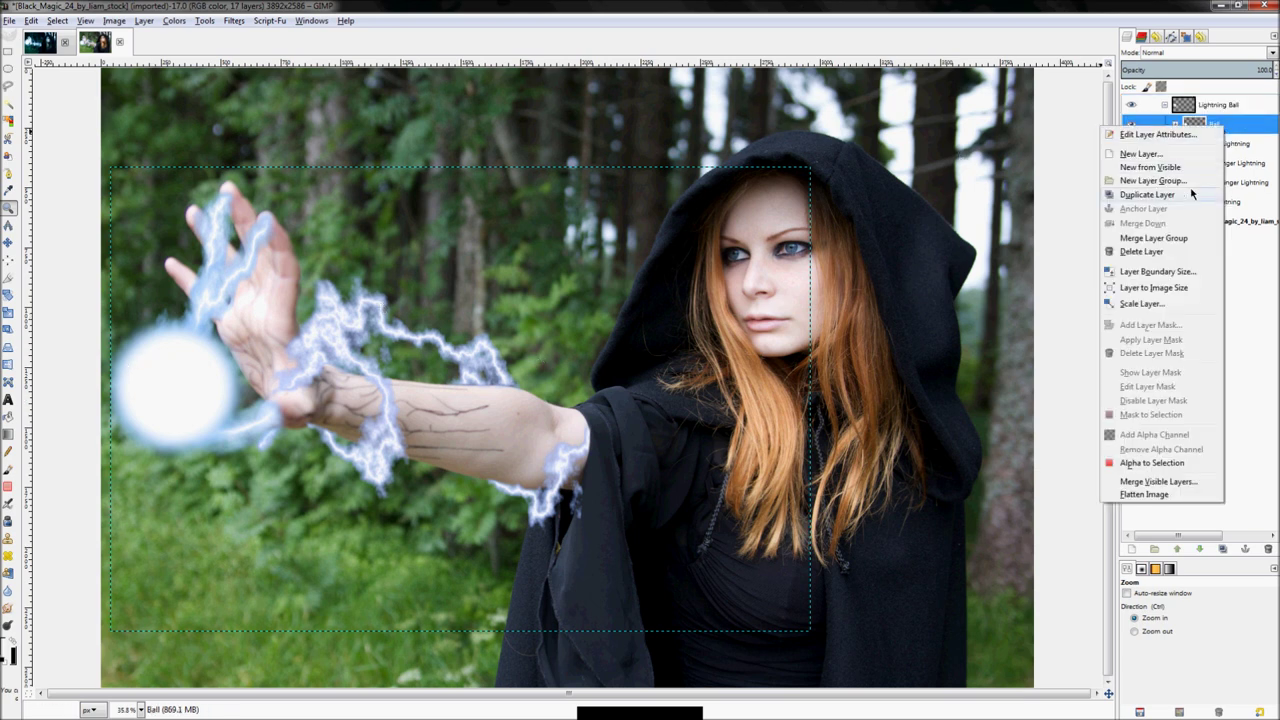
left_click(1215, 104)
right_click(1216, 104)
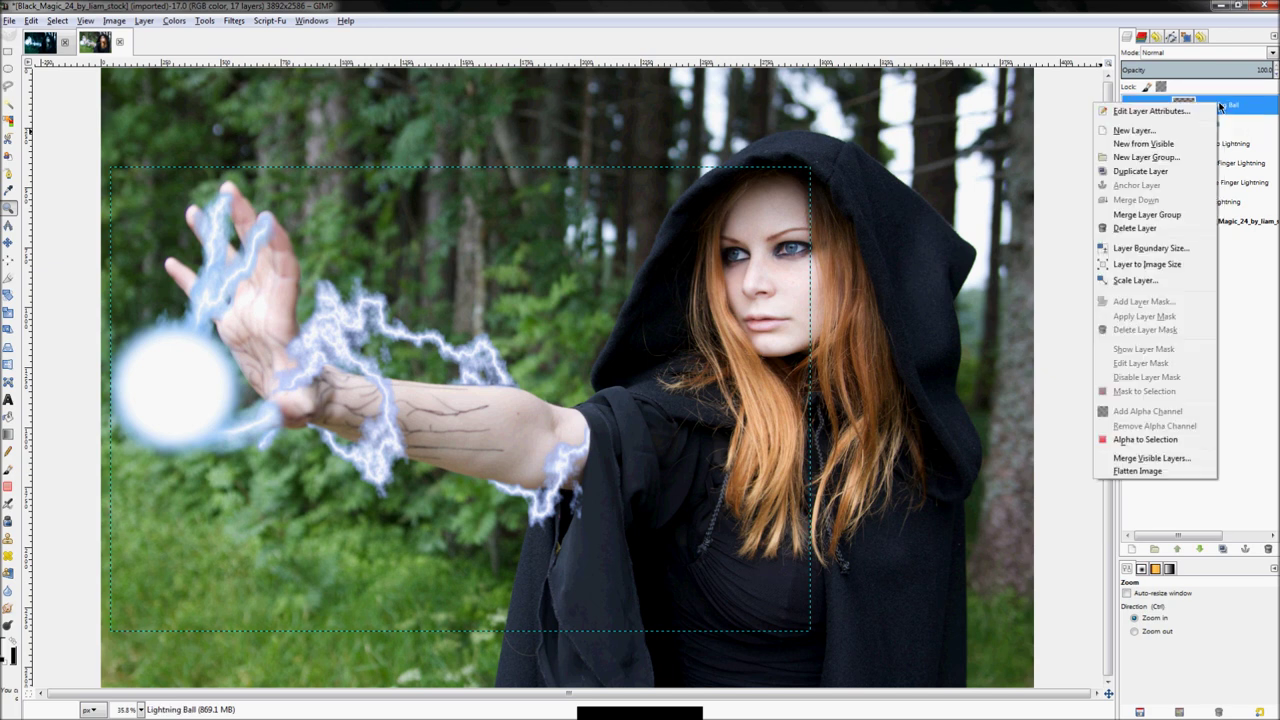
left_click(1148, 159)
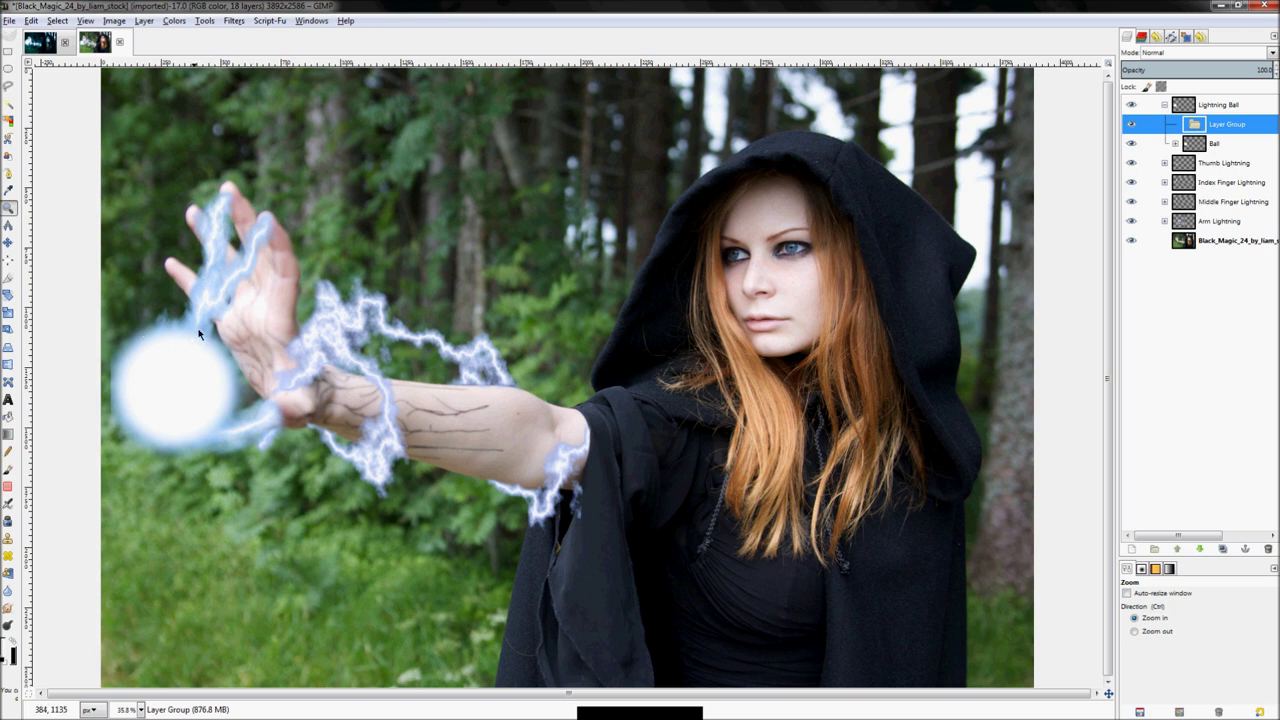
right_click(1225, 123)
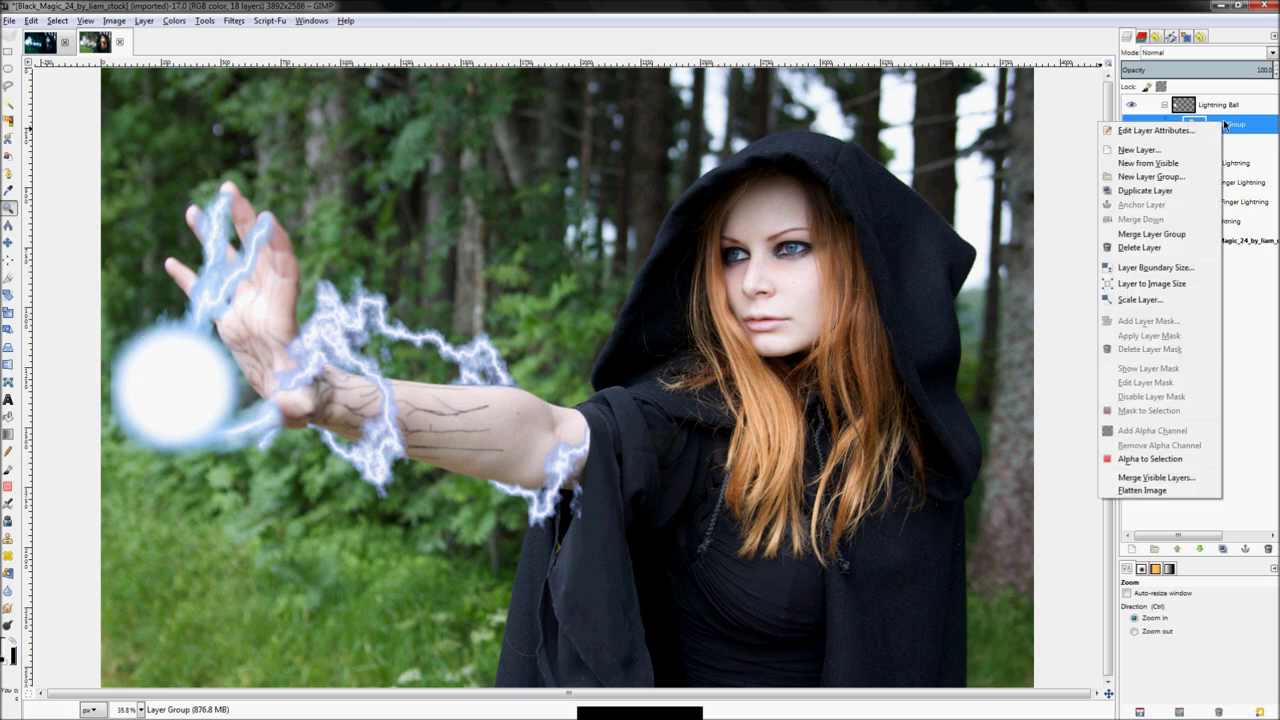
double_click(1235, 124)
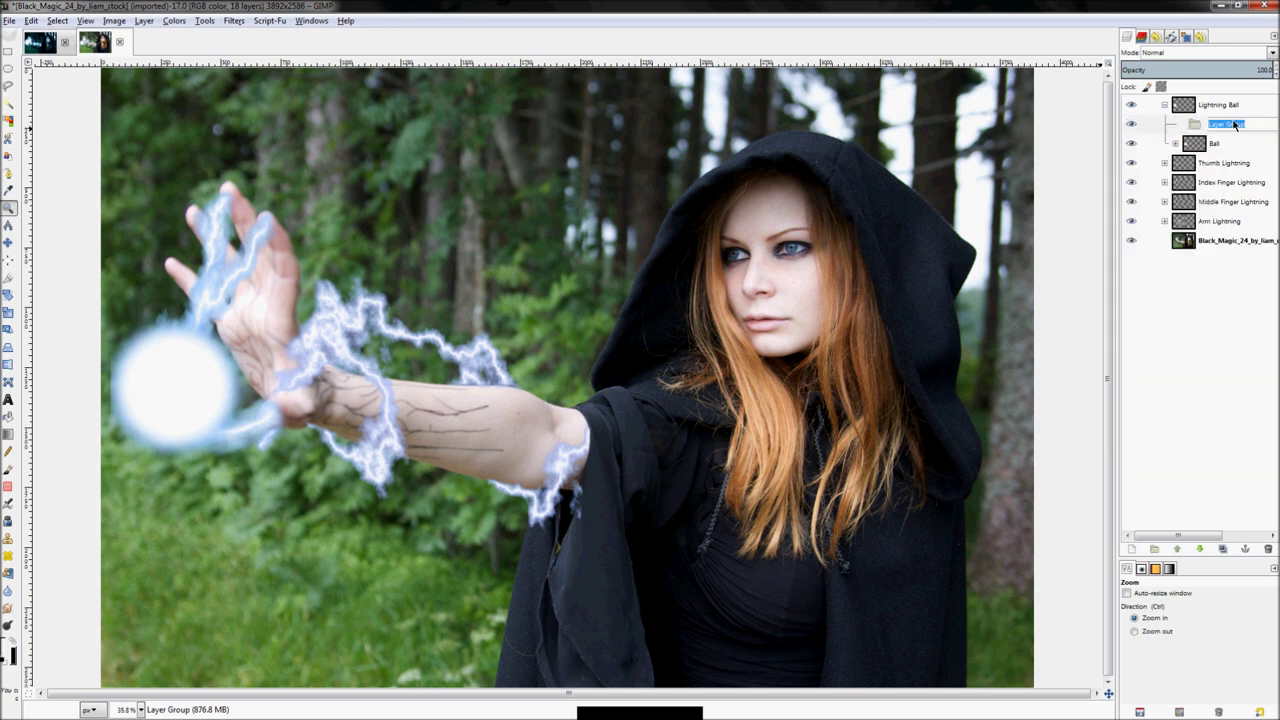
type("Lightning 1")
key("Return")
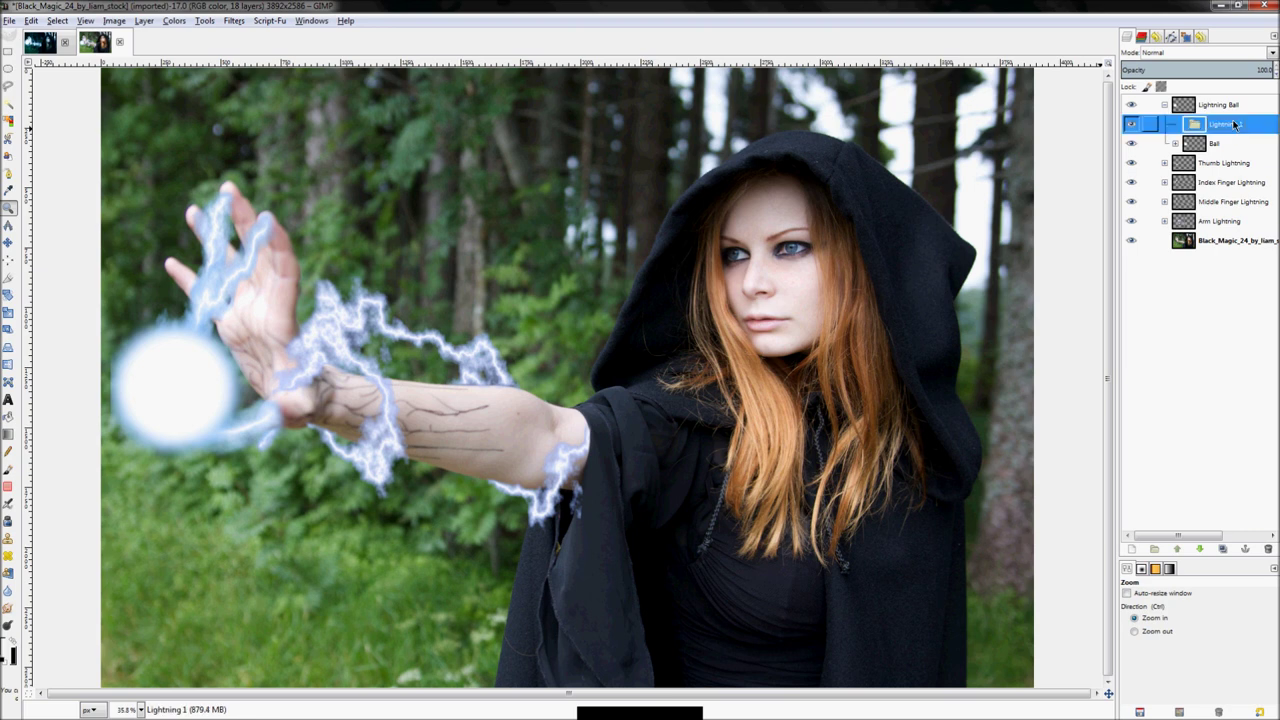
Add a transparent layer inside the Lightning 1 group and draw a white-to-black radial gradient centered between the ball and palm
right_click(1218, 128)
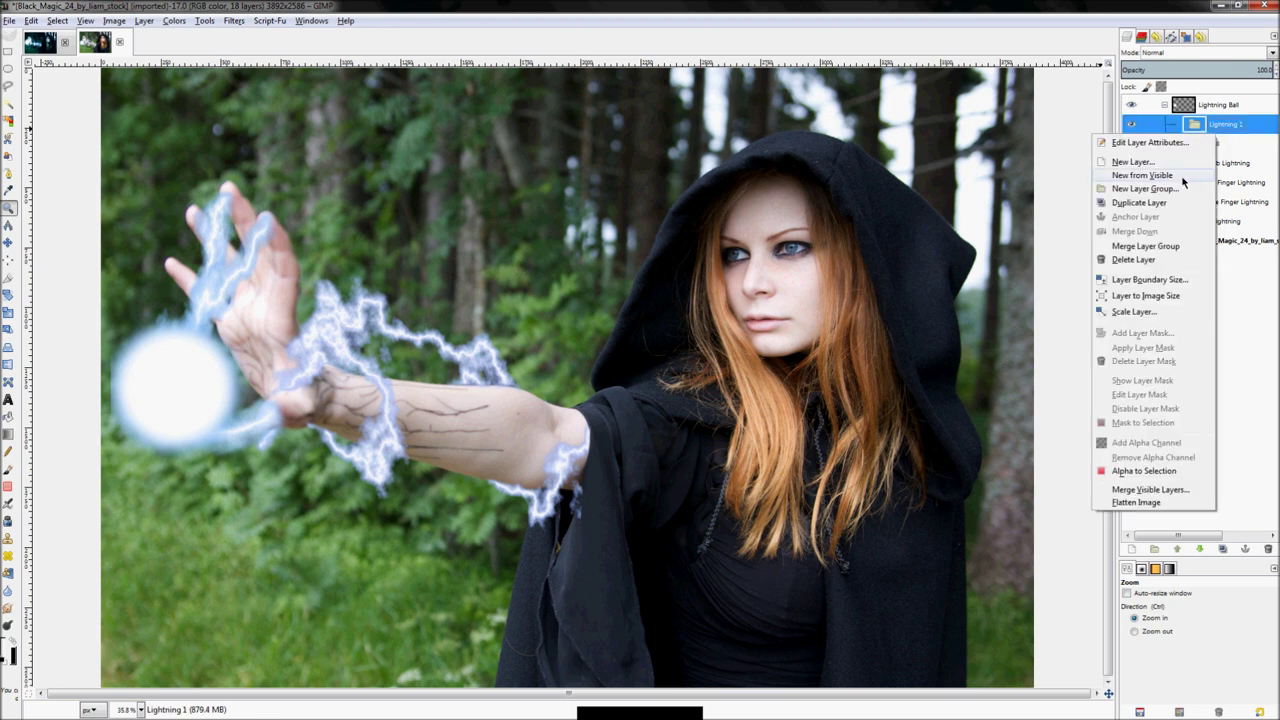
left_click(1180, 161)
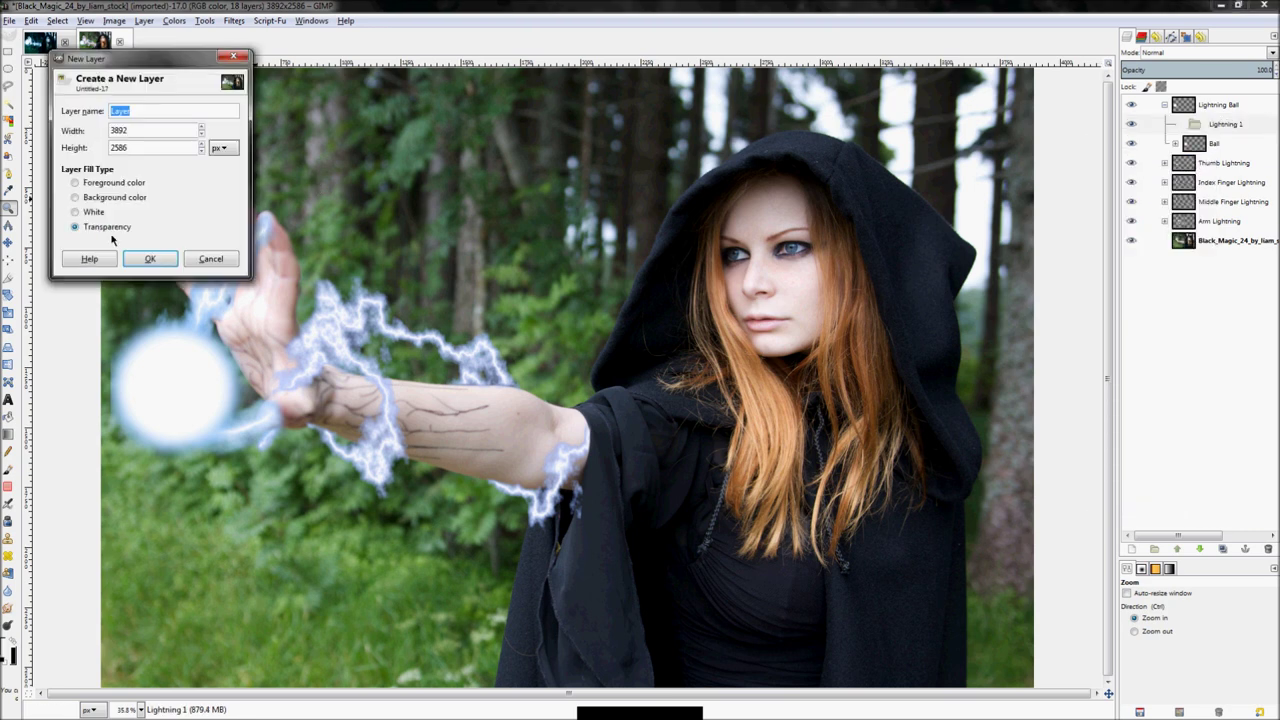
left_click(150, 259)
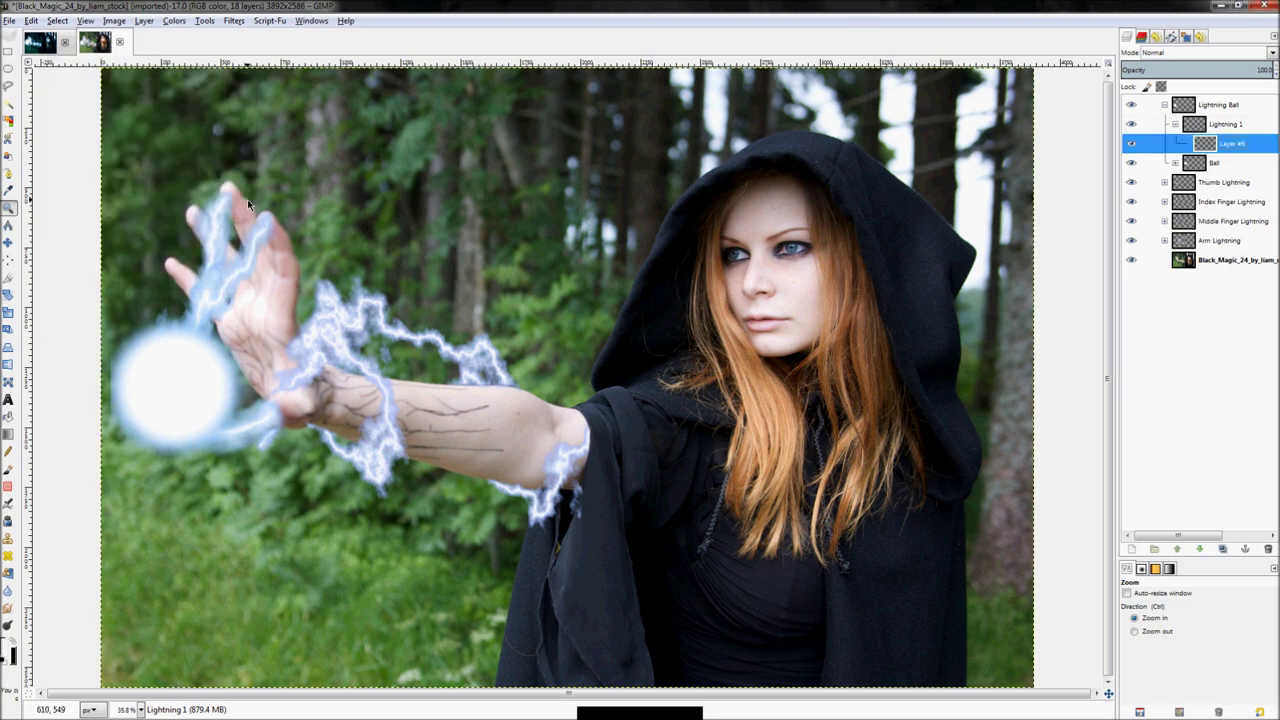
left_click(306, 347)
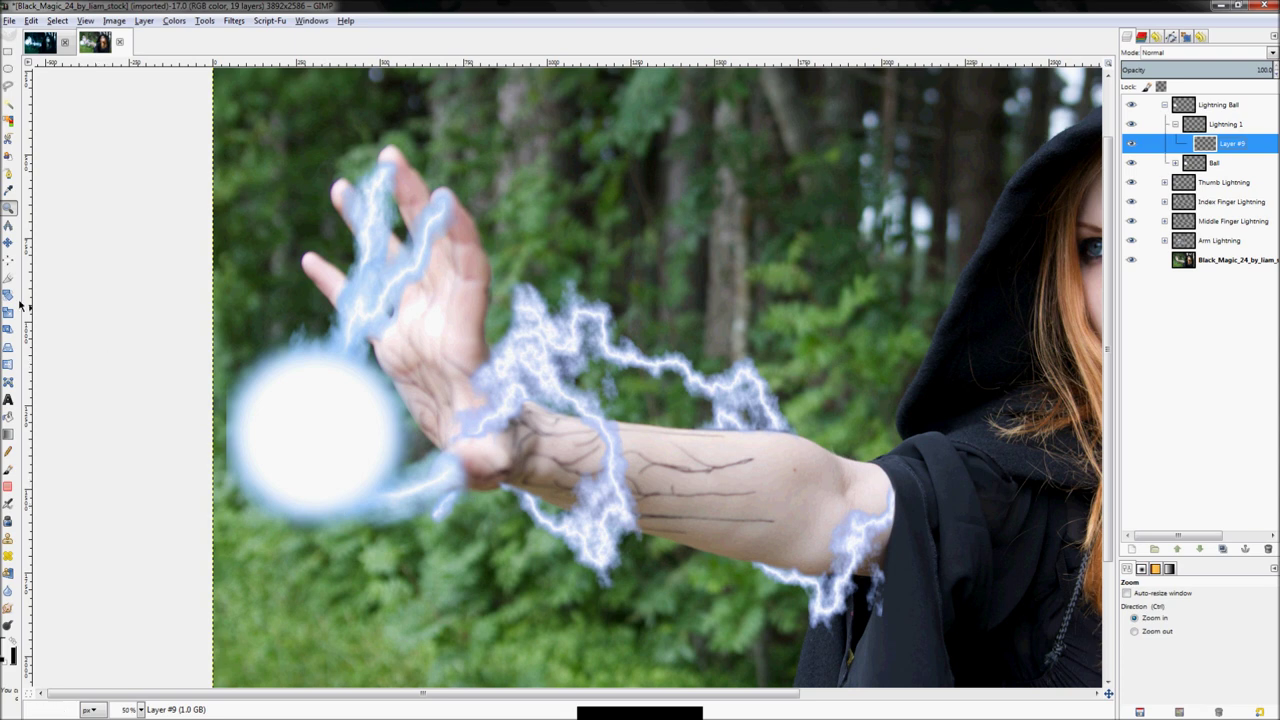
left_click(8, 433)
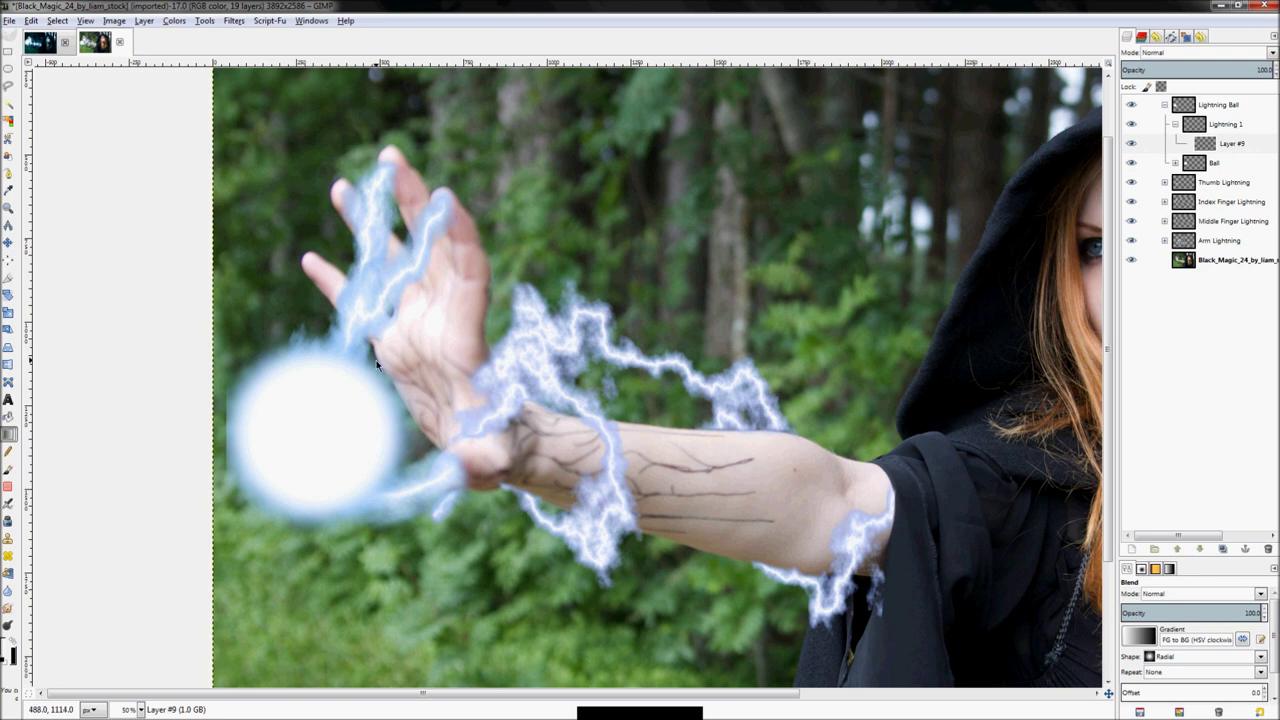
left_click_drag(376, 360, 502, 350)
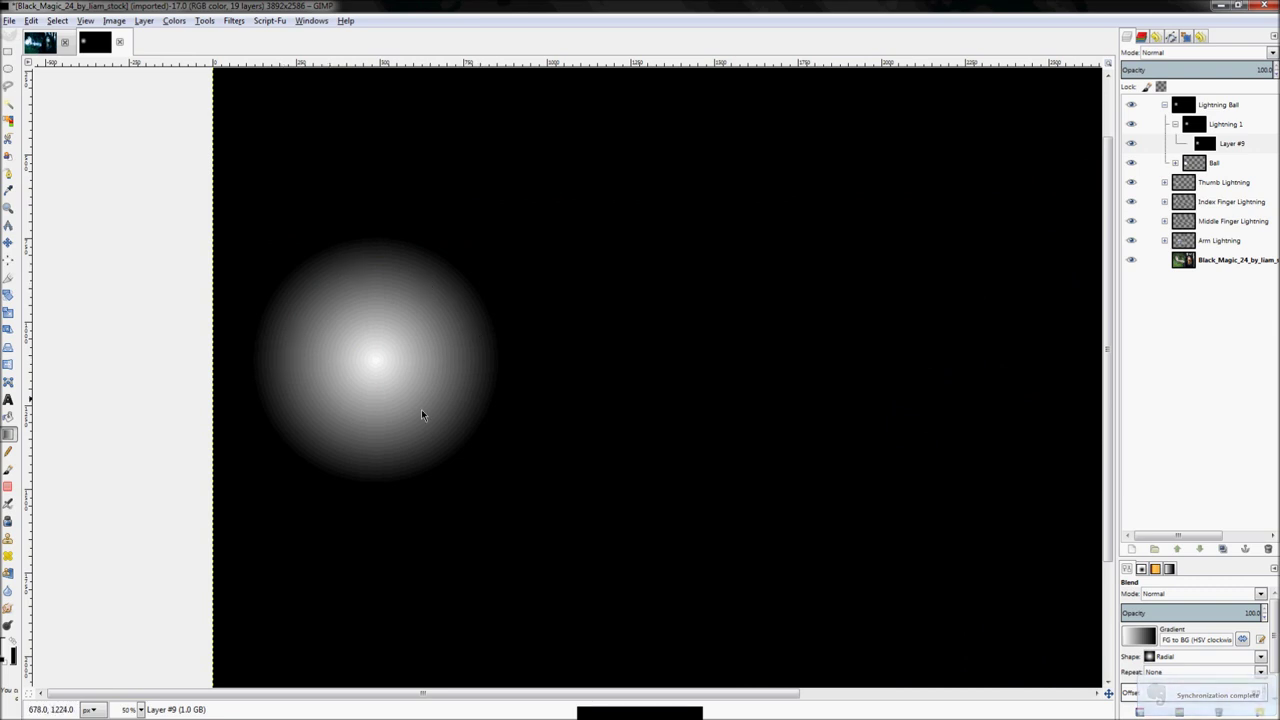
Try the Multiply blend mode on the Lightning 1 group and undo it
left_click(1213, 124)
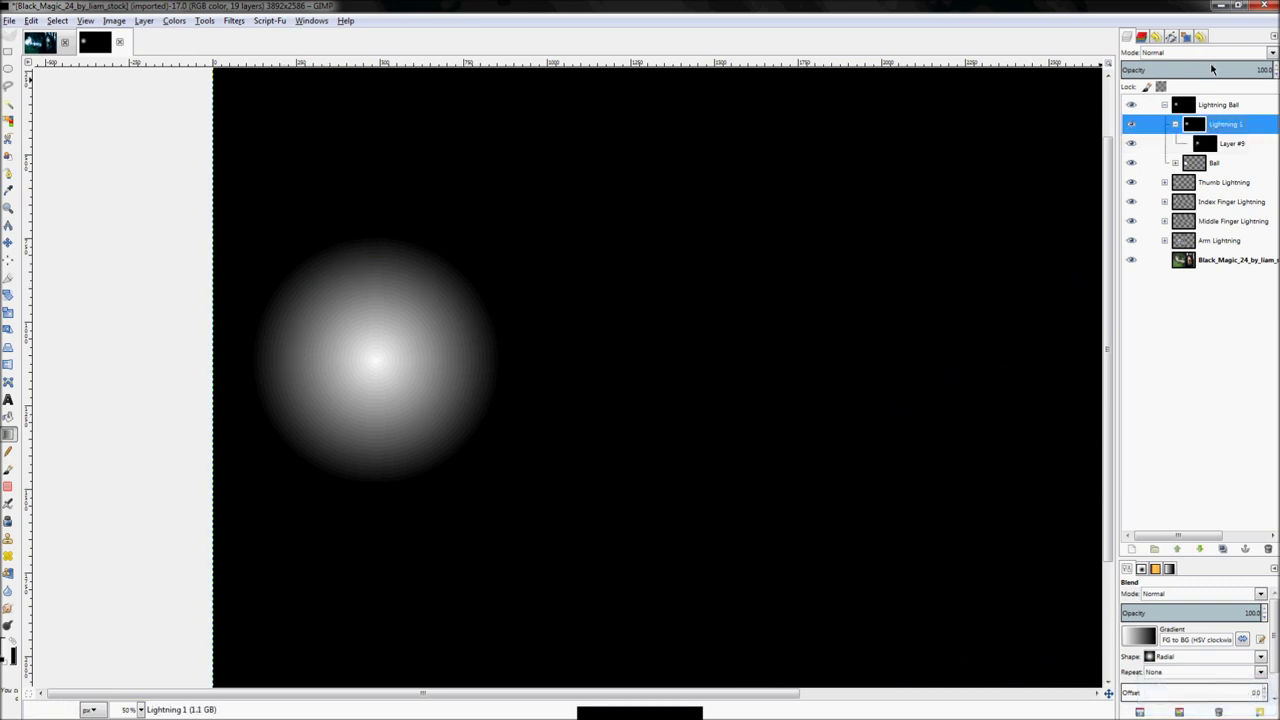
left_click(1212, 54)
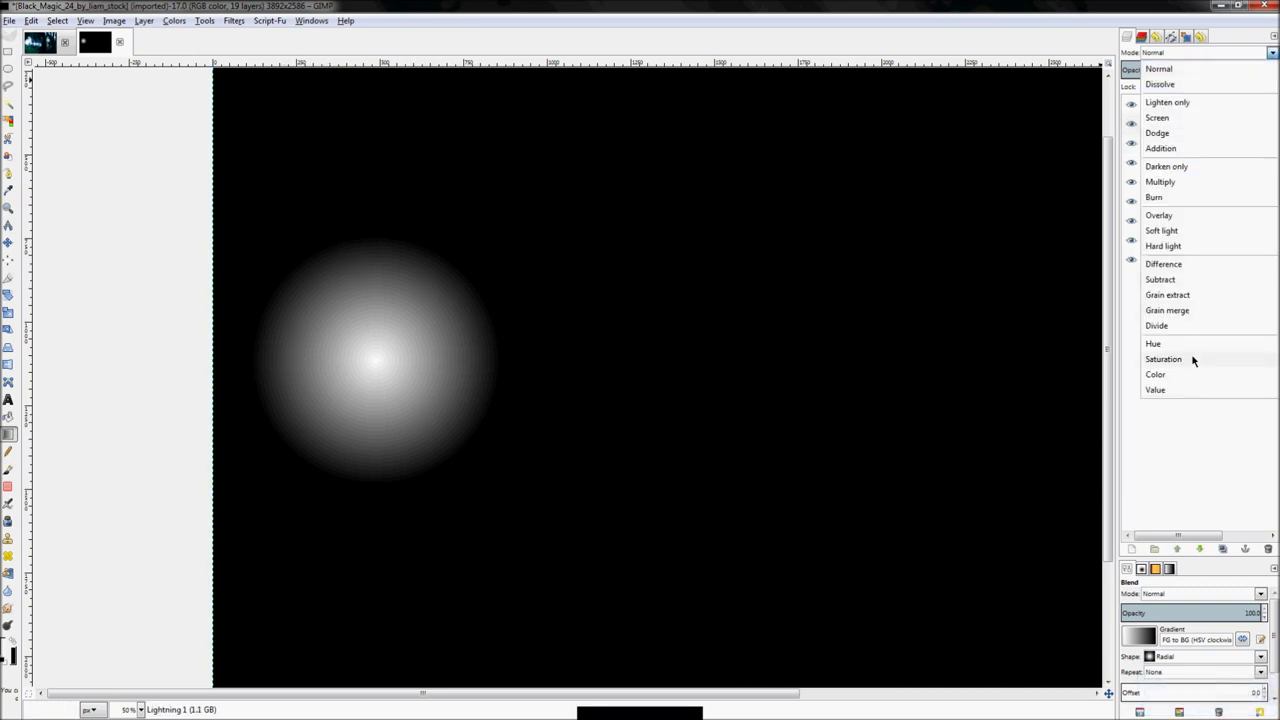
left_click(1197, 182)
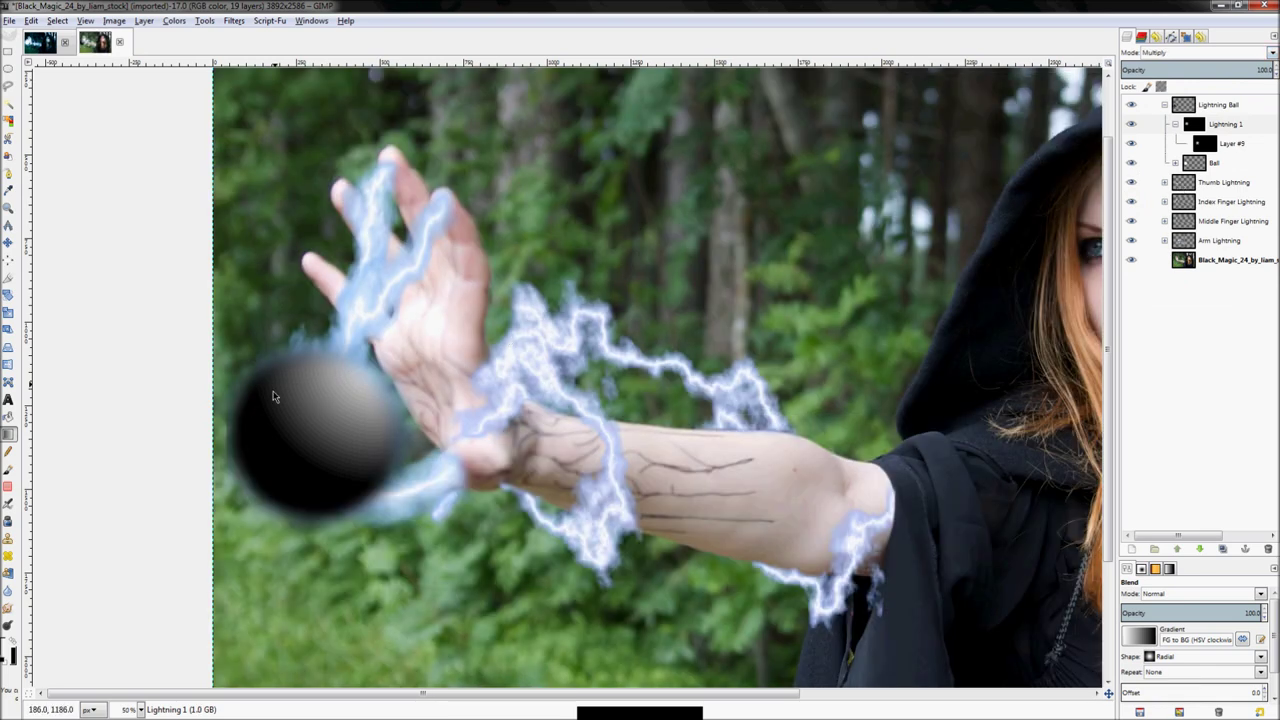
key("ctrl+z")
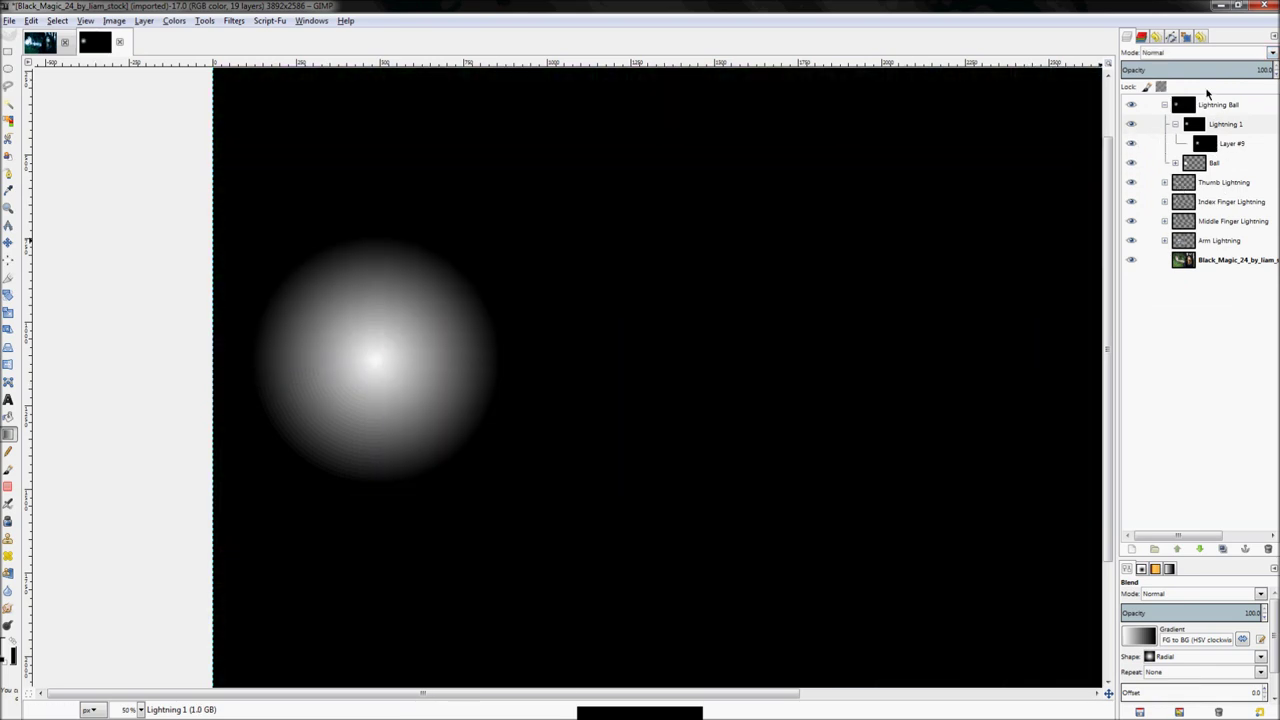
Temporarily lower the gradient layer's opacity to compare it with the ball and hand, and restore it to 100
left_click(1232, 146)
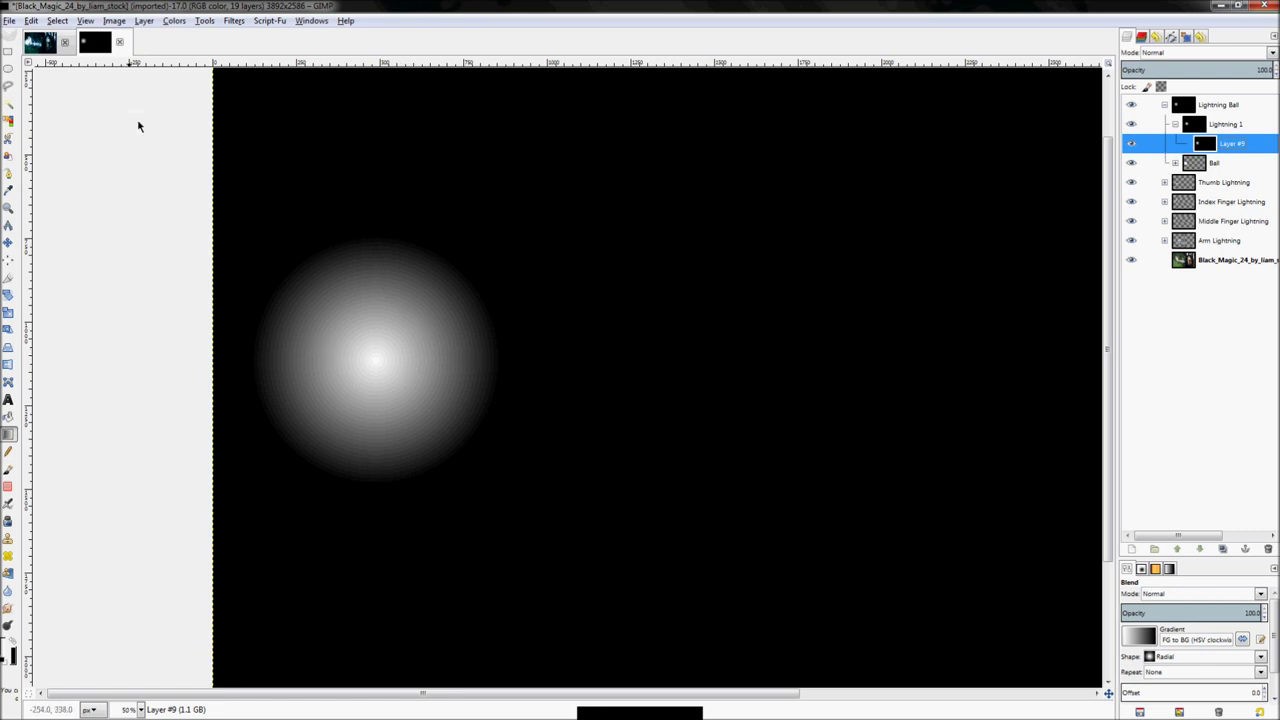
left_click(1178, 70)
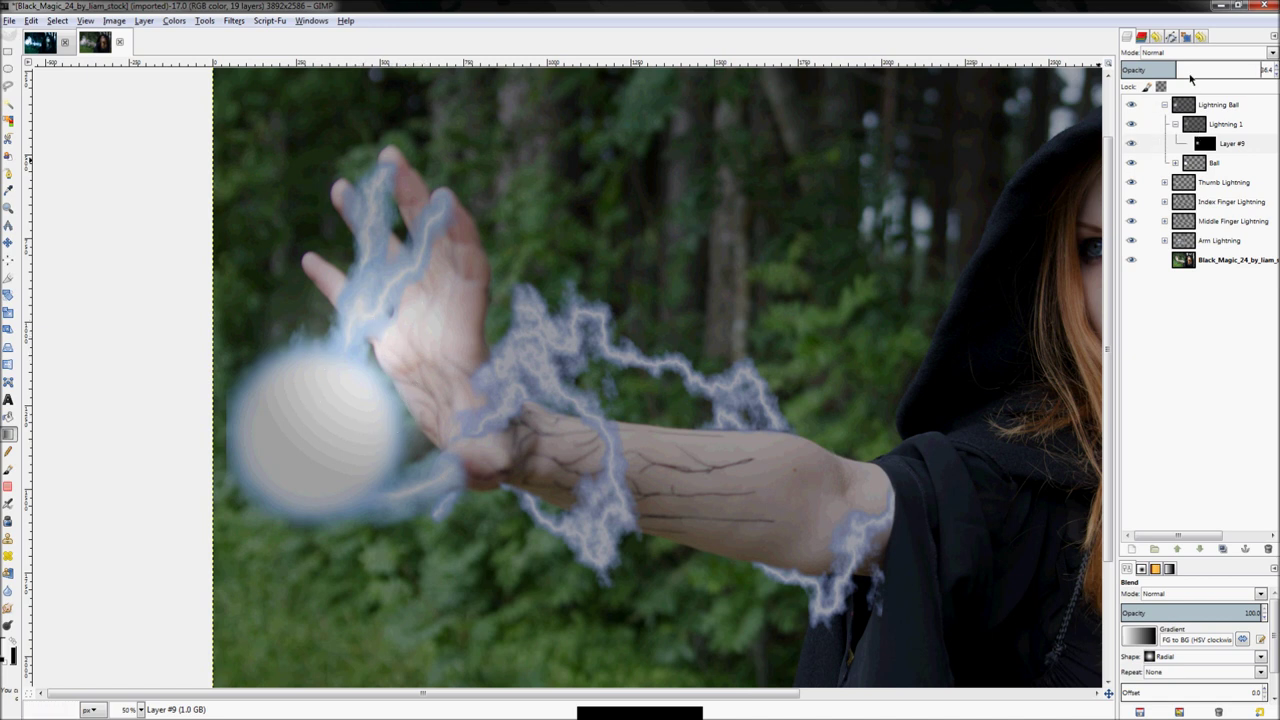
left_click_drag(1185, 70, 1272, 70)
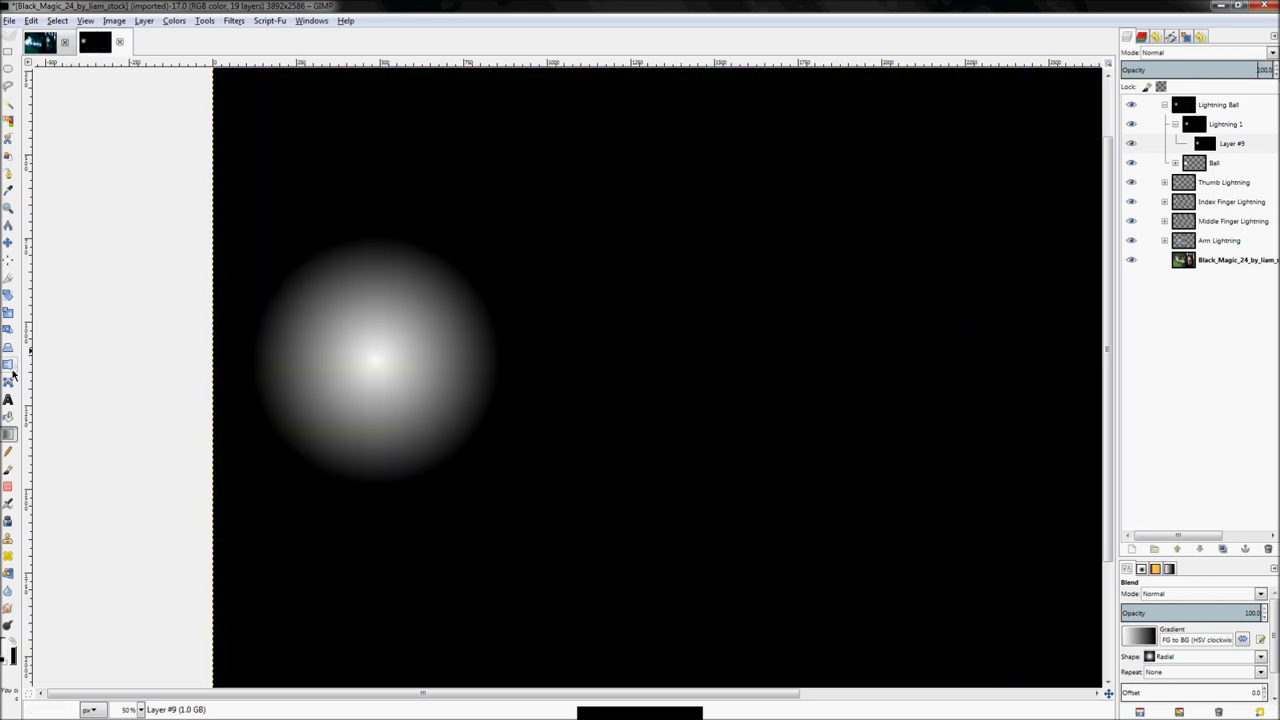
Scale the gradient layer horizontally to 2731 × 2586 pixels, narrowing the round glow into an upright ellipse
left_click(8, 313)
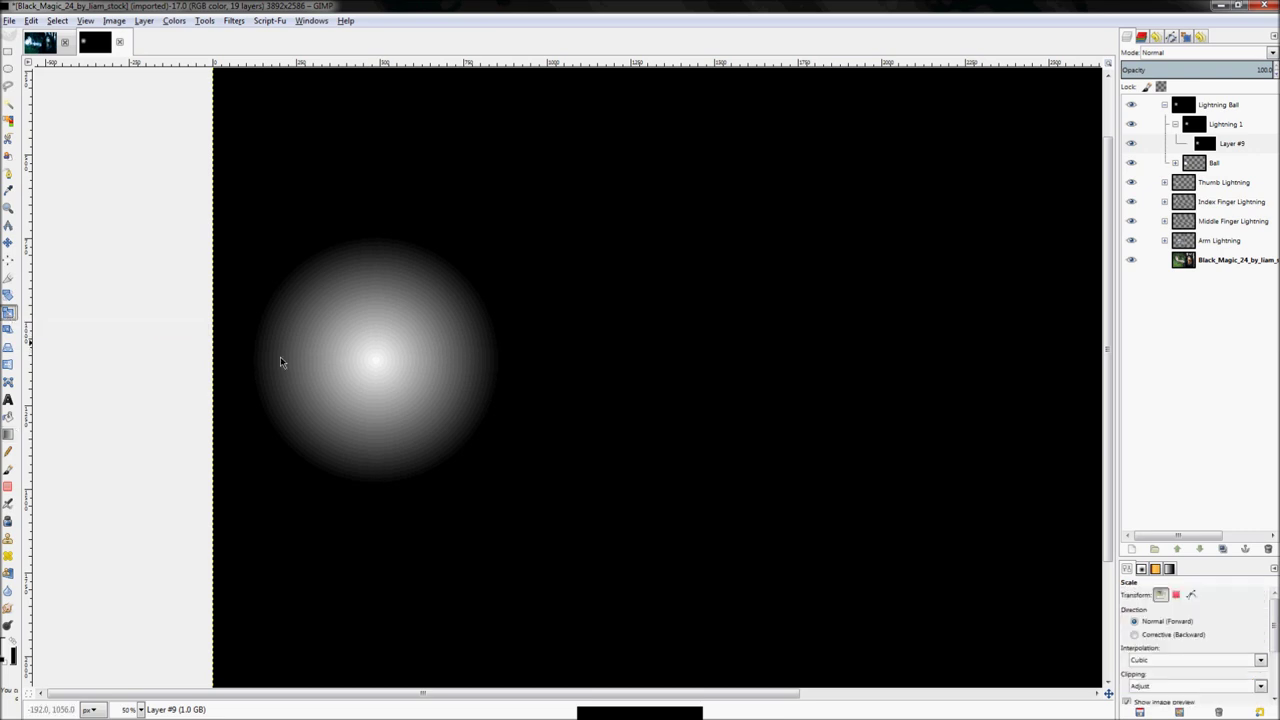
left_click(641, 278)
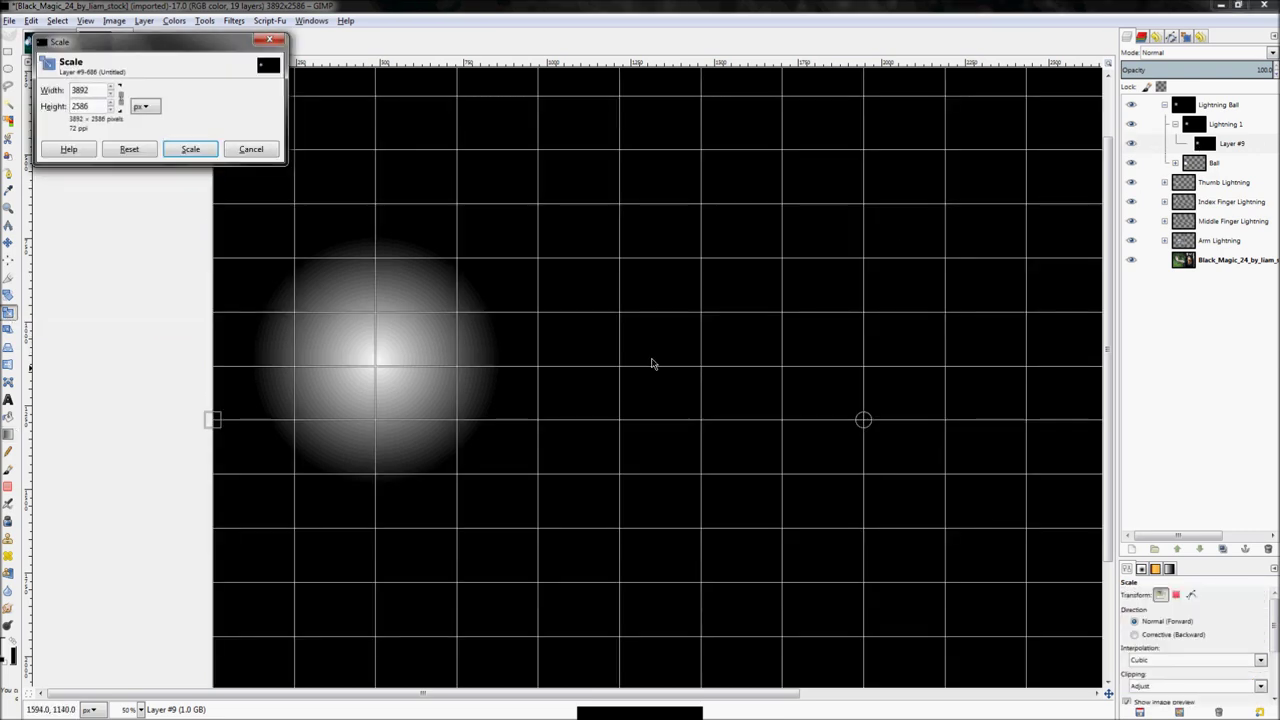
key("minus")
left_click_drag(997, 383, 762, 376)
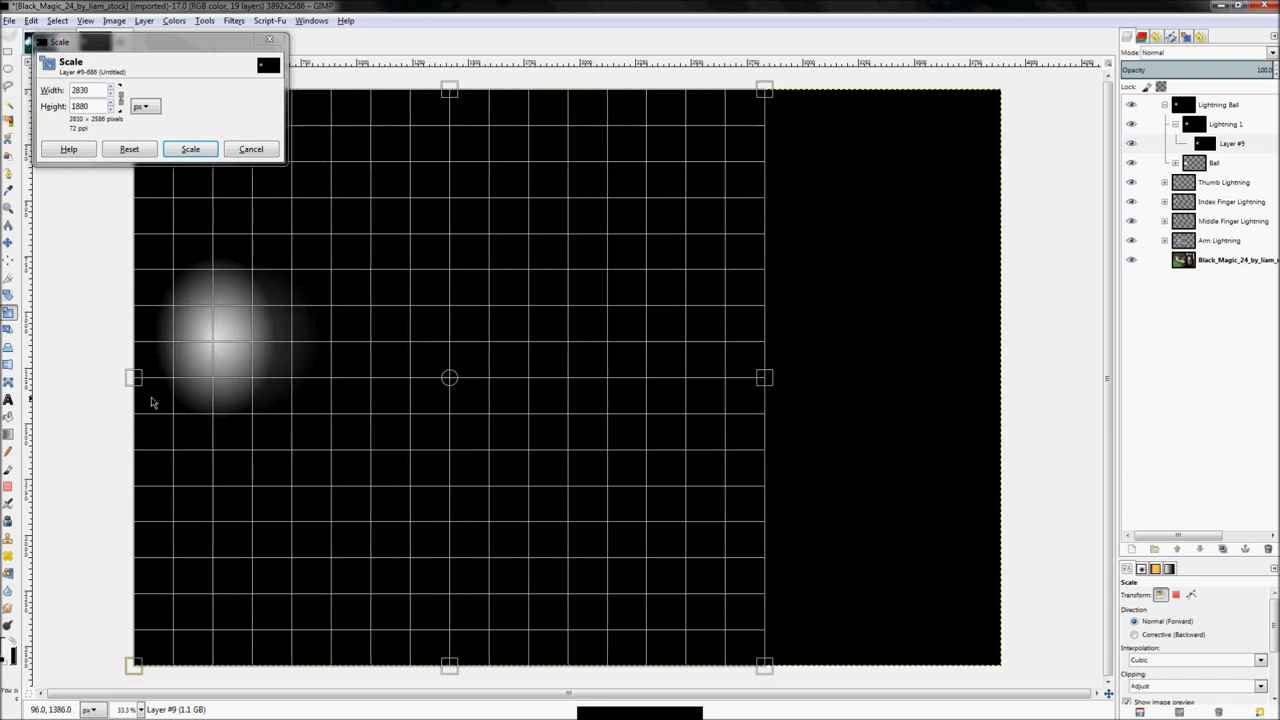
left_click_drag(156, 385, 162, 377)
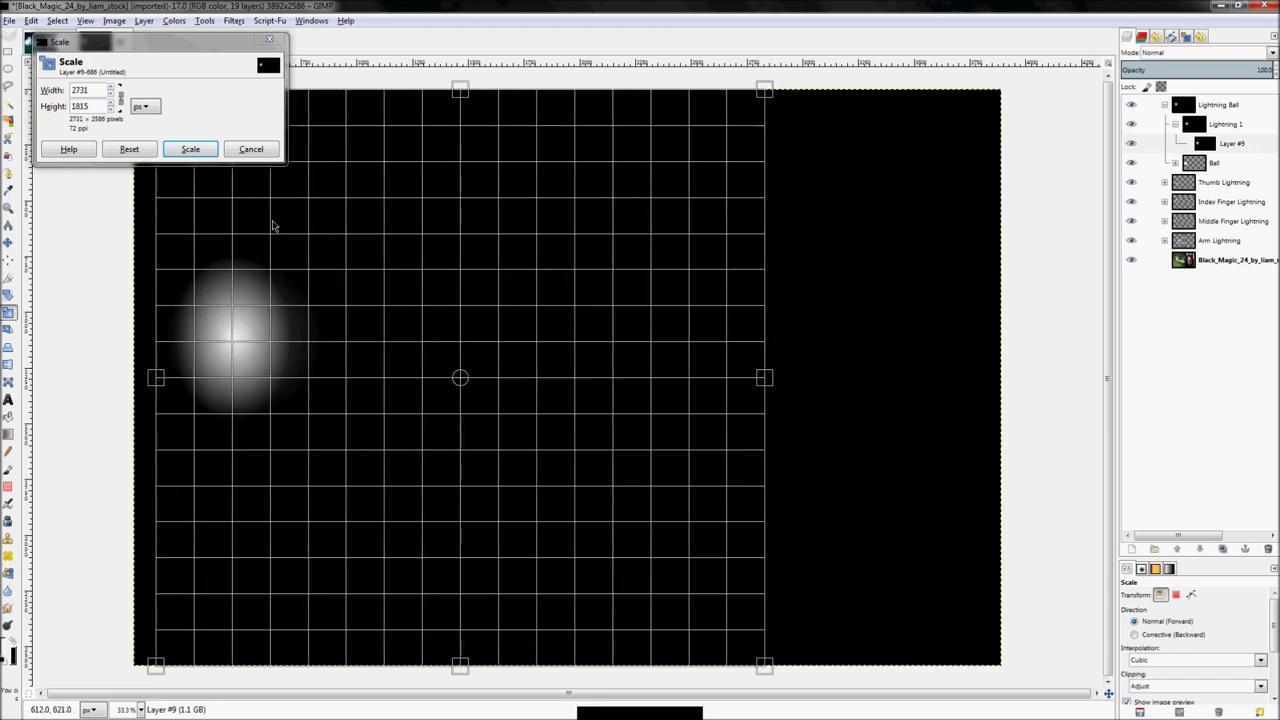
left_click(191, 149)
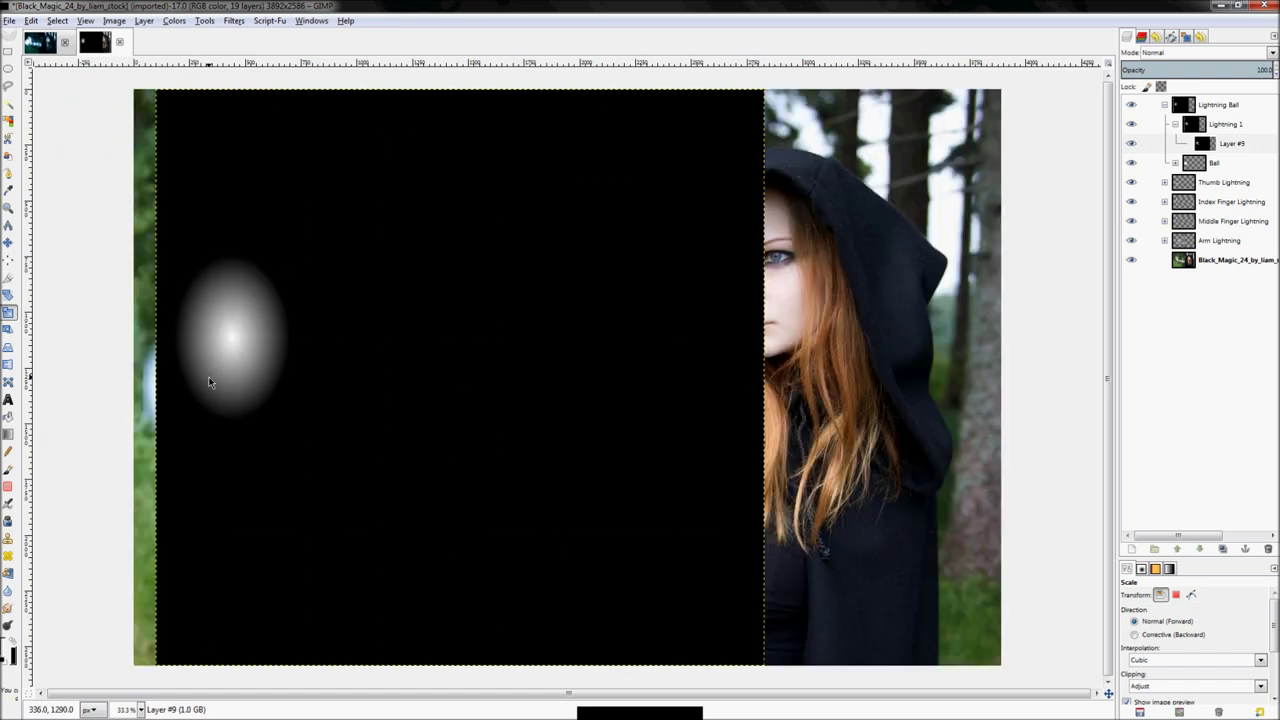
Render Difference Clouds on the scaled gradient layer to form an irregular dark ring
key("1")
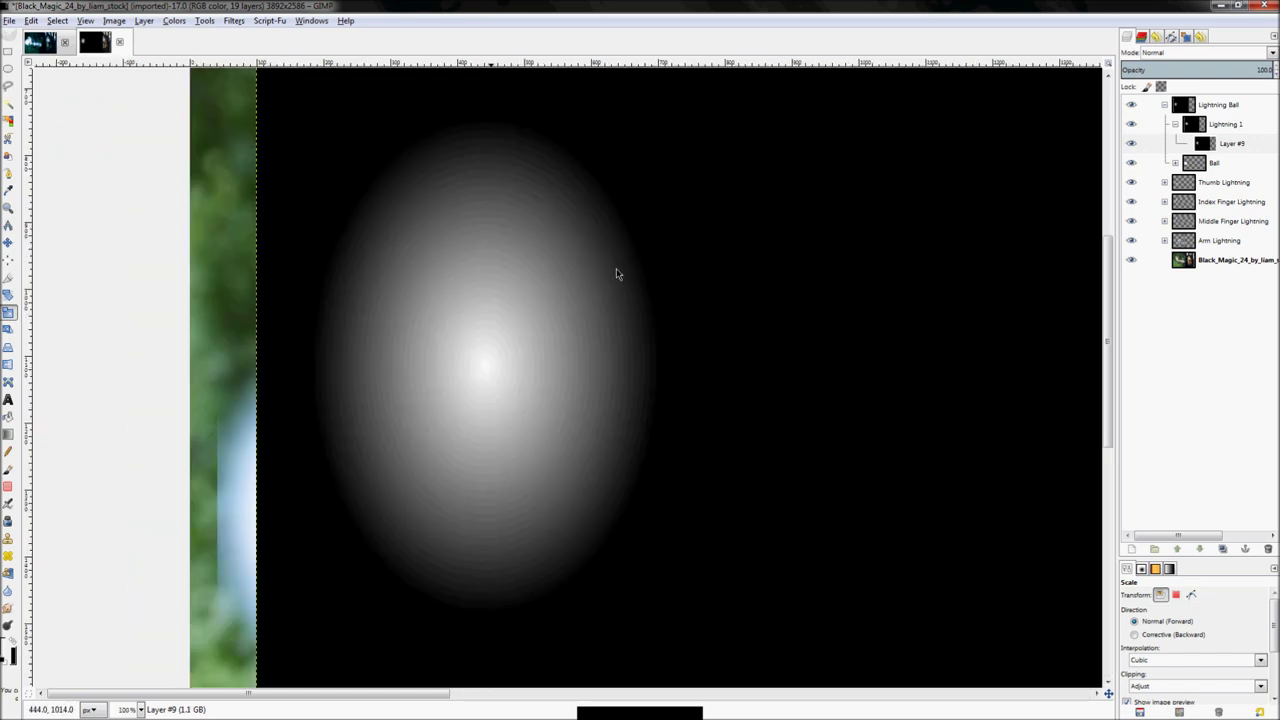
left_click(231, 21)
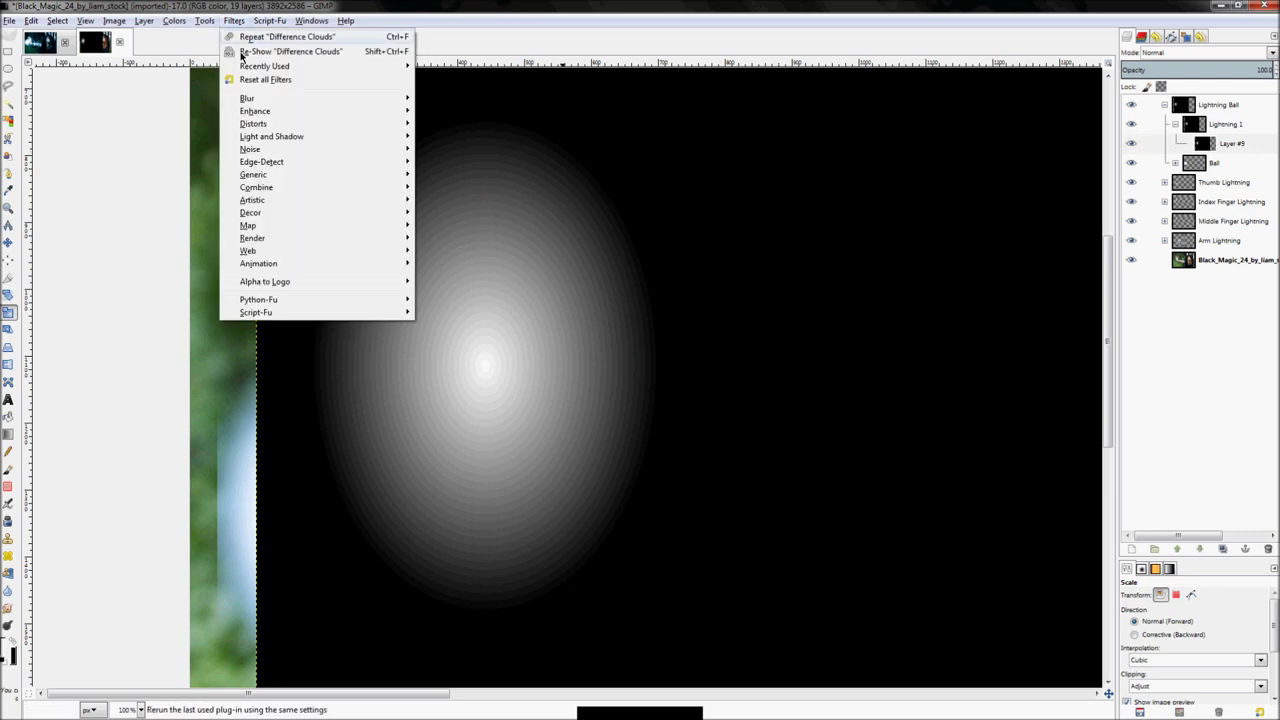
mouse_move(297, 240)
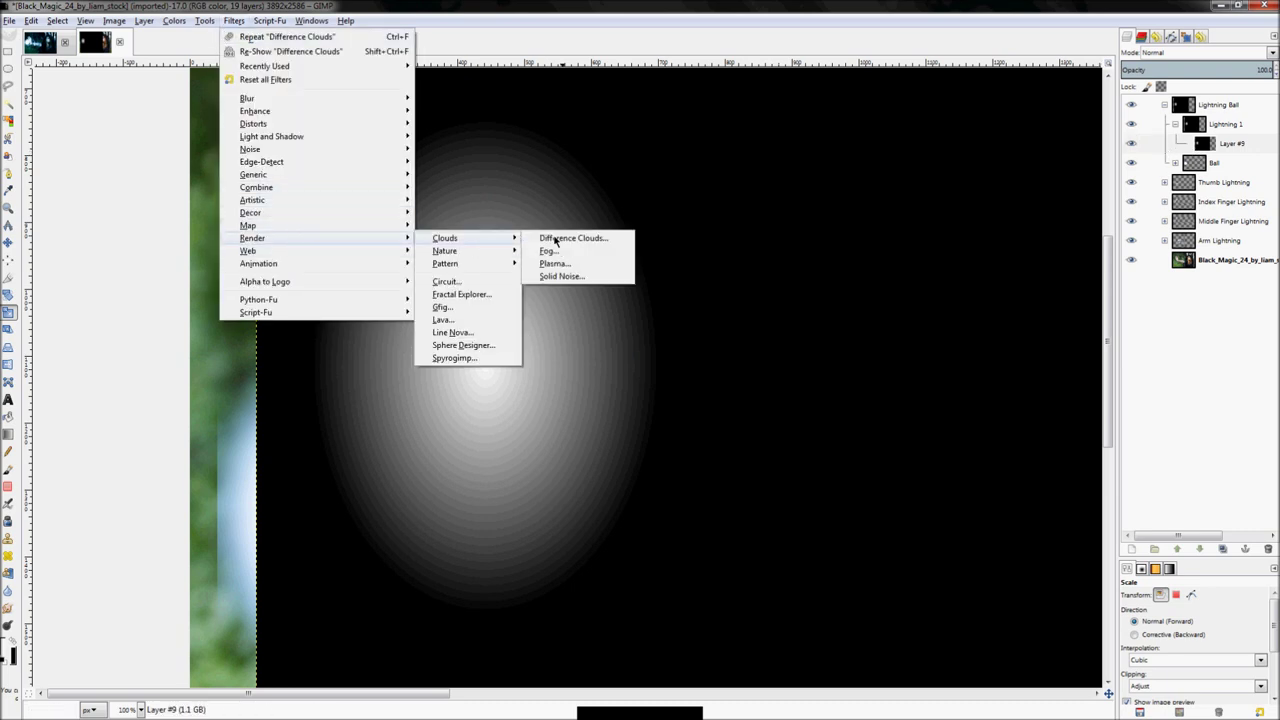
left_click(558, 238)
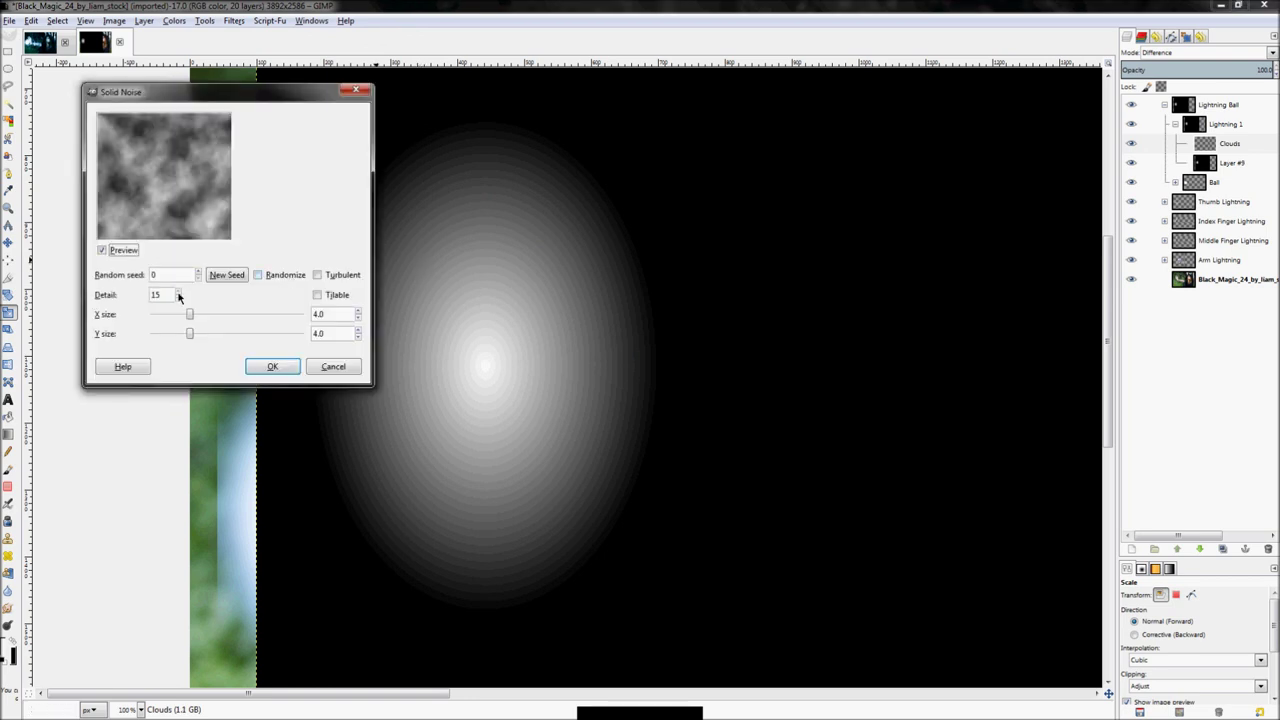
left_click(272, 366)
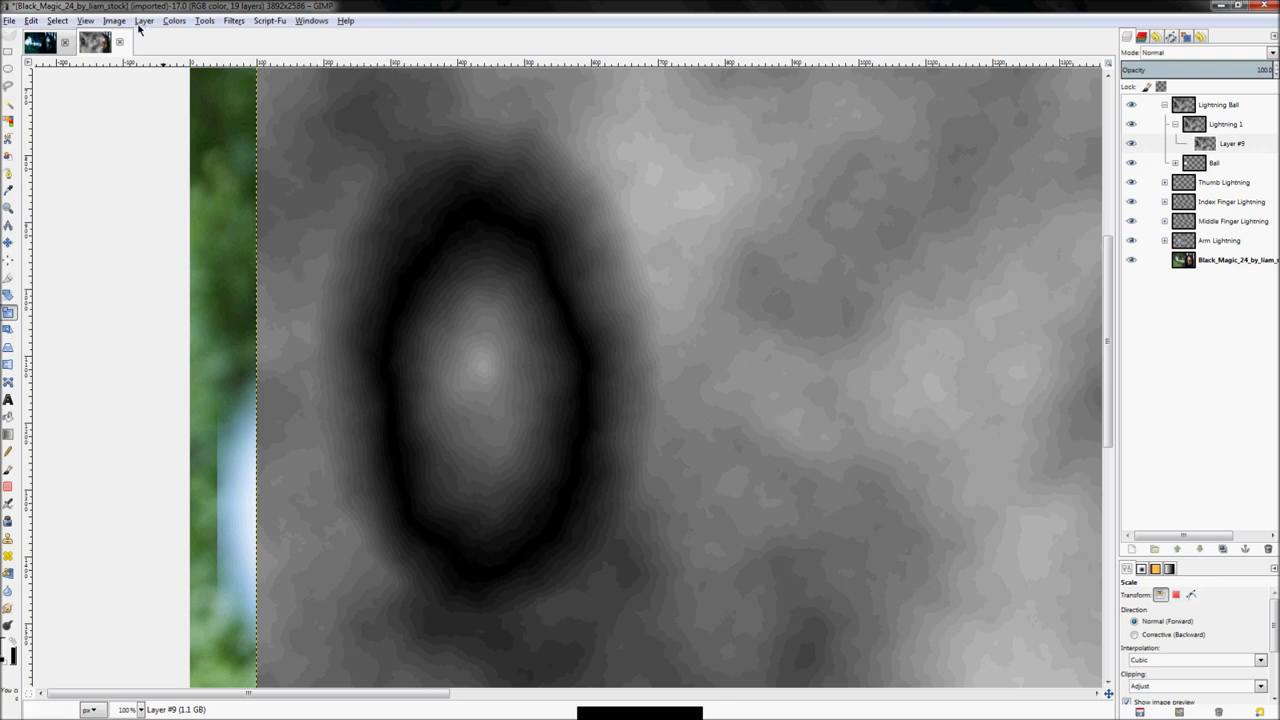
Flip the ring layer vertically and invert its colors so the ring is white
left_click(9, 364)
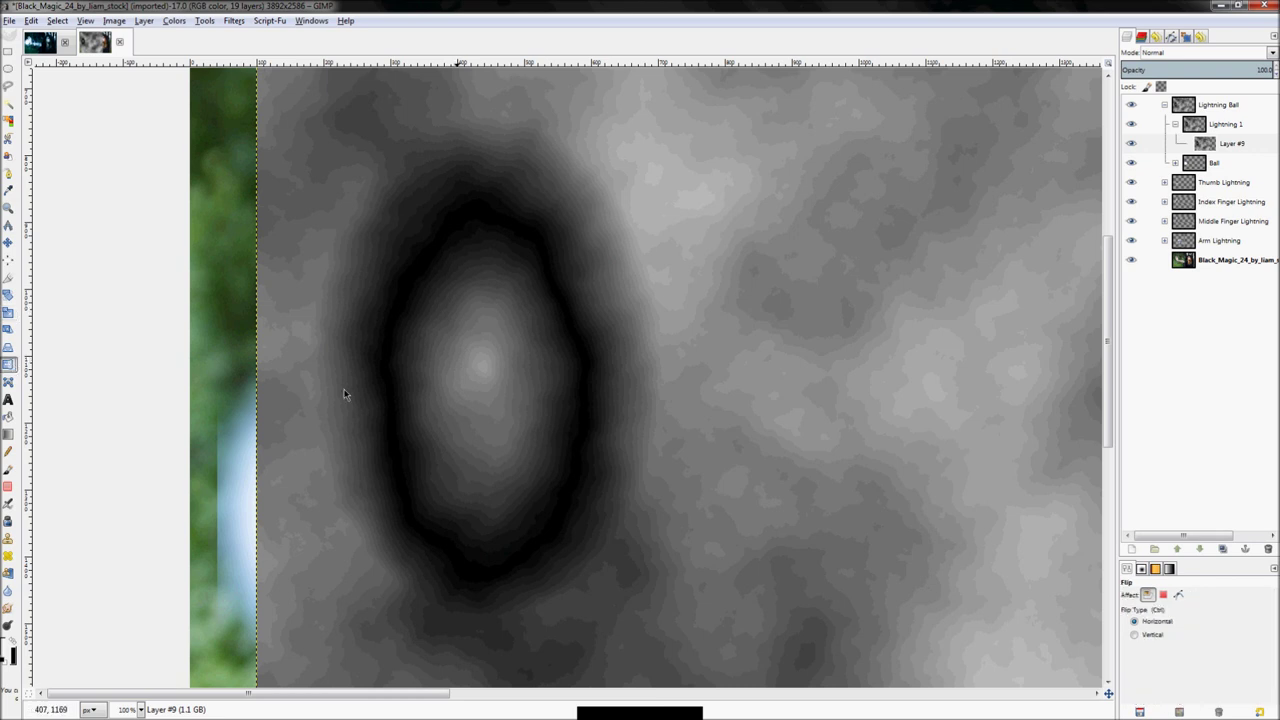
left_click(1141, 636)
left_click(519, 355)
scroll(519, 352, "down", 2)
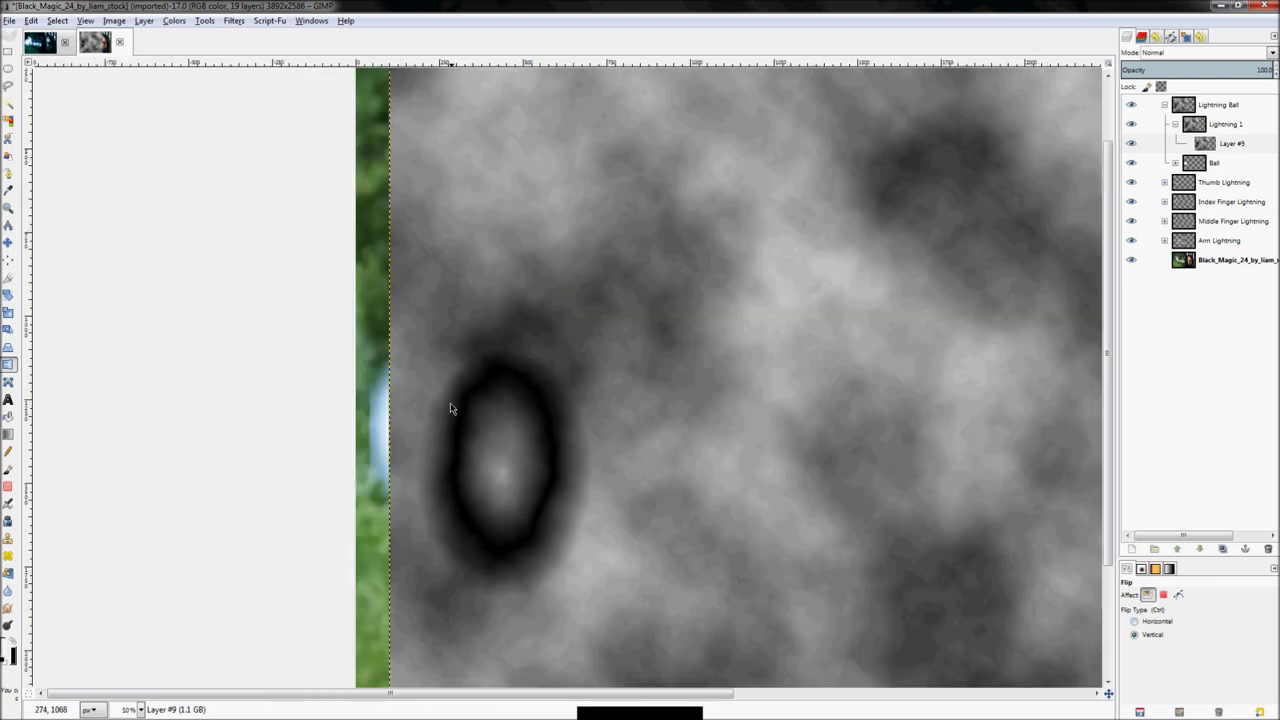
left_click(168, 22)
left_click(208, 186)
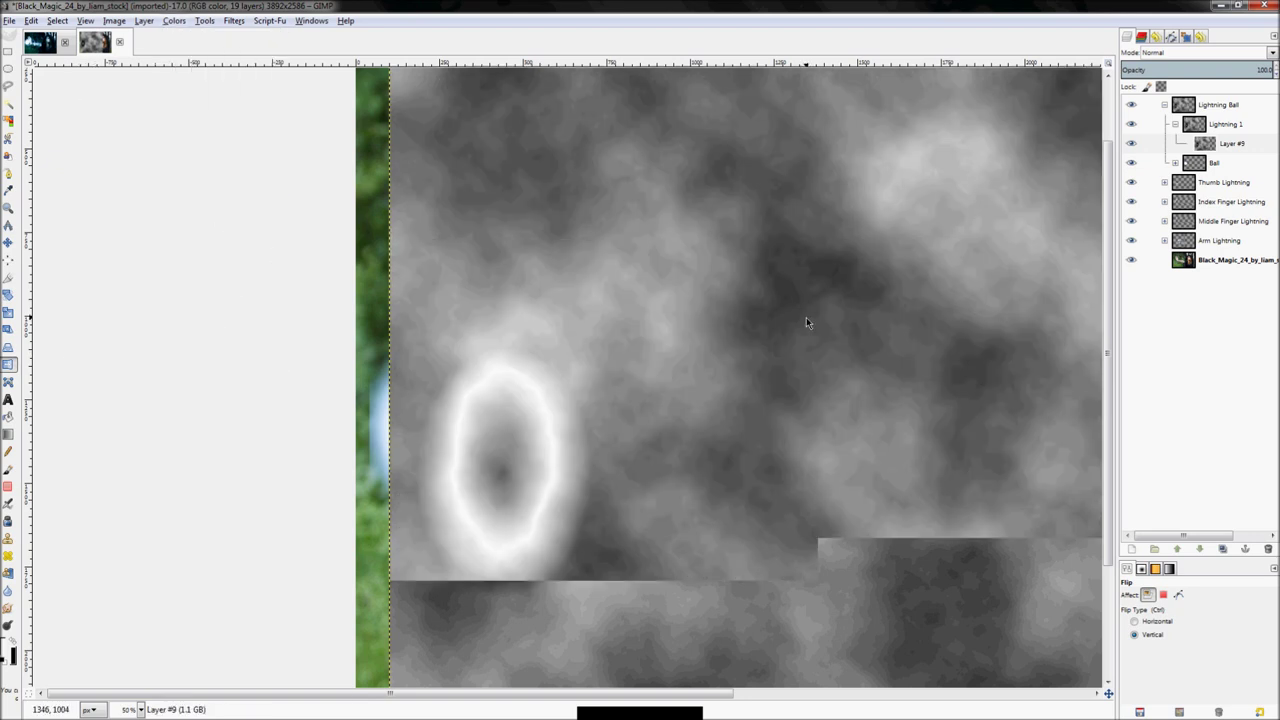
Adjust the ring layer's Levels with input black at 216 and input white at 251 to isolate the ring on black
left_click(174, 21)
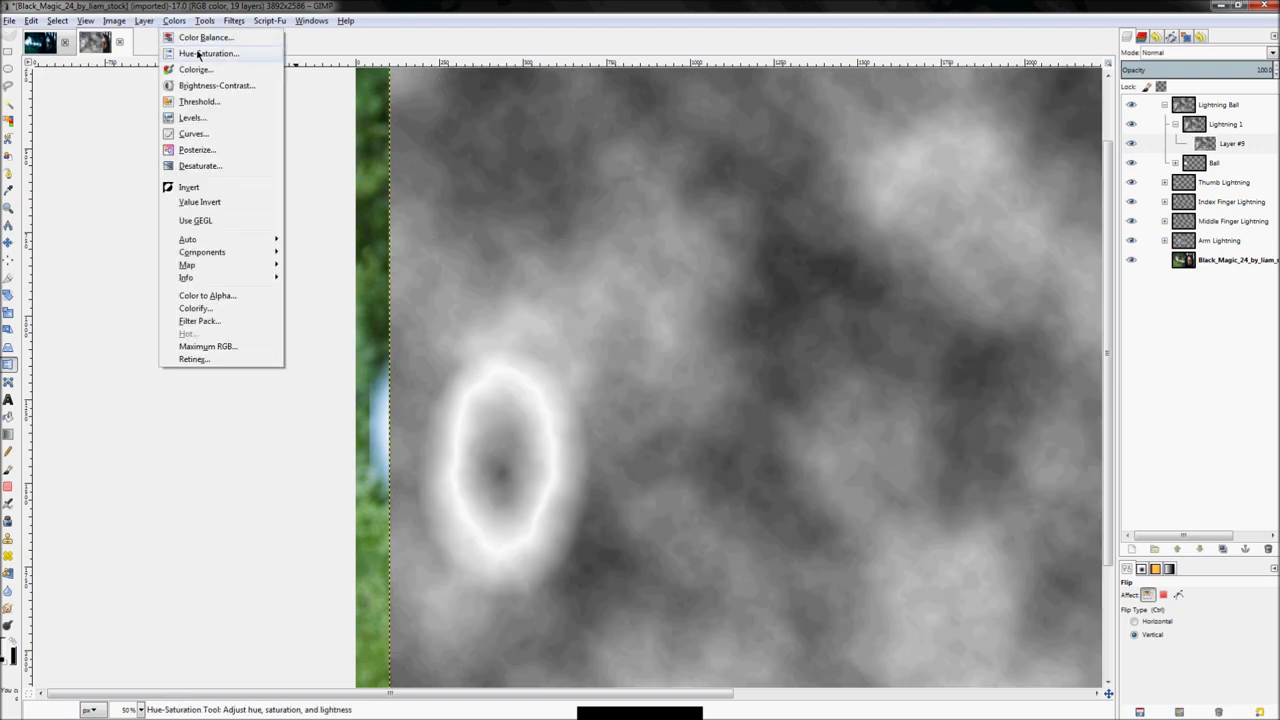
left_click(194, 118)
left_click_drag(1013, 320, 1169, 320)
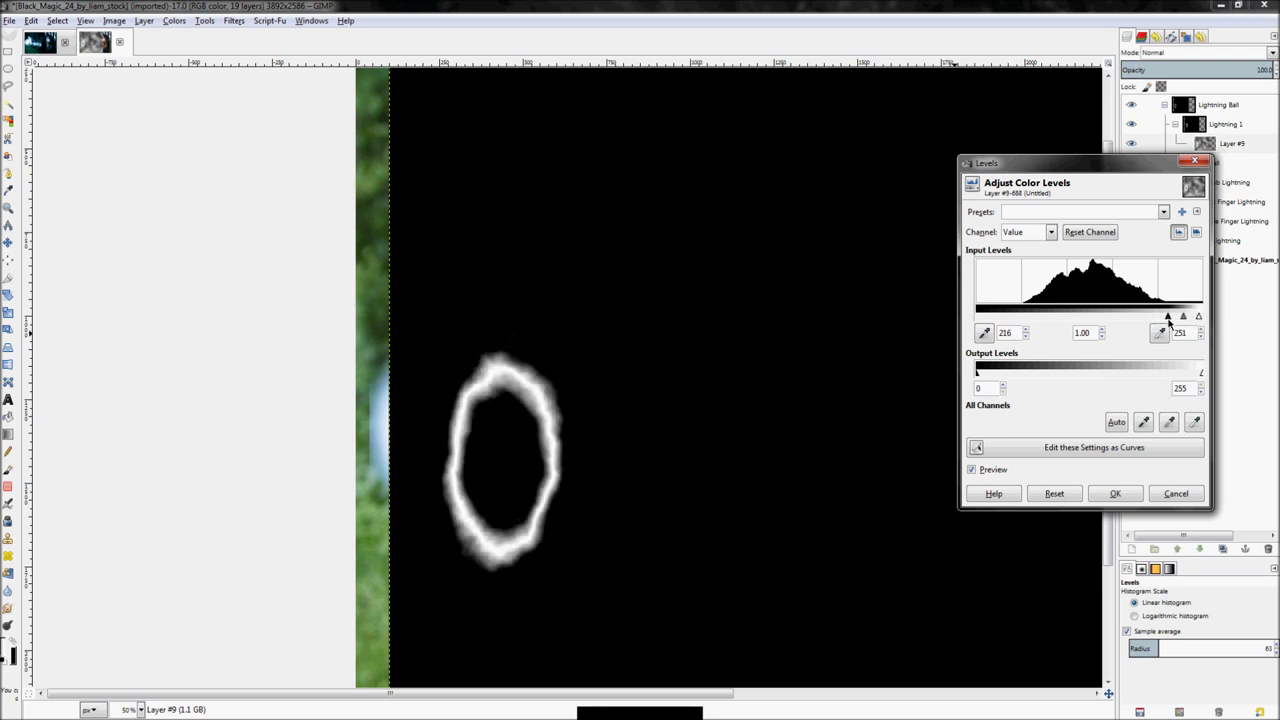
left_click(1115, 494)
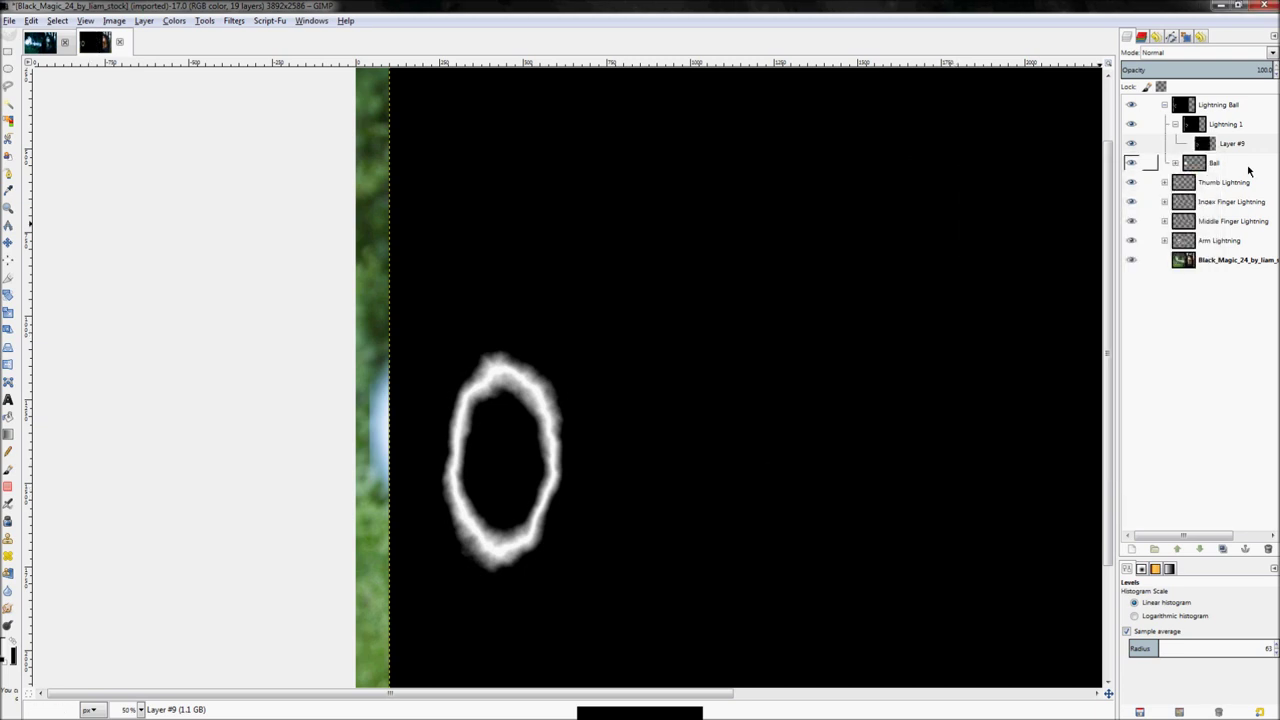
Add a layer mask to the ring layer, initialized to a grayscale copy of the layer
right_click(1221, 147)
left_click(1157, 330)
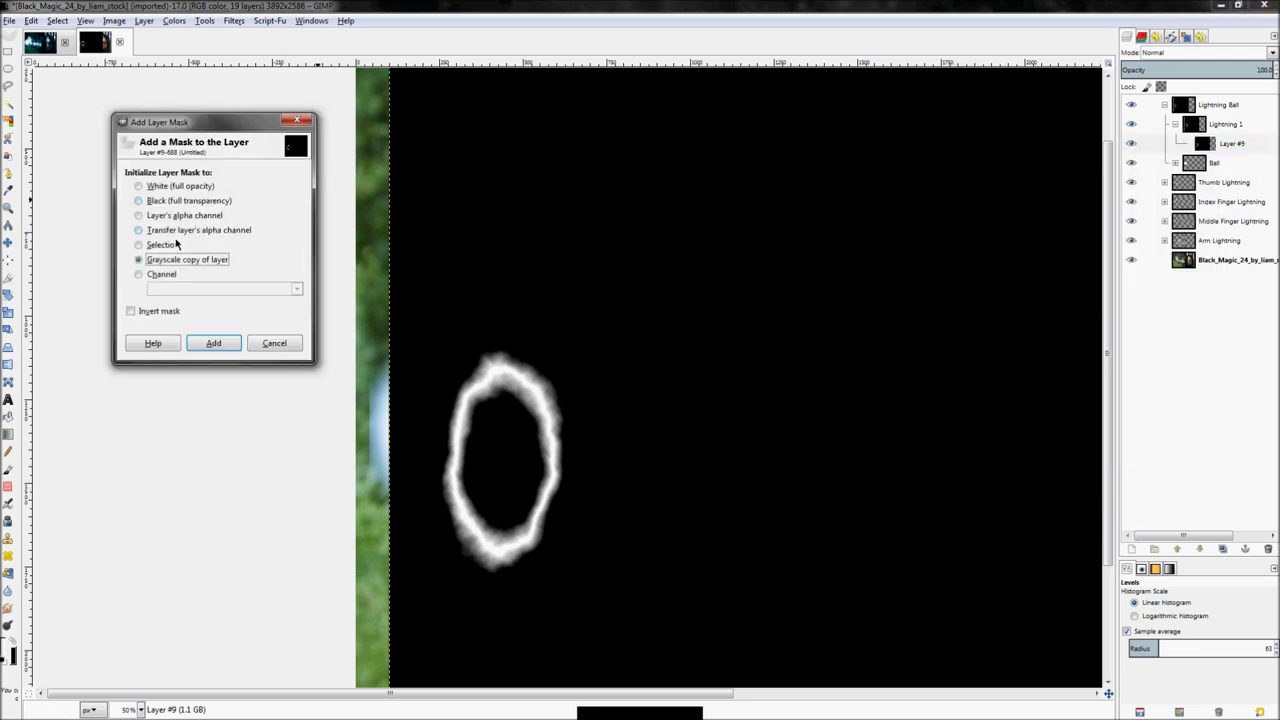
left_click(213, 343)
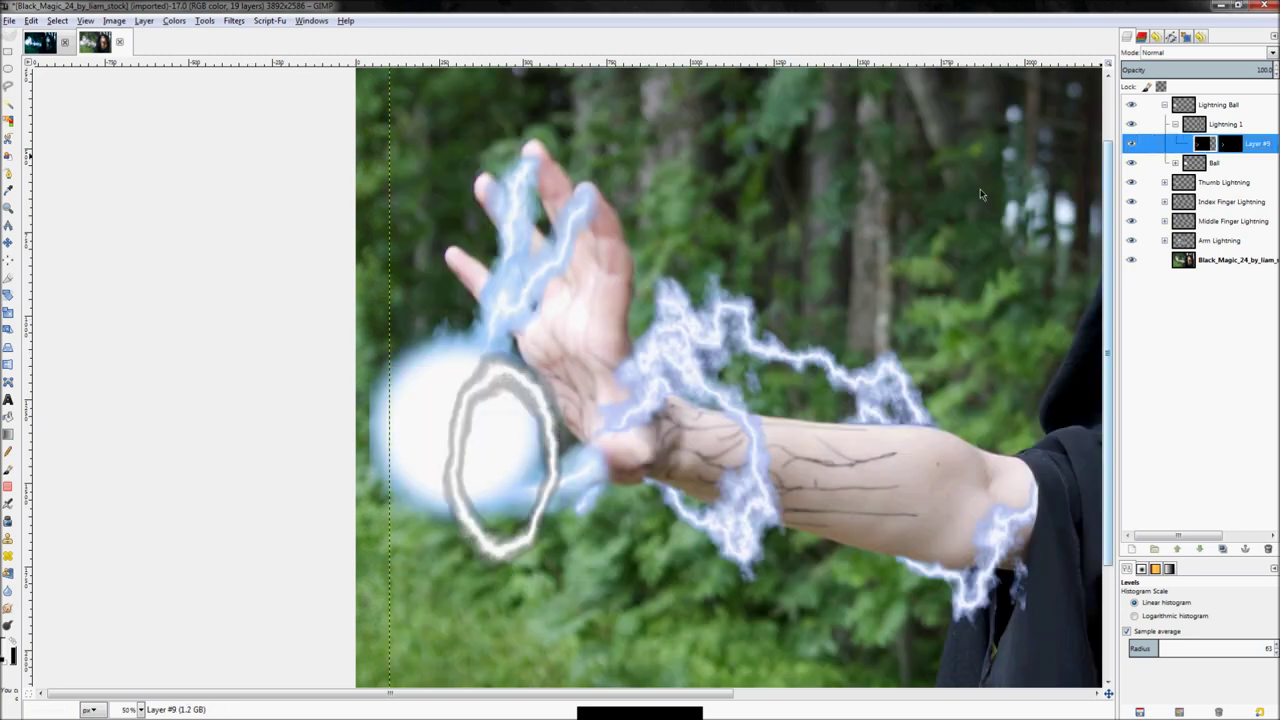
Set the foreground color to the saved bright blue and bucket-fill the ring layer with it
key("shift+b")
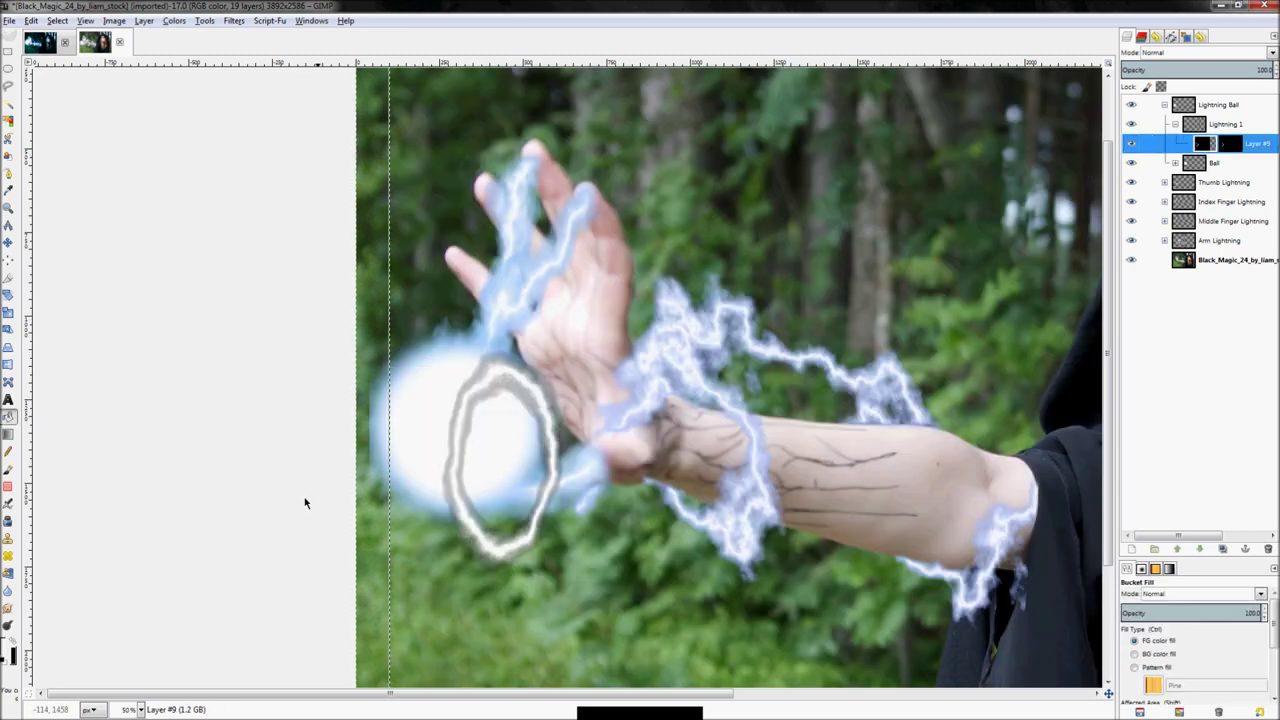
left_click(10, 652)
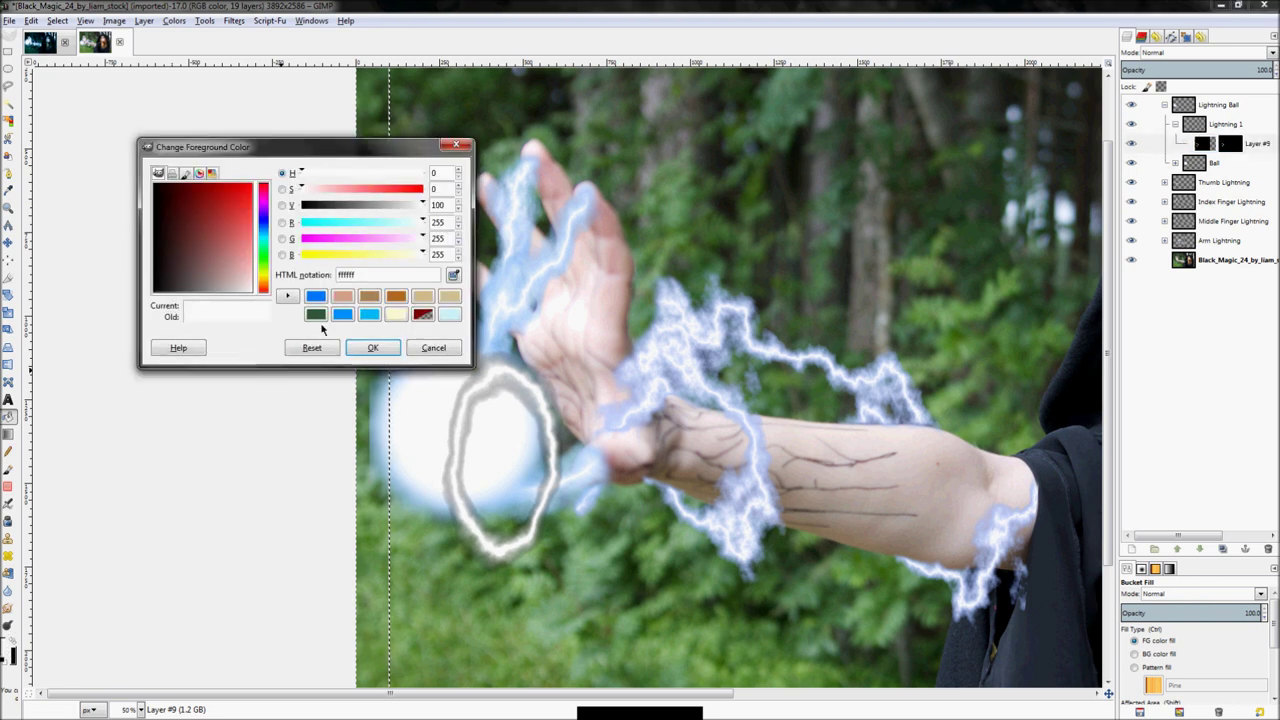
left_click(312, 298)
left_click(508, 318)
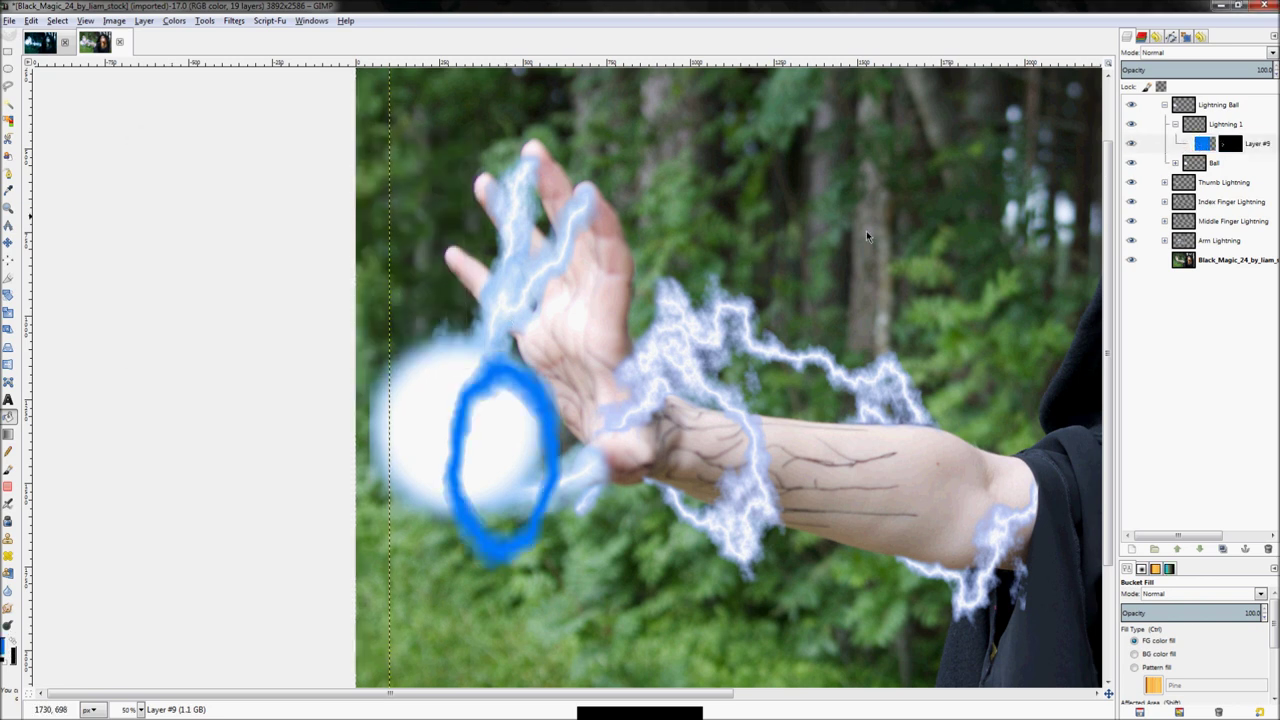
Move the Lightning 1 group so its blue ring sits higher, over the upper half of the glowing ball
scroll(372, 456, "up", 1)
key("m")
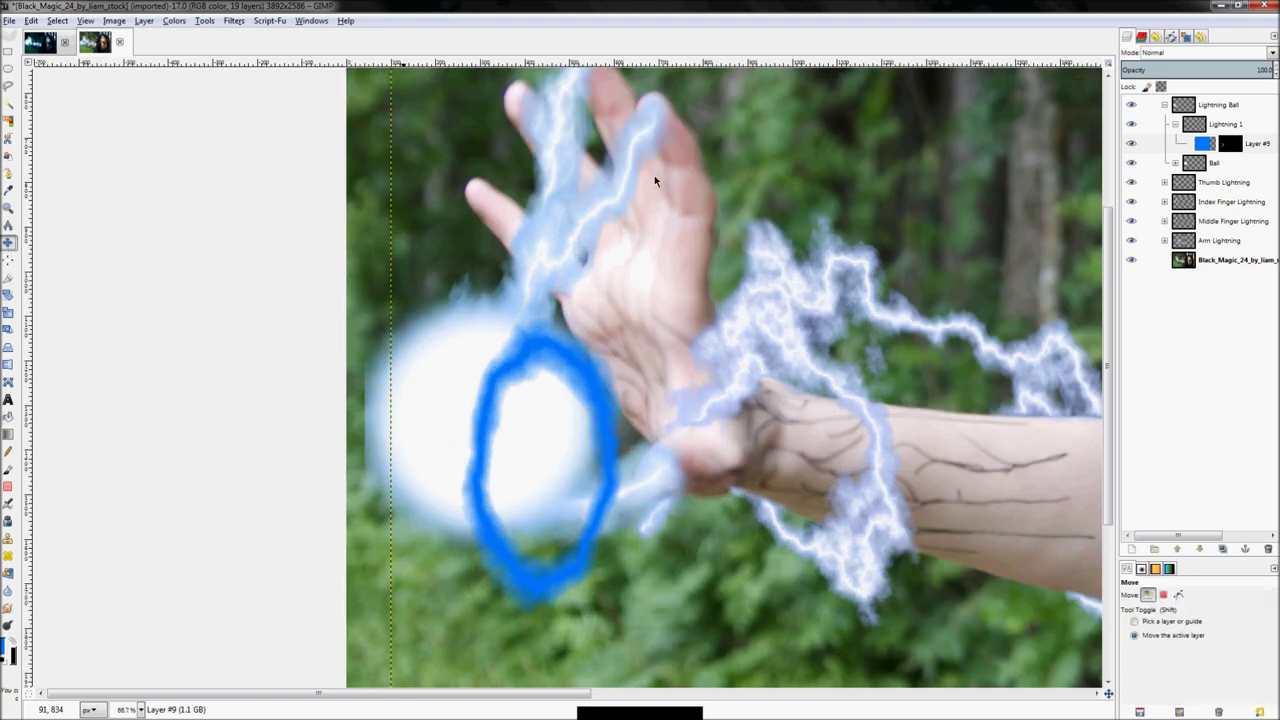
left_click(654, 175, "shift")
left_click_drag(624, 454, 564, 360)
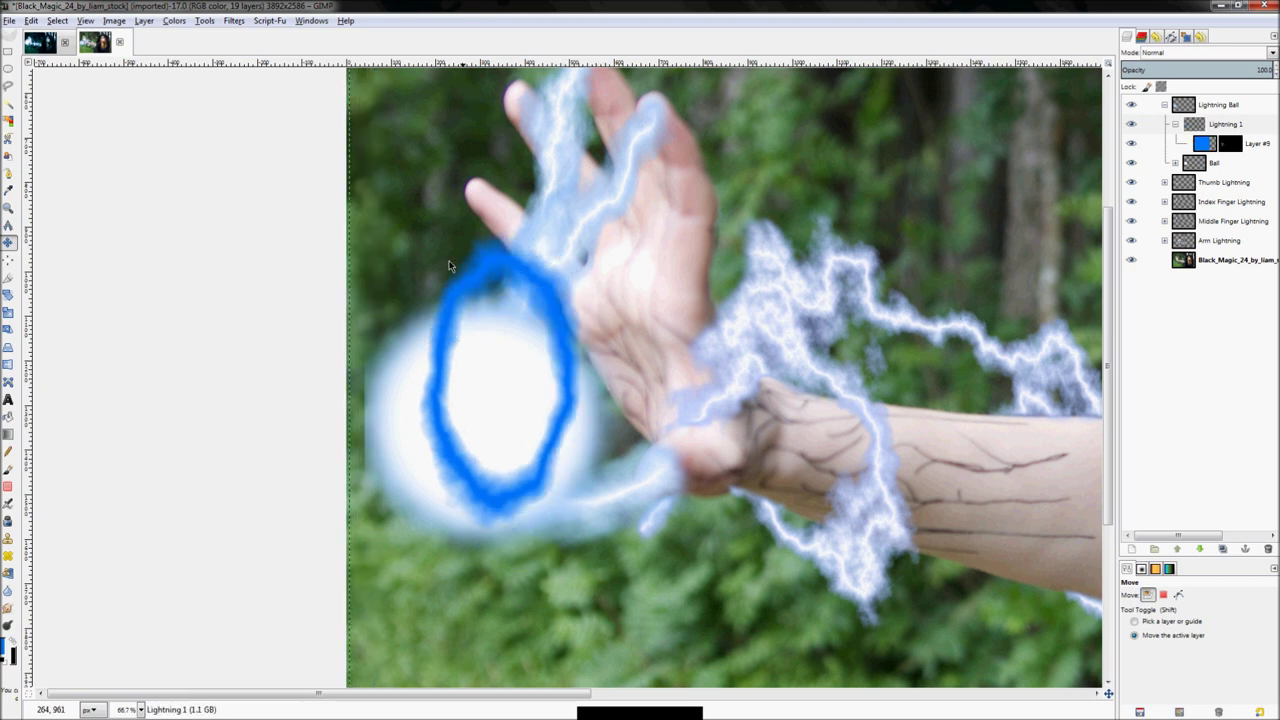
left_click_drag(443, 360, 445, 321)
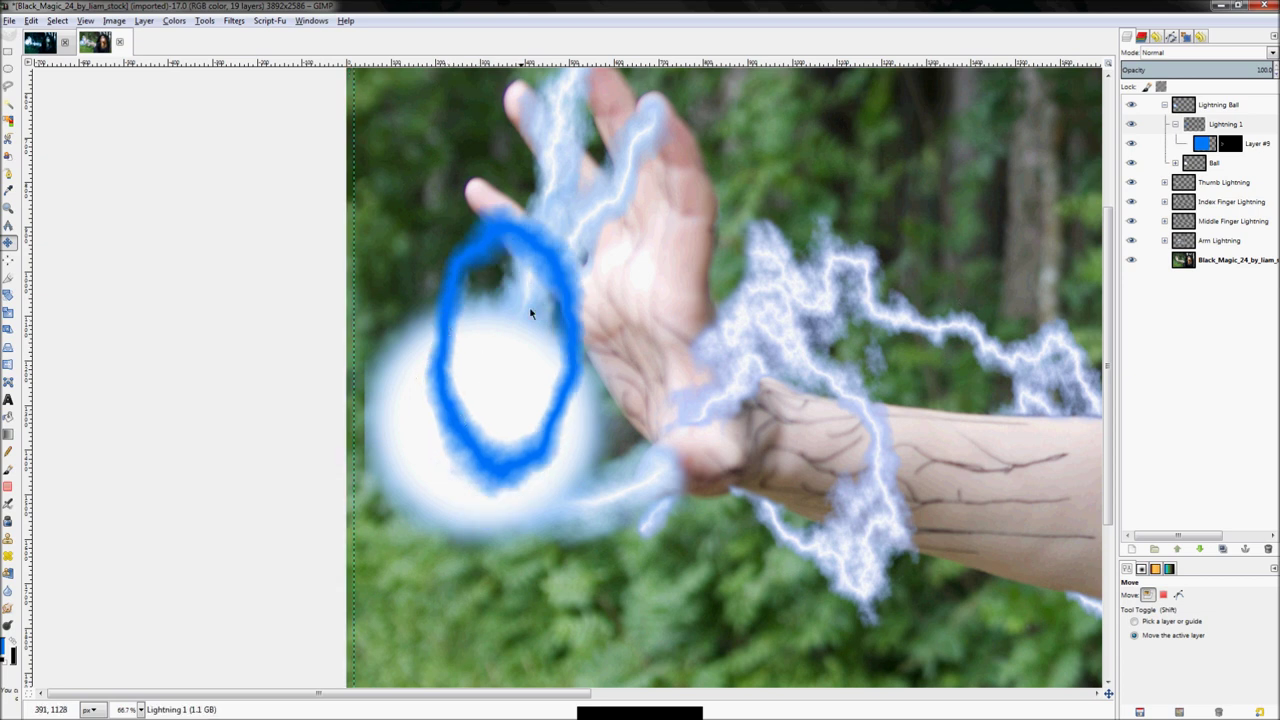
Rotate the Lightning 1 group by 23.94 degrees about a center at X 288, Y 1341 px
left_click(8, 295)
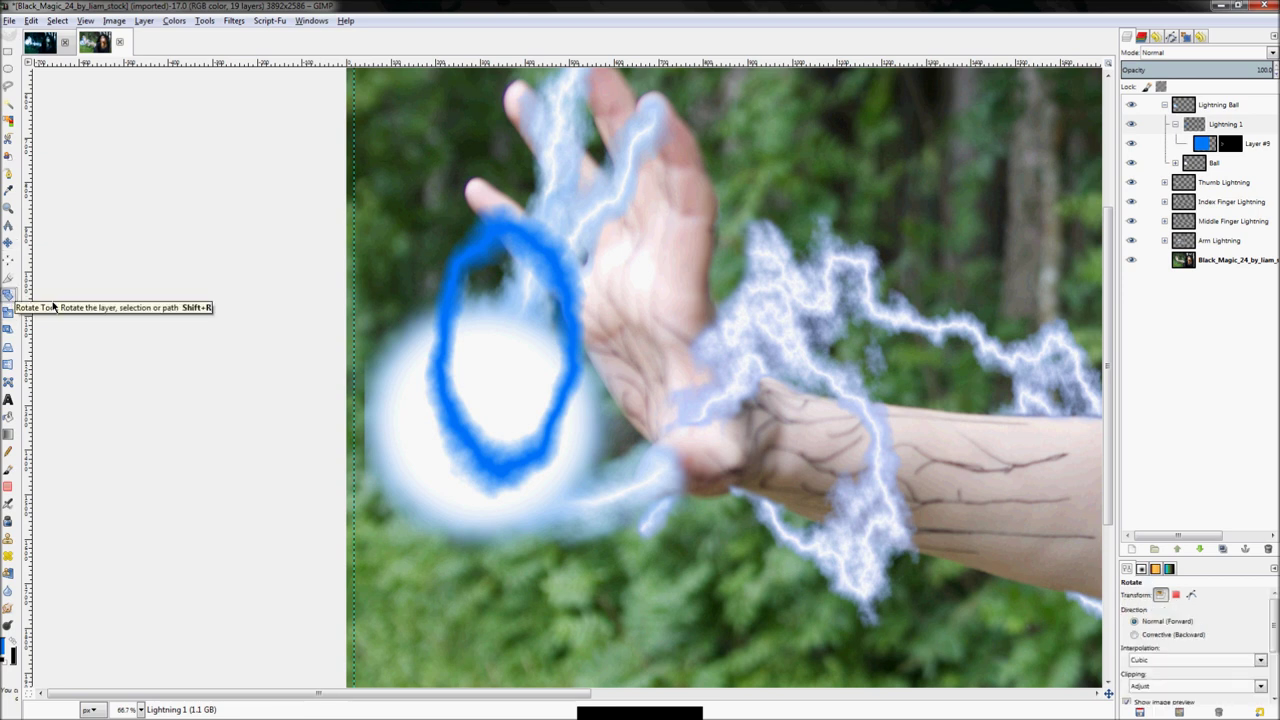
left_click(550, 325)
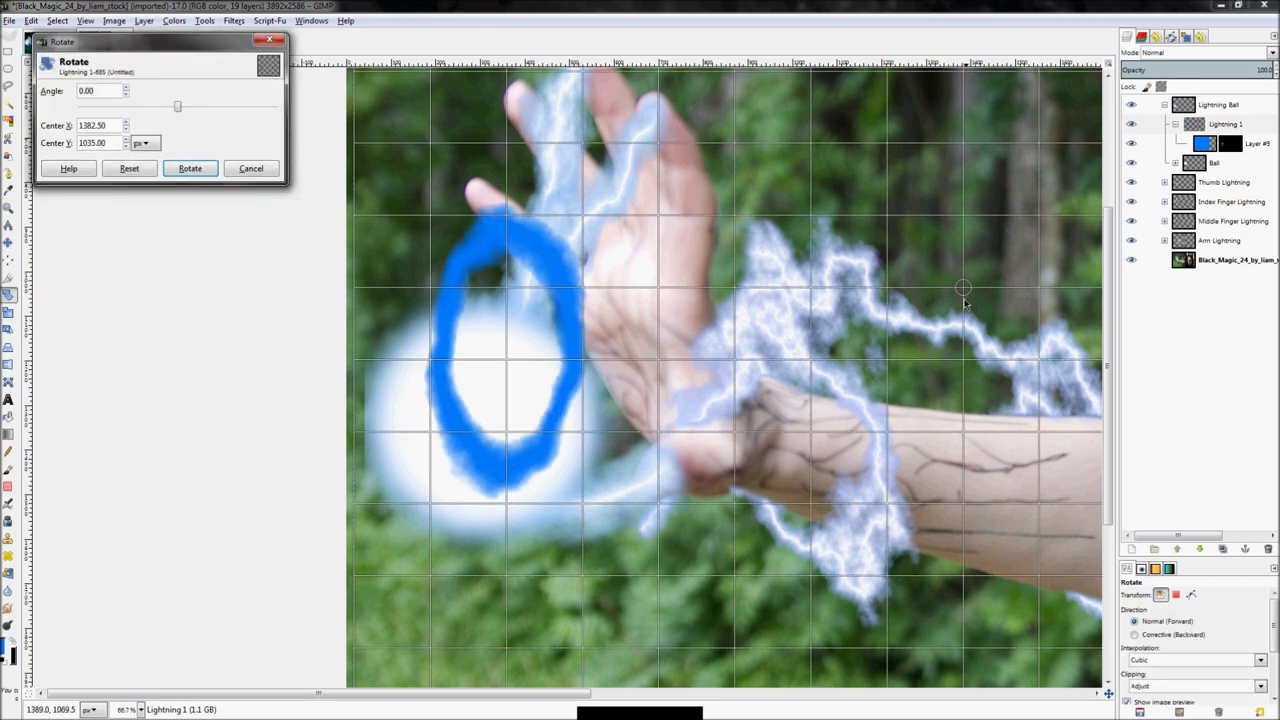
left_click_drag(965, 292, 475, 425)
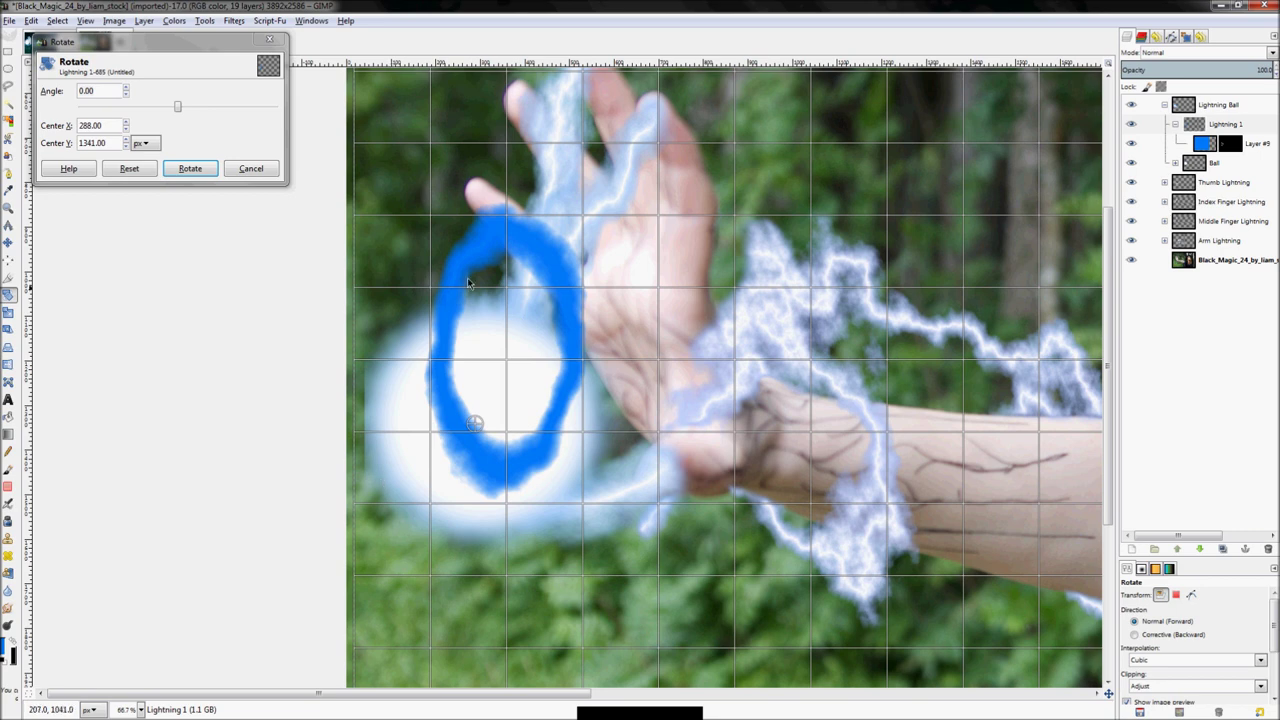
left_click_drag(939, 246, 995, 464)
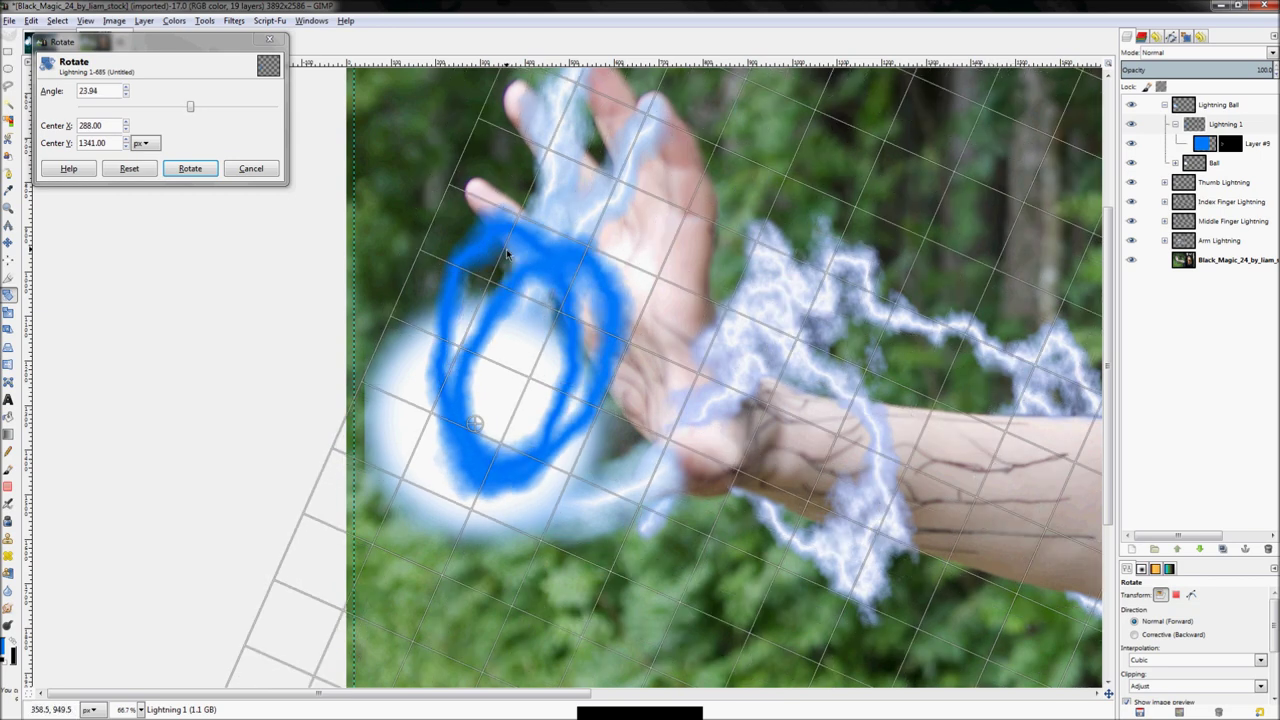
left_click(190, 168)
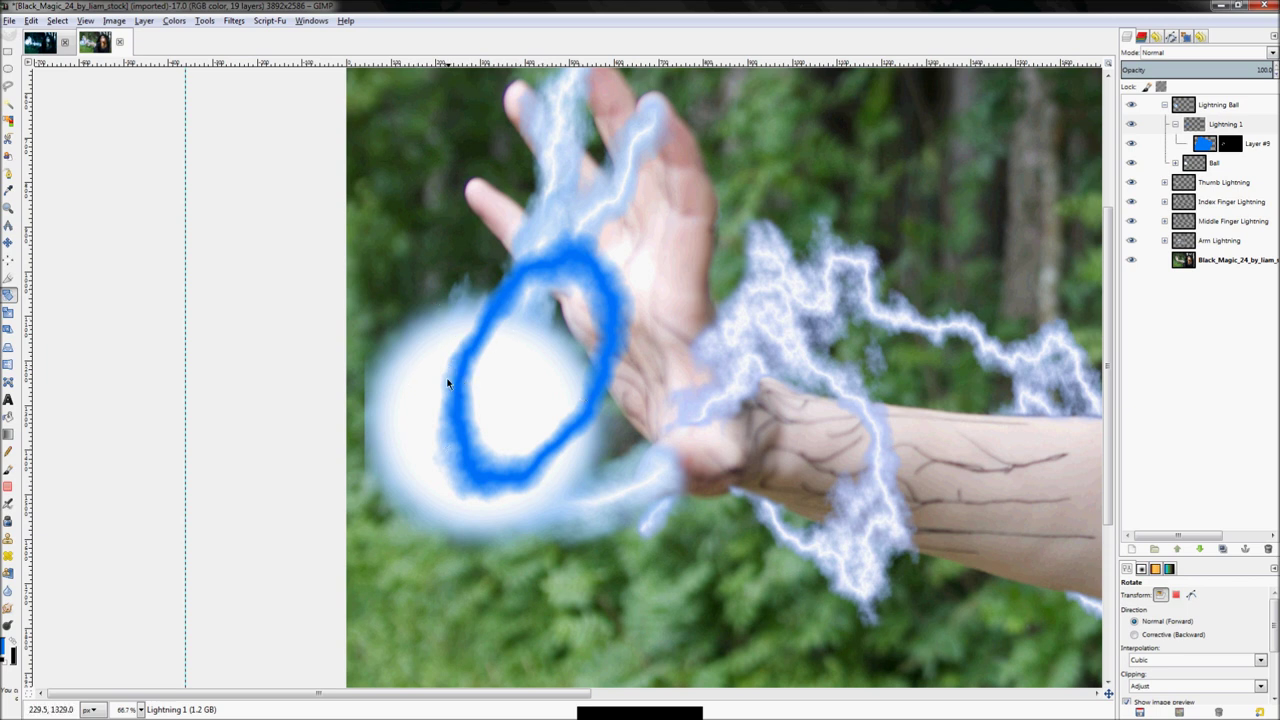
Paint black on the ring's layer mask with a 127.95 brush to hide the ring's lower part over the ball, leaving an arc
key("p")
left_click(1145, 143)
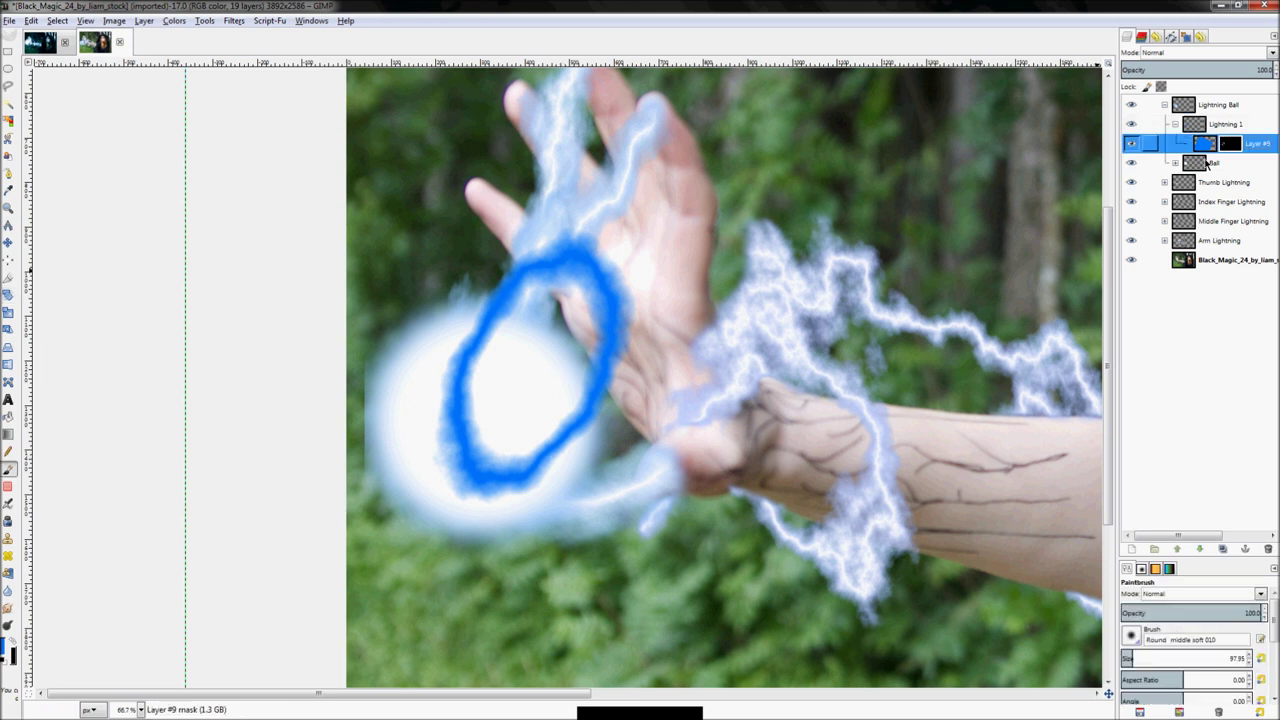
key("d")
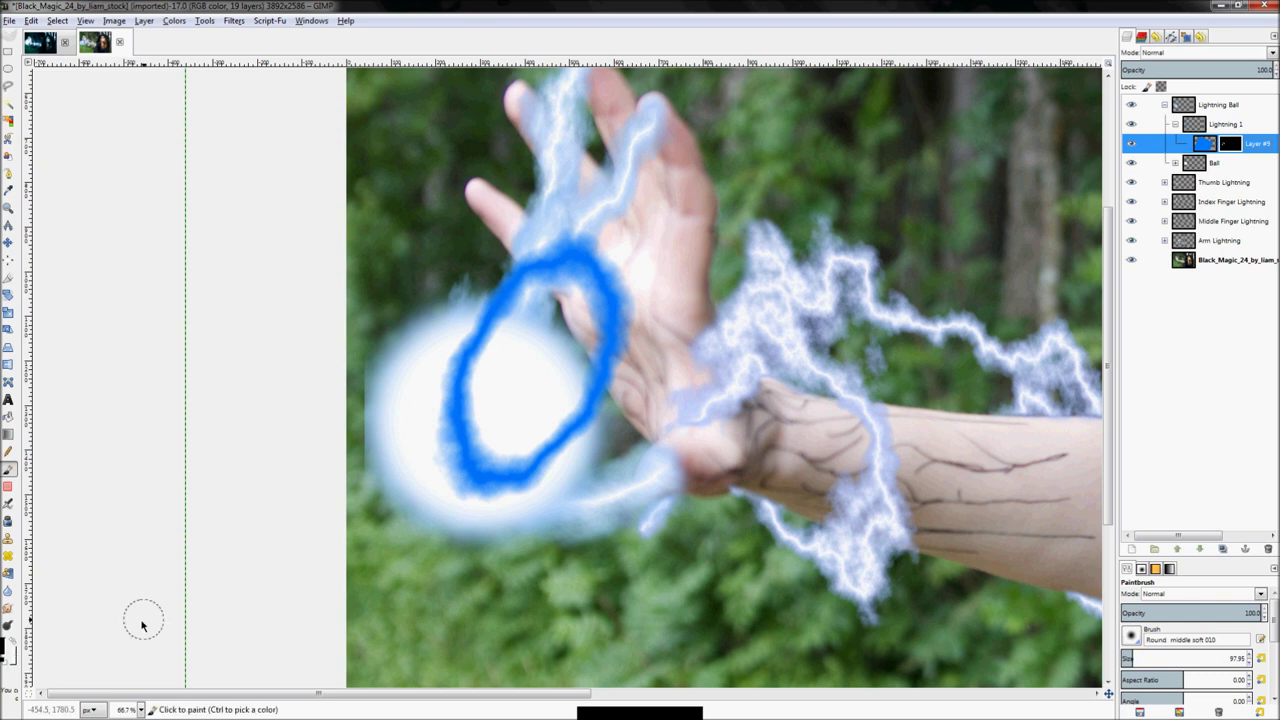
scroll(511, 425, "up", 2)
key("bracketright")
key("bracketright")
key("bracketright")
mouse_move(478, 545)
left_mouse_down()
mouse_move(510, 530)
mouse_move(447, 556)
mouse_move(435, 578)
mouse_move(472, 579)
mouse_move(507, 617)
mouse_move(394, 594)
mouse_move(379, 502)
mouse_move(389, 506)
mouse_move(391, 413)
mouse_move(443, 345)
mouse_move(335, 322)
mouse_move(343, 340)
mouse_move(369, 318)
mouse_move(369, 347)
mouse_move(374, 313)
mouse_move(448, 323)
mouse_move(401, 352)
mouse_move(377, 318)
left_mouse_up()
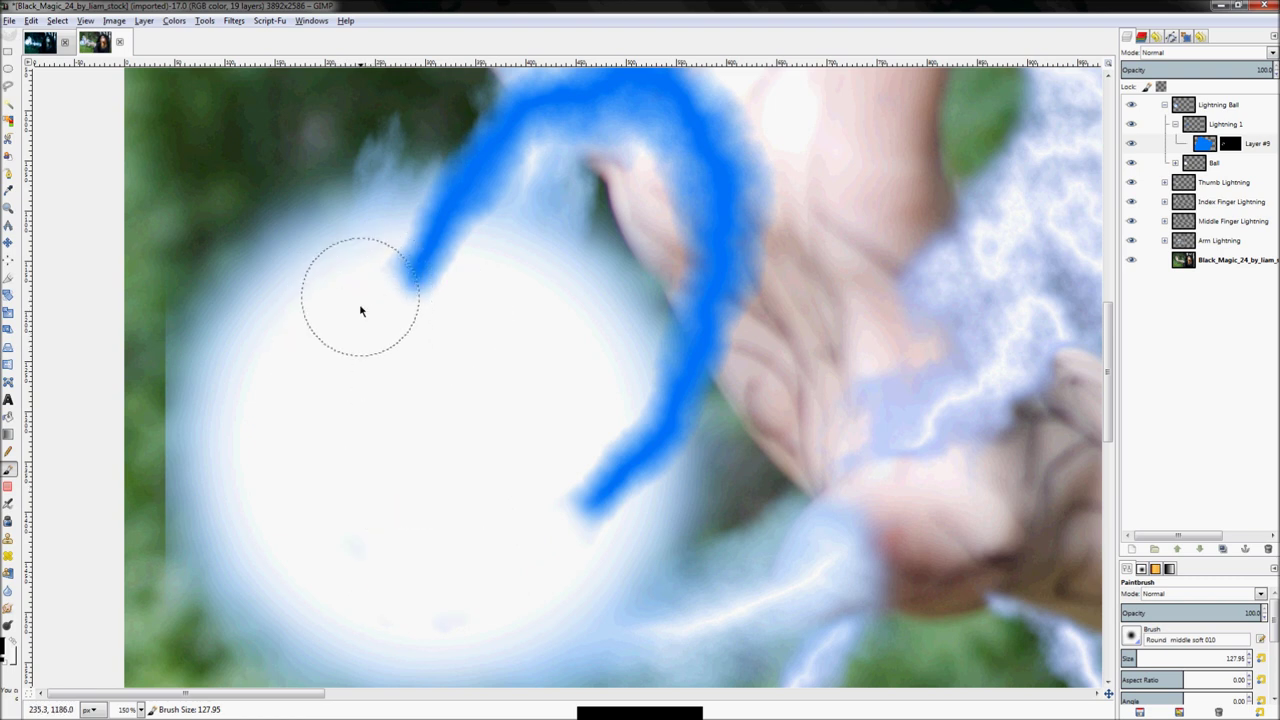
left_click_drag(560, 526, 585, 435)
mouse_move(600, 520)
left_mouse_down()
mouse_move(614, 434)
mouse_move(637, 406)
mouse_move(655, 444)
mouse_move(623, 366)
mouse_move(634, 420)
mouse_move(589, 434)
mouse_move(685, 404)
left_mouse_up()
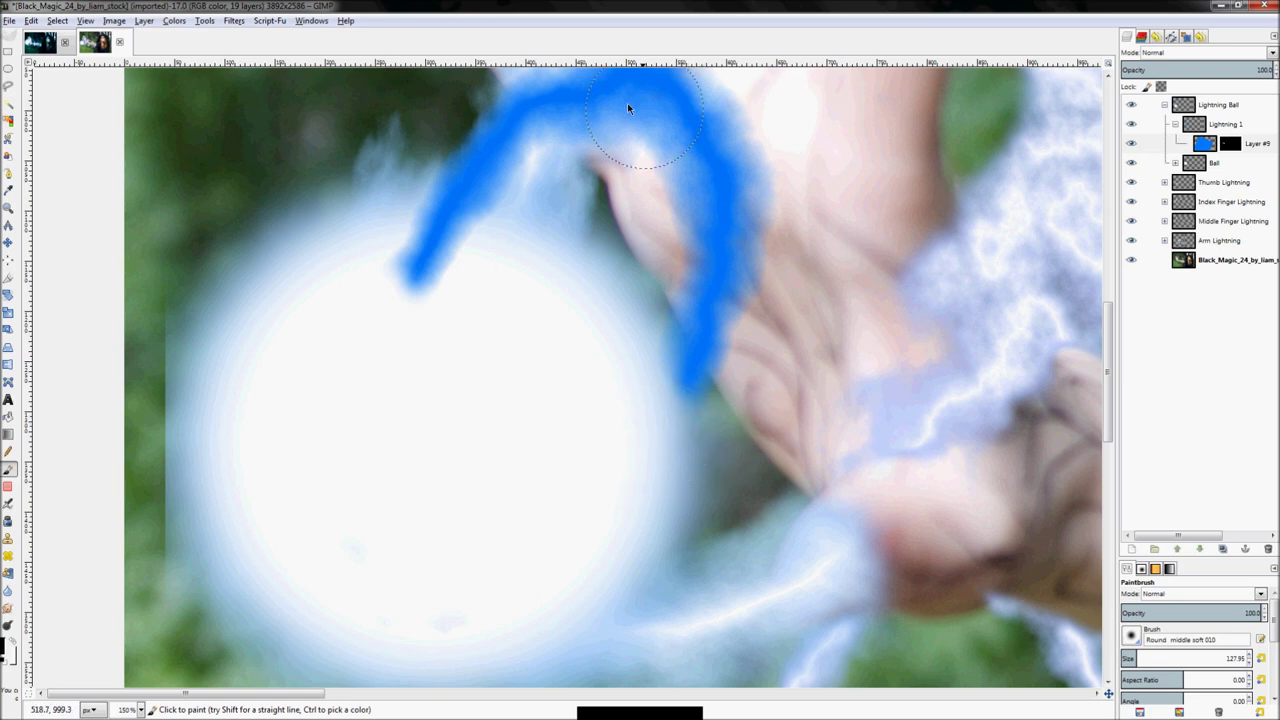
Duplicate the blue arc layer in Lightning 1 and bucket-fill the copy with the white background color
key("z")
left_click(652, 403, "ctrl")
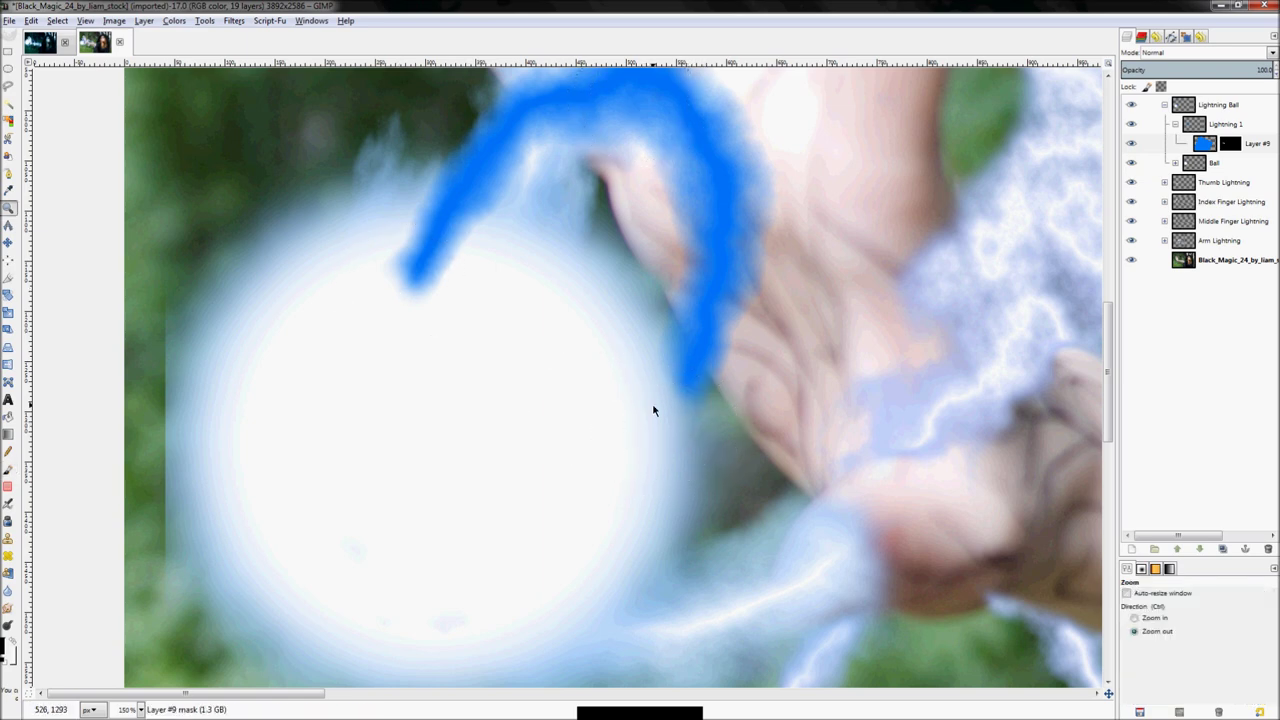
key("shift+ctrl+j")
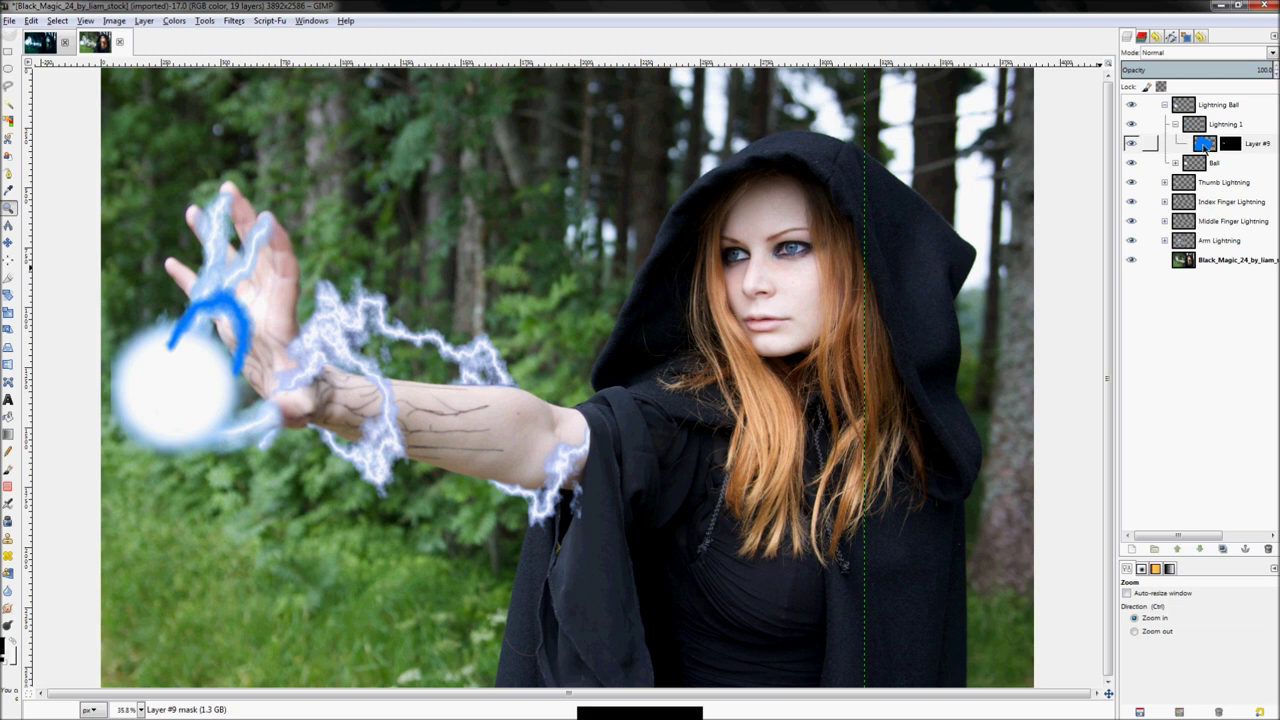
right_click(1251, 143)
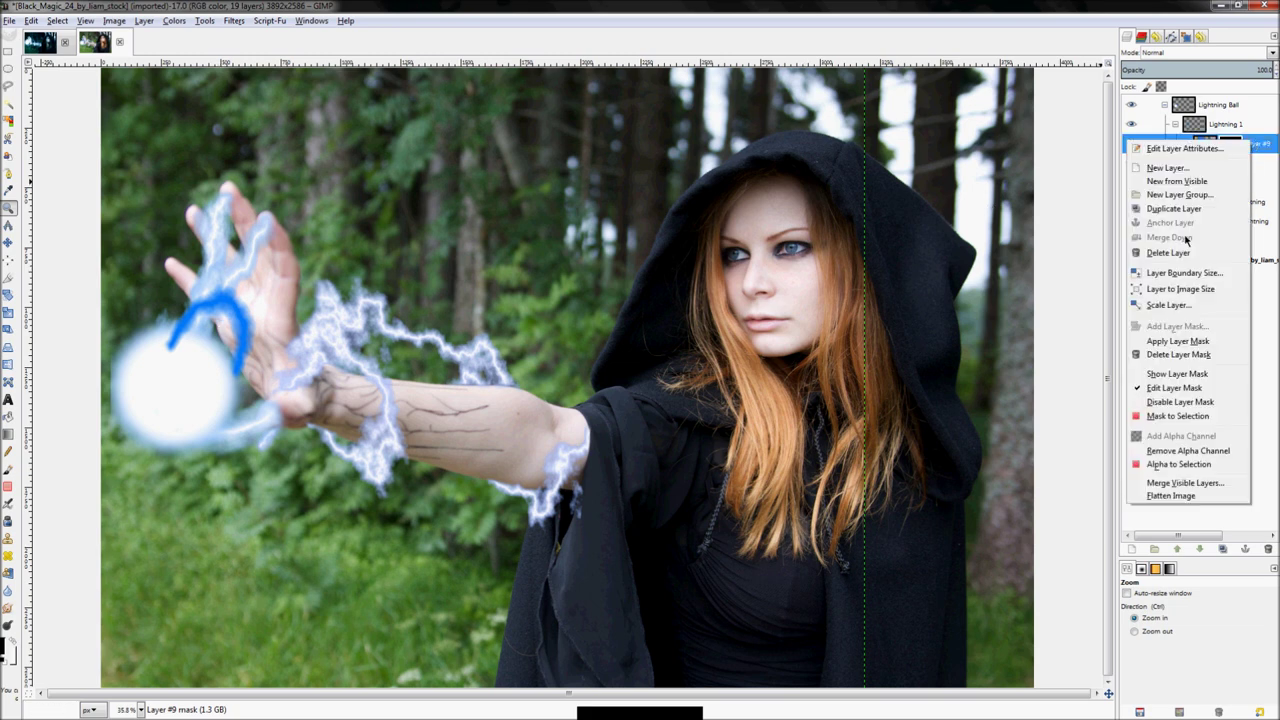
left_click(1174, 208)
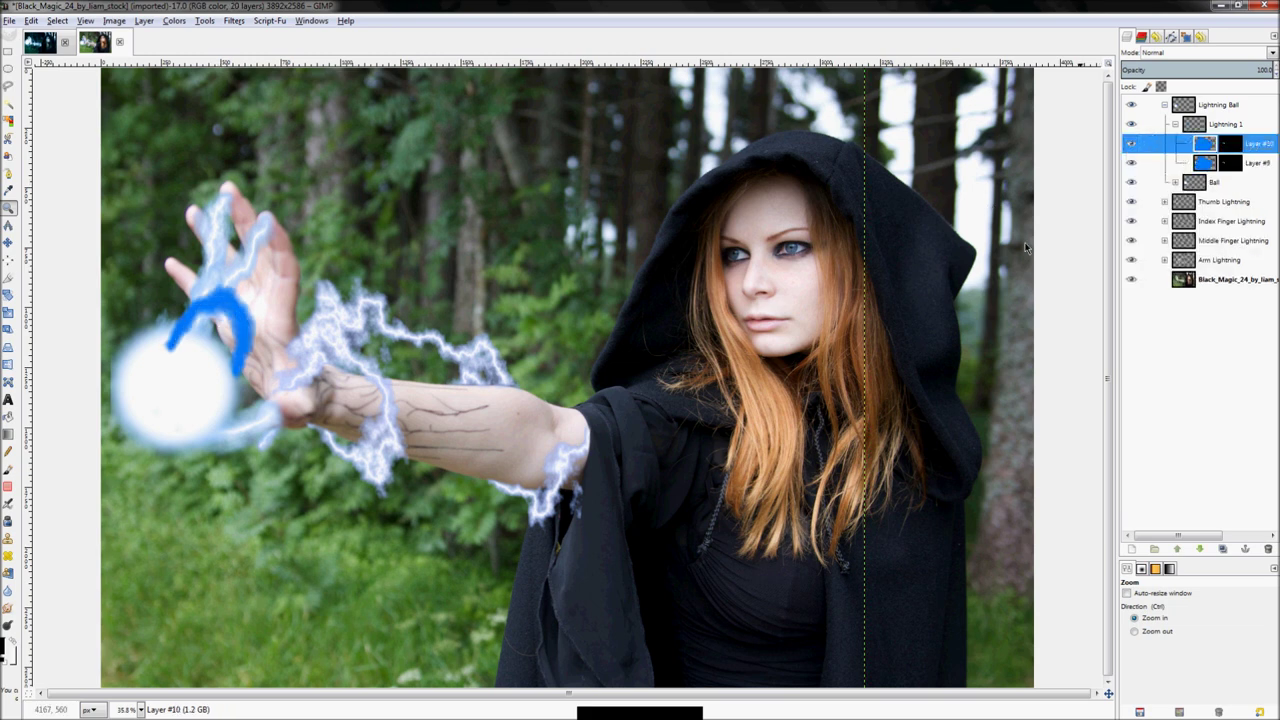
key("shift+b")
key("ctrl+a")
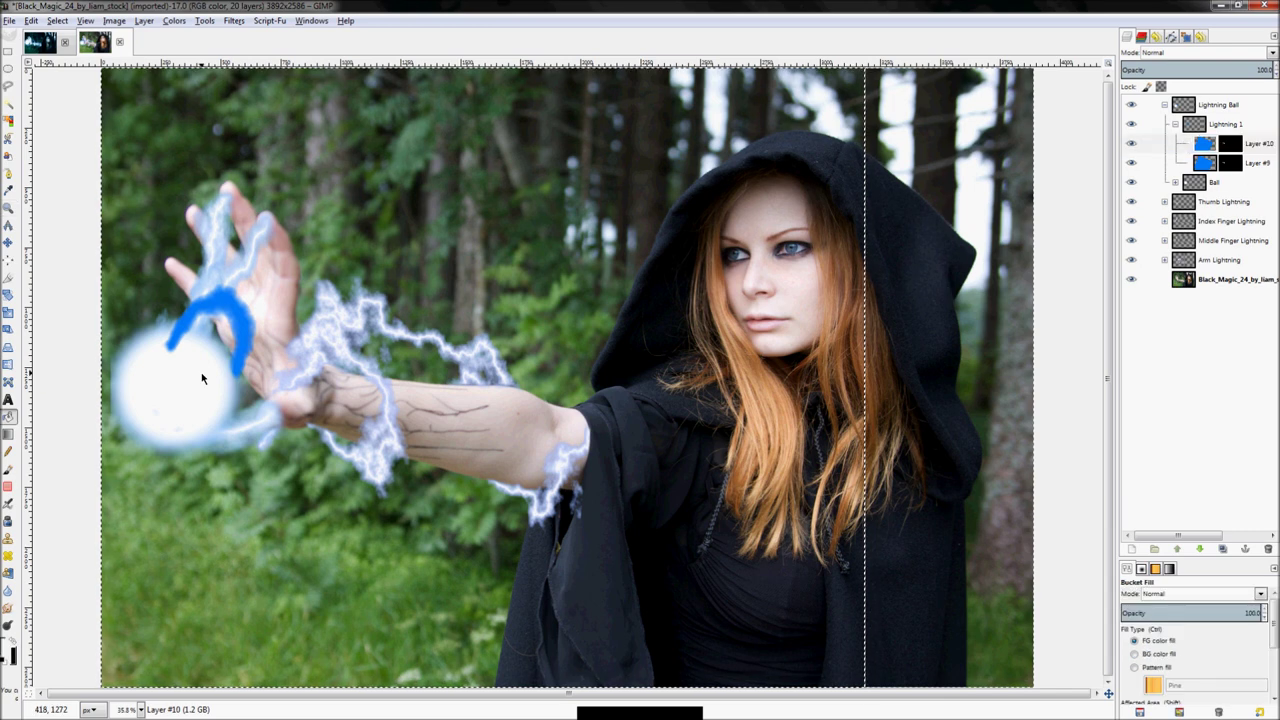
left_click(785, 348, "ctrl")
scroll(78, 328, "up", 1)
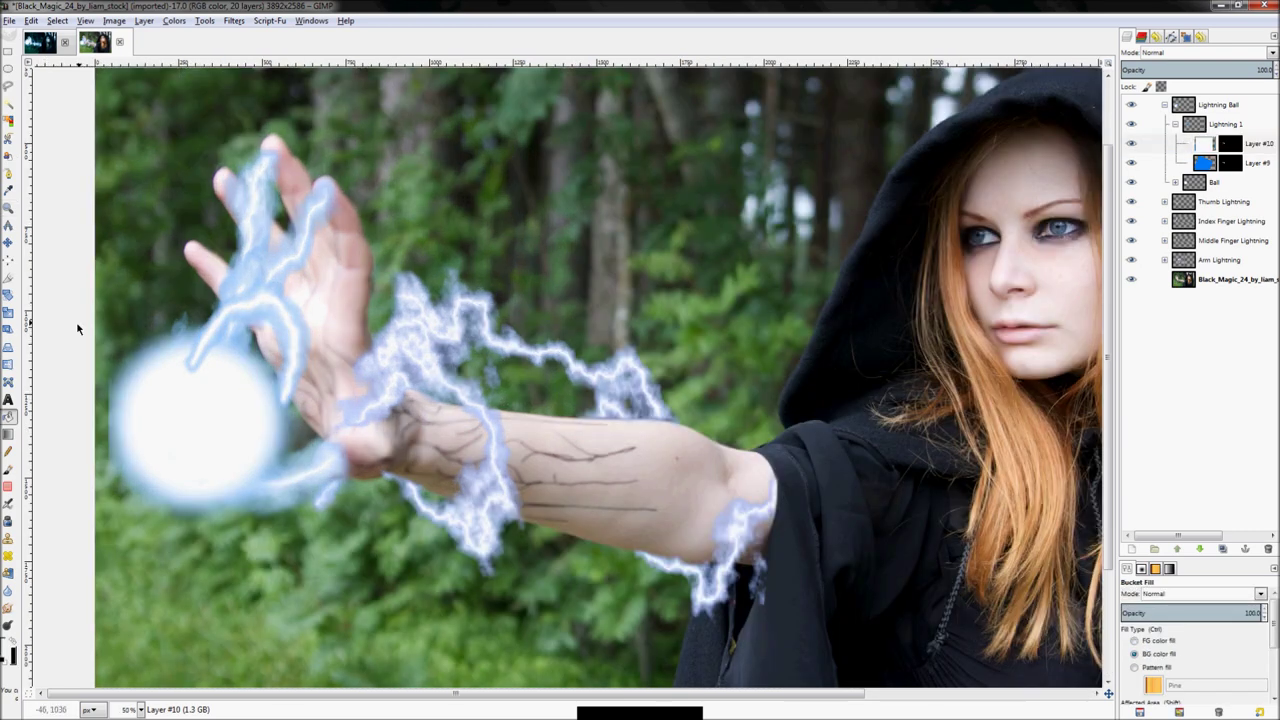
Paint black on the blue arc layer's mask to hide the arc's tip where it overlaps the glowing ball
scroll(78, 328, "up", 2)
left_click(1250, 163)
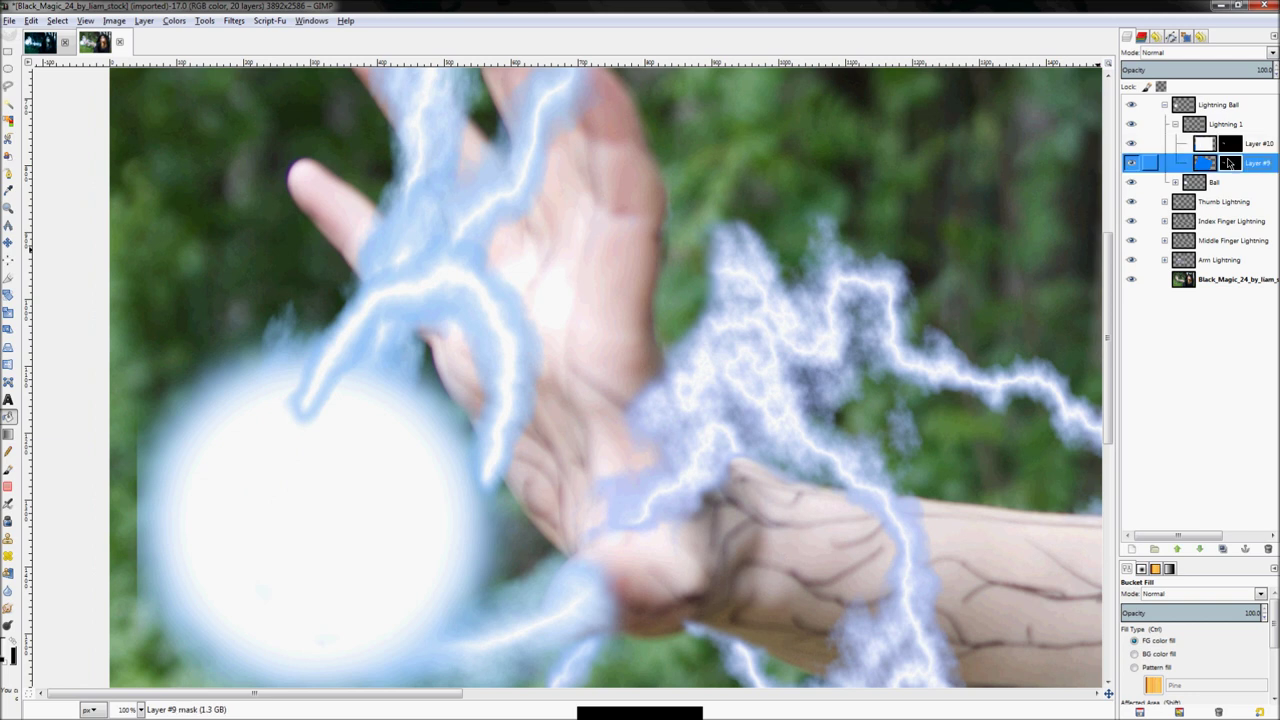
key("p")
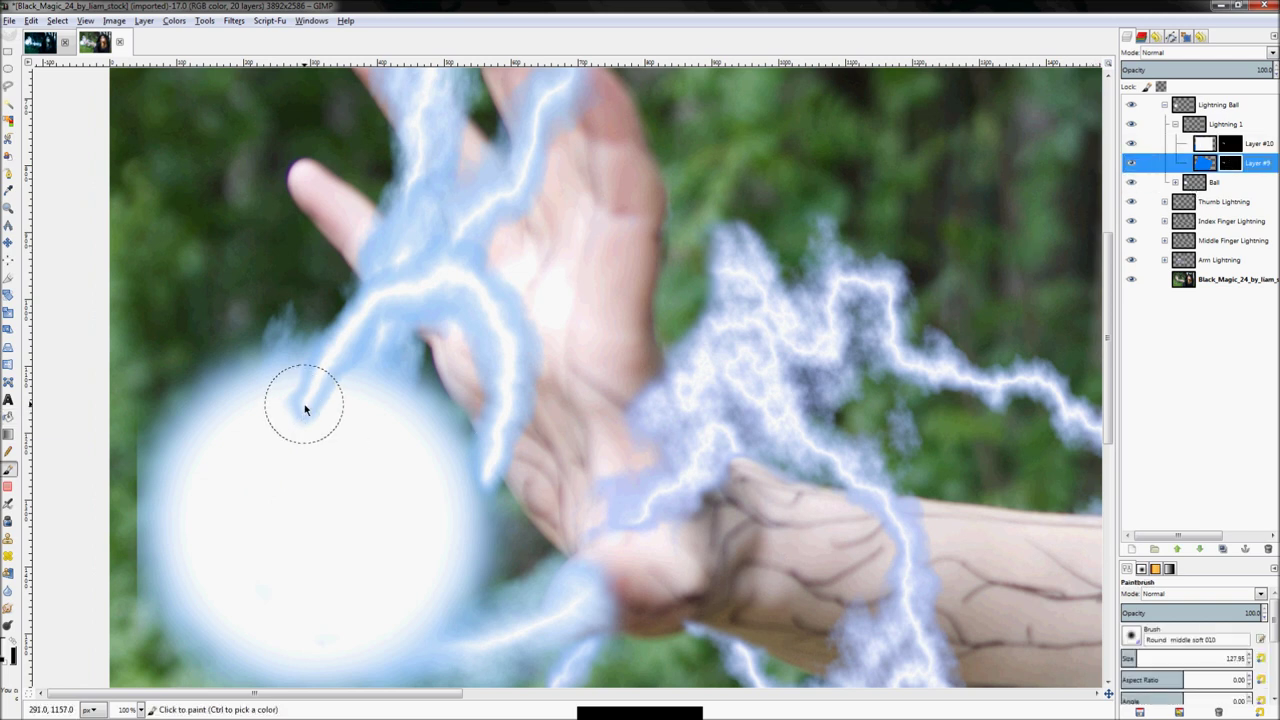
left_click(1208, 165)
left_click(284, 418)
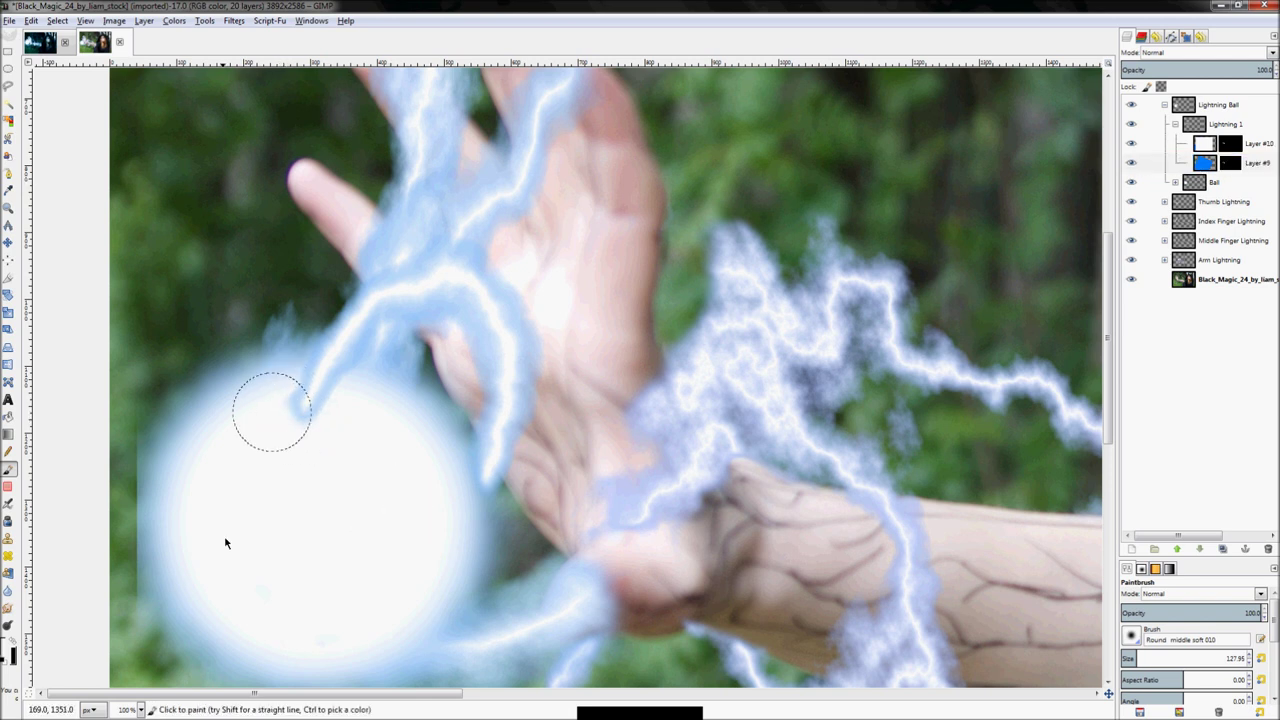
left_click(314, 422)
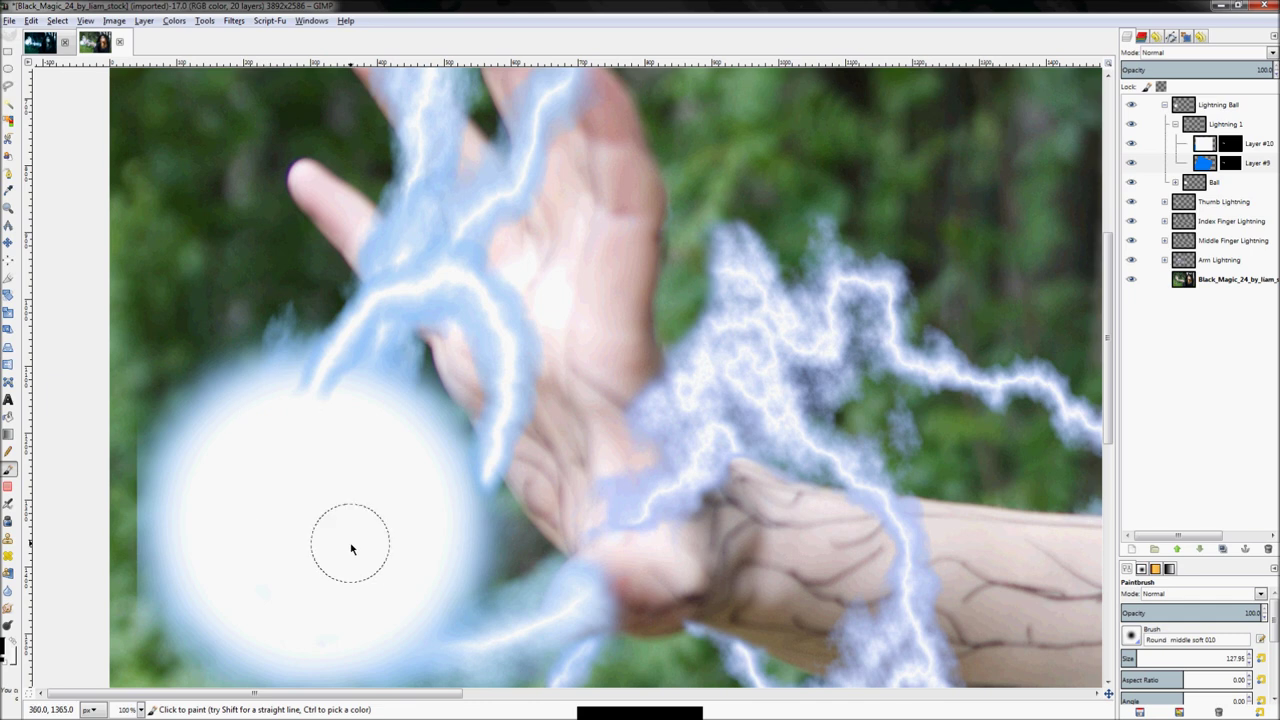
key("z")
key("ctrl+shift+j")
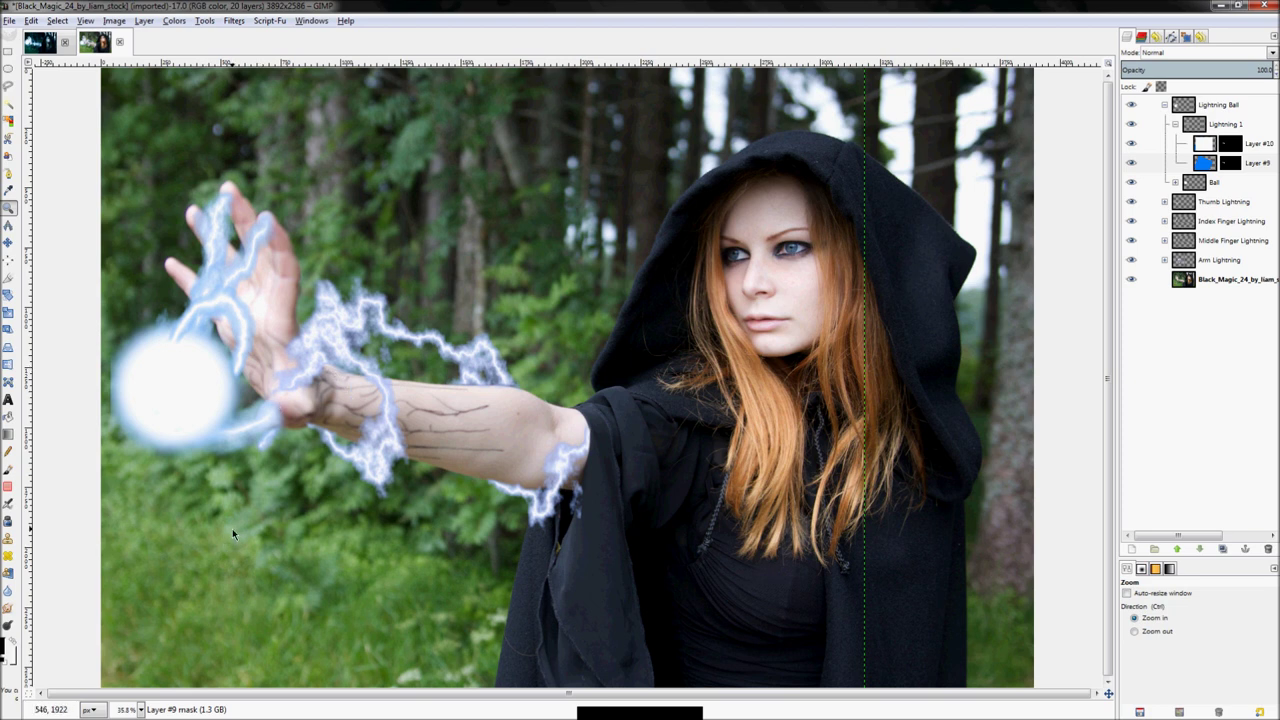
Collapse the Lightning 1 group, select the Lightning Ball group, and open the Blend tool's repeat mode choices
key("Home")
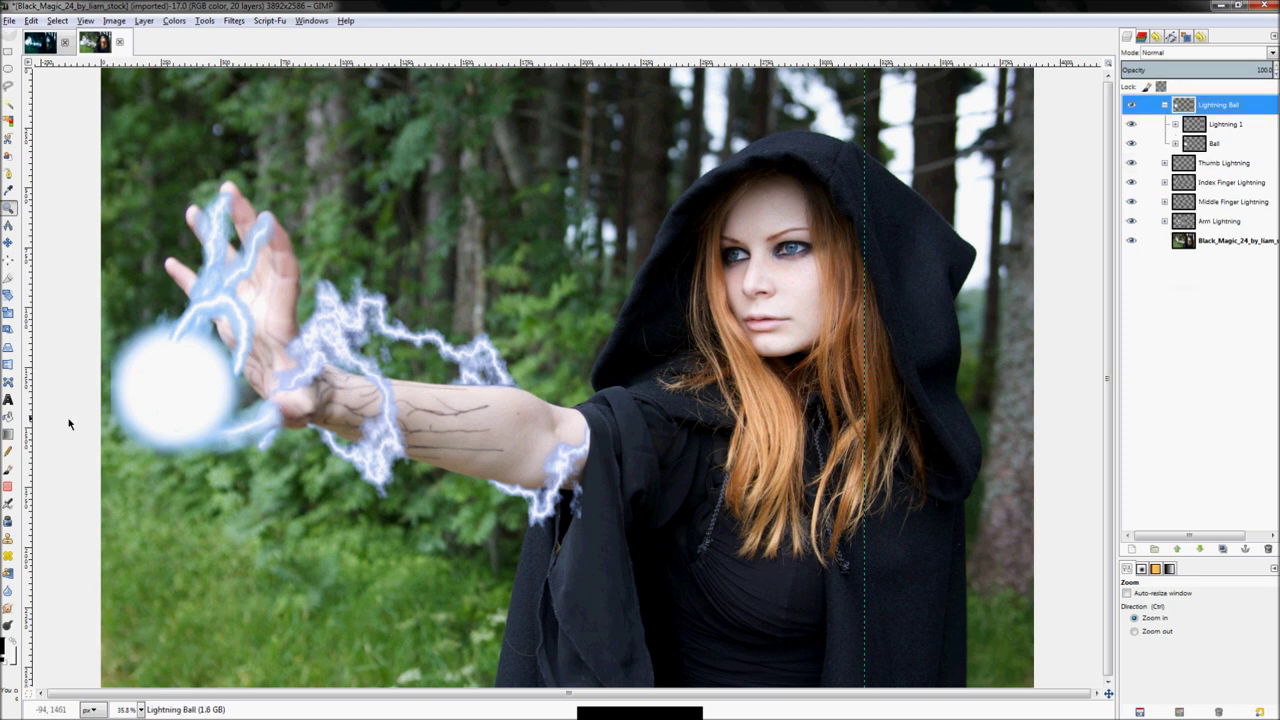
left_click(9, 433)
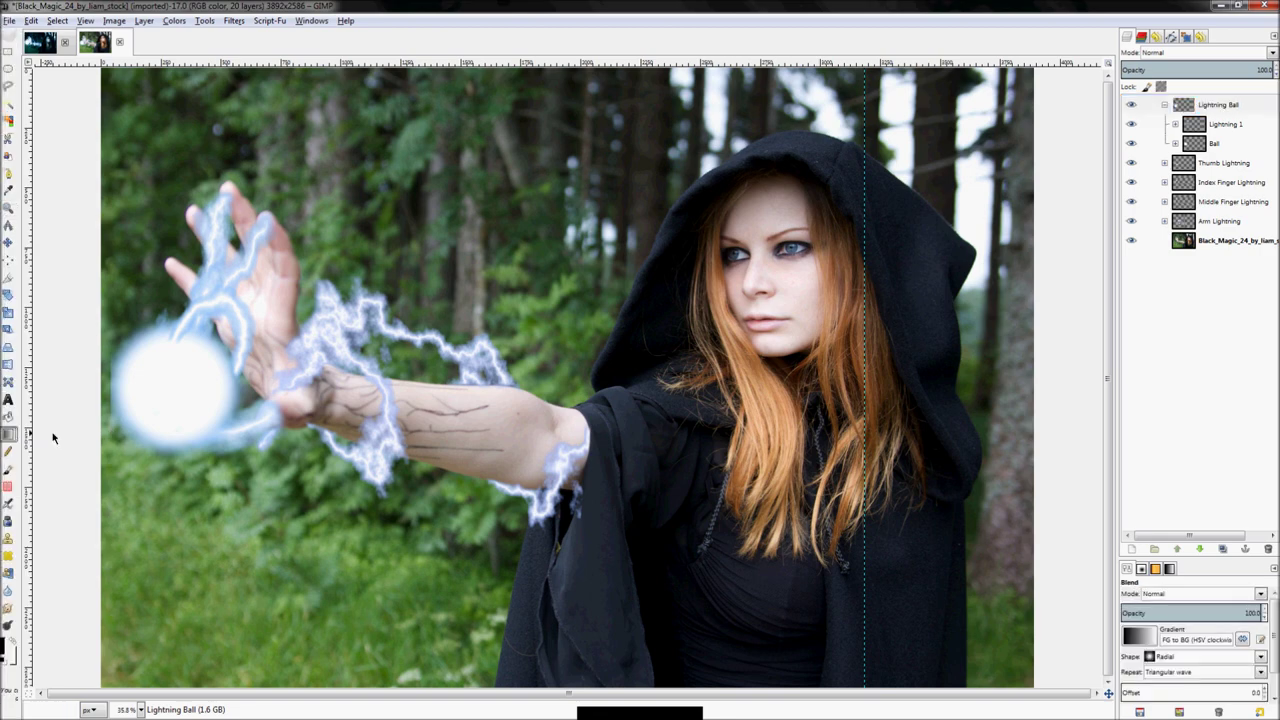
scroll(115, 470, "up", 1)
scroll(115, 470, "up", 2)
scroll(367, 418, "down", 1)
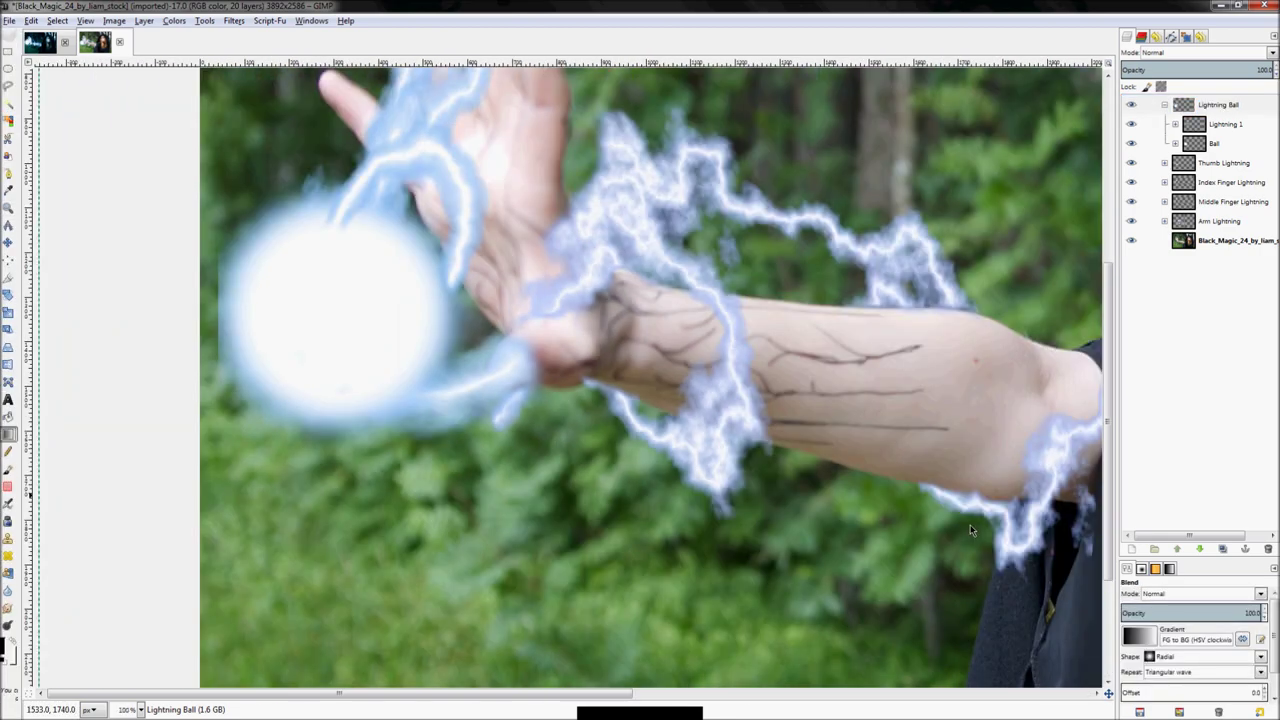
left_click(1160, 673)
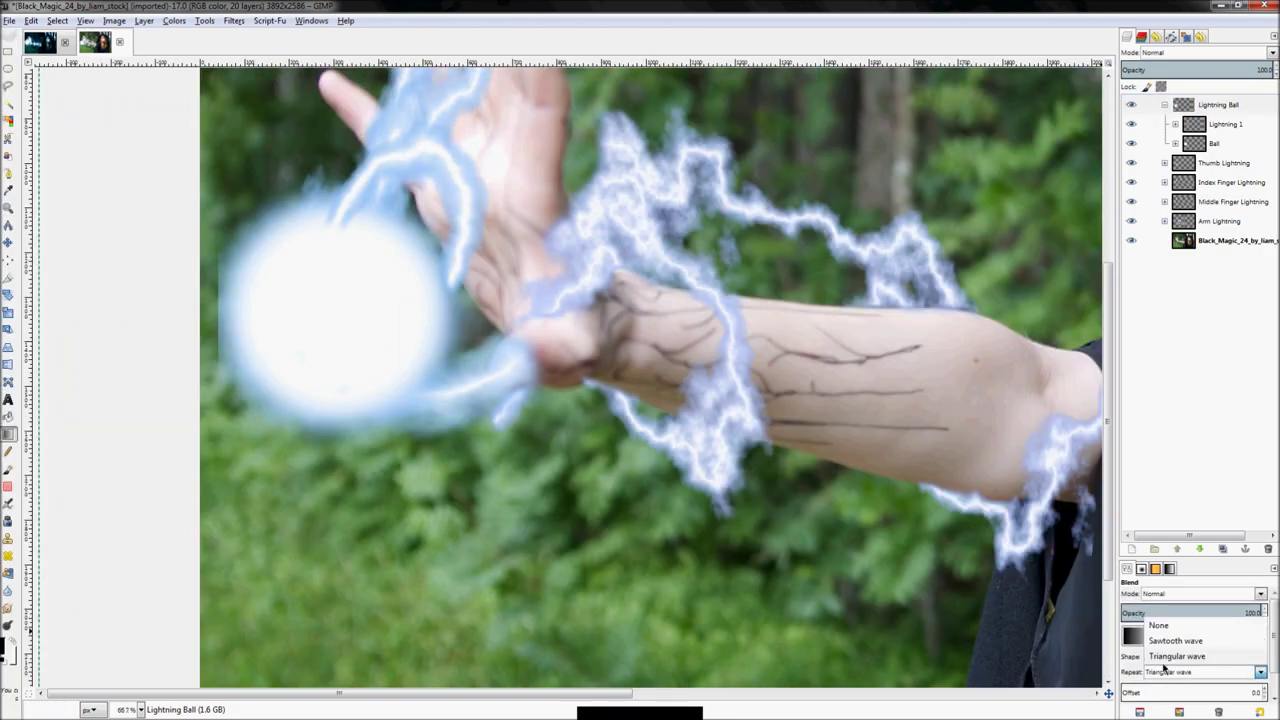
Use a triangular wave repeat for the gradient, and create a layer group named Lightning 2 inside the Lightning Ball group
left_click(1160, 656)
left_click(1218, 125)
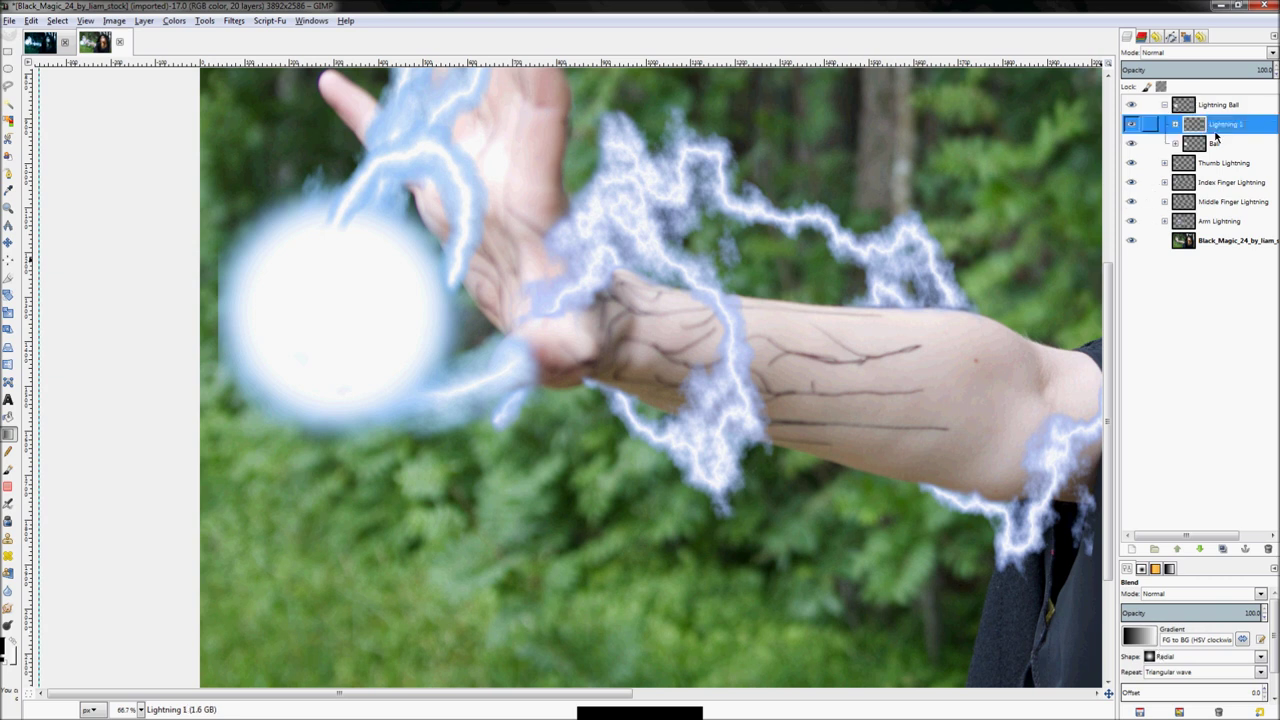
right_click(1214, 107)
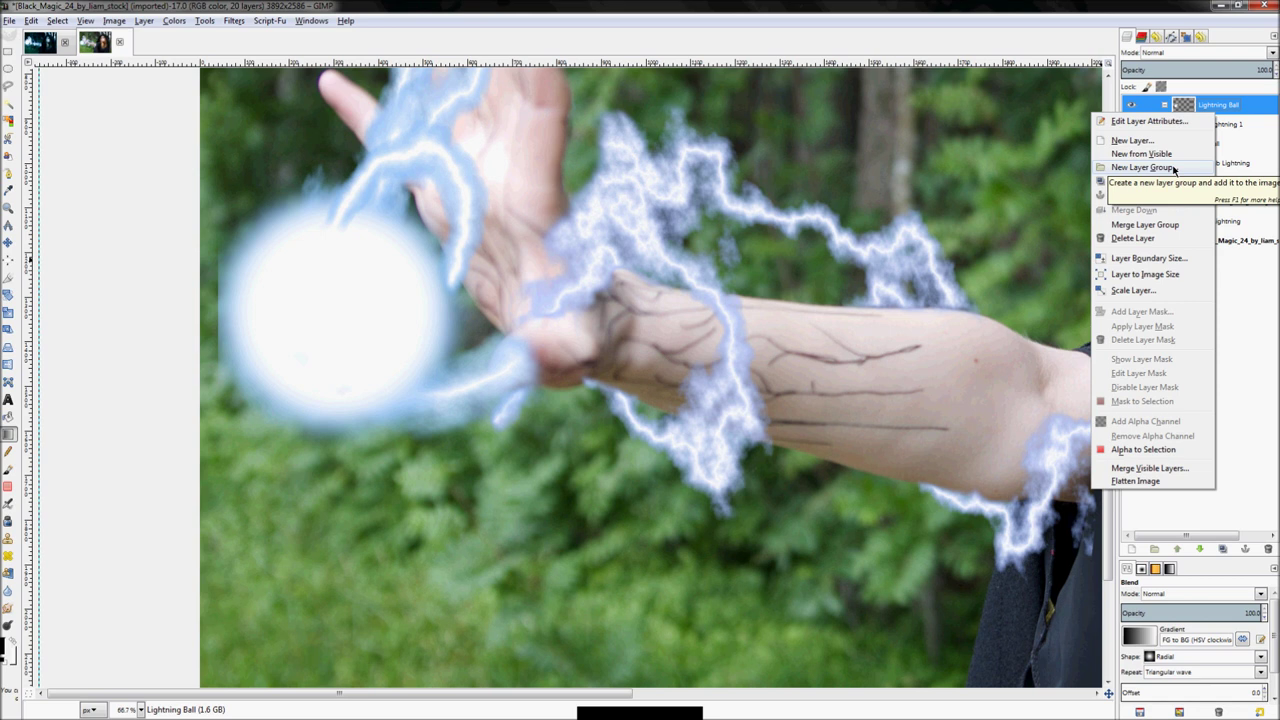
key("Escape")
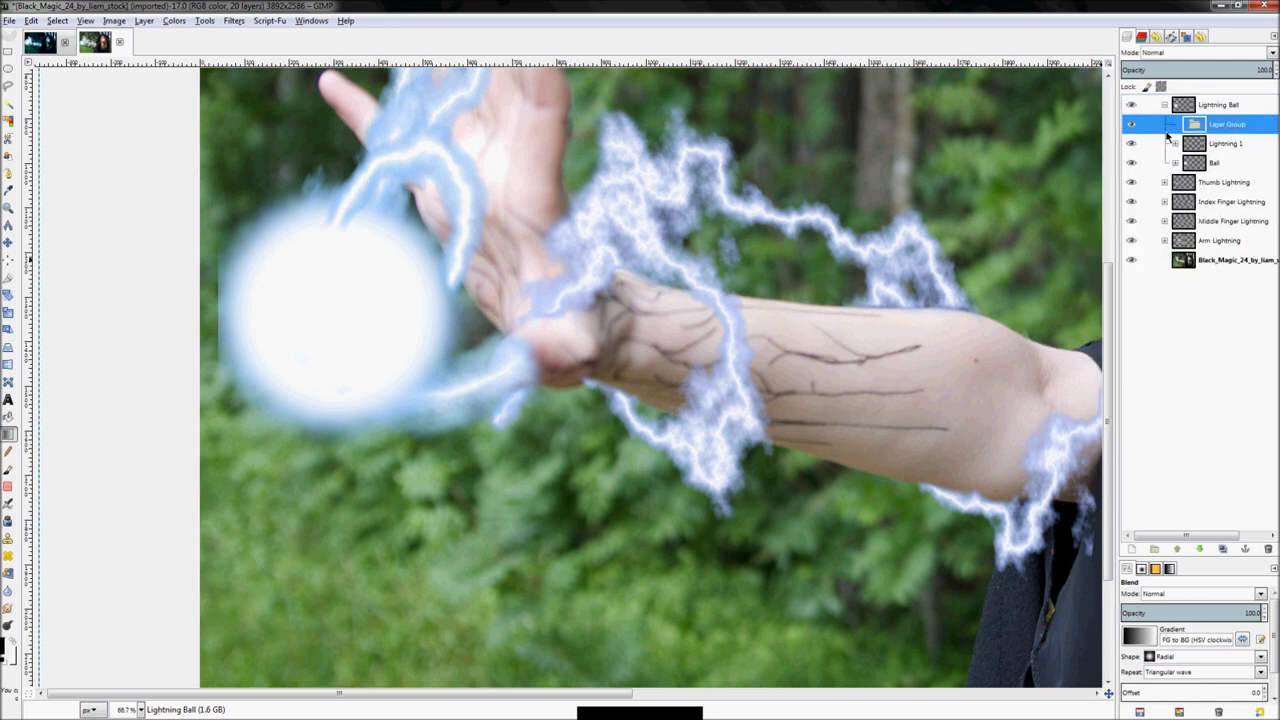
double_click(1186, 133)
type("Light")
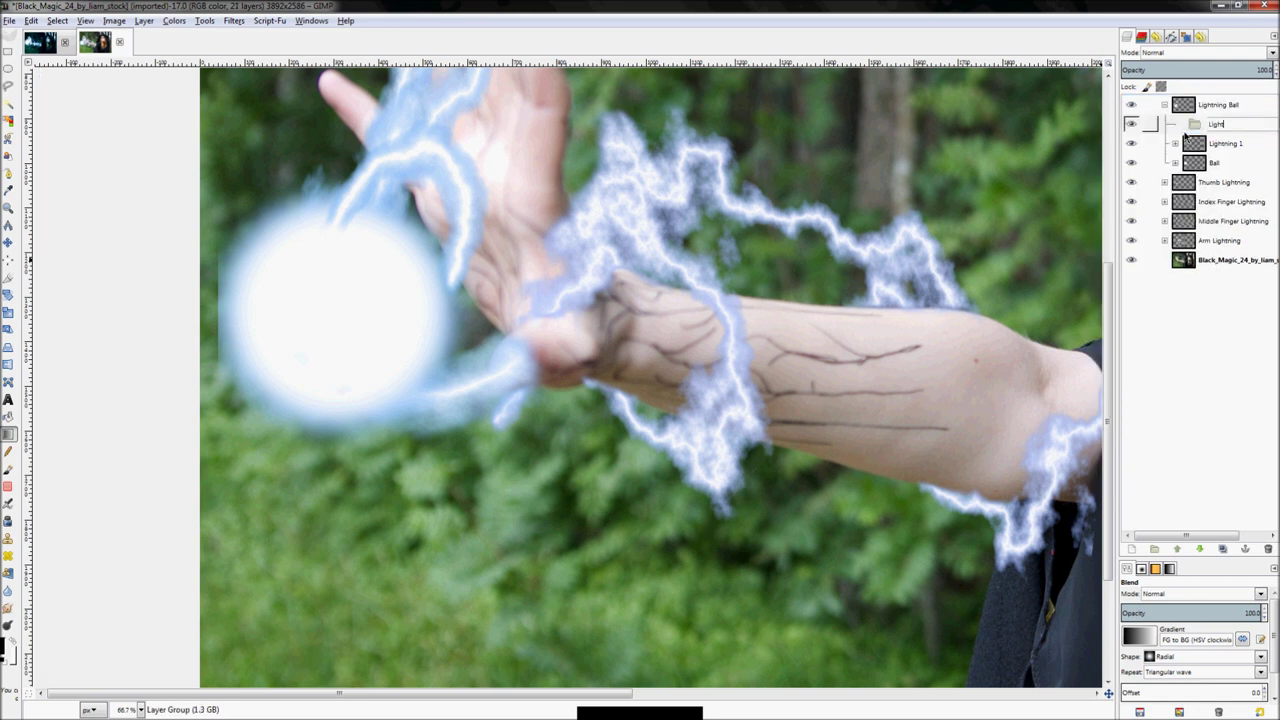
key("Return")
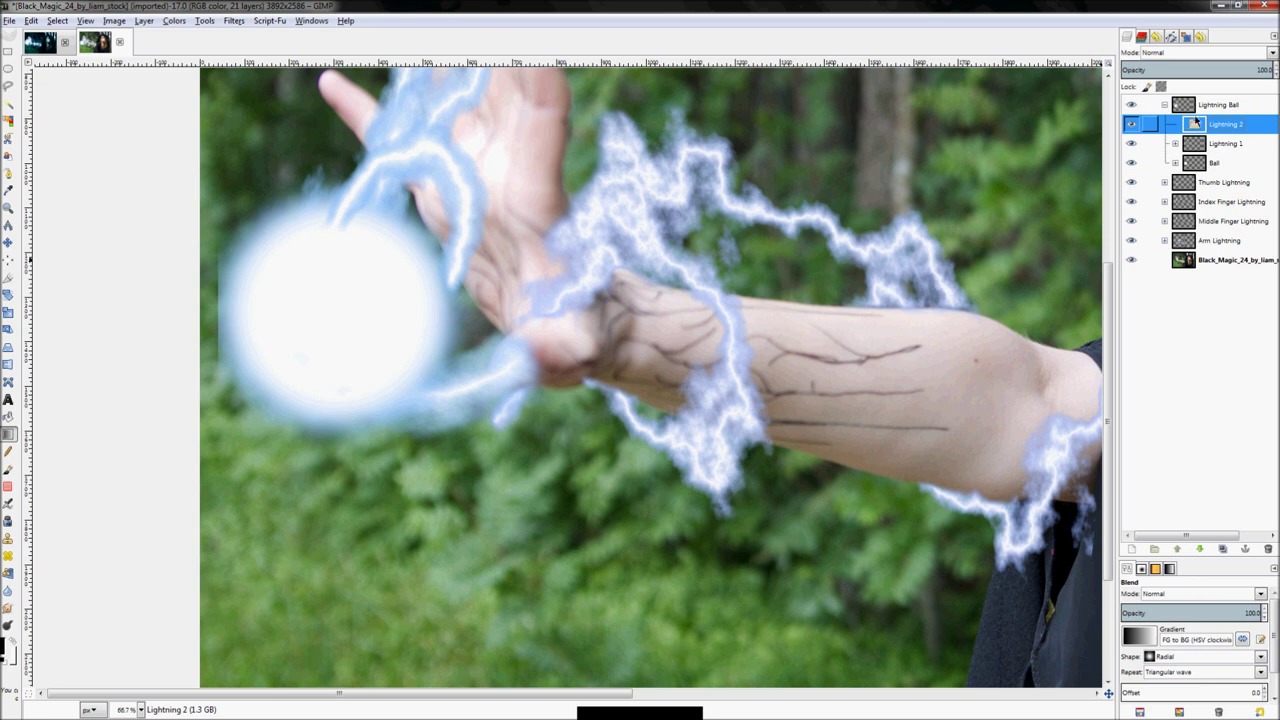
Add a transparent 3892 x 2586 px layer inside the Lightning 2 group
right_click(1195, 121)
left_click(1110, 152)
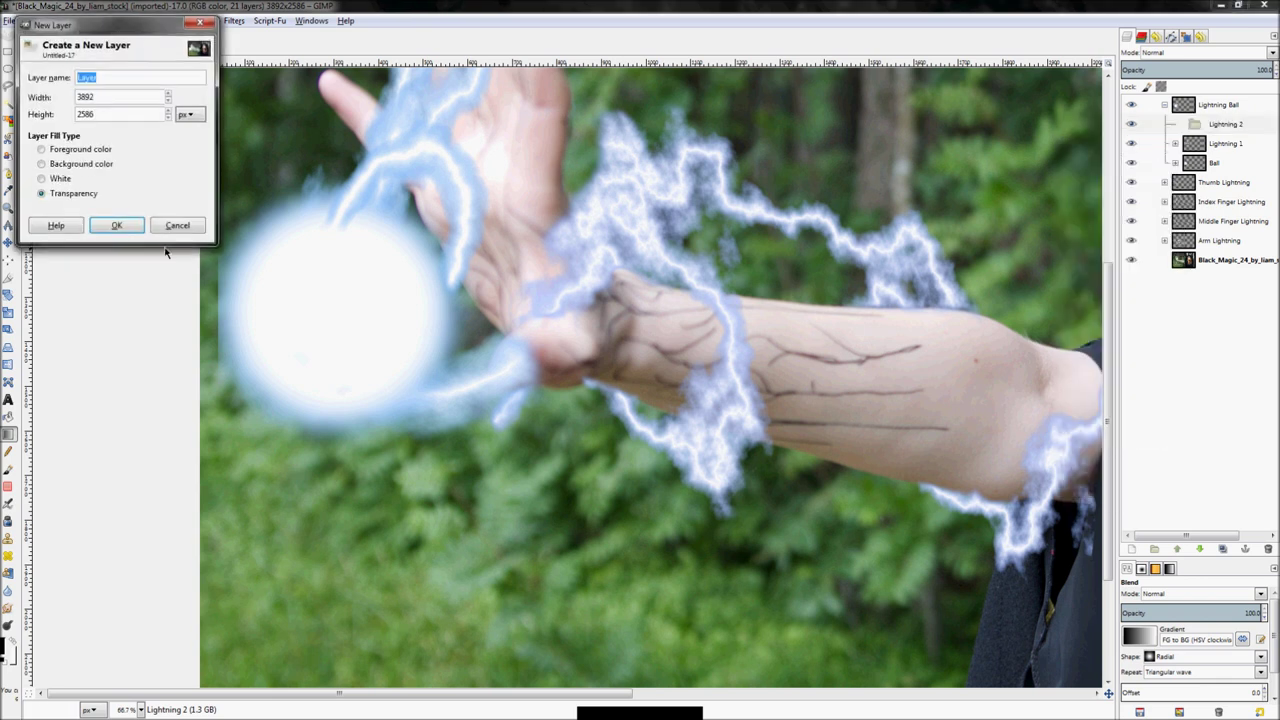
left_click(108, 225)
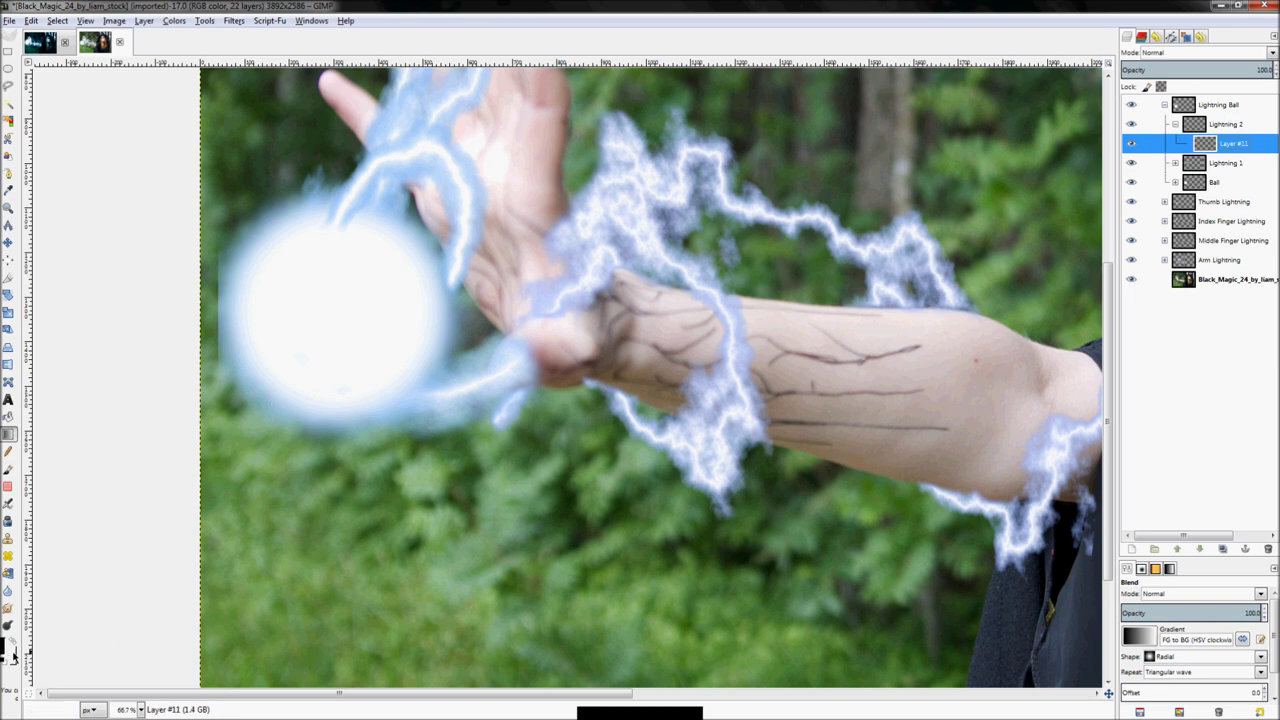
Try a radial gradient on the new layer, running outward from the middle of the image
key("minus")
key("minus")
key("z")
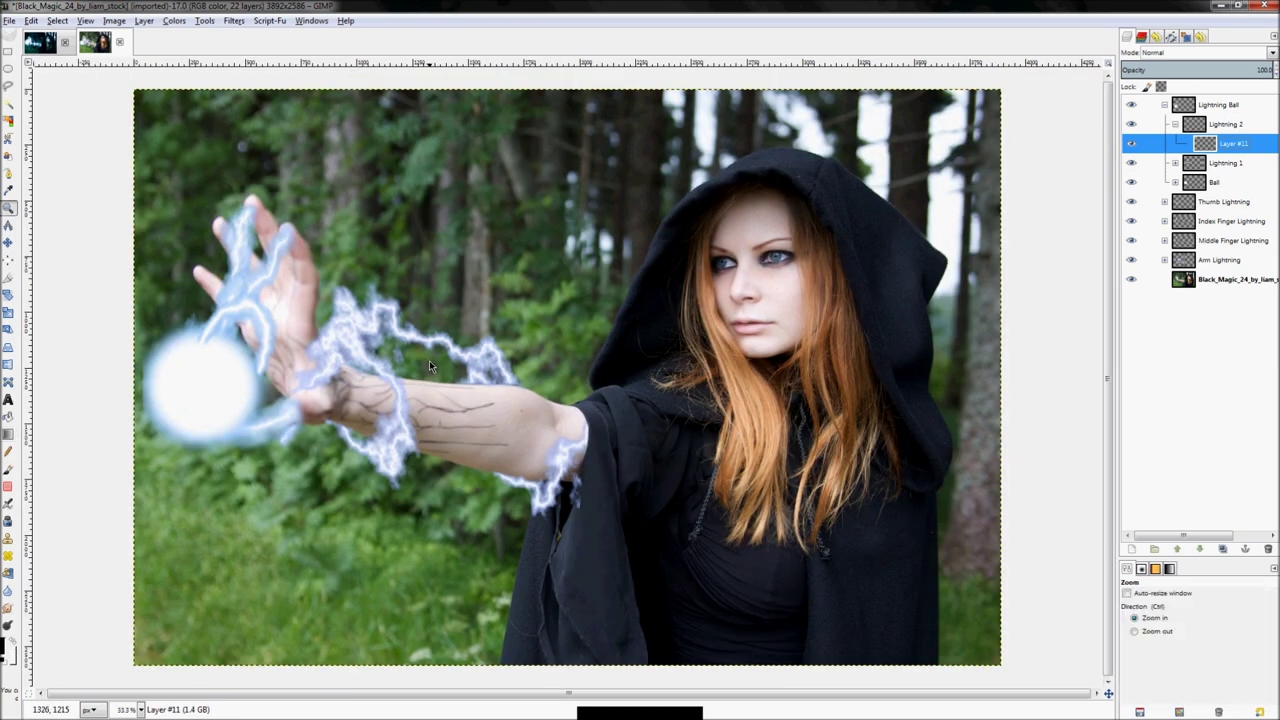
key("shift+ctrl+j")
key("l")
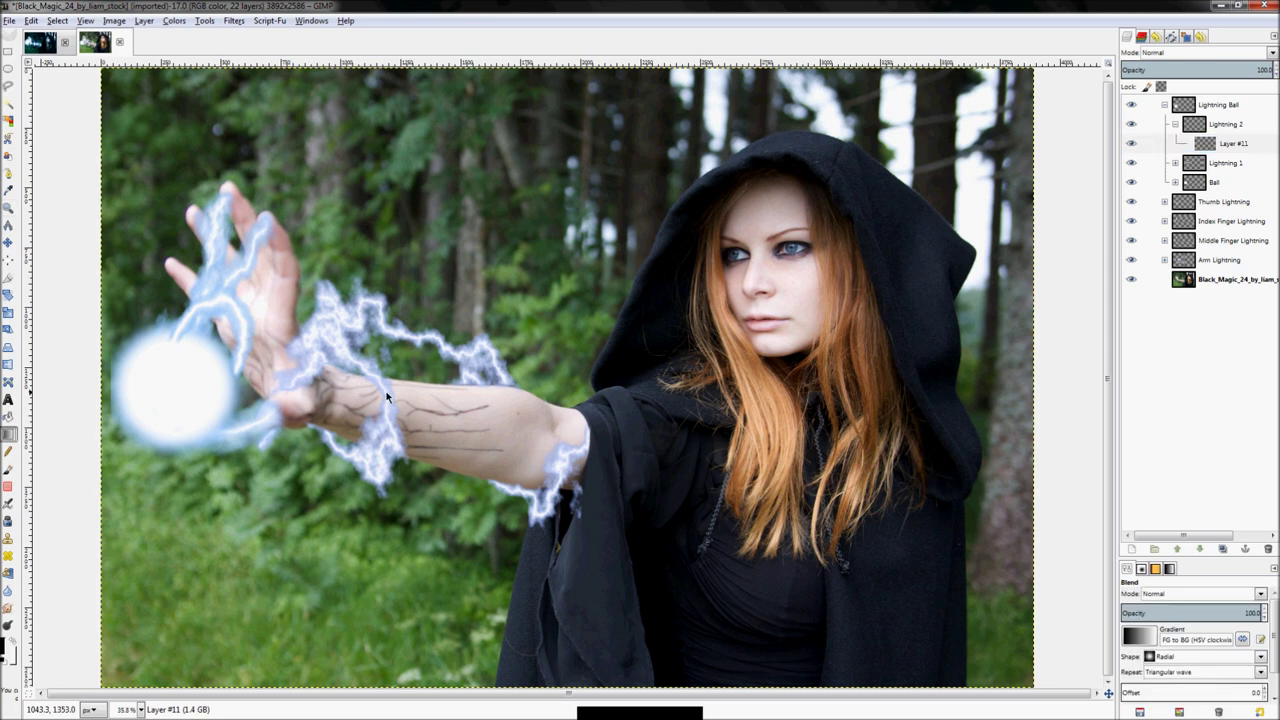
left_click_drag(578, 358, 756, 363)
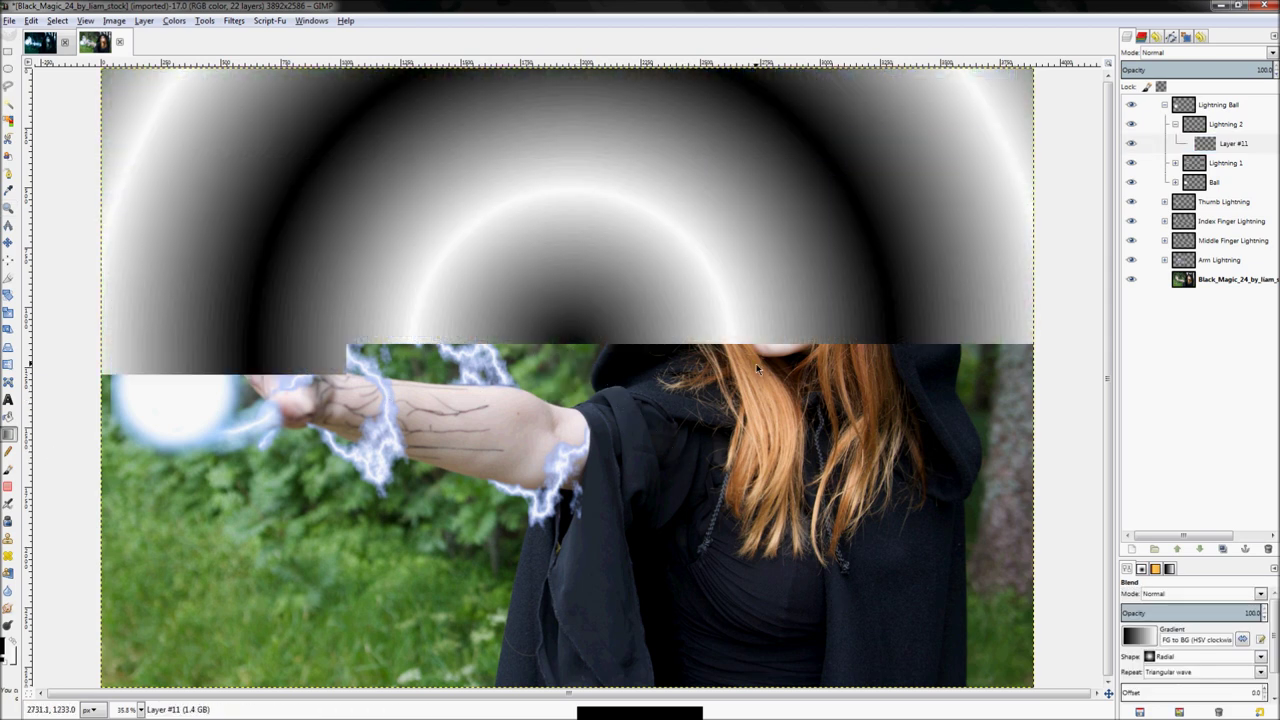
key("ctrl+z")
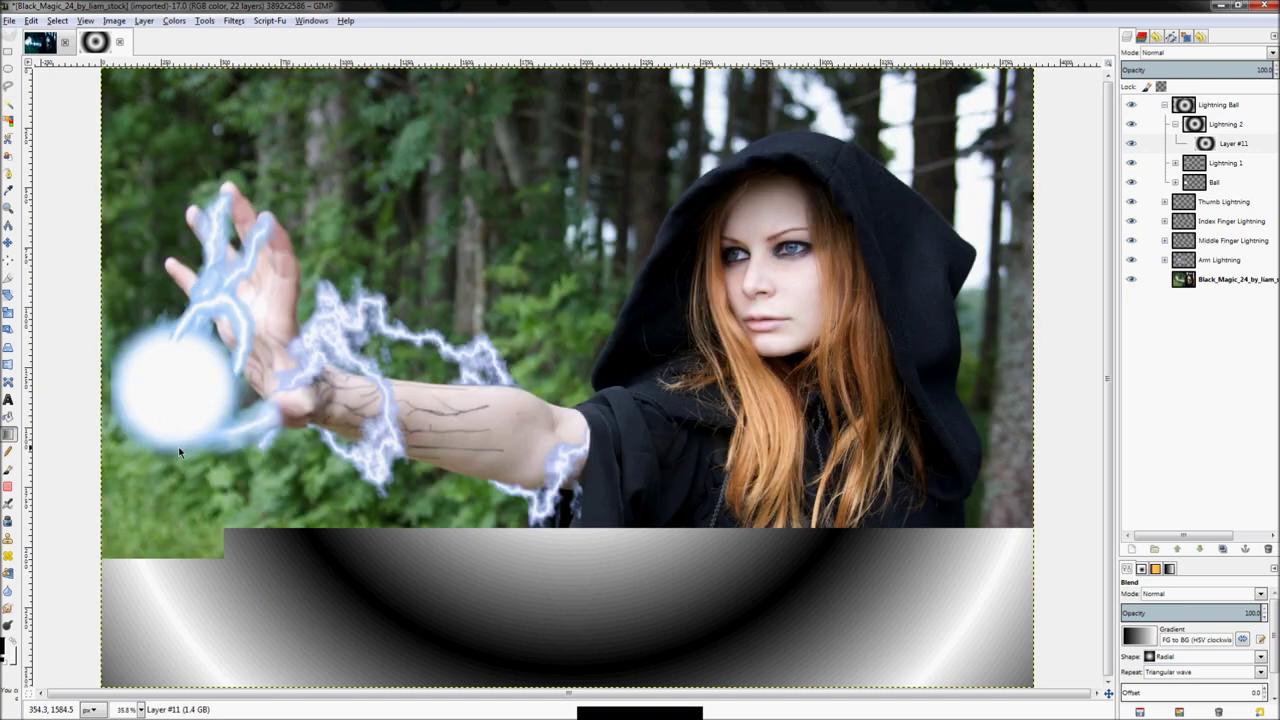
Draw a radial gradient centred on the energy ball's lower edge, and apply the Difference Clouds filter to it
scroll(179, 452, "up", 2)
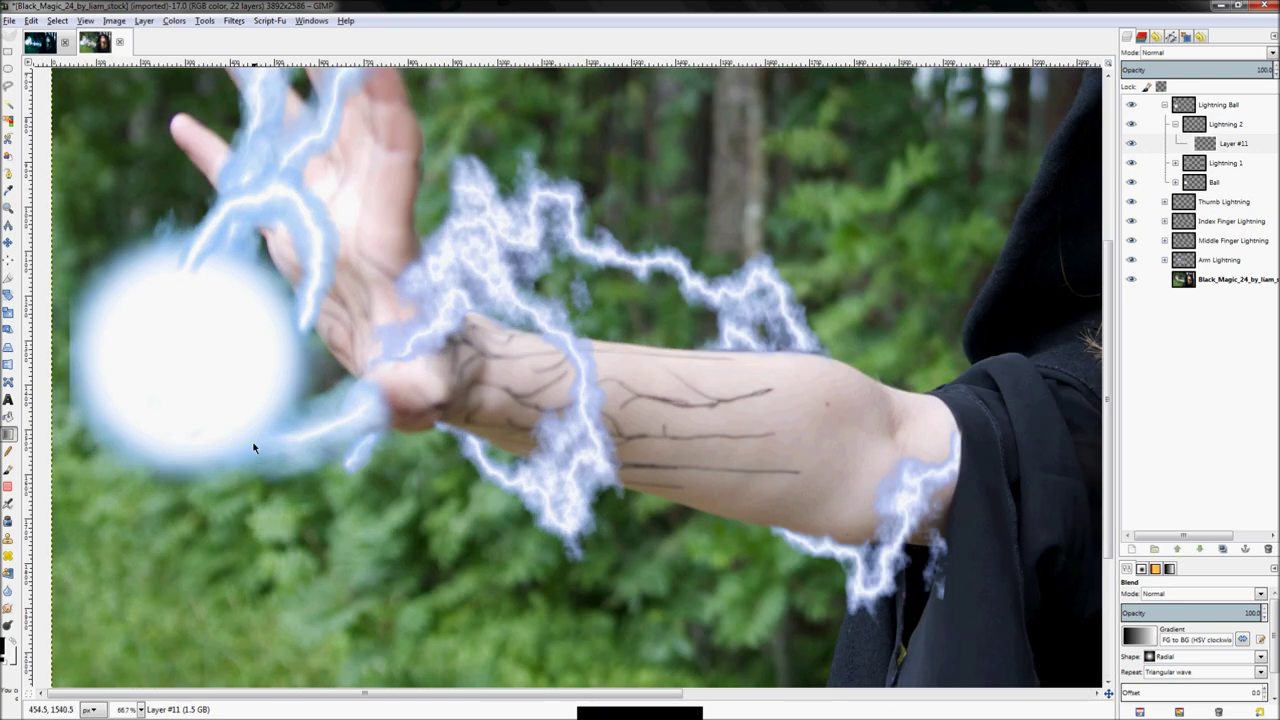
left_click_drag(571, 380, 337, 525)
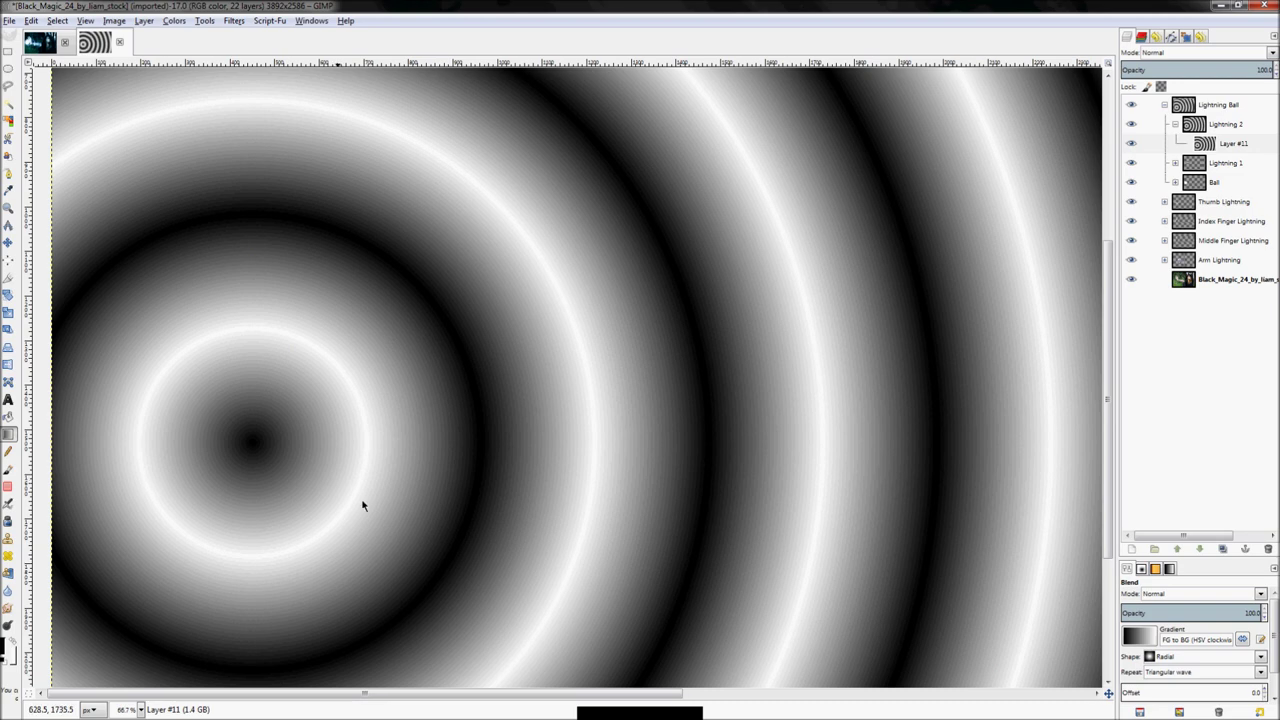
left_click(174, 20)
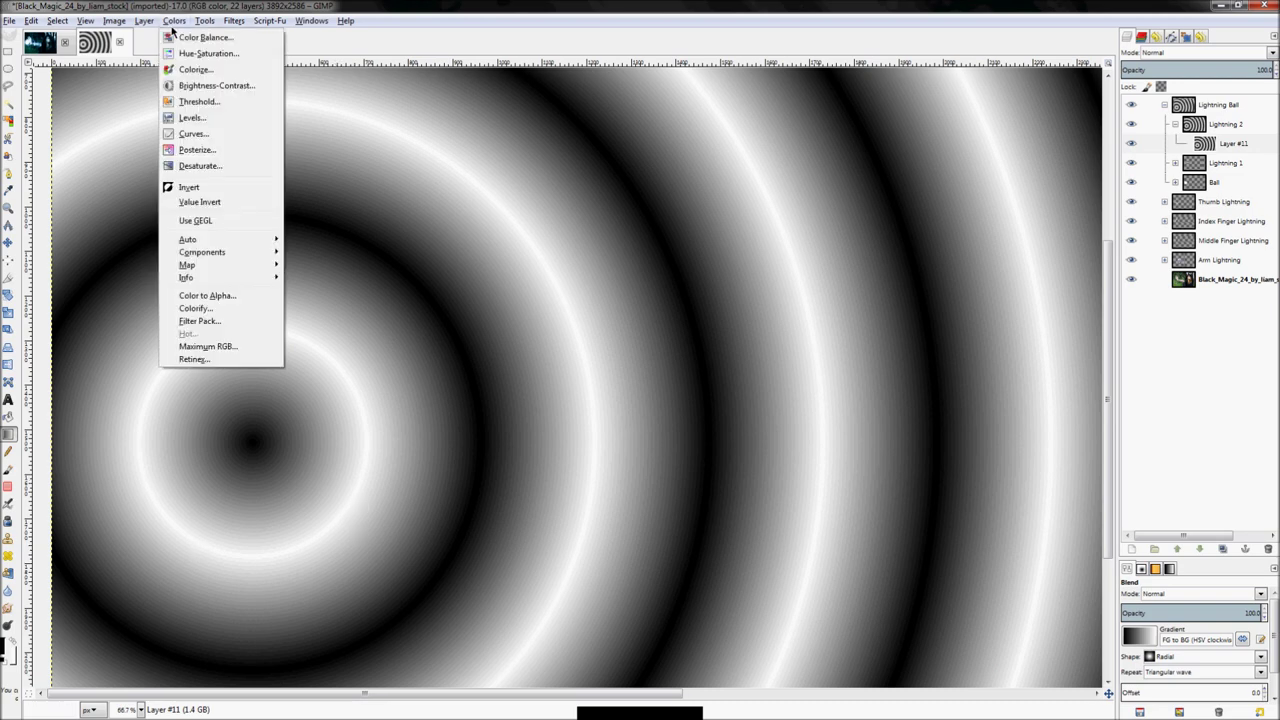
mouse_move(245, 20)
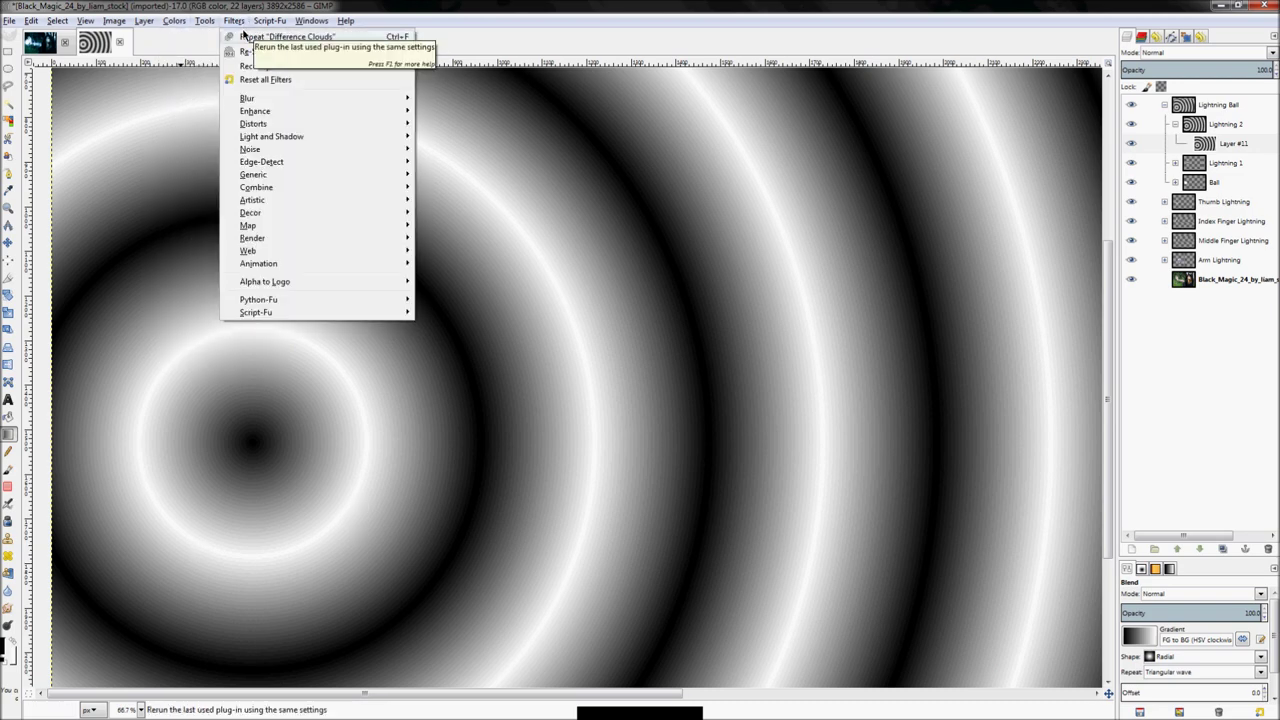
left_click(258, 37)
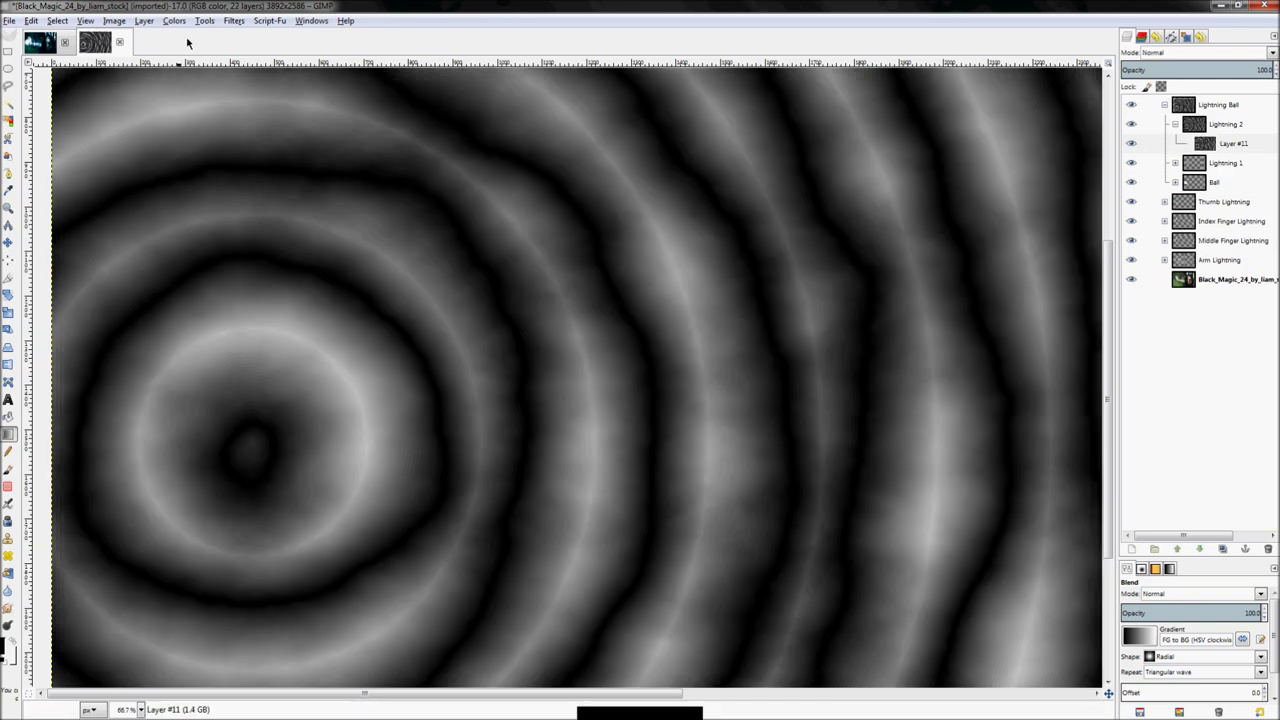
Invert the cloud layer's colours and raise its black input level to 193 so only thin bright rings remain
left_click(178, 21)
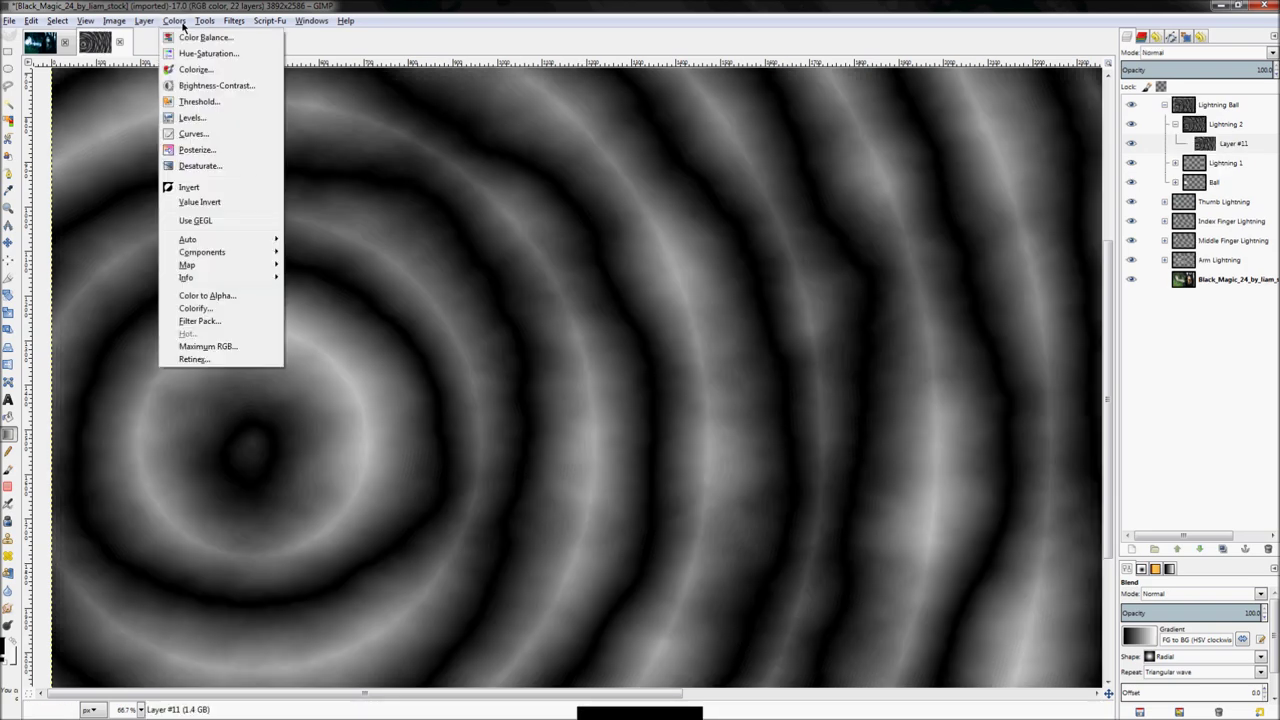
left_click(204, 187)
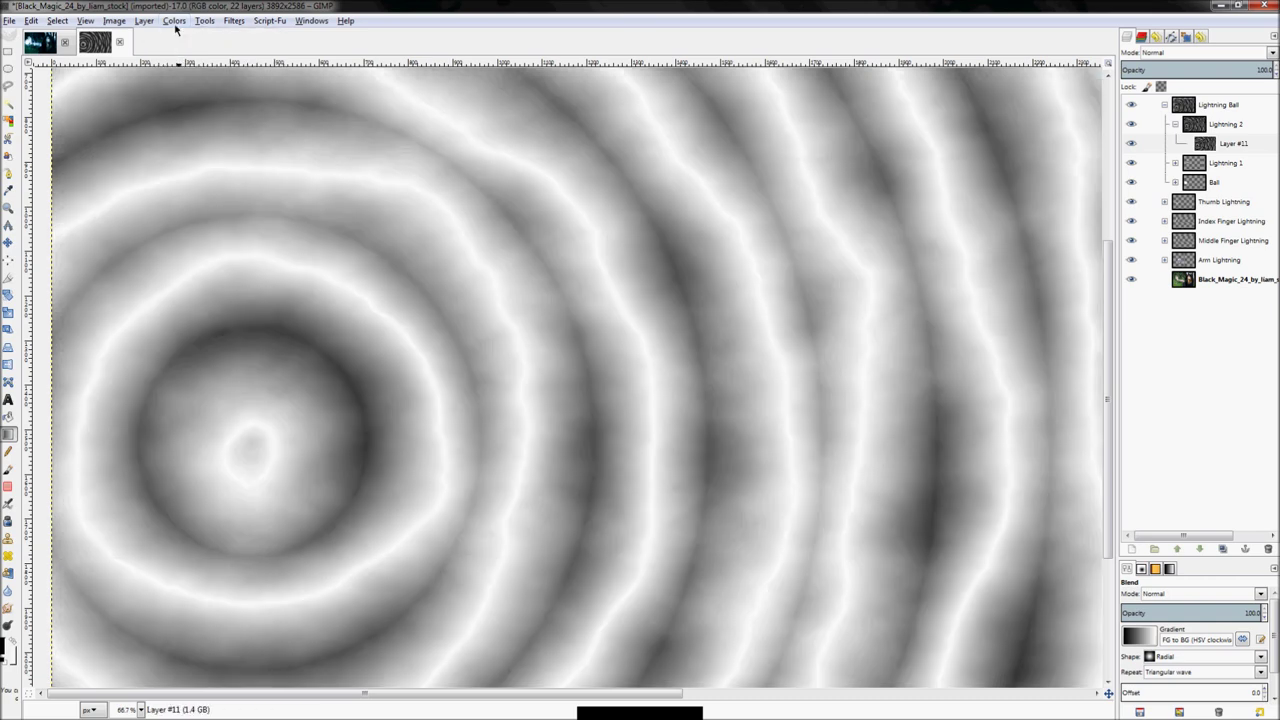
left_click(174, 21)
left_click(192, 117)
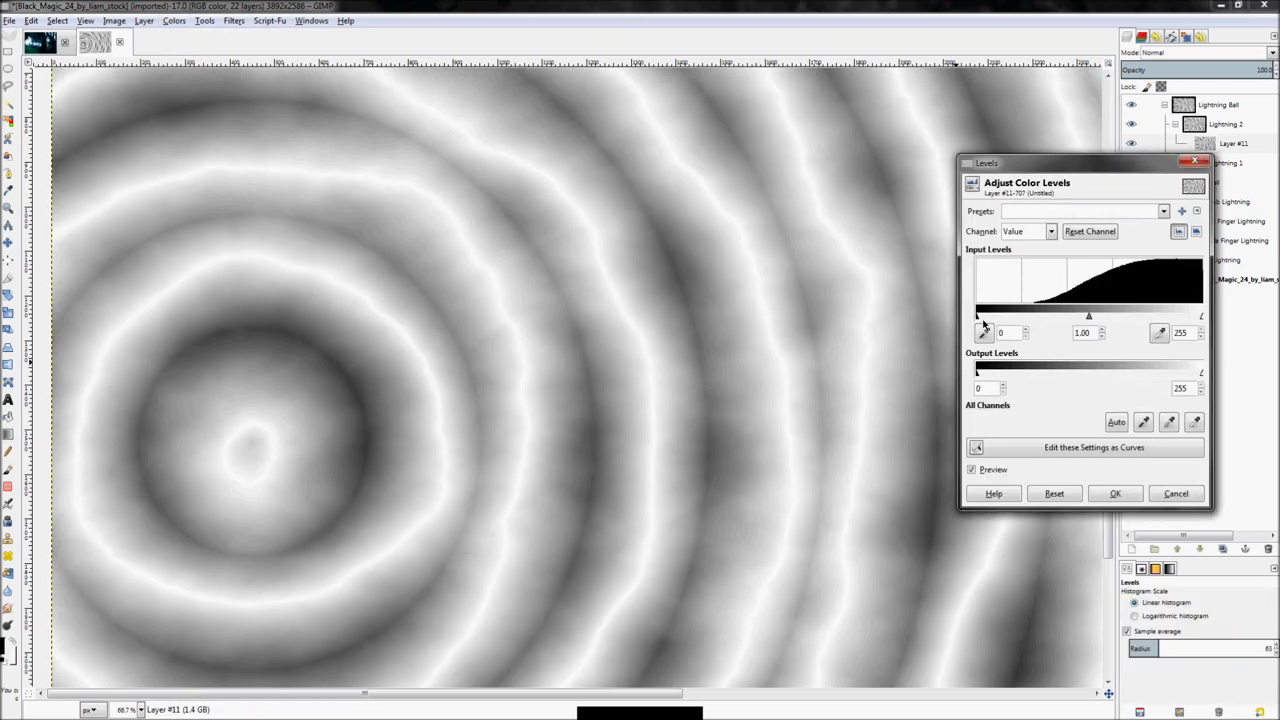
left_click_drag(979, 320, 1157, 332)
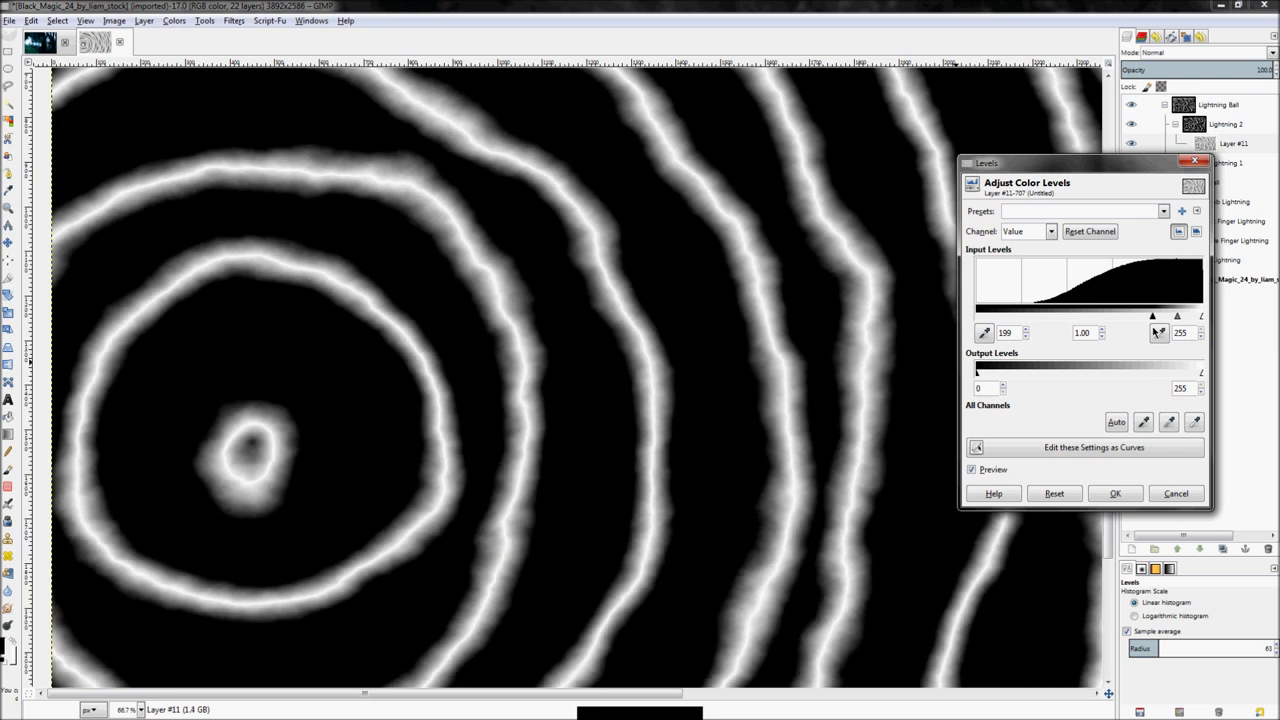
left_click_drag(1157, 332, 1151, 332)
left_click(1114, 496)
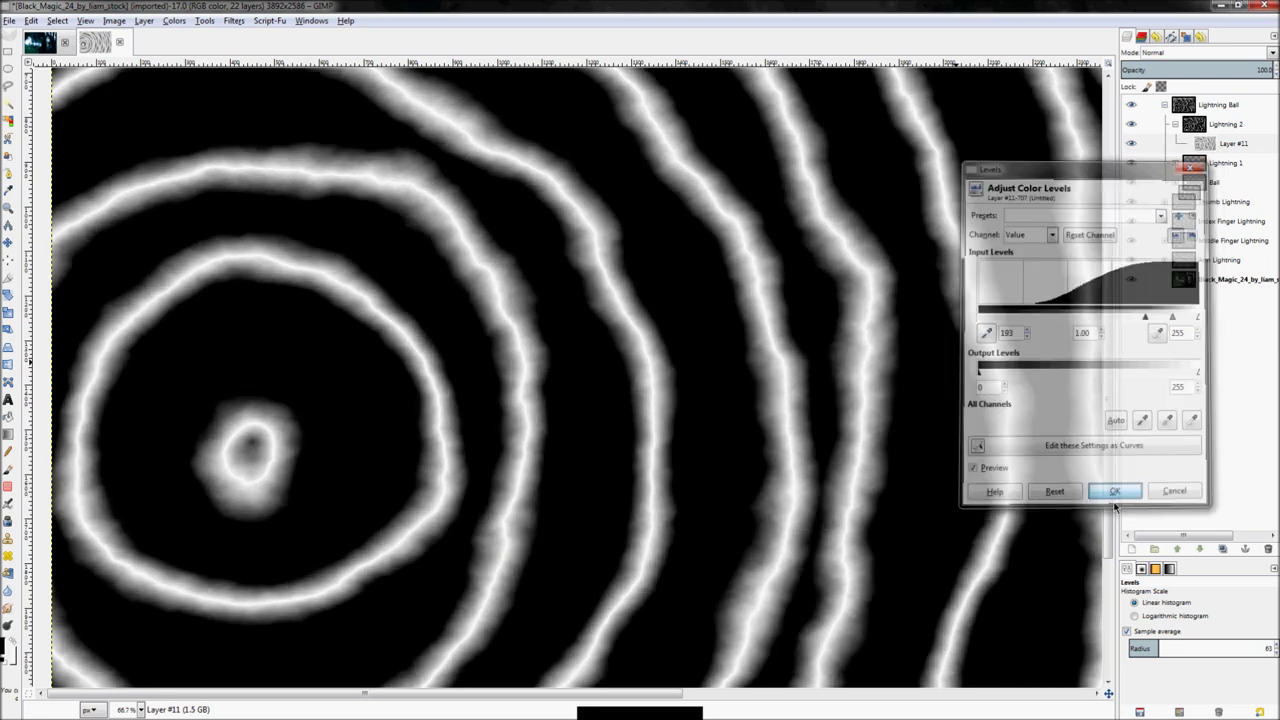
Paint black over the small central blob and the lower right part of the second ring
key("bracketright")
mouse_move(277, 443)
left_mouse_down()
mouse_move(196, 469)
mouse_move(276, 429)
mouse_move(278, 492)
mouse_move(223, 479)
mouse_move(237, 514)
left_mouse_up()
key("bracketleft")
mouse_move(486, 377)
left_mouse_down()
mouse_move(520, 407)
mouse_move(525, 497)
left_mouse_up()
key("bracketleft")
mouse_move(503, 486)
left_mouse_down()
mouse_move(503, 536)
mouse_move(497, 489)
mouse_move(505, 543)
mouse_move(488, 595)
mouse_move(491, 570)
mouse_move(491, 582)
mouse_move(547, 512)
mouse_move(485, 601)
mouse_move(450, 650)
left_mouse_up()
Enlarge the soft brush to about 598 and paint black over the streaks below the innermost ring
key("bracketright")
key("bracketright")
key("bracketright")
key("bracketright")
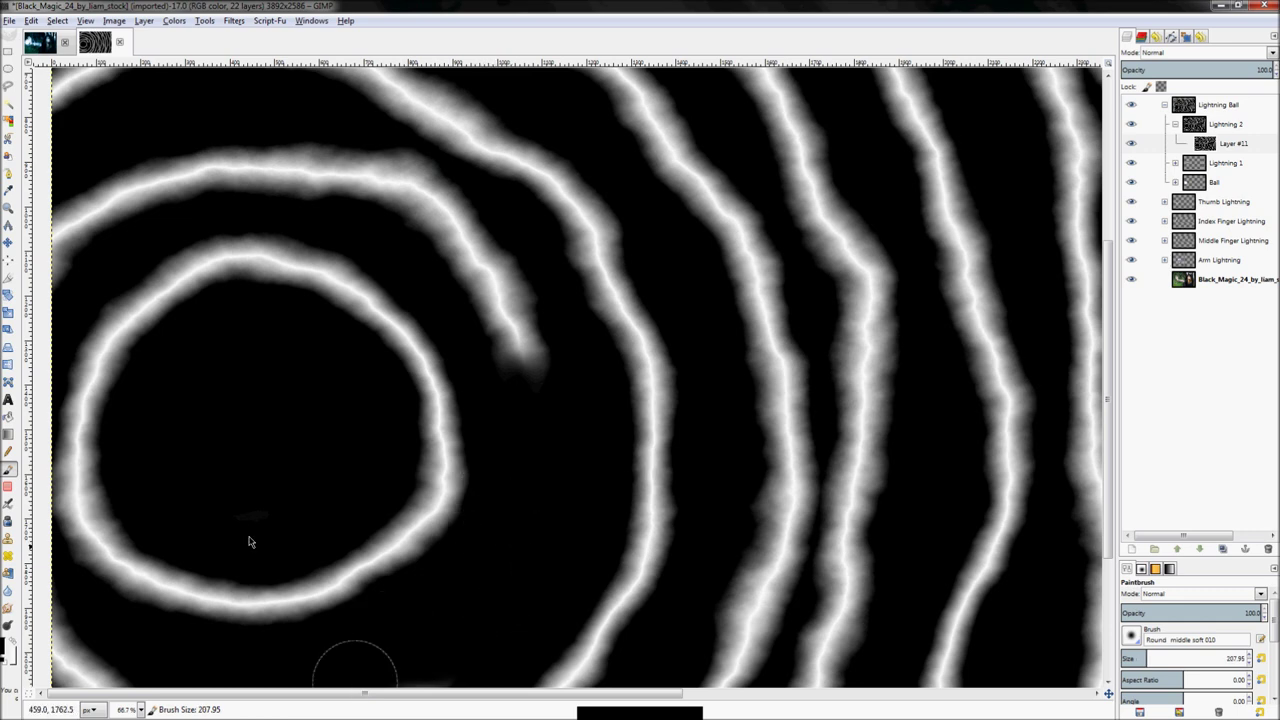
key("minus")
key("minus")
key("minus")
key("bracketright")
key("bracketright")
key("bracketright")
key("bracketright")
key("bracketright")
mouse_move(393, 512)
left_mouse_down()
mouse_move(349, 538)
mouse_move(394, 509)
mouse_move(273, 541)
mouse_move(221, 569)
mouse_move(254, 544)
mouse_move(257, 598)
mouse_move(221, 605)
mouse_move(243, 577)
mouse_move(647, 534)
mouse_move(318, 596)
left_mouse_up()
key("bracketright")
key("bracketright")
key("bracketright")
key("bracketright")
key("bracketright")
key("bracketright")
key("bracketright")
key("bracketright")
key("bracketright")
key("bracketright")
key("bracketright")
key("bracketright")
key("bracketright")
key("bracketright")
key("bracketright")
key("bracketright")
key("bracketright")
key("bracketright")
key("bracketright")
key("bracketright")
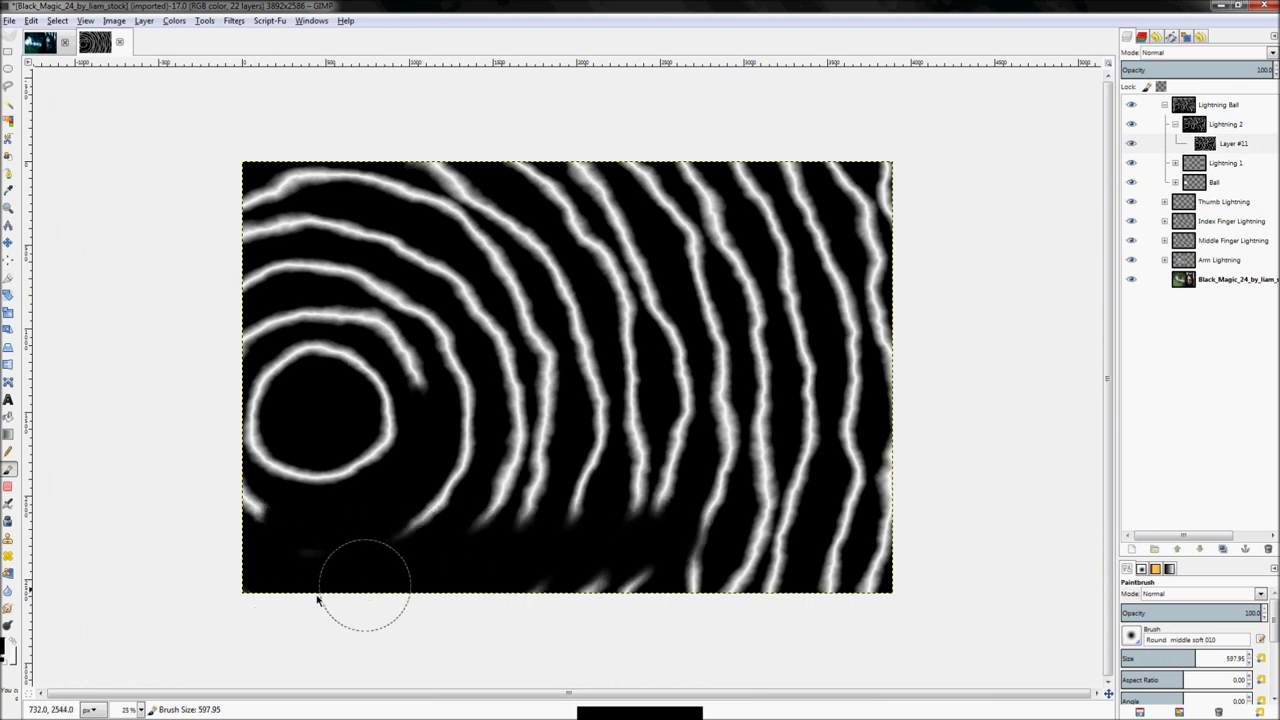
Outline the innermost ring with a closed polygonal Free Select selection
key("f")
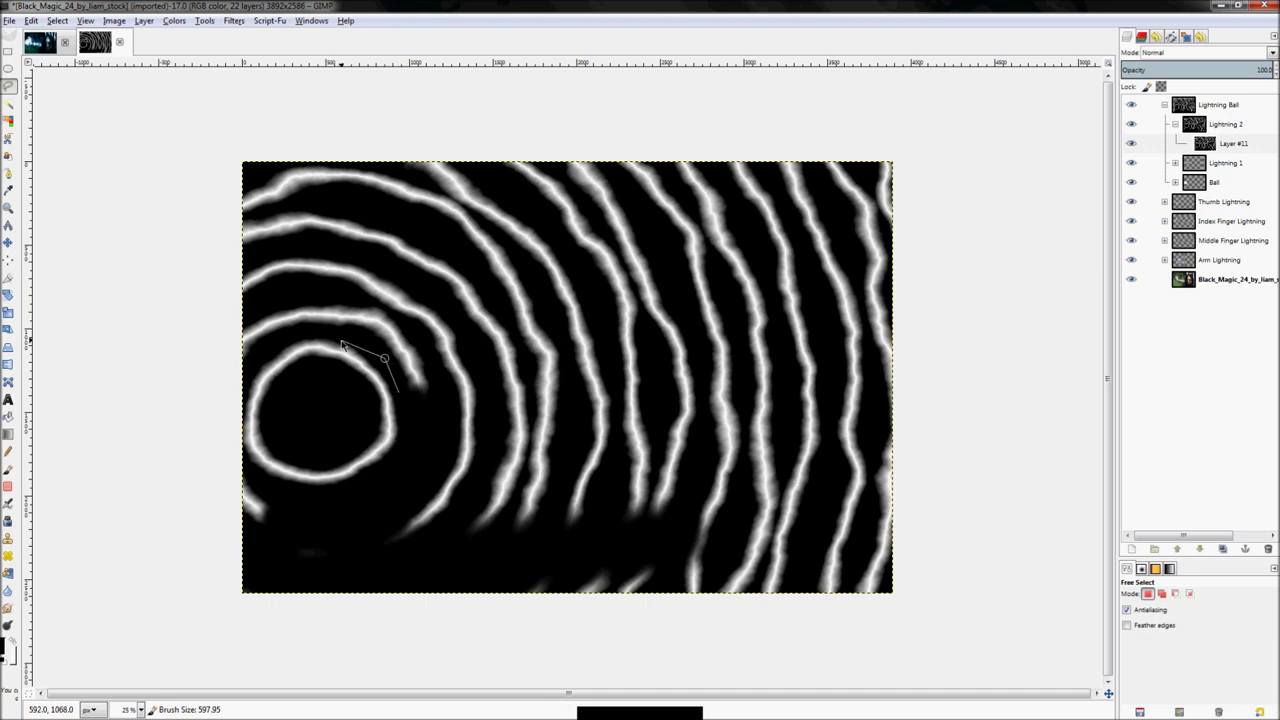
left_click(333, 327)
left_click_drag(242, 389, 232, 458)
left_click(267, 486)
left_click(358, 504)
left_click(400, 479)
left_click(410, 441)
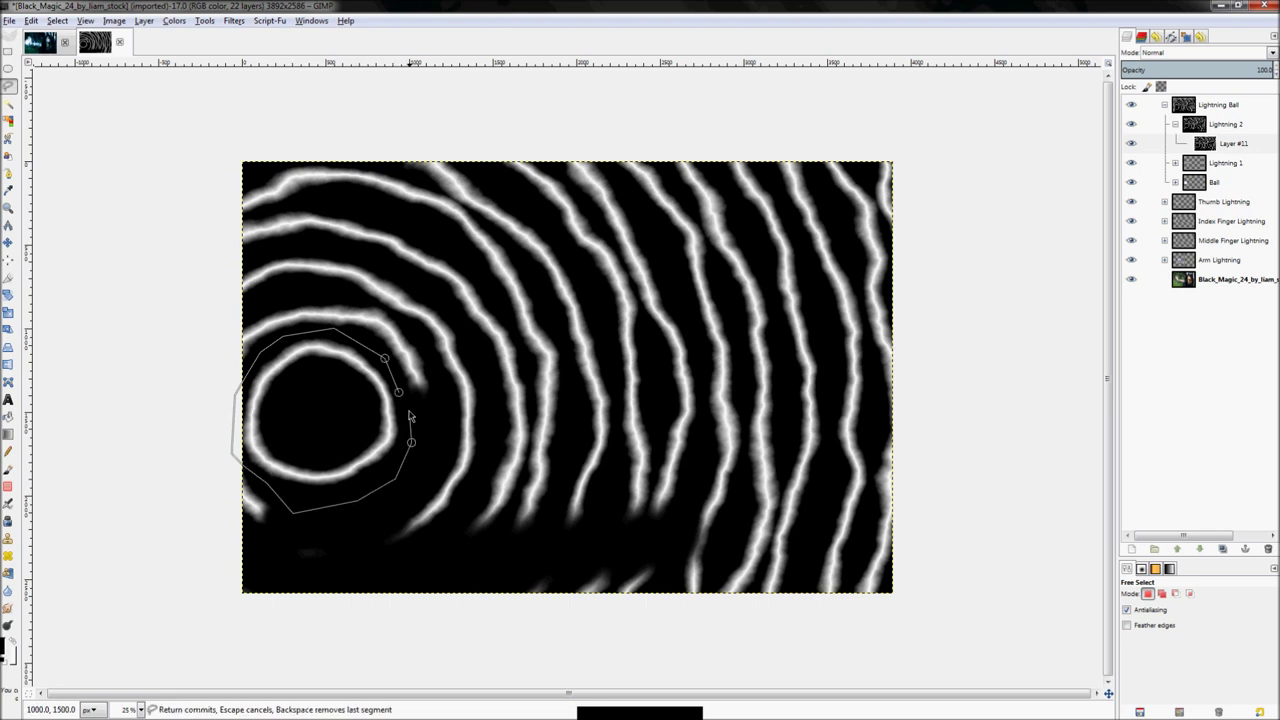
left_click(385, 359)
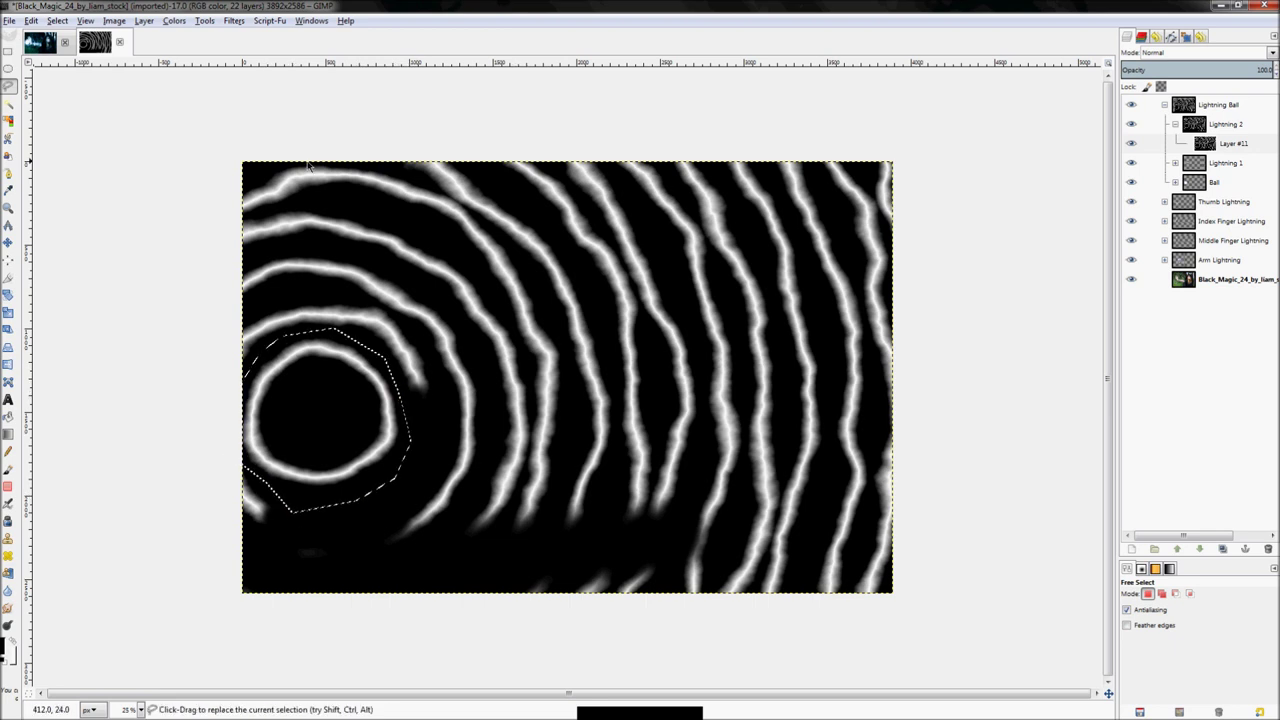
Invert the selection and fill everything outside the innermost ring with black
left_click(112, 21)
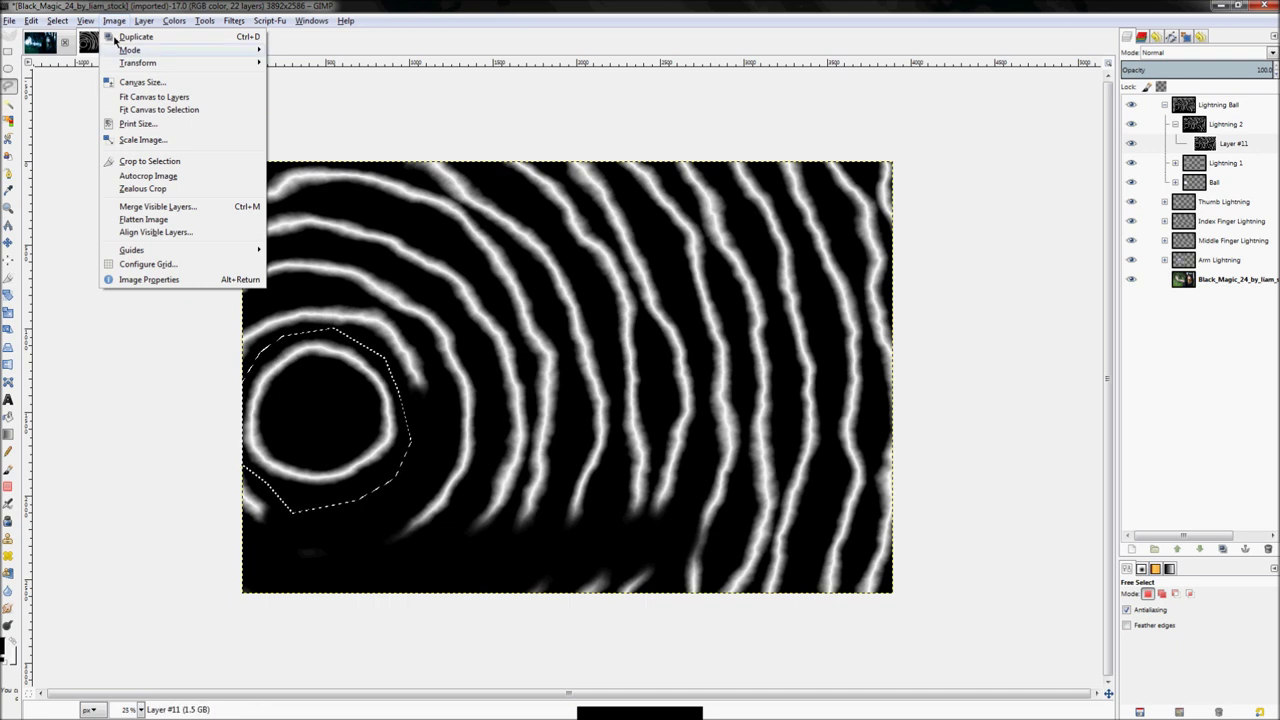
mouse_move(57, 21)
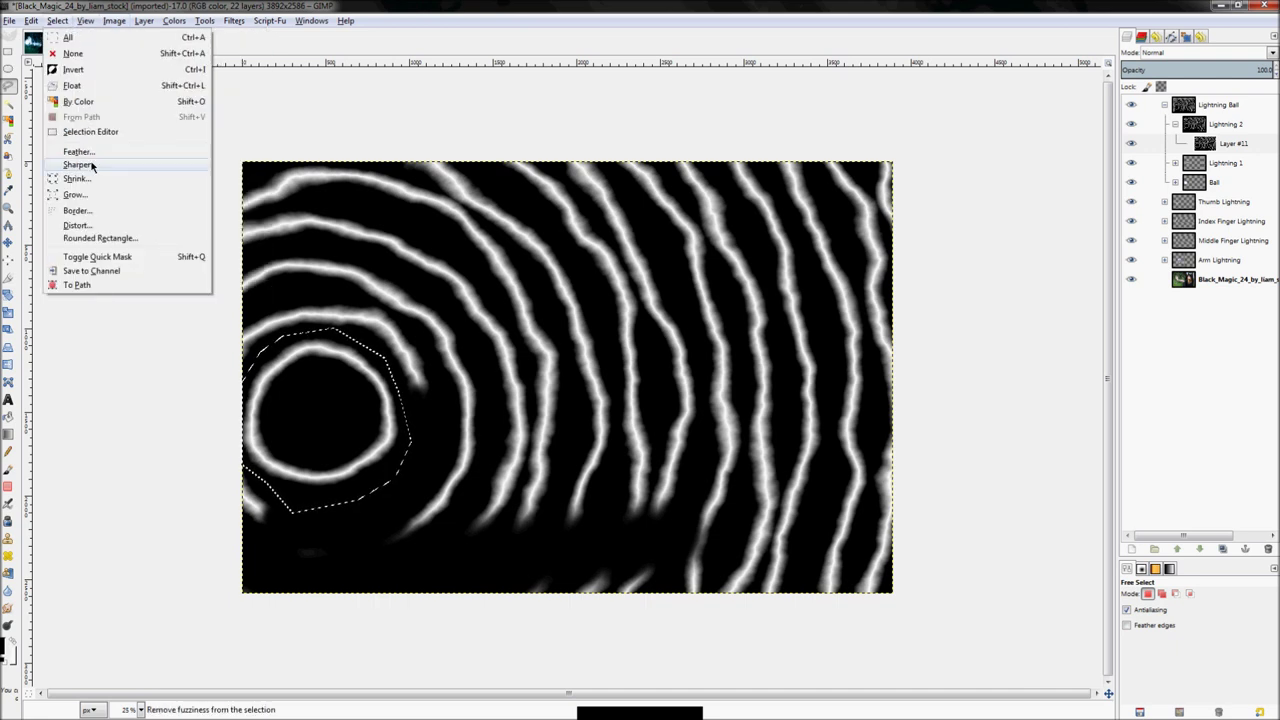
left_click(109, 72)
left_click(12, 415)
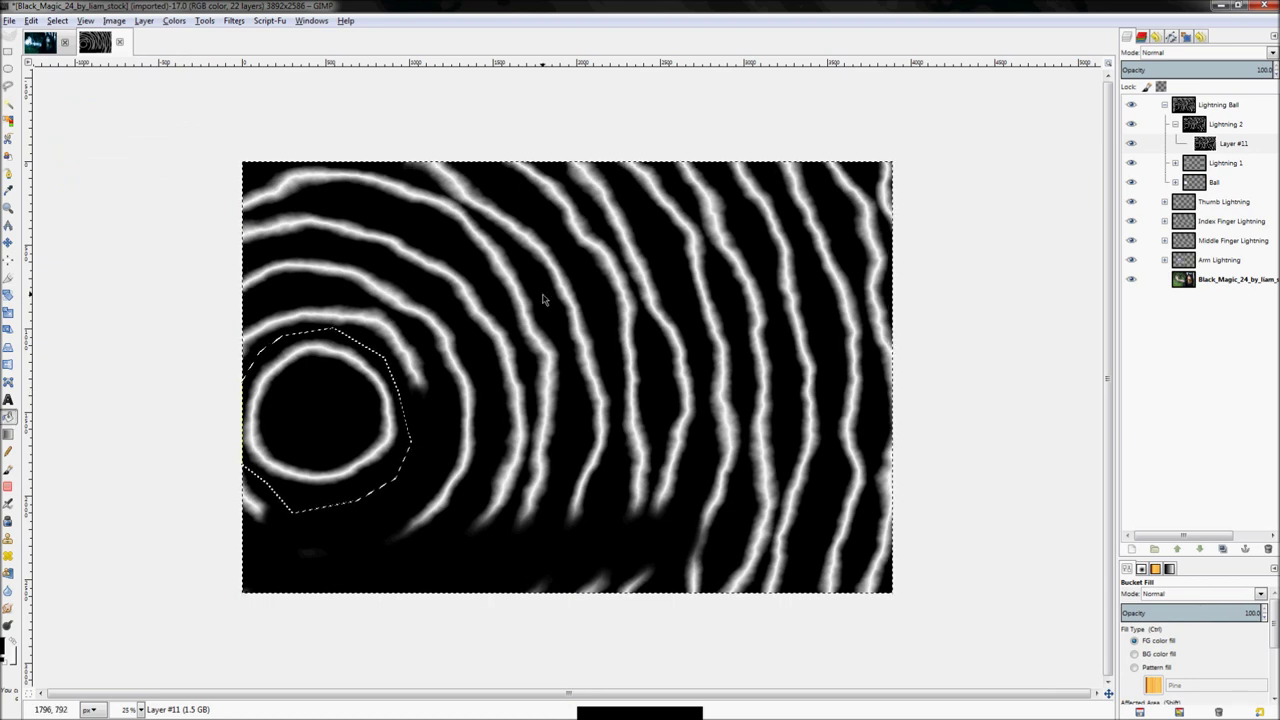
left_click(557, 433)
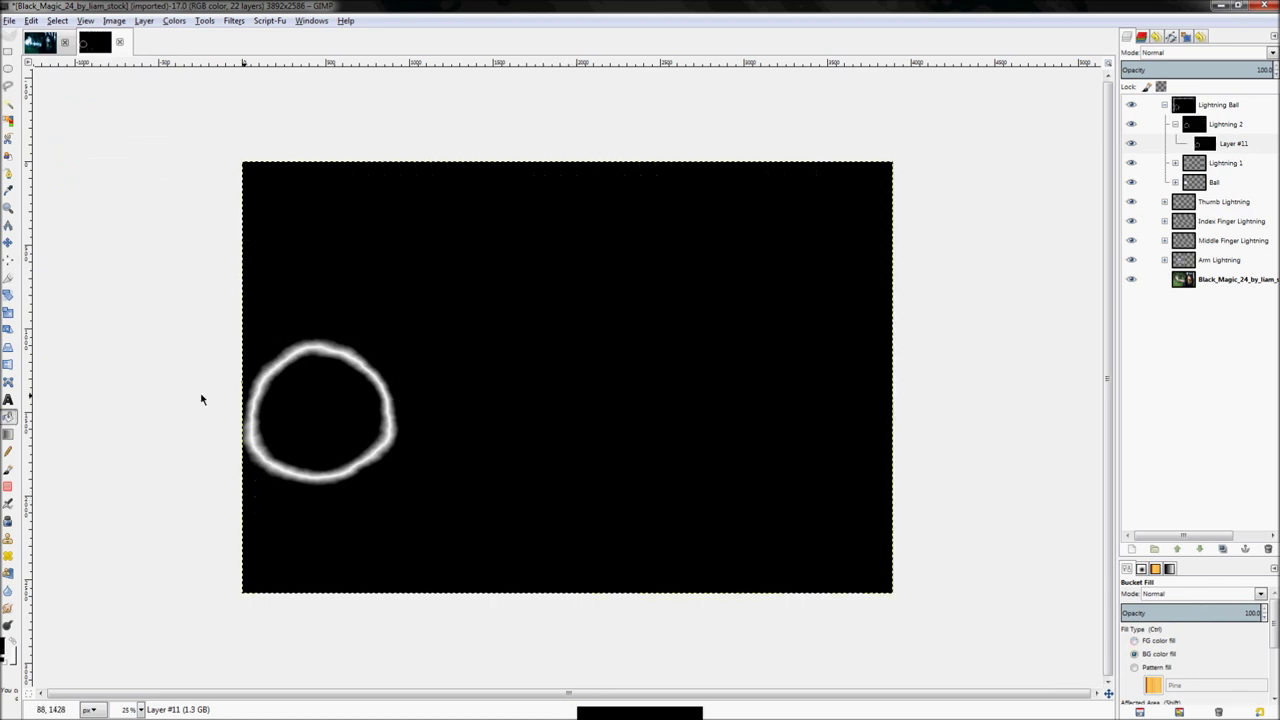
Add a layer mask to the ring layer, initialised as a grayscale copy of the layer
scroll(200, 400, "up", 2)
scroll(70, 504, "up", 2)
scroll(763, 349, "down", 1)
right_click(1208, 143)
left_click(1134, 326)
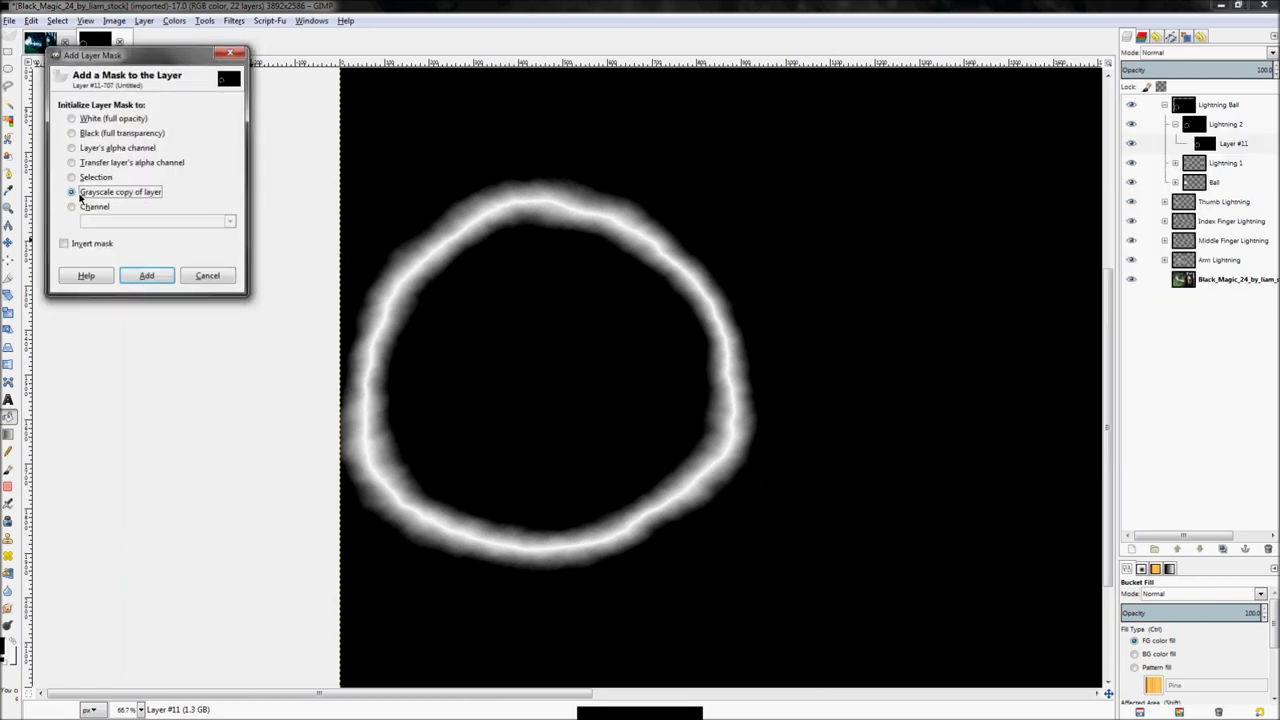
left_click(146, 276)
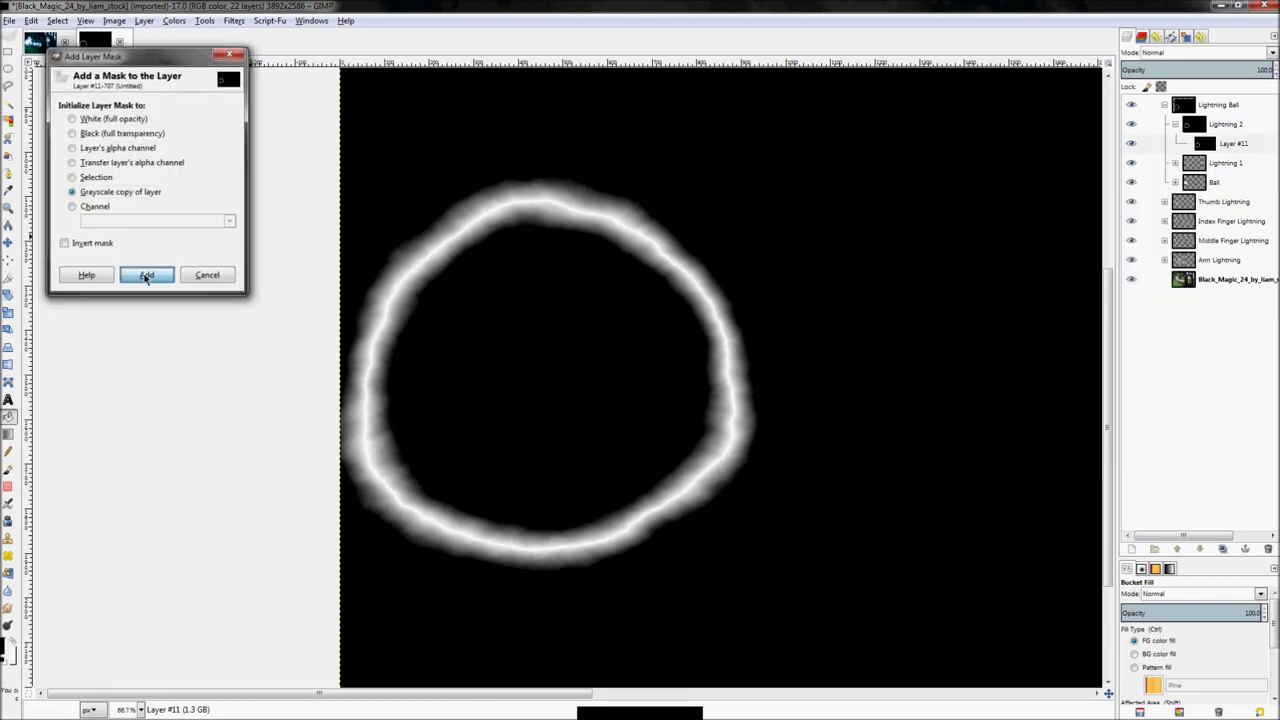
Choose a bright blue foreground colour and fill the masked ring layer itself, rather than its mask, with it
left_click(1204, 144)
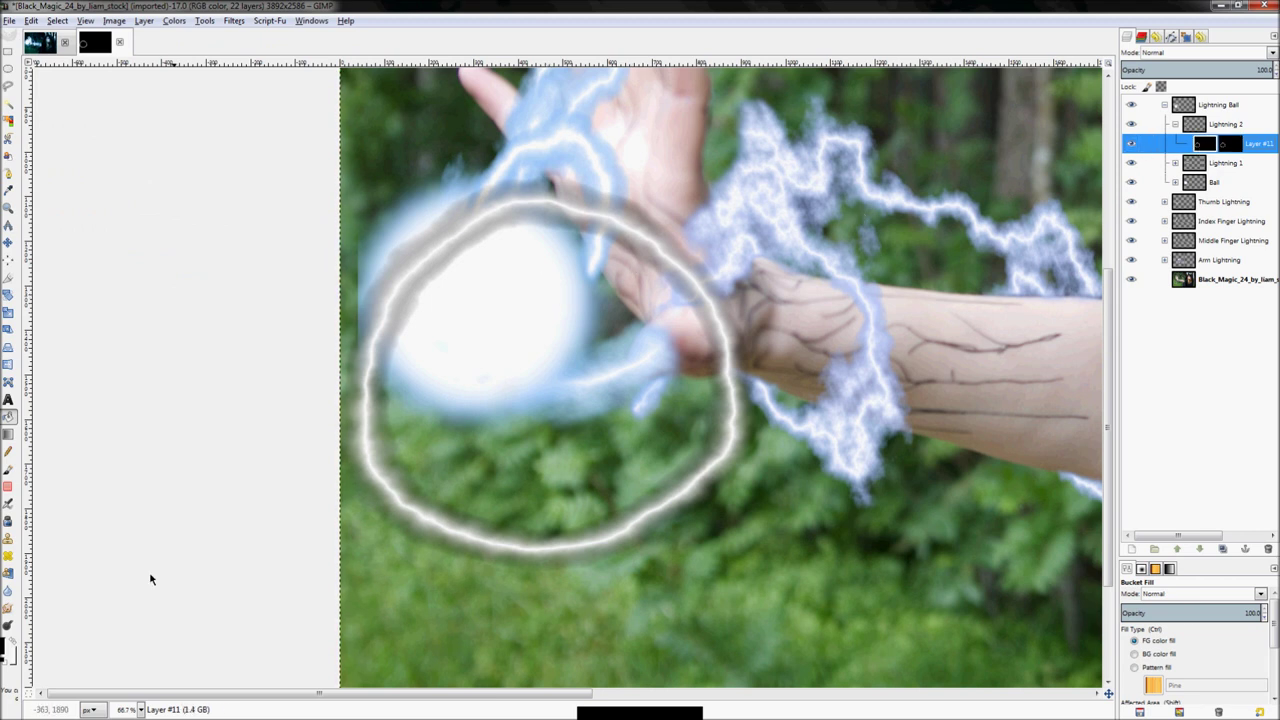
left_click(5, 650)
left_click(303, 293)
left_click(374, 346)
left_click(523, 327)
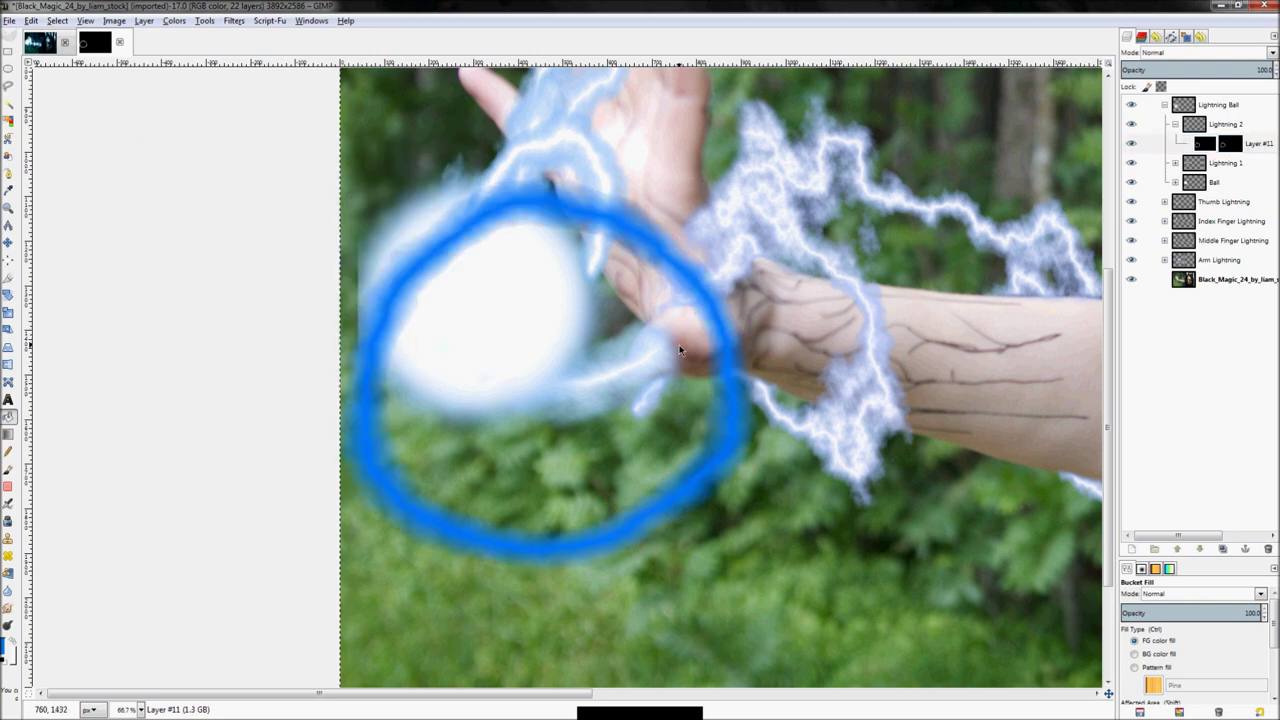
scroll(411, 319, "down", 2)
scroll(223, 500, "up", 1)
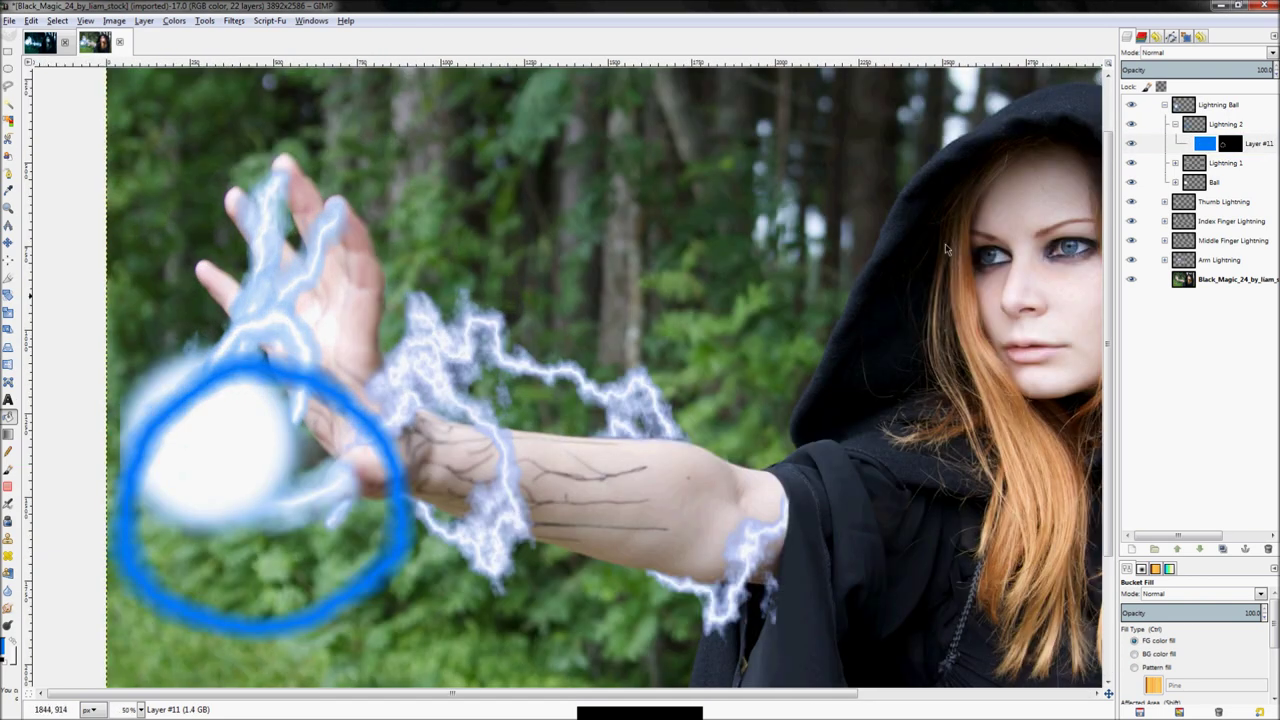
Move the Lightning 2 group slightly up and sideways so its blue ring sits around the energy ball
left_click(1243, 123)
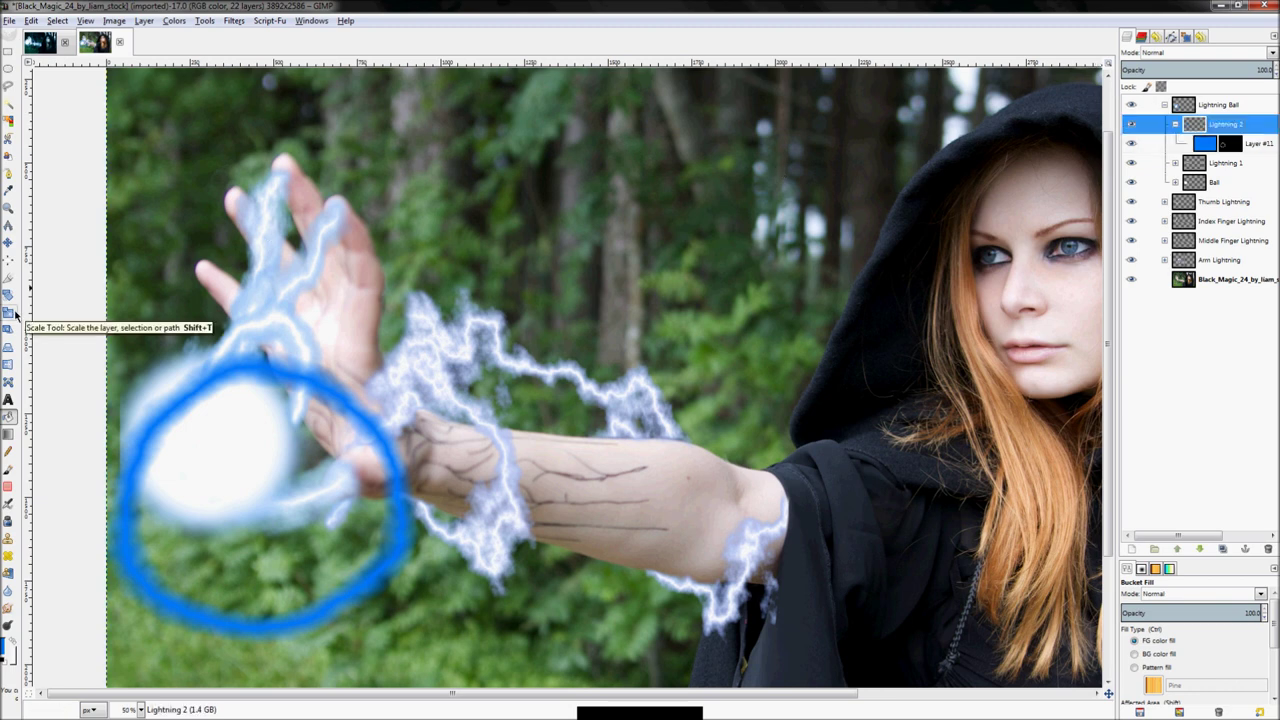
left_click(7, 245)
left_click_drag(330, 430, 331, 378)
mouse_move(376, 342)
left_mouse_down()
mouse_move(366, 319)
mouse_move(384, 291)
mouse_move(365, 305)
mouse_move(380, 394)
mouse_move(360, 420)
mouse_move(363, 402)
left_mouse_up()
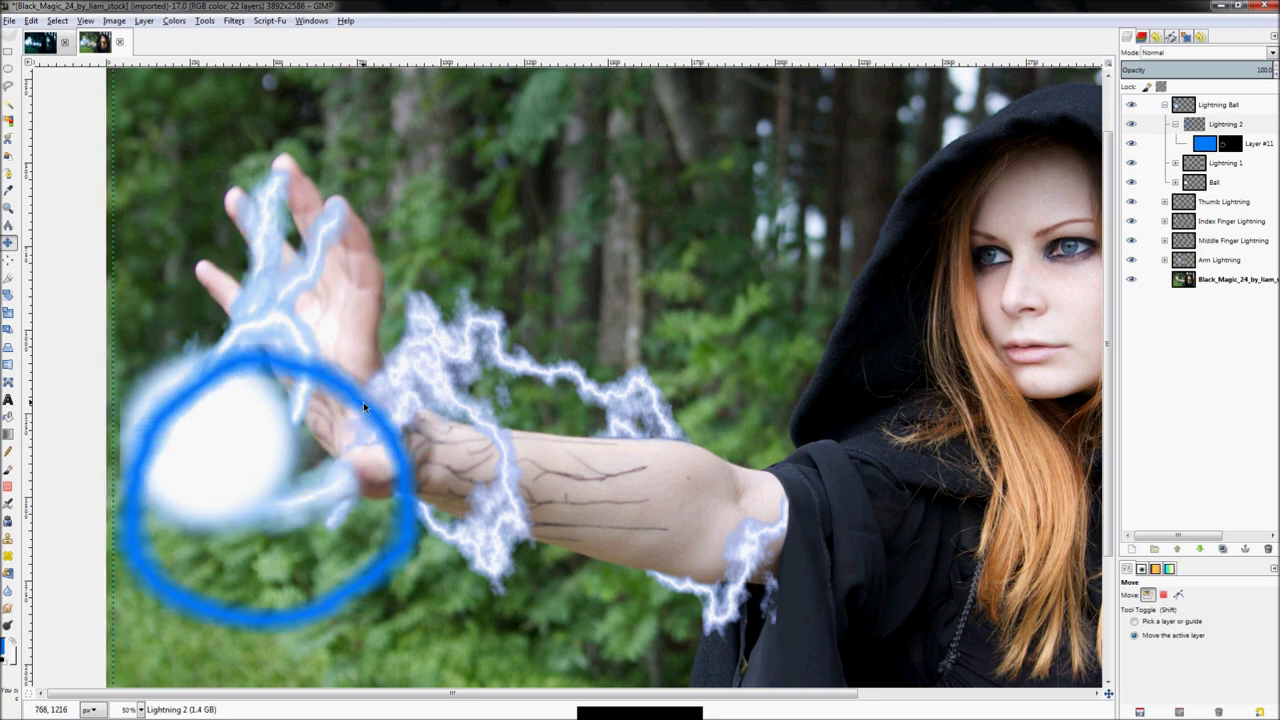
scroll(404, 431, "up", 3)
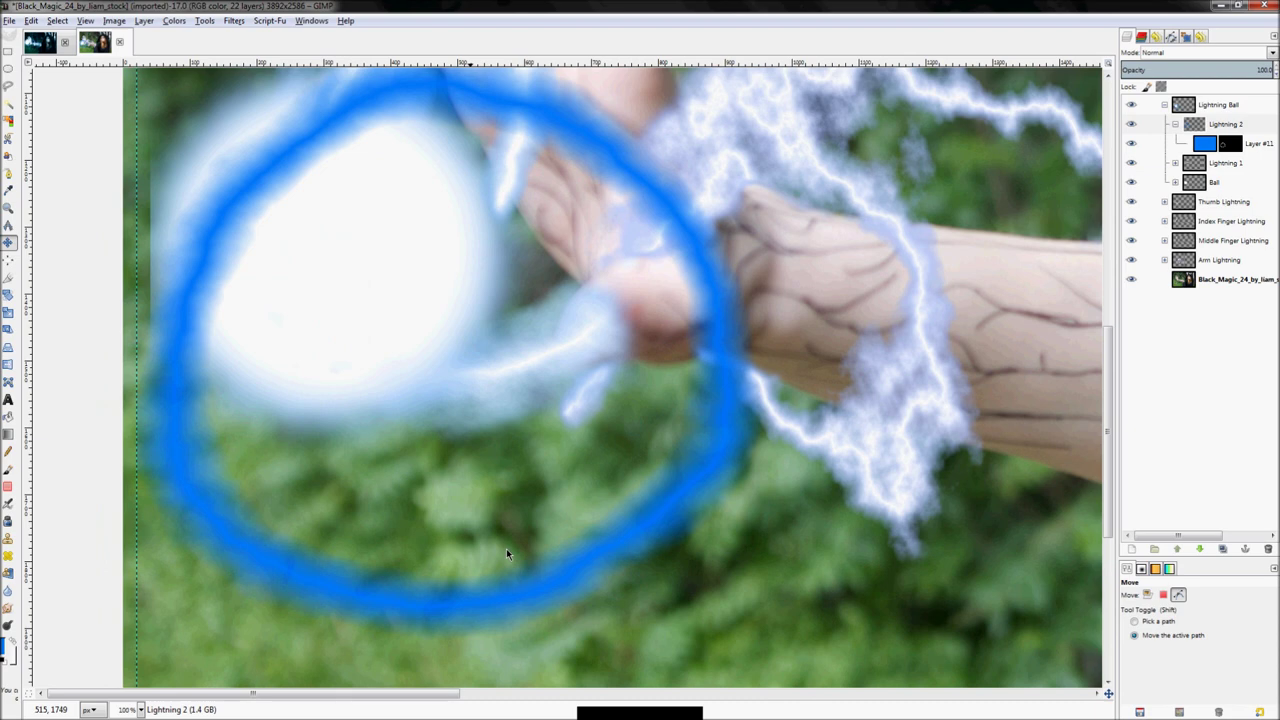
scroll(506, 548, "down", 1)
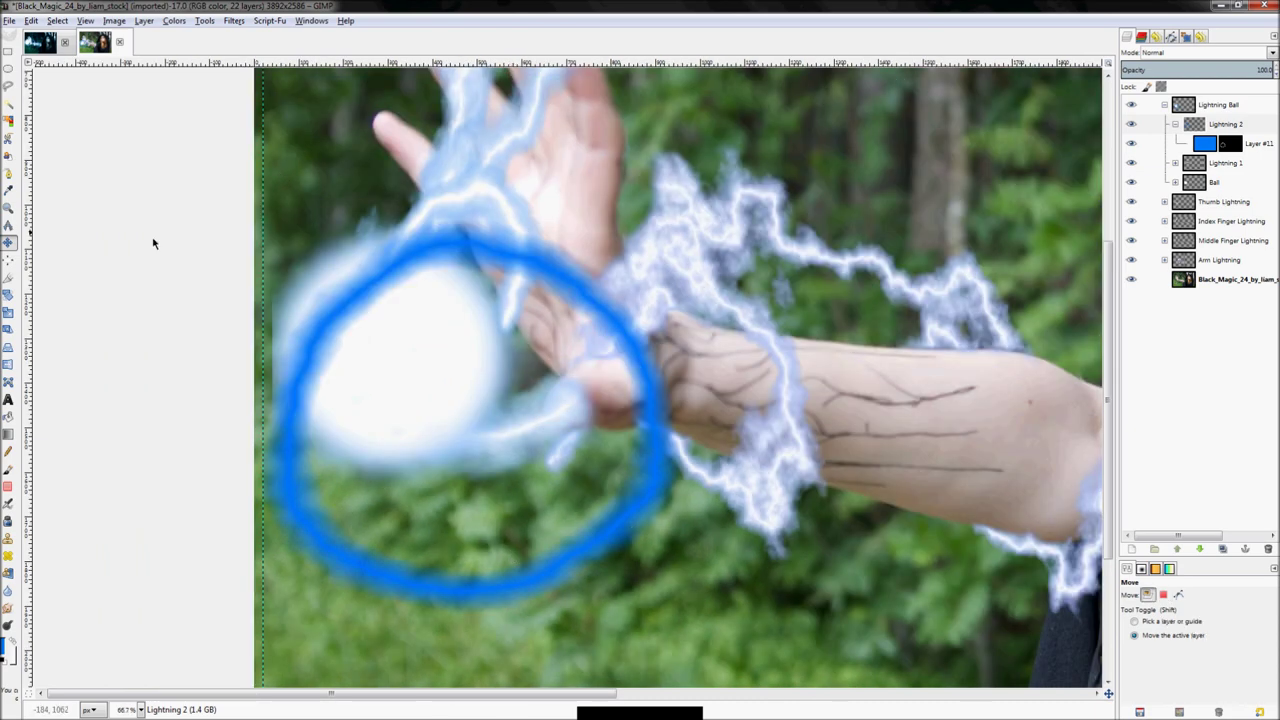
Scale down the Lightning 2 group and reposition its ring over the lower part of the energy ball
left_click(9, 312)
left_click(599, 391)
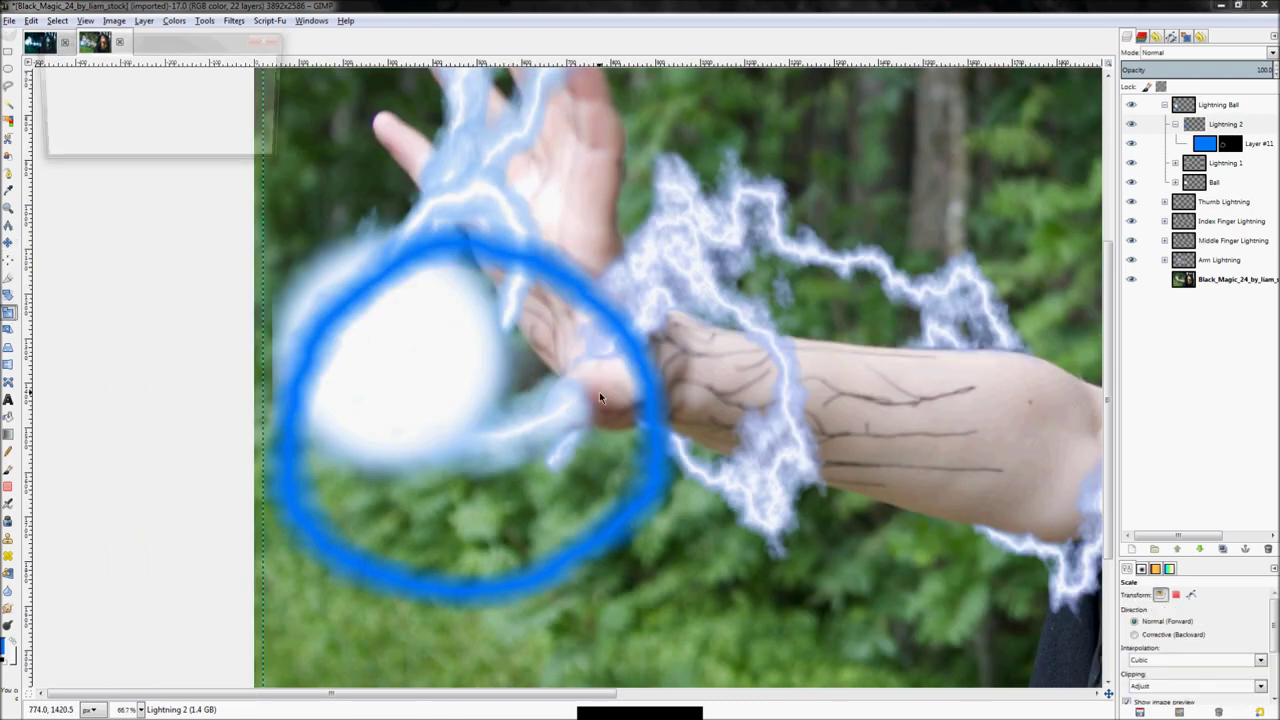
scroll(423, 360, "down", 2)
left_click_drag(730, 497, 446, 449)
left_click_drag(185, 216, 215, 305)
left_click_drag(376, 506, 266, 497)
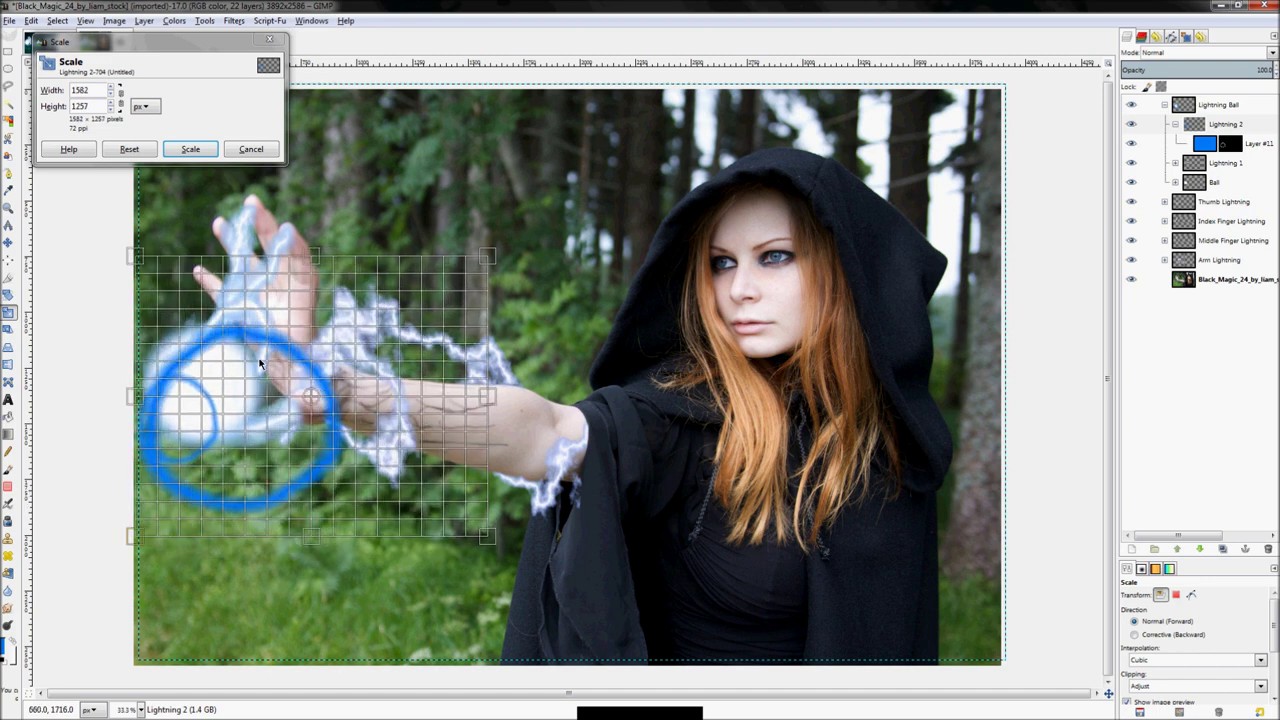
left_click_drag(222, 395, 289, 300)
left_click(191, 149)
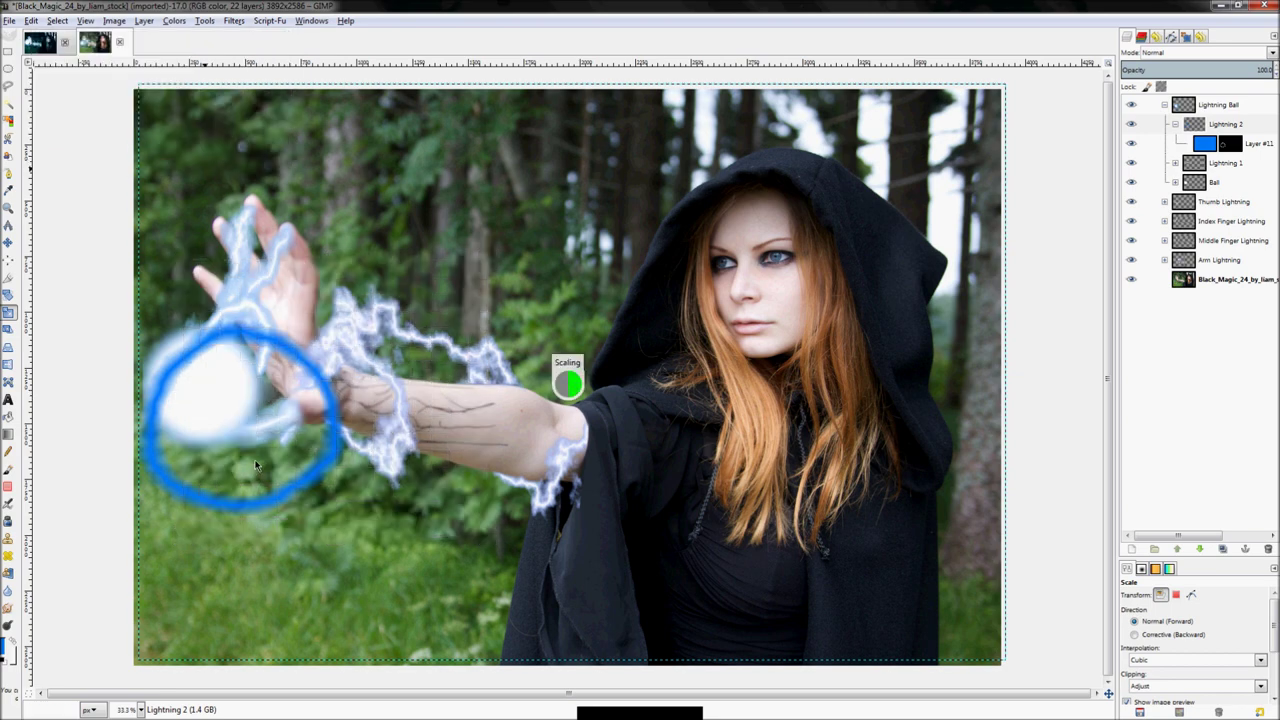
Paint black on the Layer #11 mask with a 225.37 px soft brush to hide the ring's upper half over the ball
scroll(255, 465, "up", 4)
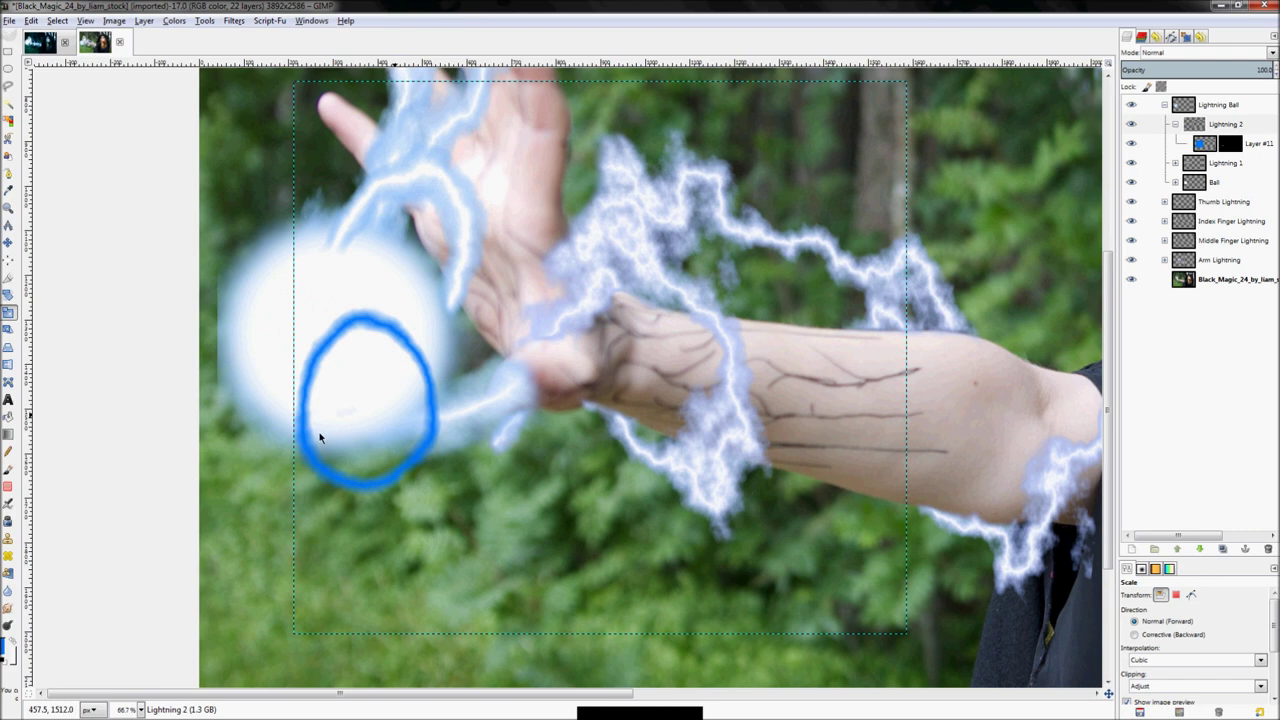
scroll(573, 440, "down", 1)
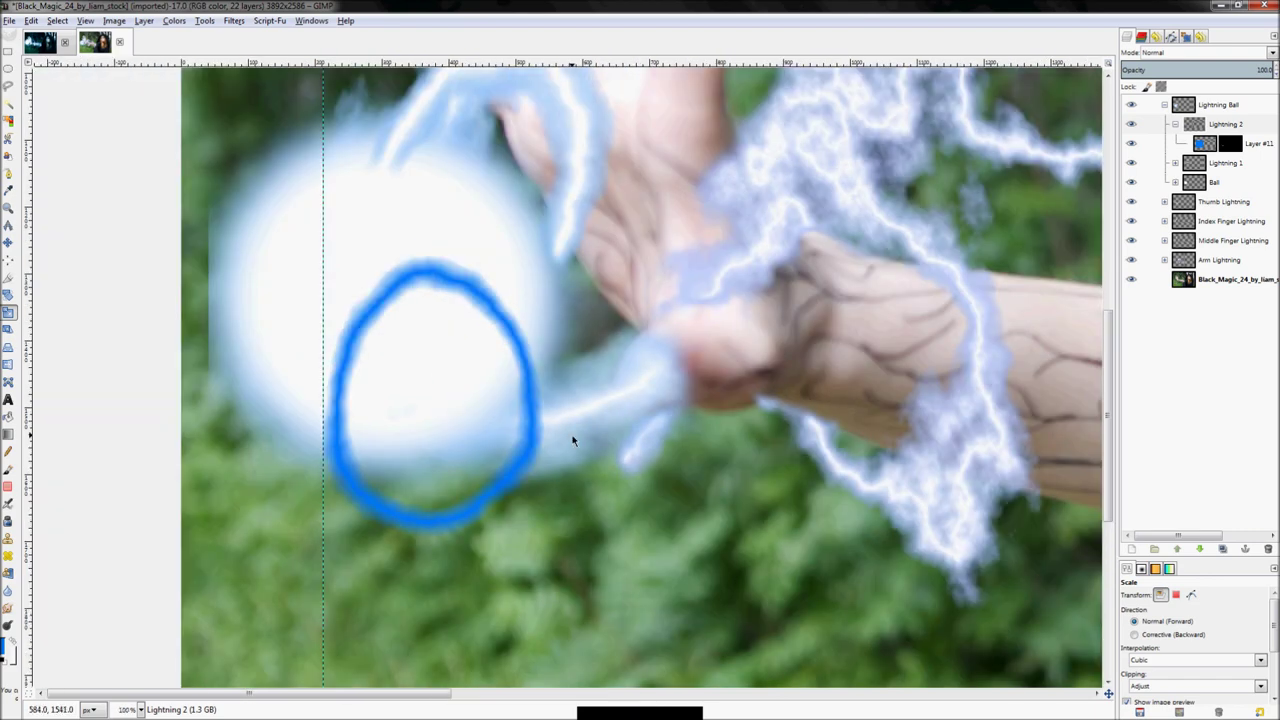
left_click(1224, 152)
key("p")
key("bracketleft")
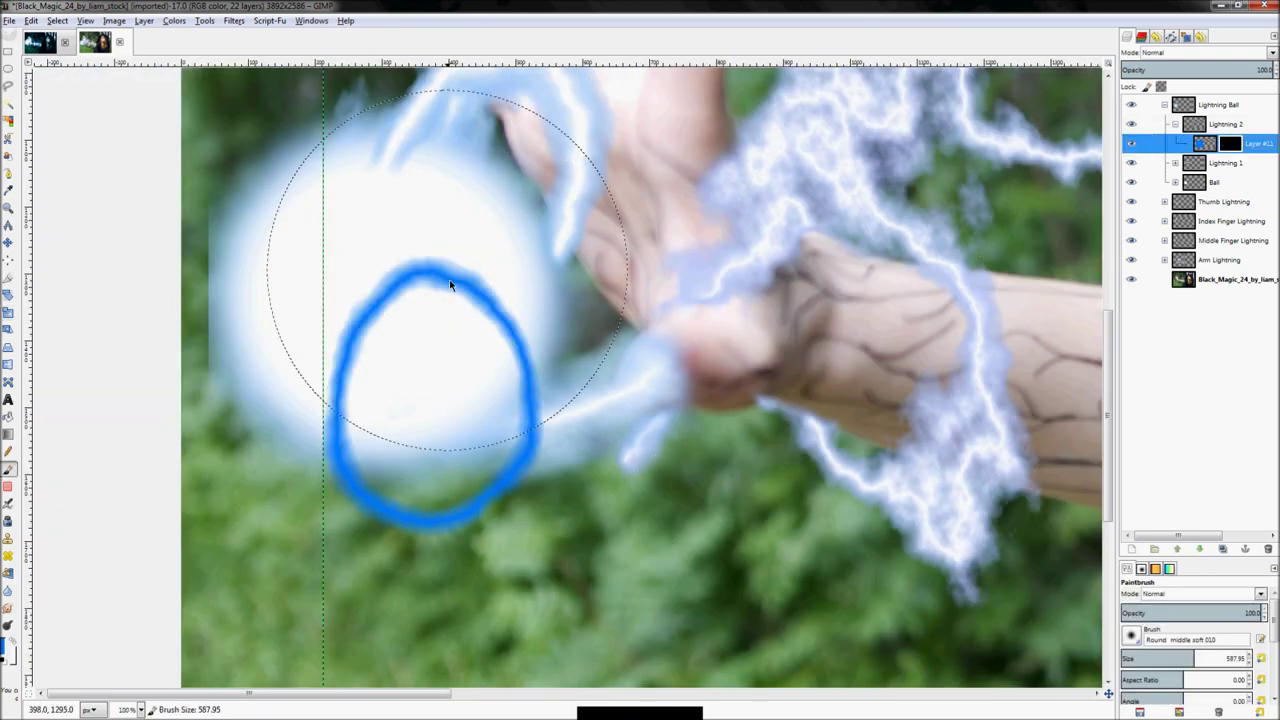
left_click_drag(1198, 661, 1150, 666)
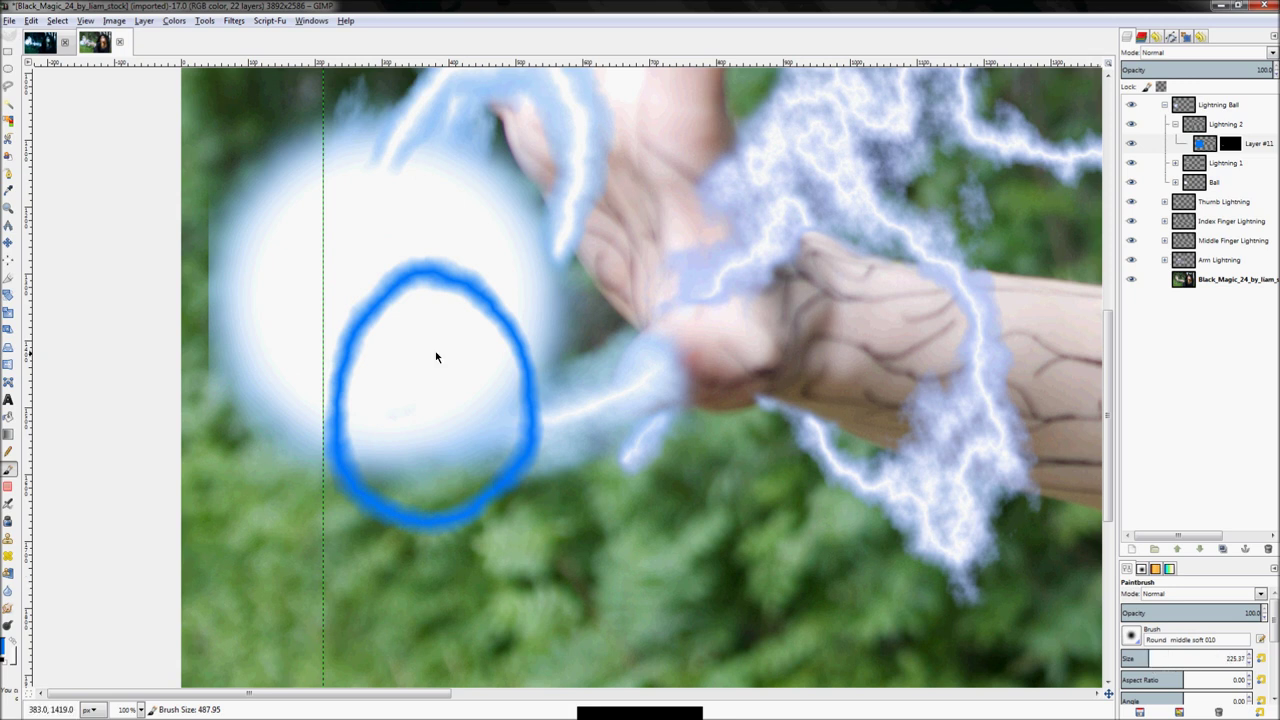
left_click_drag(470, 290, 414, 258)
key("ctrl+z")
mouse_move(386, 381)
left_mouse_down()
mouse_move(475, 272)
mouse_move(394, 271)
mouse_move(481, 303)
mouse_move(466, 349)
mouse_move(355, 350)
left_mouse_up()
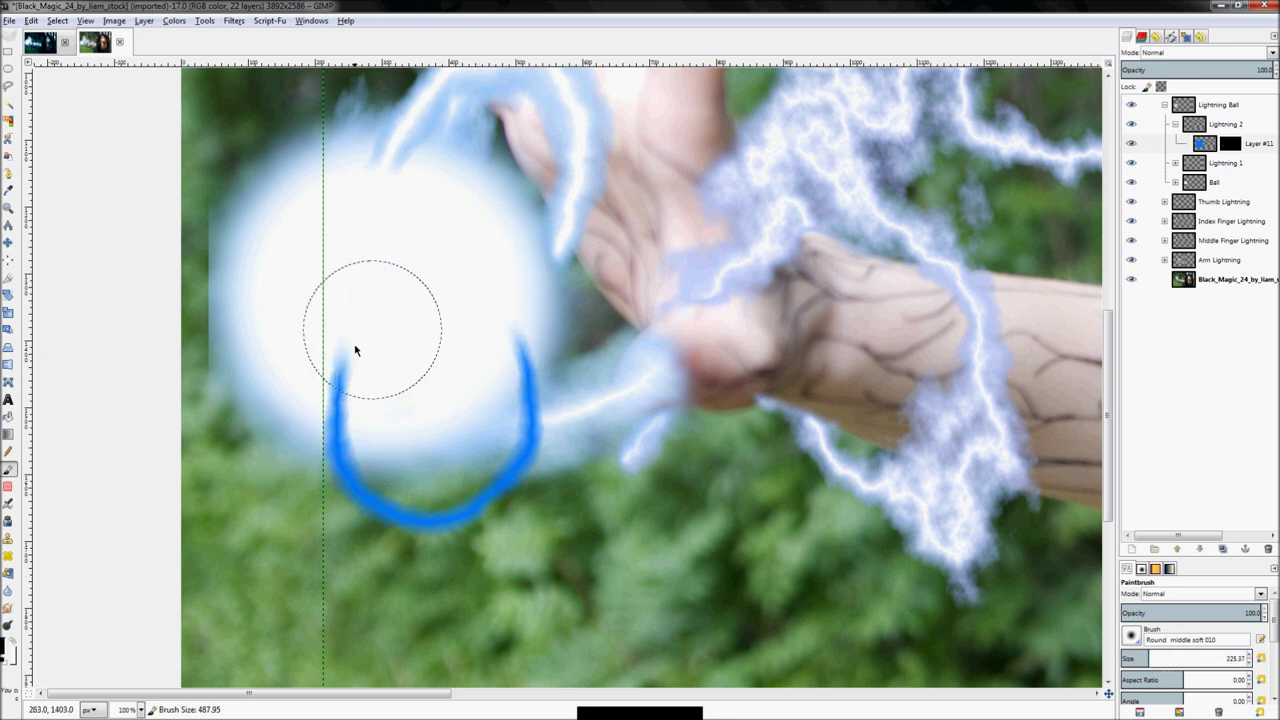
Trim the ring's right end on the mask with a smaller 95.37 px brush
key("bracketleft")
scroll(508, 371, "up", 2)
key("bracketleft")
mouse_move(518, 346)
left_mouse_down()
mouse_move(486, 400)
mouse_move(518, 403)
mouse_move(524, 370)
mouse_move(539, 376)
mouse_move(470, 508)
left_mouse_up()
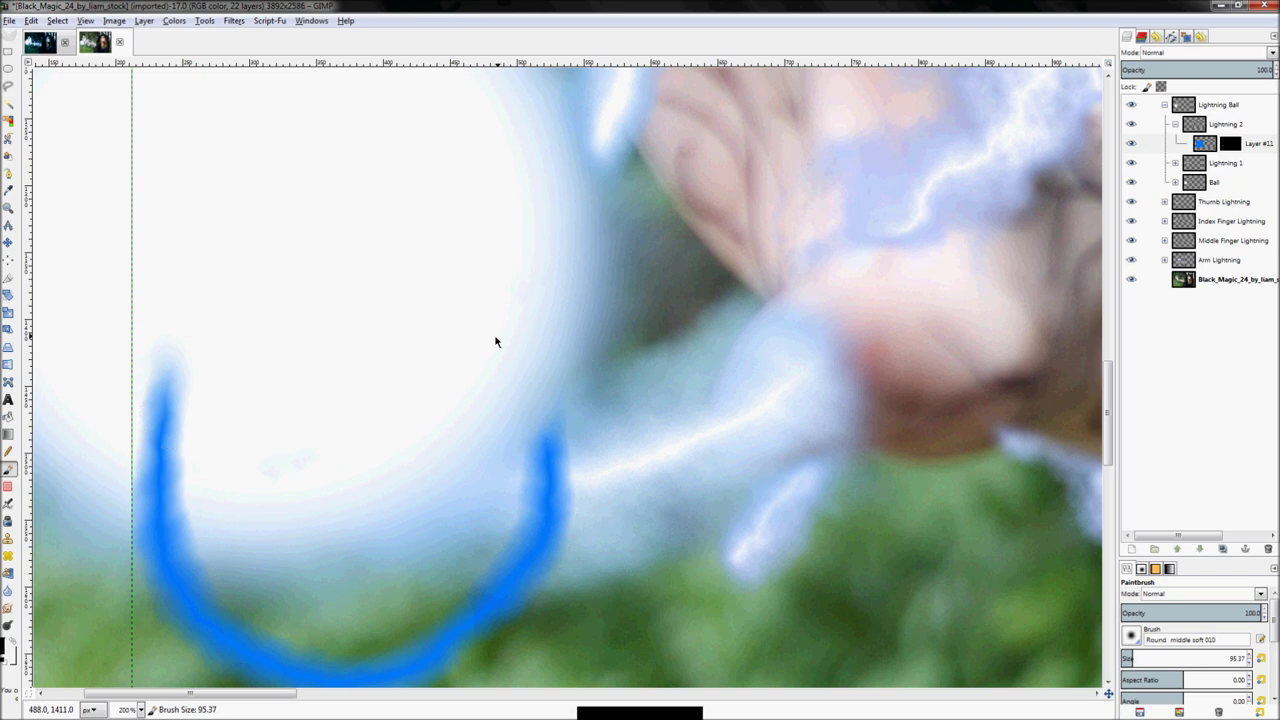
scroll(648, 341, "down", 2)
Duplicate the blue ring layer and fill the duplicate itself with white to form a bright core
left_click(1272, 146)
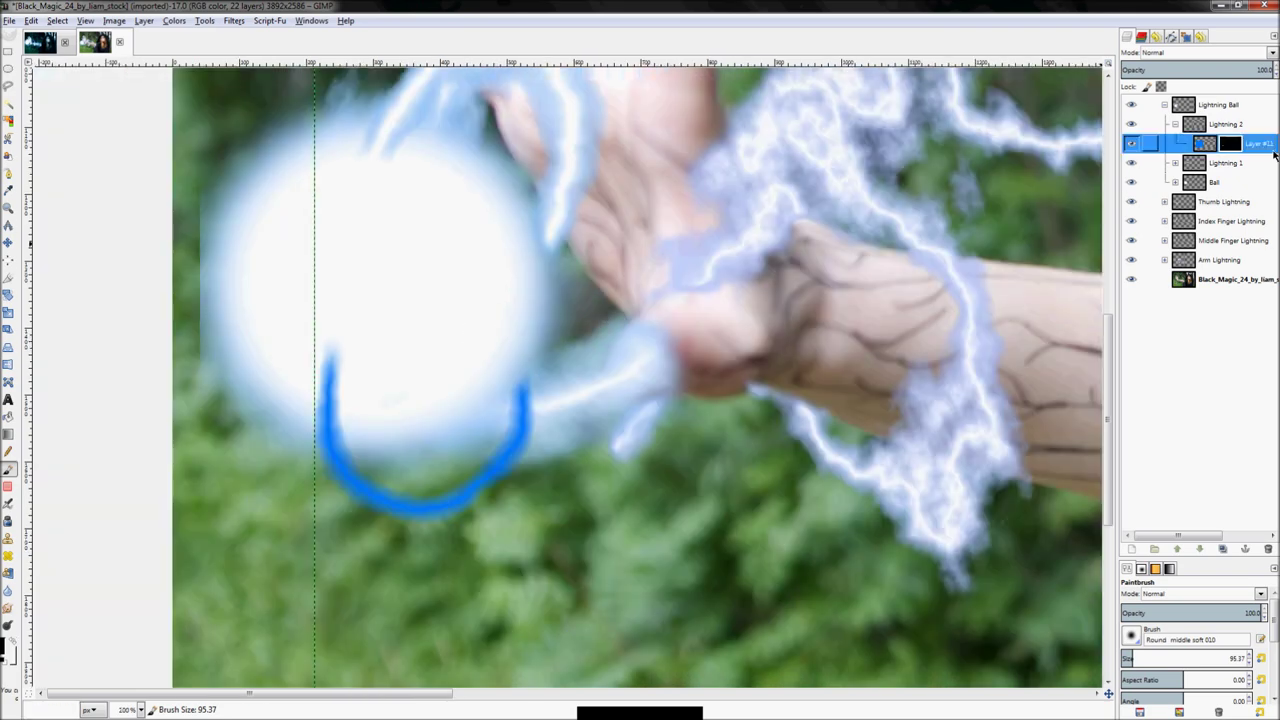
right_click(1274, 152)
left_click(1210, 219)
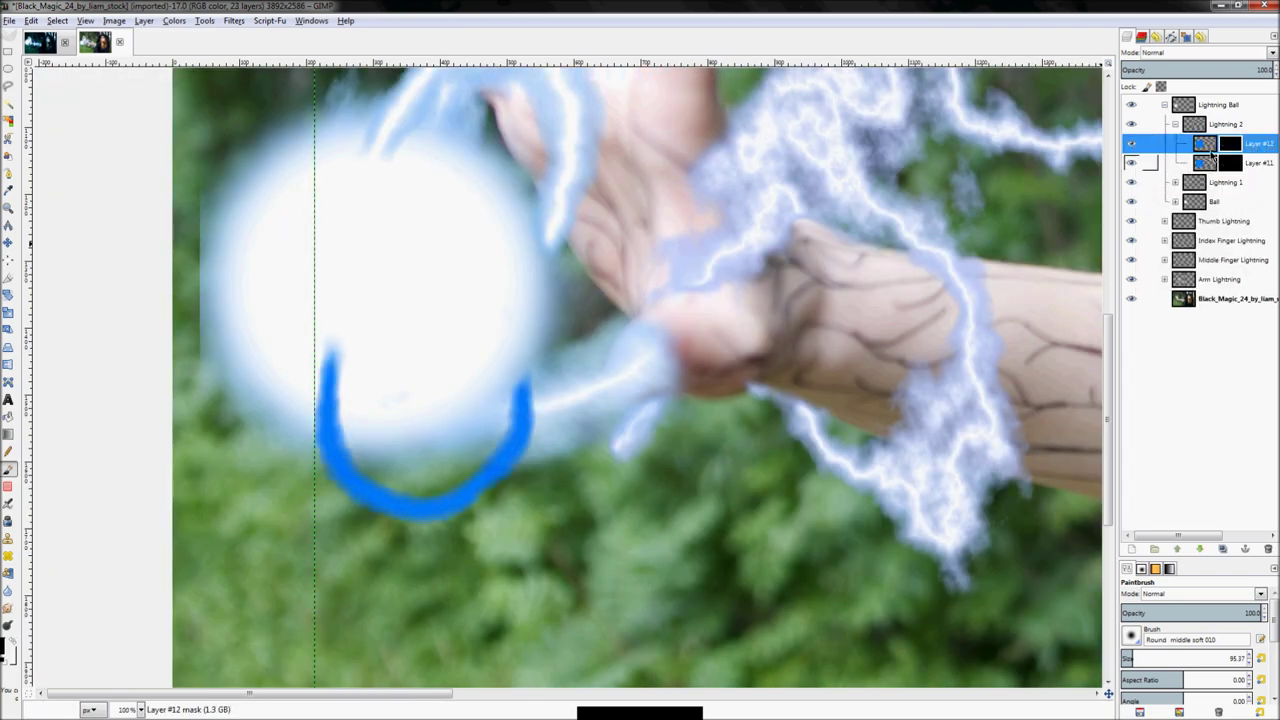
key("shift+b")
left_click(698, 385)
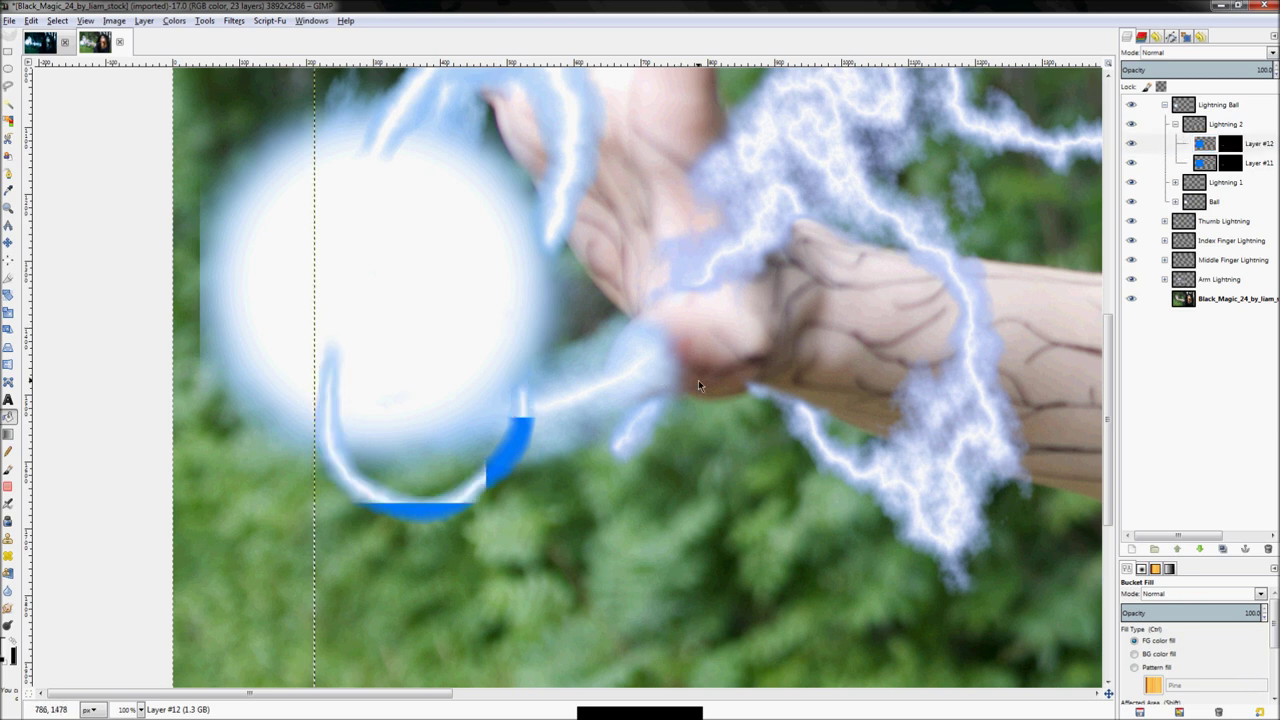
Shorten the ring's left end by painting black with a 135.37 px brush on the masks of both ring layers
left_click(1240, 143)
key("p")
key("bracketright")
key("bracketright")
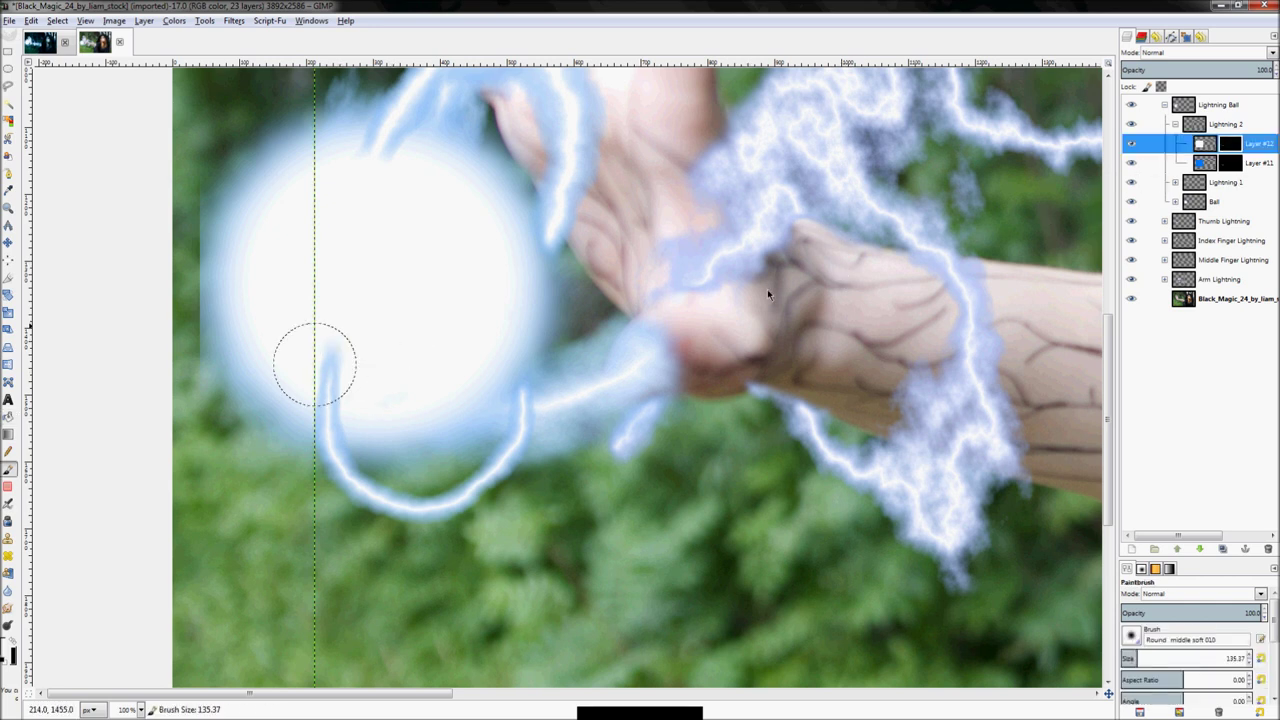
left_click(1150, 163)
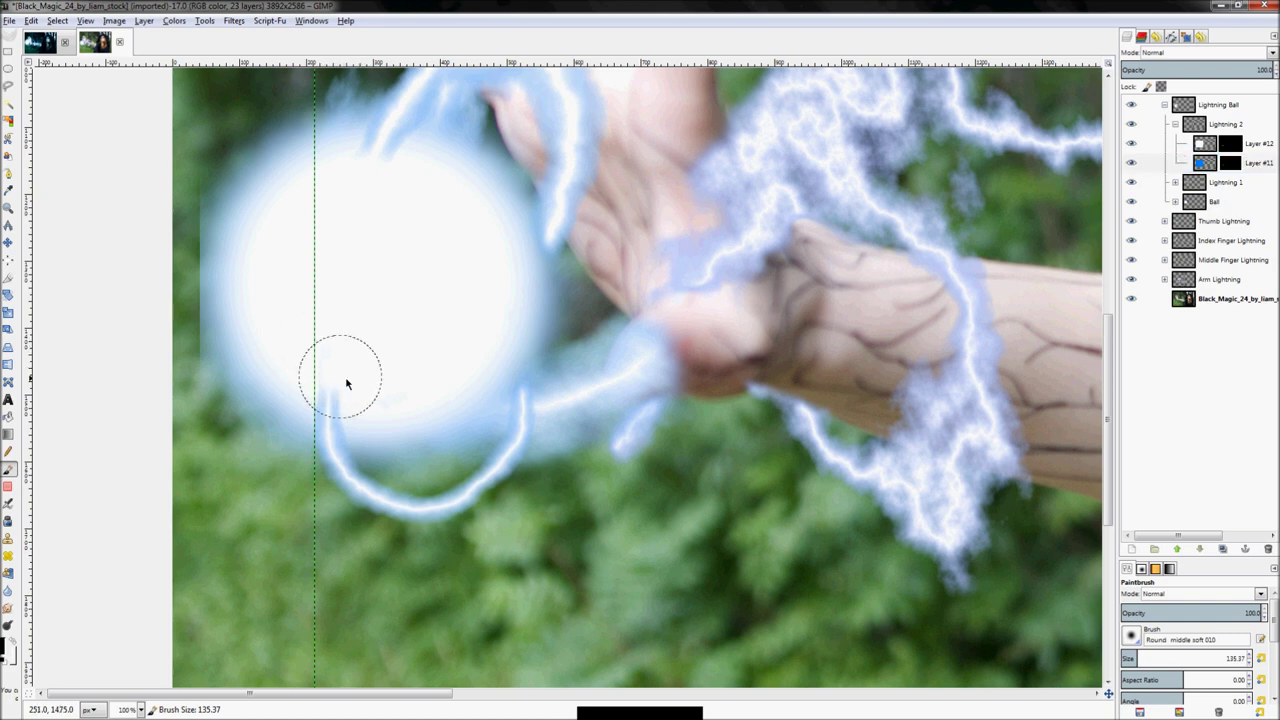
Create a transparent layer named Blue Mood and raise it to the top of the layer stack
key("z")
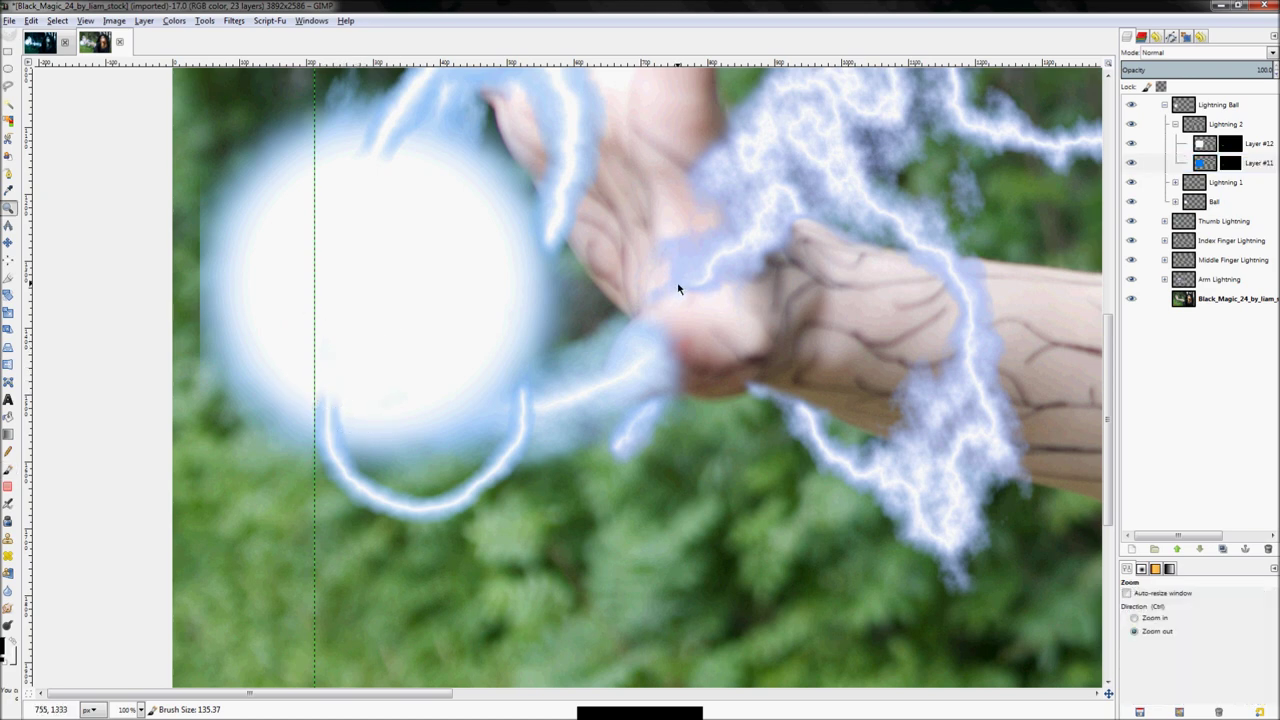
key("shift+ctrl+j")
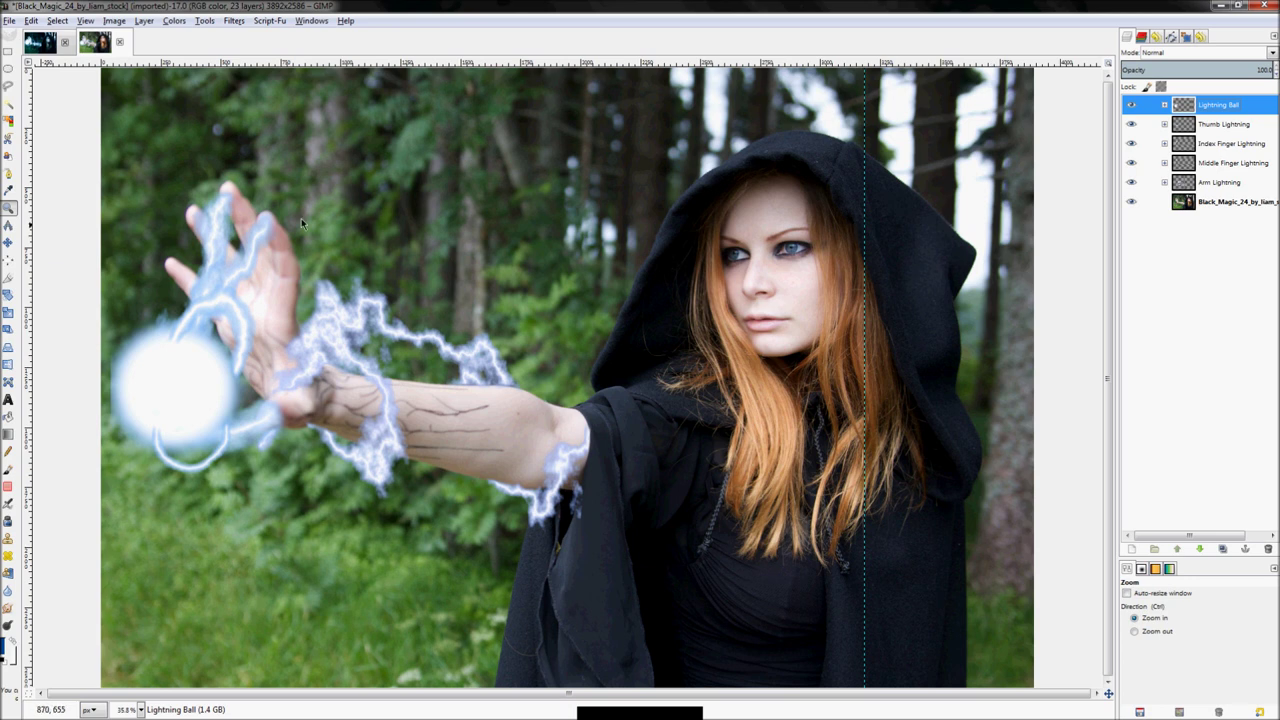
left_click(40, 42)
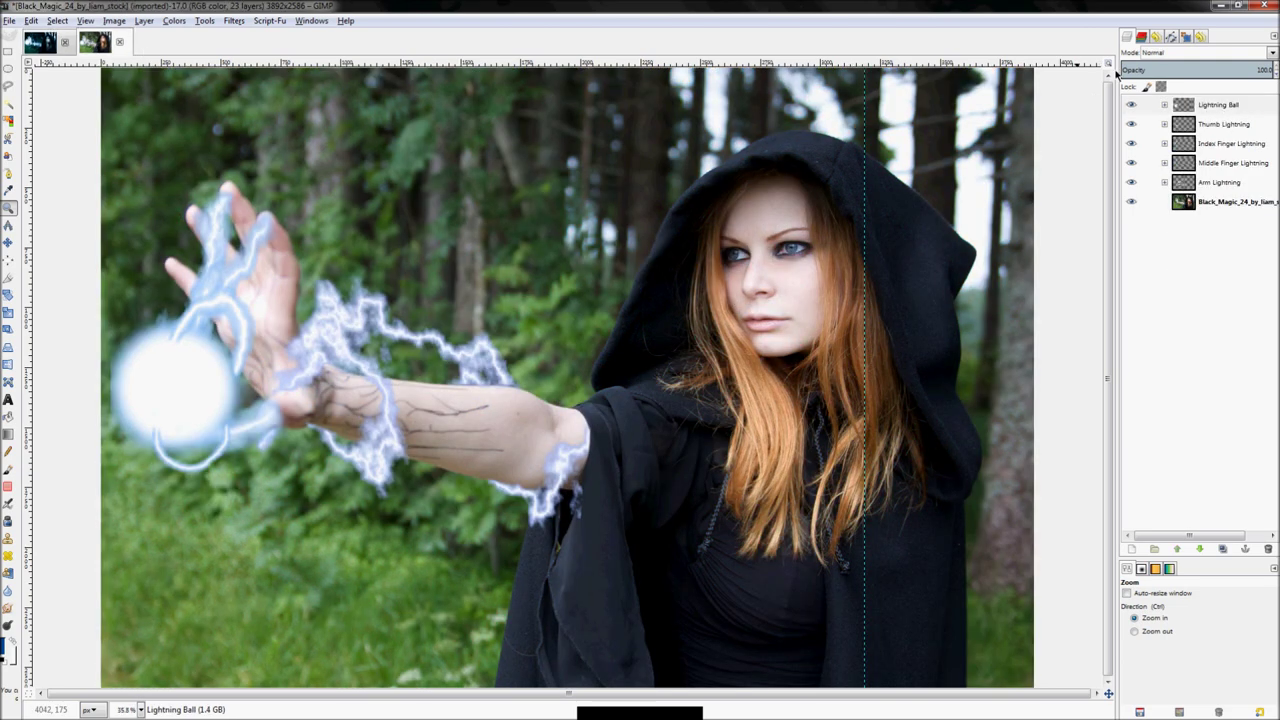
right_click(1200, 203)
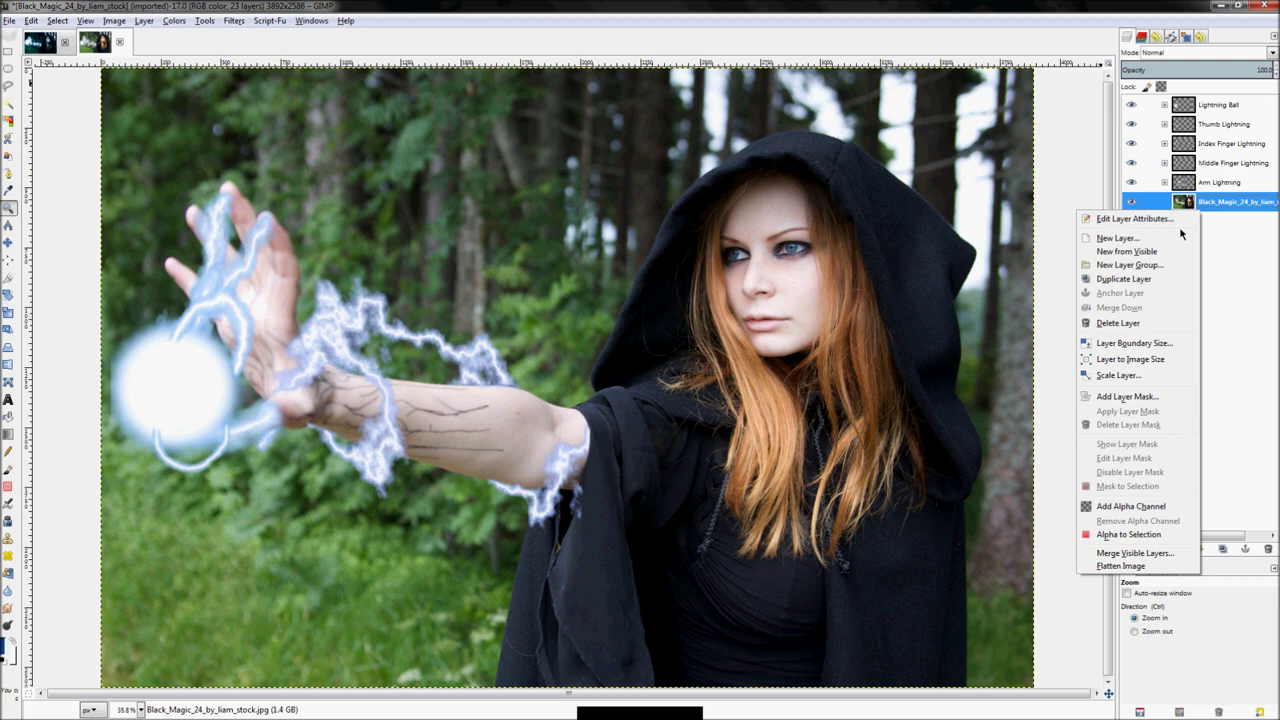
left_click(1166, 240)
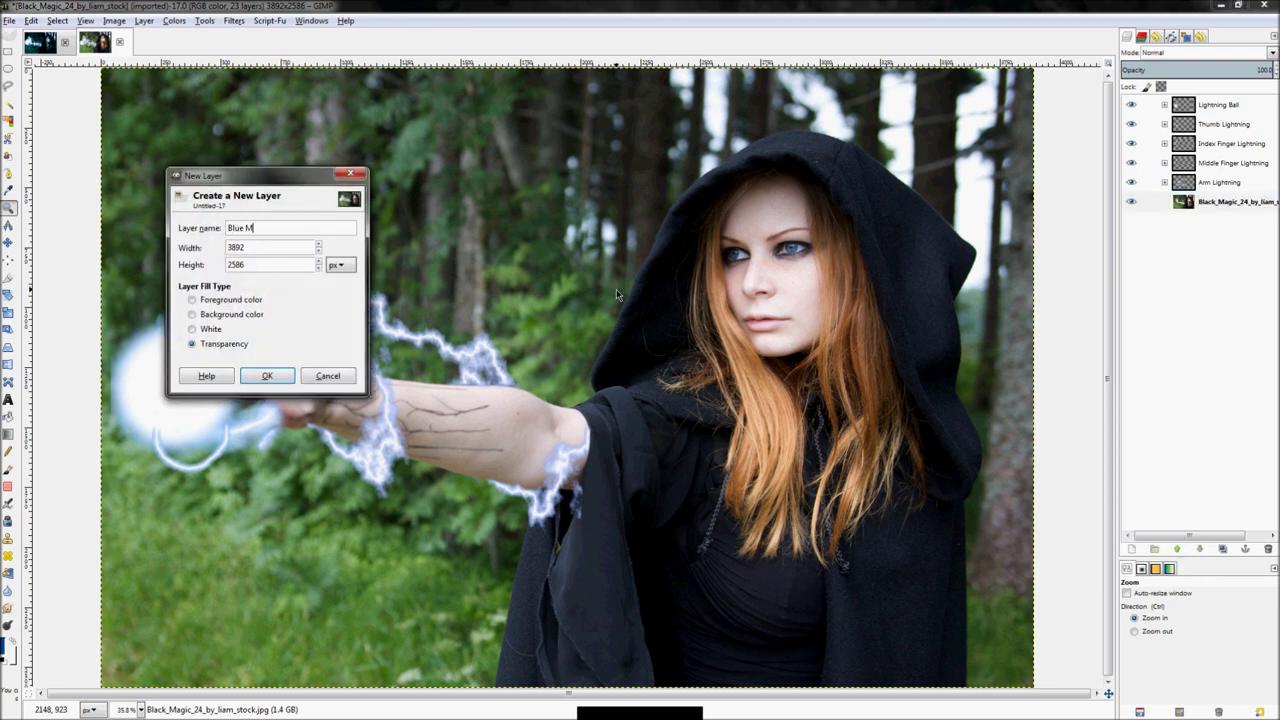
key("Return")
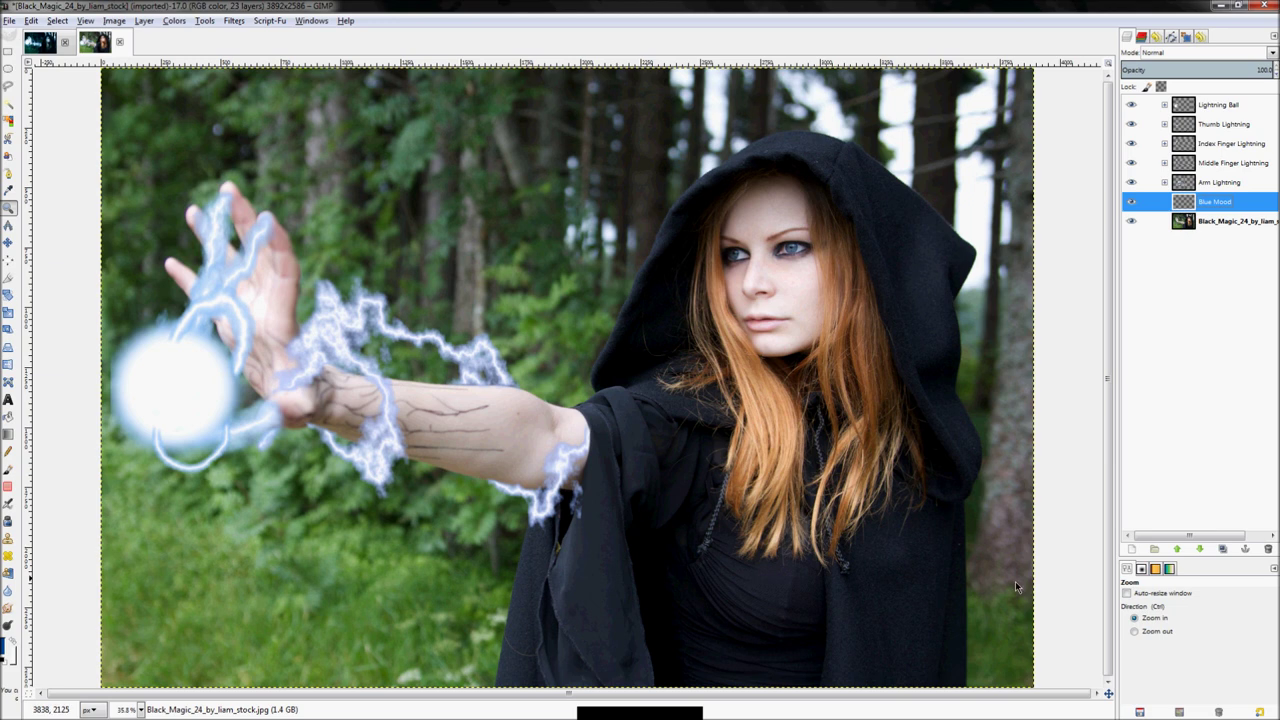
left_click(1177, 549)
left_click(1177, 549)
left_click(1177, 549)
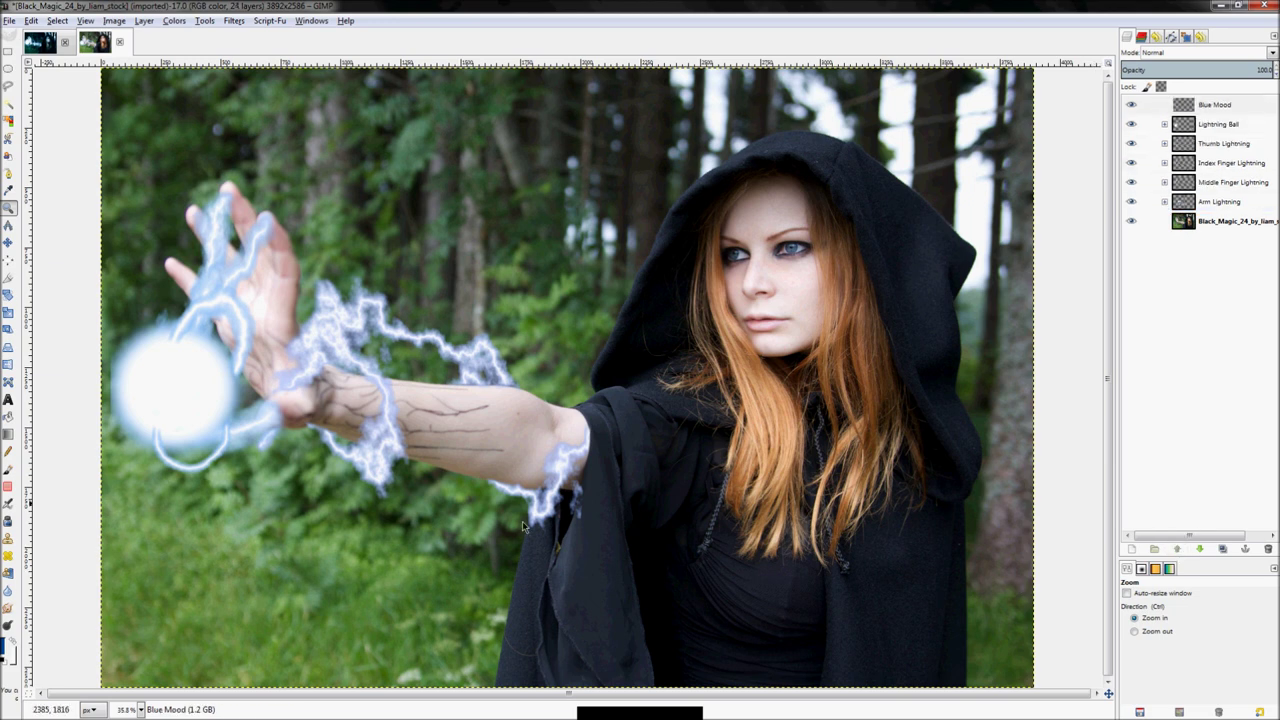
Fill the Blue Mood layer with dark blue 004f9e and set its blend mode to Overlay
left_click(5, 650)
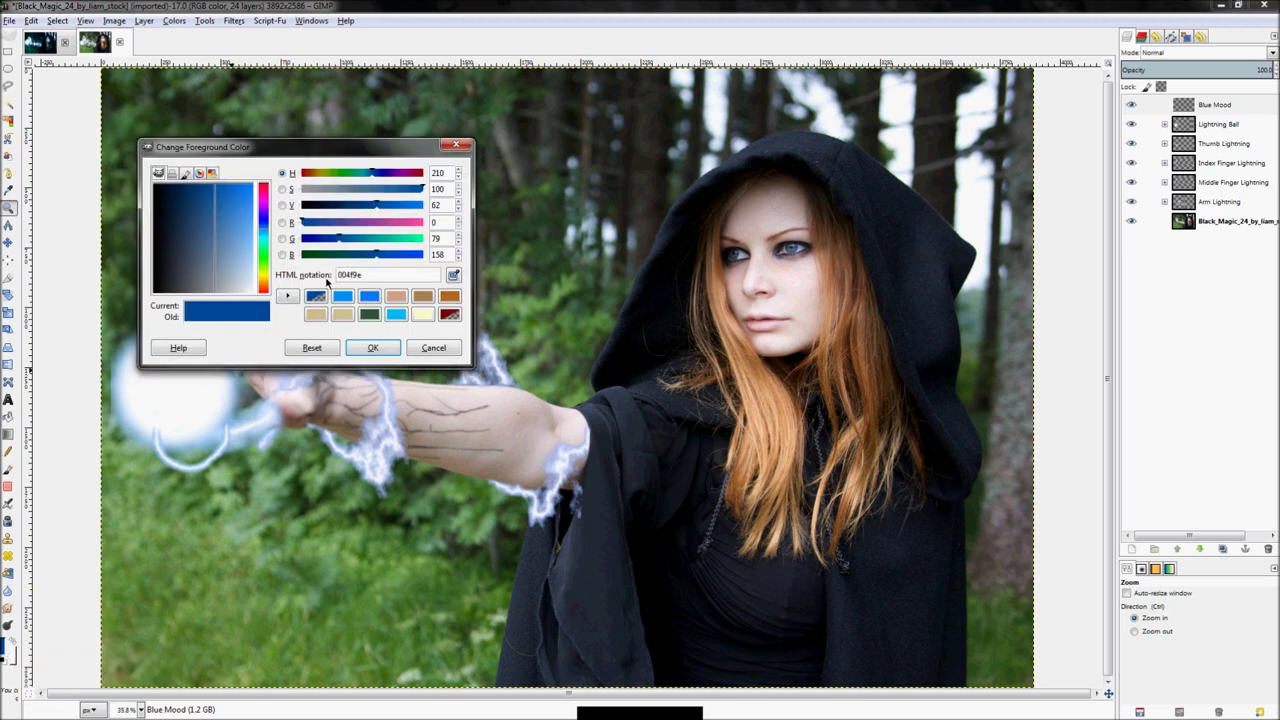
double_click(373, 276)
left_click(376, 348)
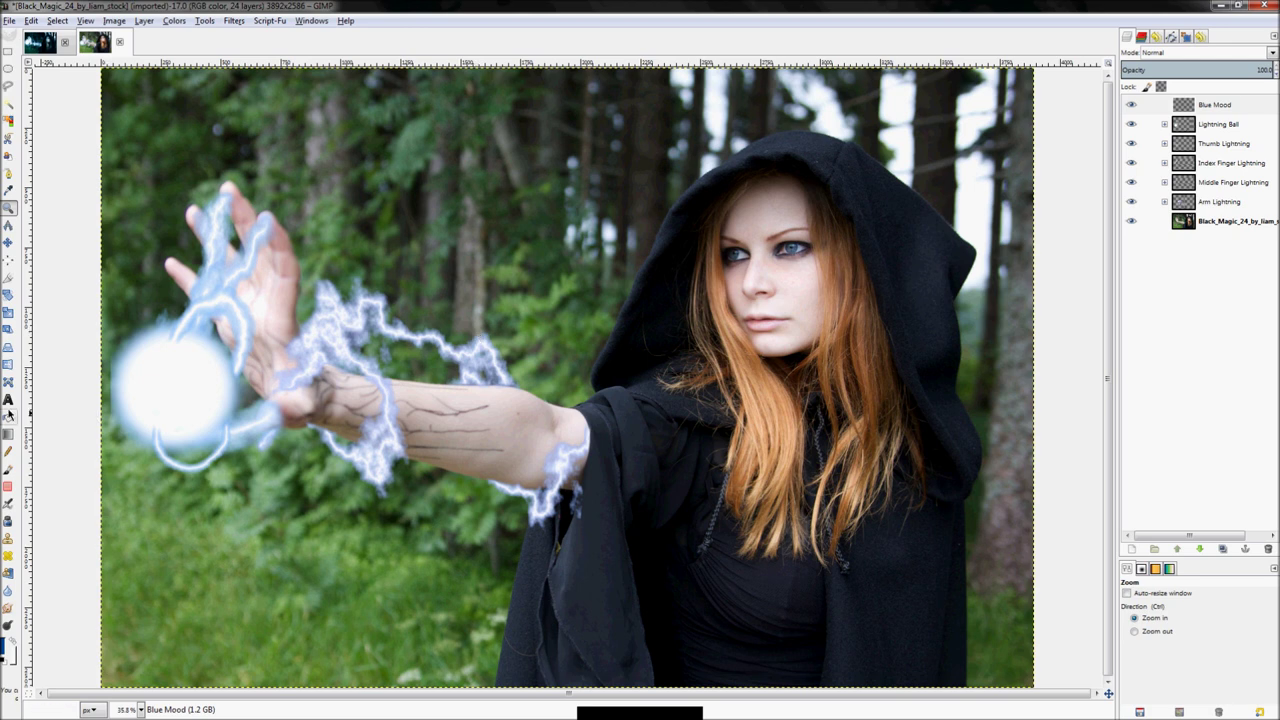
key("shift+b")
left_click(1183, 106)
left_click(914, 204)
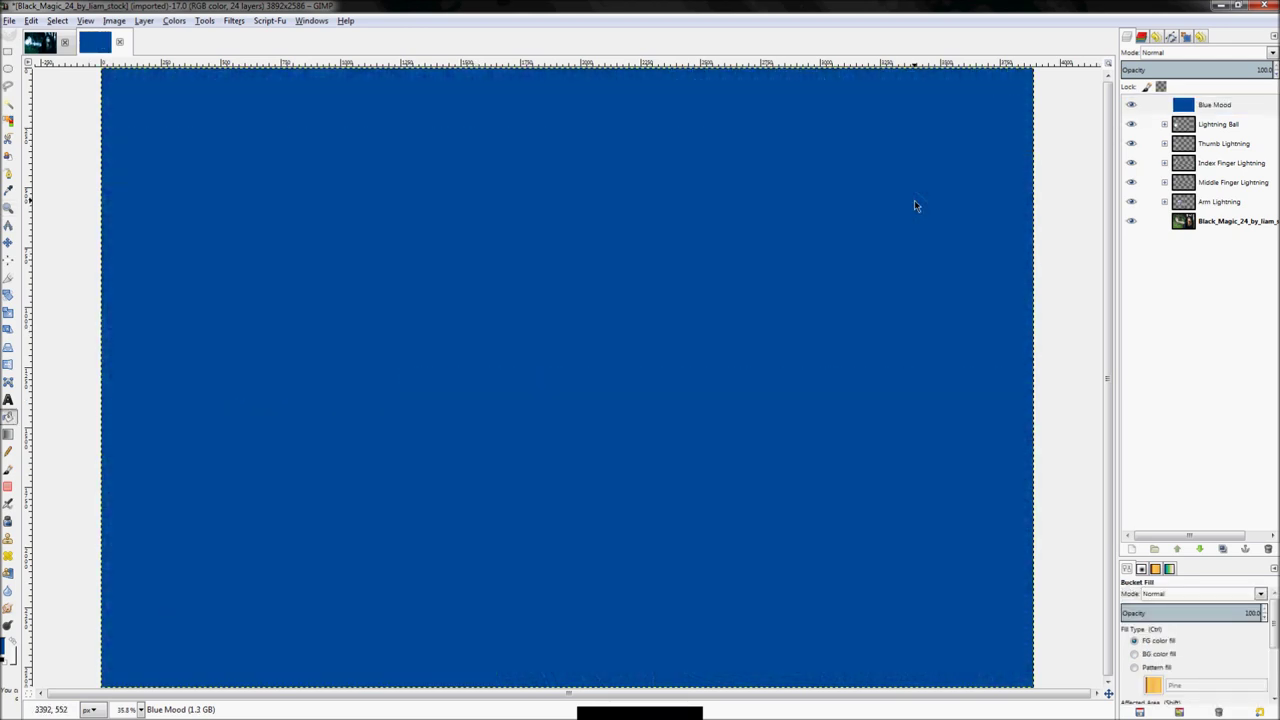
left_click(1172, 53)
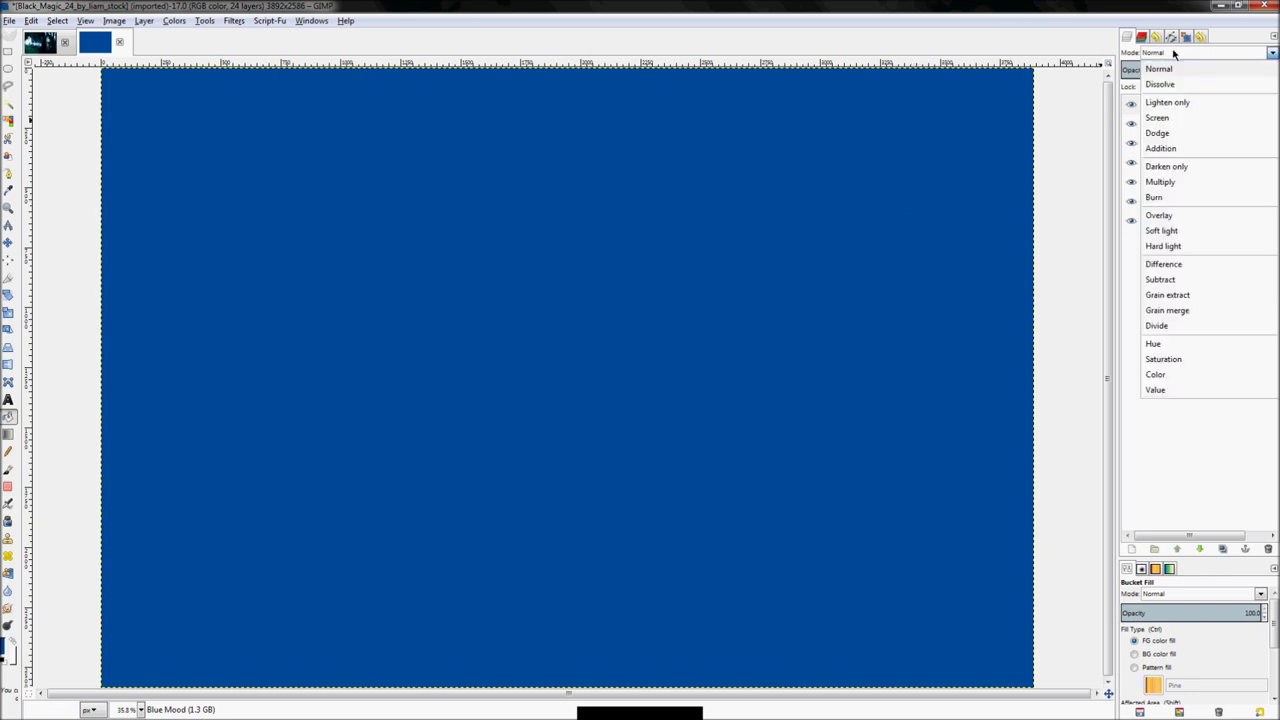
left_click(1158, 215)
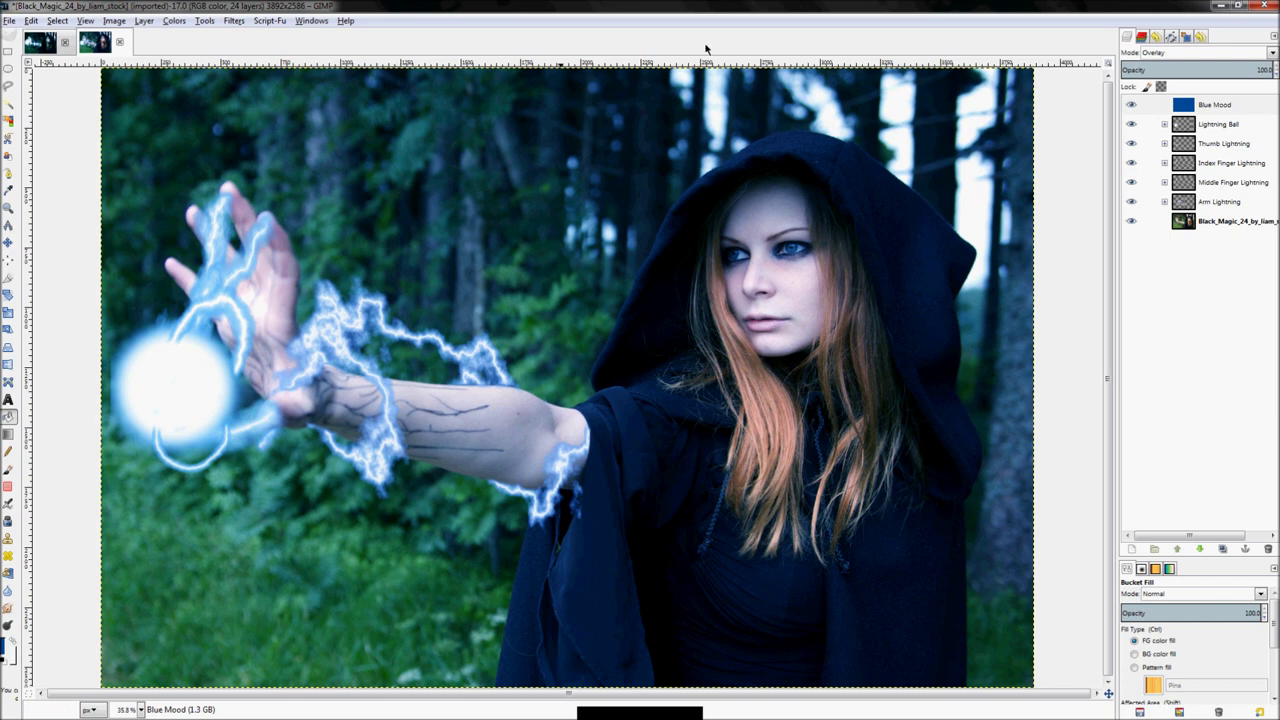
Create a transparent layer named Contrast above the Blue Mood layer
right_click(1221, 108)
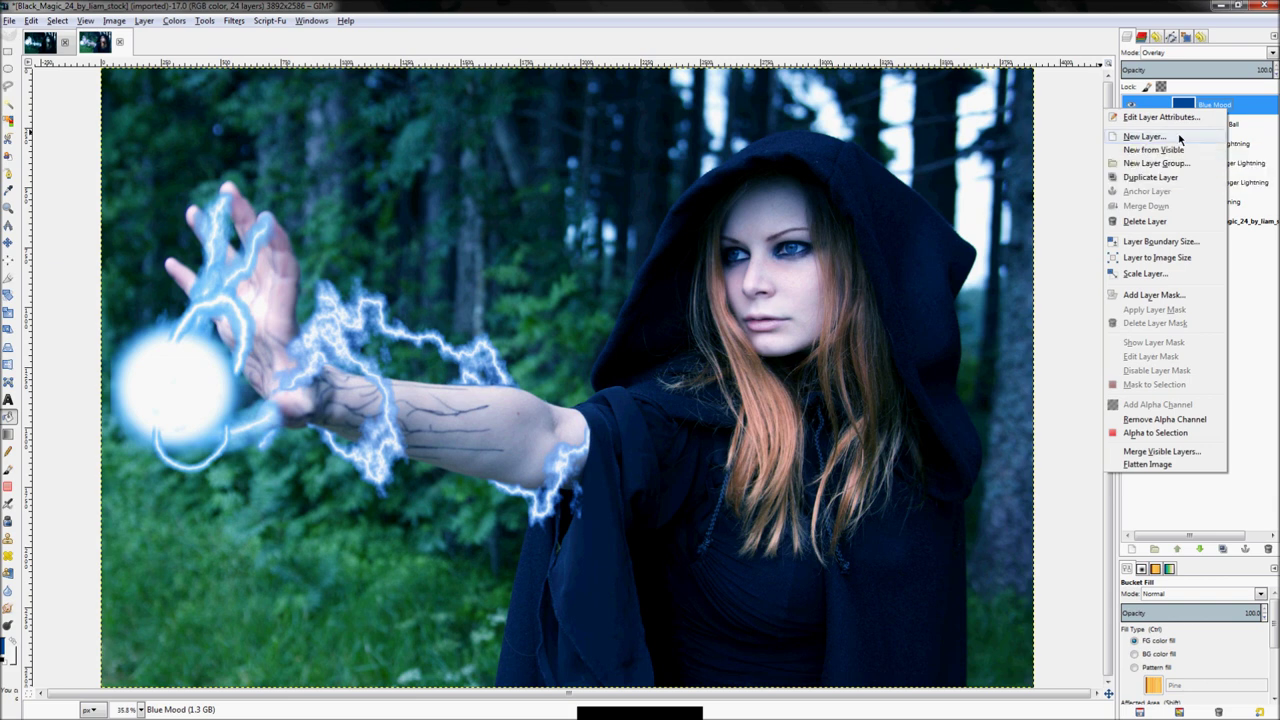
left_click(1180, 138)
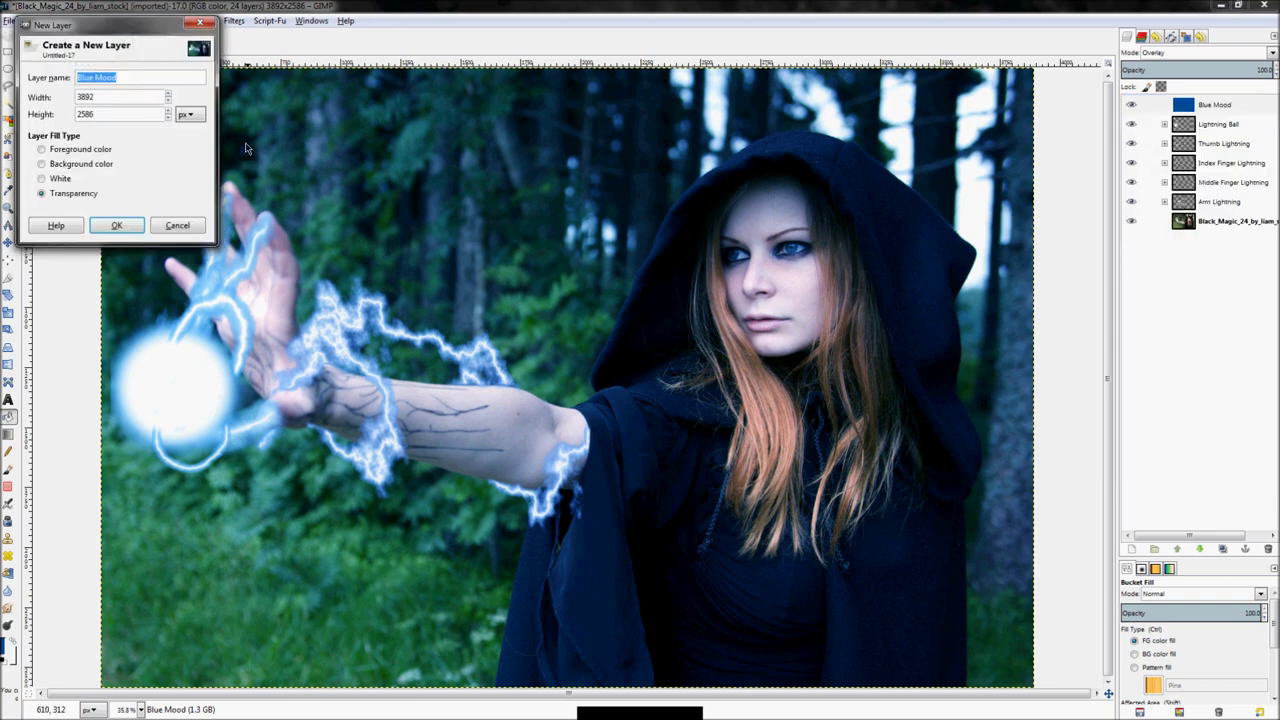
type("Contrast")
key("Return")
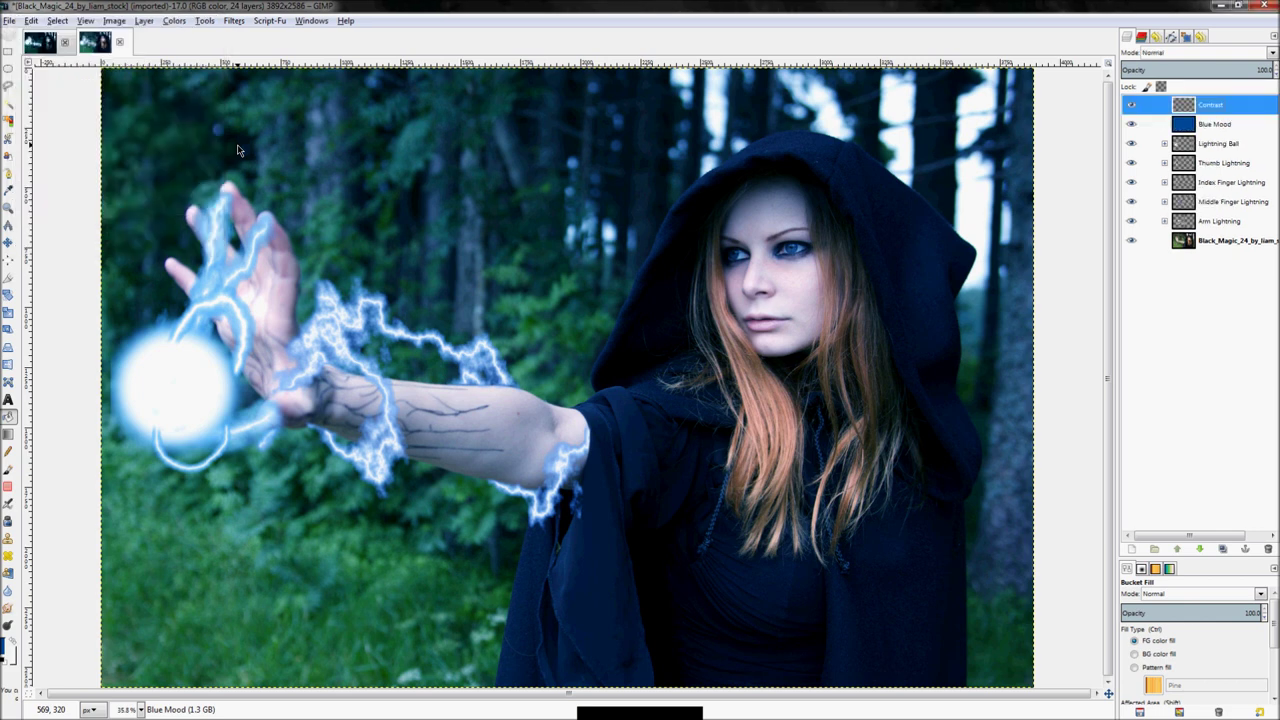
Fill the Contrast layer with black and set its blend mode to Overlay
left_click(488, 355)
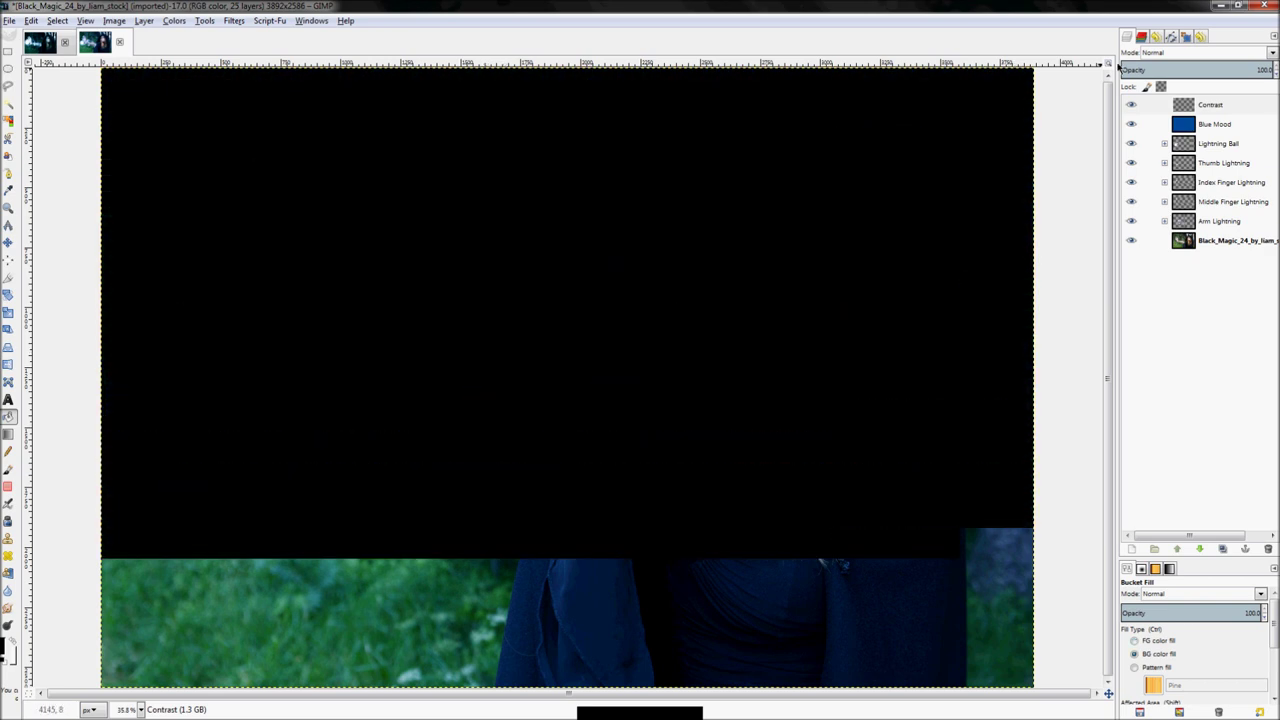
left_click(1160, 52)
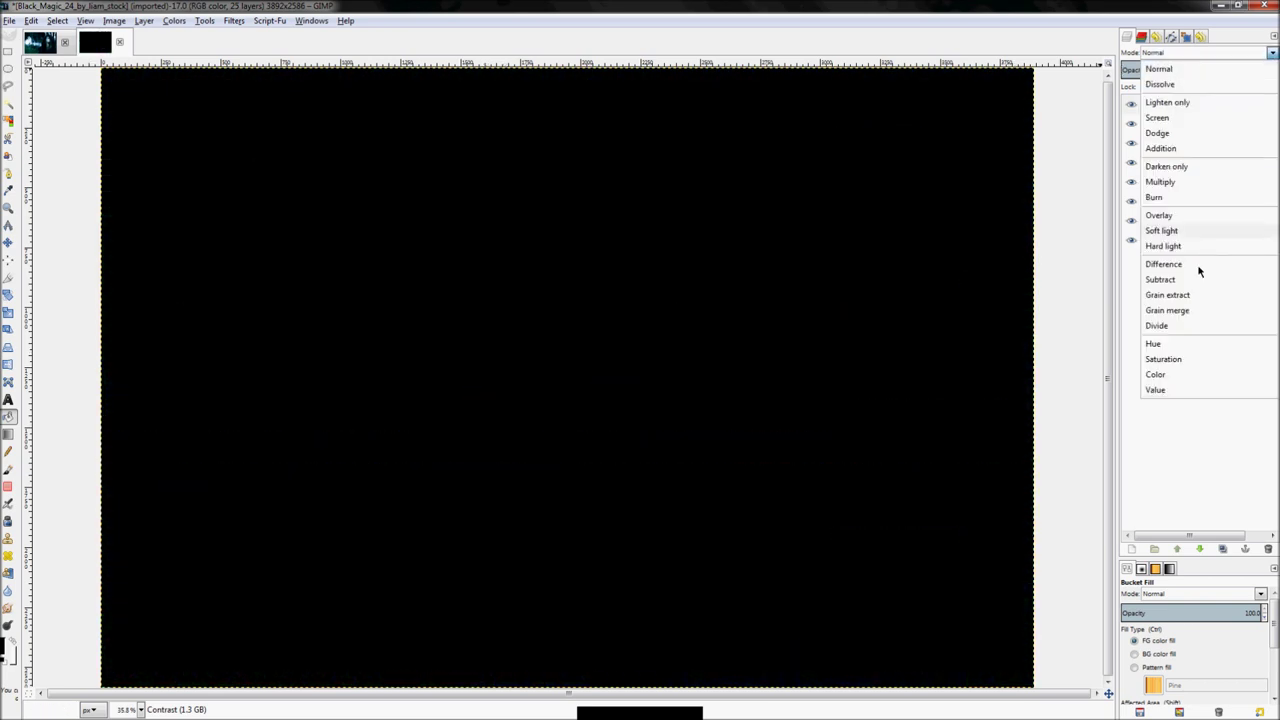
left_click(1183, 214)
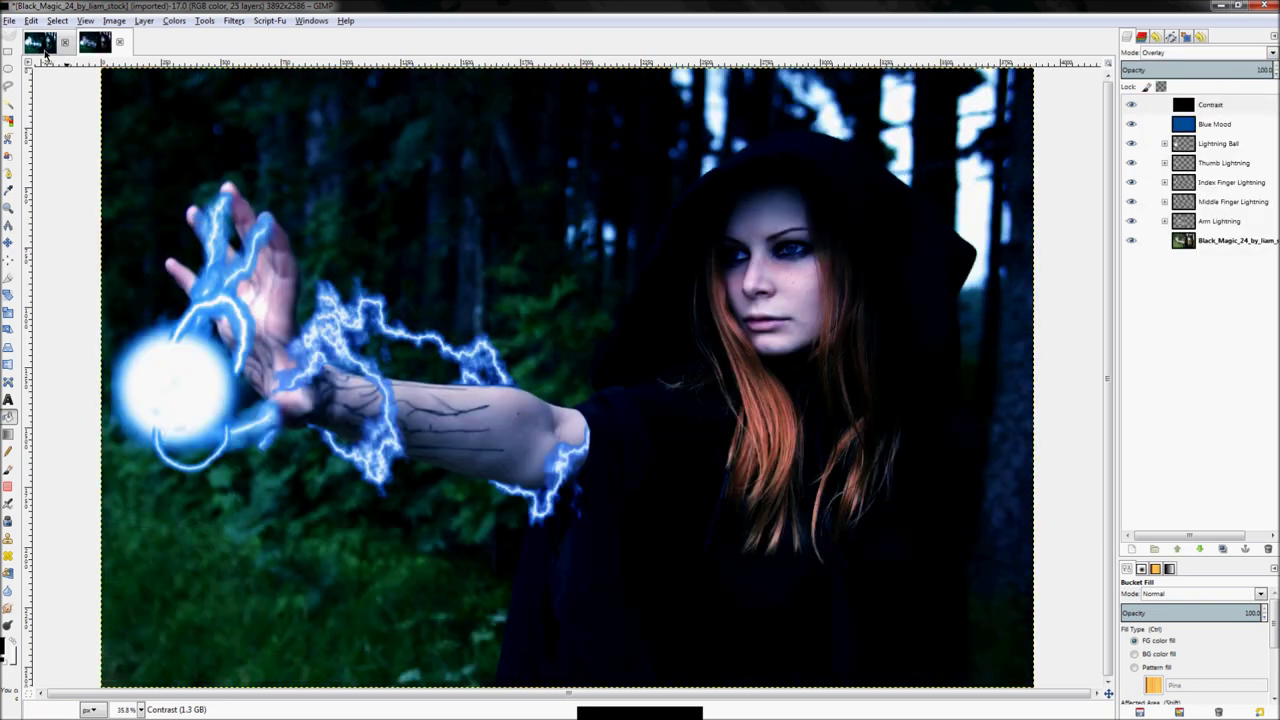
Compare the image with the finished Lightning.xcf version and check the Contrast layer's effect by toggling its visibility
left_click(43, 50)
left_click(99, 44)
left_click(46, 45)
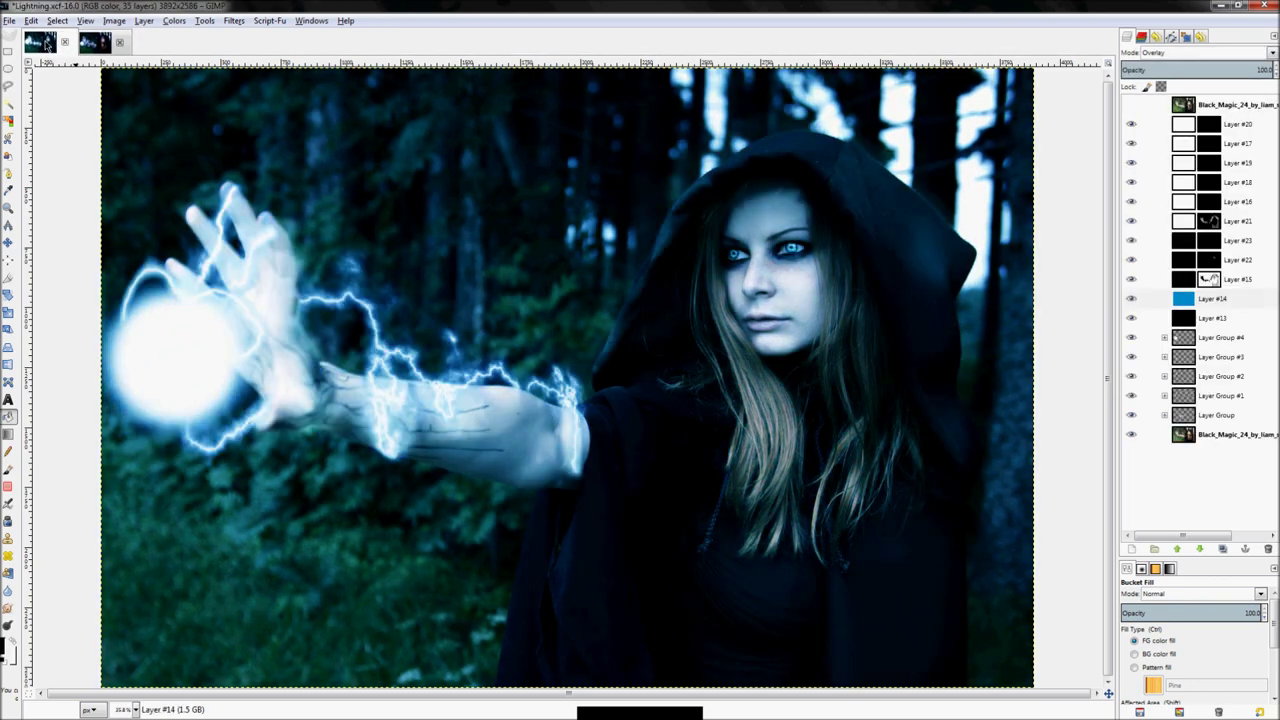
left_click(99, 44)
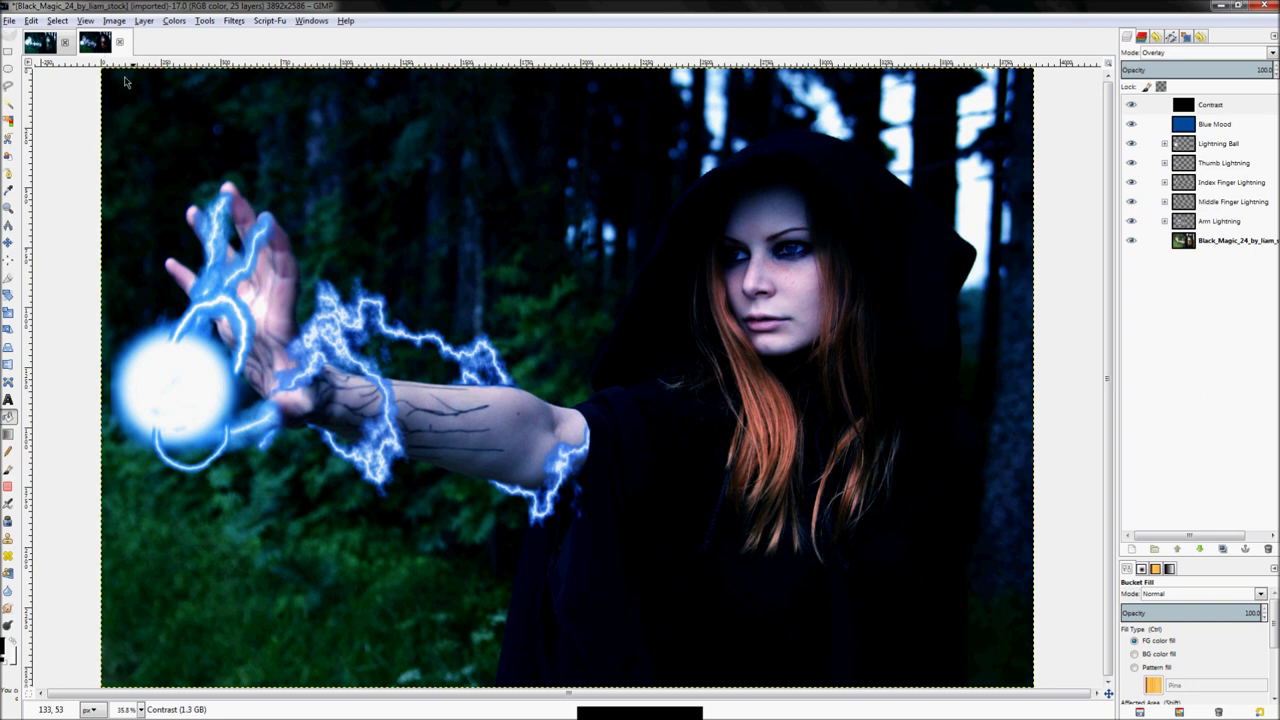
left_click(45, 45)
left_click(99, 44)
left_click(1200, 124)
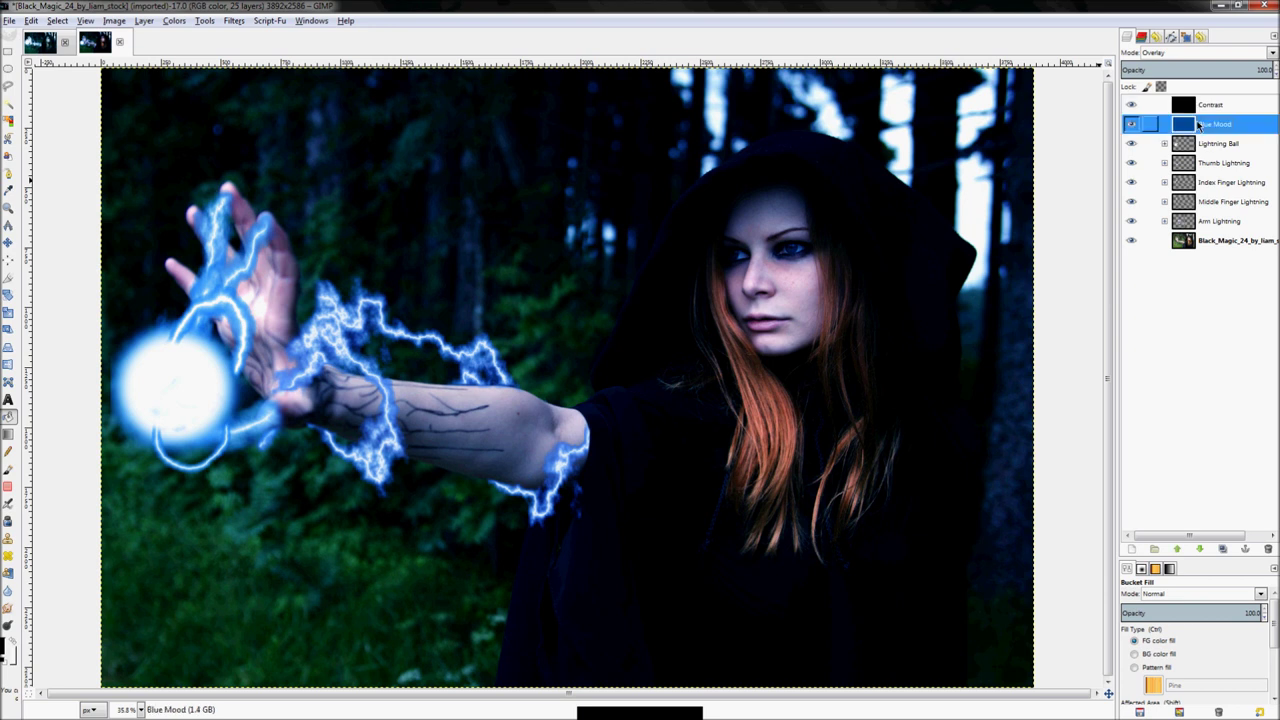
left_click(1131, 104)
left_click(1131, 104)
Create a transparent layer named Color and place it directly below the Blue Mood layer
right_click(1215, 126)
left_click(1195, 155)
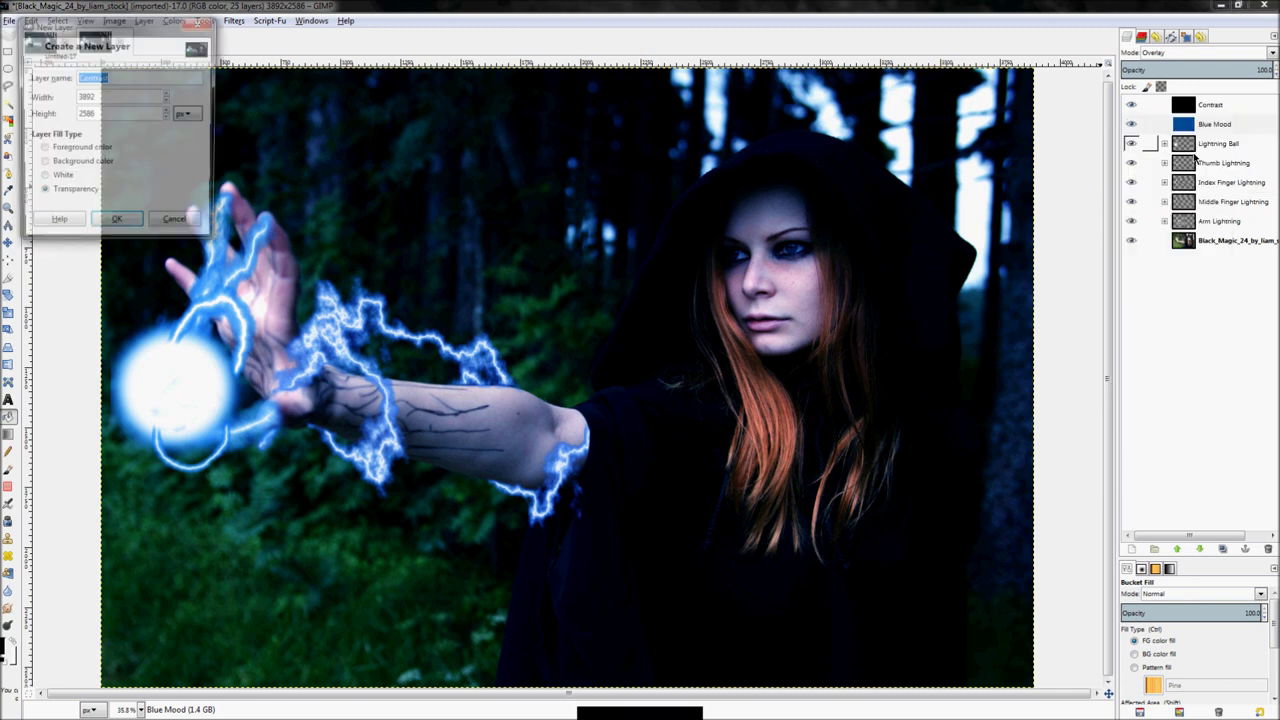
type("Colo")
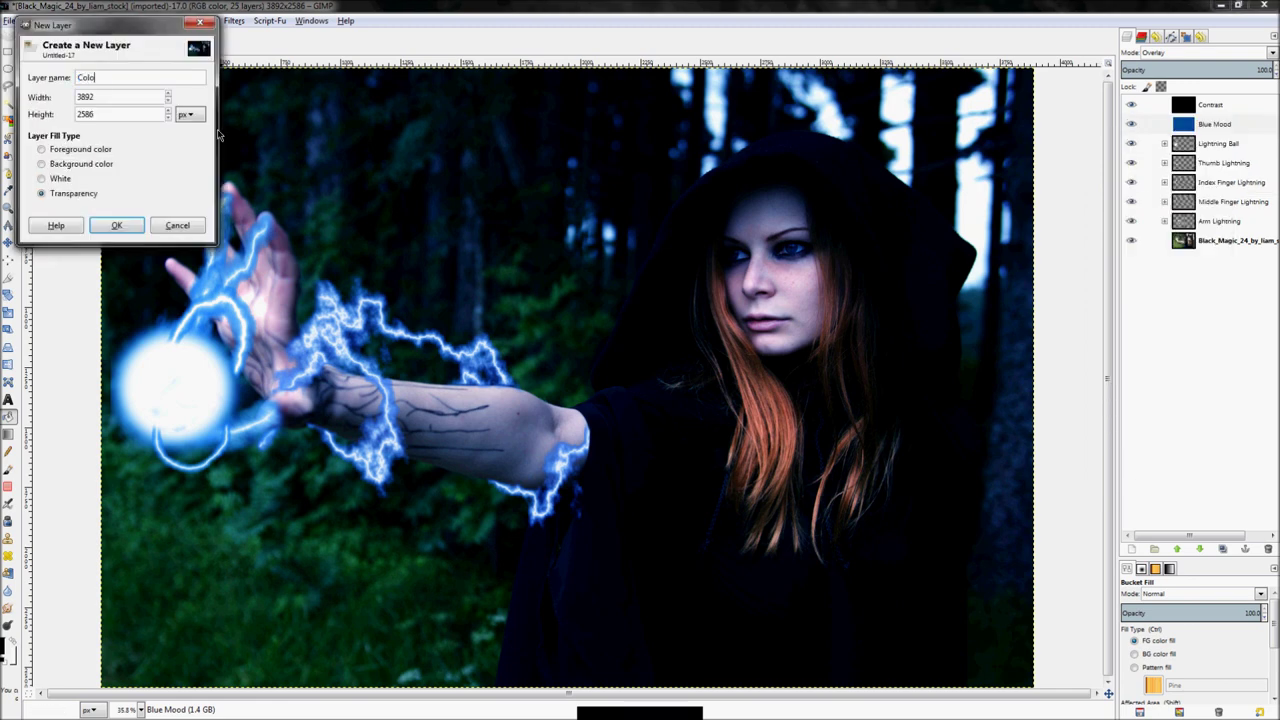
type("r")
key("Return")
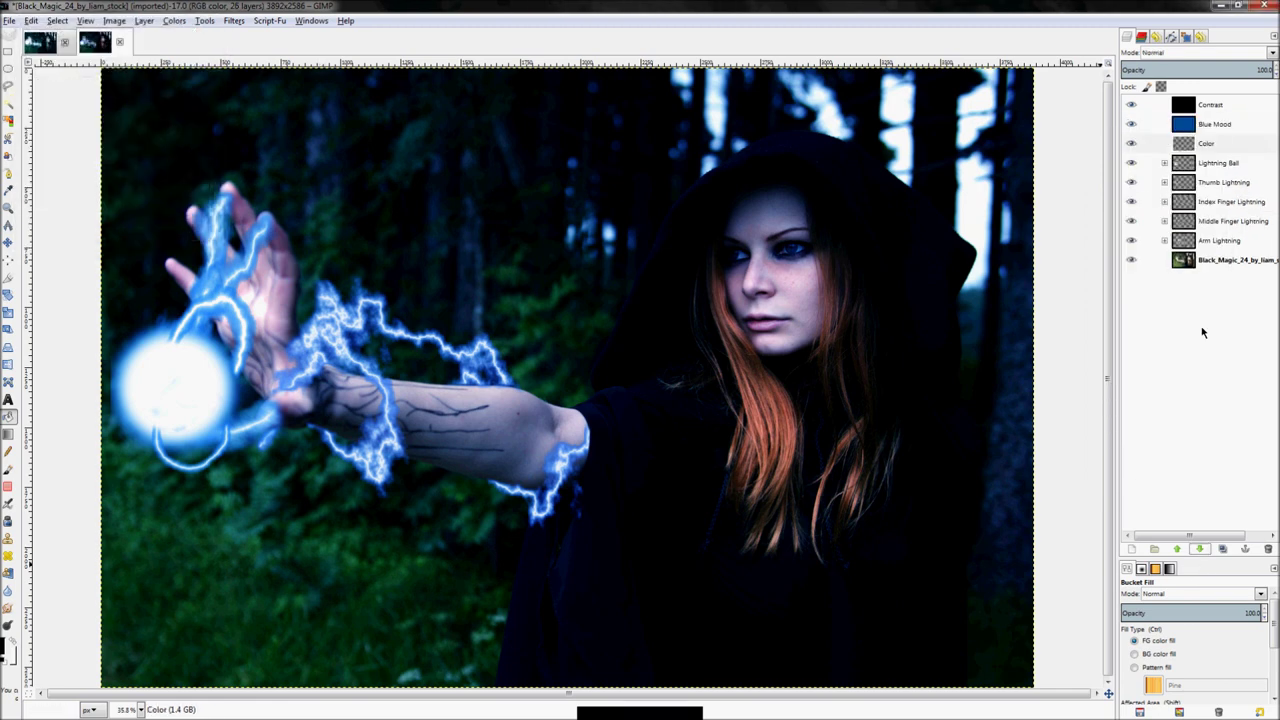
left_click(1215, 124)
left_click(1212, 105)
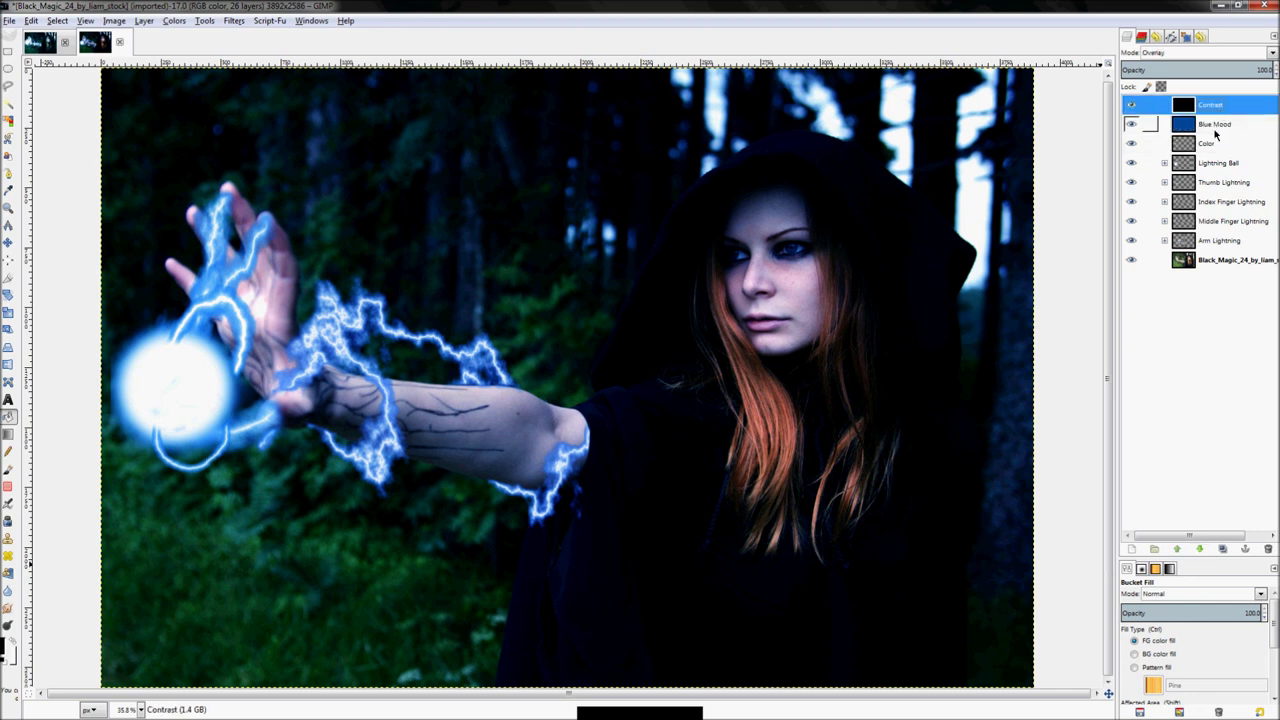
Fill the Color layer with black and set its blend mode to Color
left_click(1208, 143)
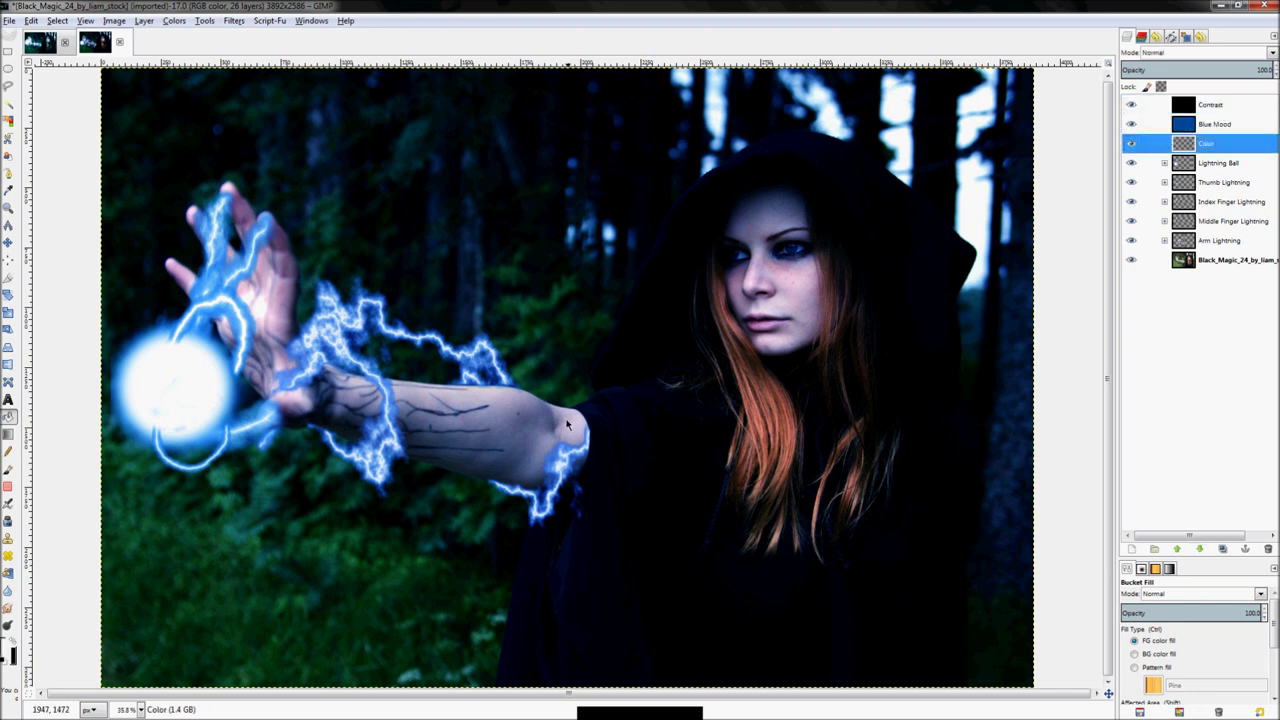
left_click(566, 425)
left_click(1200, 52)
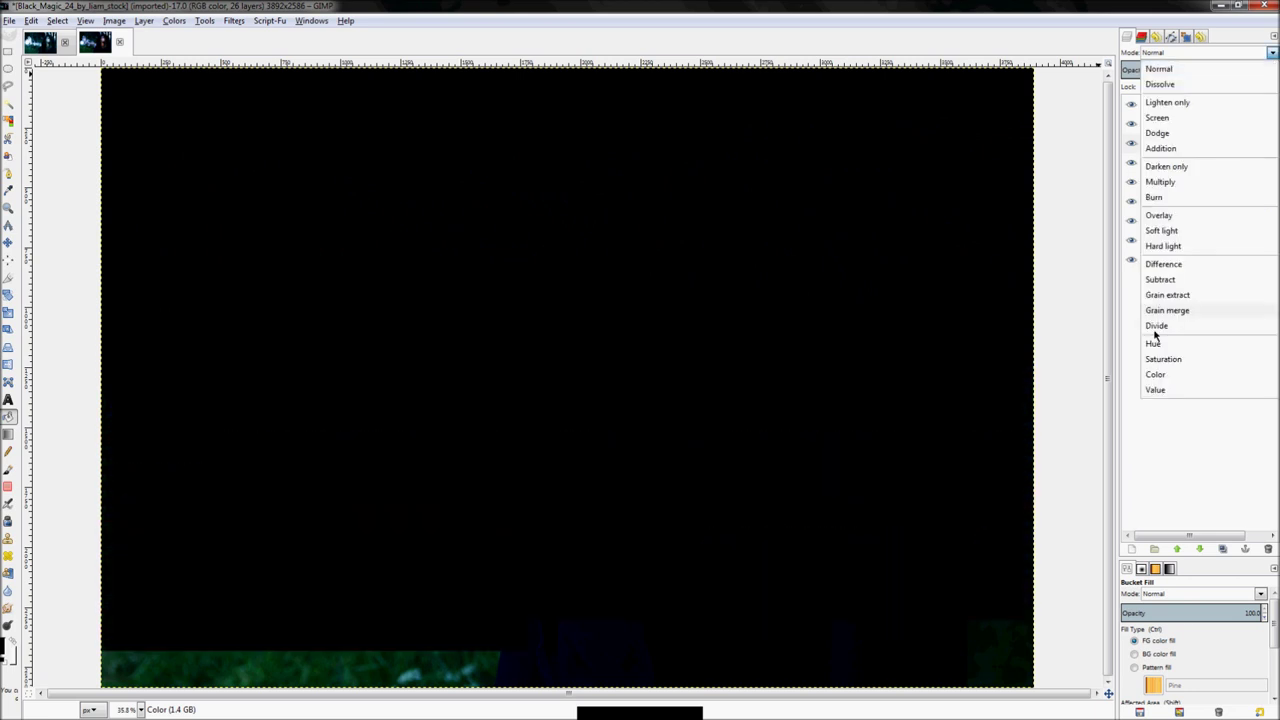
left_click(1156, 374)
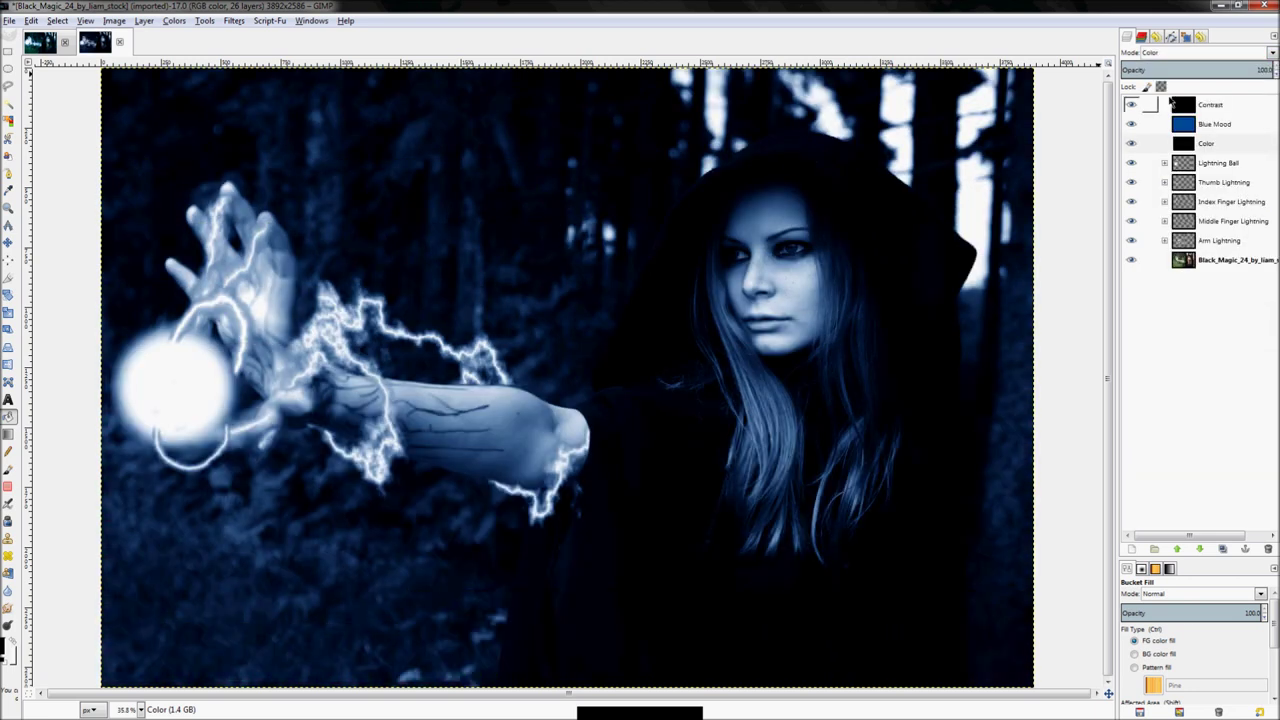
Lower the Color layer's opacity to 50.1, using the corresponding black layer in Lightning.xcf as a reference
left_click_drag(1253, 75, 854, 82)
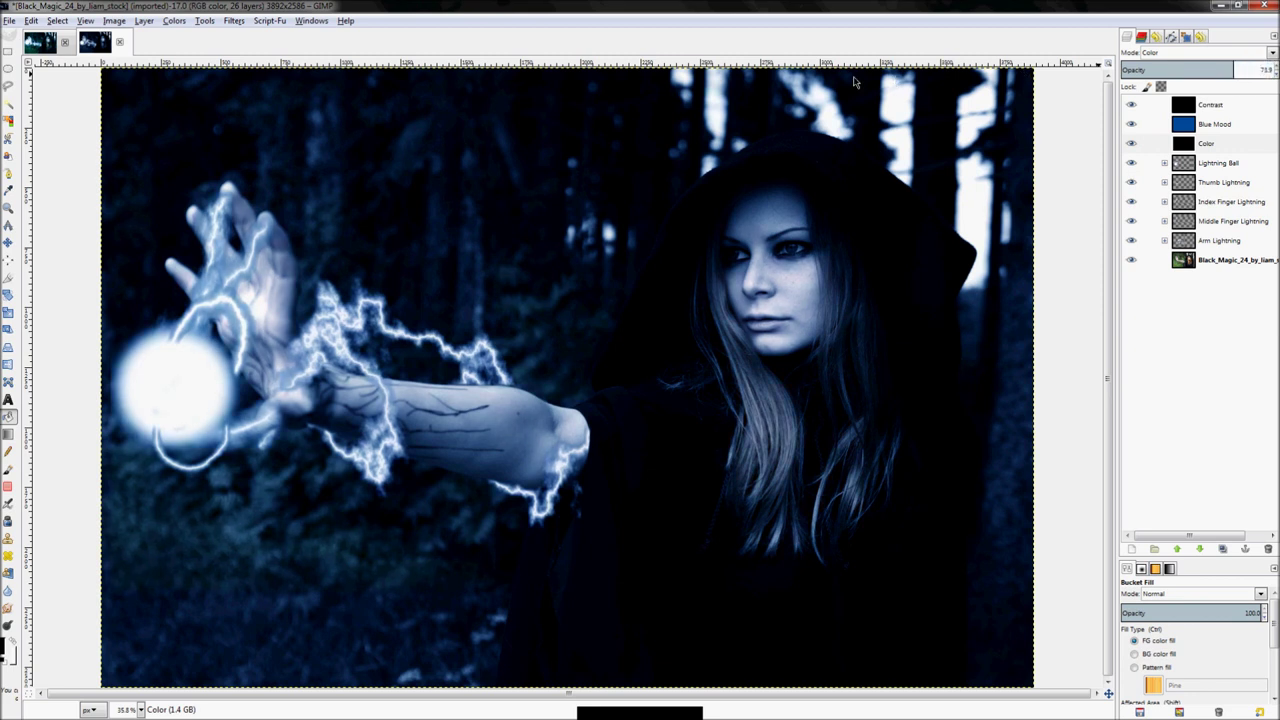
left_click(36, 46)
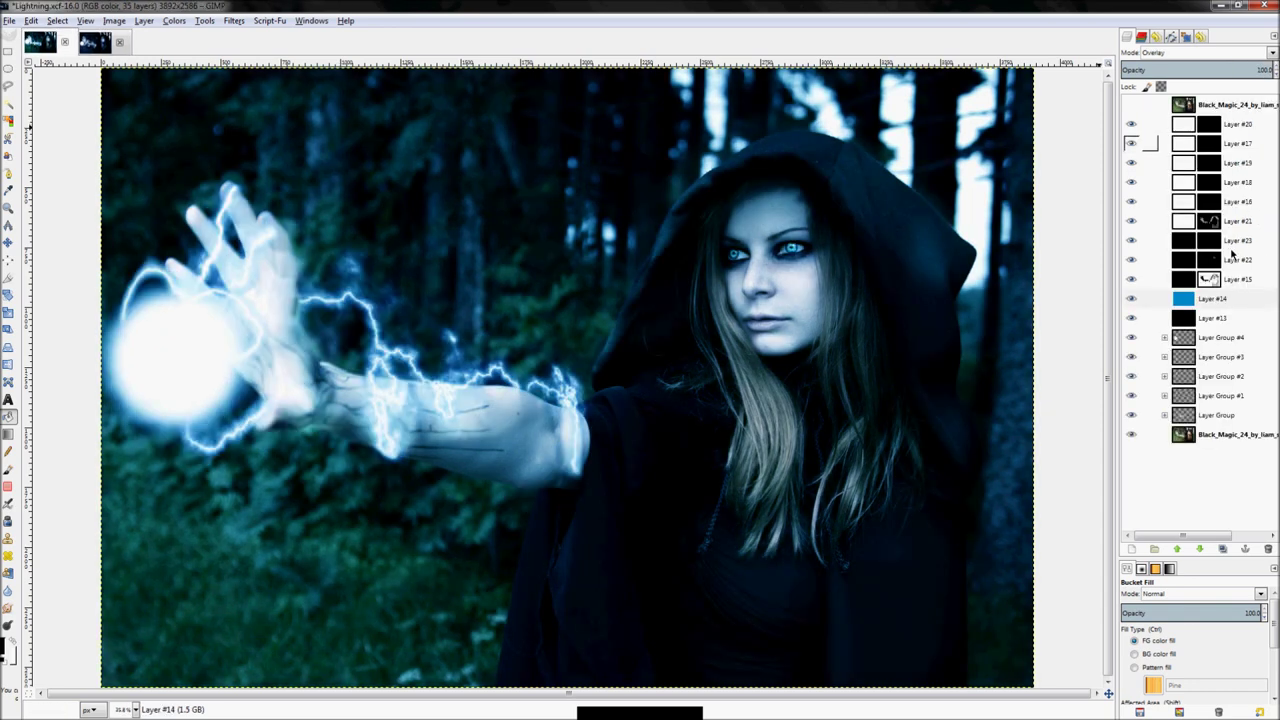
left_click(1214, 318)
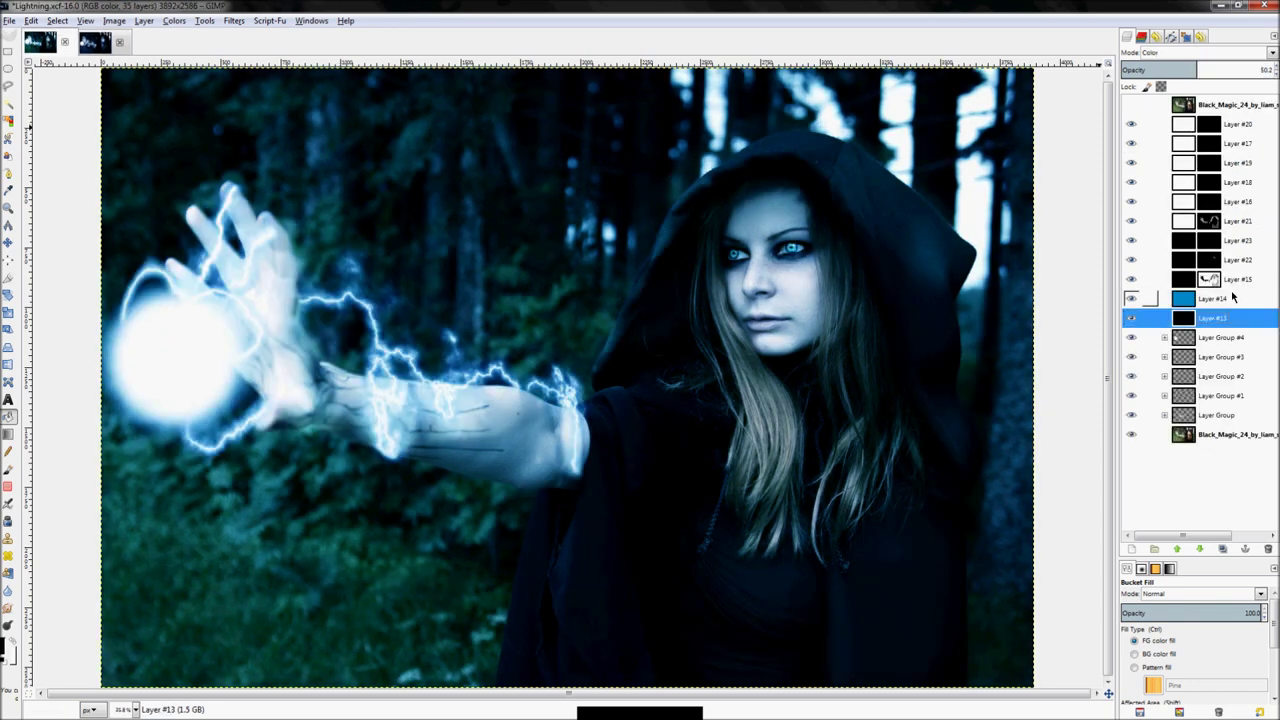
left_click(96, 42)
left_click_drag(1258, 76, 899, 92)
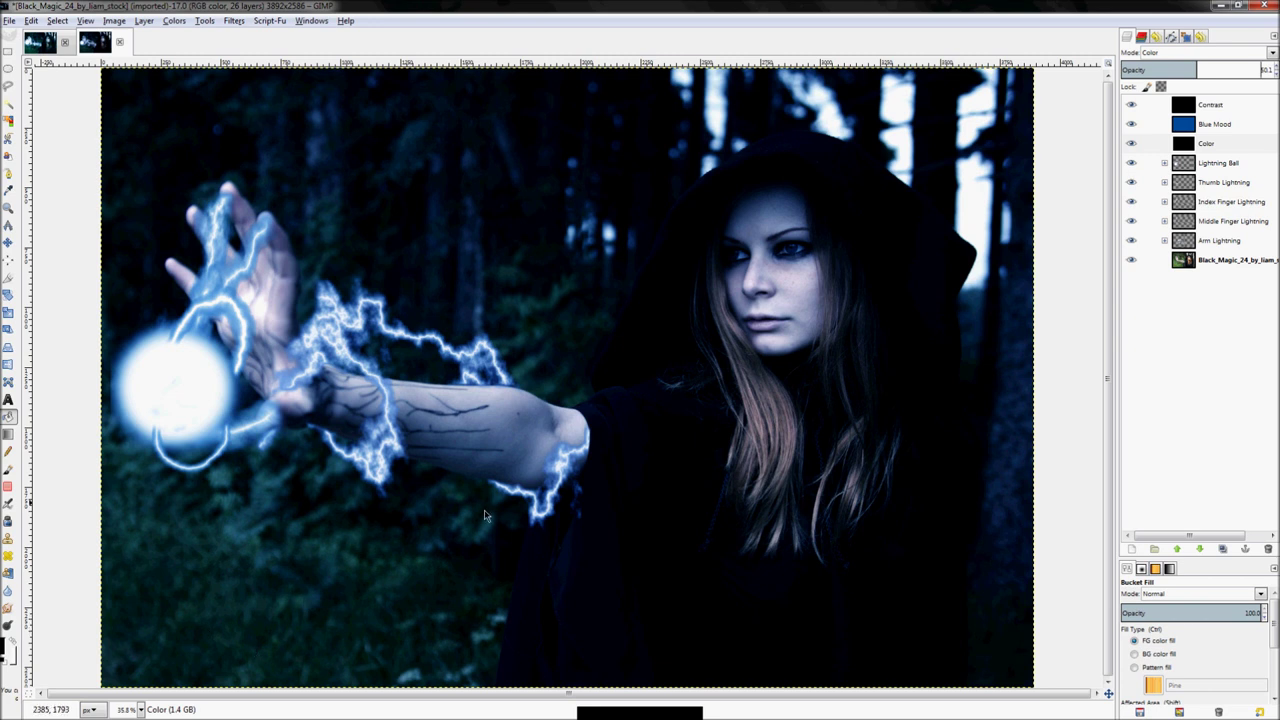
Toggle the visibility of the Color and Contrast layers off and on to check what each contributes
left_click(1134, 146)
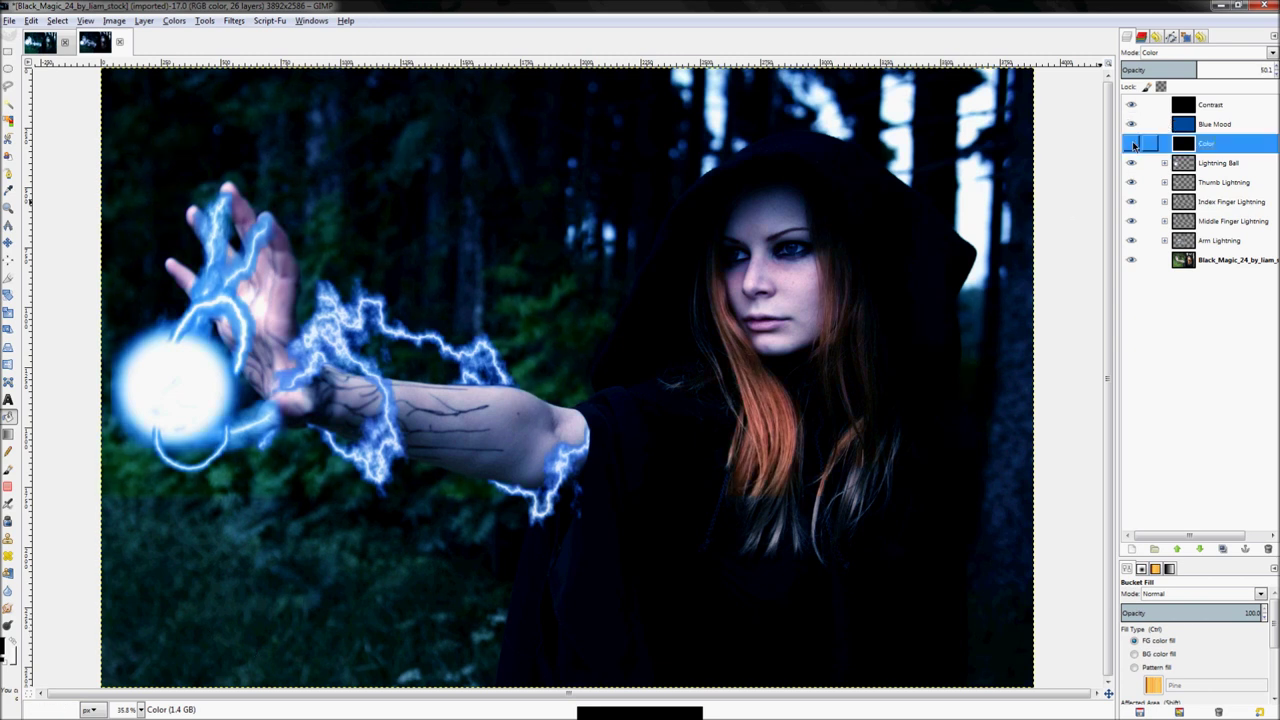
left_click(1133, 145)
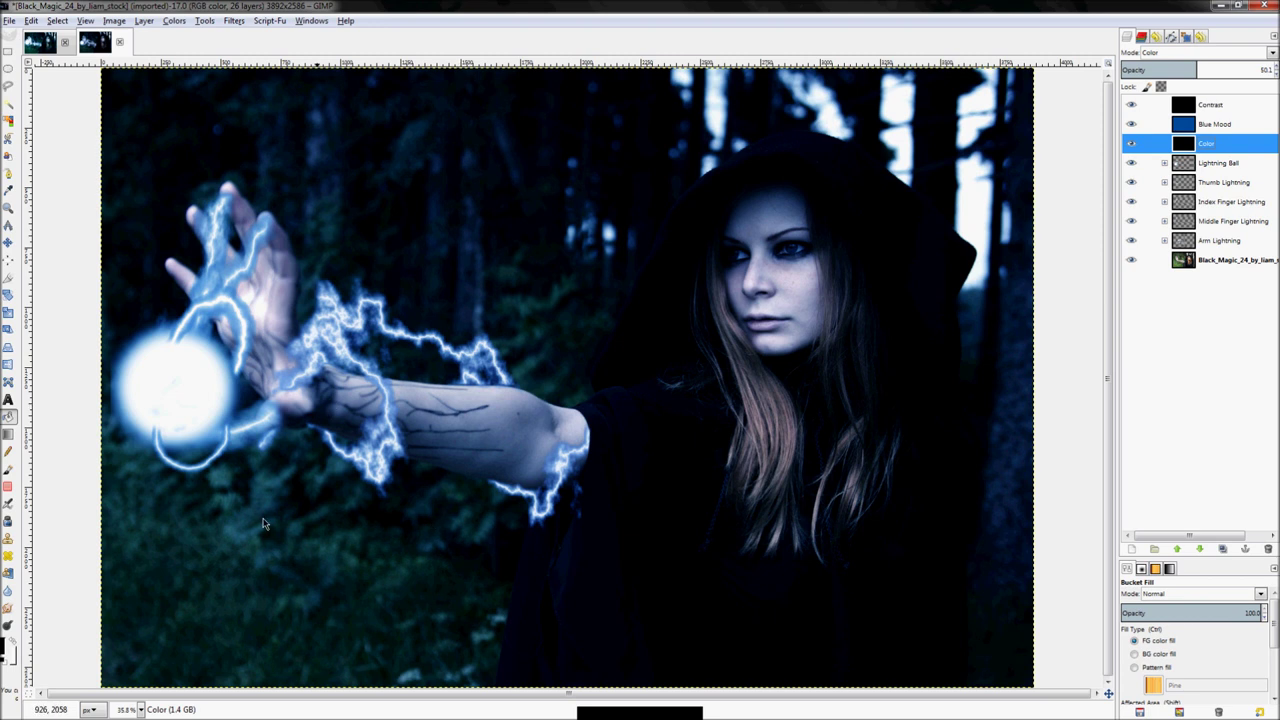
left_click(1214, 124)
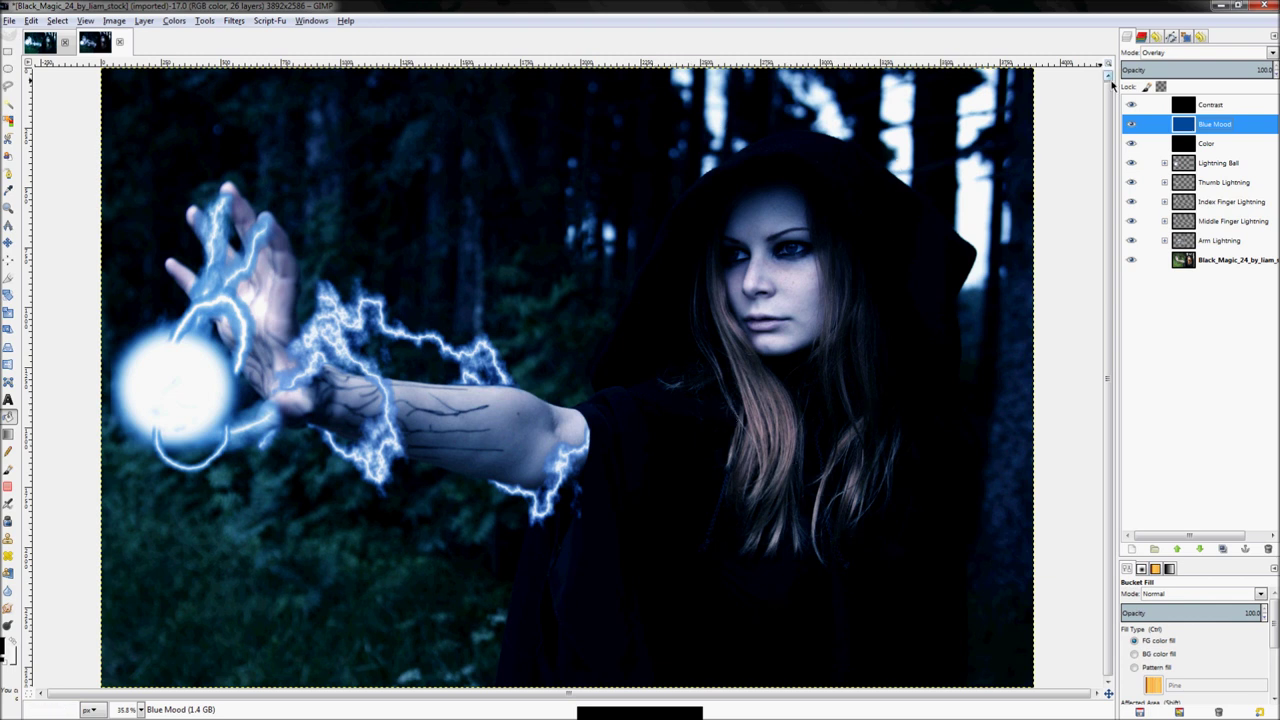
left_click(1145, 105)
left_click(1133, 105)
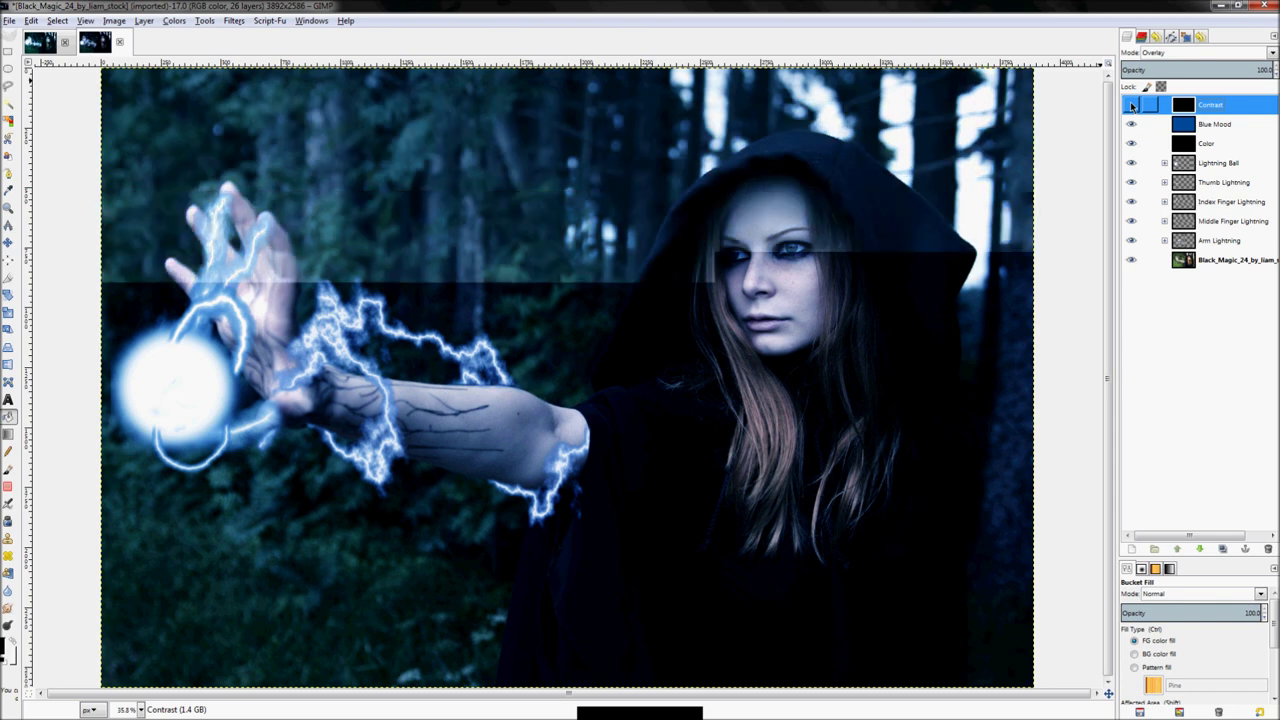
left_click(1133, 105)
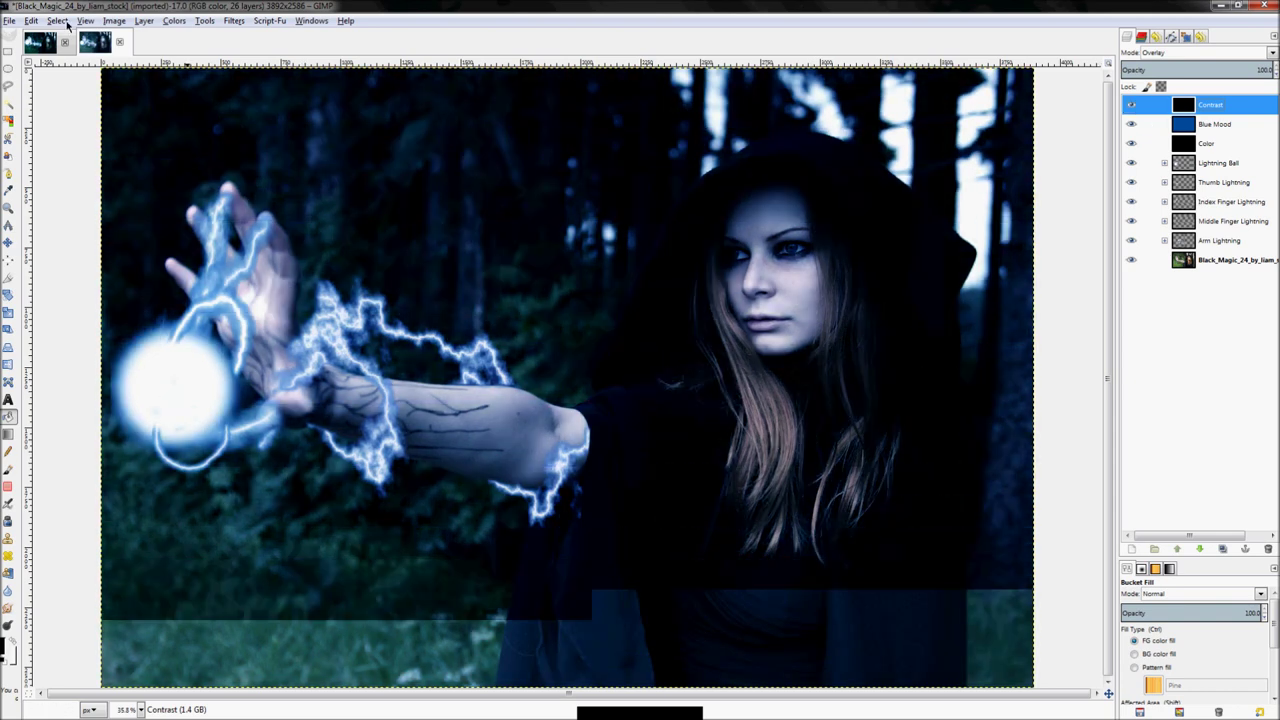
Examine the painted layer mask of Layer #15 in Lightning.xcf as a reference, then return to the working image
left_click(40, 45)
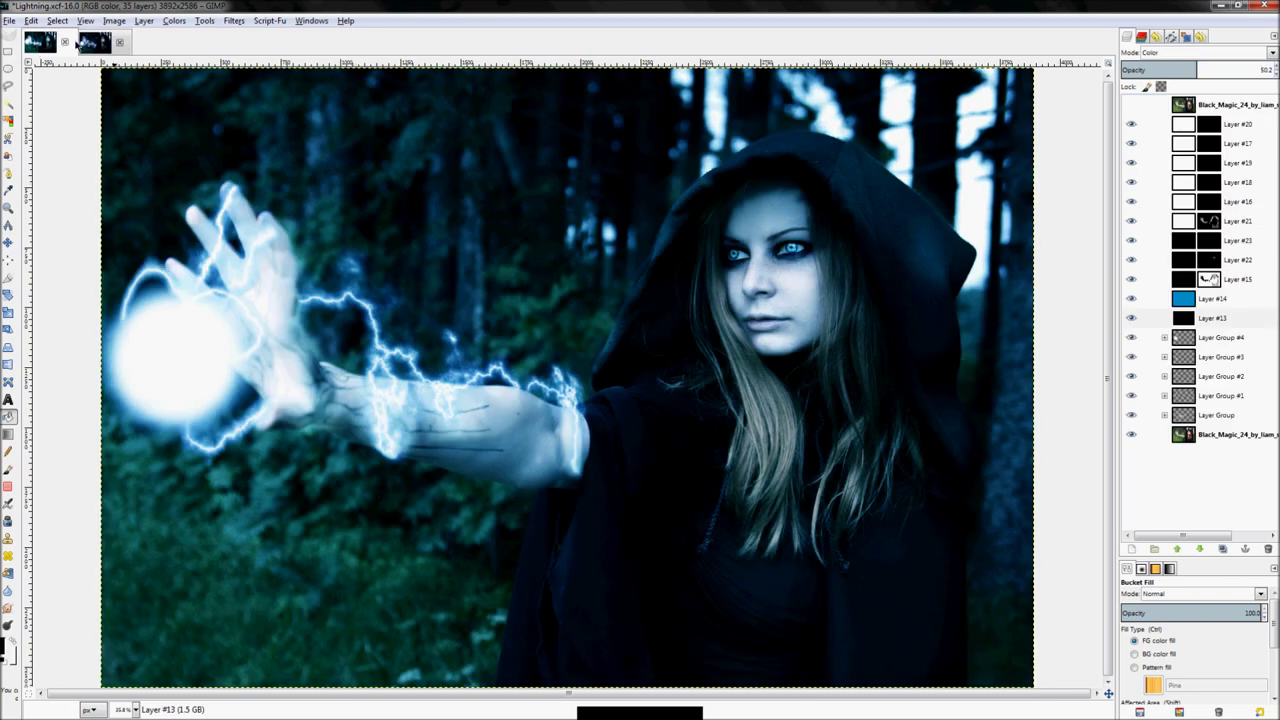
left_click(90, 43)
left_click(1204, 281)
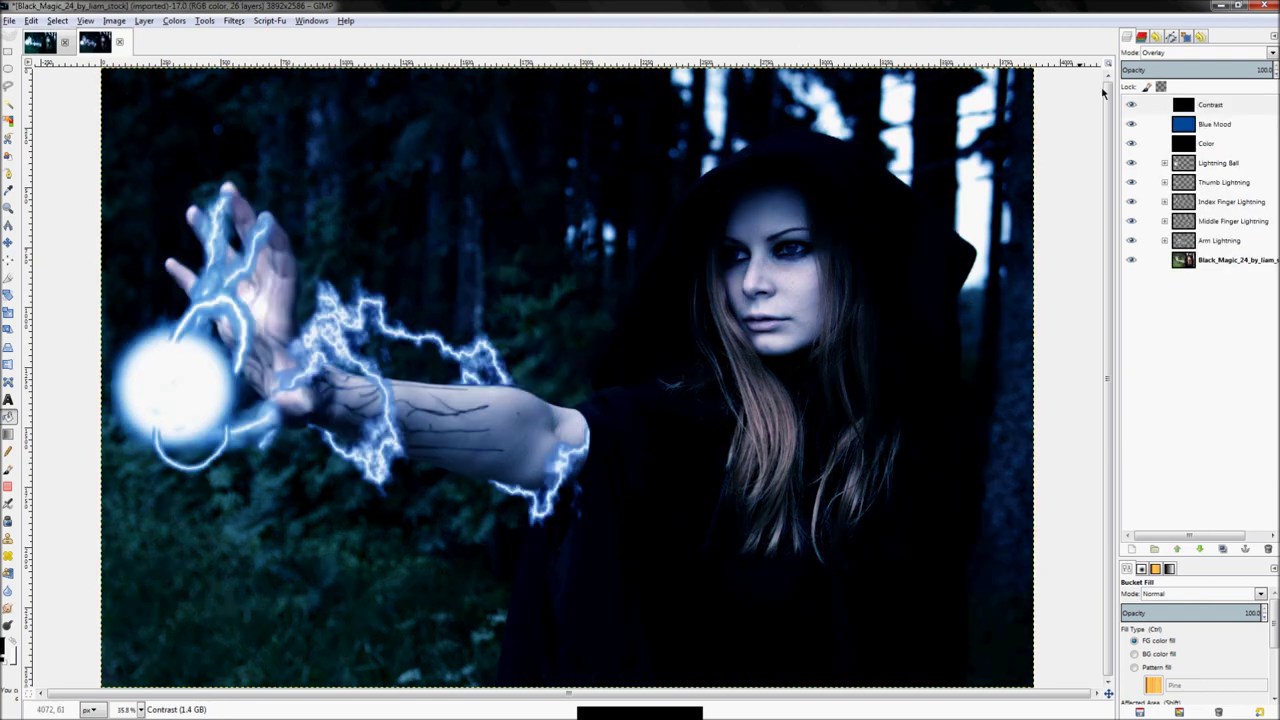
left_click(1212, 107)
left_click(46, 47)
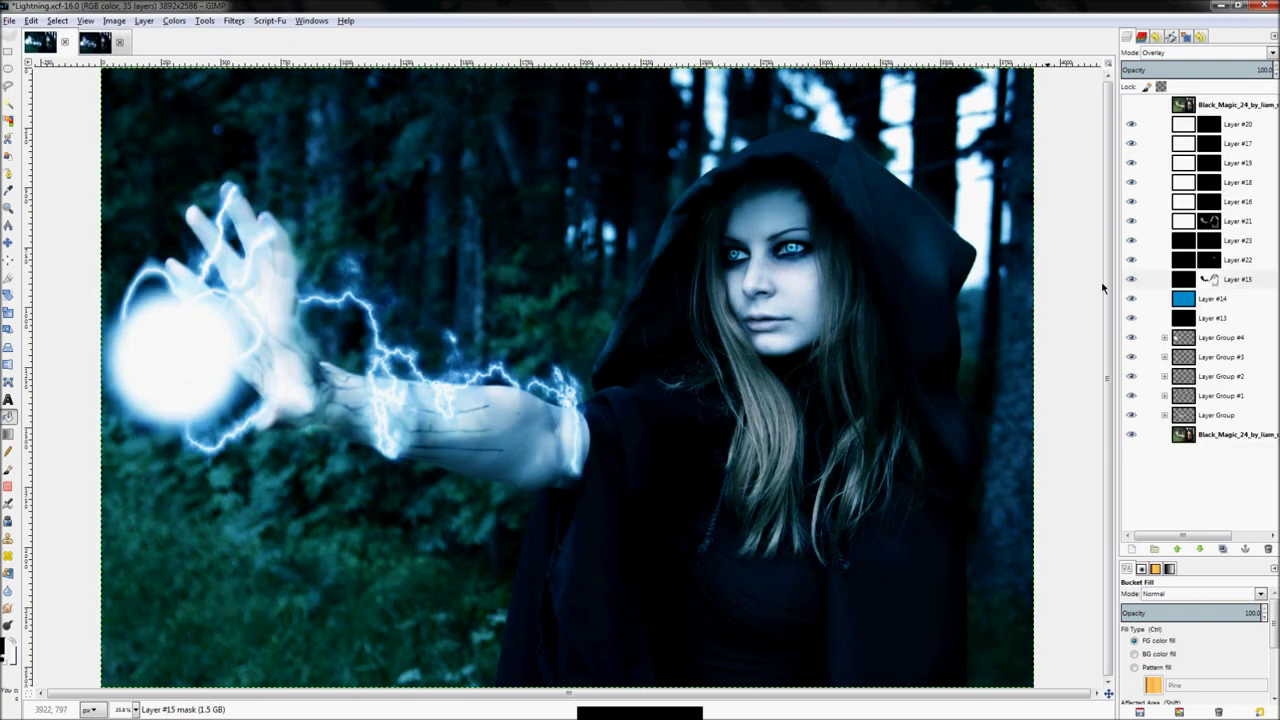
right_click(1206, 282)
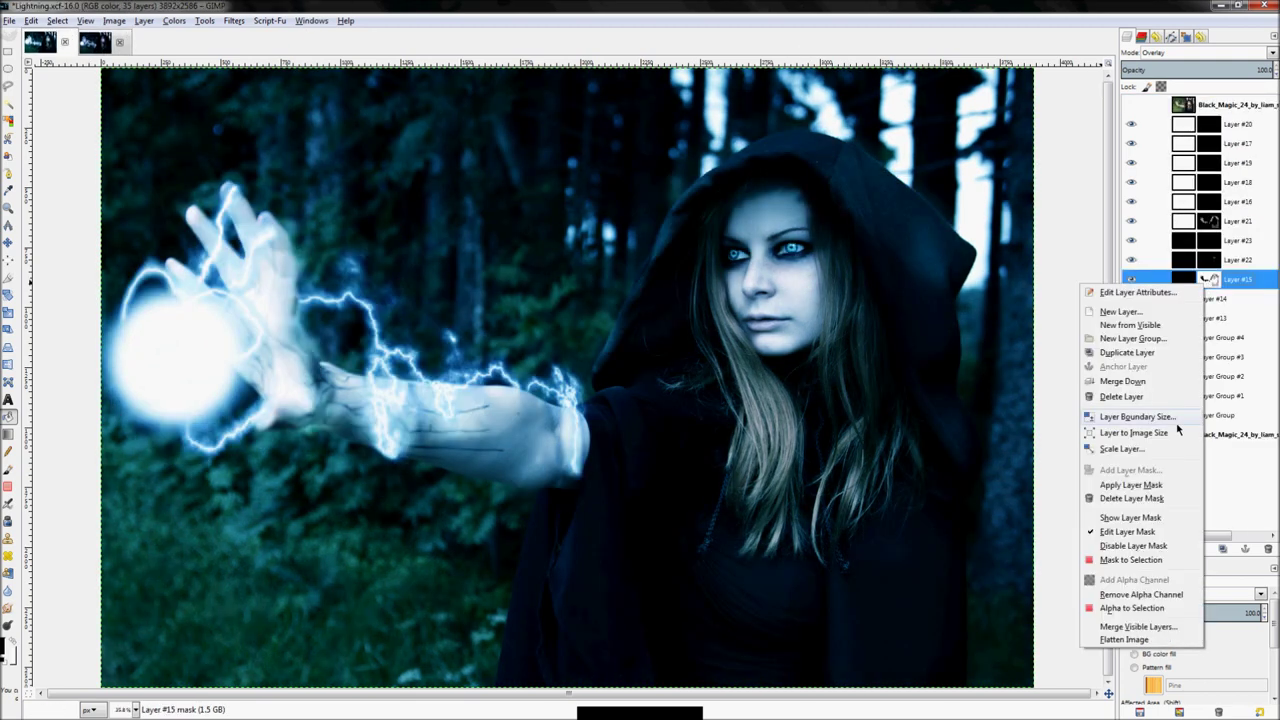
left_click(1148, 520)
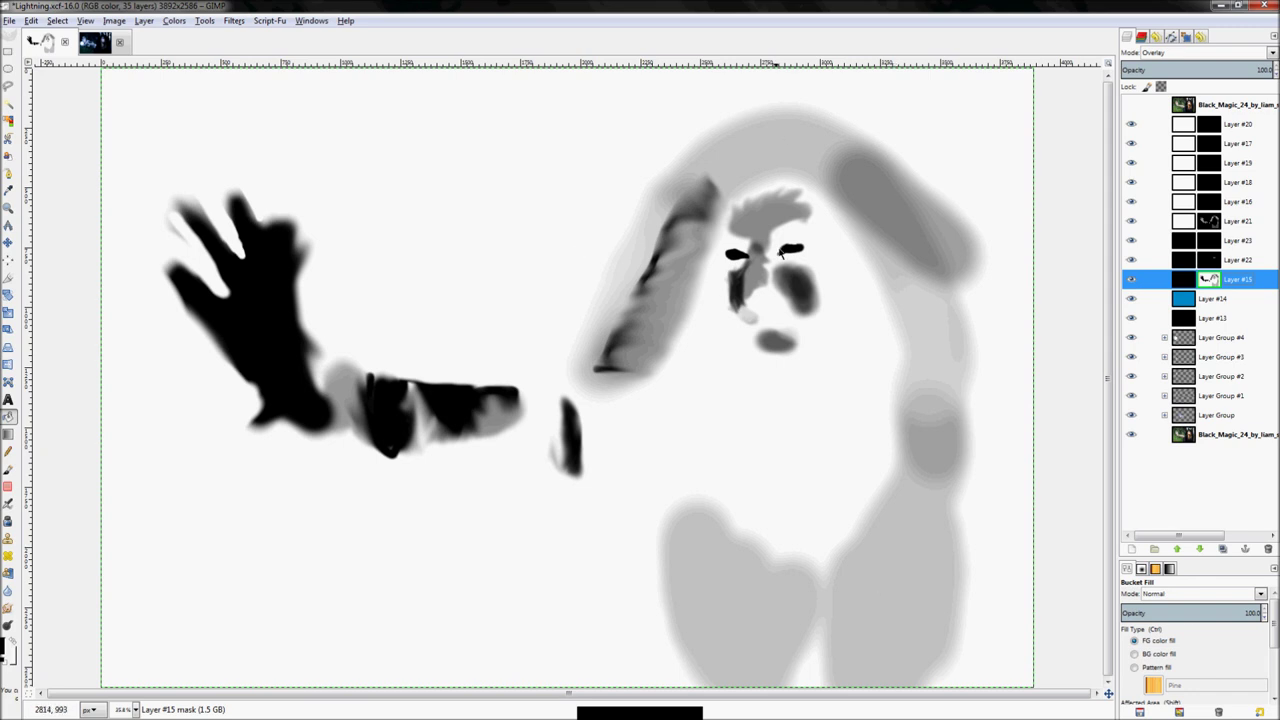
right_click(1130, 284)
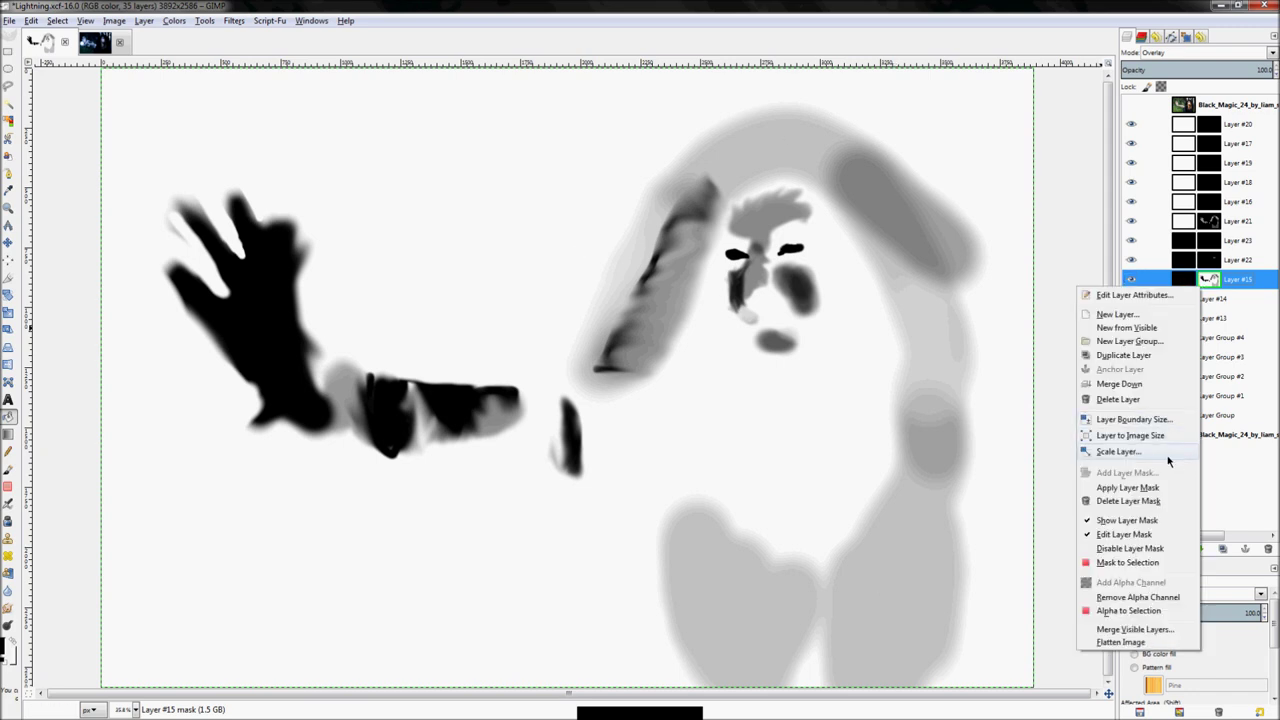
left_click(1130, 521)
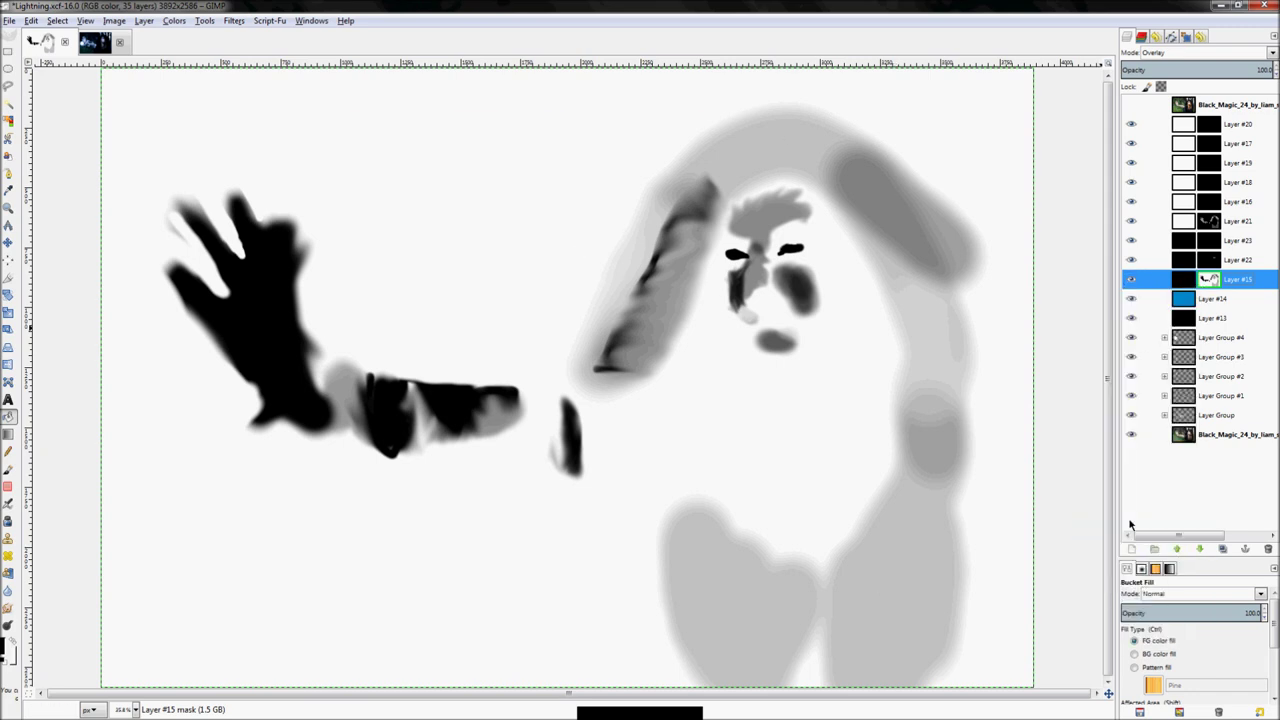
left_click(94, 44)
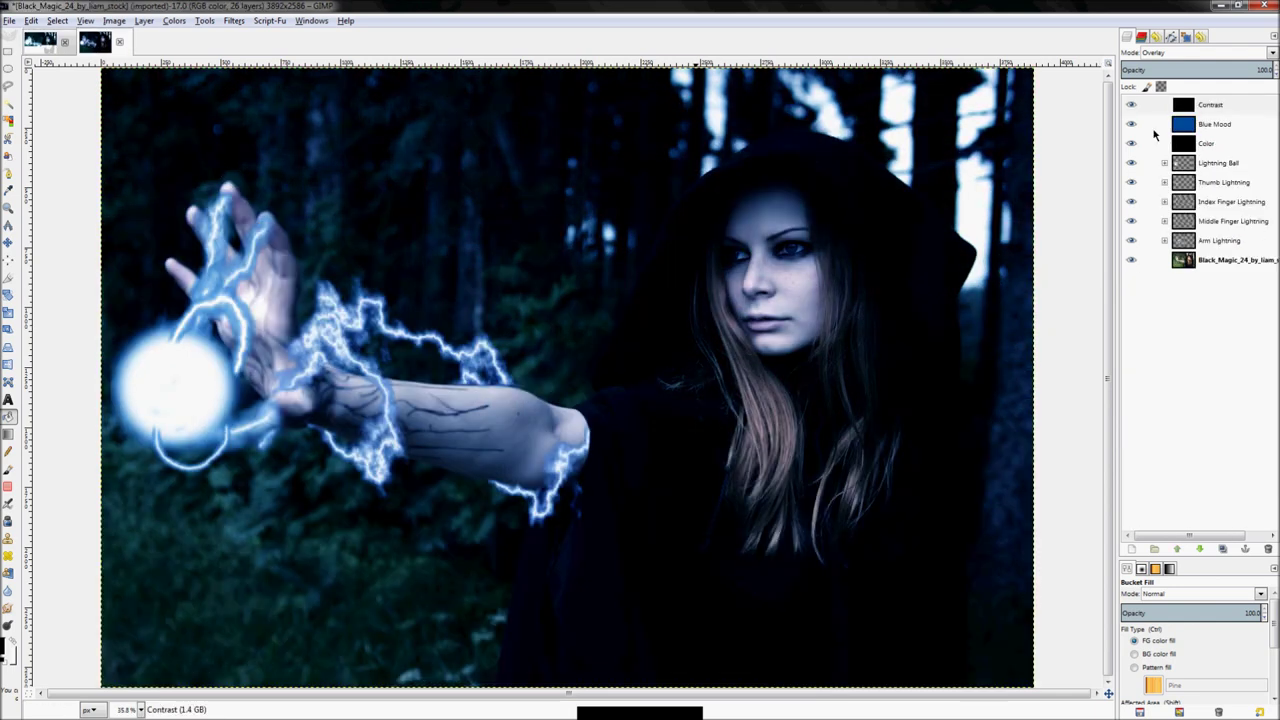
Add a white (full opacity) layer mask to the Contrast layer and make the mask active for editing
right_click(1203, 110)
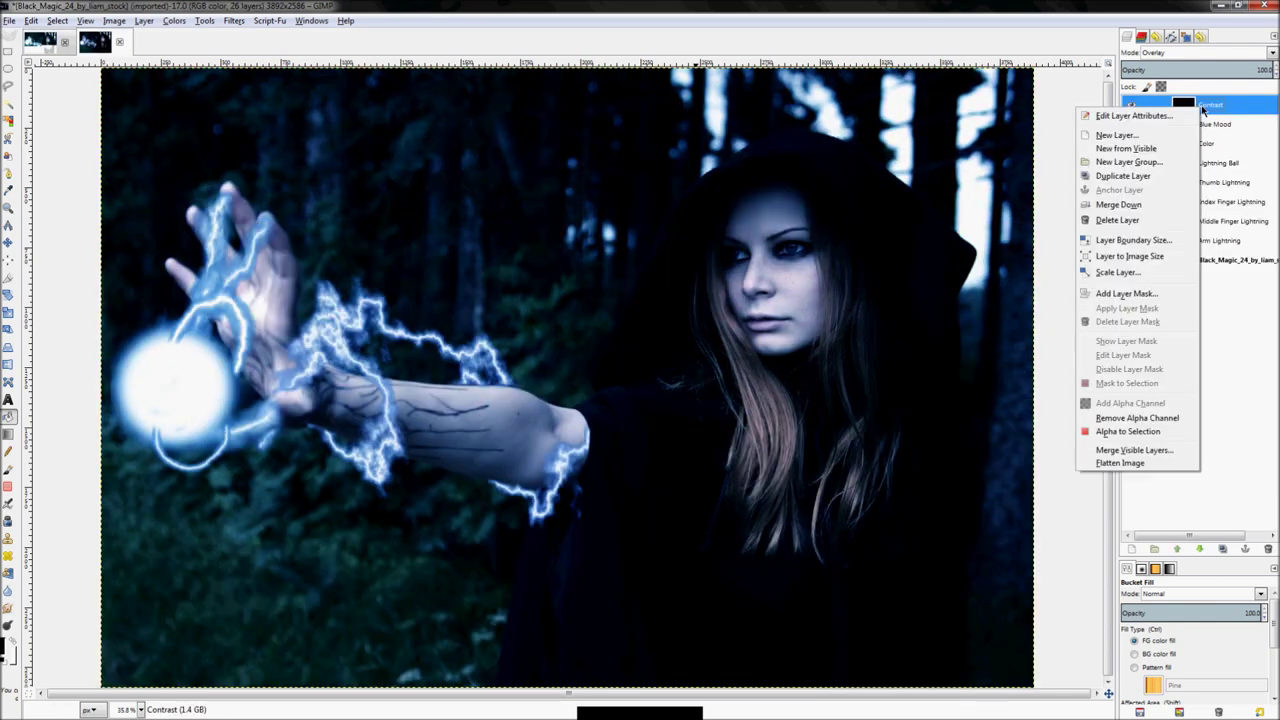
left_click(1120, 294)
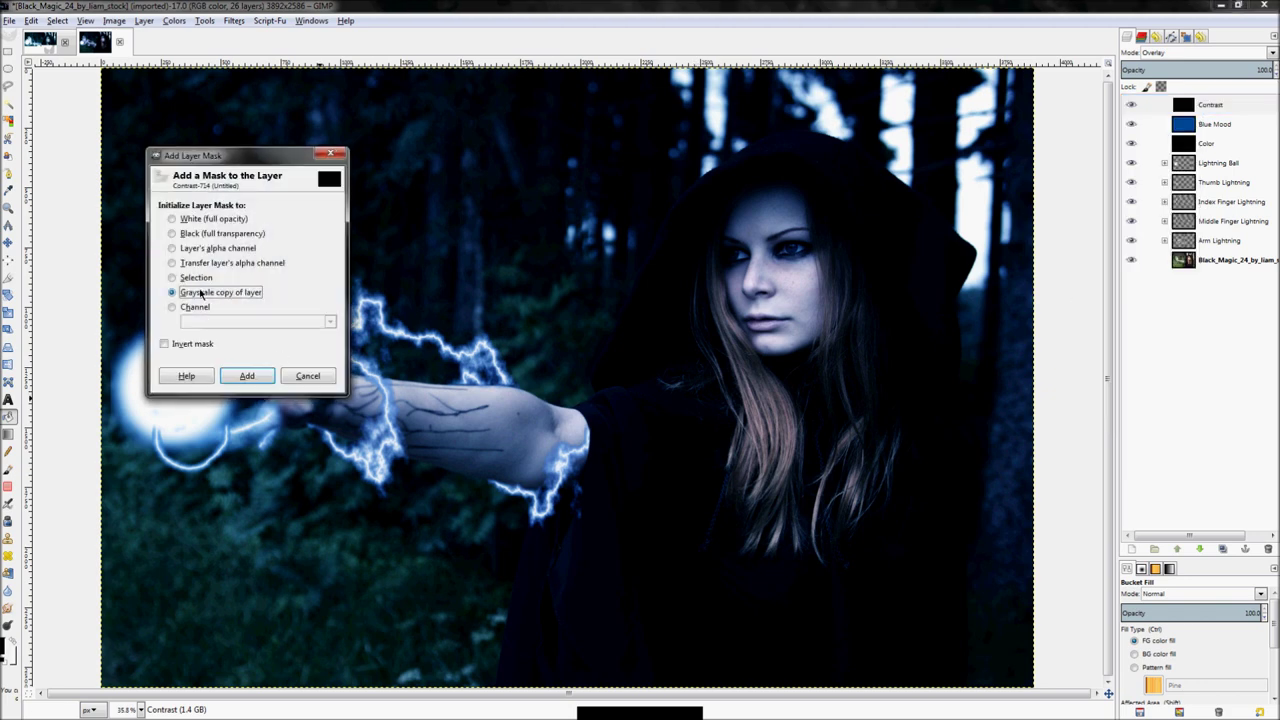
left_click(214, 236)
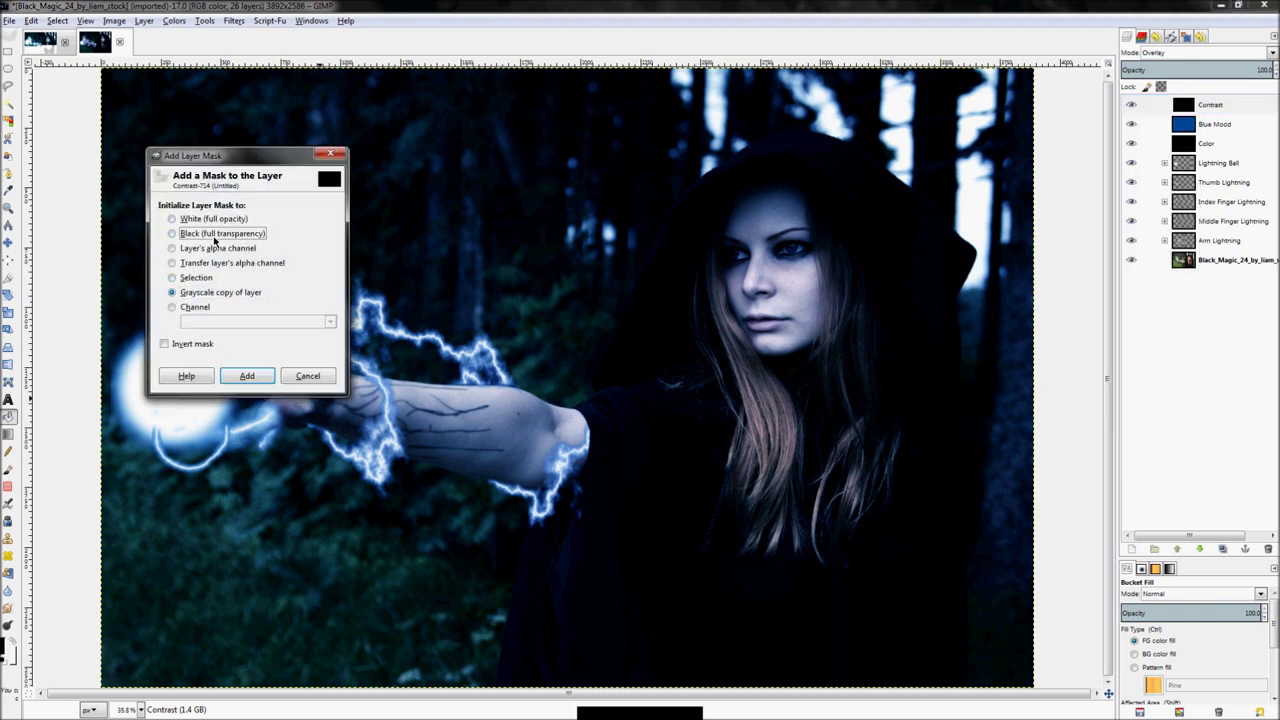
left_click(222, 220)
left_click(247, 378)
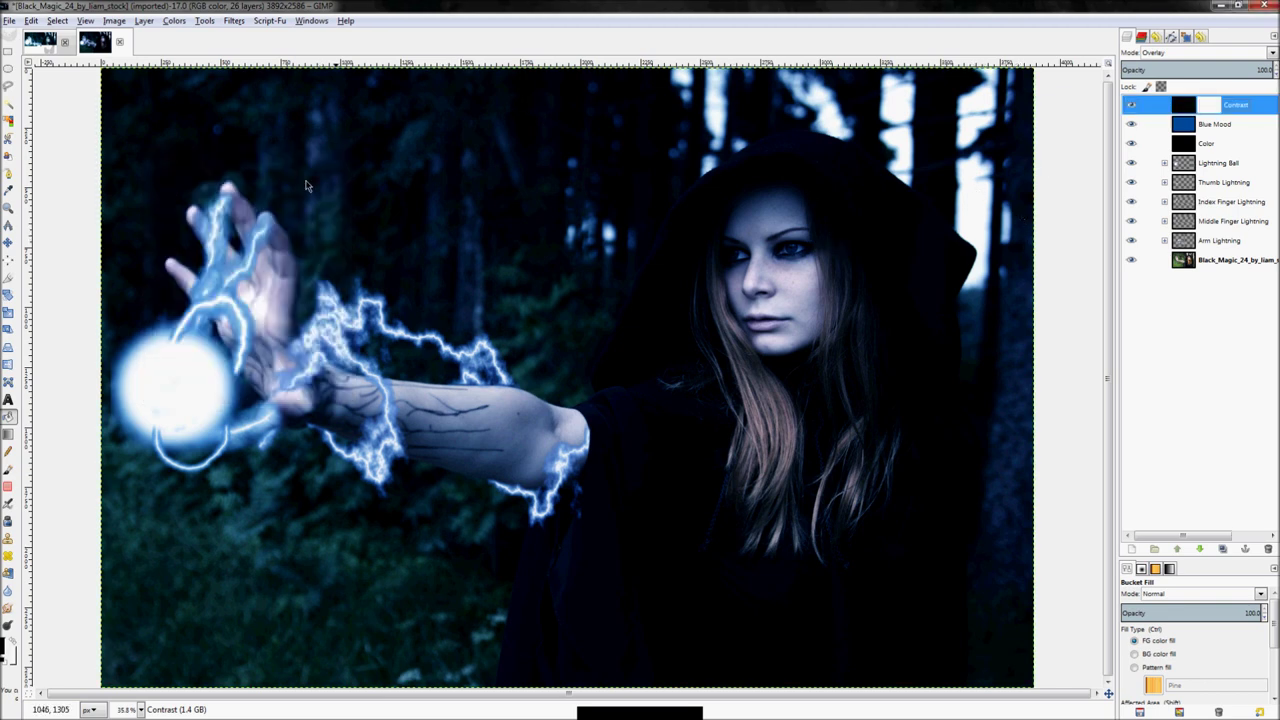
left_click(1209, 105)
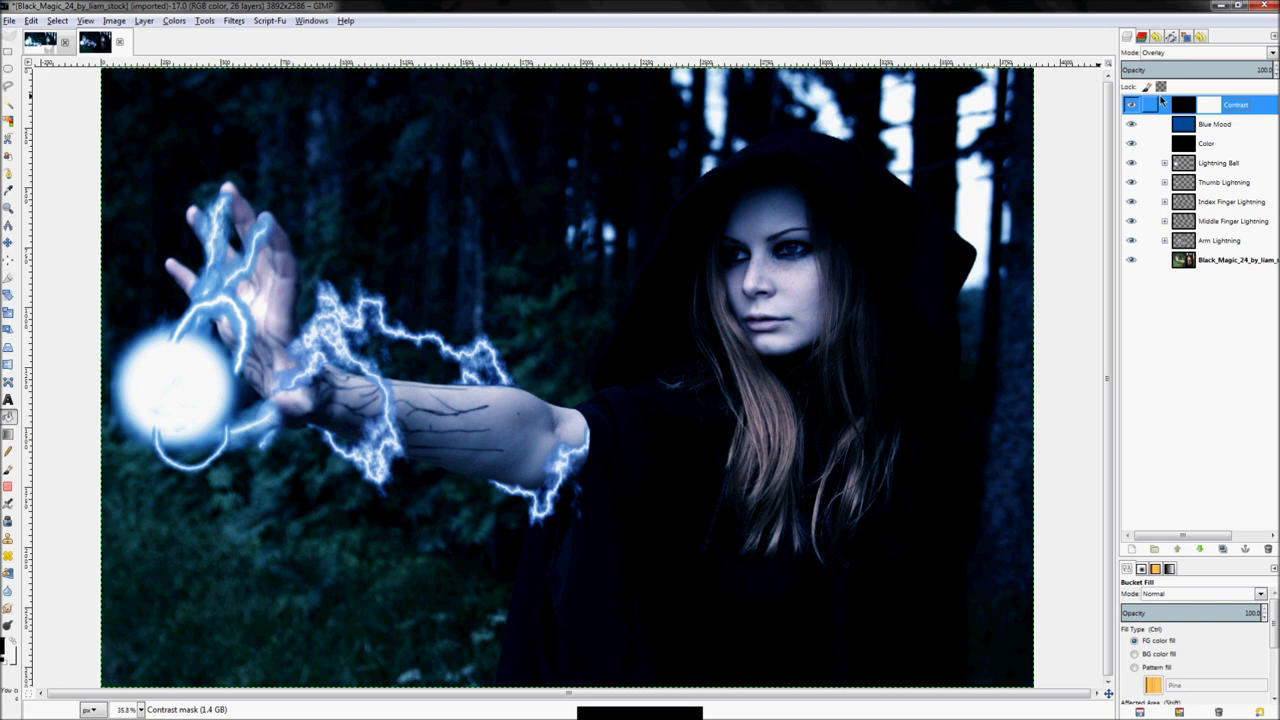
Show the Contrast layer's mask, try out black and gray brush strokes on it, and restore the plain white mask and normal view
key("p")
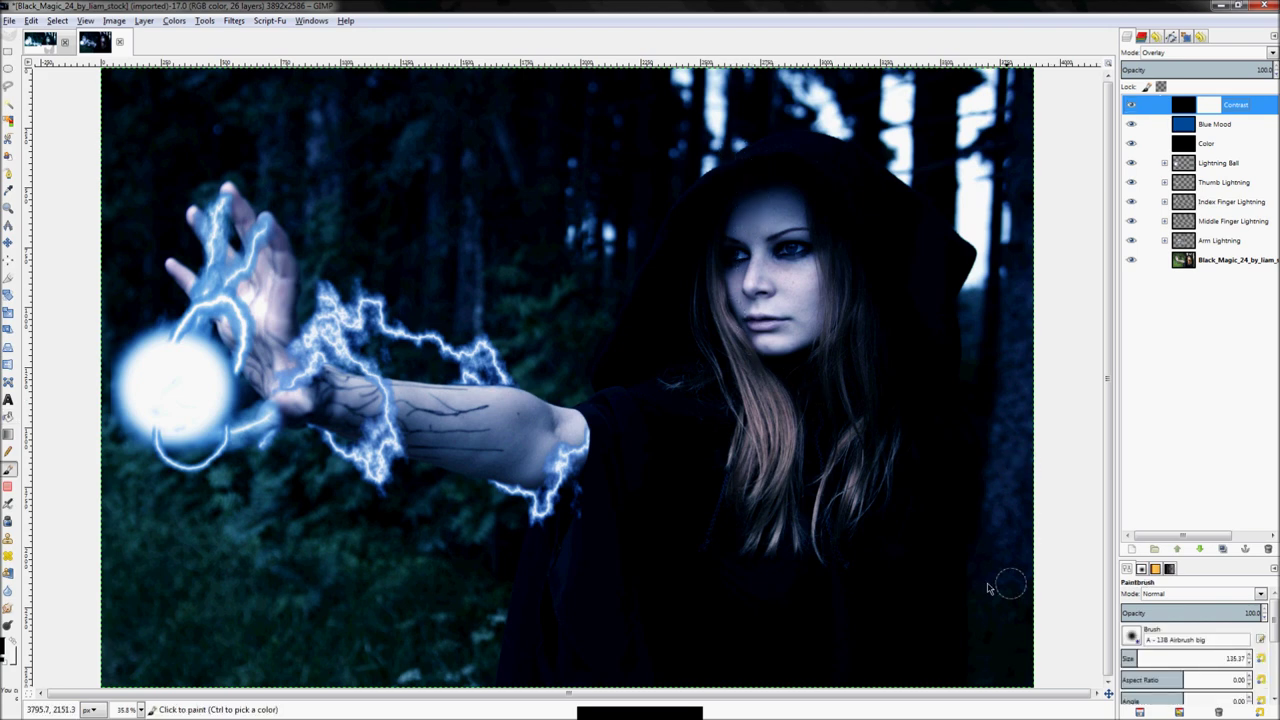
right_click(1212, 105)
left_click(1142, 341)
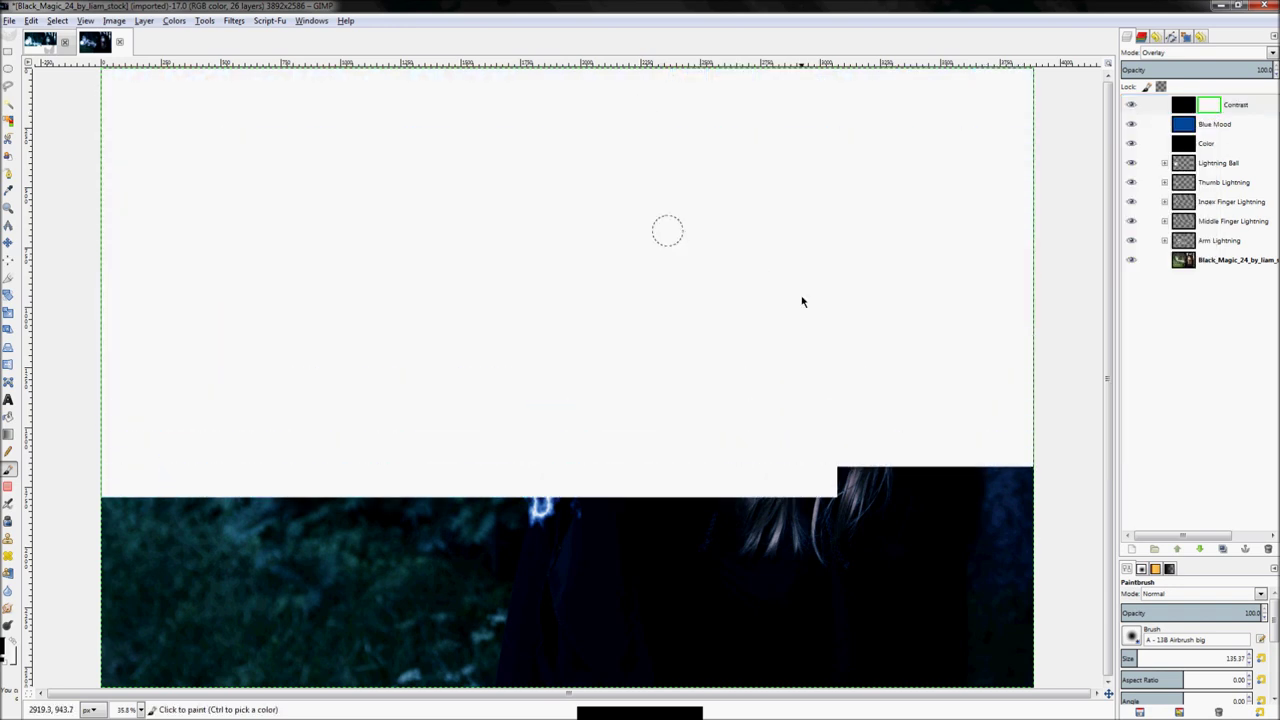
mouse_move(613, 190)
left_mouse_down()
mouse_move(655, 199)
mouse_move(726, 254)
mouse_move(759, 359)
mouse_move(737, 420)
mouse_move(533, 494)
mouse_move(428, 430)
mouse_move(385, 347)
mouse_move(383, 293)
mouse_move(453, 198)
mouse_move(494, 190)
mouse_move(557, 224)
mouse_move(545, 207)
mouse_move(595, 301)
mouse_move(569, 362)
mouse_move(405, 313)
mouse_move(451, 252)
mouse_move(507, 257)
mouse_move(440, 292)
mouse_move(470, 330)
mouse_move(531, 262)
mouse_move(481, 265)
mouse_move(627, 323)
mouse_move(632, 355)
mouse_move(591, 512)
mouse_move(699, 602)
mouse_move(791, 569)
mouse_move(871, 484)
mouse_move(836, 277)
mouse_move(713, 203)
mouse_move(541, 258)
mouse_move(634, 309)
mouse_move(798, 122)
mouse_move(935, 235)
mouse_move(772, 238)
mouse_move(680, 111)
mouse_move(789, 74)
left_mouse_up()
key("shift+b")
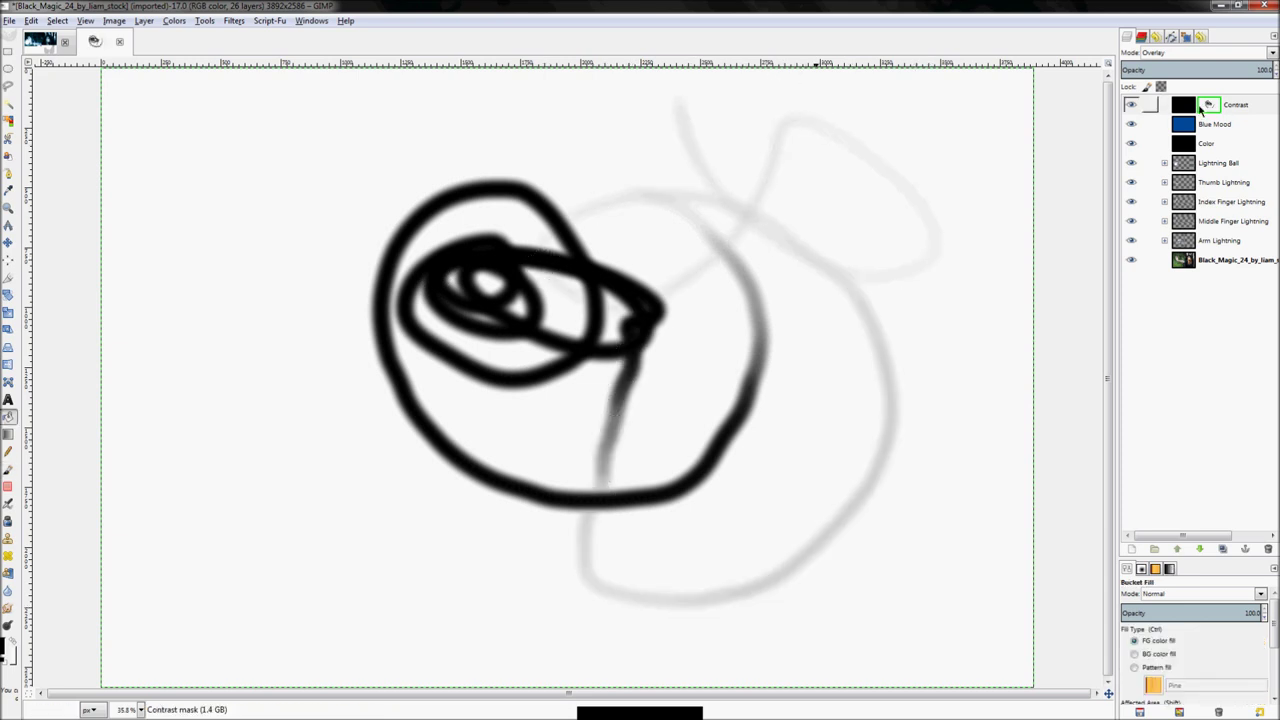
right_click(1201, 110)
left_click(1150, 349)
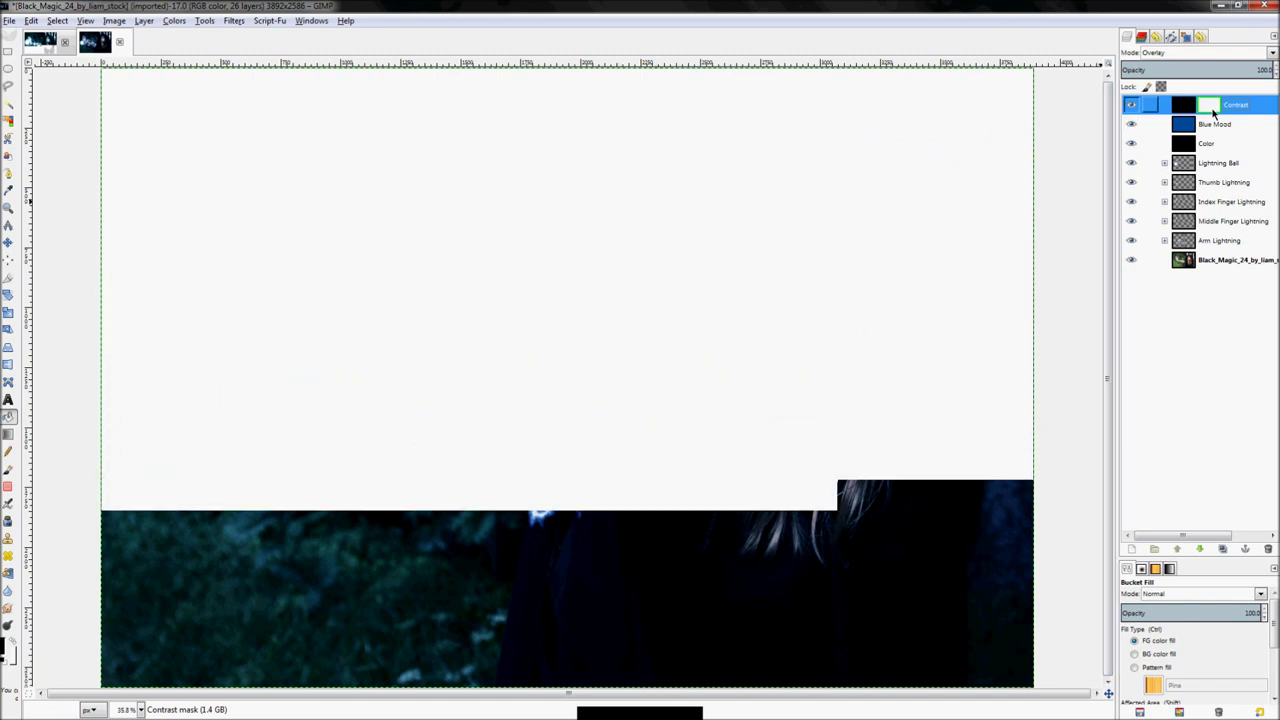
right_click(1209, 106)
left_click(1137, 344)
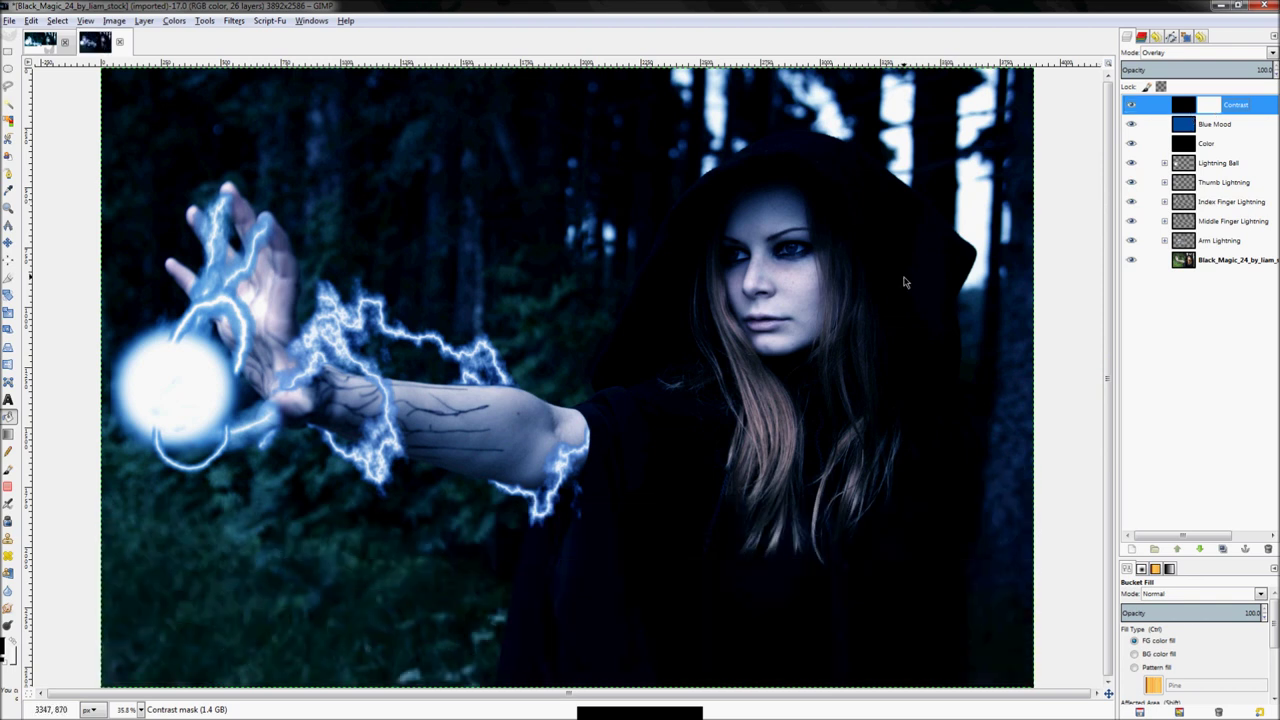
Enlarge the Paintbrush to 191.37 and paint black on the Contrast mask over the hood, shoulder and raised sleeve of the cloak
key("p")
key("bracketright")
key("bracketright")
key("bracketright")
key("bracketright")
key("bracketright")
key("bracketright")
key("bracketright")
key("bracketright")
key("bracketright")
key("bracketright")
key("bracketright")
key("bracketright")
key("bracketright")
key("bracketright")
key("bracketright")
key("bracketright")
key("bracketright")
key("bracketright")
key("bracketright")
key("bracketright")
key("bracketright")
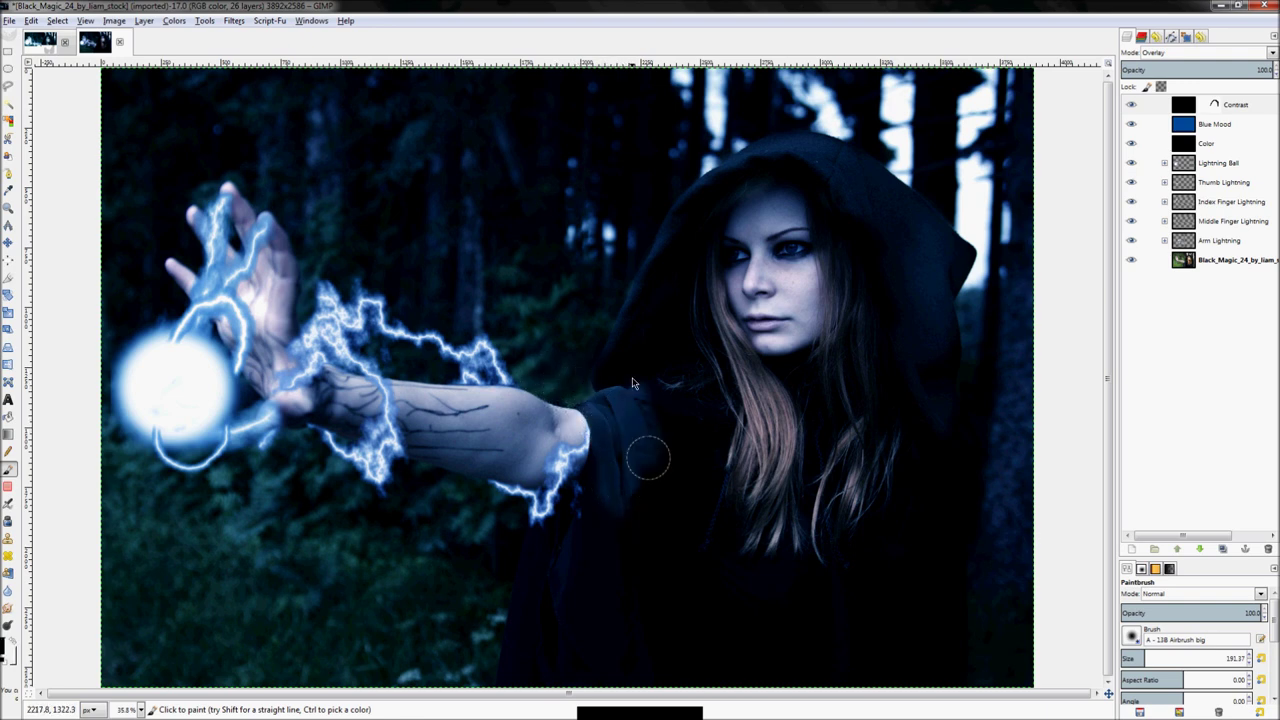
mouse_move(639, 469)
left_mouse_down()
mouse_move(627, 534)
mouse_move(590, 500)
left_mouse_up()
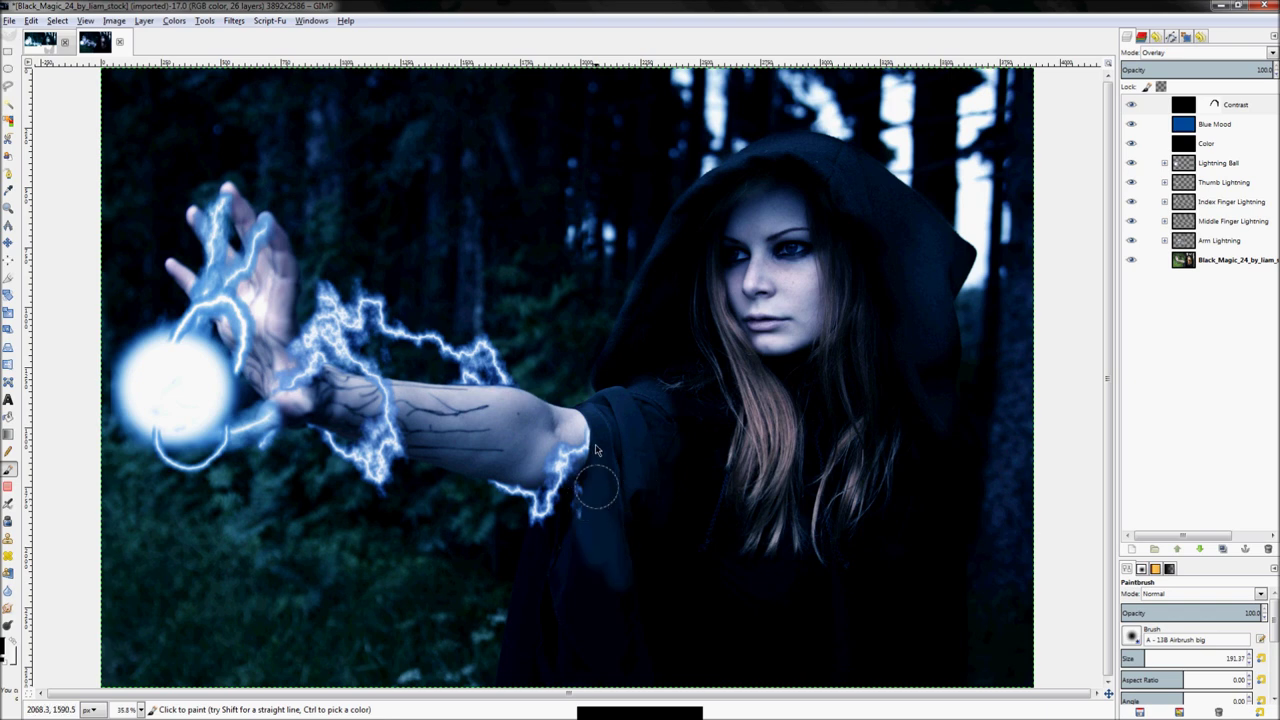
mouse_move(585, 555)
left_mouse_down()
mouse_move(571, 606)
mouse_move(563, 586)
mouse_move(569, 535)
mouse_move(595, 640)
mouse_move(612, 655)
left_mouse_up()
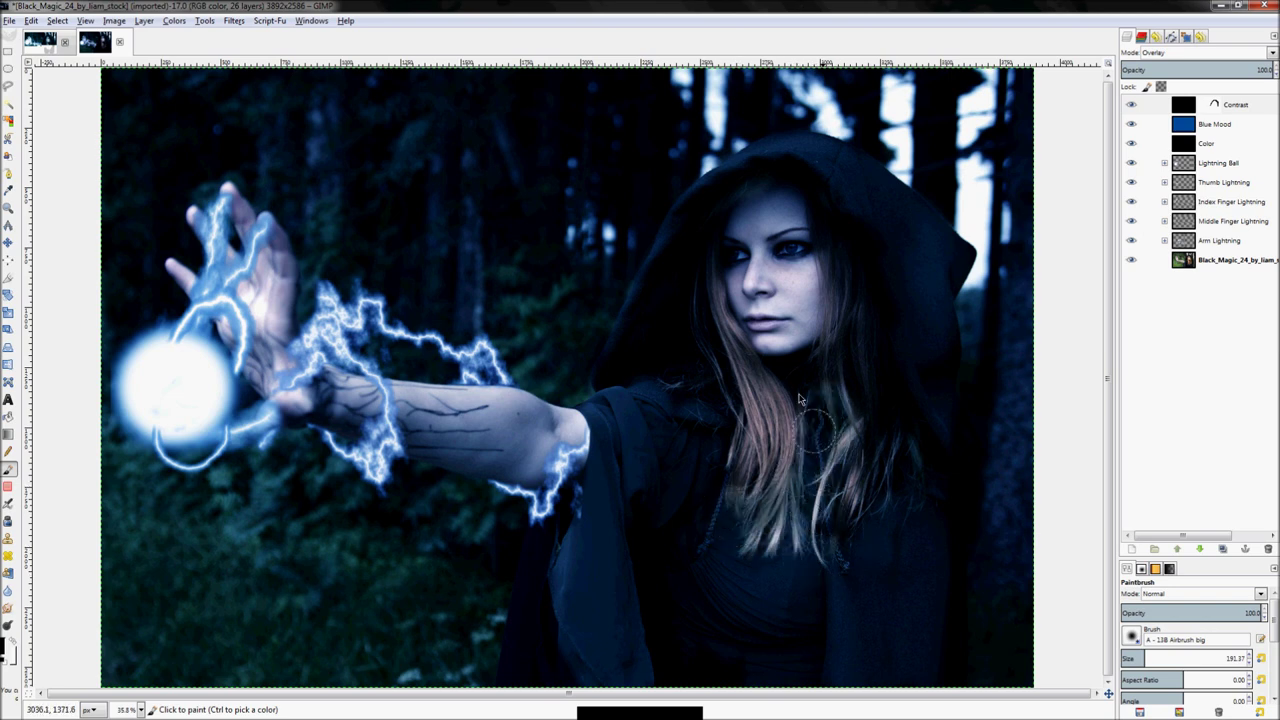
Continue painting black on the Contrast mask over the dress and the remaining lower parts of the cloak
mouse_move(708, 500)
left_mouse_down()
mouse_move(745, 455)
mouse_move(774, 452)
mouse_move(793, 410)
mouse_move(791, 444)
mouse_move(750, 418)
mouse_move(791, 383)
mouse_move(780, 375)
mouse_move(741, 395)
mouse_move(745, 411)
mouse_move(800, 400)
mouse_move(865, 412)
mouse_move(866, 455)
mouse_move(818, 367)
mouse_move(883, 320)
mouse_move(871, 422)
mouse_move(876, 318)
mouse_move(887, 327)
mouse_move(843, 234)
mouse_move(870, 322)
mouse_move(789, 188)
mouse_move(825, 209)
mouse_move(834, 220)
mouse_move(745, 165)
left_mouse_up()
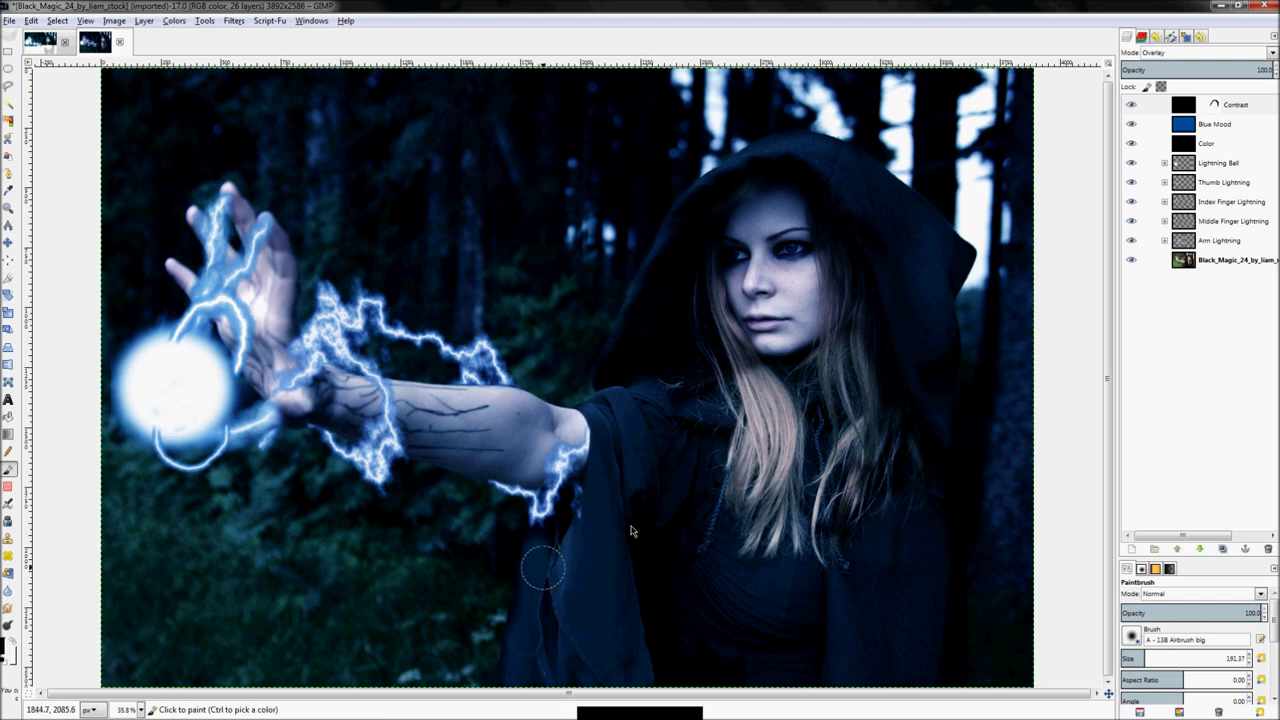
key("shift+b")
key("p")
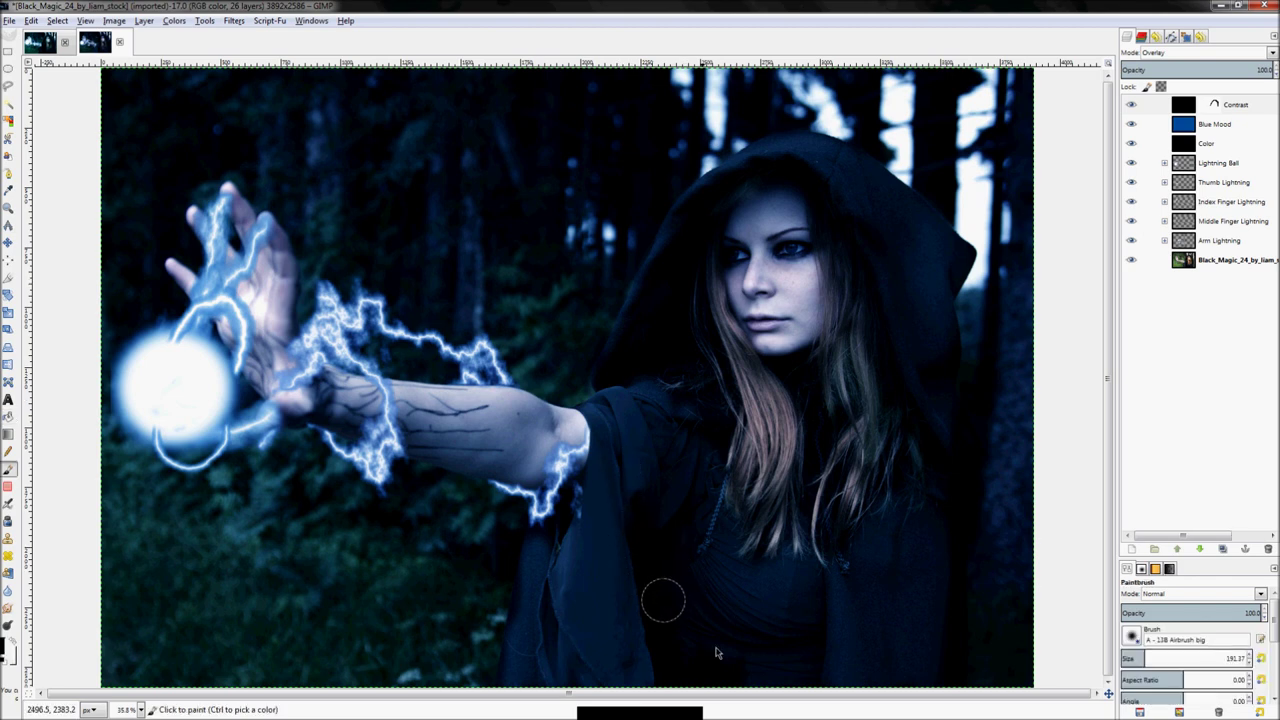
left_click(645, 620)
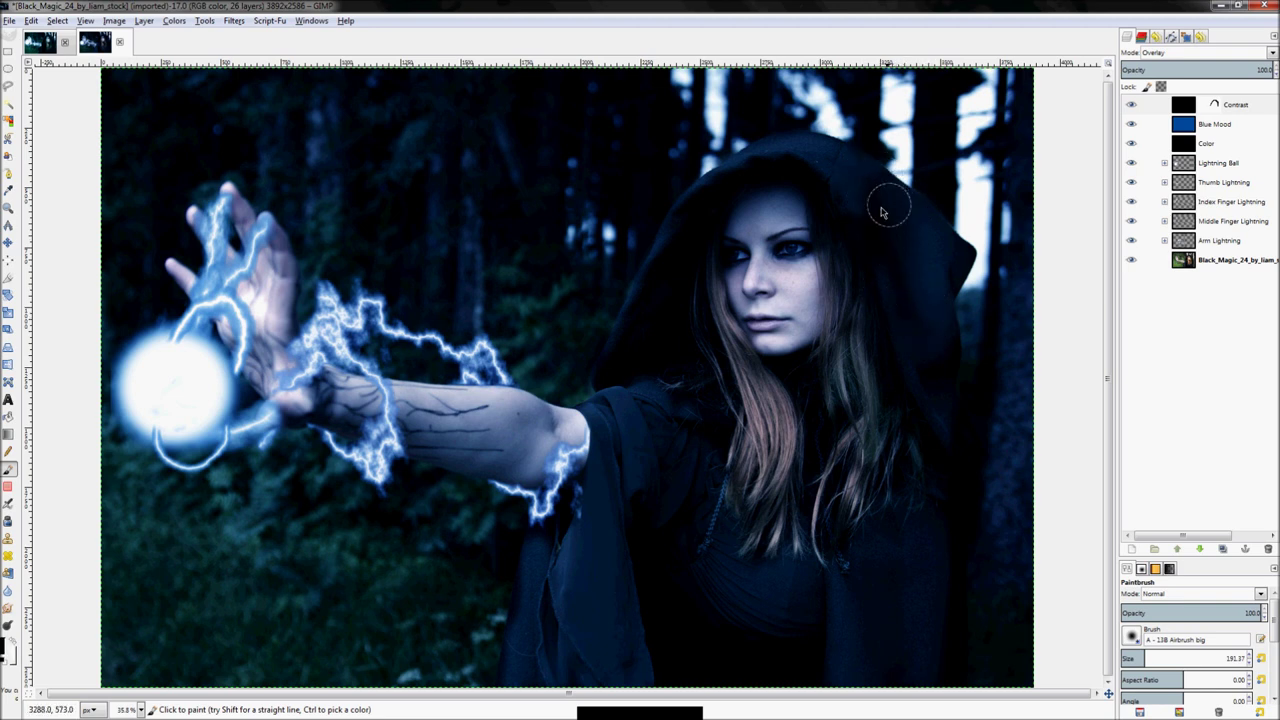
Smudge the painted edges of the Contrast mask around the hood and hair to soften them
key("s")
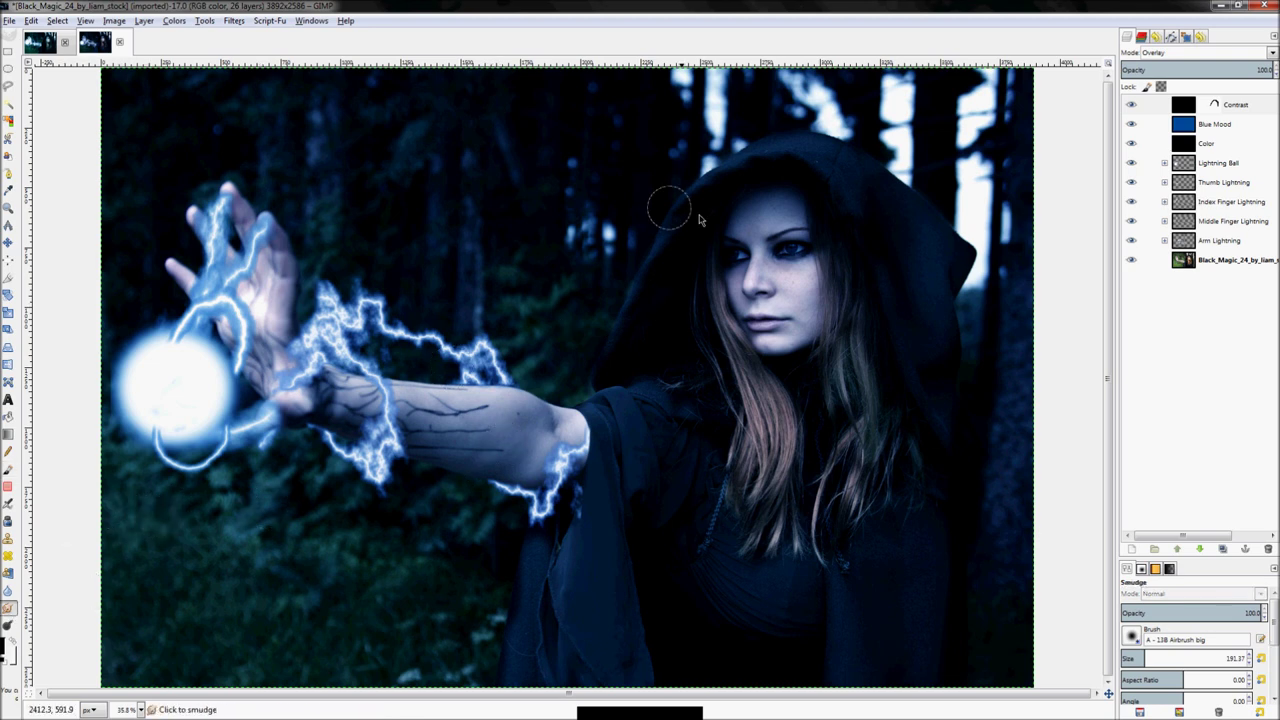
left_click(899, 239)
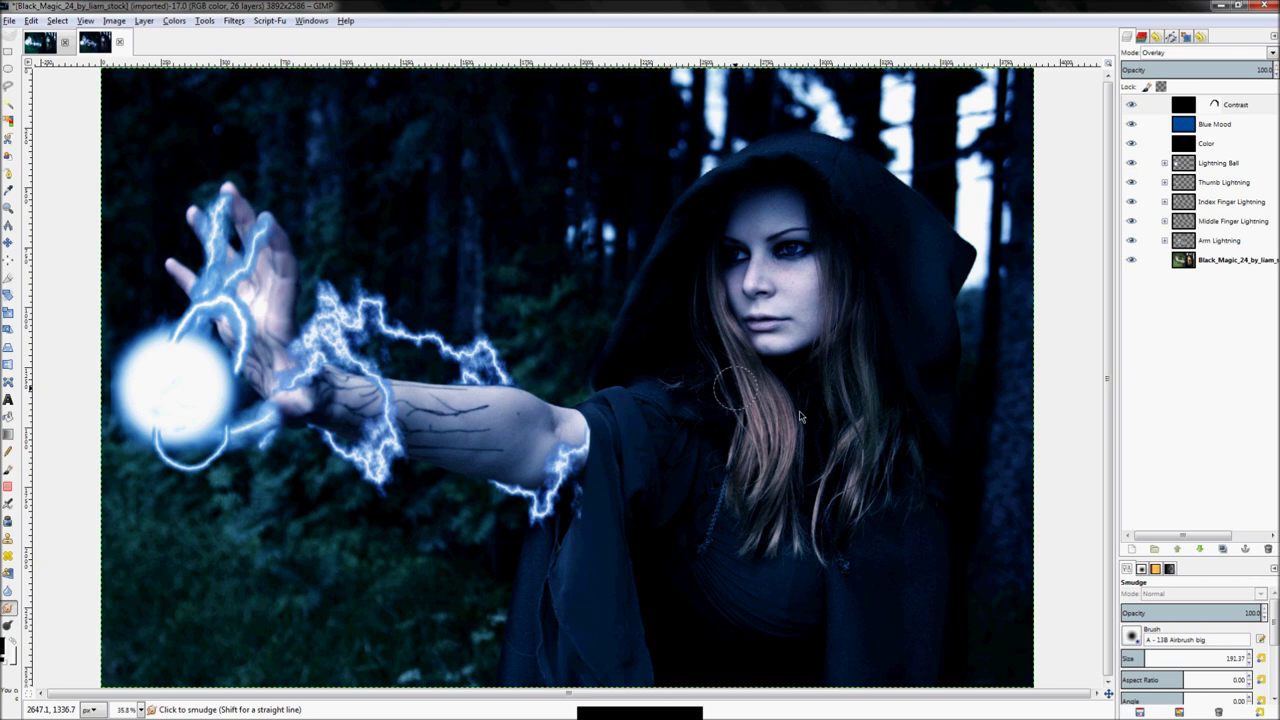
key("shift+b")
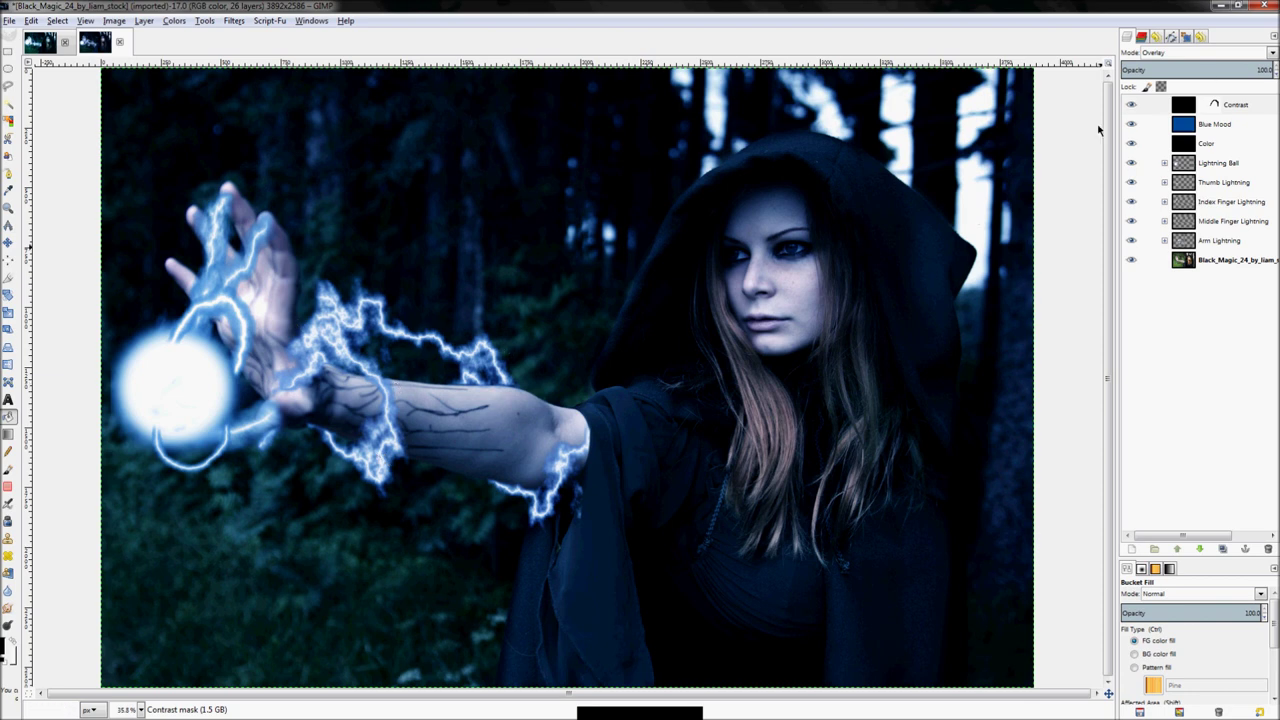
Examine the masked white Layer #21 in Lightning.xcf as a reference, then return to the working image
left_click(42, 48)
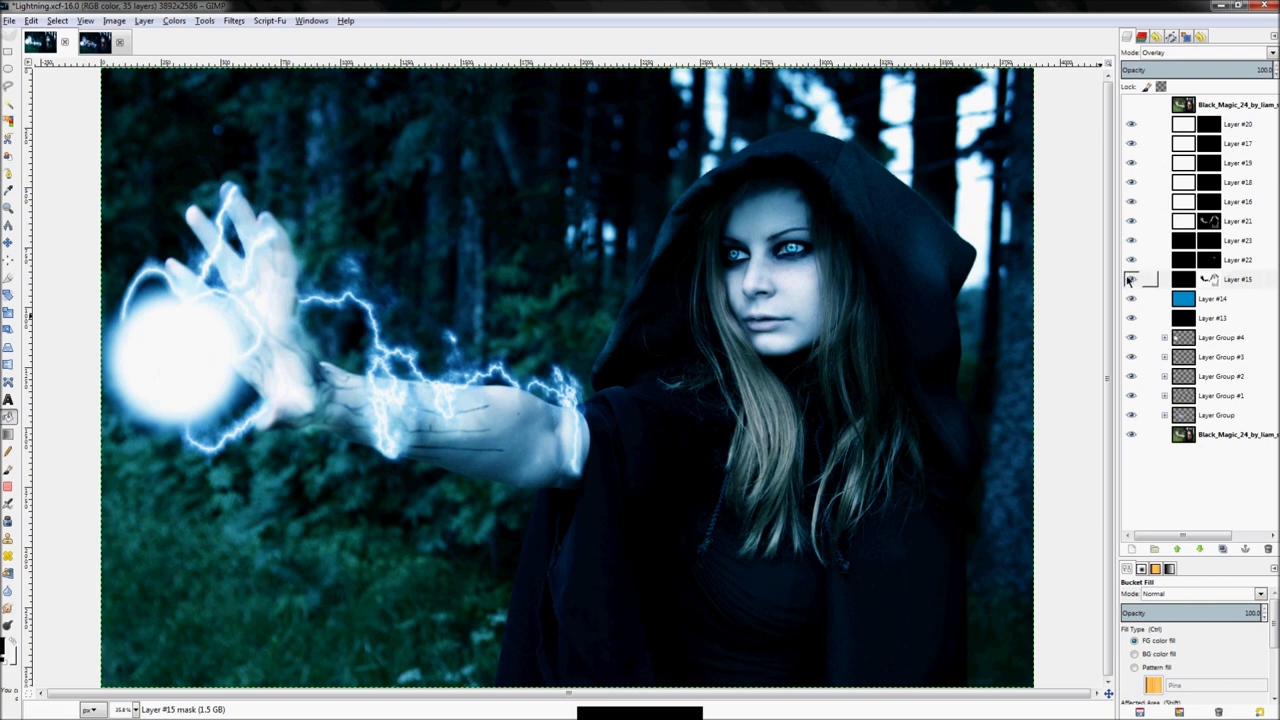
left_click(1246, 224)
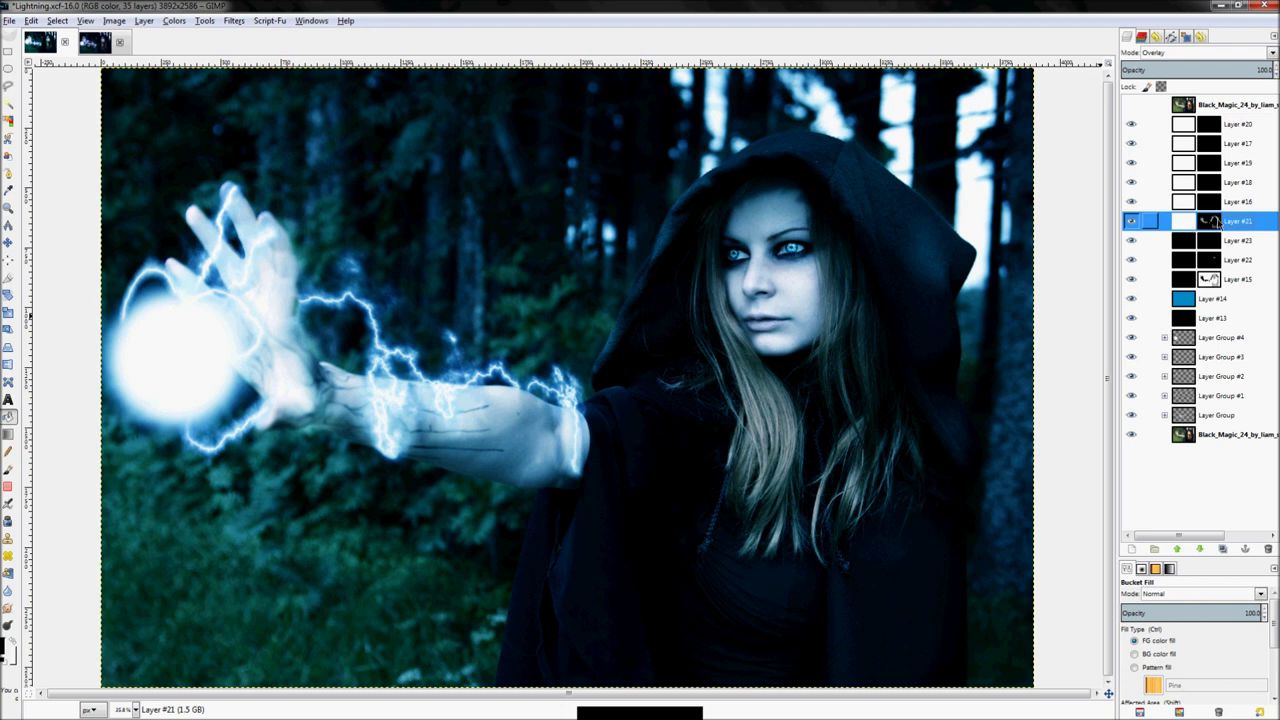
left_click(96, 48)
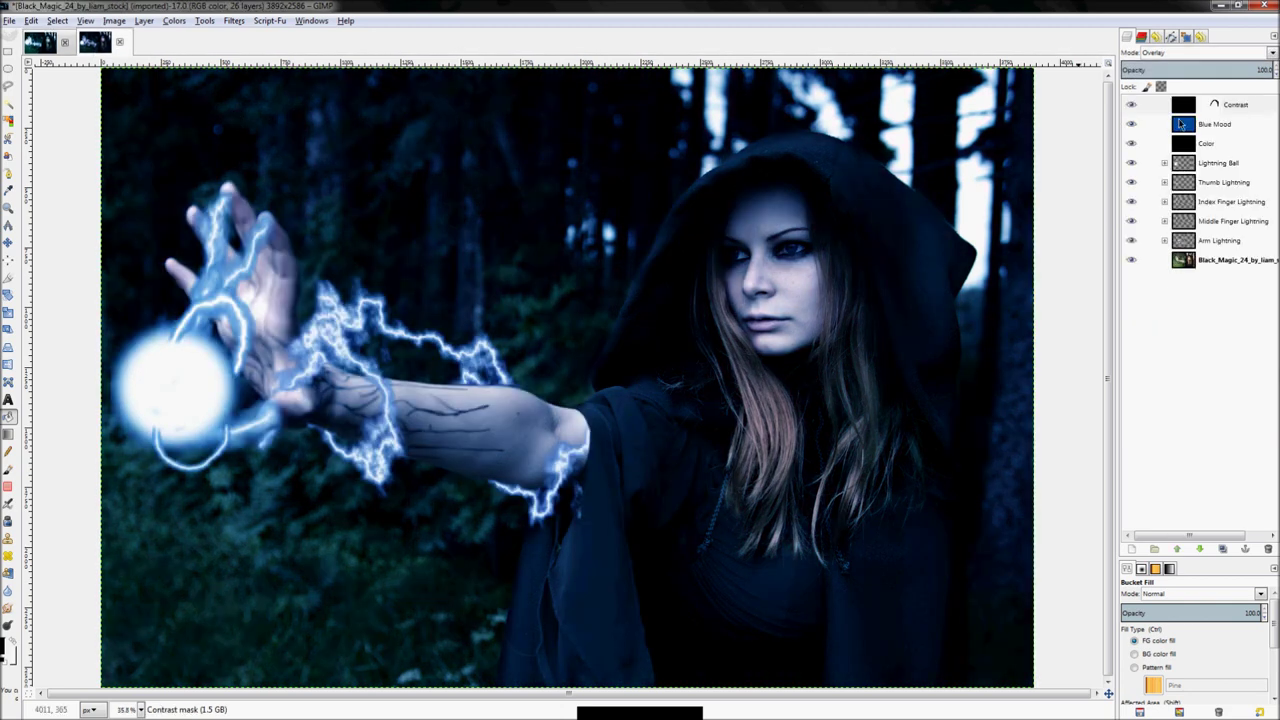
Duplicate the Contrast layer and fill the copy's layer content, not its mask, with white
left_click(1236, 107)
right_click(1236, 112)
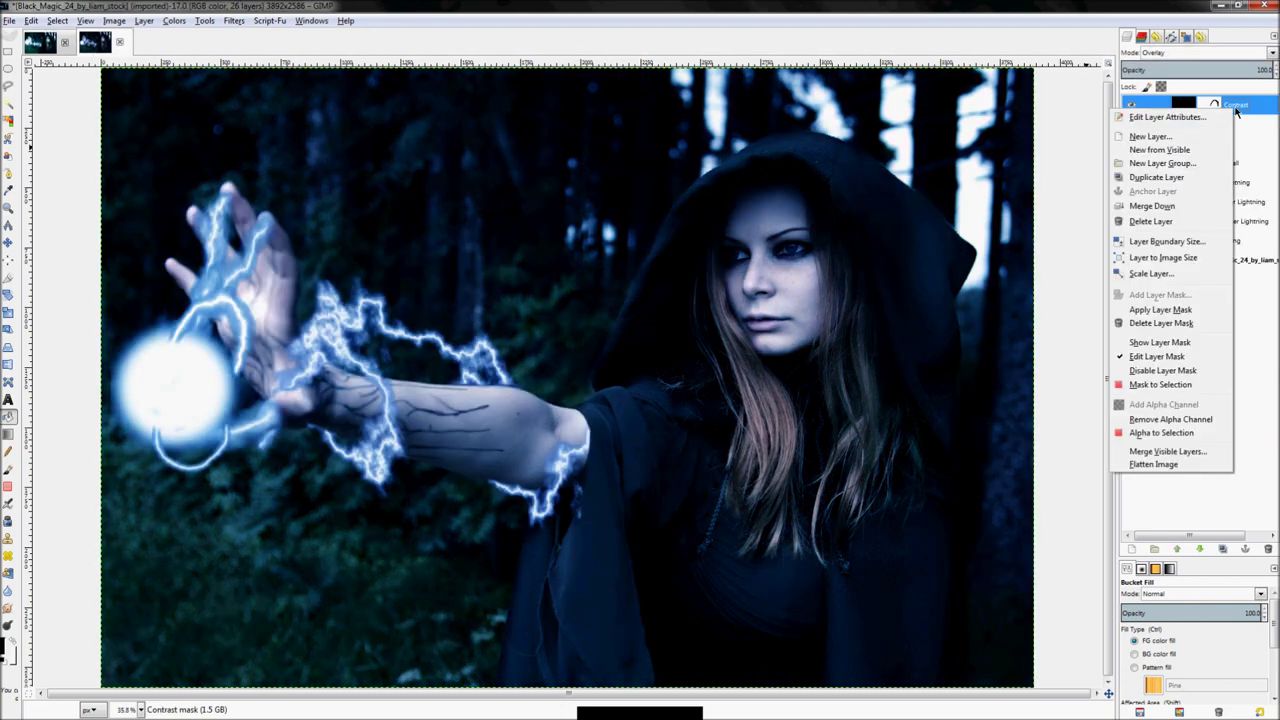
left_click(1180, 177)
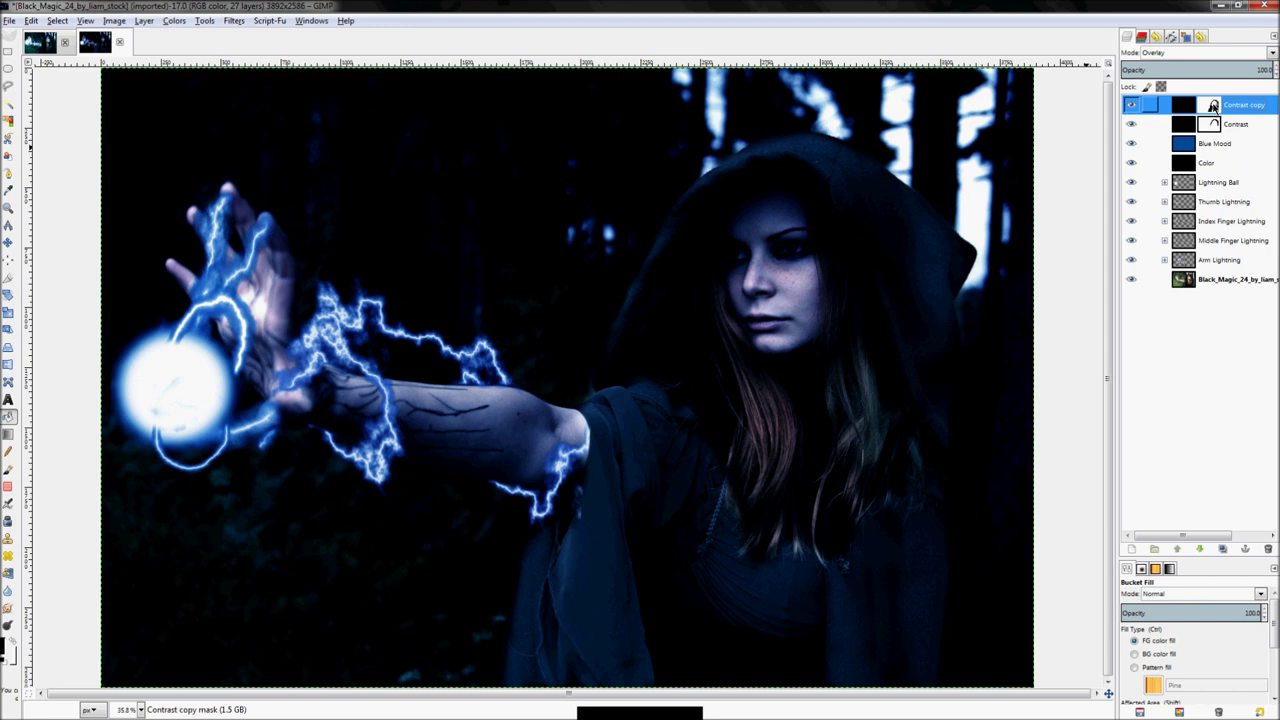
left_click(1183, 124)
left_click(1183, 105)
key("x")
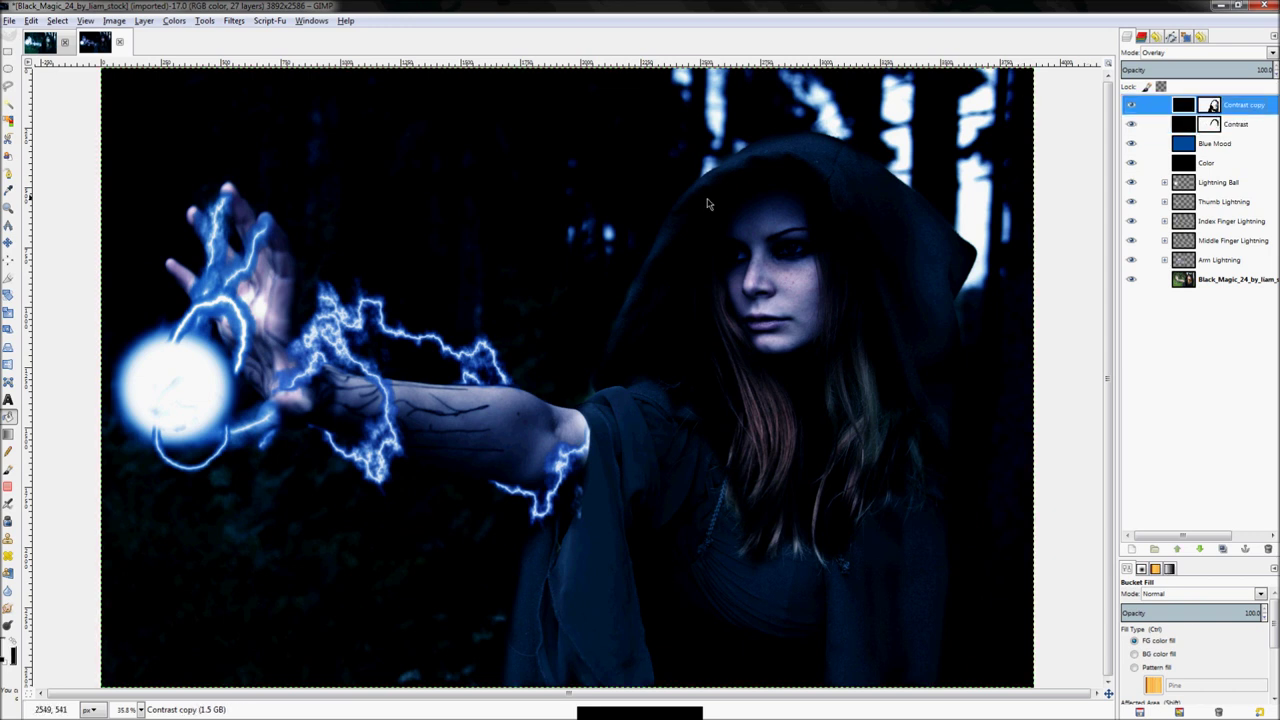
left_click(707, 204)
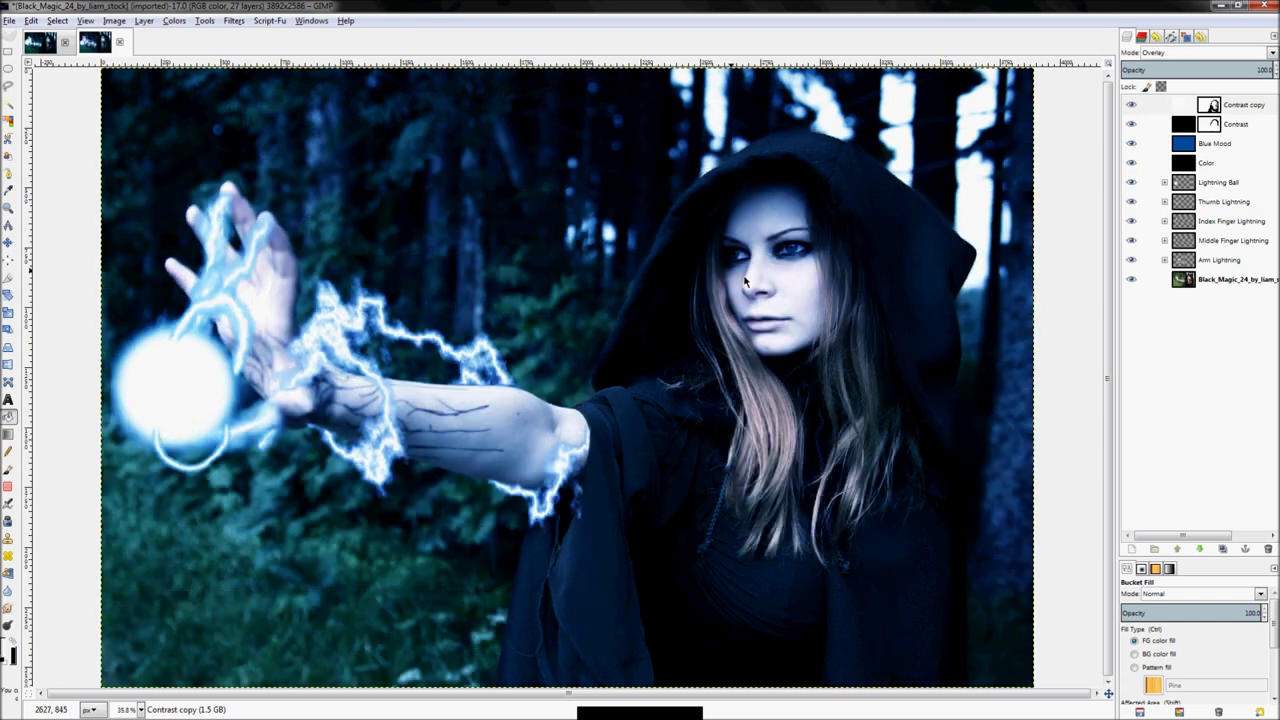
Make the Contrast copy layer's mask active and invert its colors, keeping the original Contrast mask as it is
left_click(1210, 124)
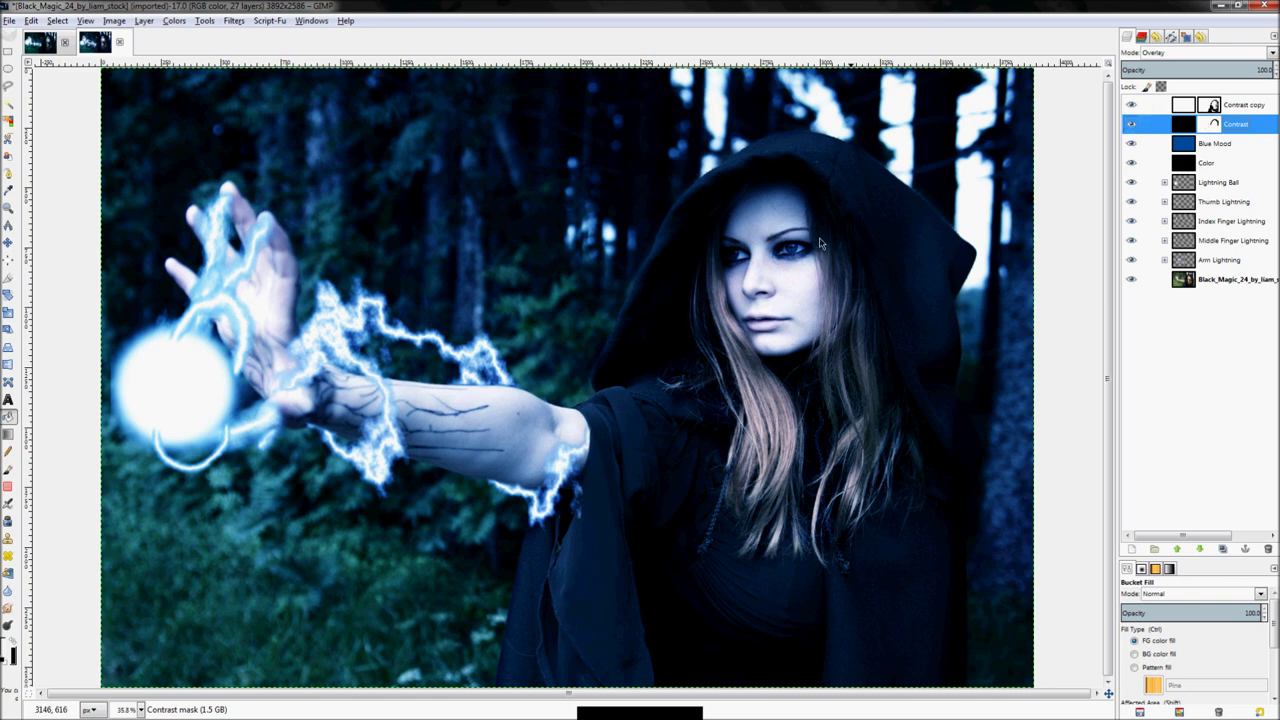
left_click(1212, 105)
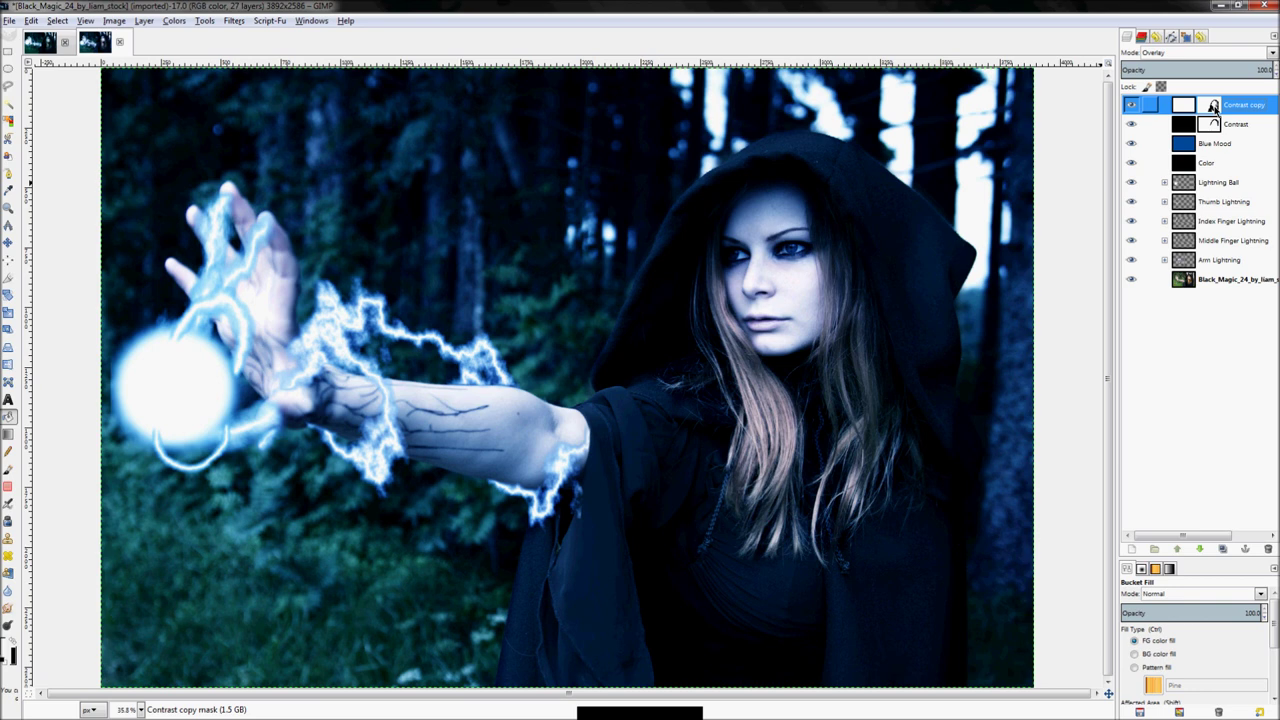
left_click(1133, 128)
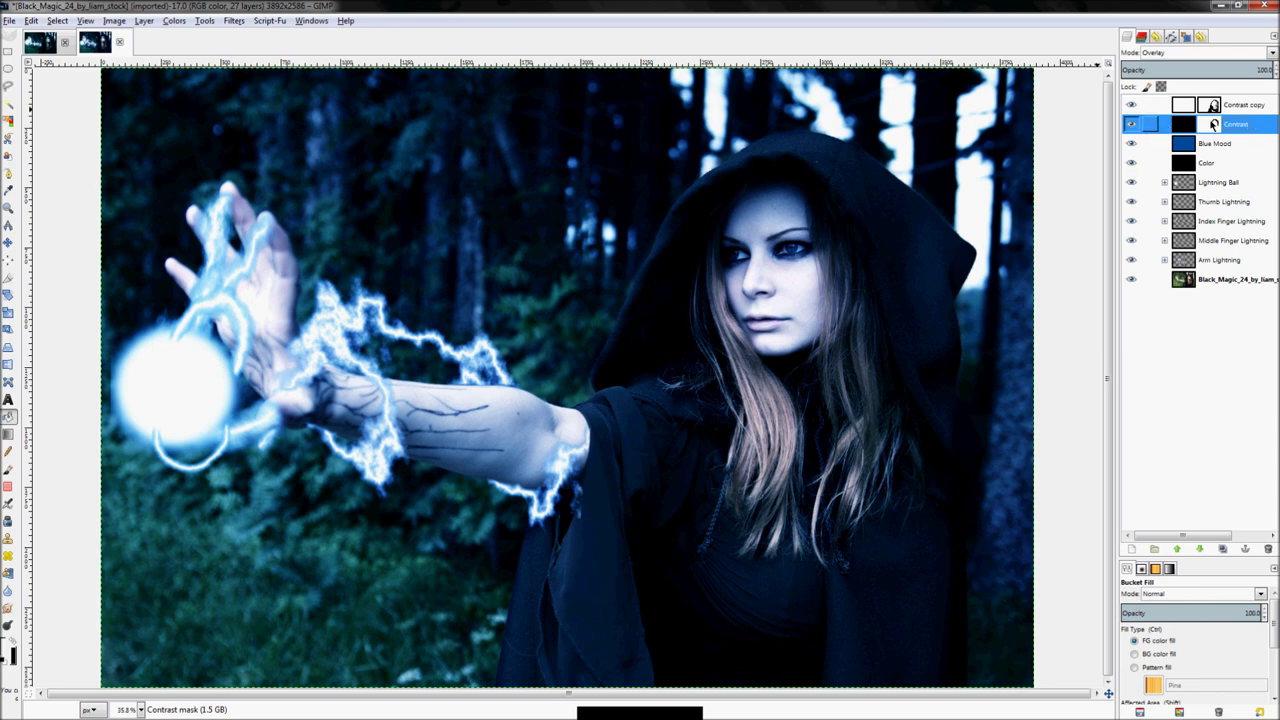
left_click(1245, 106)
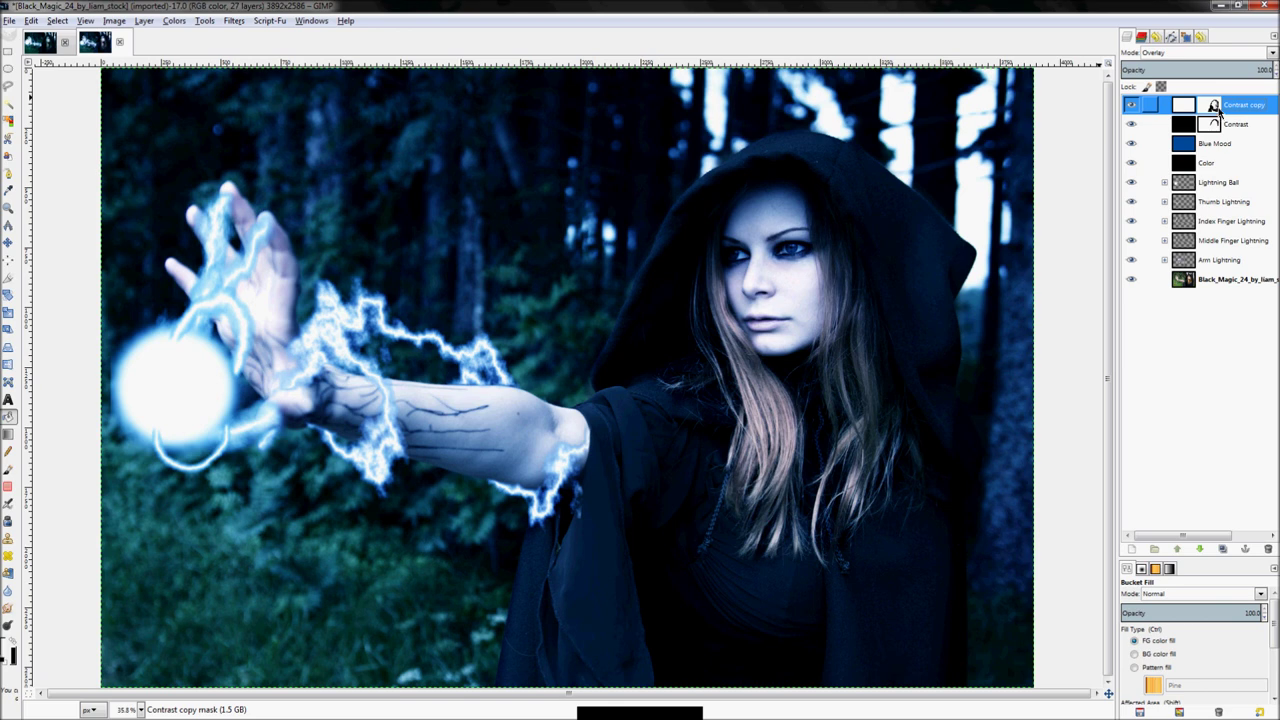
left_click(1131, 124)
key("ctrl+z")
left_click(174, 20)
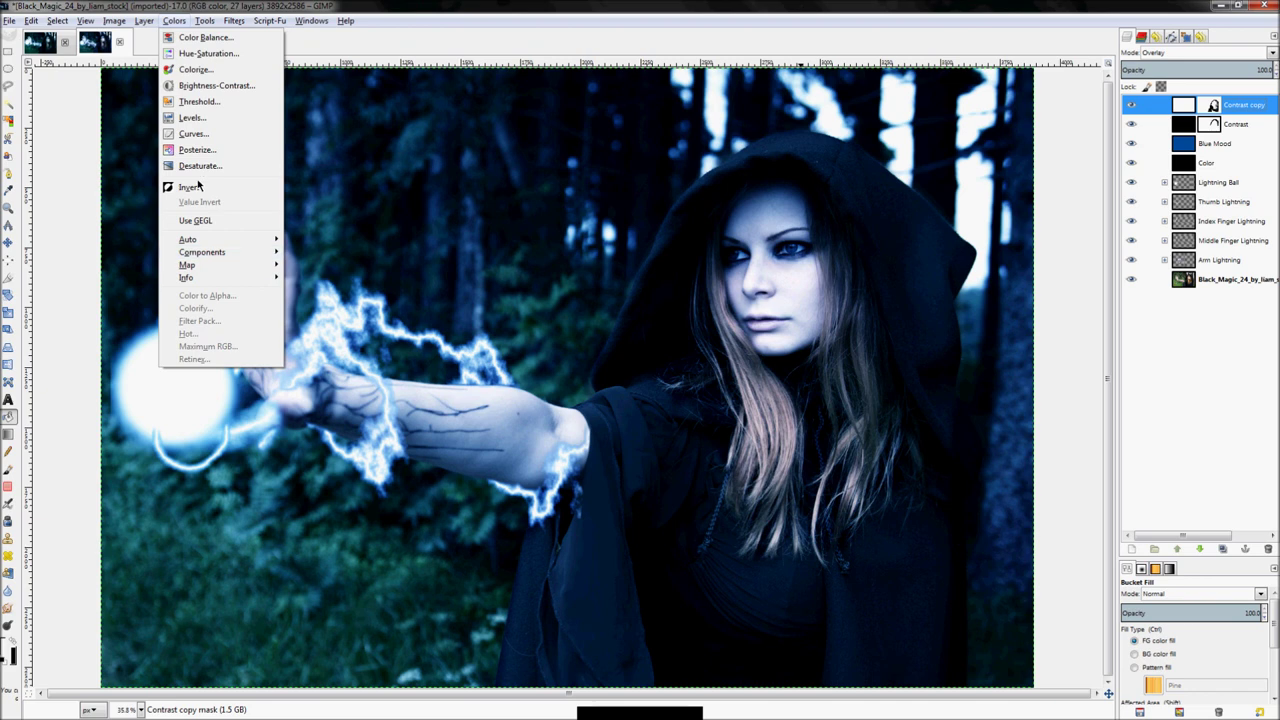
key("Escape")
left_click(1131, 124)
key("ctrl+z")
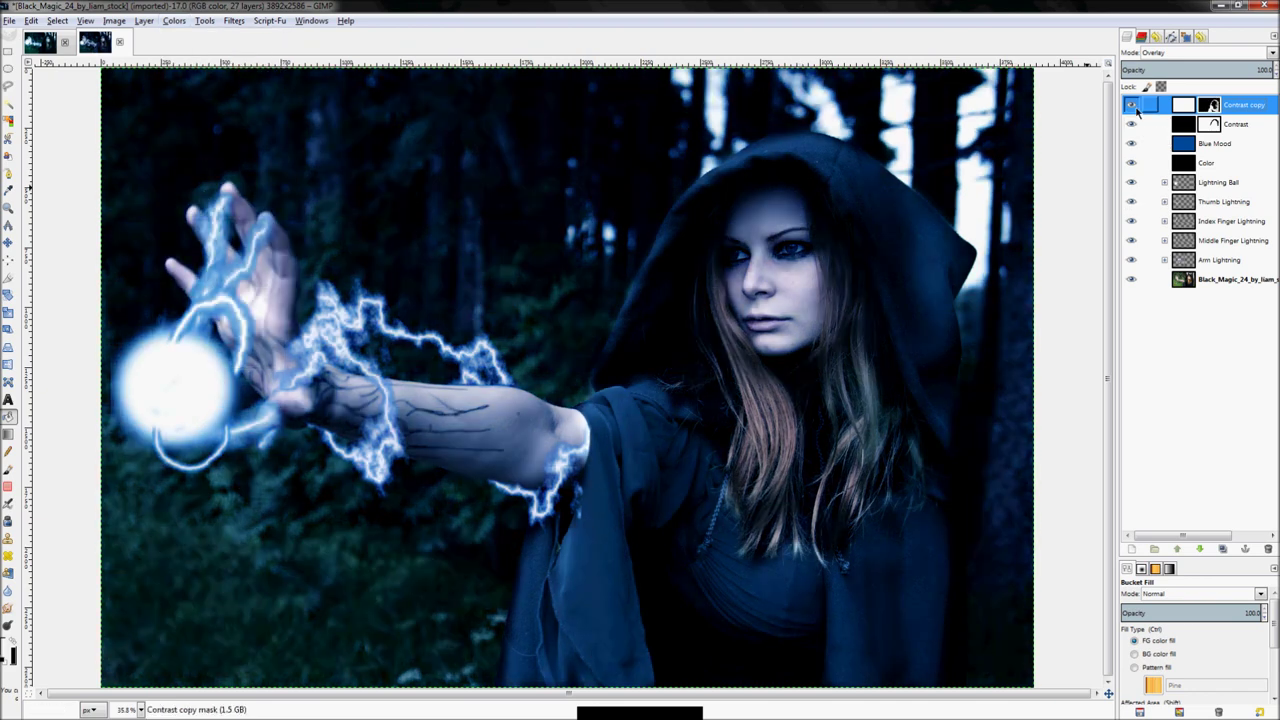
Toggle the Contrast copy layer's visibility to check its effect and compare the image with Lightning.xcf
left_click(1132, 105)
left_click(1135, 108)
left_click(38, 43)
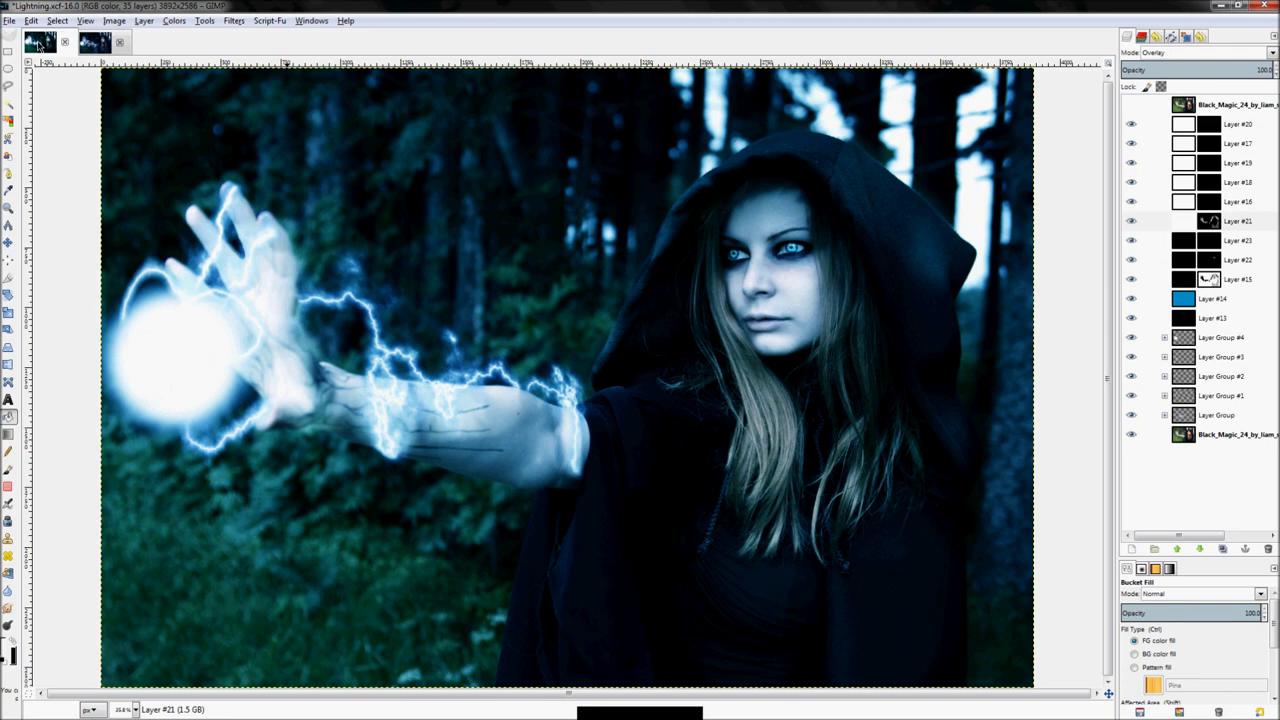
left_click(95, 42)
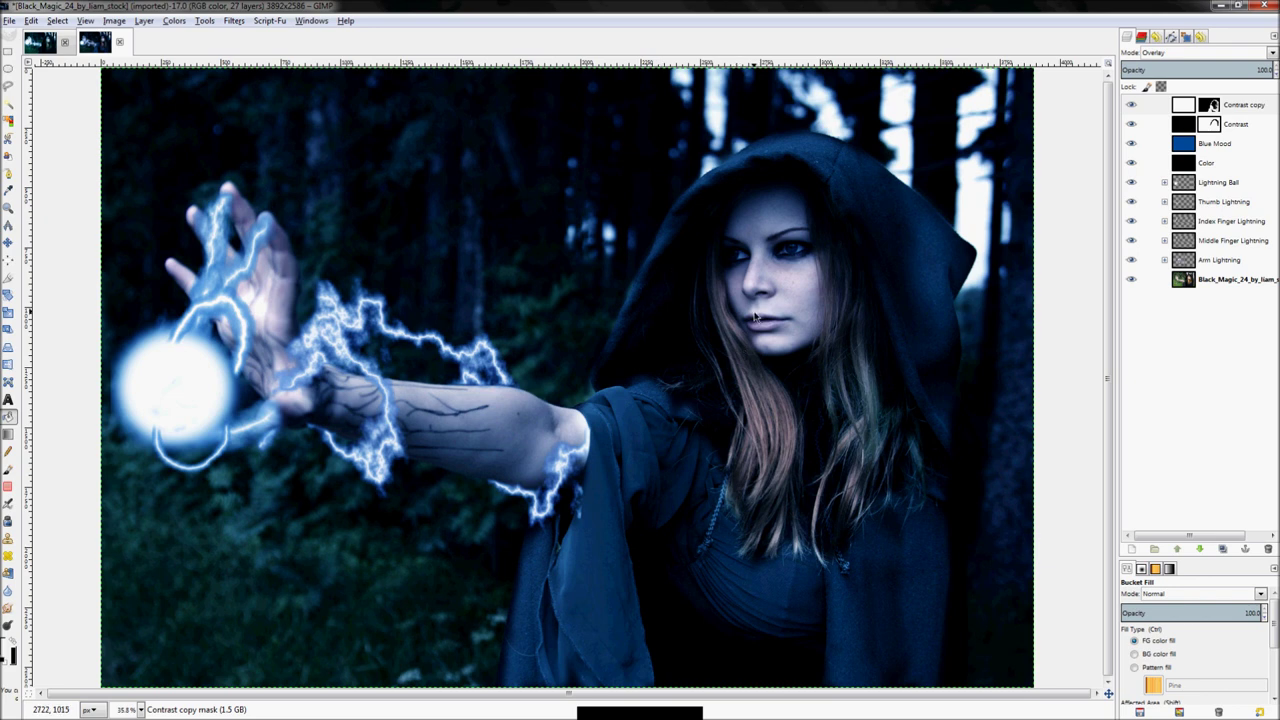
Paint white with the airbrush on the Contrast copy layer's mask over the woman's nose, cheeks, forehead and lips to brighten her face
key("p")
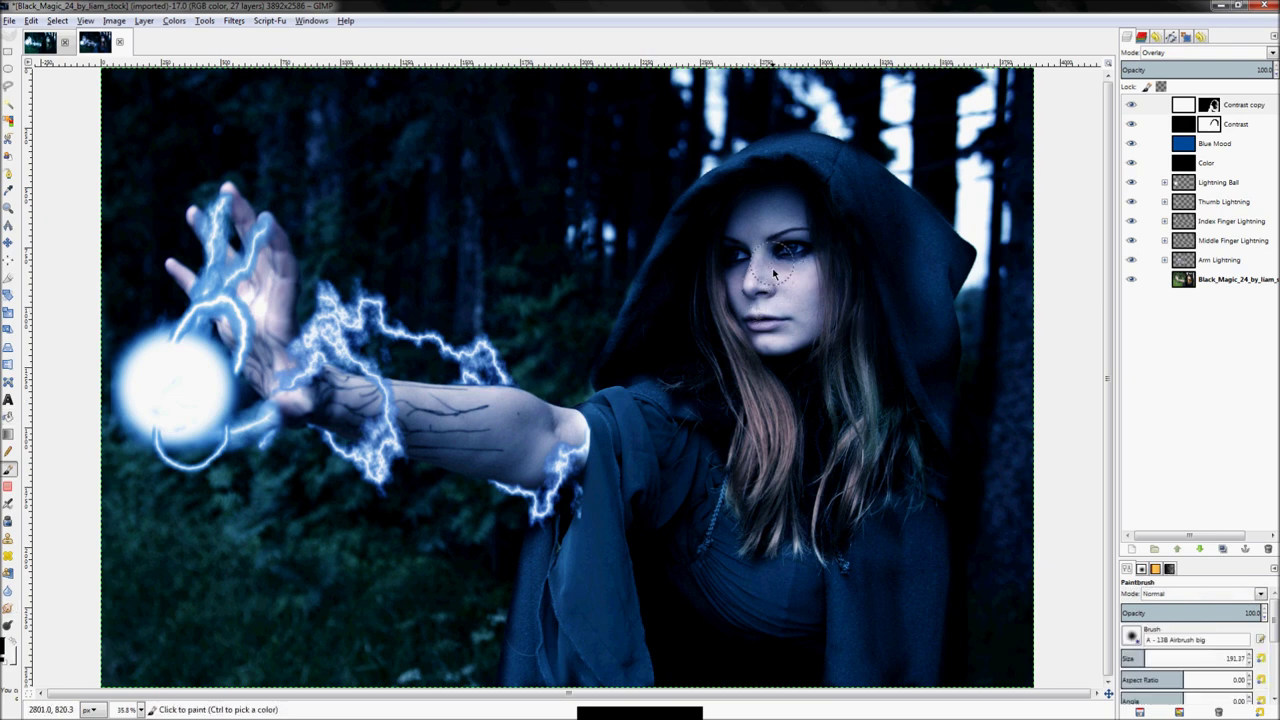
left_click(757, 282)
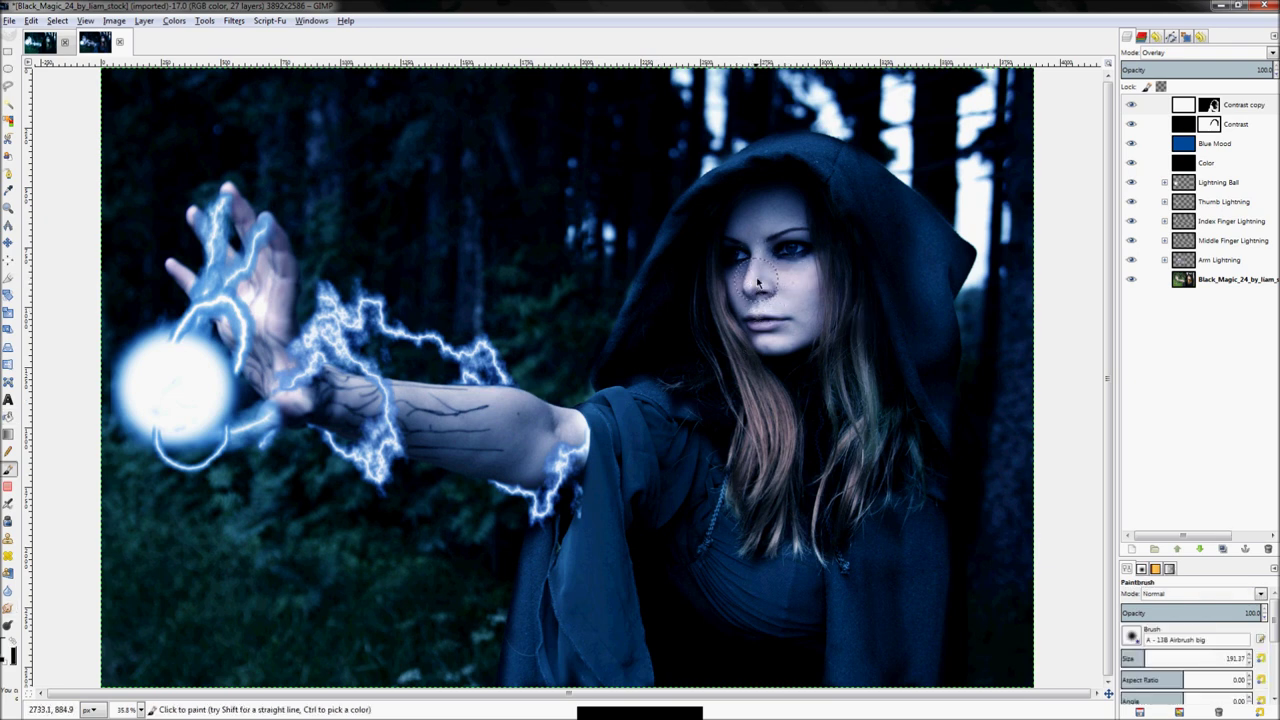
mouse_move(762, 262)
left_mouse_down()
mouse_move(760, 276)
mouse_move(790, 292)
left_mouse_up()
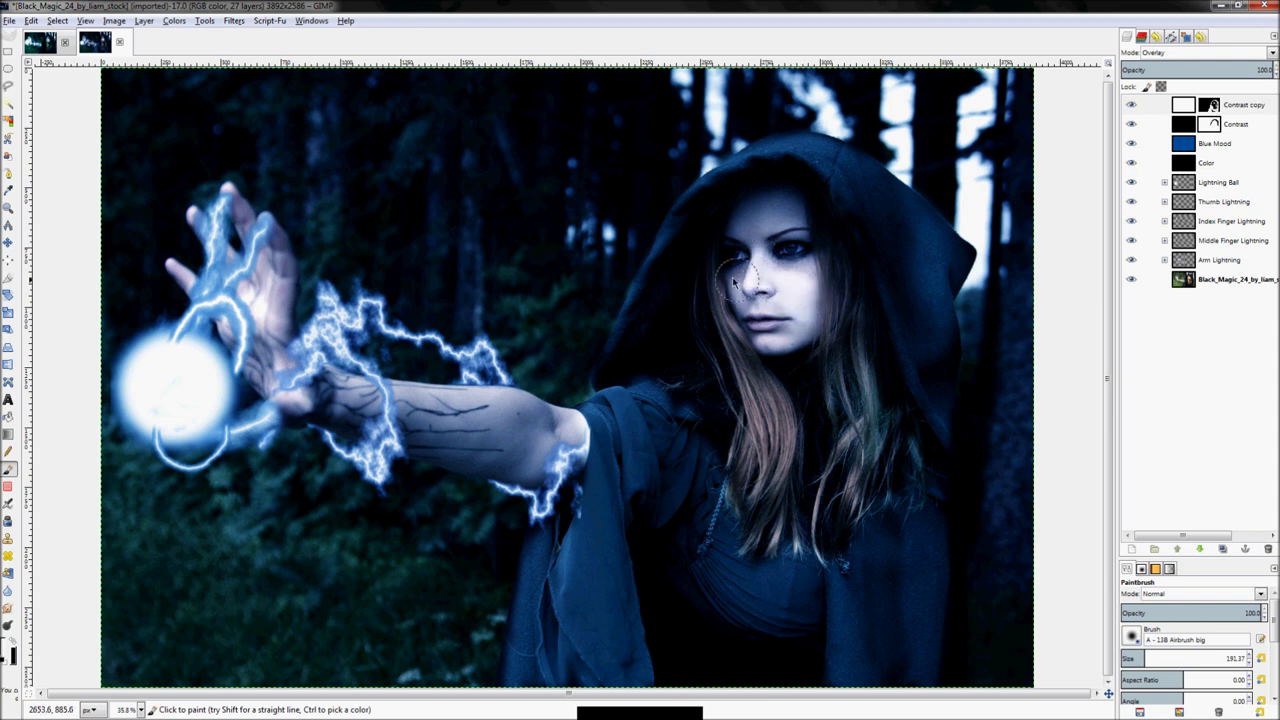
key("z")
mouse_move(665, 172)
left_mouse_down()
mouse_move(786, 340)
mouse_move(920, 366)
left_mouse_up()
key("p")
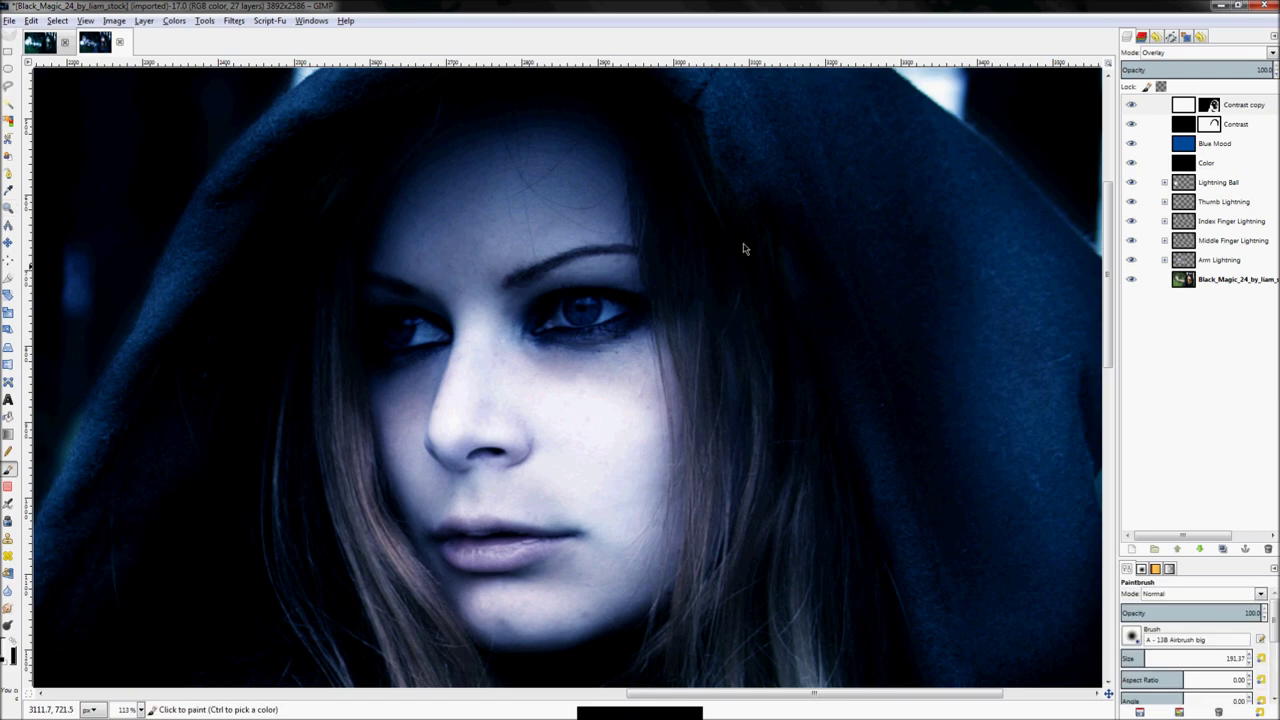
mouse_move(511, 237)
left_mouse_down()
mouse_move(421, 254)
mouse_move(418, 238)
mouse_move(466, 232)
mouse_move(494, 320)
mouse_move(435, 436)
mouse_move(434, 487)
mouse_move(658, 424)
mouse_move(576, 549)
mouse_move(528, 572)
mouse_move(513, 601)
mouse_move(465, 588)
mouse_move(513, 533)
mouse_move(552, 548)
mouse_move(472, 516)
left_mouse_up()
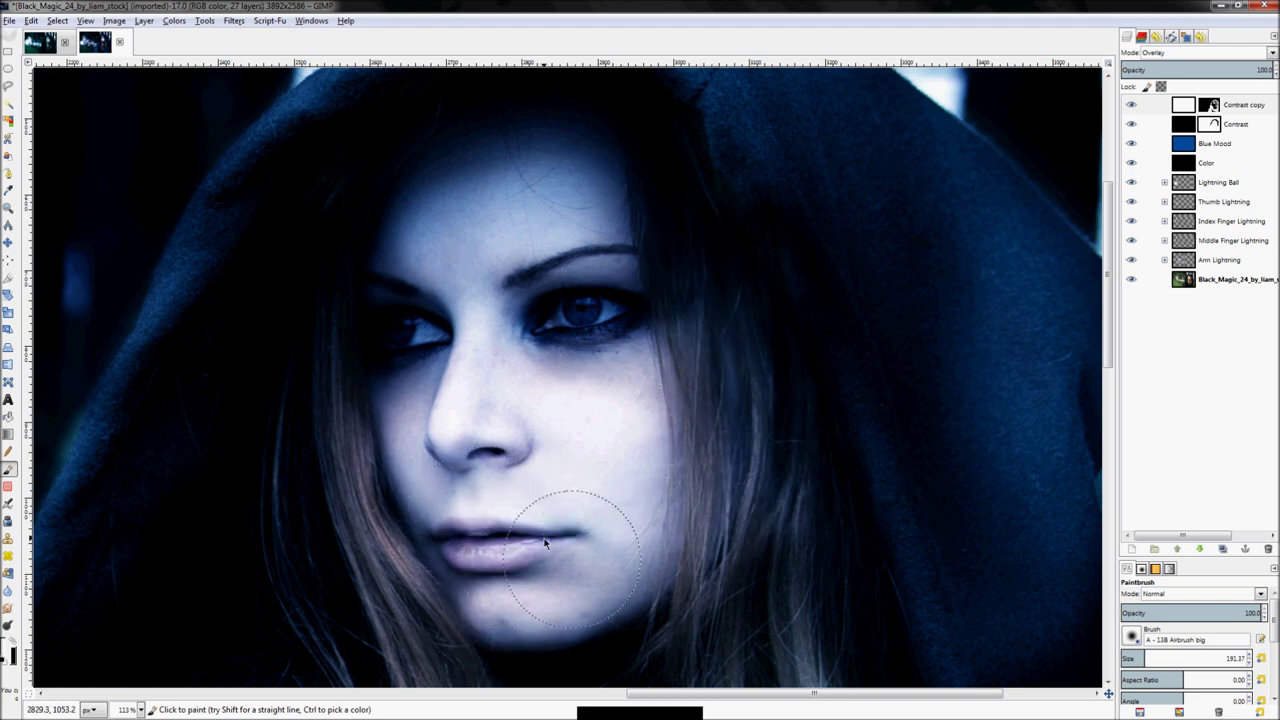
left_click_drag(320, 410, 343, 422)
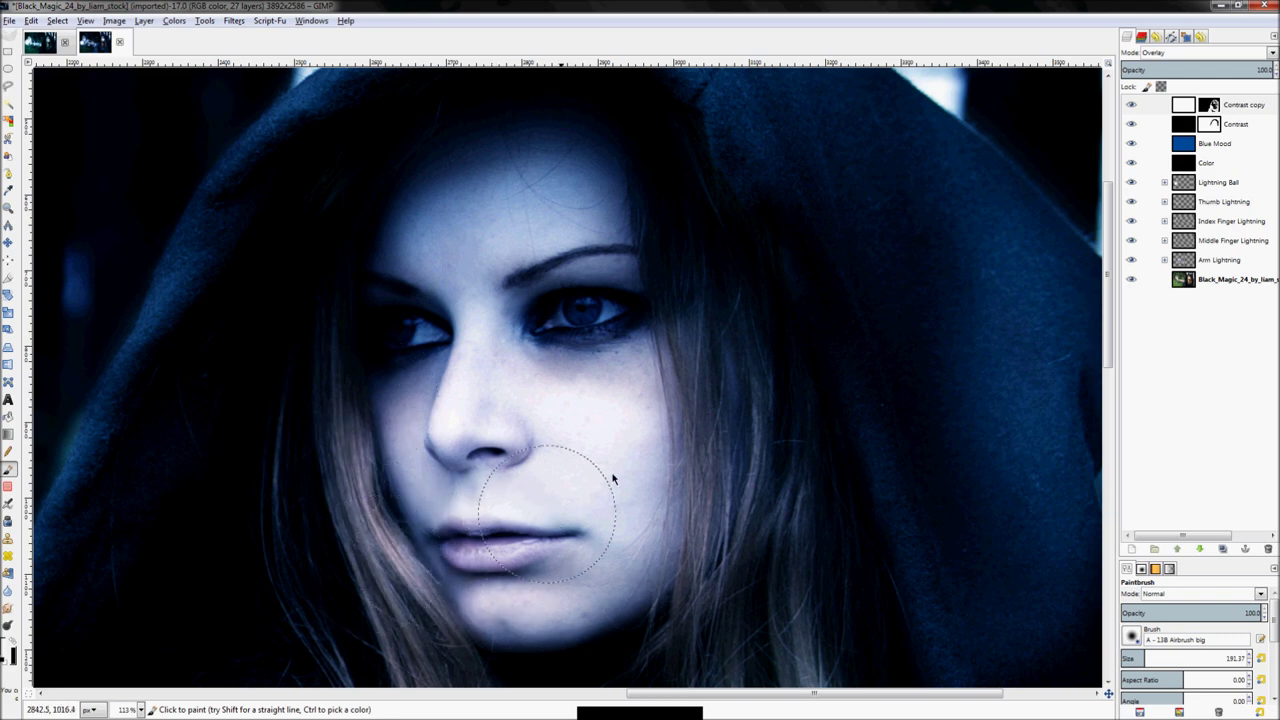
Paint black on the Contrast layer's mask over the forehead, cheeks and hair beside the face to remove its darkening there
left_click(1213, 124)
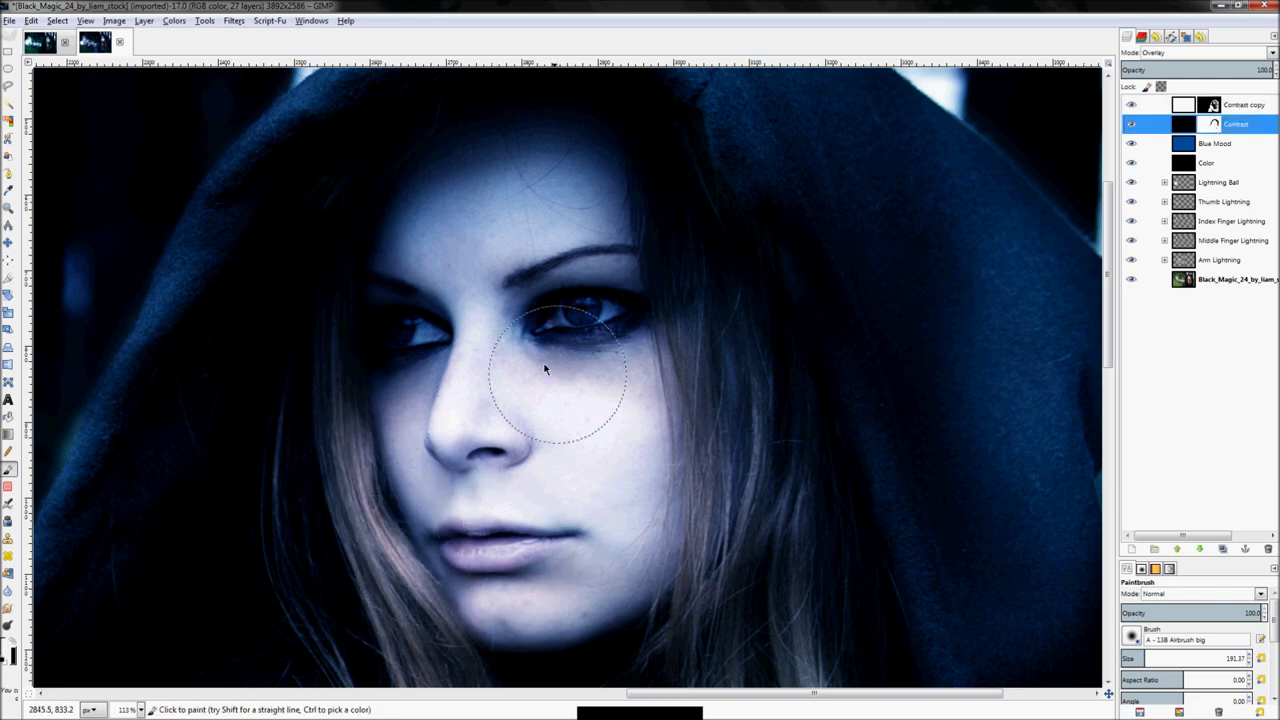
left_click(503, 198)
mouse_move(503, 198)
left_mouse_down()
mouse_move(488, 233)
mouse_move(558, 207)
mouse_move(558, 194)
mouse_move(453, 266)
mouse_move(481, 337)
mouse_move(445, 276)
mouse_move(470, 337)
left_mouse_up()
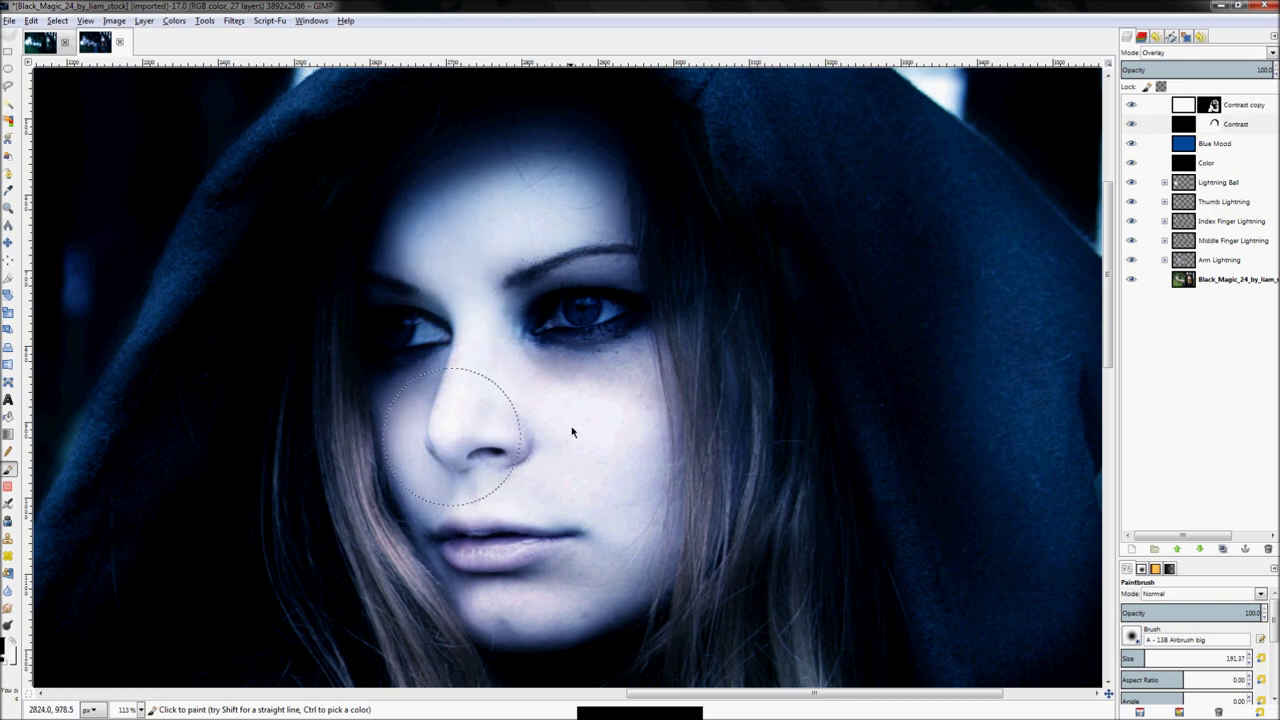
mouse_move(566, 533)
left_mouse_down()
mouse_move(500, 586)
mouse_move(461, 576)
mouse_move(342, 470)
left_mouse_up()
left_click_drag(739, 255, 776, 403)
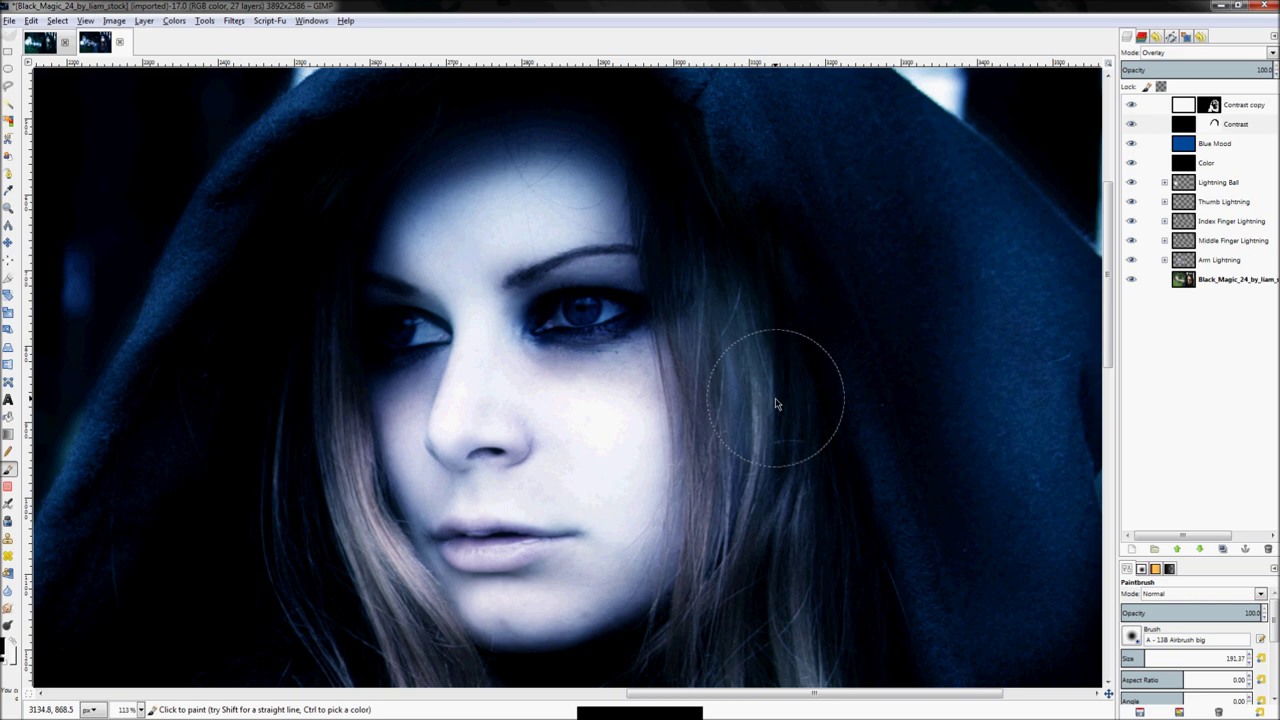
Touch up the Contrast copy layer's mask over the forehead, cheek and mouth to rebalance the facial highlights
key("z")
key("shift+ctrl+j")
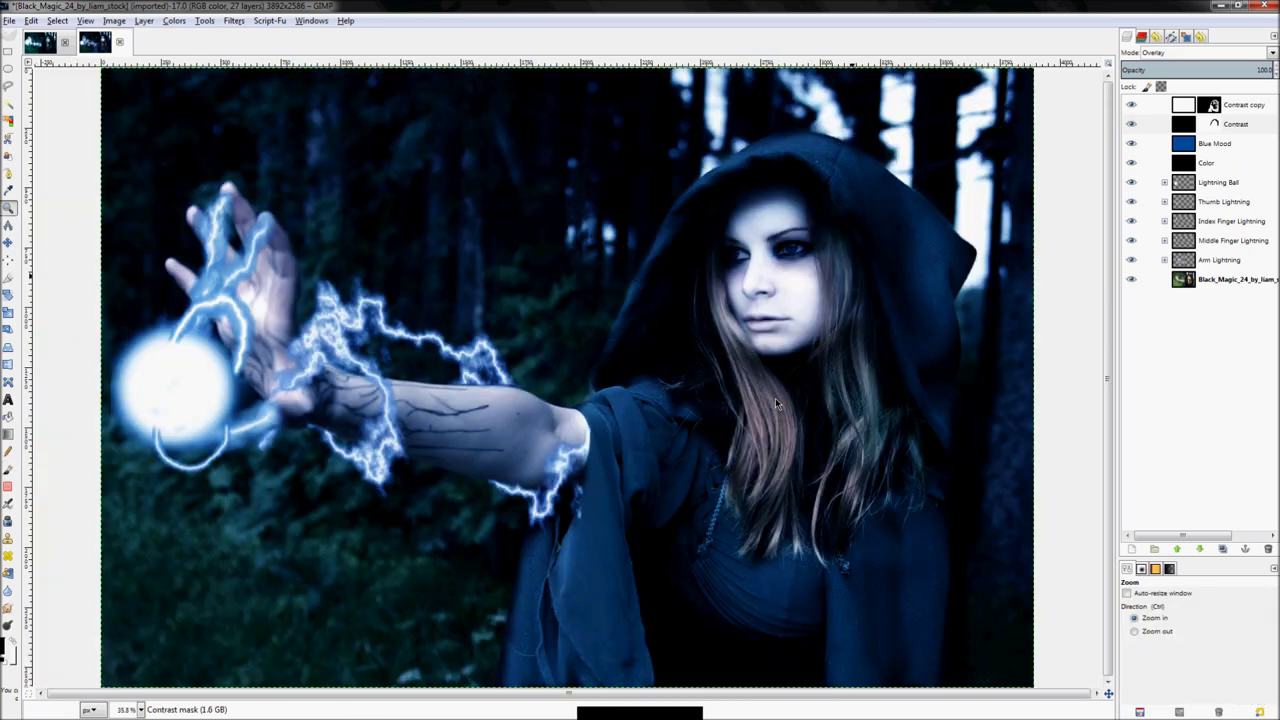
key("x")
key("p")
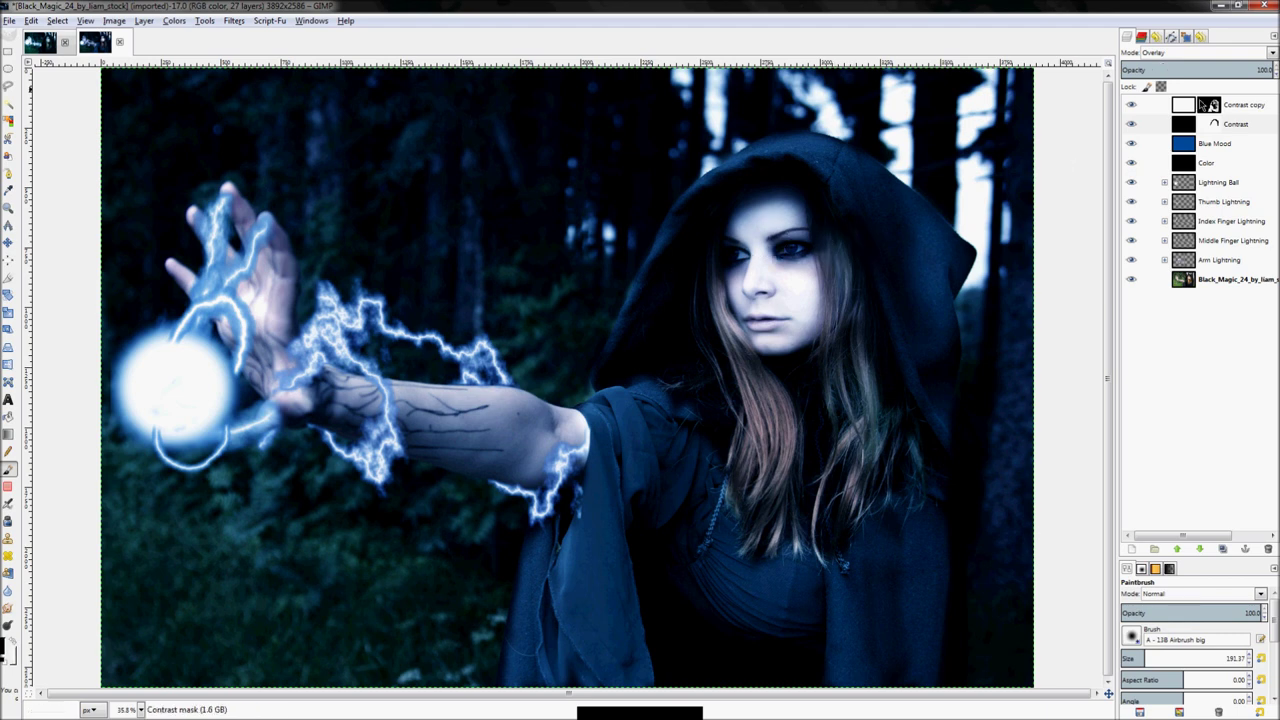
left_click(1208, 104)
mouse_move(760, 226)
left_mouse_down()
mouse_move(733, 289)
mouse_move(745, 300)
mouse_move(765, 285)
mouse_move(770, 300)
mouse_move(745, 280)
mouse_move(738, 232)
mouse_move(760, 195)
left_mouse_up()
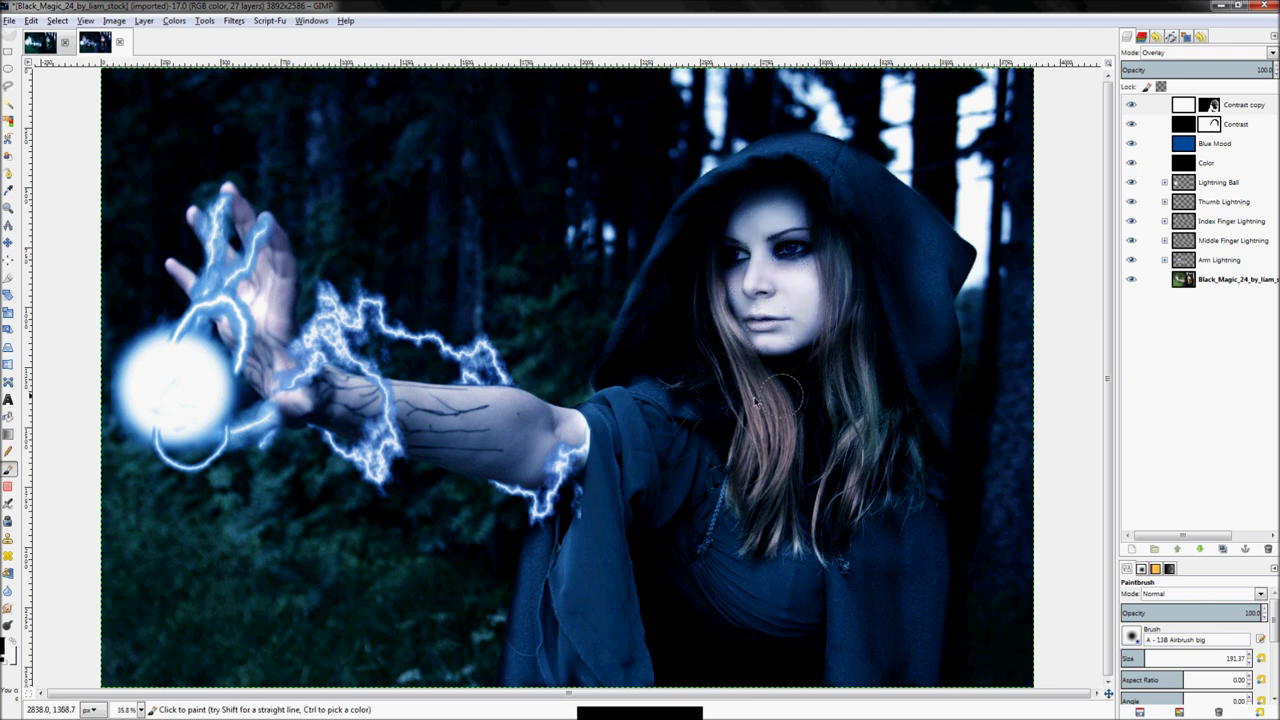
mouse_move(784, 285)
left_mouse_down()
mouse_move(803, 311)
mouse_move(791, 345)
mouse_move(738, 318)
mouse_move(745, 233)
mouse_move(746, 268)
mouse_move(762, 252)
mouse_move(741, 256)
mouse_move(759, 216)
mouse_move(736, 234)
mouse_move(771, 226)
mouse_move(698, 246)
mouse_move(737, 250)
mouse_move(770, 215)
mouse_move(733, 243)
mouse_move(750, 237)
mouse_move(752, 296)
mouse_move(766, 258)
mouse_move(781, 352)
mouse_move(796, 280)
mouse_move(756, 330)
left_mouse_up()
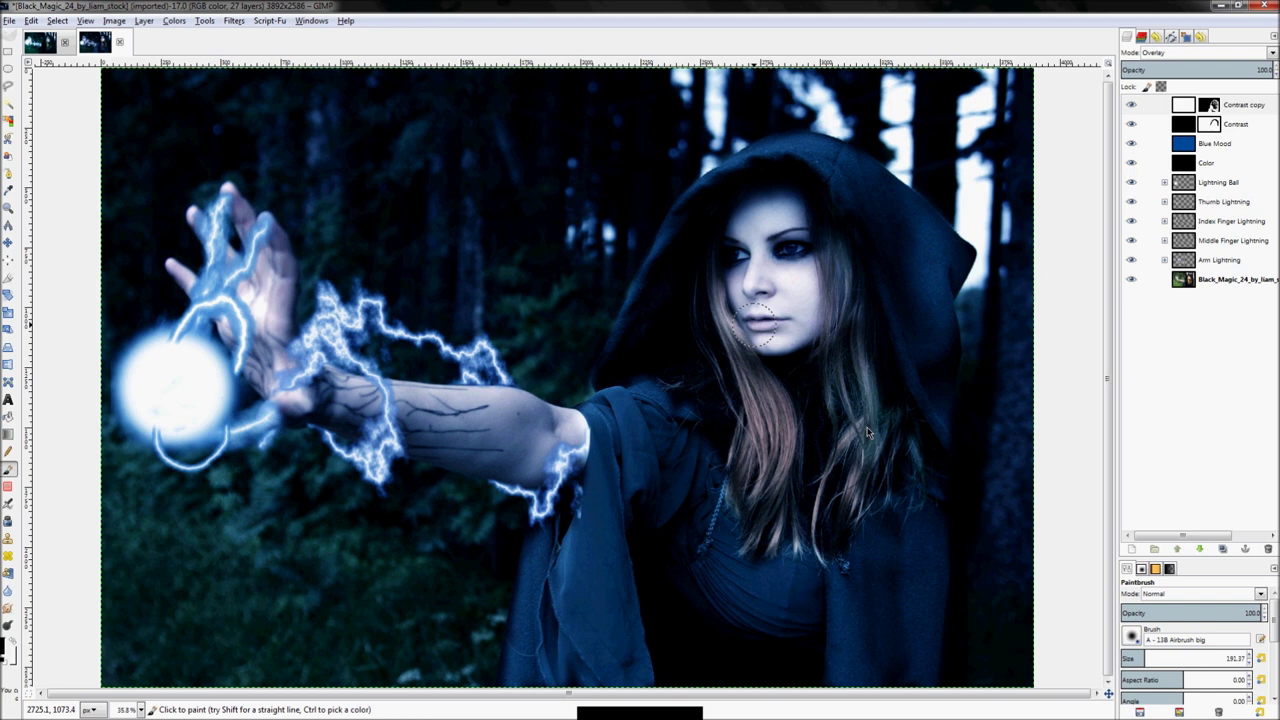
Reduce the brush size to 174.37 and paint black on the Contrast layer's mask along the forearm
key("z")
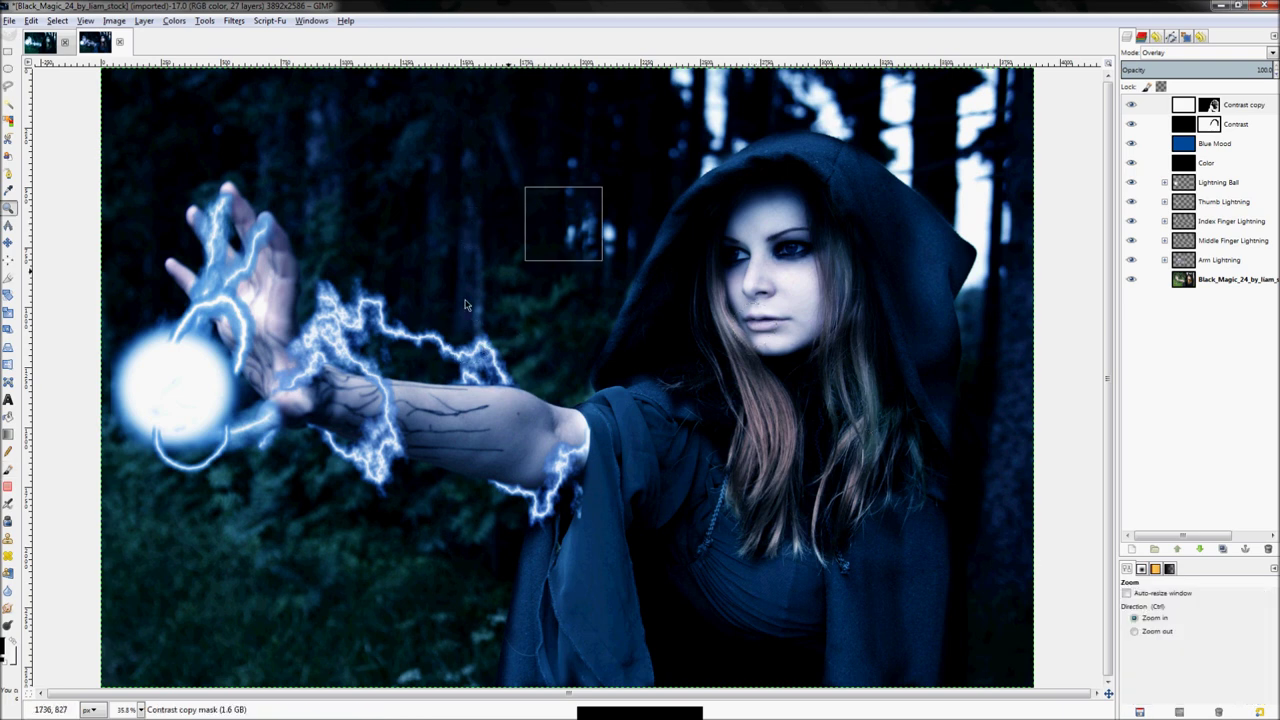
left_click_drag(465, 305, 123, 549)
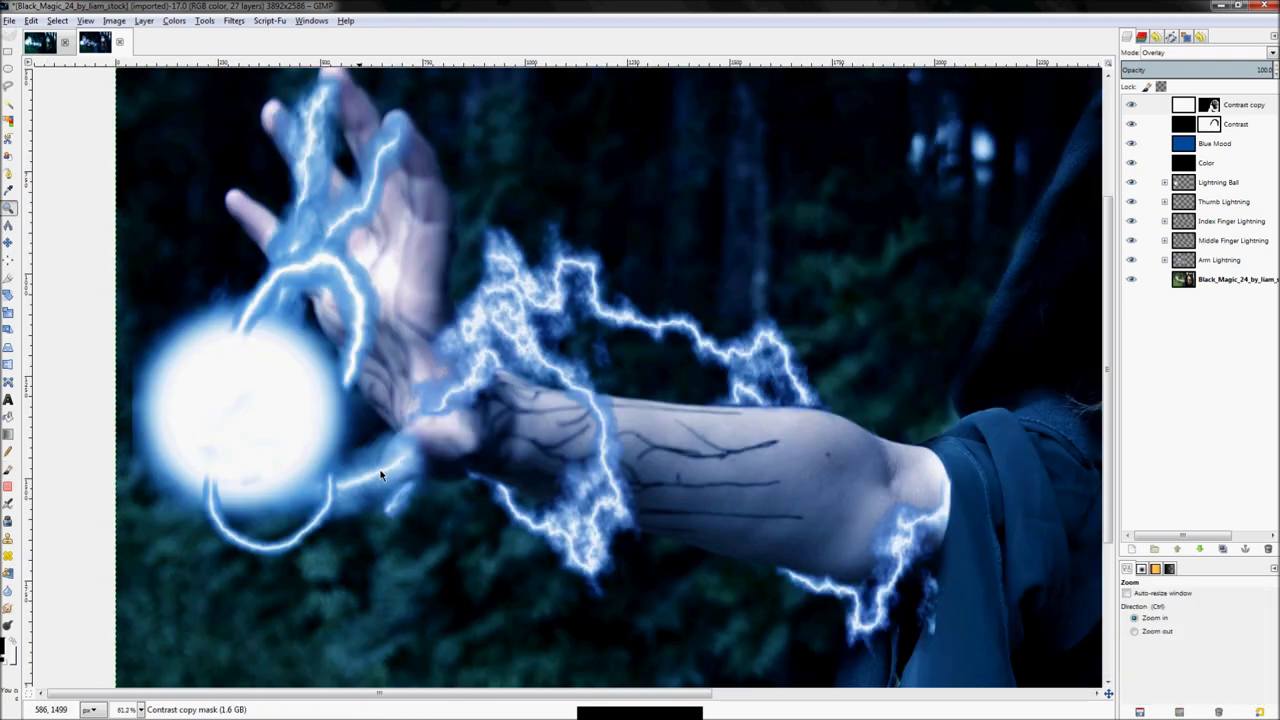
key("p")
key("bracketleft")
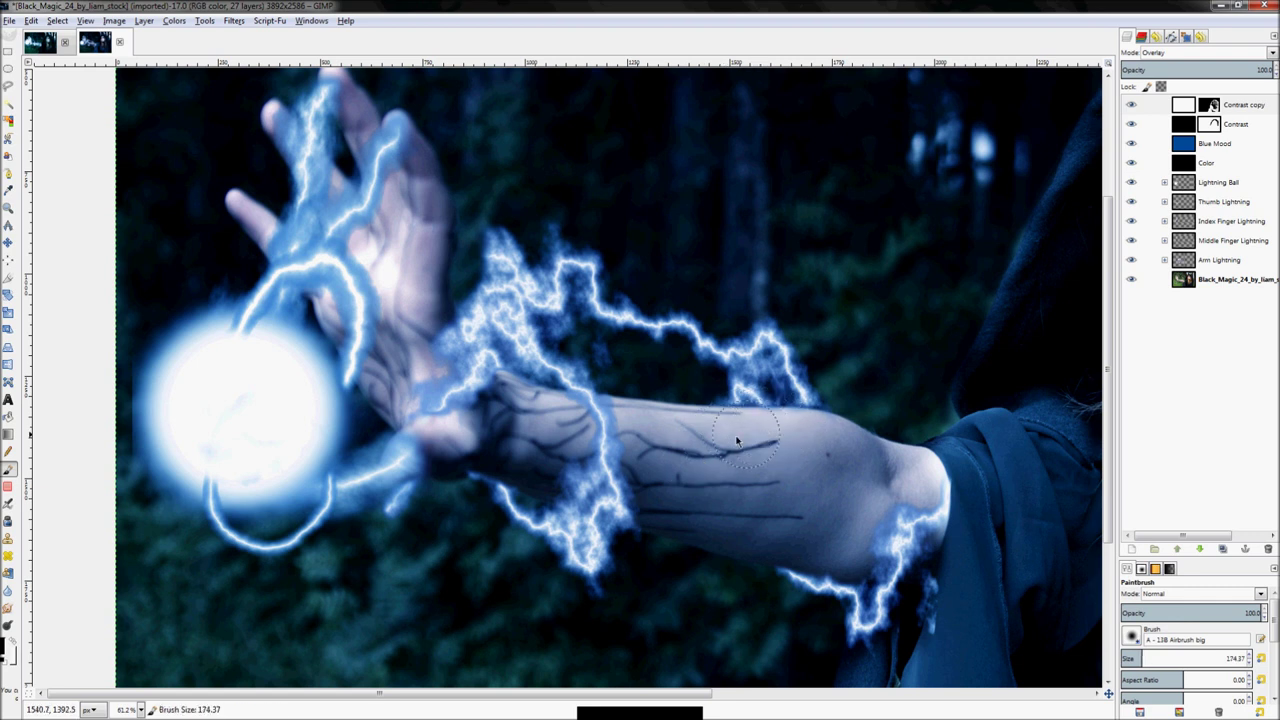
left_click(1214, 124)
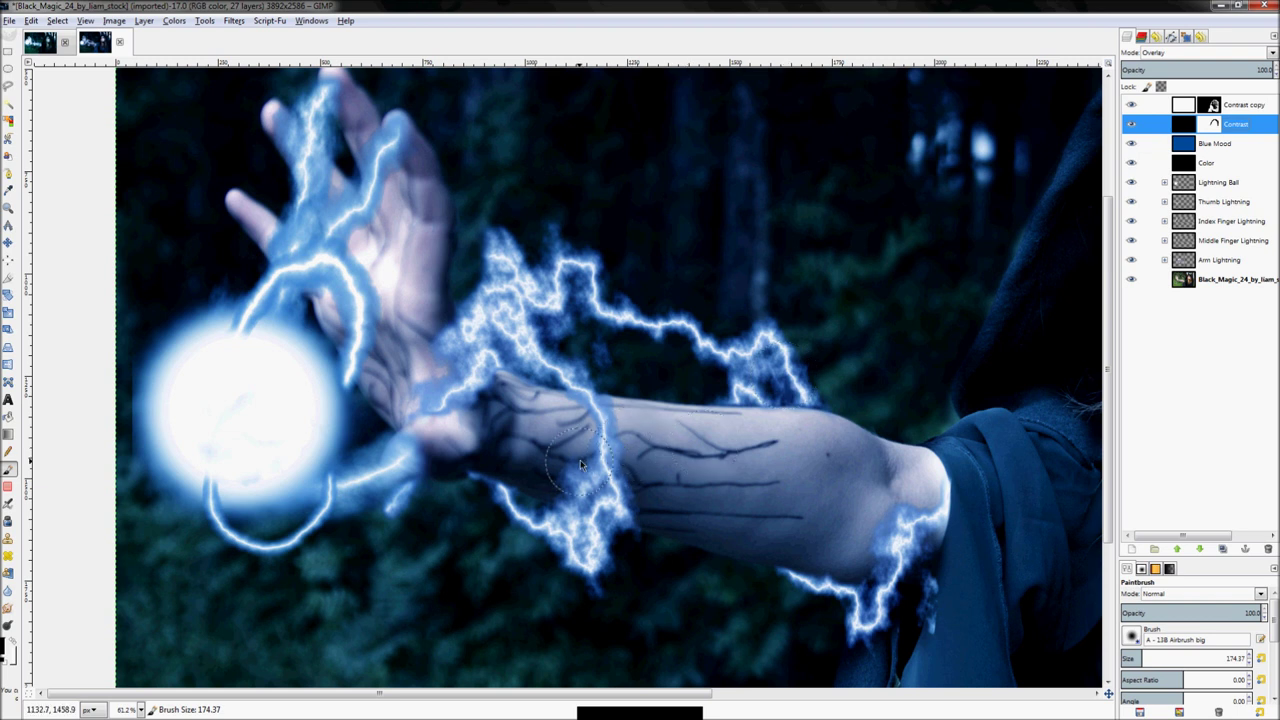
mouse_move(720, 400)
left_mouse_down()
mouse_move(740, 445)
mouse_move(680, 450)
mouse_move(742, 425)
mouse_move(591, 425)
mouse_move(574, 497)
mouse_move(579, 430)
mouse_move(550, 470)
mouse_move(505, 445)
mouse_move(479, 463)
mouse_move(495, 470)
mouse_move(477, 360)
mouse_move(466, 371)
mouse_move(510, 335)
left_mouse_up()
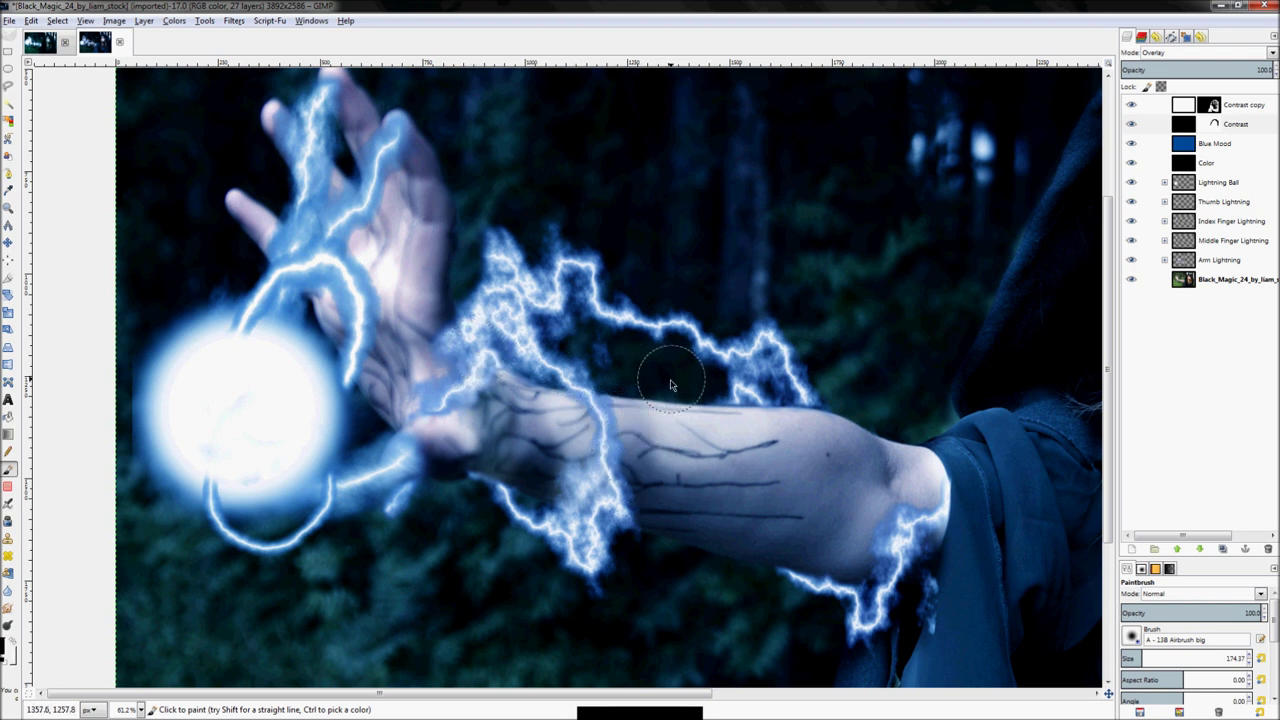
Set the brush size to 109.37 and lighten the lower forearm and wrist by painting black on the Contrast layer's mask
key("bracketleft")
key("bracketleft")
key("bracketleft")
key("bracketleft")
key("bracketleft")
key("bracketleft")
key("bracketleft")
key("bracketleft")
key("bracketleft")
key("bracketleft")
key("bracketleft")
key("bracketleft")
key("bracketleft")
key("bracketleft")
key("bracketleft")
key("bracketleft")
key("bracketleft")
key("bracketleft")
key("bracketleft")
key("bracketleft")
key("bracketleft")
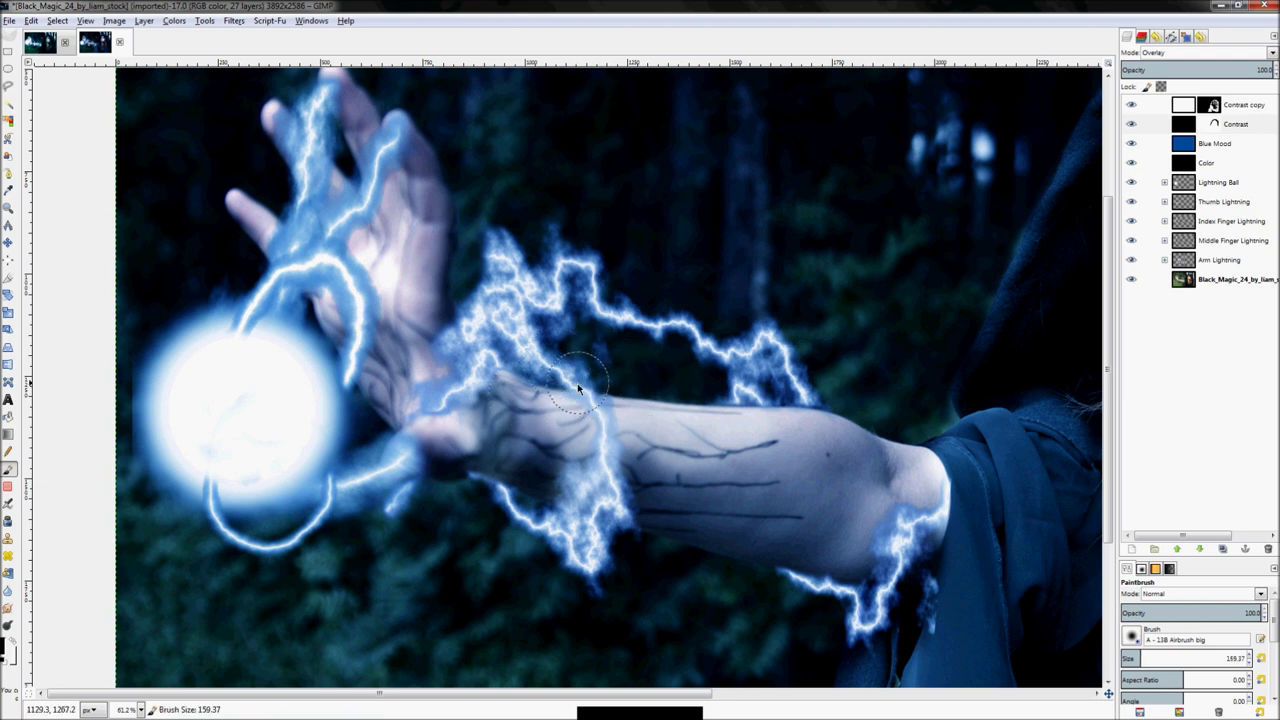
key("bracketleft")
key("bracketleft")
key("bracketleft")
key("bracketleft")
key("bracketleft")
key("bracketleft")
key("bracketleft")
key("bracketleft")
key("bracketleft")
key("bracketleft")
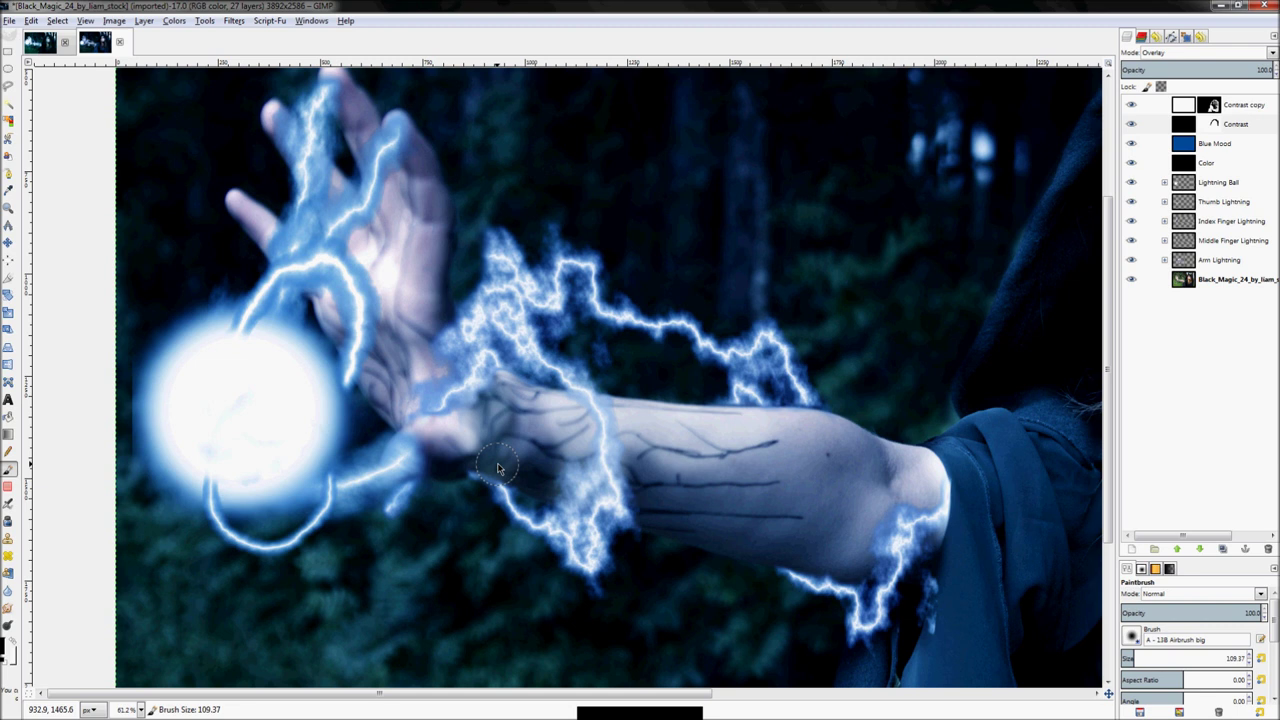
mouse_move(515, 450)
left_mouse_down()
mouse_move(557, 410)
mouse_move(565, 440)
mouse_move(579, 418)
left_mouse_up()
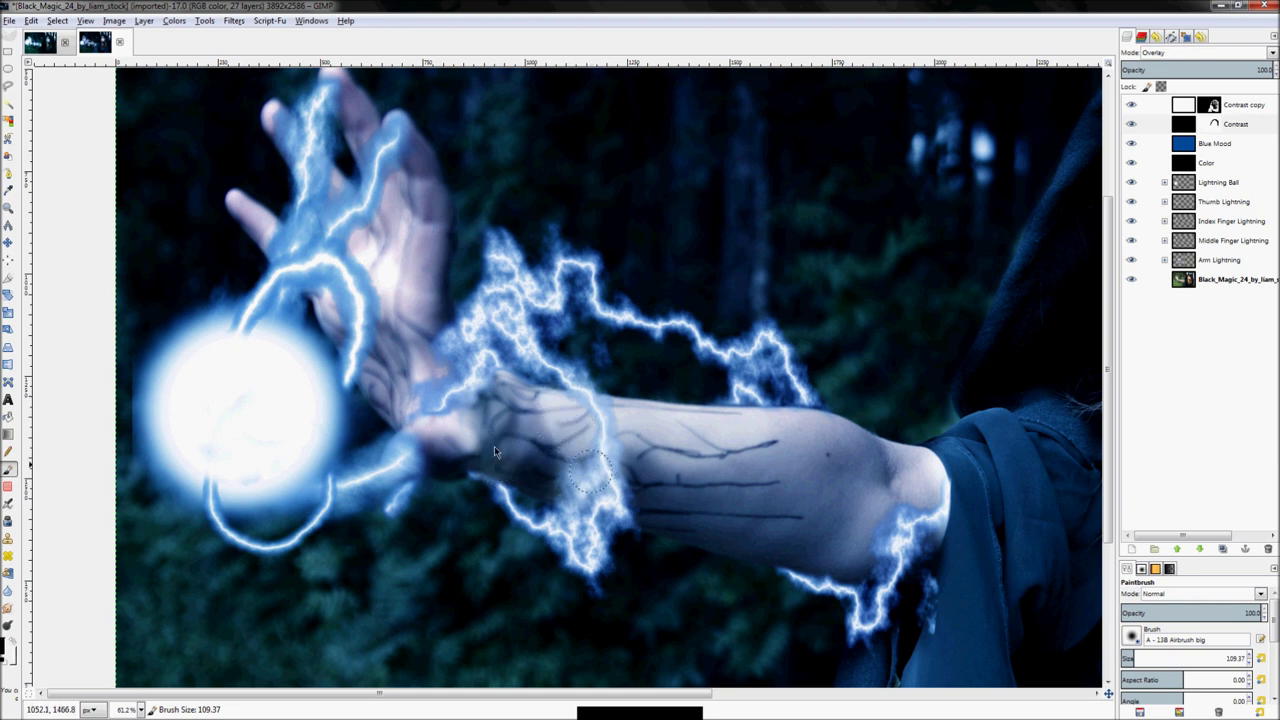
left_click_drag(443, 383, 458, 395)
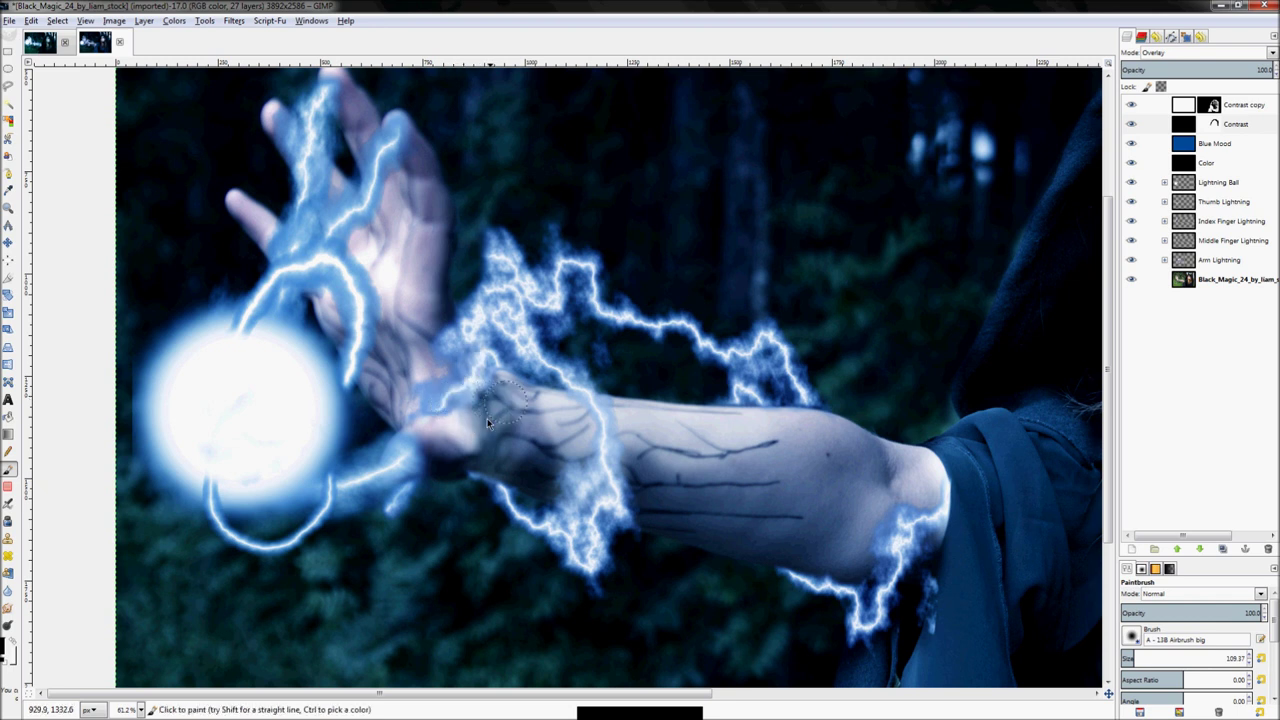
Paint black on the Contrast layer's mask over the palm, undoing a stray stroke and repainting it
mouse_move(432, 375)
left_mouse_down()
mouse_move(372, 410)
mouse_move(395, 272)
mouse_move(425, 250)
mouse_move(431, 289)
mouse_move(426, 214)
mouse_move(403, 175)
mouse_move(423, 180)
mouse_move(443, 262)
mouse_move(420, 262)
mouse_move(402, 158)
mouse_move(429, 254)
mouse_move(417, 322)
mouse_move(412, 197)
mouse_move(402, 345)
mouse_move(420, 150)
mouse_move(449, 186)
mouse_move(418, 308)
mouse_move(449, 192)
mouse_move(469, 203)
mouse_move(376, 394)
mouse_move(386, 347)
left_mouse_up()
key("ctrl+z")
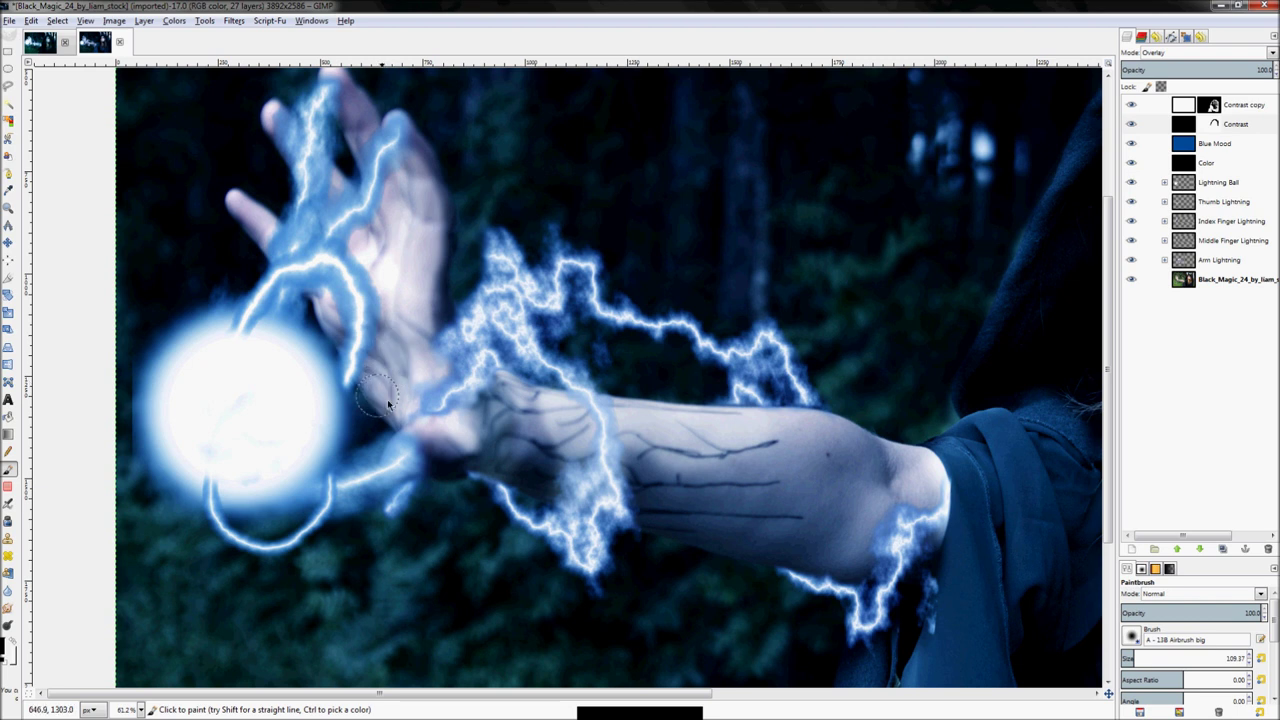
mouse_move(398, 412)
left_mouse_down()
mouse_move(228, 406)
mouse_move(290, 423)
mouse_move(331, 326)
left_mouse_up()
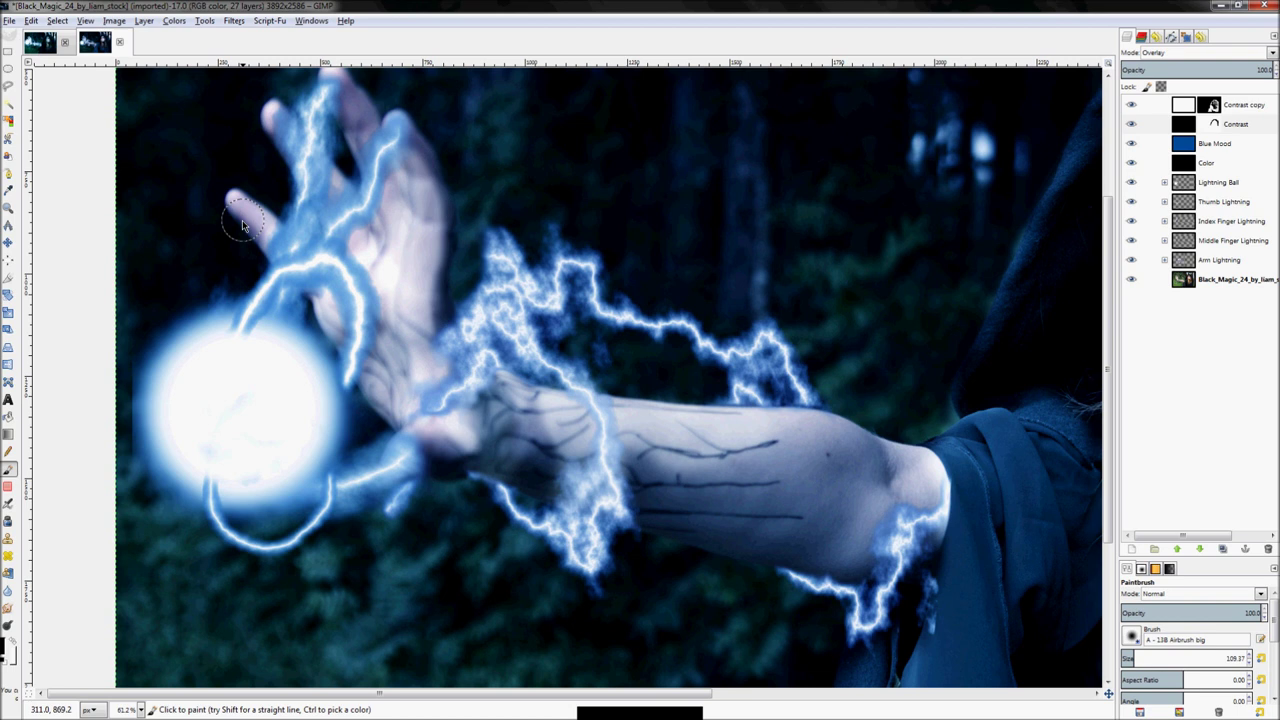
Shrink the brush to 53.37 and paint the outermost finger on the Contrast layer's mask to lighten it
key("bracketleft")
key("bracketleft")
key("bracketleft")
key("bracketleft")
key("bracketleft")
key("bracketleft")
key("bracketleft")
key("bracketleft")
key("bracketleft")
key("bracketleft")
key("bracketleft")
key("bracketleft")
key("bracketleft")
key("bracketleft")
key("bracketleft")
key("bracketleft")
key("bracketleft")
key("bracketleft")
key("bracketleft")
key("bracketleft")
key("bracketleft")
key("bracketleft")
key("bracketleft")
key("bracketleft")
key("bracketleft")
key("bracketleft")
key("bracketleft")
key("bracketleft")
key("bracketleft")
key("bracketleft")
key("bracketleft")
key("bracketleft")
key("bracketleft")
key("bracketleft")
key("bracketleft")
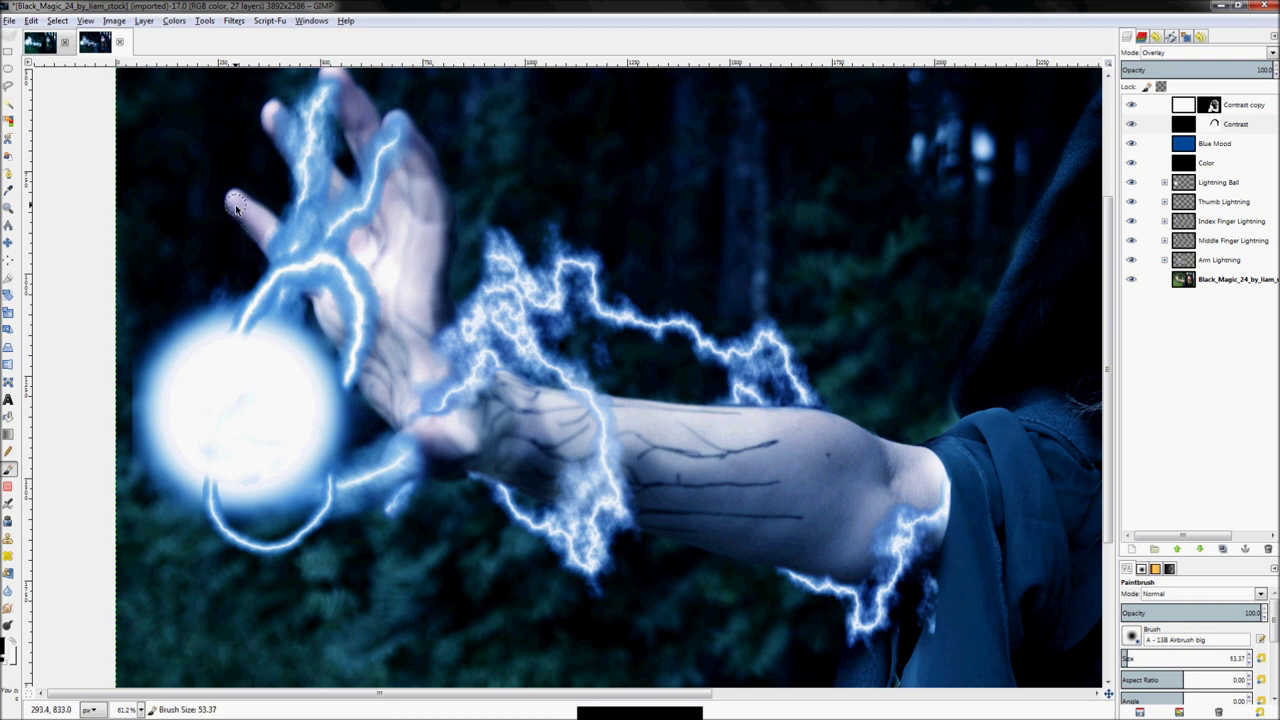
mouse_move(233, 206)
left_mouse_down()
mouse_move(260, 240)
mouse_move(250, 216)
left_mouse_up()
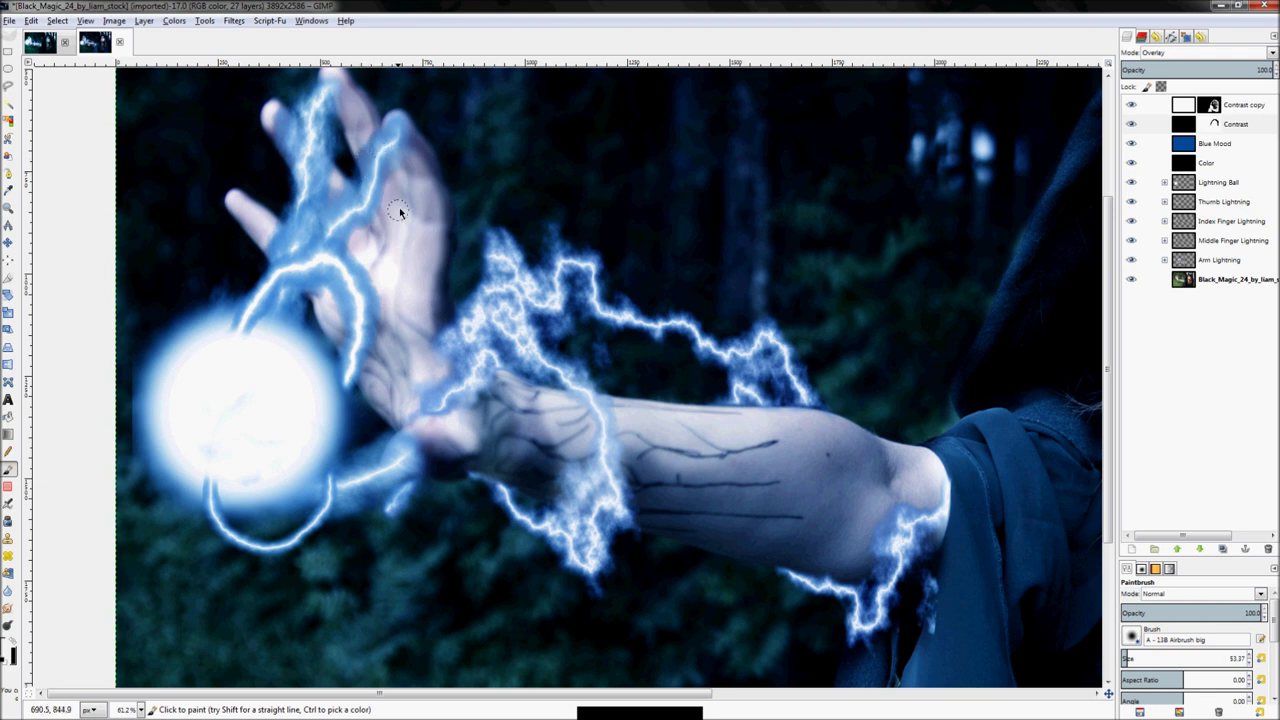
Swap the paint colors and retouch the Contrast layer's mask at the fingertip below the lightning, ending with the whole image in view
key("x")
mouse_move(391, 143)
left_mouse_down()
mouse_move(396, 134)
mouse_move(392, 150)
left_mouse_up()
key("z")
key("shift+ctrl+j")
key("shift+b")
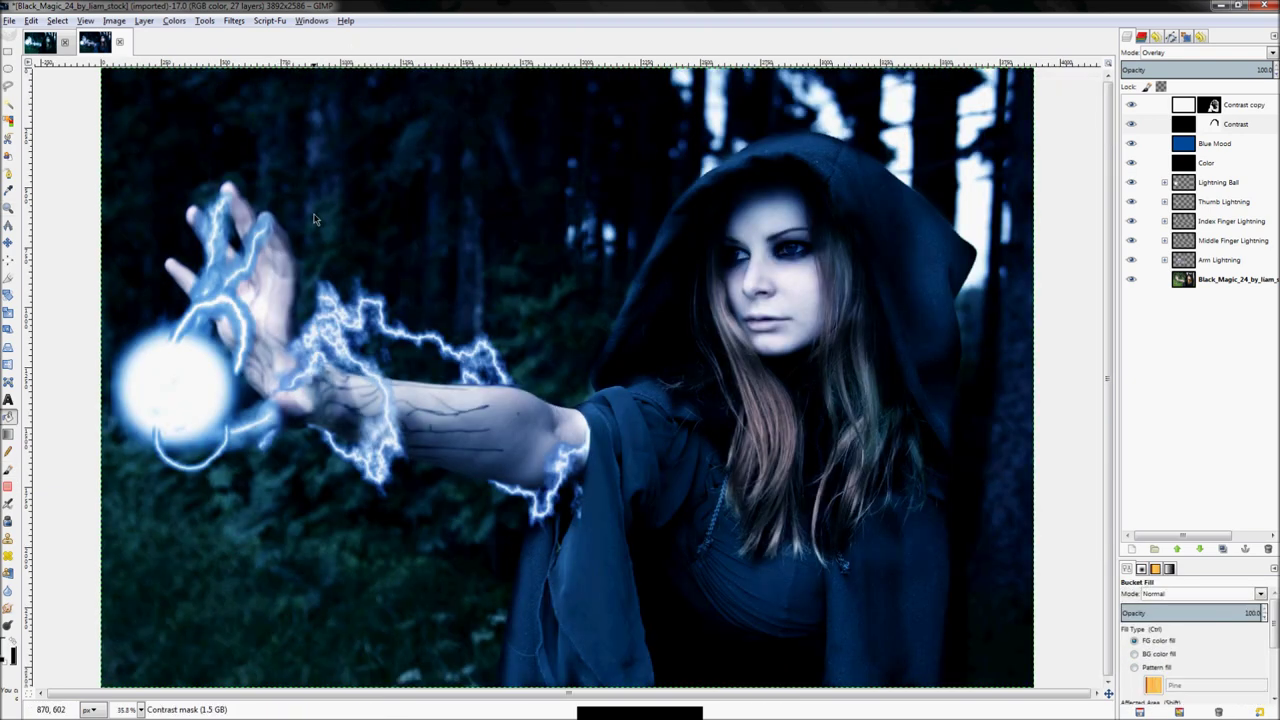
key("p")
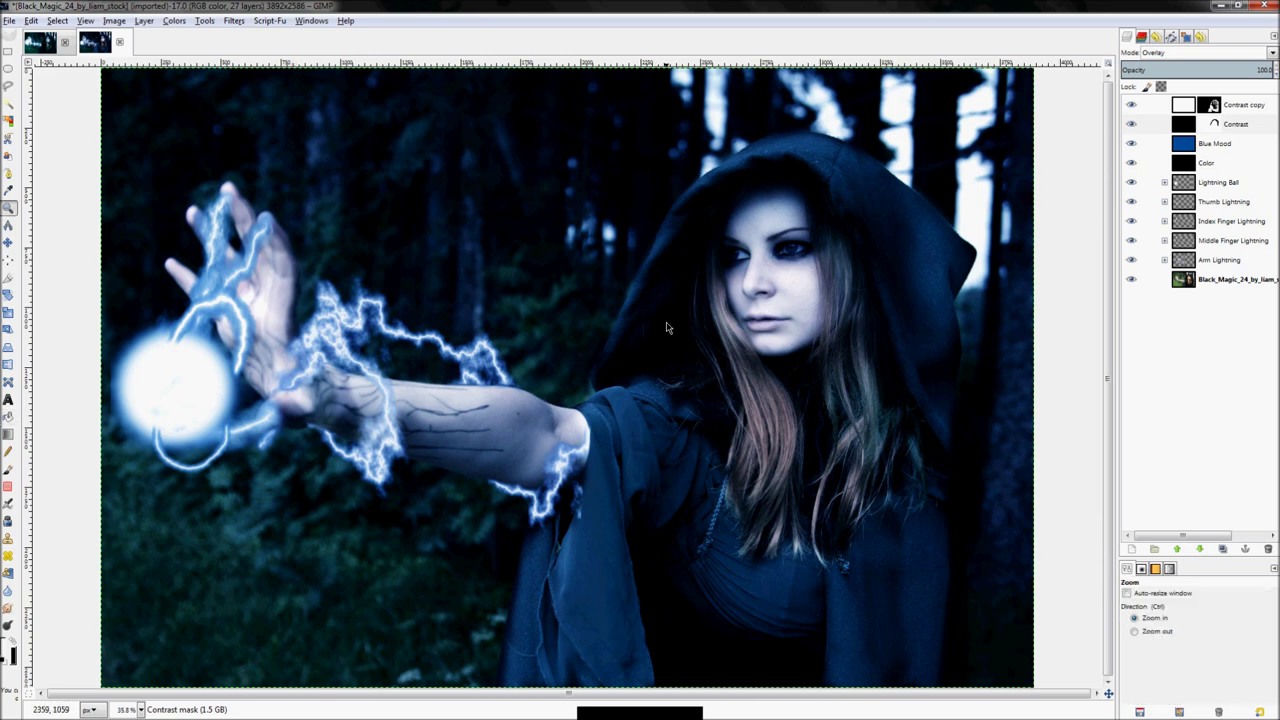
key("bracketright")
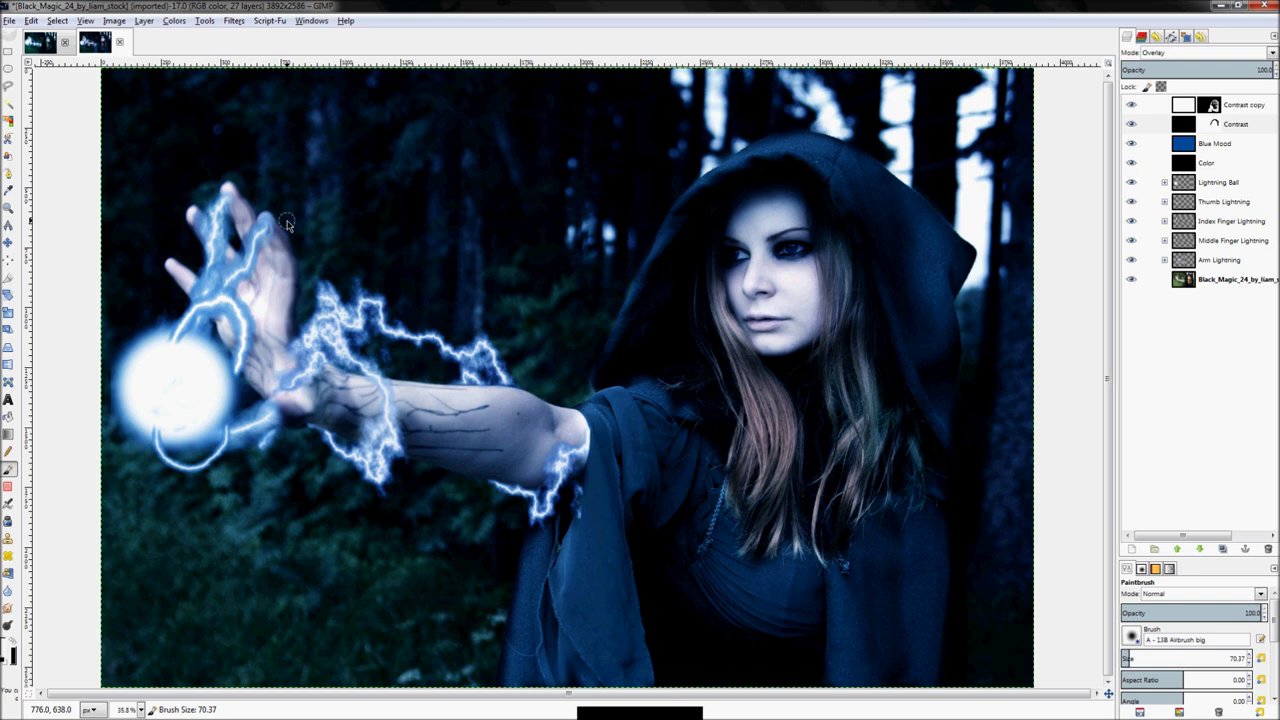
key("shift+b")
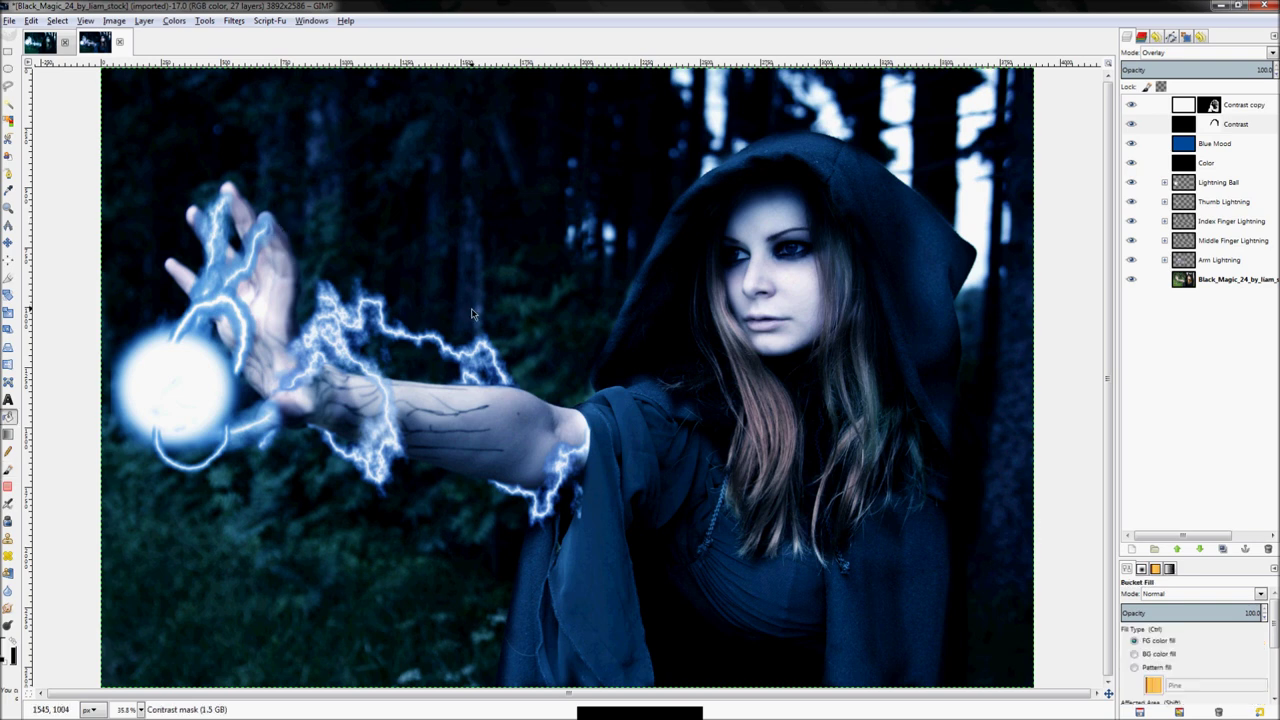
key("p")
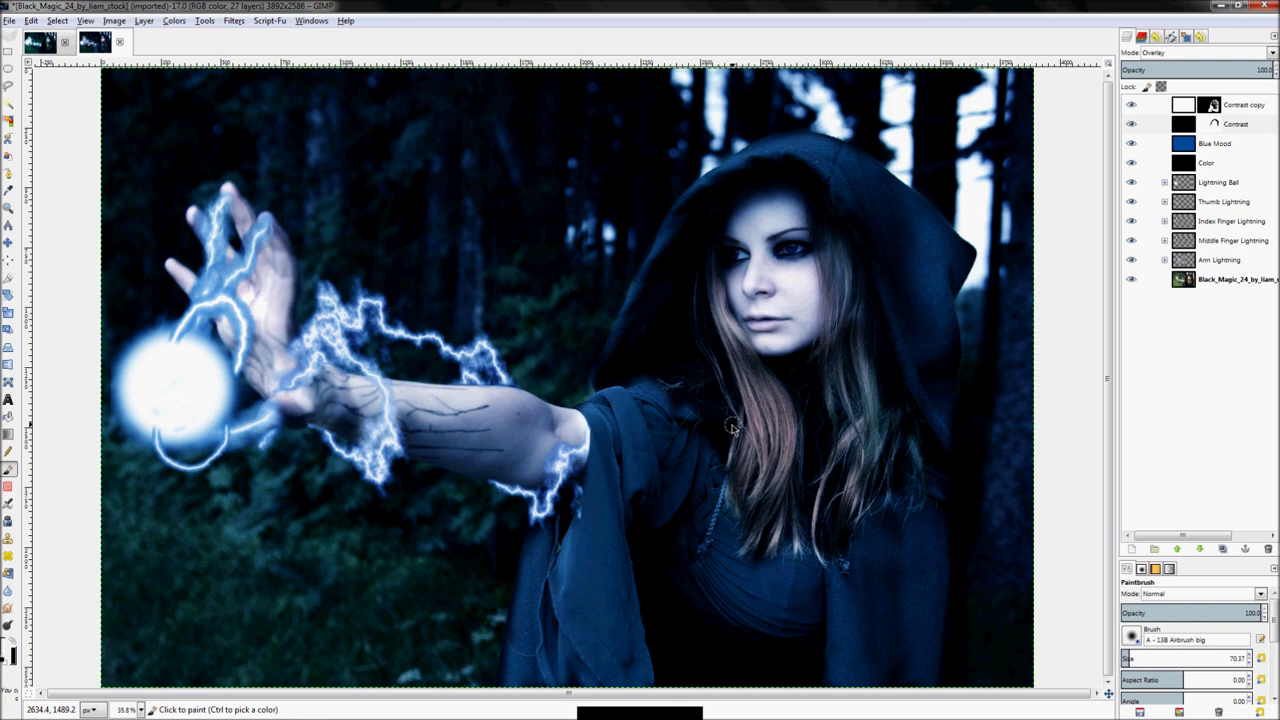
key("shift+b")
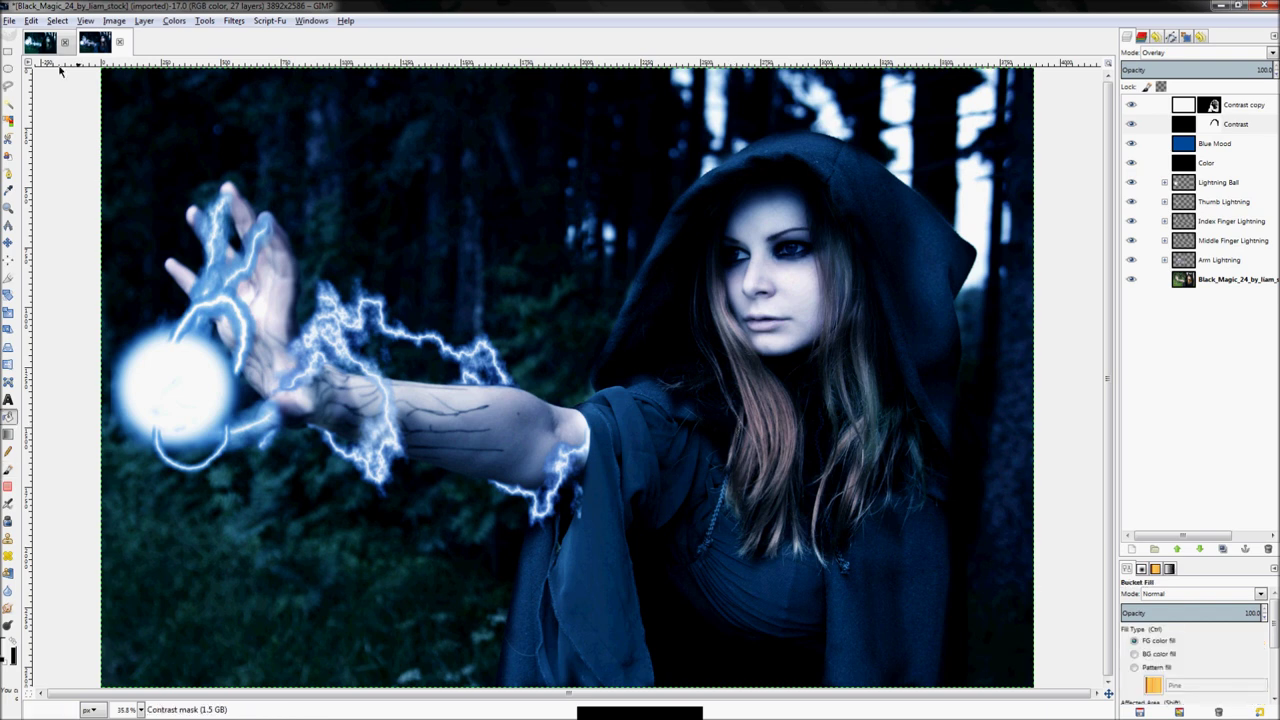
Compare the working image's lighting on the face and arm with Lightning.xcf, ending on the reference image
left_click(35, 44)
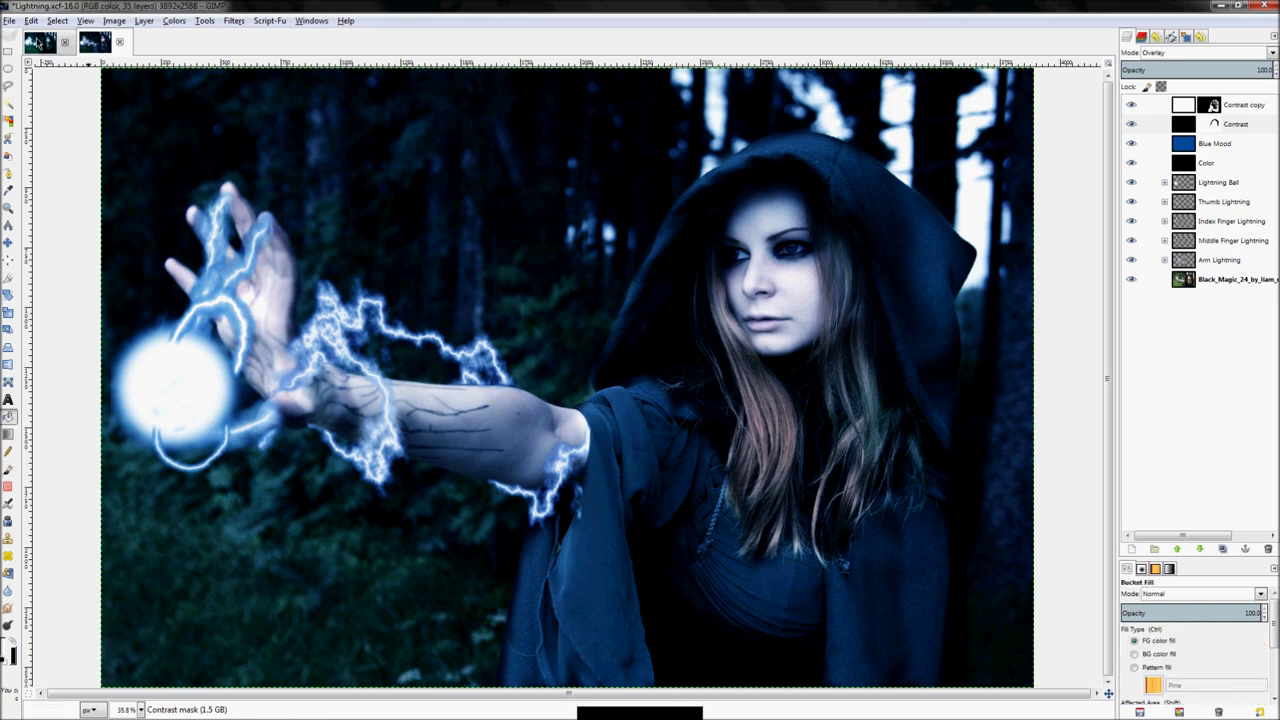
left_click(95, 44)
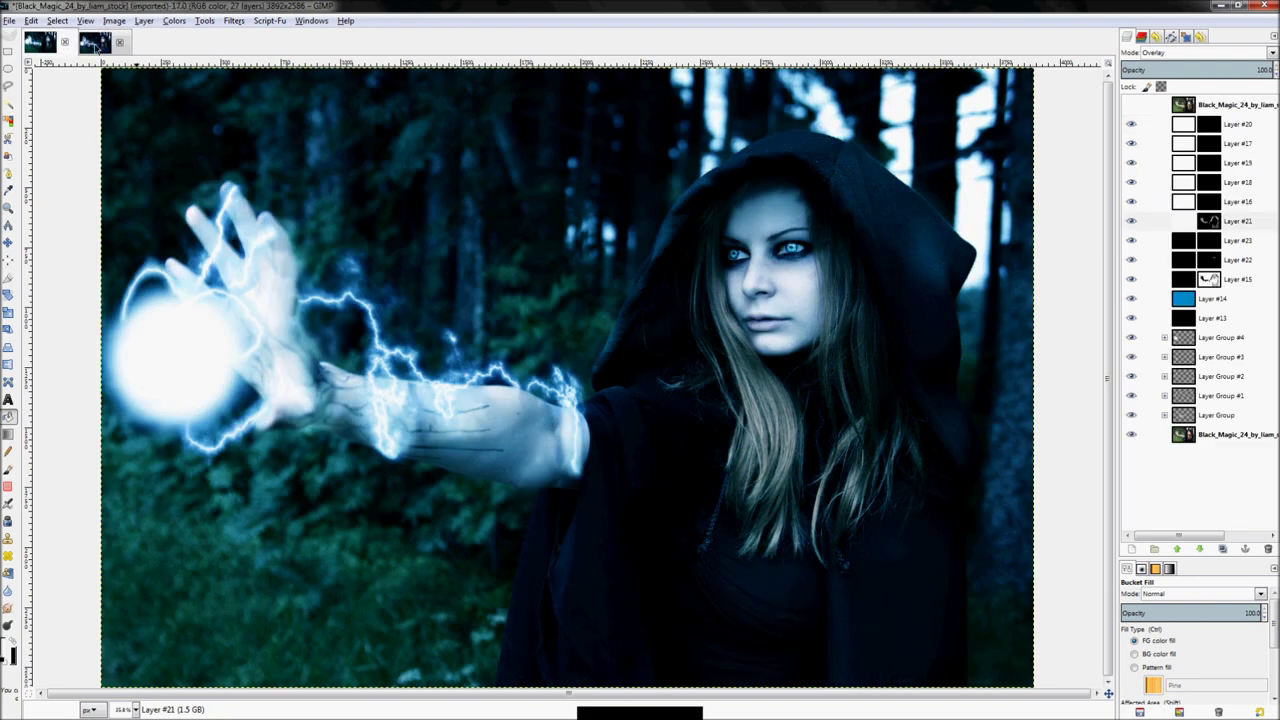
left_click(47, 48)
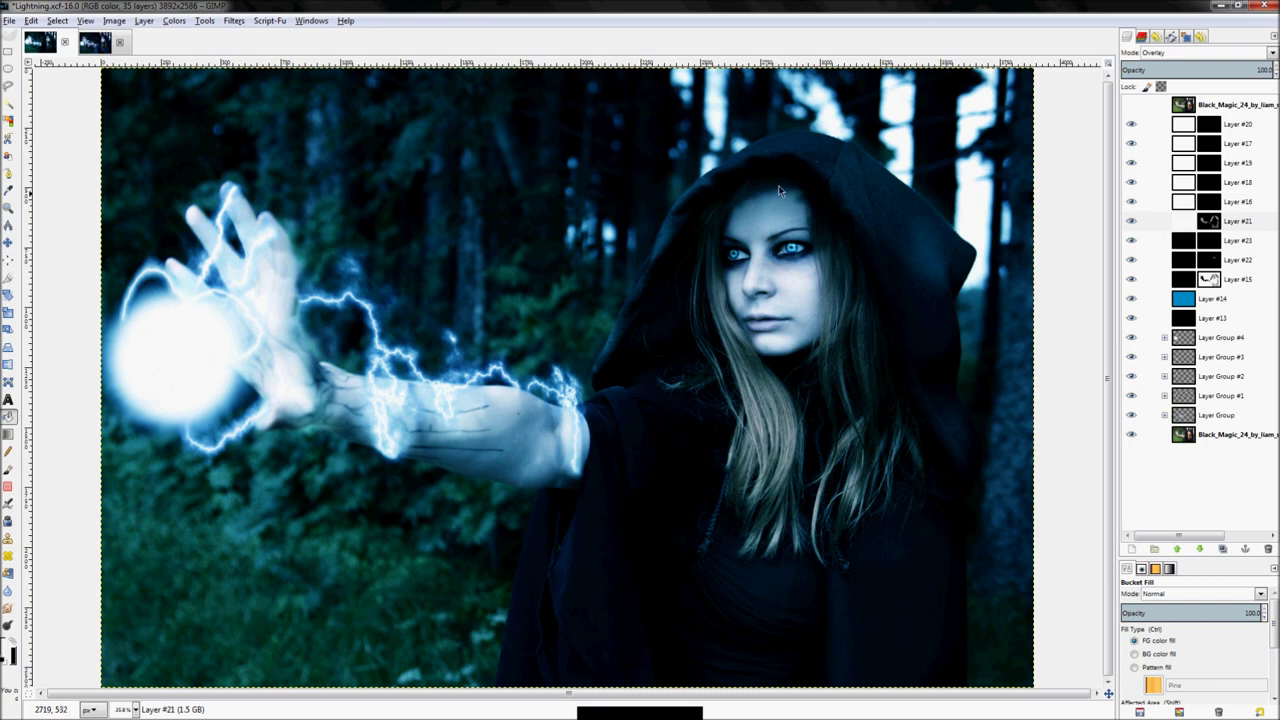
Return to the working image and smudge the Contrast layer's mask along the hand's outer edge and fingers
left_click(96, 44)
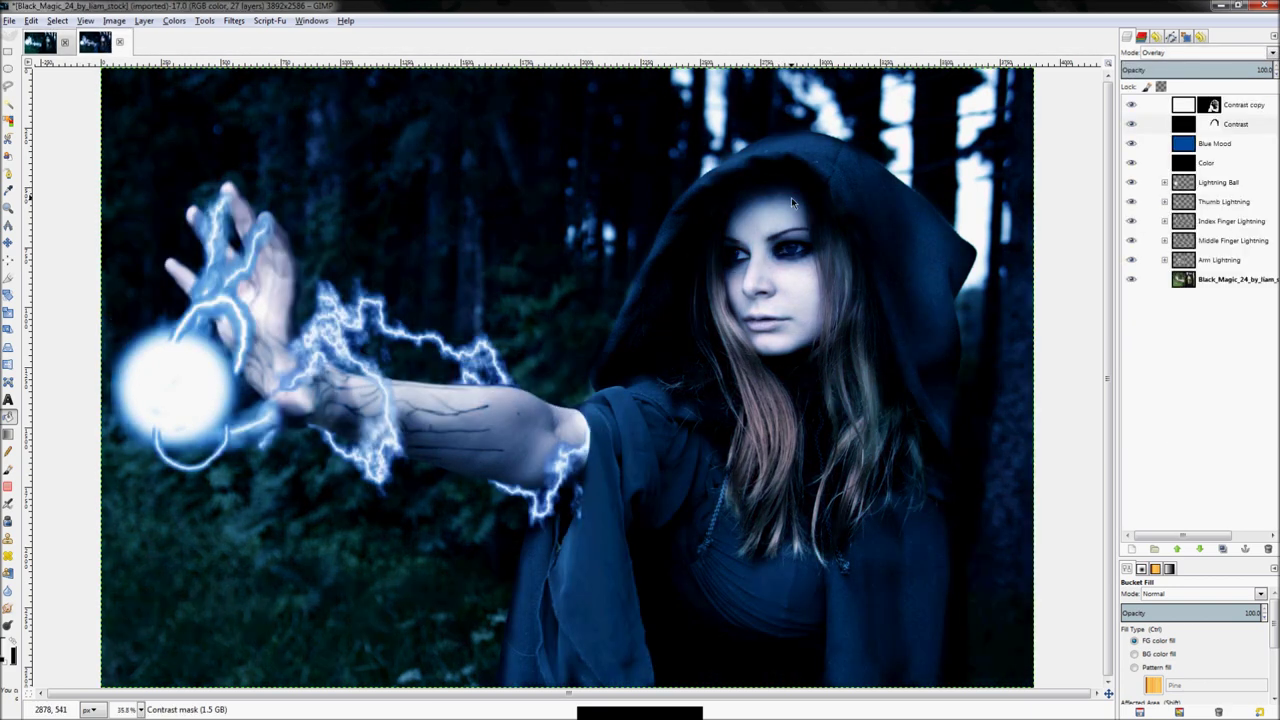
key("s")
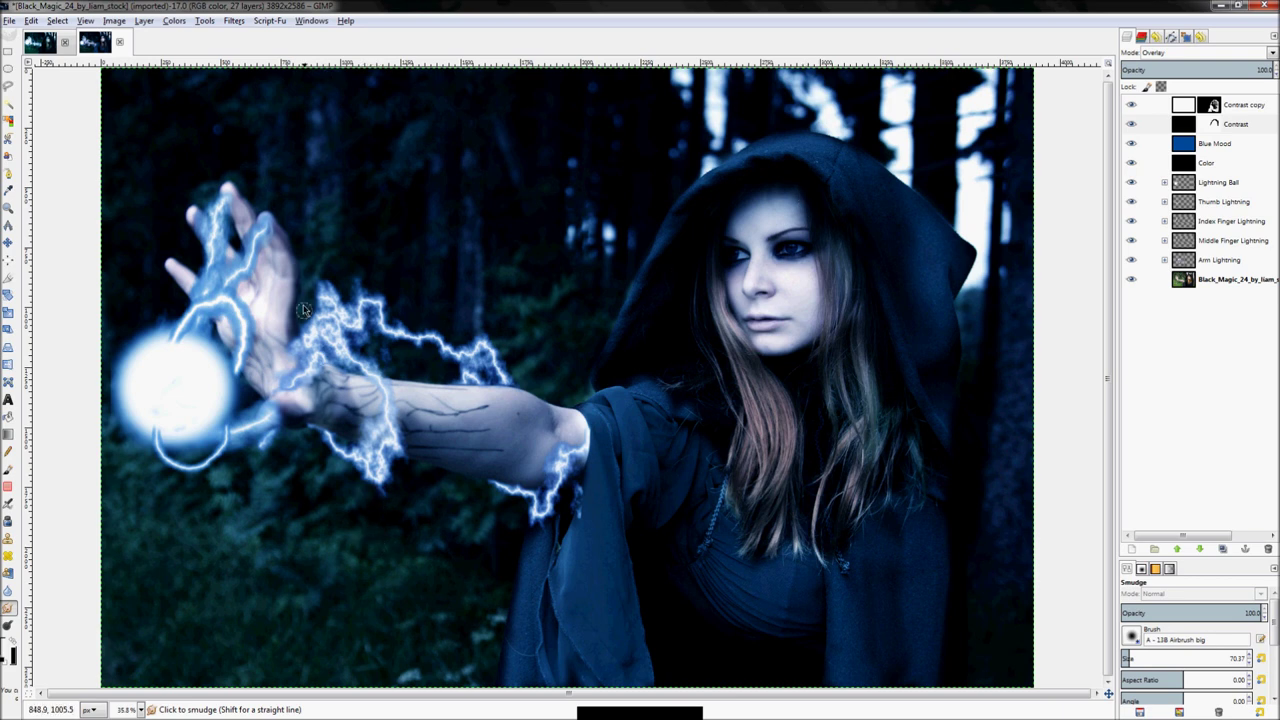
key("z")
left_click_drag(202, 185, 369, 400)
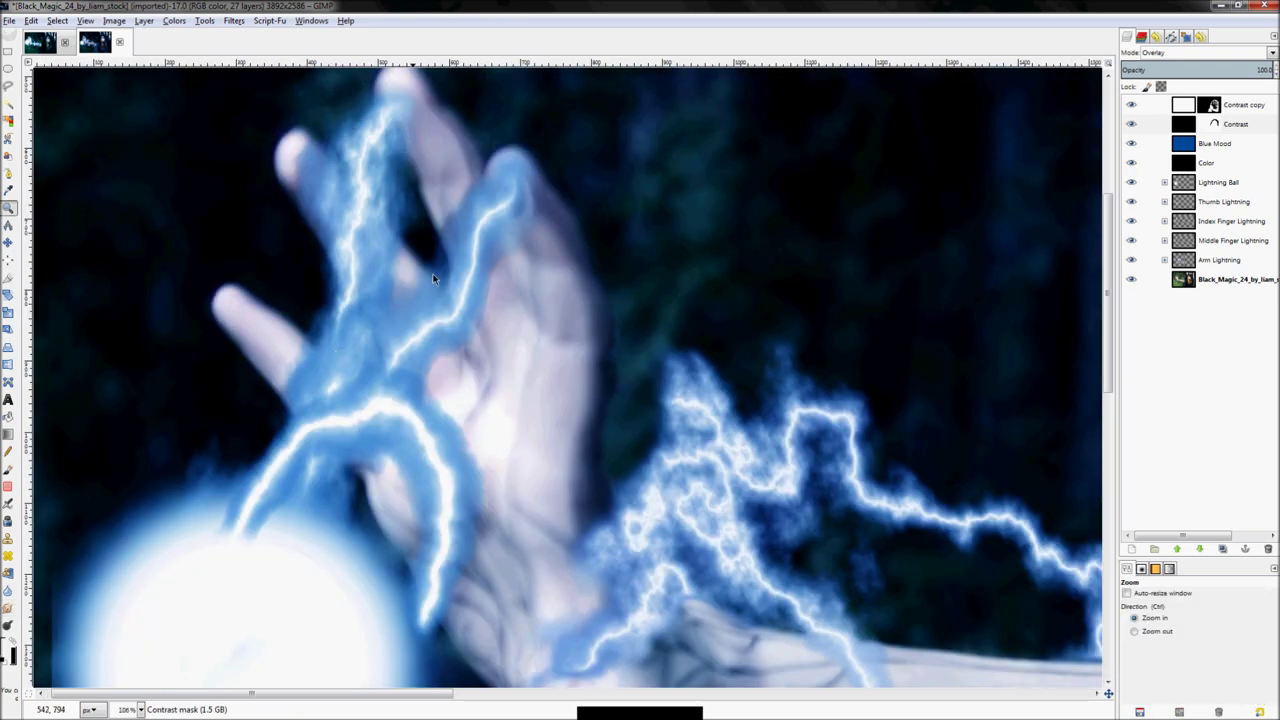
key("s")
left_click_drag(538, 204, 545, 222)
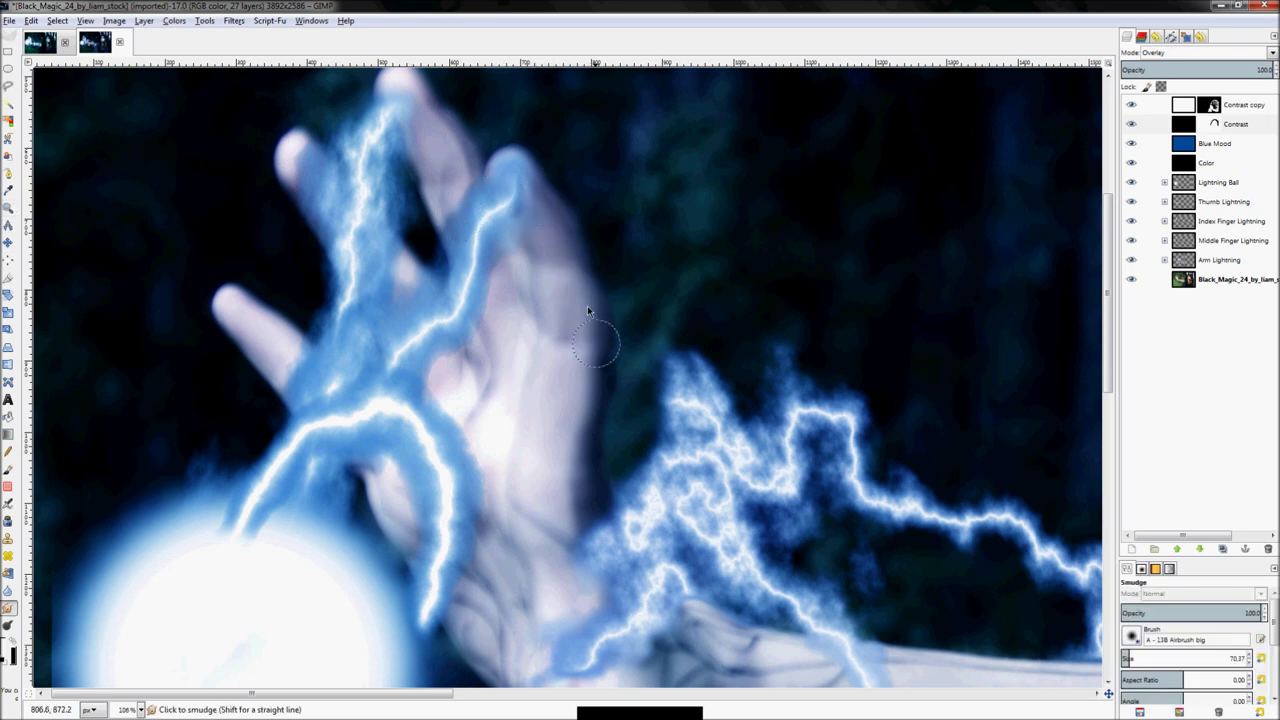
mouse_move(594, 434)
left_mouse_down()
mouse_move(580, 462)
mouse_move(590, 372)
mouse_move(577, 508)
mouse_move(575, 412)
mouse_move(569, 497)
mouse_move(588, 436)
mouse_move(573, 501)
mouse_move(581, 447)
mouse_move(589, 462)
mouse_move(567, 521)
mouse_move(586, 314)
left_mouse_up()
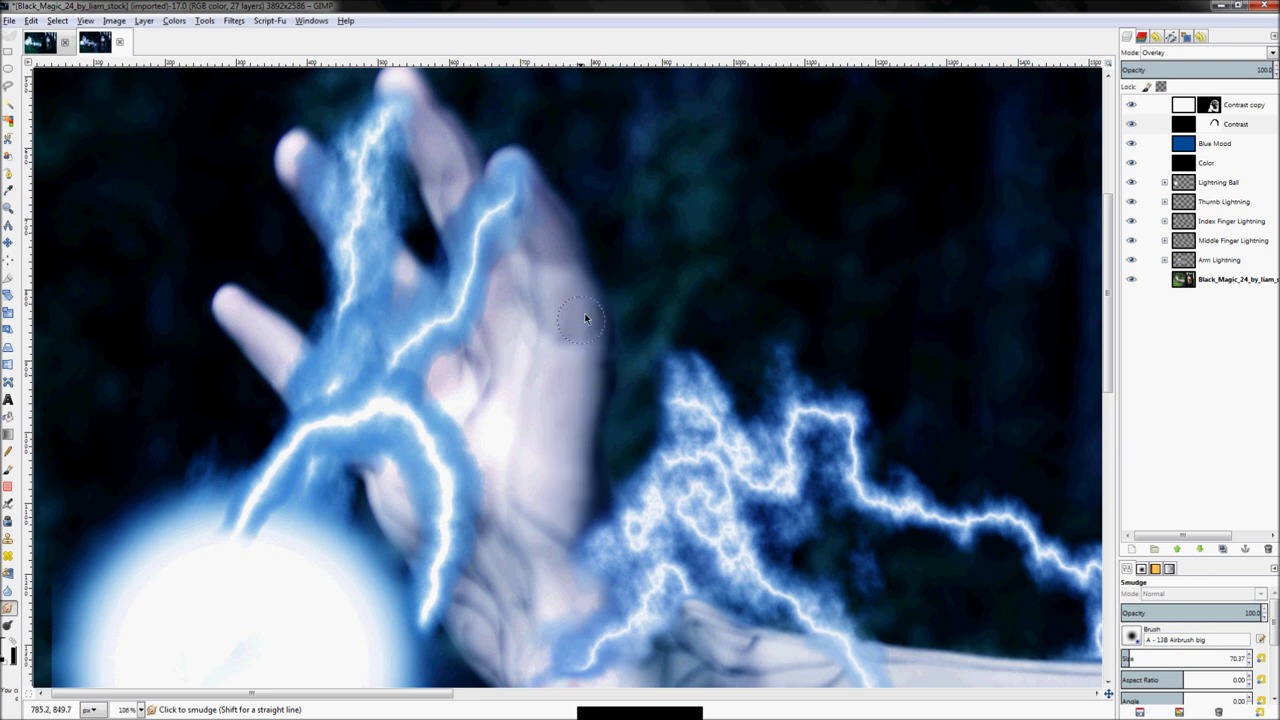
left_click_drag(401, 130, 444, 158)
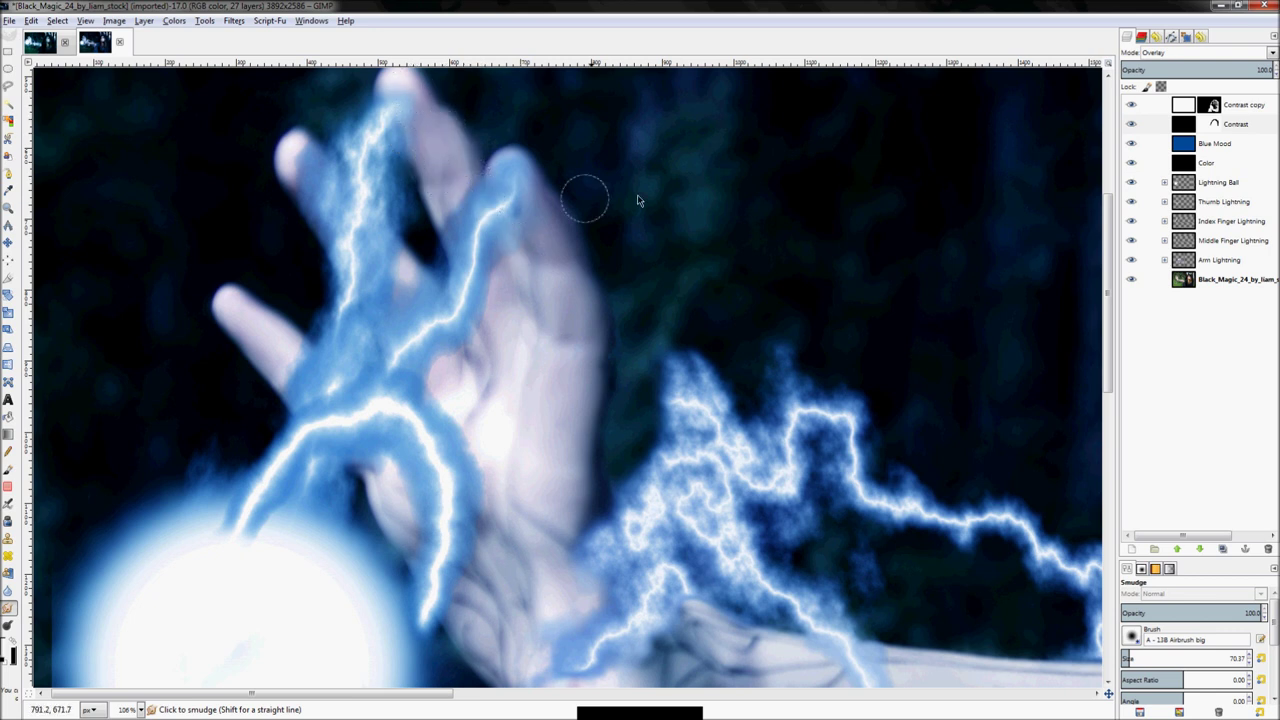
Smudge the Contrast copy layer's mask at the base of the fingers and paint it over the palm and fingers
left_click(1150, 105)
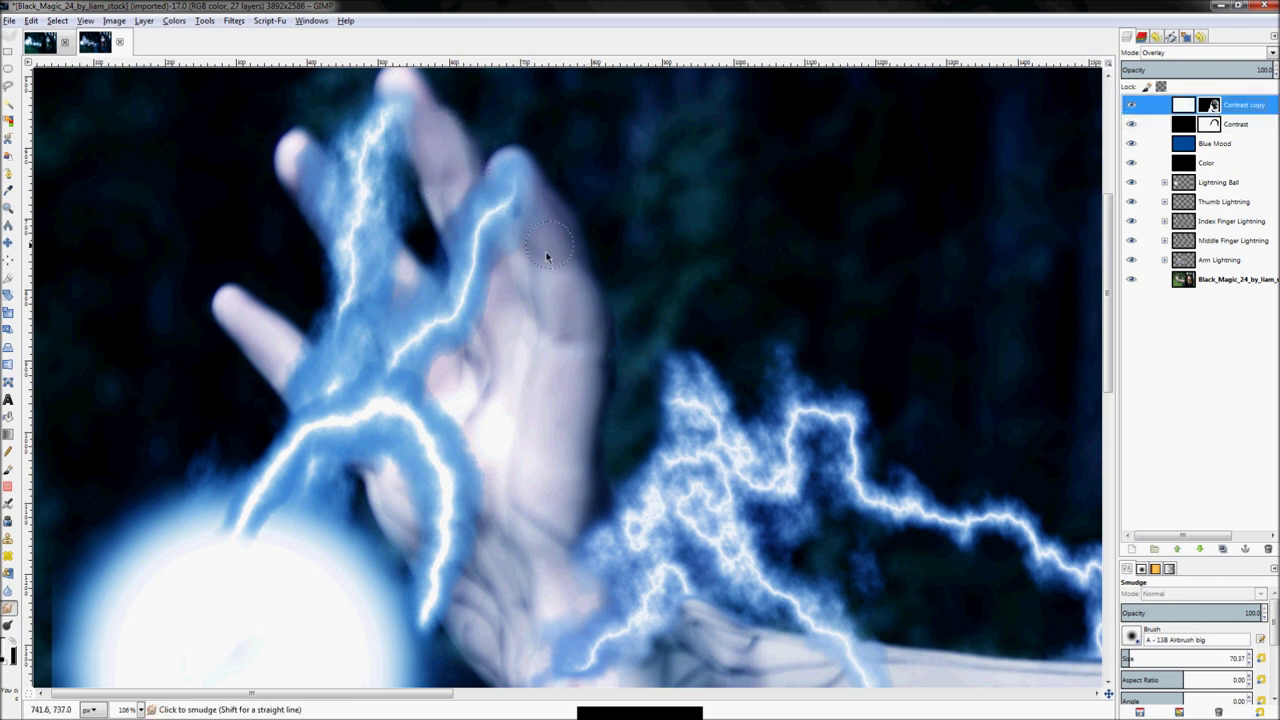
left_click_drag(543, 254, 537, 240)
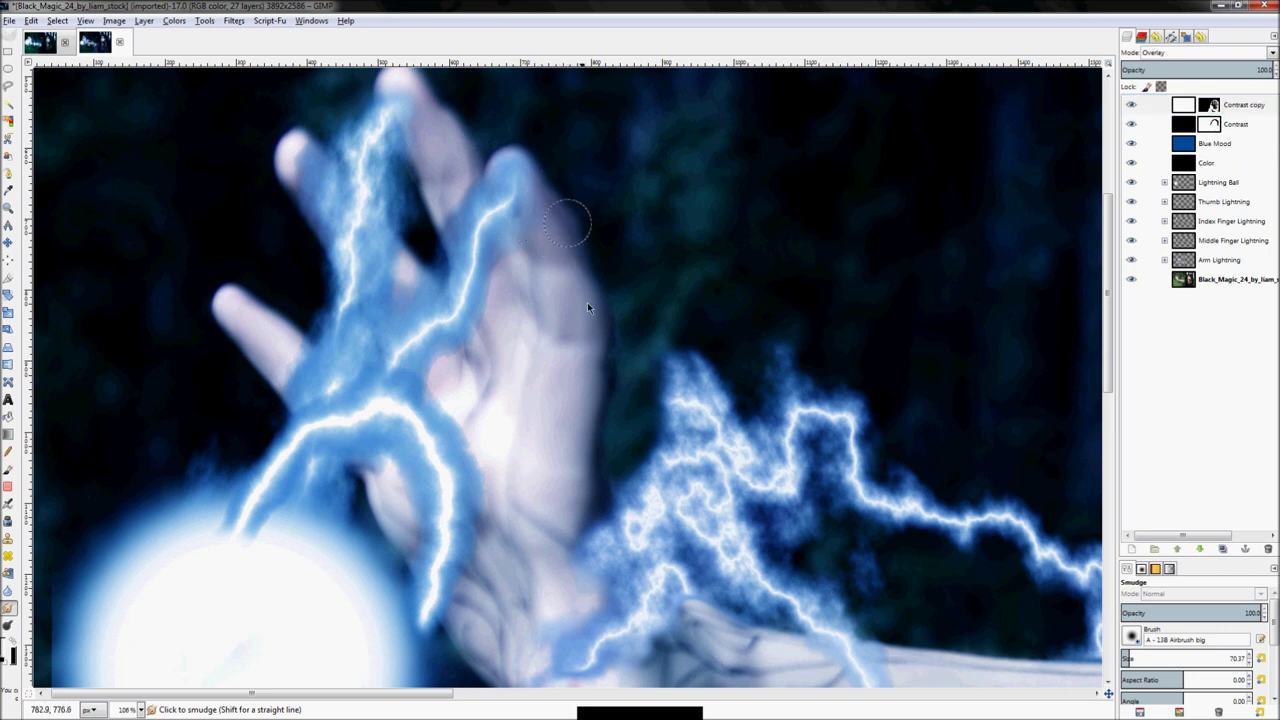
key("p")
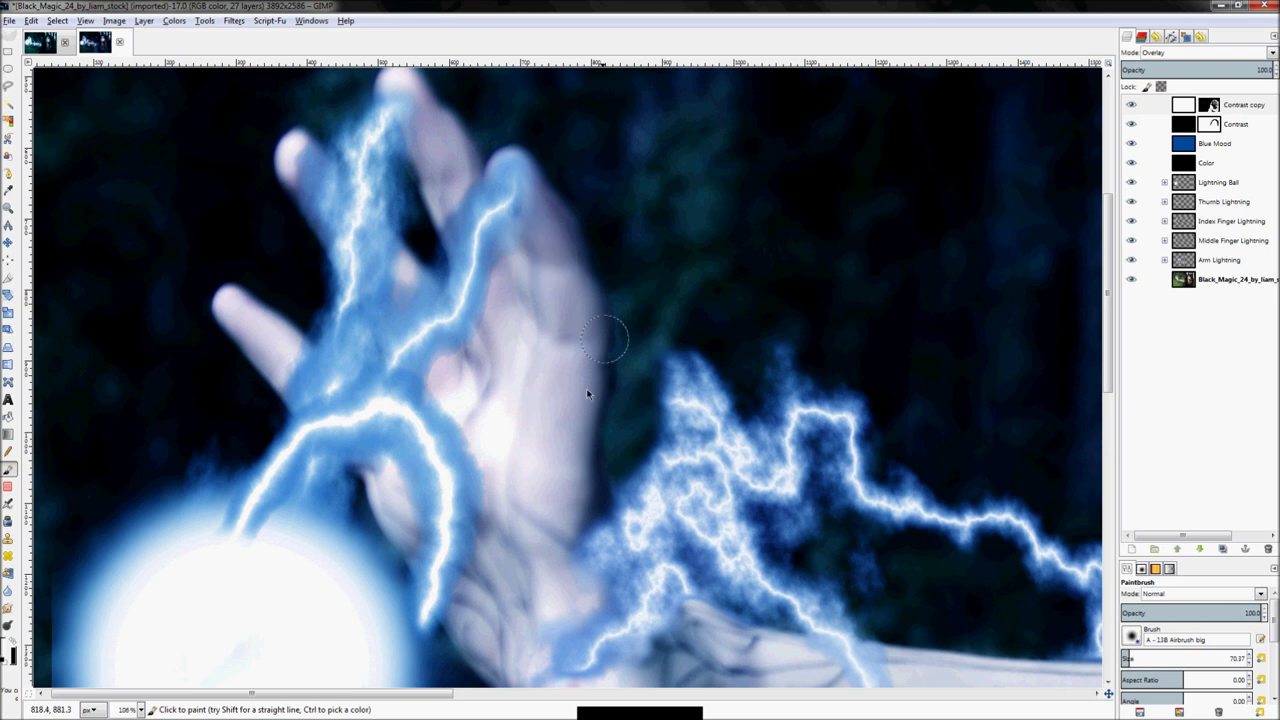
mouse_move(545, 488)
left_mouse_down()
mouse_move(535, 230)
mouse_move(560, 314)
mouse_move(560, 223)
mouse_move(551, 374)
mouse_move(509, 349)
mouse_move(503, 250)
mouse_move(484, 425)
mouse_move(465, 400)
mouse_move(505, 290)
mouse_move(427, 117)
mouse_move(405, 177)
left_mouse_up()
mouse_move(404, 267)
left_mouse_down()
mouse_move(298, 174)
mouse_move(290, 138)
mouse_move(278, 373)
mouse_move(240, 324)
mouse_move(417, 493)
mouse_move(389, 488)
mouse_move(390, 474)
mouse_move(397, 528)
mouse_move(482, 622)
mouse_move(487, 557)
mouse_move(467, 611)
mouse_move(504, 588)
mouse_move(482, 641)
mouse_move(520, 663)
mouse_move(487, 486)
mouse_move(552, 543)
mouse_move(571, 486)
left_mouse_up()
key("z")
key("shift+ctrl+j")
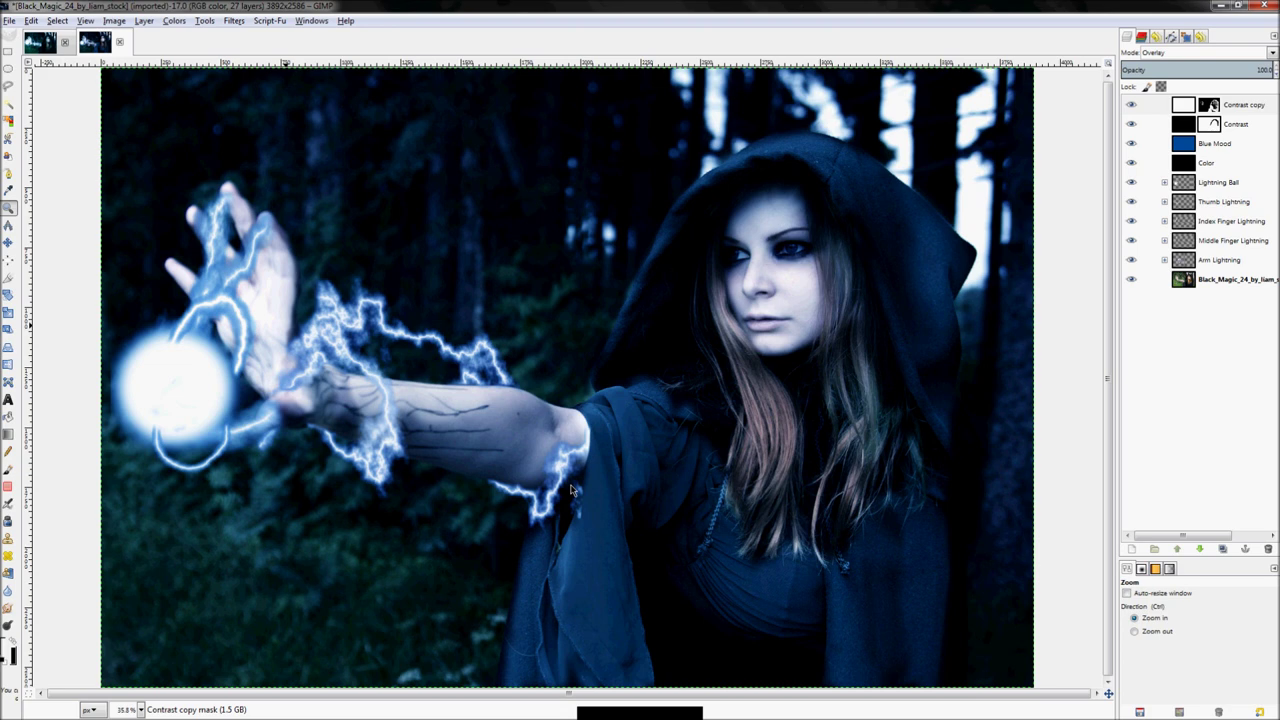
key("ctrl+s")
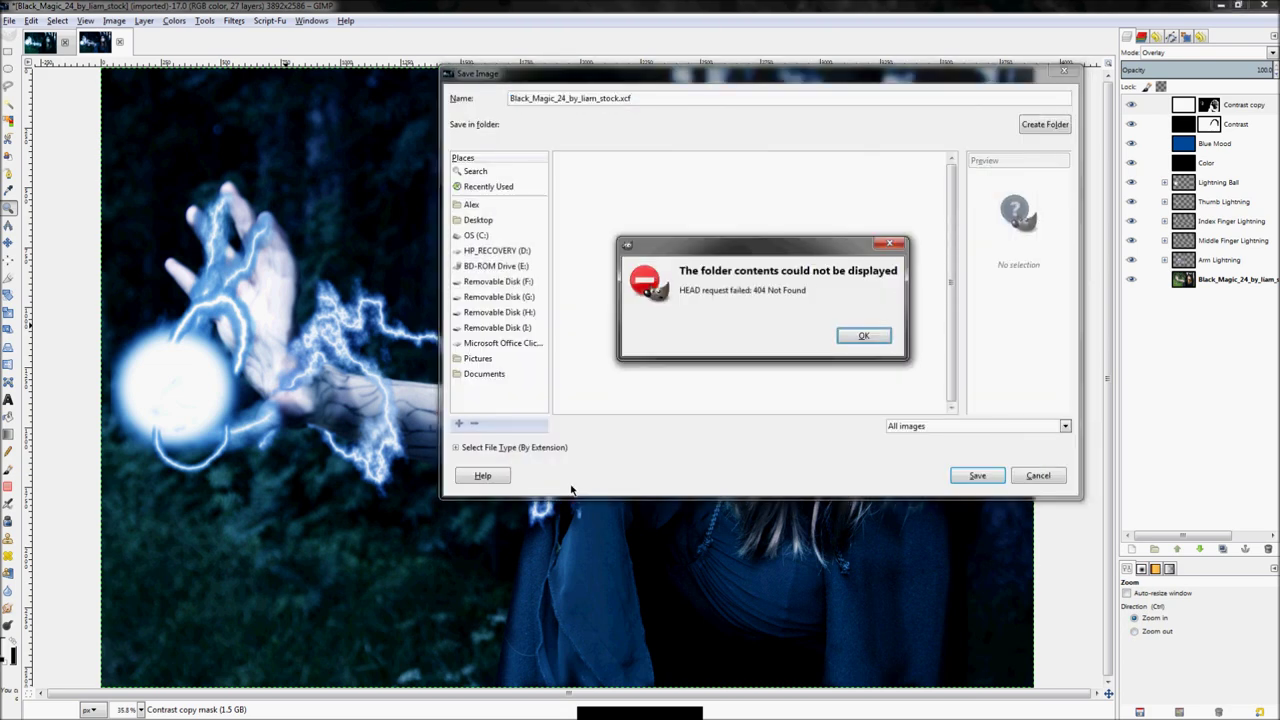
key("Return")
key("ctrl")
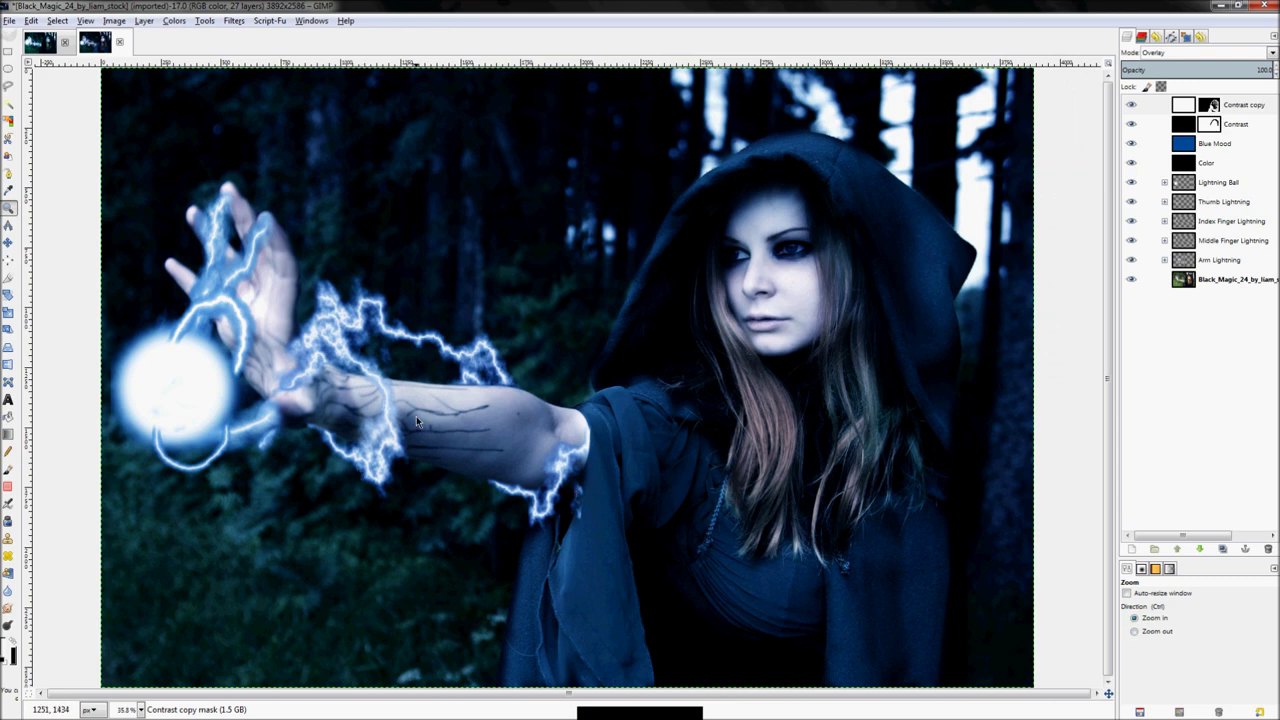
Enlarge the brush to 134.37, paint the Contrast copy layer's mask over the wrist and forearm to brighten them, and swap the paint colors
key("p")
key("bracketleft")
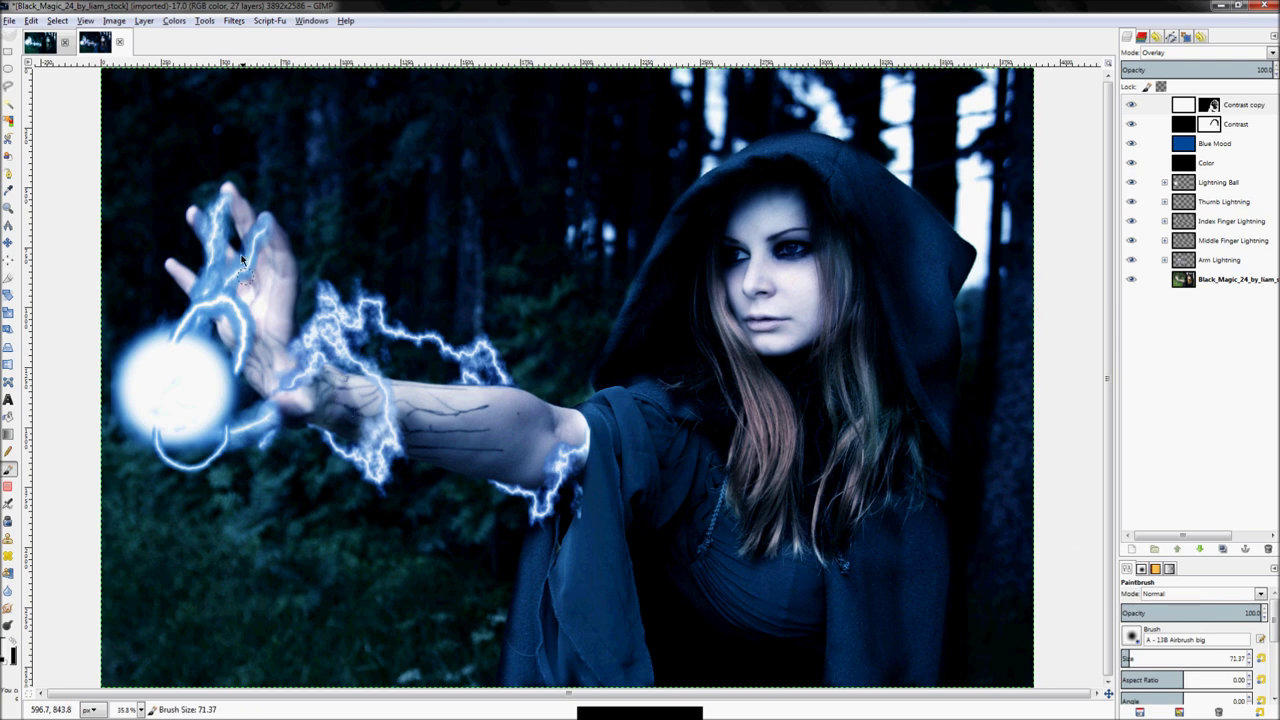
key("bracketright")
key("bracketright")
key("bracketright")
key("bracketright")
key("bracketright")
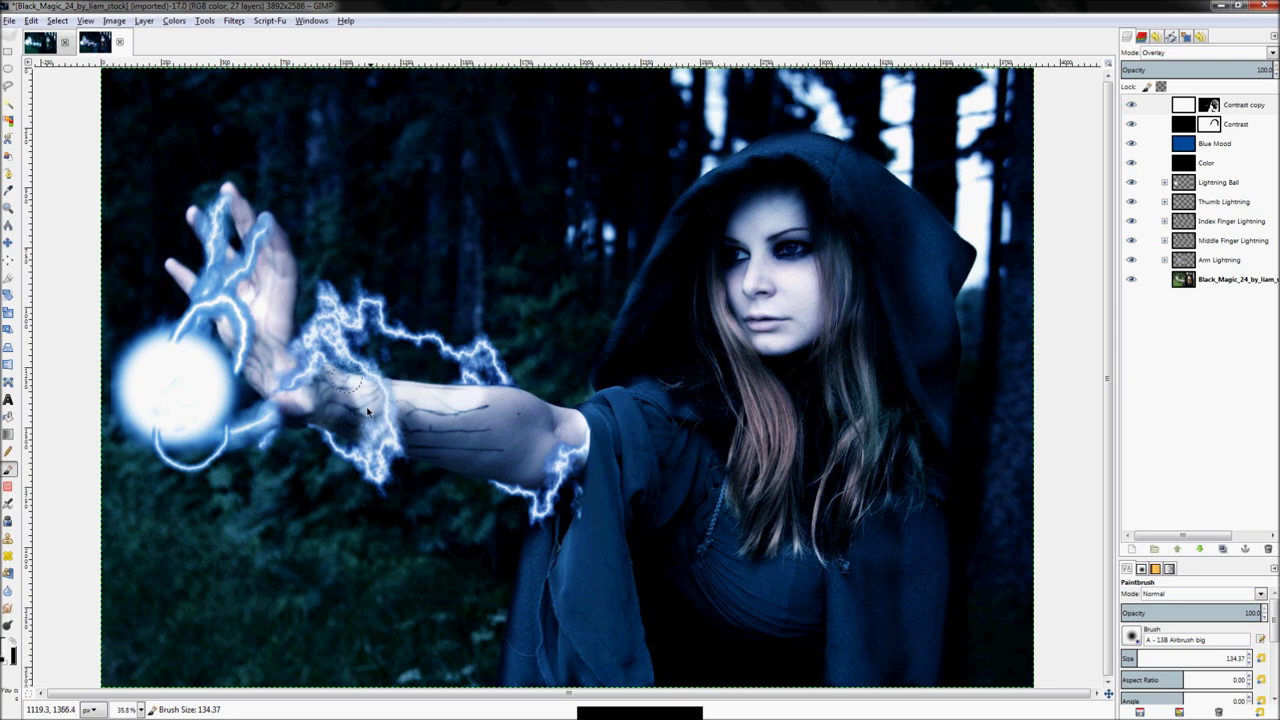
mouse_move(297, 399)
left_mouse_down()
mouse_move(270, 236)
mouse_move(284, 293)
mouse_move(272, 244)
mouse_move(269, 330)
mouse_move(265, 272)
mouse_move(263, 306)
mouse_move(251, 290)
mouse_move(259, 378)
mouse_move(173, 266)
mouse_move(185, 285)
mouse_move(180, 223)
mouse_move(230, 195)
mouse_move(270, 291)
mouse_move(278, 262)
mouse_move(272, 235)
mouse_move(240, 293)
mouse_move(263, 257)
mouse_move(265, 300)
mouse_move(301, 348)
mouse_move(413, 420)
mouse_move(296, 396)
mouse_move(330, 370)
mouse_move(303, 395)
mouse_move(328, 372)
mouse_move(310, 350)
mouse_move(300, 375)
mouse_move(326, 336)
left_mouse_up()
key("x")
key("shift+b")
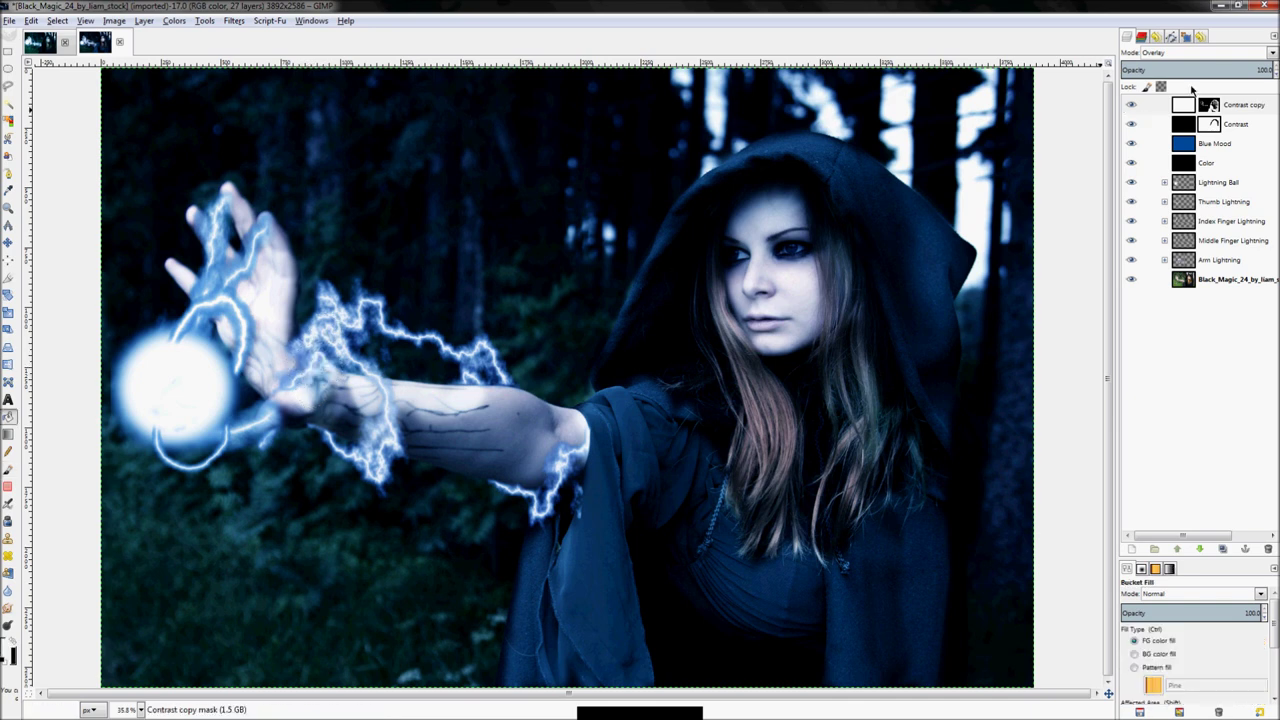
Lower the Contrast copy layer's opacity to 76.8 and check its effect on the image
left_click_drag(1249, 80, 895, 100)
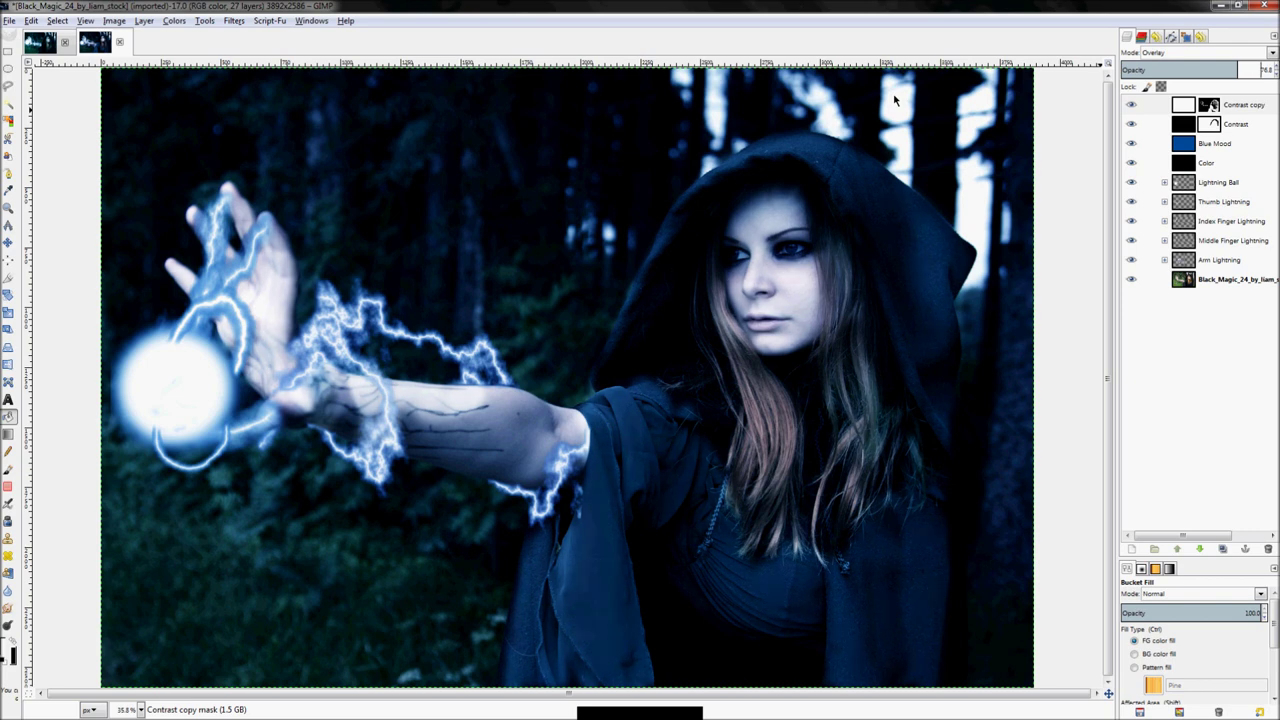
left_click(1132, 106)
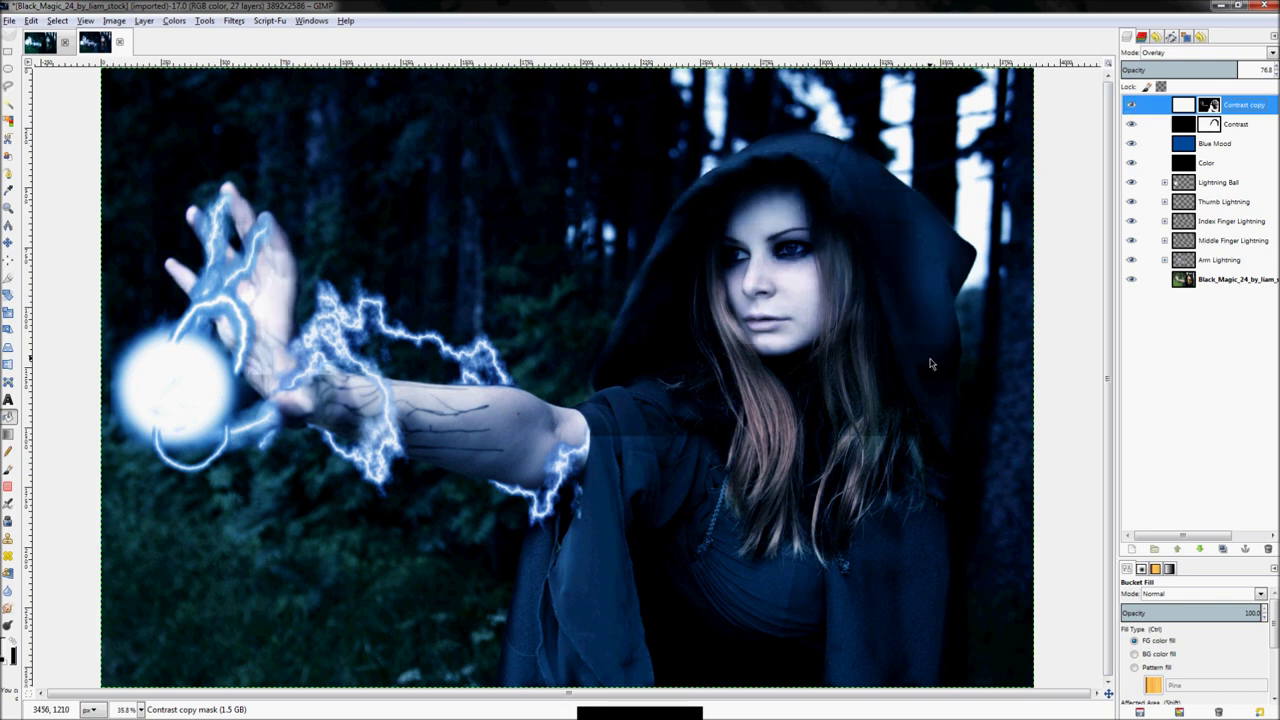
Target the Contrast layer's mask at the eyes and shrink the paintbrush to 63.37
left_click(1212, 125)
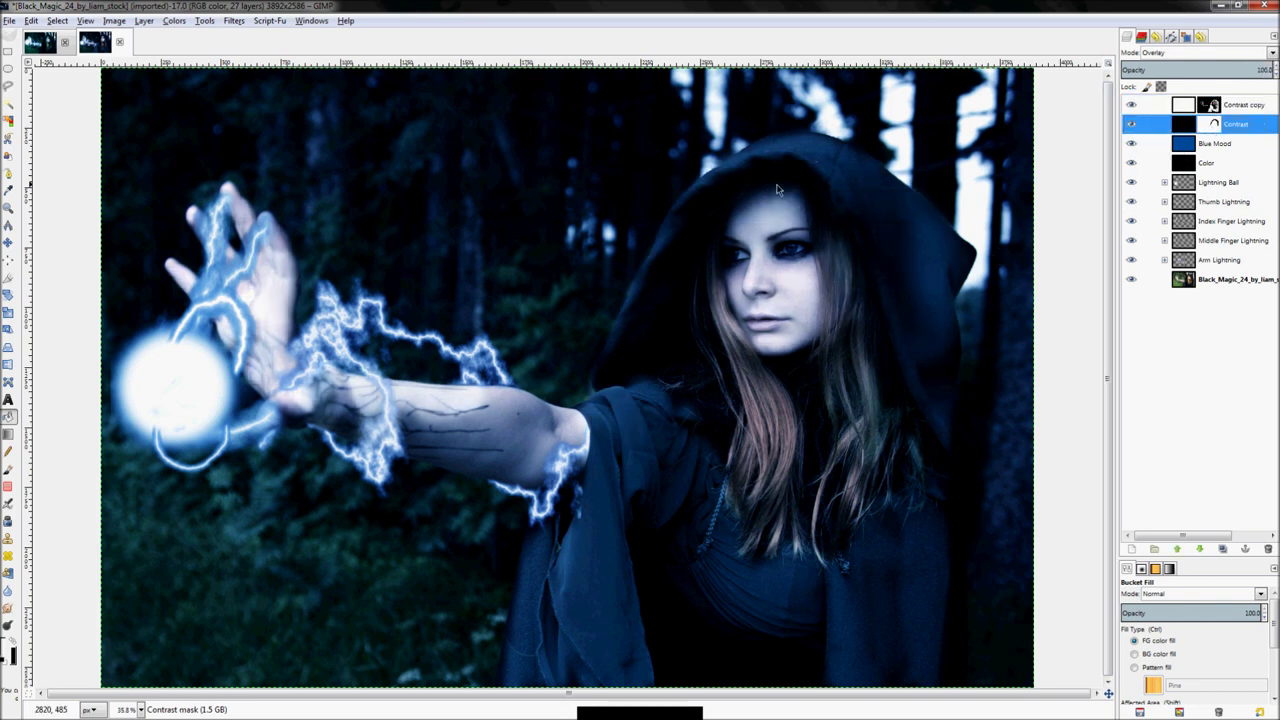
key("2")
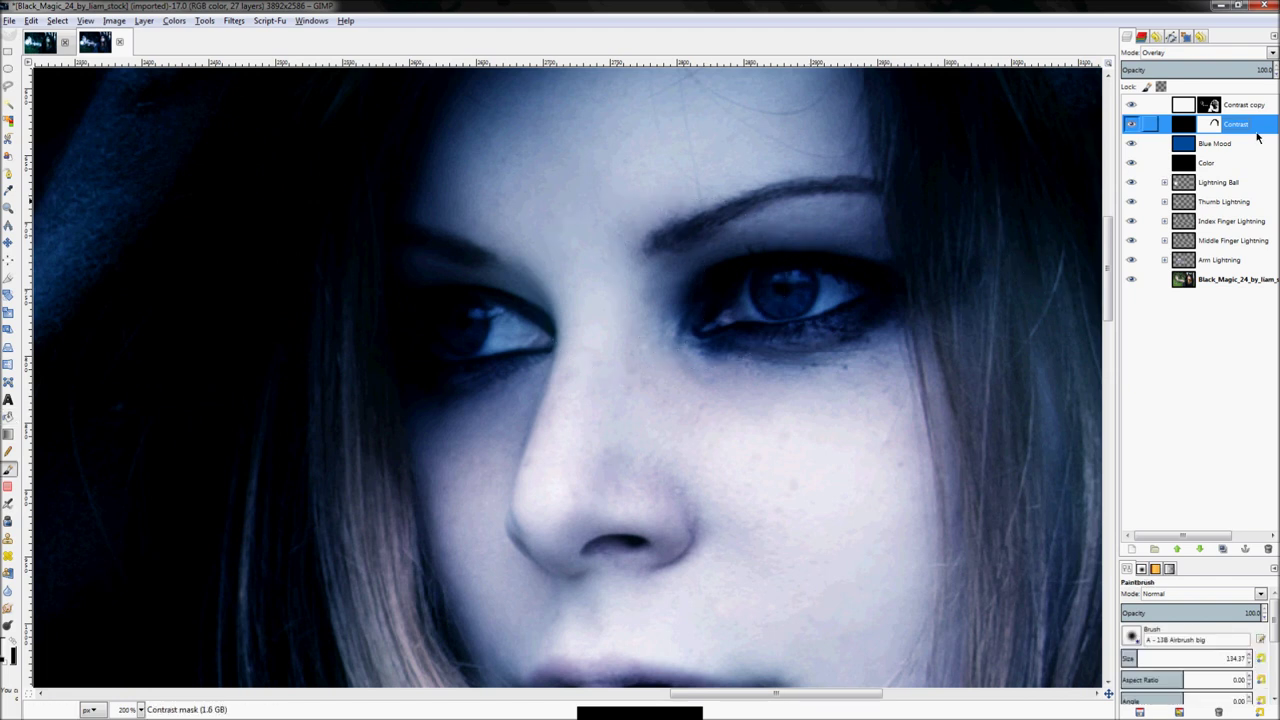
key("bracketleft")
key("bracketleft")
key("bracketleft")
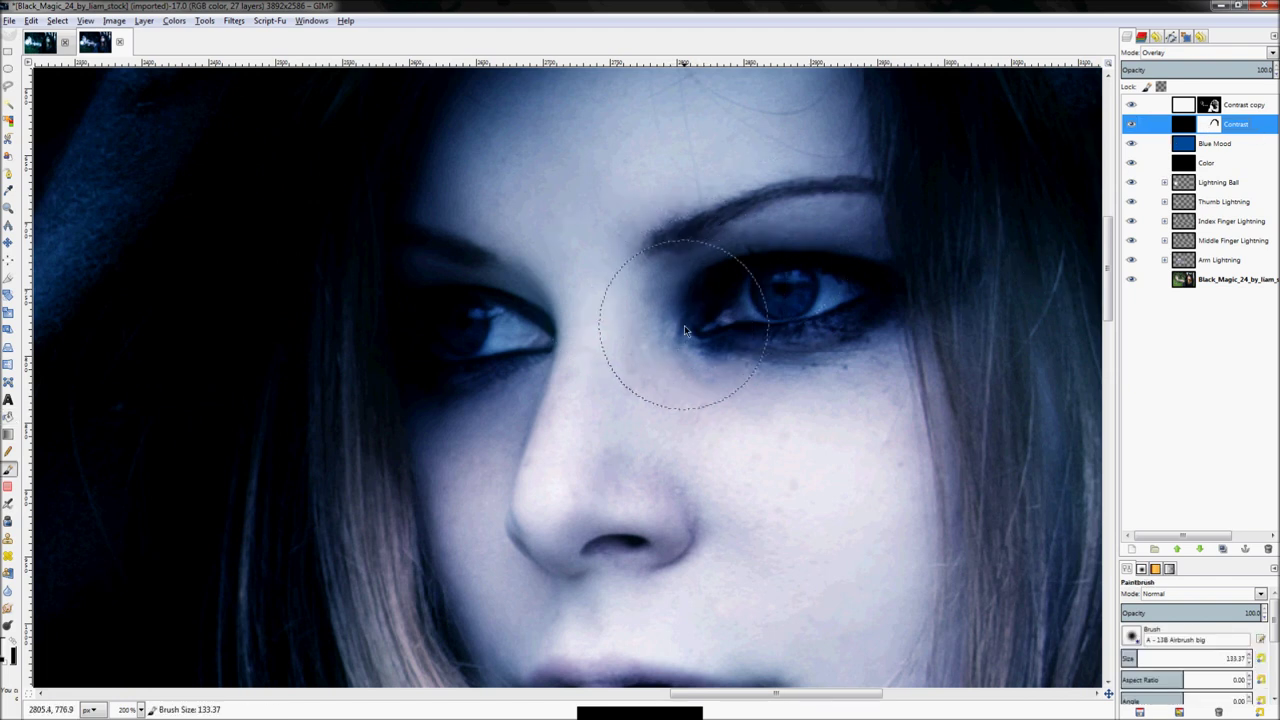
key("bracketleft")
key("bracketleft")
key("bracketleft")
key("bracketleft")
key("bracketleft")
key("bracketleft")
key("bracketleft")
key("bracketleft")
key("bracketleft")
key("bracketleft")
key("bracketleft")
key("bracketleft")
key("bracketleft")
key("bracketleft")
key("bracketleft")
key("bracketleft")
key("bracketleft")
key("bracketleft")
key("bracketleft")
key("bracketleft")
key("bracketleft")
key("bracketleft")
key("bracketleft")
key("bracketleft")
key("bracketleft")
key("bracketleft")
key("bracketleft")
key("bracketleft")
key("bracketleft")
Compare the irises and eye shading in Lightning.xcf with the working image's eyes up close
left_click(40, 41)
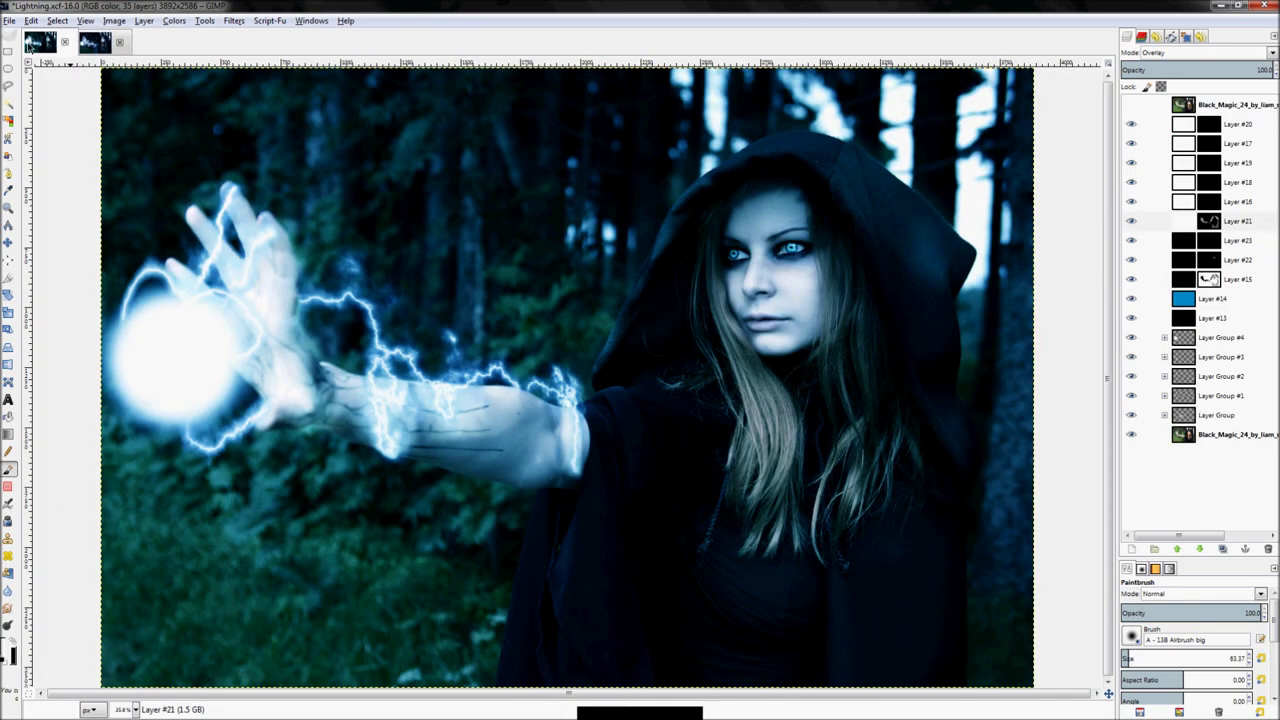
key("z")
left_click_drag(656, 196, 816, 259)
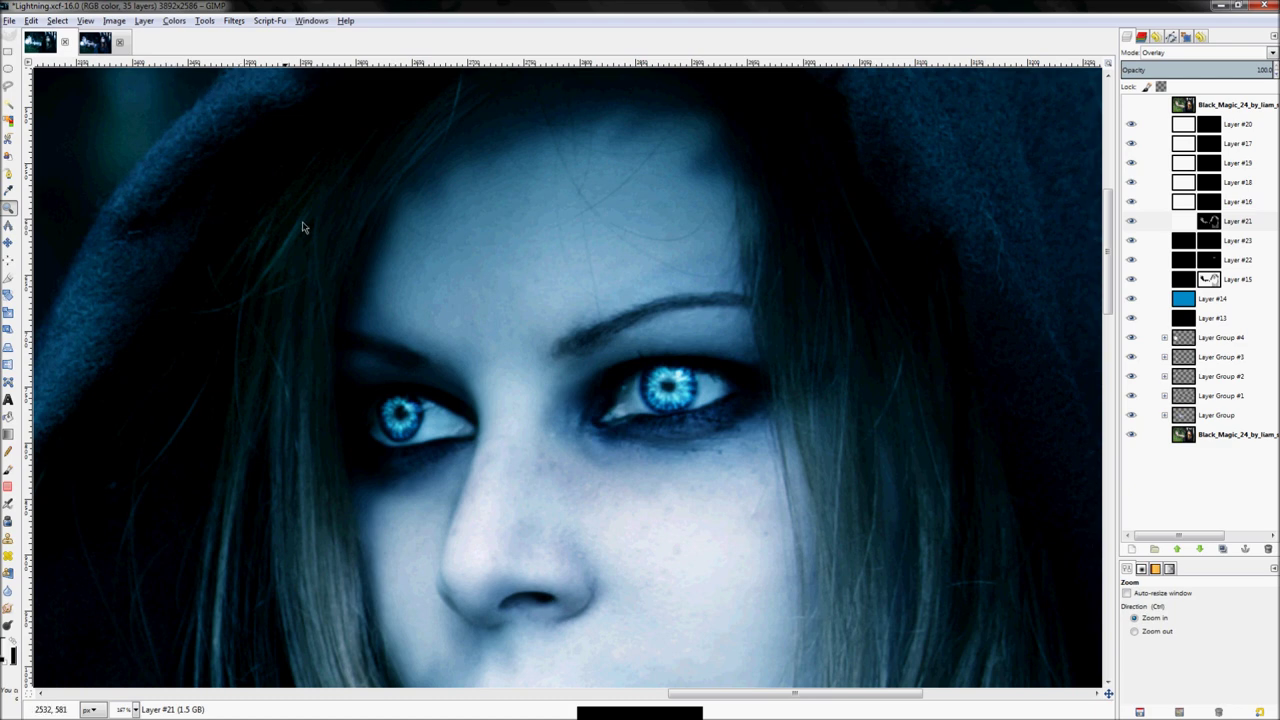
left_click_drag(591, 333, 727, 422)
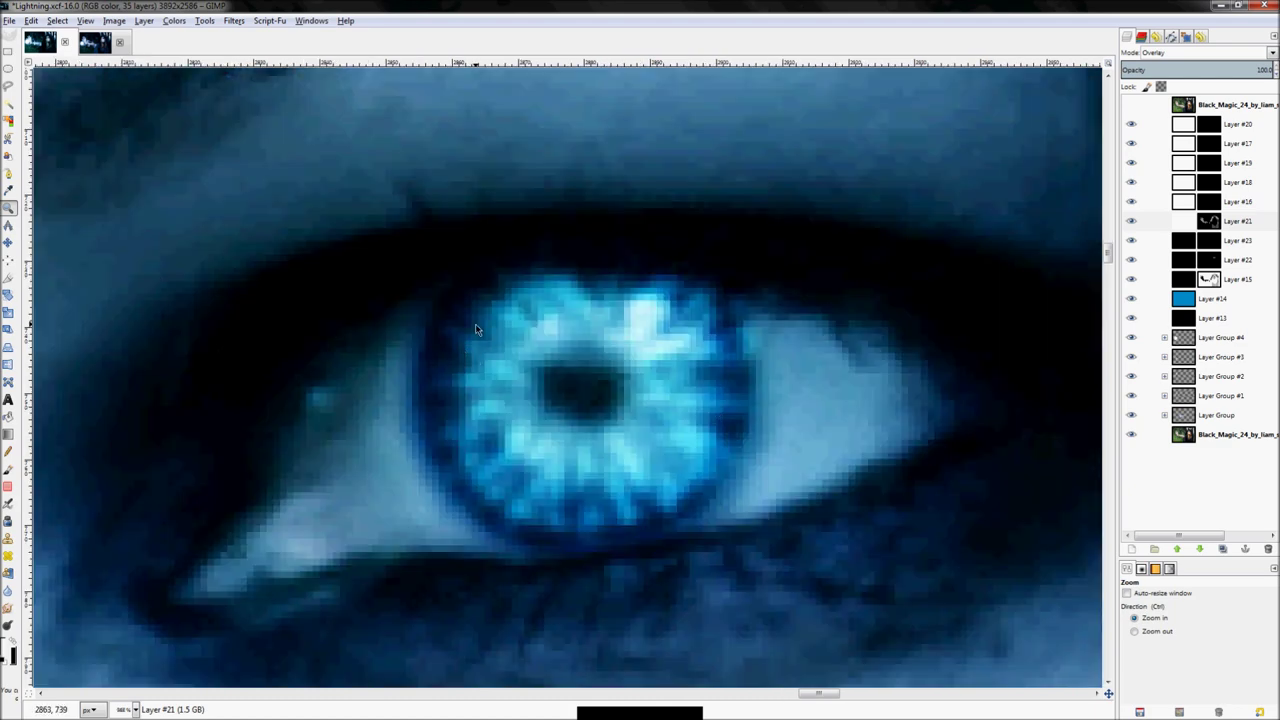
key("ctrl+shift+j")
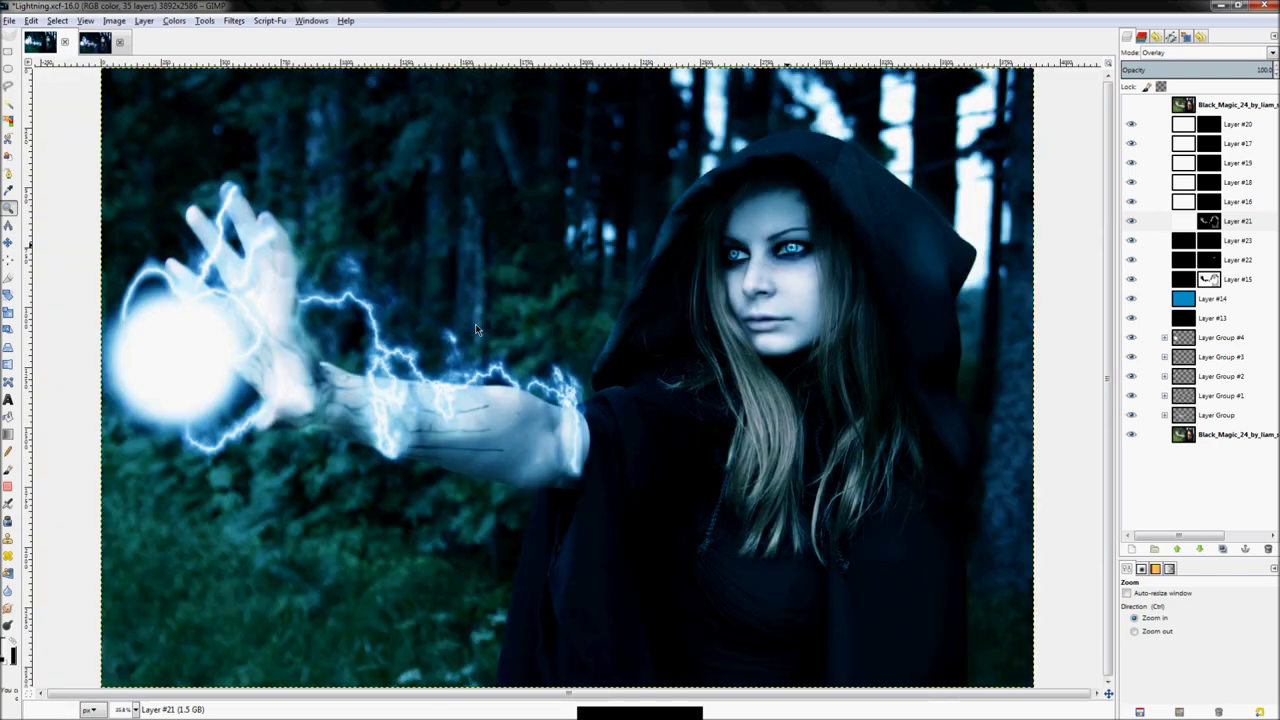
left_click_drag(802, 262, 796, 258)
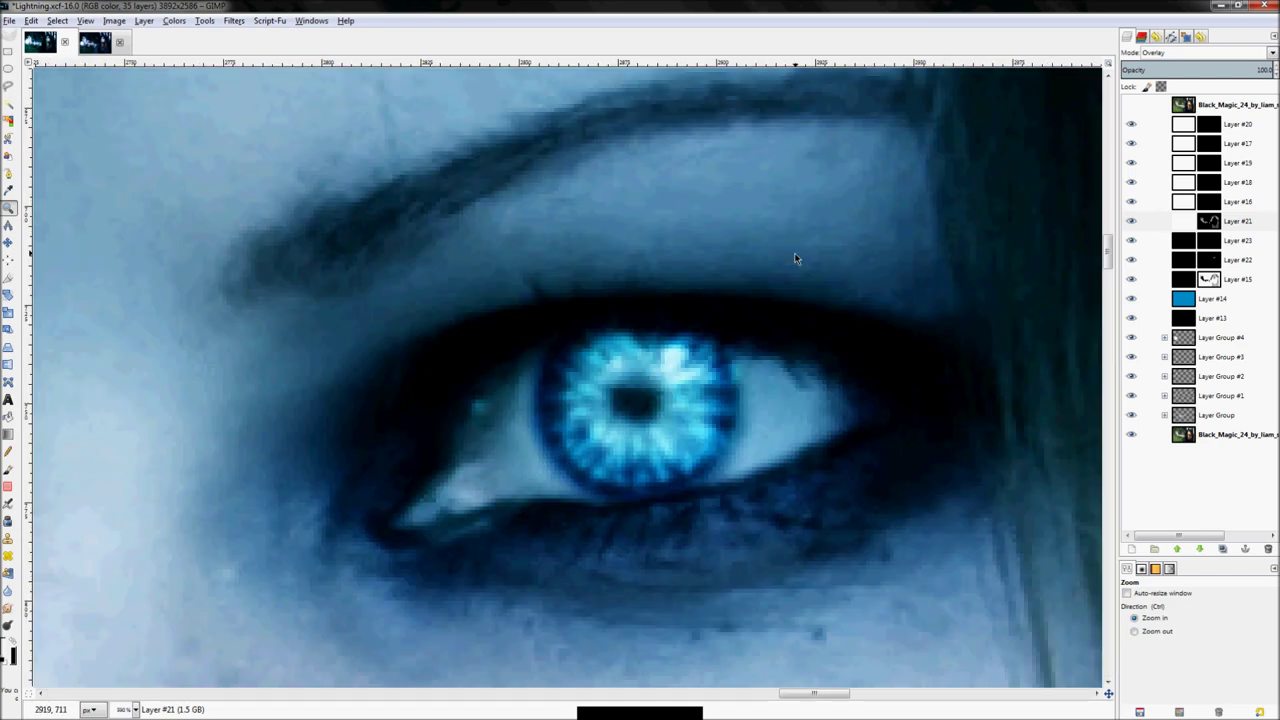
key("shift+b")
left_click(100, 44)
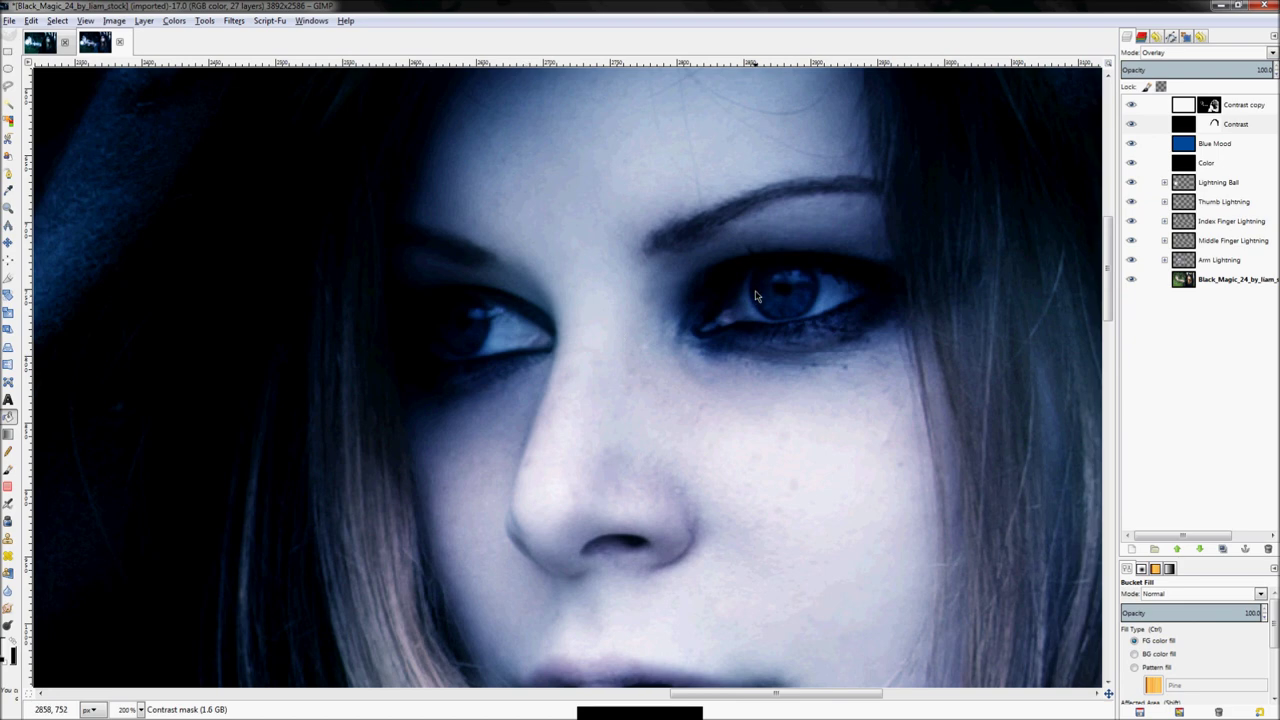
left_click(40, 51)
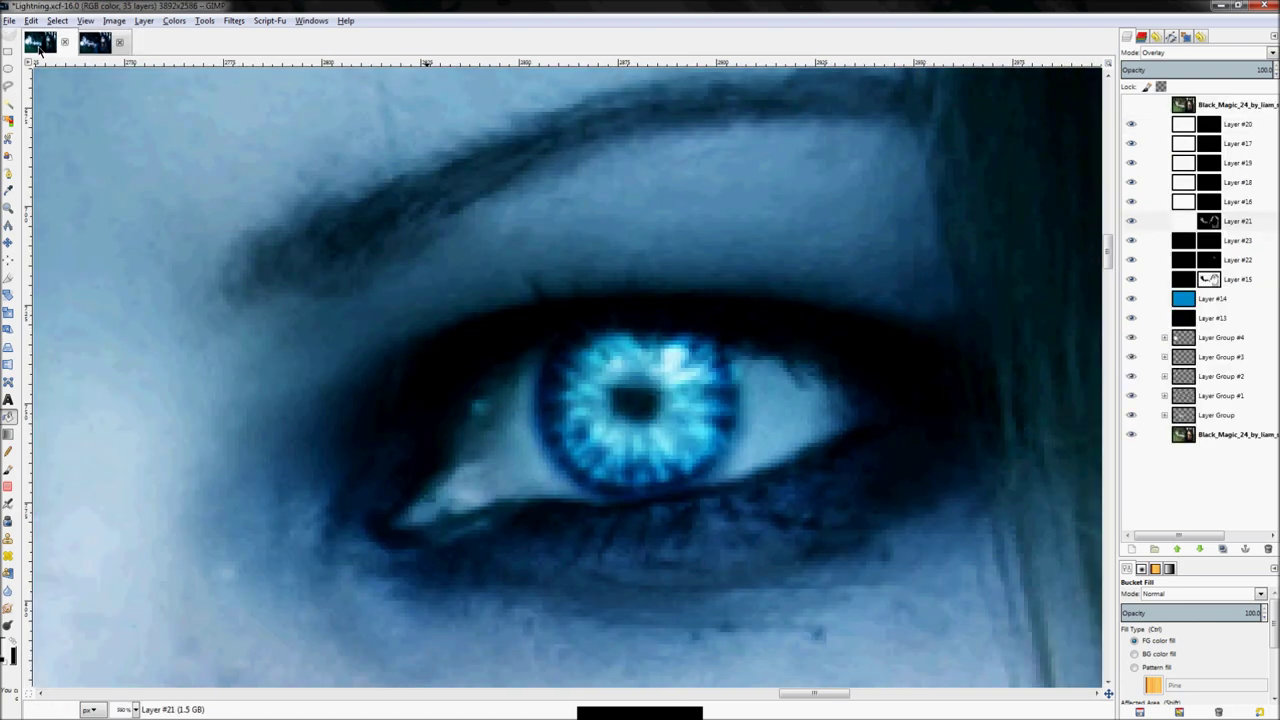
left_click(88, 48)
key("z")
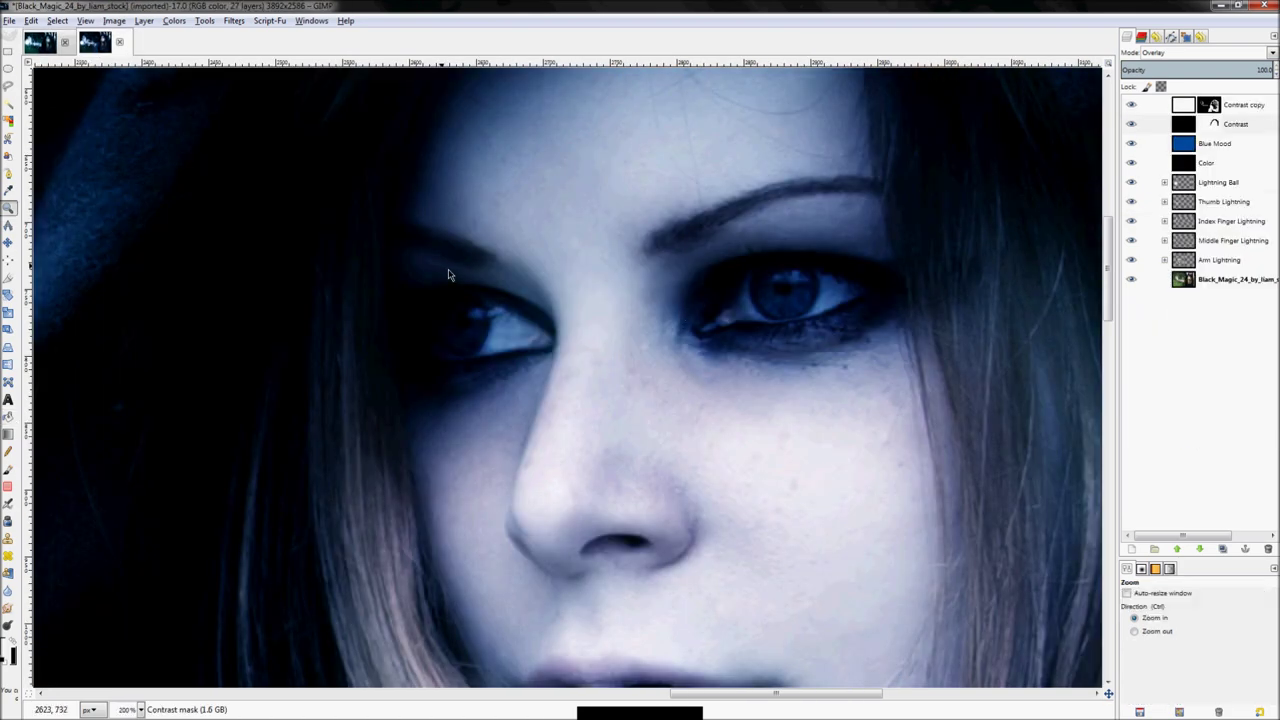
left_click_drag(583, 167, 938, 376)
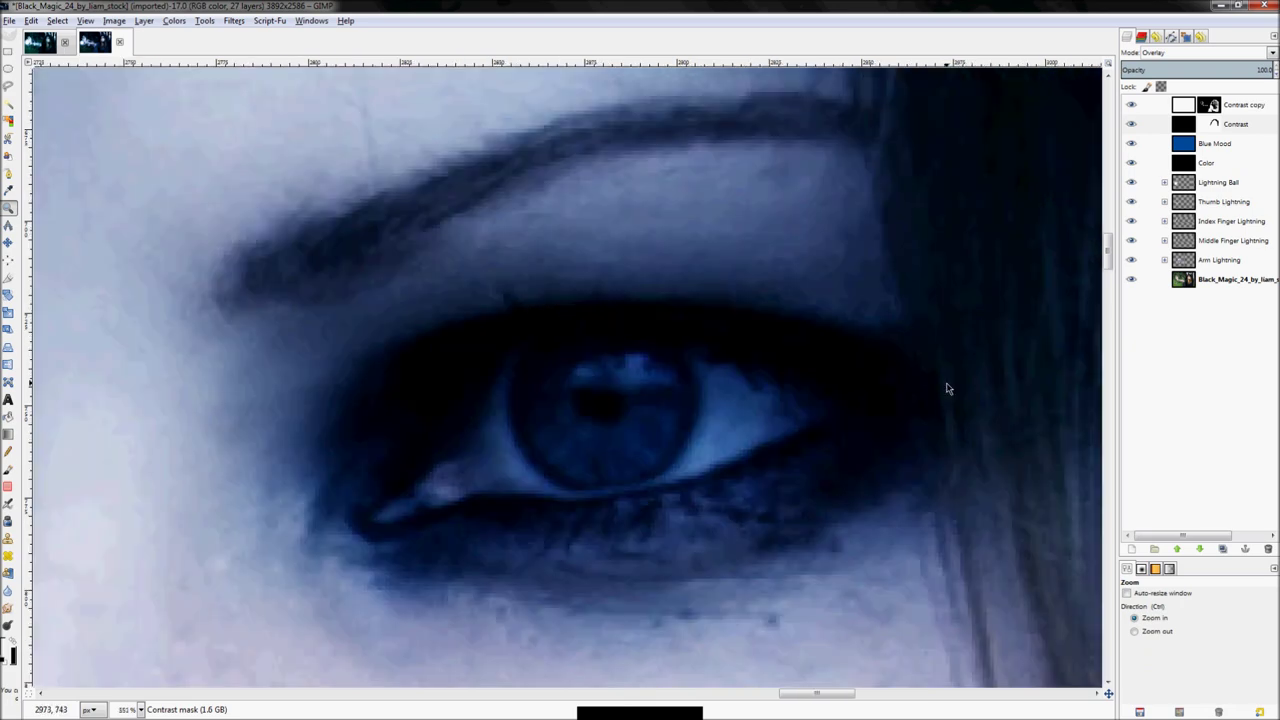
left_click(40, 43)
left_click(93, 43)
scroll(772, 255, "down", 5)
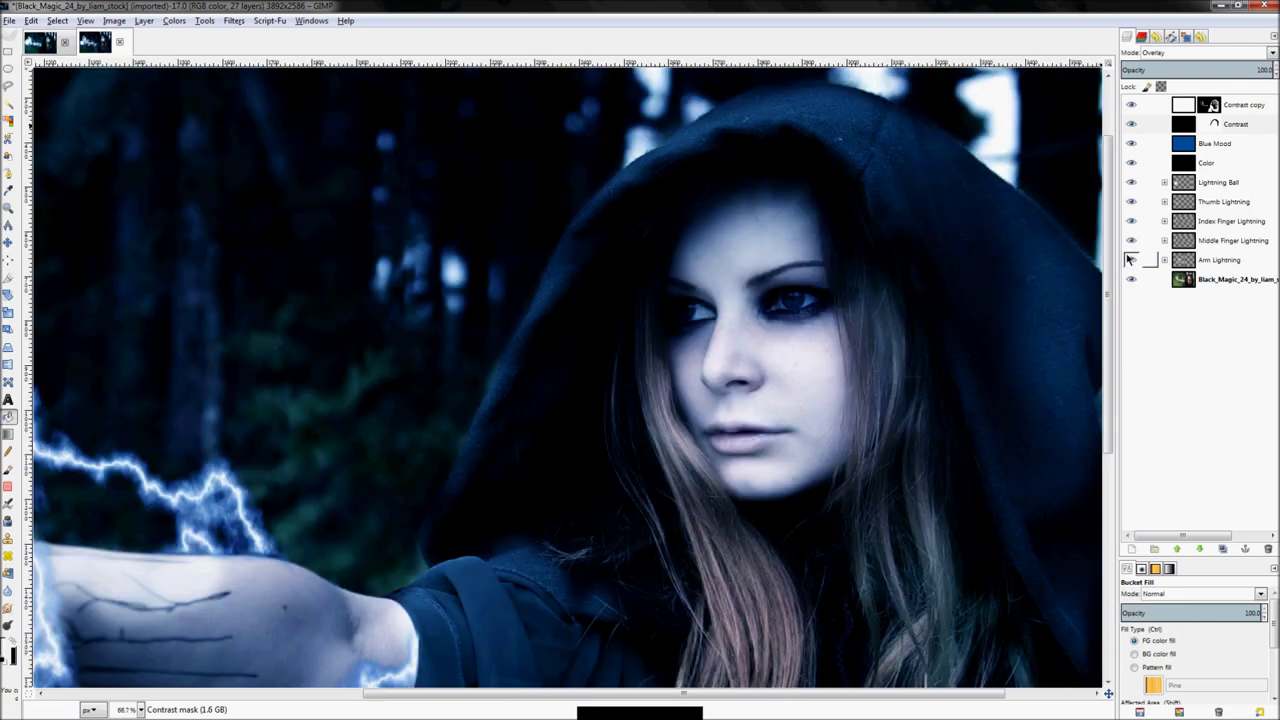
Add a transparent layer named Eye Lighten above the Contrast copy layer, and select the Contrast layer
key("z")
left_click_drag(588, 200, 920, 396)
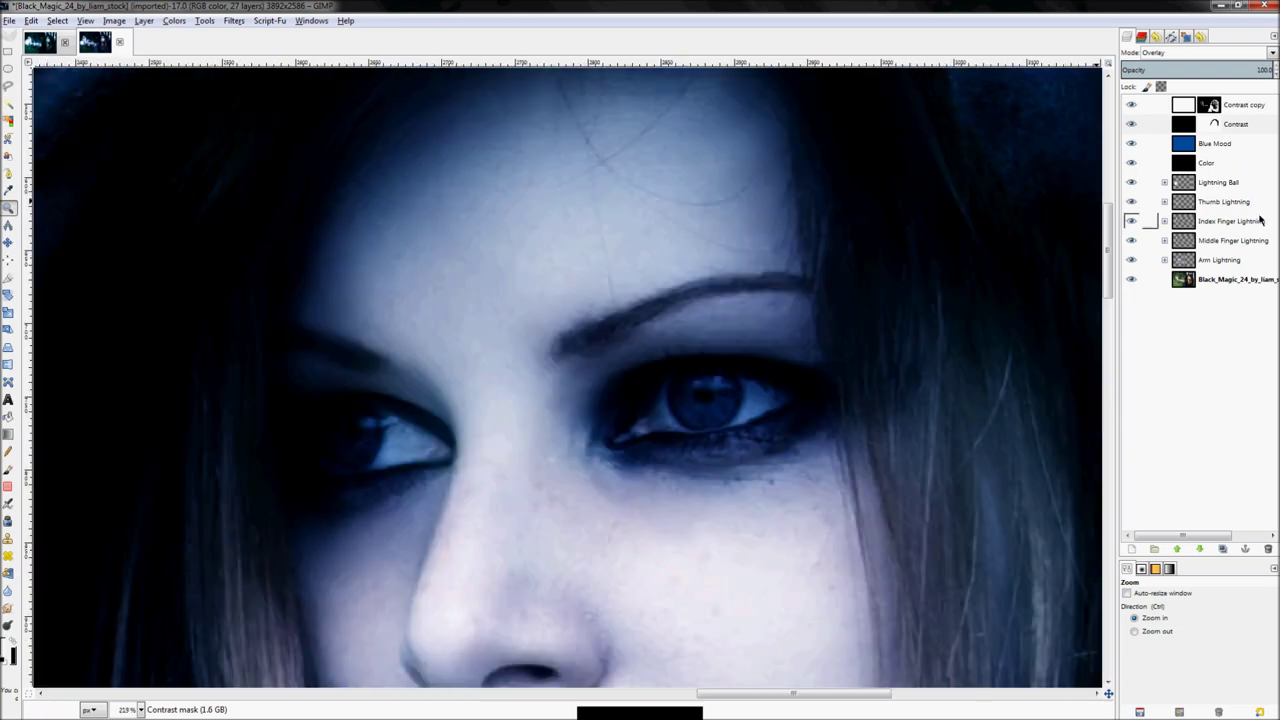
left_click(1240, 108)
right_click(1240, 108)
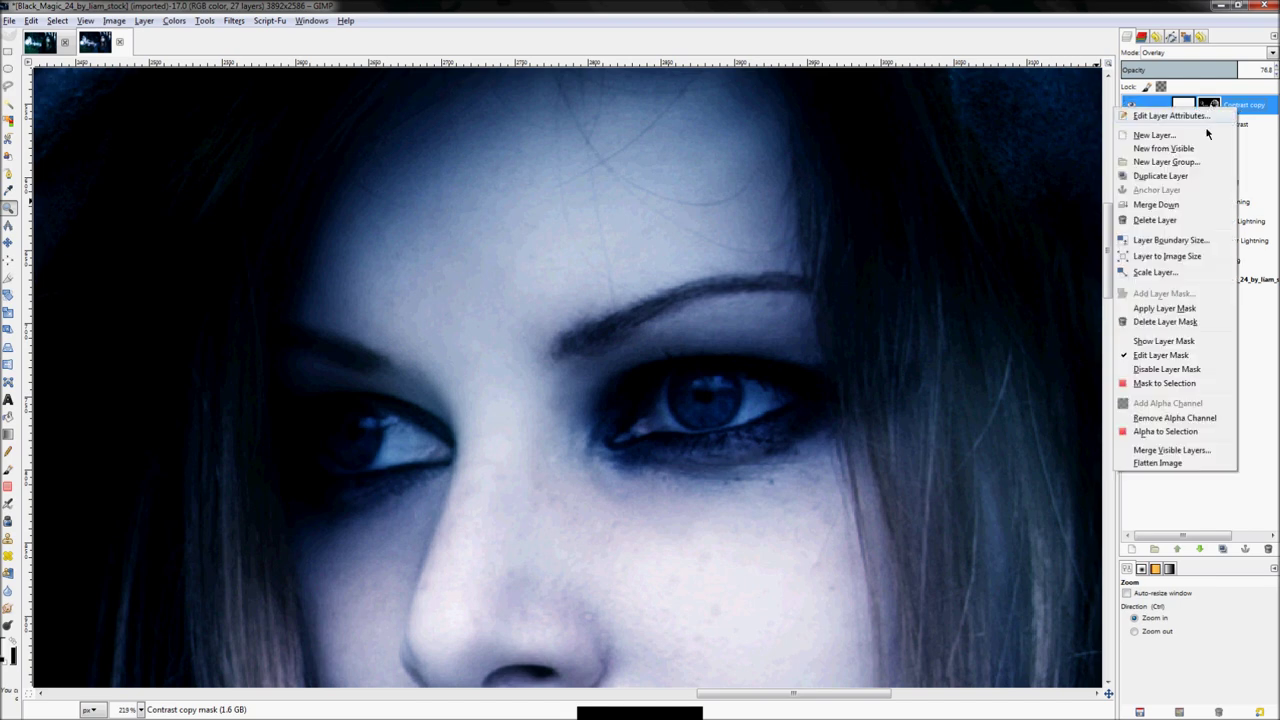
left_click(1203, 136)
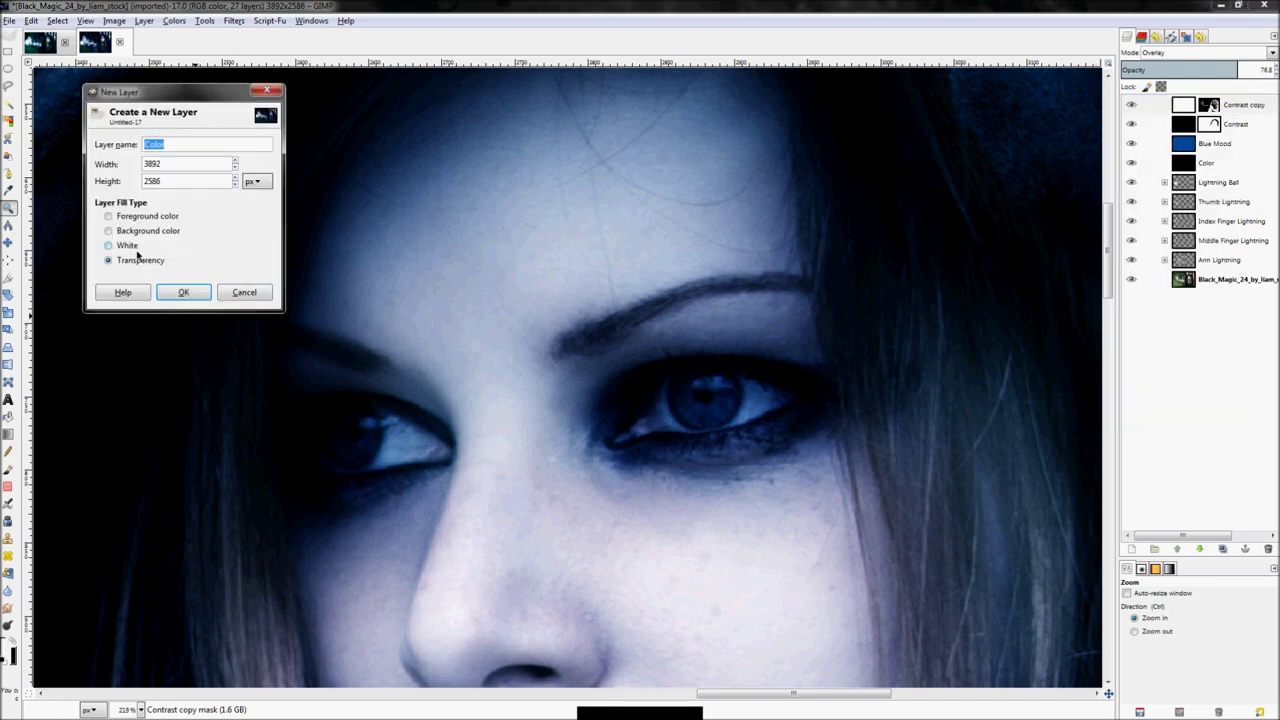
type("Eye Lightne")
key("Return")
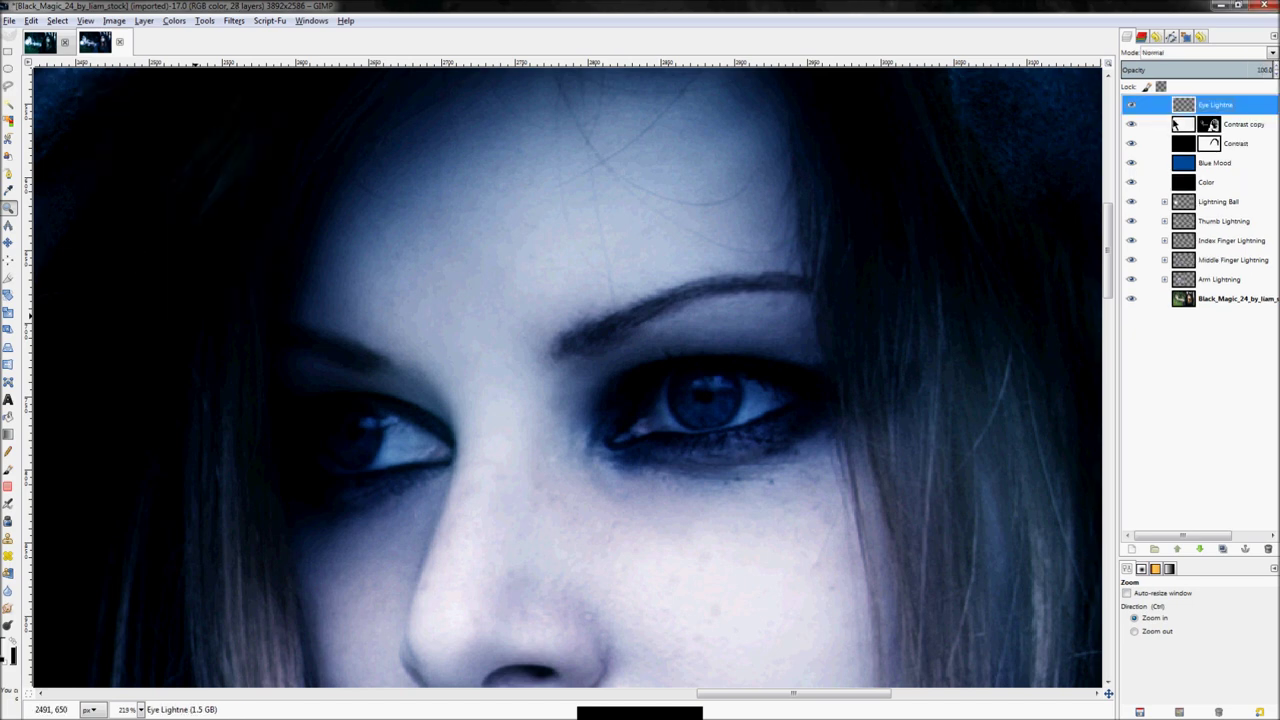
key("Return")
left_click(1213, 148)
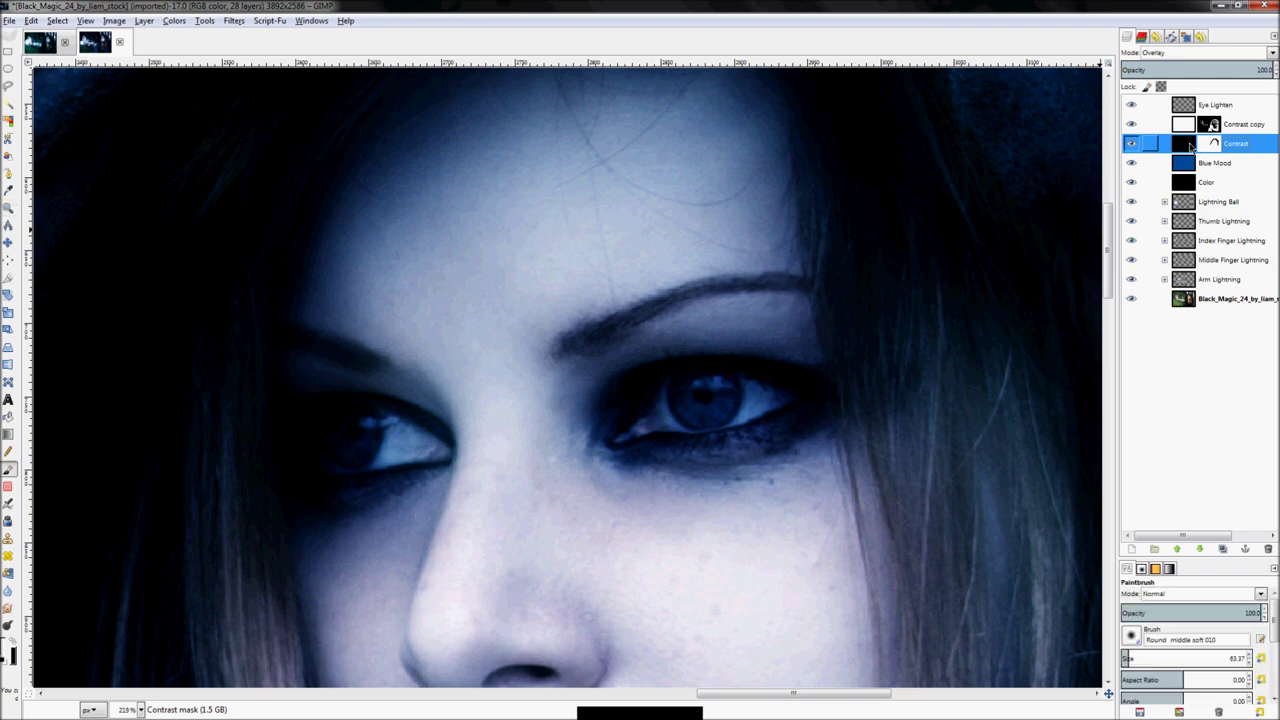
Paint black over both eyes on the Contrast layer's mask with the A - 13B Airbrush big brush, shrinking it to 34.37 and 18.37
key("p")
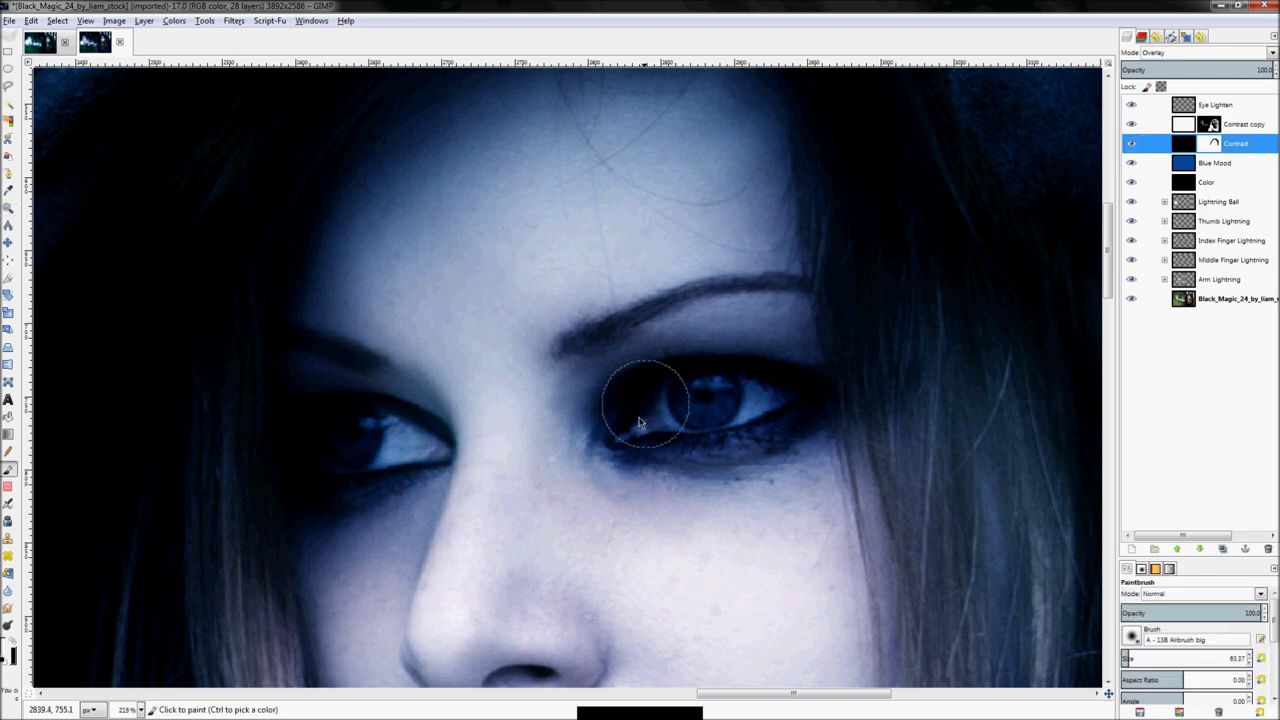
mouse_move(684, 406)
left_mouse_down()
mouse_move(608, 397)
mouse_move(680, 404)
mouse_move(625, 425)
mouse_move(761, 395)
mouse_move(588, 424)
mouse_move(672, 398)
left_mouse_up()
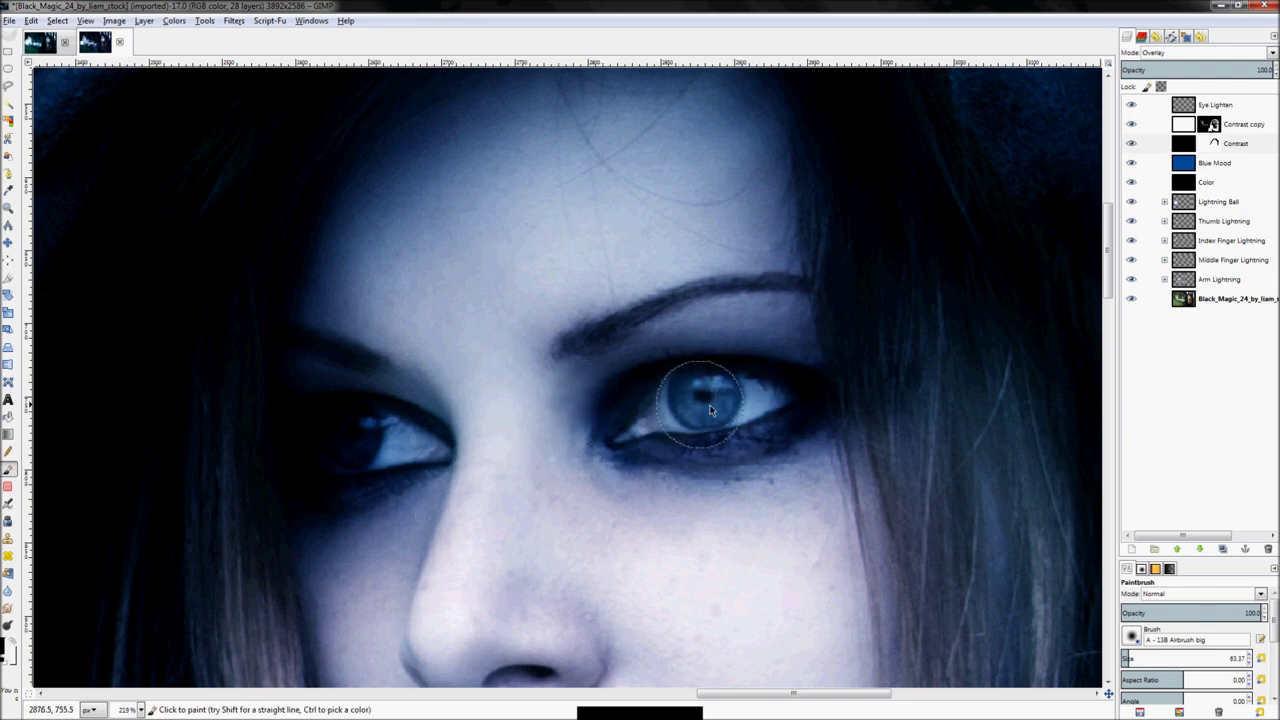
key("bracketleft")
key("bracketleft")
key("bracketleft")
key("bracketleft")
key("bracketleft")
key("bracketleft")
key("bracketleft")
key("bracketleft")
key("bracketleft")
key("bracketleft")
key("bracketleft")
key("bracketleft")
key("bracketleft")
key("bracketleft")
key("bracketleft")
key("bracketleft")
key("bracketleft")
key("bracketleft")
key("bracketleft")
key("bracketleft")
key("bracketleft")
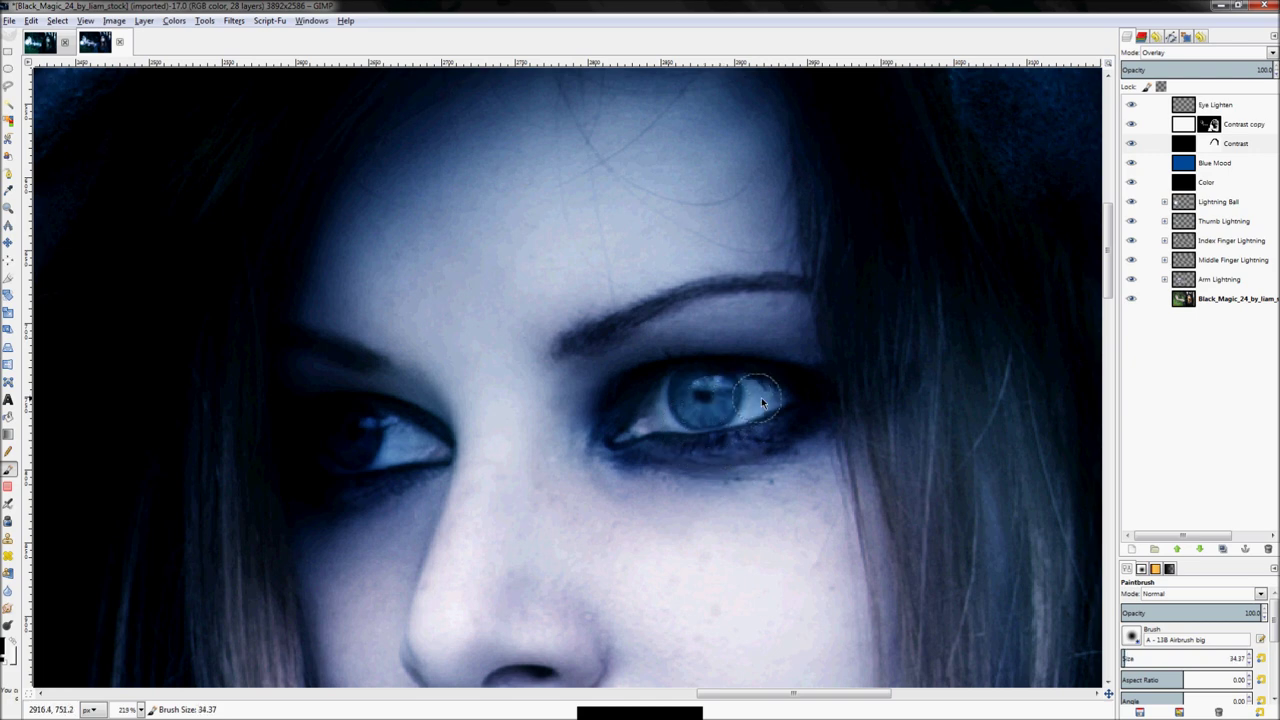
mouse_move(776, 401)
left_mouse_down()
mouse_move(686, 386)
mouse_move(629, 439)
mouse_move(757, 439)
mouse_move(788, 423)
mouse_move(740, 442)
mouse_move(763, 420)
left_mouse_up()
mouse_move(432, 456)
left_mouse_down()
mouse_move(337, 463)
mouse_move(315, 425)
mouse_move(363, 416)
mouse_move(351, 421)
mouse_move(416, 431)
mouse_move(395, 433)
mouse_move(394, 451)
mouse_move(346, 429)
mouse_move(348, 456)
mouse_move(327, 442)
mouse_move(348, 458)
mouse_move(345, 424)
mouse_move(328, 431)
mouse_move(350, 421)
mouse_move(326, 440)
mouse_move(342, 459)
mouse_move(319, 426)
mouse_move(362, 404)
left_mouse_up()
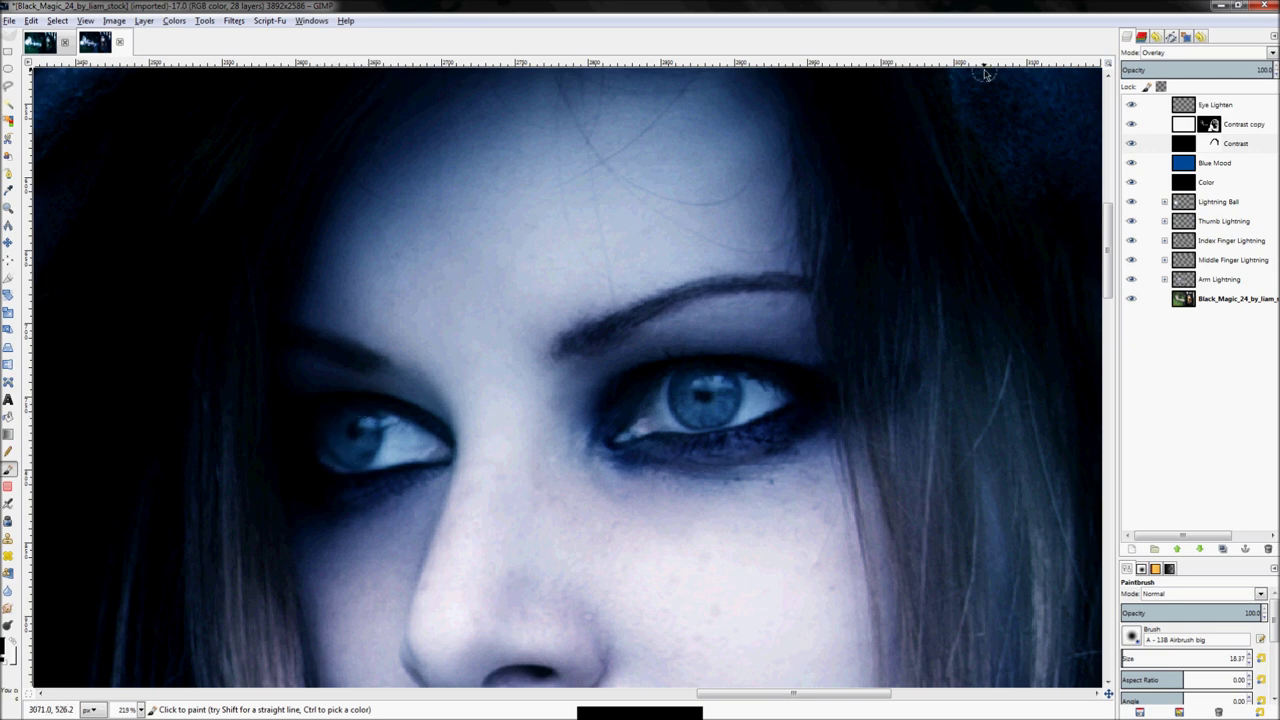
Fill the Eye Lighten layer with white and set its blend mode to Overlay
left_click(1213, 143)
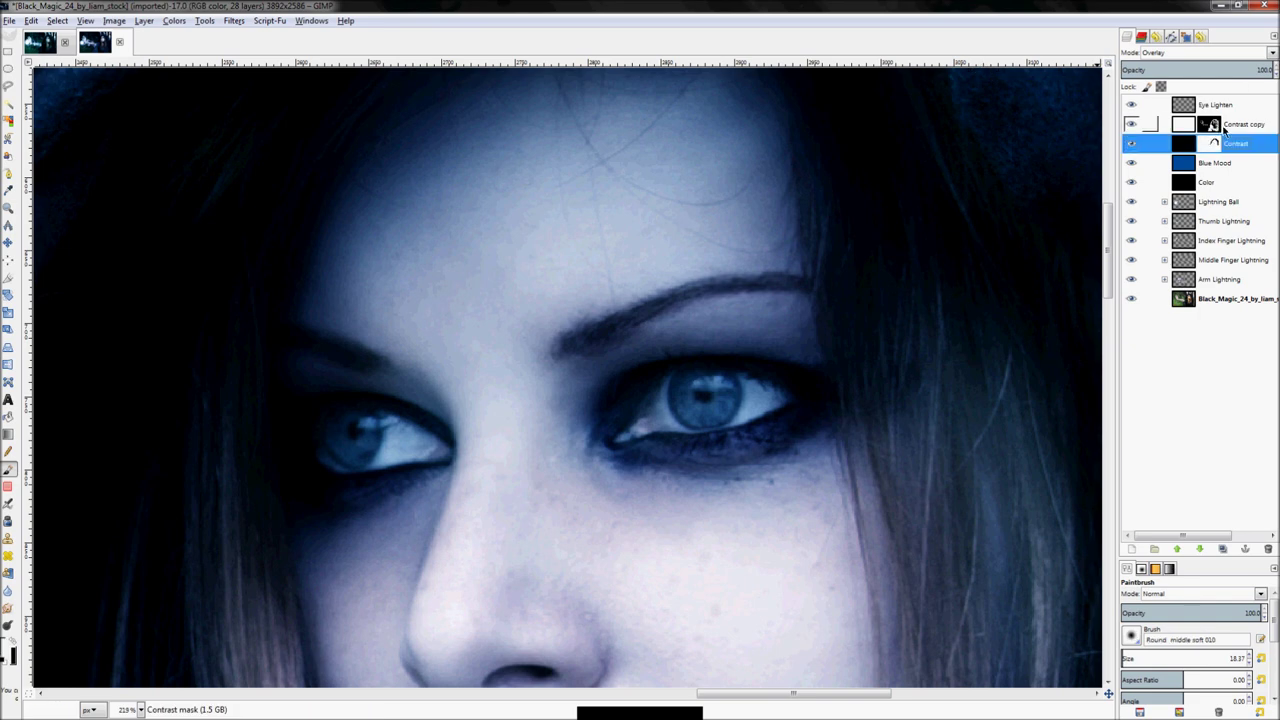
left_click(1210, 124)
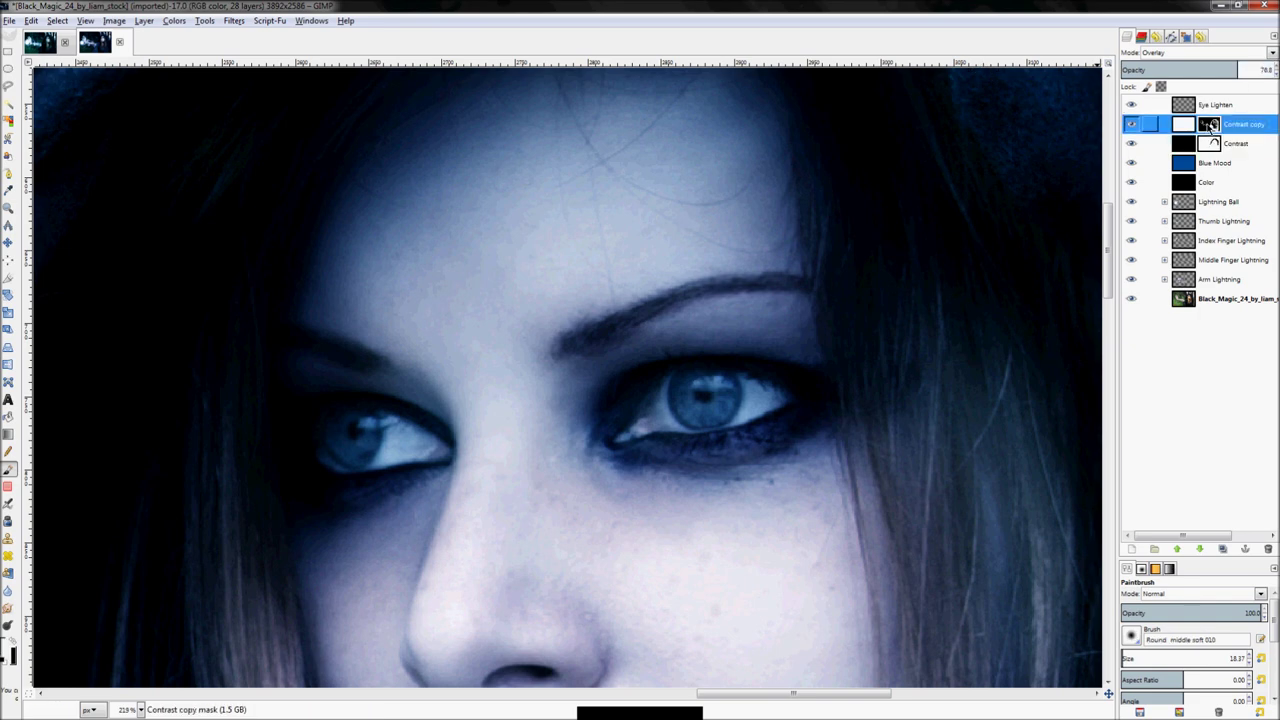
key("Page_Up")
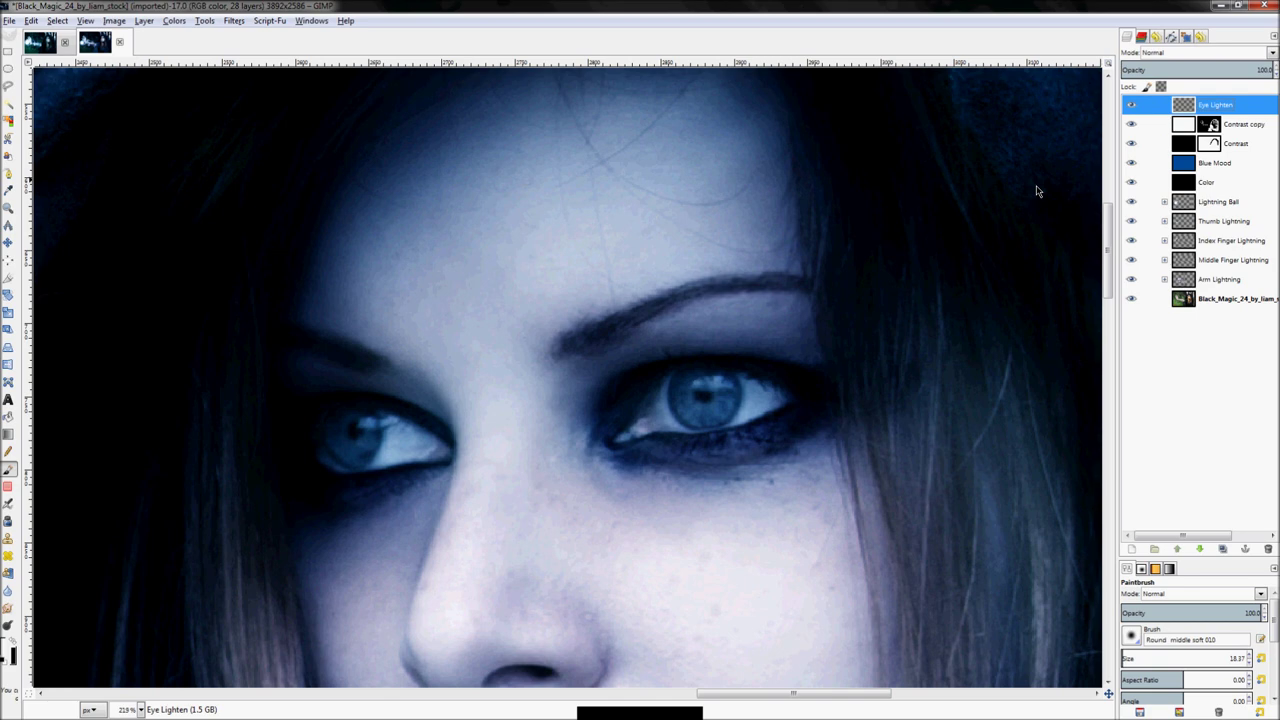
key("shift+b")
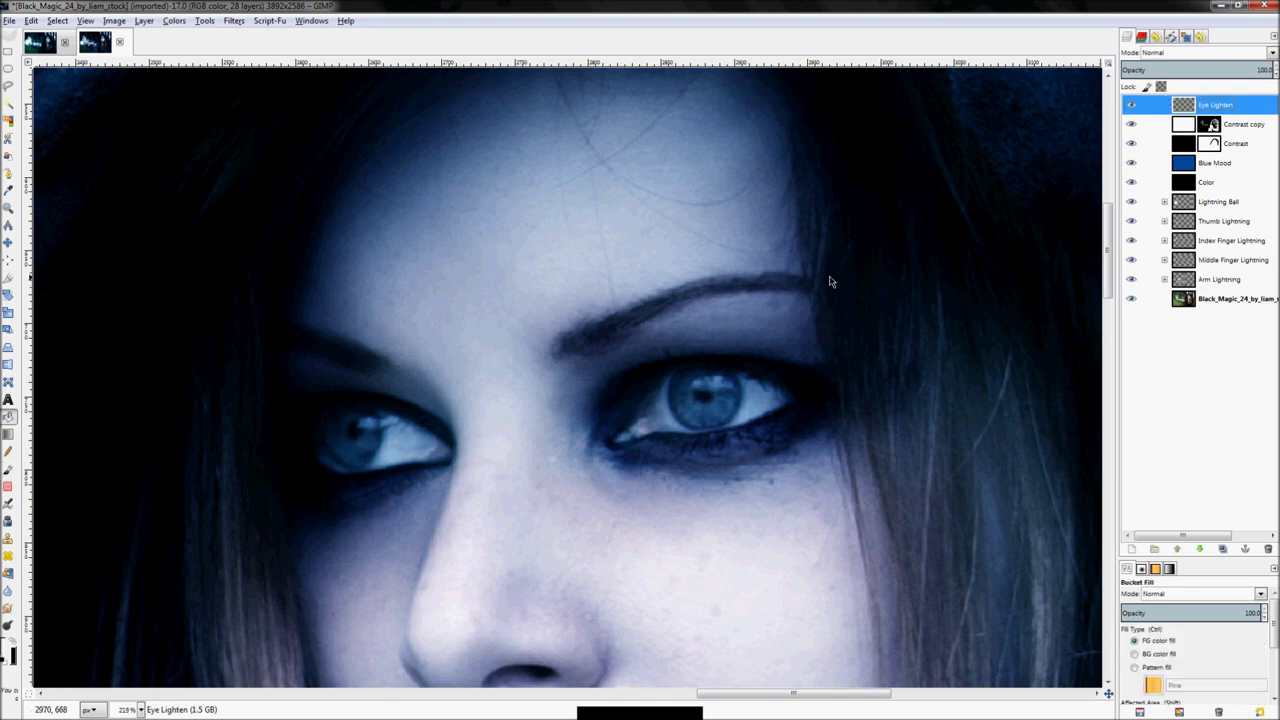
left_click(662, 263)
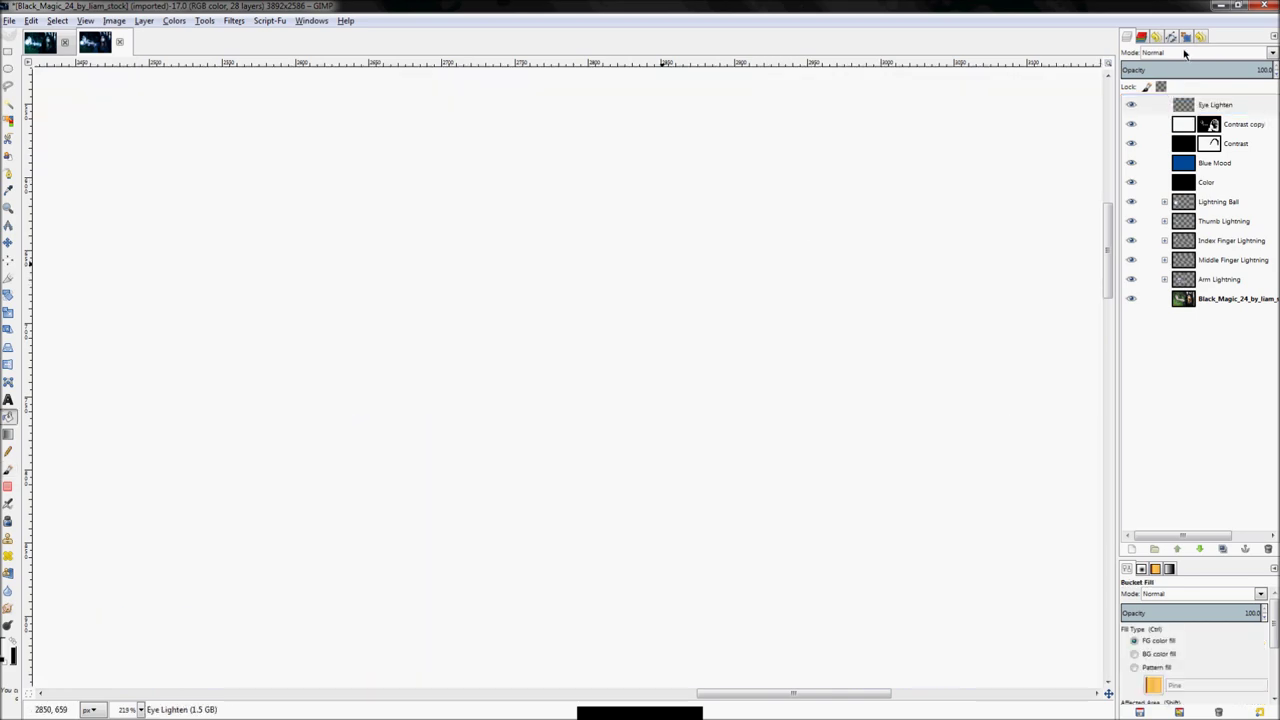
left_click(1271, 60)
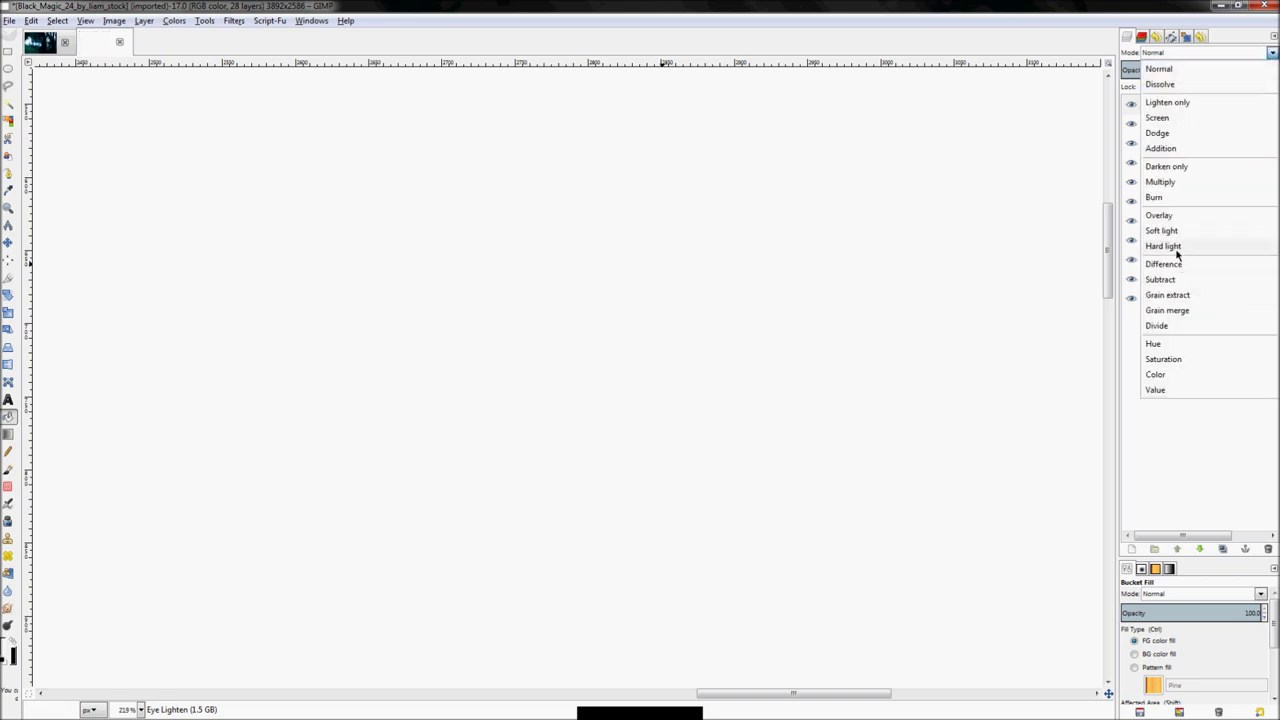
left_click(1200, 214)
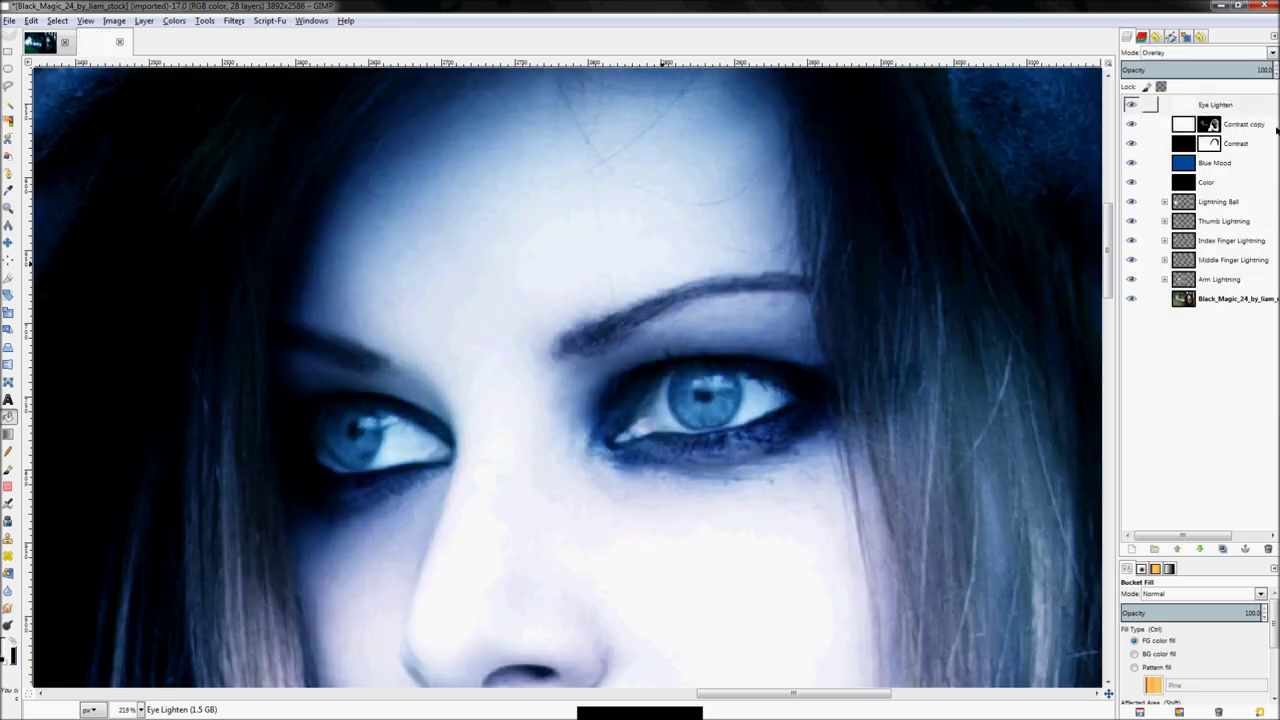
left_click(1159, 131)
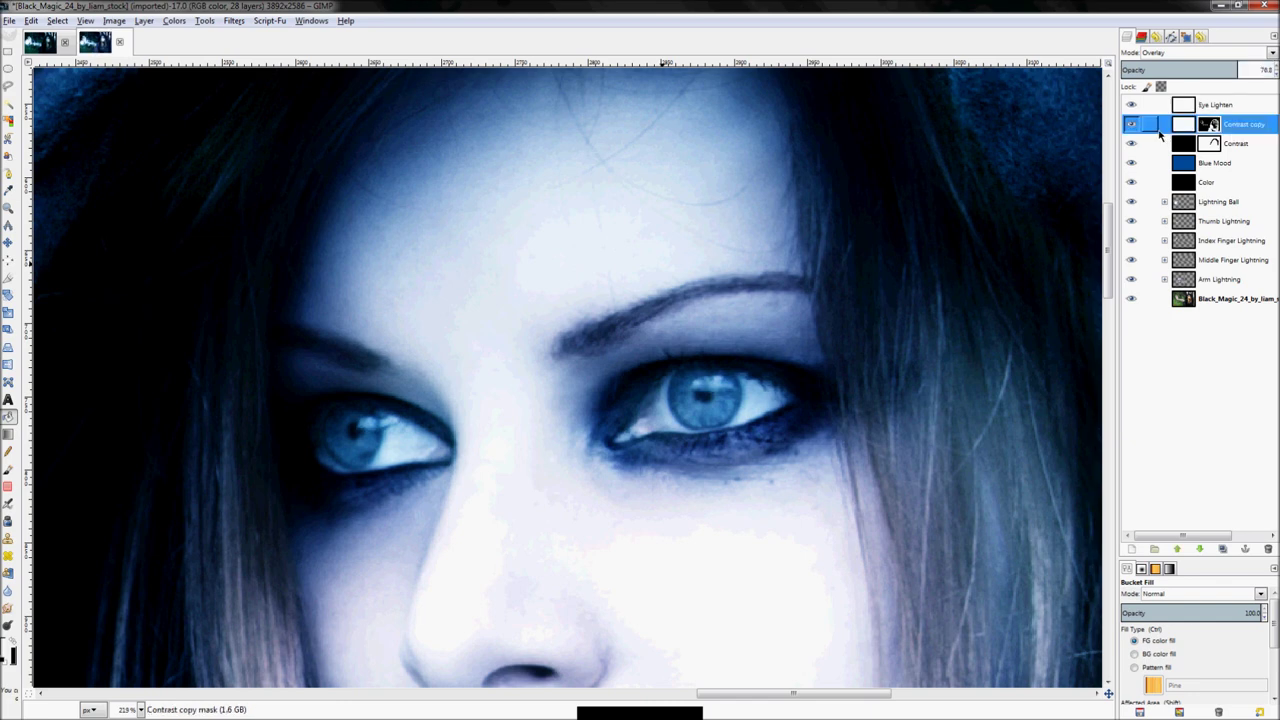
double_click(1225, 105)
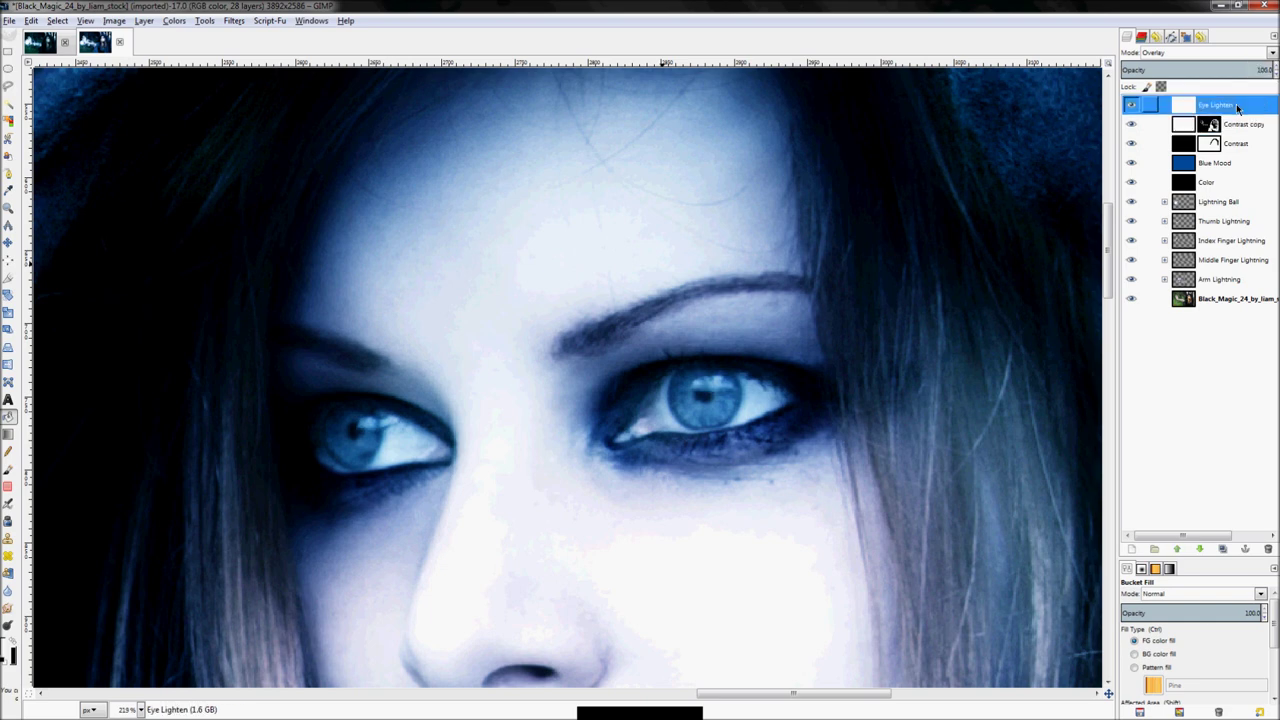
key("Return")
left_click(1210, 126)
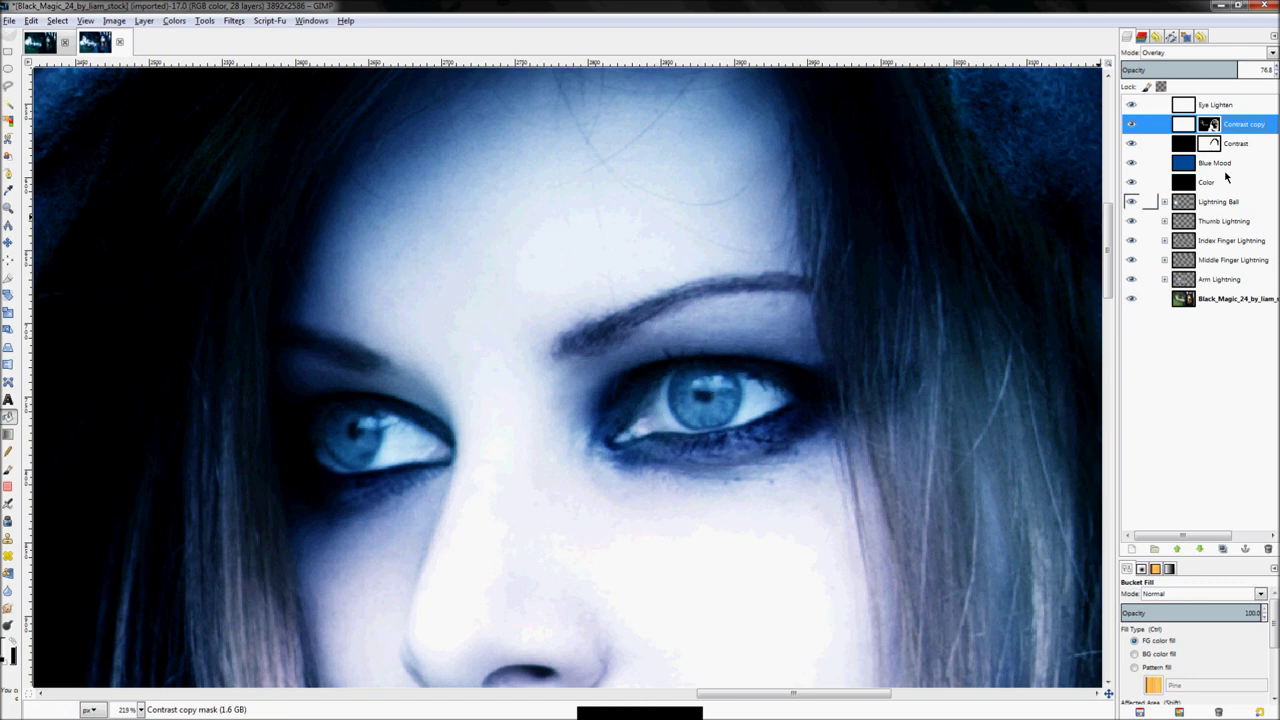
left_click(1210, 105)
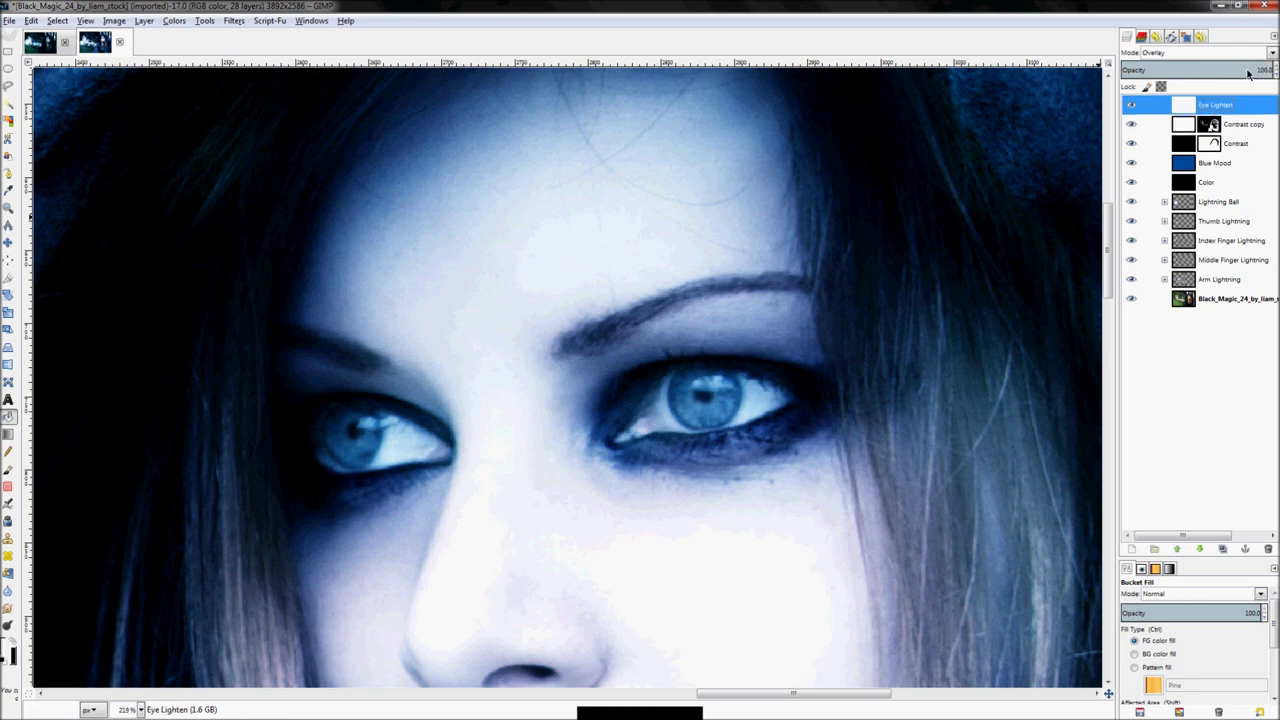
left_click_drag(1213, 73, 1222, 121)
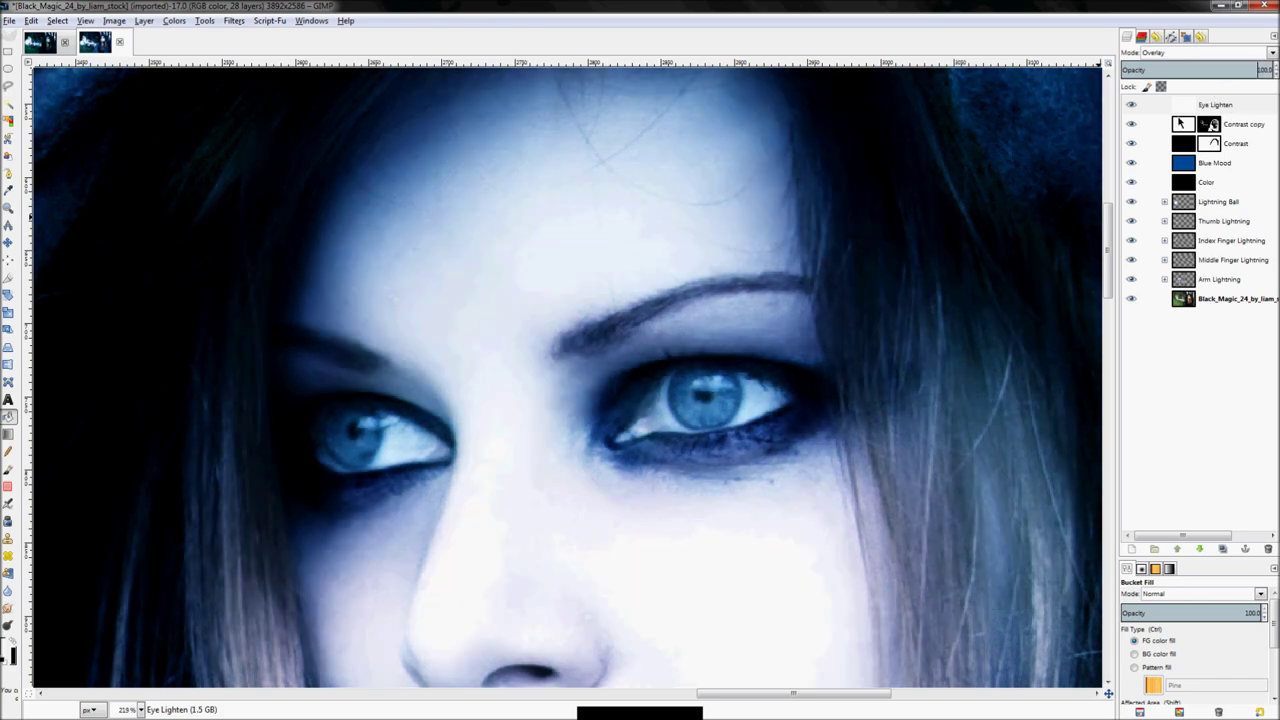
Add a black, full transparency layer mask to the Eye Lighten layer
right_click(1192, 110)
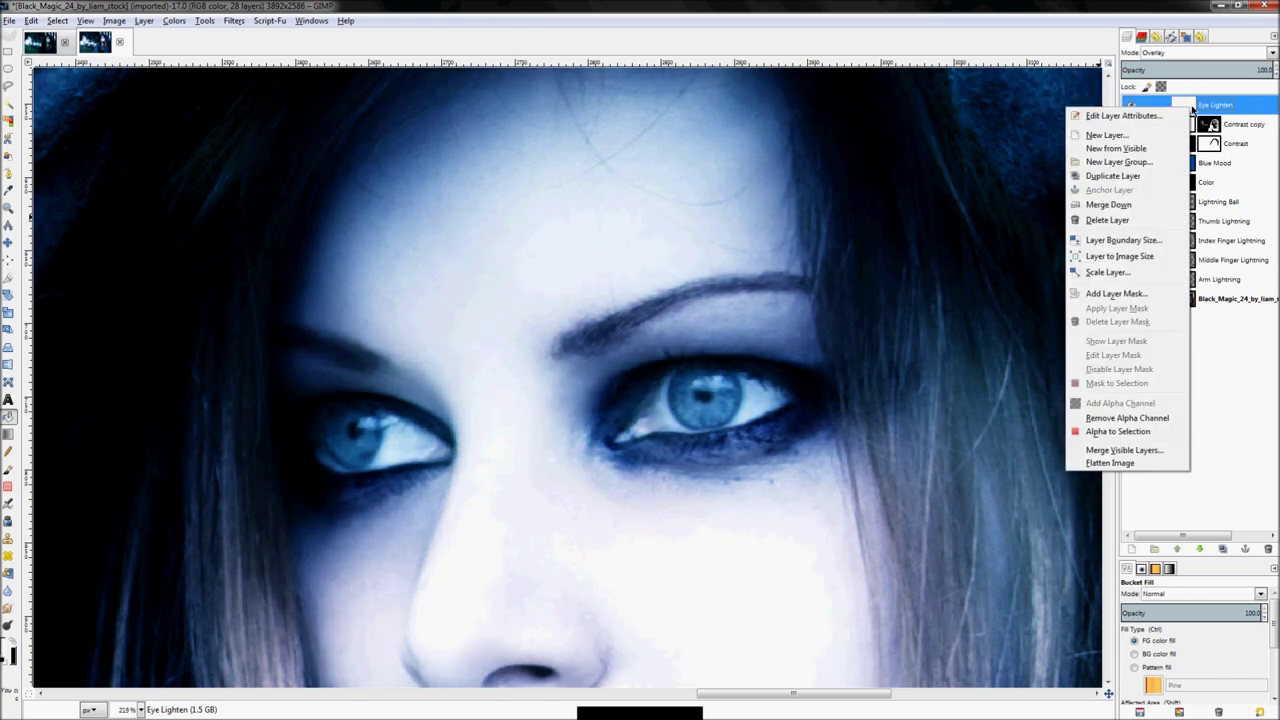
left_click(1137, 295)
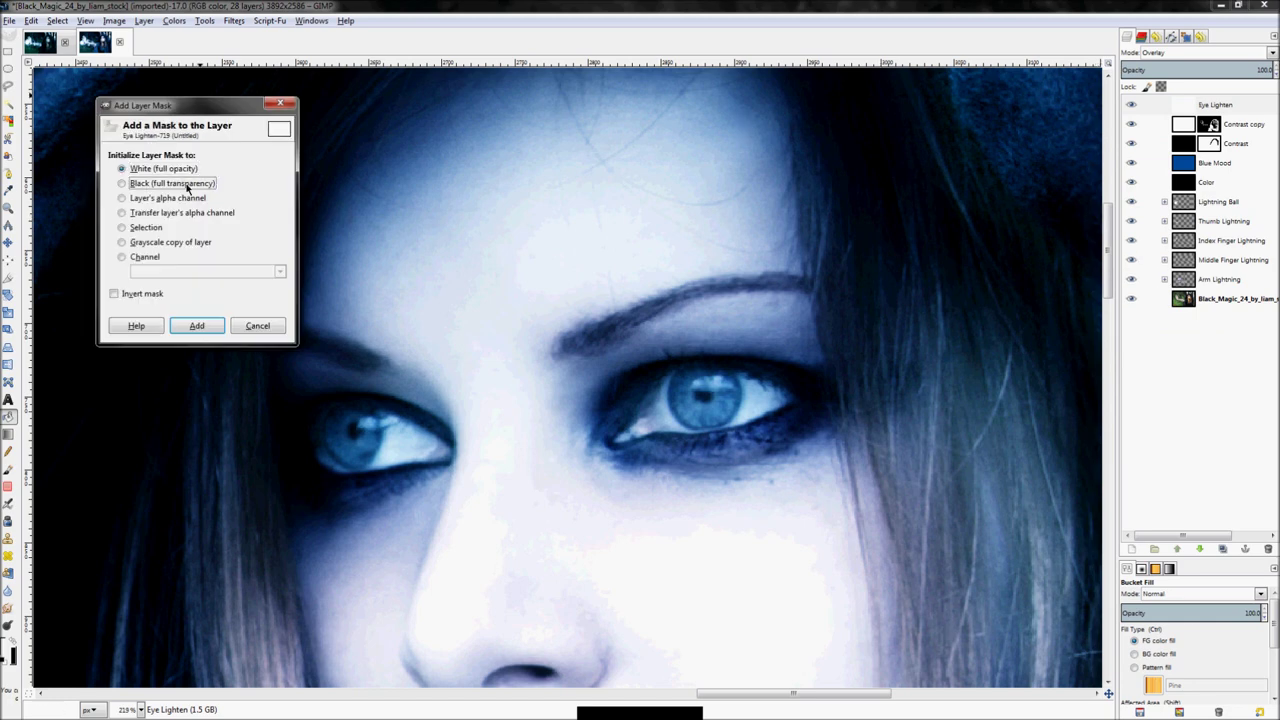
left_click(197, 325)
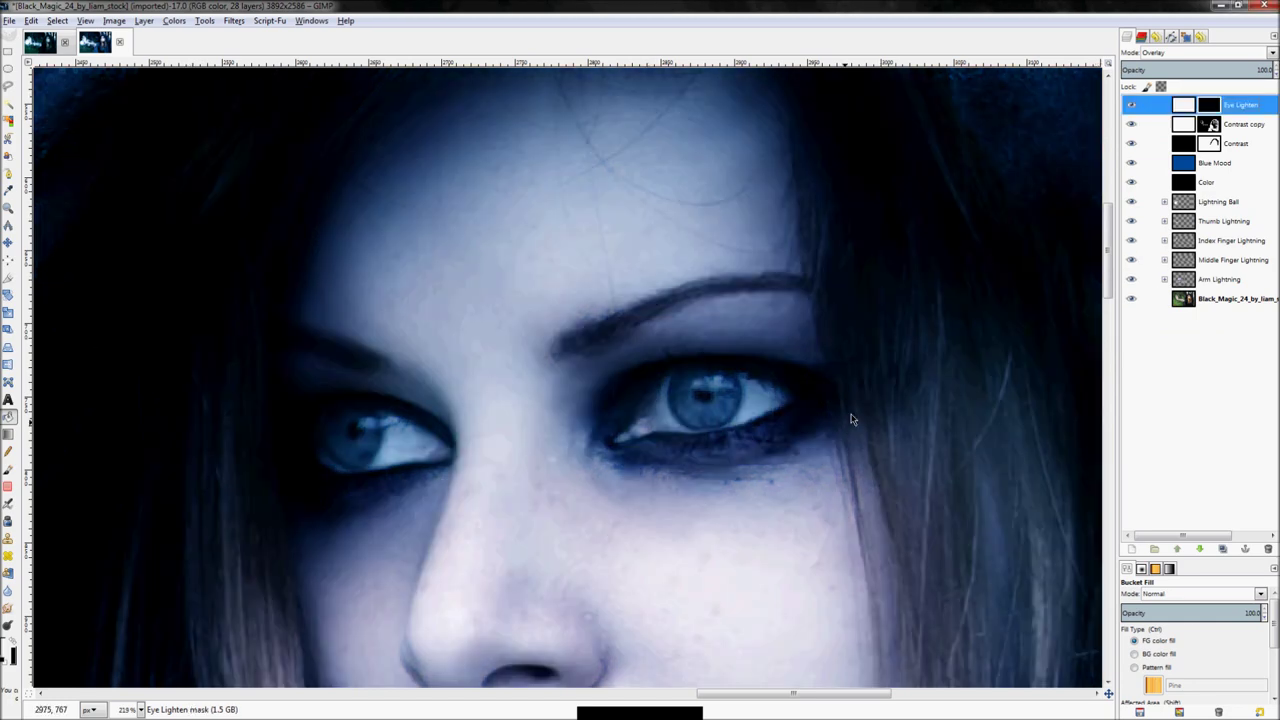
Paint white over the irises and whites of both eyes on the Eye Lighten mask with a 27.37 brush
key("p")
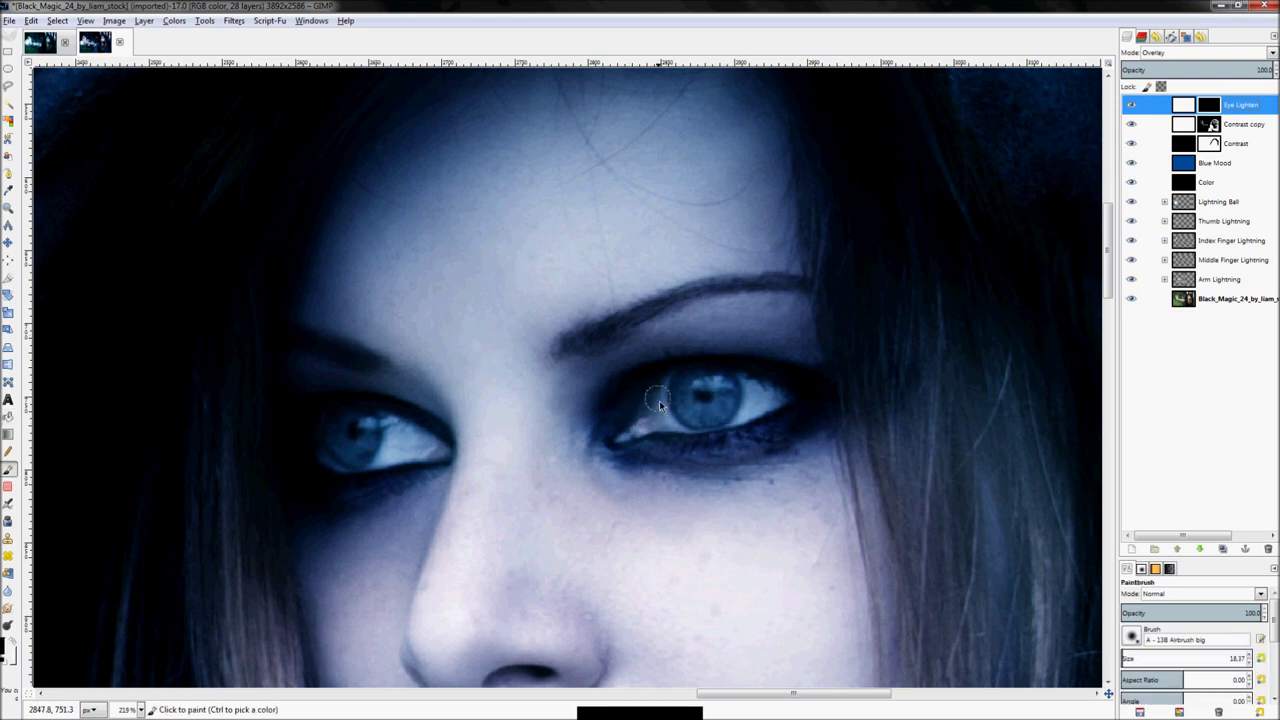
key("bracketright")
key("bracketright")
key("bracketright")
key("bracketright")
key("bracketright")
key("bracketright")
key("bracketright")
key("bracketright")
key("bracketright")
key("bracketright")
key("bracketright")
key("bracketright")
key("bracketright")
left_click(694, 409)
mouse_move(700, 401)
left_mouse_down()
mouse_move(781, 404)
mouse_move(707, 405)
mouse_move(760, 406)
mouse_move(728, 415)
mouse_move(762, 392)
mouse_move(683, 387)
mouse_move(626, 435)
mouse_move(702, 412)
left_mouse_up()
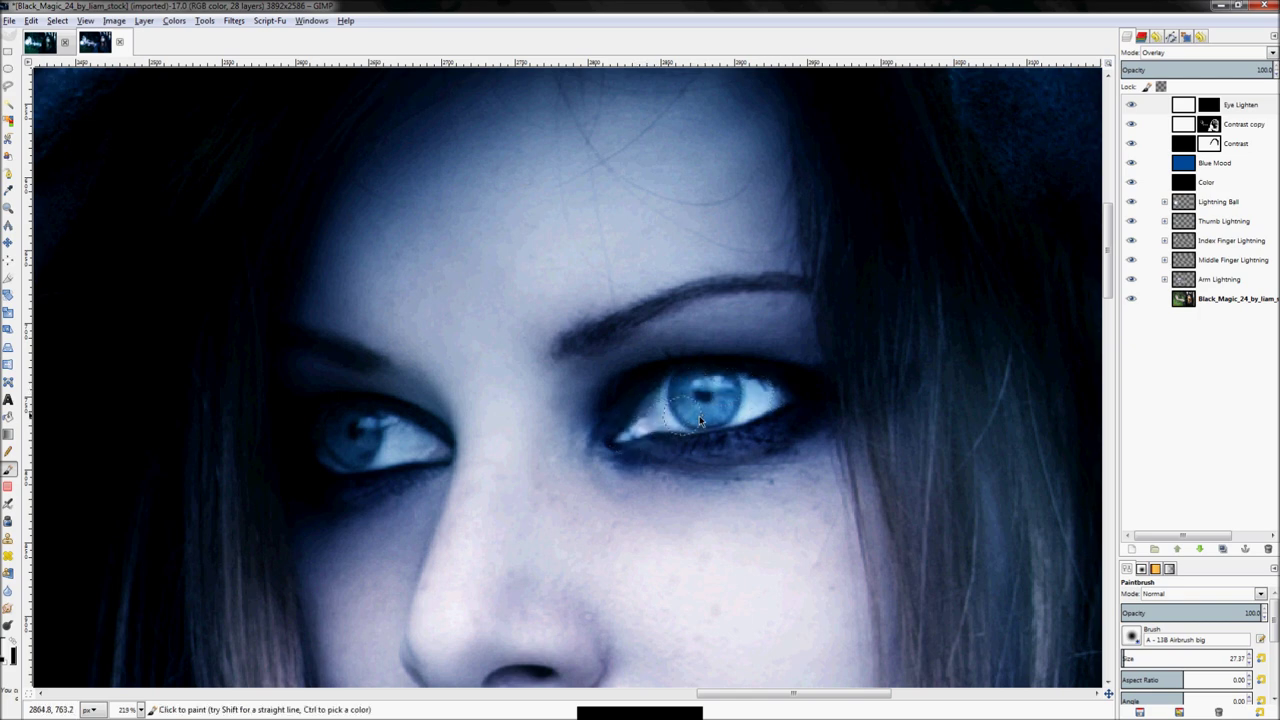
mouse_move(375, 455)
left_mouse_down()
mouse_move(337, 442)
mouse_move(396, 430)
mouse_move(383, 434)
mouse_move(433, 448)
mouse_move(328, 461)
mouse_move(314, 443)
mouse_move(368, 438)
mouse_move(340, 423)
mouse_move(393, 433)
left_mouse_up()
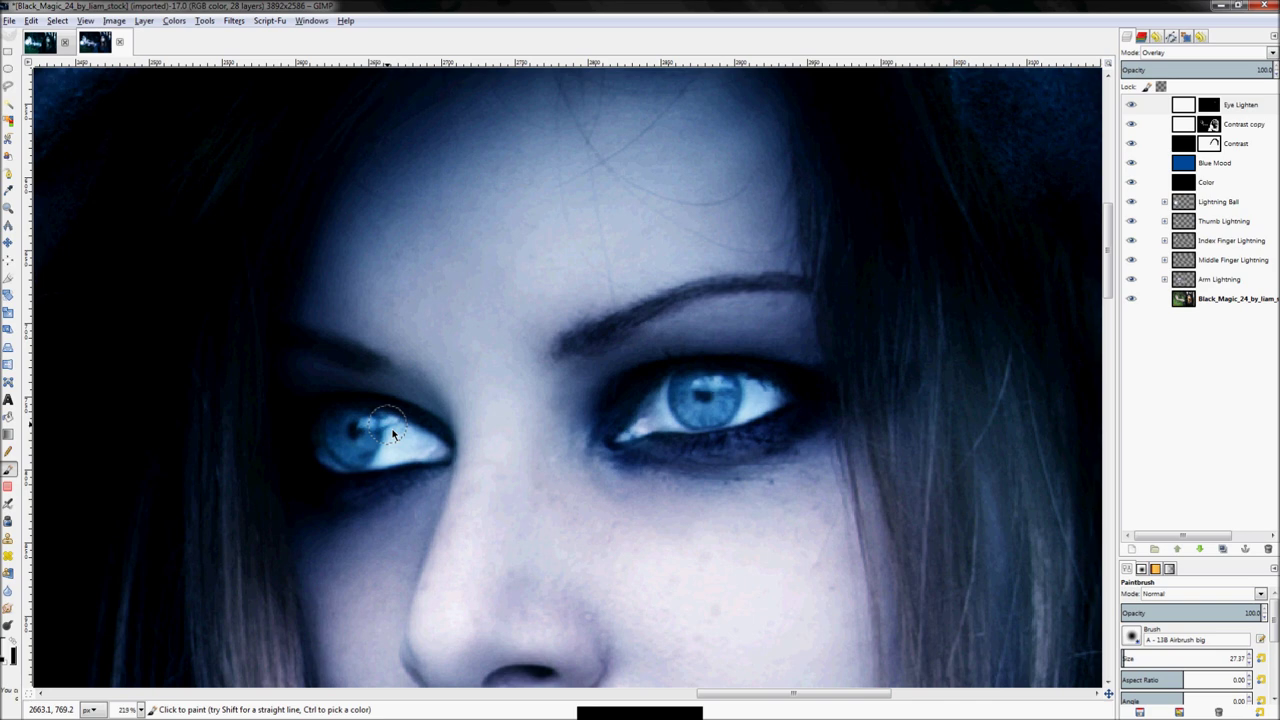
Lower the Eye Lighten layer's opacity to about 67 and compare the eyes with the layer hidden and shown
key("z")
key("shift+ctrl+j")
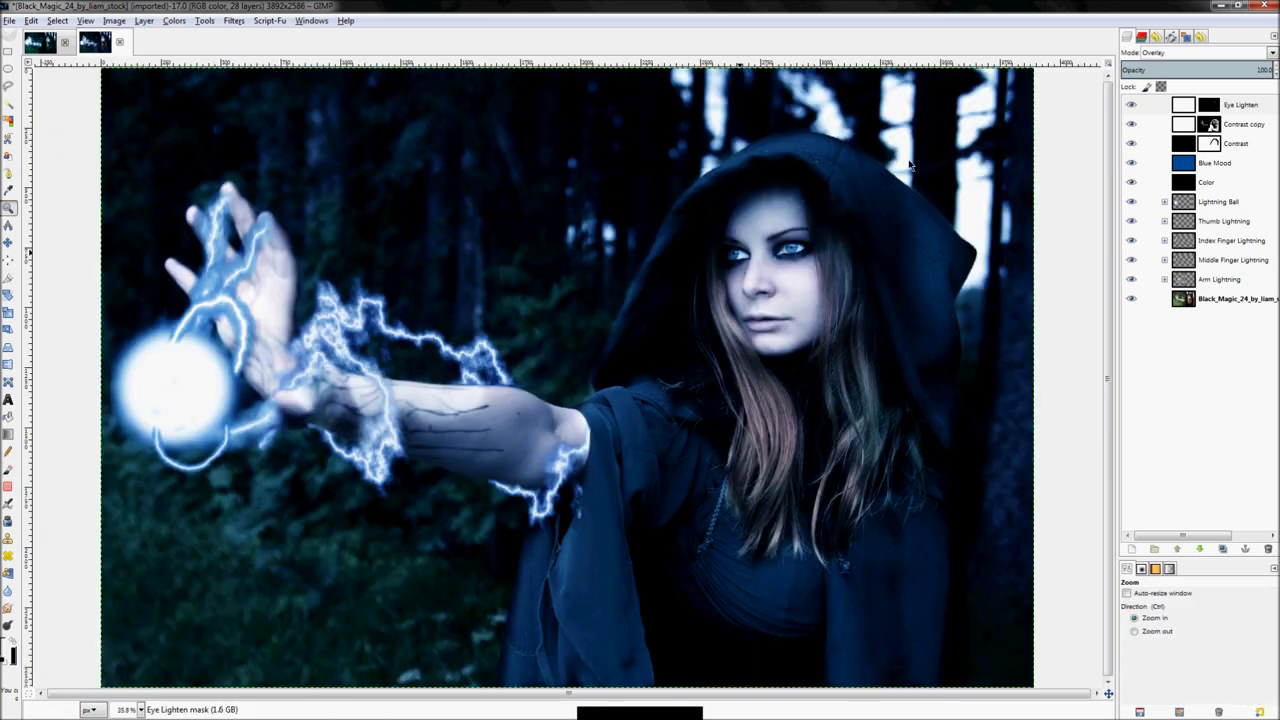
left_click(1248, 104)
left_click_drag(1241, 77, 862, 114)
key("shift+b")
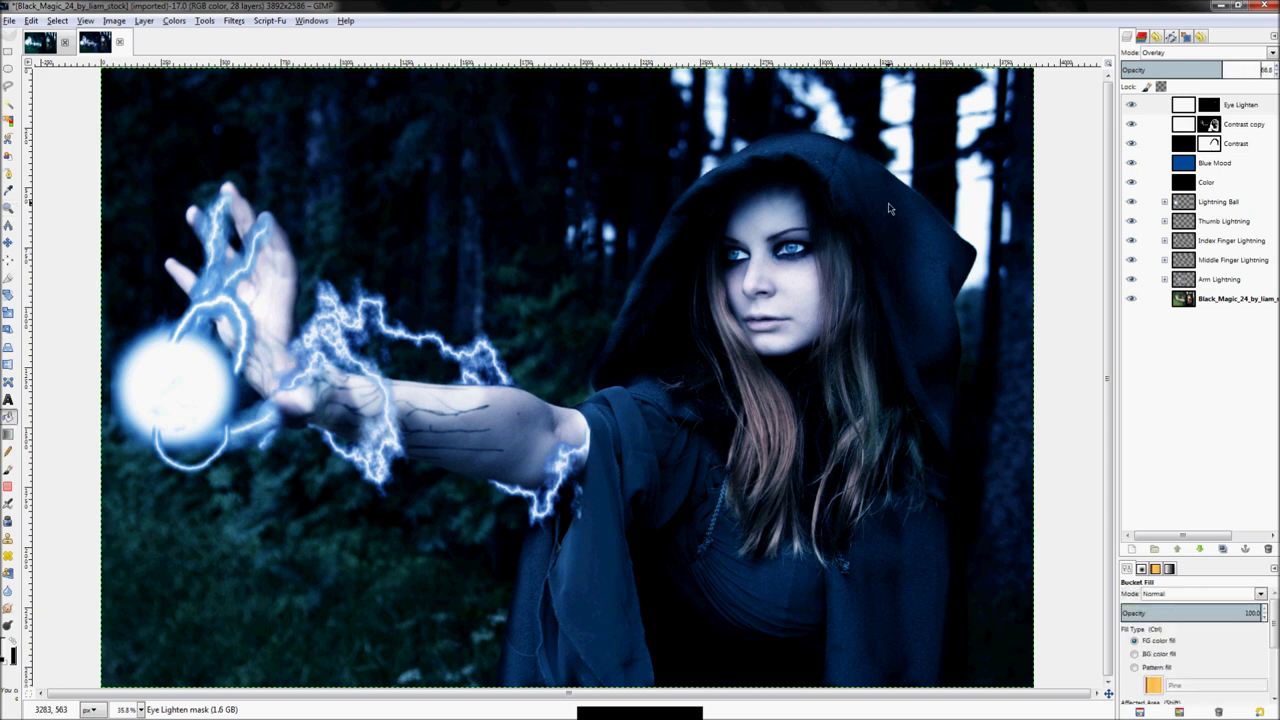
left_click(1131, 104)
left_click(1131, 106)
key("1")
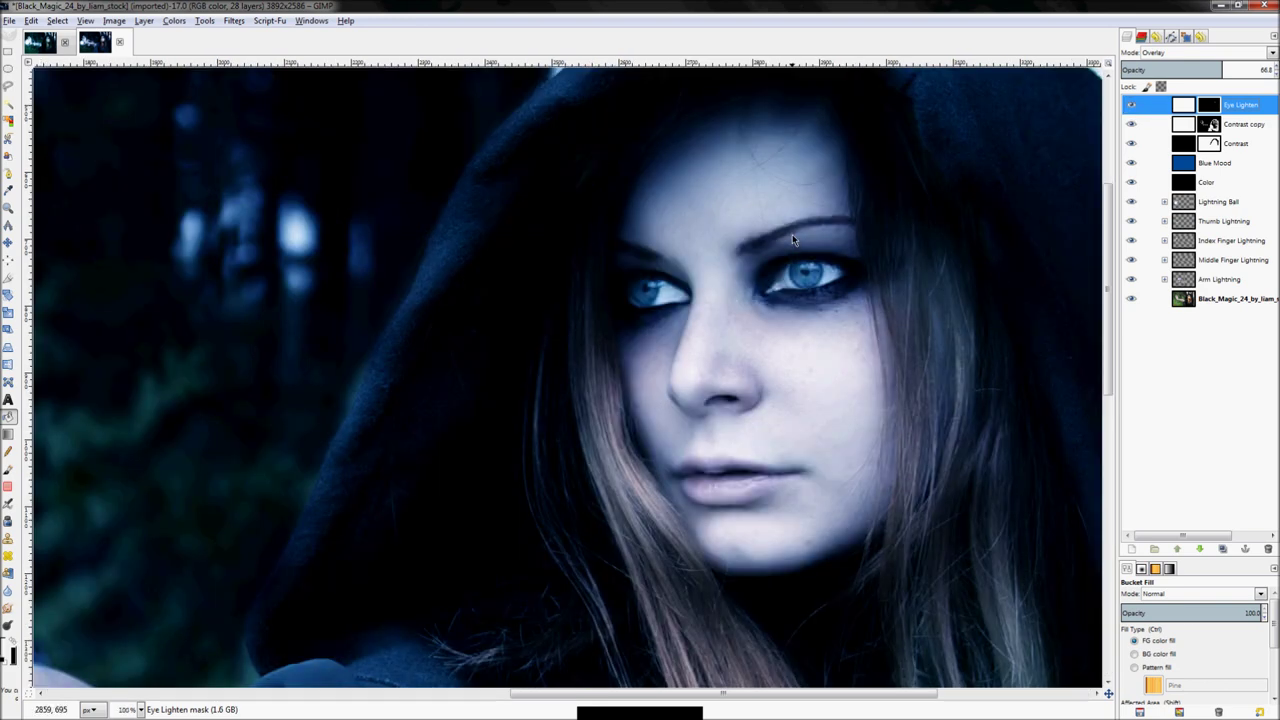
scroll(778, 206, "up", 2)
In Lightning.xcf, hide Layers #17, #19 and #18, and examine the effect of Layer #16 on the iris
left_click(37, 42)
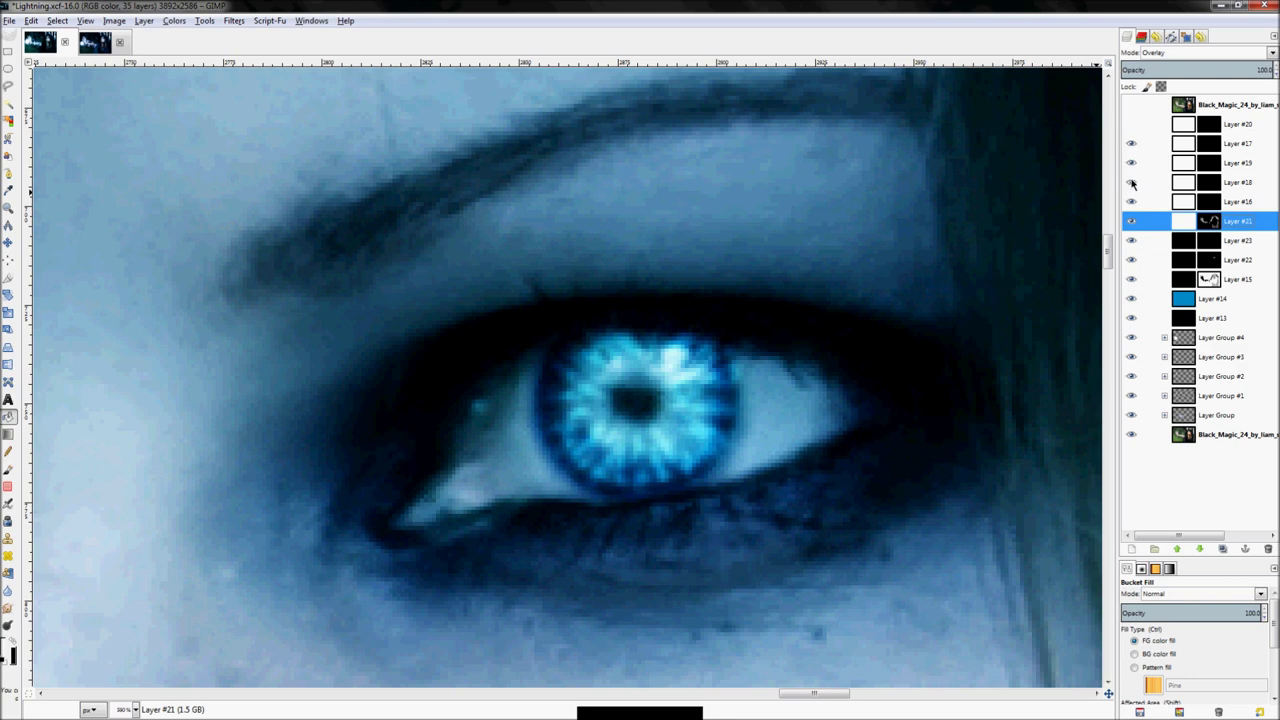
left_click(1132, 184)
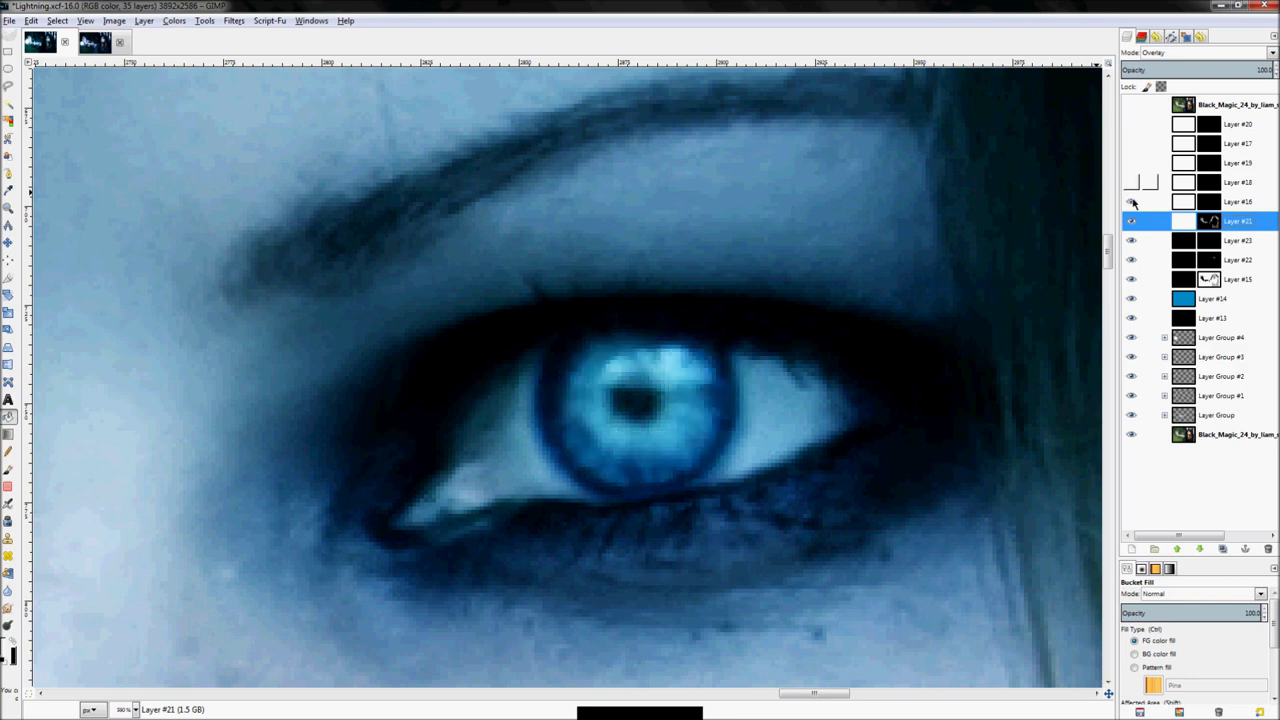
left_click(1132, 202)
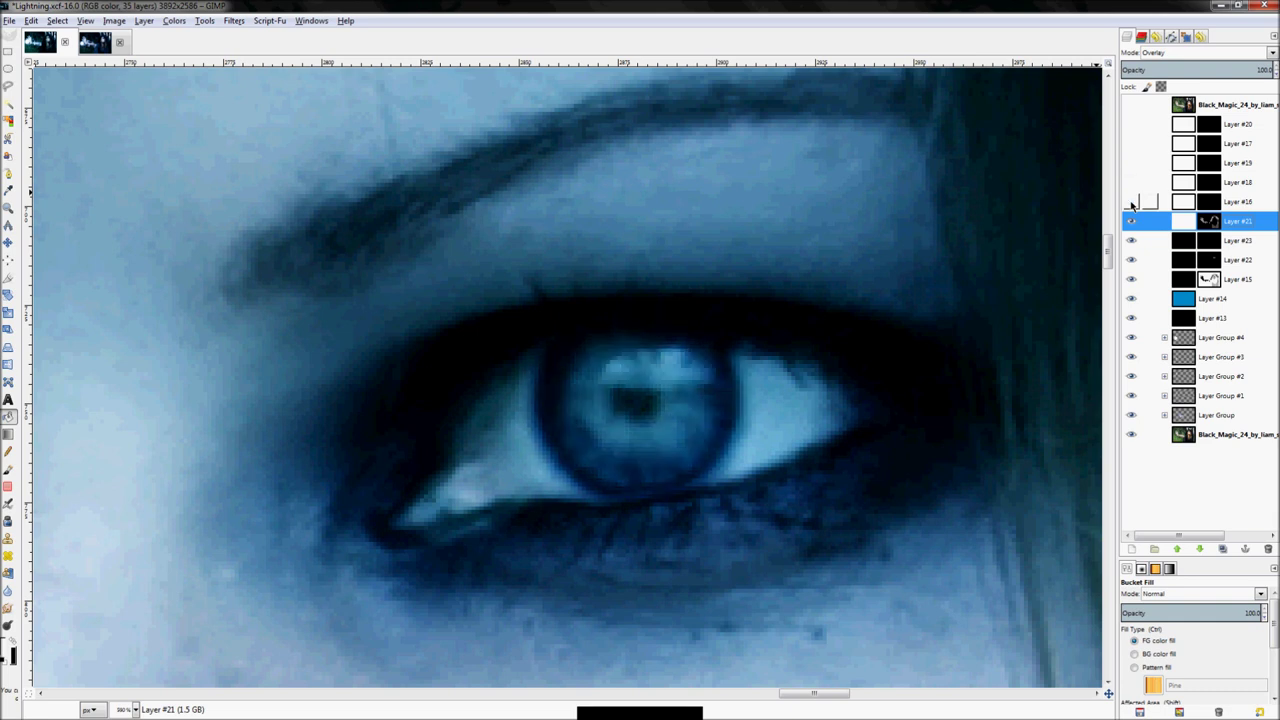
left_click(1132, 202)
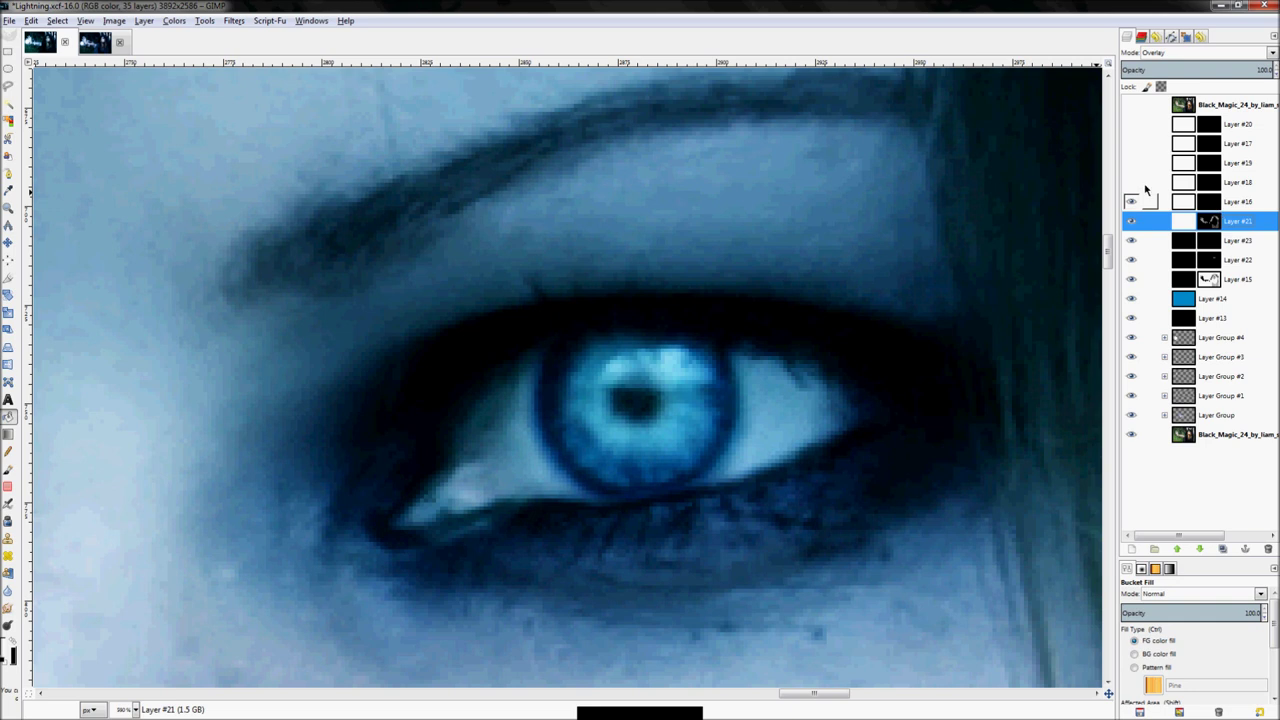
key("Up")
Toggle the visibility of Layers #18, #19 and #17 to examine what each adds to the iris detail
left_click(1132, 183)
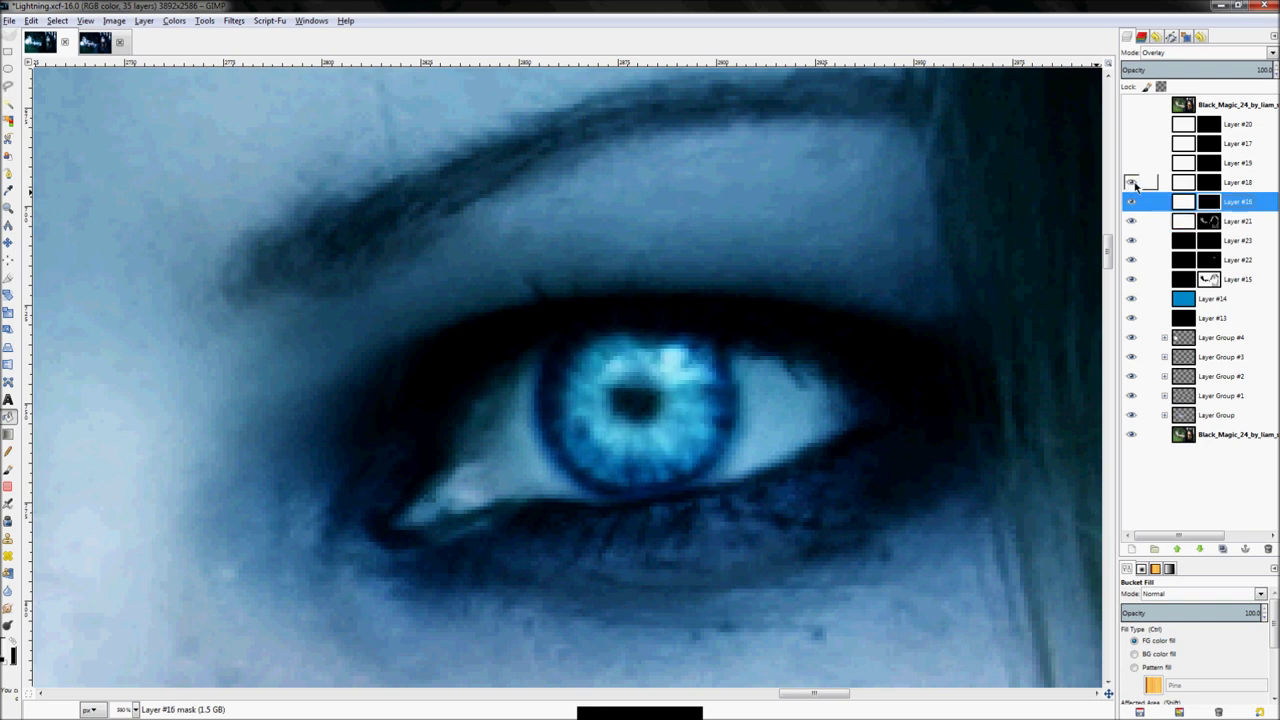
left_click(1133, 183)
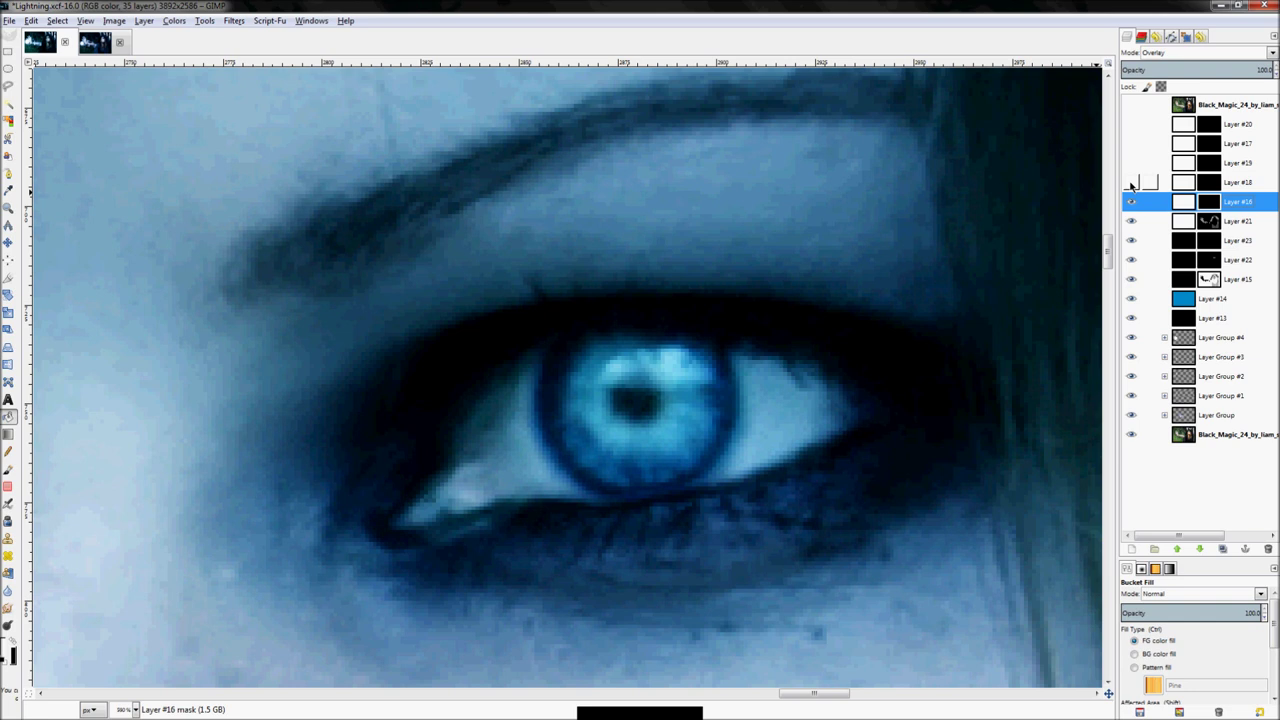
left_click(1132, 183)
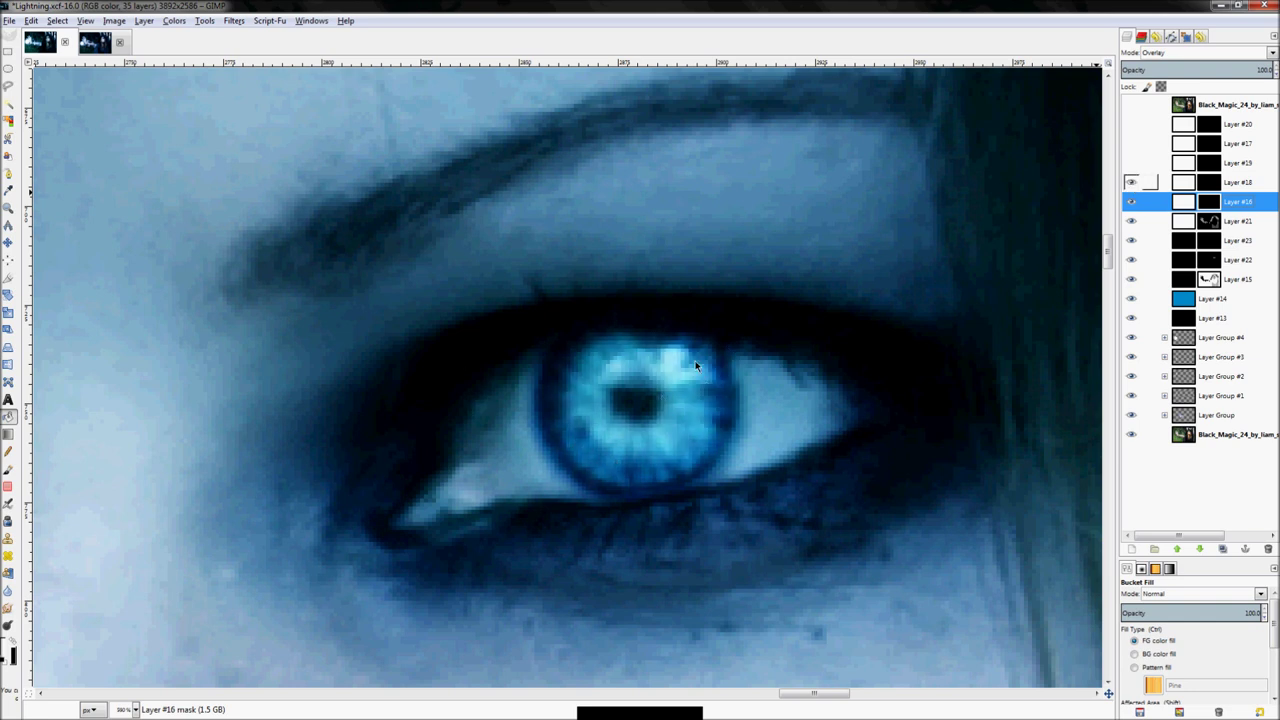
left_click(1132, 164)
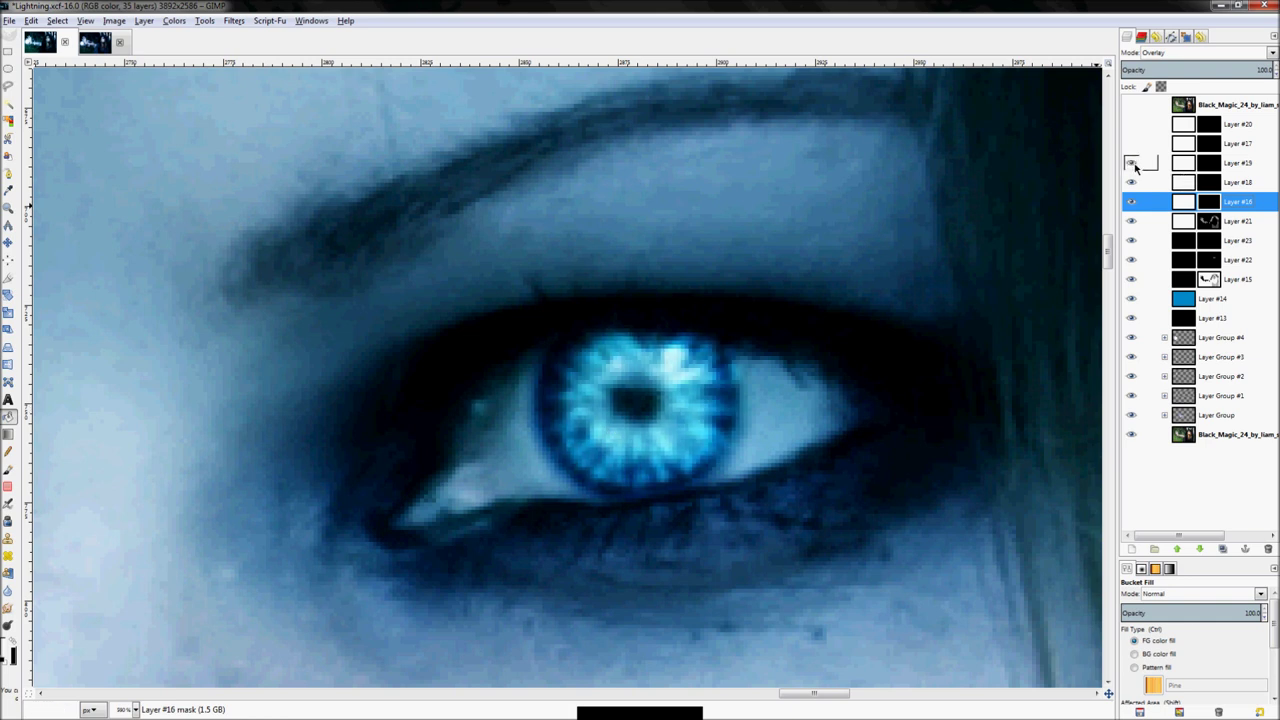
left_click(1132, 164)
left_click(1131, 145)
left_click(1131, 145)
left_click(1131, 145)
Show Layer #17 while viewing the other eye up close to examine its effect on that iris
scroll(975, 320, "down", 4)
key("plus")
key("plus")
key("plus")
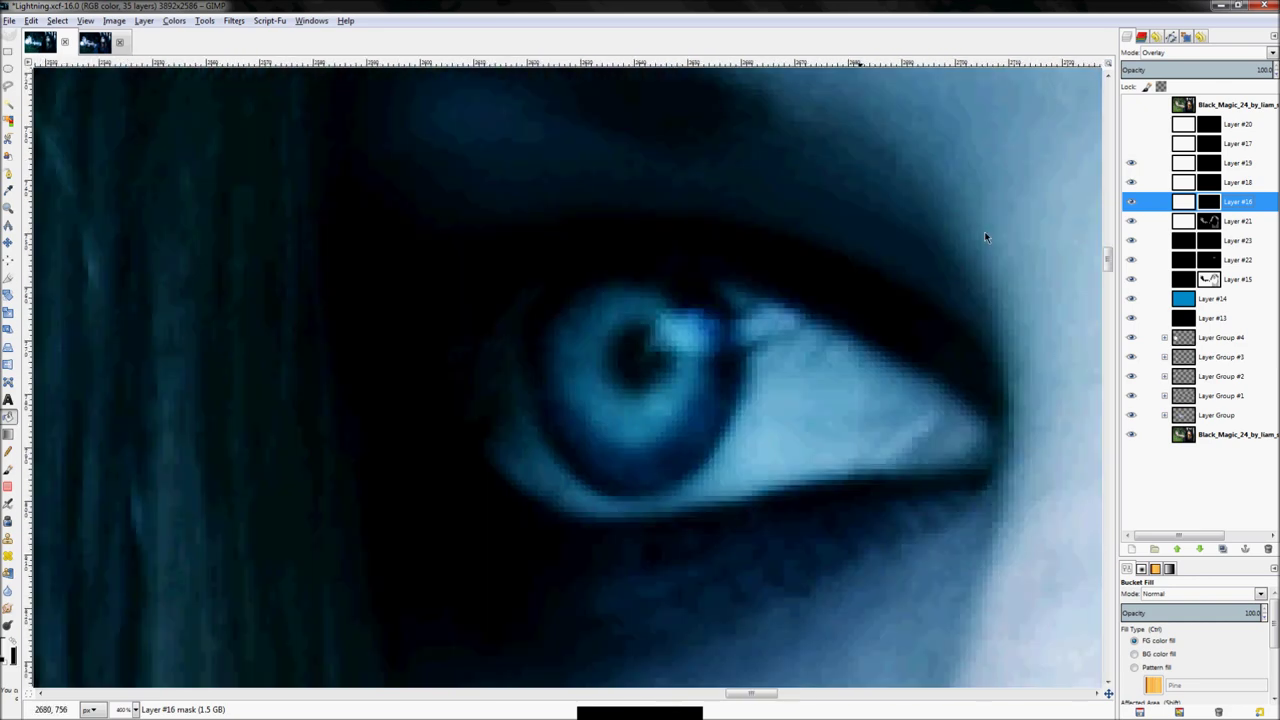
left_click(1132, 145)
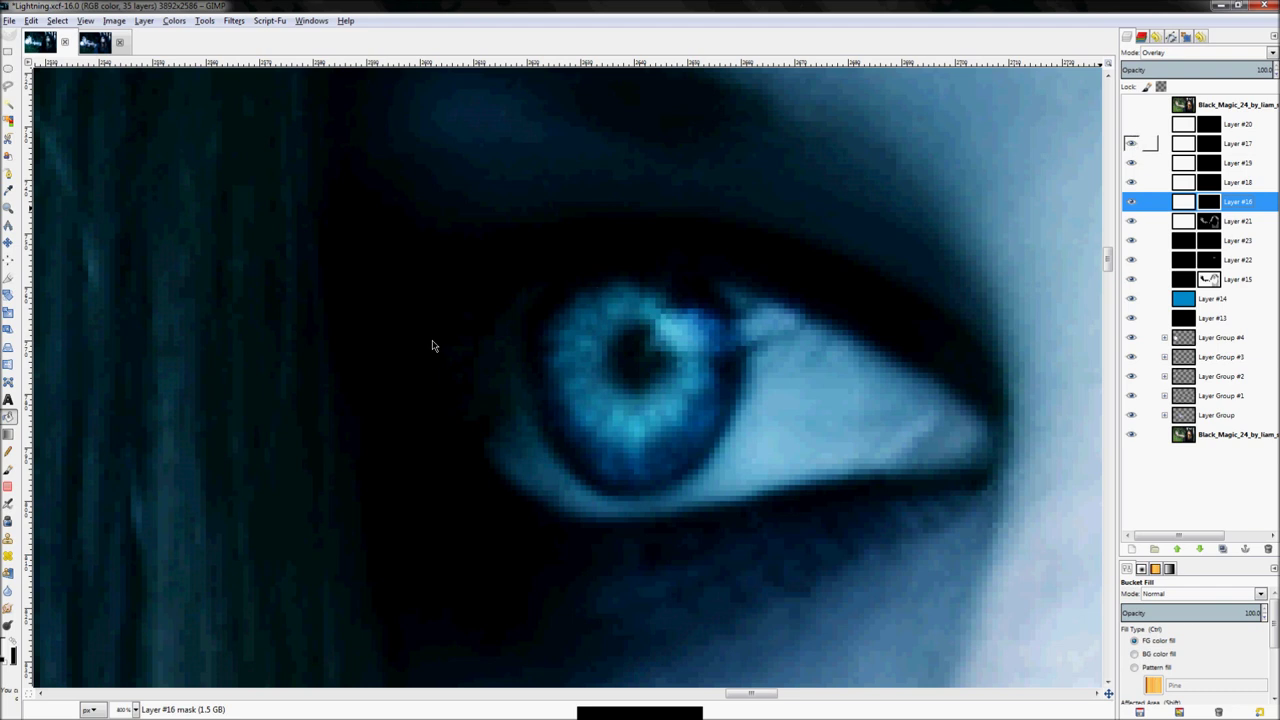
View both eyes with all the iris layers shown, and toggle Layer #23 to examine its effect on the iris rim
key("minus")
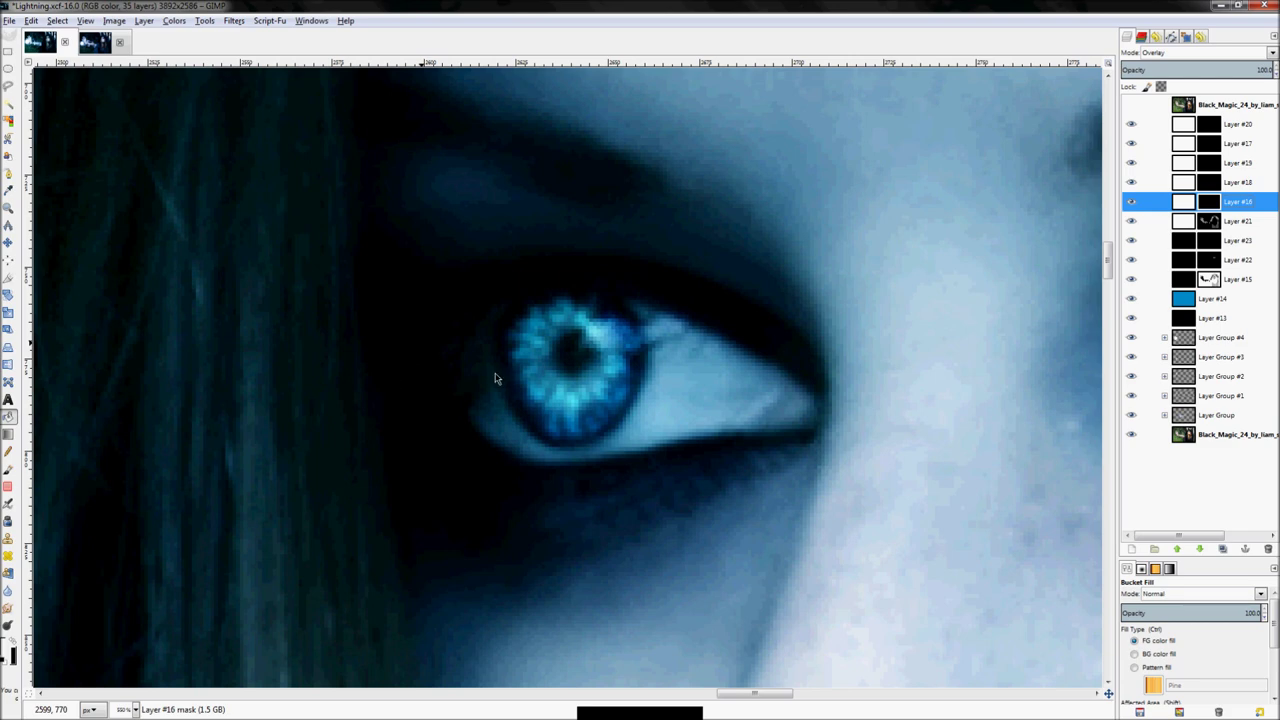
key("z")
key("minus")
key("minus")
key("minus")
key("minus")
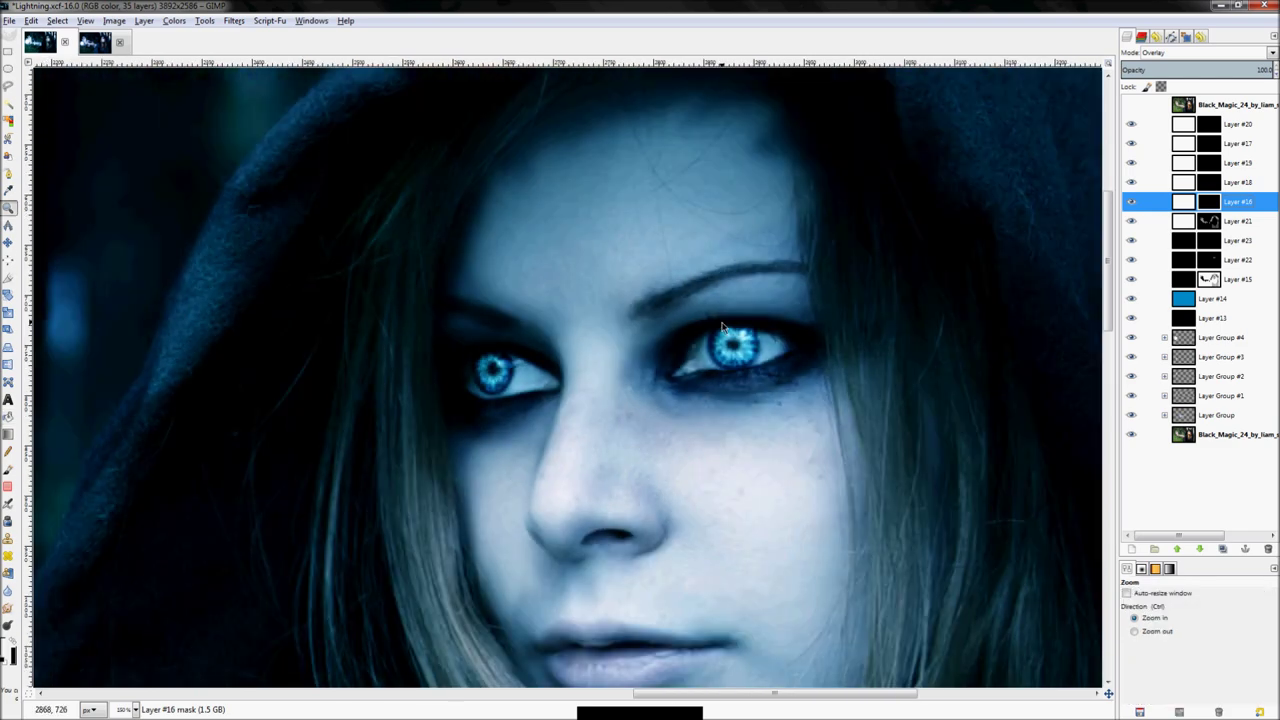
left_click_drag(690, 285, 870, 420)
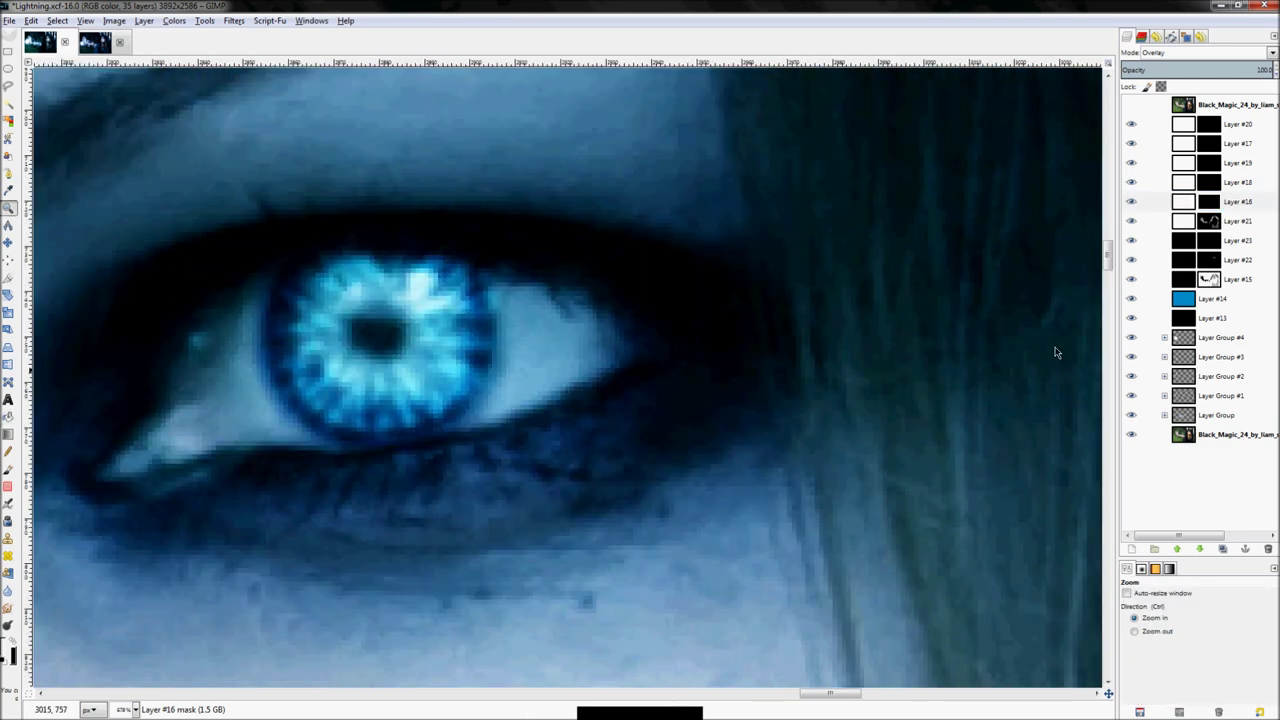
left_click(1133, 241)
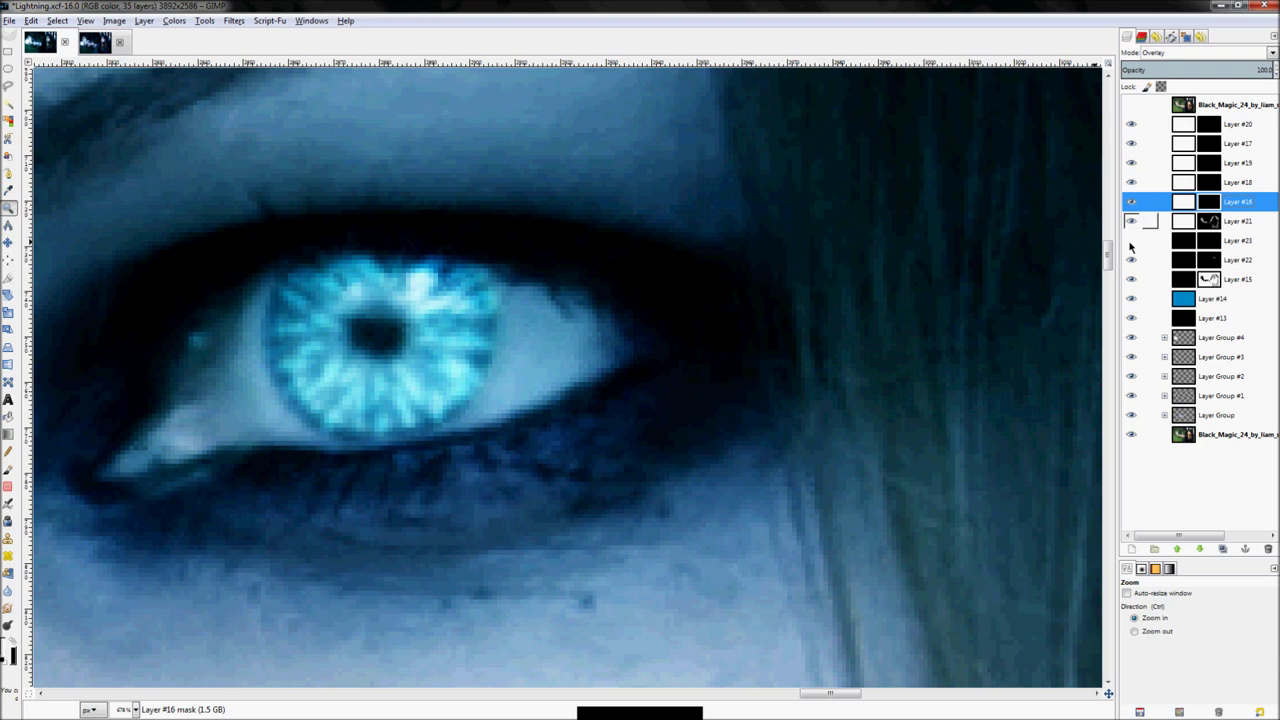
left_click(923, 309, "ctrl")
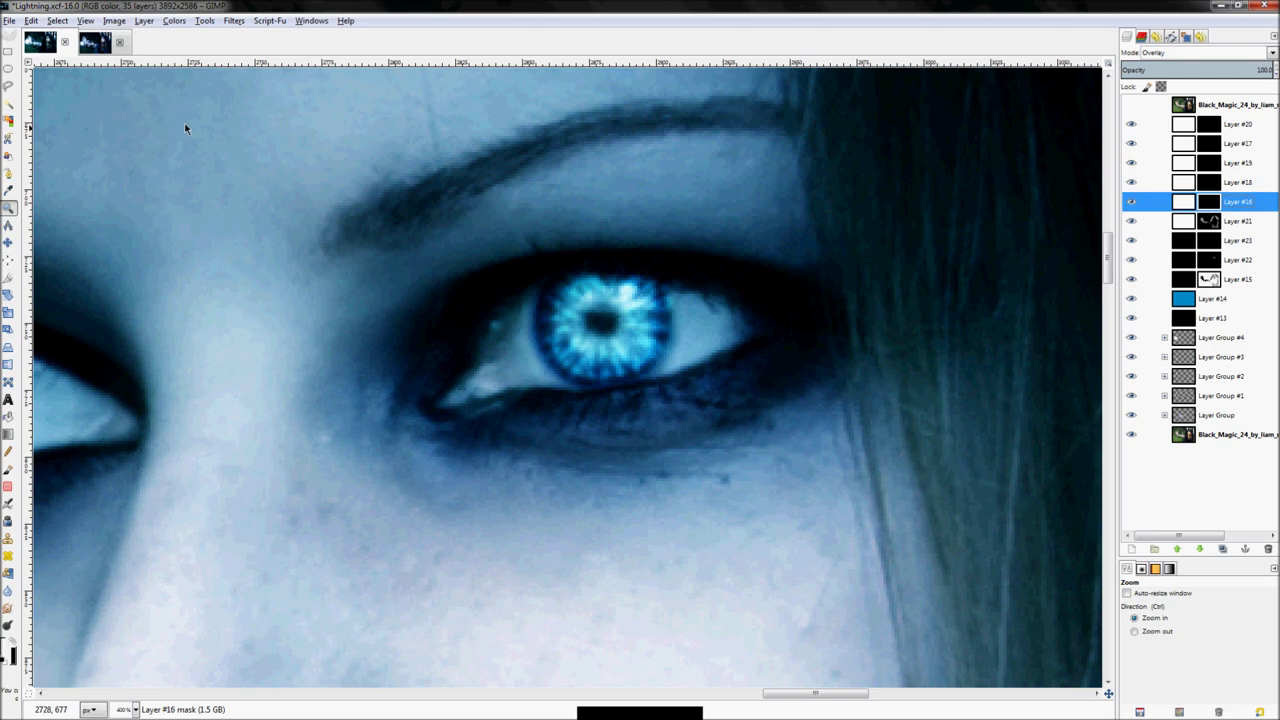
Switch to the Black_Magic_24 image and compare its eyes up close with those in Lightning.xcf
left_click(95, 42)
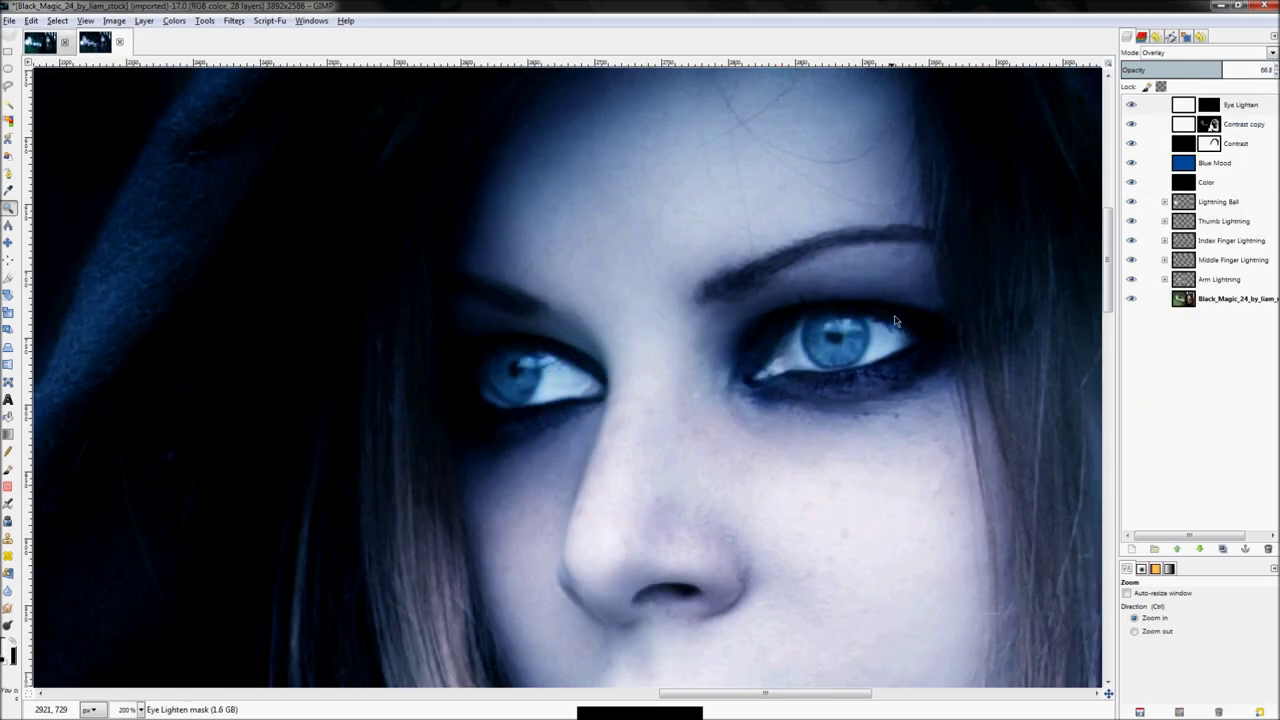
left_click(895, 320)
left_click(1196, 106)
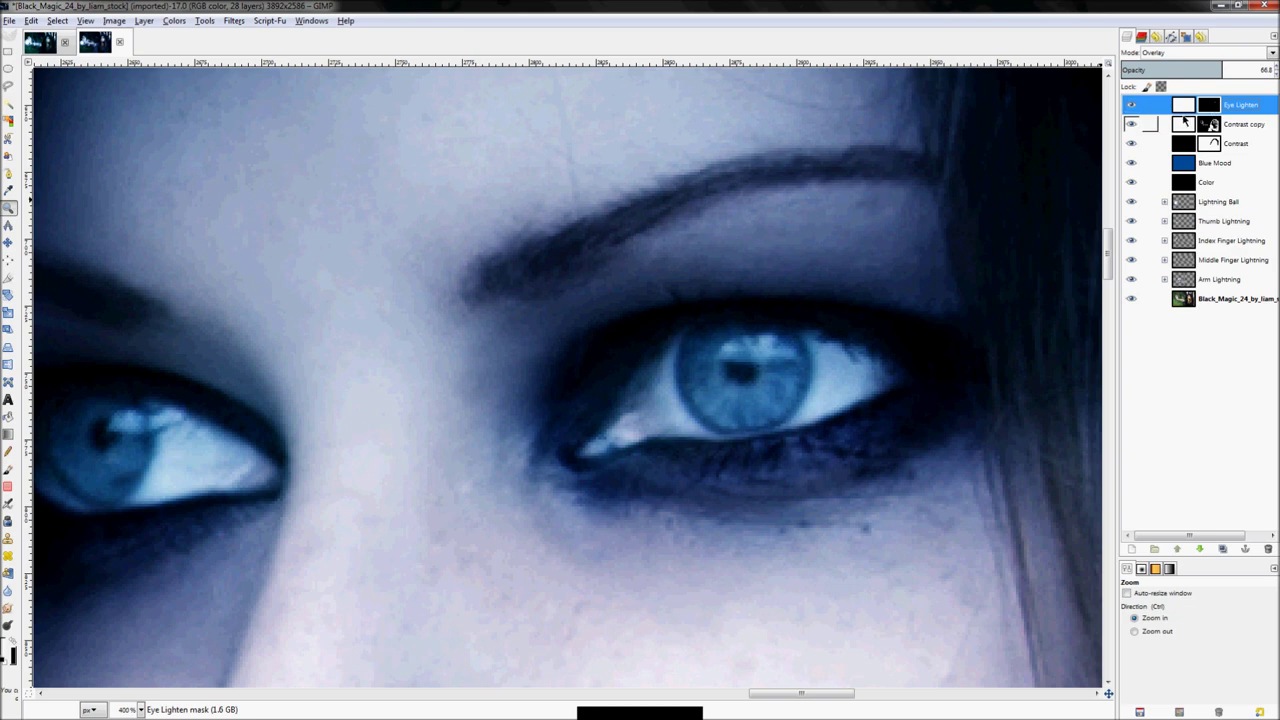
key("1")
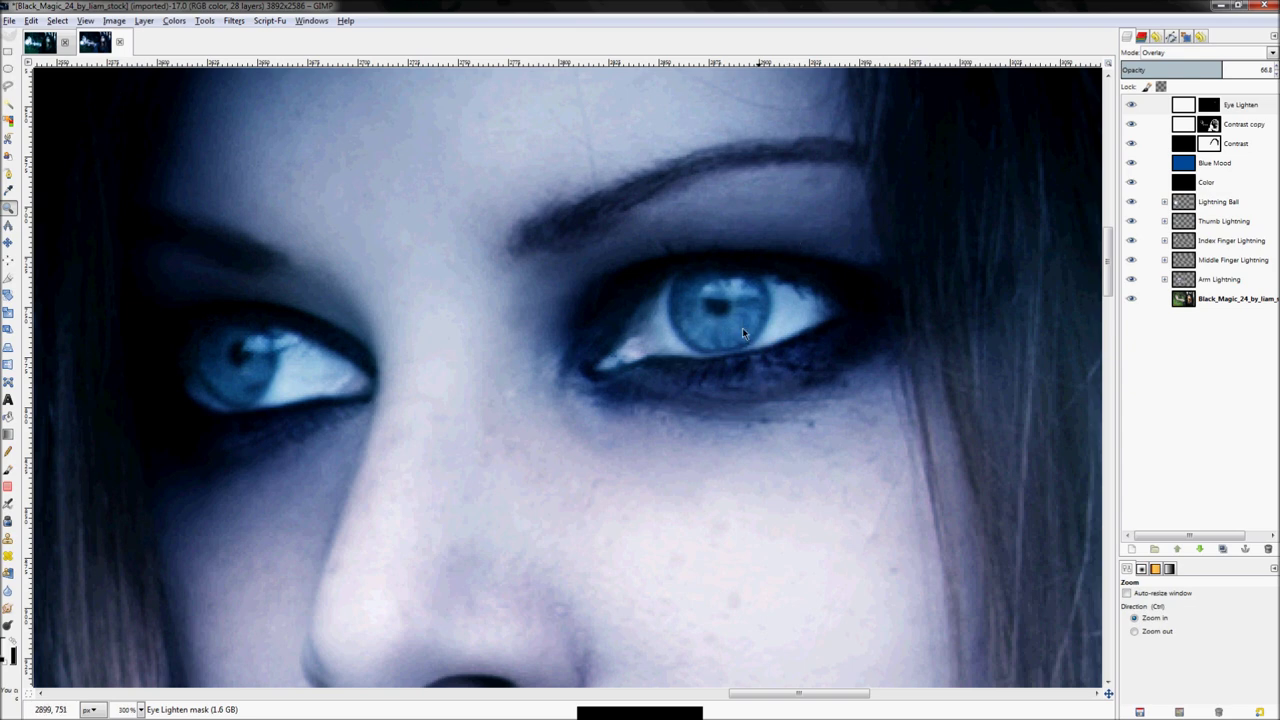
right_click(1200, 108)
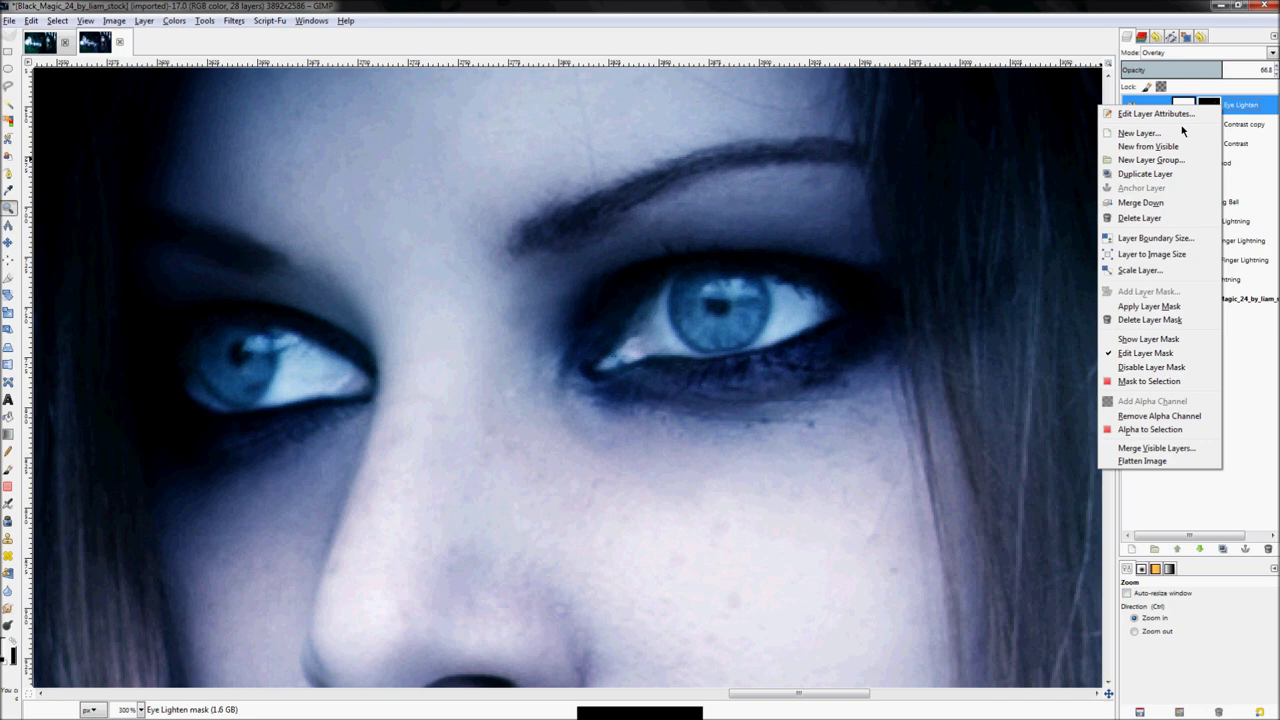
left_click(388, 31)
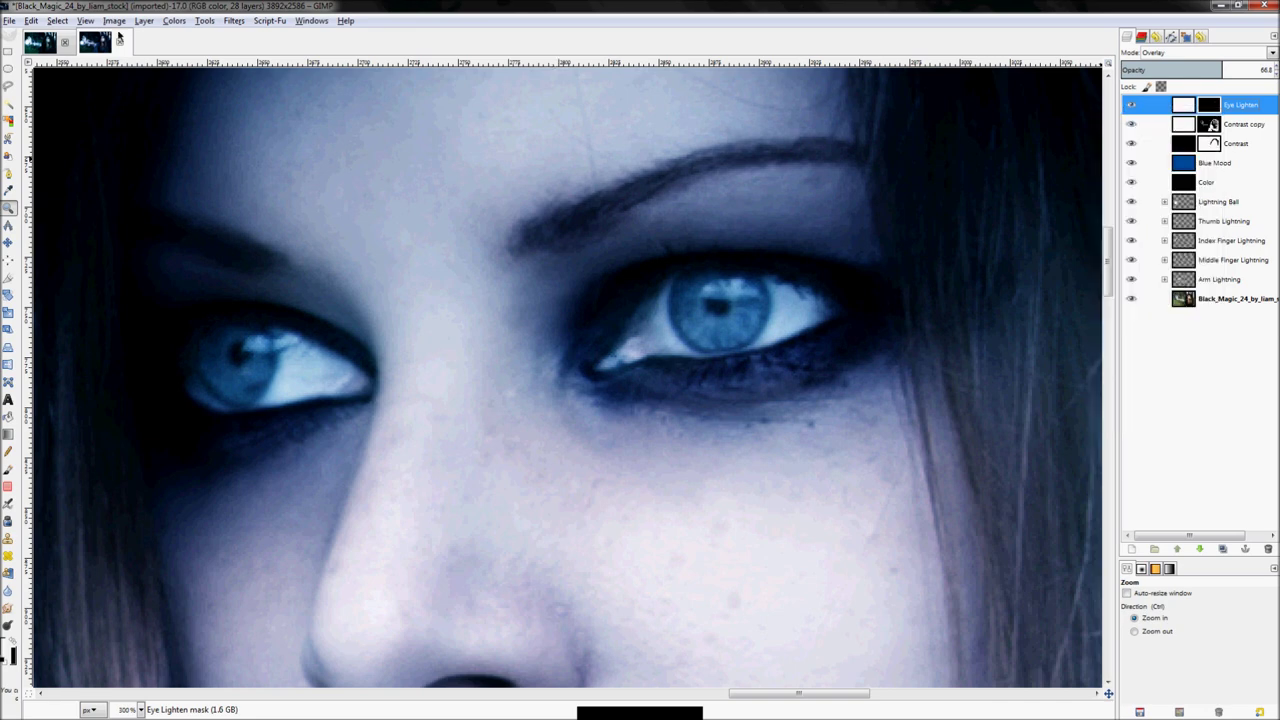
left_click(40, 45)
left_click(97, 45)
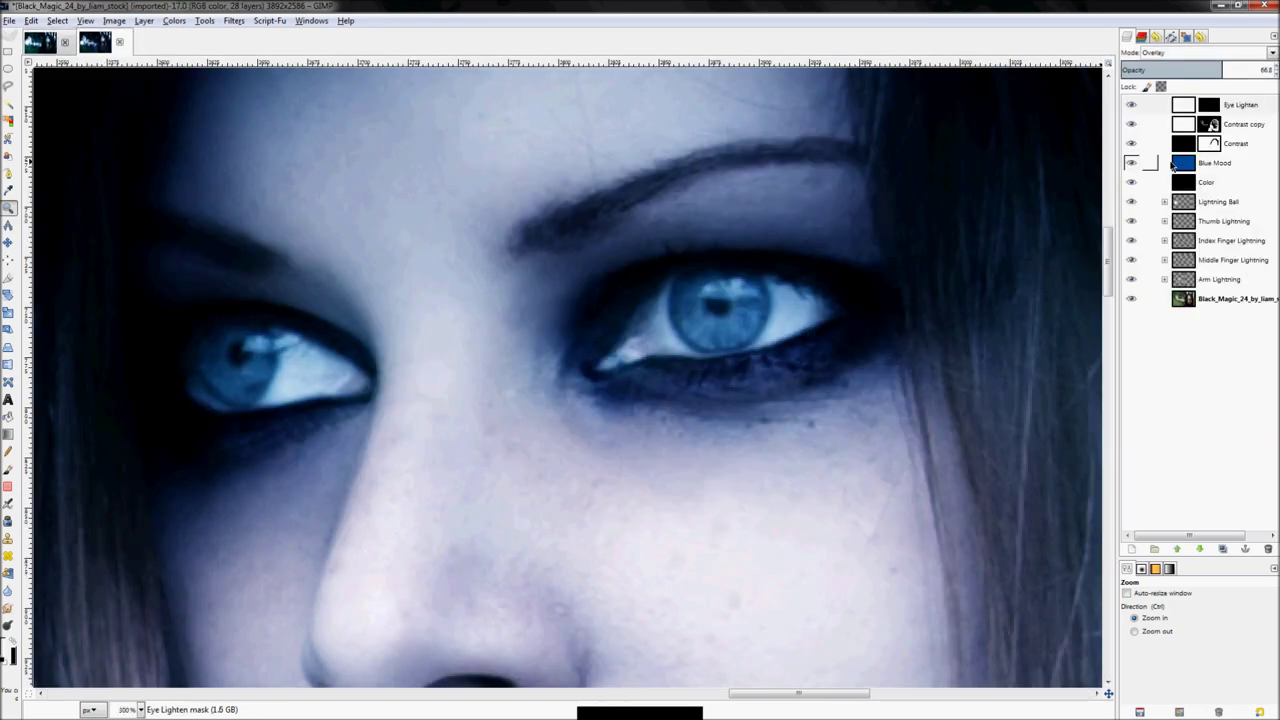
Add a transparent layer named Eye Lightne above Eye Lighten, fill it with white, and set its mode to Overlay
right_click(1232, 112)
left_click(1208, 134)
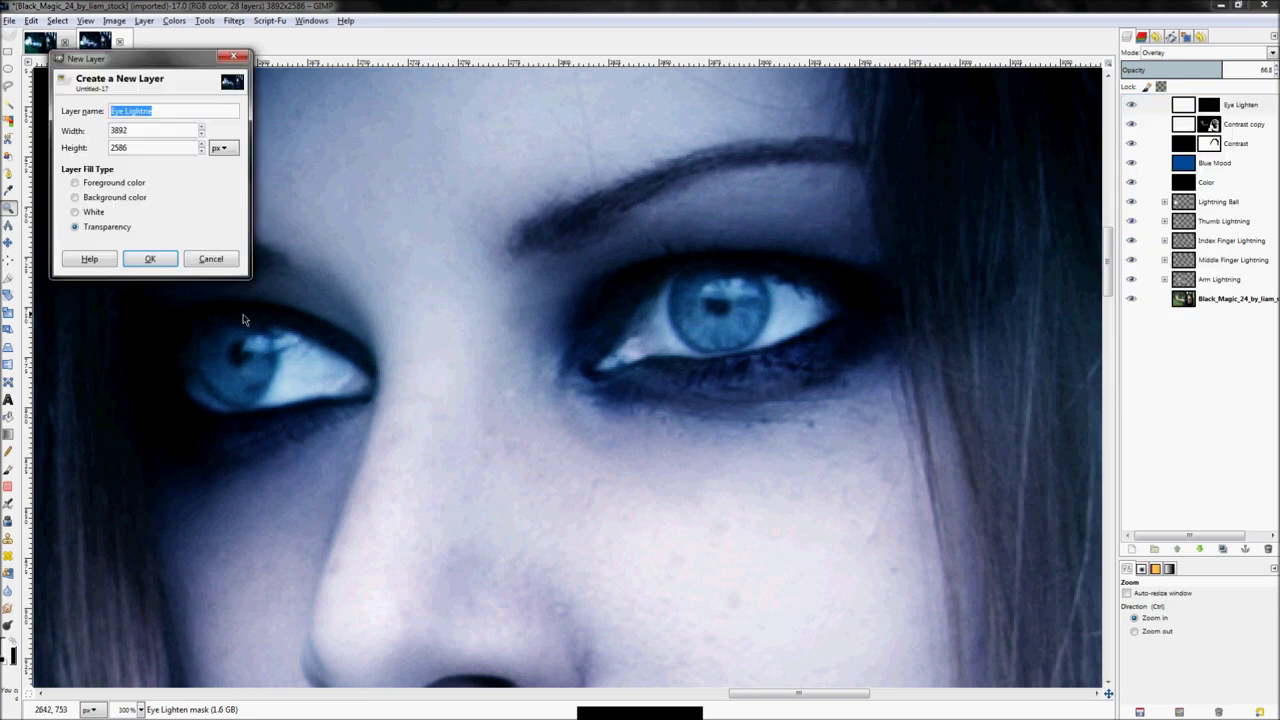
left_click(150, 260)
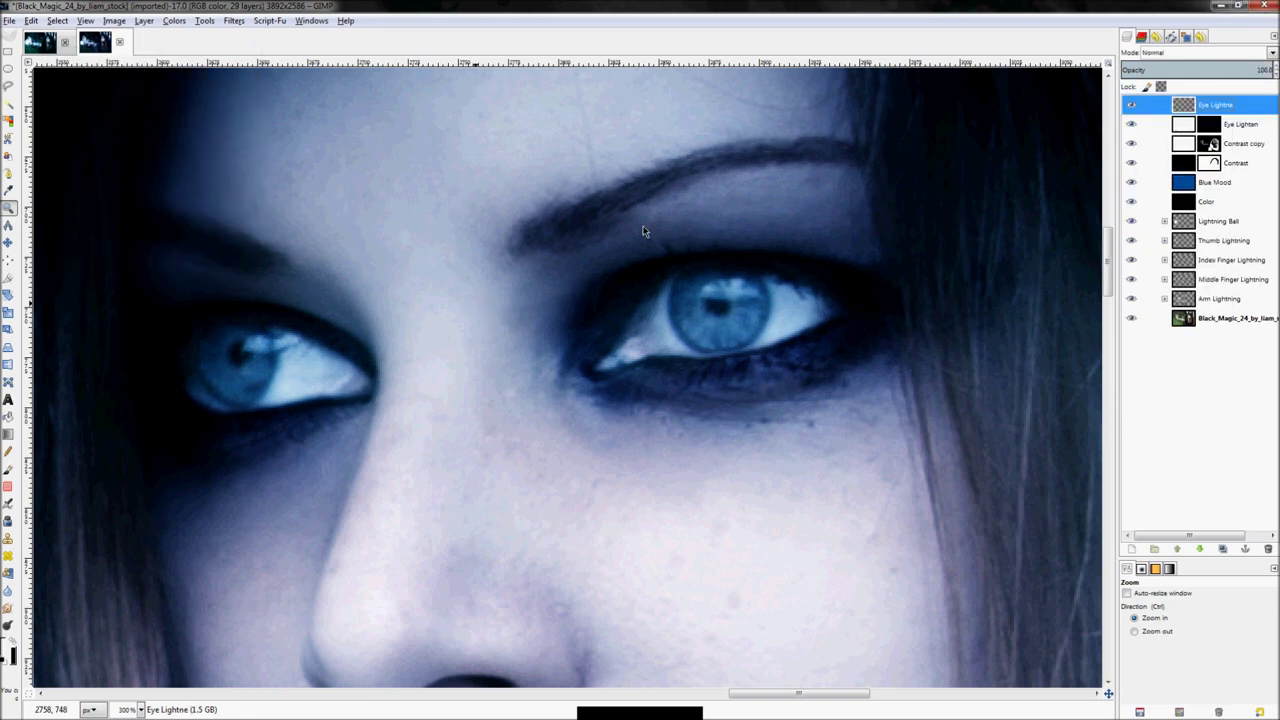
key("shift+b")
left_click(501, 343)
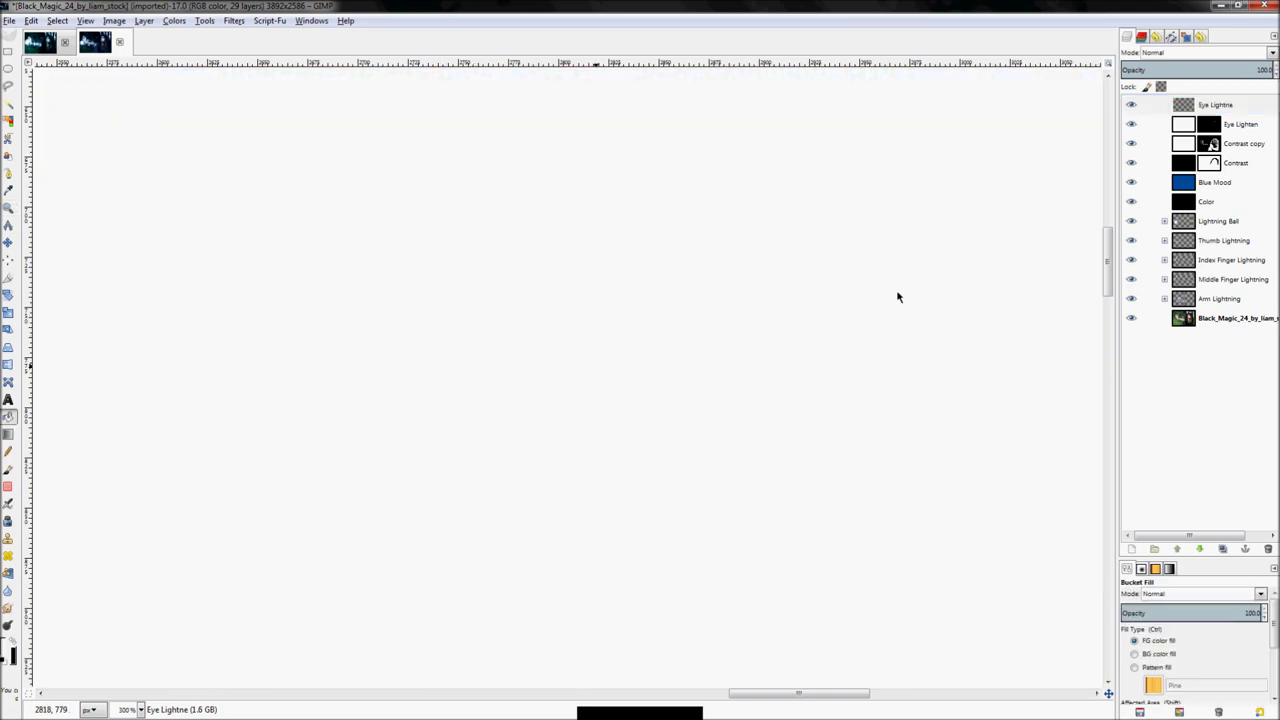
left_click(1196, 53)
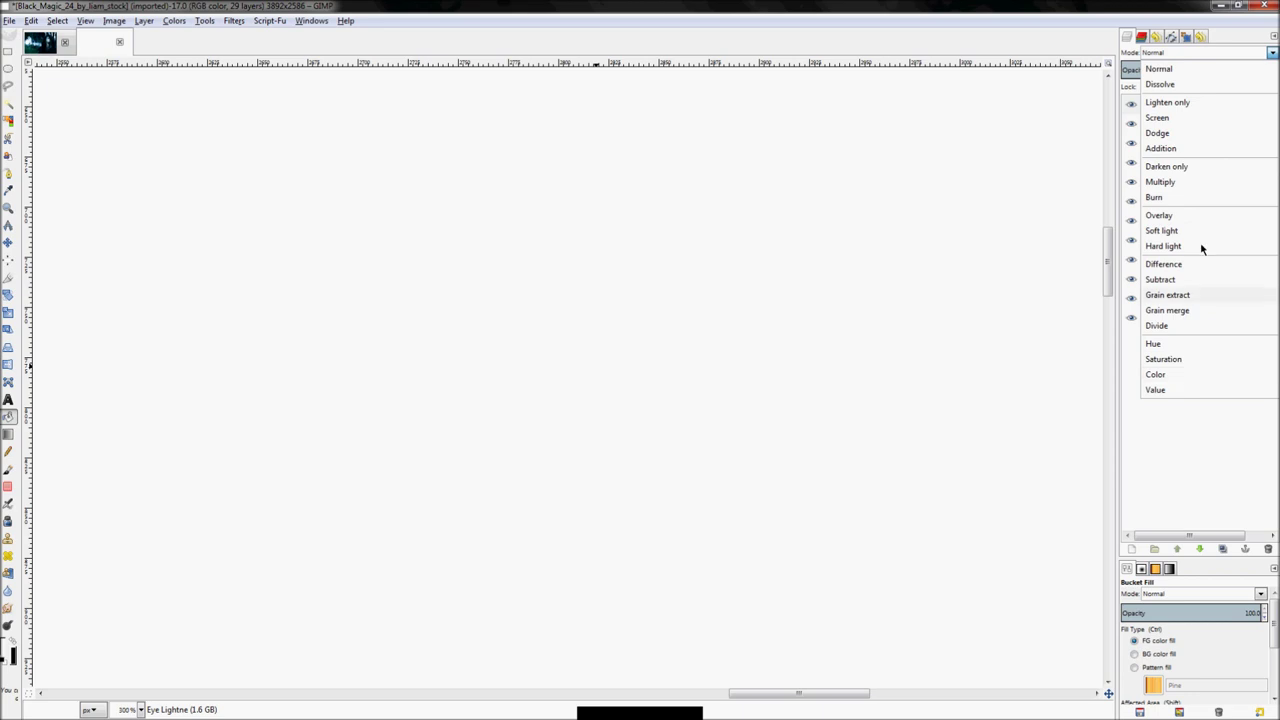
left_click(1205, 217)
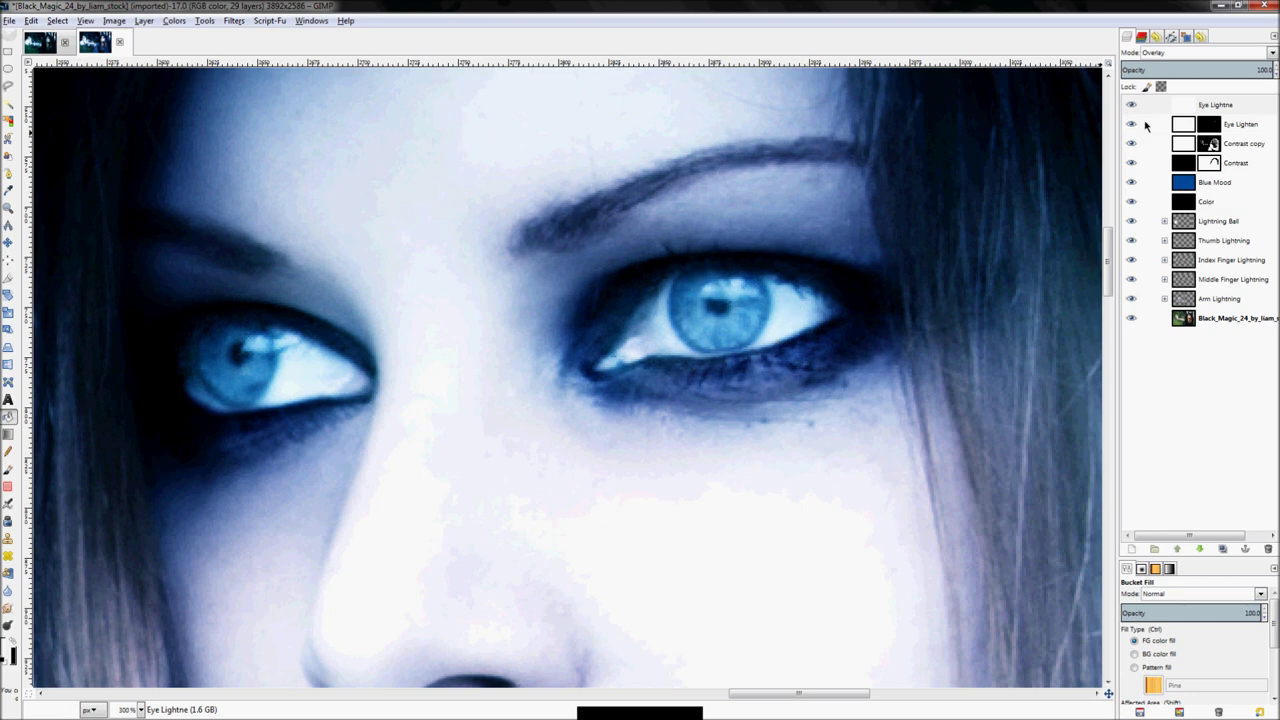
Add a black (full transparency) layer mask to the Eye Lightne layer
left_click(1211, 105)
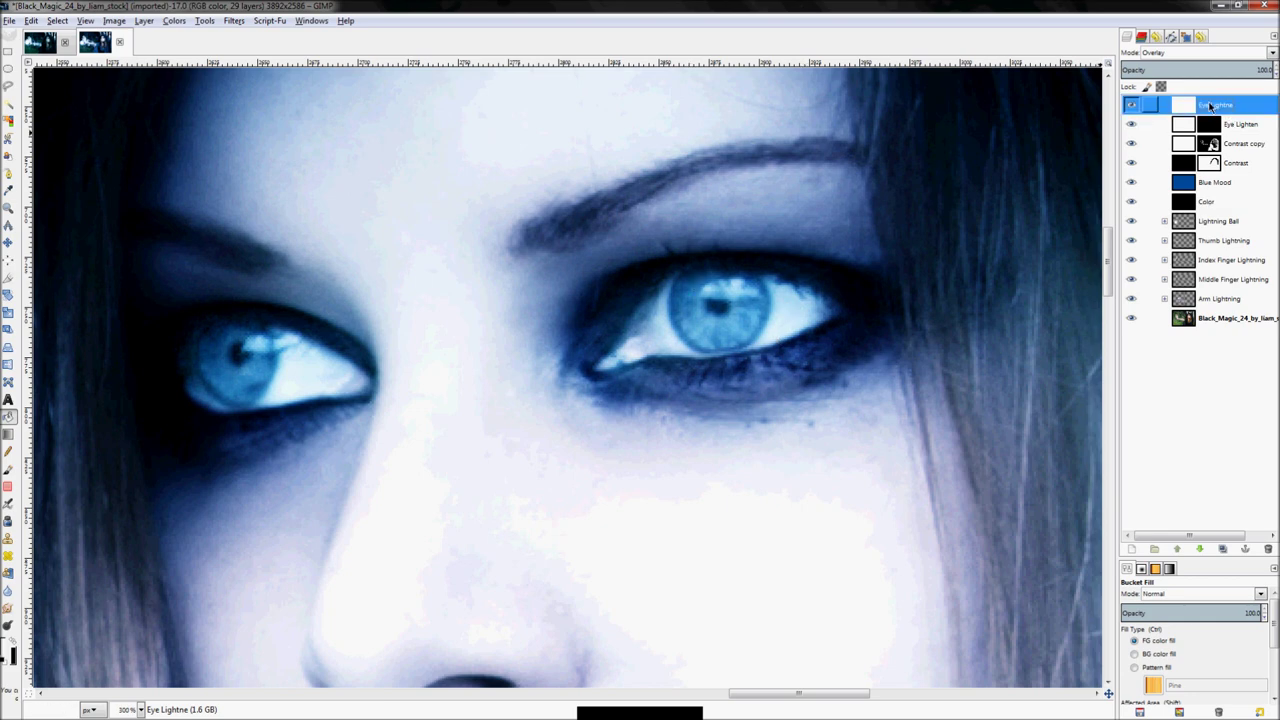
right_click(1211, 105)
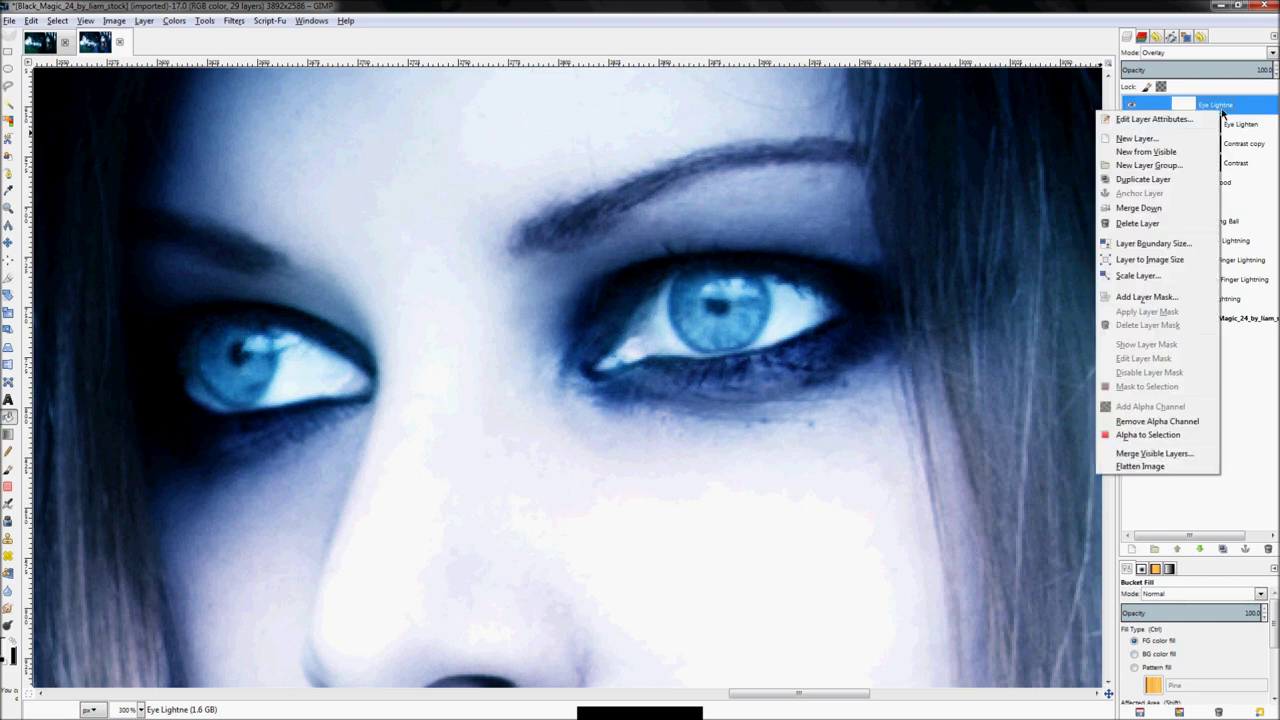
left_click(1147, 297)
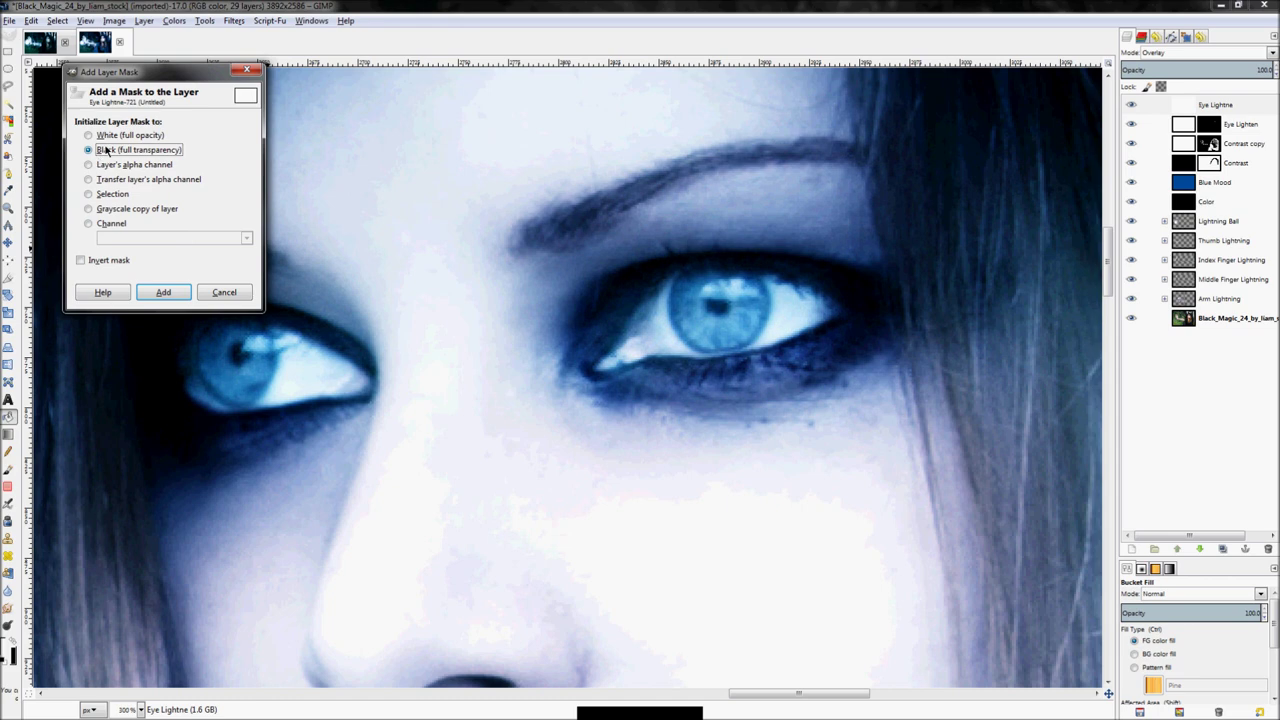
left_click(163, 291)
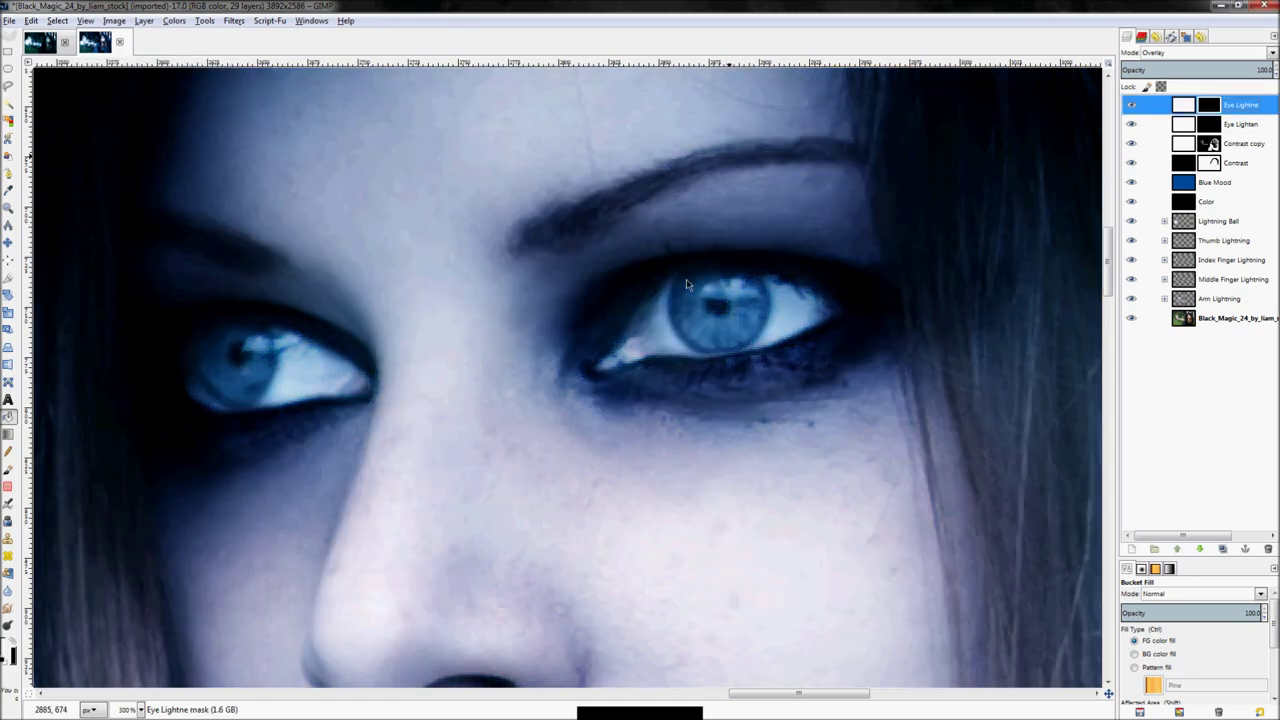
Paint on the Eye Lightne mask with a soft size 31 airbrush to brighten one iris while keeping its pupil dark
key("p")
key("bracketright")
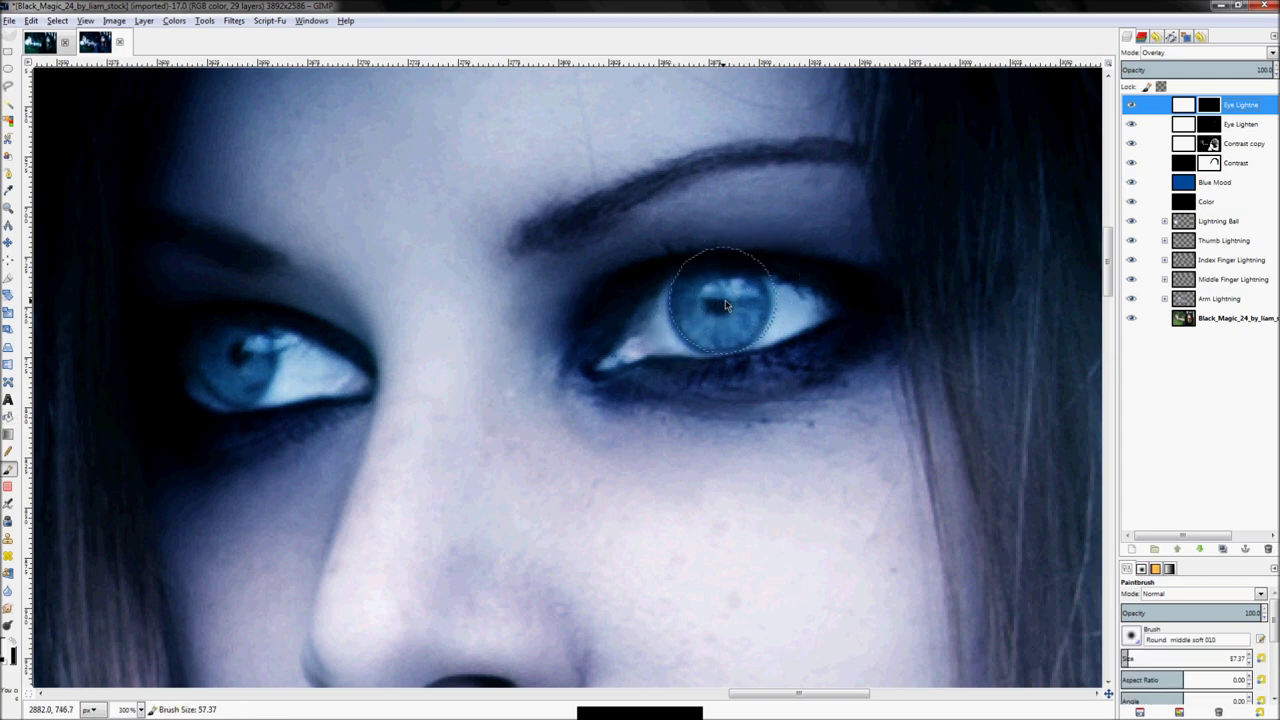
scroll(723, 300, "up", 3)
key("bracketleft")
key("bracketright")
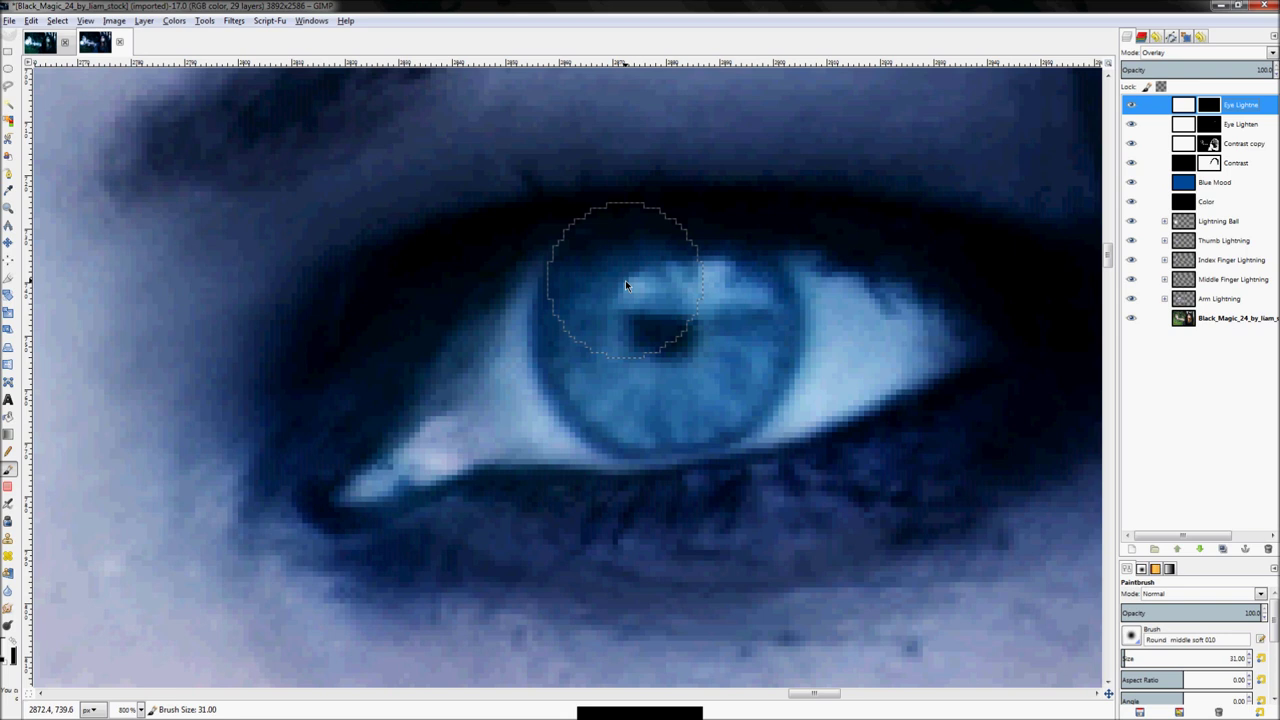
key("z")
key("p")
left_click(724, 306)
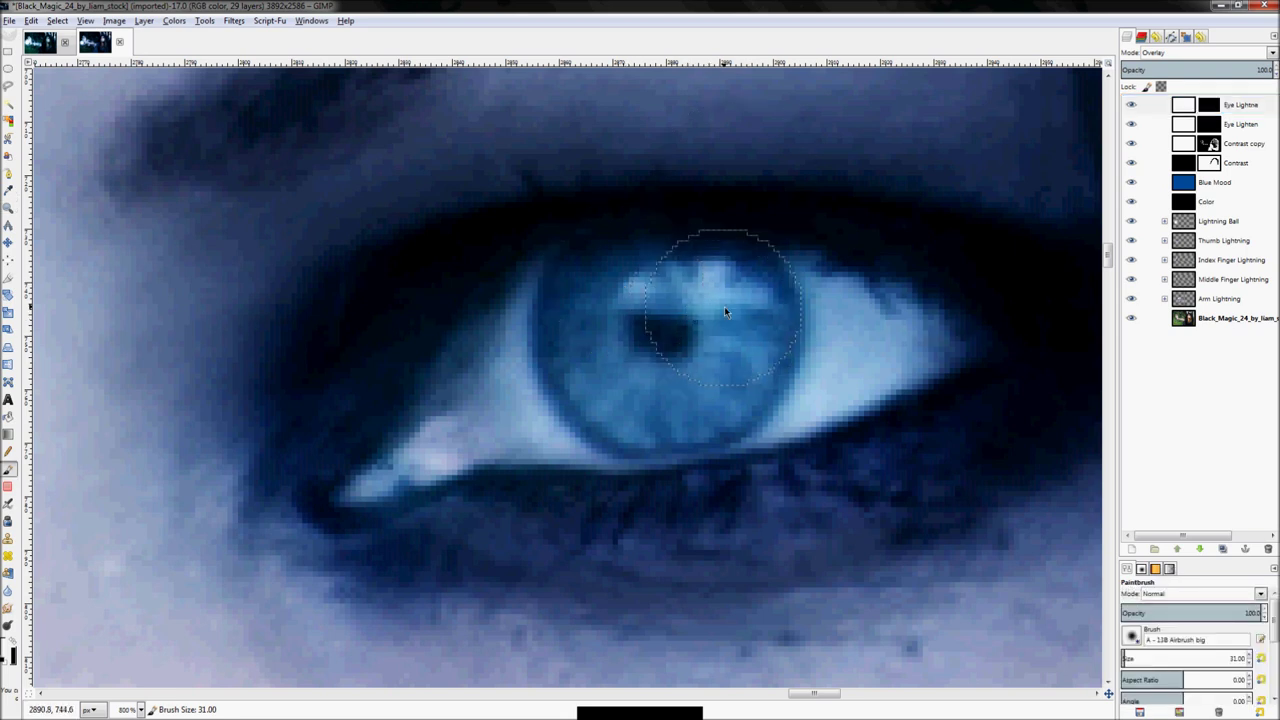
mouse_move(671, 376)
left_mouse_down()
mouse_move(634, 371)
mouse_move(663, 370)
mouse_move(642, 295)
mouse_move(629, 371)
mouse_move(580, 391)
mouse_move(585, 305)
mouse_move(614, 331)
mouse_move(650, 313)
mouse_move(708, 365)
mouse_move(665, 344)
left_mouse_up()
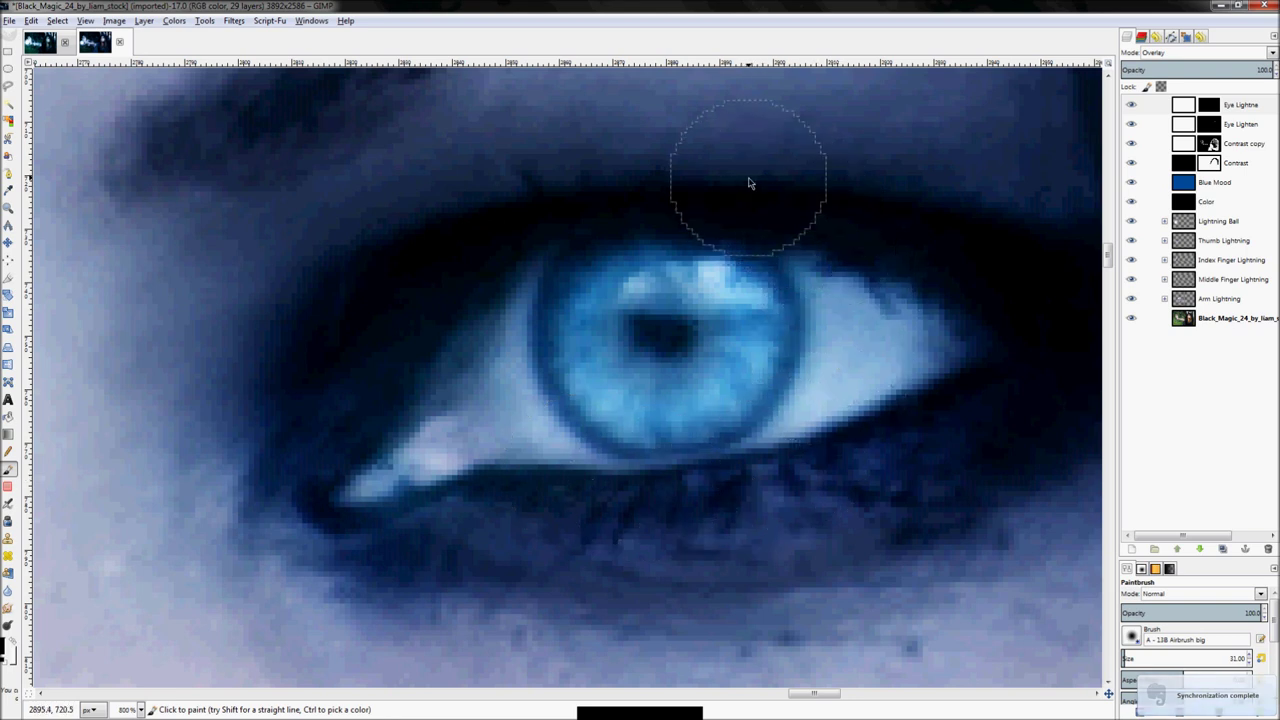
Check the brightened iris in the whole image and up close, and add another transparent layer above Eye Lightne
key("z")
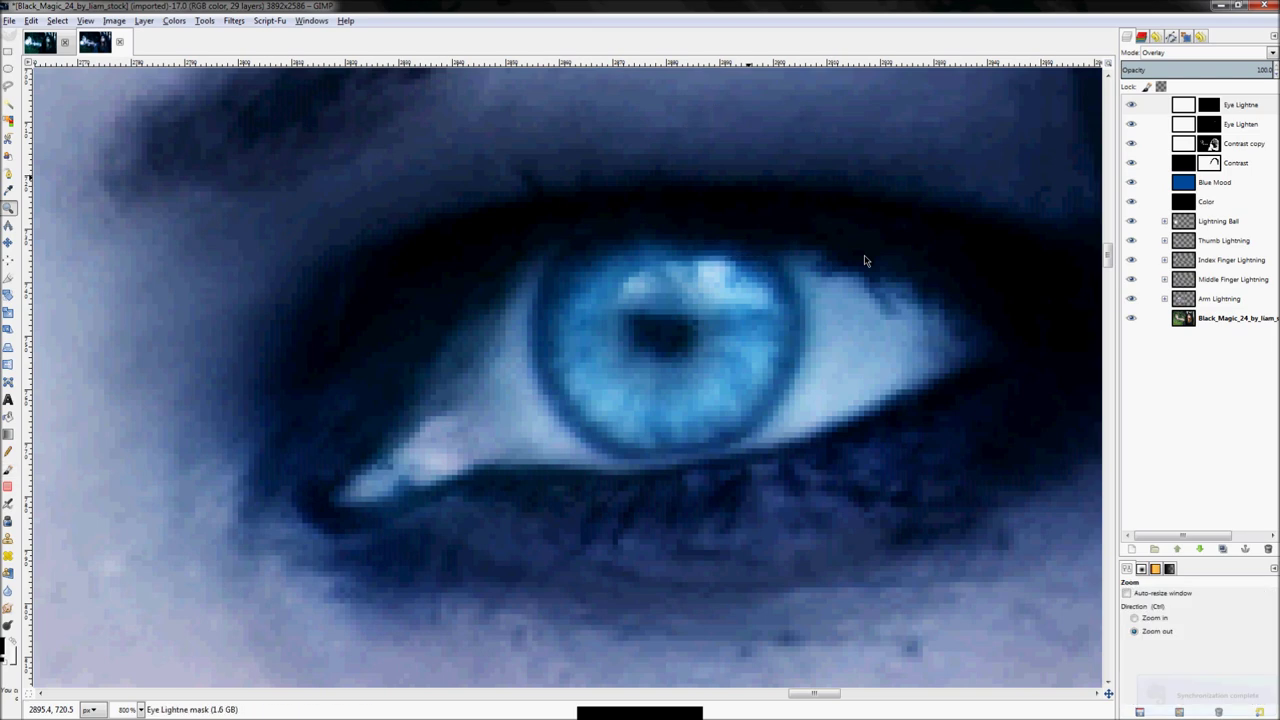
key("shift+ctrl+j")
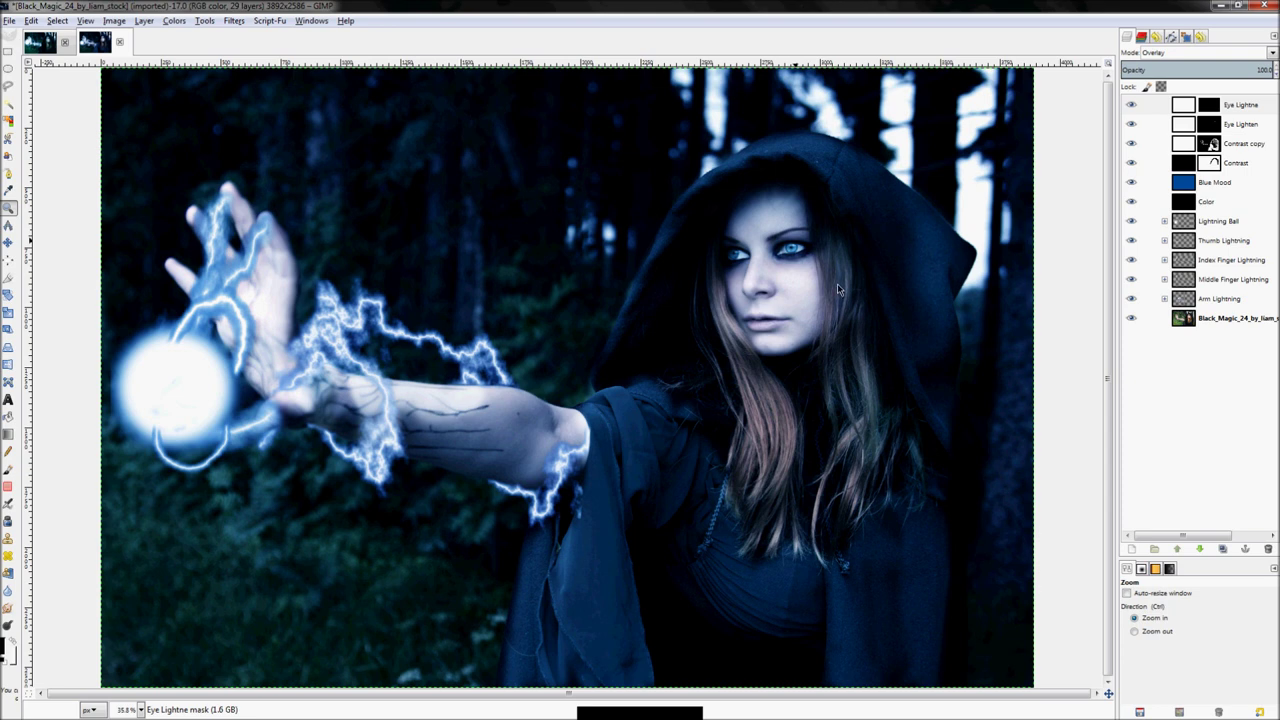
left_click_drag(638, 178, 890, 326)
left_click_drag(540, 293, 877, 449)
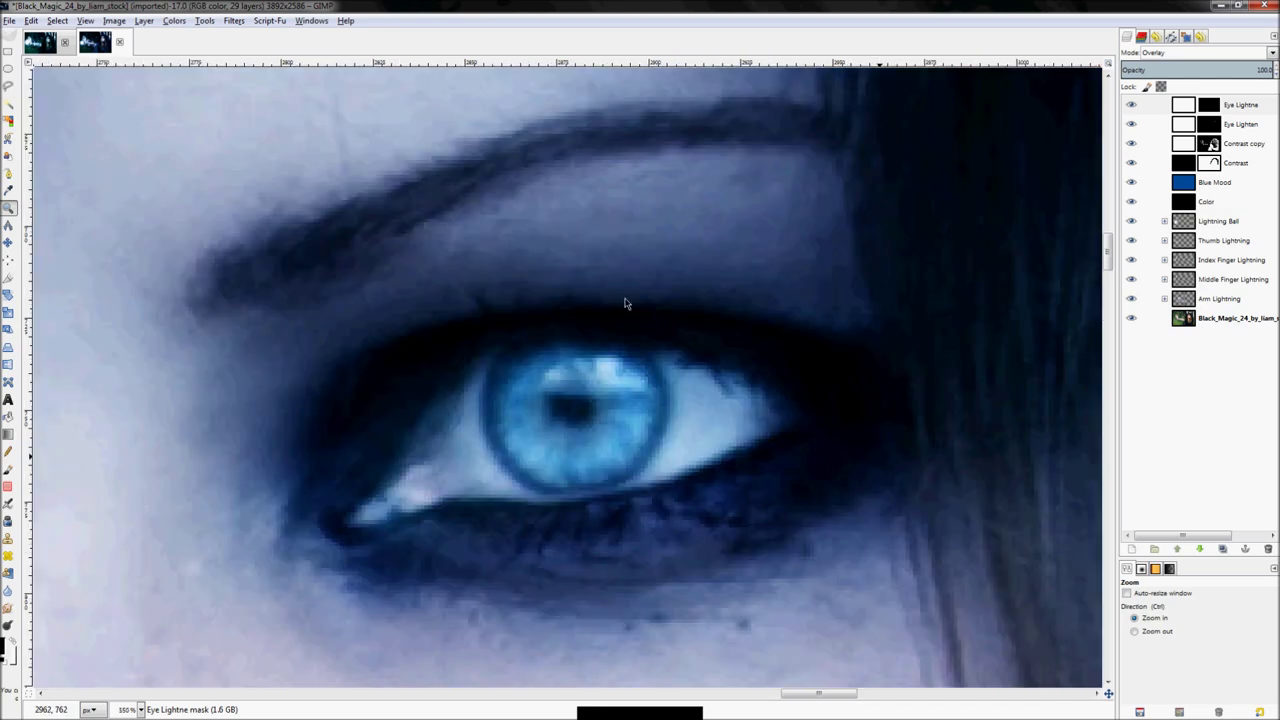
key("ctrl")
left_click(1240, 104)
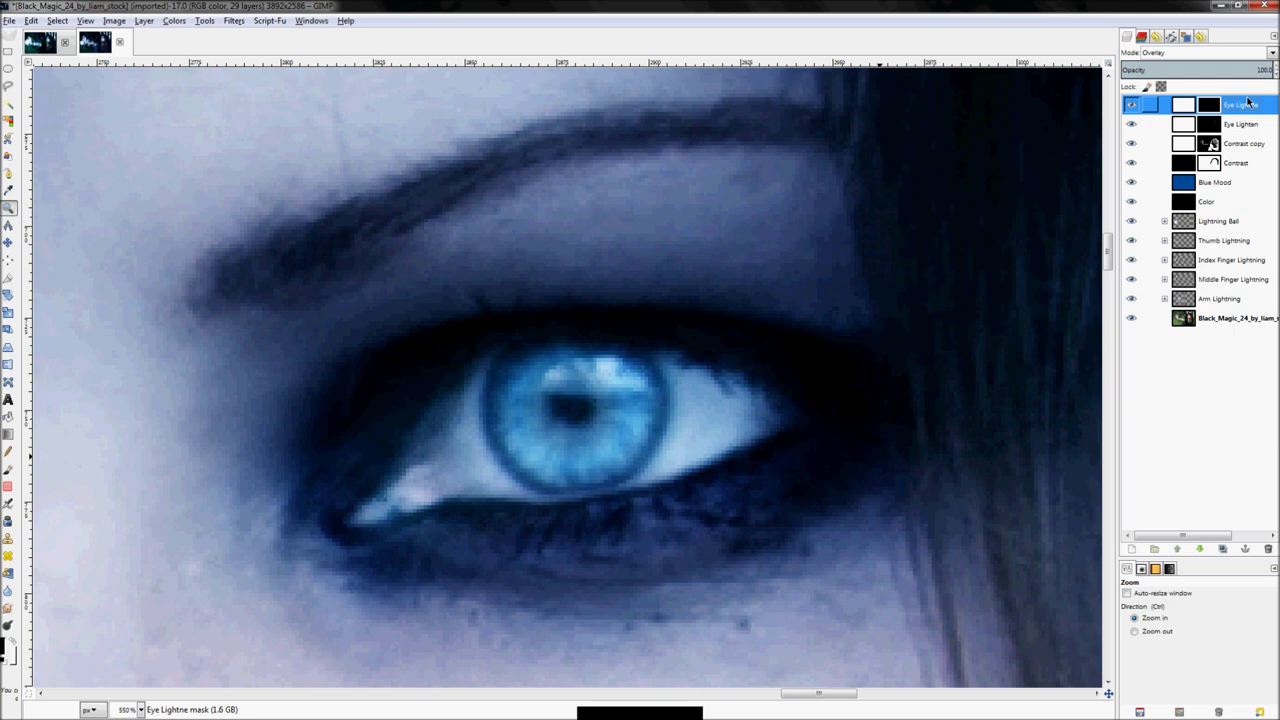
right_click(1242, 104)
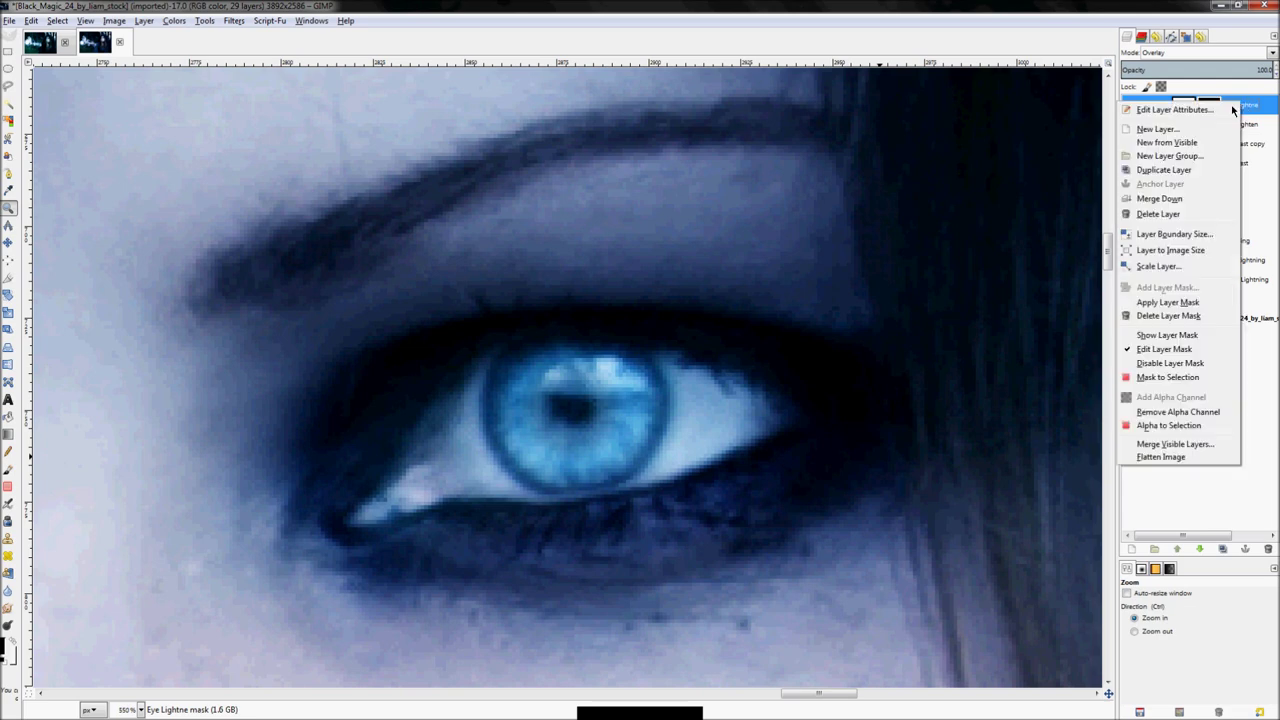
left_click(1180, 132)
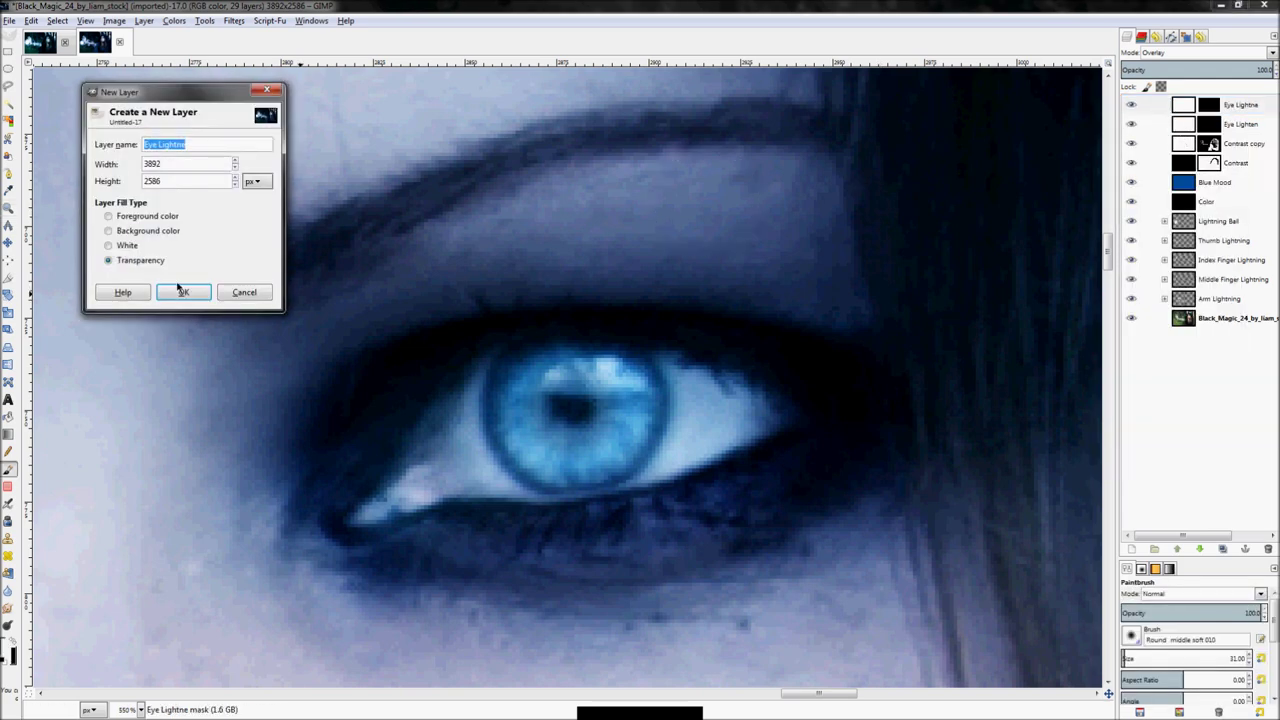
left_click(182, 291)
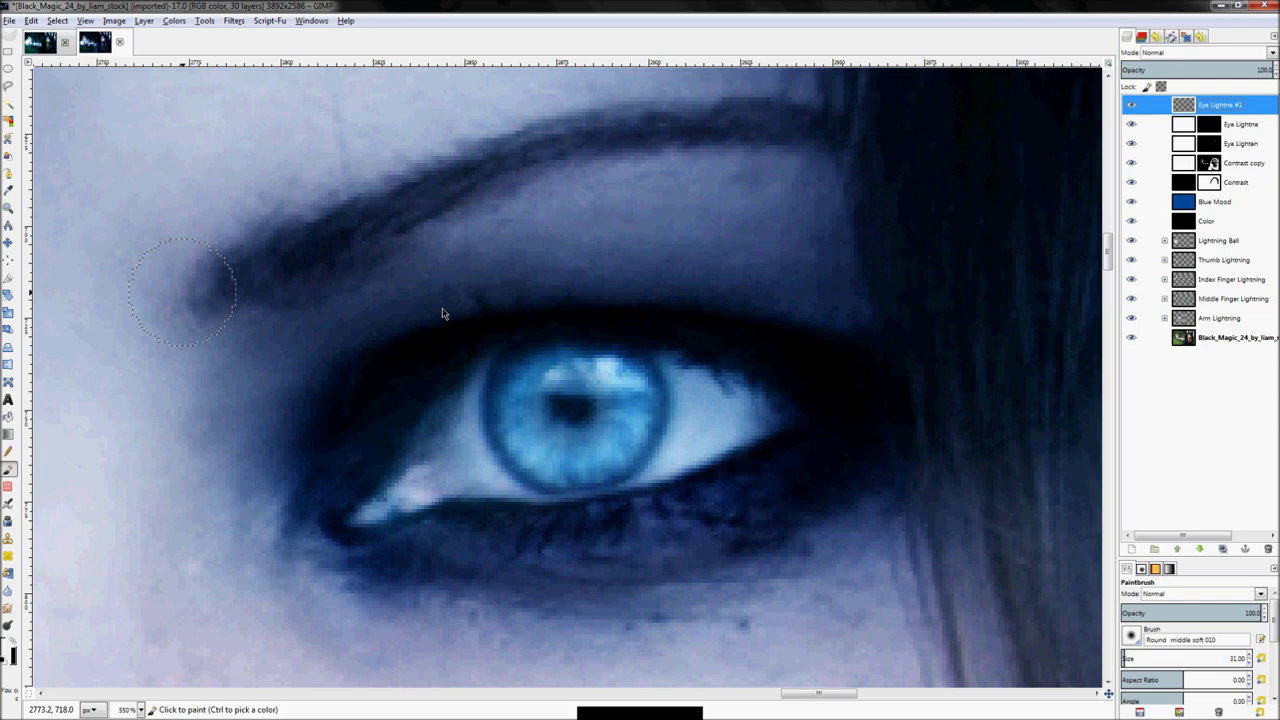
Fill the newly added top layer with white and set its blend mode to Overlay
key("shift+b")
left_click(438, 395)
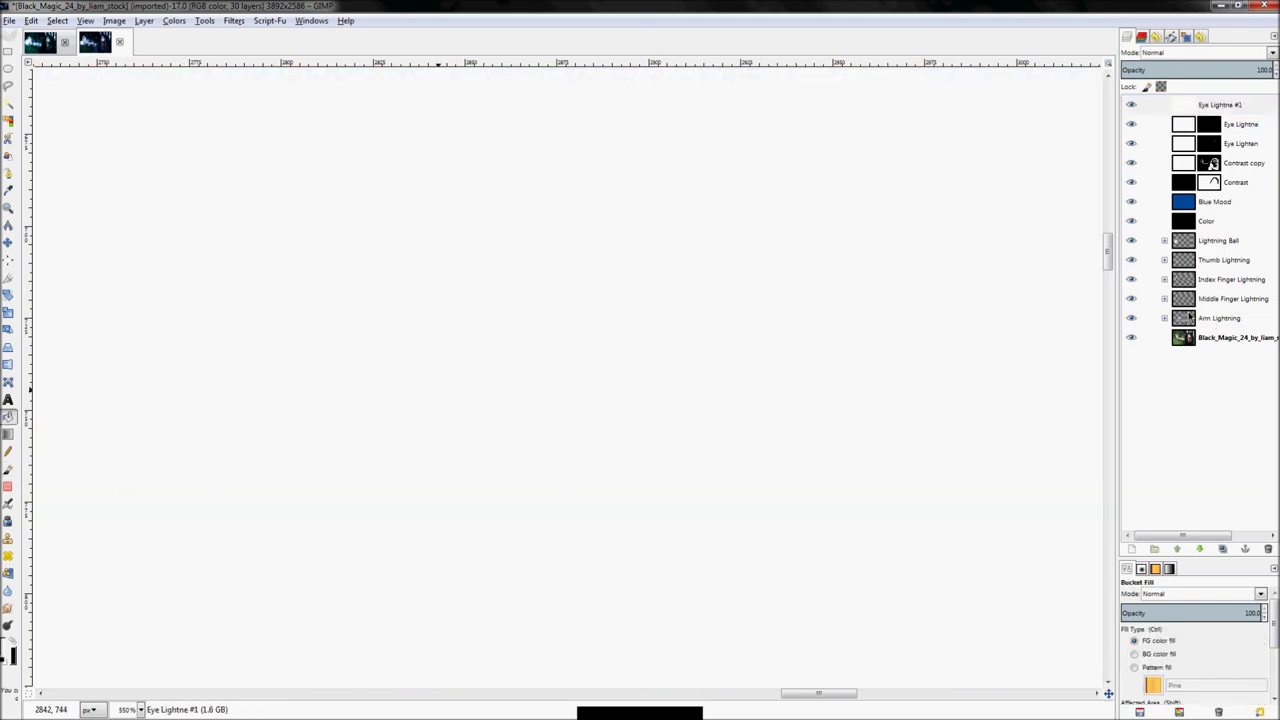
left_click(1229, 52)
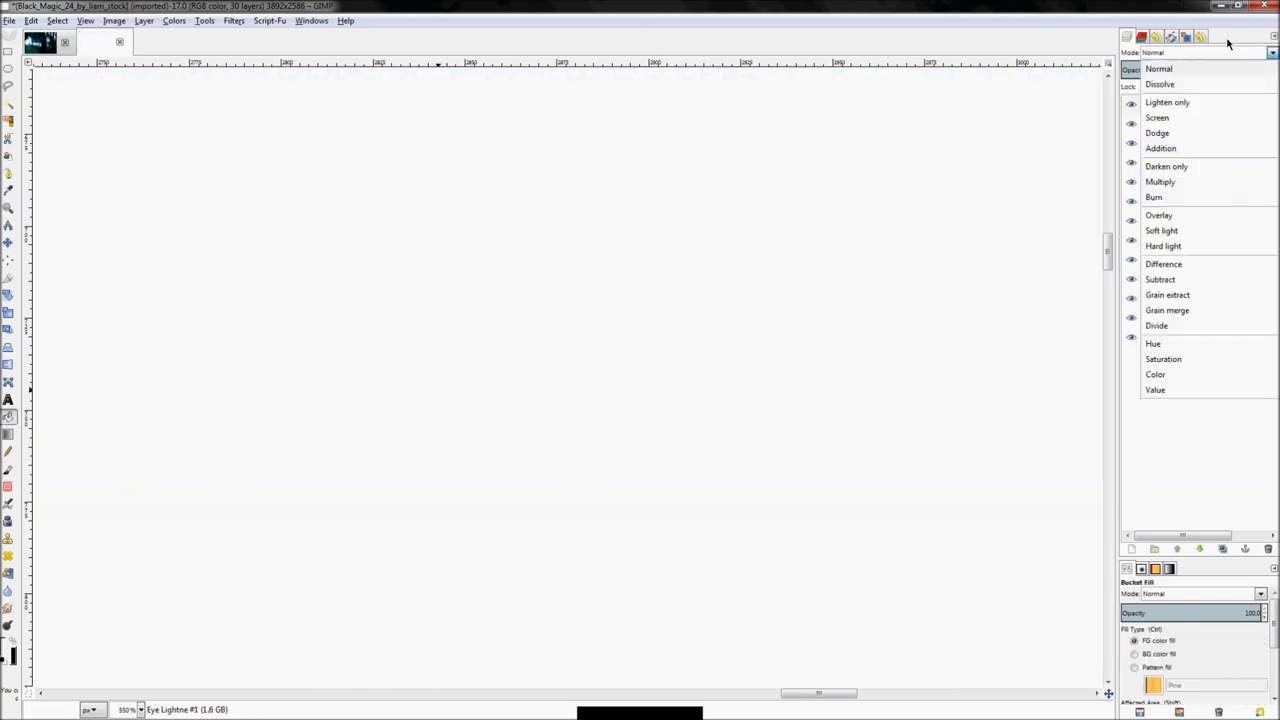
left_click(1226, 215)
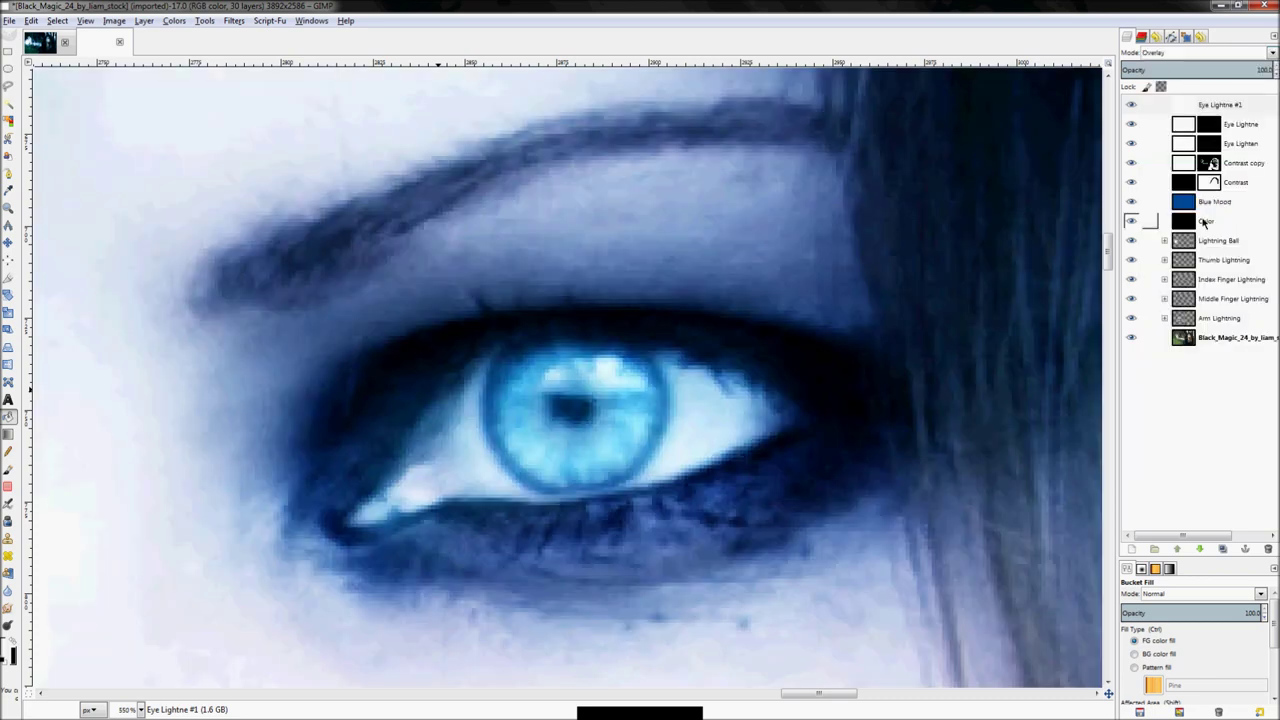
left_click(65, 44)
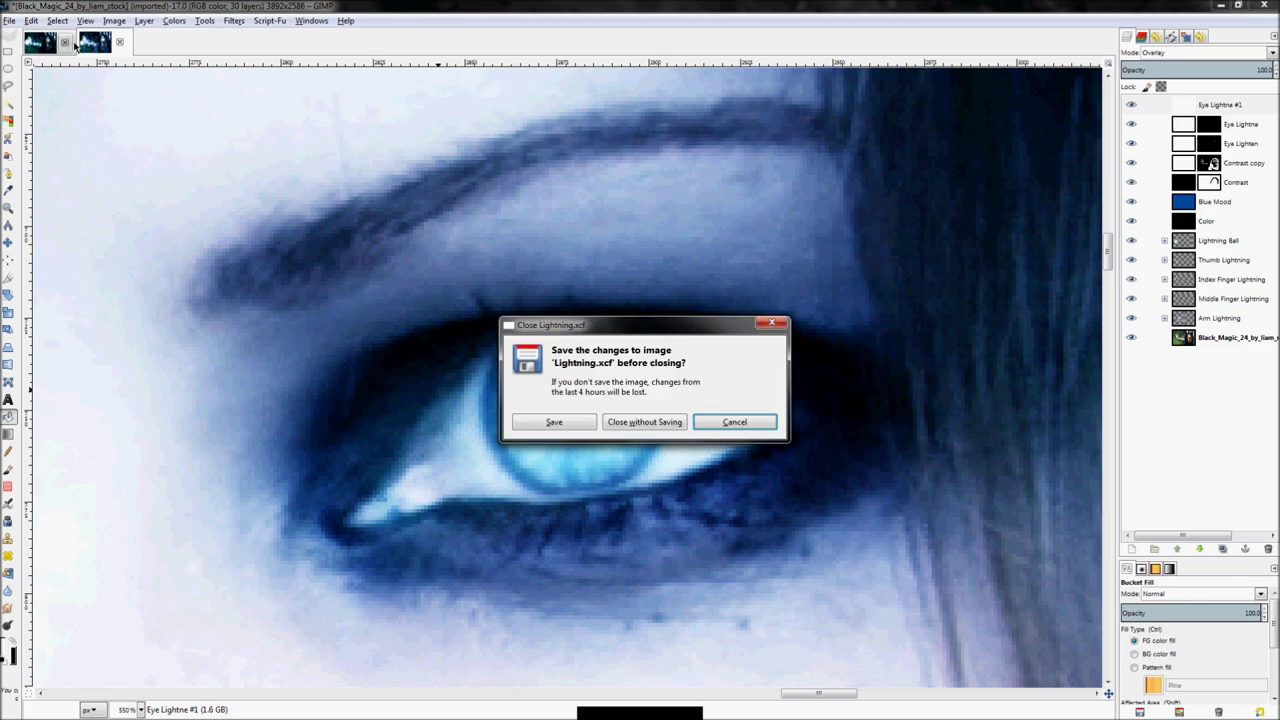
Close Lightning.xcf without saving, and add a black (full transparency) layer mask to the Eye Lightne #1 layer
left_click(622, 422)
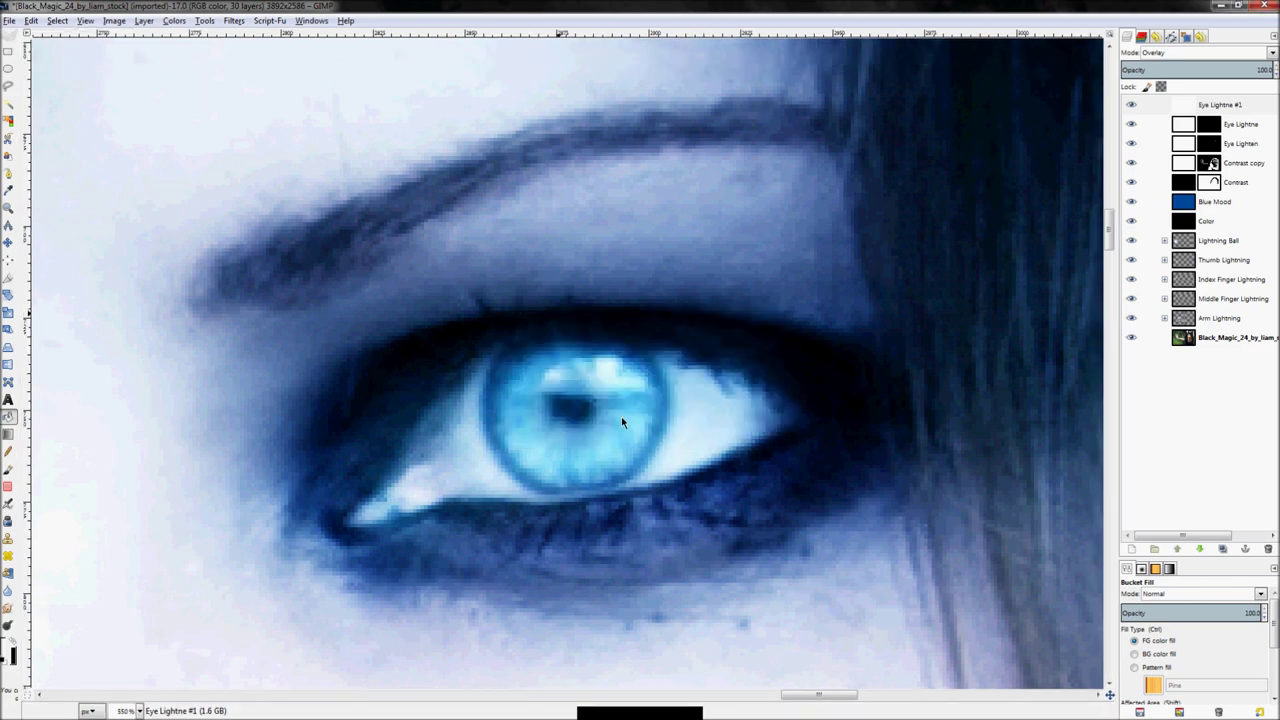
left_click(1203, 105)
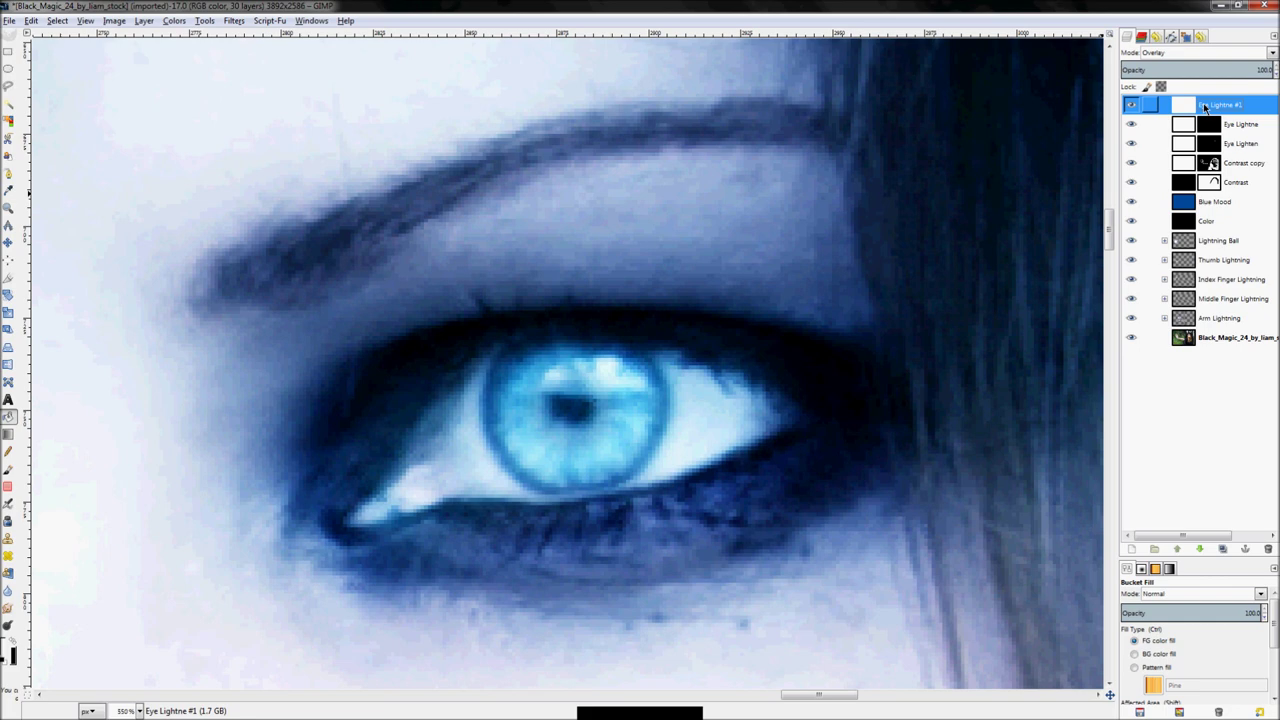
right_click(1222, 110)
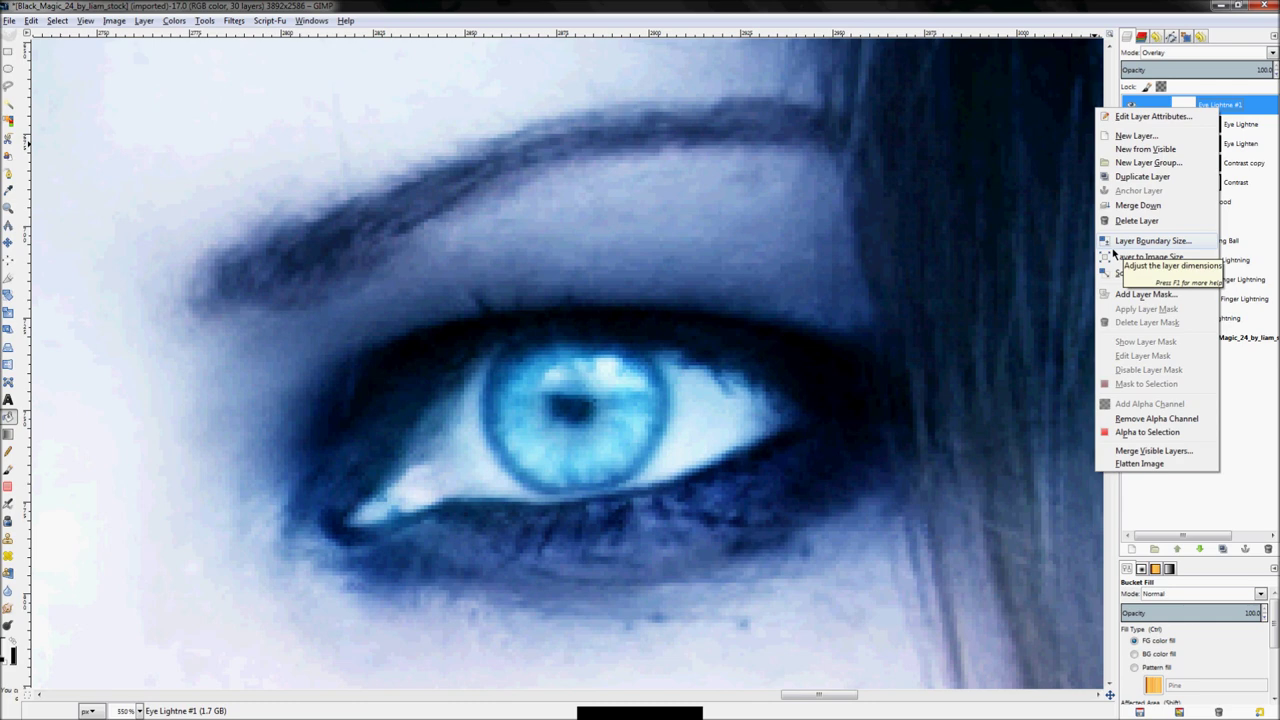
left_click(1160, 298)
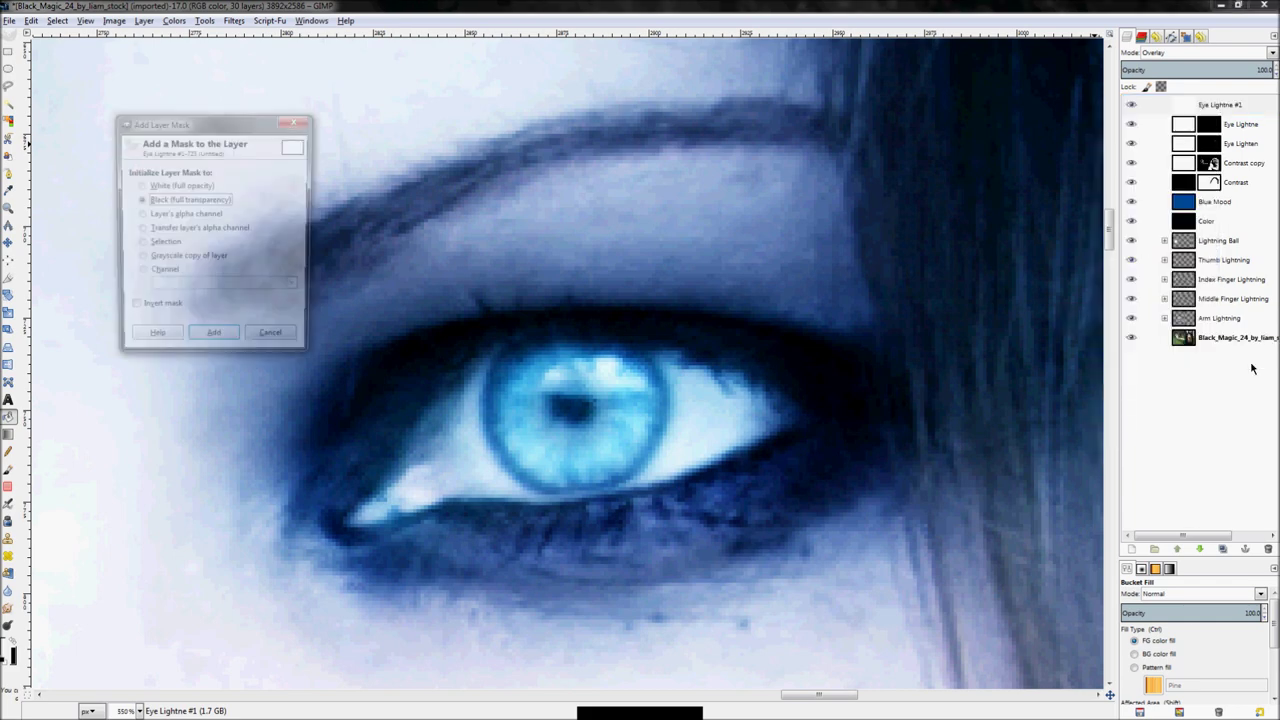
left_click(214, 343)
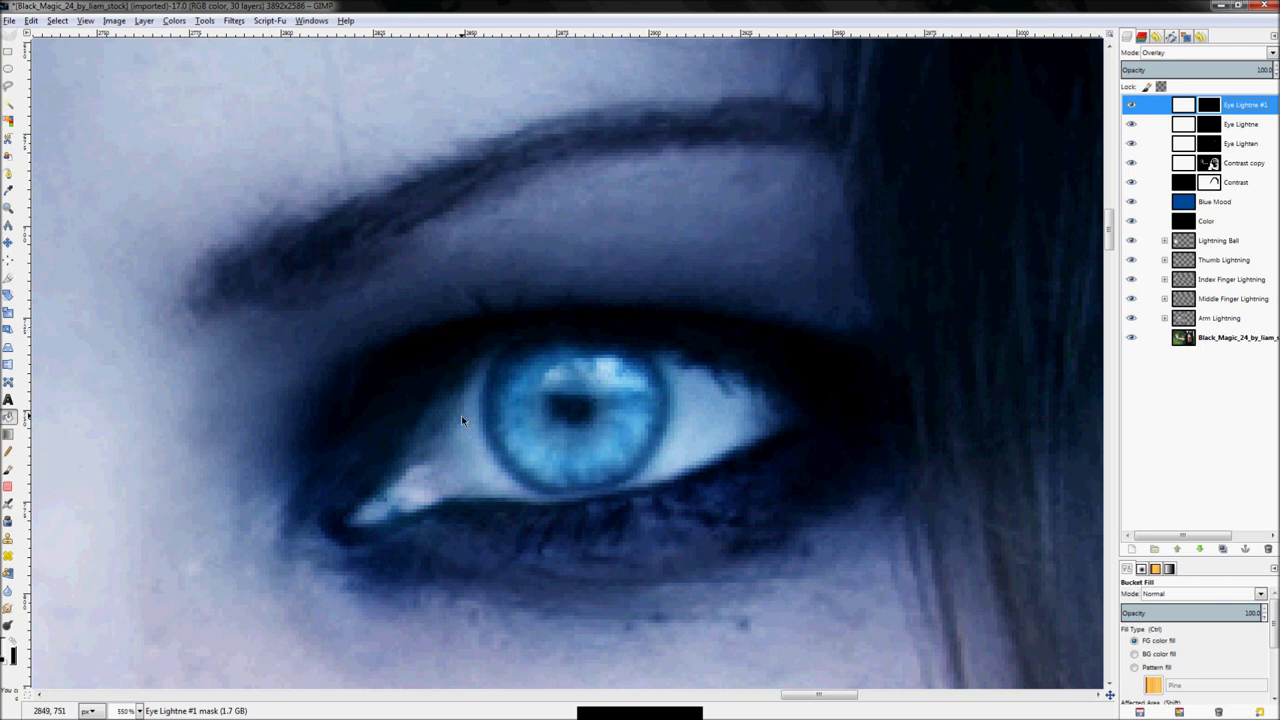
Draw a freehand selection around the iris and apply RGB Noise with Gray at about 0.56 to the Eye Lightne #1 mask
key("f")
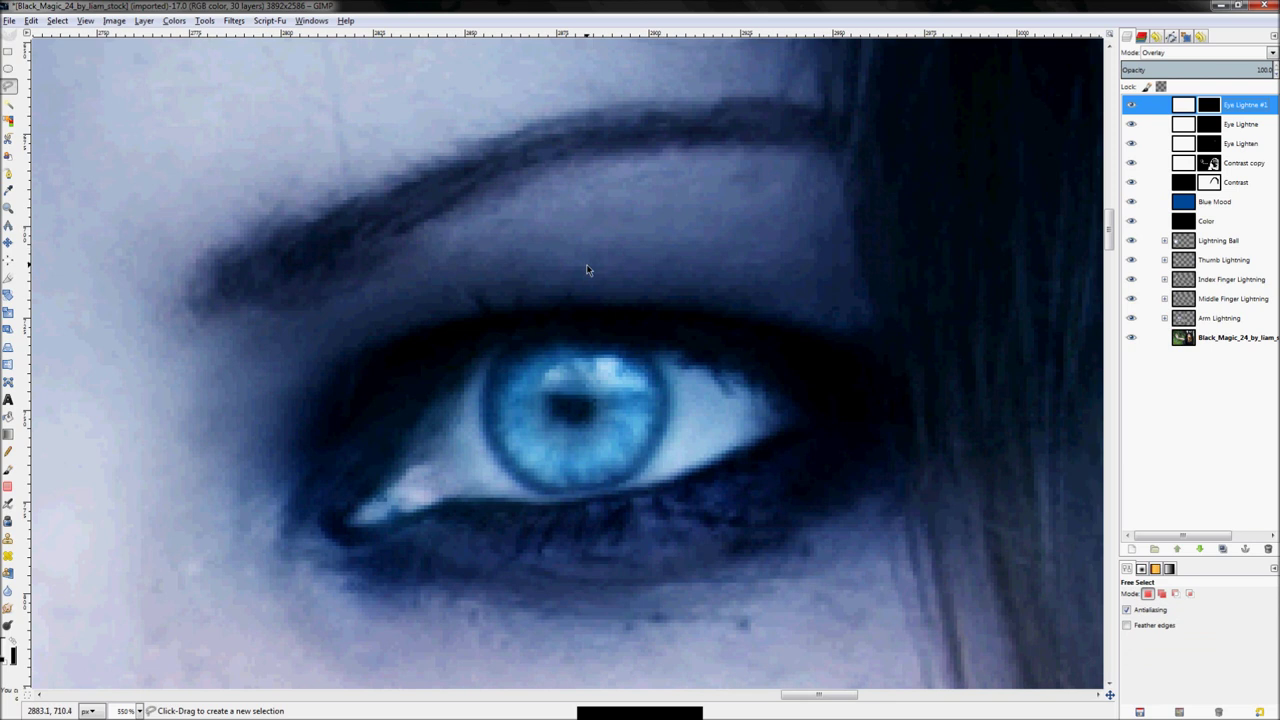
mouse_move(563, 268)
left_mouse_down()
mouse_move(656, 292)
mouse_move(714, 373)
mouse_move(728, 451)
mouse_move(693, 525)
mouse_move(614, 581)
mouse_move(530, 585)
left_mouse_up()
mouse_move(440, 504)
left_mouse_down()
mouse_move(398, 437)
mouse_move(401, 376)
mouse_move(423, 324)
mouse_move(564, 274)
left_mouse_up()
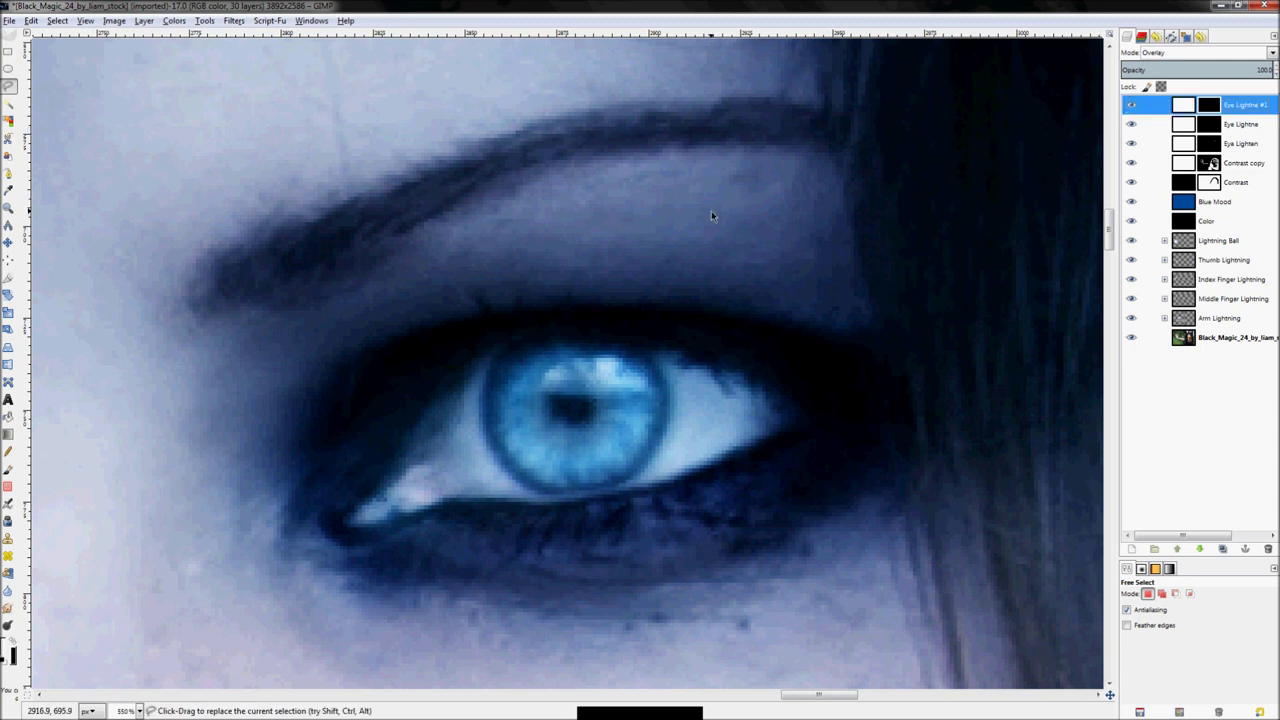
left_click(236, 22)
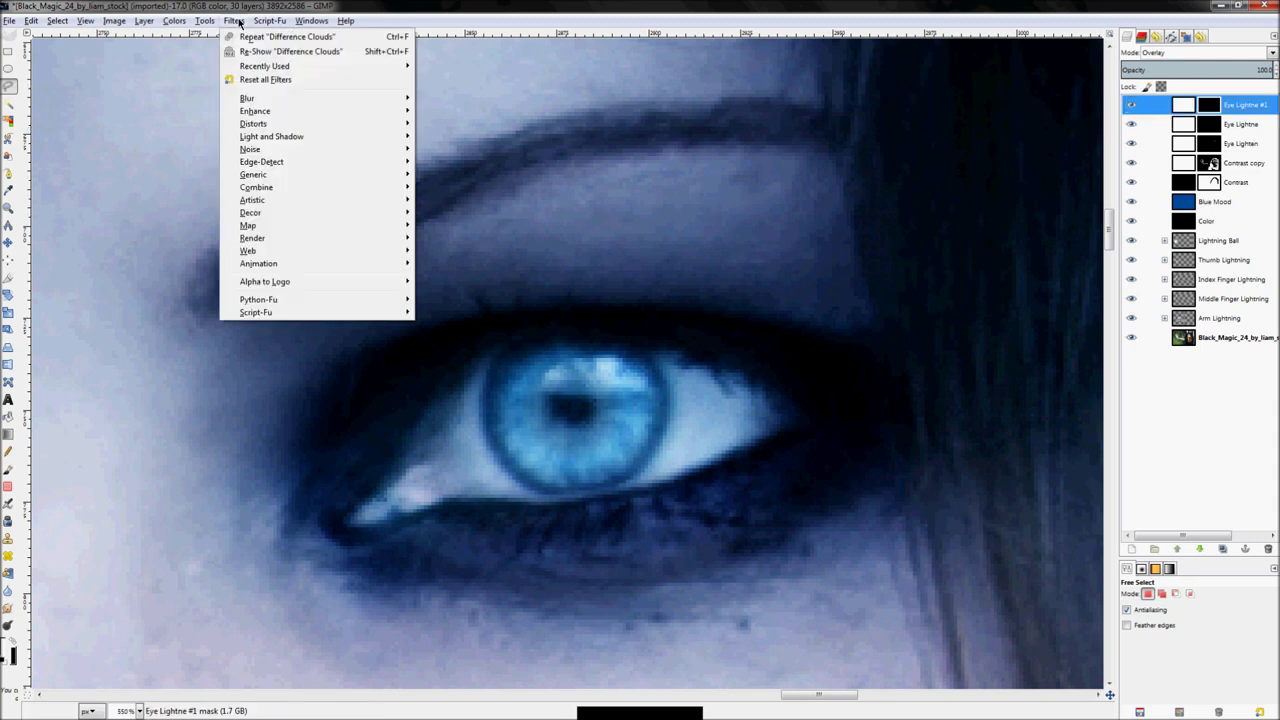
mouse_move(284, 150)
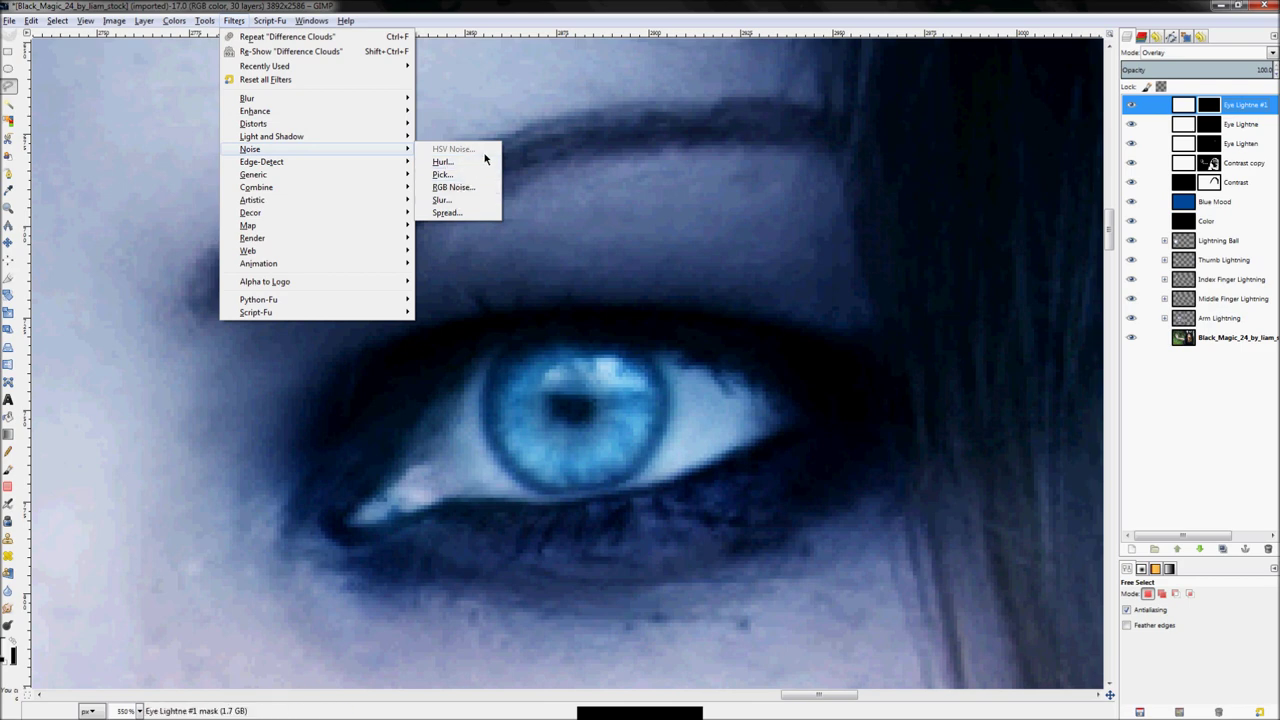
left_click(461, 188)
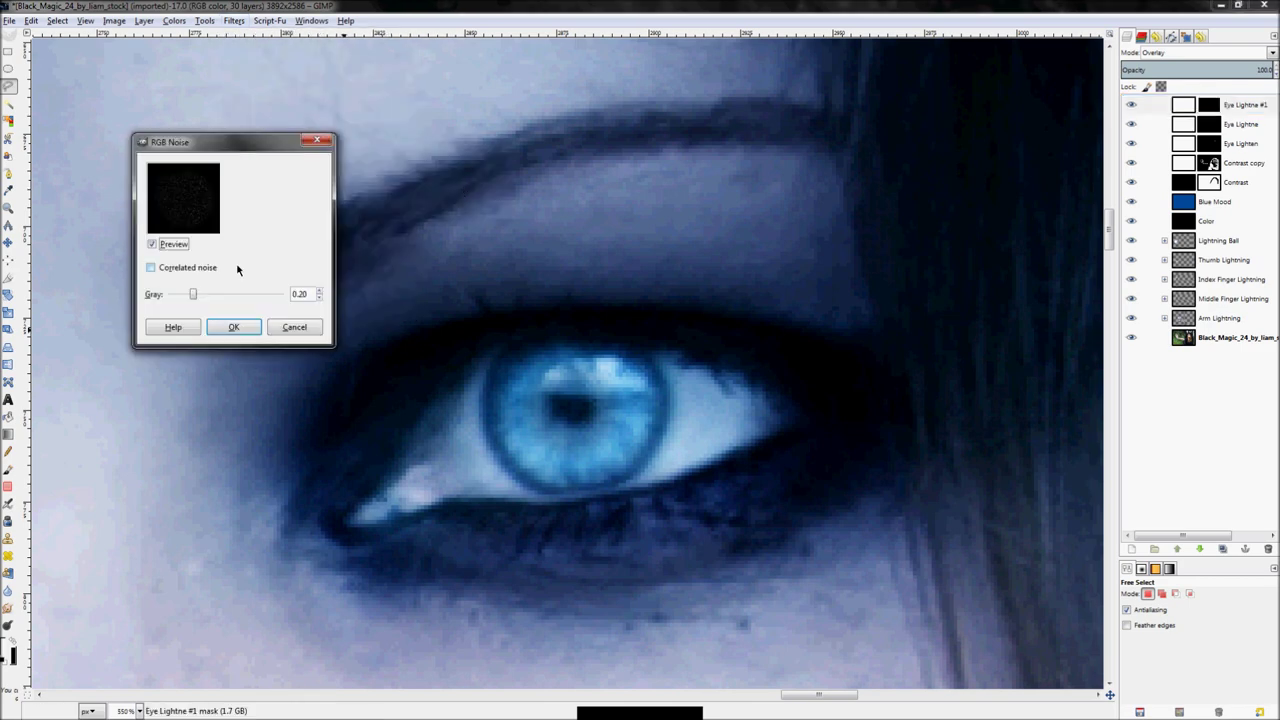
left_click_drag(203, 295, 284, 296)
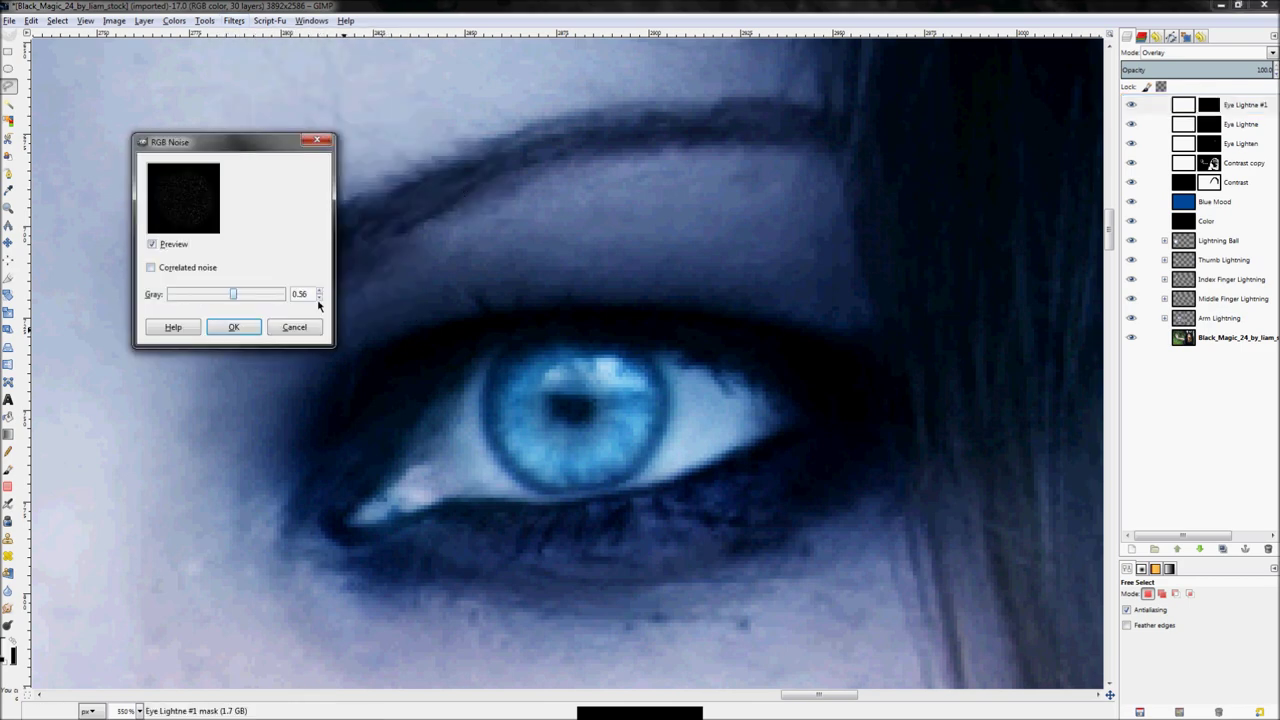
left_click(232, 330)
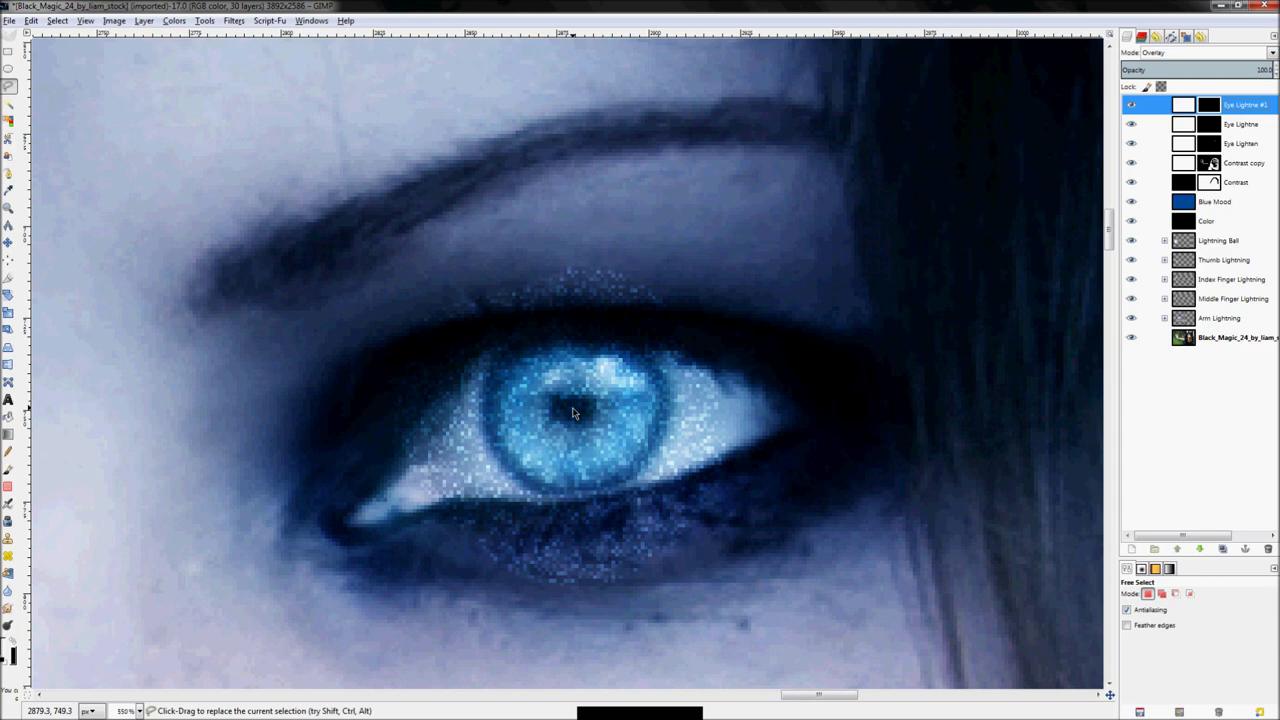
Apply a Zoom Motion Blur with length 62, centred on the pupil with Y at 750, to turn the mask noise into radial streaks
left_click(234, 21)
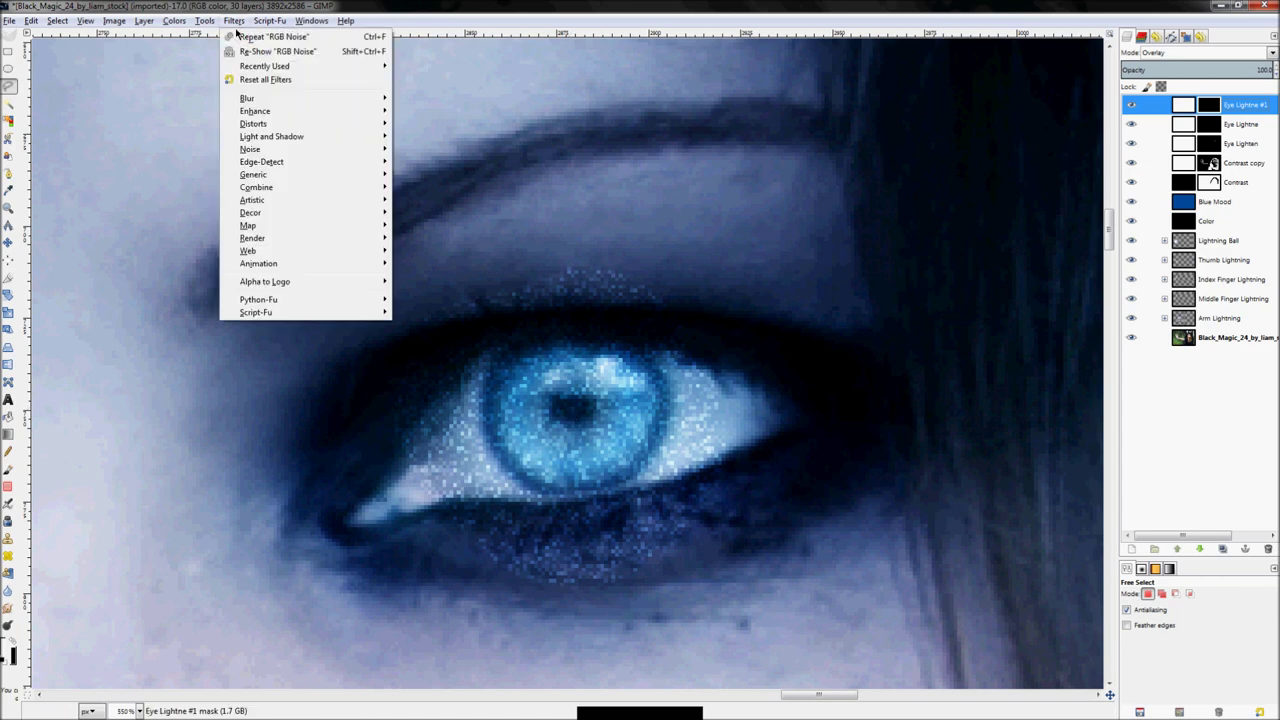
mouse_move(277, 102)
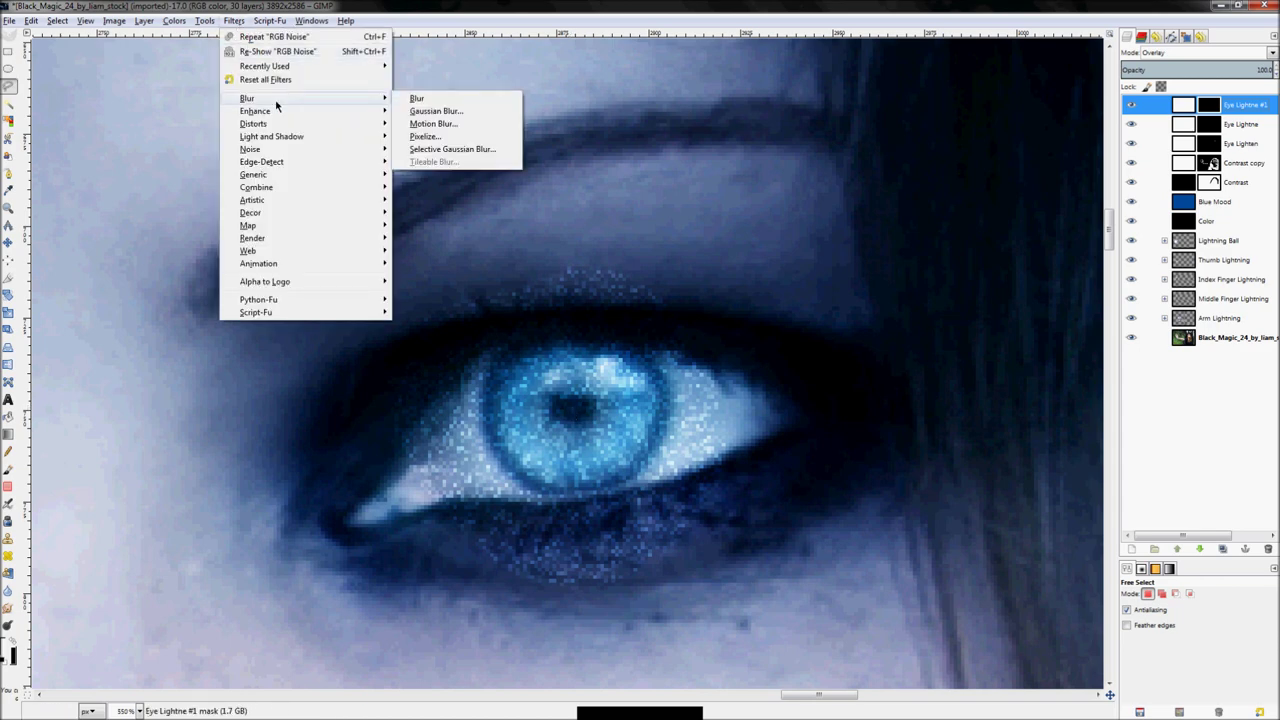
left_click(448, 125)
left_click(183, 330)
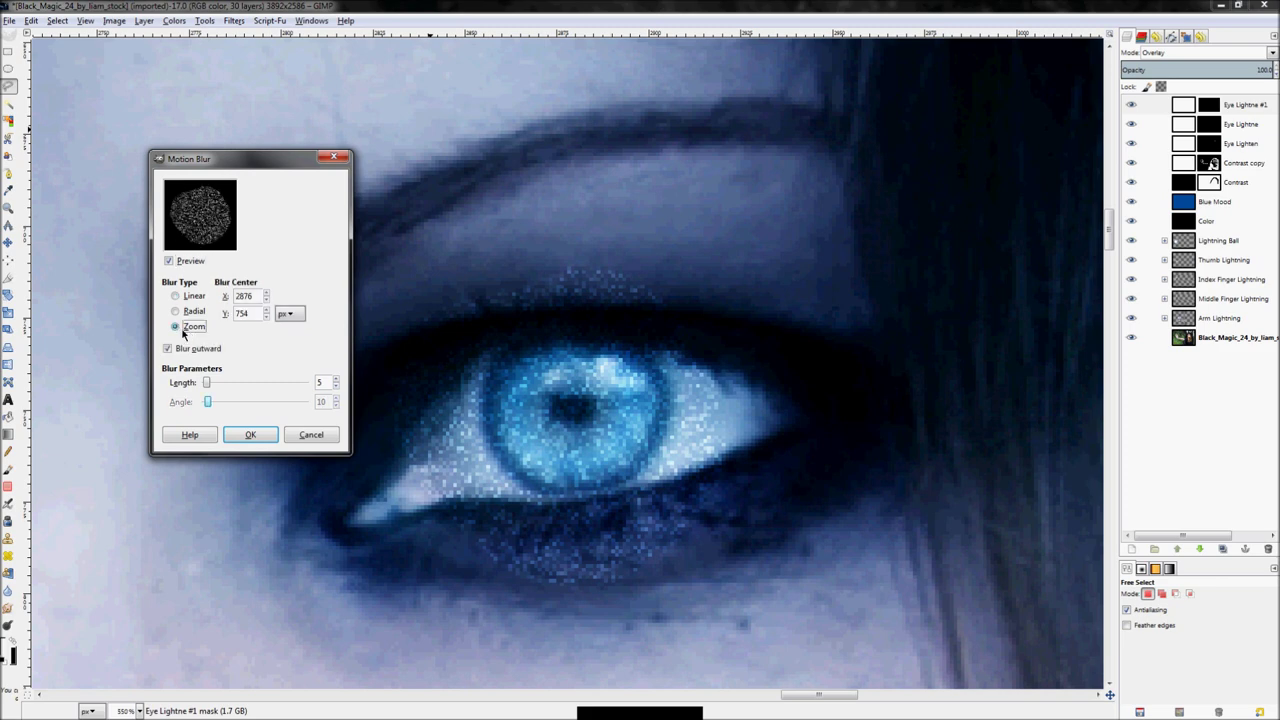
left_click(207, 381)
left_click_drag(231, 389, 229, 387)
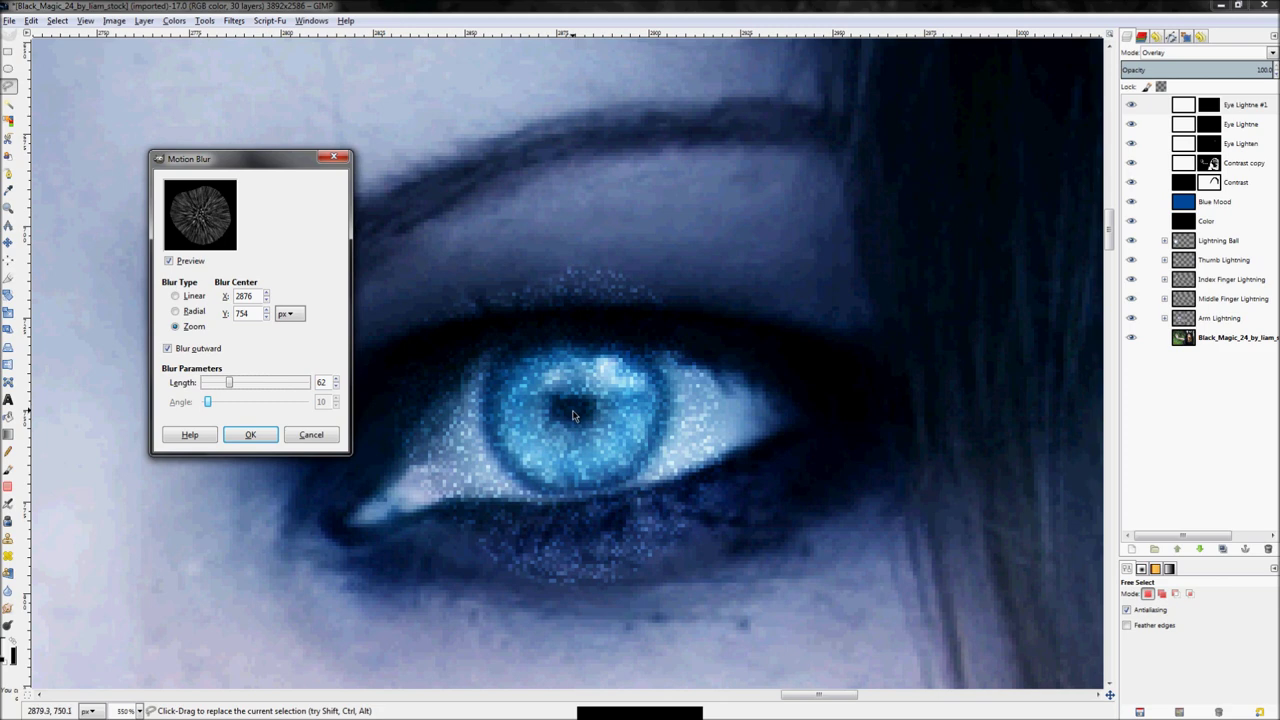
double_click(252, 297)
type("28")
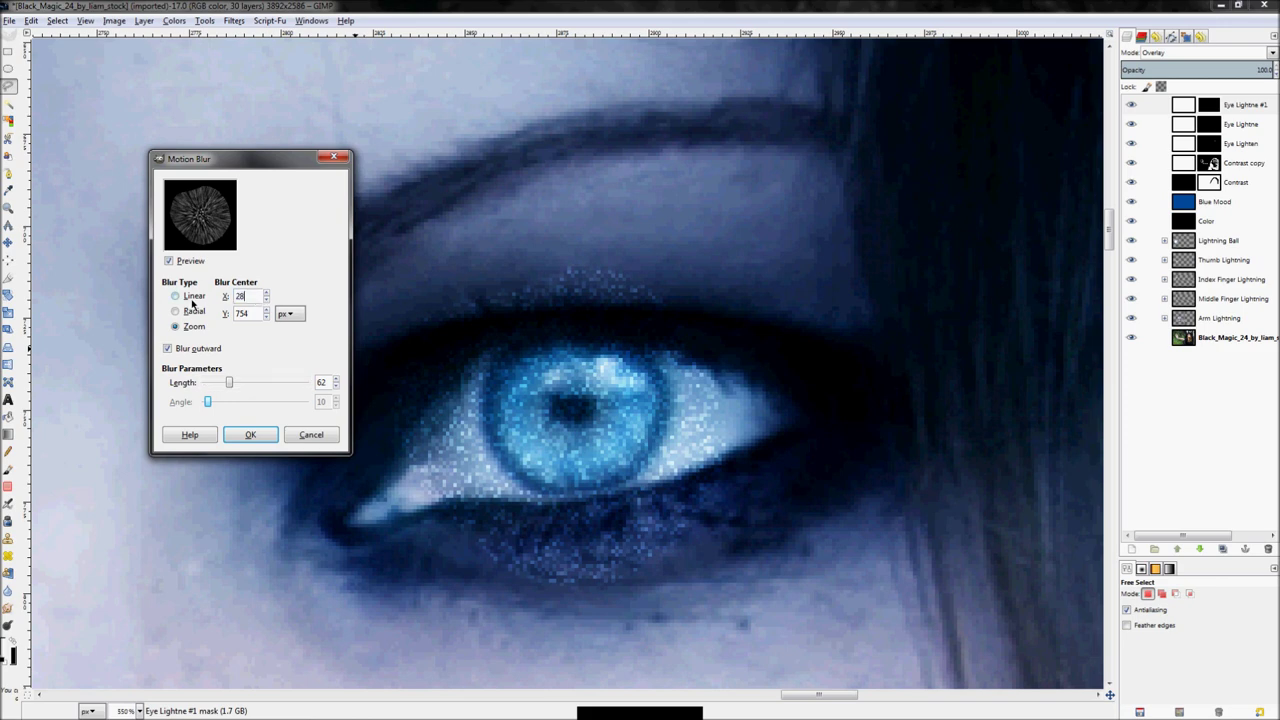
type("750")
left_click(250, 436)
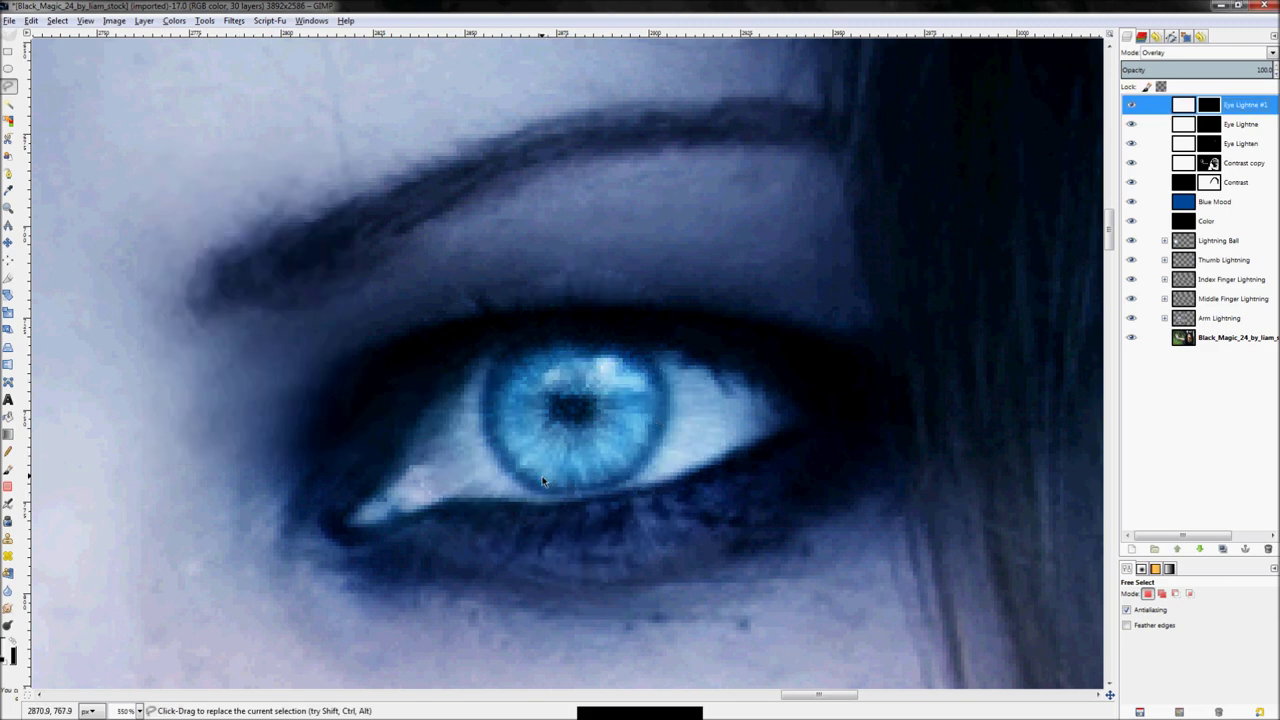
Sharpen the mask's radial streaks with Levels, setting the input black point to 44 and white point to 59
scroll(556, 470, "up", 1)
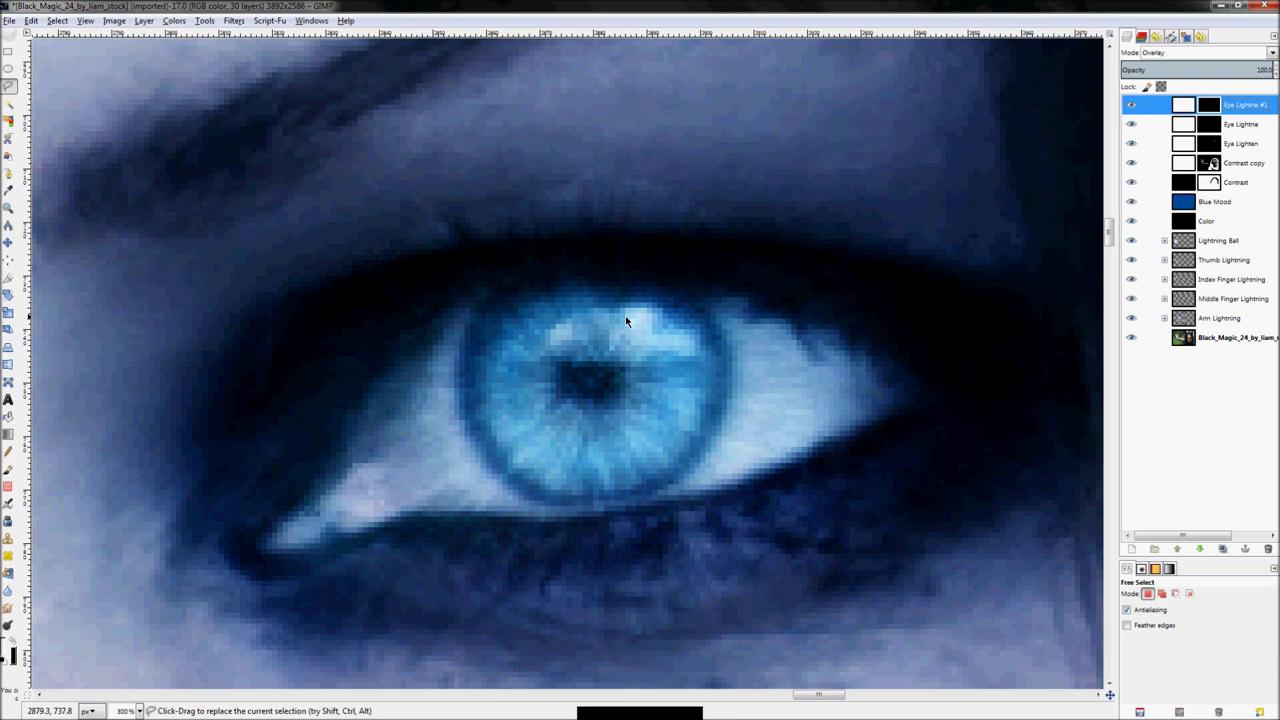
left_click(174, 21)
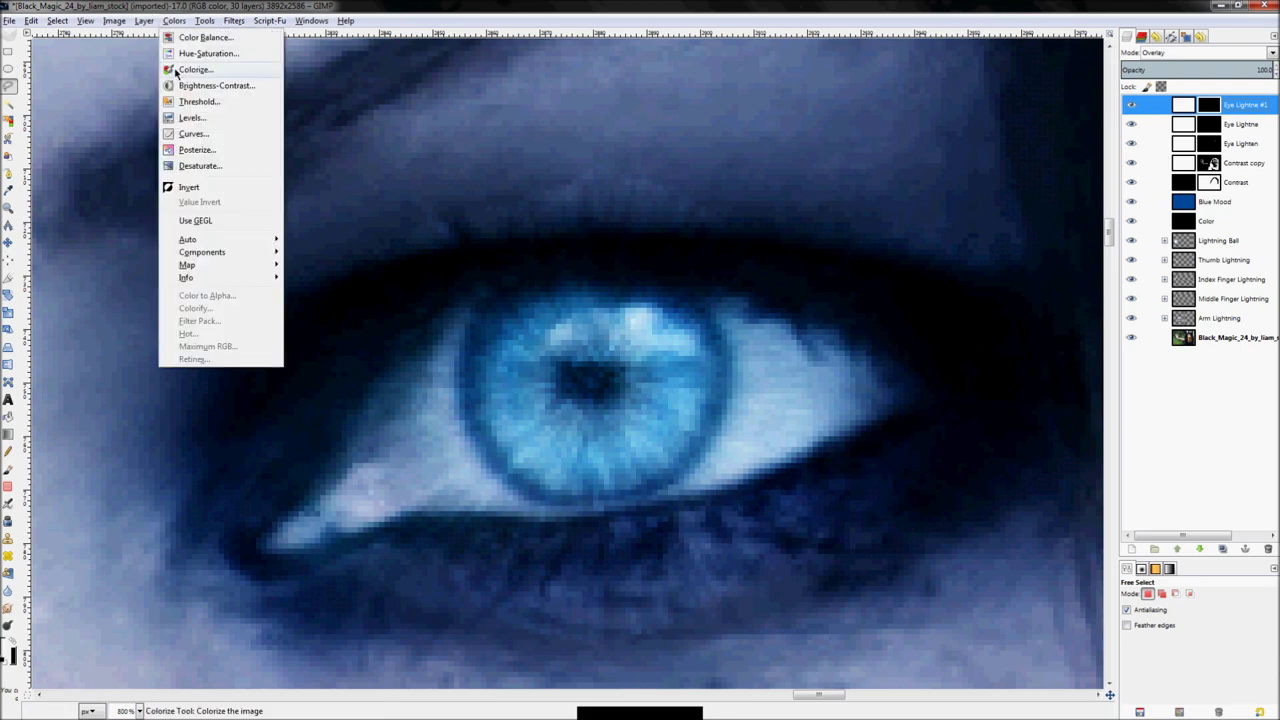
left_click(192, 117)
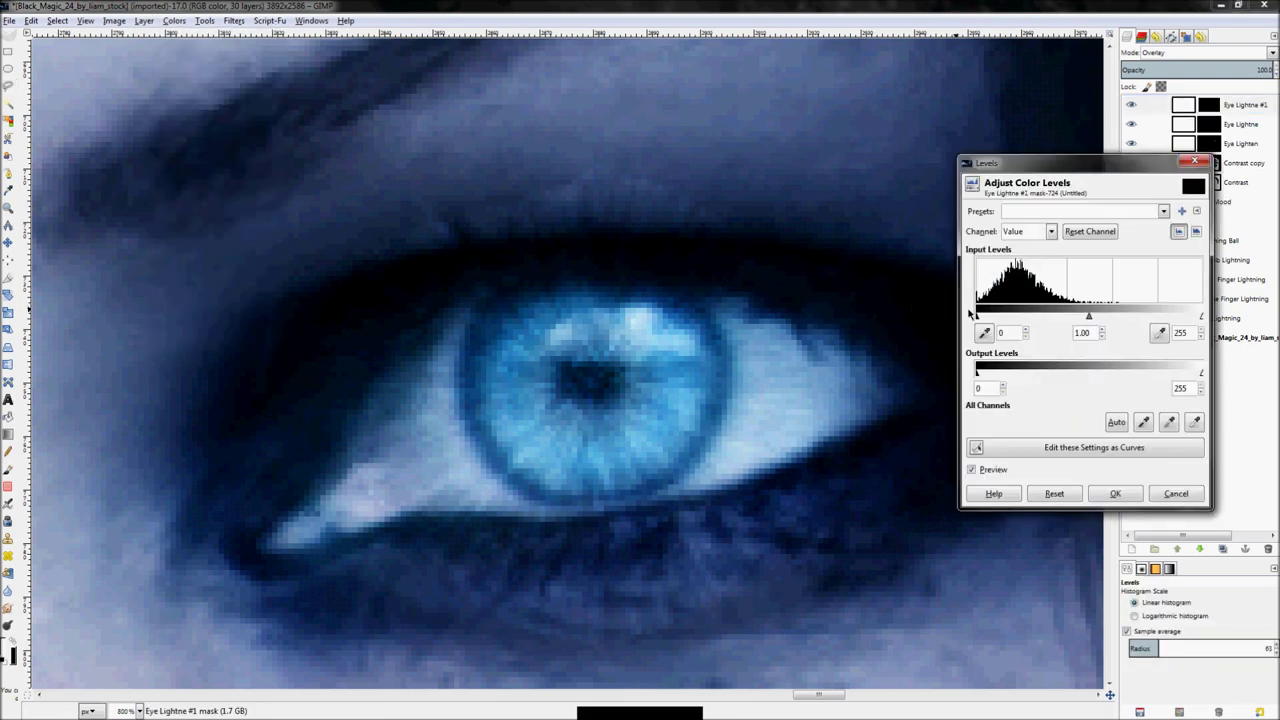
left_click_drag(1201, 316, 1093, 318)
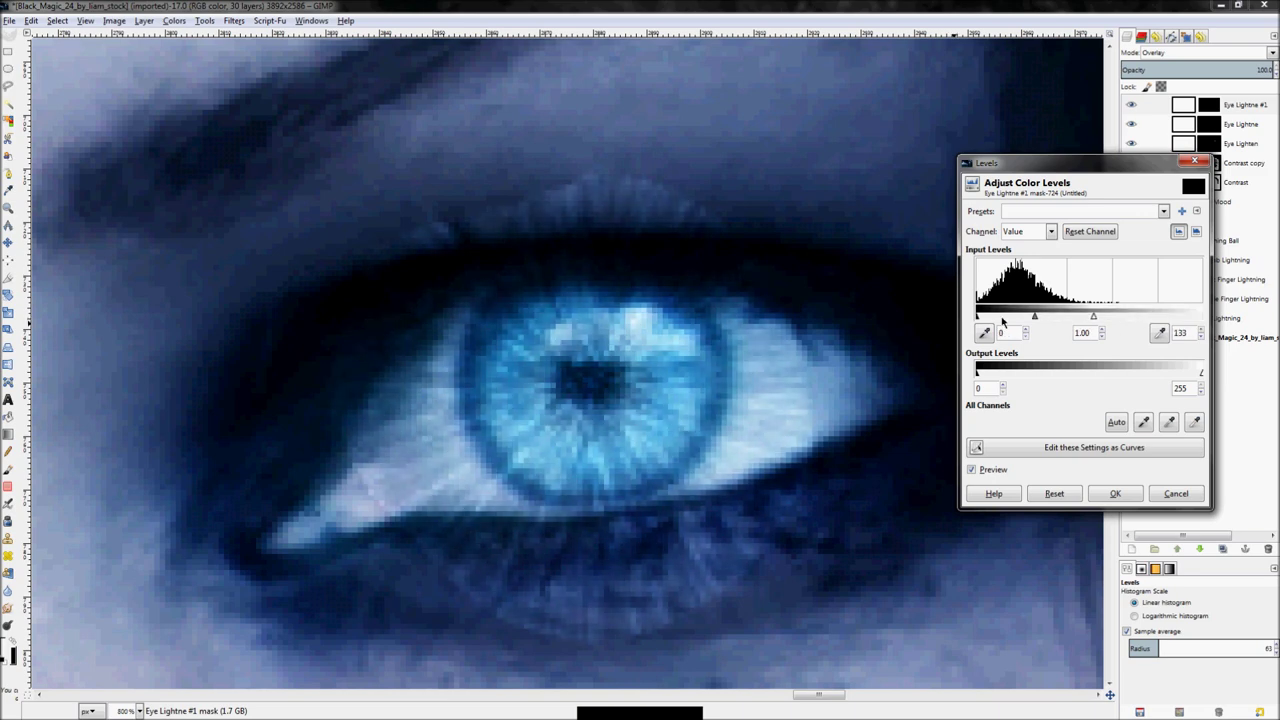
left_click_drag(979, 318, 1005, 318)
left_click_drag(1105, 318, 1016, 320)
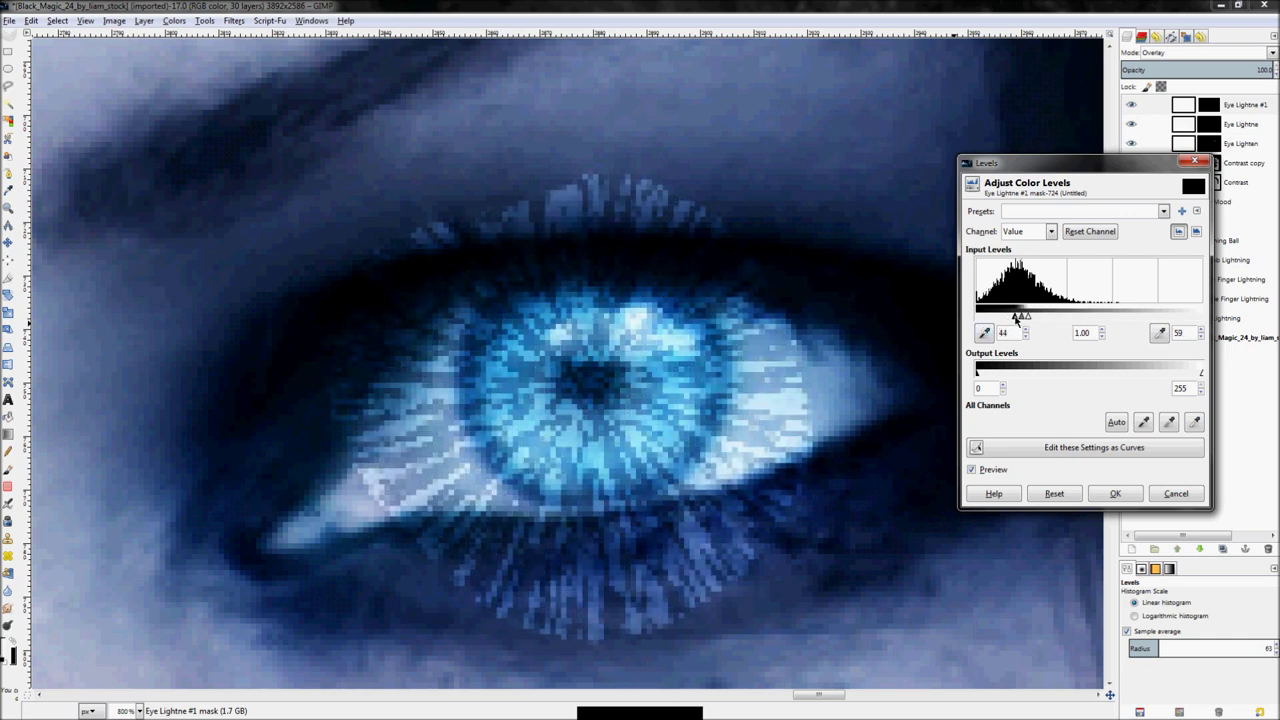
left_click(1117, 493)
Paint black on the Eye Lightne #1 mask with a soft size 21 brush to hide streaks over the outer eye white
key("bracketleft")
key("bracketleft")
key("bracketleft")
key("bracketleft")
key("bracketleft")
key("bracketleft")
key("bracketleft")
key("bracketleft")
key("bracketleft")
key("bracketleft")
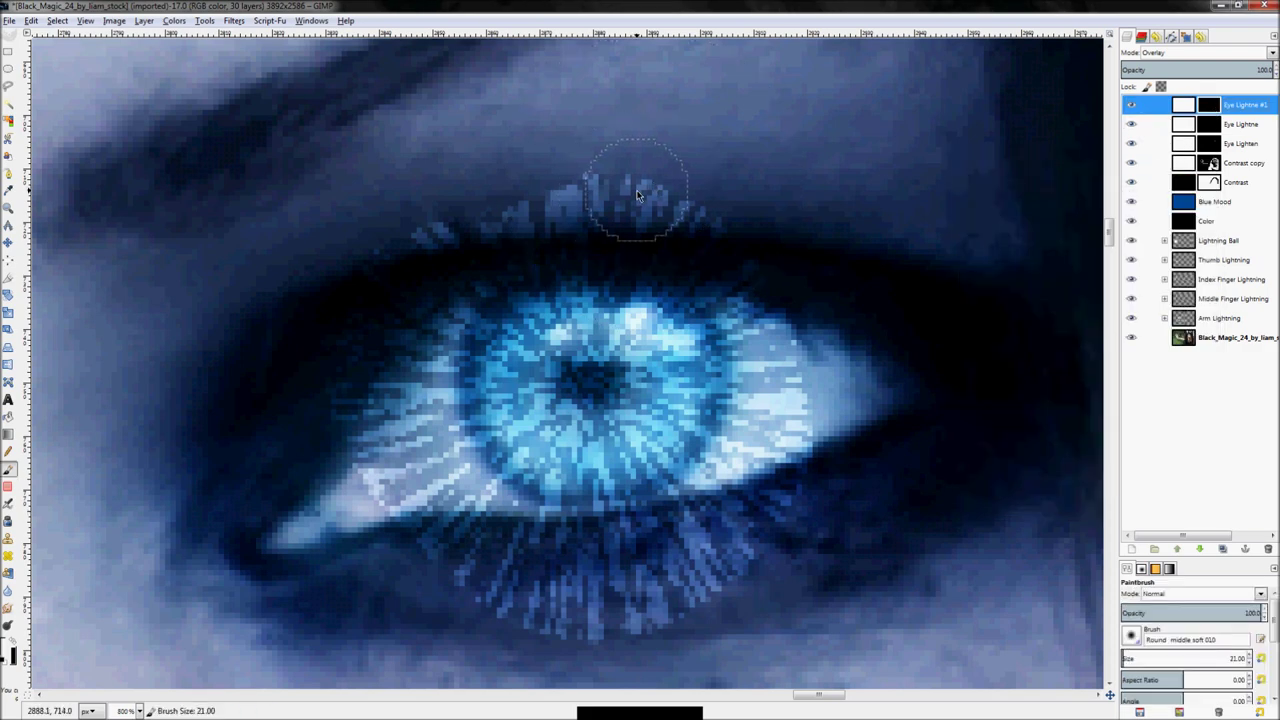
left_click_drag(600, 216, 663, 208)
mouse_move(768, 327)
left_mouse_down()
mouse_move(790, 413)
mouse_move(760, 451)
mouse_move(754, 308)
mouse_move(733, 385)
left_mouse_up()
mouse_move(745, 475)
left_mouse_down()
mouse_move(728, 534)
mouse_move(755, 480)
left_mouse_up()
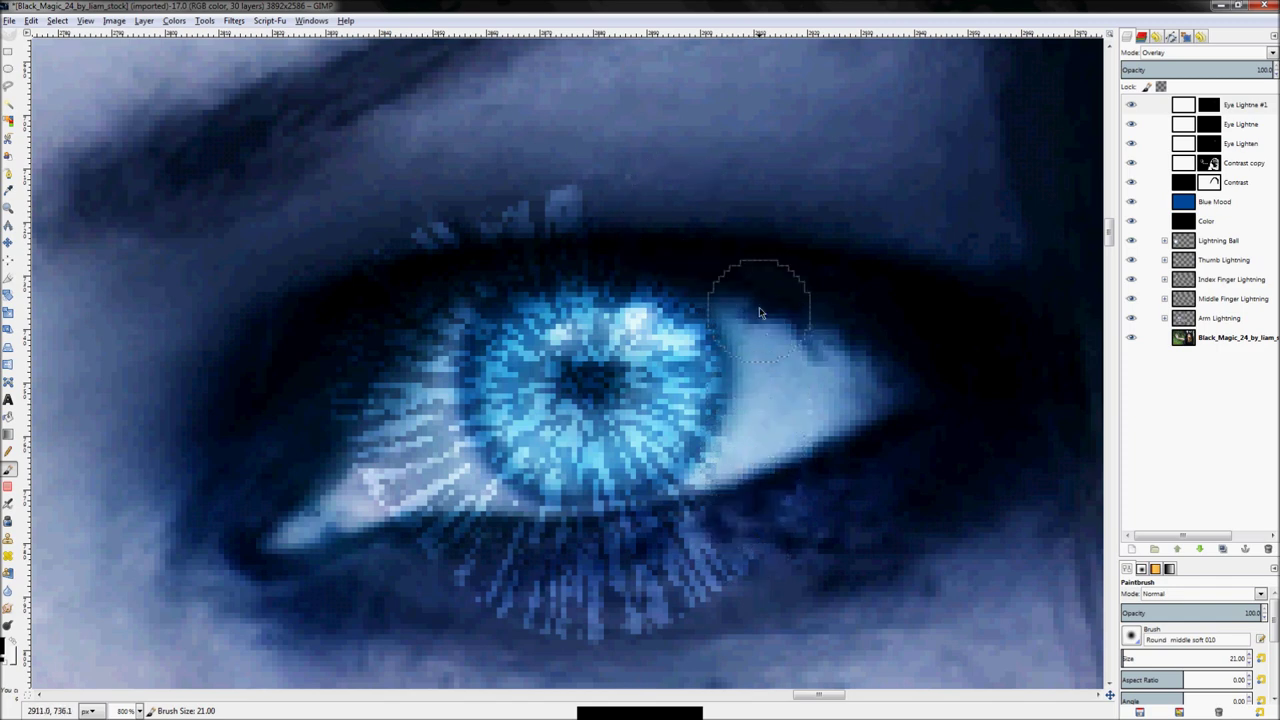
key("ctrl+z")
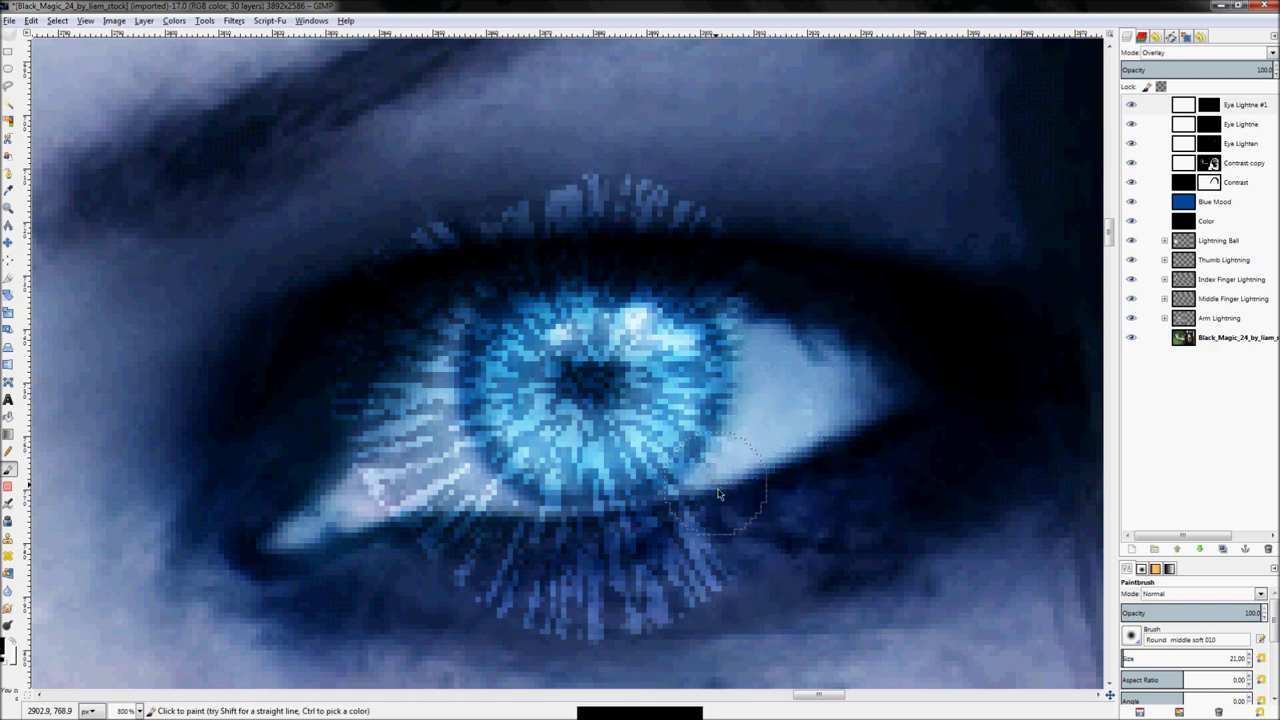
Paint black on the mask with varying brush sizes to remove the remaining streaks from the eyelids and inner eye white around the iris
key("bracketright")
key("bracketright")
key("bracketright")
mouse_move(729, 564)
left_mouse_down()
mouse_move(606, 628)
mouse_move(450, 630)
left_mouse_up()
key("bracketleft")
key("bracketleft")
key("bracketleft")
key("bracketleft")
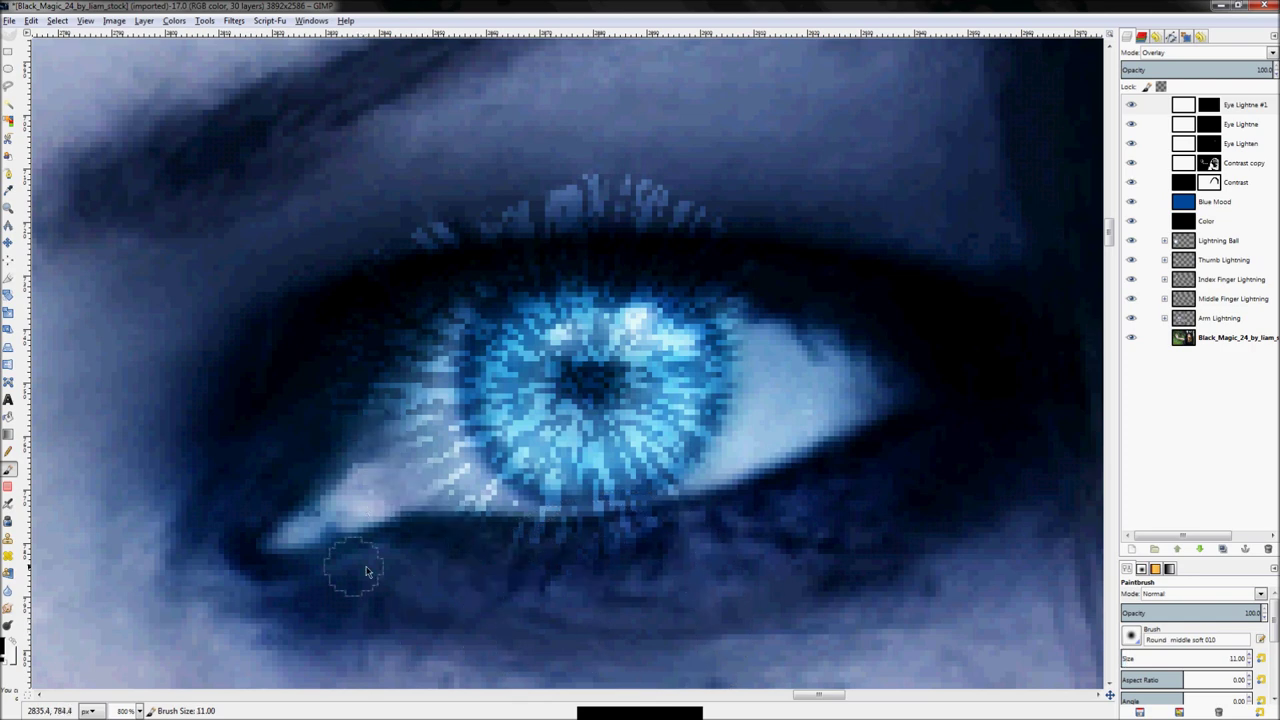
key("bracketright")
key("bracketright")
mouse_move(400, 276)
left_mouse_down()
mouse_move(679, 176)
mouse_move(620, 200)
mouse_move(750, 270)
left_mouse_up()
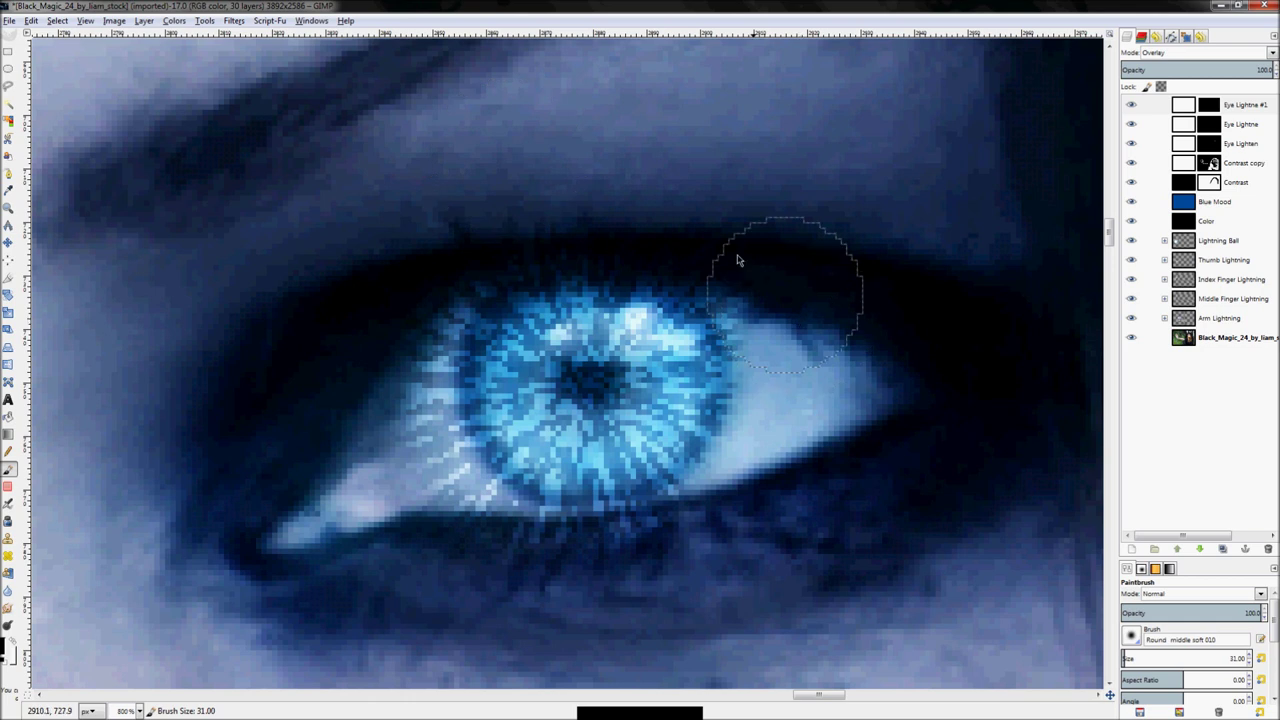
key("bracketleft")
mouse_move(533, 247)
left_mouse_down()
mouse_move(415, 361)
mouse_move(415, 325)
mouse_move(437, 474)
mouse_move(479, 547)
mouse_move(432, 473)
mouse_move(428, 451)
mouse_move(445, 494)
mouse_move(420, 430)
mouse_move(588, 555)
mouse_move(660, 569)
mouse_move(691, 553)
mouse_move(587, 574)
mouse_move(625, 553)
left_mouse_up()
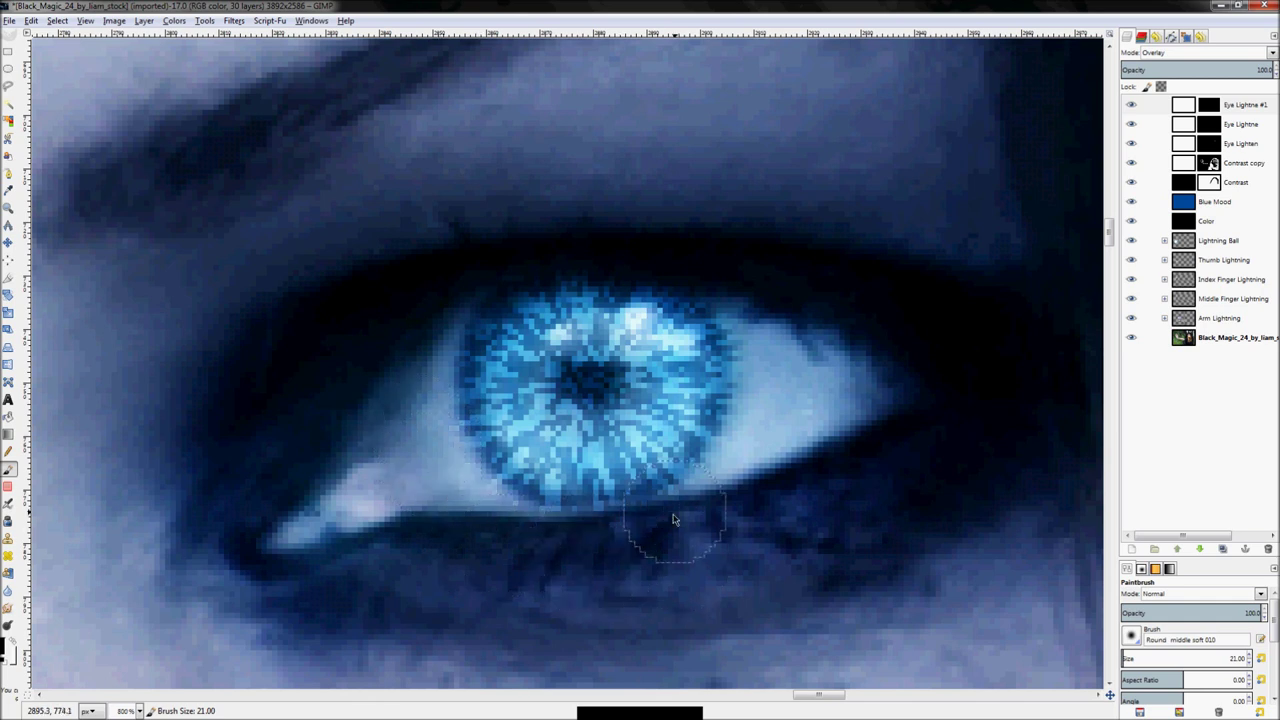
Dab black over the pupil on the Eye Lightne #1 mask with a size 31 brush to clear its streaks
key("bracketright")
left_click(588, 390)
key("minus")
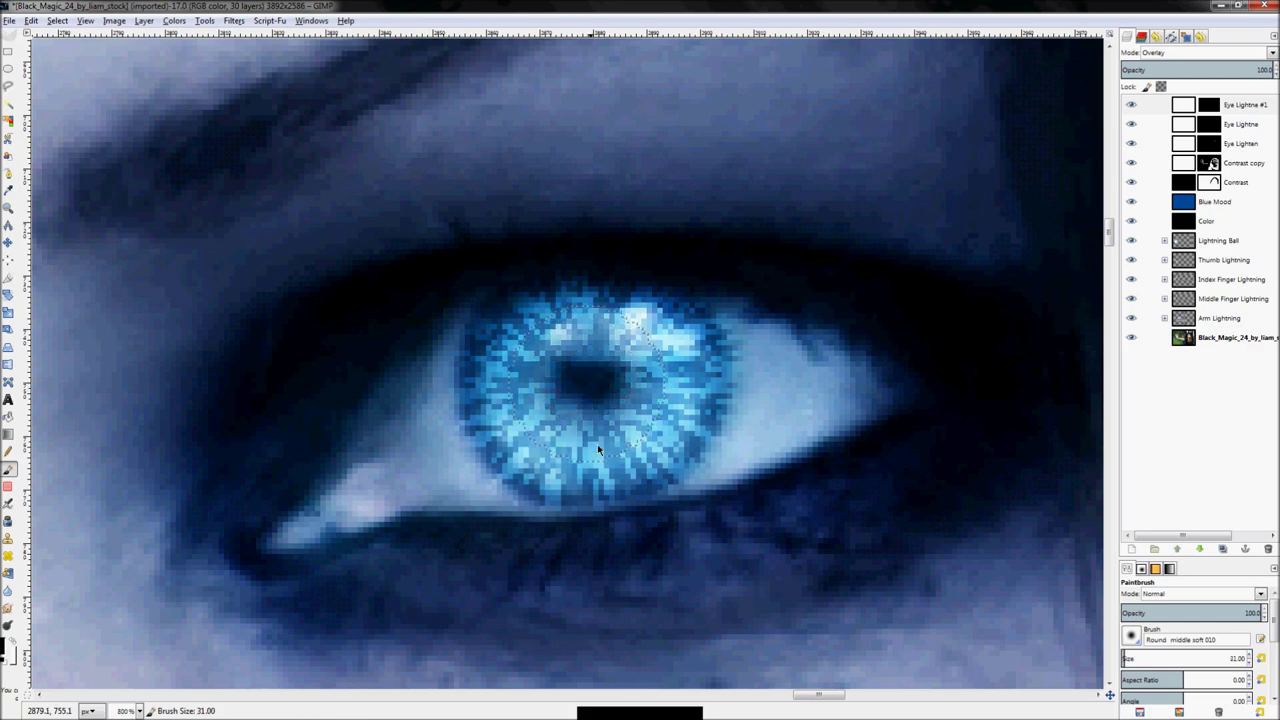
Check the streaked iris in the whole image and up close
key("z")
key("shift+ctrl+j")
scroll(825, 221, "up", 5)
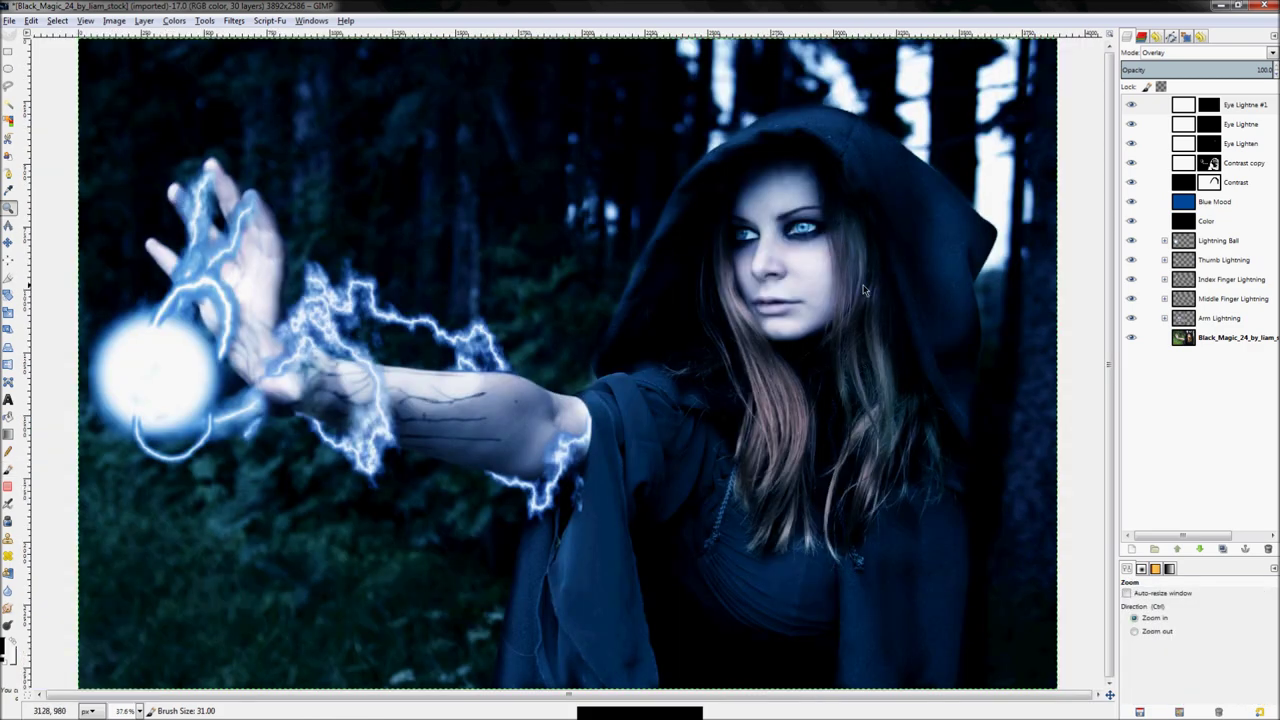
scroll(729, 213, "up", 2)
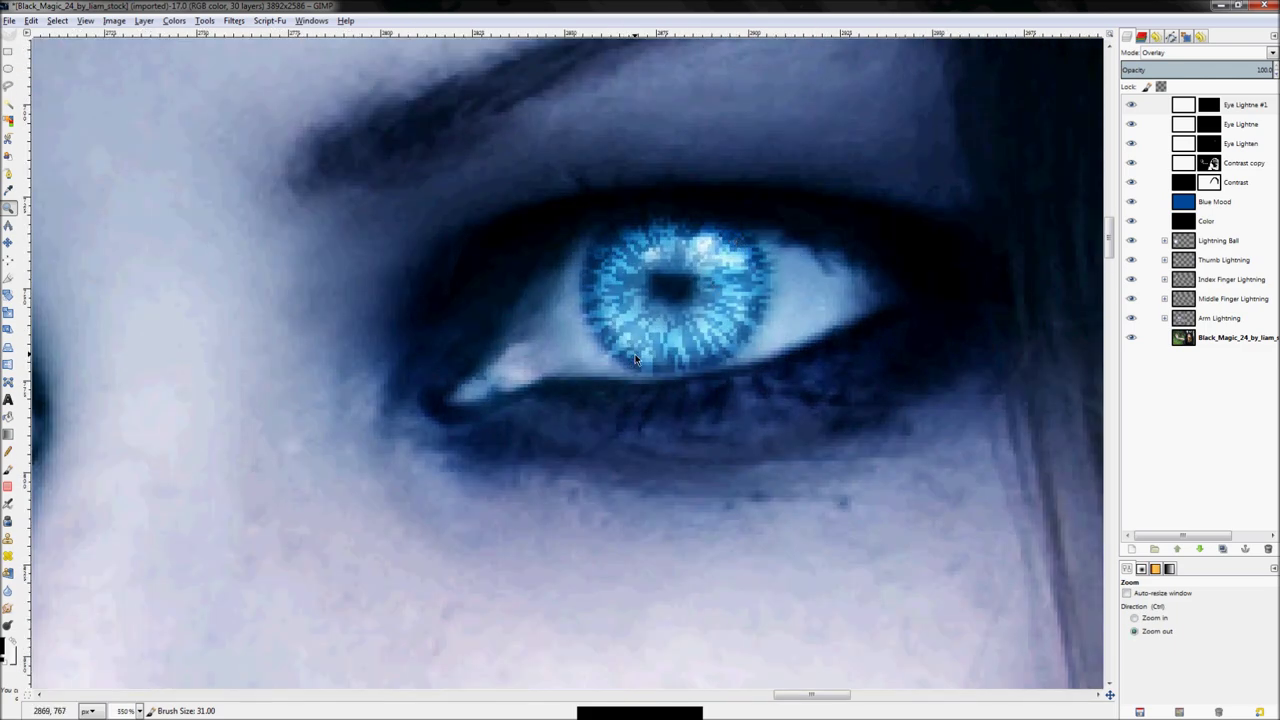
key("shift+ctrl+j")
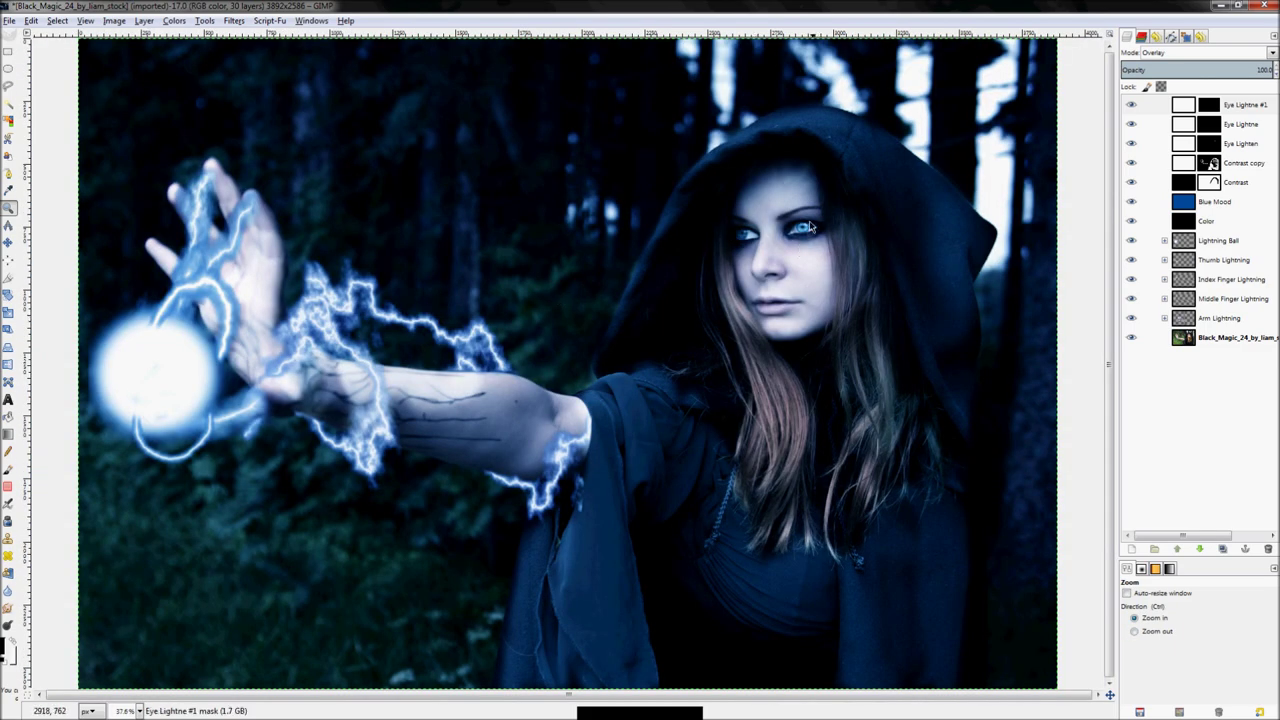
scroll(846, 219, "up", 7)
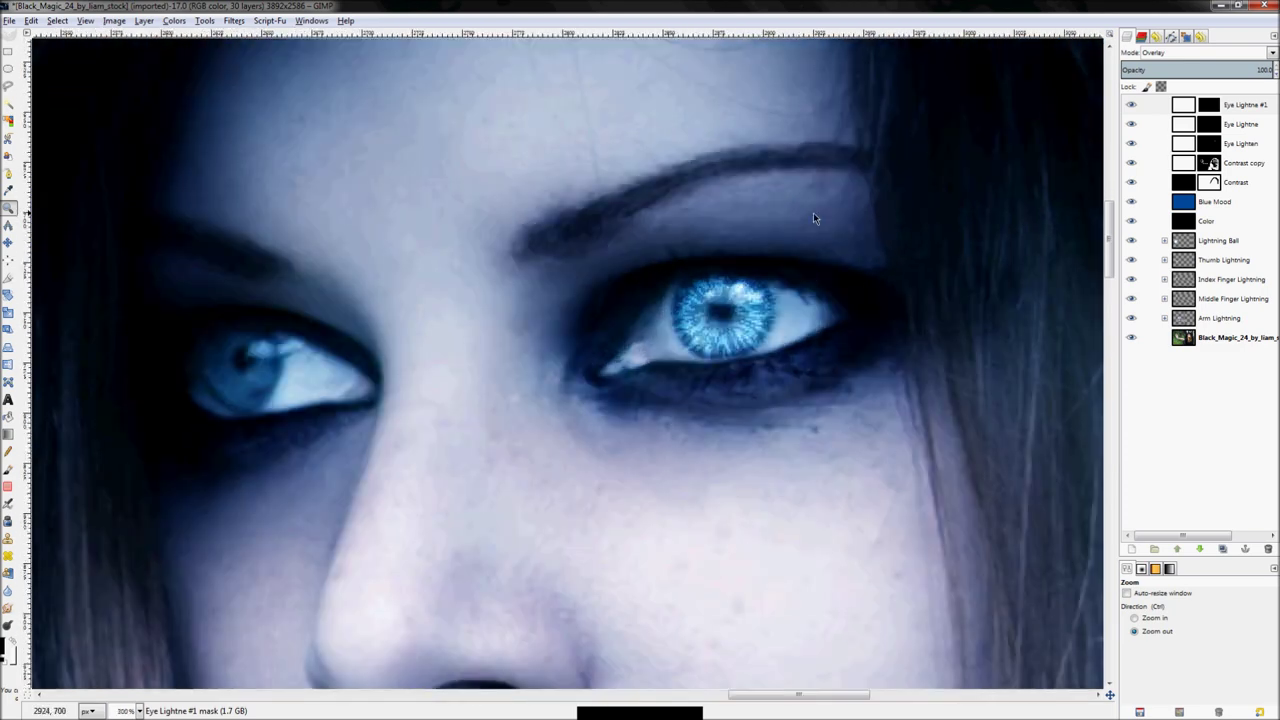
scroll(748, 339, "up", 1)
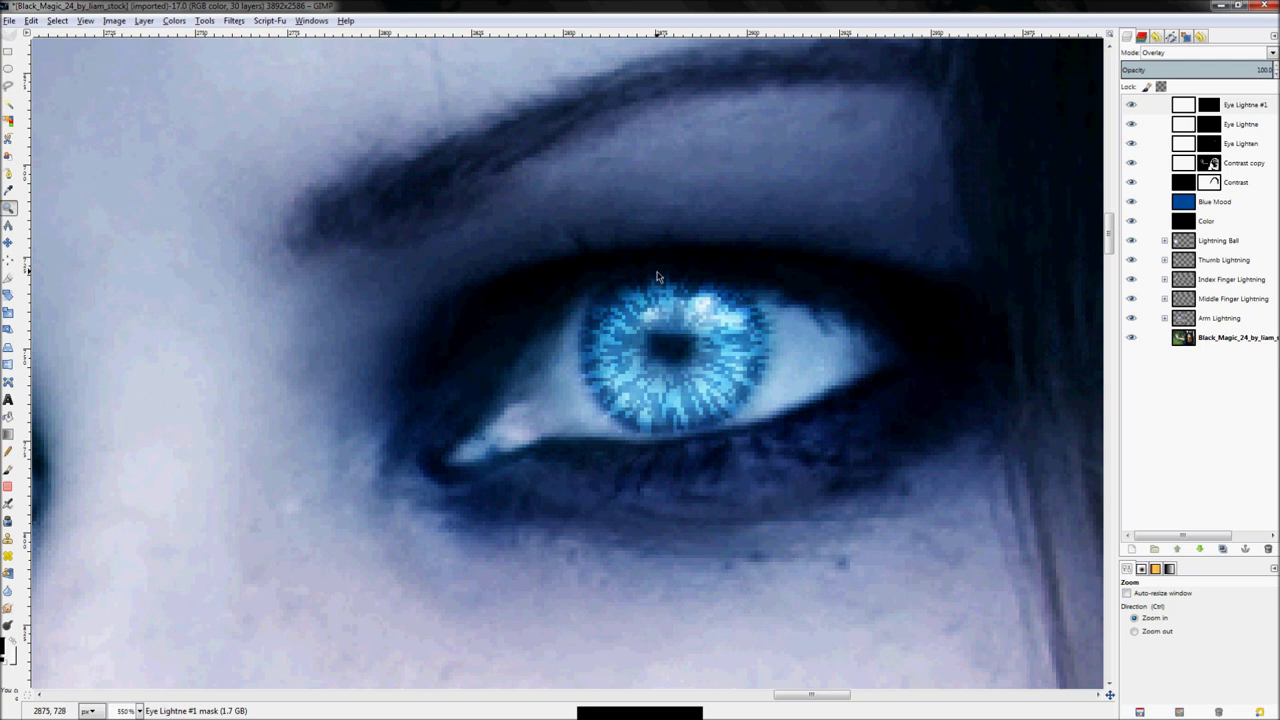
Create a new transparent layer directly above the Eye Lightne #1 layer, keeping the full 3892 × 2586 px size
left_click(1240, 104)
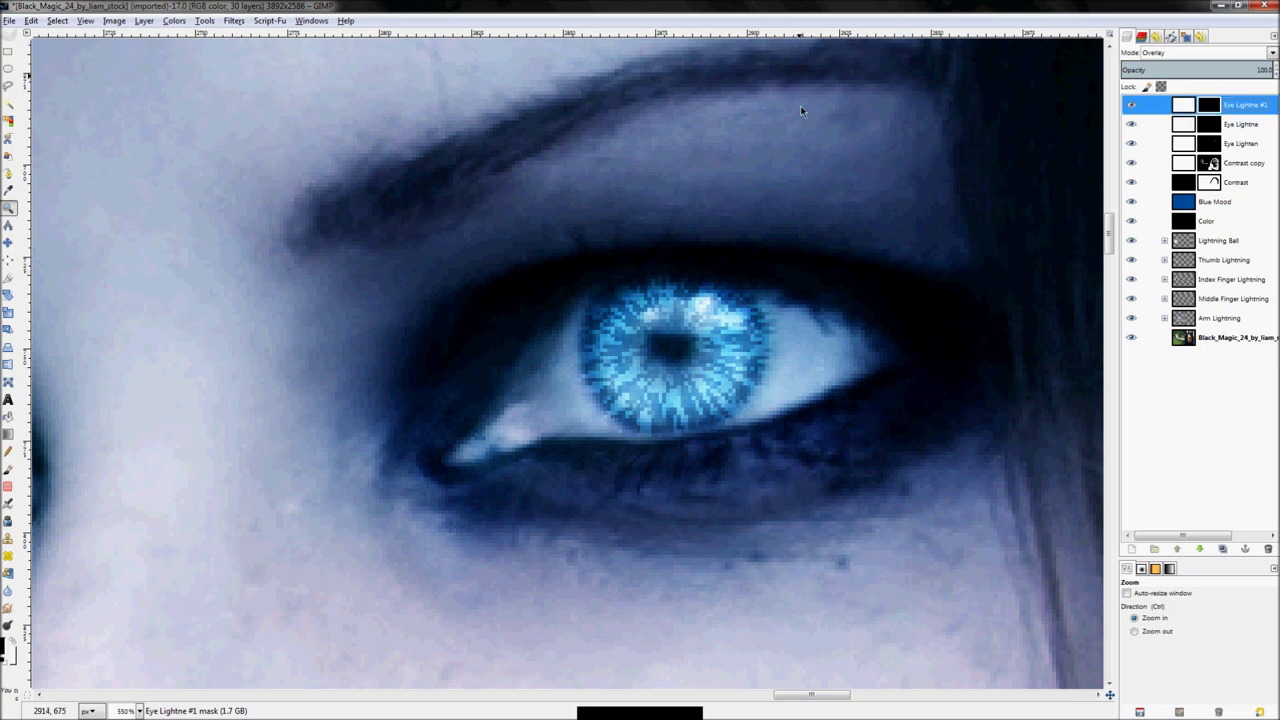
key("p")
right_click(1235, 118)
left_click(1178, 138)
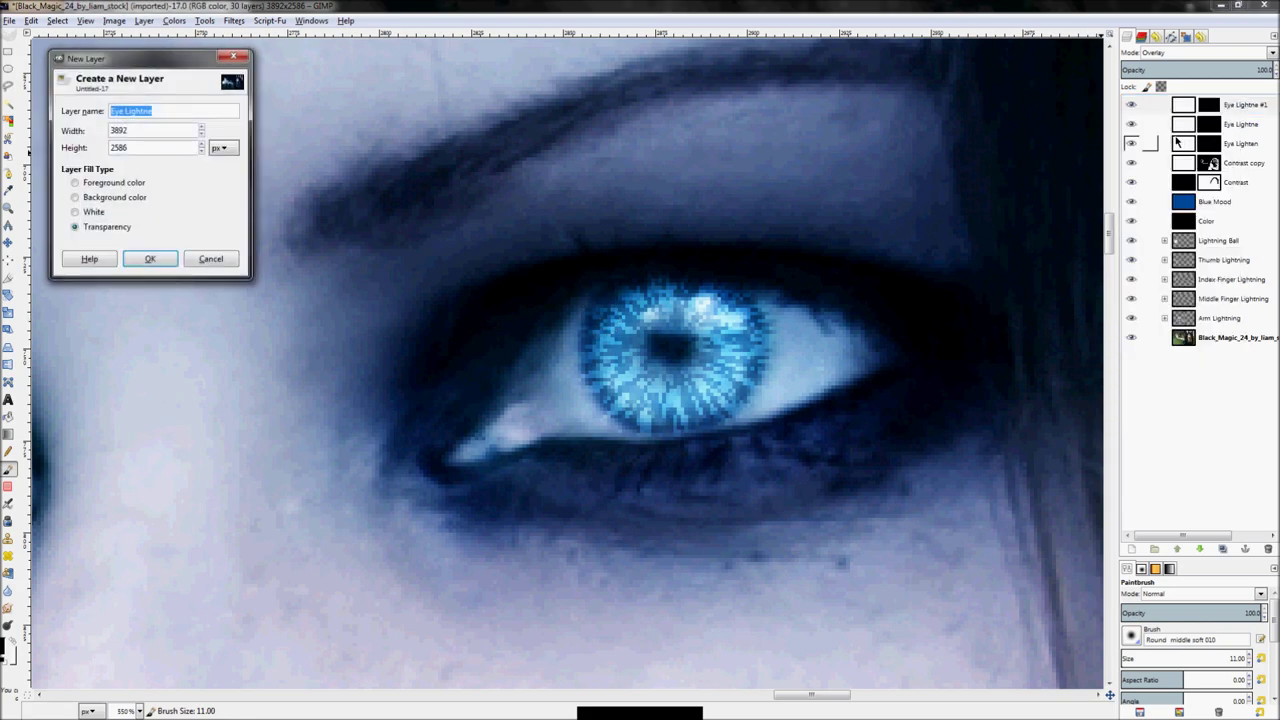
key("Return")
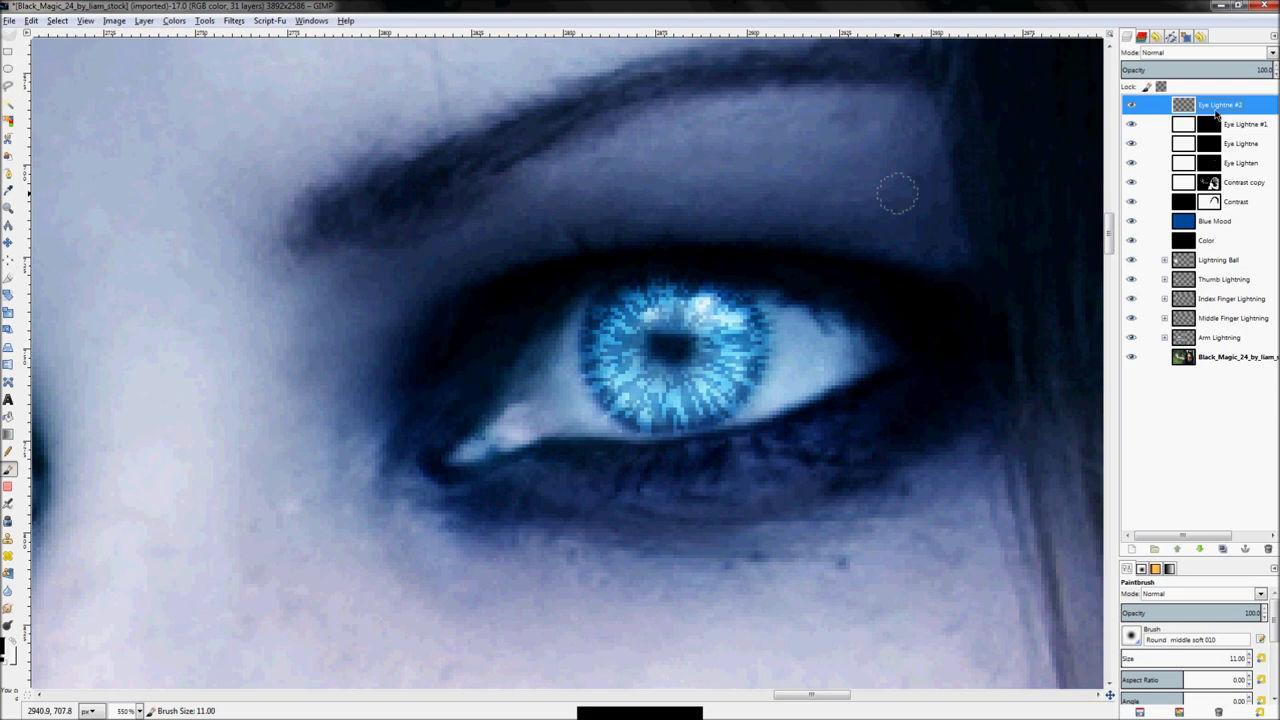
Fill the entire new eye layer with black and set its blend mode to Overlay
key("shift+b")
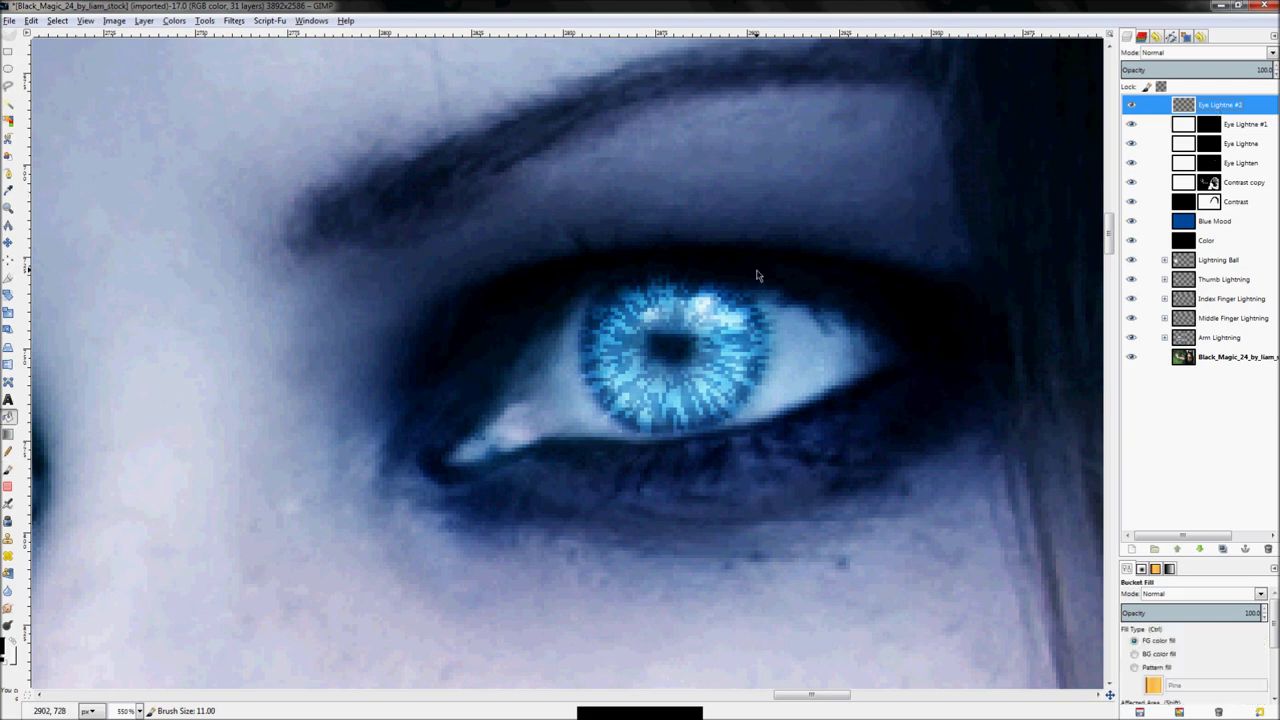
left_click(596, 259)
key("ctrl+z")
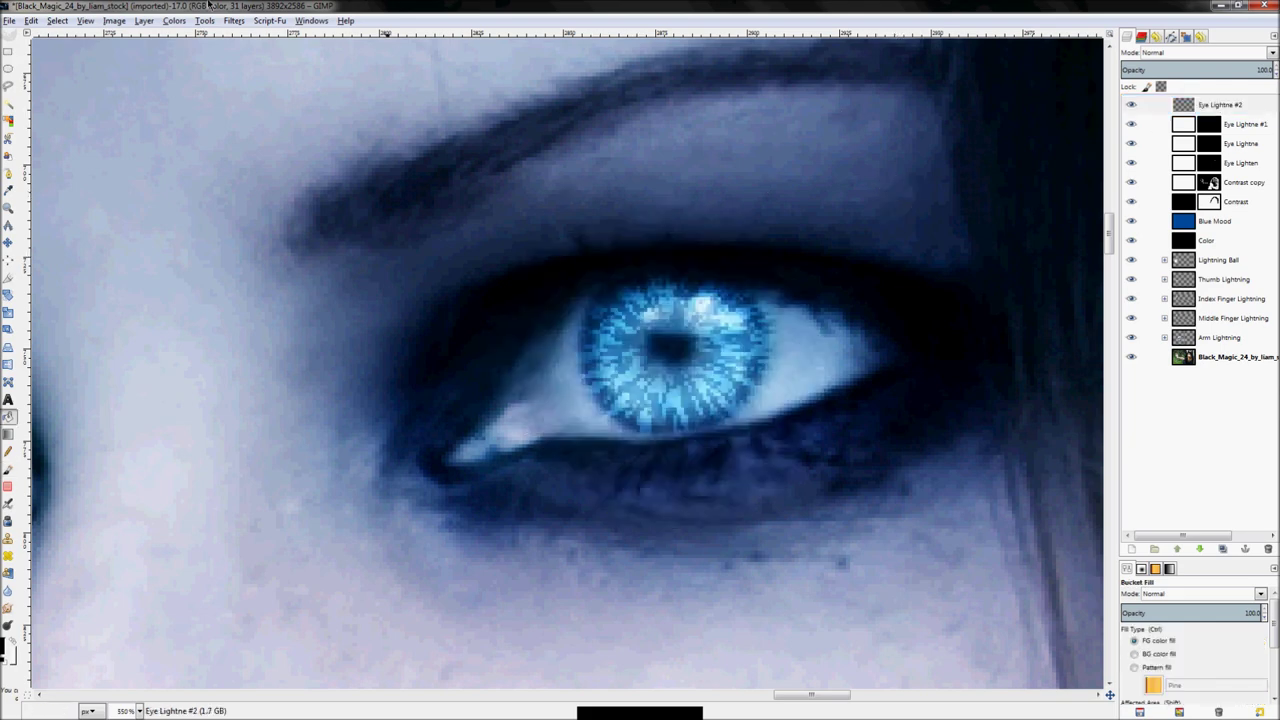
left_click(57, 20)
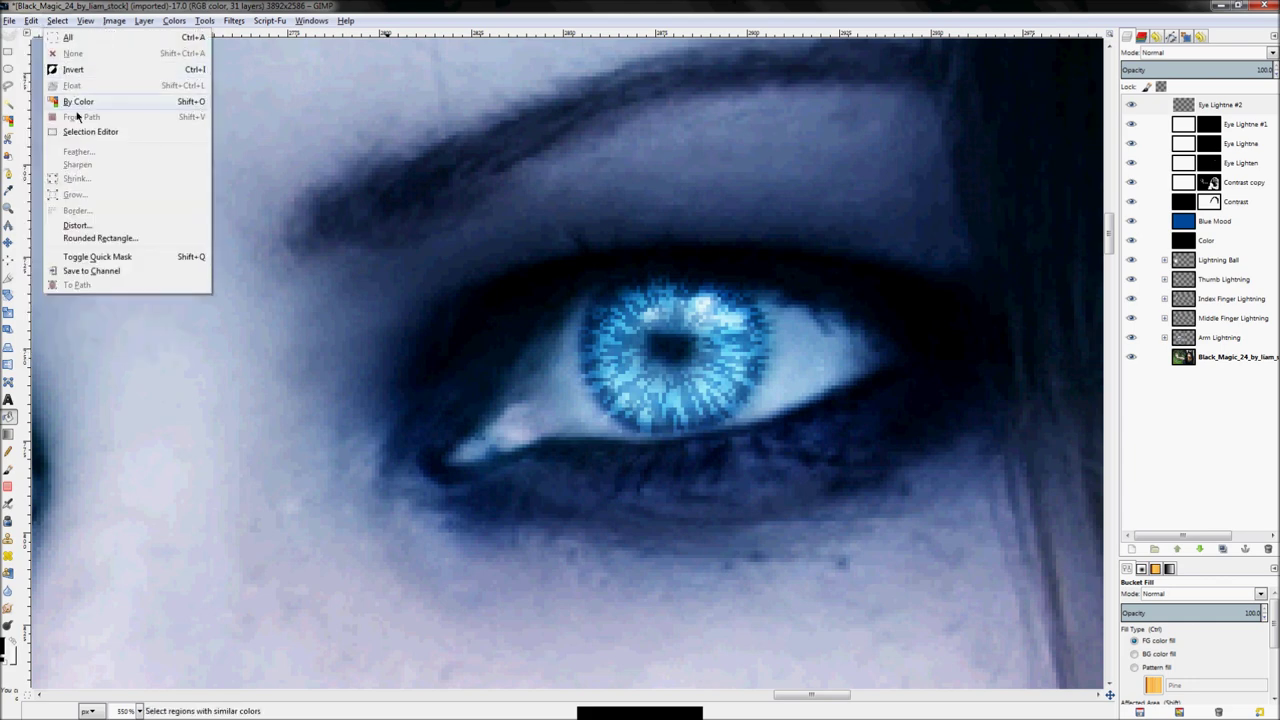
left_click(74, 69)
left_click(491, 277)
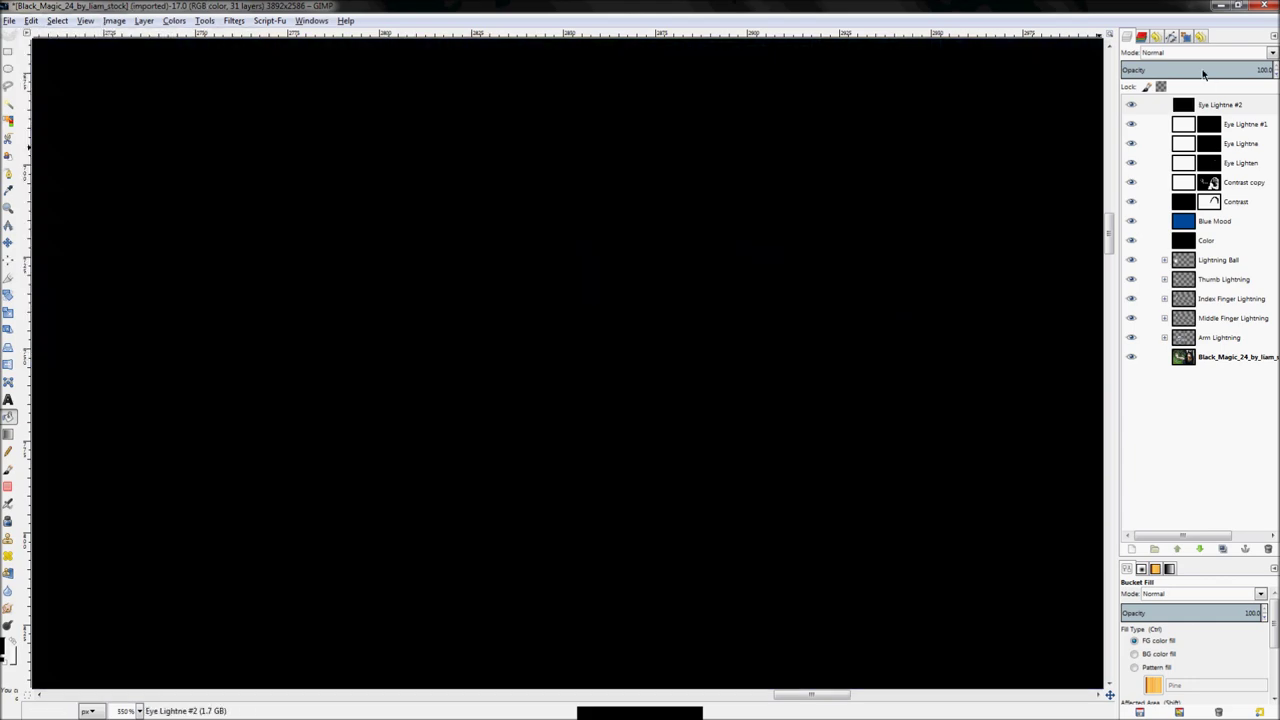
left_click(1272, 54)
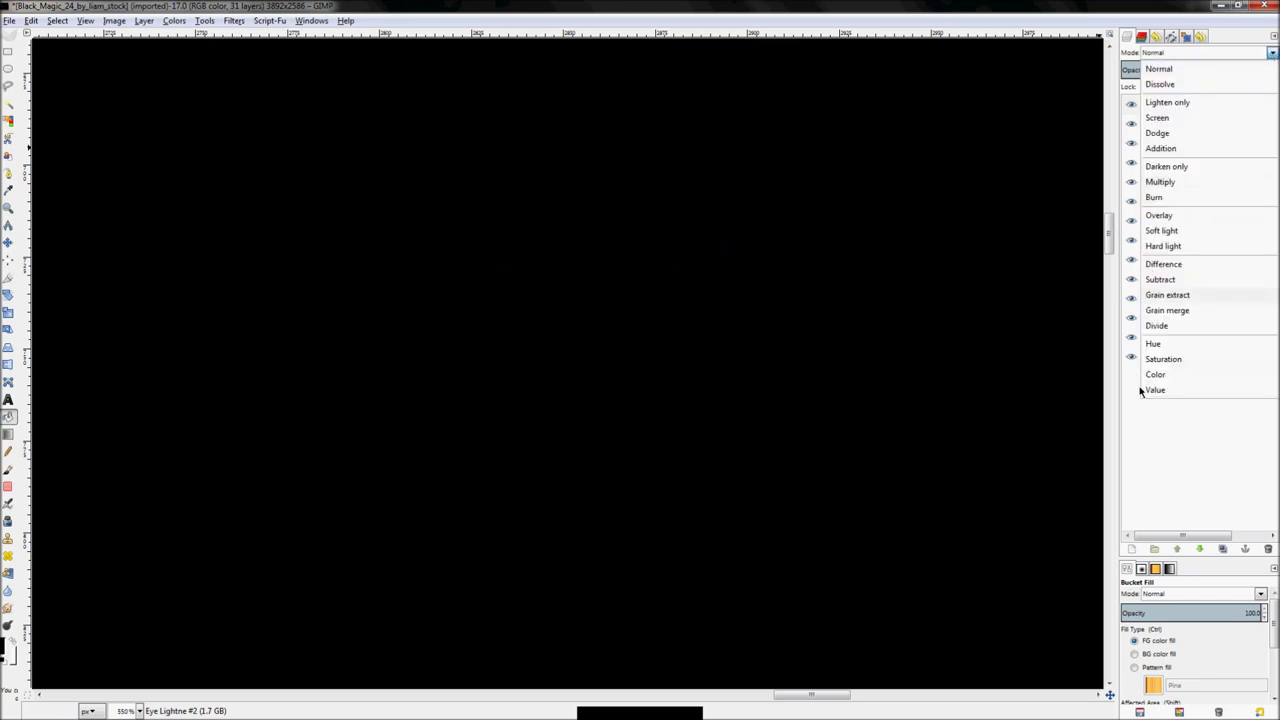
left_click(1188, 215)
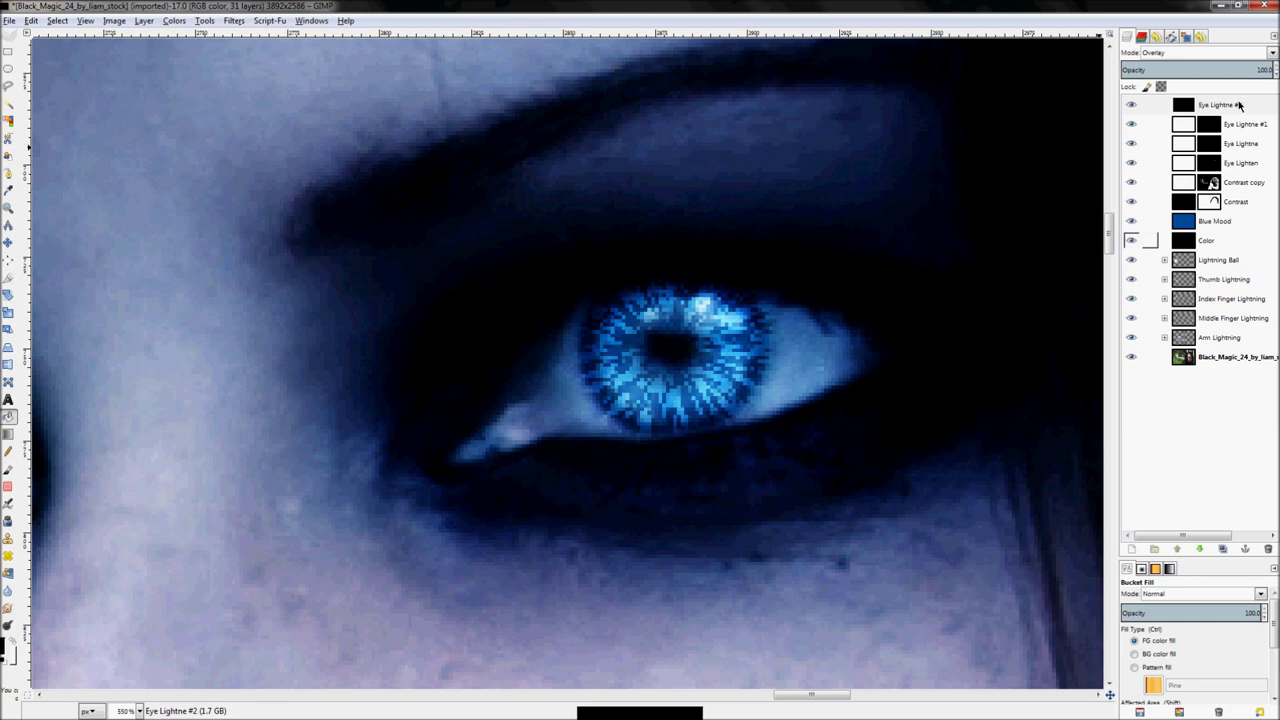
Add a fully black layer mask to the Eye Lightne #2 layer
right_click(1240, 105)
left_click(1145, 288)
left_click(163, 292)
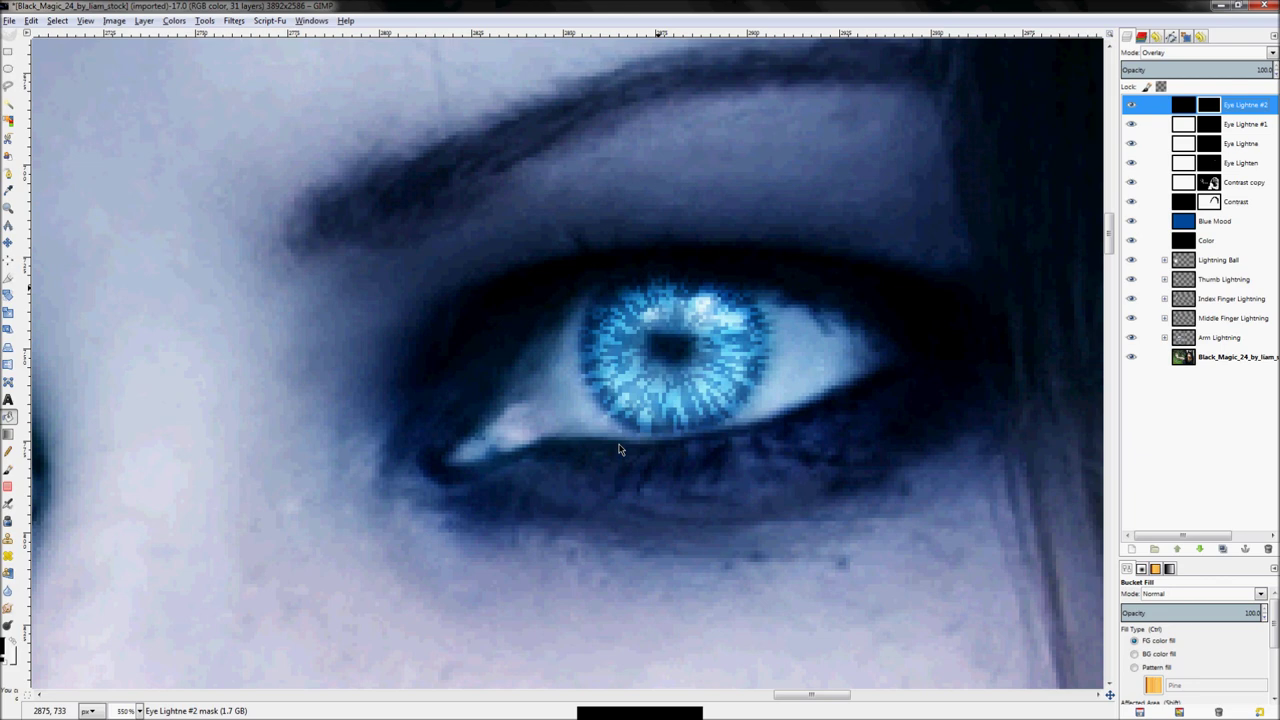
Paint white on the Eye Lightne #2 mask around the iris's outer rim with a soft size 11 brush to darken the ring
key("p")
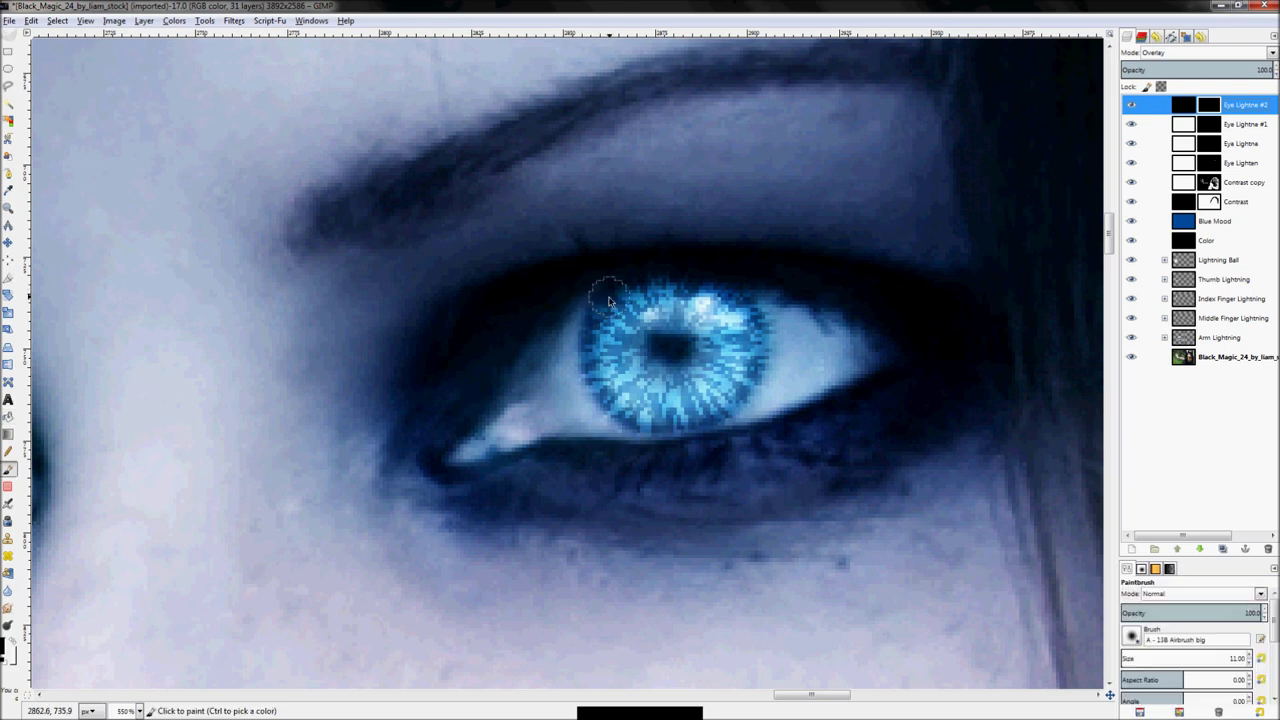
left_click(608, 300)
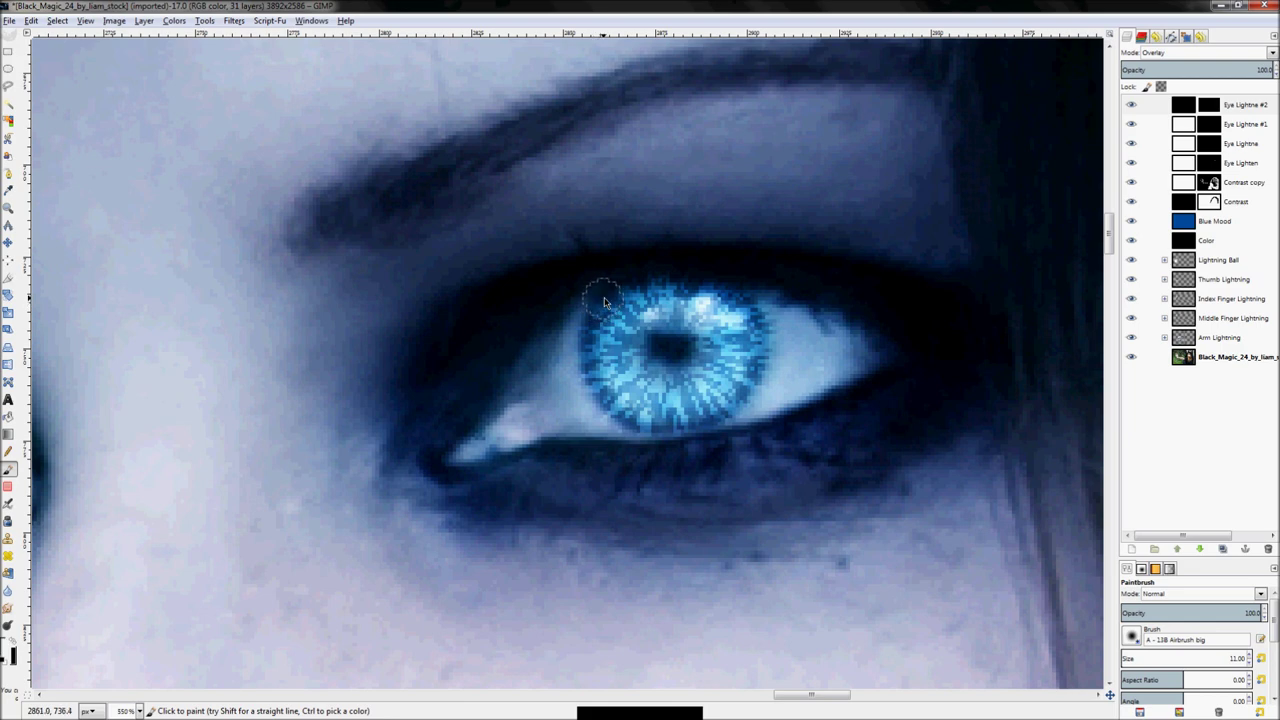
mouse_move(585, 358)
left_mouse_down()
mouse_move(622, 418)
mouse_move(697, 424)
left_mouse_up()
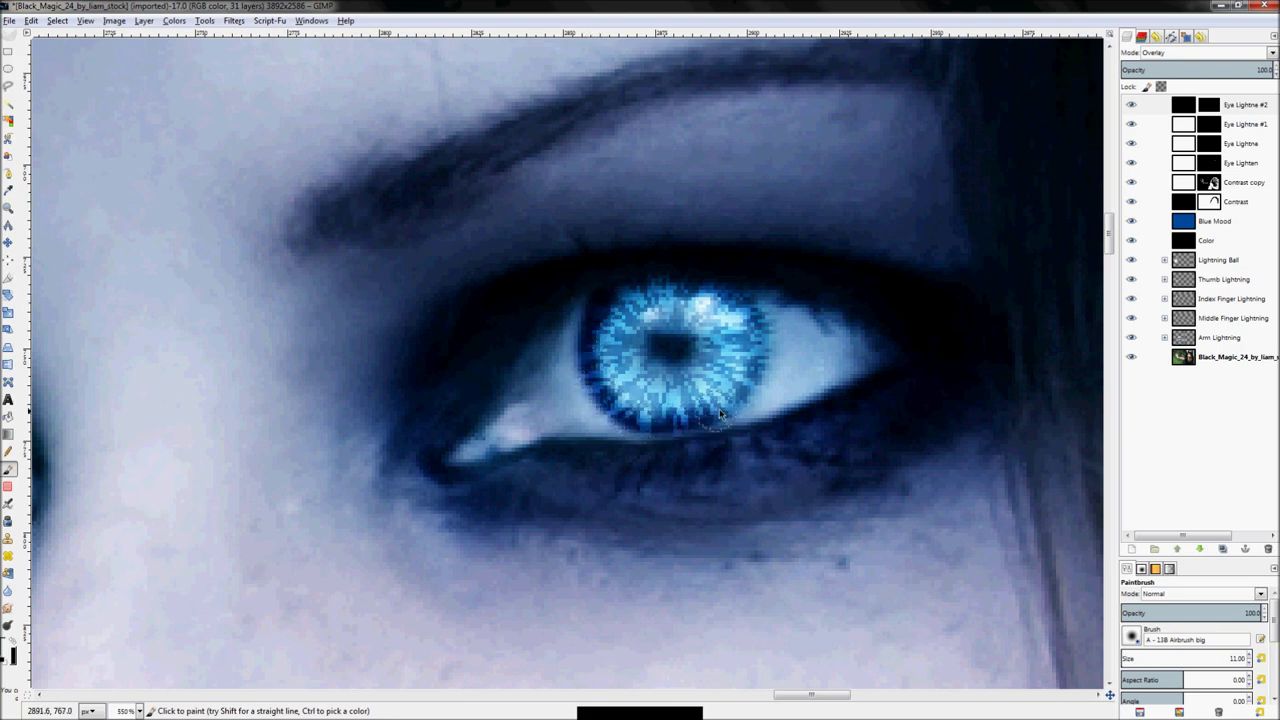
mouse_move(754, 330)
left_mouse_down()
mouse_move(730, 290)
mouse_move(688, 280)
left_mouse_up()
key("x")
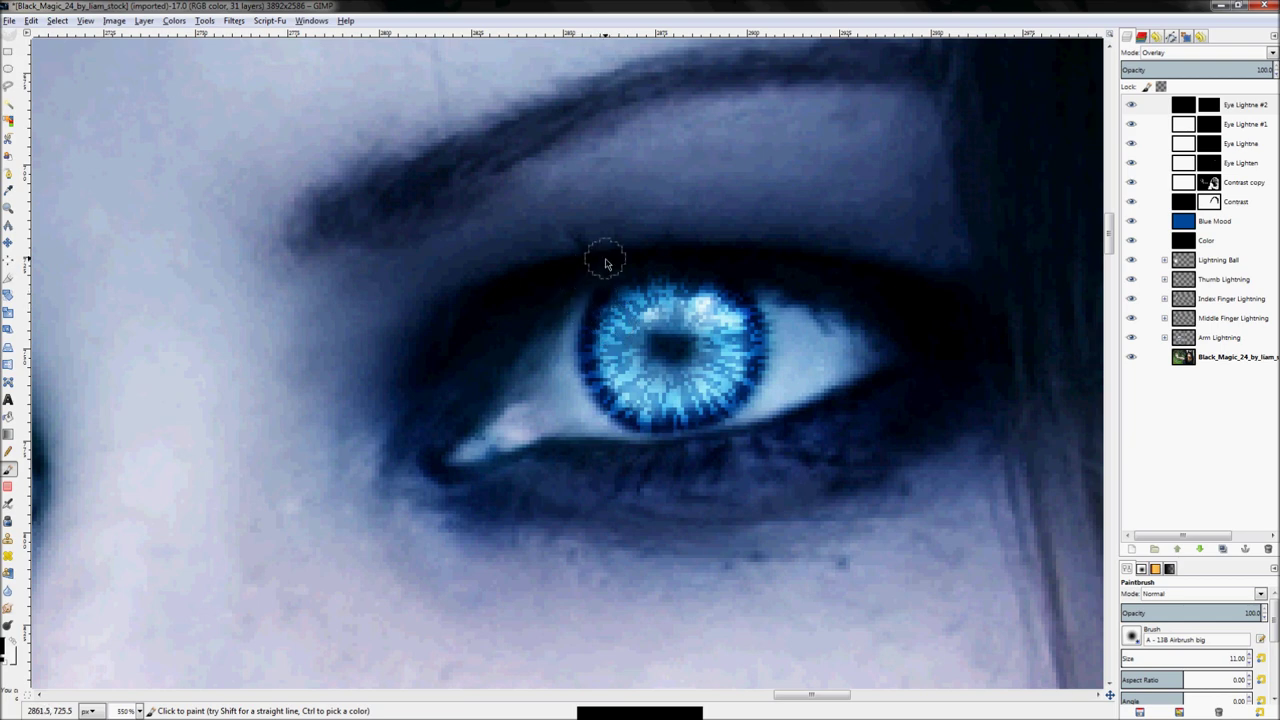
Compare the whole image with the Eye Lightne #2 layer hidden and shown, and examine both eyes up close
key("z")
key("ctrl+shift+j")
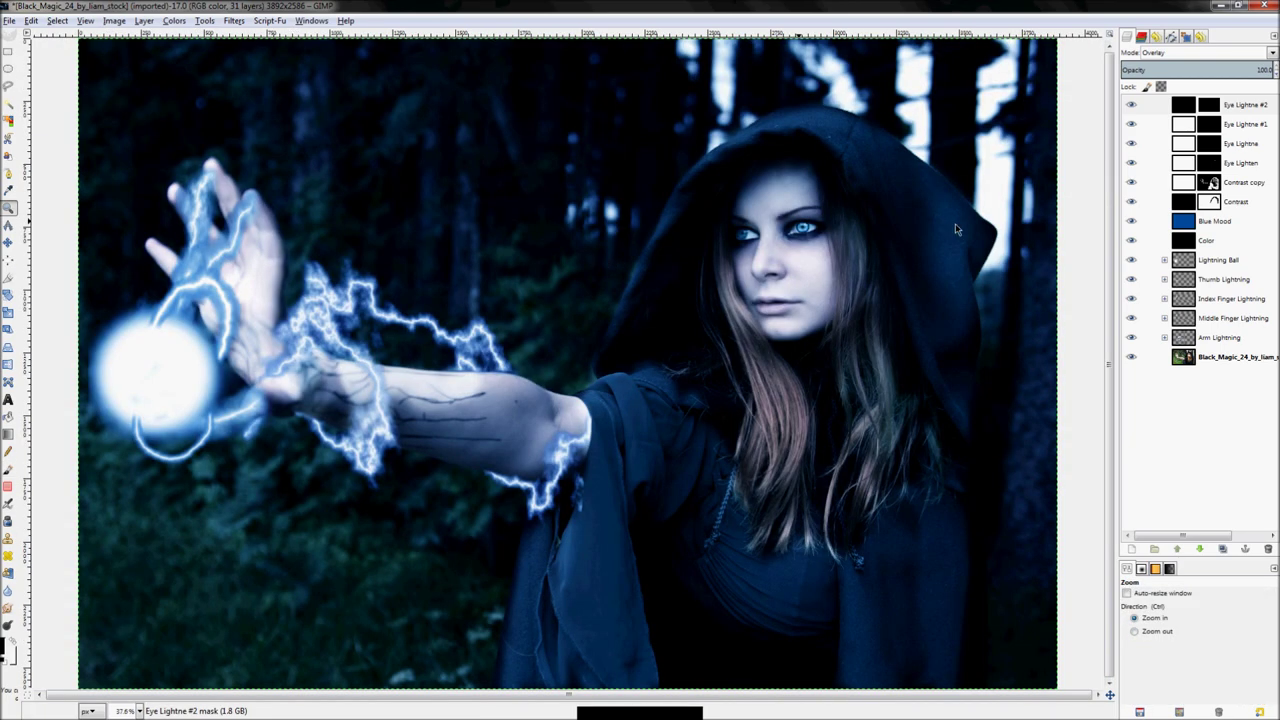
key("shift+b")
left_click(1130, 104)
left_click(1130, 104)
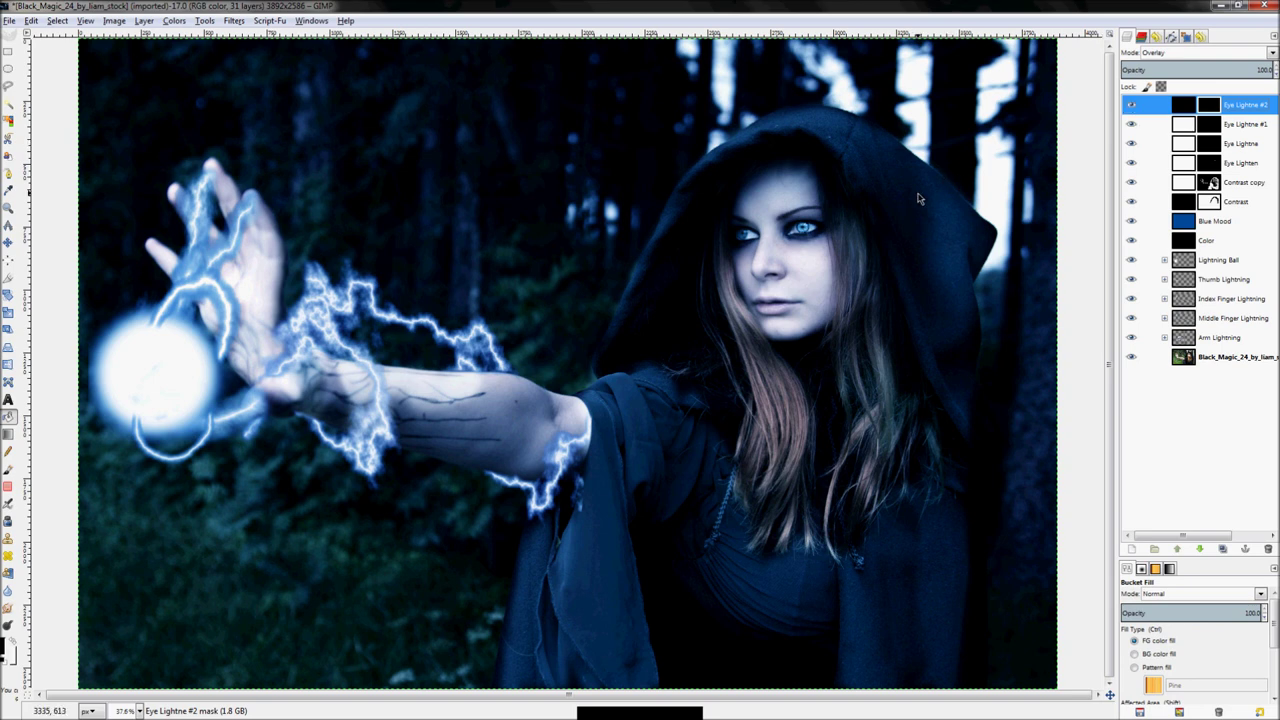
key("z")
left_click_drag(707, 197, 767, 265)
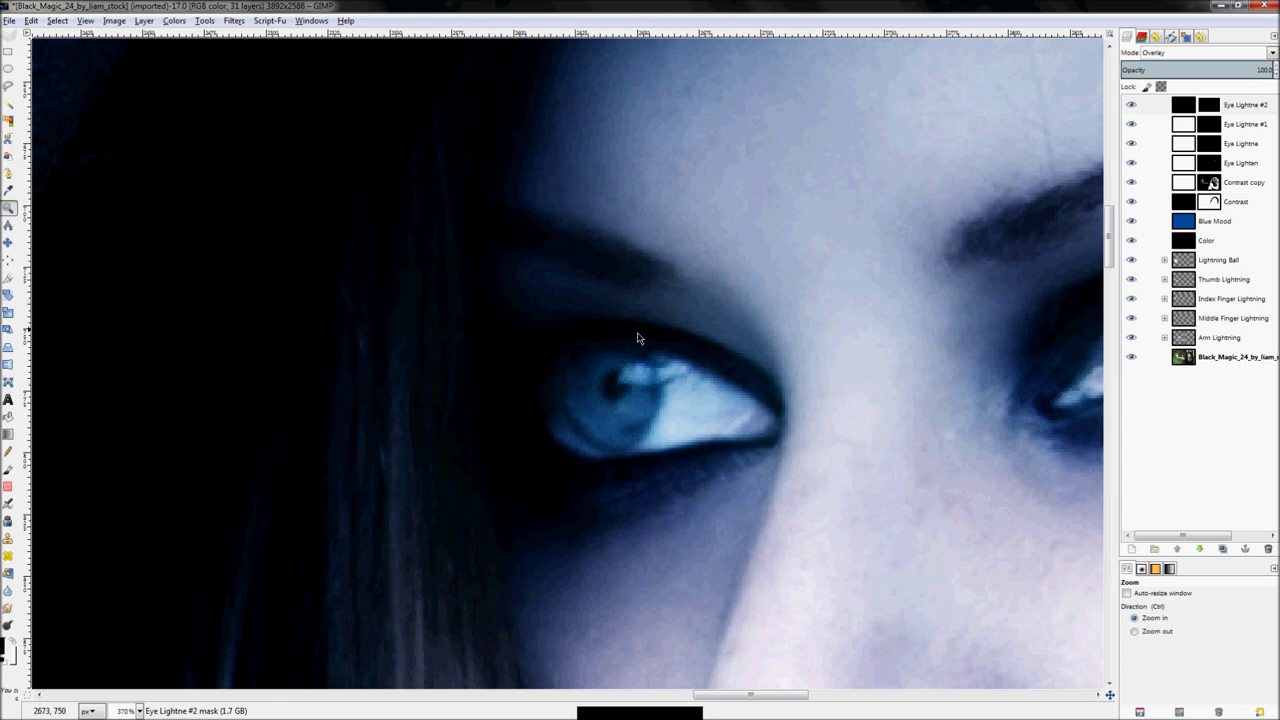
scroll(934, 354, "down", 4)
scroll(1067, 369, "up", 4)
scroll(1067, 369, "up", 3)
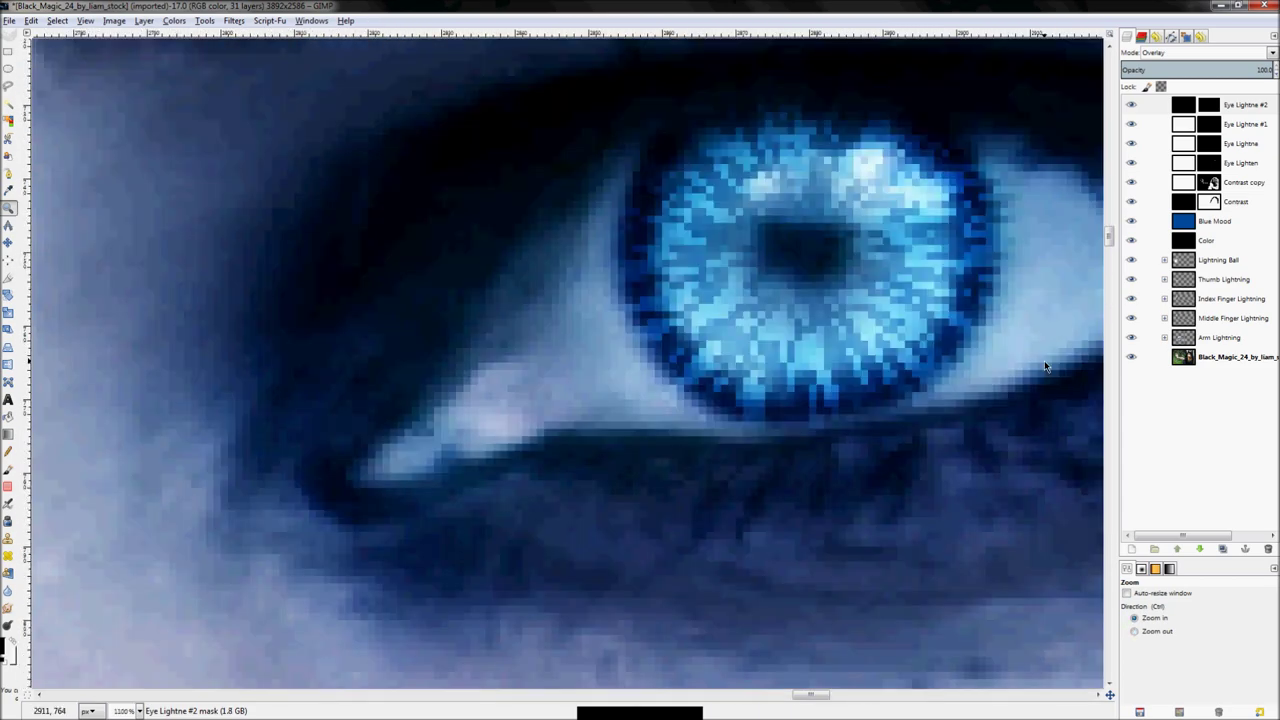
key("shift+ctrl+j")
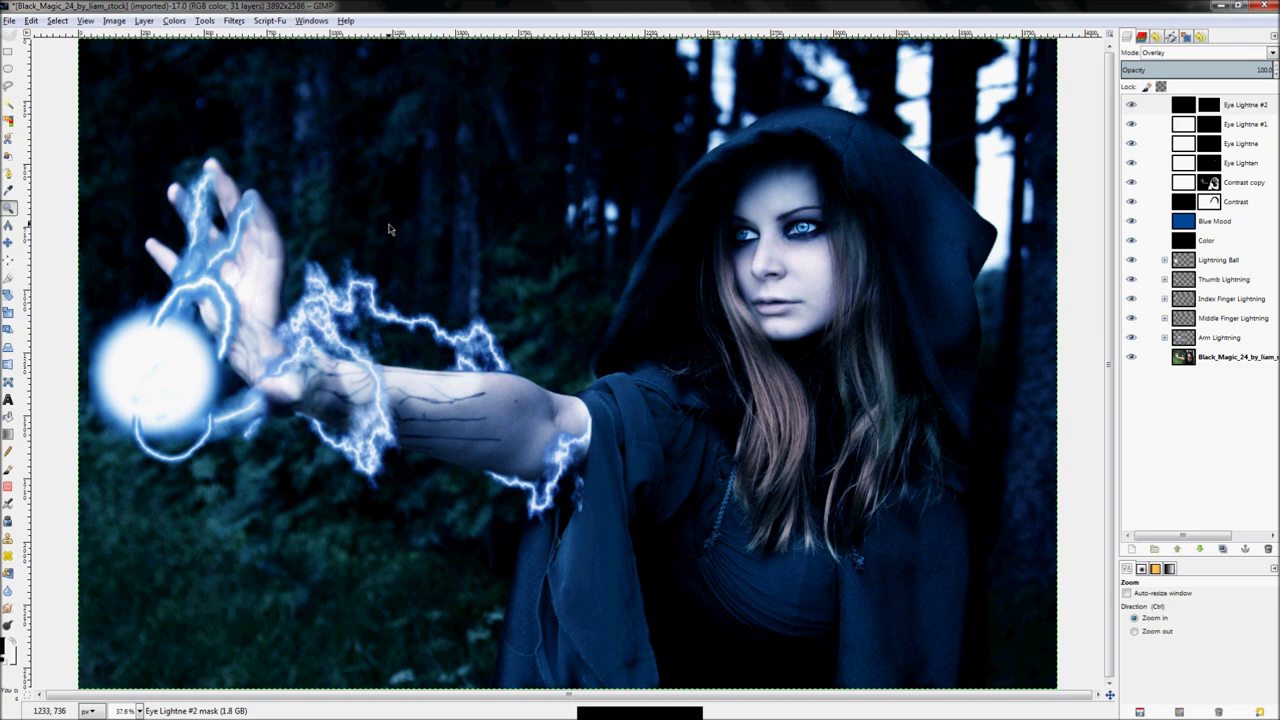
Open Lightning.xcf from the Premium folder alongside the current image
left_click(12, 20)
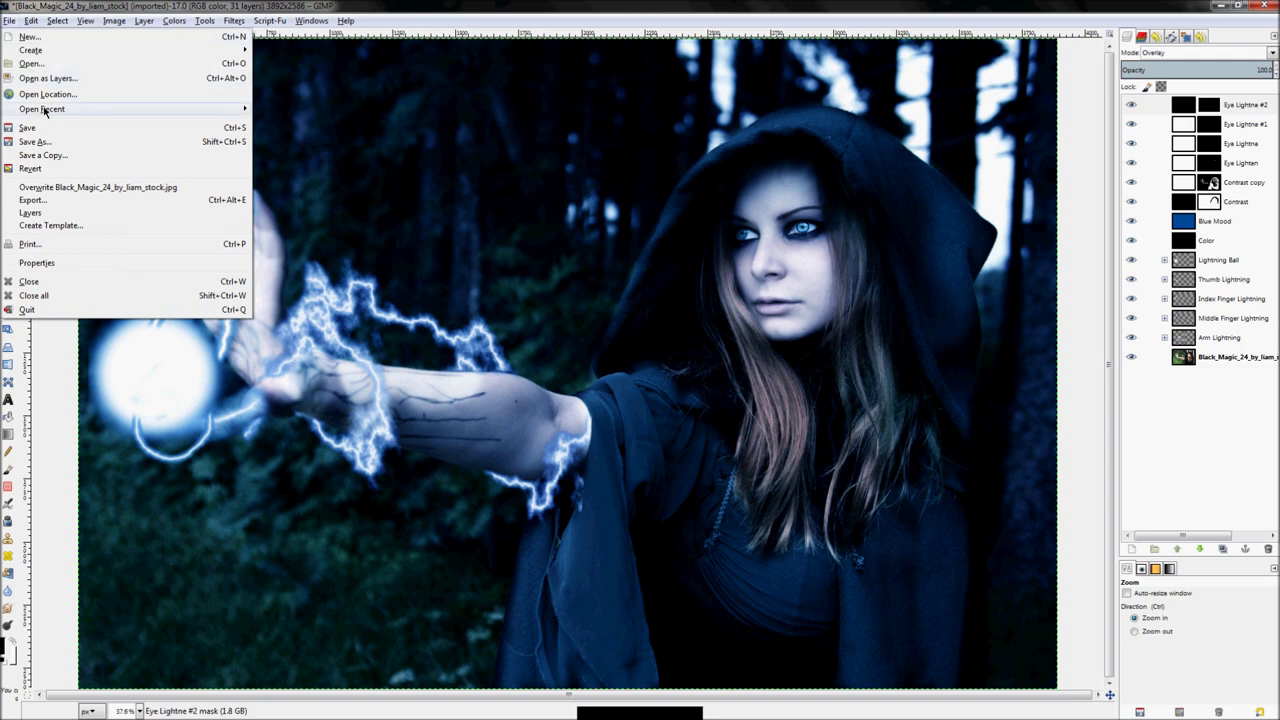
left_click(75, 65)
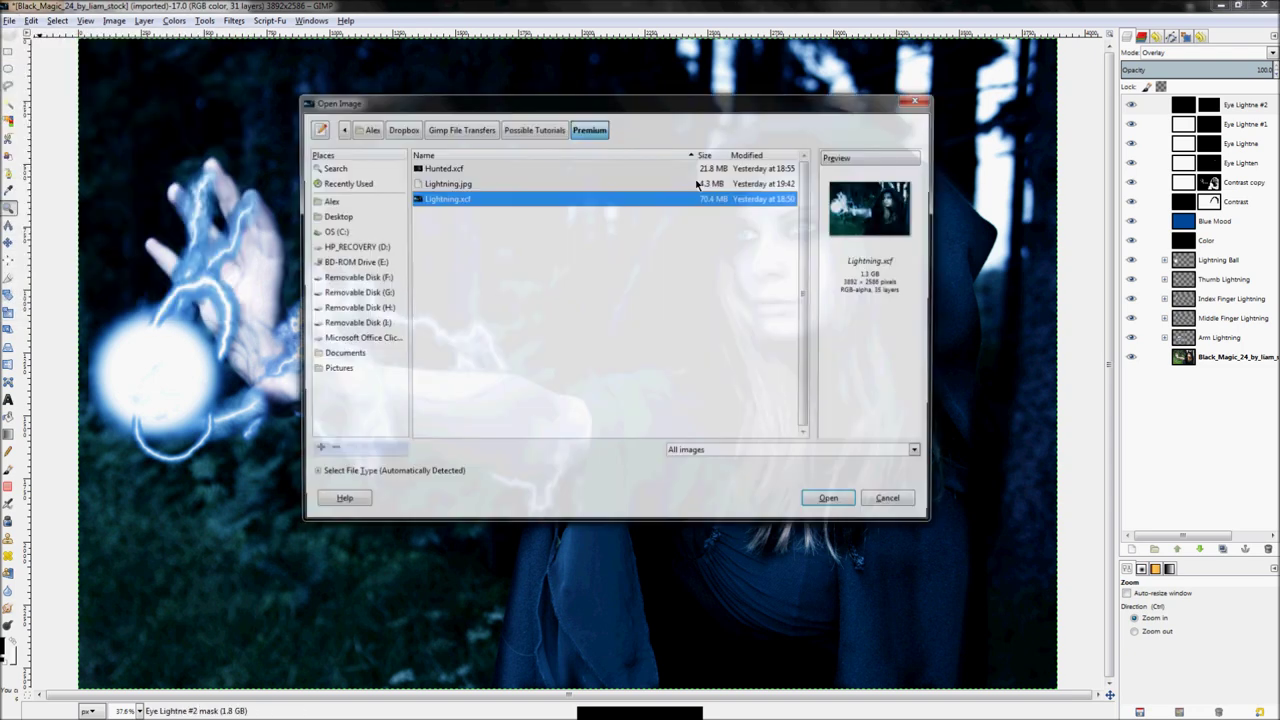
left_click(833, 503)
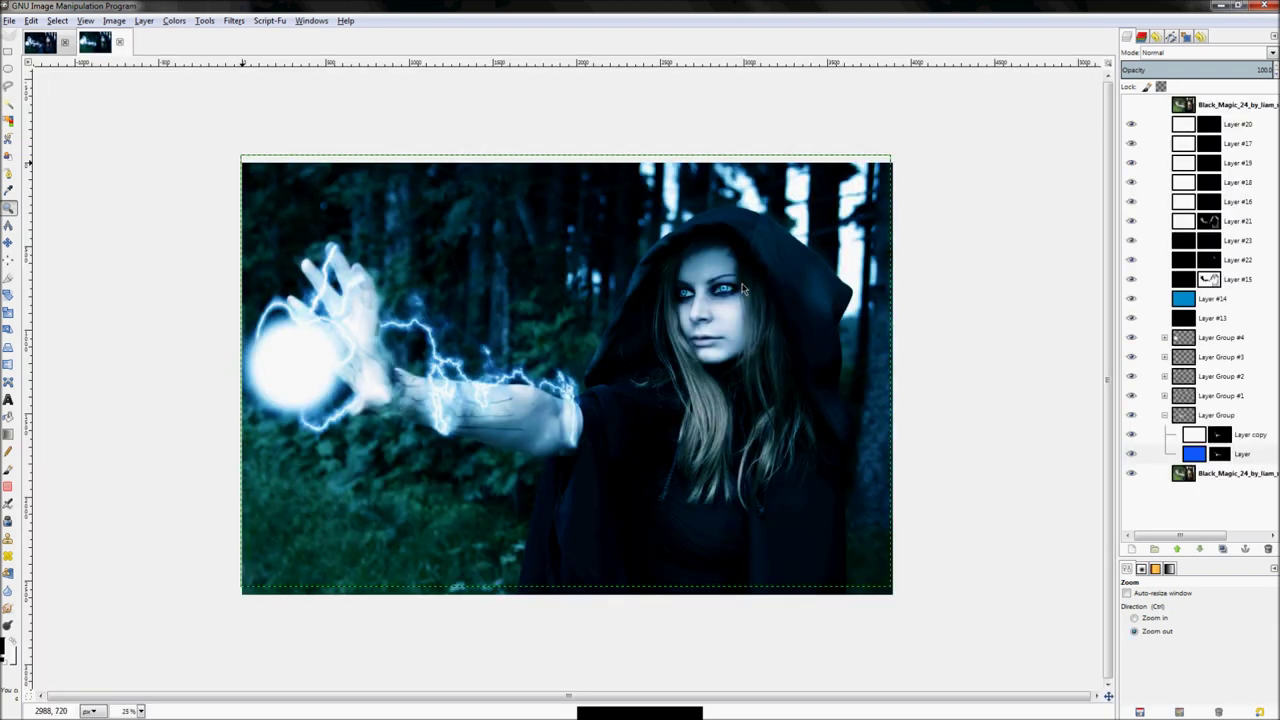
Compare the Lightning.xcf version with the working image, and show its topmost original photo layer for a before view
left_click(743, 289, "ctrl")
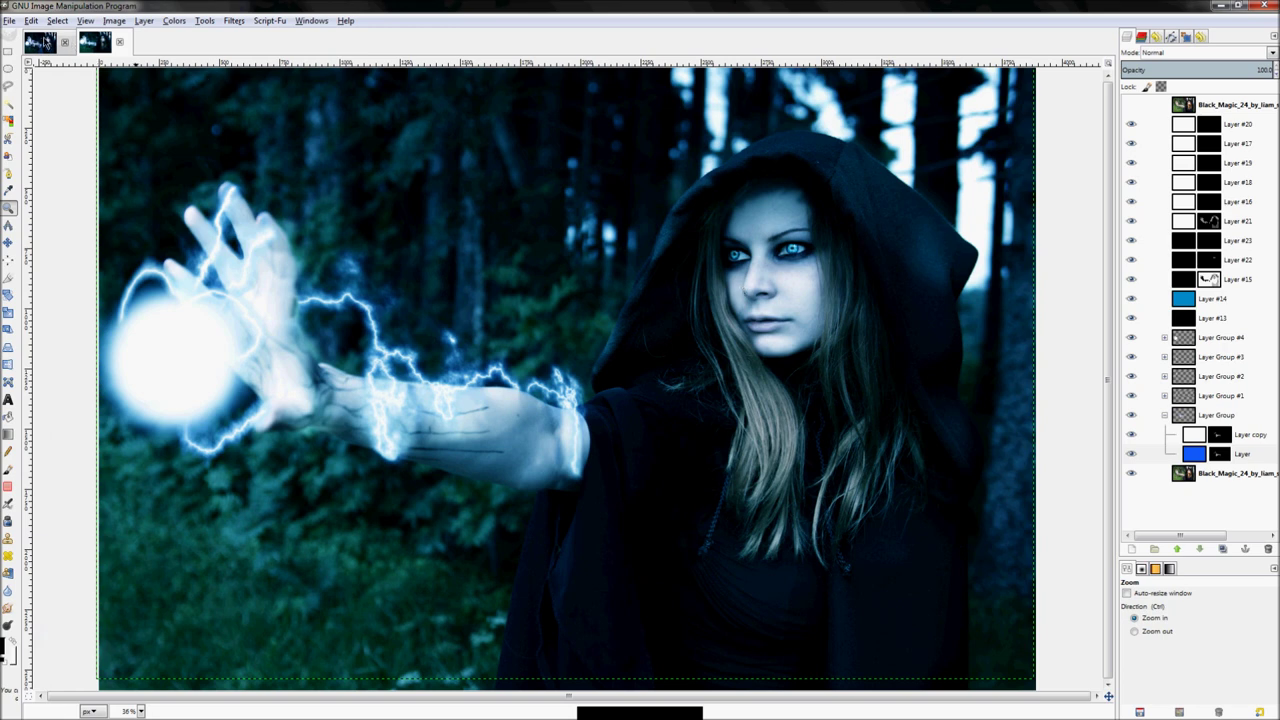
left_click(39, 43)
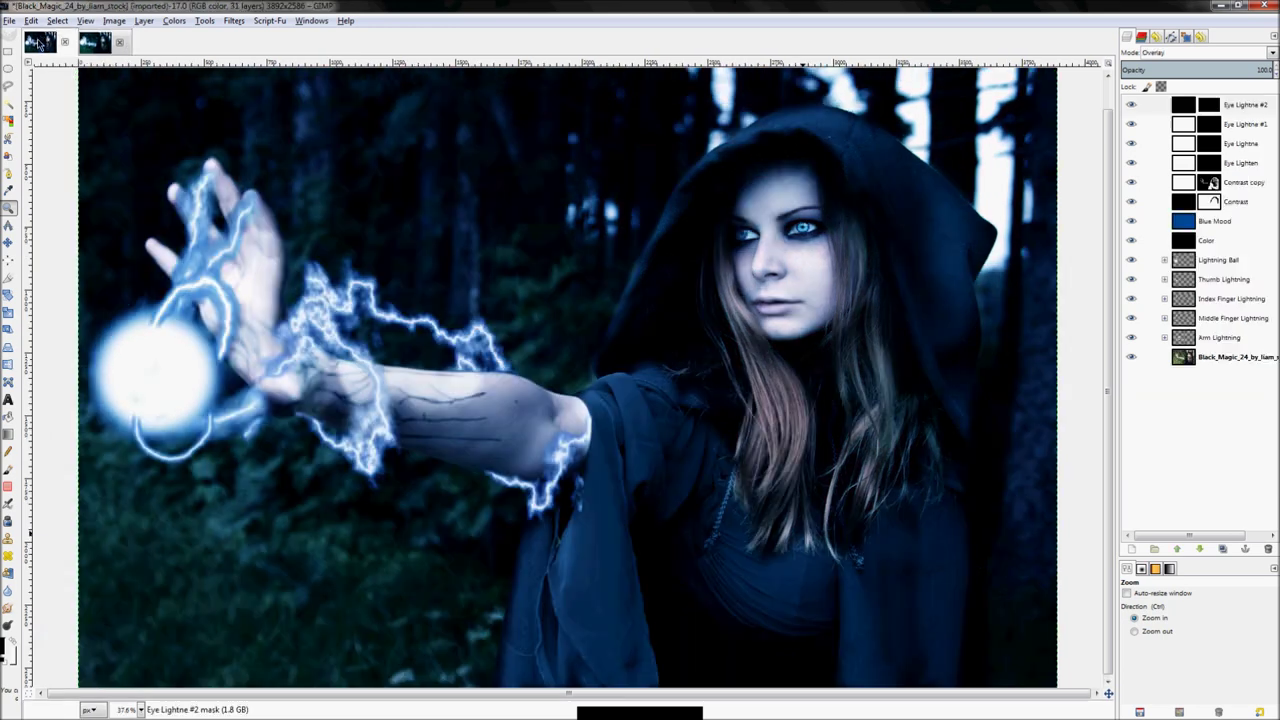
left_click(95, 42)
left_click(1131, 105)
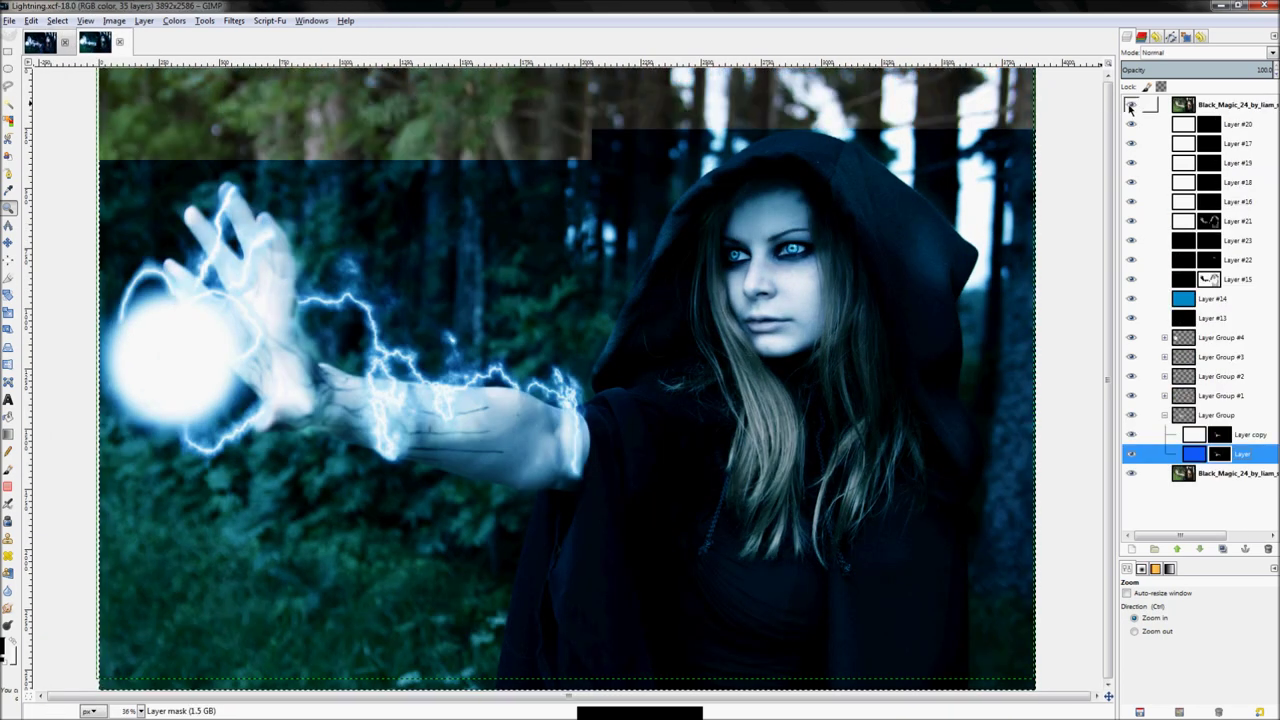